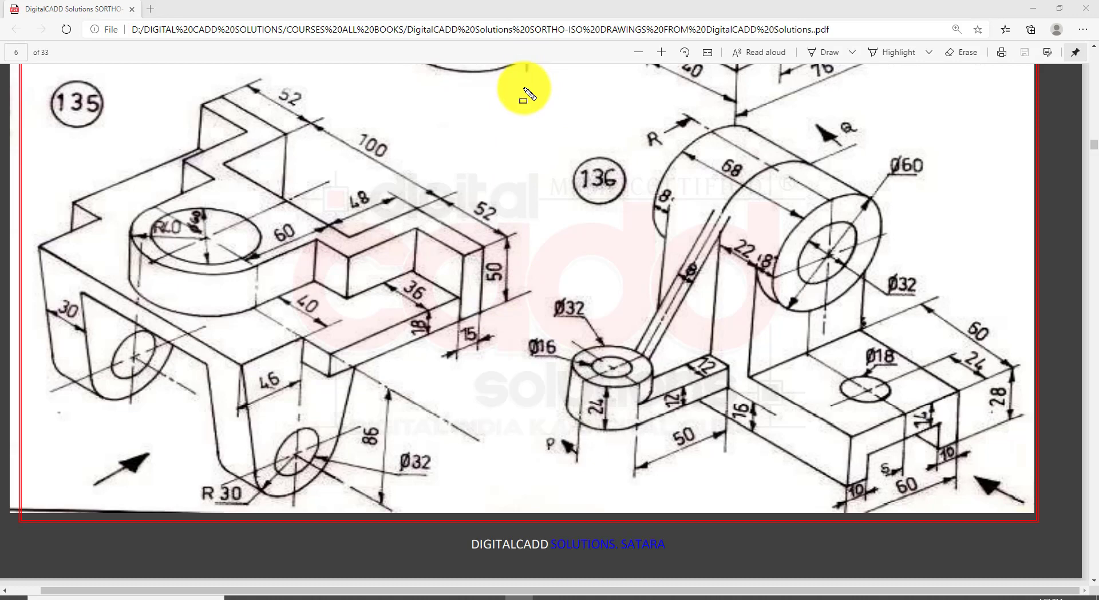
Examine exercise 135 in the PDF drawing, marking its isometric view and upper stepped arm, and switch to the CATIA sketch
mouse_move(537, 62)
left_mouse_down()
mouse_move(441, 236)
mouse_move(91, 503)
mouse_move(12, 503)
mouse_move(20, 492)
mouse_move(35, 508)
left_mouse_up()
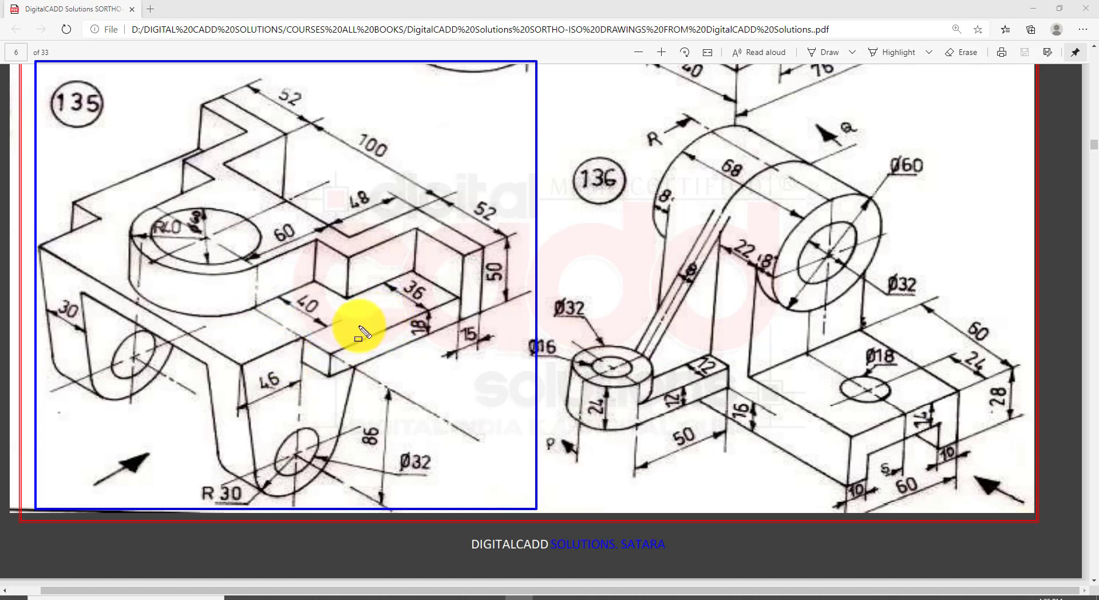
key("Escape")
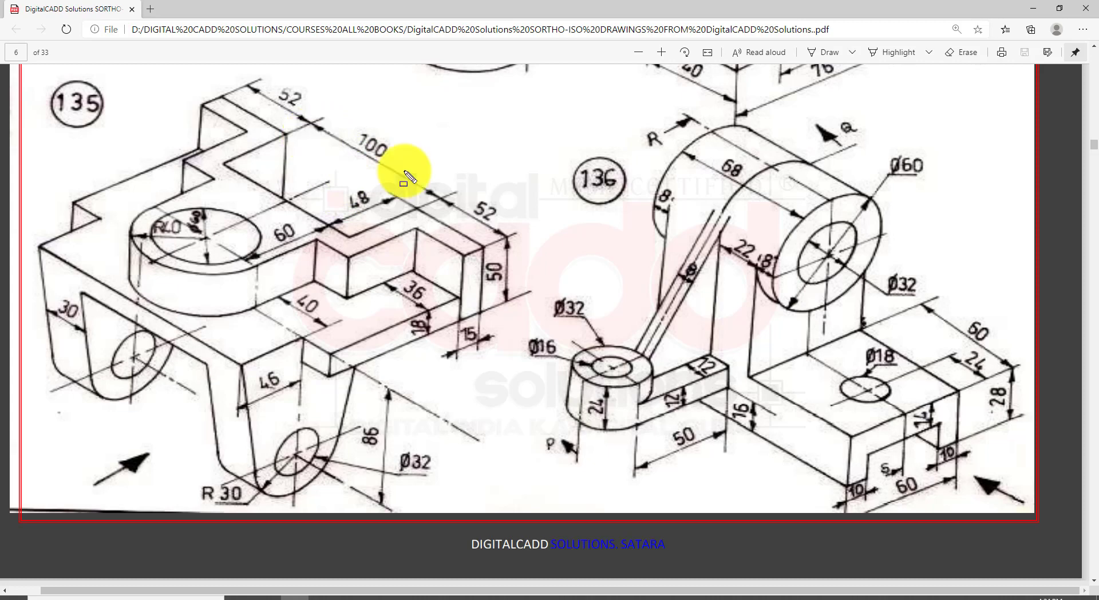
mouse_move(546, 57)
left_mouse_down()
mouse_move(184, 435)
mouse_move(26, 510)
mouse_move(34, 507)
left_mouse_up()
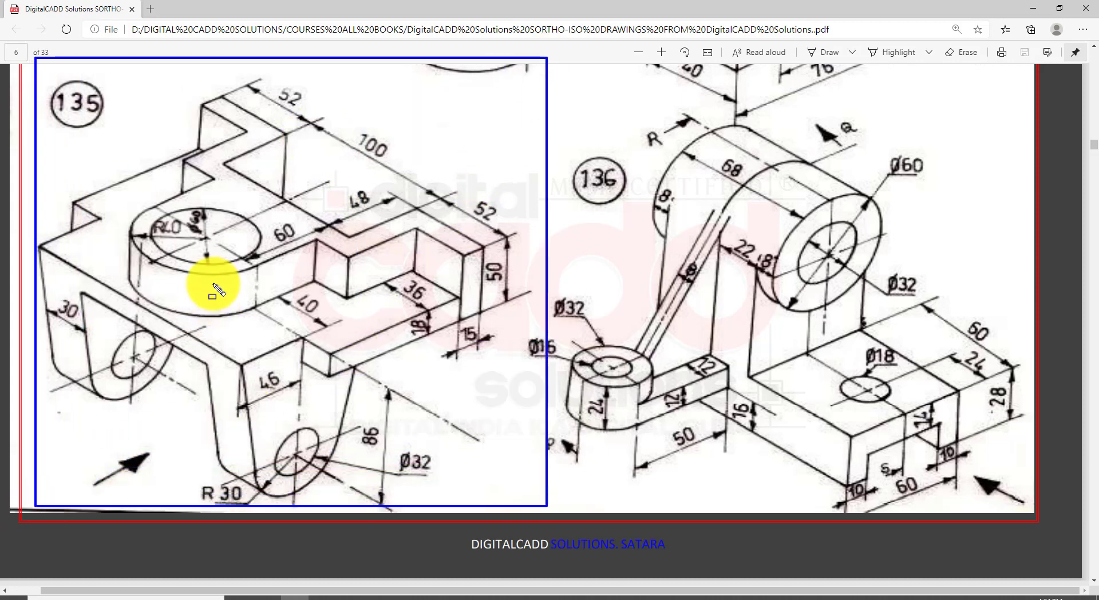
left_click_drag(292, 76, 258, 132)
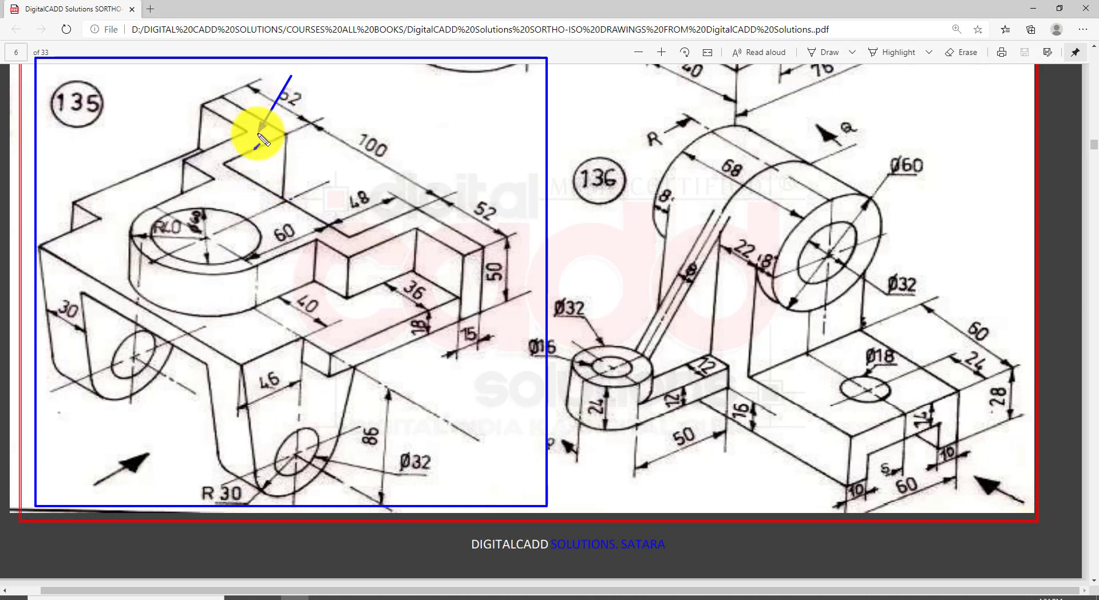
left_click_drag(258, 212, 262, 209)
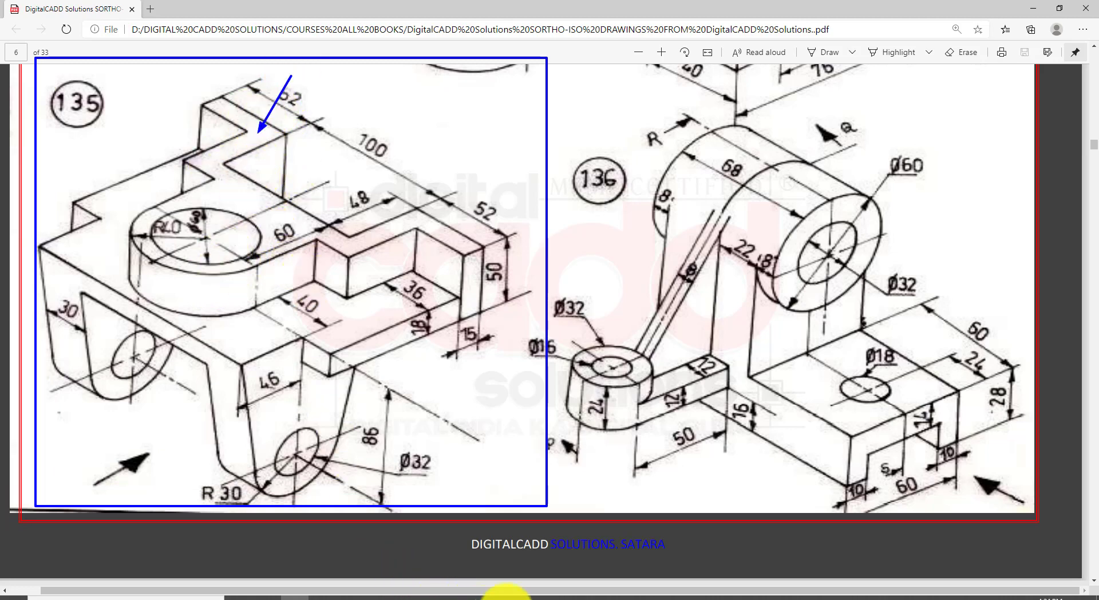
key("Escape")
left_click(492, 598)
mouse_move(546, 441)
middle_mouse_down()
mouse_move(487, 400)
mouse_move(520, 422)
mouse_move(506, 424)
middle_mouse_up()
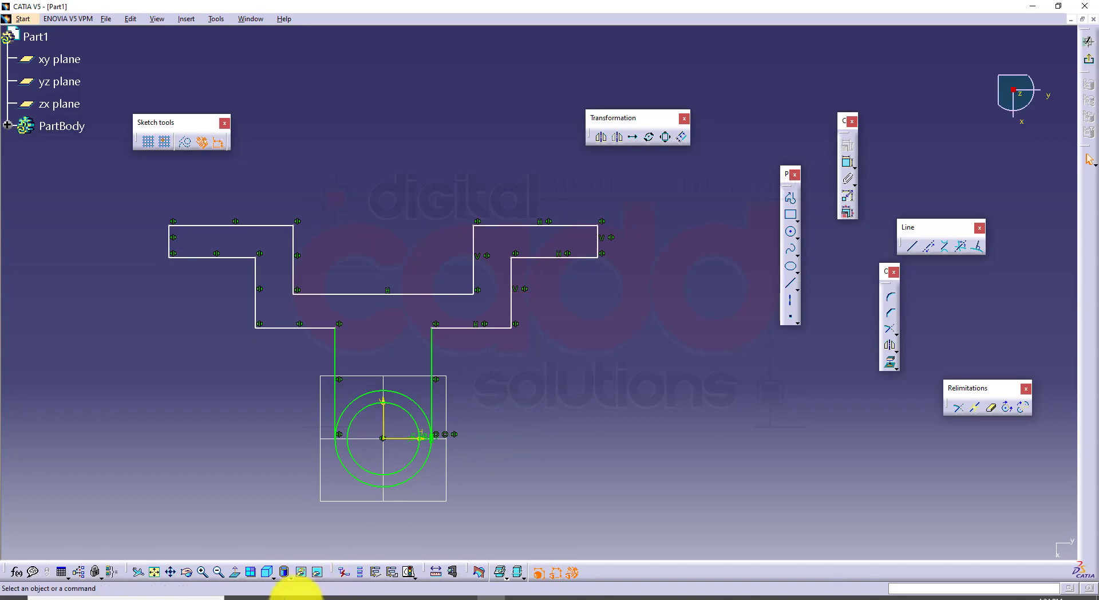
Review the 52, 100 and 52 dimensions along the back of exercise 135 in the PDF, and return to the CATIA sketch
left_click(295, 598)
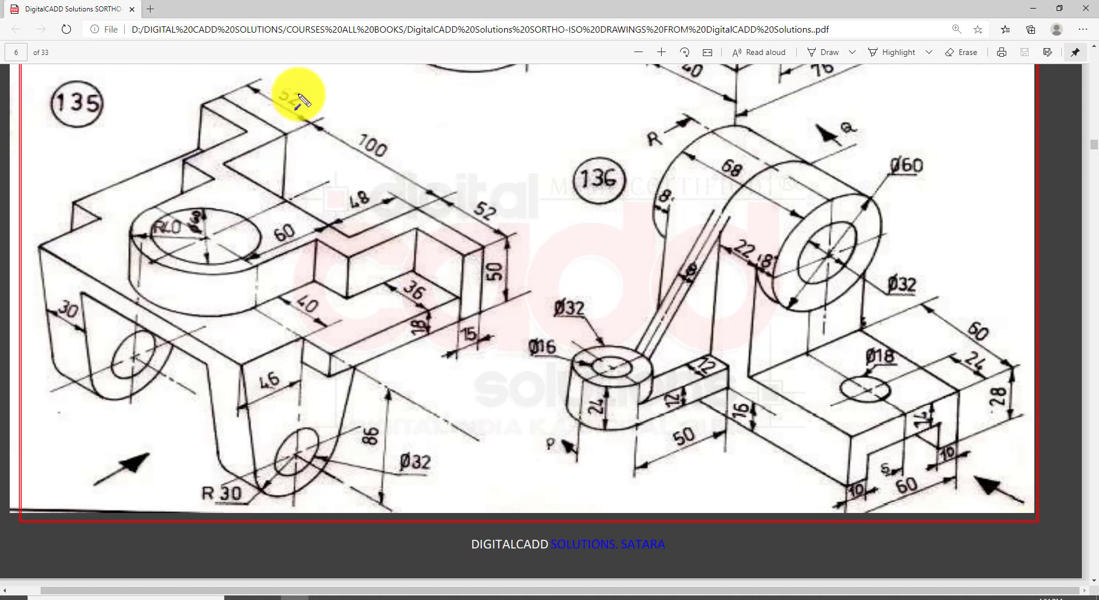
left_click_drag(329, 59, 301, 98)
left_click_drag(396, 123, 349, 172)
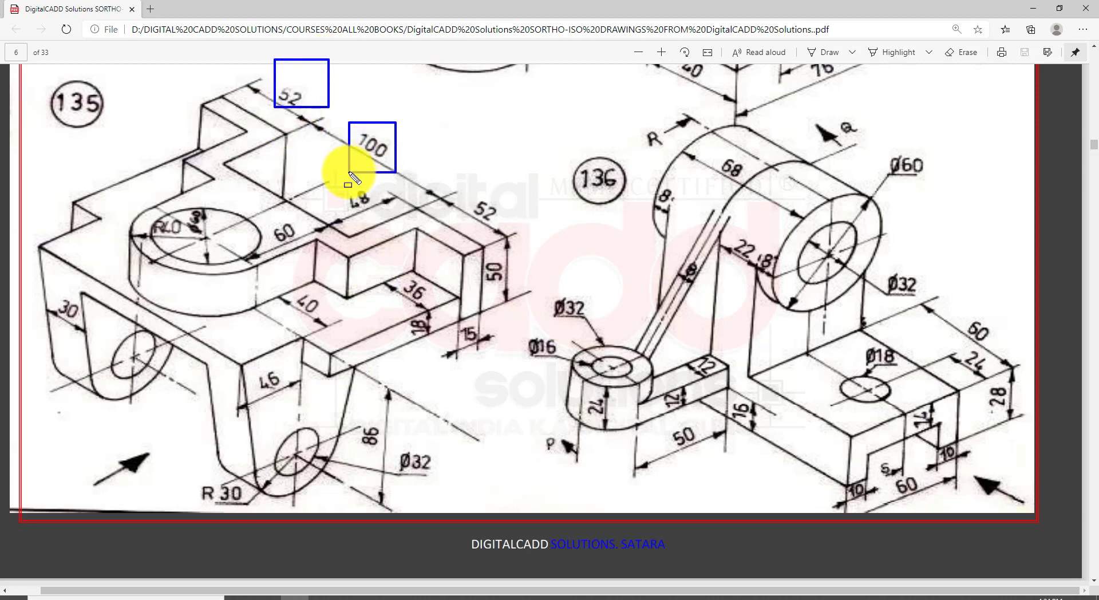
left_click_drag(513, 191, 463, 227)
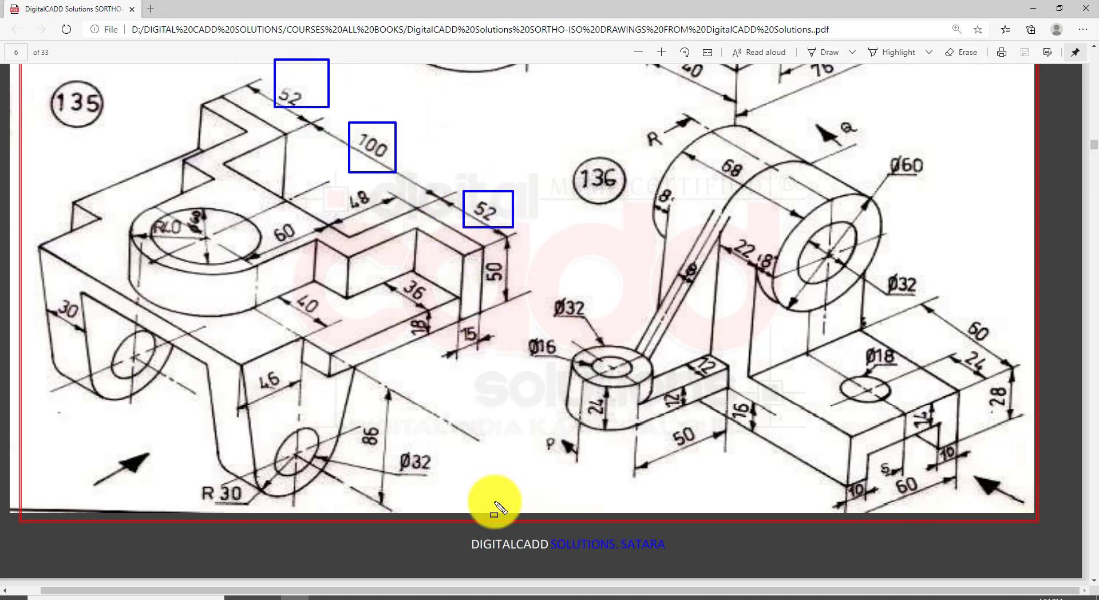
key("Escape")
left_click(497, 597)
middle_click_drag(684, 324, 667, 362)
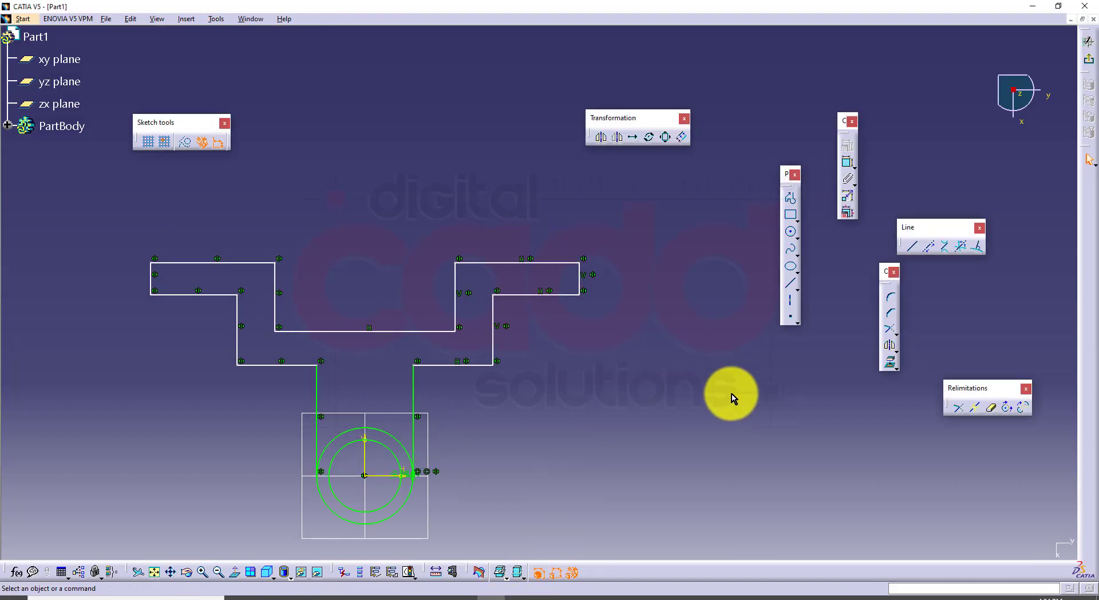
left_click(515, 596)
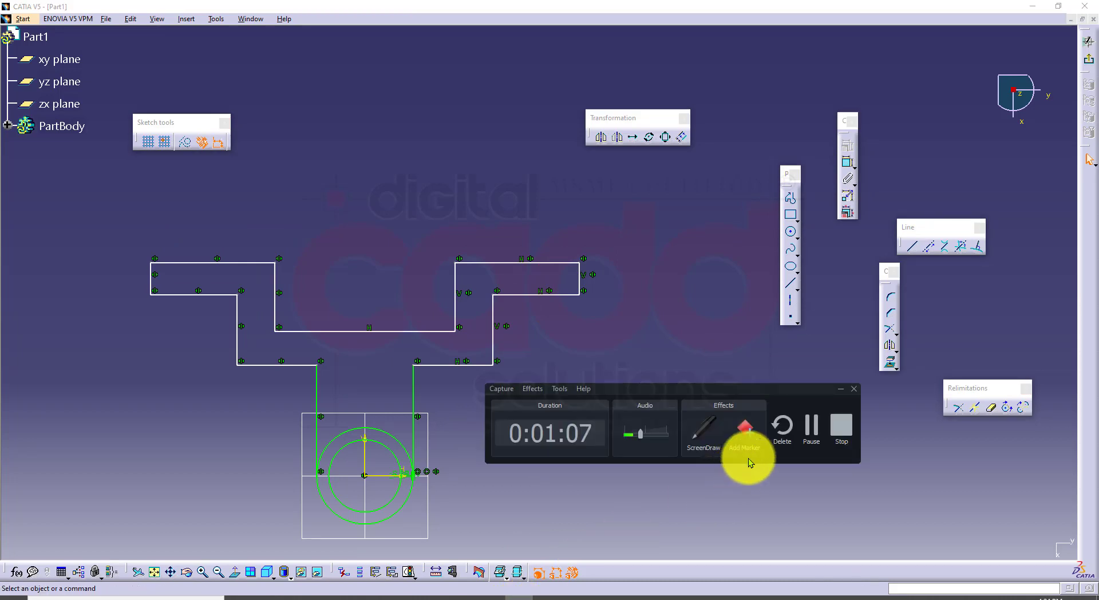
left_click(839, 389)
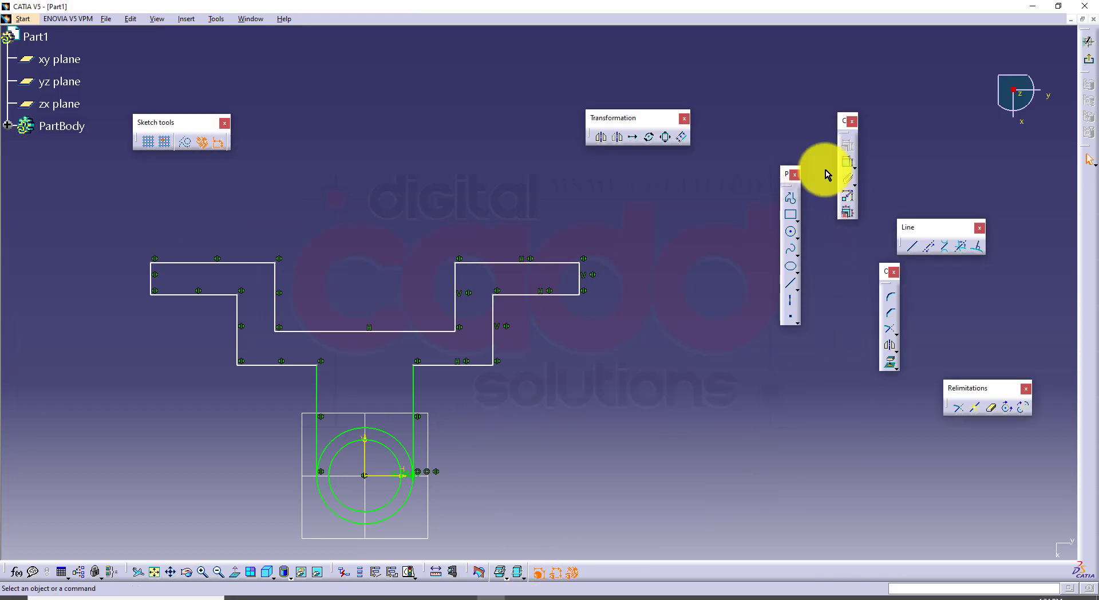
Dimension the distance between the profile's two inner vertical lines and set it to 100 mm
left_click(276, 276)
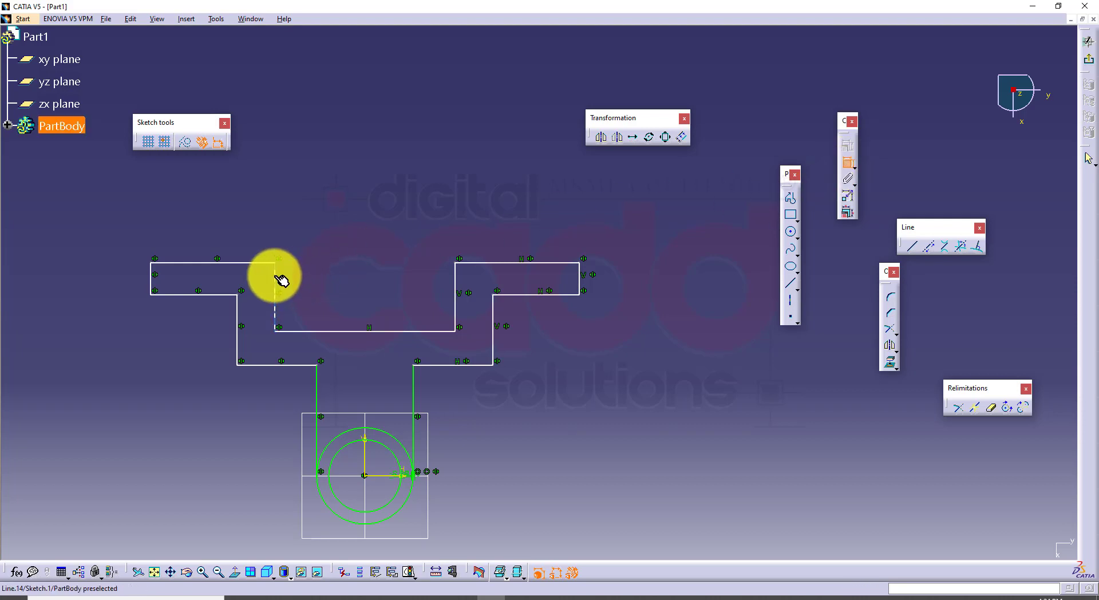
left_click(456, 285)
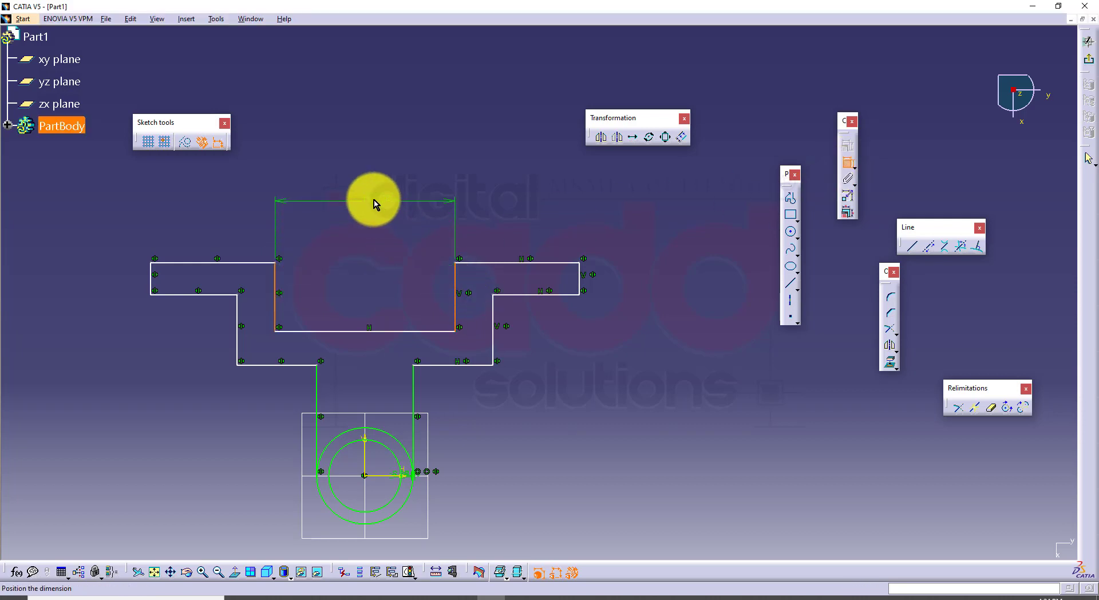
left_click(373, 199)
double_click(374, 199)
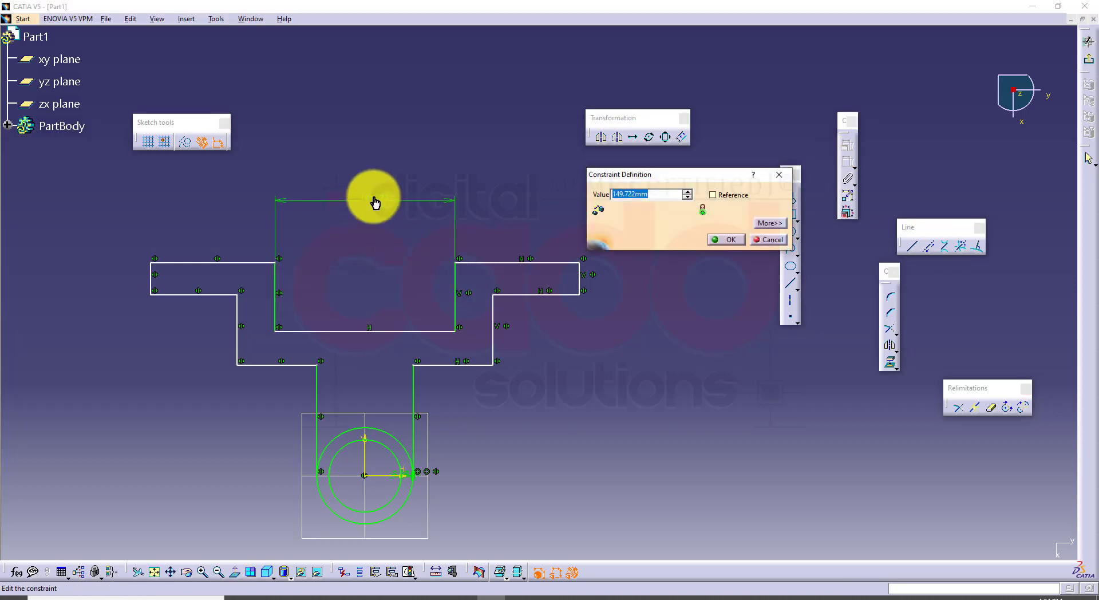
key("Return")
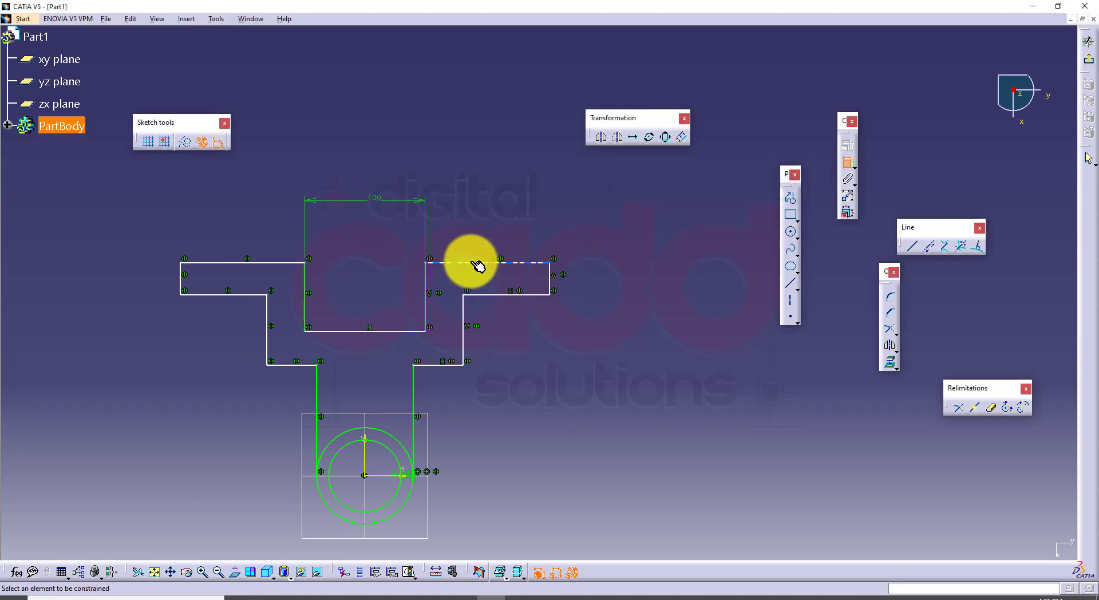
Dimension the top edge of the profile's right arm and set its length to 52 mm
left_click(478, 265)
left_click(483, 218)
double_click(483, 216)
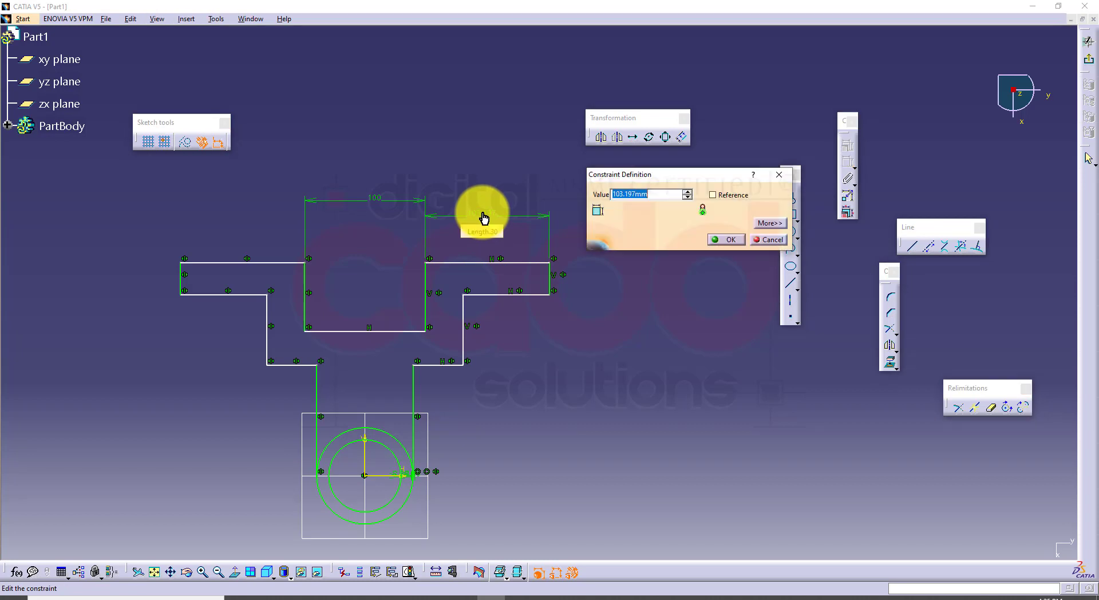
key("Return")
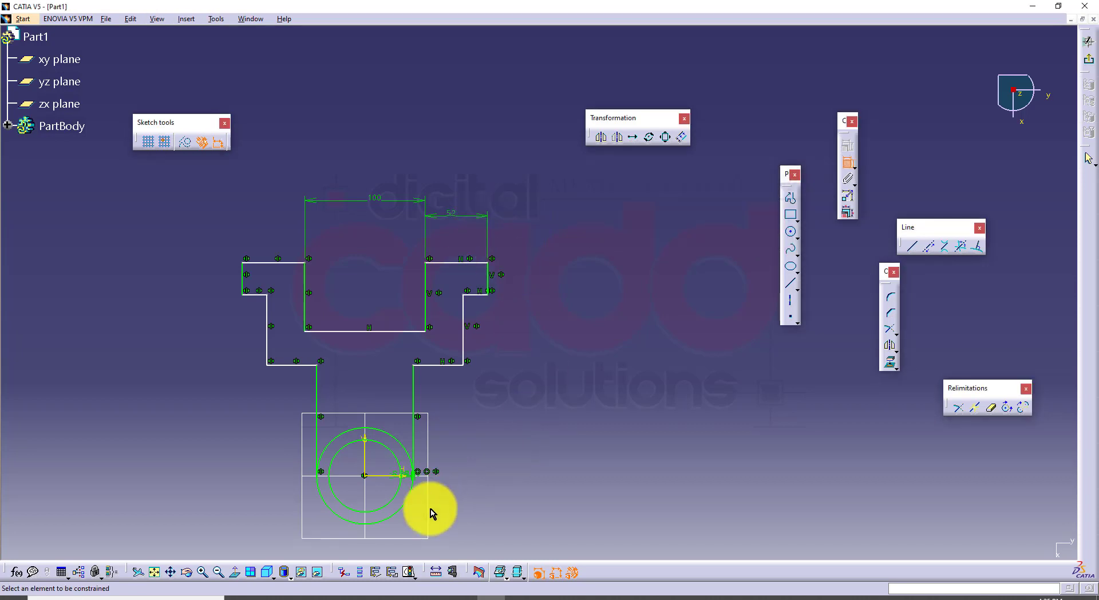
Check the arm thickness in the PDF drawing and set the right arm's vertical end edge in the CATIA sketch to 15 mm
left_click(299, 596)
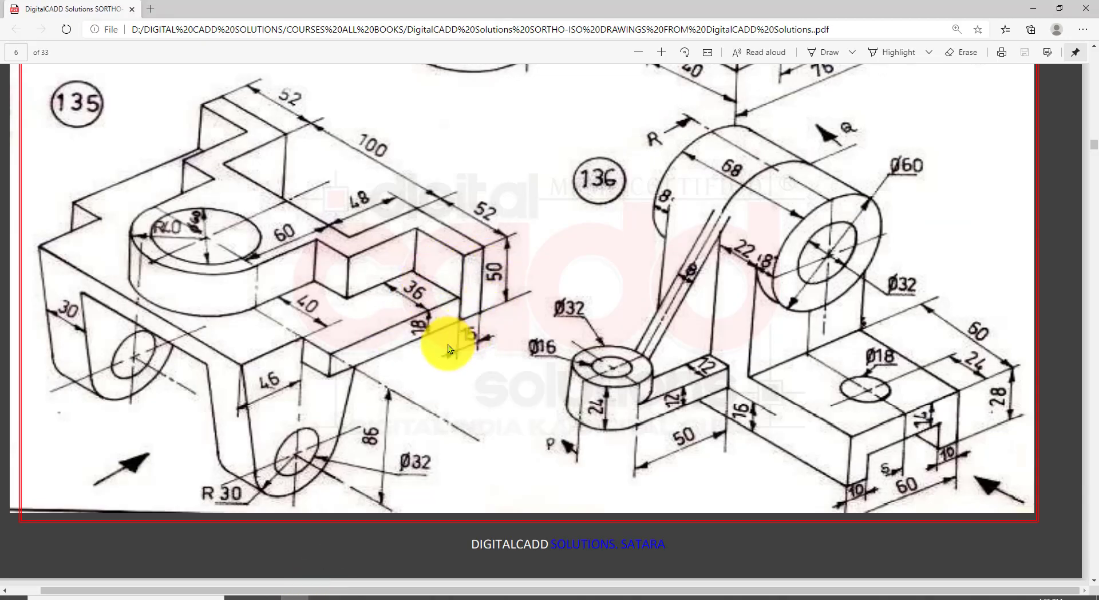
left_click(490, 595)
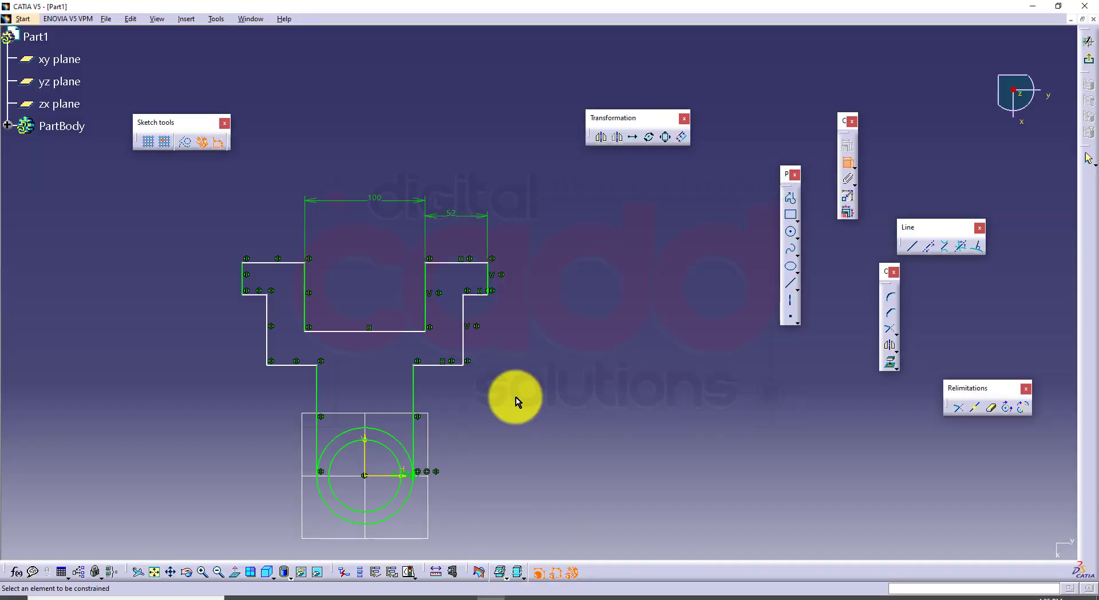
left_click(490, 284)
double_click(566, 280)
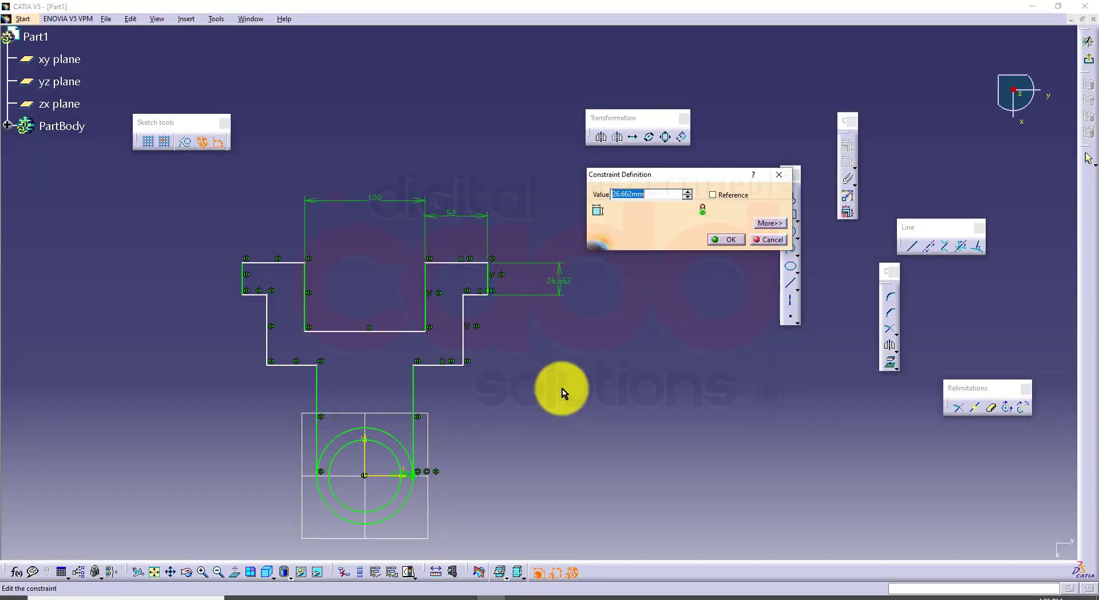
key("Return")
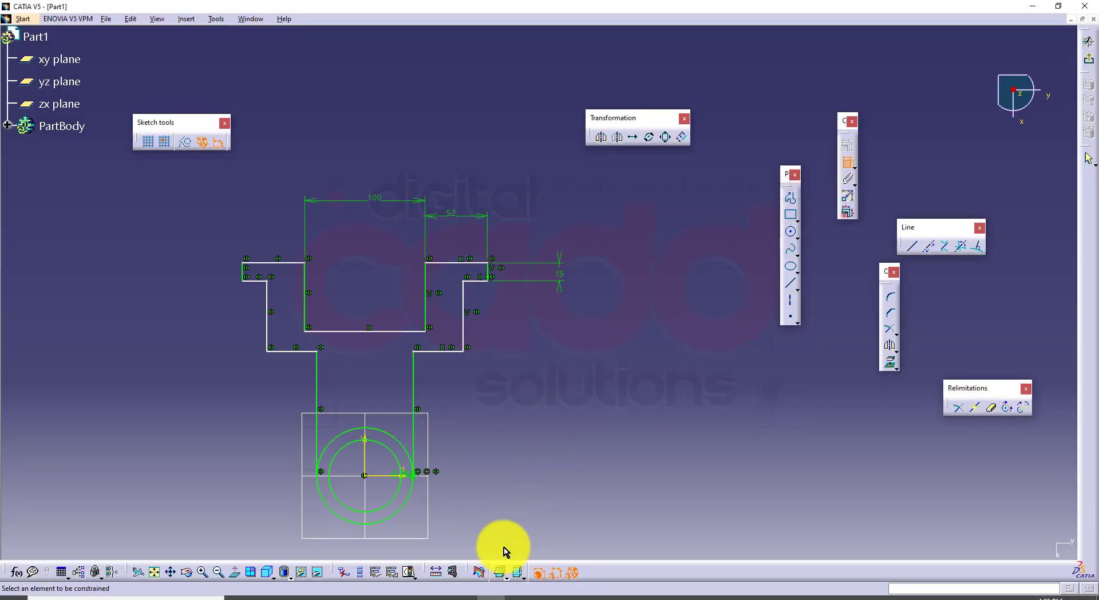
Consult the PDF drawing and set the distance from the sketch's horizontal axis to the recess's bottom line in CATIA to 60 mm
left_click(293, 596)
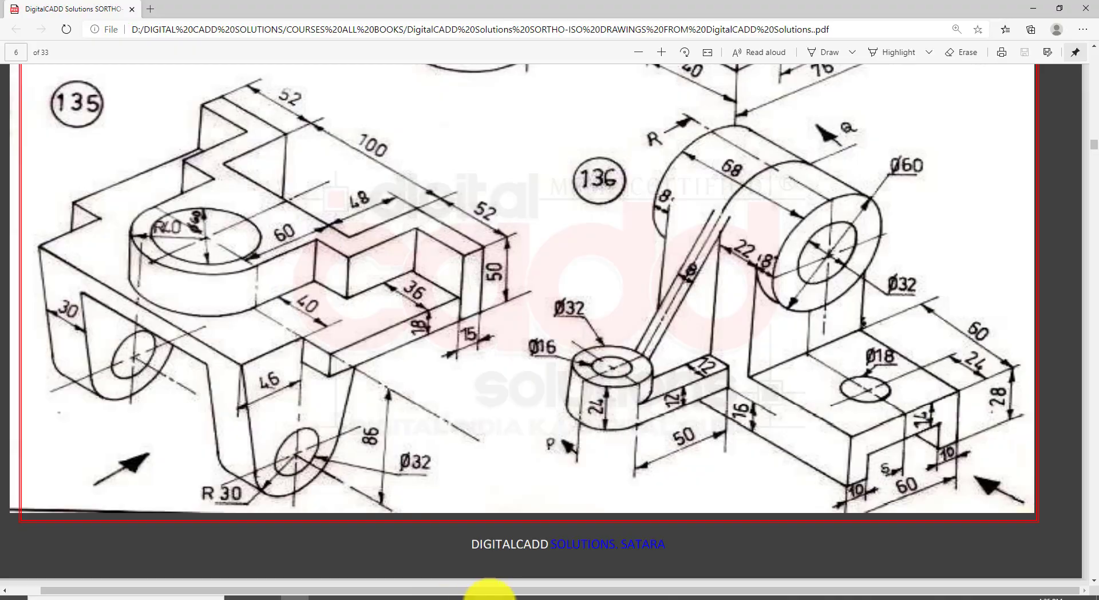
left_click(489, 594)
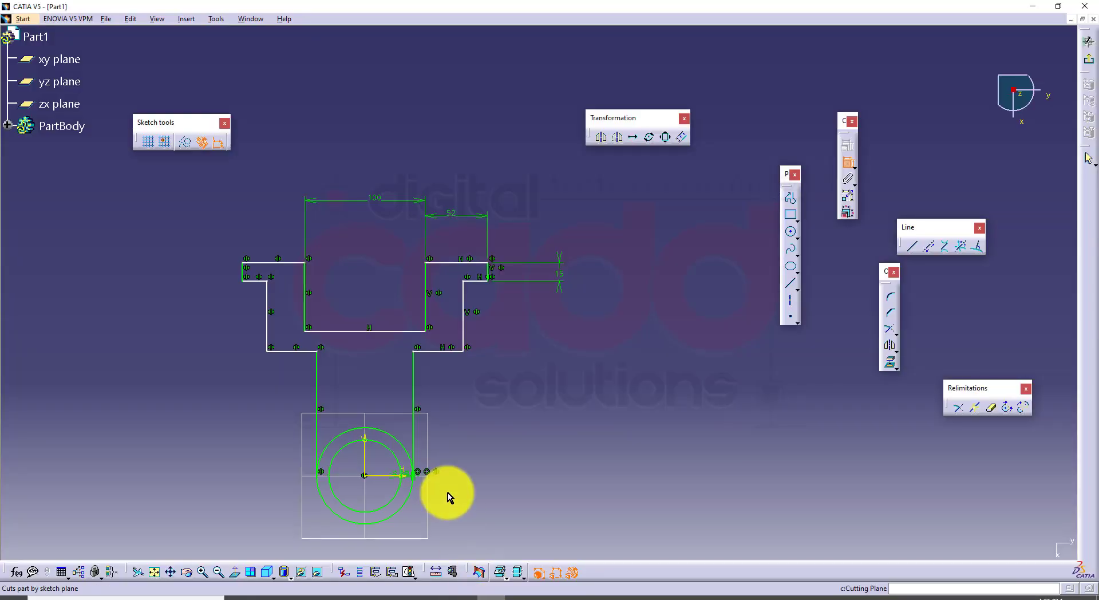
left_click(384, 478)
left_click(395, 330)
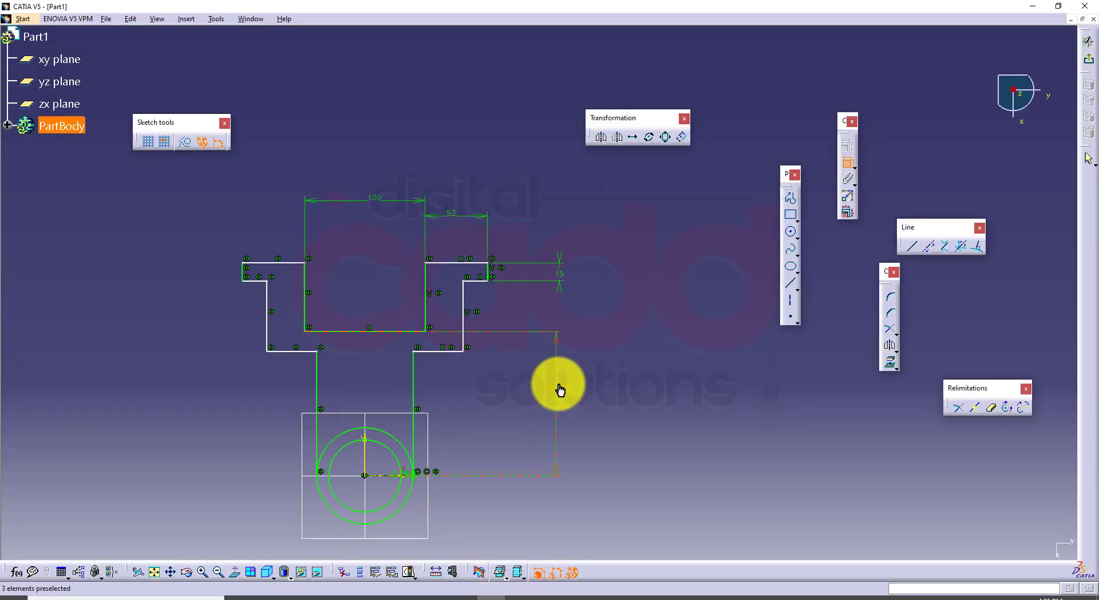
double_click(559, 390)
key("Return")
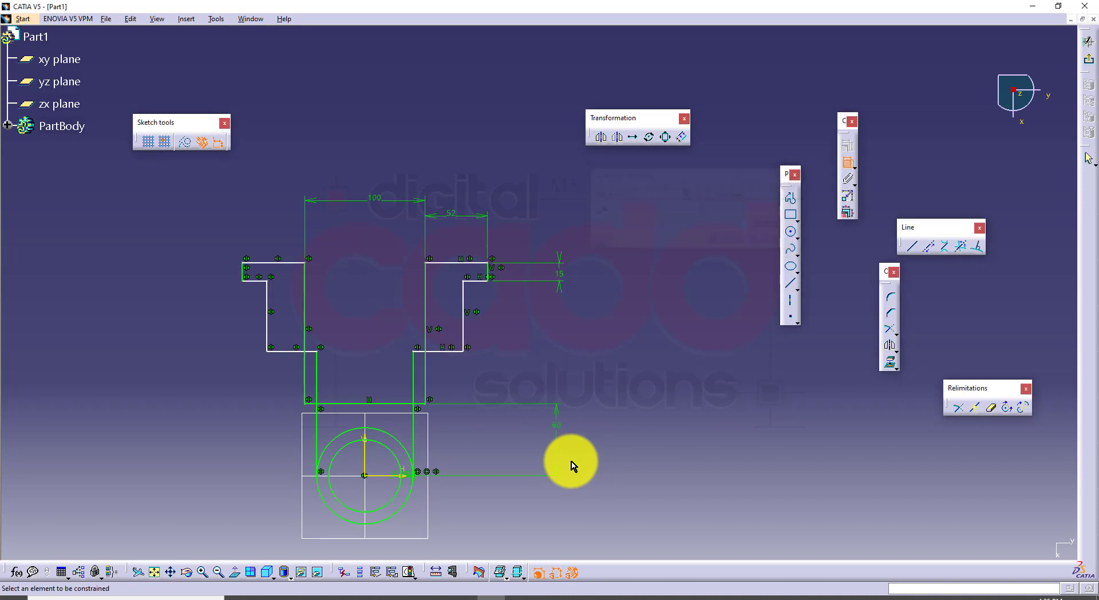
Dimension the depth of the central recess and set it to 48 mm
left_click(432, 303)
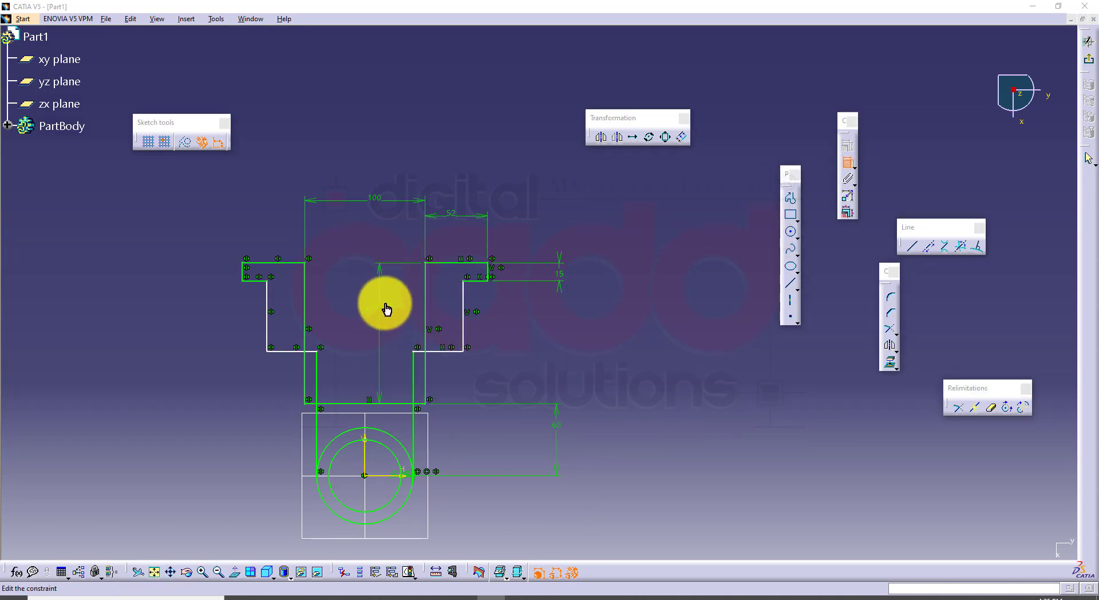
double_click(386, 308)
type("48mm")
key("Return")
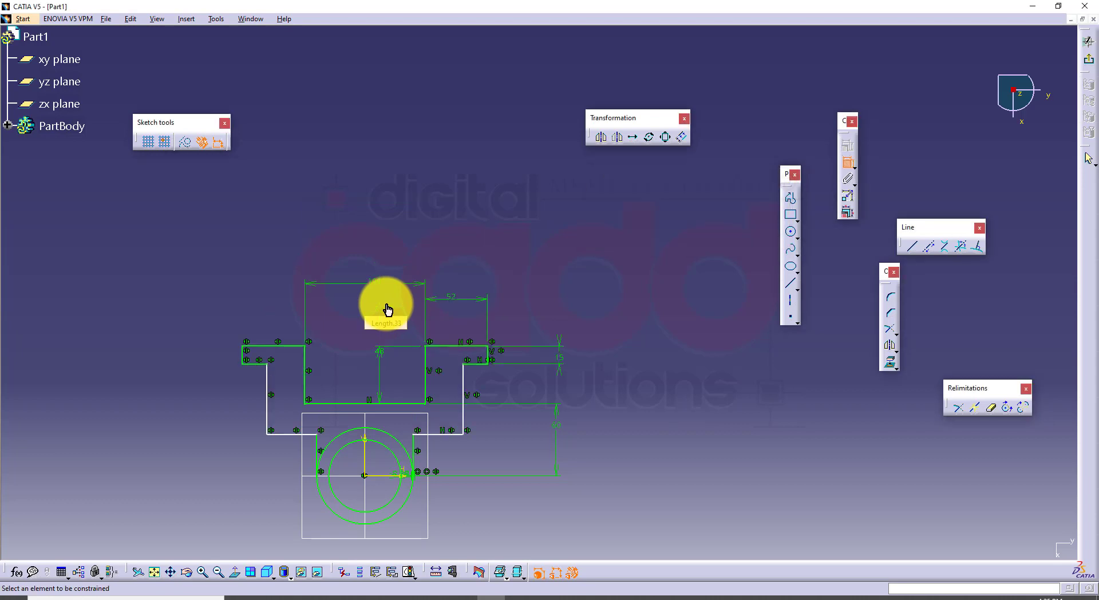
Add a length dimension to the right inner vertical line of the recess
middle_click_drag(542, 326, 547, 277)
middle_click_drag(523, 352, 640, 361)
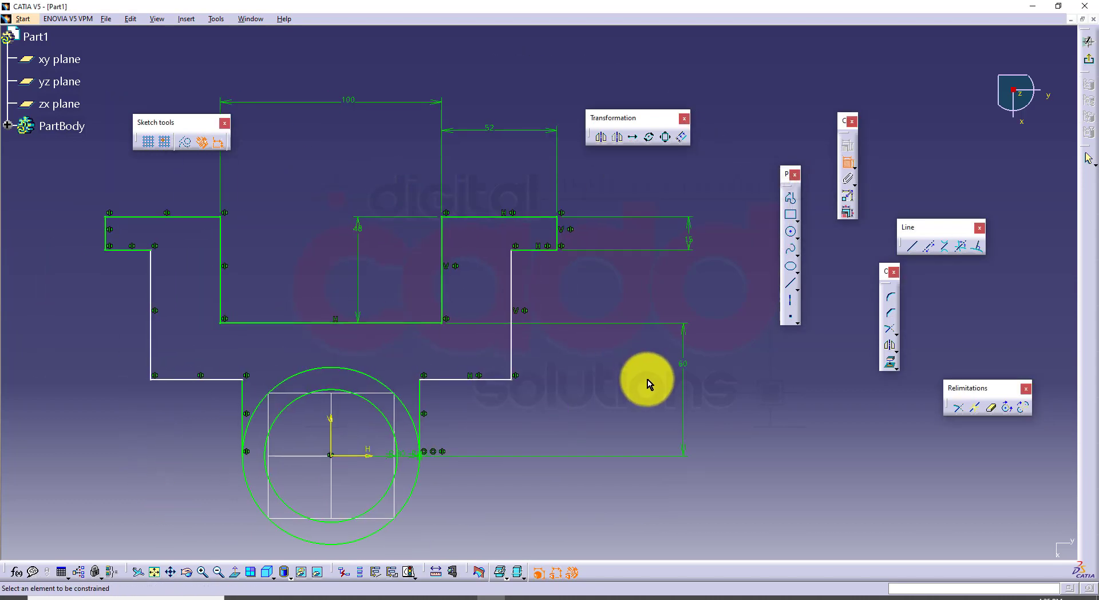
left_click(443, 289)
left_click(509, 278)
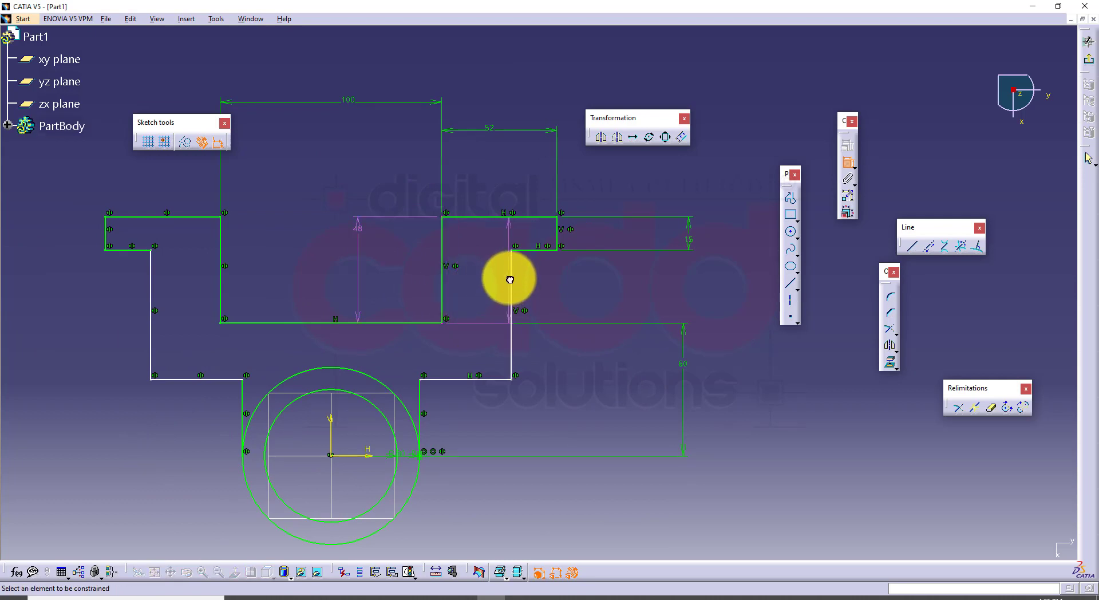
Dimension the wall between the right inner and outer vertical lines and set its thickness to 15 mm
left_click(444, 251)
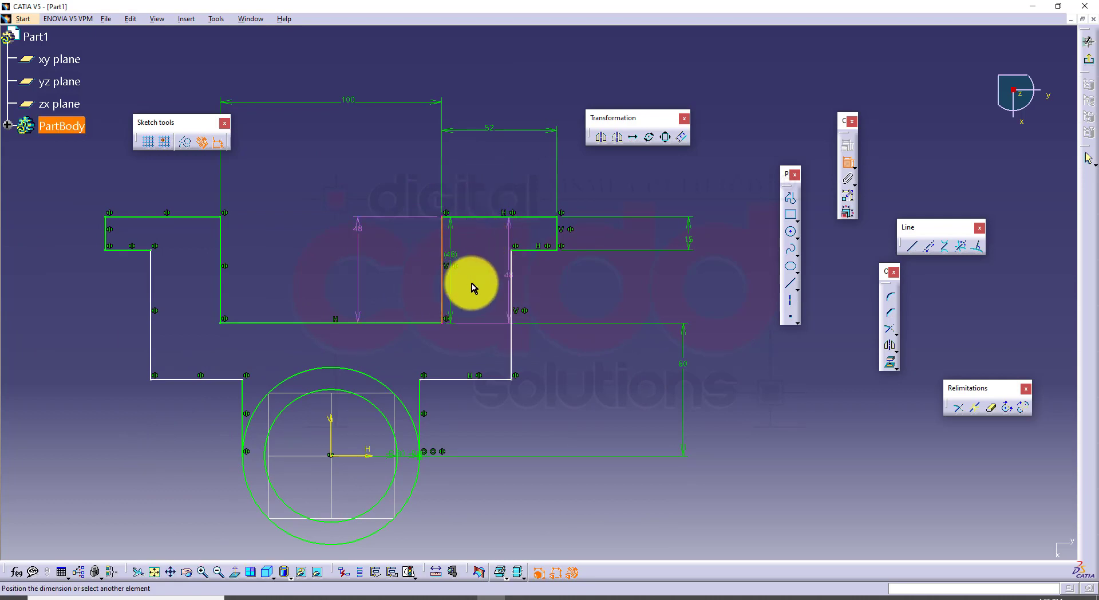
left_click(511, 327)
left_click(480, 178)
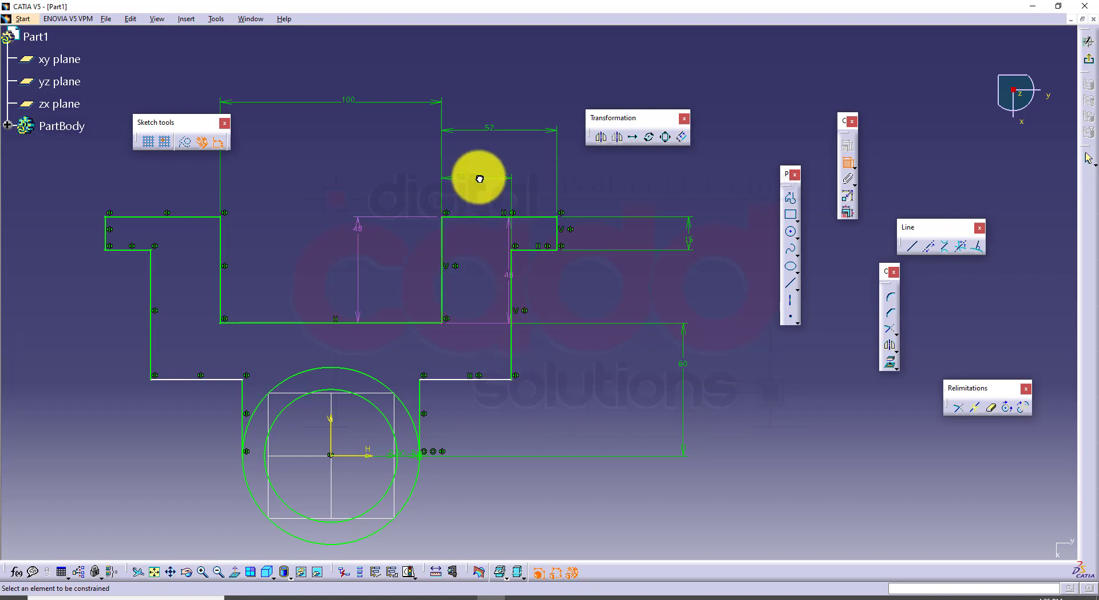
double_click(480, 179)
type("15")
key("Return")
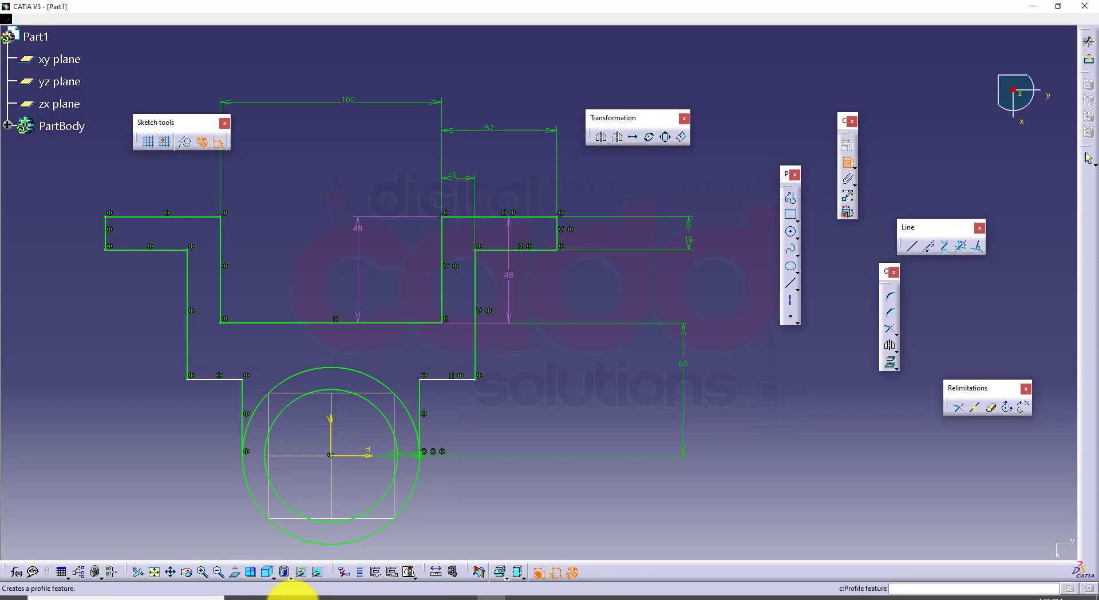
Check the remaining dimensions of exercise 135 in the PDF drawing and return to the CATIA sketch
left_click(294, 597)
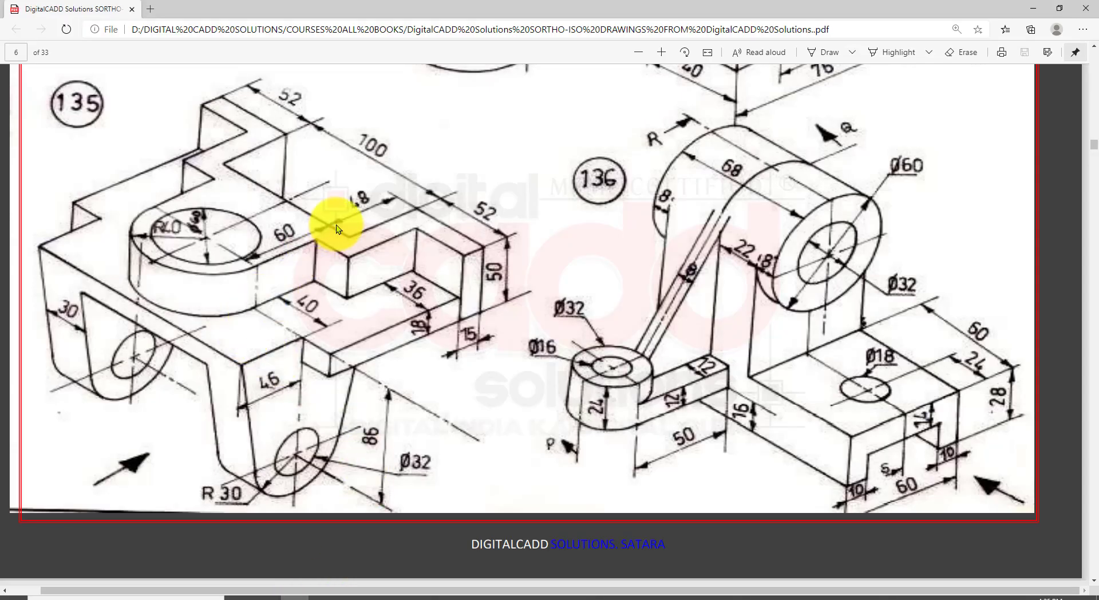
left_click(494, 597)
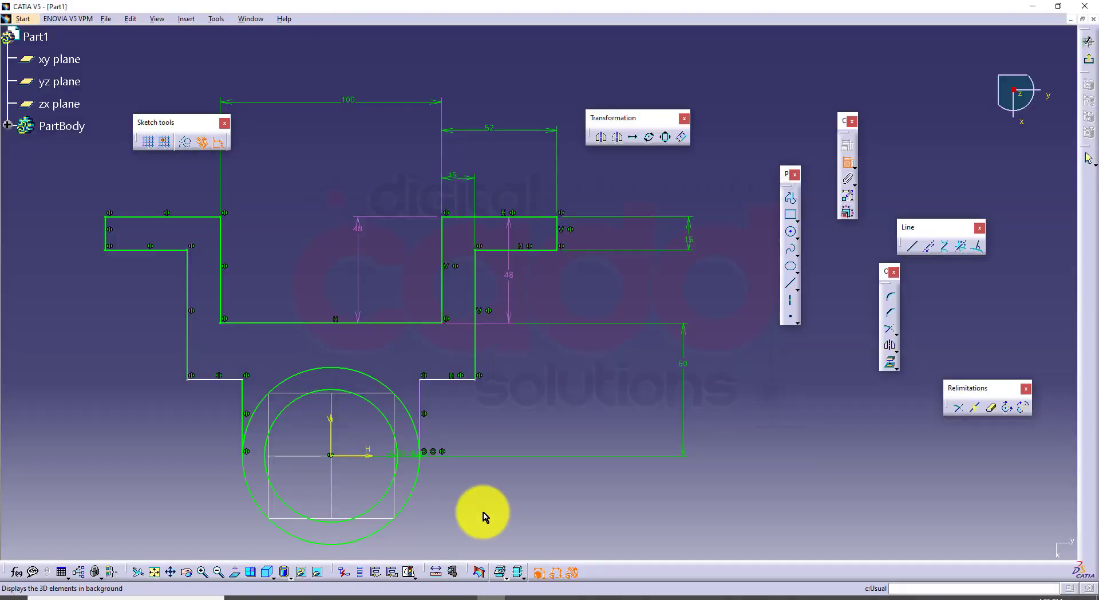
Dimension the vertical distance between the recess floor and the lower step line, and set it to 15 mm
left_click(422, 323)
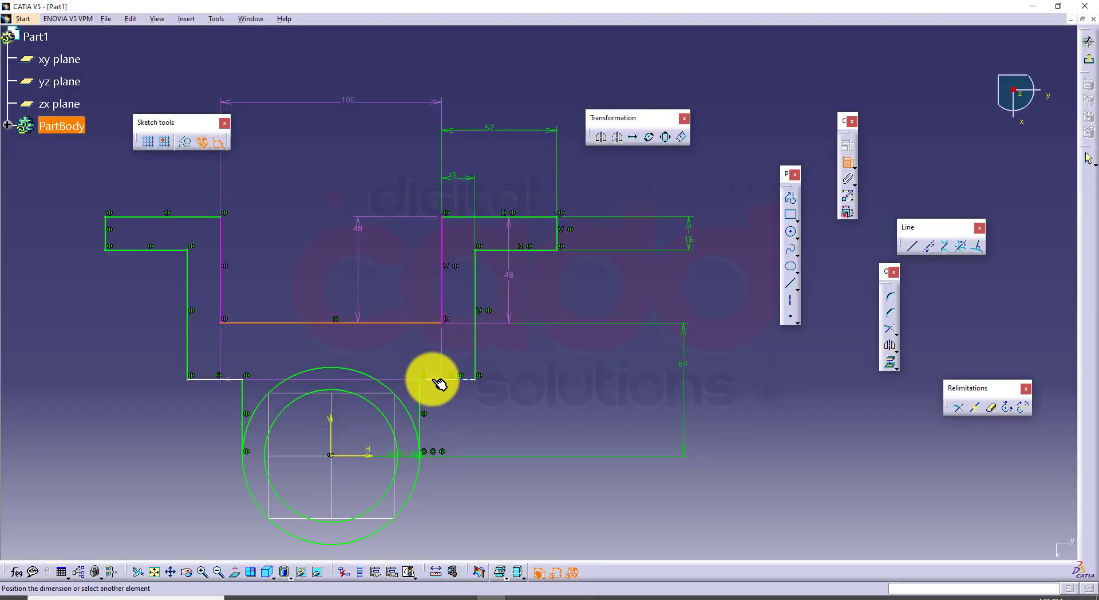
left_click(440, 383)
left_click(518, 353)
double_click(519, 352)
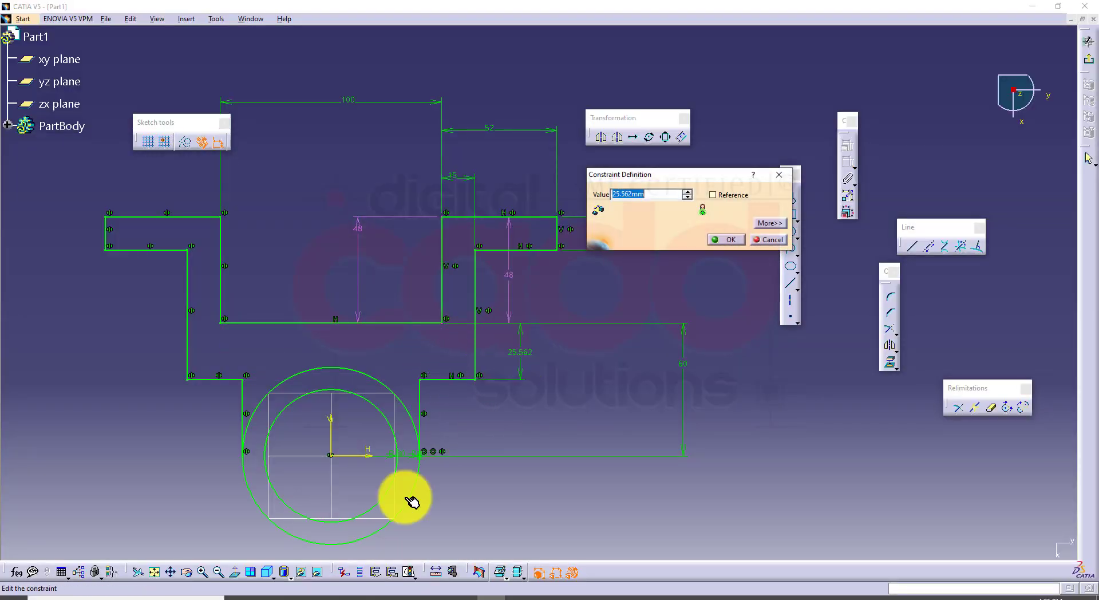
key("Return")
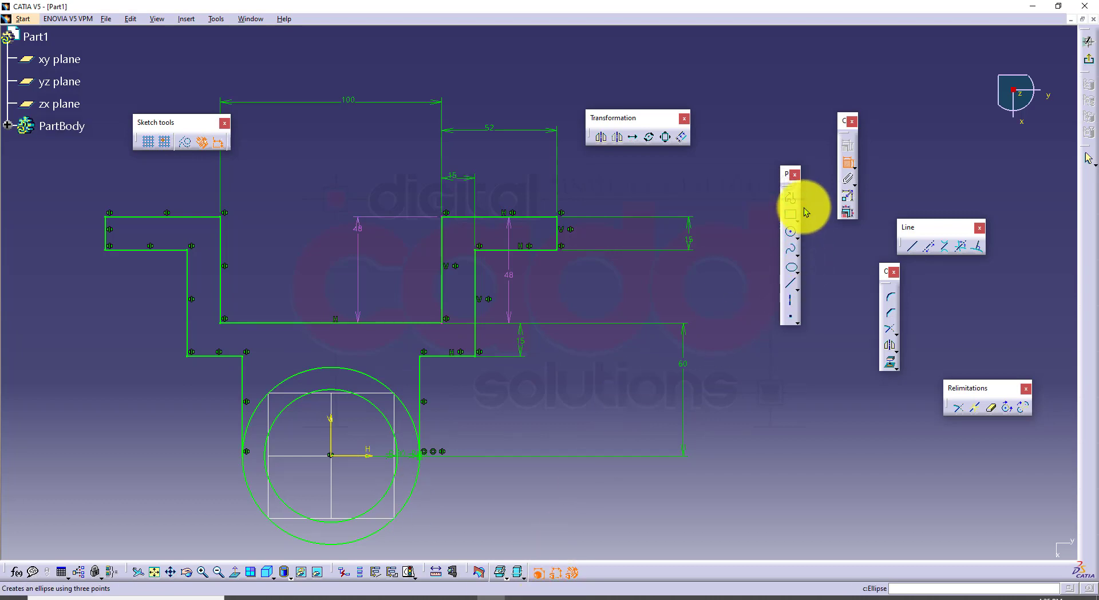
Delete the redundant 48 mm length dimension on the right inner vertical line of the recess
left_click(849, 166)
left_click(509, 280)
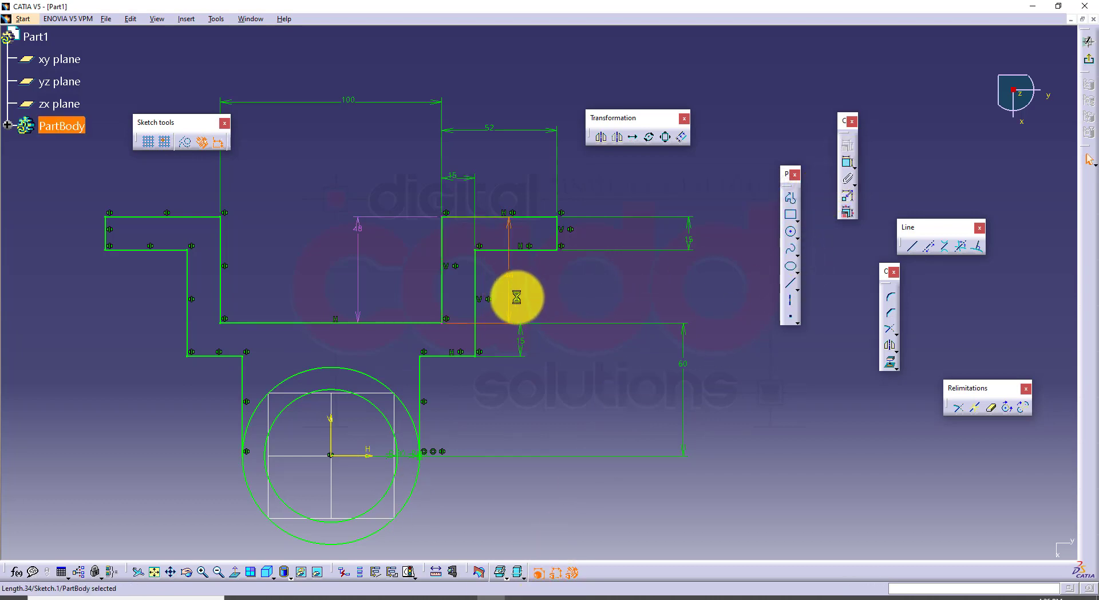
mouse_move(561, 433)
middle_mouse_down()
mouse_move(581, 421)
mouse_move(572, 429)
middle_mouse_up()
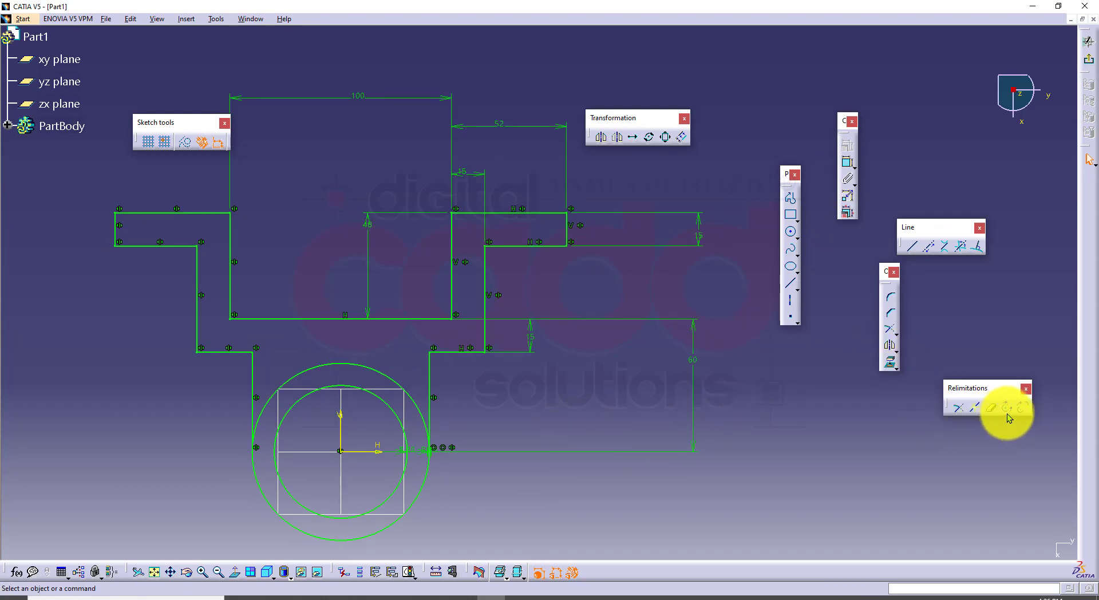
Quick-trim the upper arc of the outer circle between the two vertical side lines and exit the sketch
left_click(989, 407)
left_click(301, 372)
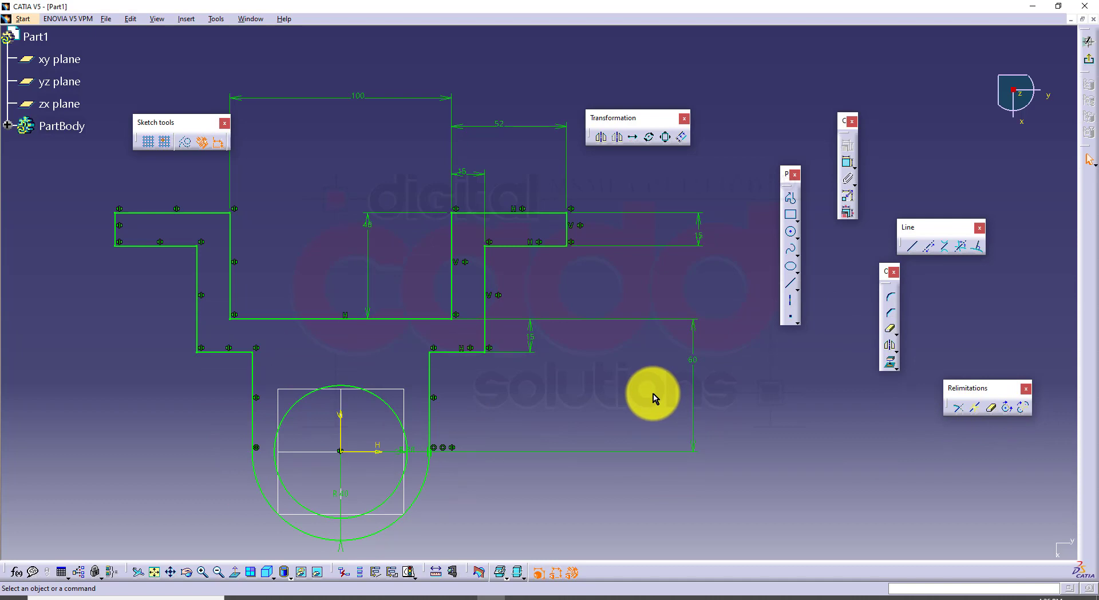
left_click(1087, 59)
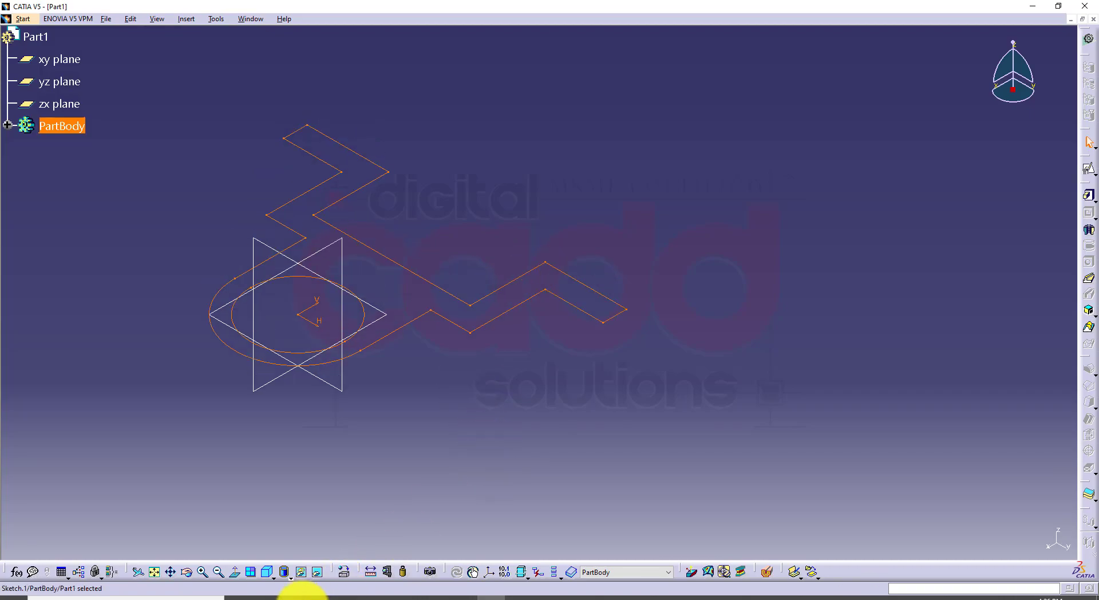
Check the height in the exercise 135 drawing and pad the profile sketch 50 mm upward in CATIA
left_click(299, 596)
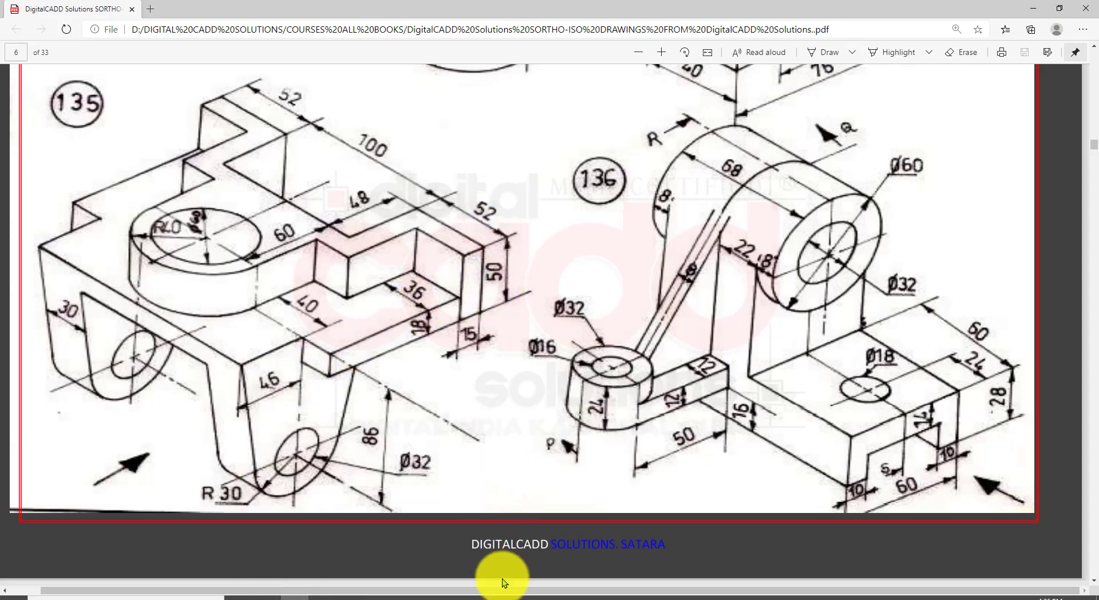
left_click(490, 597)
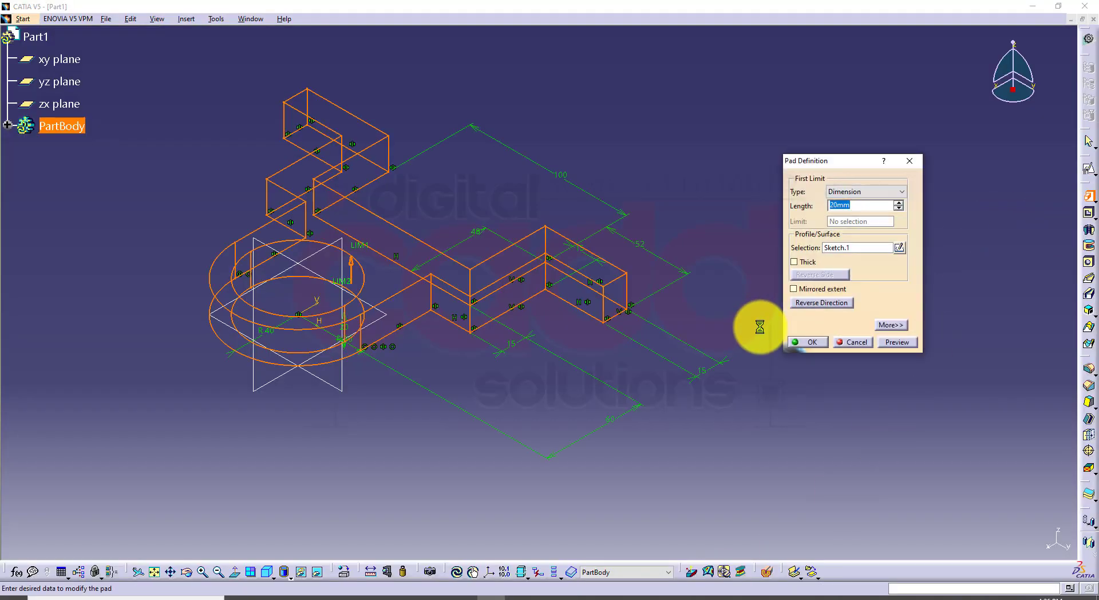
key("Return")
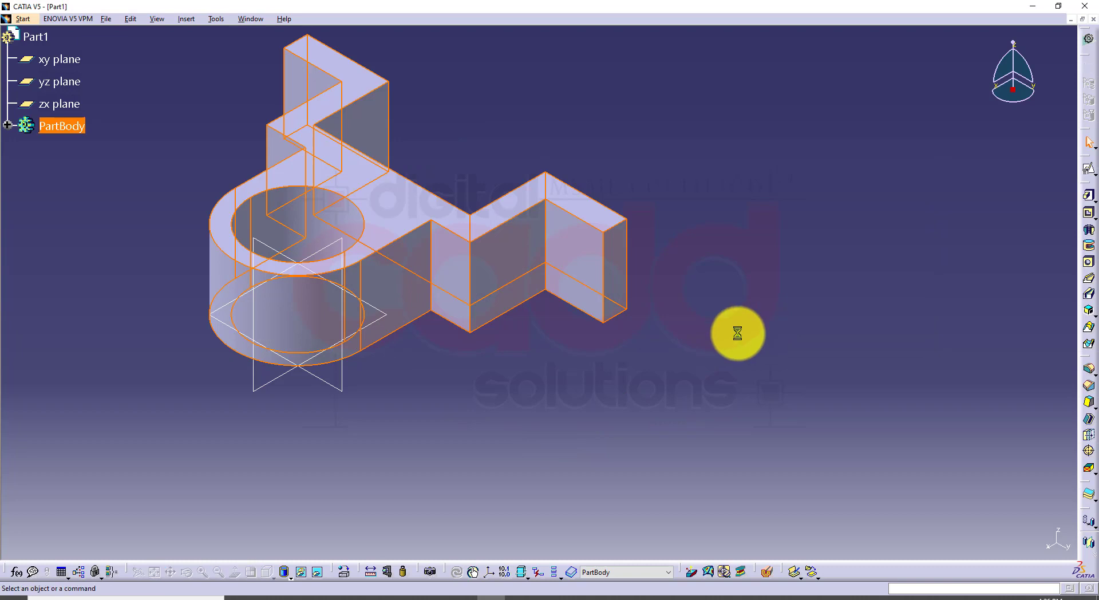
left_click(579, 349)
middle_click_drag(579, 349, 655, 349)
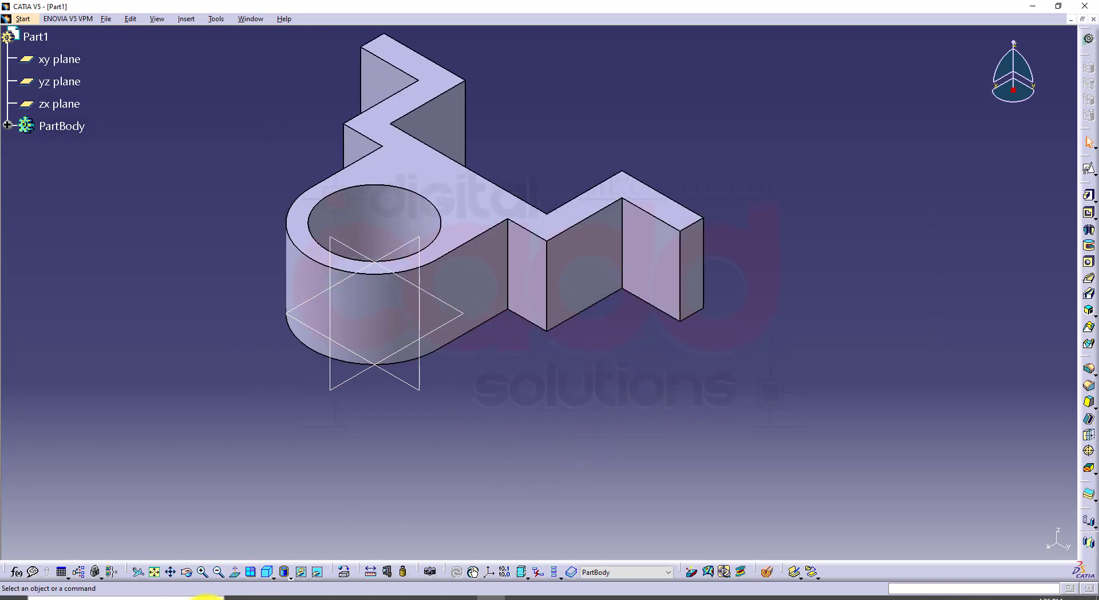
Check the base dimensions in the PDF and create a positioned sketch on the xy plane with H reversed and the axes swapped
left_click(303, 597)
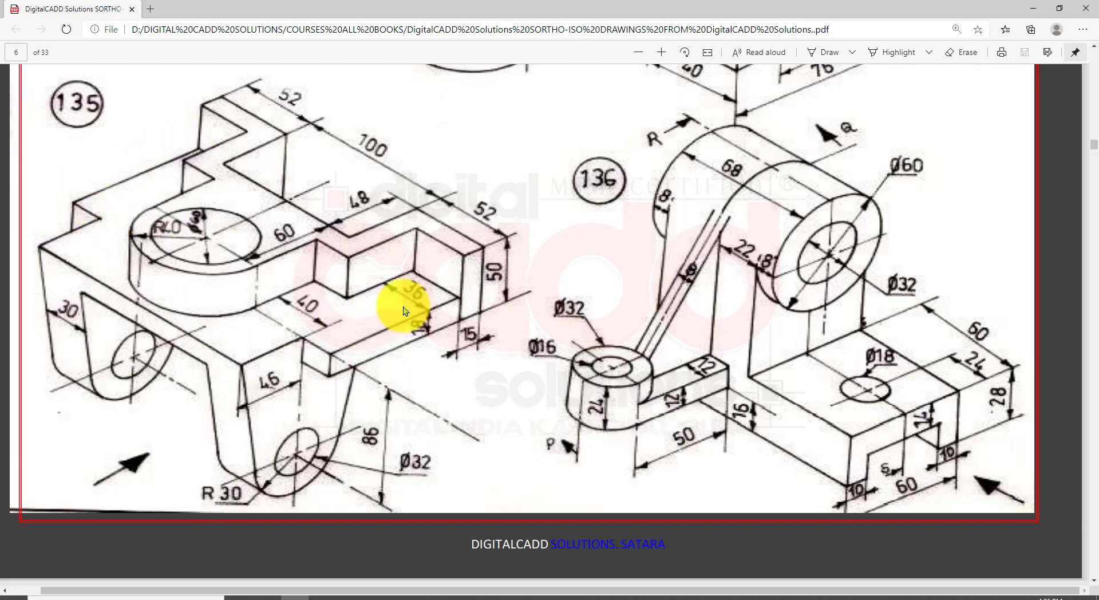
left_click(488, 595)
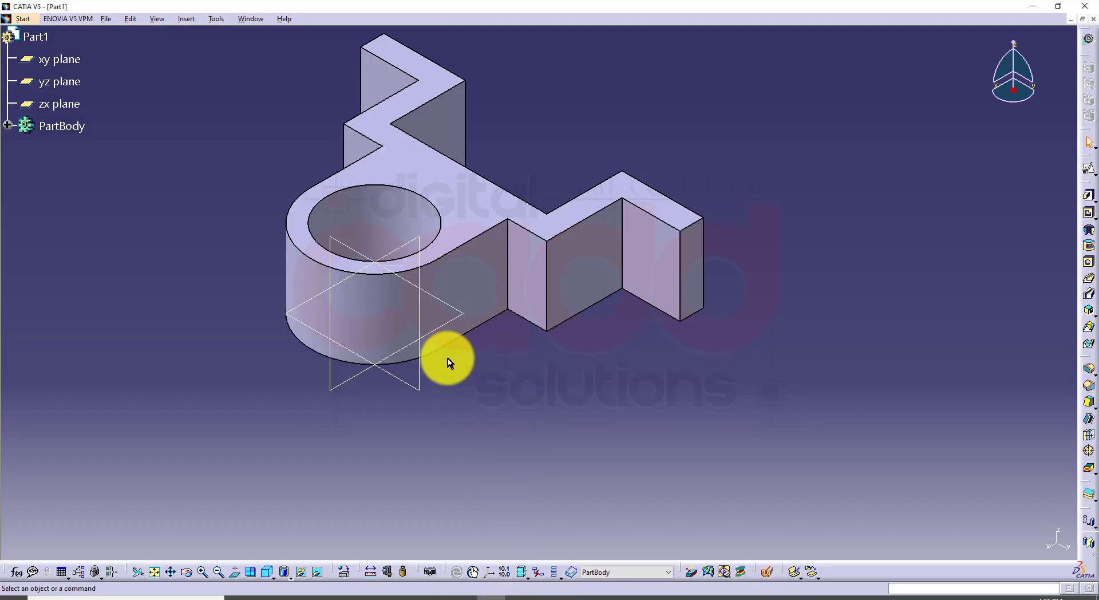
left_click(443, 327)
middle_click_drag(549, 428, 544, 383)
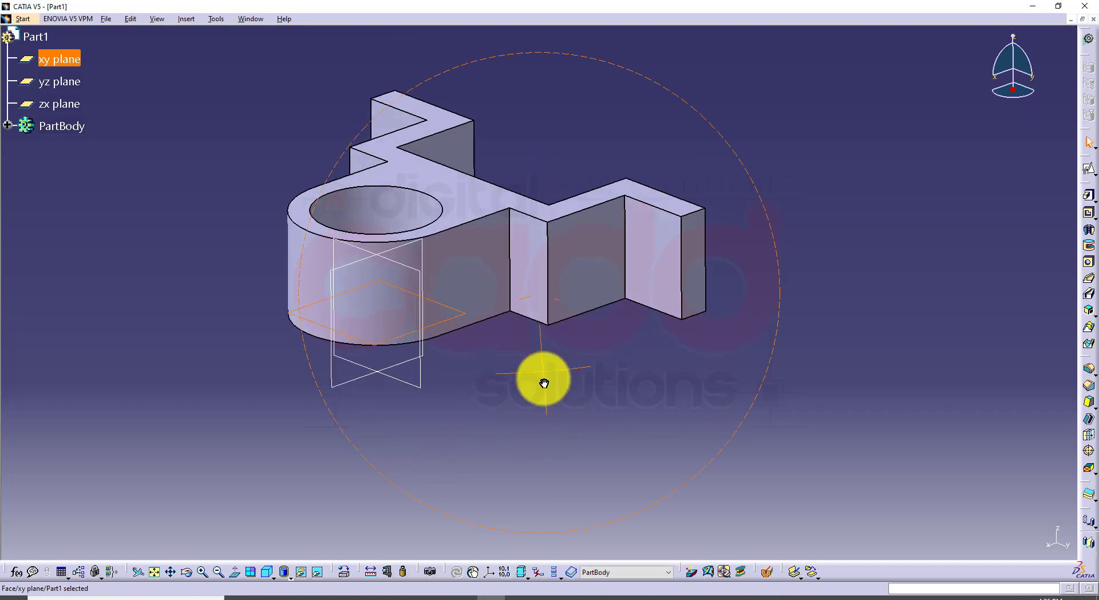
left_click(1087, 169)
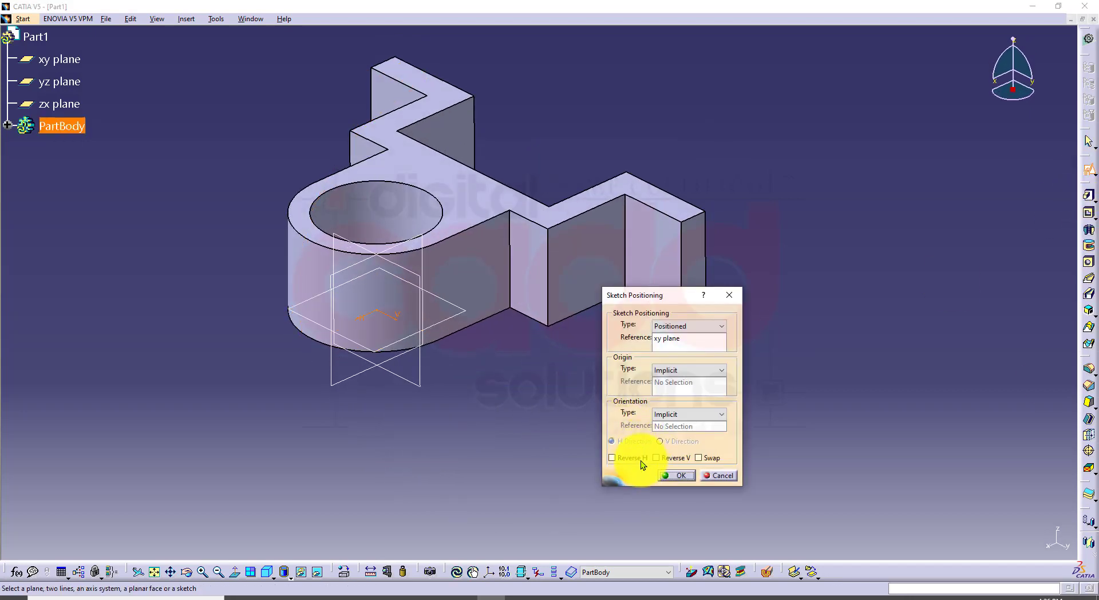
left_click(640, 458)
left_click(679, 476)
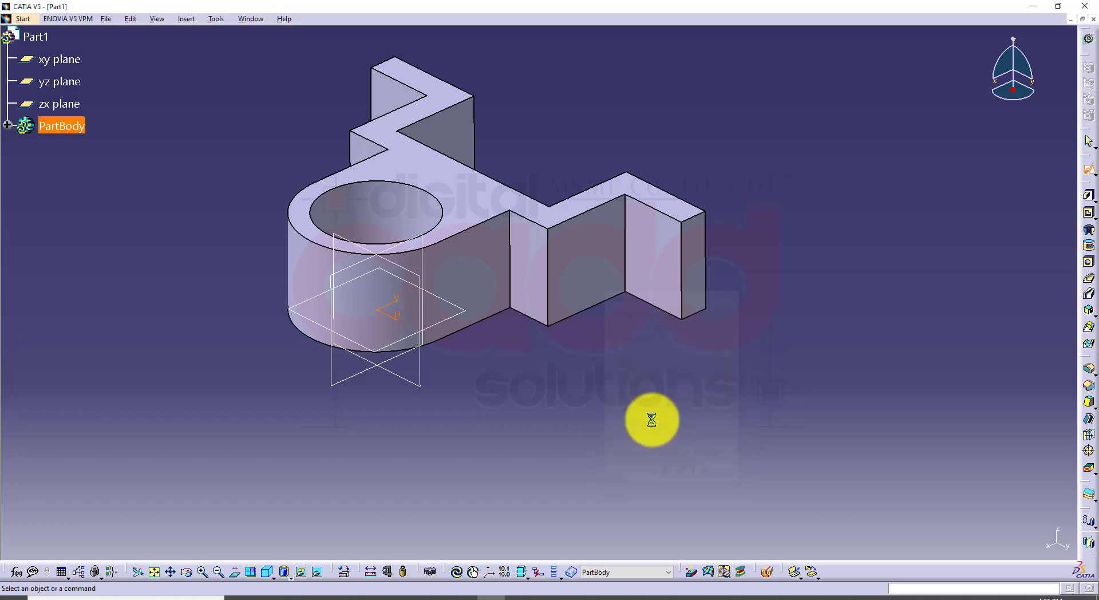
Project the right arm's lower edge, the outer vertical edge, the step edge and the straight right side of the boss onto the sketch plane
middle_click_drag(610, 380, 606, 429, "ctrl")
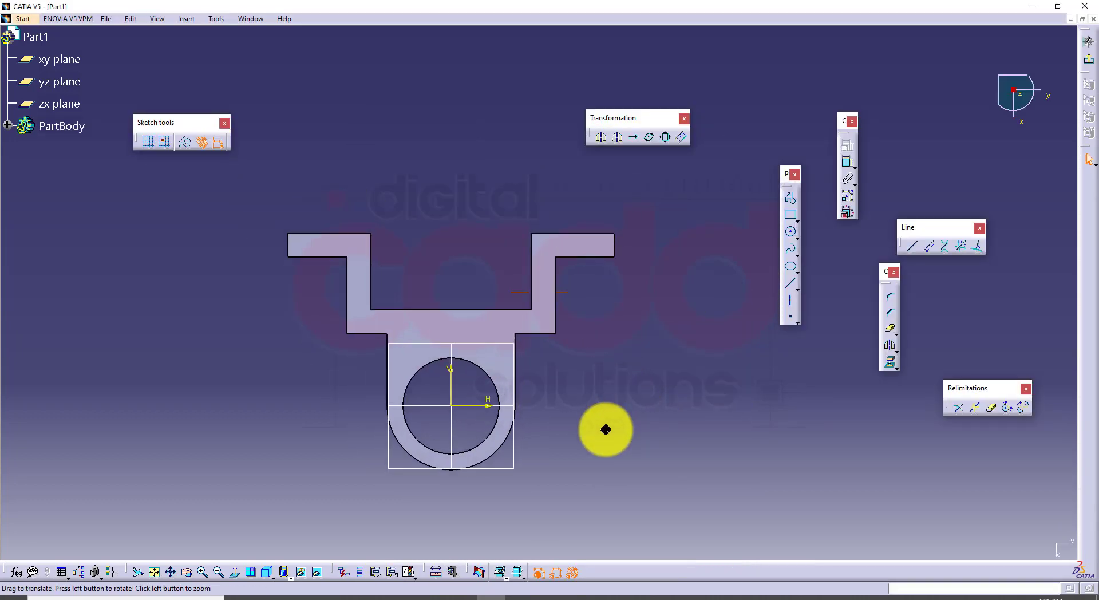
left_click(991, 407)
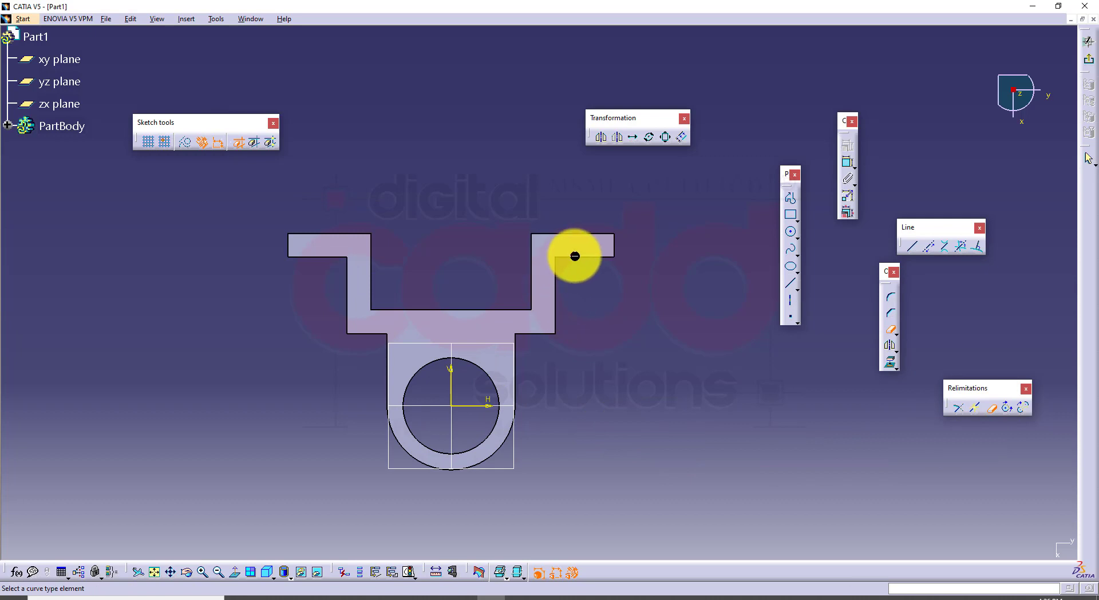
left_click(891, 362)
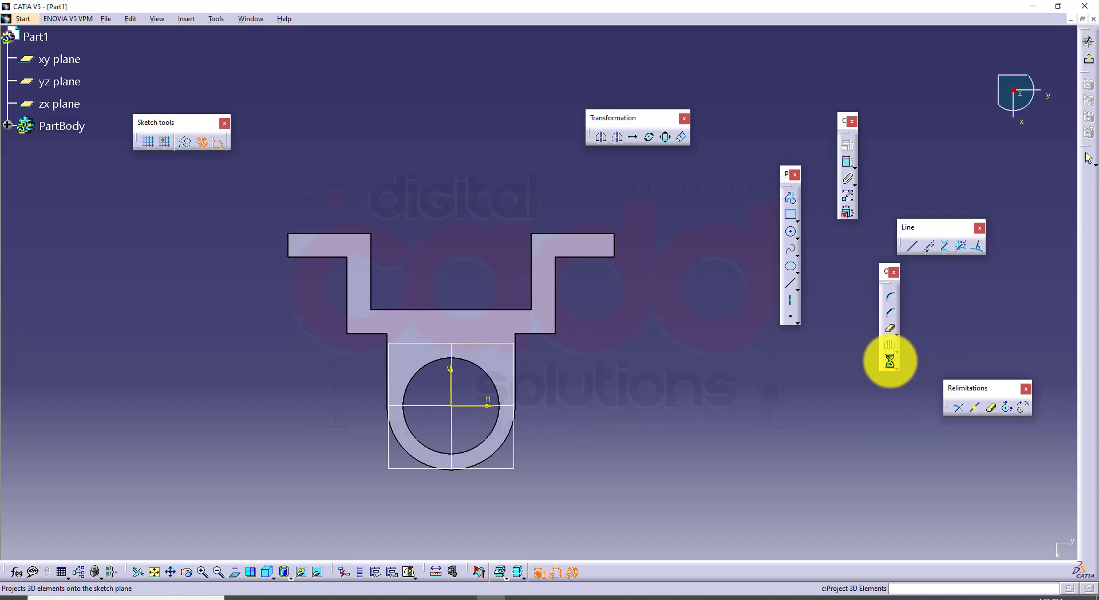
left_click(584, 257)
left_click(555, 289)
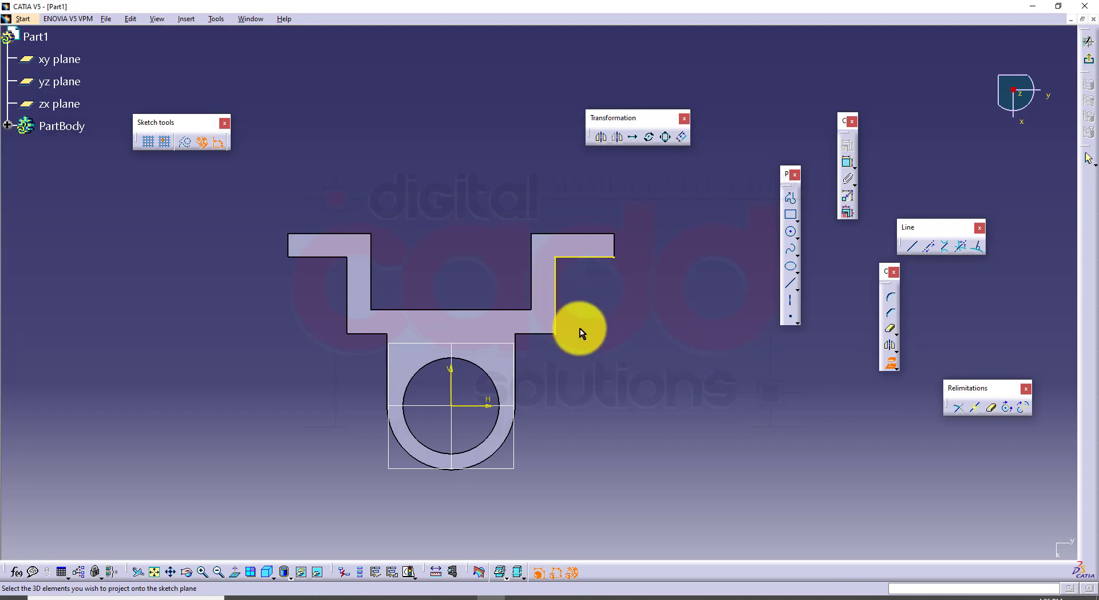
left_click(548, 334)
scroll(549, 366, "up", 3)
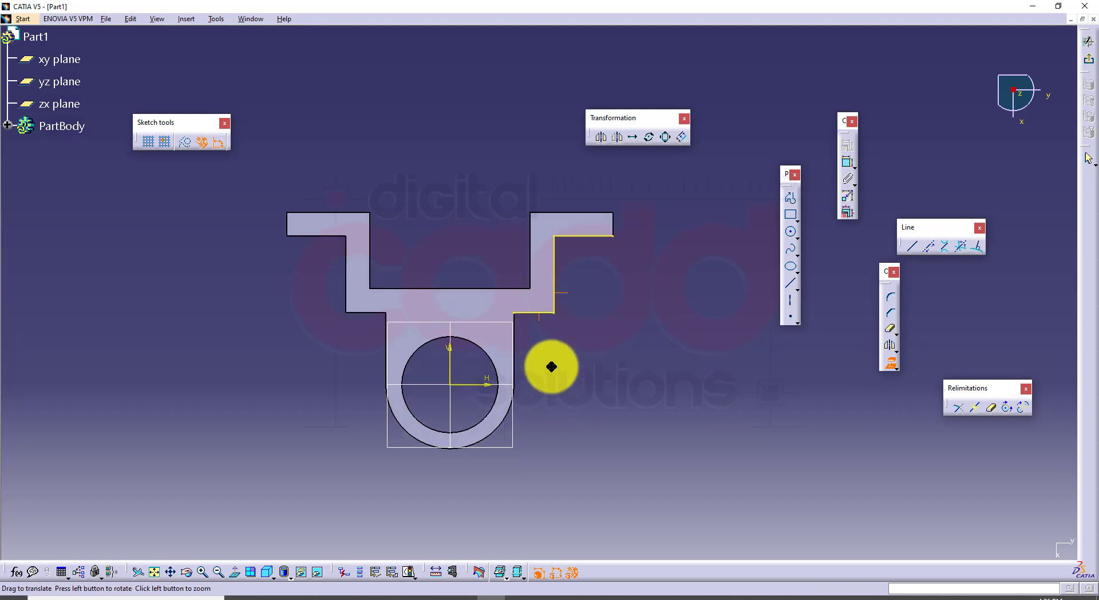
left_click(500, 373)
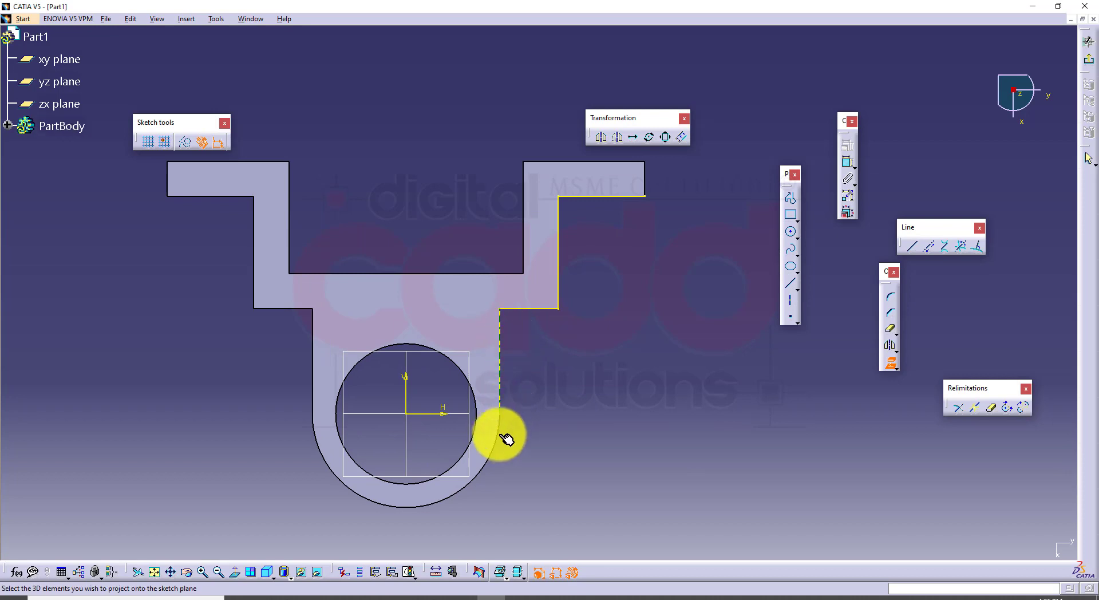
Project the boss's round end and the remaining left outer edges up to the arm's lower edge onto the sketch plane
left_click(494, 447)
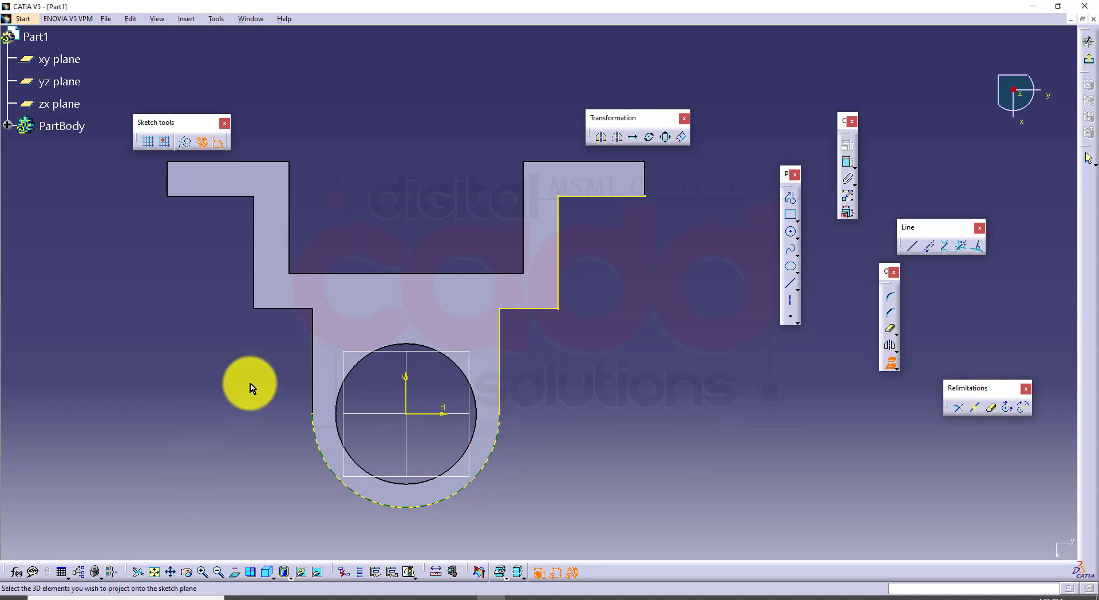
left_click(312, 337)
left_click(283, 310)
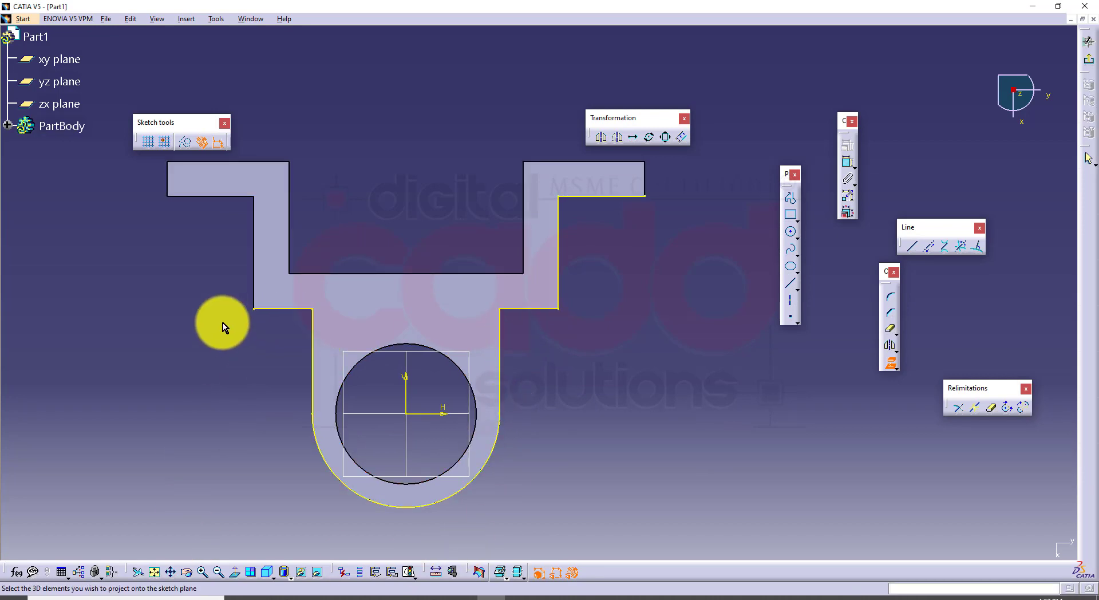
left_click(254, 241)
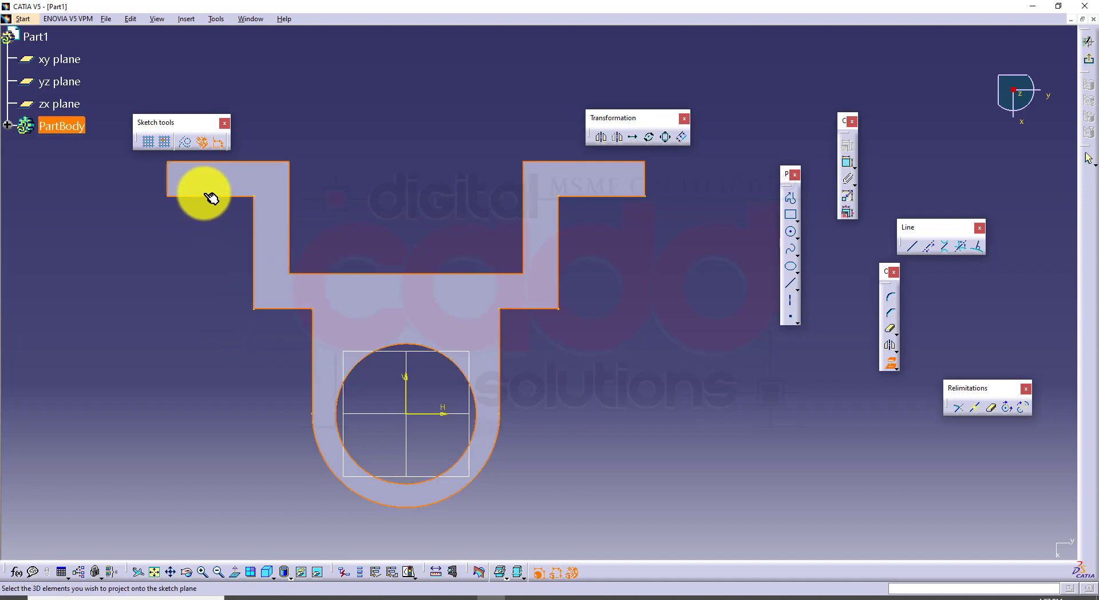
left_click(204, 193)
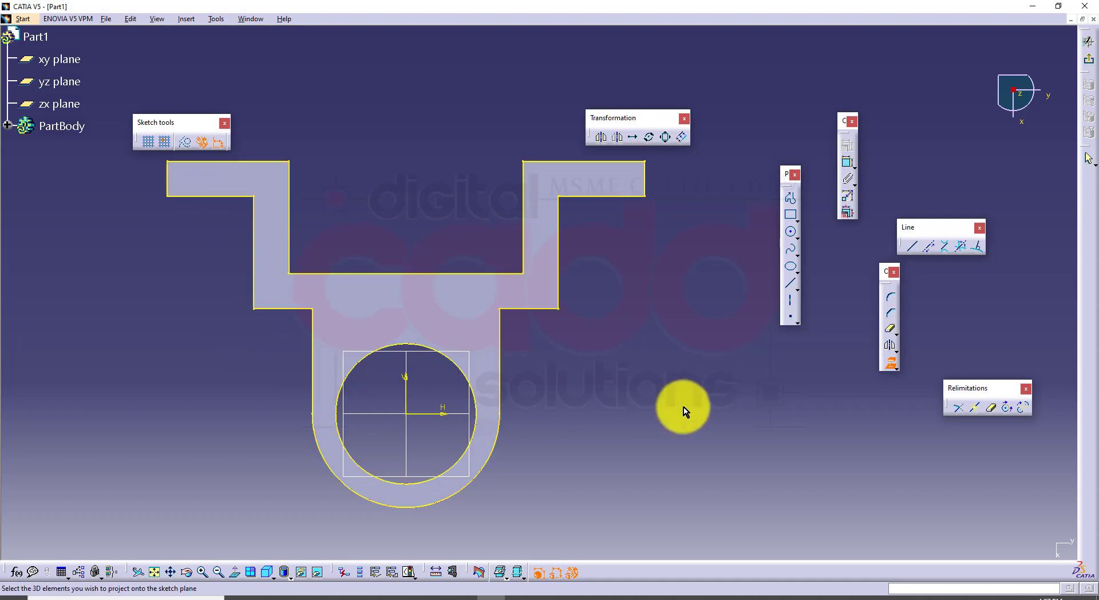
left_click(889, 358)
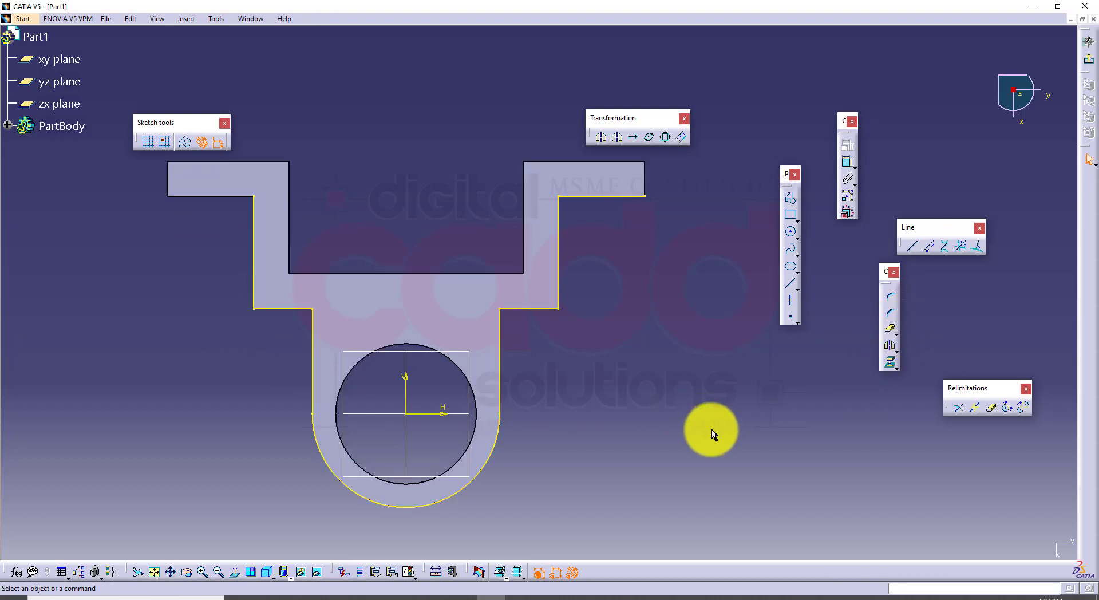
left_click(890, 361)
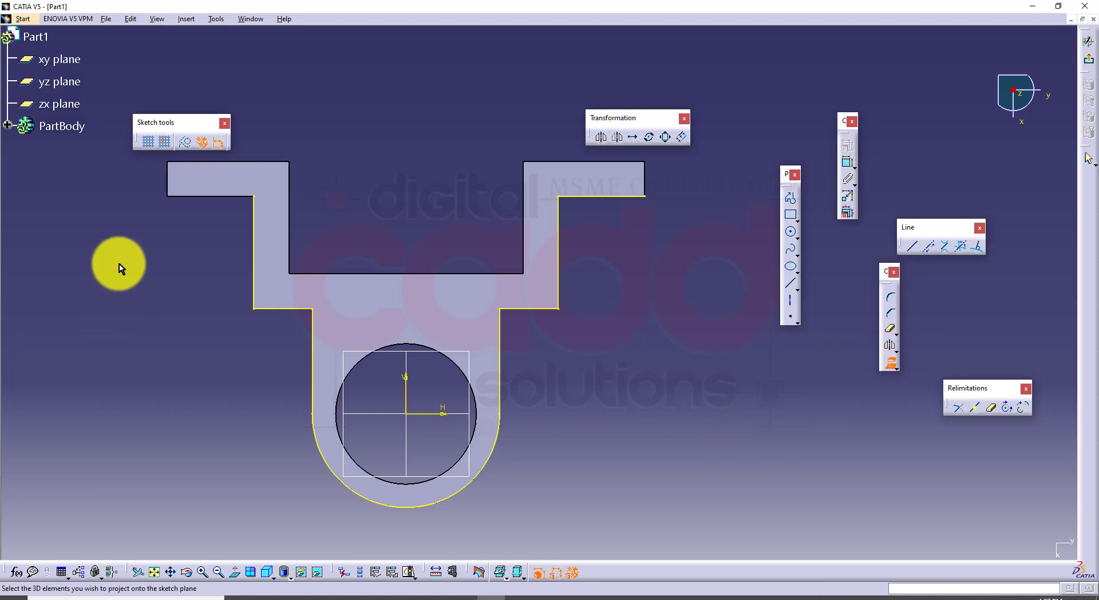
left_click(191, 195)
Check the drawing and start a profile with a vertical line from the right arm's lower outer corner down to the boss centre's level
middle_click_drag(497, 390, 499, 362)
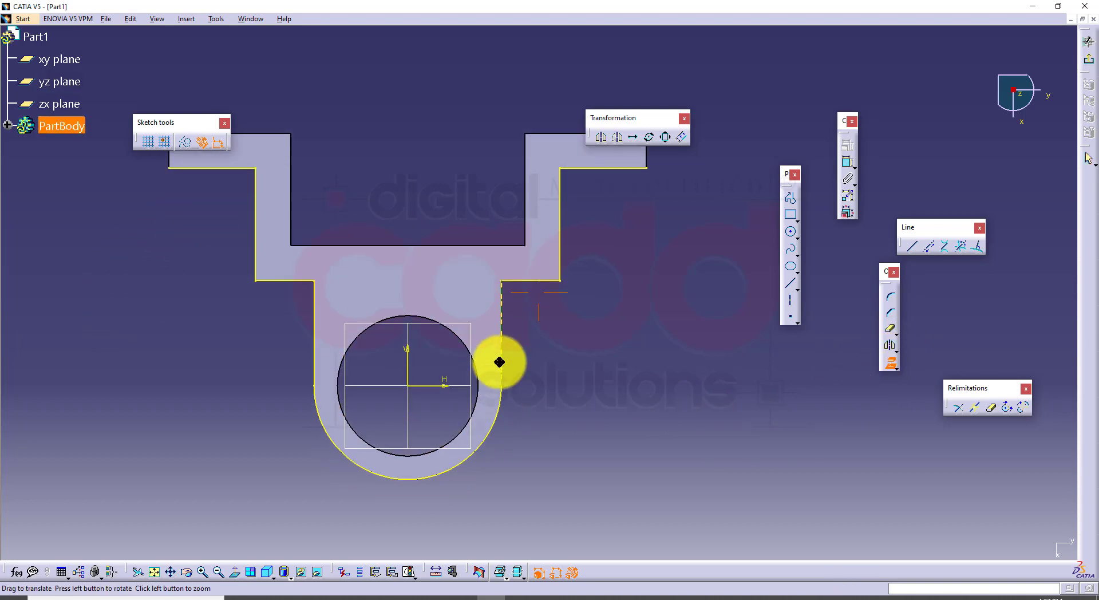
middle_click_drag(596, 306, 594, 412)
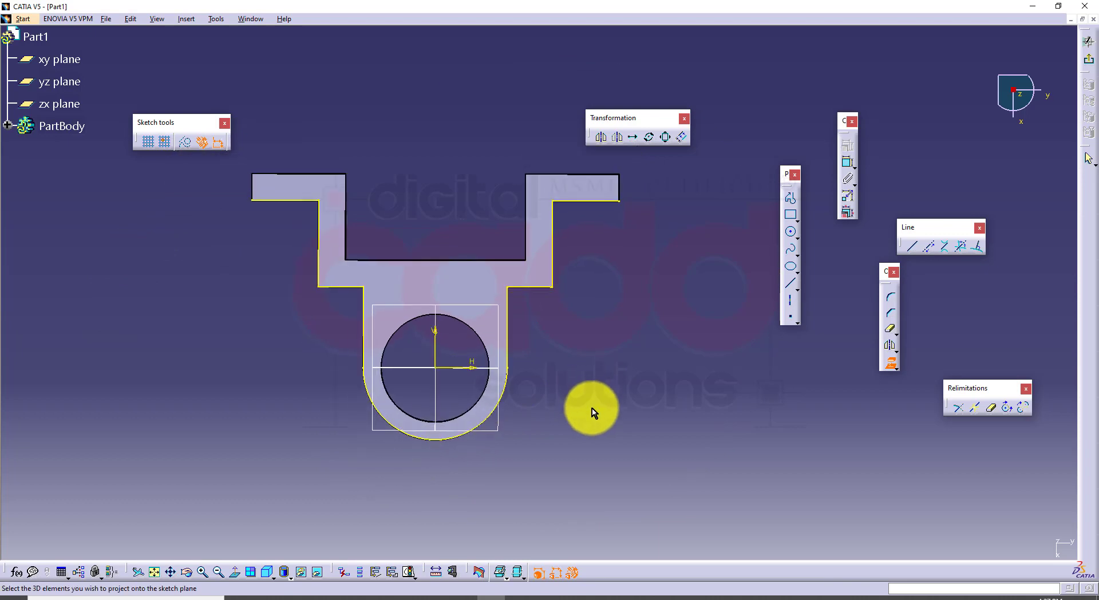
left_click(789, 195)
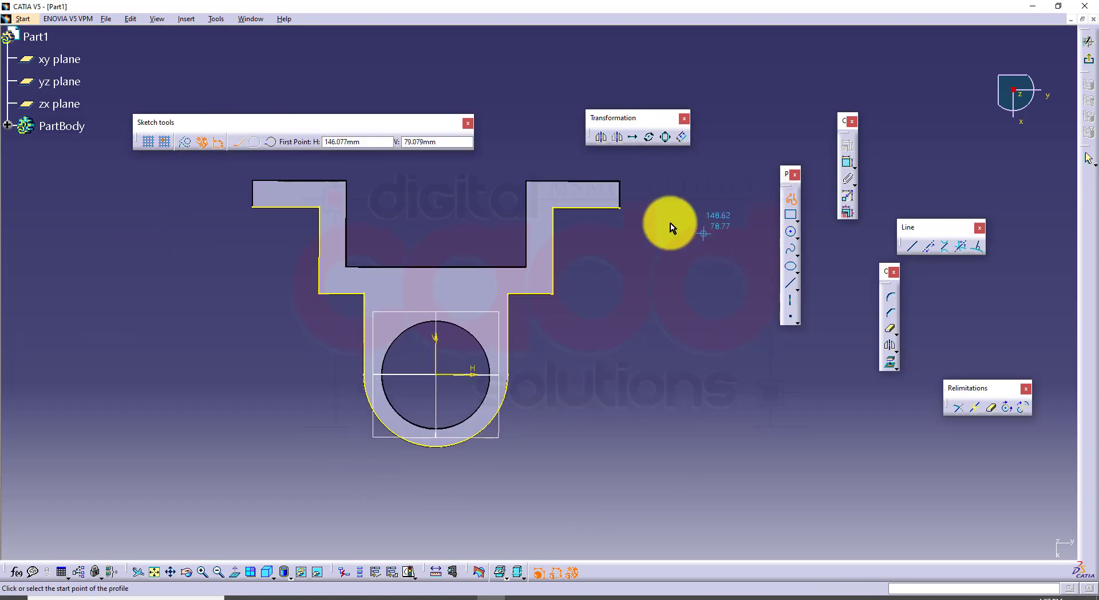
left_click(620, 209)
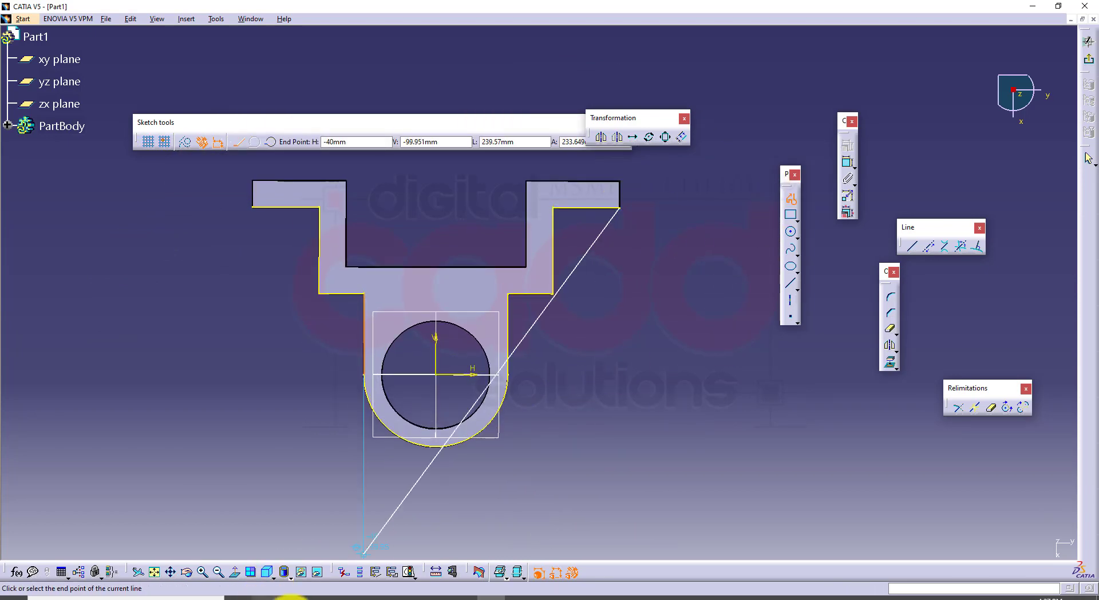
left_click(302, 599)
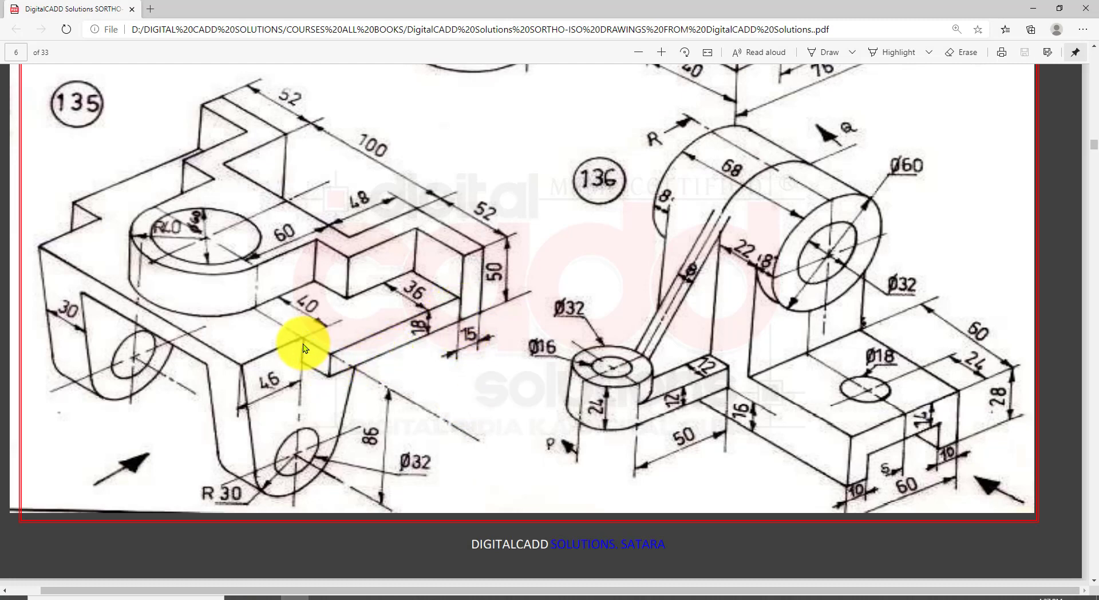
left_click(490, 598)
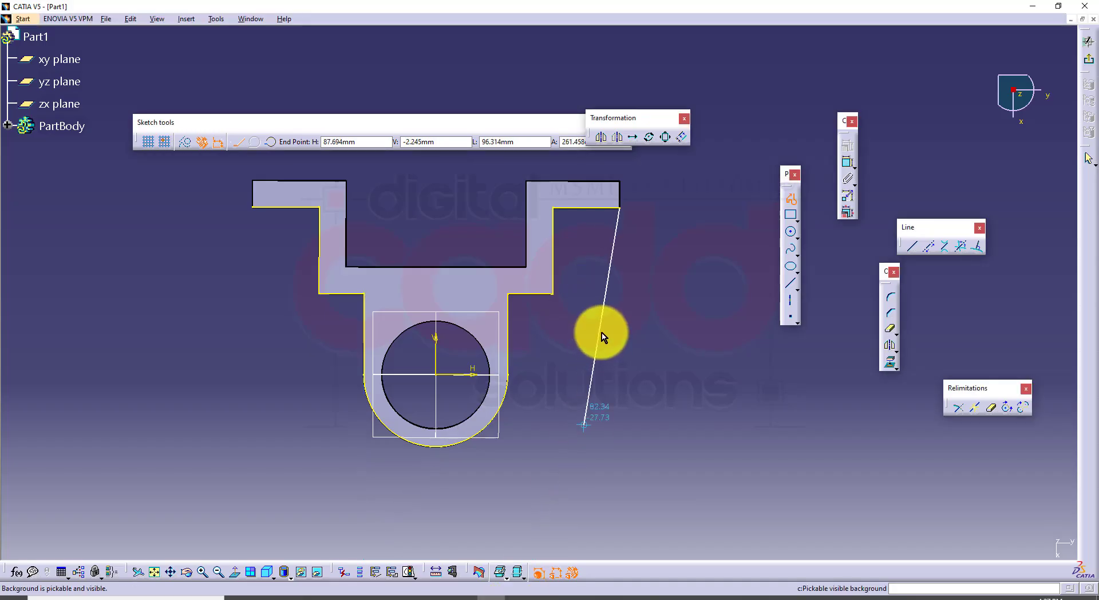
left_click(619, 376)
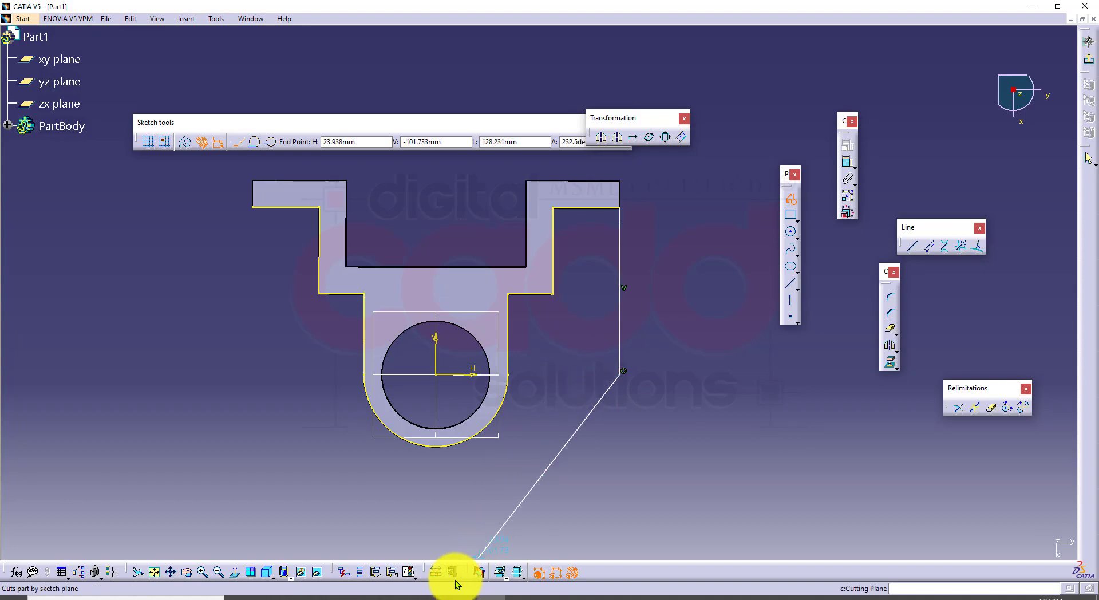
Recheck the drawing, continue the profile inward horizontally to about 35 mm from the boss side and about 38 mm straight down, and end it
left_click(295, 596)
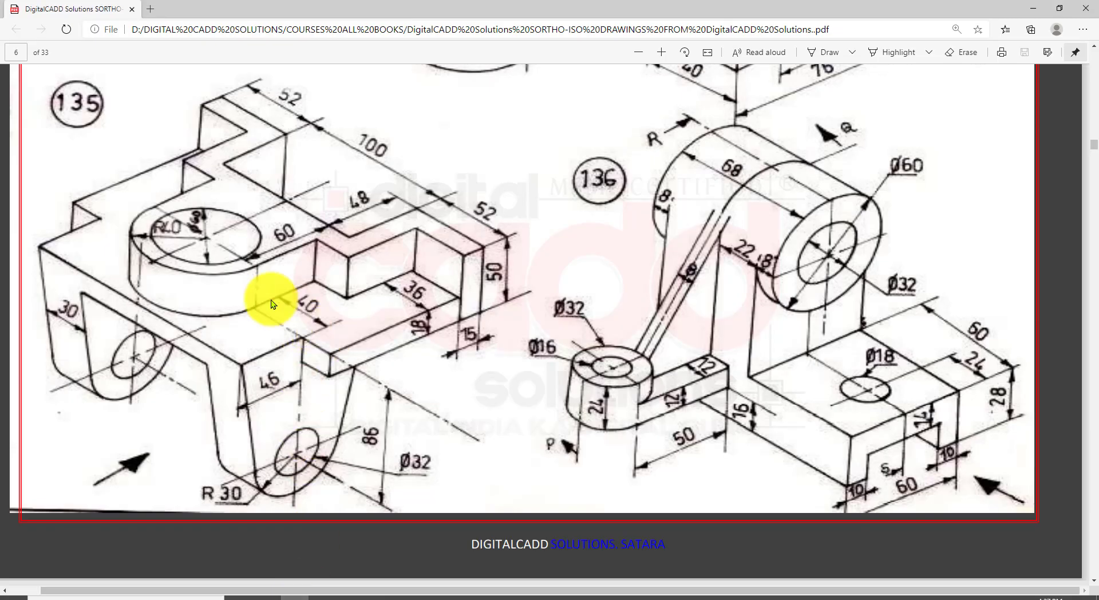
left_click(493, 596)
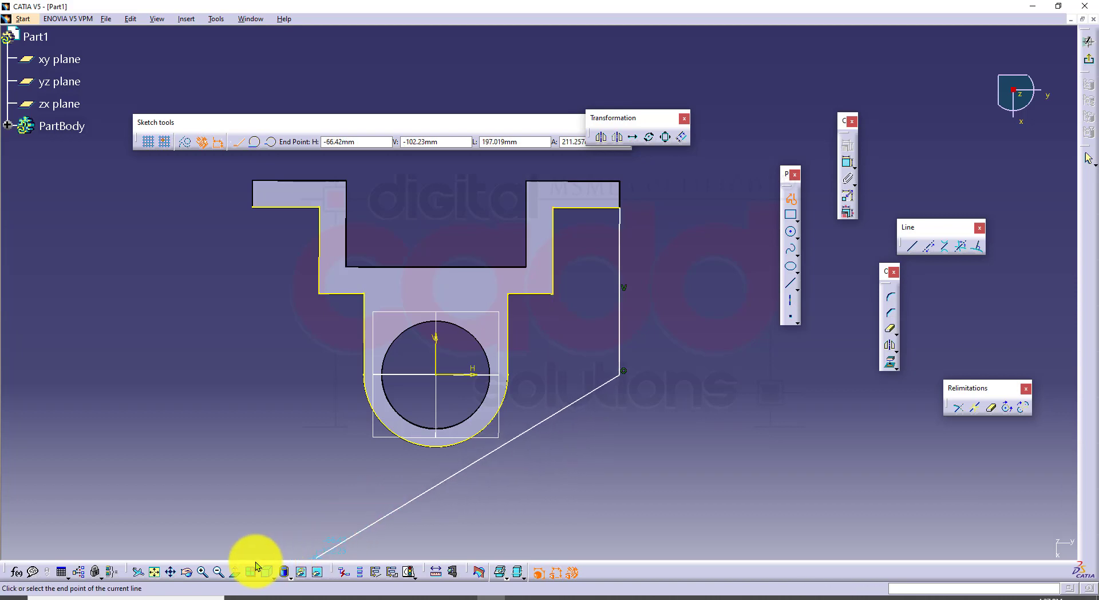
left_click(571, 376)
left_click(571, 443)
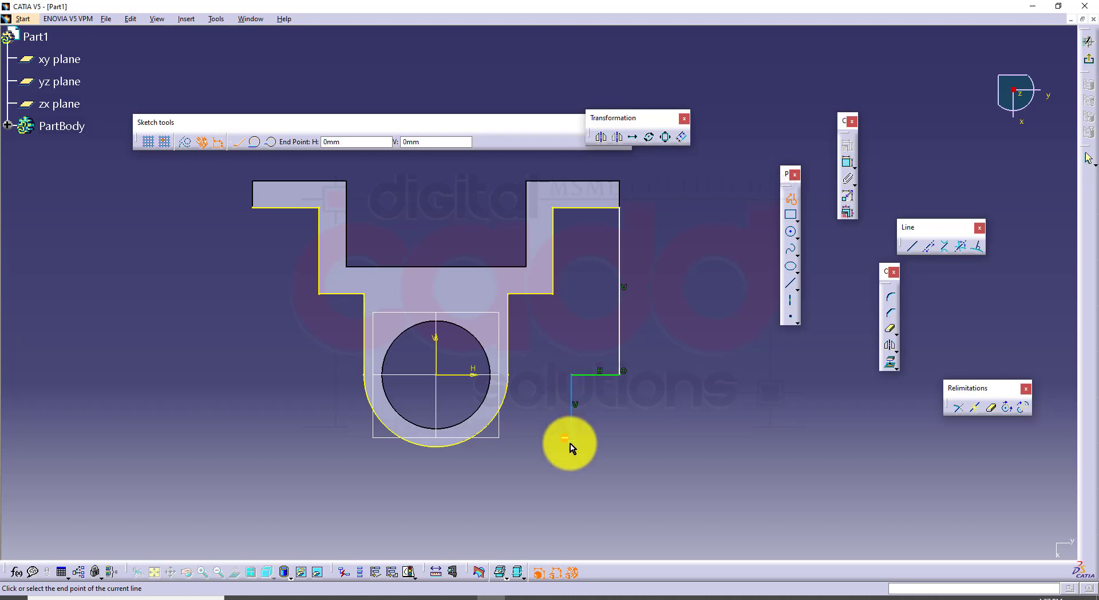
left_click(788, 196)
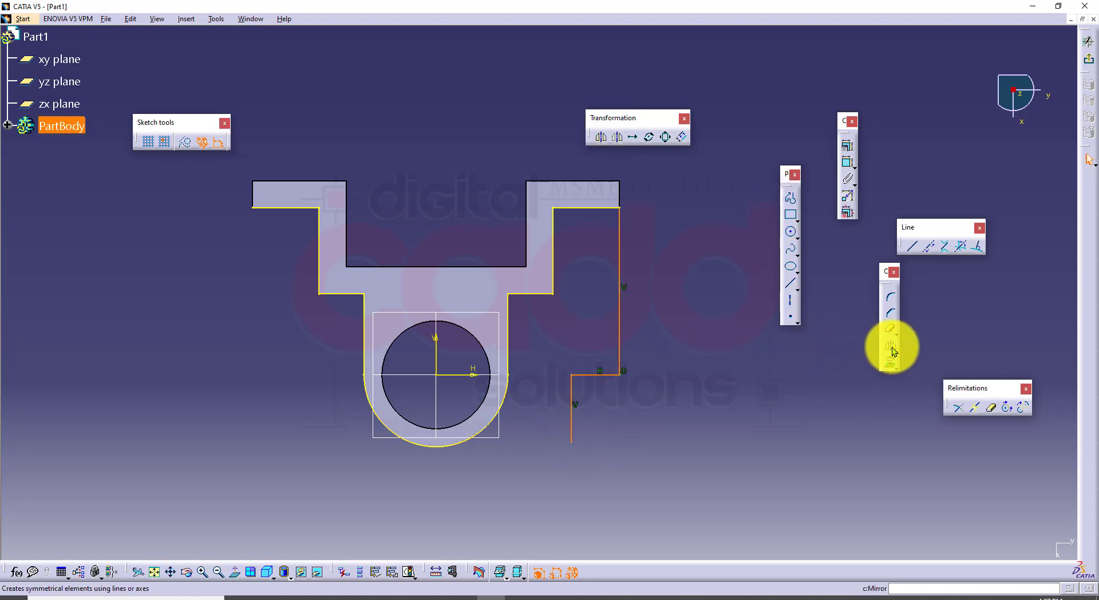
Mirror the stepped profile about the vertical axis and join both lower ends with a horizontal line
left_click(436, 356)
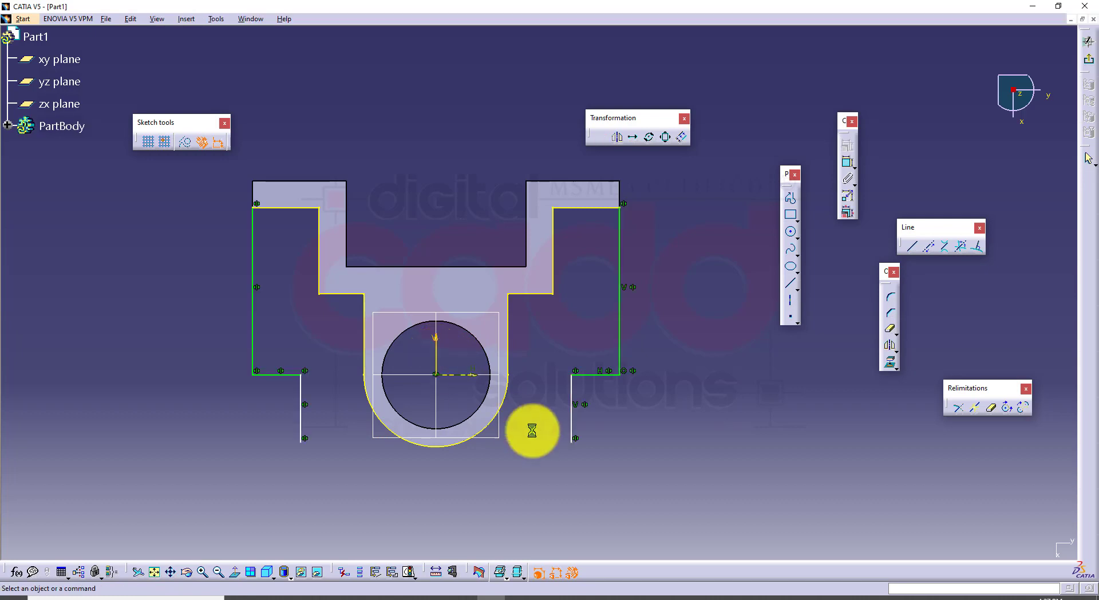
left_click(789, 284)
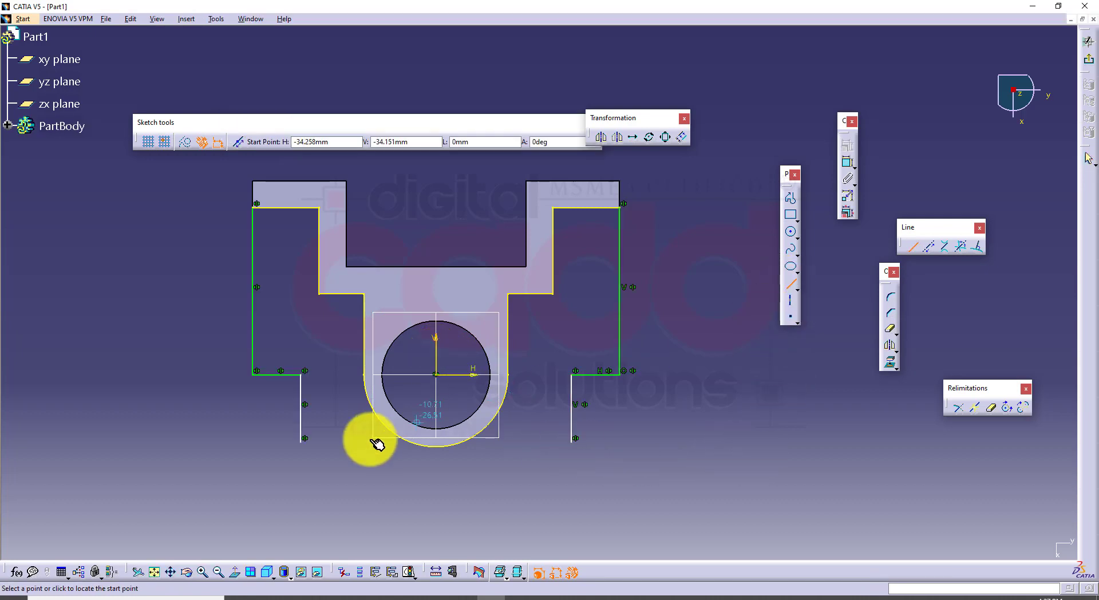
left_click(305, 442)
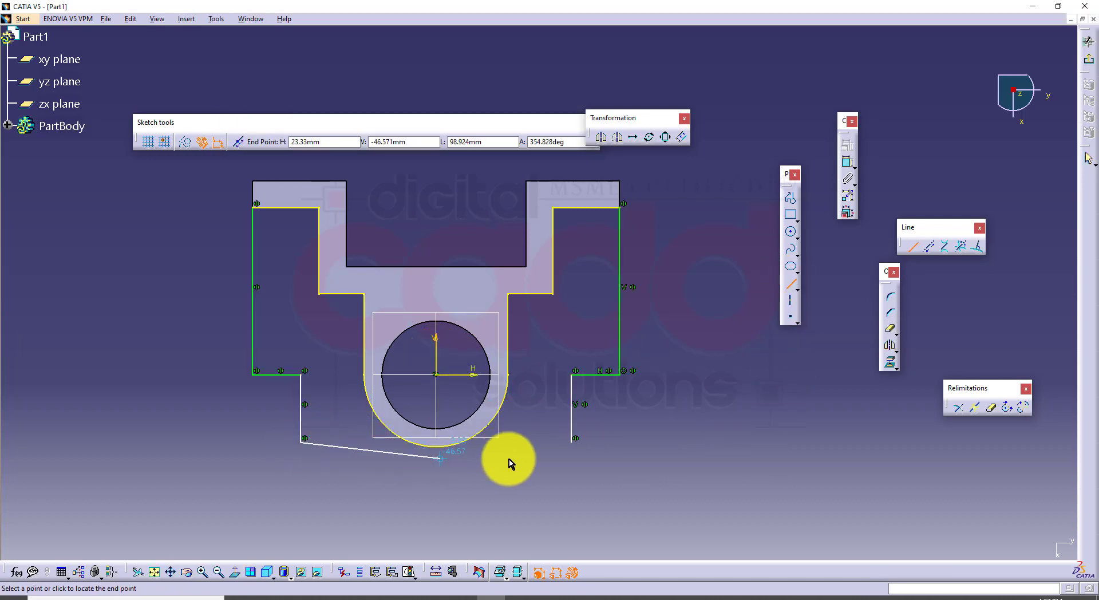
left_click(575, 445)
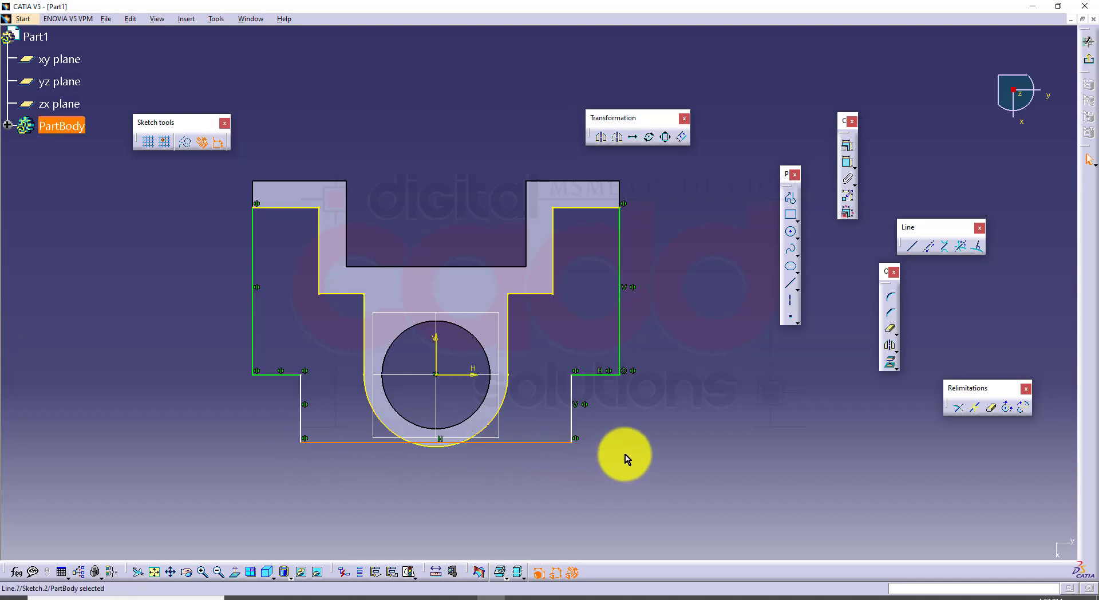
Constrain the distance from the boss's straight right side to the plate's lower right vertical edge to 40 mm
left_click(850, 165)
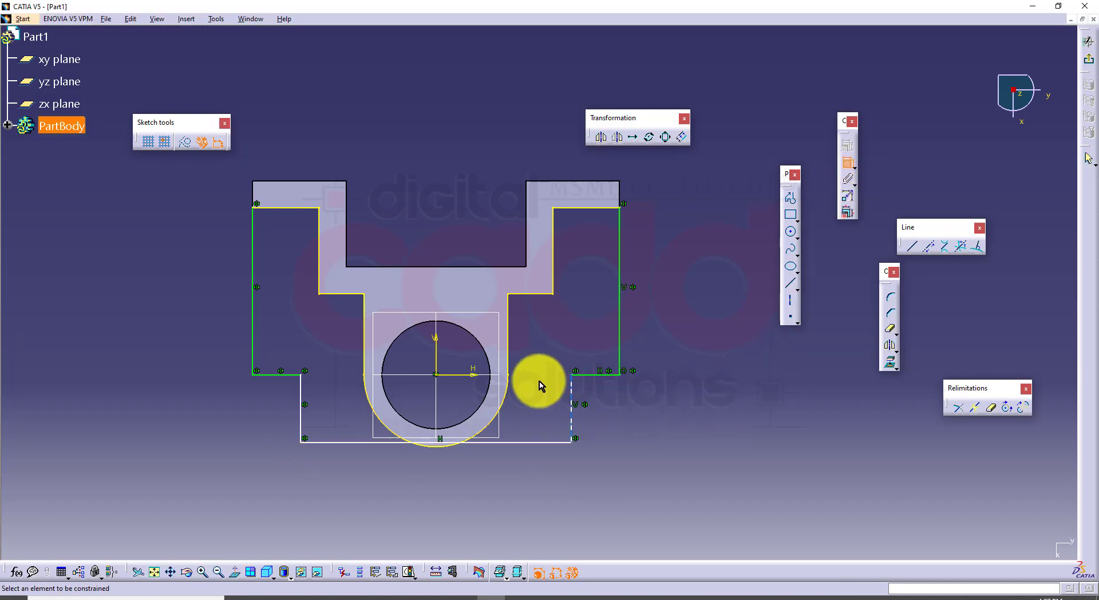
left_click(509, 356)
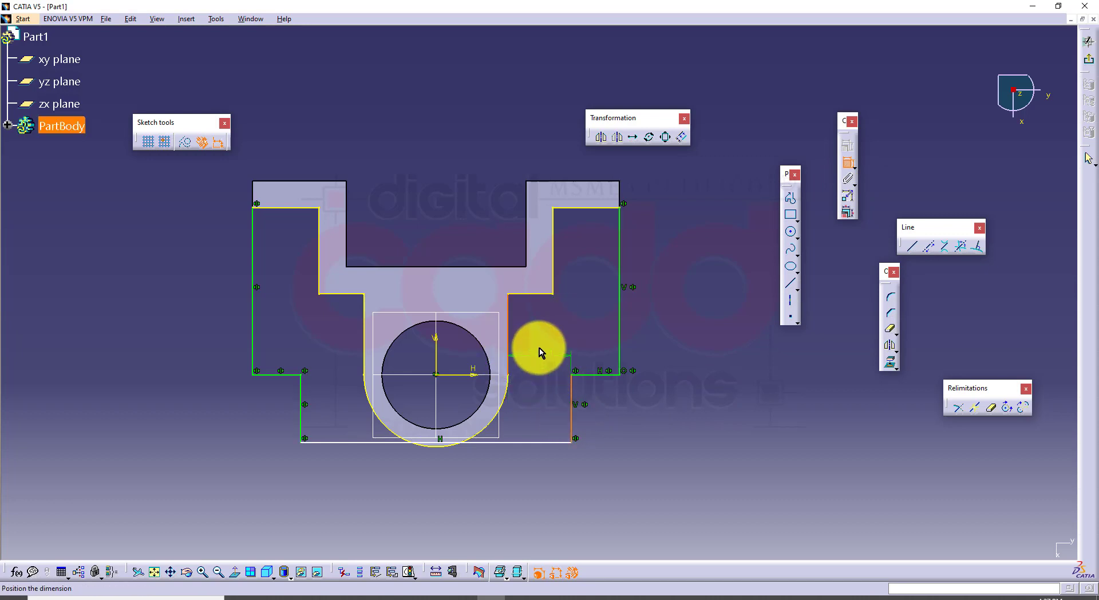
left_click(538, 338)
double_click(549, 334)
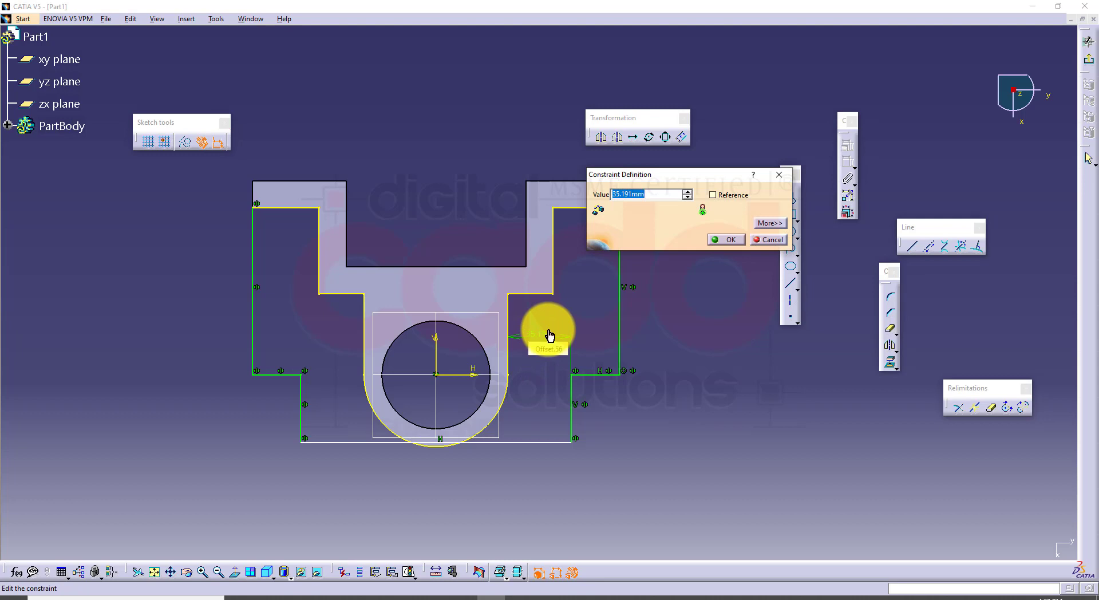
type("40")
key("Return")
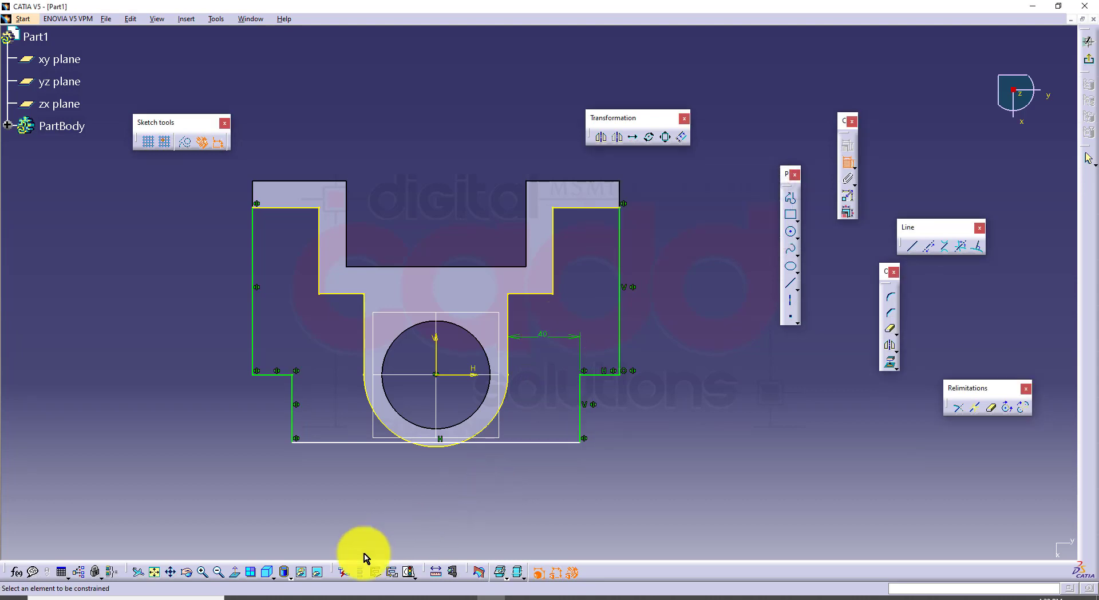
Look up the plate's front depth in the PDF and constrain the bottom line 46 mm from the horizontal axis
left_click(291, 597)
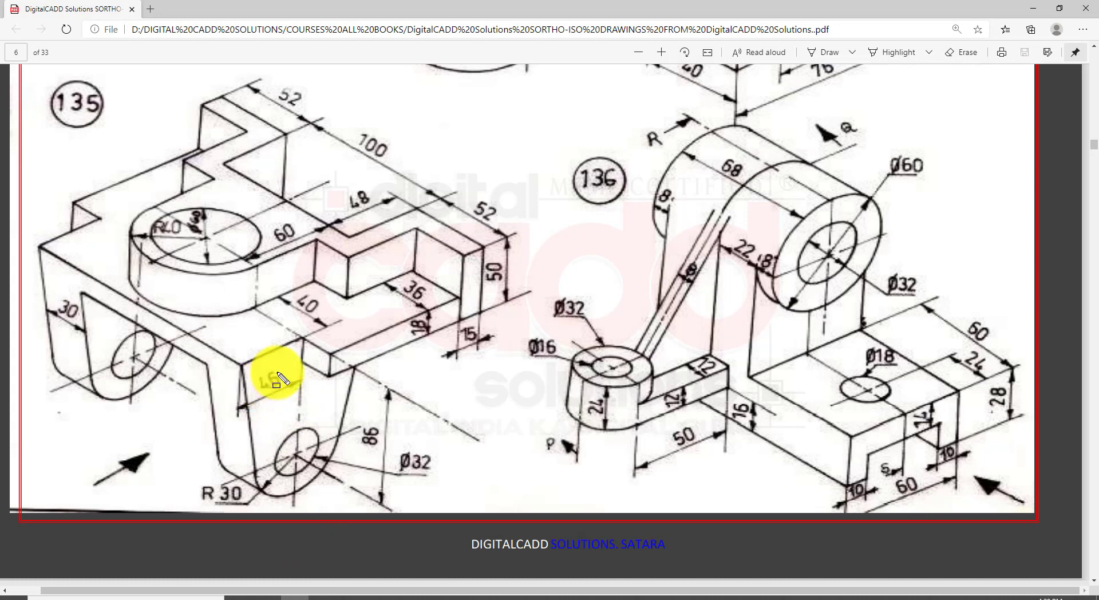
left_click_drag(286, 364, 256, 394)
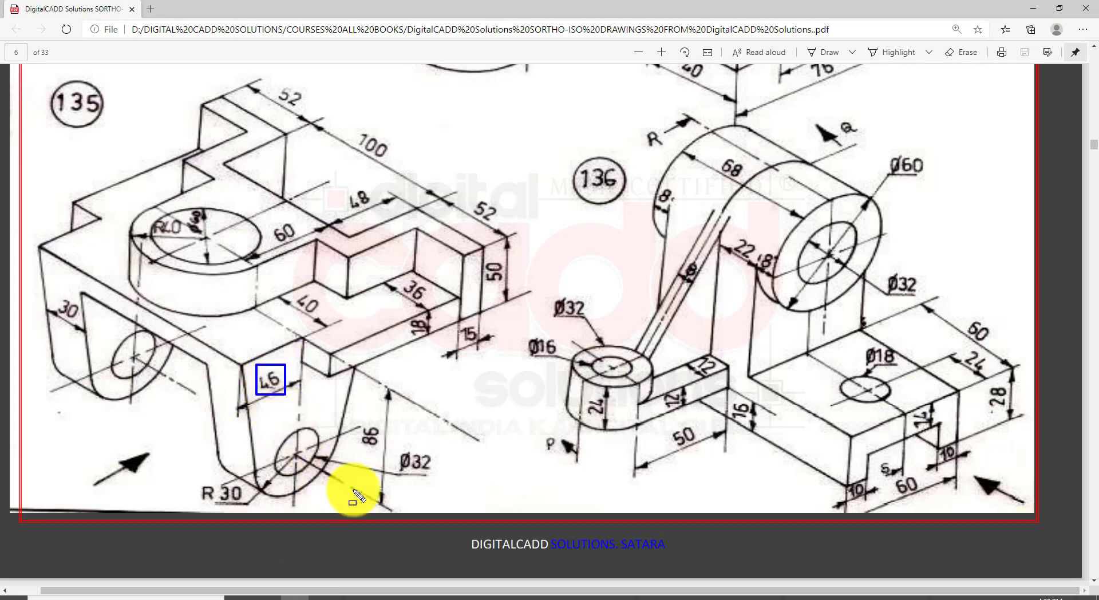
key("Escape")
left_click(492, 595)
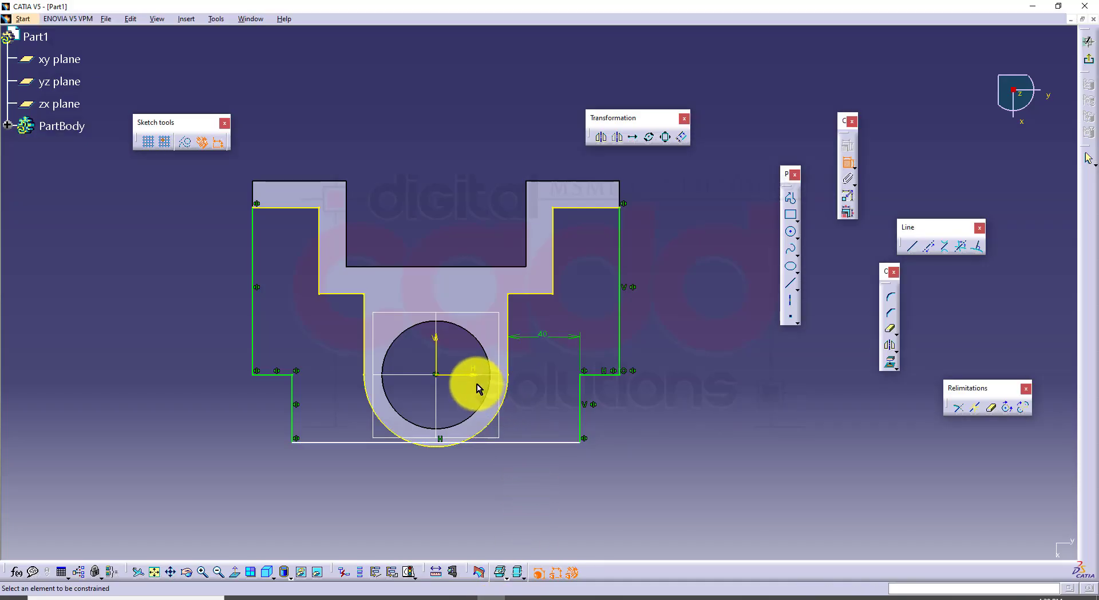
left_click(532, 444)
double_click(749, 429)
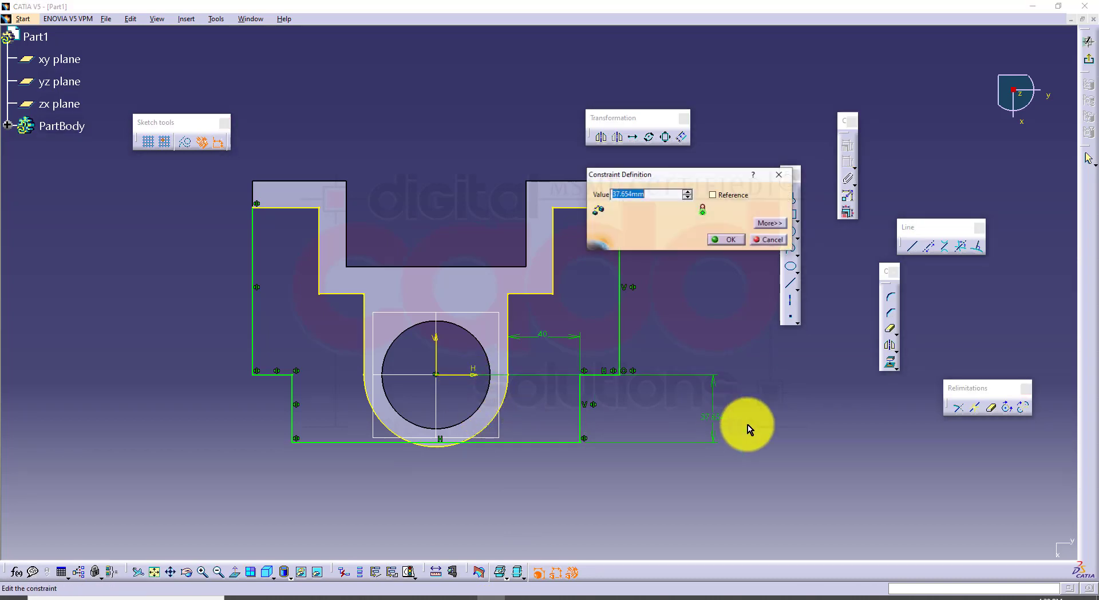
type("46")
key("Return")
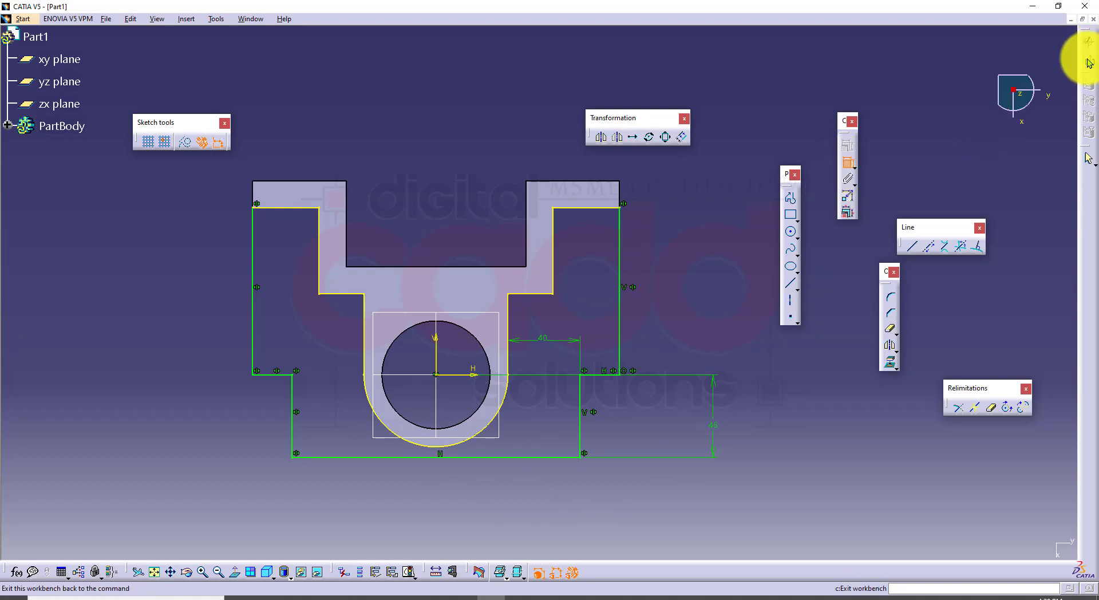
Exit the sketch, check the plate thickness in the PDF, try padding the base sketch 18 mm, and undo the pad
left_click(1087, 42)
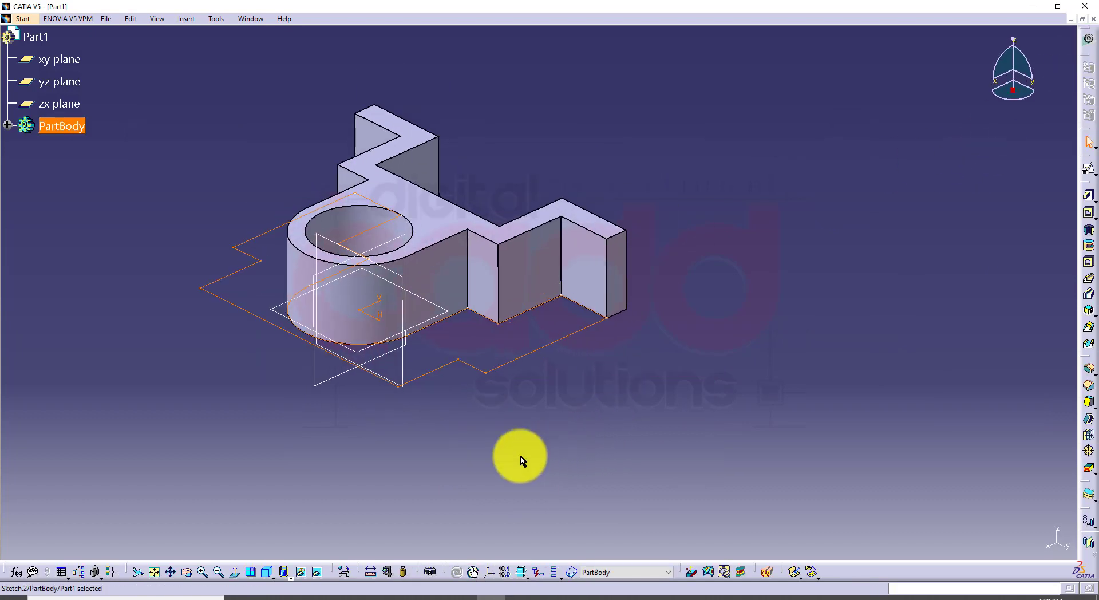
left_click(297, 596)
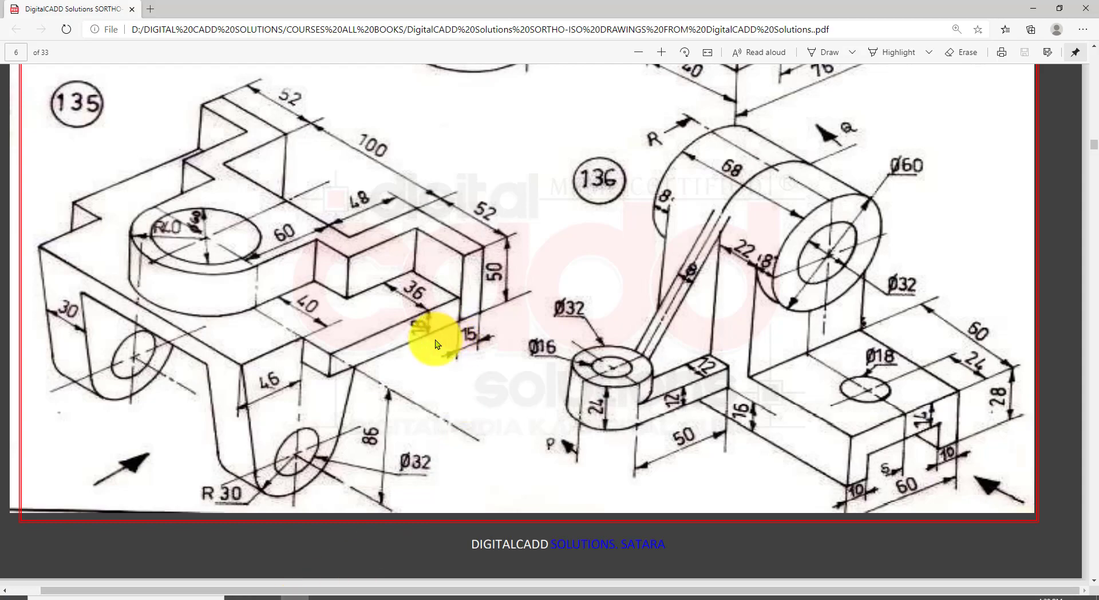
left_click(491, 596)
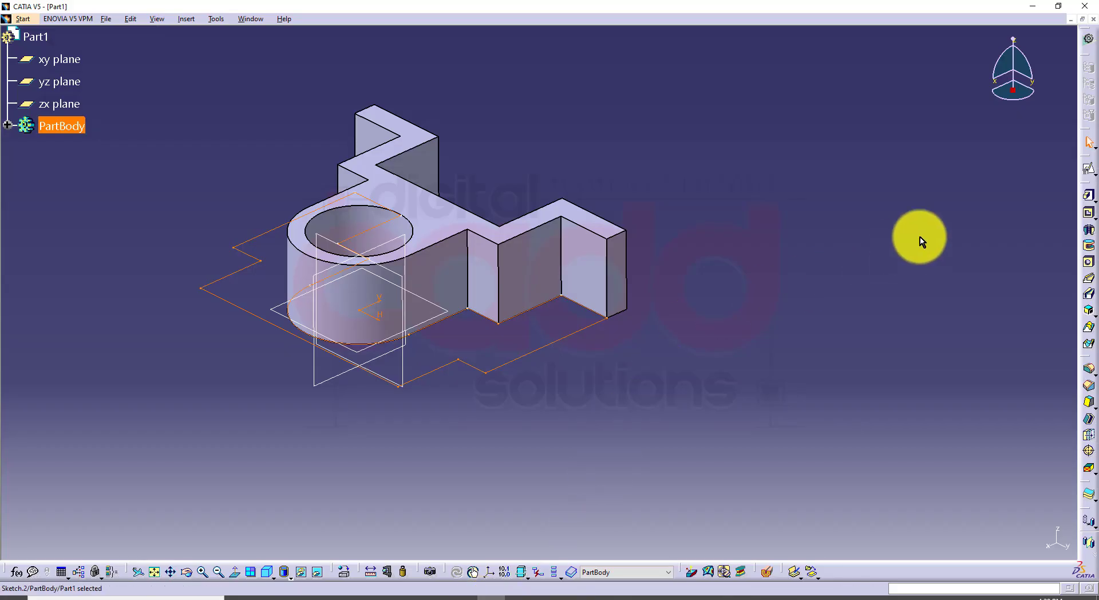
left_click(1088, 195)
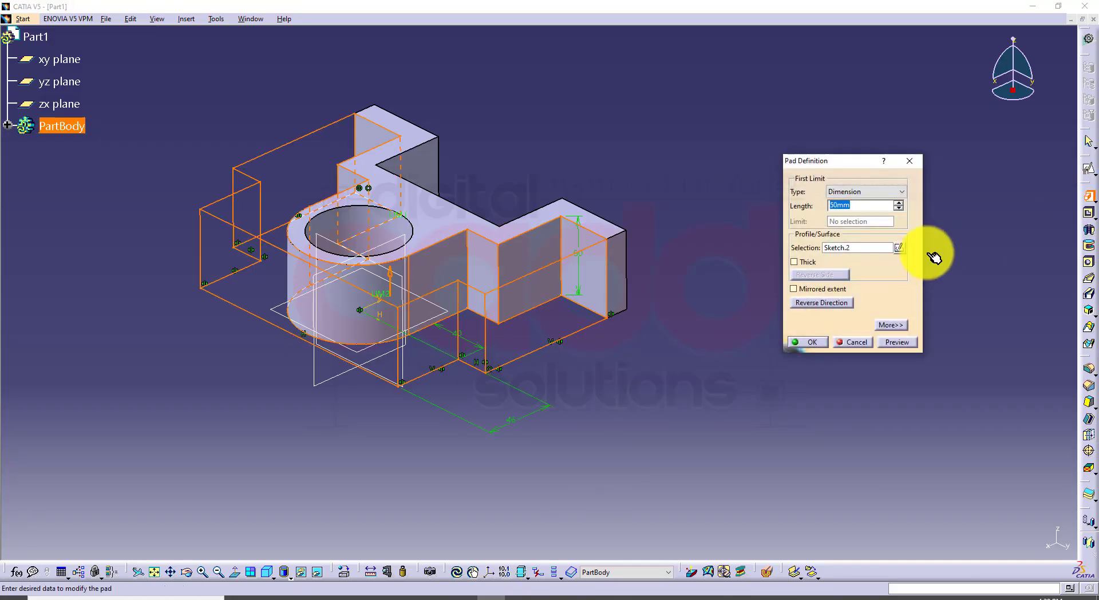
key("Return")
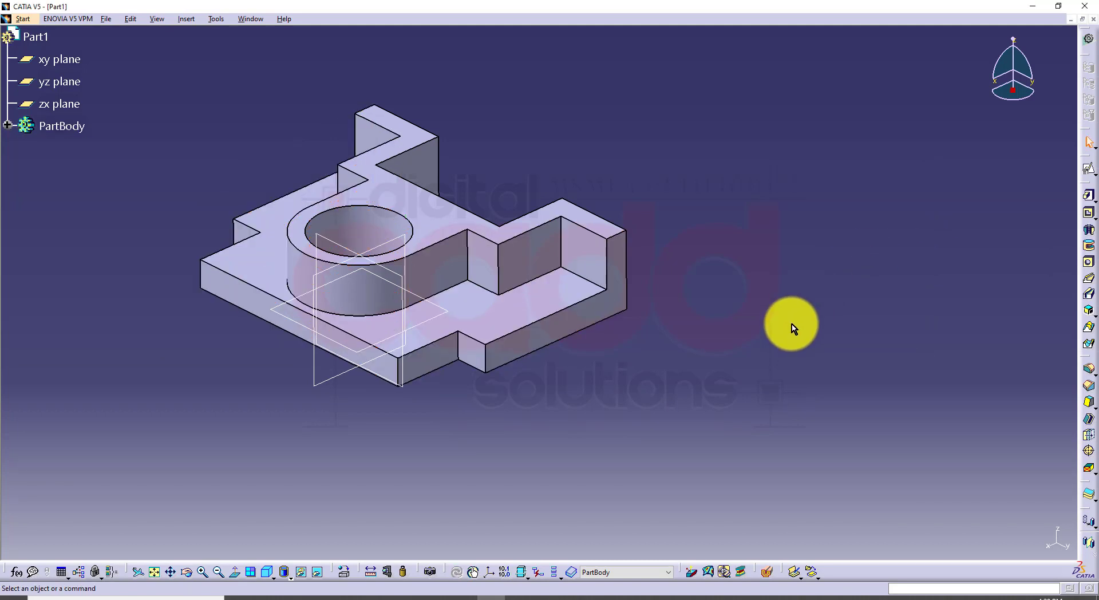
key("ctrl+z")
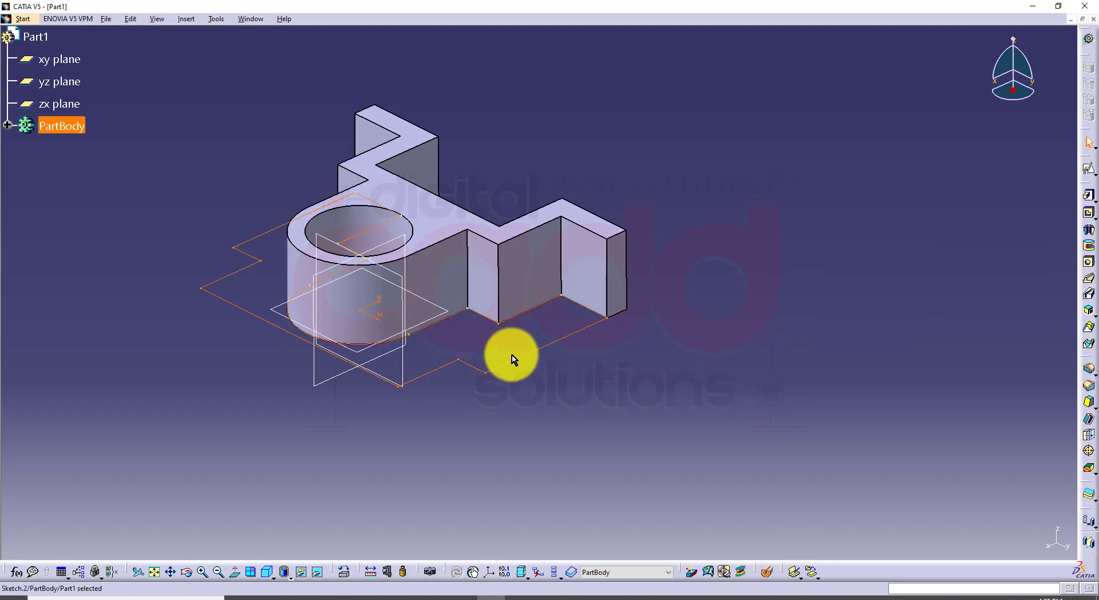
Reopen the base sketch and delete the projected right arm edge, outer vertical edge, step edge and straight right side of the boss
double_click(530, 359)
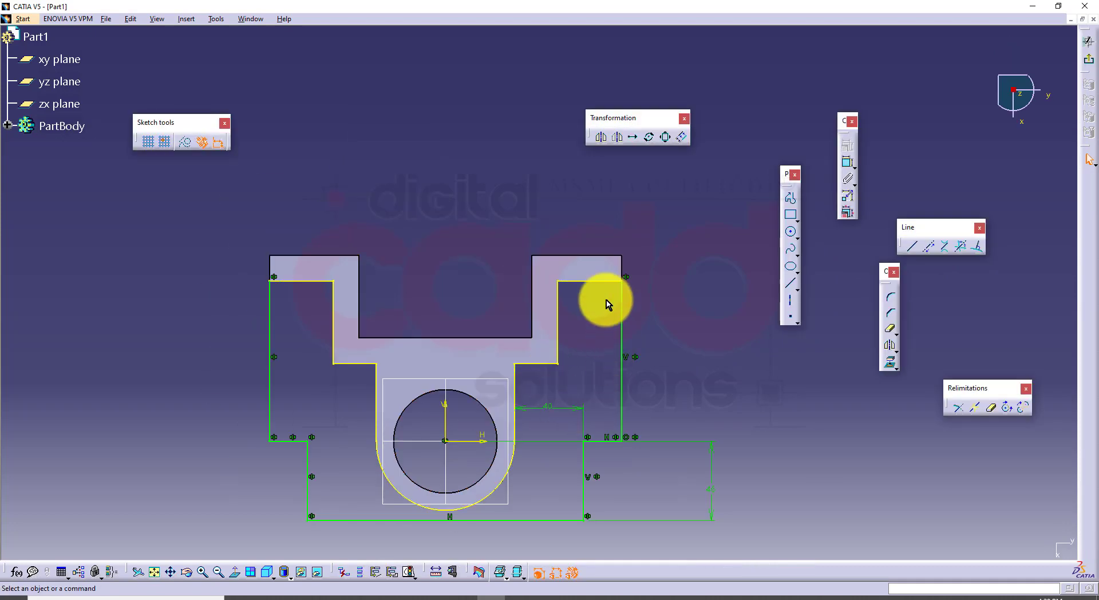
left_click(594, 279)
key("Delete")
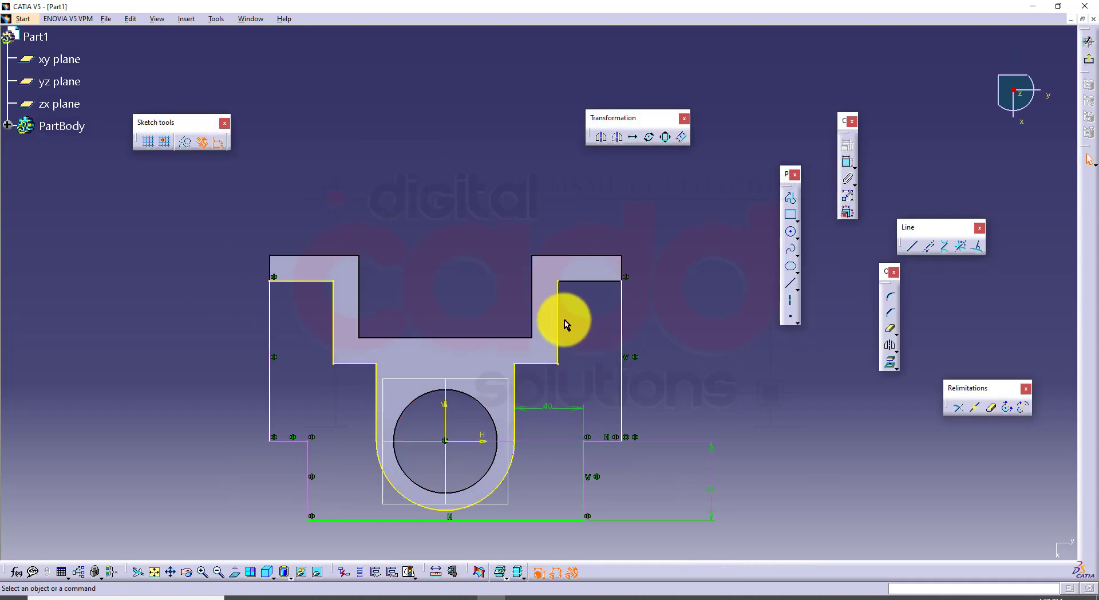
left_click(567, 314)
key("Delete")
left_click(551, 366)
key("Delete")
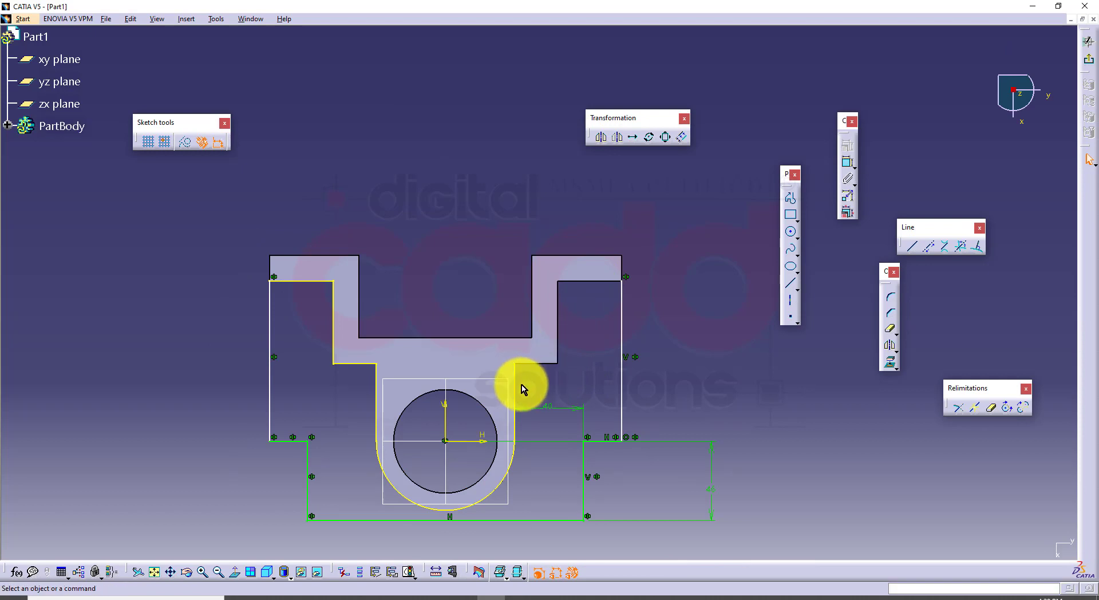
left_click(514, 384)
key("Delete")
Delete the remaining projected boss arc, the boss's left straight side, and the left step and arm edges from the base sketch
left_click(515, 461)
key("Delete")
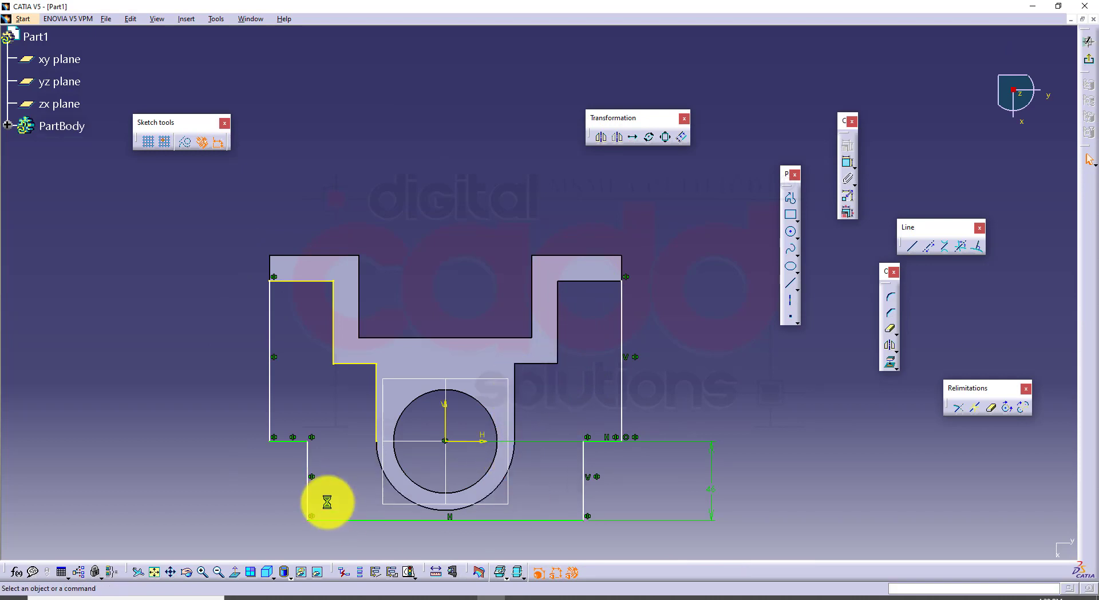
left_click(376, 381)
key("Delete")
left_click(366, 364)
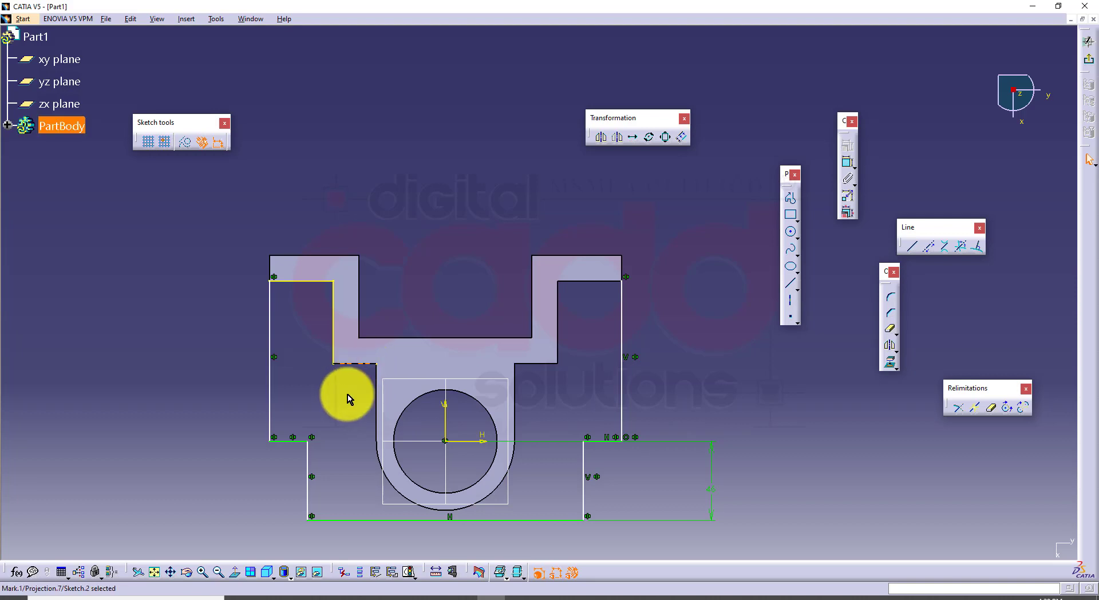
key("Delete")
left_click(334, 317)
key("Delete")
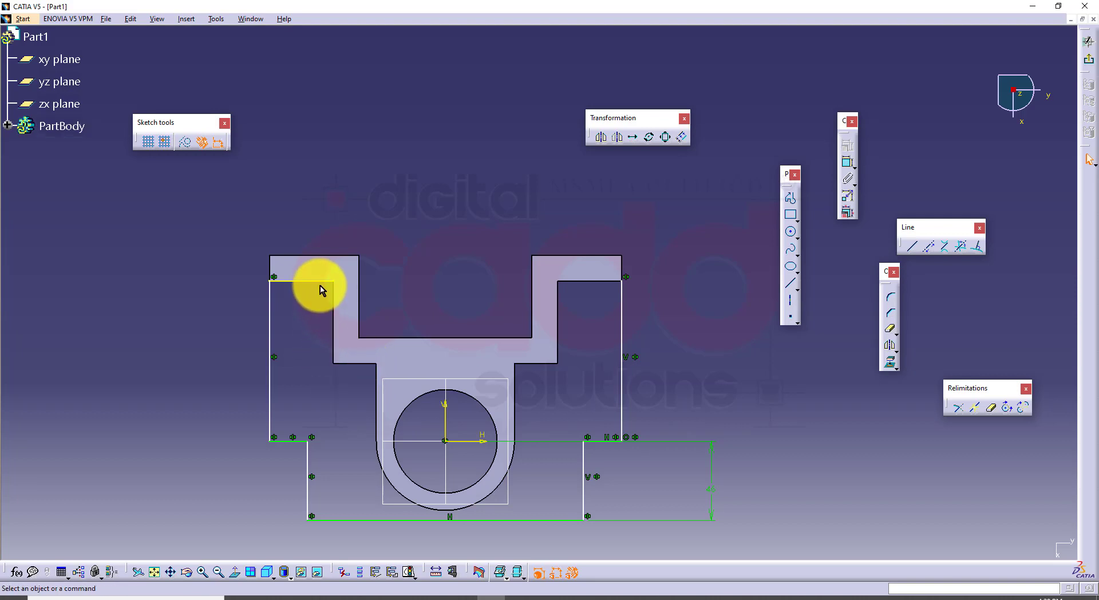
left_click(319, 281)
key("Delete")
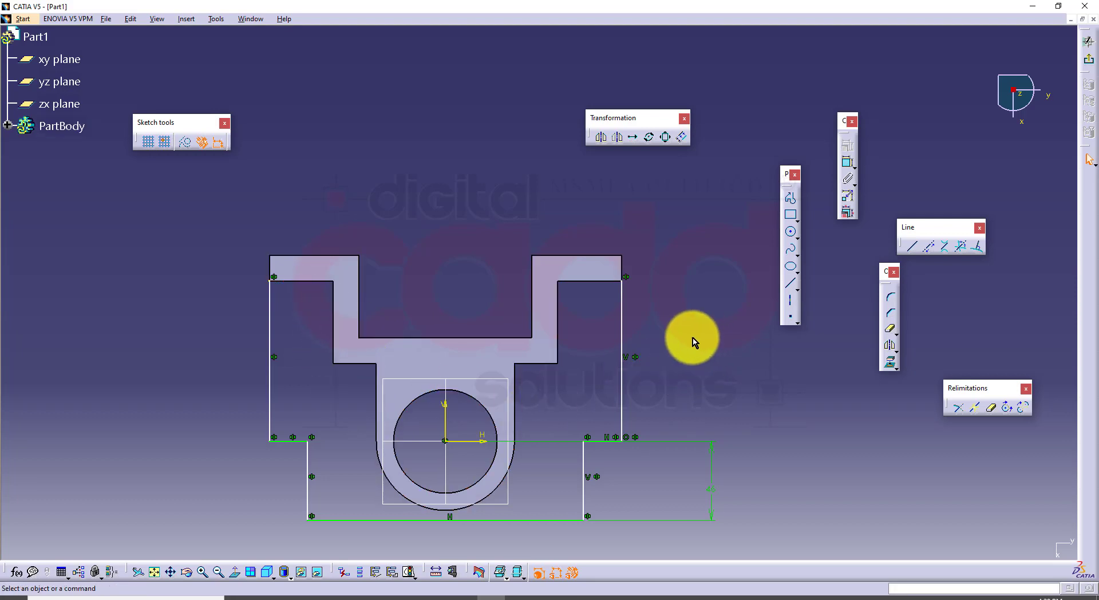
Pull the plate's right vertical line away from the body and make its upper endpoint coincident with the right arm's lower outer corner
left_click_drag(624, 317, 643, 330)
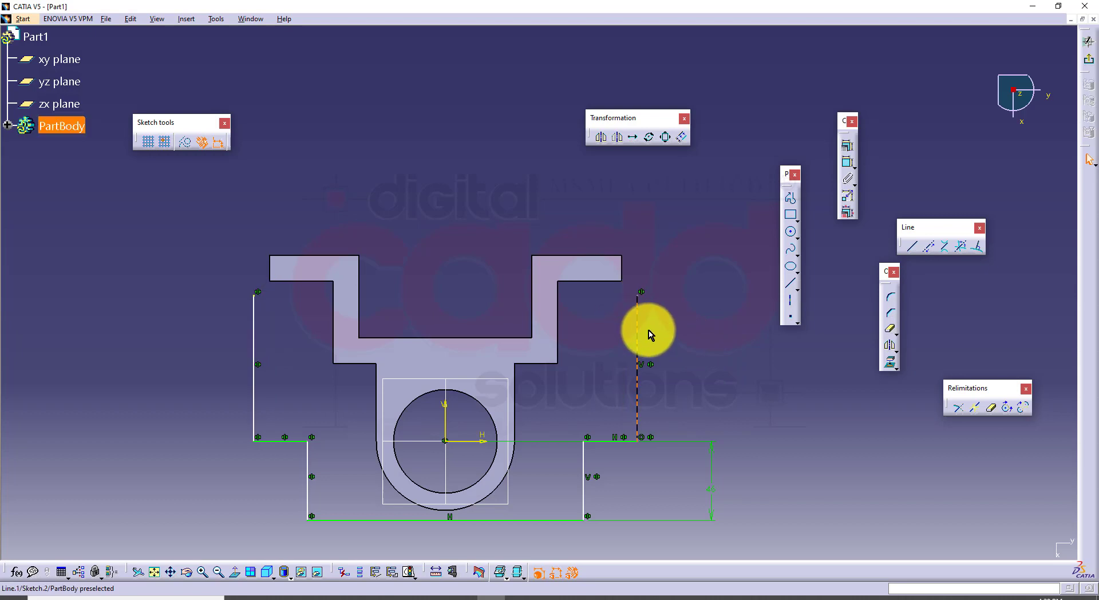
left_click(629, 286)
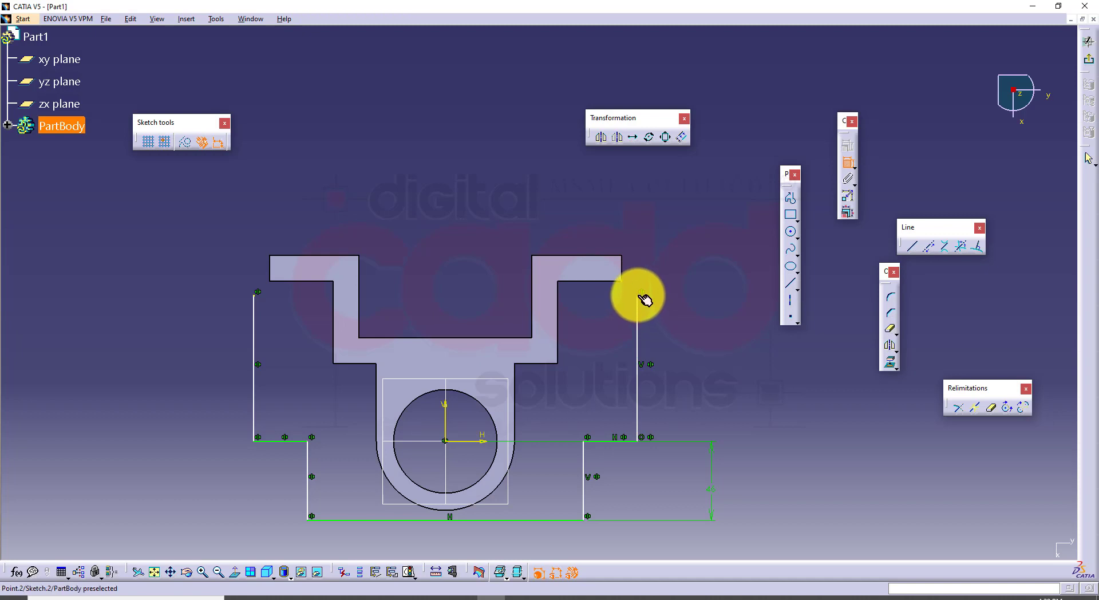
left_click(639, 297)
right_click(653, 216)
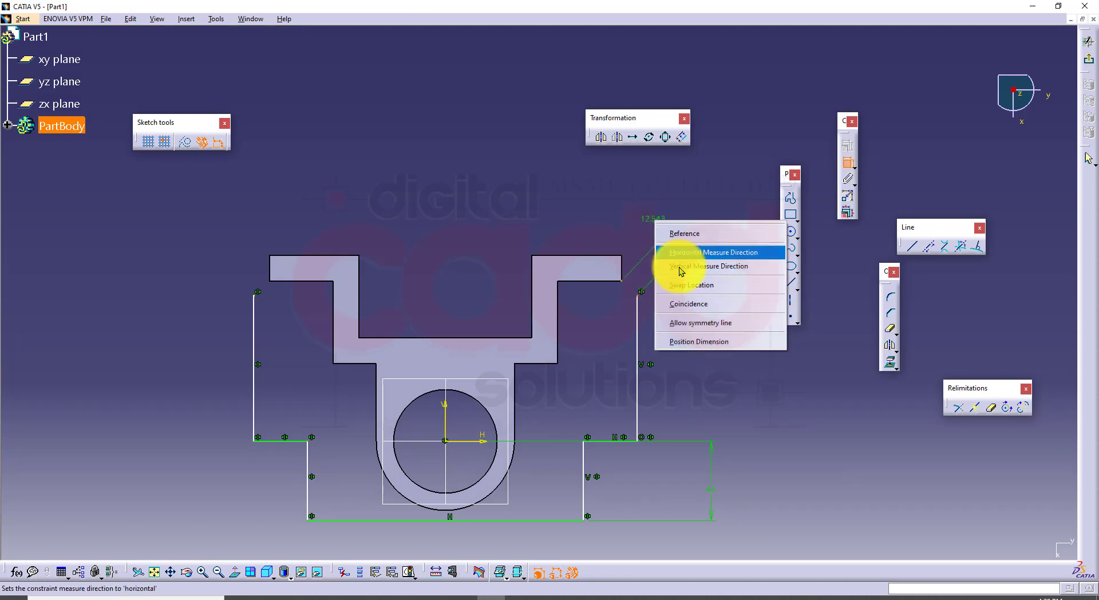
left_click(686, 304)
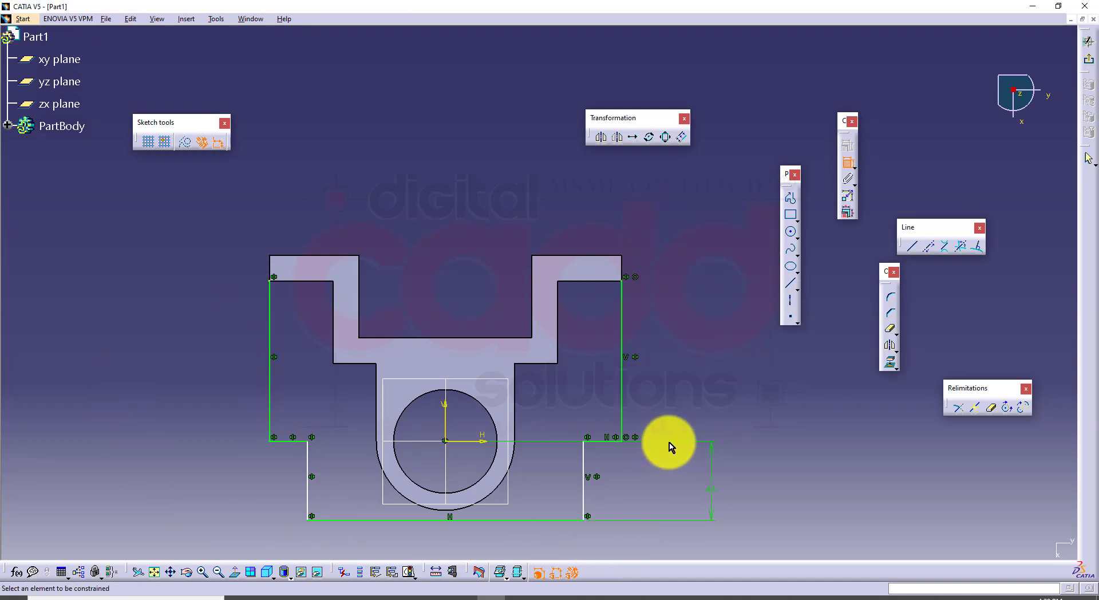
Constrain the distance between the boss's straight right side and the plate's lower right vertical line to 40 mm
middle_click_drag(669, 444, 630, 406)
left_click(479, 366)
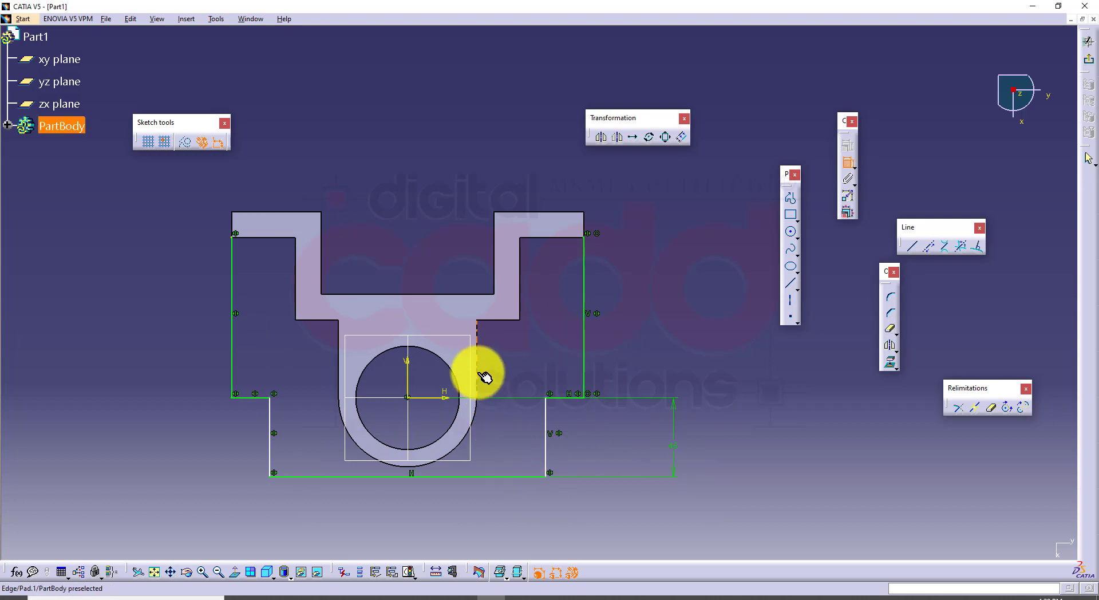
left_click(545, 427)
left_click(515, 362)
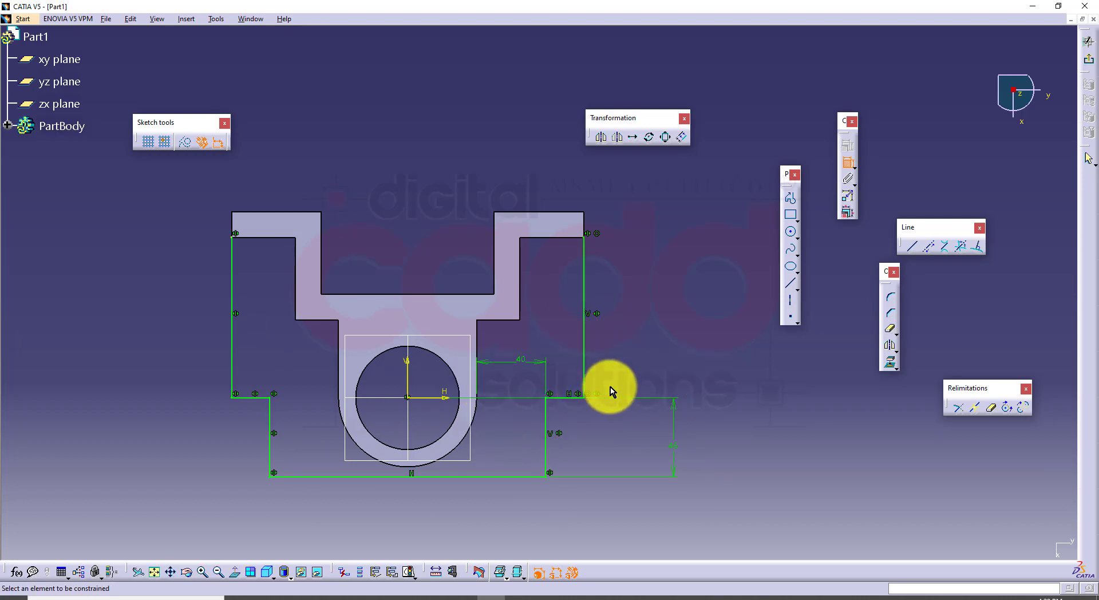
Exit the sketch, start a pad from the open base profile, and flip its material side toward the stepped body
left_click(1087, 70)
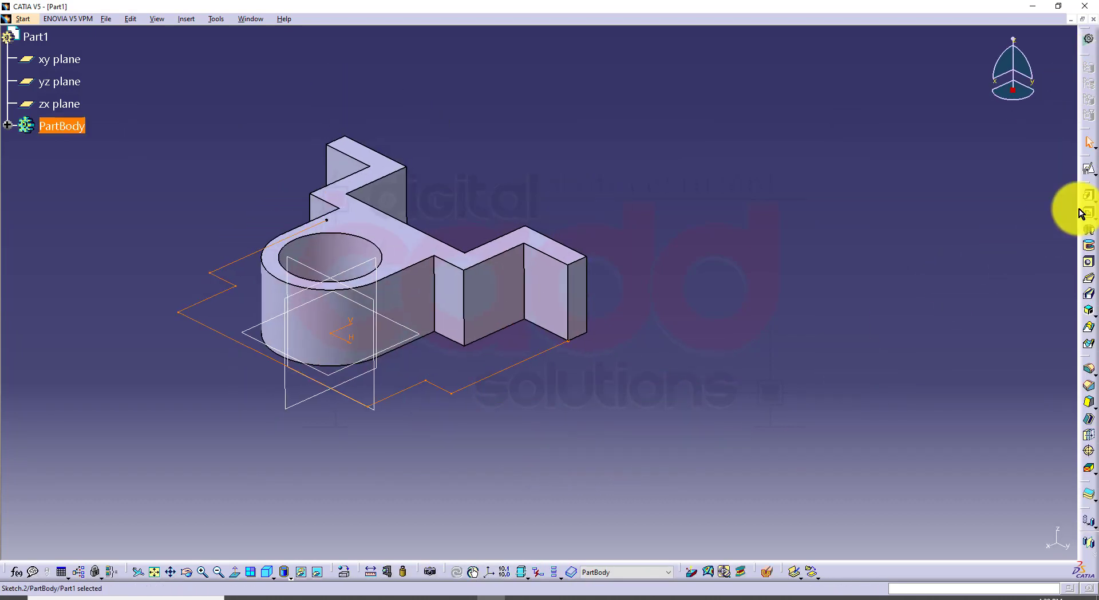
left_click(1087, 195)
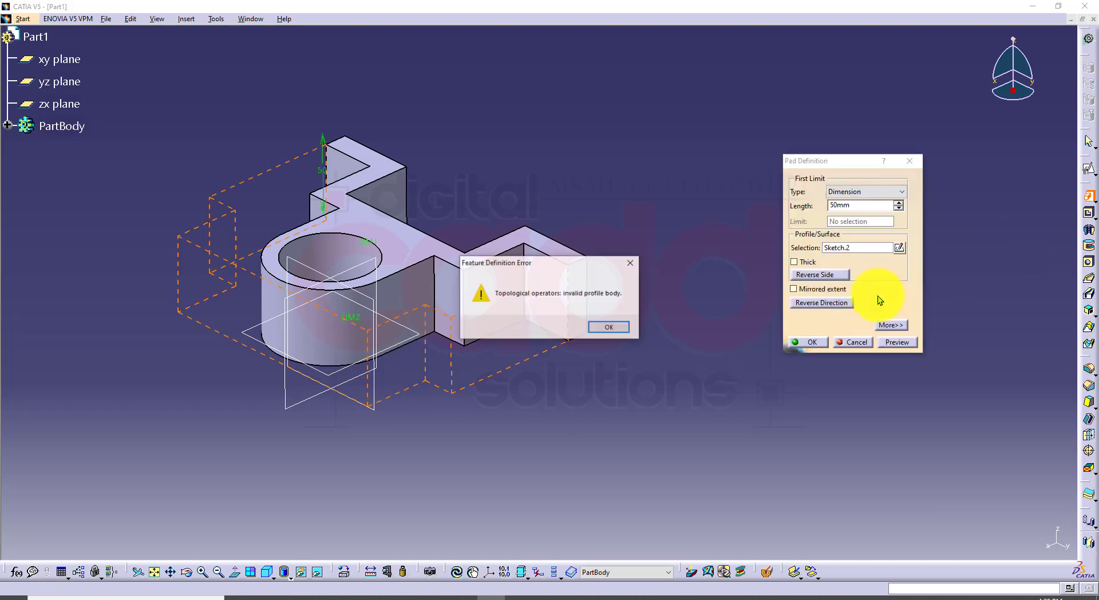
left_click(608, 326)
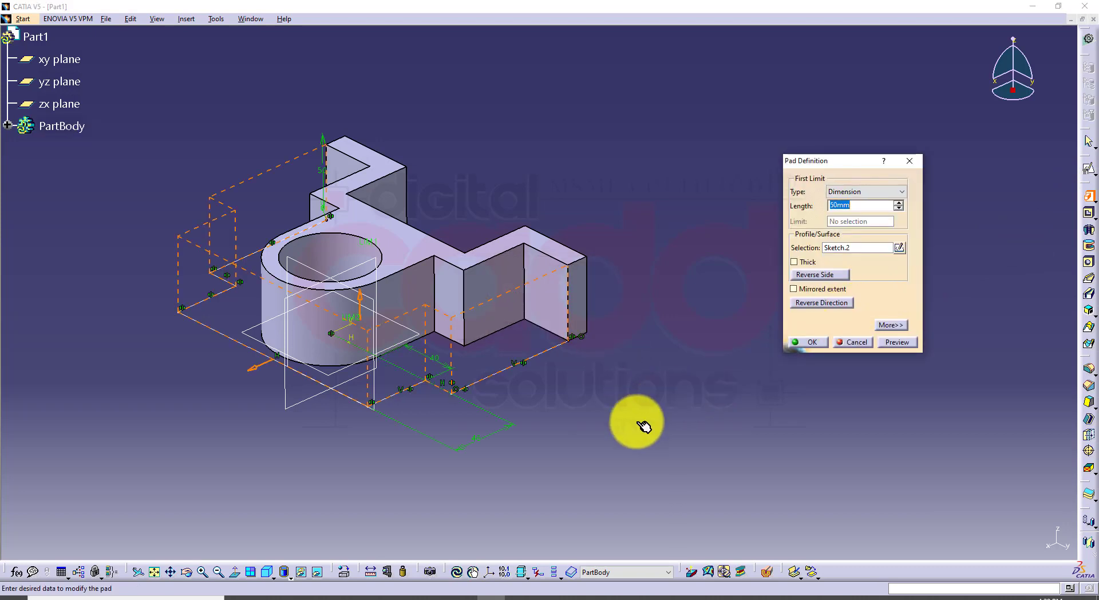
middle_click_drag(538, 358, 273, 435)
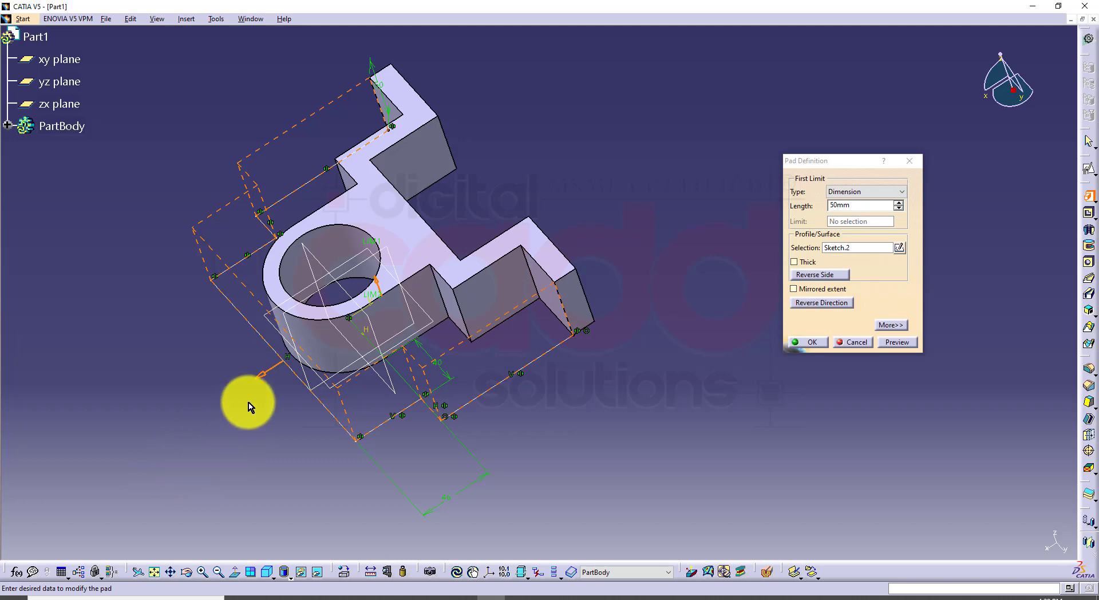
left_click(260, 375)
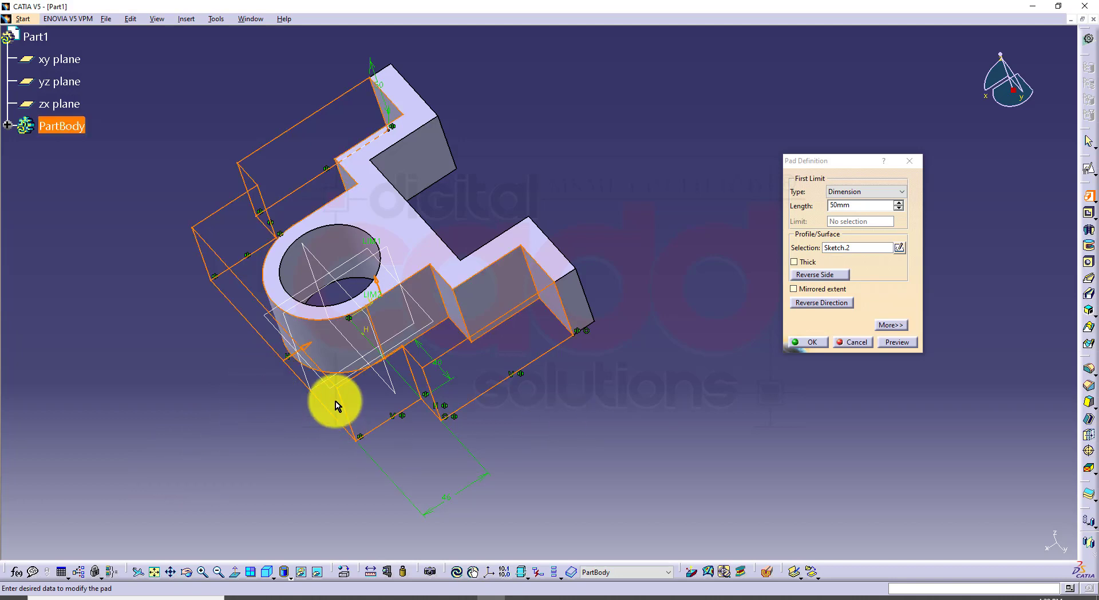
middle_click_drag(334, 399, 435, 344)
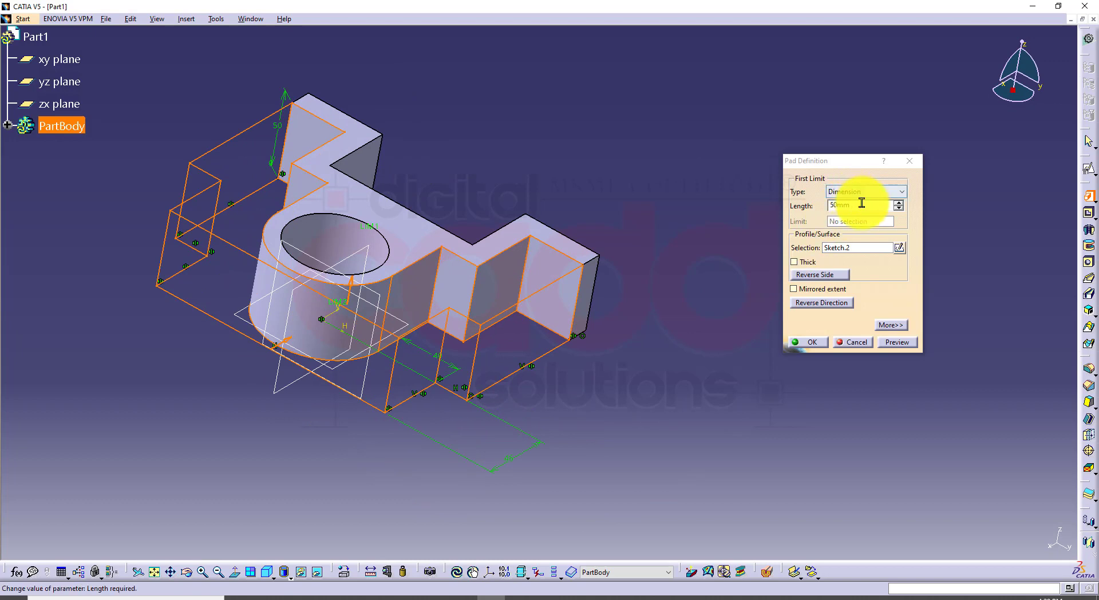
Set the base plate pad's length to 18 mm and create it
left_click_drag(863, 204, 778, 174)
type("10")
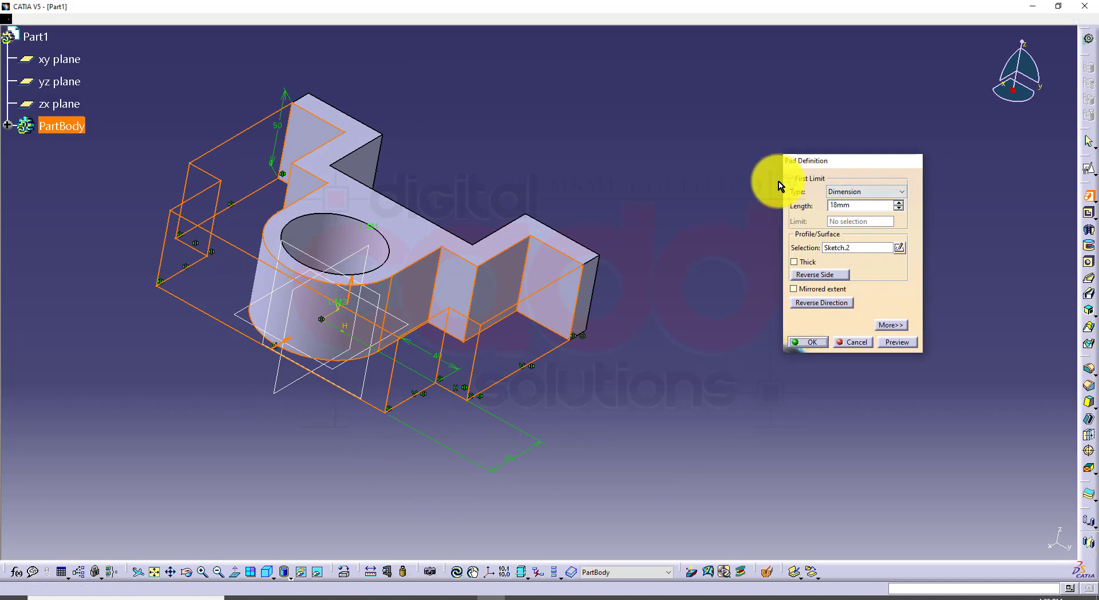
key("Return")
left_click(662, 270)
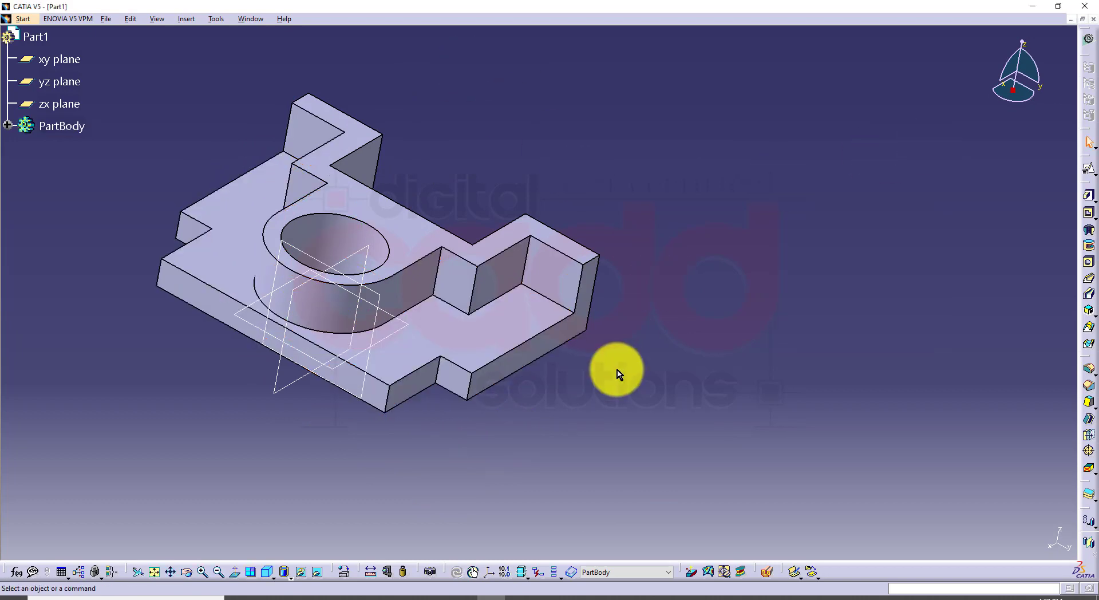
Inspect the padded base plate and examine the front lugs' shape and dimensions in the PDF drawing
middle_click_drag(621, 372, 515, 292)
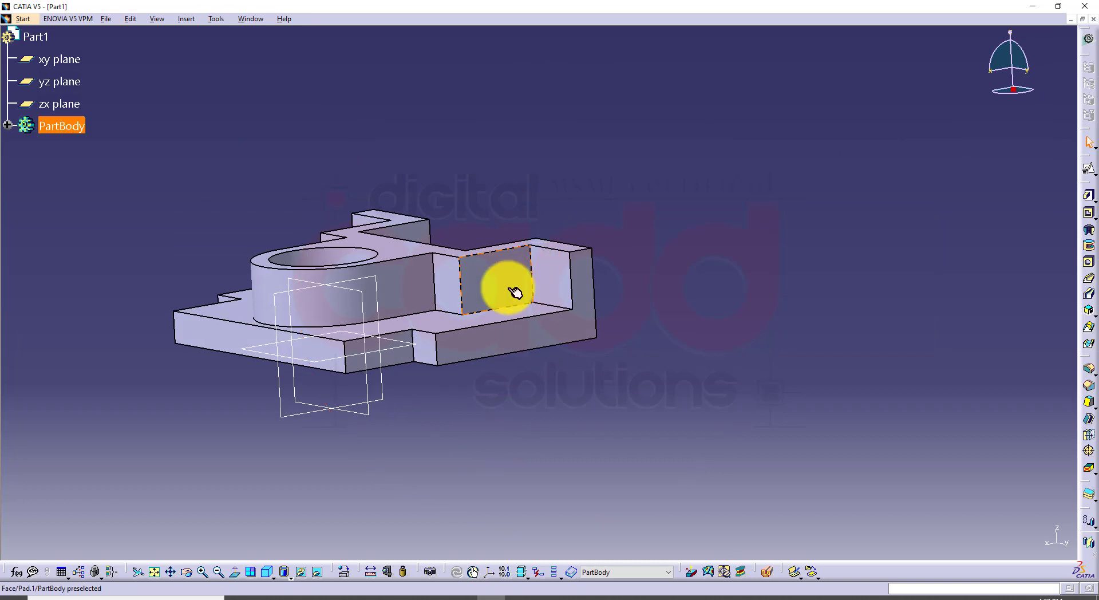
left_click(268, 572)
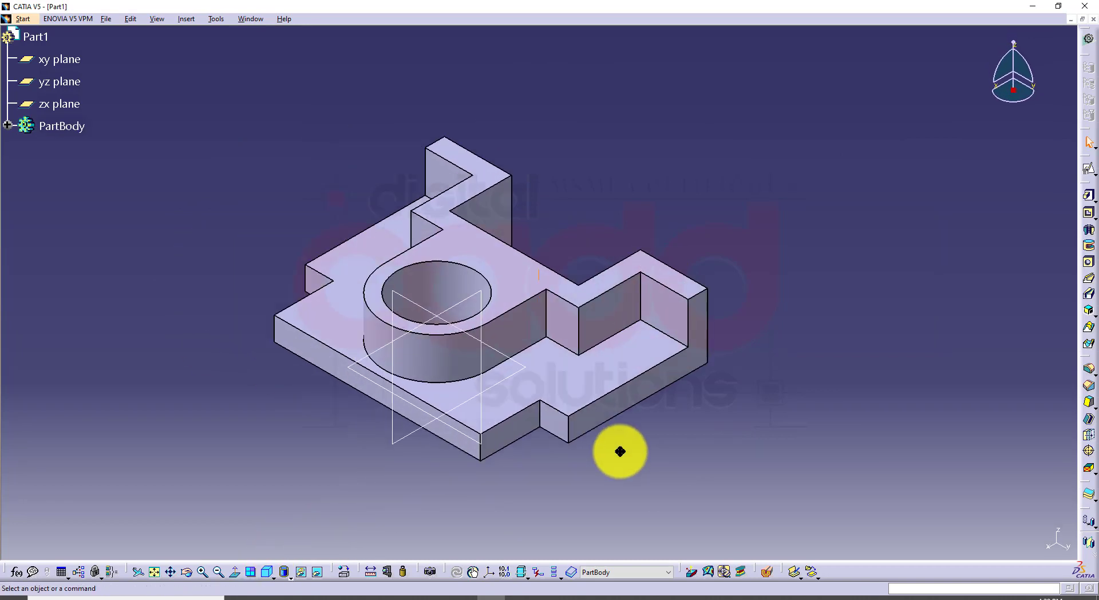
middle_click_drag(620, 451, 620, 408)
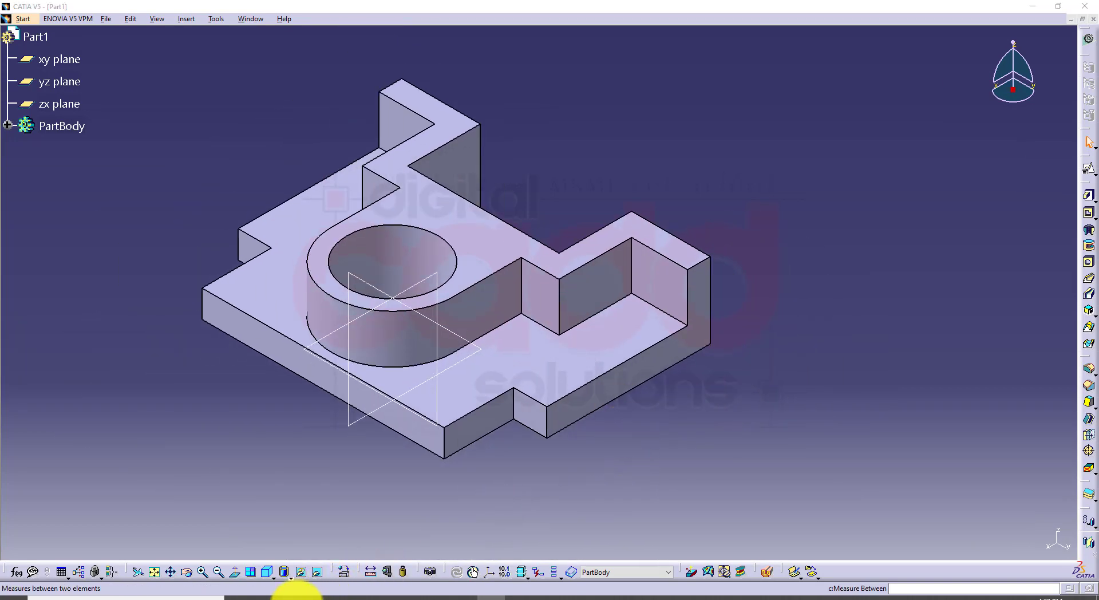
left_click(296, 598)
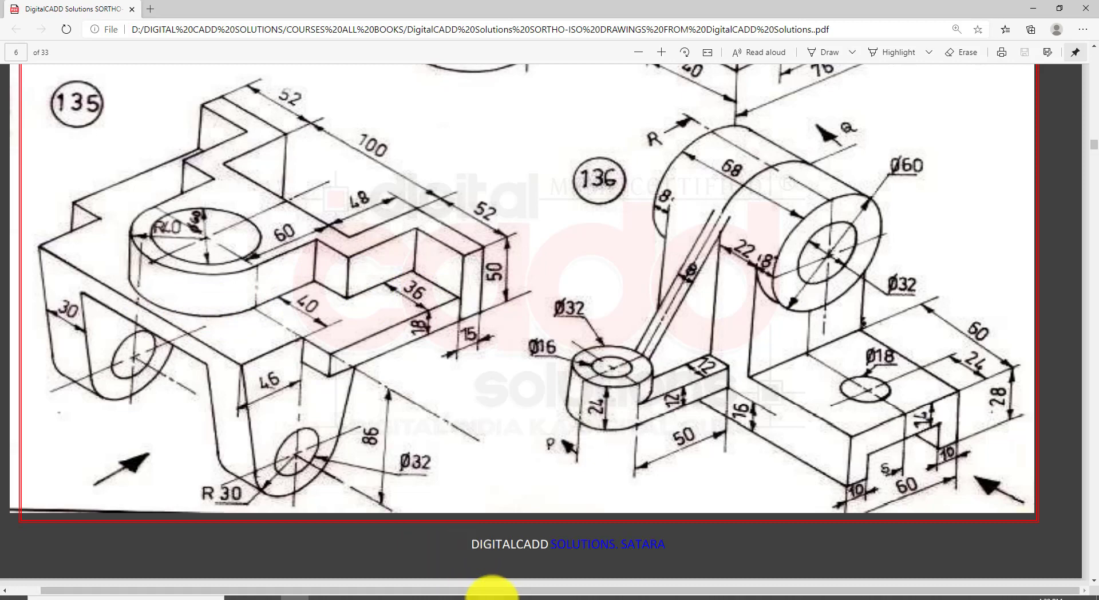
left_click(492, 597)
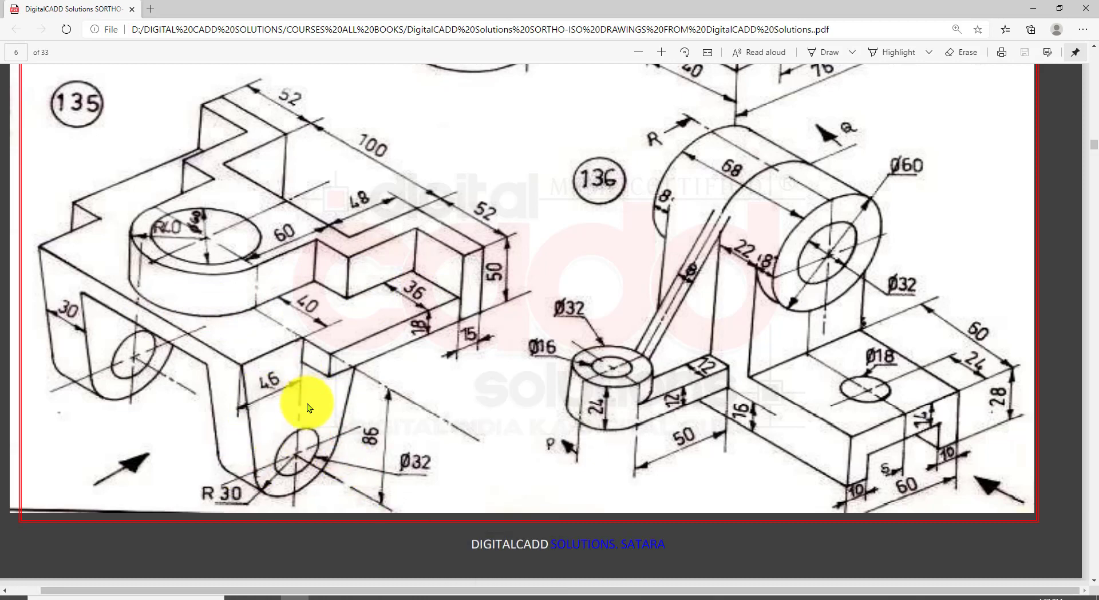
mouse_move(488, 592)
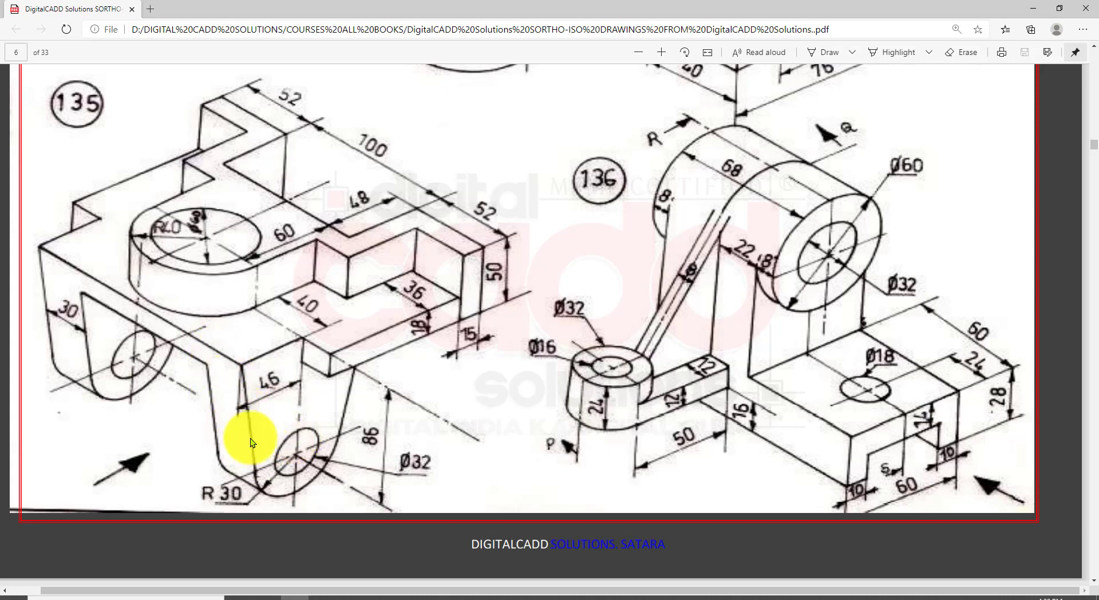
left_click(491, 593)
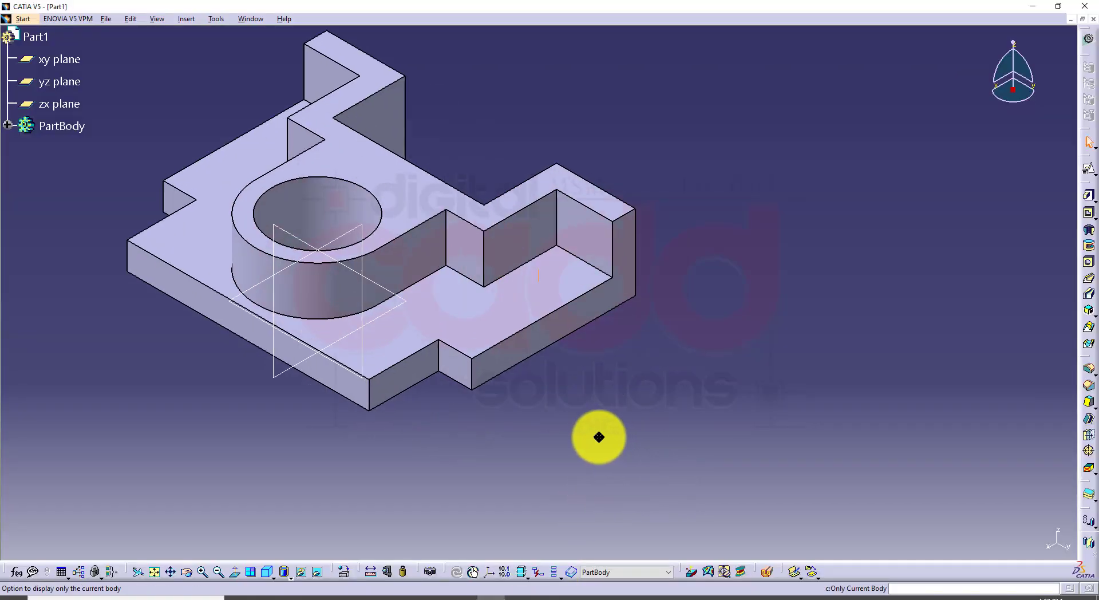
middle_click_drag(599, 436, 595, 437)
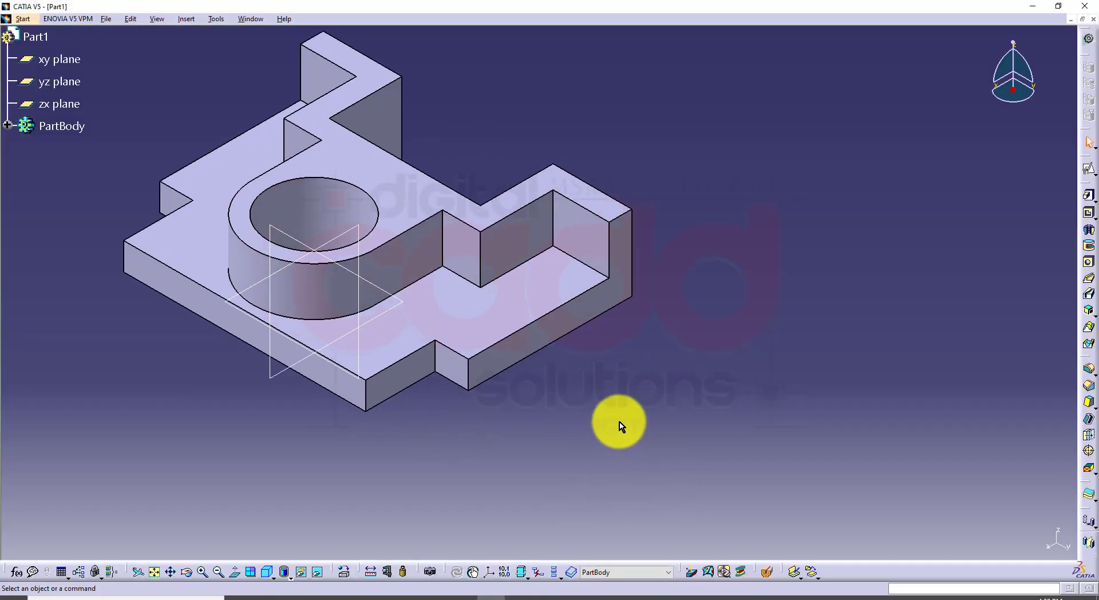
Recheck the lug in the PDF and create a positioned sketch on the right end face of the plate's narrower front portion
left_click(409, 379)
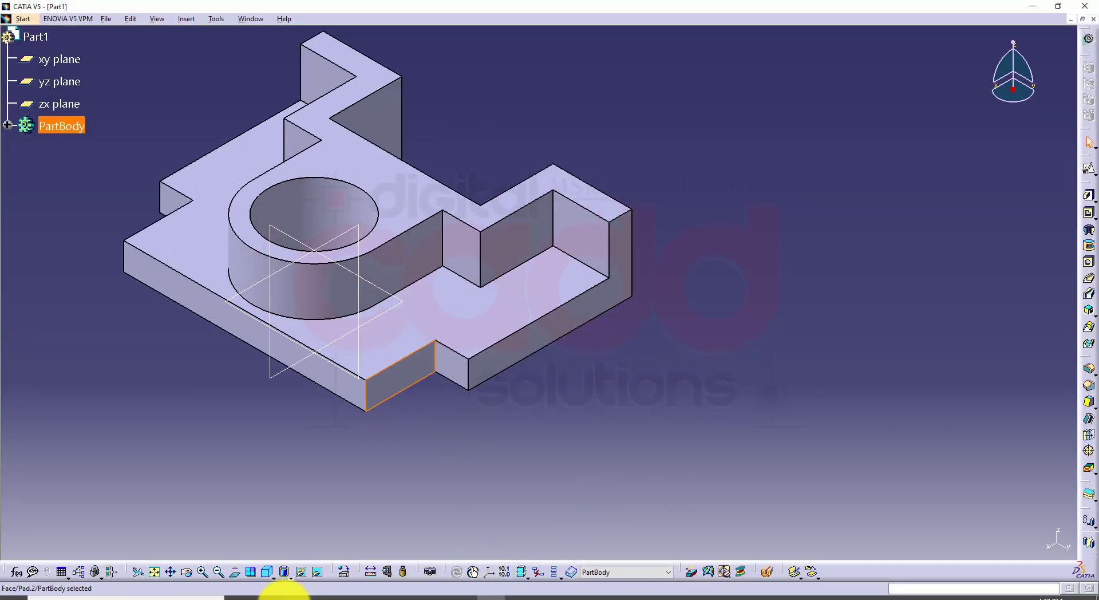
left_click(283, 598)
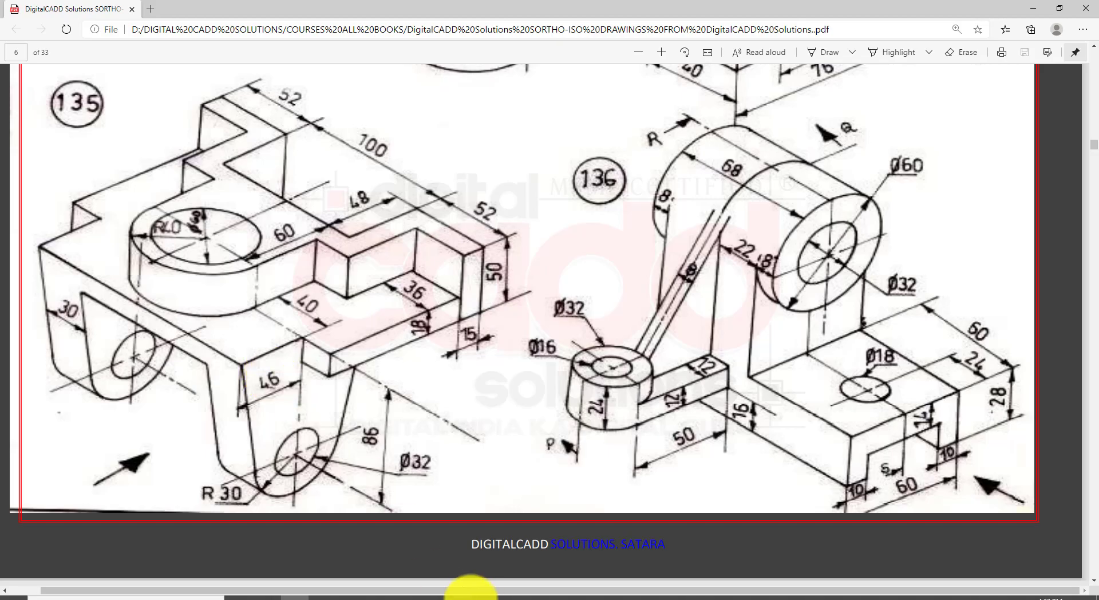
left_click(480, 595)
left_click(405, 371)
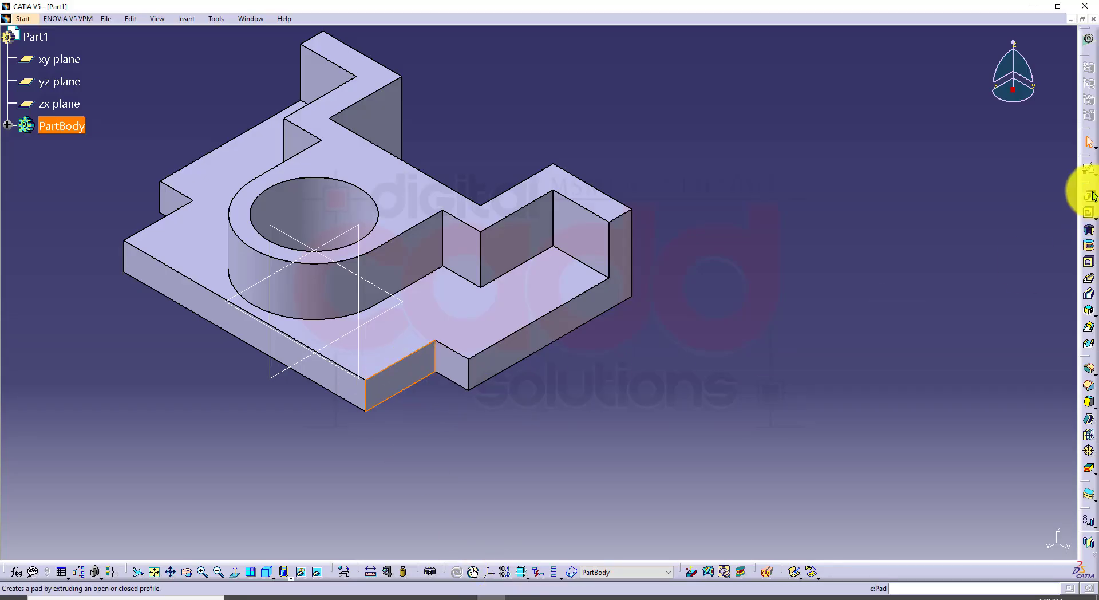
left_click(1086, 169)
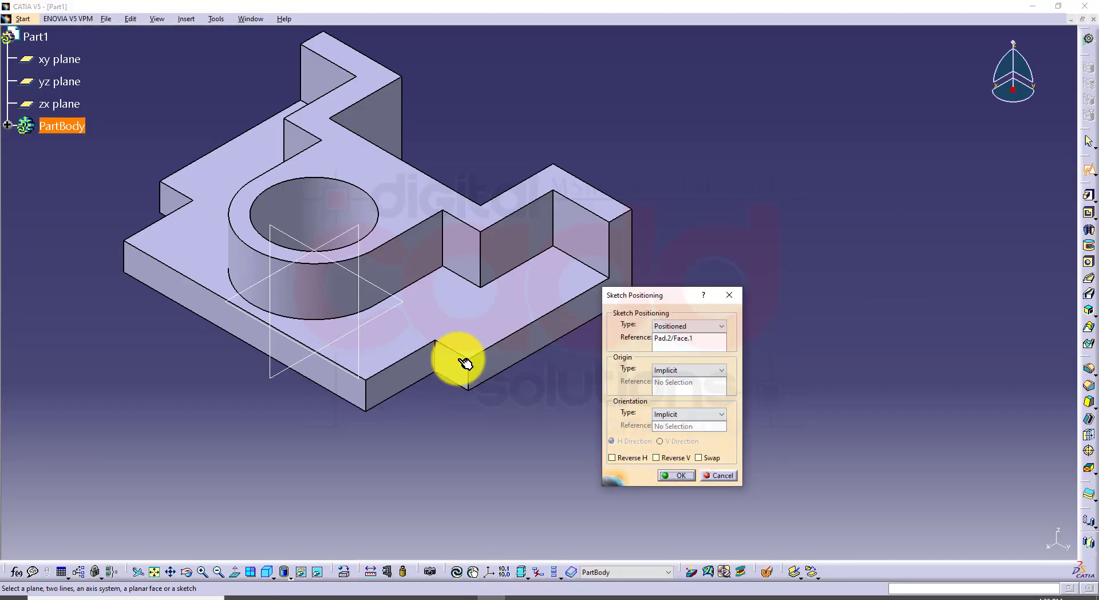
left_click(678, 475)
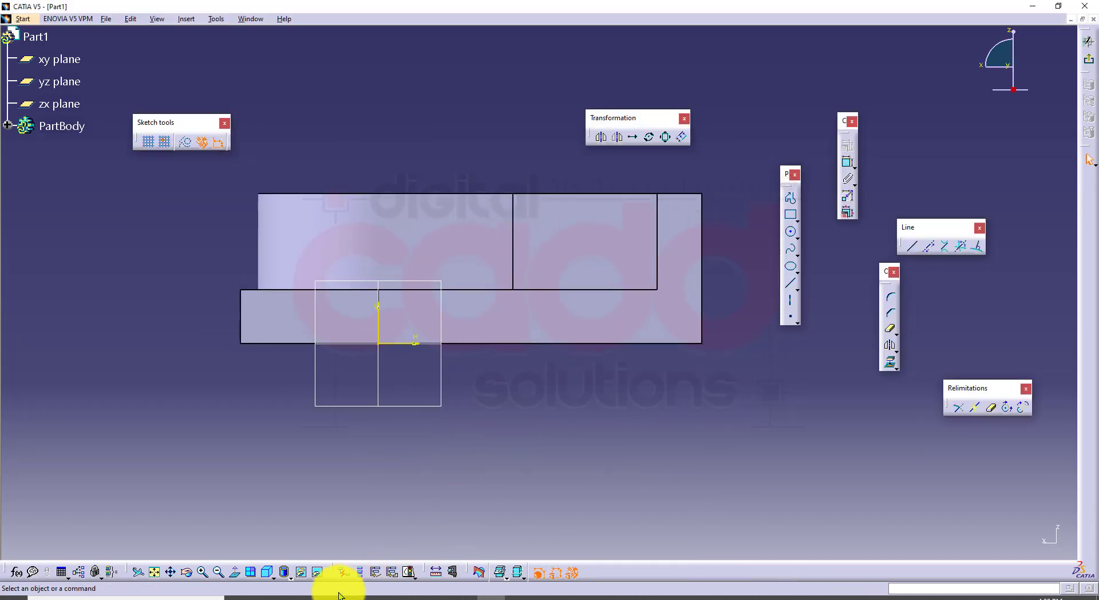
Check the lug in the PDF and sketch a circle below the plate, centred near the vertical axis
left_click(289, 597)
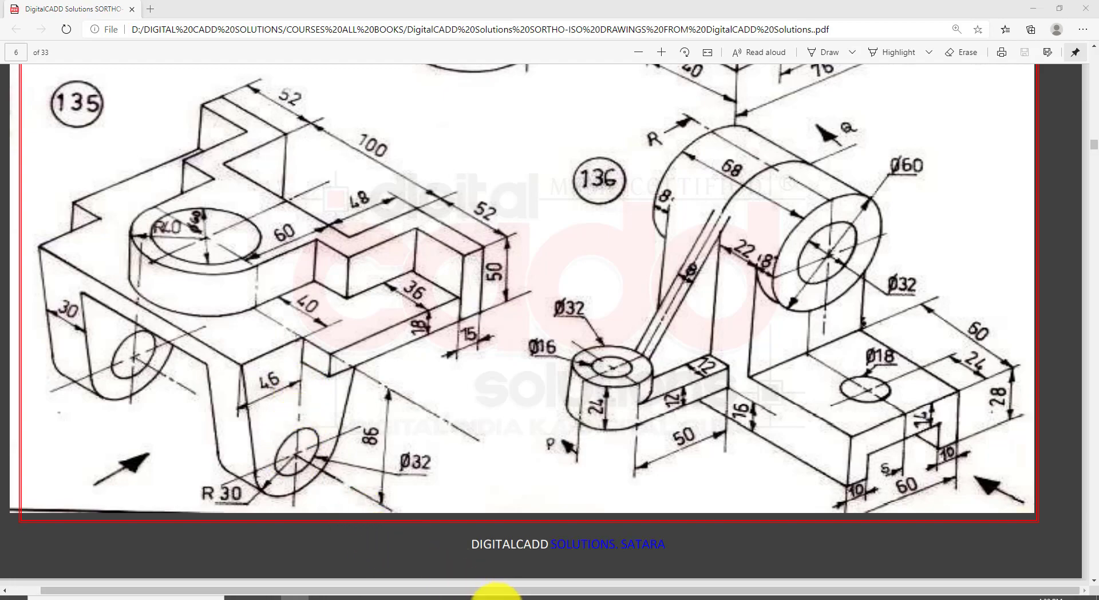
left_click(486, 595)
left_click(791, 232)
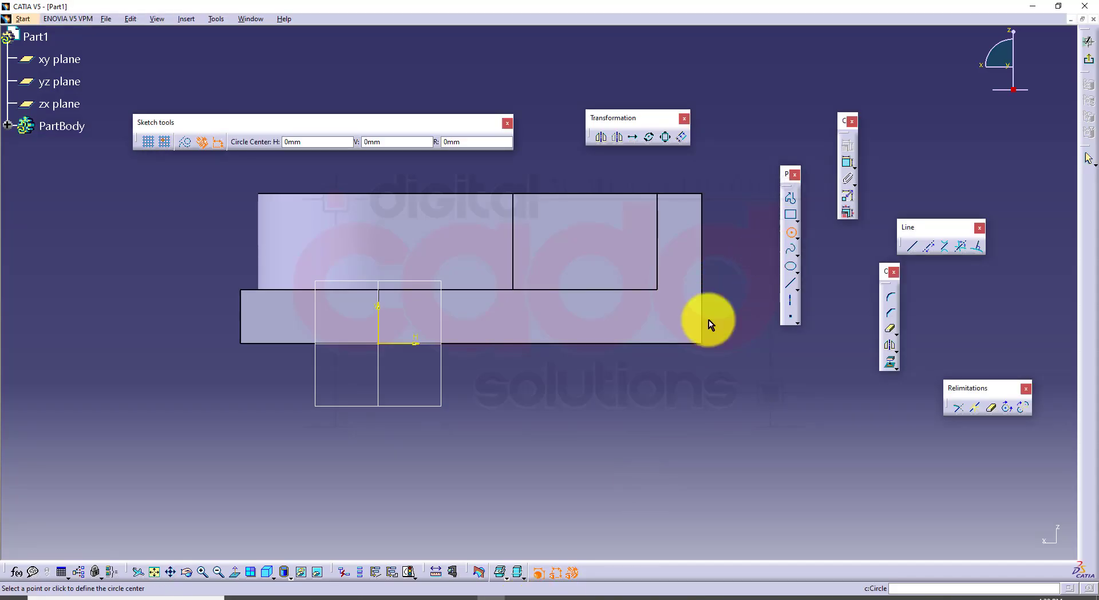
left_click(381, 507)
left_click(406, 444)
middle_click_drag(592, 493, 576, 391)
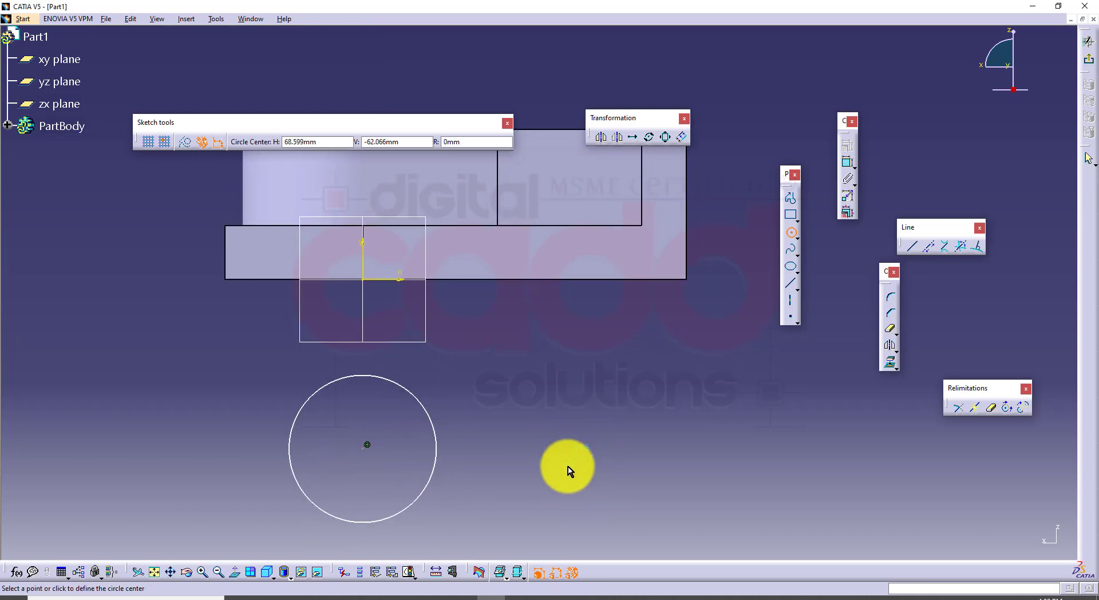
left_click(789, 233)
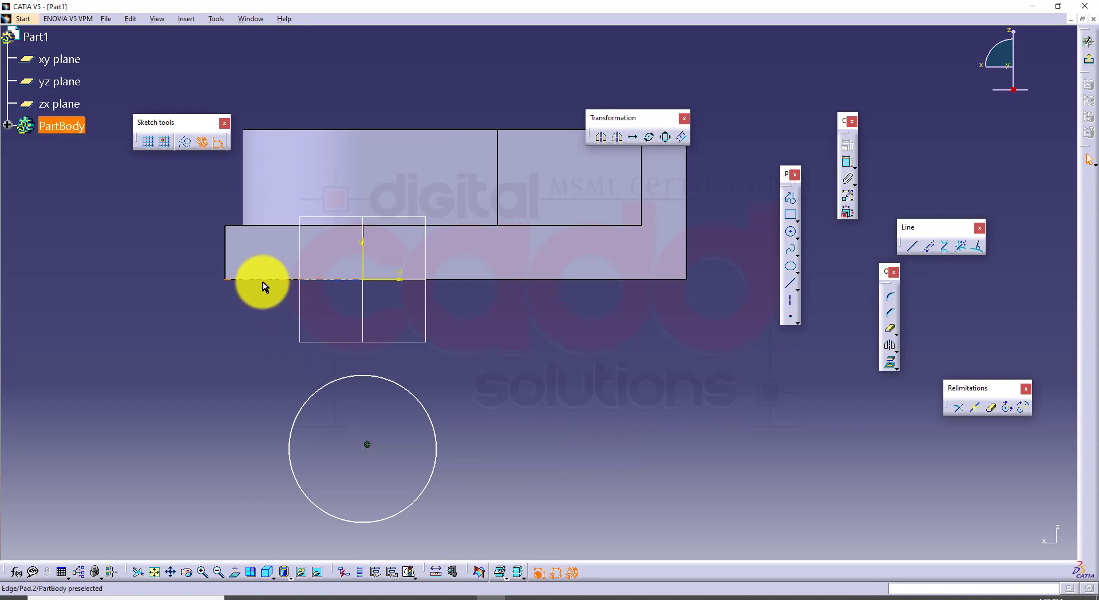
Sketch a horizontal line just below the plate and two slanted lines from its ends, tangent to the circle's sides
left_click(792, 198)
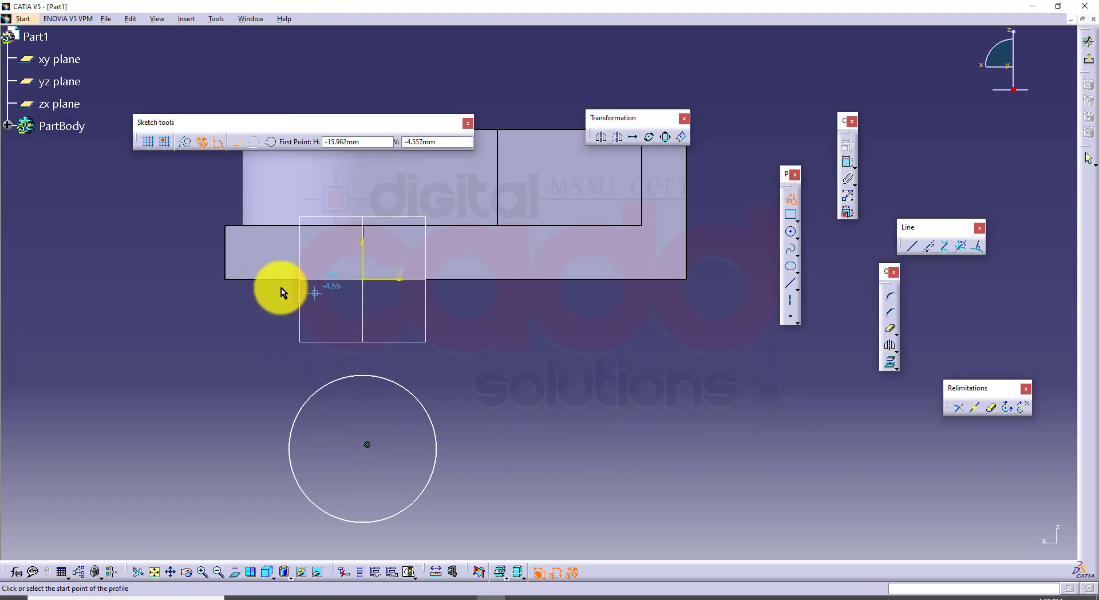
left_click(223, 288)
left_click(500, 288)
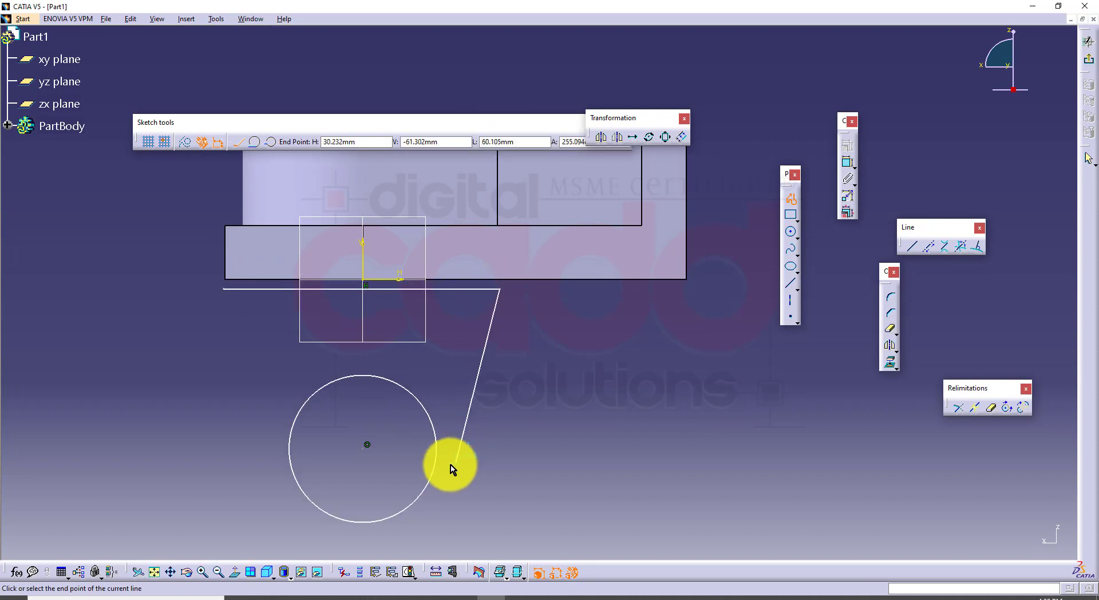
left_click(438, 478)
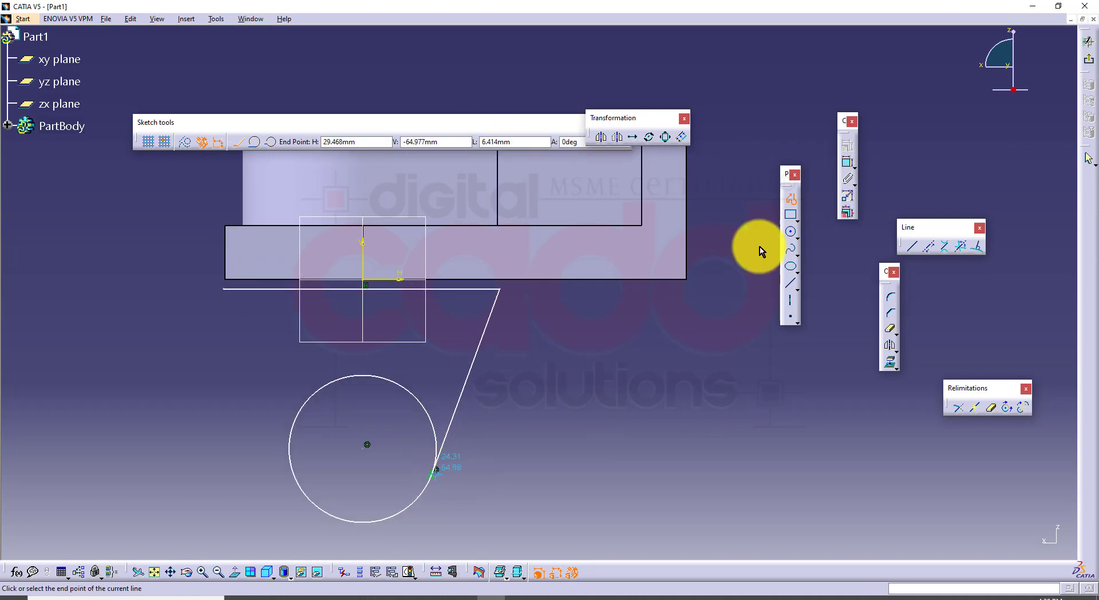
left_click(790, 199)
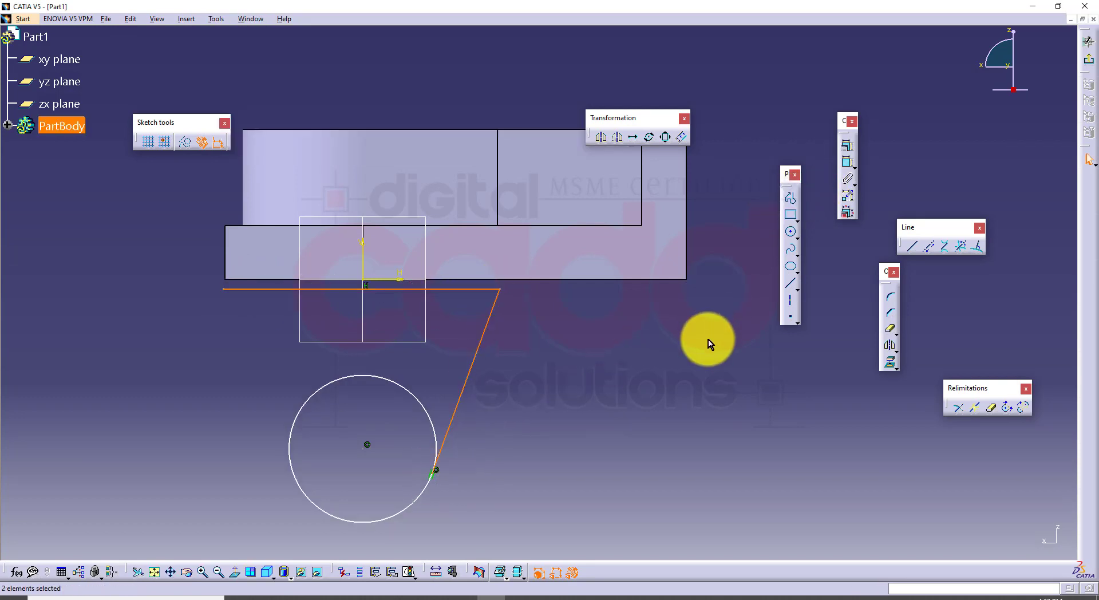
left_click(793, 283)
left_click(224, 289)
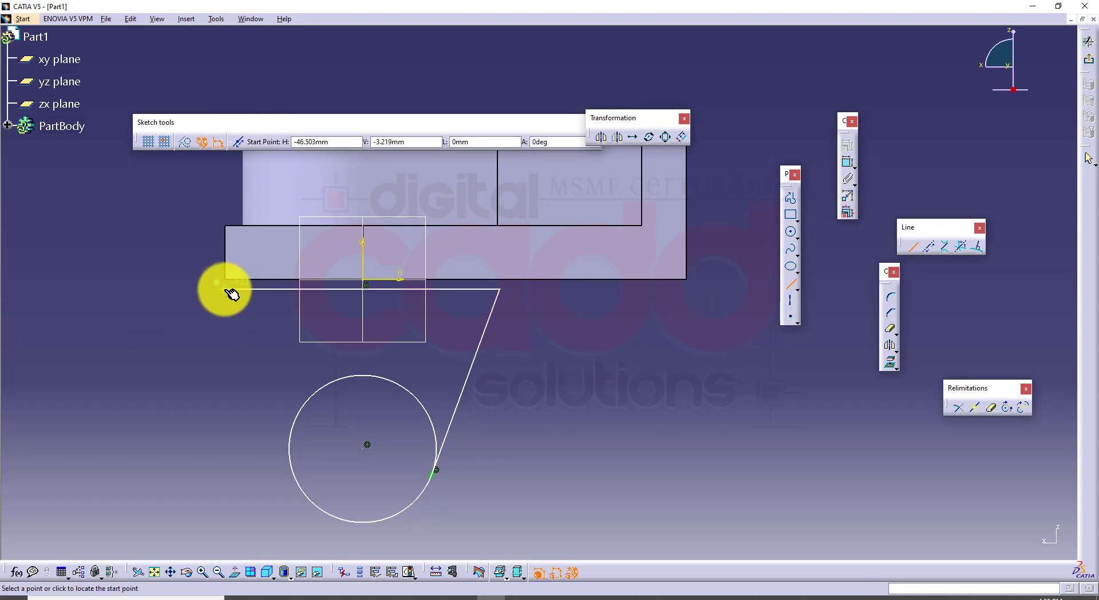
left_click(295, 477)
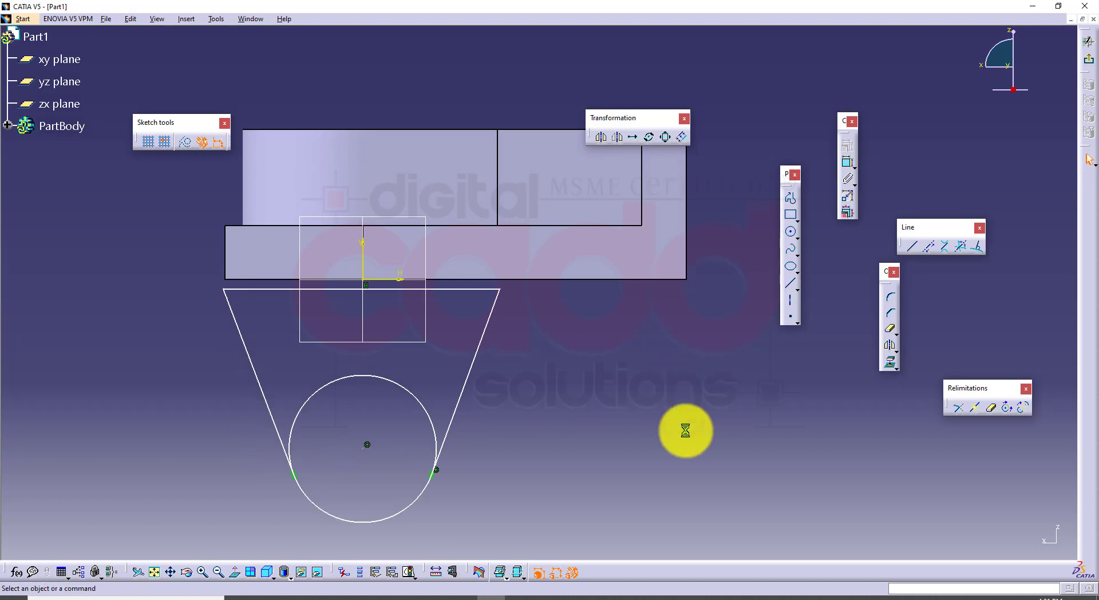
Make the horizontal line's left endpoint coincident with the base plate's lower-left corner
left_click(845, 166)
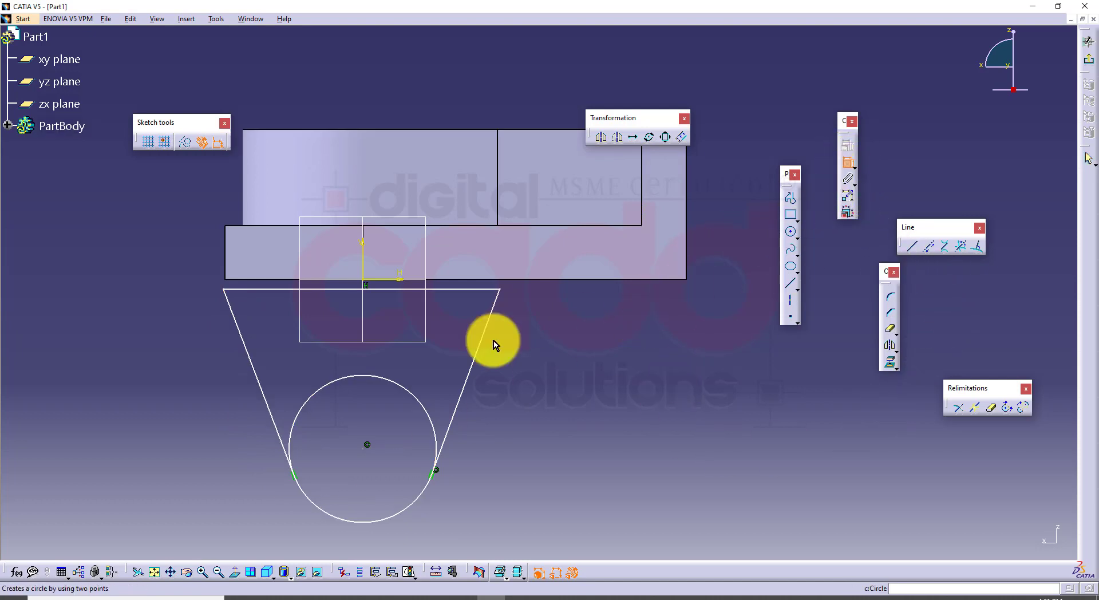
left_click(224, 289)
left_click(229, 279)
right_click(116, 241)
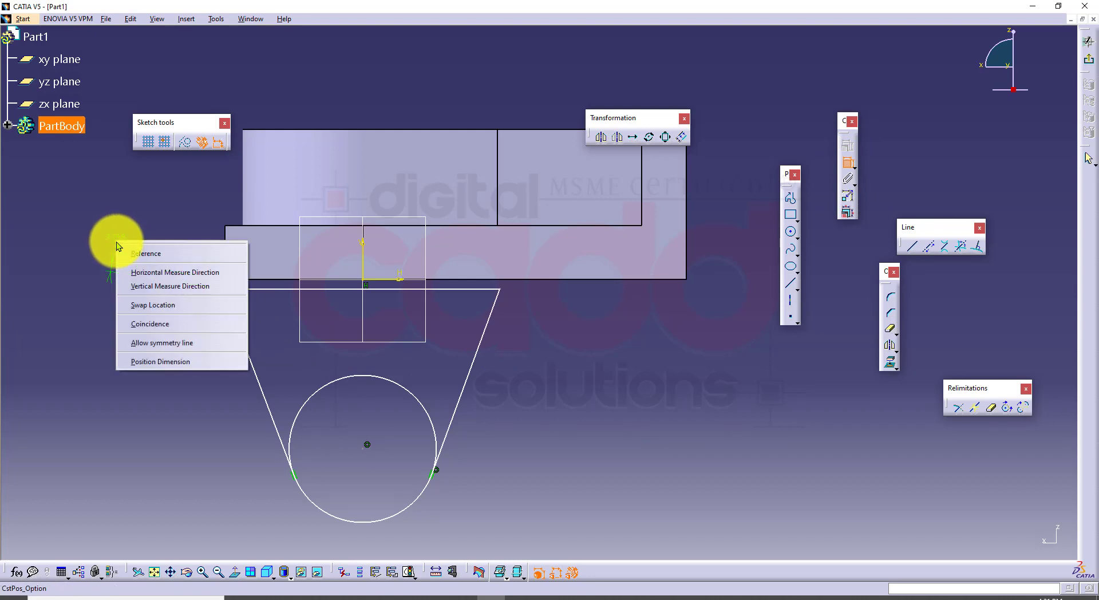
left_click(153, 324)
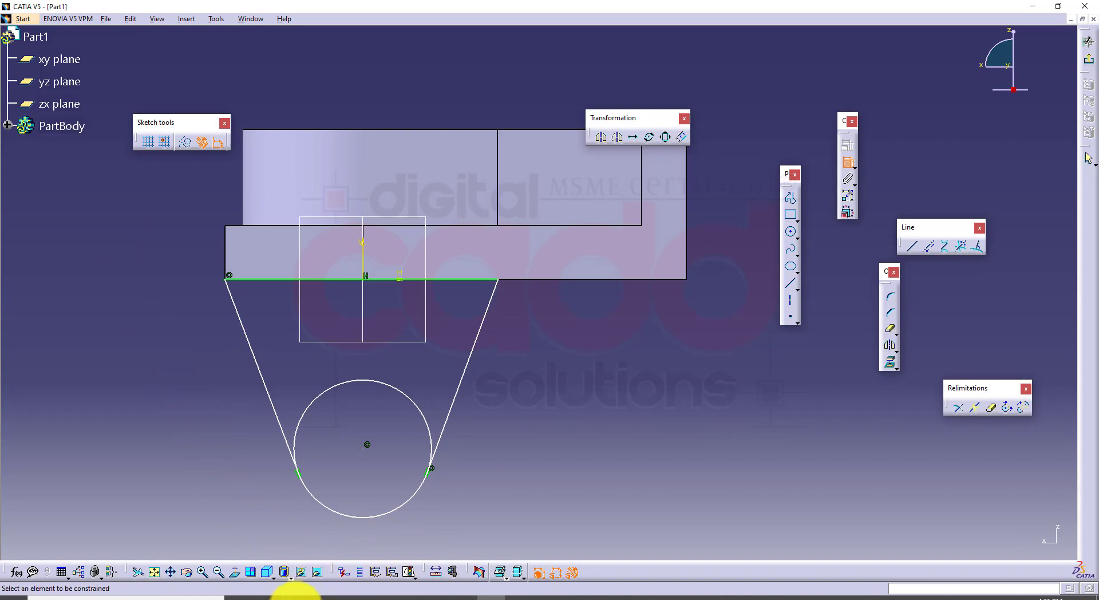
Check the lug height in the PDF and dimension the circle centre 86 mm below the lug's top line
left_click(298, 597)
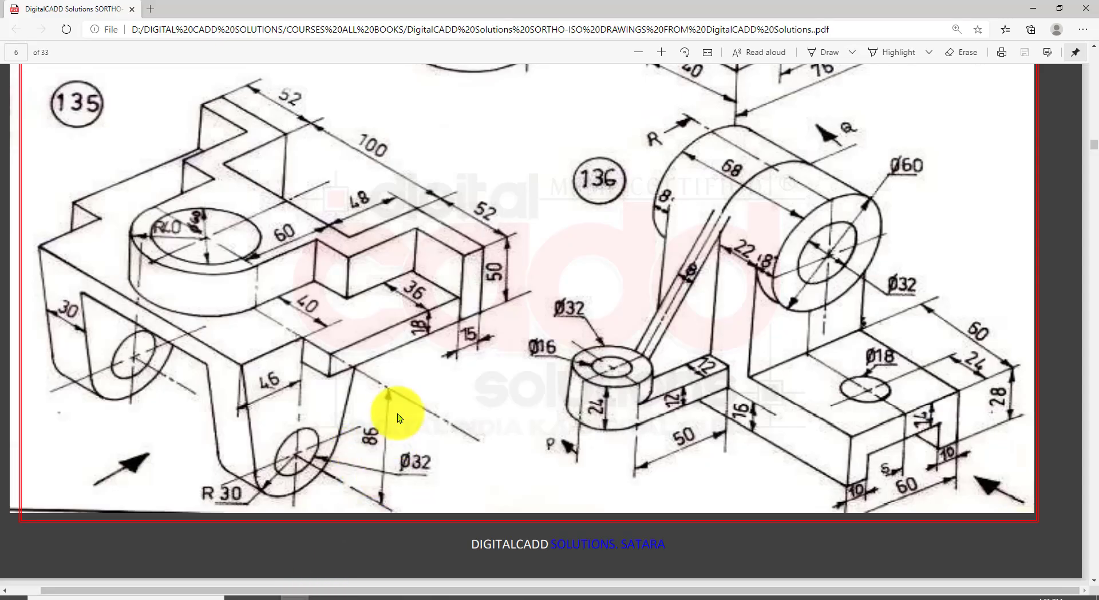
left_click(488, 597)
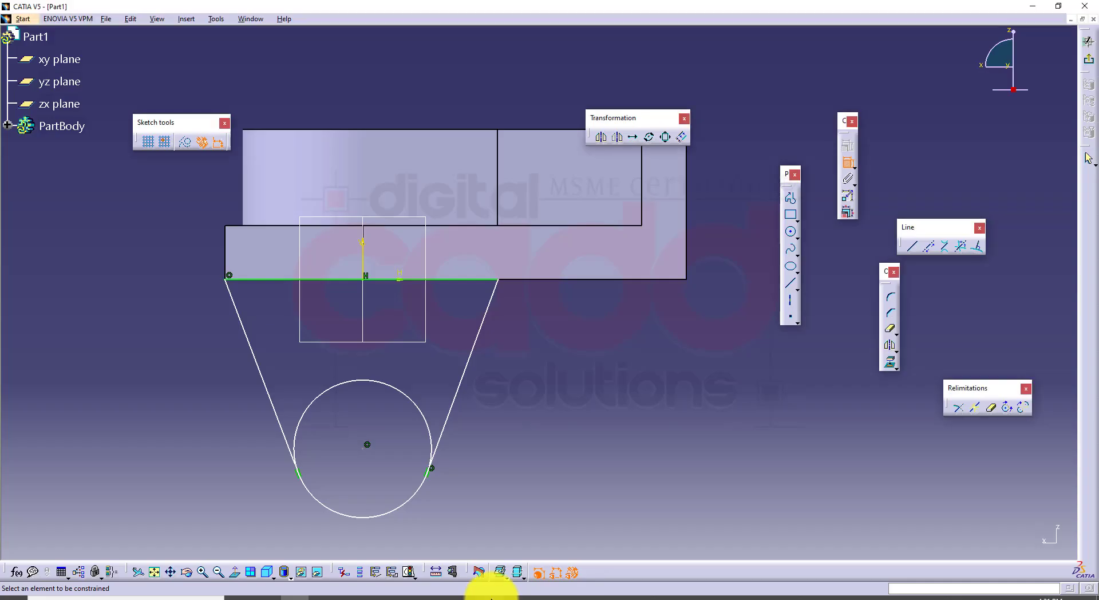
left_click(400, 280)
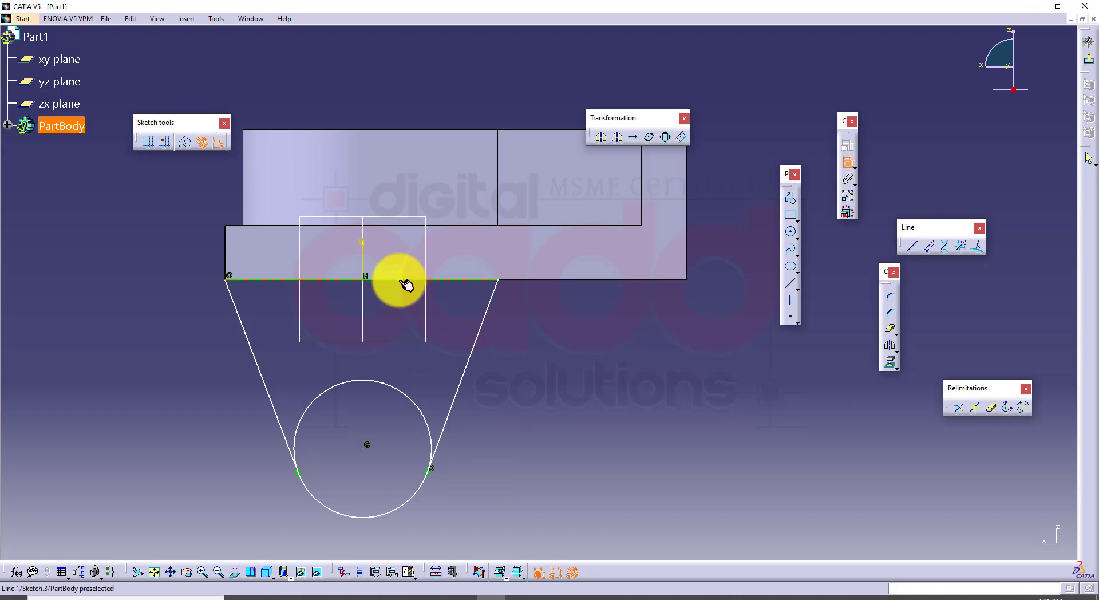
left_click(367, 445)
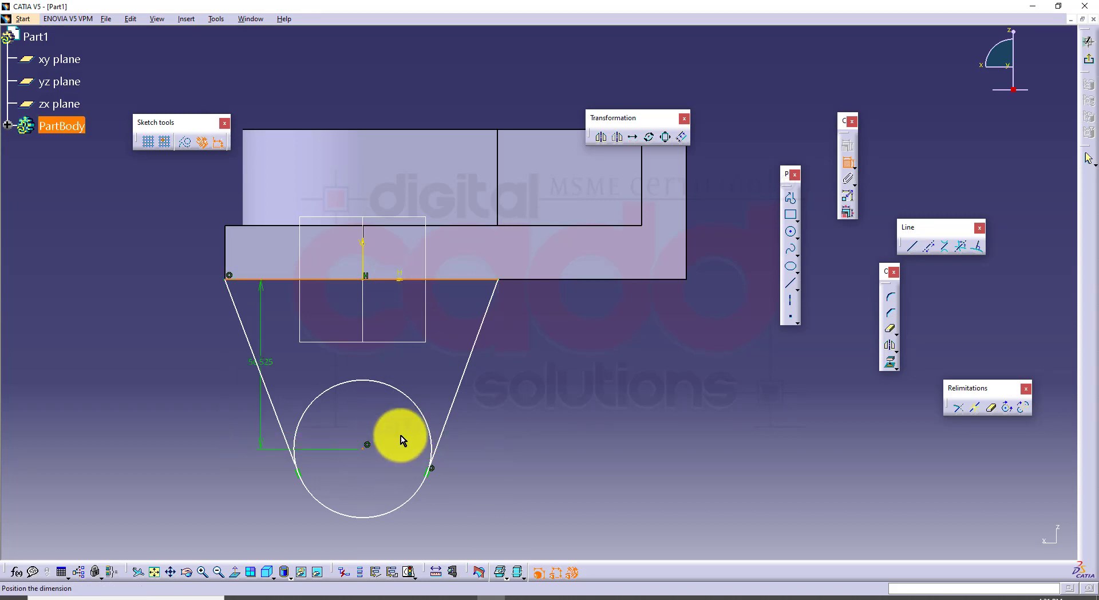
double_click(612, 363)
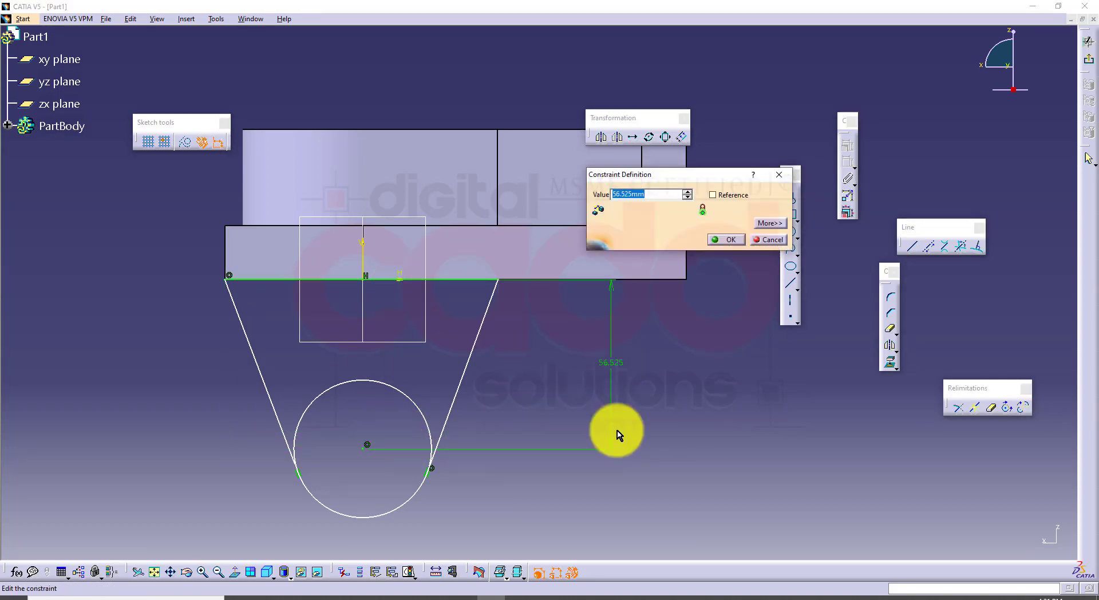
key("Return")
middle_click_drag(523, 471, 496, 384)
Check the lug's end radius in the PDF and constrain the sketched circle to a radius of 30 mm
left_click(284, 597)
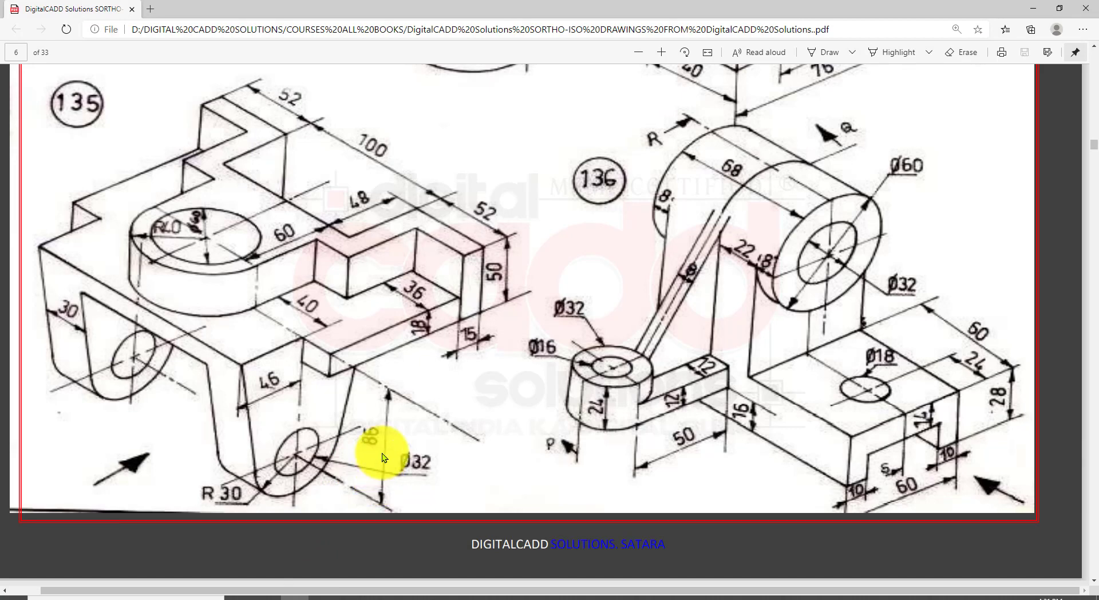
scroll(341, 475, "down", 3)
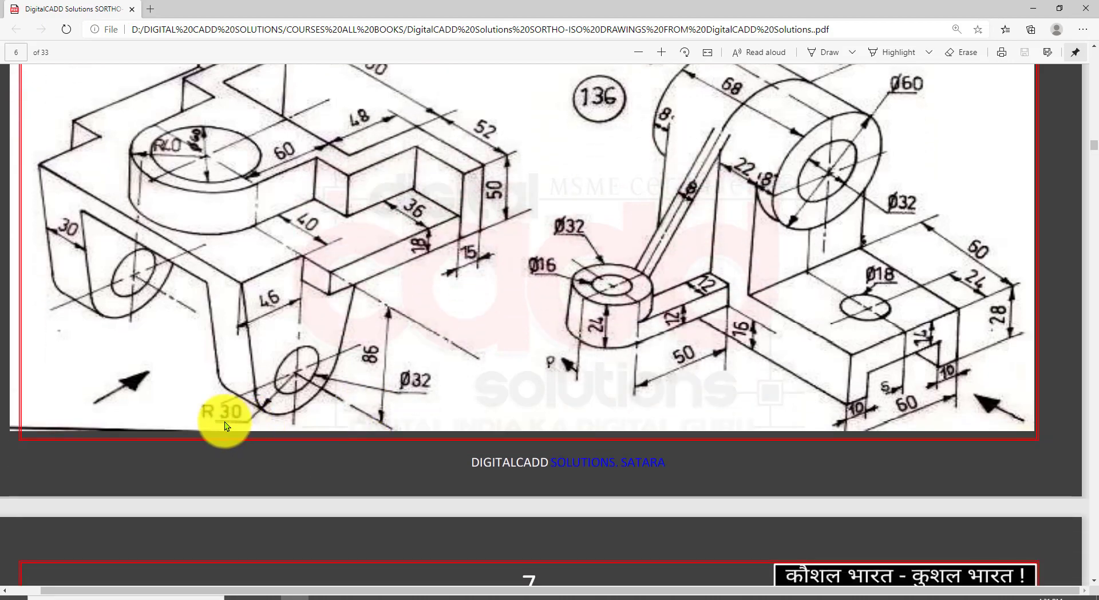
left_click(485, 598)
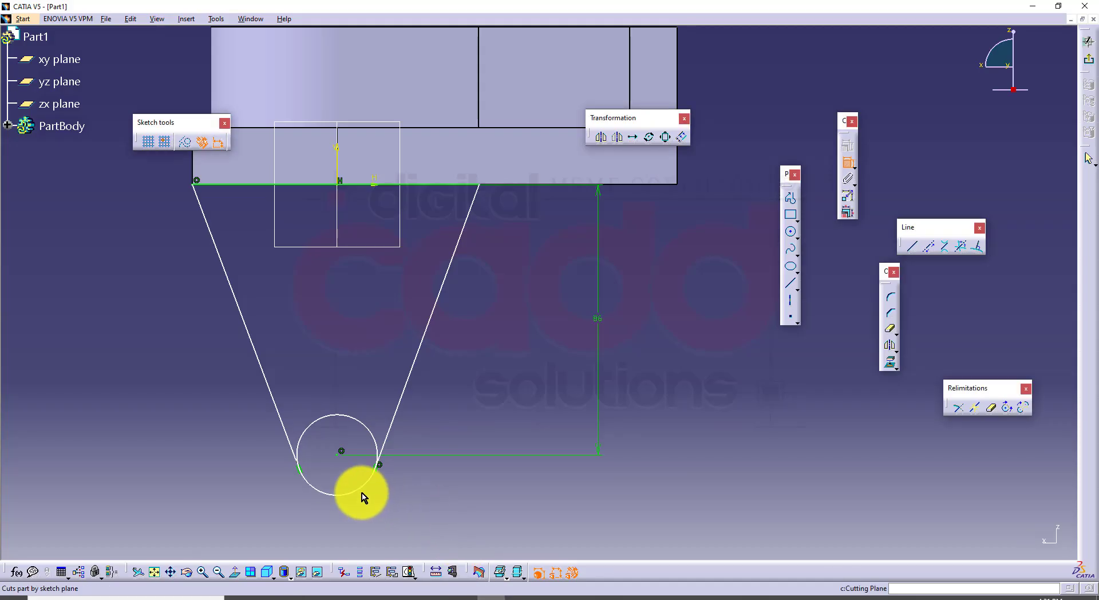
left_click(358, 490)
right_click(413, 511)
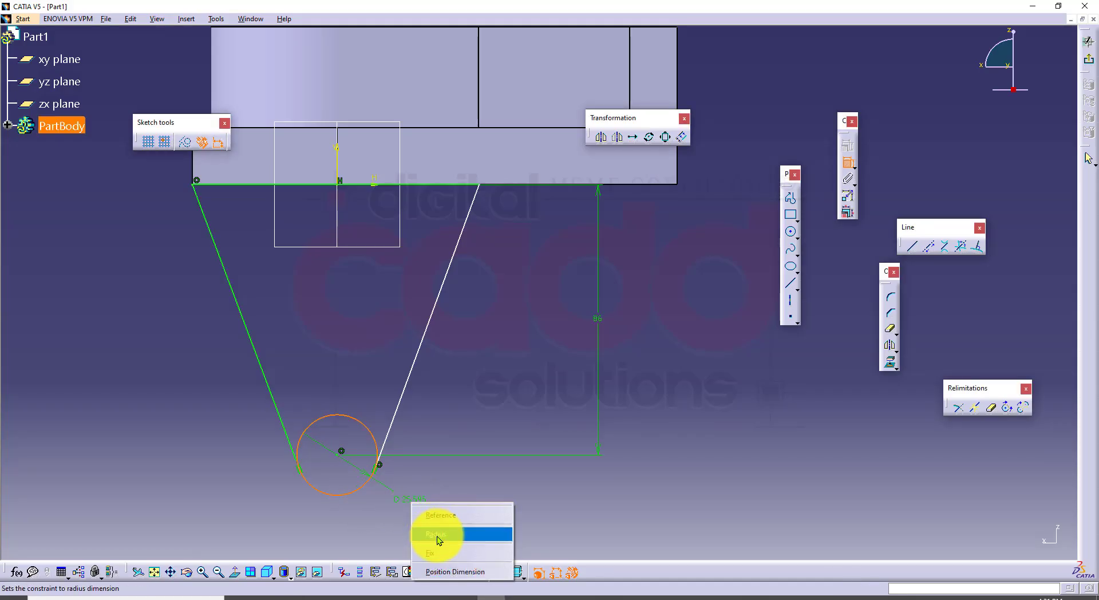
left_click(435, 532)
double_click(419, 500)
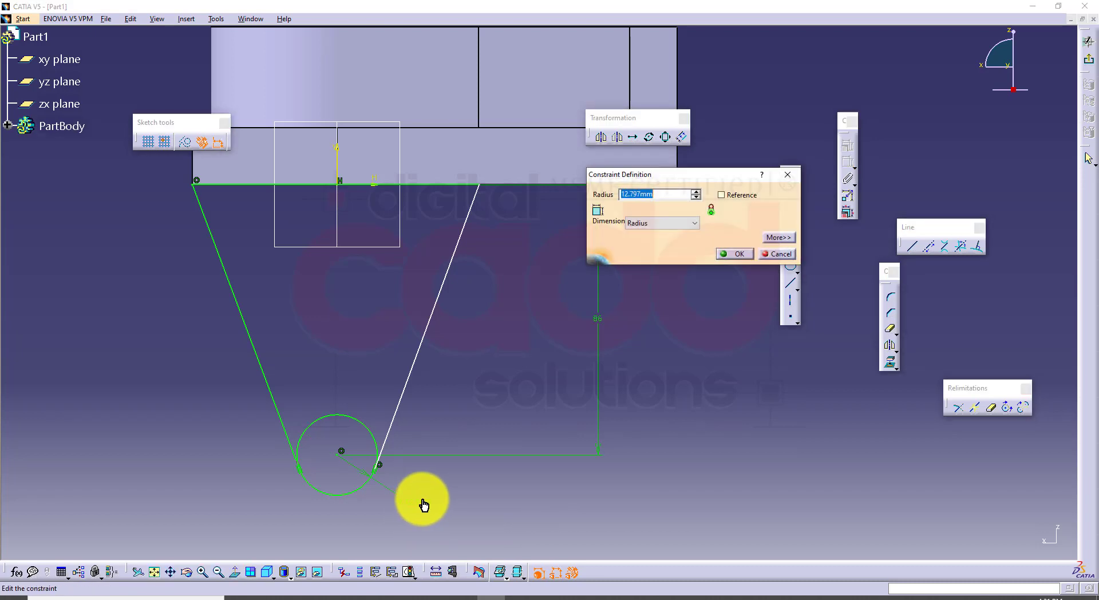
type("30")
key("Return")
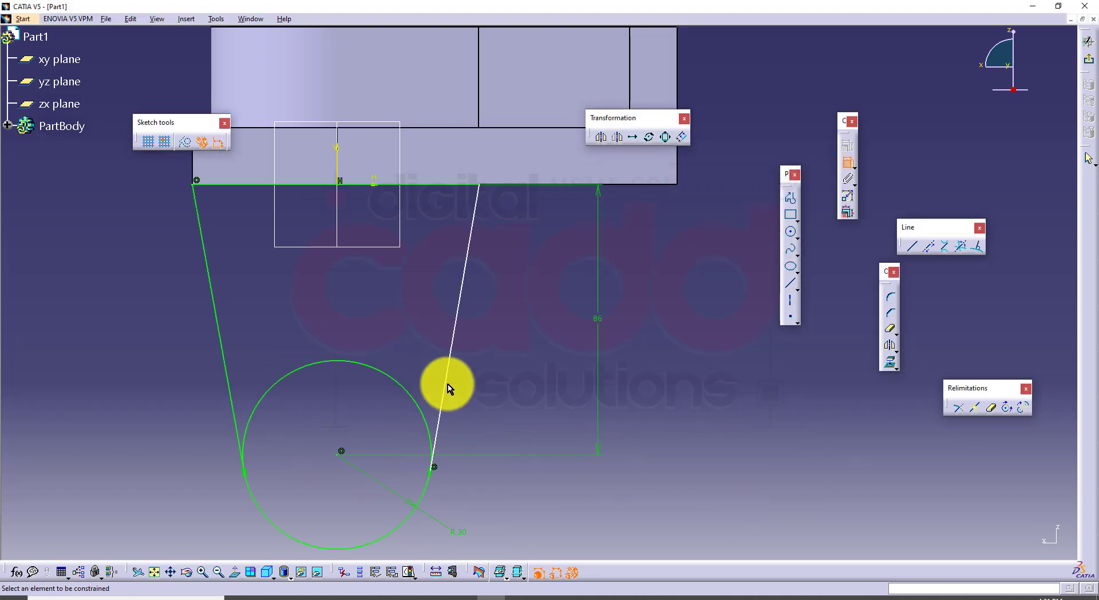
Make the two endpoints of the lug's top line symmetric about the vertical axis
middle_click_drag(449, 388, 466, 387)
mouse_move(392, 273)
middle_mouse_down()
mouse_move(419, 378)
mouse_move(430, 378)
middle_mouse_up()
left_click(426, 391)
left_click(538, 313)
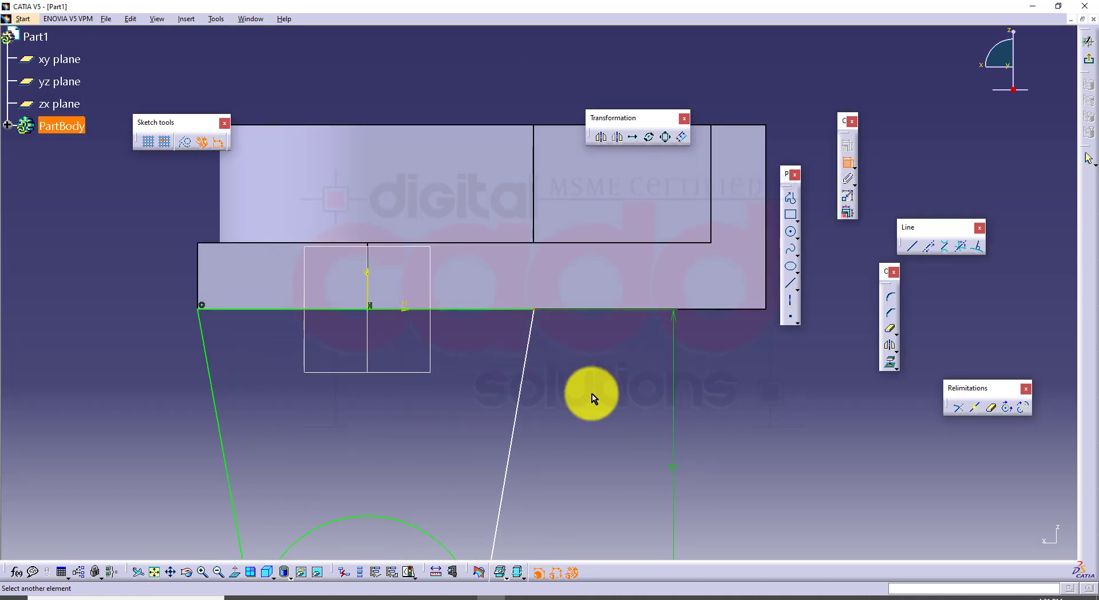
left_click(202, 310)
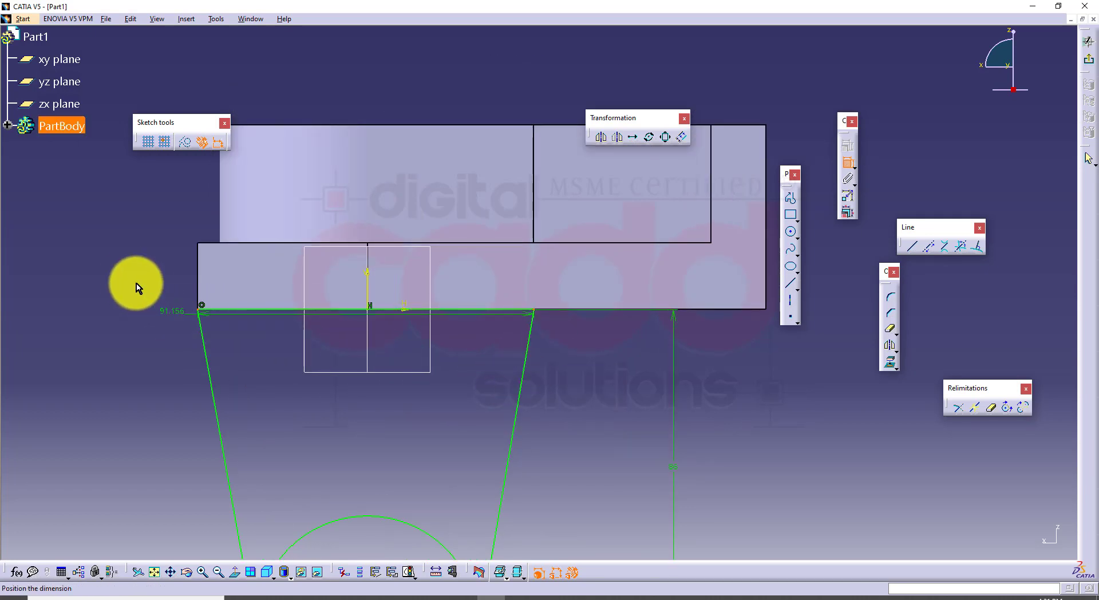
right_click(125, 273)
left_click(182, 376)
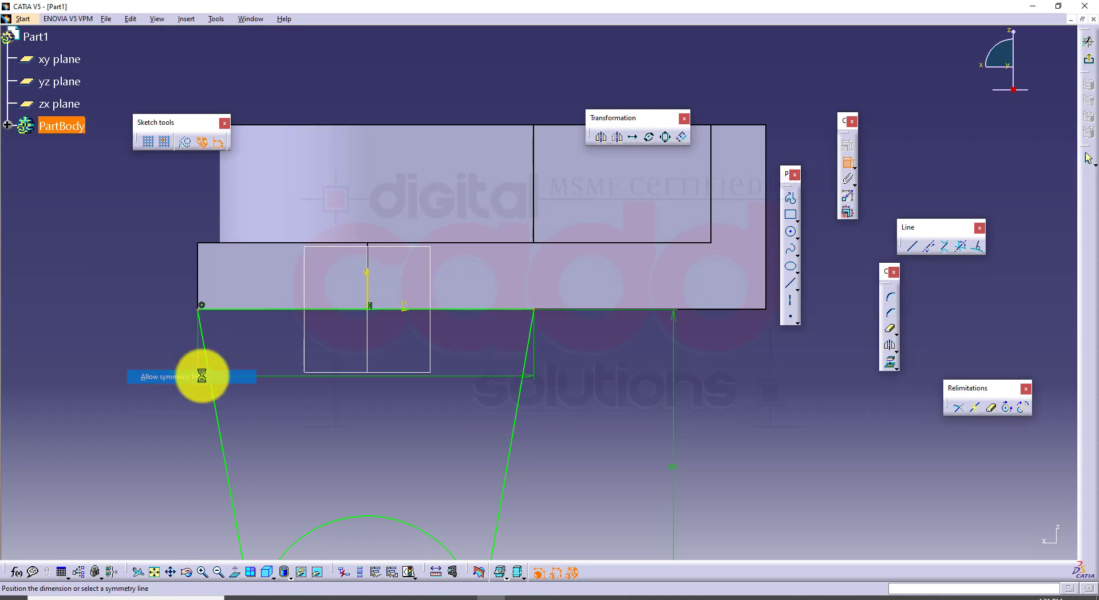
left_click(368, 289)
middle_click_drag(435, 402, 419, 316)
left_click(418, 316)
middle_click_drag(418, 315, 430, 363)
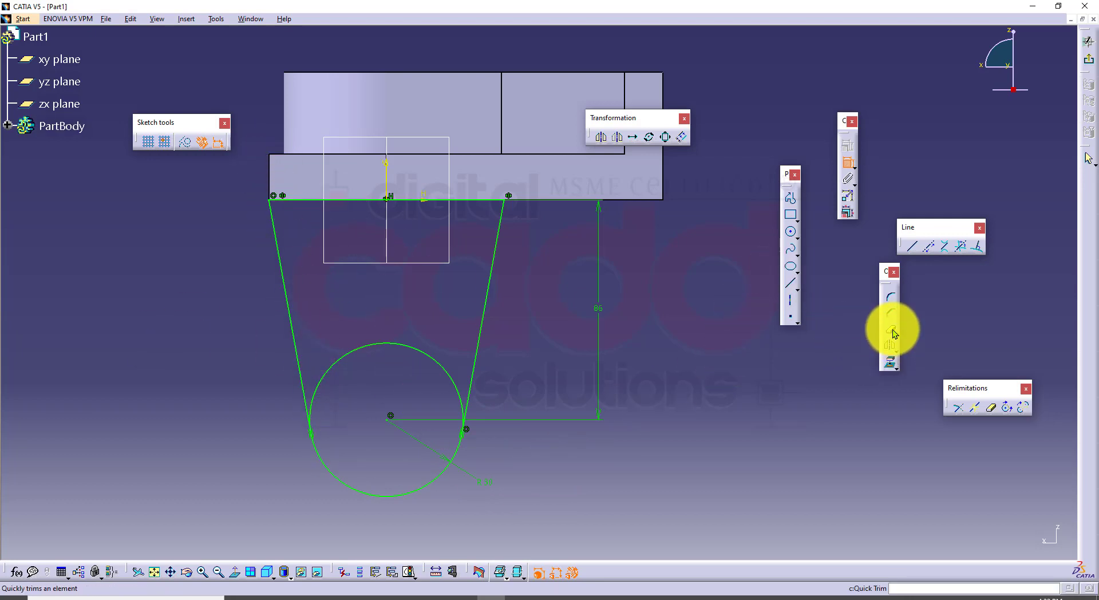
Trim away the circle's upper arc, check the hole size in the PDF and sketch a concentric circle of radius 16 mm
left_click(401, 347)
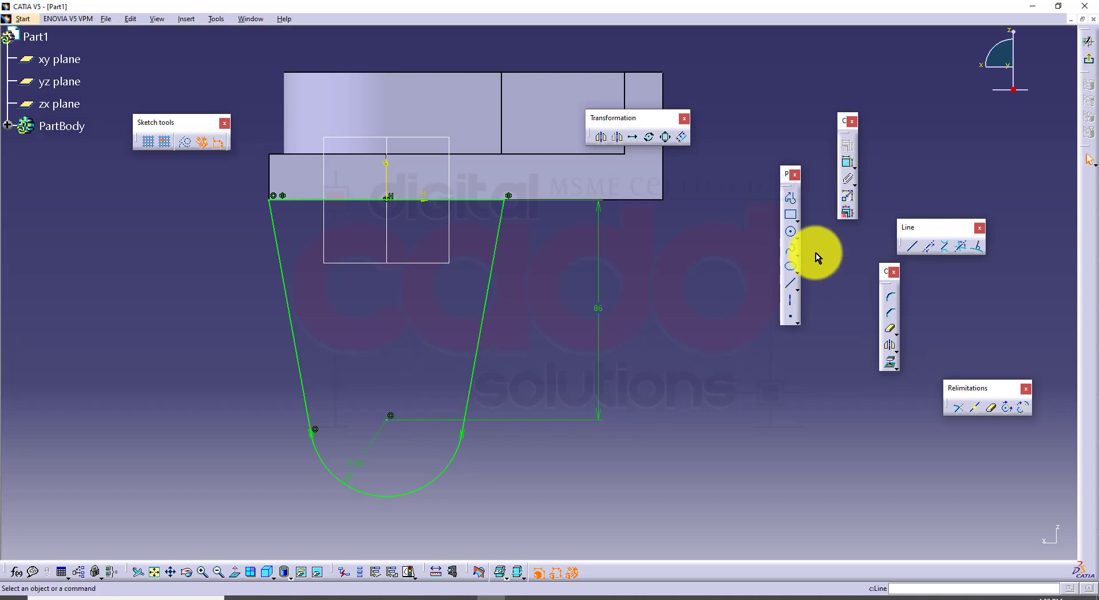
left_click(790, 232)
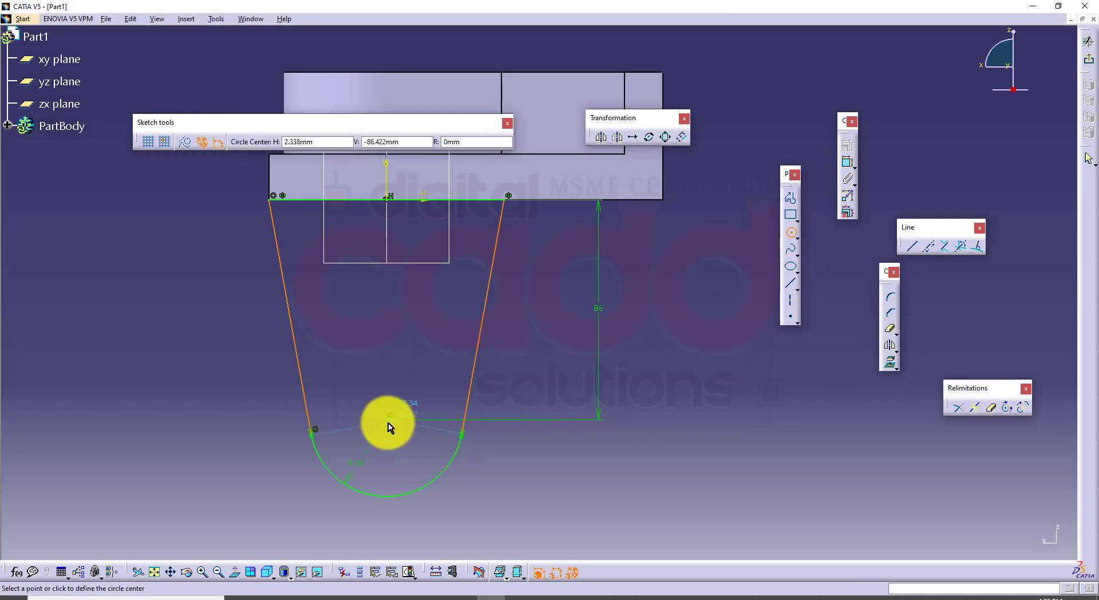
left_click(392, 424)
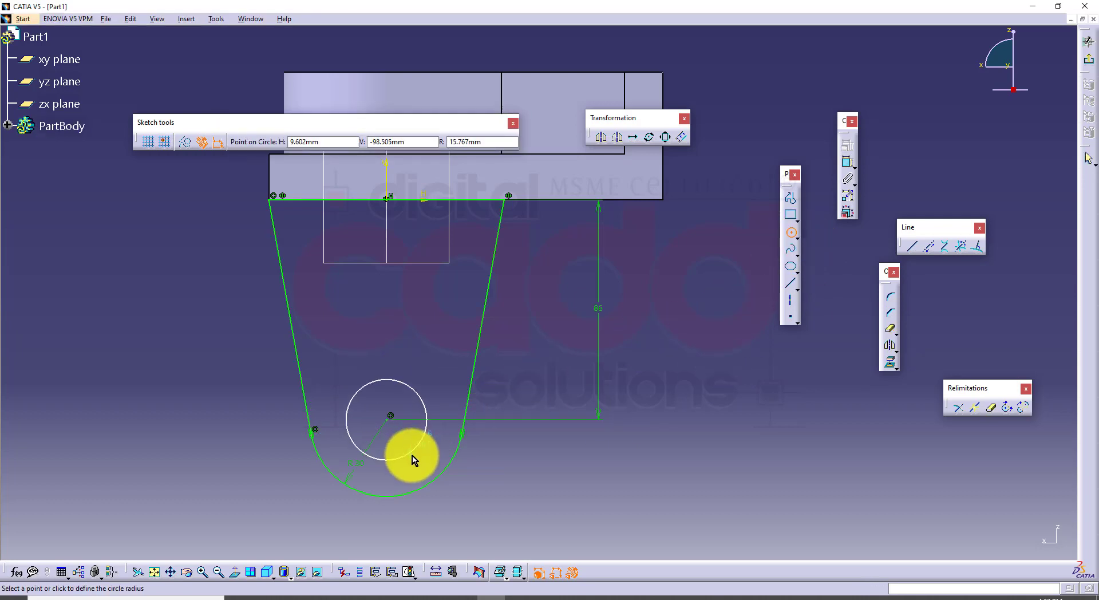
left_click(296, 594)
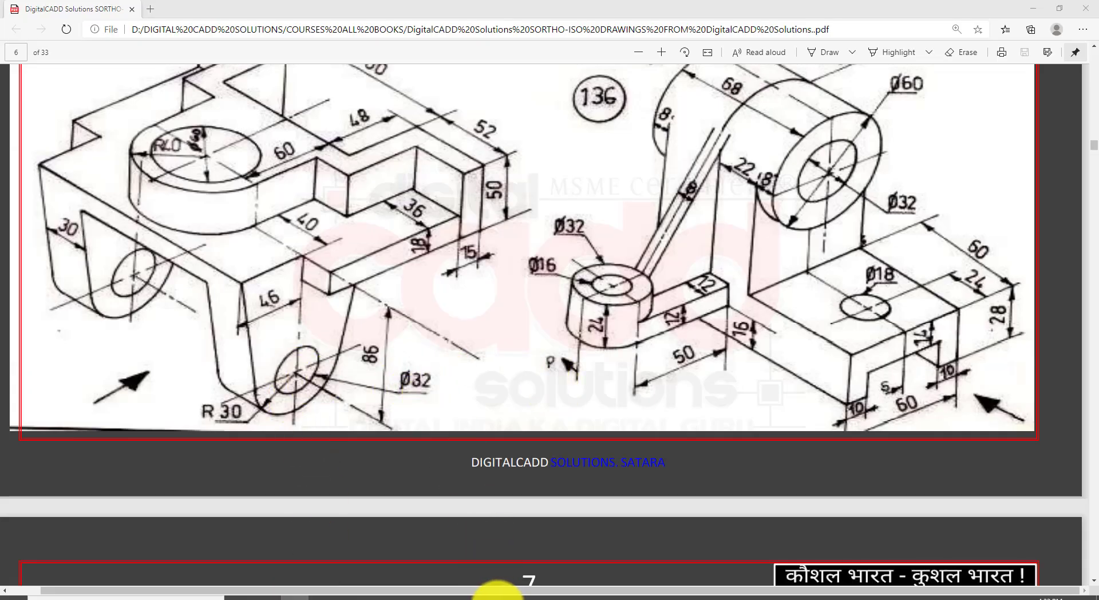
left_click(502, 594)
left_click(483, 142)
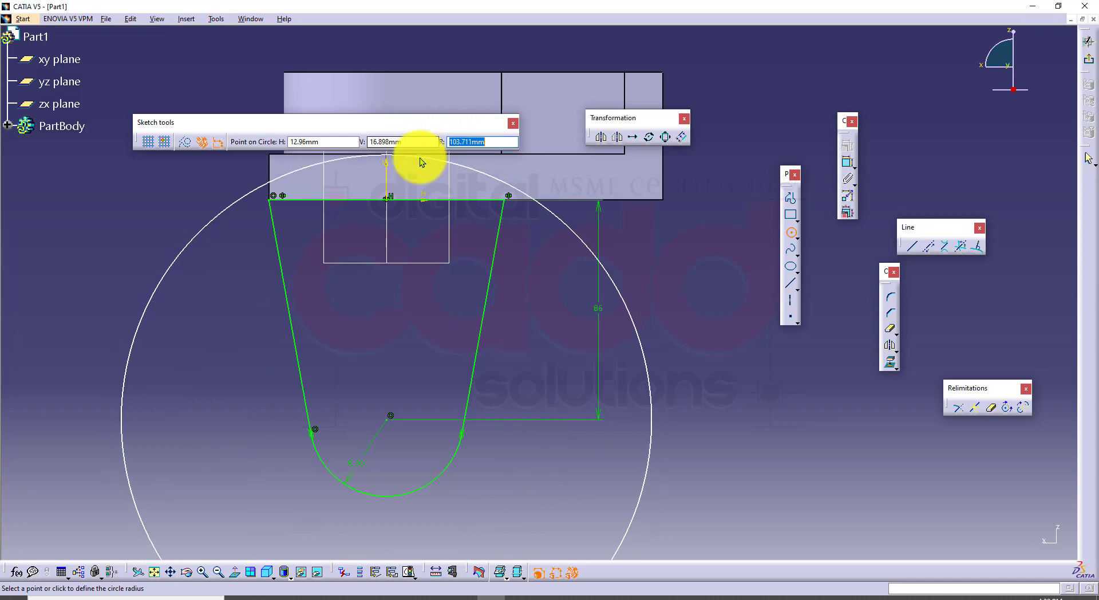
type("16")
key("Return")
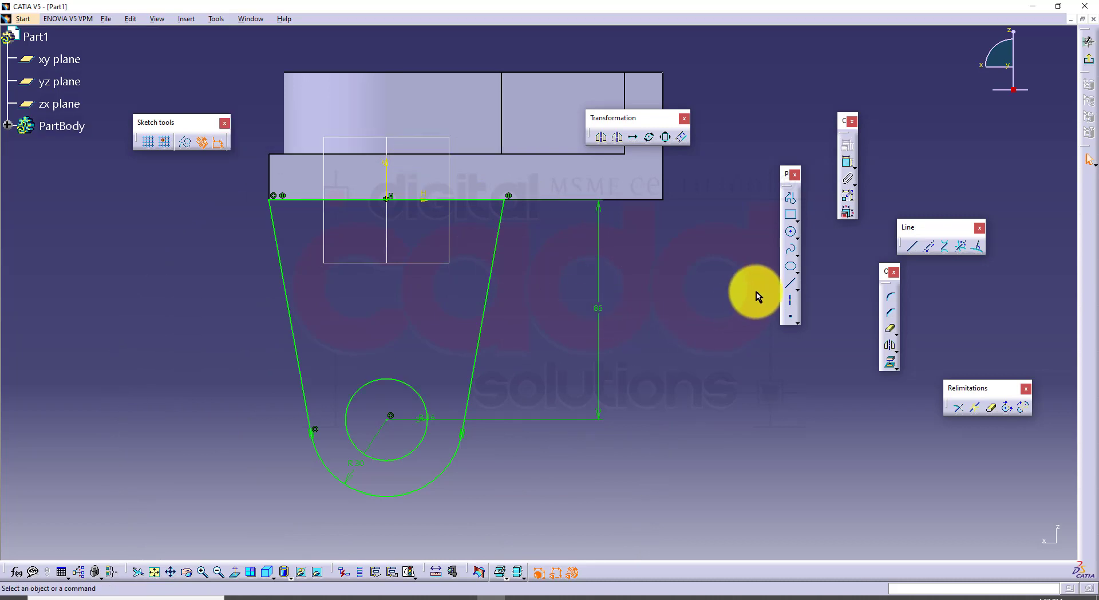
Recheck the lug height in the PDF and set the distance from the top line to the hole centre to 68 mm
left_click(296, 596)
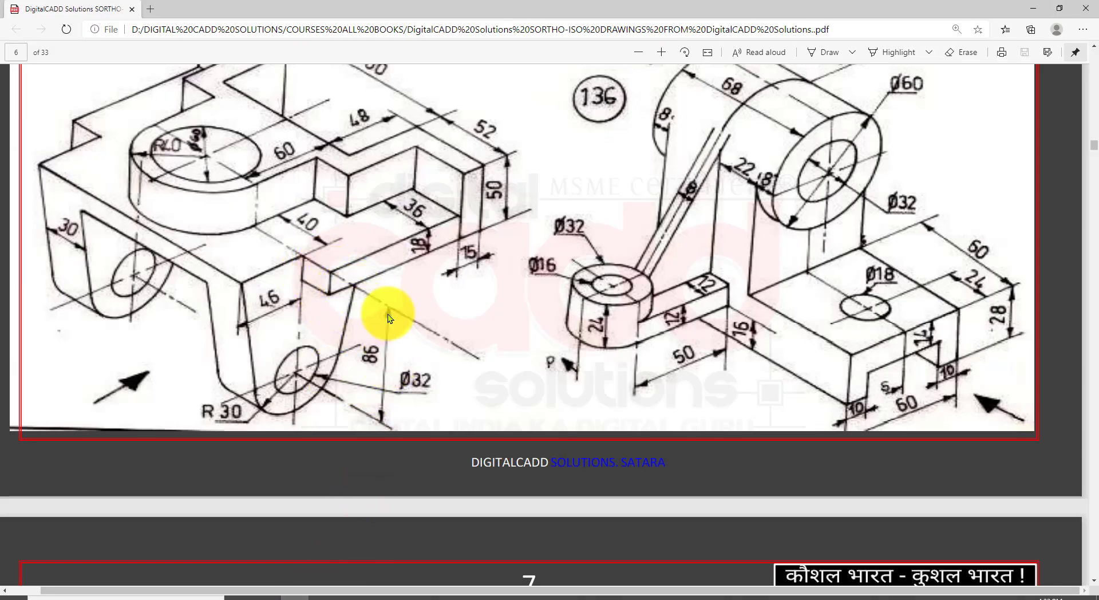
left_click(507, 594)
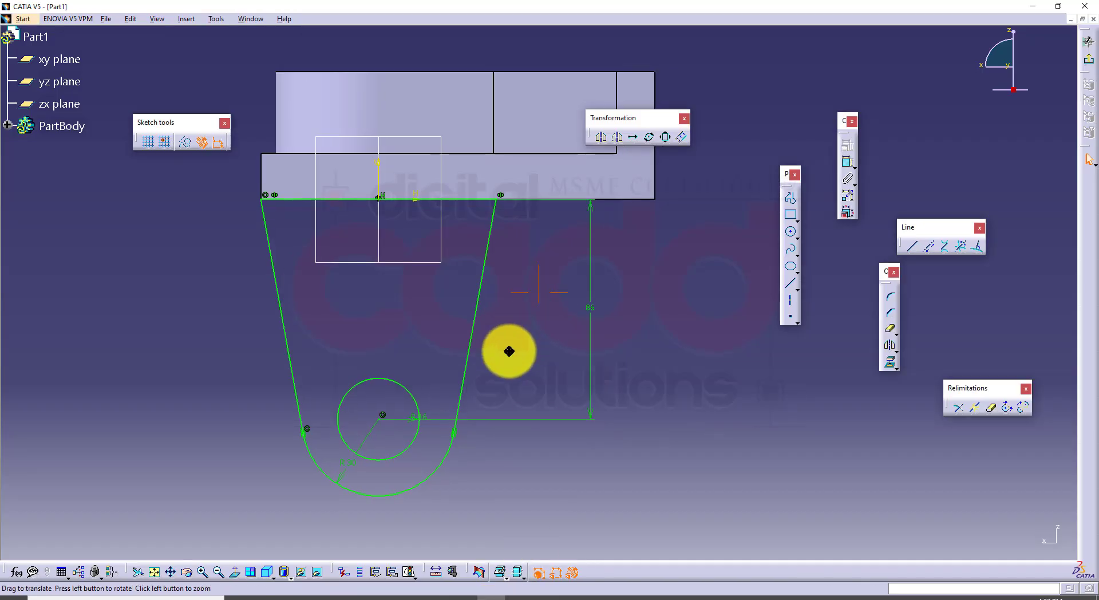
middle_click_drag(509, 351, 544, 417)
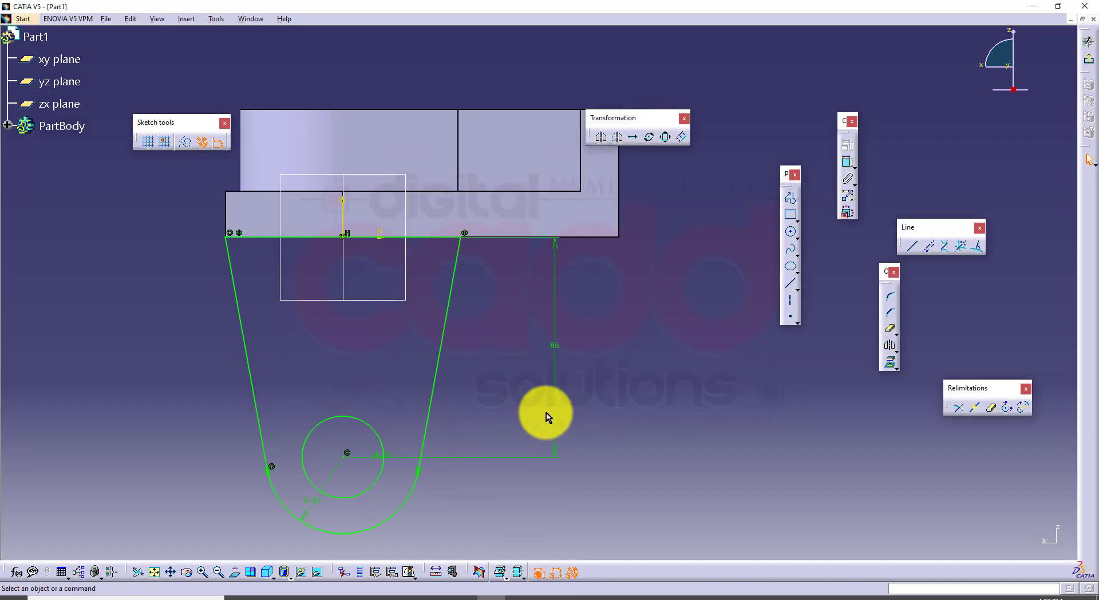
double_click(557, 348)
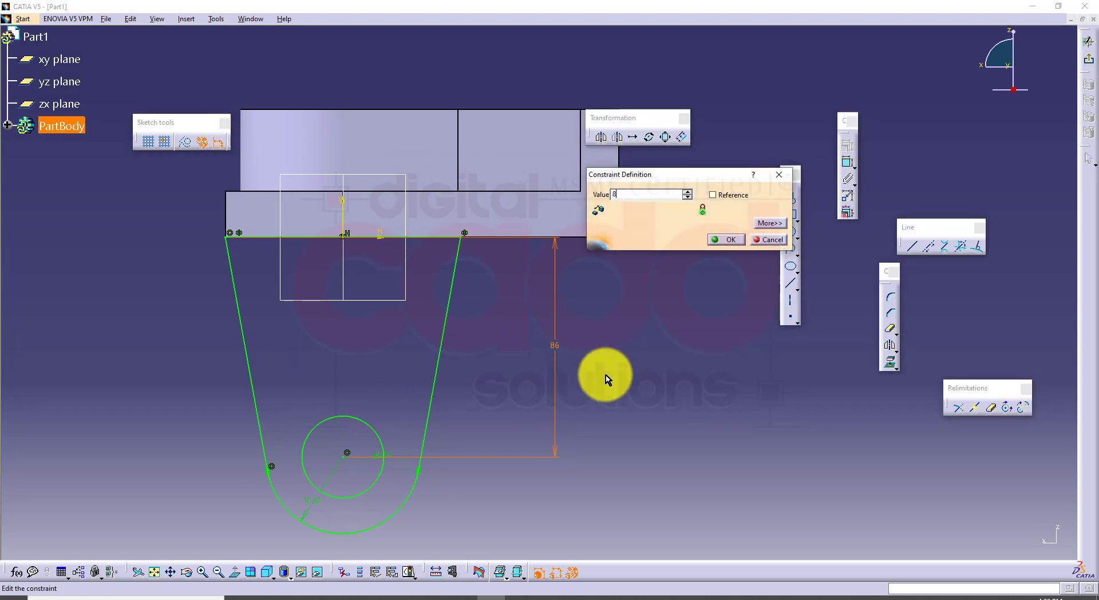
key("Return")
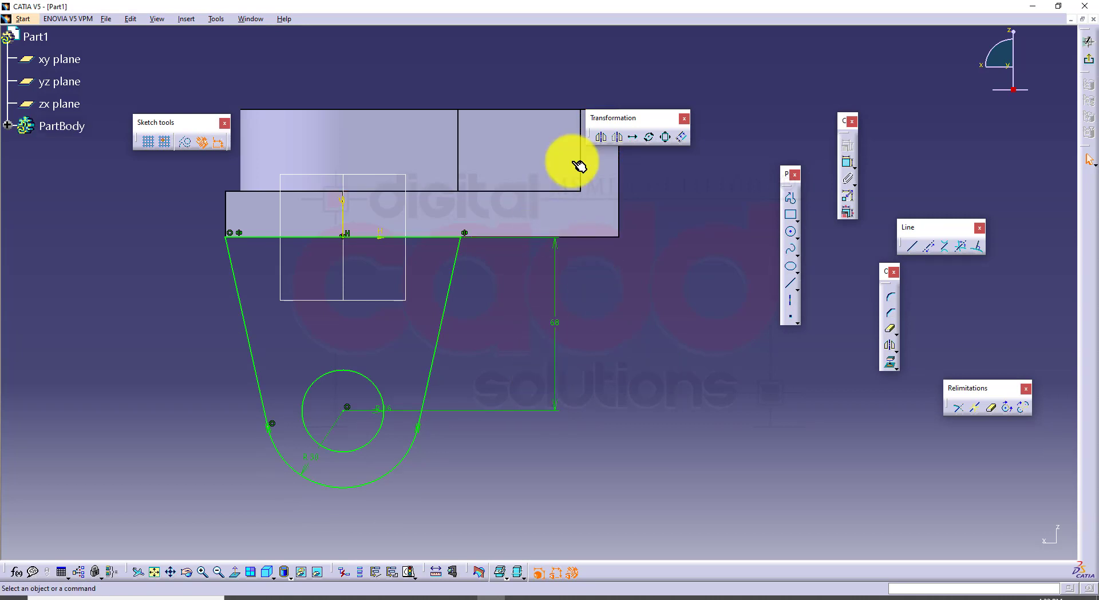
Exit the lug sketch and try to pad it
middle_click_drag(601, 317, 594, 329)
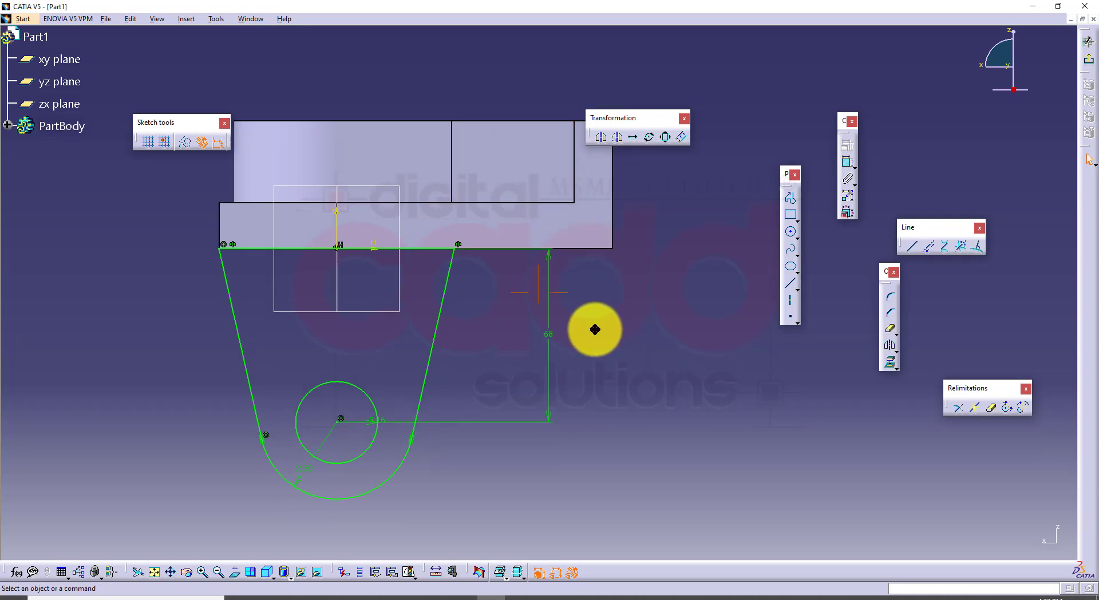
left_click(1088, 58)
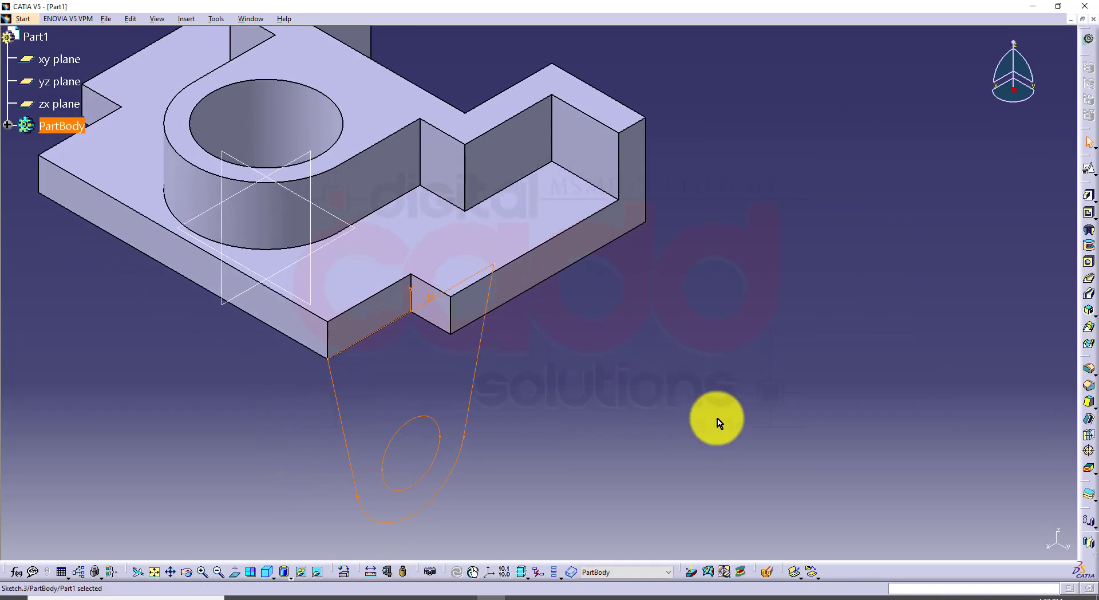
left_click(1089, 195)
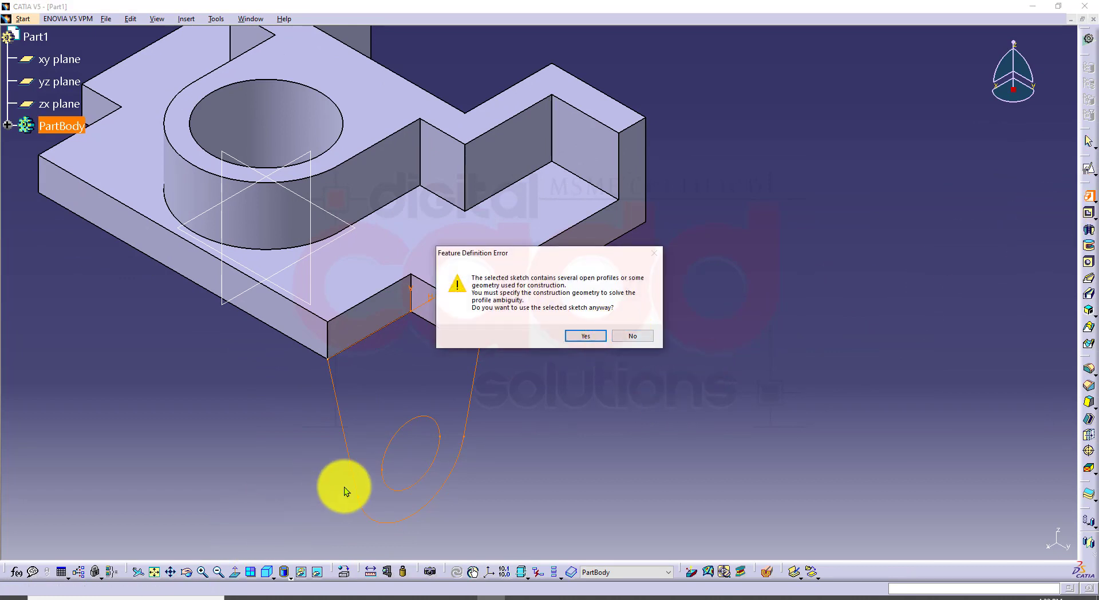
mouse_move(371, 462)
left_mouse_down()
mouse_move(334, 506)
mouse_move(363, 514)
left_mouse_up()
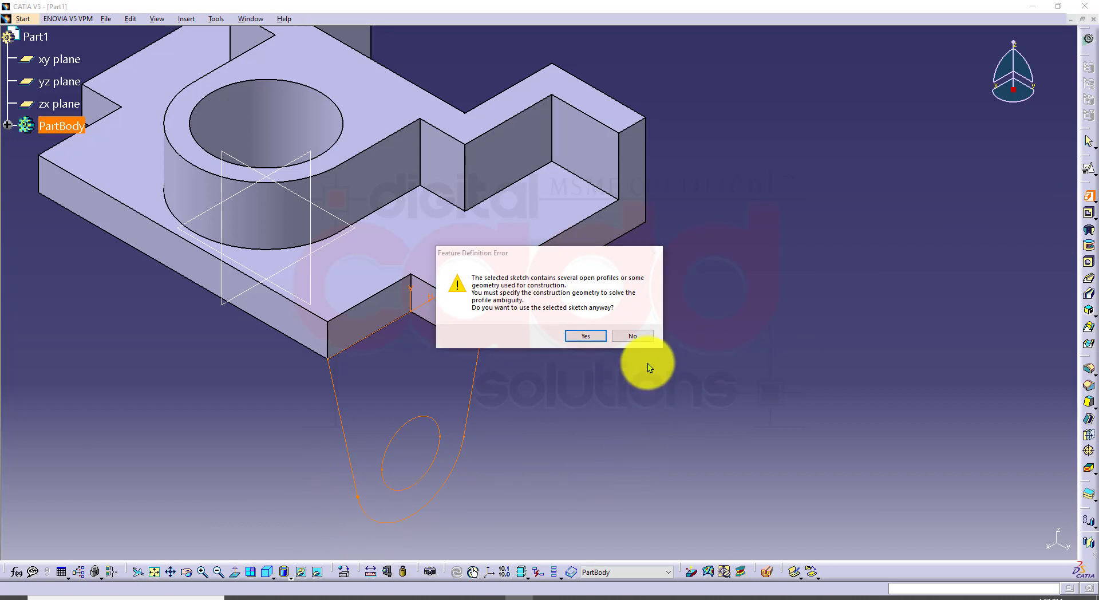
left_click(648, 344)
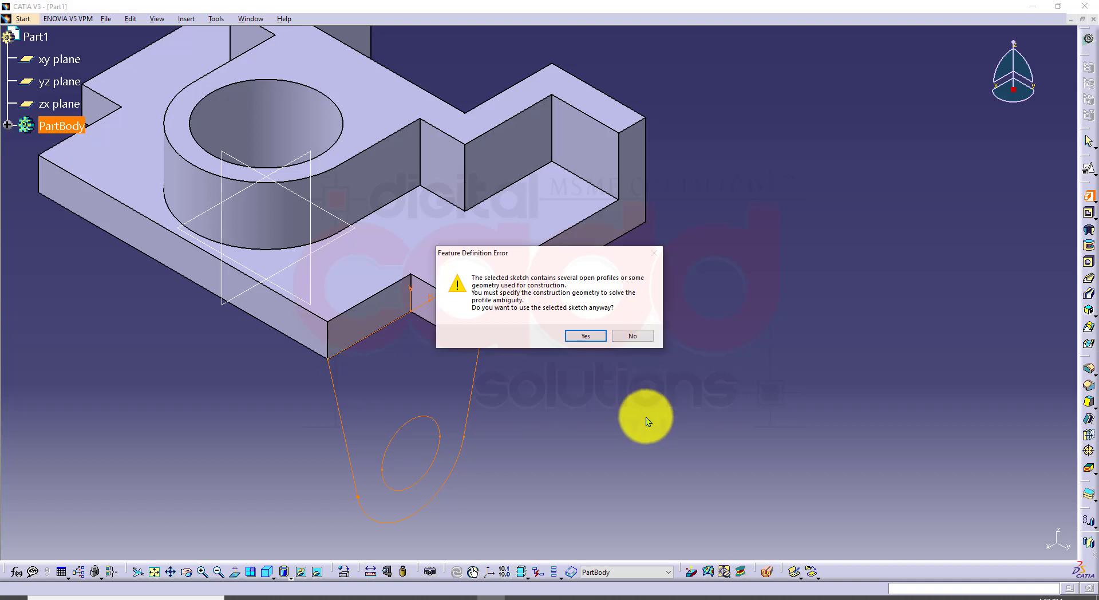
left_click(639, 339)
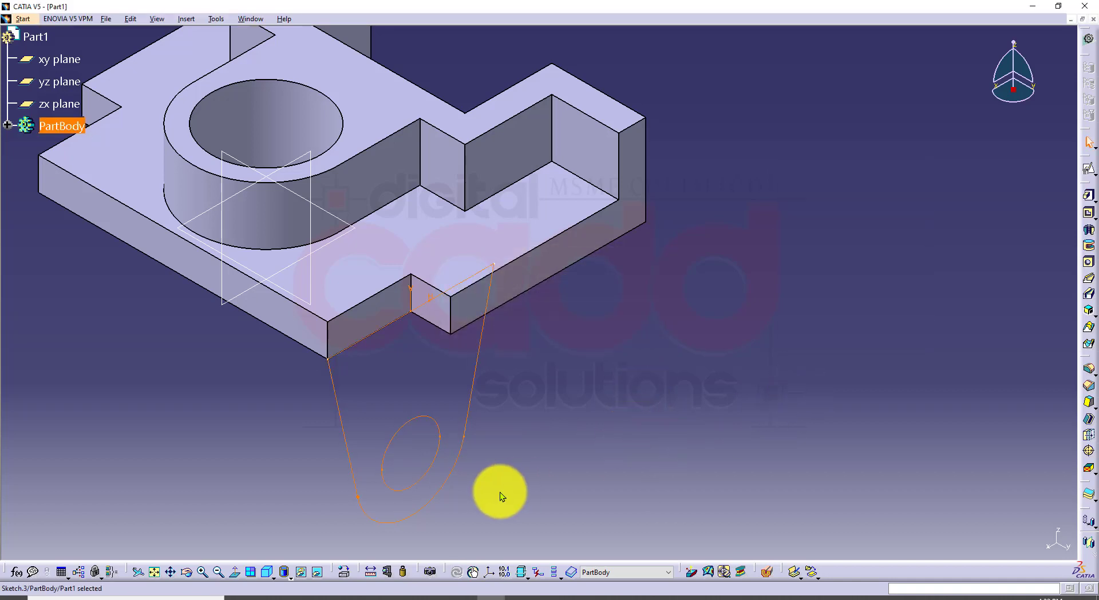
Reopen the lug sketch and trim the left slanted line and the bottom arc to each other at their shared corner
double_click(438, 424)
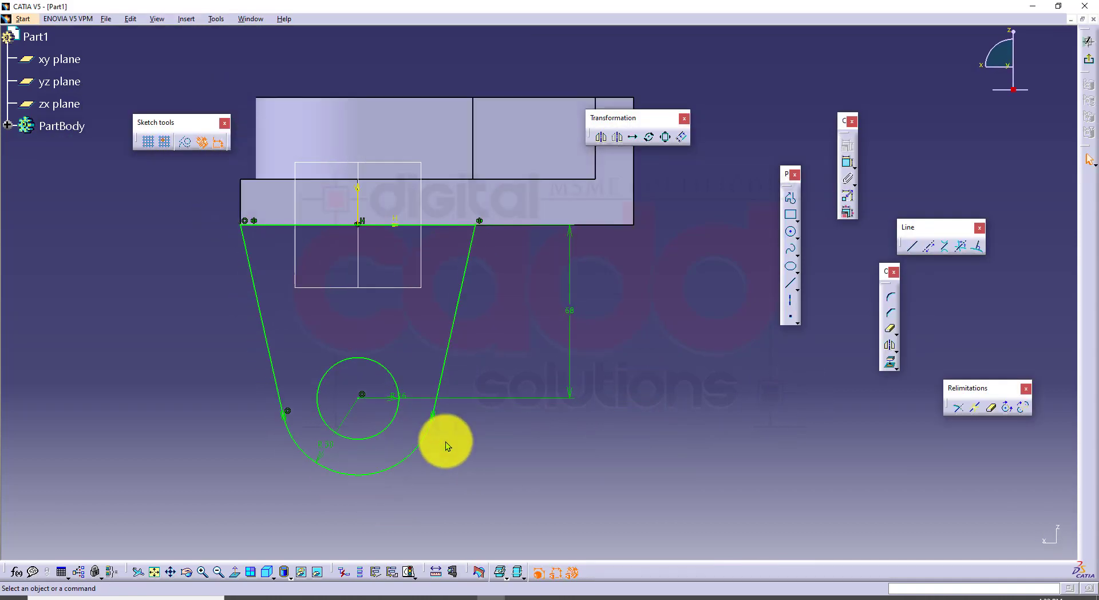
middle_click_drag(534, 461, 540, 462)
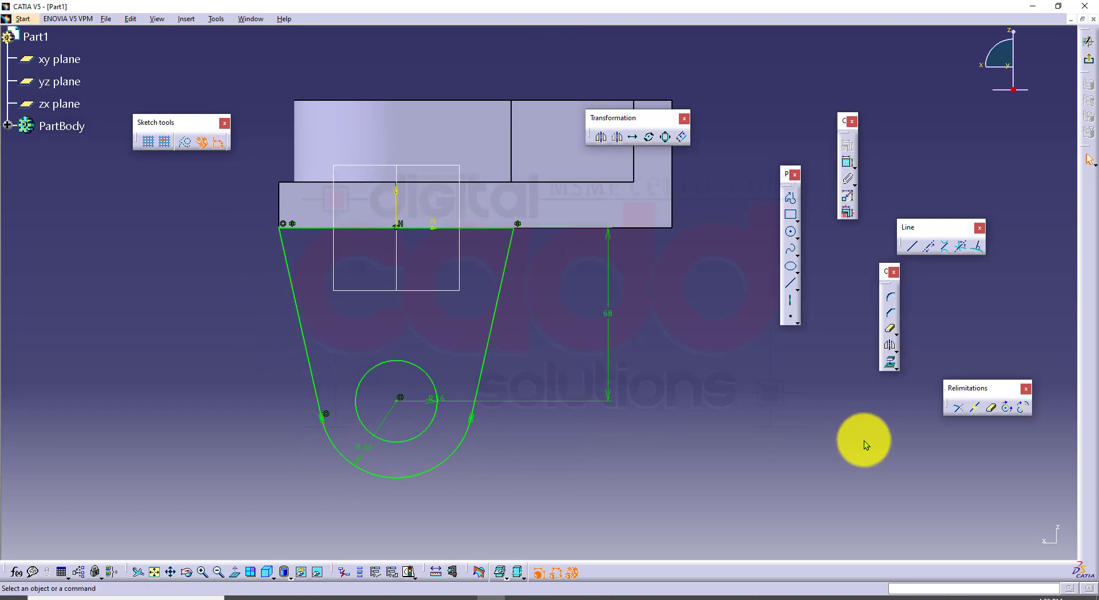
left_click(960, 408)
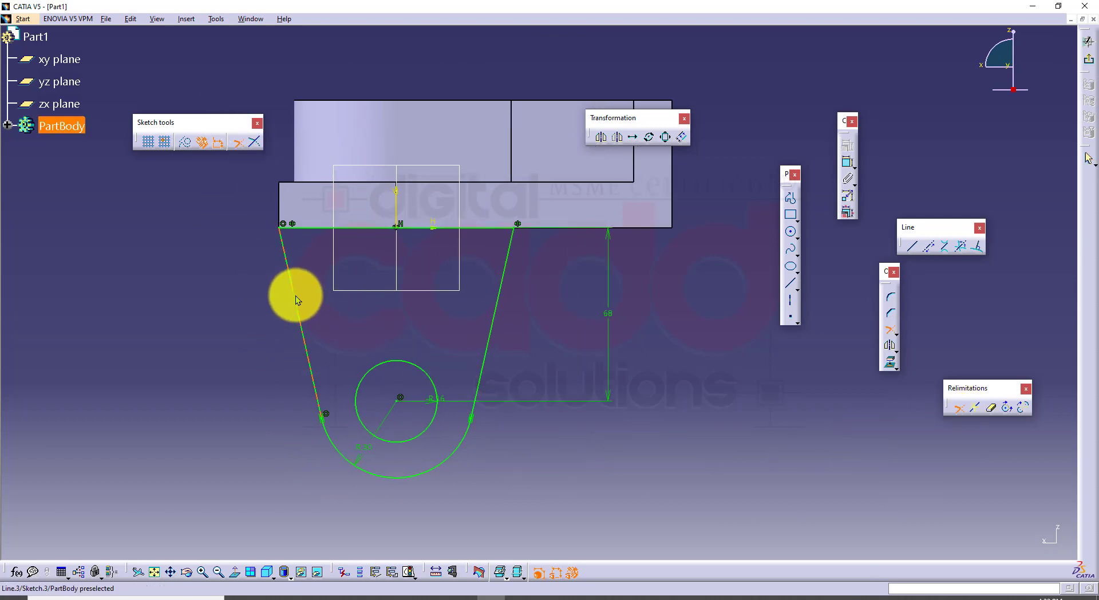
left_click(334, 395)
left_click(334, 444)
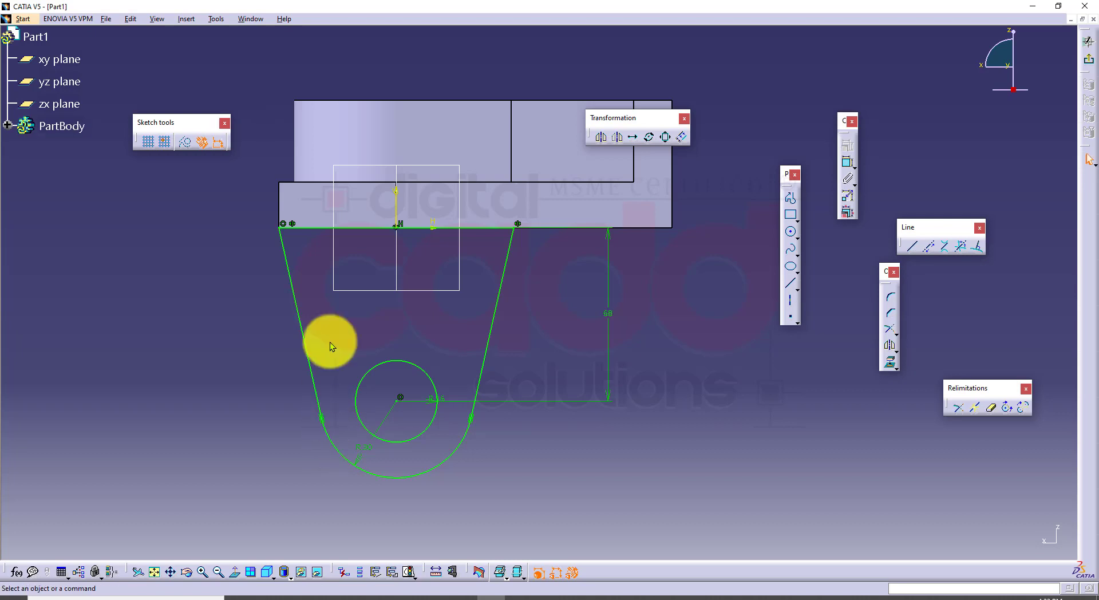
Exit the sketch, check the lug thickness in the PDF and pad the lug 30 mm in the reversed direction, under the plate
left_click(1088, 62)
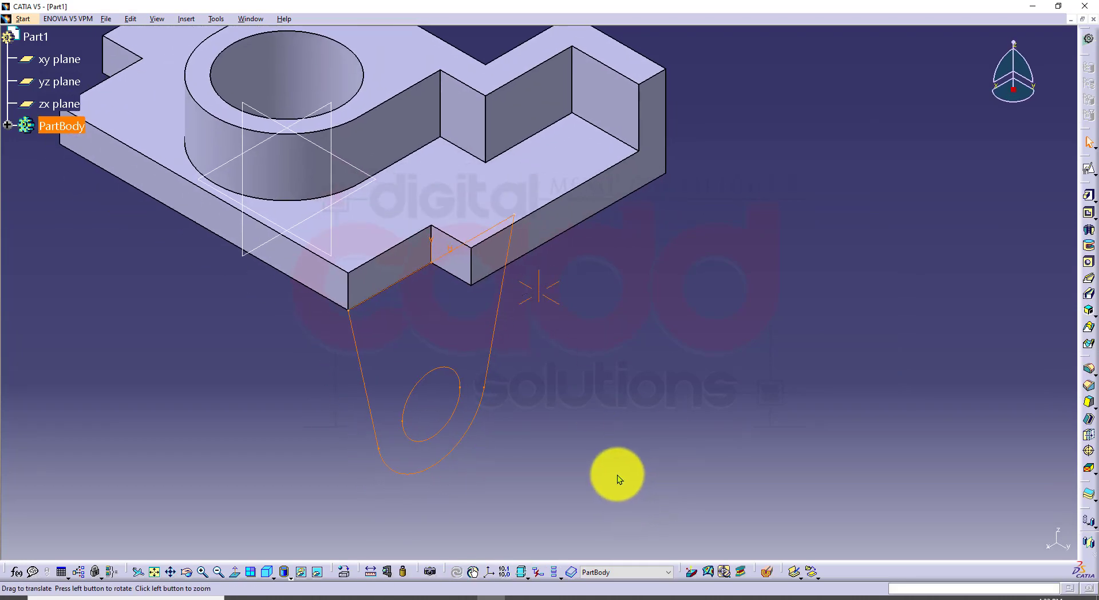
left_click(1089, 200)
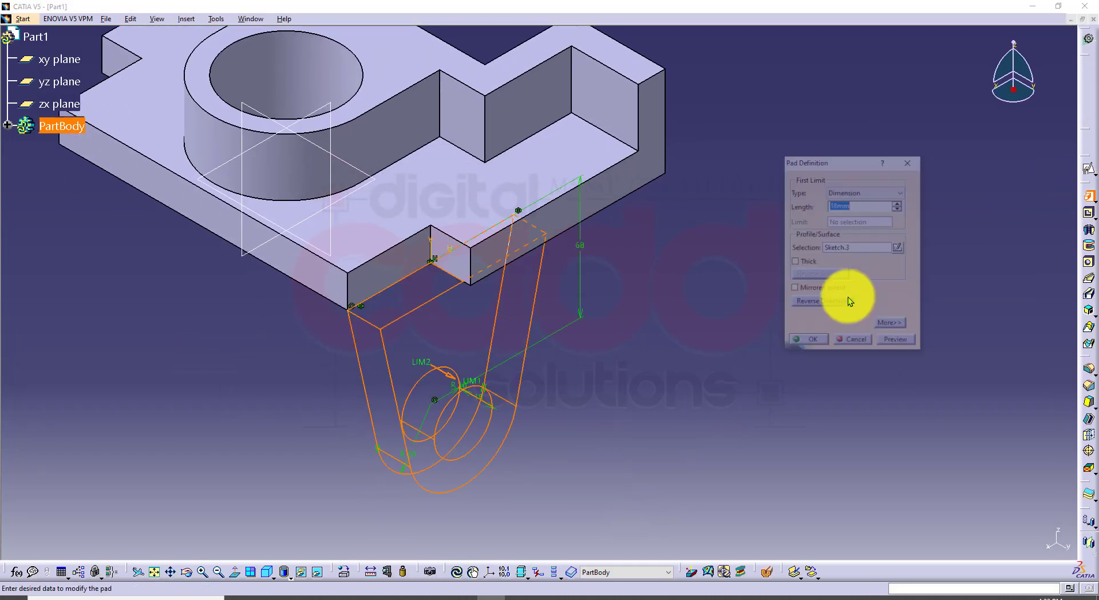
left_click(819, 303)
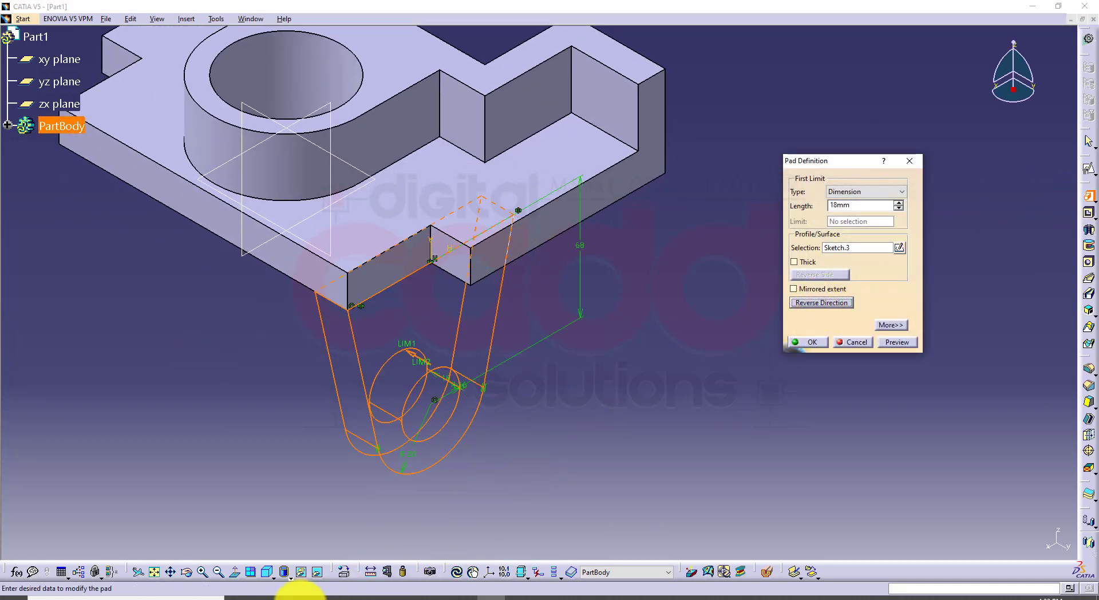
left_click(298, 595)
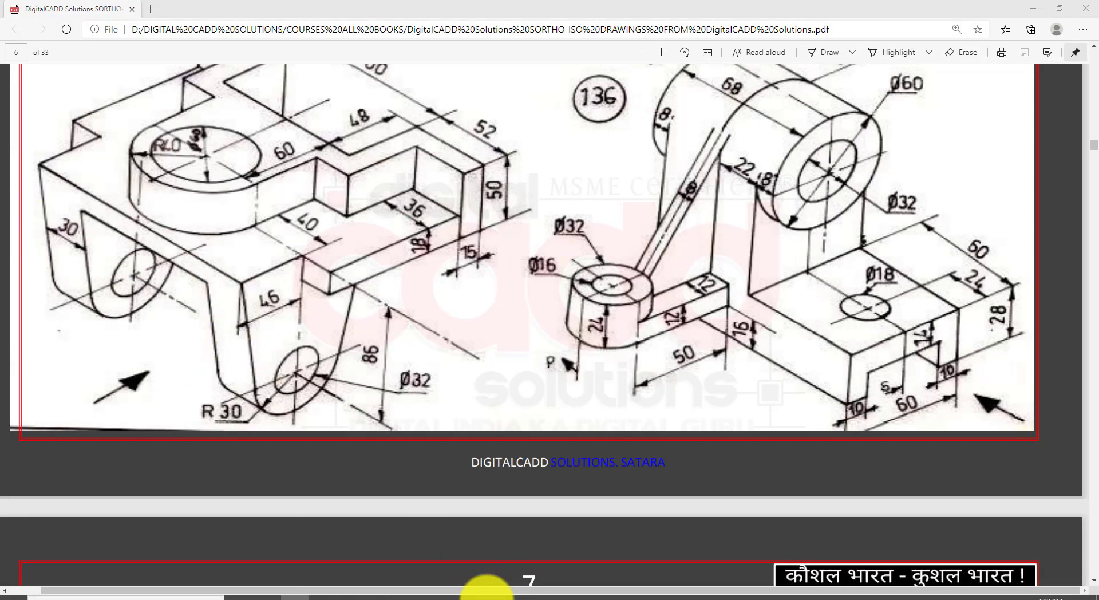
left_click(479, 590)
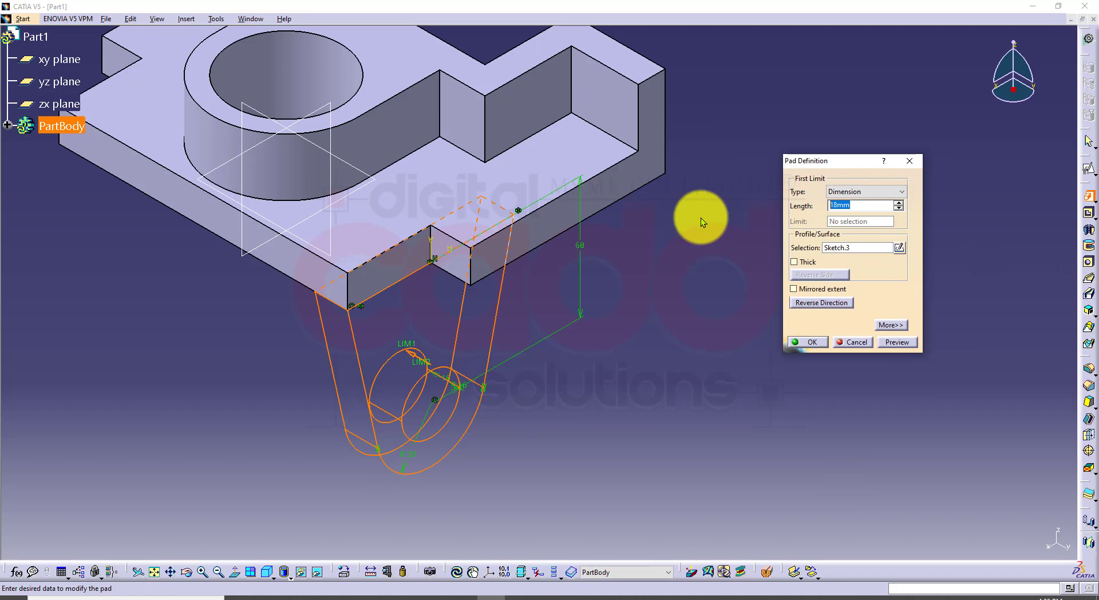
type("30")
key("Return")
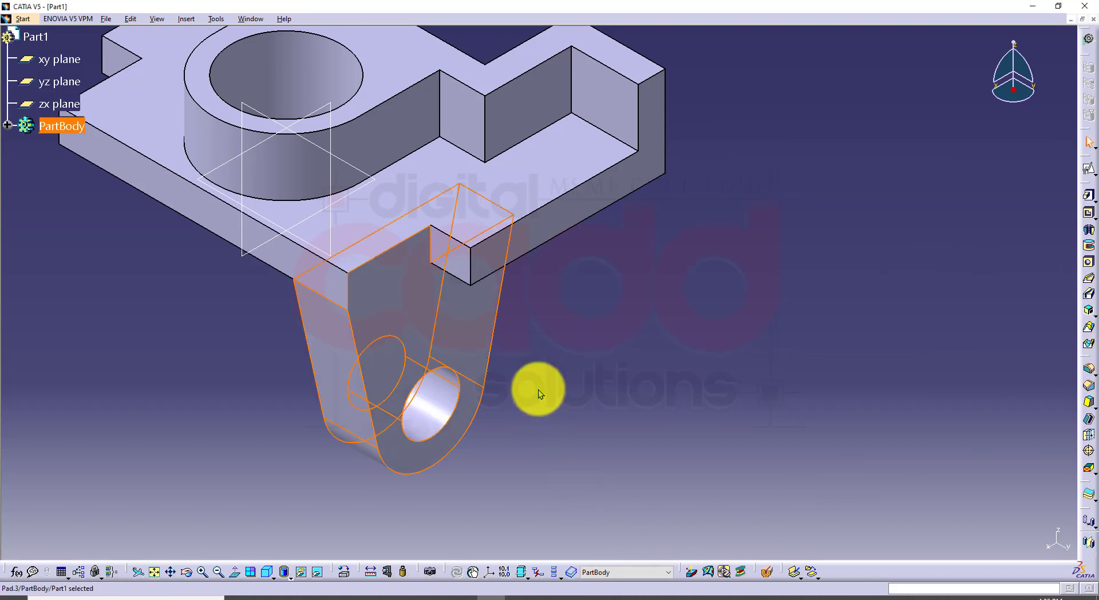
Mirror the lug pad about the zx plane to the opposite side of the base plate
middle_click_drag(538, 389, 554, 414)
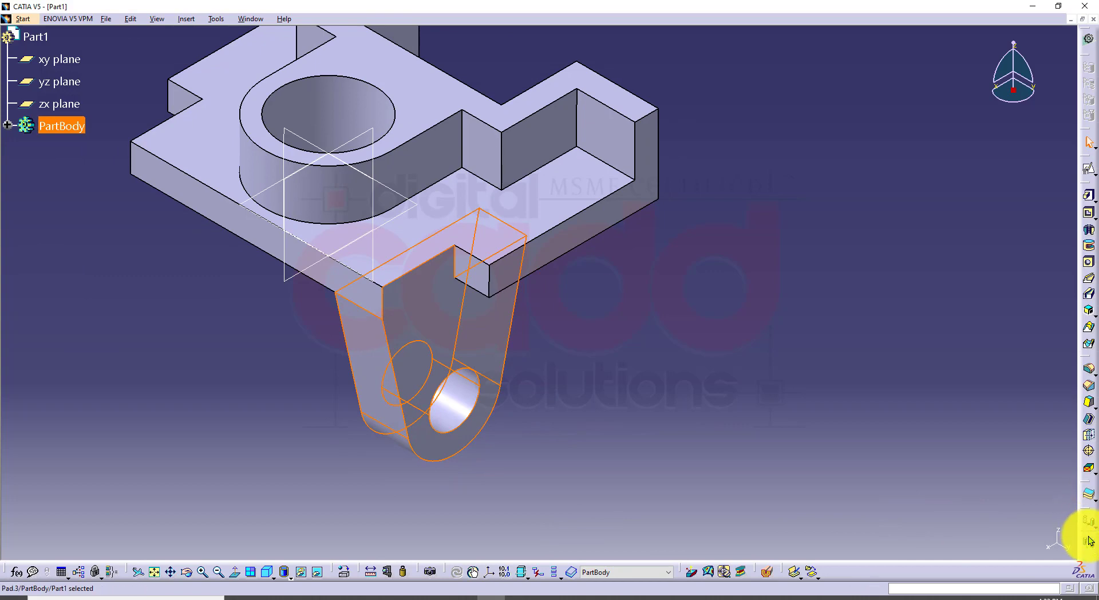
left_click_drag(1084, 509, 1019, 300)
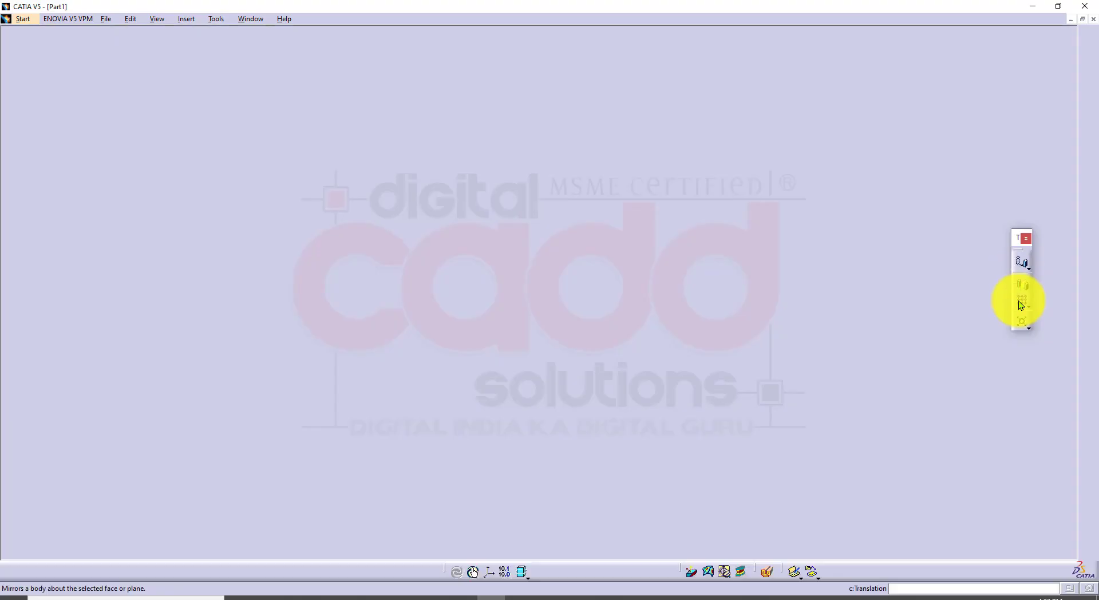
left_click(1022, 284)
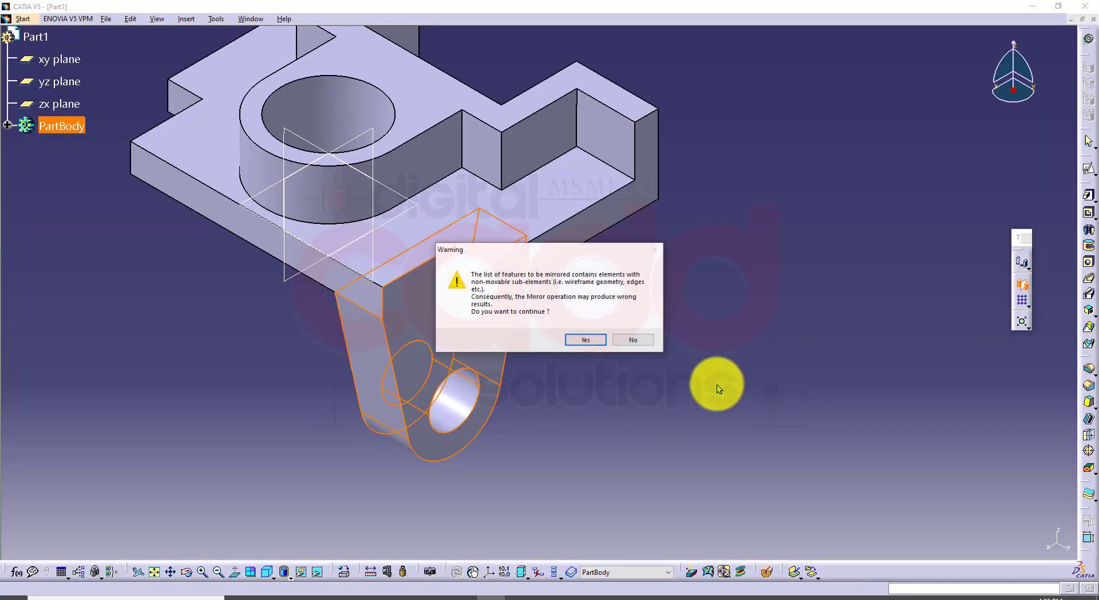
left_click(584, 340)
middle_click_drag(595, 369, 600, 443)
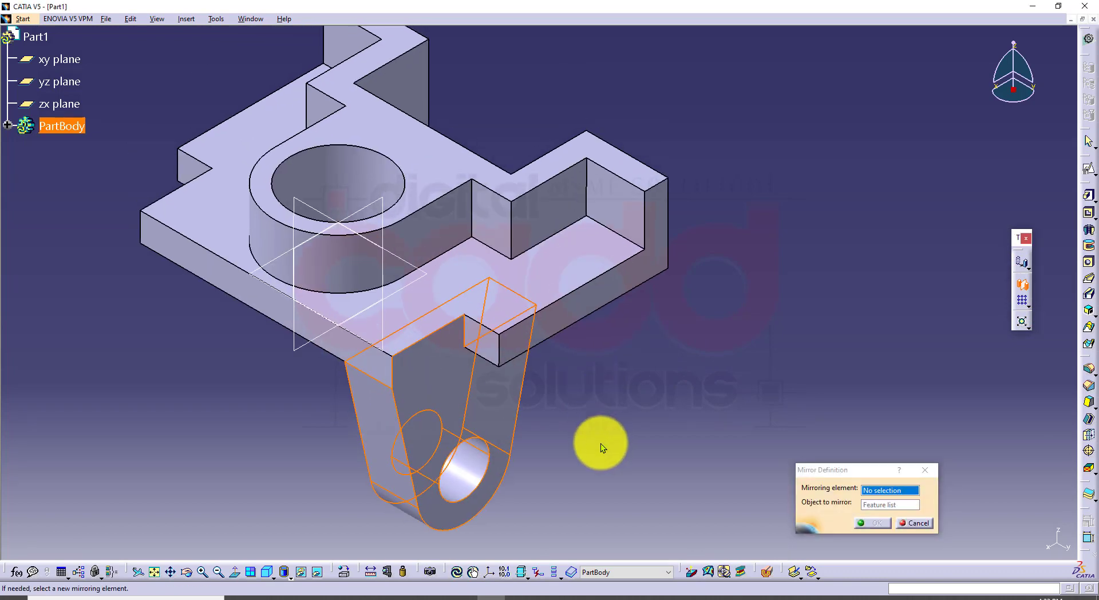
left_click(381, 198)
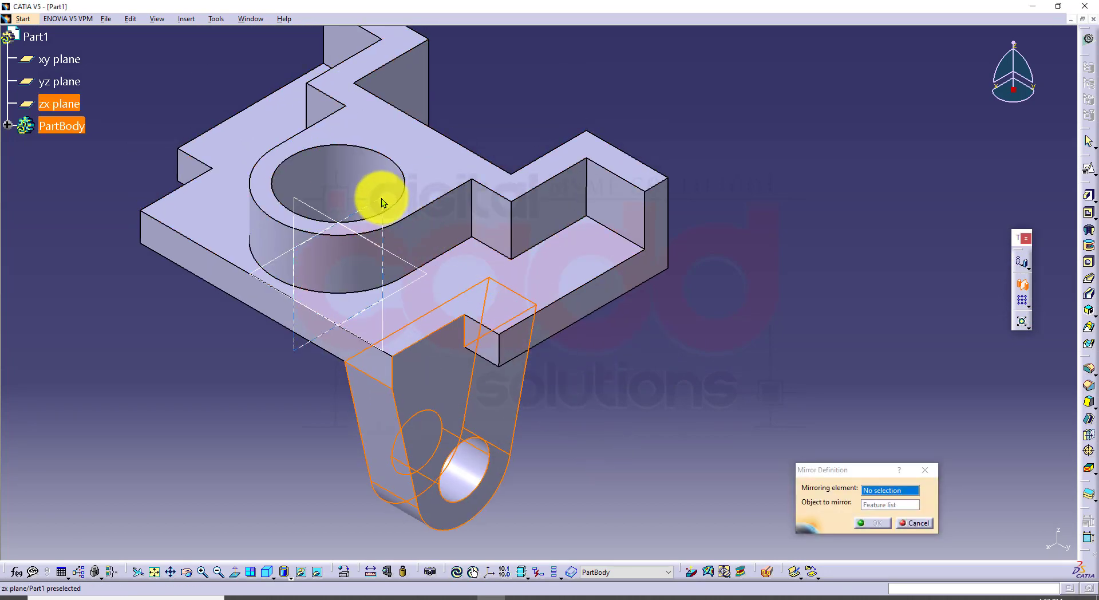
left_click(870, 523)
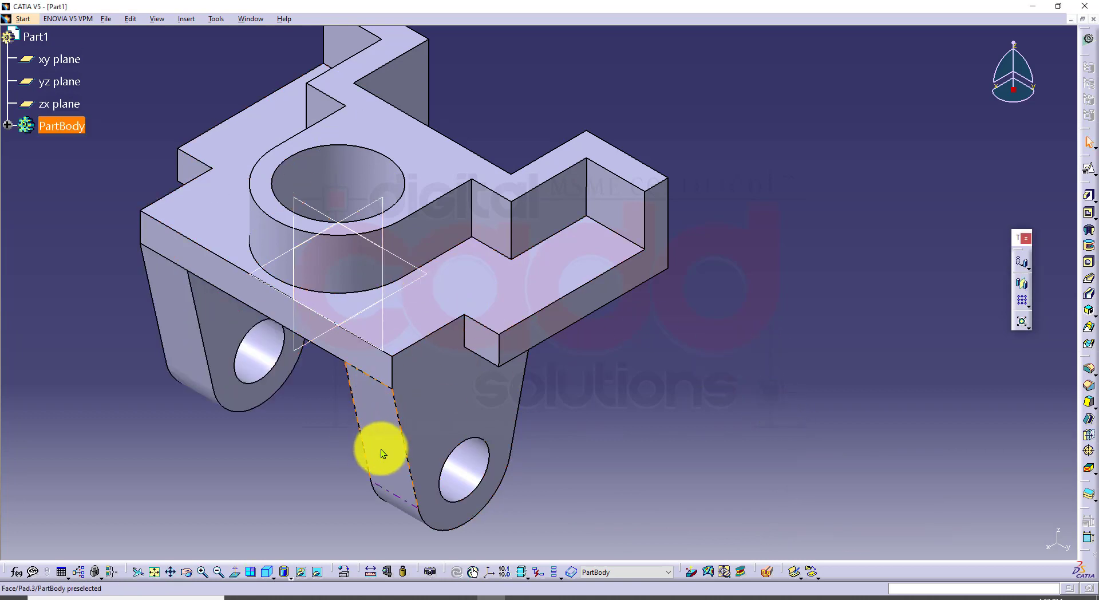
Check the lugs in the PDF drawing and start a positioned sketch on the zx plane
middle_click_drag(380, 449, 407, 440)
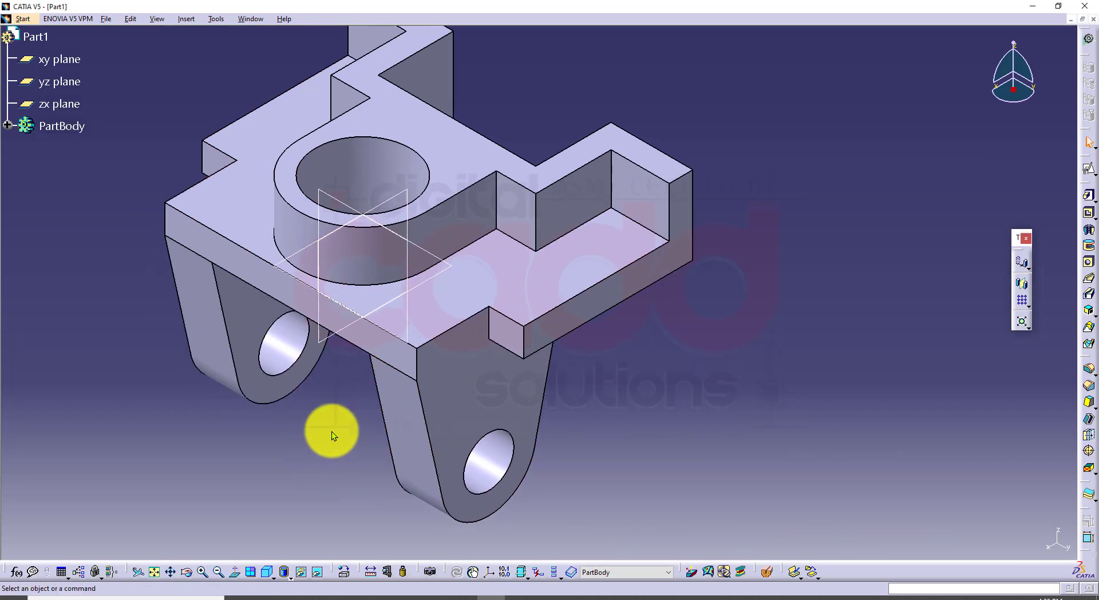
left_click(301, 598)
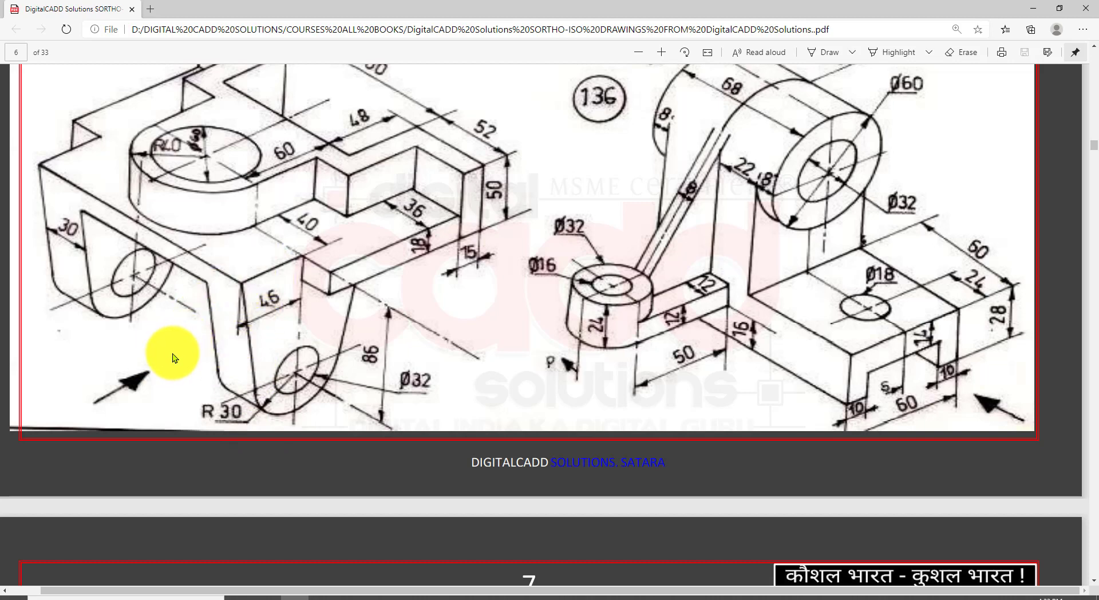
left_click(489, 599)
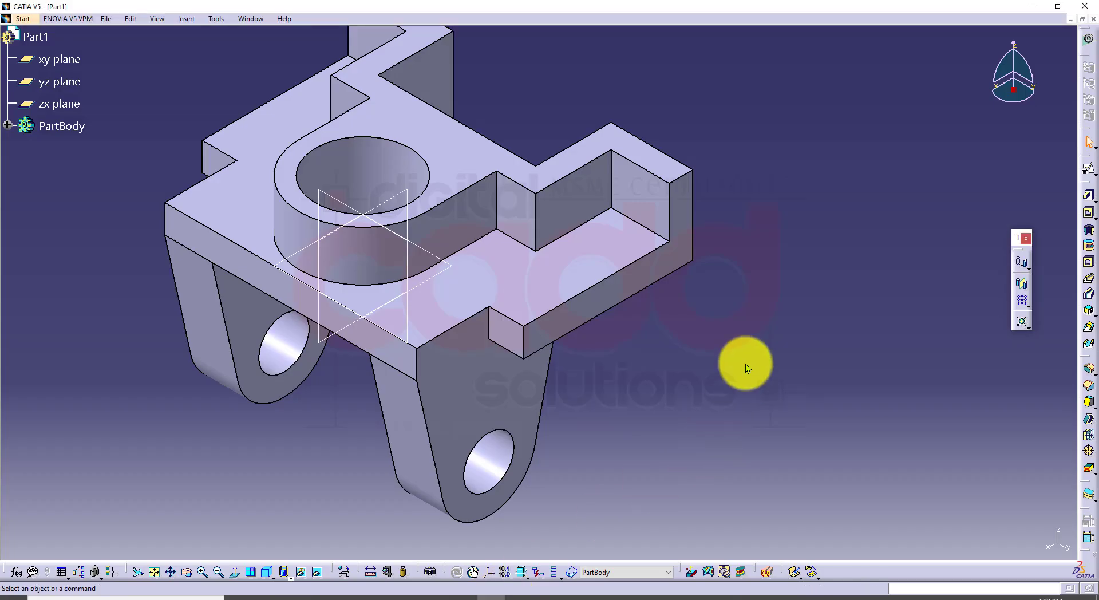
middle_click_drag(746, 363, 733, 391)
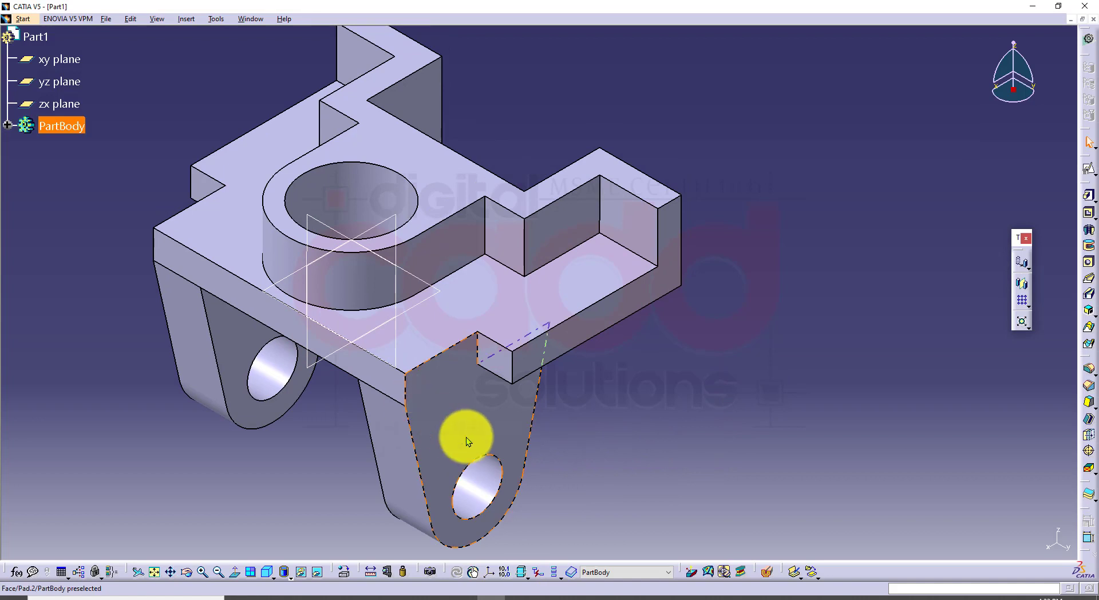
left_click(394, 218)
left_click(1087, 170)
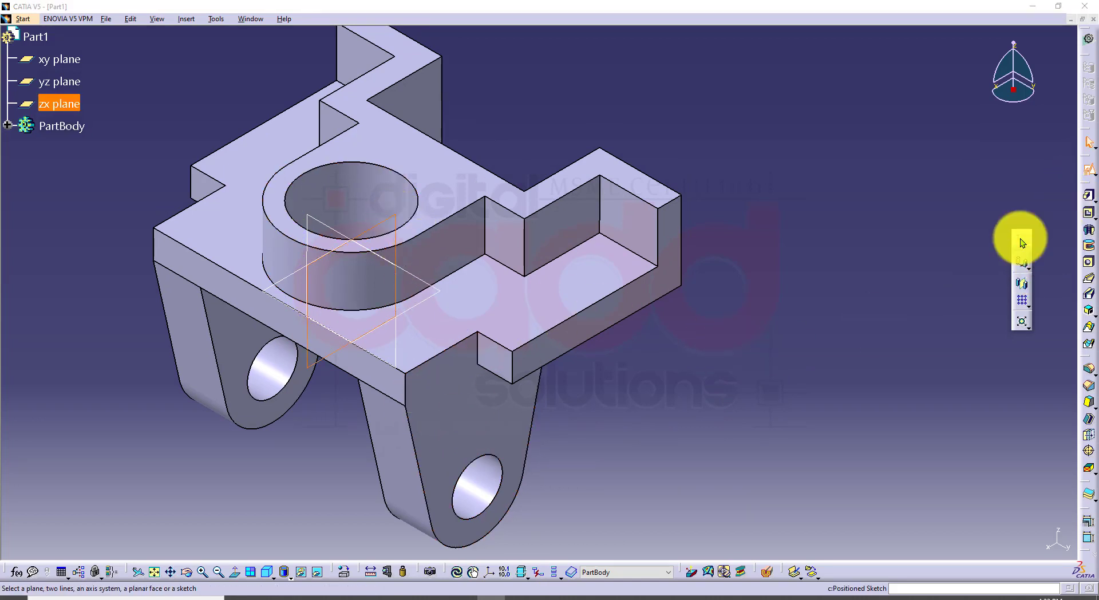
left_click(691, 478)
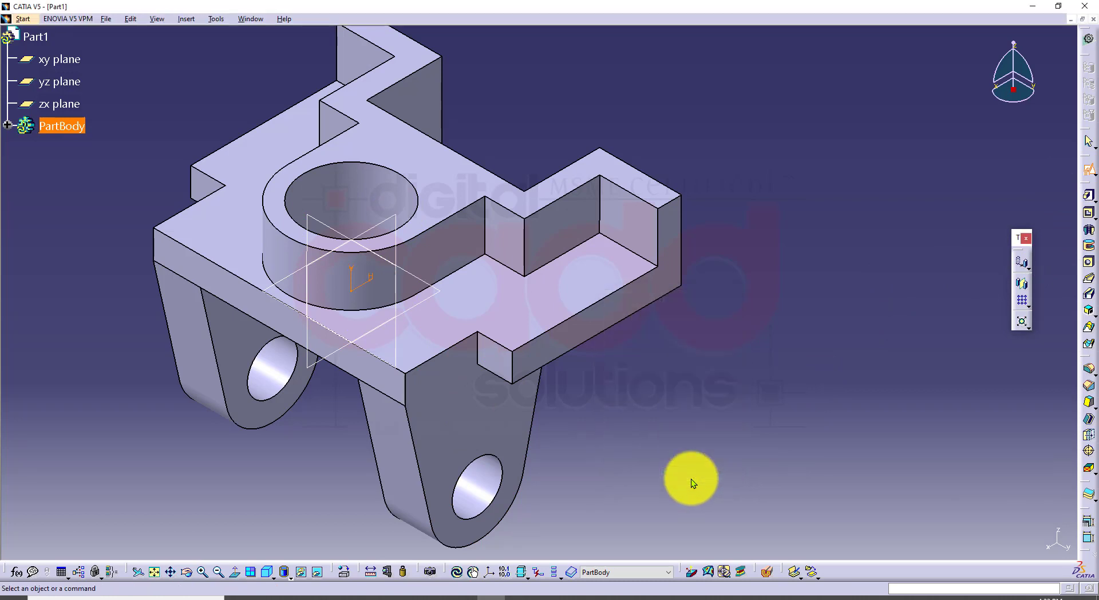
middle_click_drag(618, 379, 617, 353)
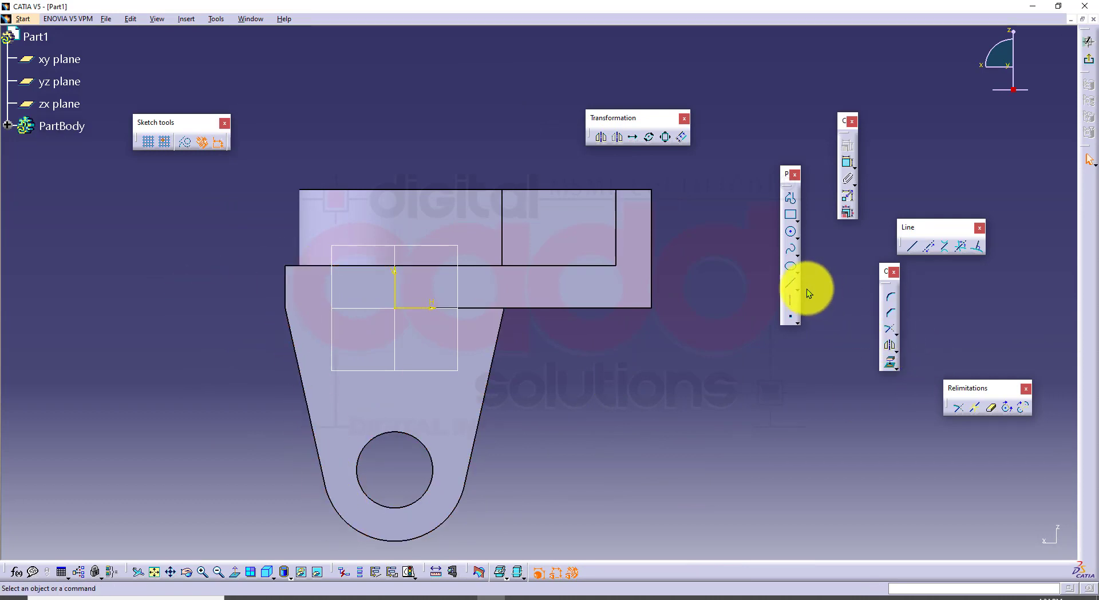
Sketch a slanted line just inside the lug's left edge, running from the base plate down towards the hole
left_click(790, 283)
left_click(289, 274)
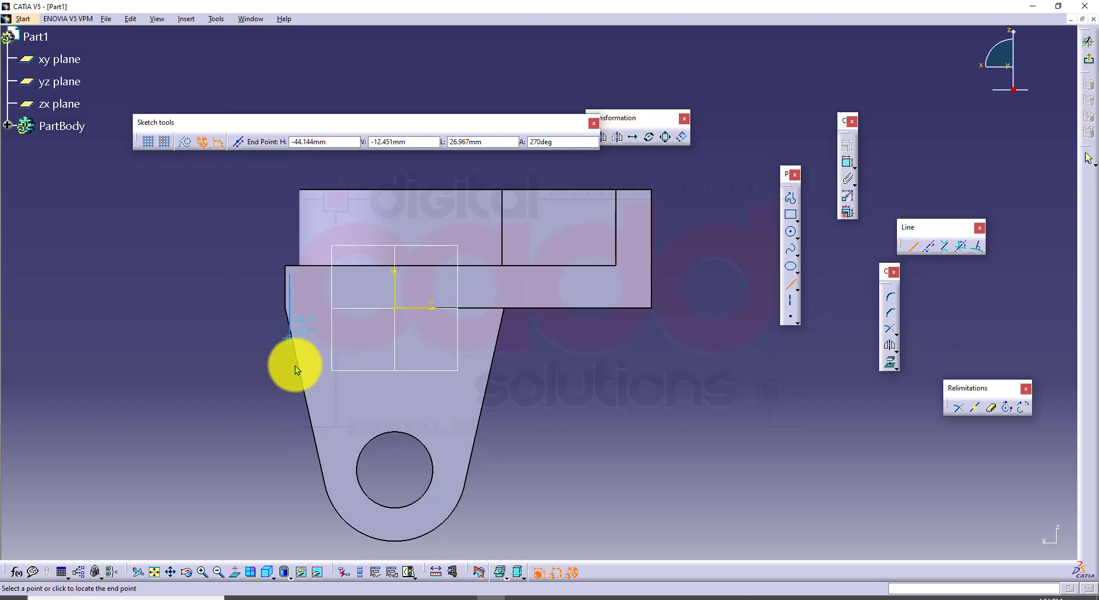
left_click(326, 426)
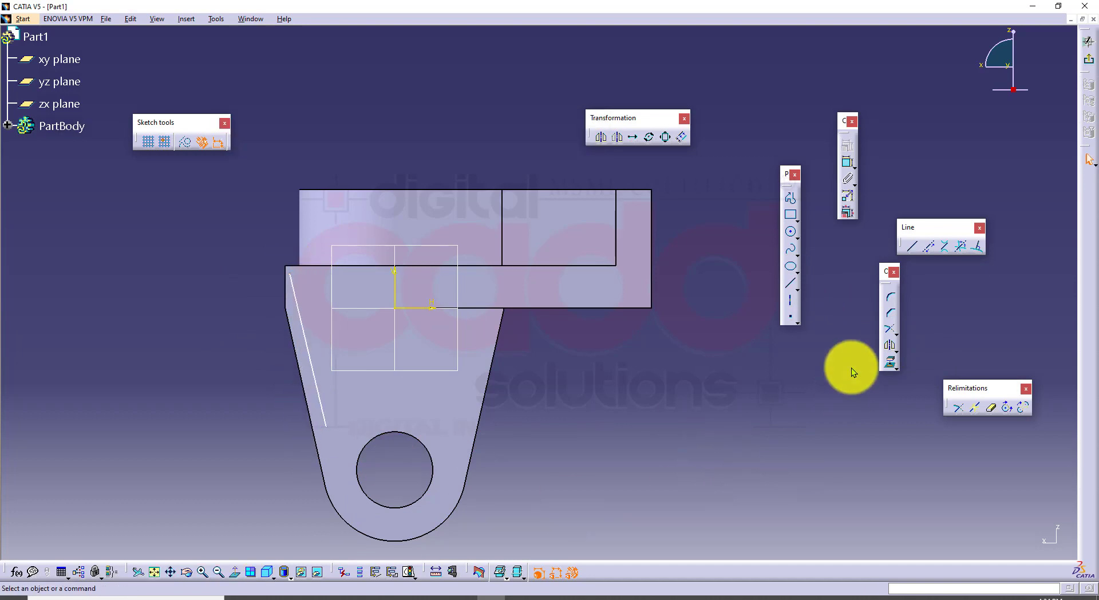
Constrain the slanted line's lower endpoint coincident with the lug's bottom arc and make the line tangent to that arc
left_click(848, 162)
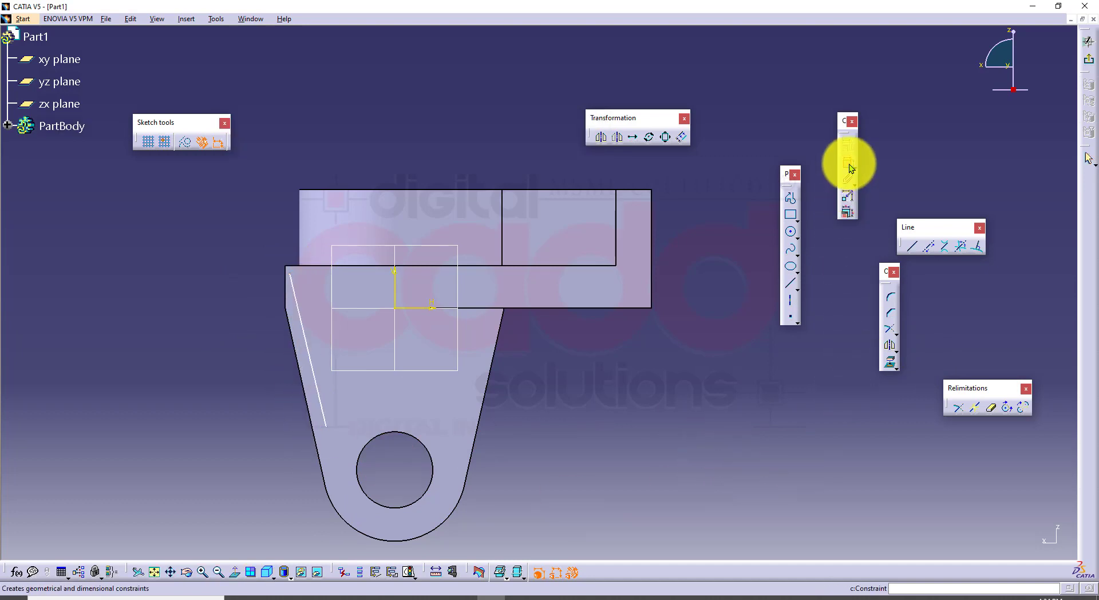
left_click(325, 429)
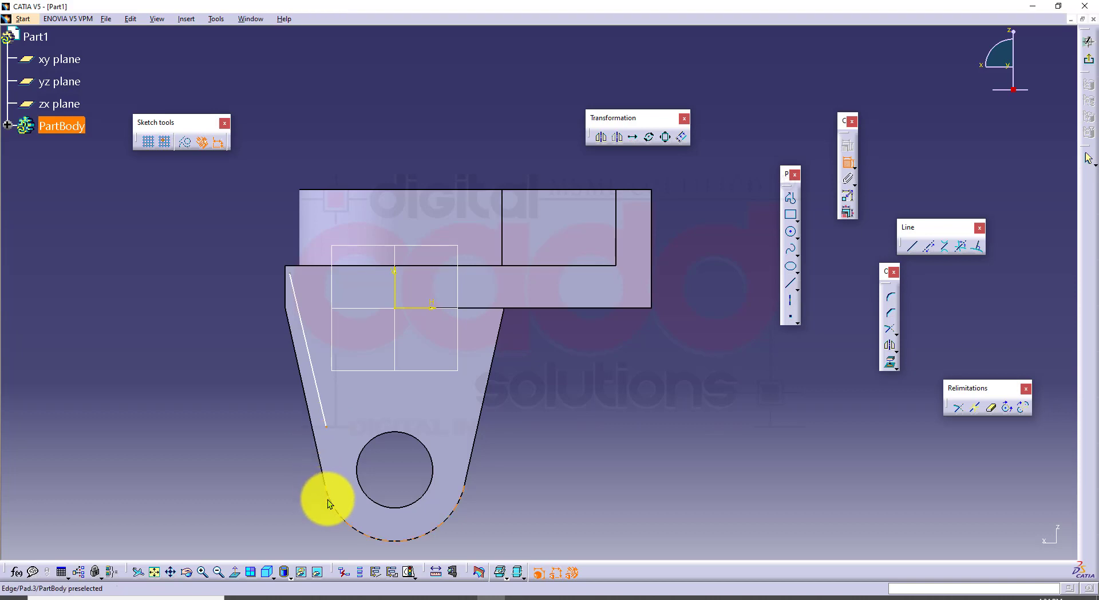
left_click(327, 499)
right_click(199, 422)
left_click(250, 520)
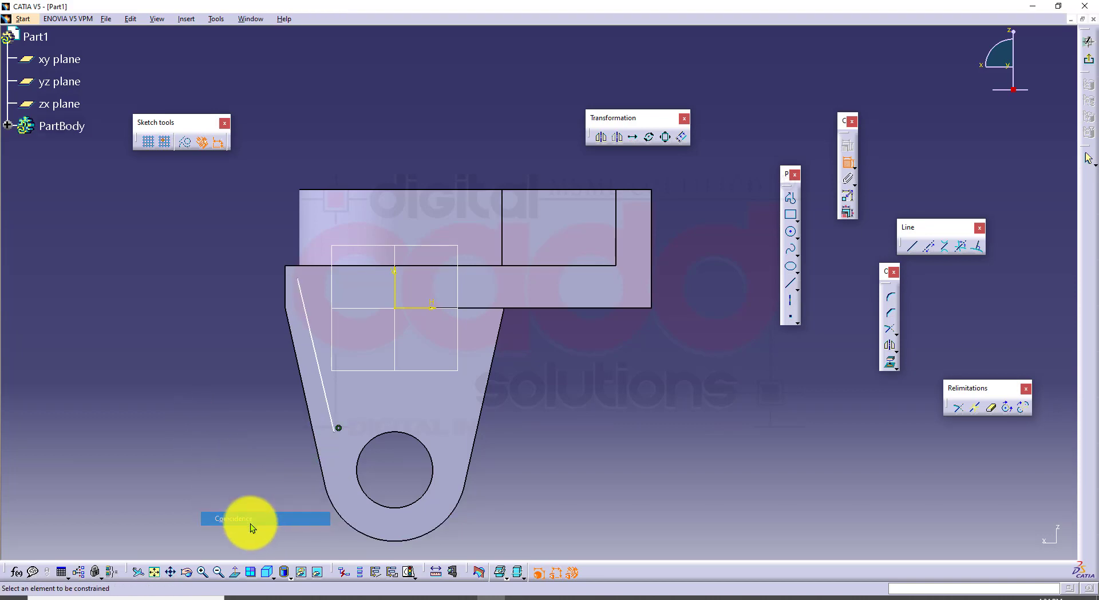
left_click(330, 410)
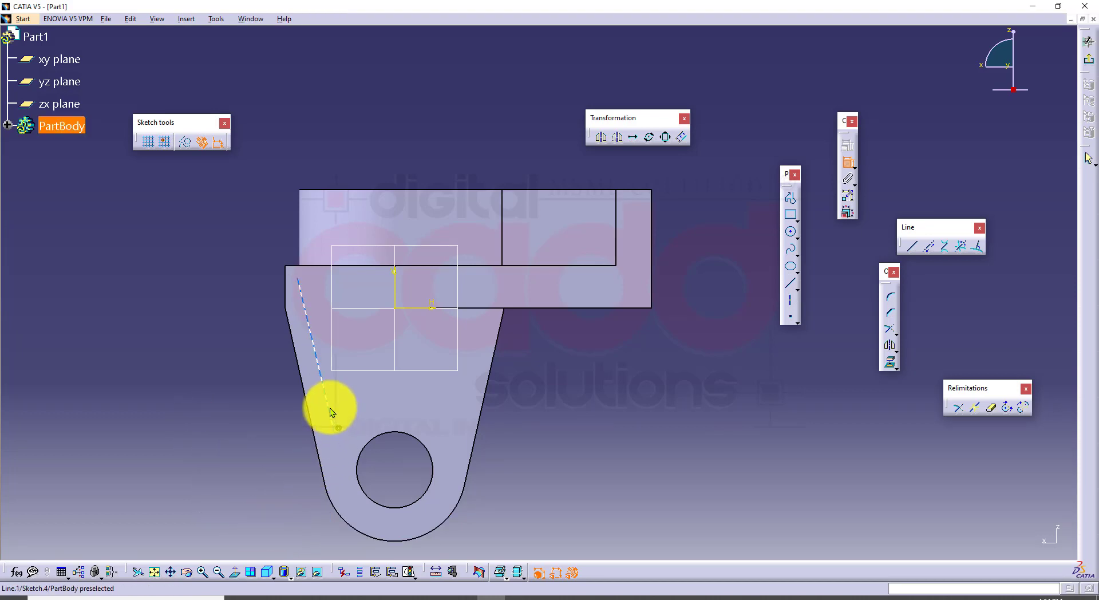
left_click(330, 504)
right_click(199, 441)
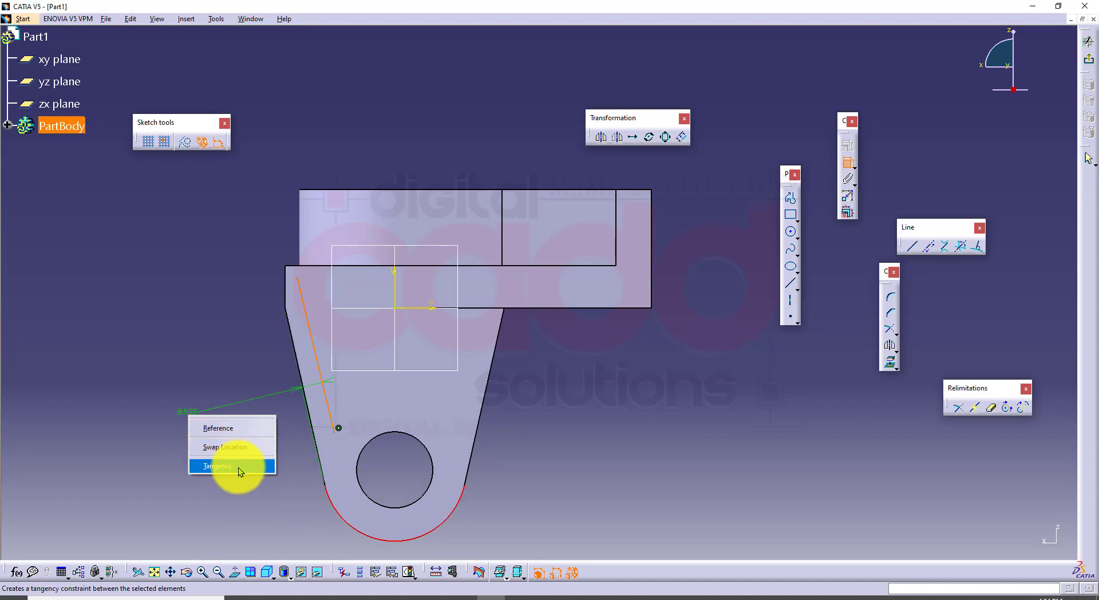
left_click(238, 467)
Constrain the slanted line's upper endpoint coincident with the upper outer corner of the base plate
mouse_move(239, 342)
middle_mouse_down()
mouse_move(293, 384)
mouse_move(279, 337)
middle_mouse_up()
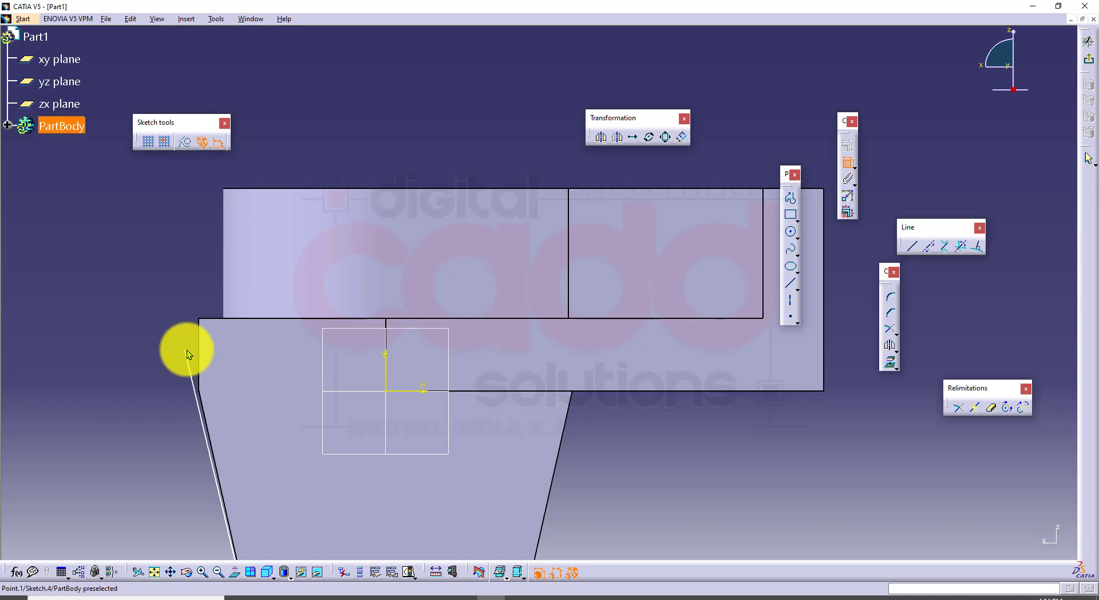
left_click(198, 320)
right_click(160, 228)
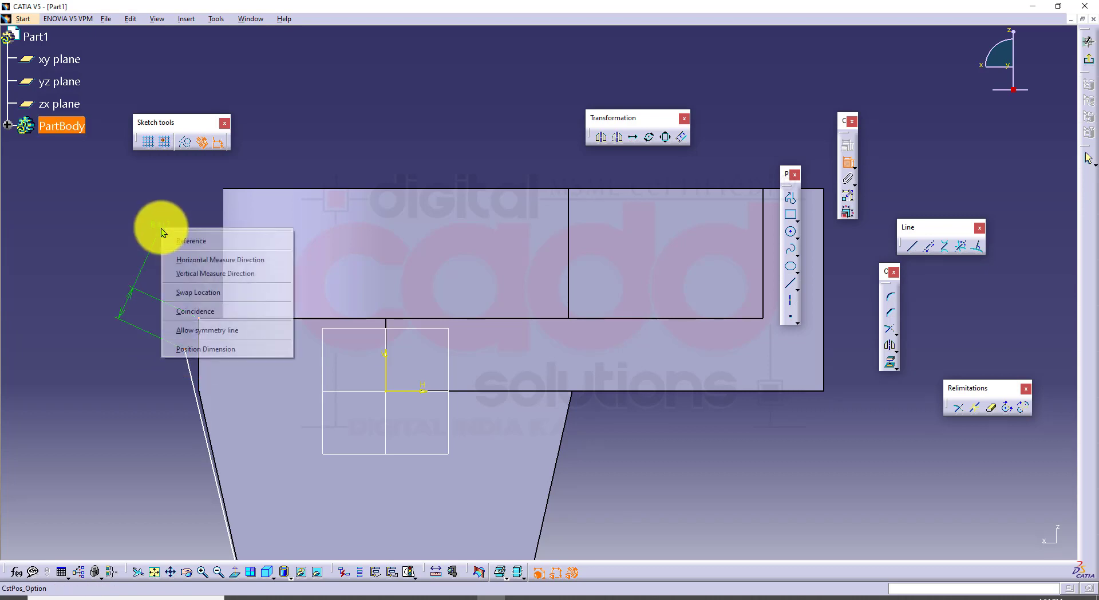
left_click(210, 307)
mouse_move(168, 418)
middle_mouse_down()
mouse_move(170, 251)
mouse_move(283, 321)
middle_mouse_up()
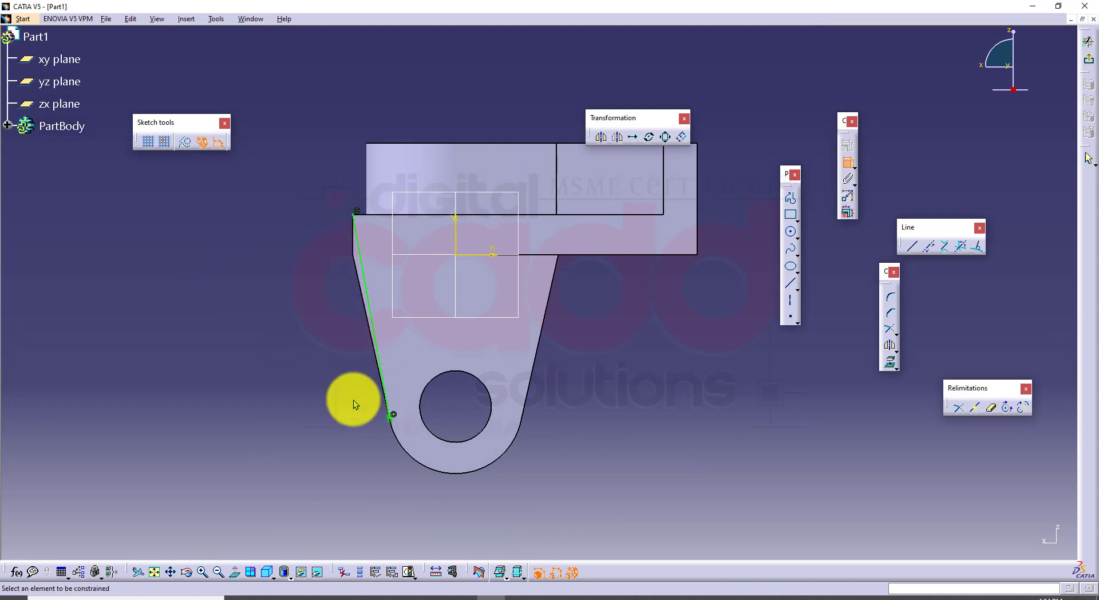
Check the lugs' slanted front faces in the PDF drawing and exit the sketch
left_click(290, 598)
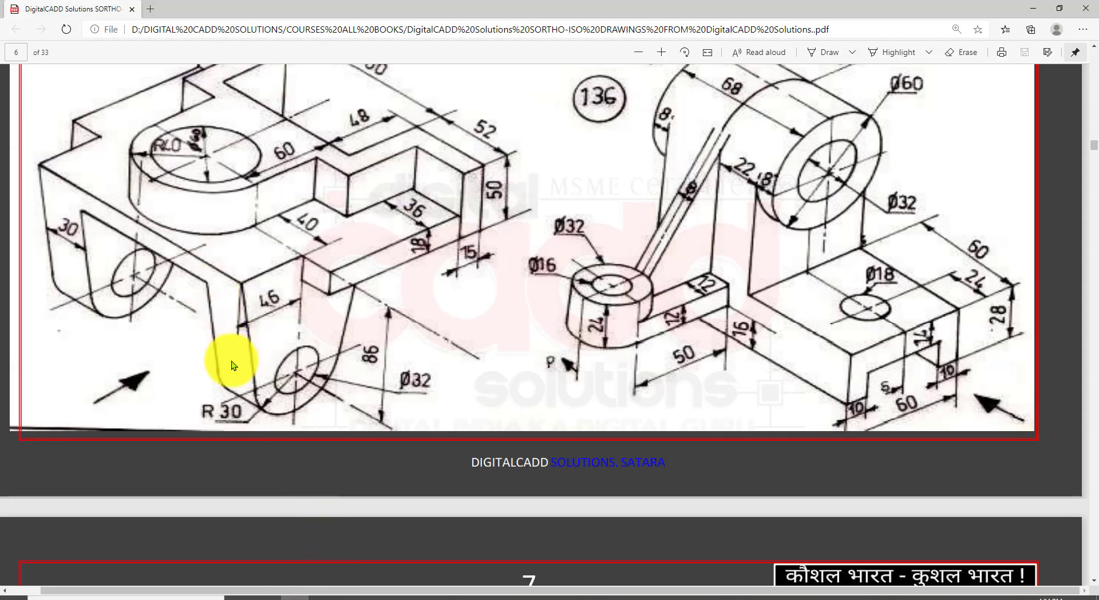
left_click(483, 597)
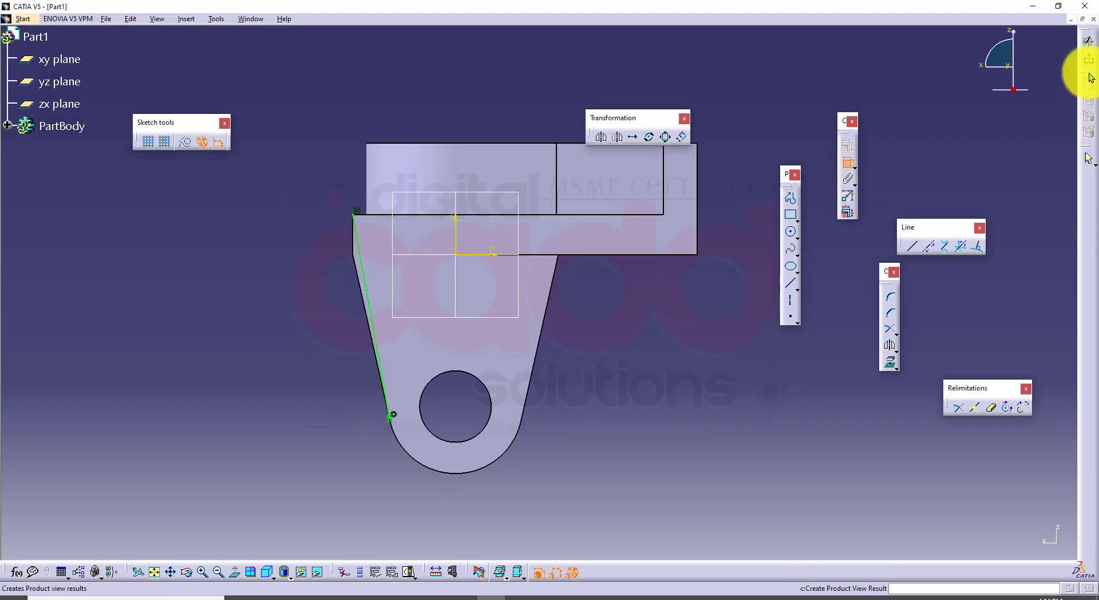
left_click(1088, 41)
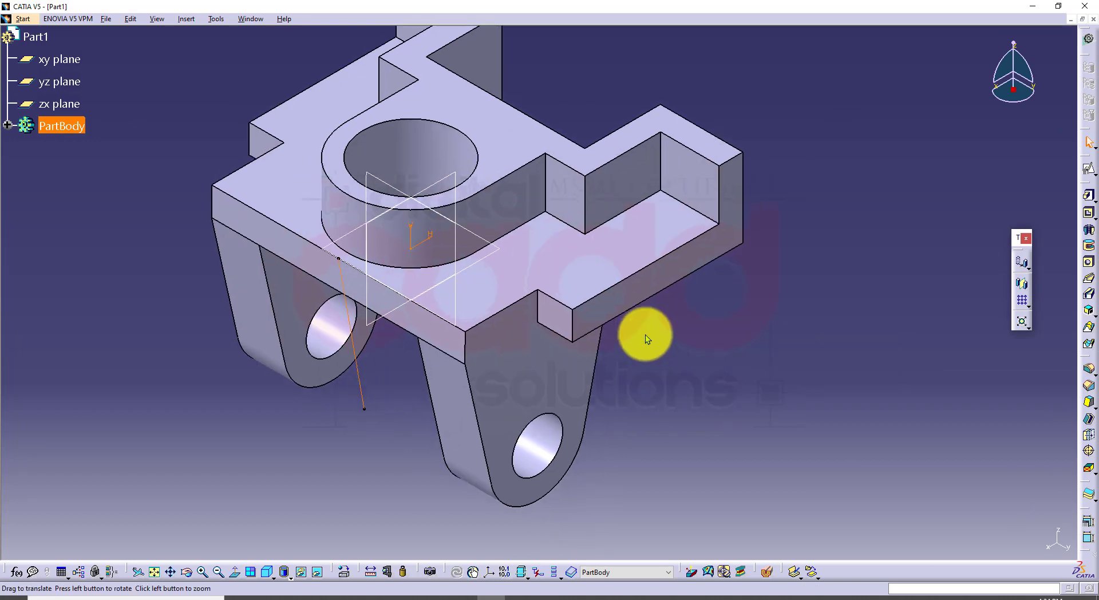
Cut the plate and lug fronts with a pocket from the slanted line, using a mirrored extent and a depth of 88 mm
middle_click_drag(637, 459, 614, 474)
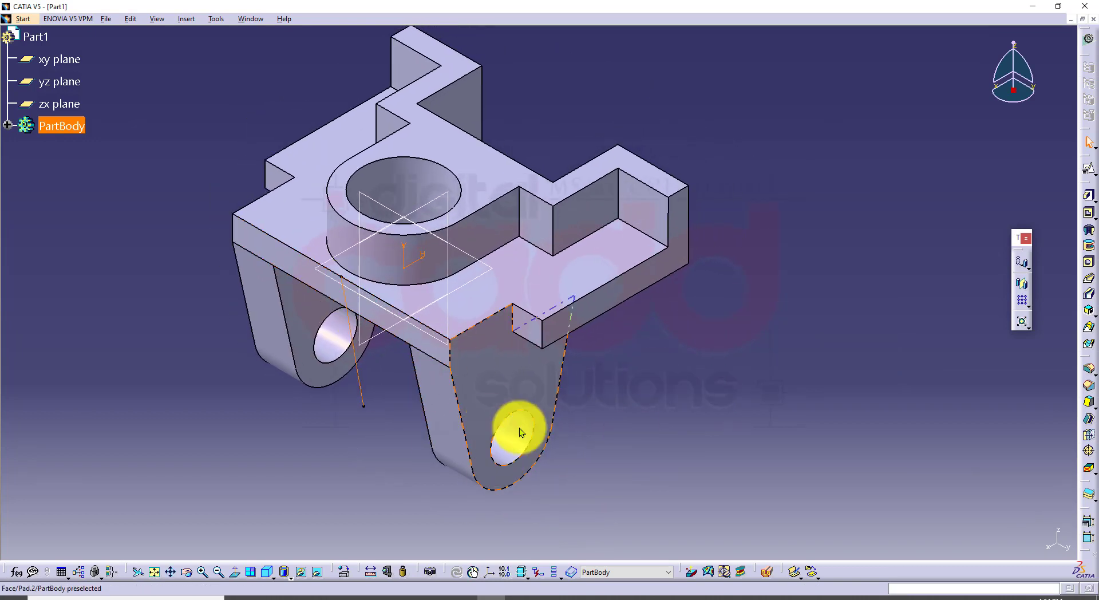
middle_click_drag(665, 448, 633, 459)
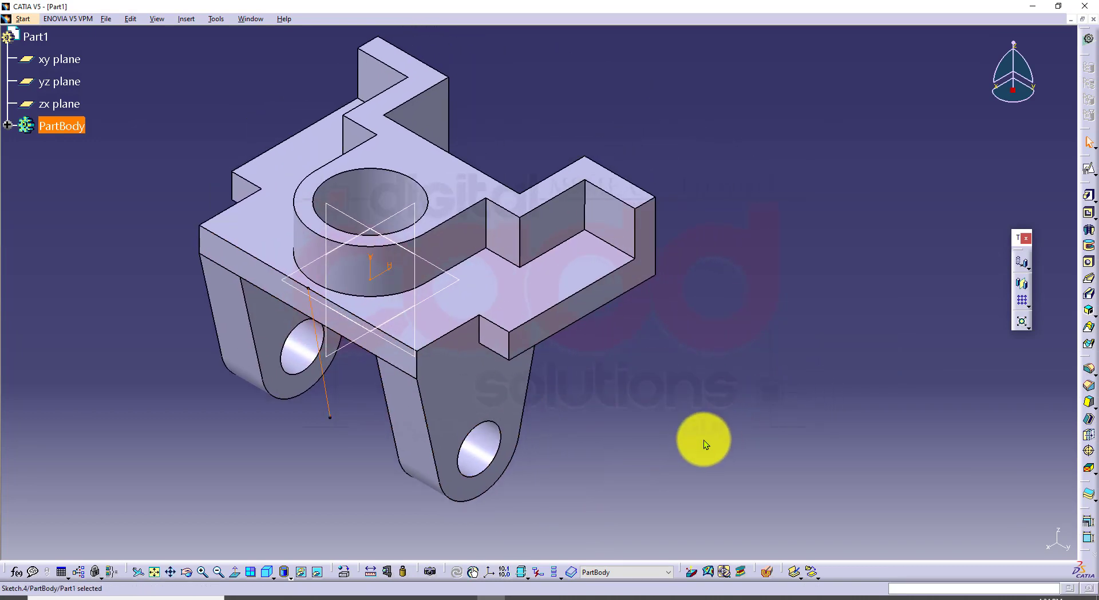
left_click(1088, 212)
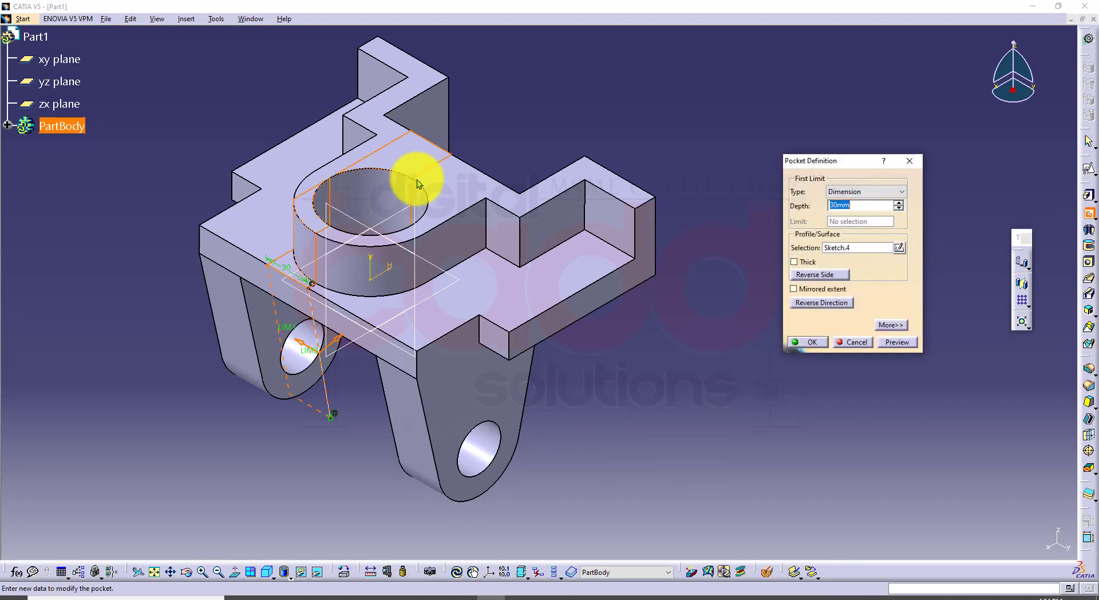
left_click(339, 338)
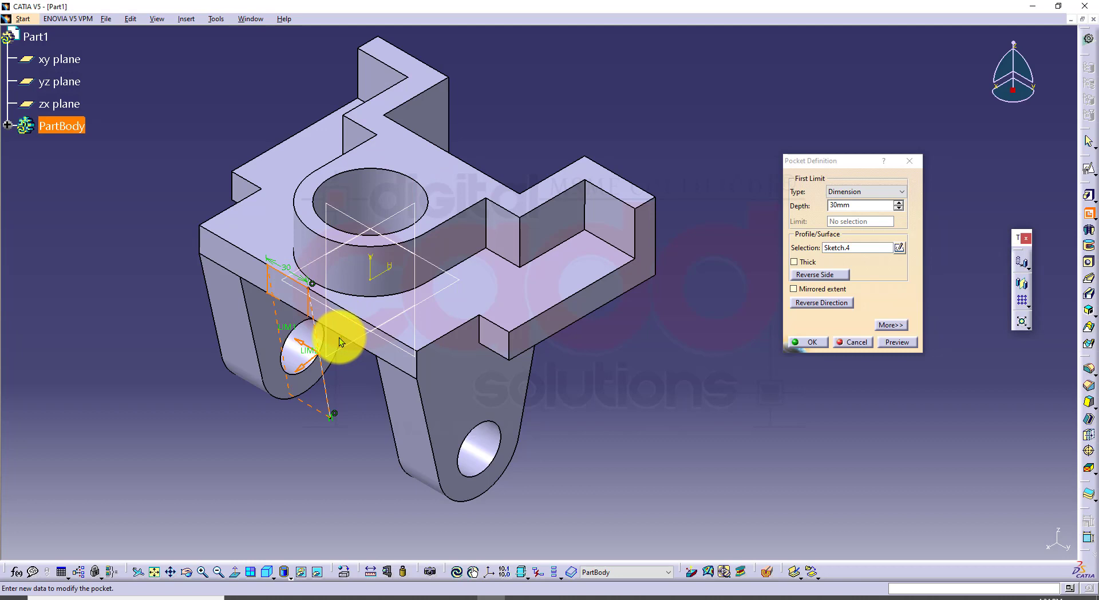
left_click(830, 289)
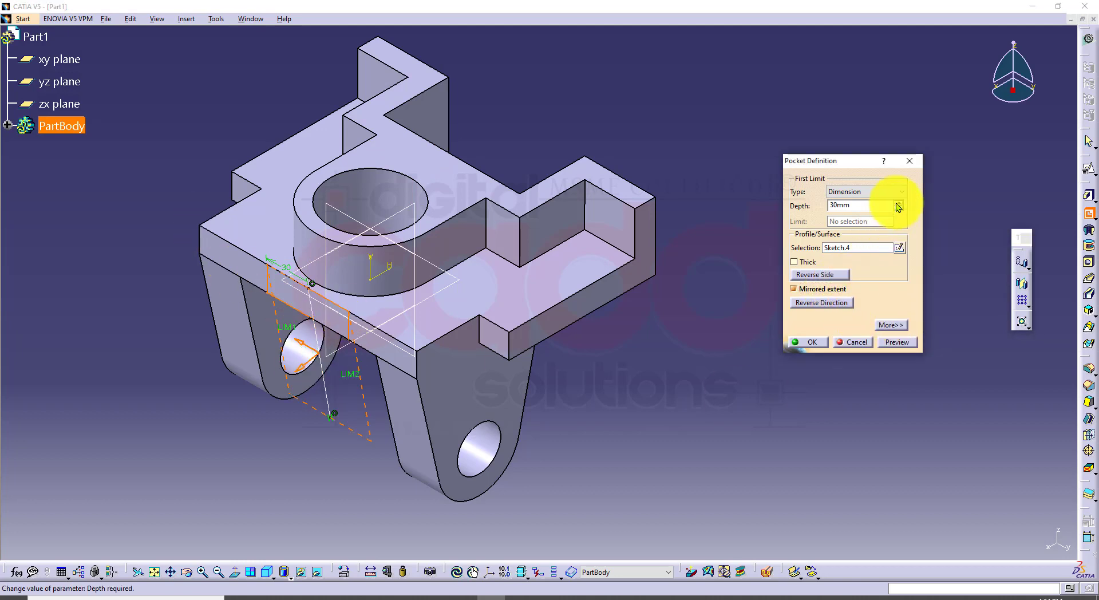
left_click(898, 203)
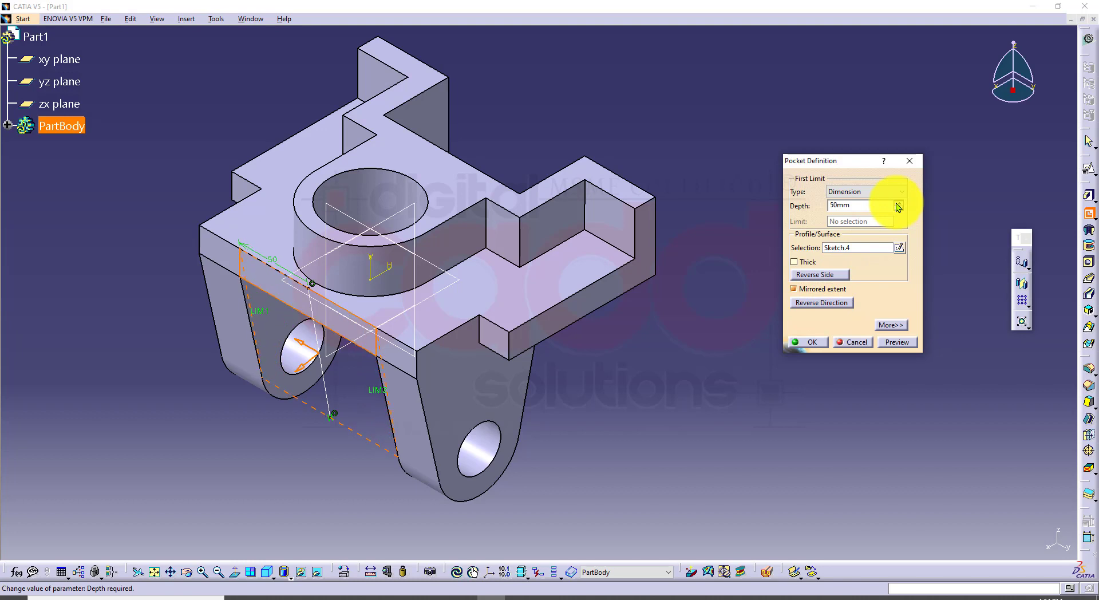
left_click(897, 204)
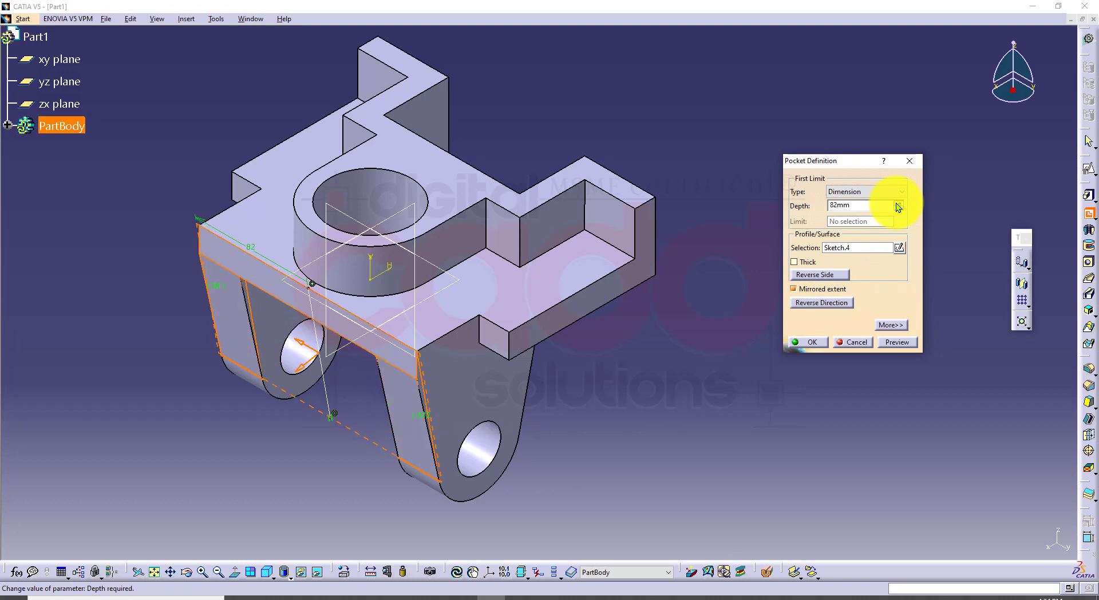
left_click(898, 205)
left_click(904, 340)
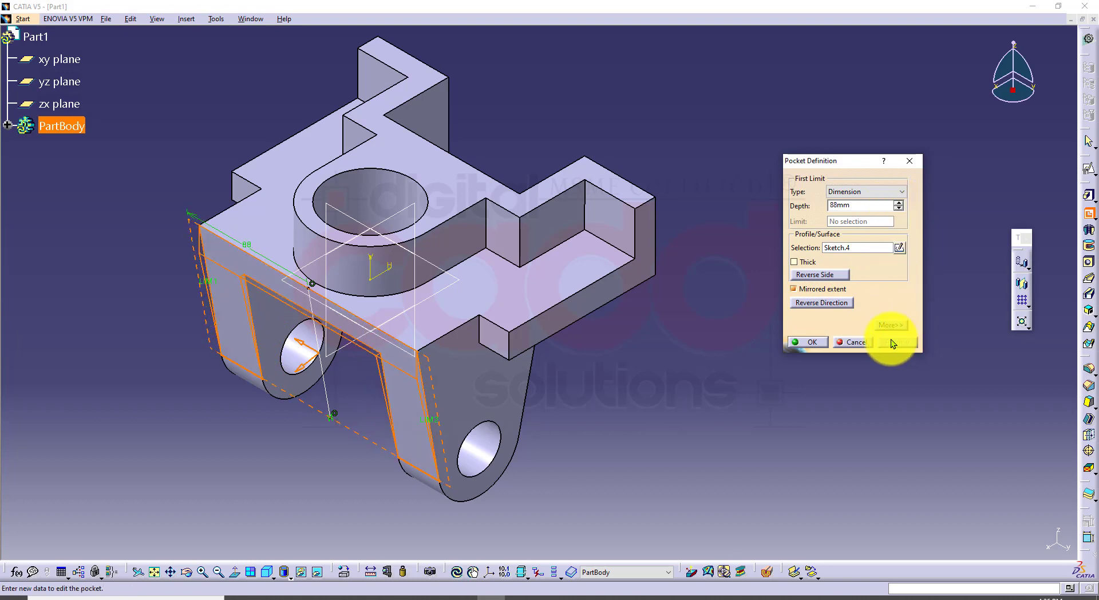
left_click(814, 342)
Compare the slanted front faces of the finished part with the PDF drawing and return to the isometric view
middle_click_drag(677, 433, 601, 417)
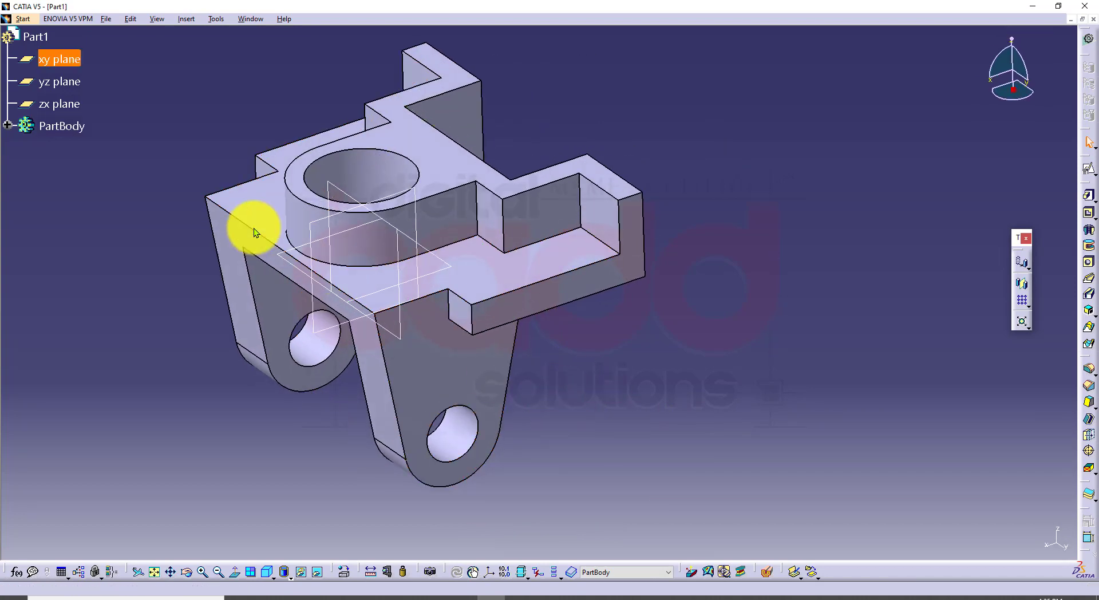
left_click(287, 596)
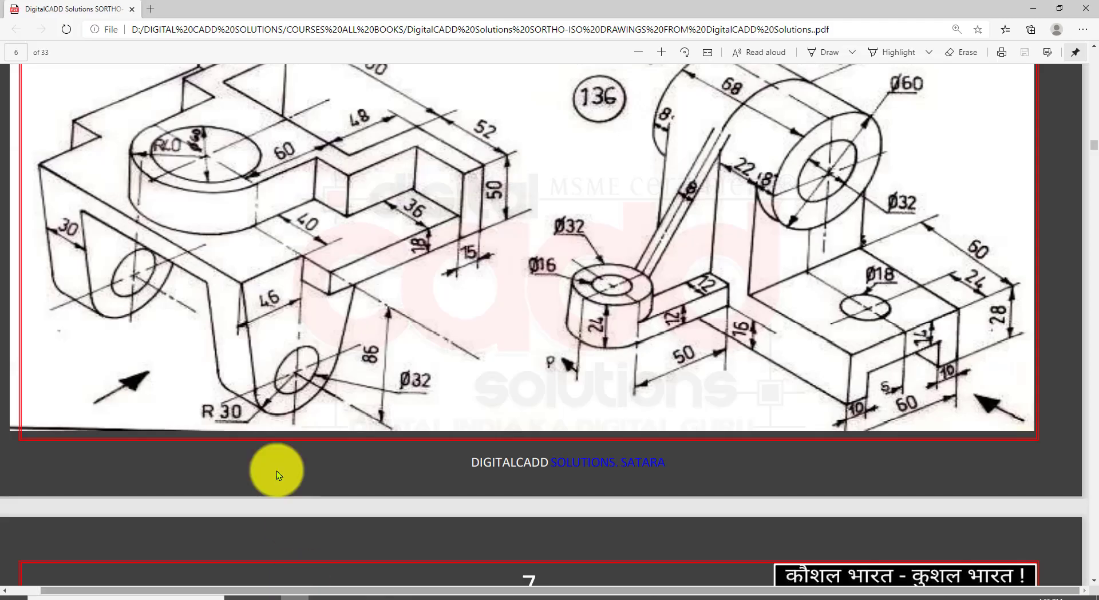
left_click(491, 597)
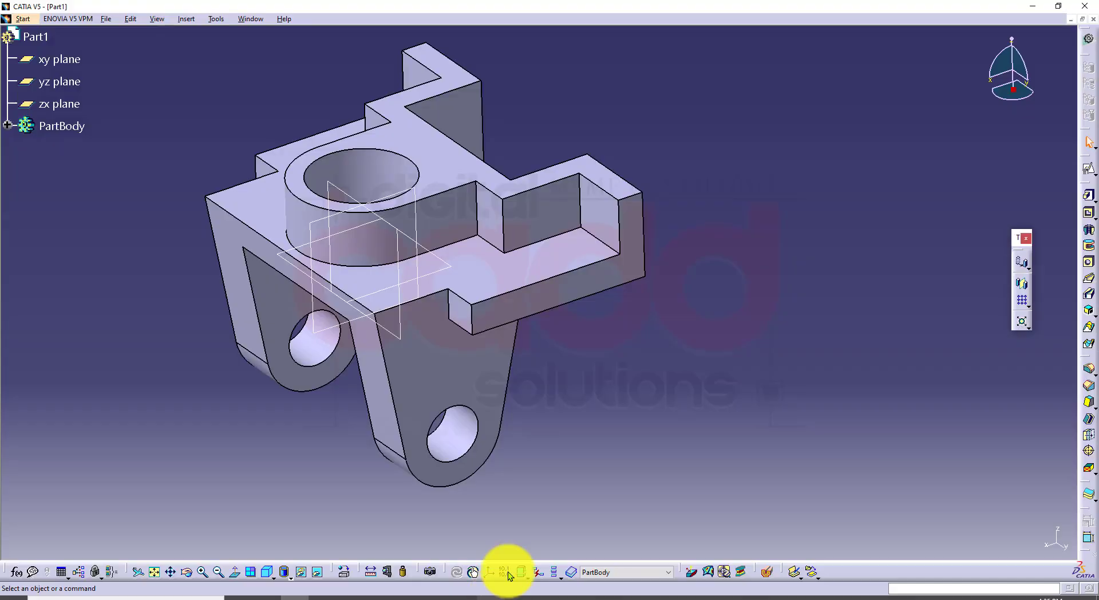
middle_click_drag(551, 386, 484, 412)
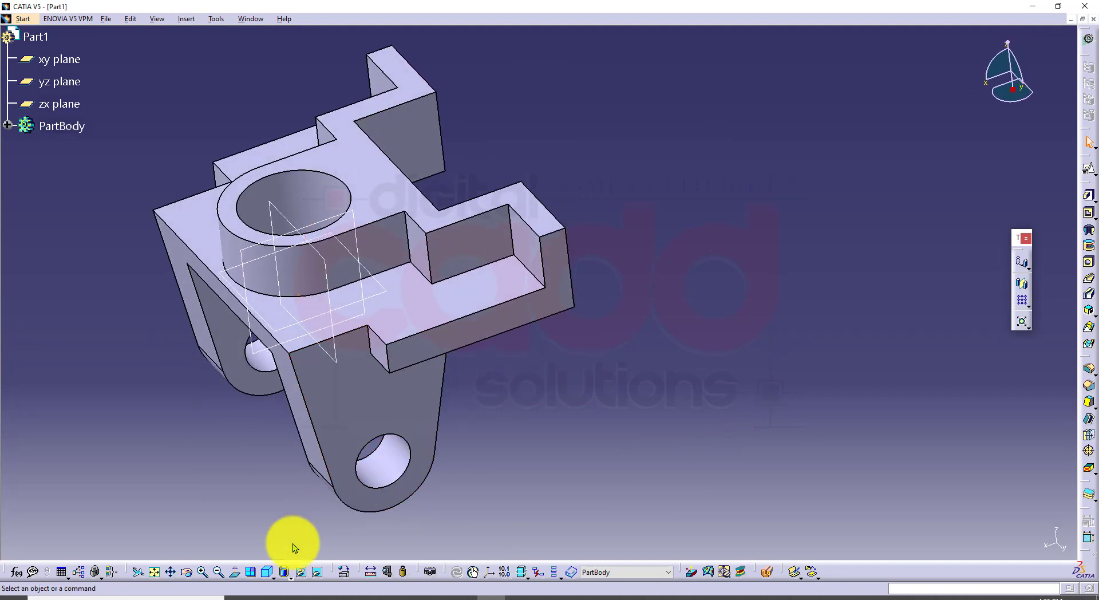
left_click(267, 571)
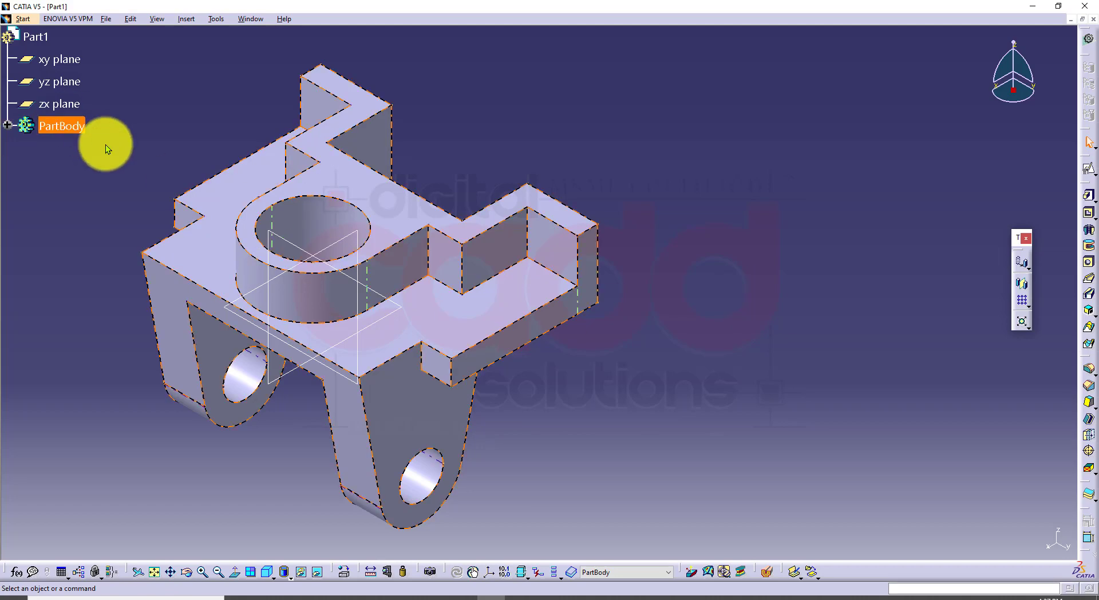
Display the Graphic Properties toolbar
left_click(77, 126)
left_click(617, 114)
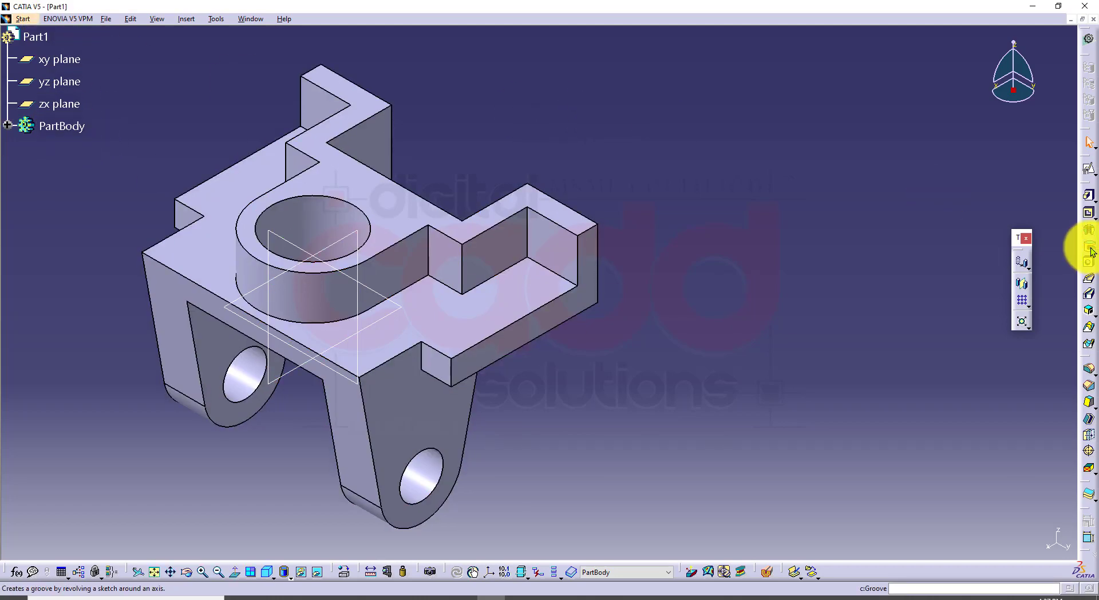
right_click(1083, 216)
left_click(990, 36)
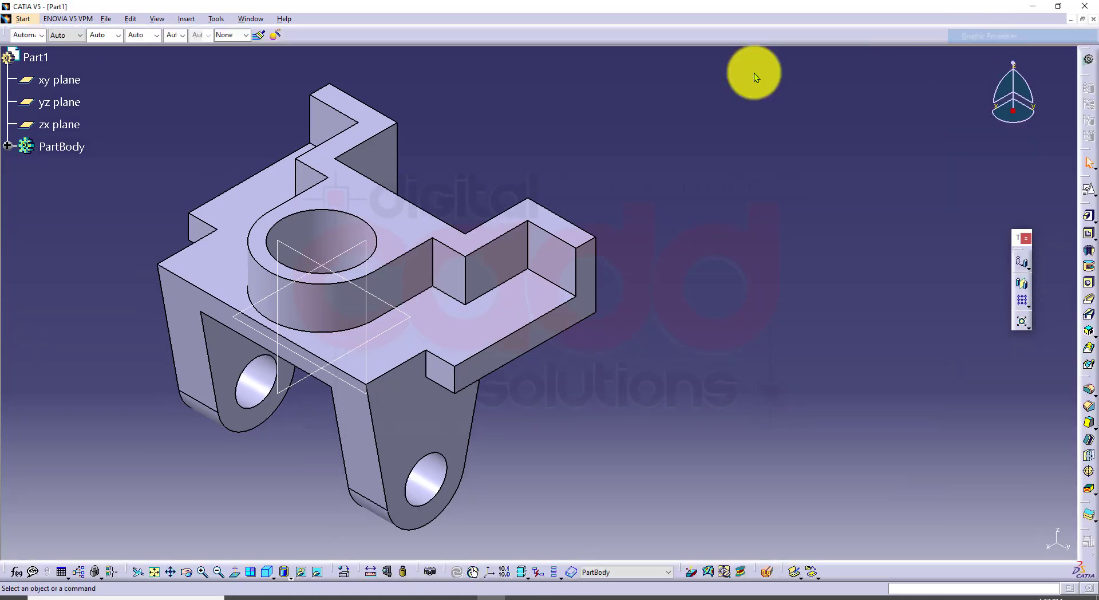
Colour the PartBody reddish brown and return the model to the isometric view
left_click(50, 153)
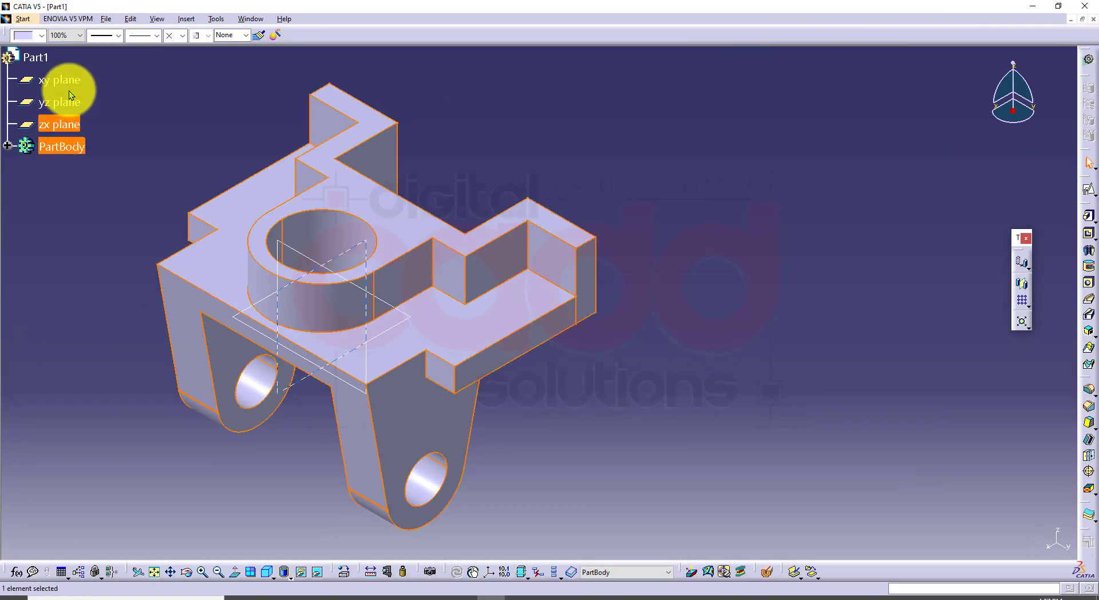
left_click(41, 35)
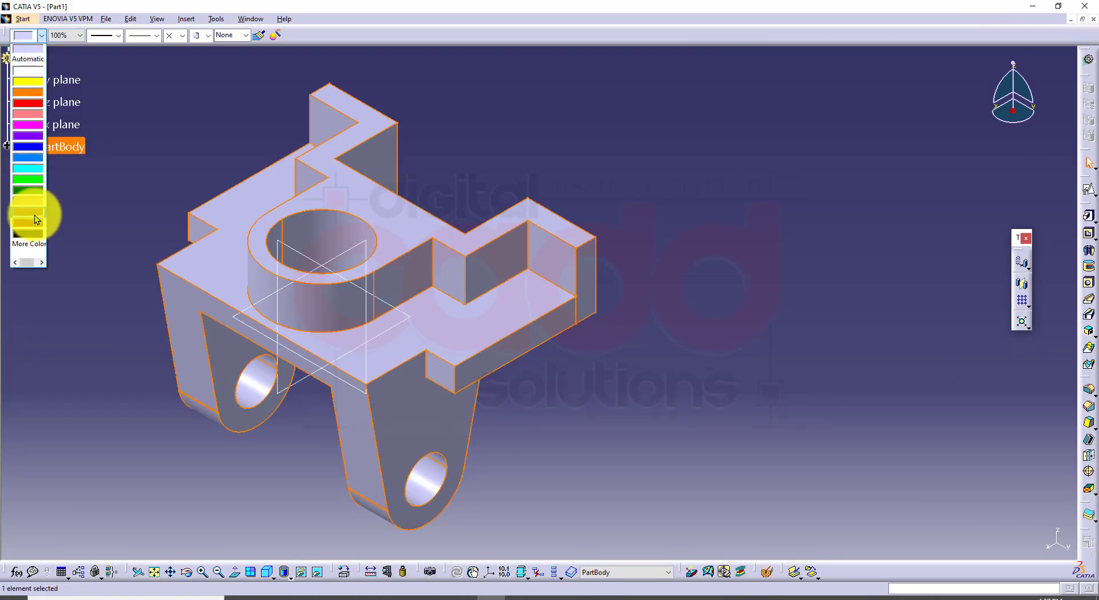
left_click(35, 216)
left_click(558, 469)
middle_click_drag(557, 469, 522, 419)
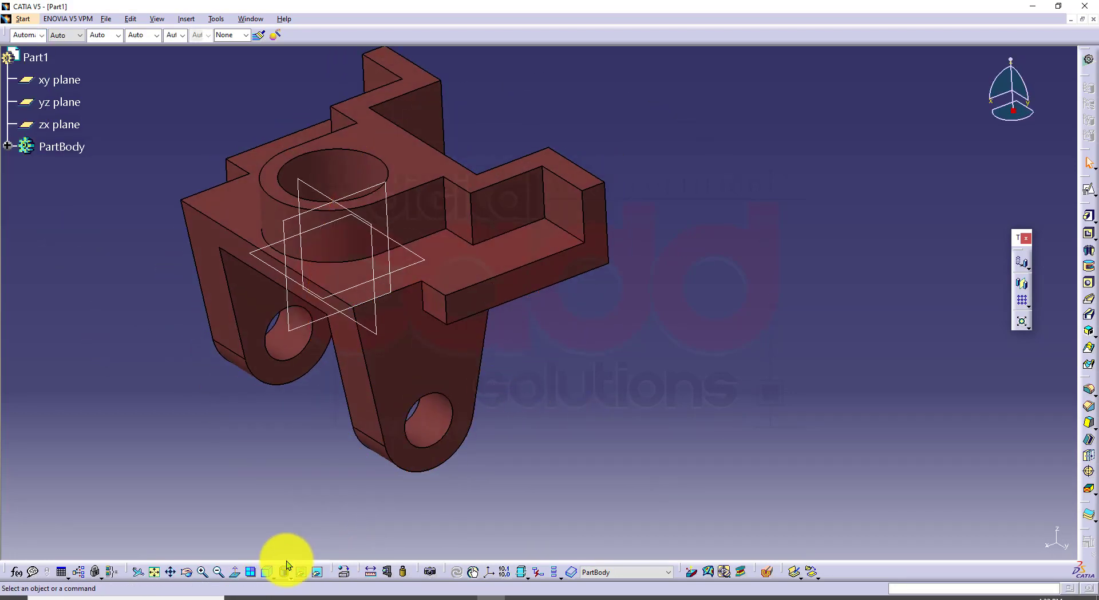
left_click(267, 571)
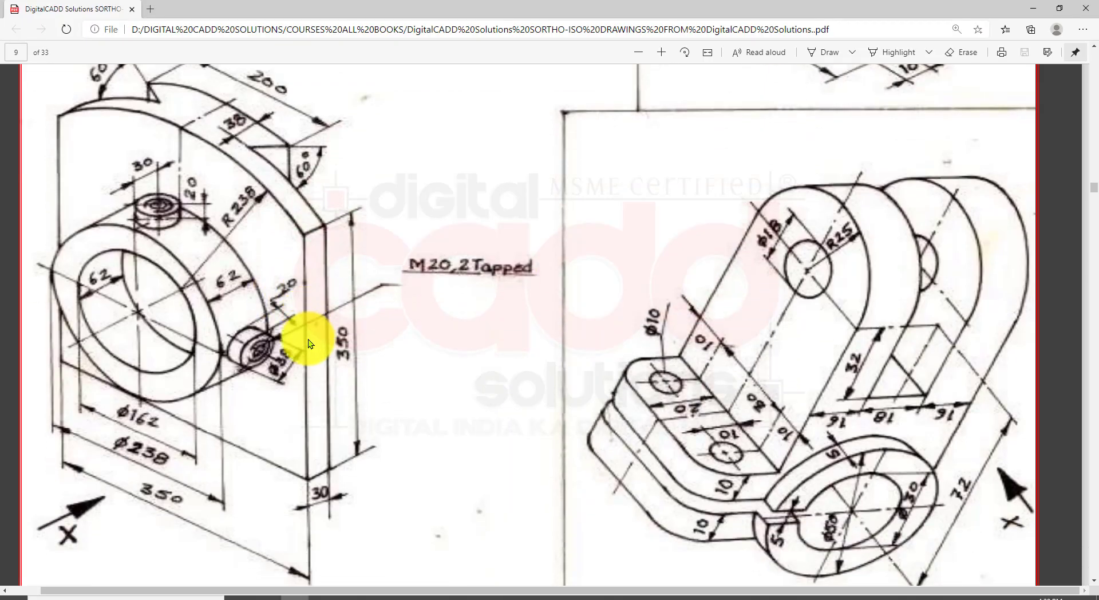
Examine the PDF page 9 exercise showing the round-topped plate with the Ø238 ring and two tapped bosses
scroll(308, 341, "down", 1)
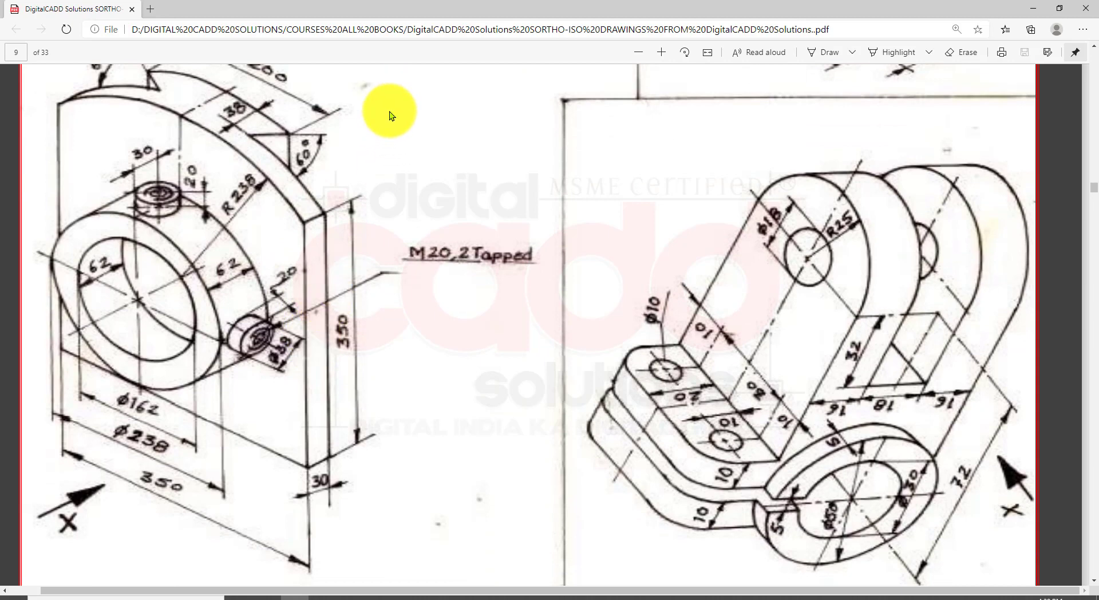
mouse_move(408, 51)
left_mouse_down()
mouse_move(136, 517)
mouse_move(26, 572)
left_mouse_up()
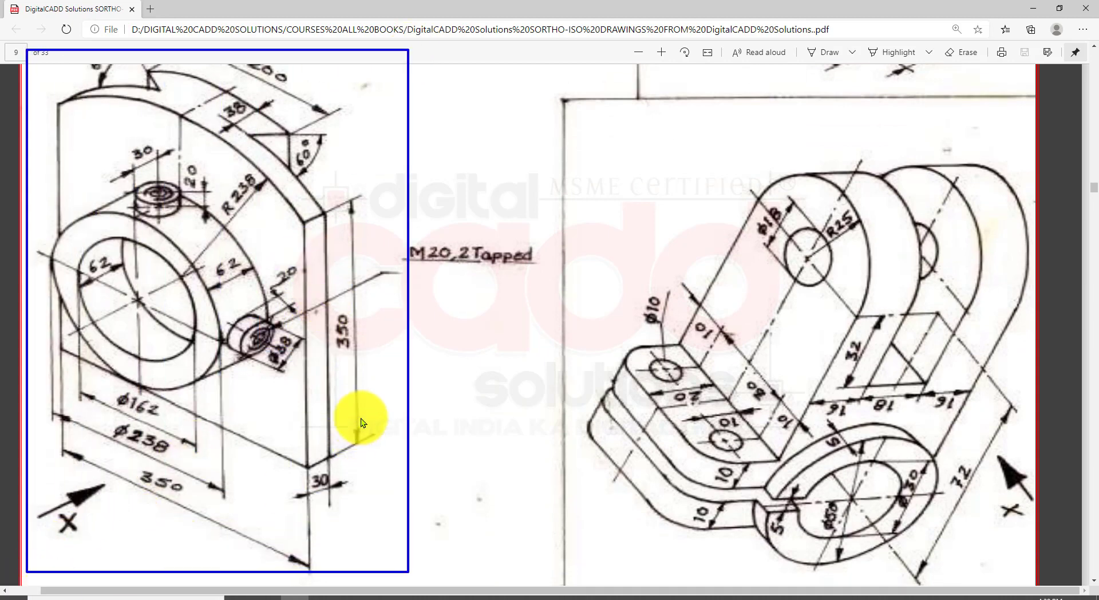
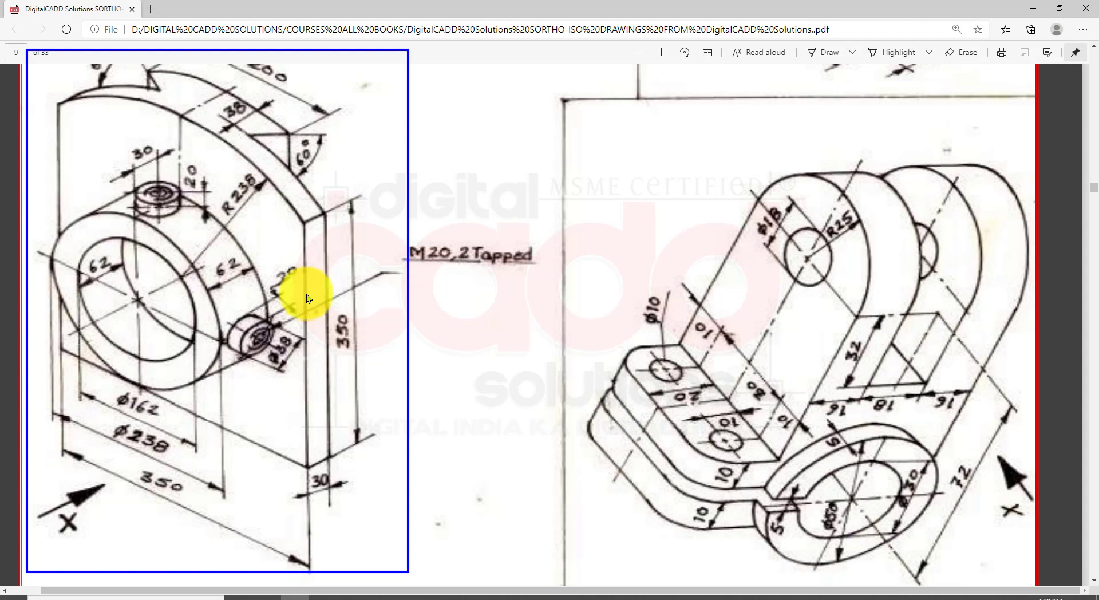
key("Escape")
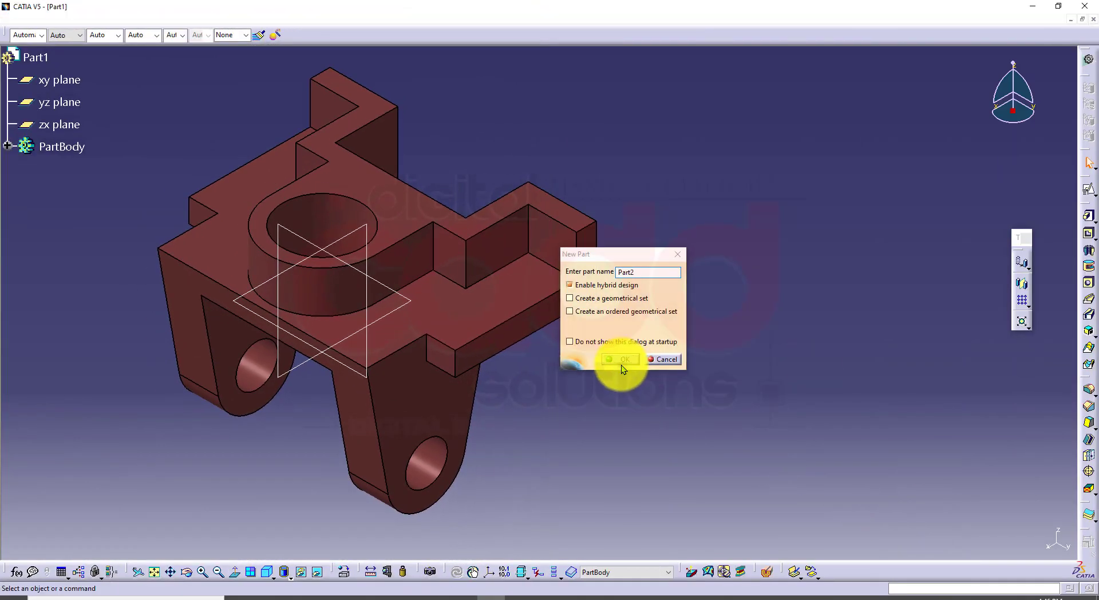
Create the new part Part2 and open a positioned sketch on its yz plane
left_click(620, 359)
left_click(582, 256)
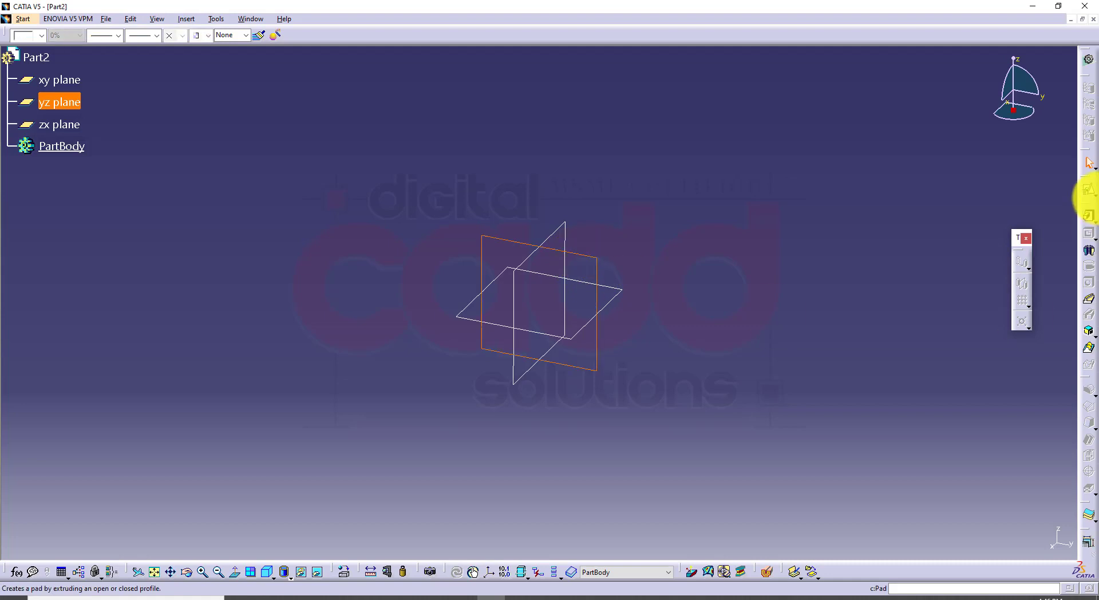
left_click(1089, 190)
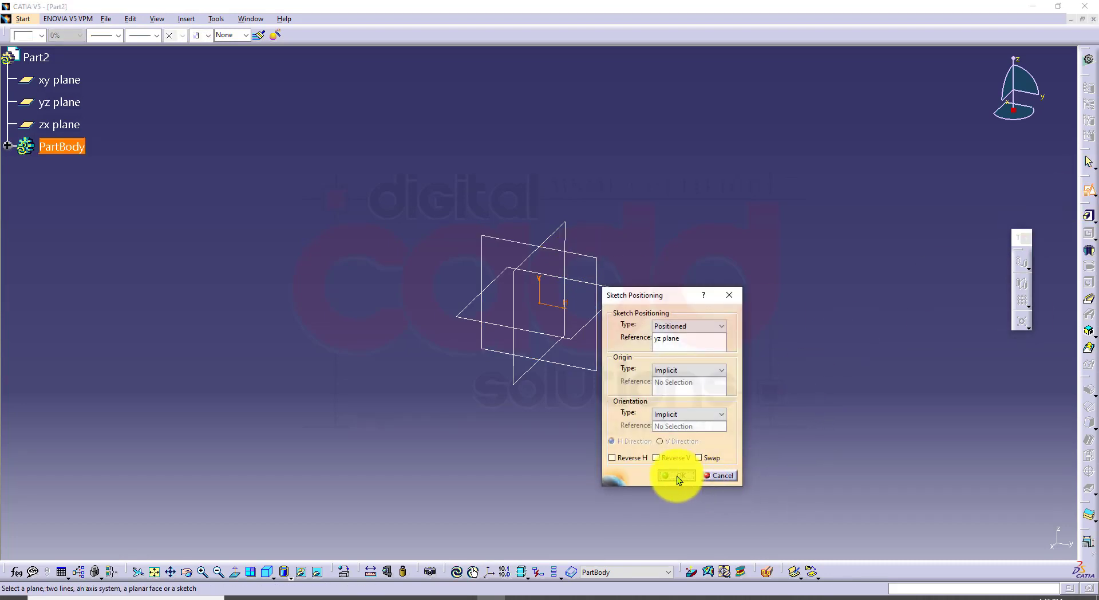
left_click(677, 475)
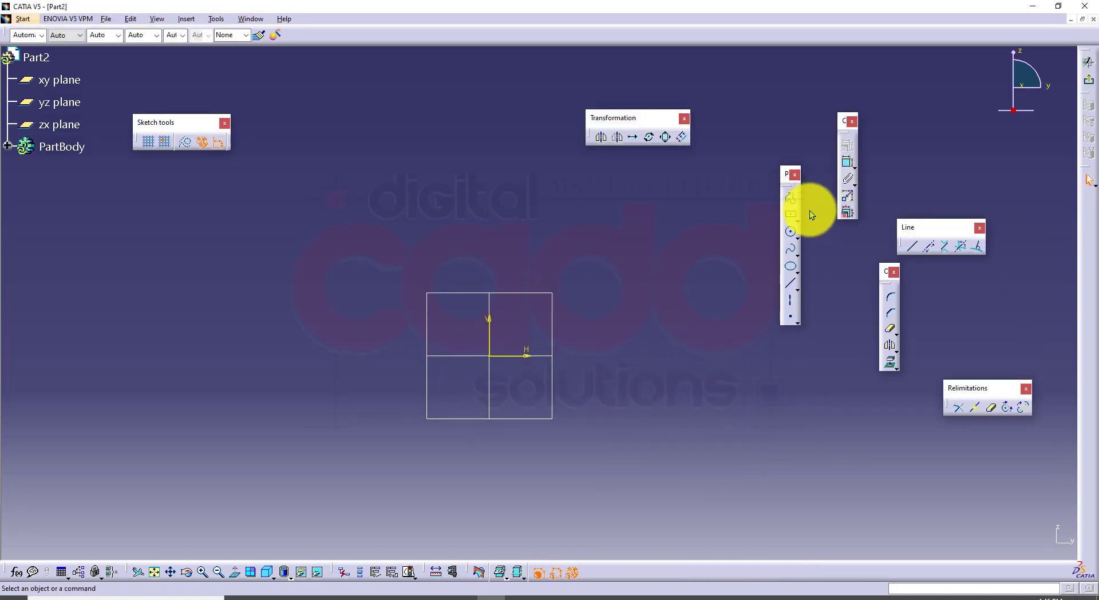
Sketch a centred rectangle about 126 mm wide and 128 mm high on the sketch origin
left_click(792, 214)
left_click(490, 355)
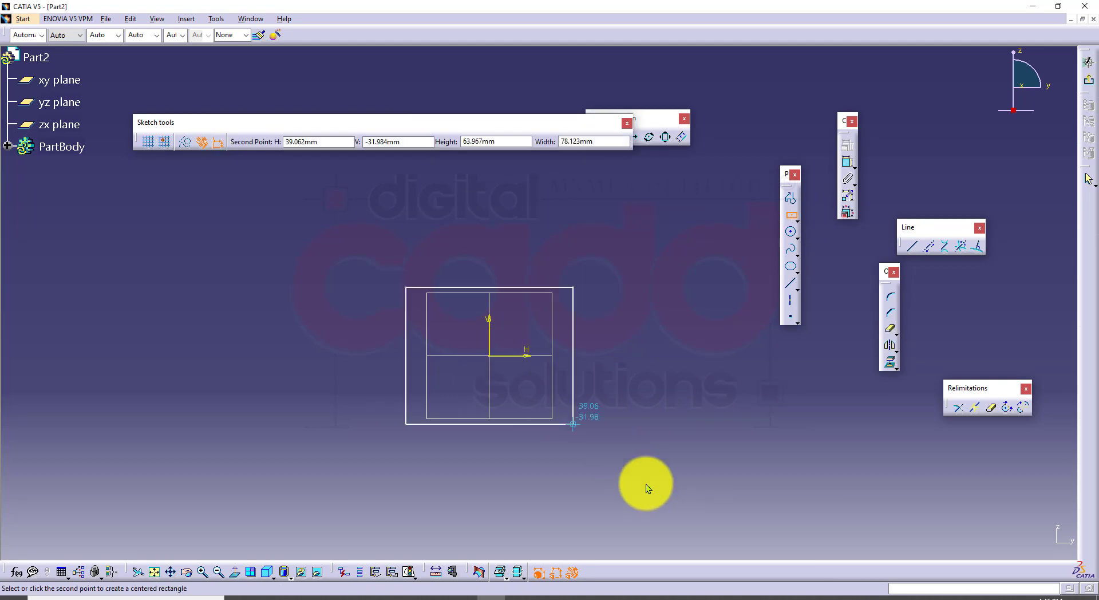
left_click(298, 595)
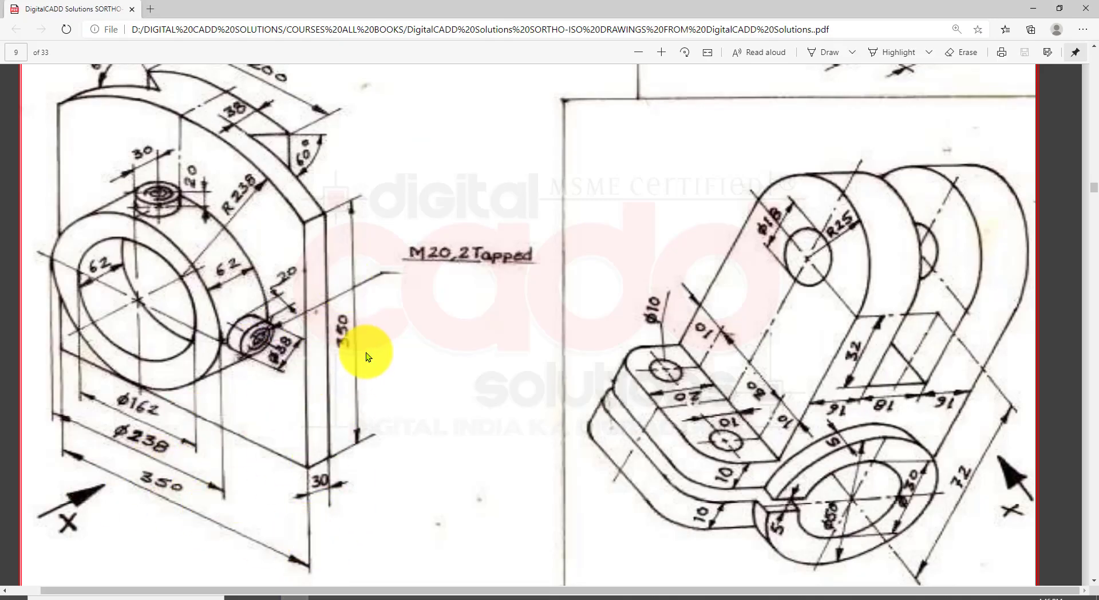
left_click(502, 594)
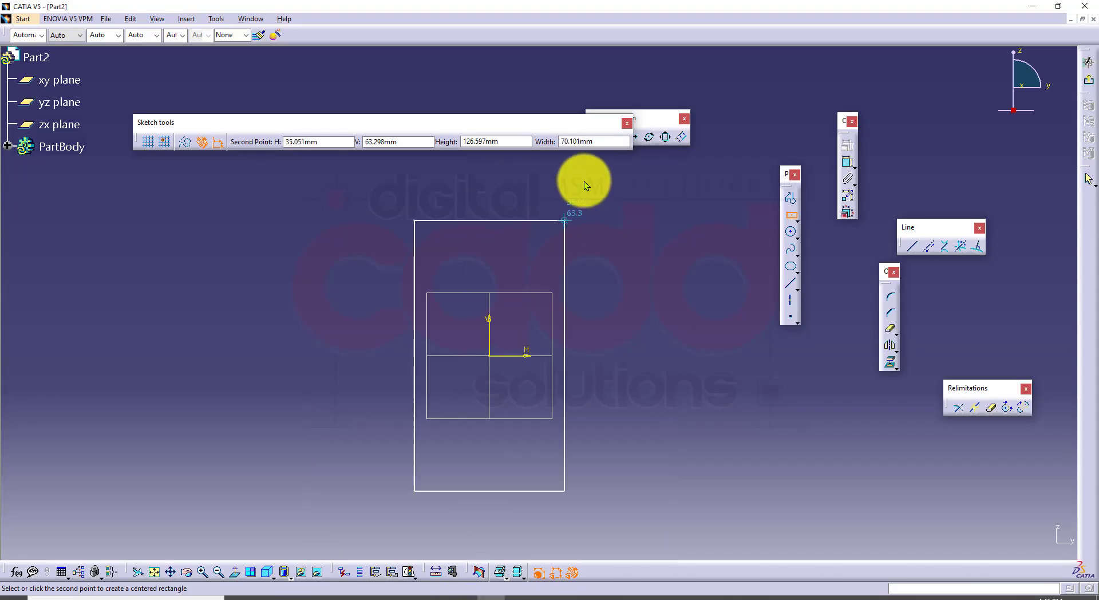
left_click(514, 141)
type("100")
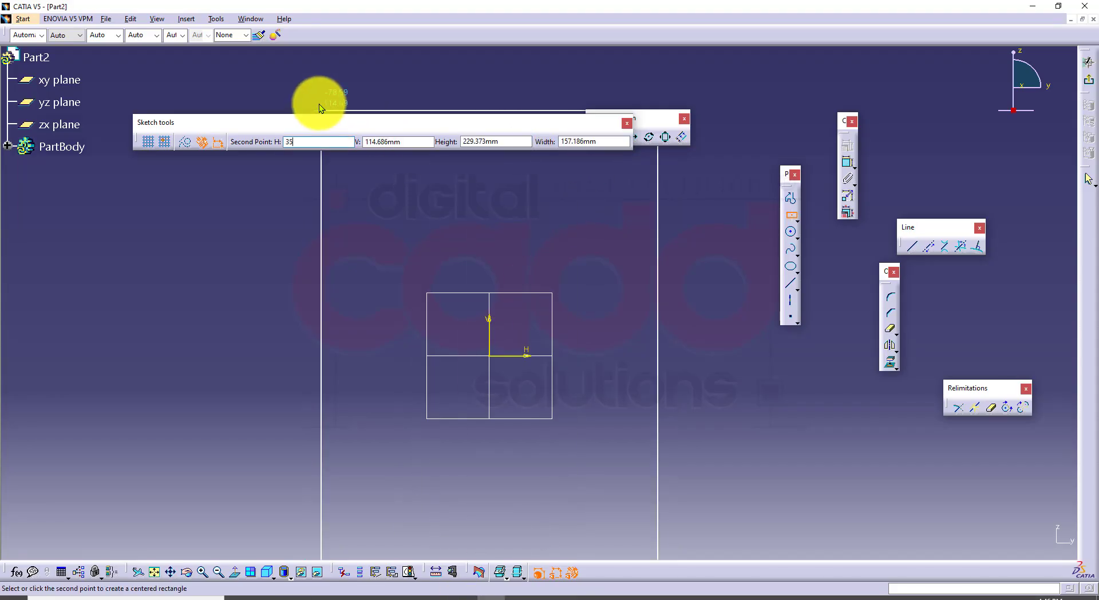
key("Return")
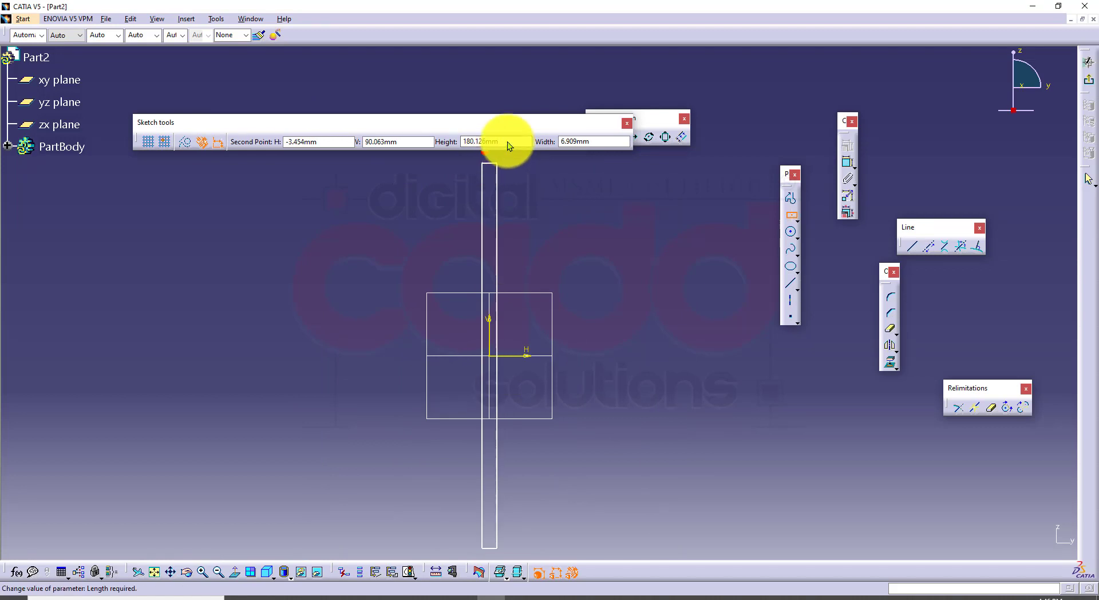
left_click_drag(508, 142, 355, 95)
type("3.0")
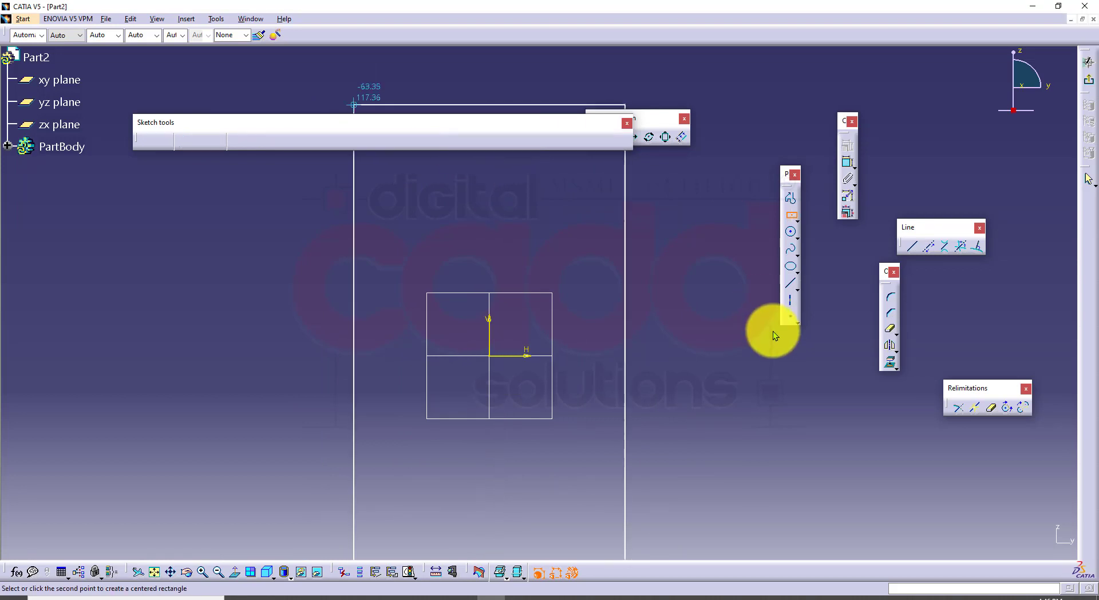
left_click(623, 218)
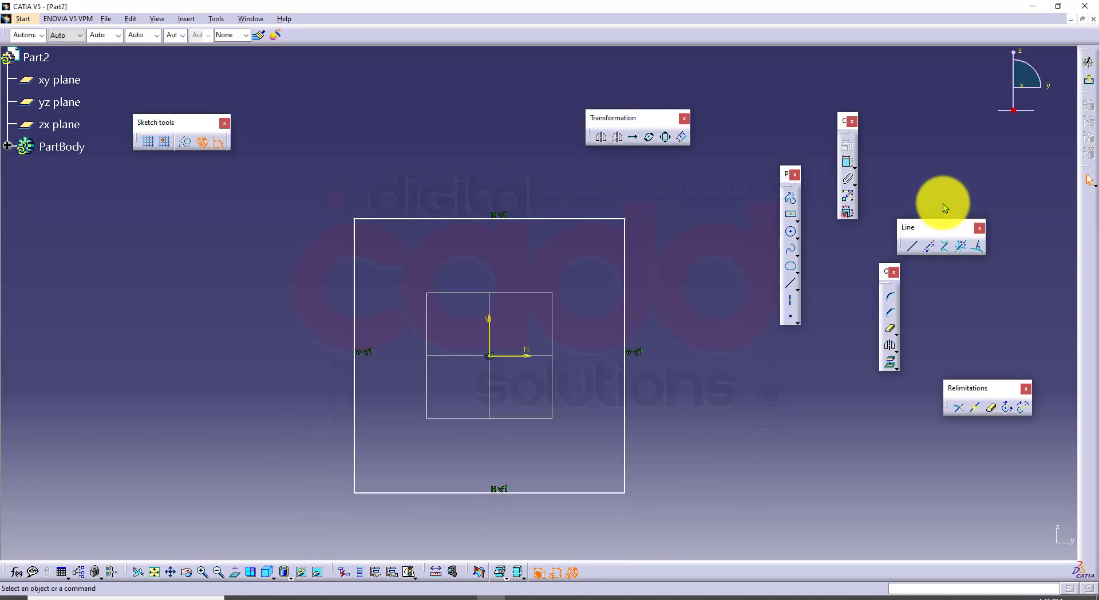
Dimension the rectangle's width between its two vertical sides and set it to 350 mm
left_click(847, 162)
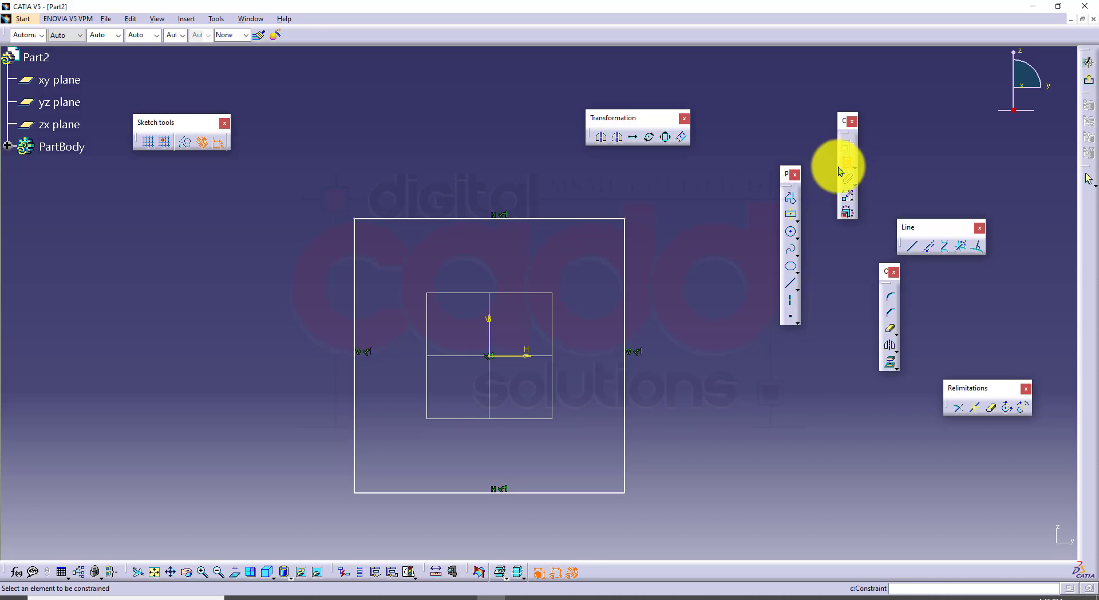
left_click(355, 416)
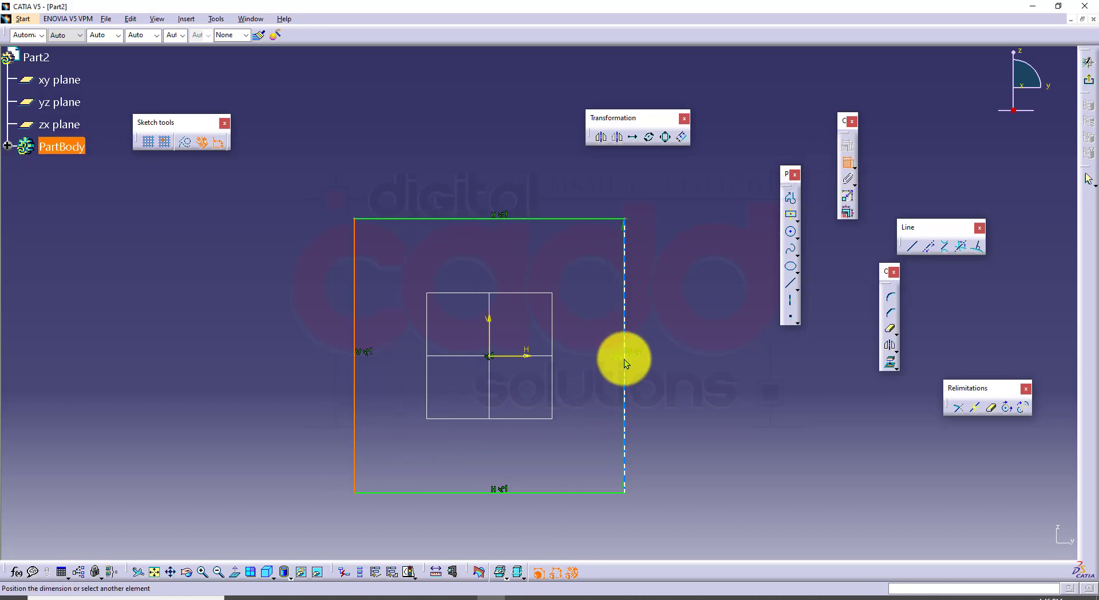
left_click(624, 363)
left_click(479, 535)
double_click(479, 537)
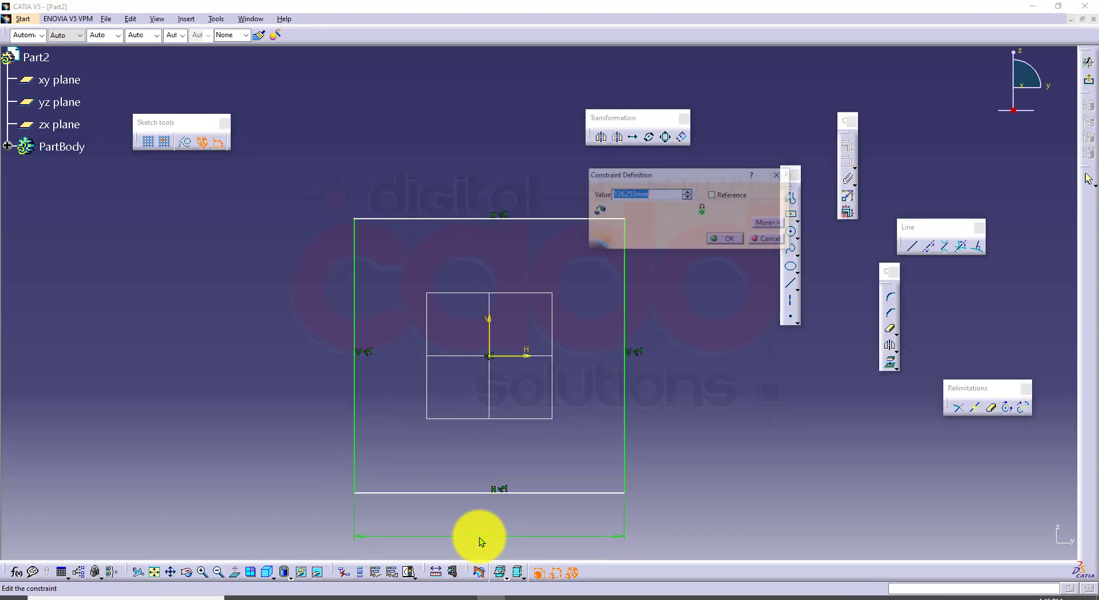
type("350")
key("Return")
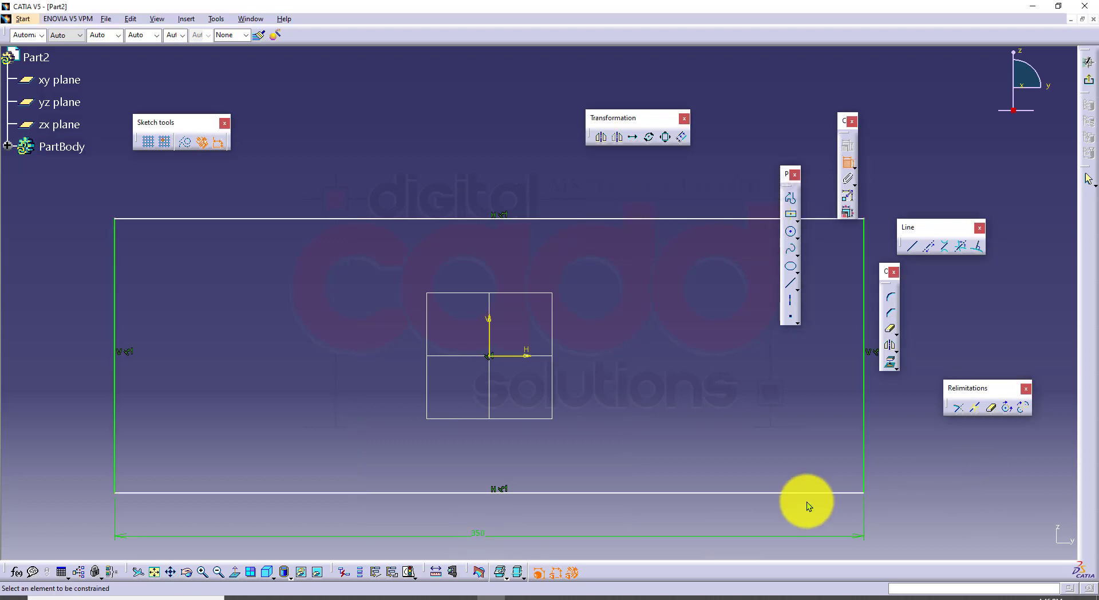
Dimension the rectangle's height between its two horizontal sides and set it to 350 mm
mouse_move(658, 471)
middle_mouse_down()
mouse_move(462, 441)
mouse_move(469, 501)
middle_mouse_up()
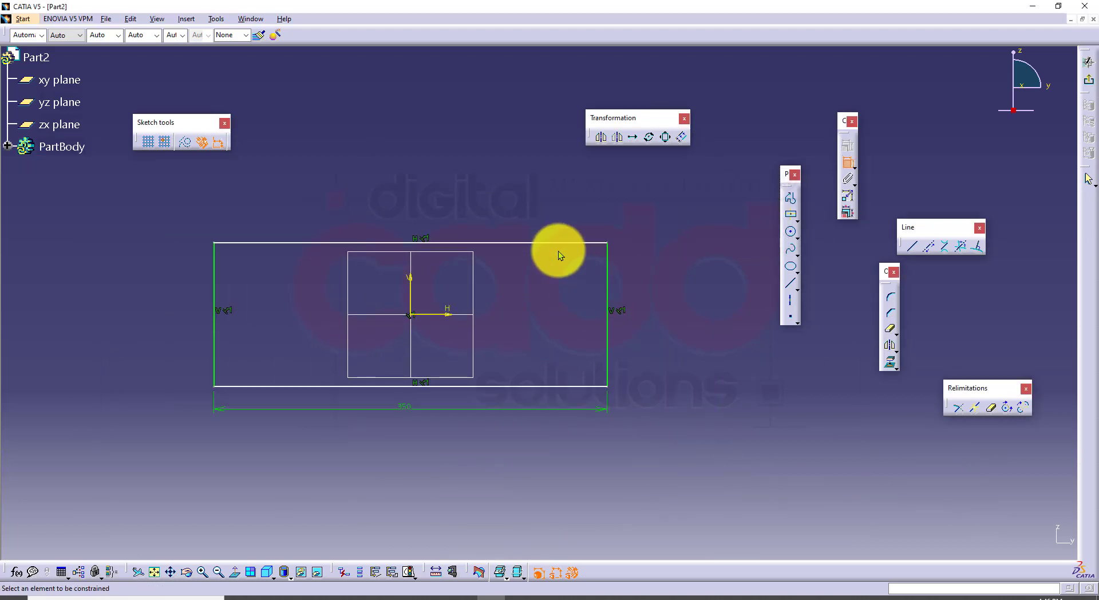
left_click(560, 244)
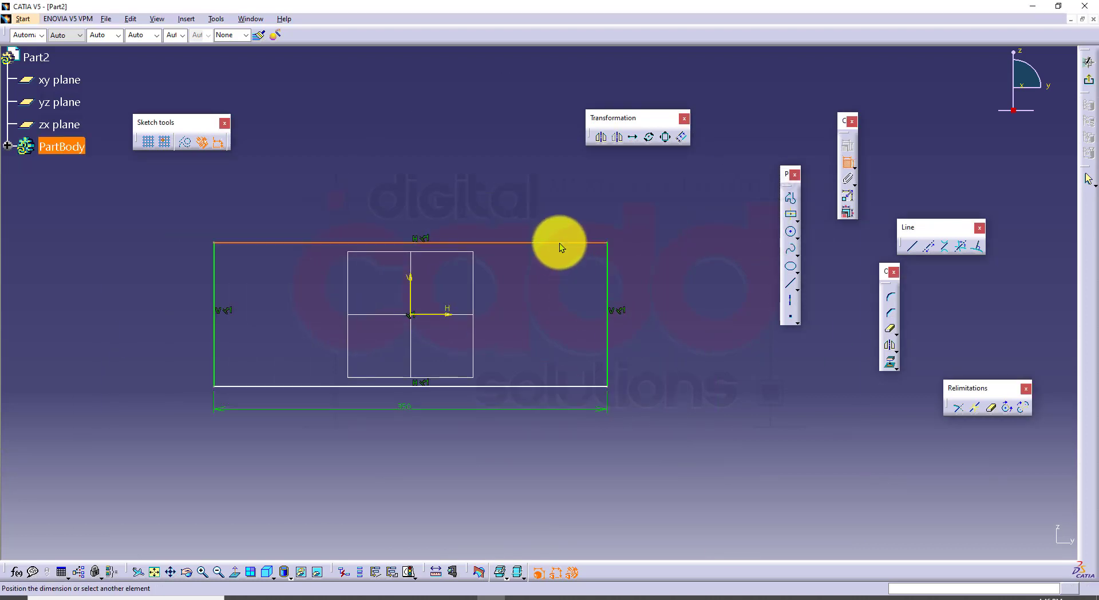
left_click(582, 386)
left_click(676, 320)
double_click(676, 320)
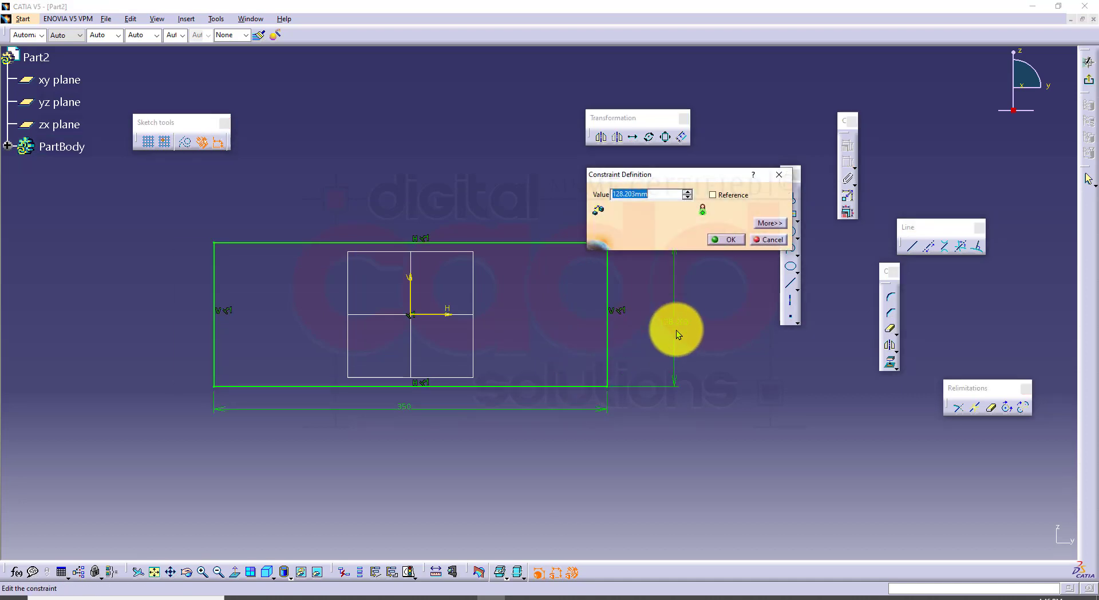
type("350")
key("Return")
middle_click_drag(549, 259, 544, 367)
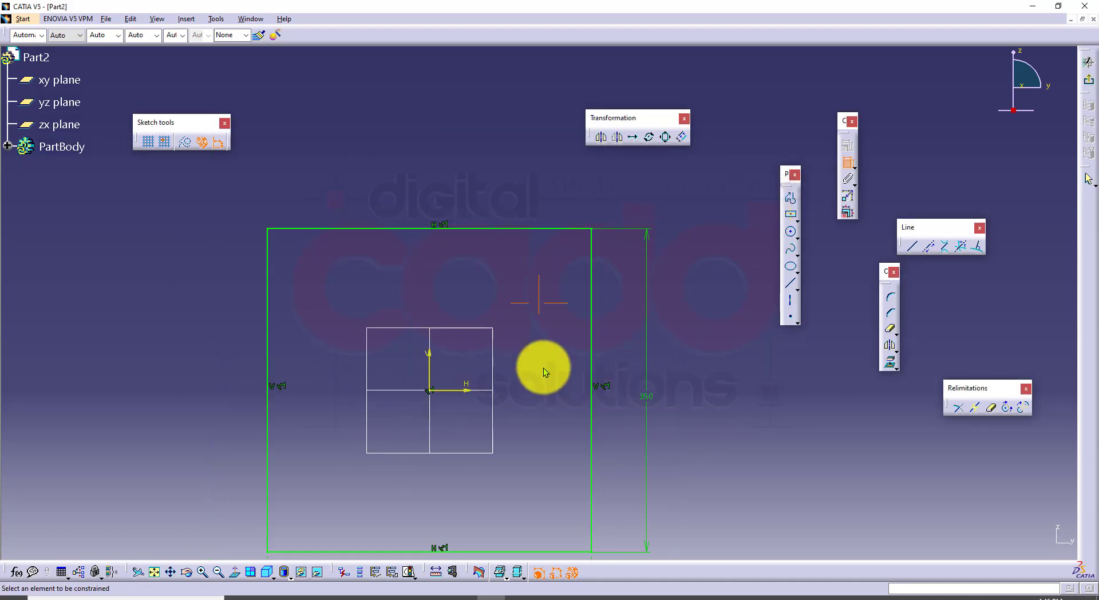
Sketch an upward-bulging three-point arc of radius 238 mm between the rectangle's two upper corners, taking the radius from the PDF drawing
left_click(796, 233)
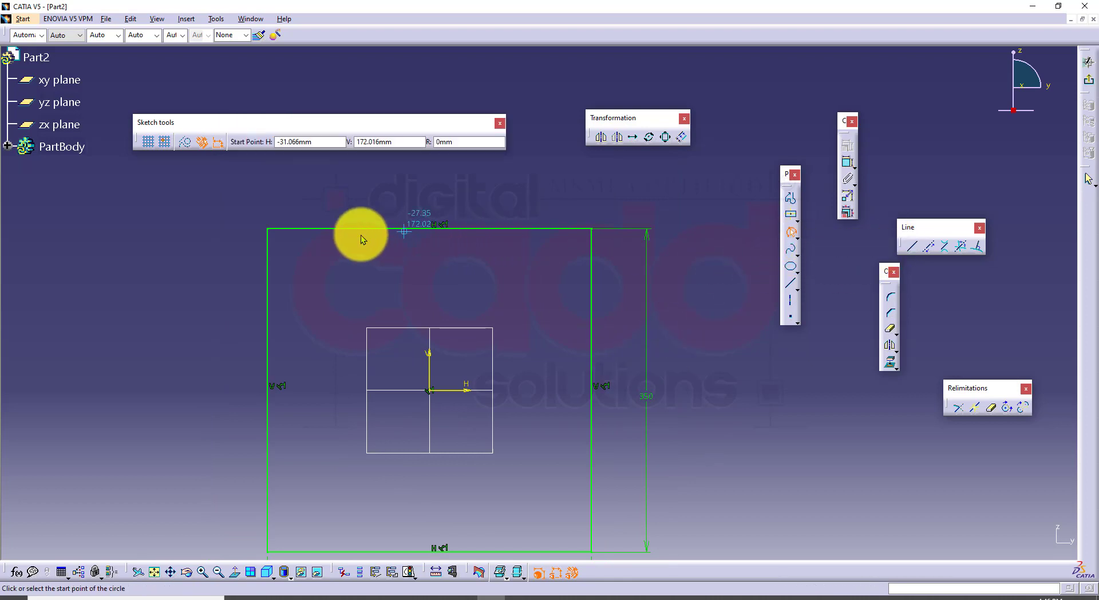
left_click(268, 229)
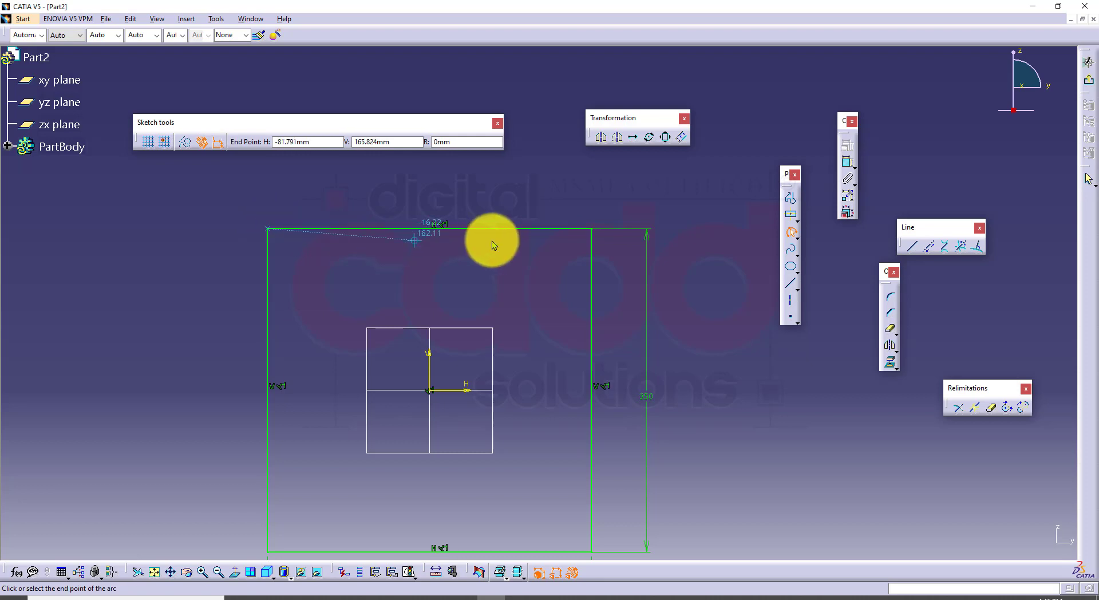
left_click(592, 229)
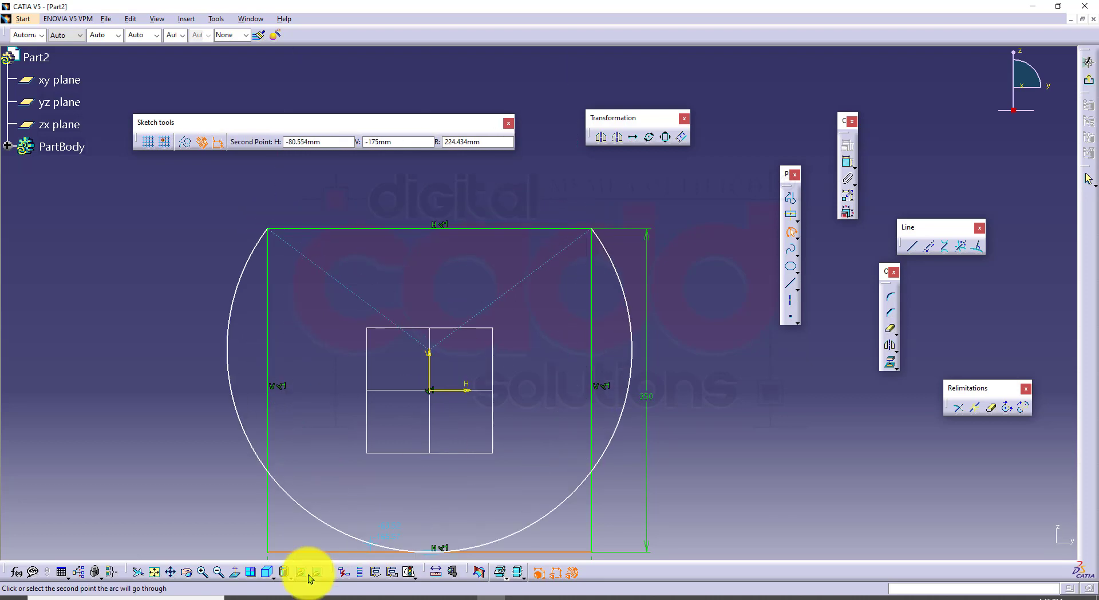
left_click(299, 598)
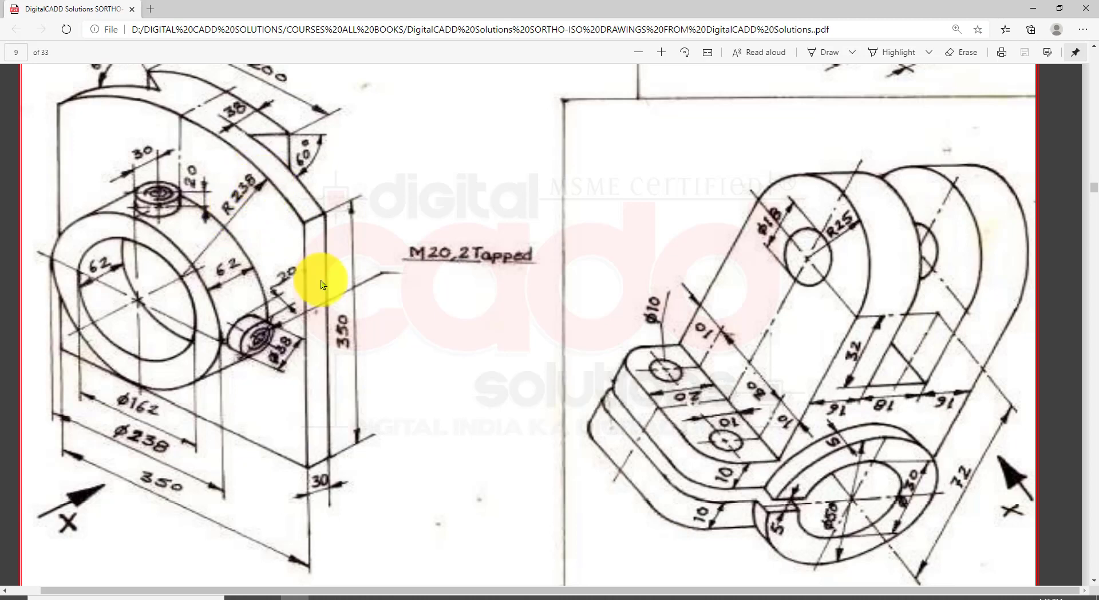
left_click(489, 597)
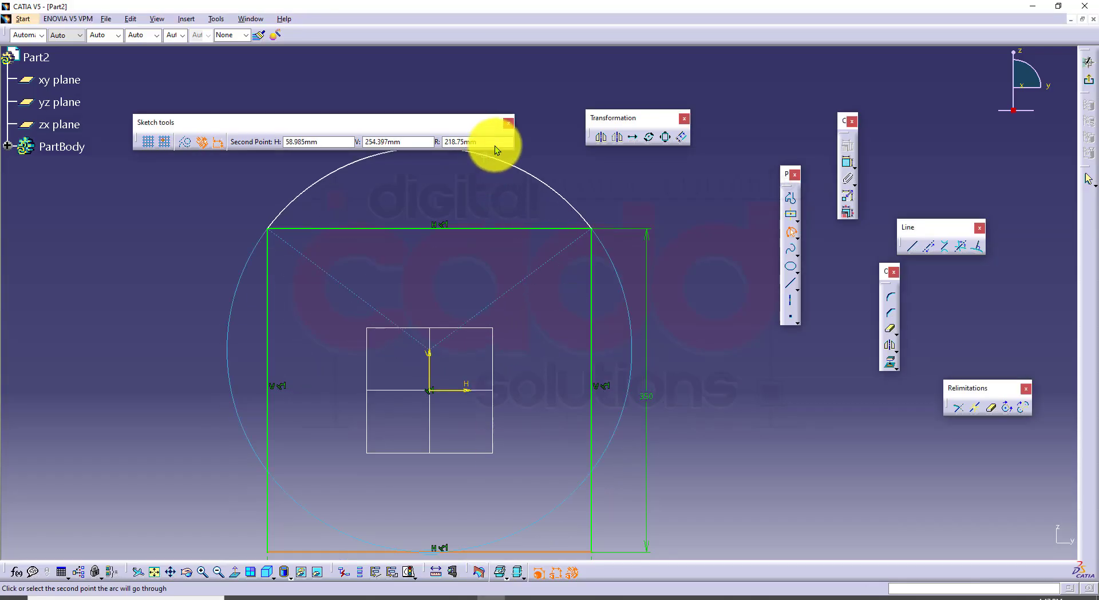
left_click(495, 143)
type("238")
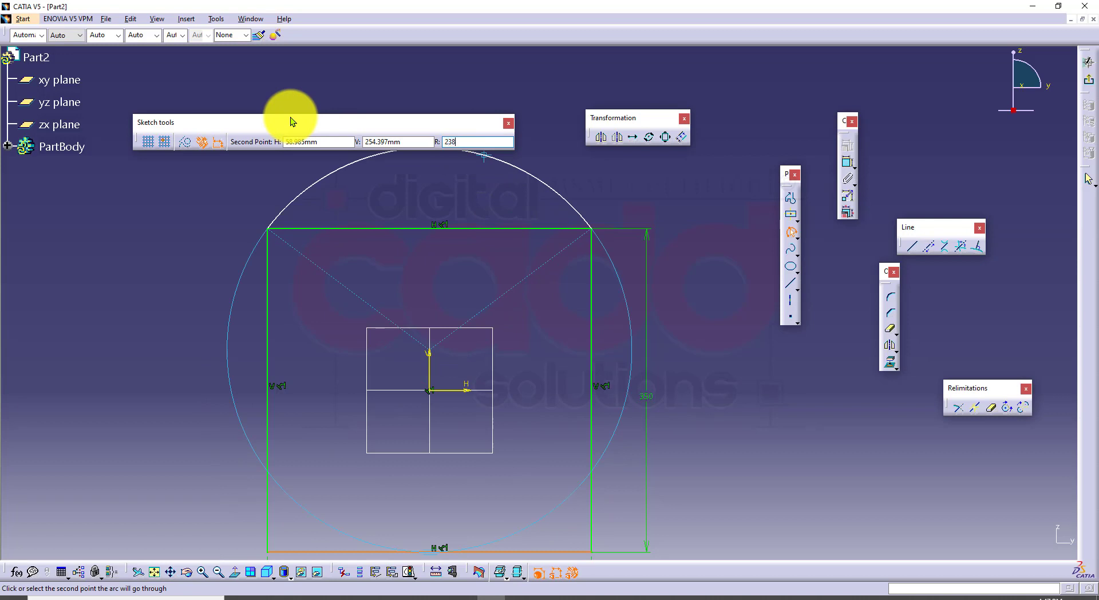
left_click(448, 184)
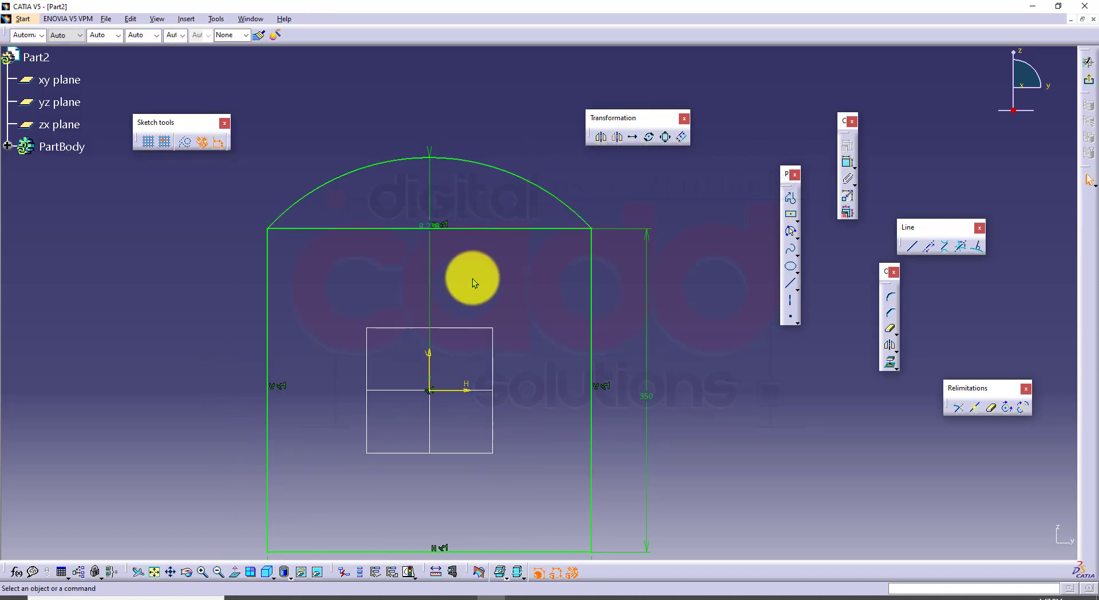
Convert the rectangle's upper horizontal edge below the arc into a construction line
left_click(489, 232)
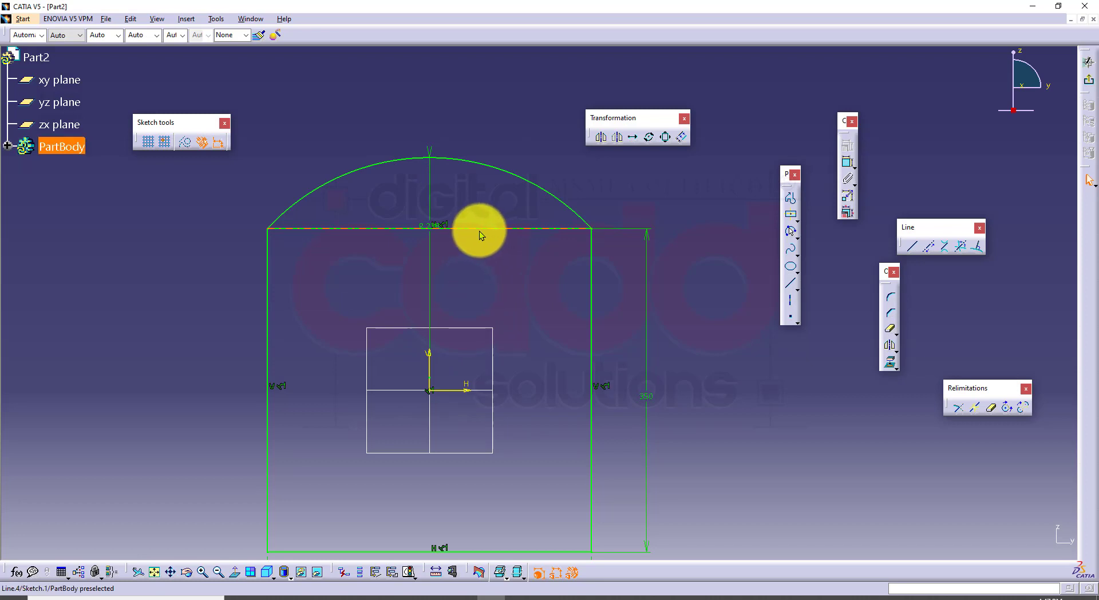
left_click(193, 147)
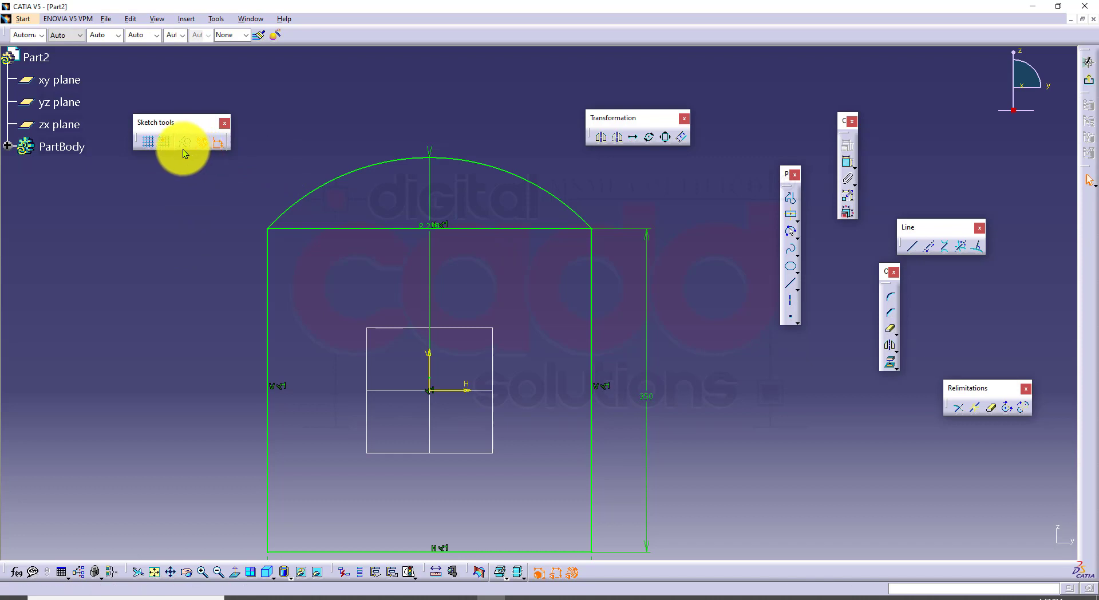
left_click(333, 230)
left_click(184, 142)
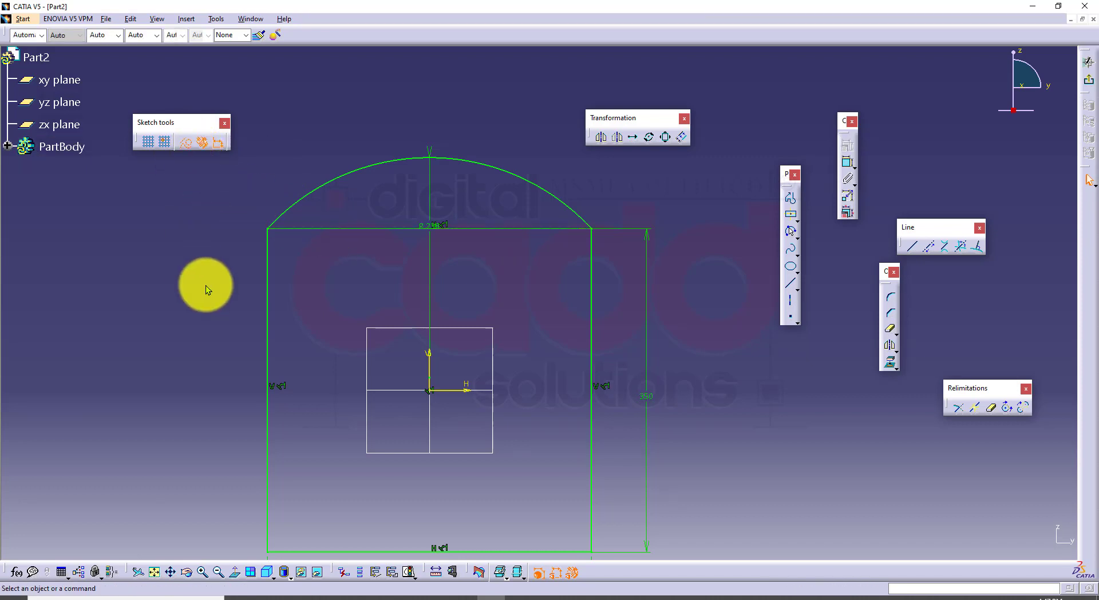
middle_click_drag(435, 394, 417, 353)
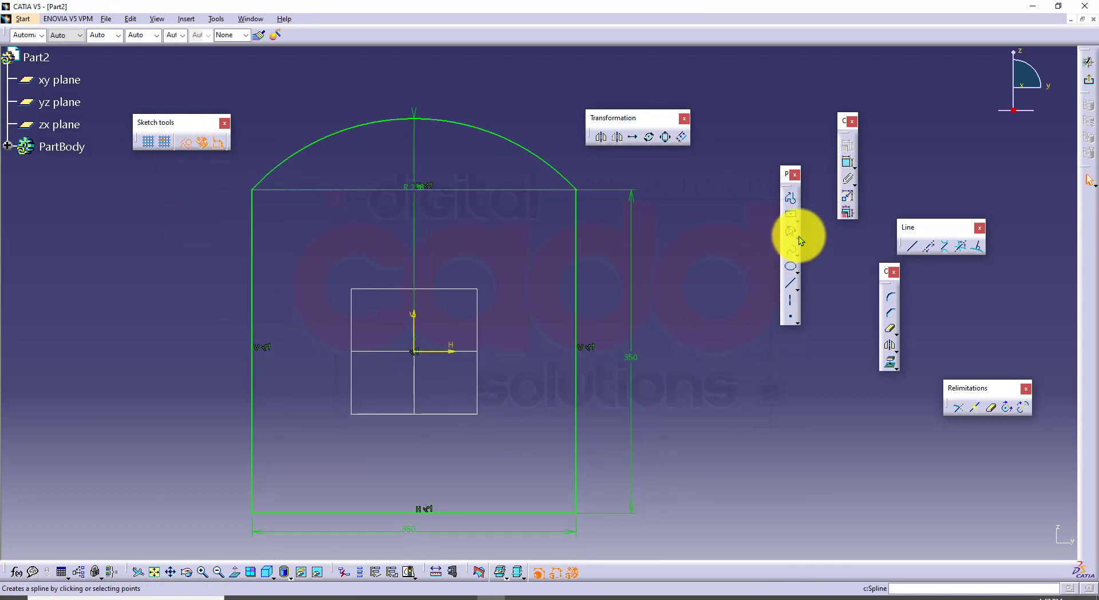
Sketch two concentric circles, one inside the other, centred on the sketch origin for the ring
left_click(796, 235)
left_click(814, 244)
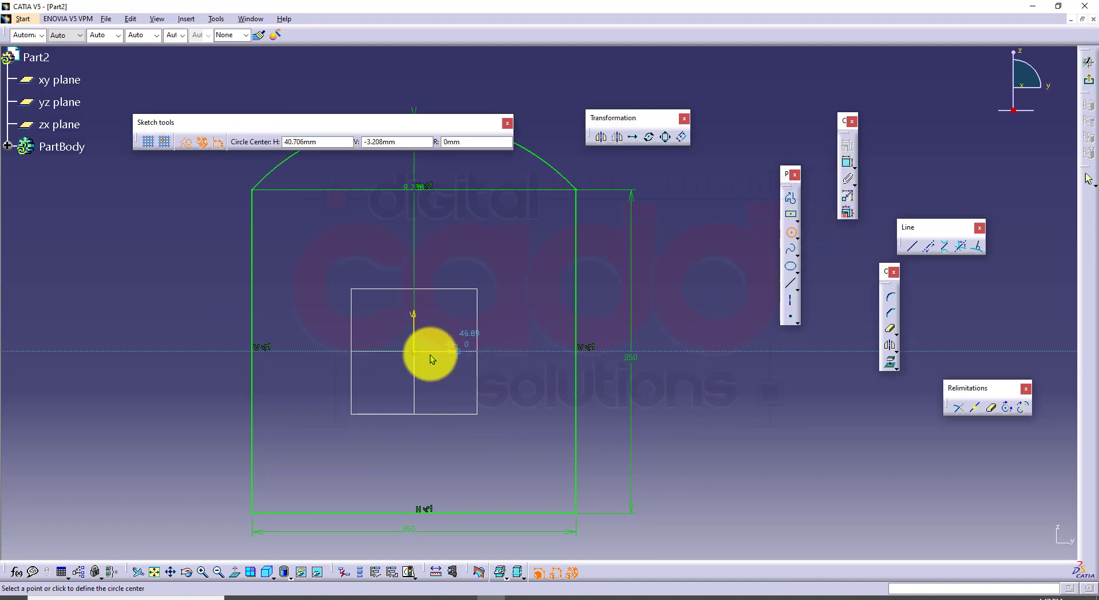
left_click(414, 351)
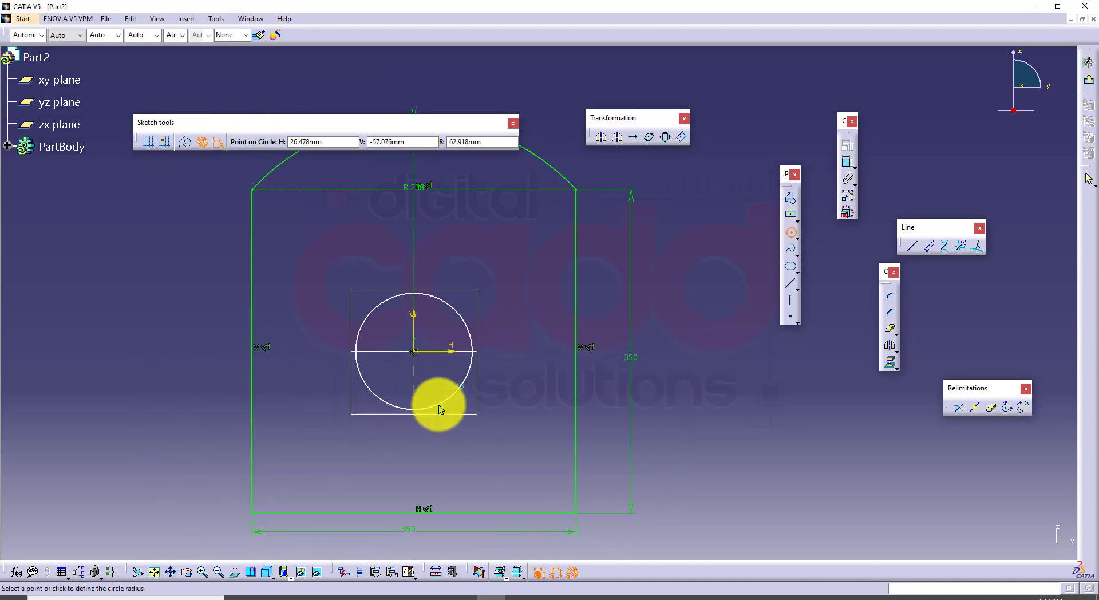
left_click(504, 380)
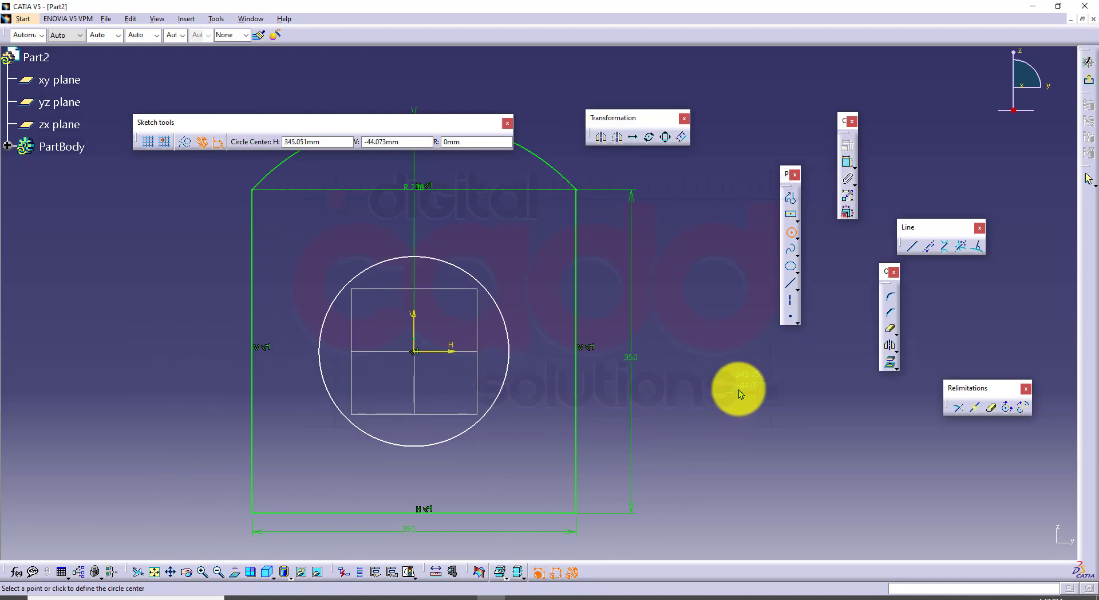
left_click(414, 351)
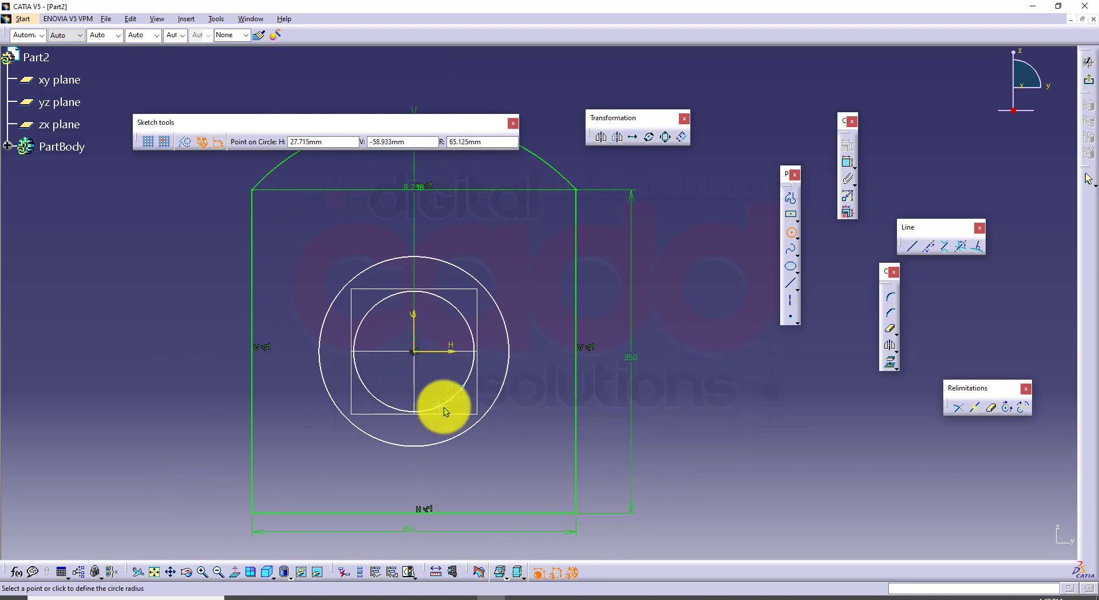
left_click(456, 414)
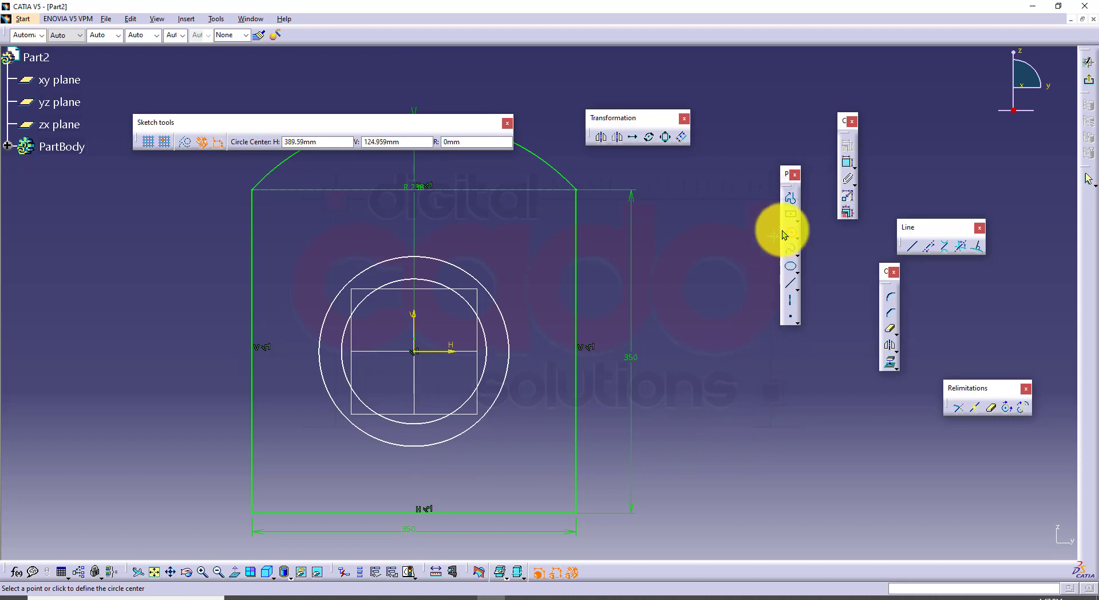
Dimension the outer ring circle as a diameter and set it to 238 mm, taking the value from the PDF drawing
left_click(847, 163)
left_click(303, 596)
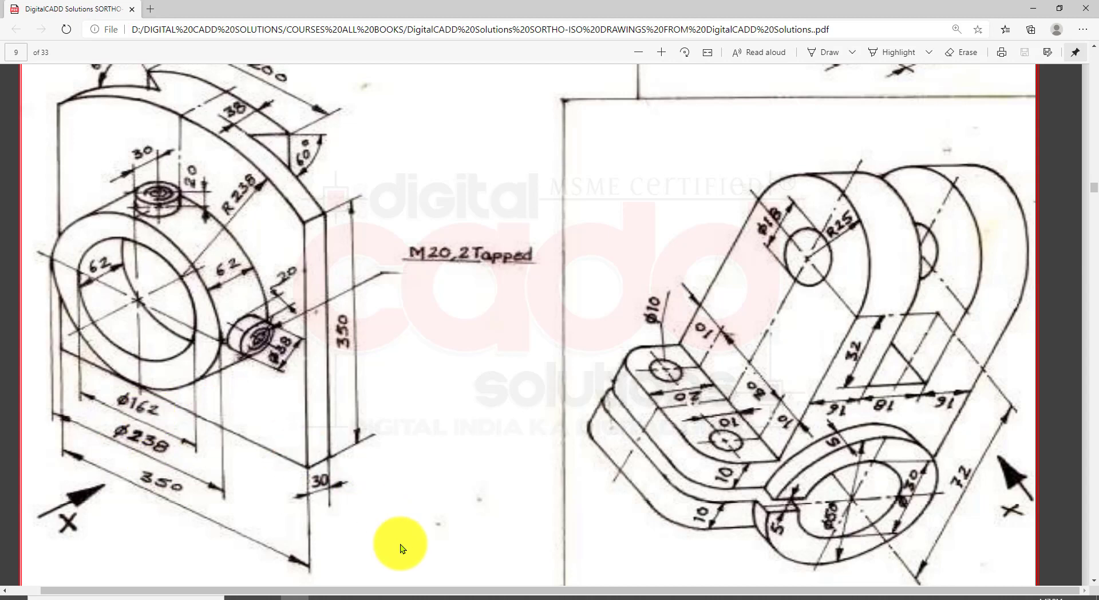
left_click(503, 596)
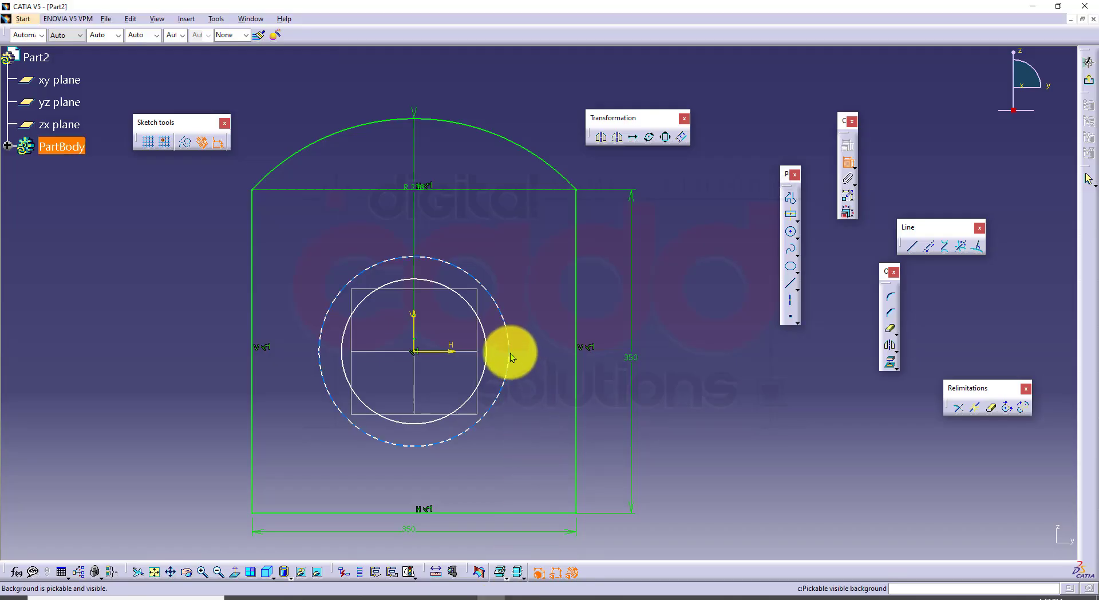
left_click(509, 353)
double_click(668, 263)
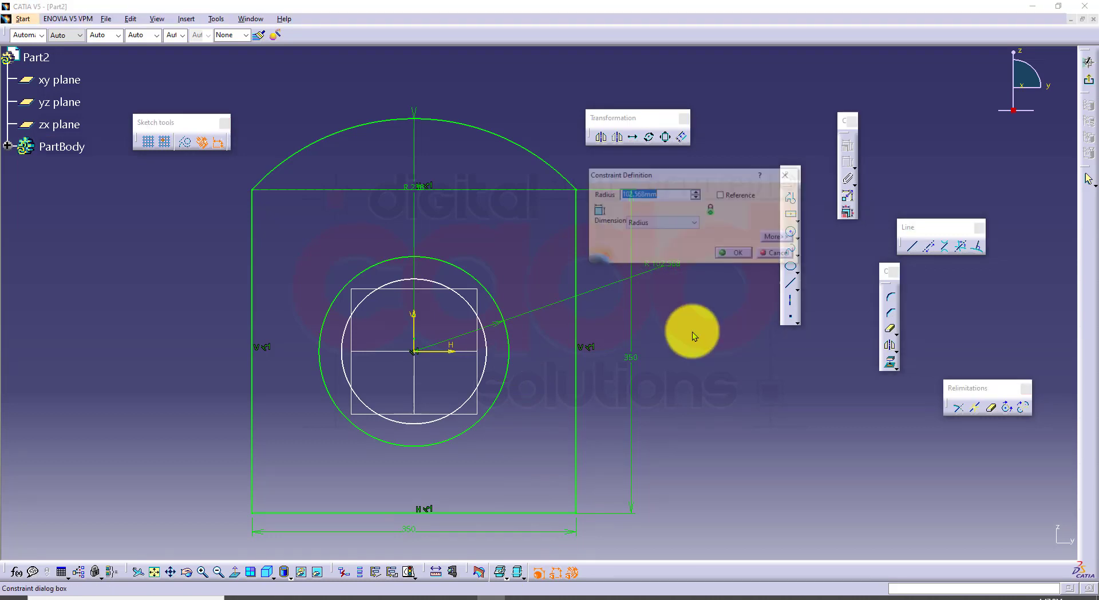
left_click(671, 222)
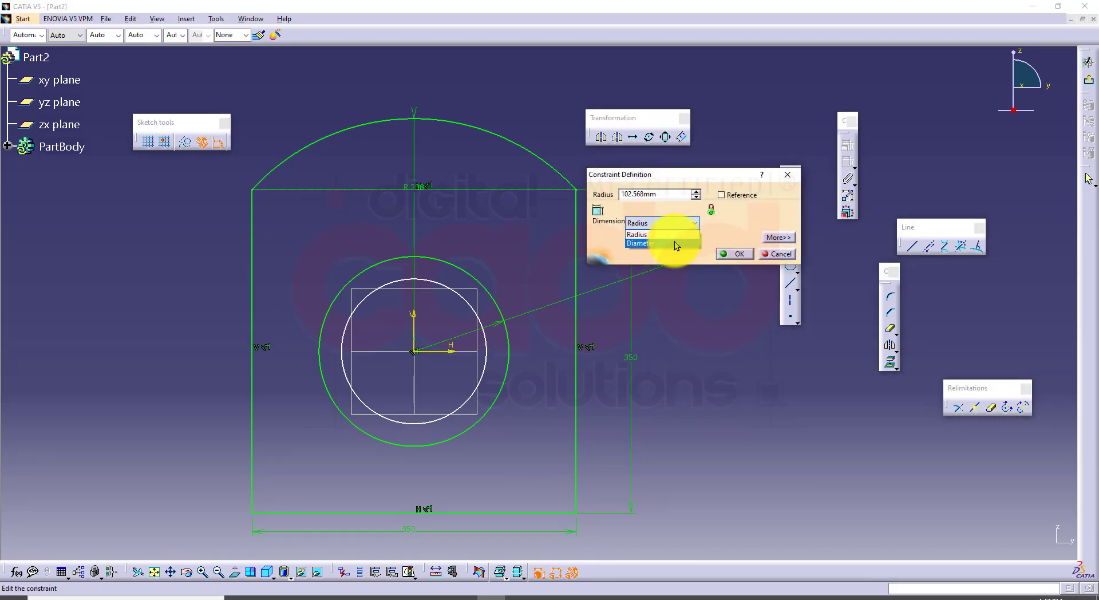
left_click(674, 240)
type("238")
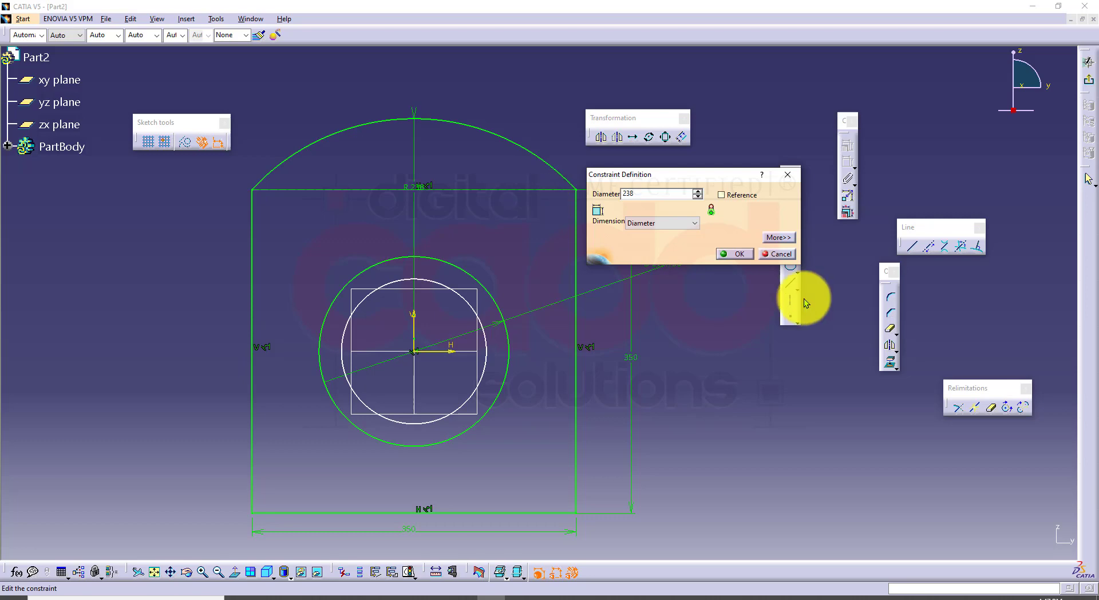
left_click(735, 253)
Check the PDF drawing, dimension the inner ring circle's diameter and set it to 162 mm
left_click(294, 597)
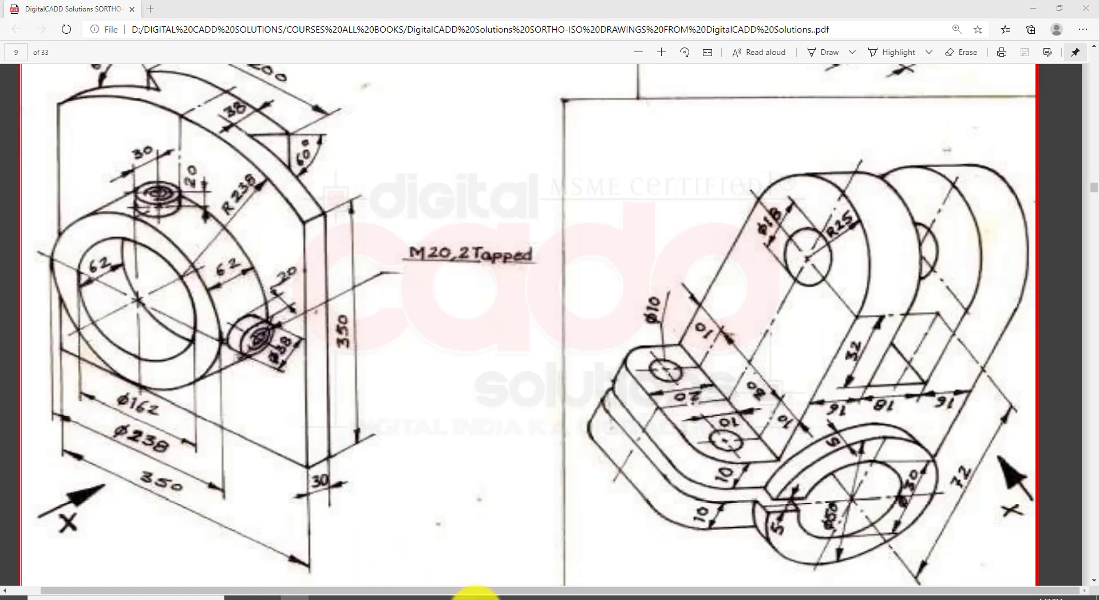
left_click(487, 596)
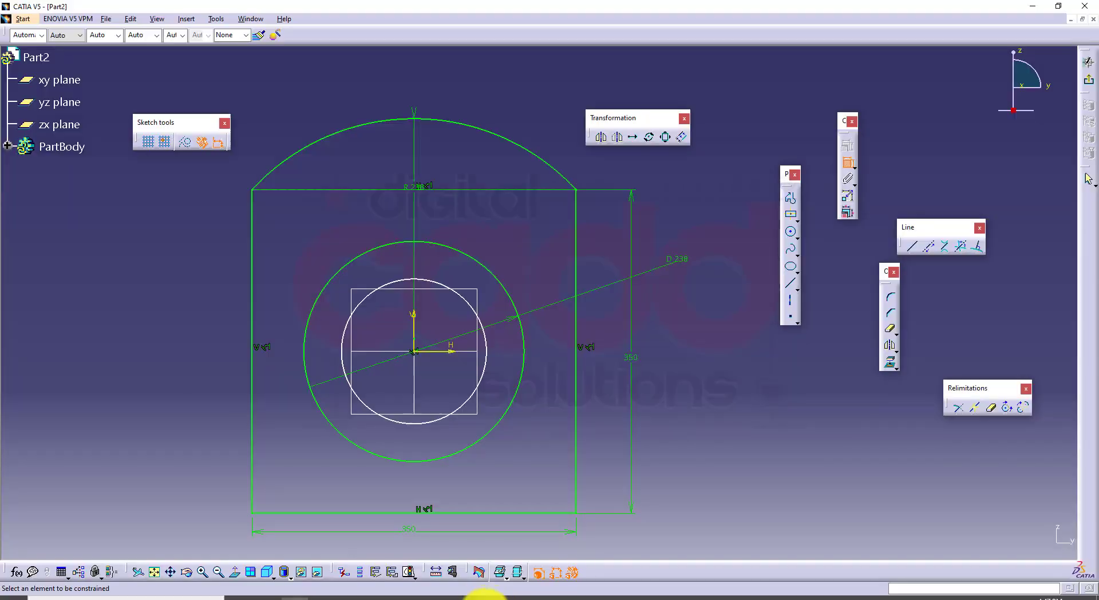
left_click(480, 322)
left_click(653, 213)
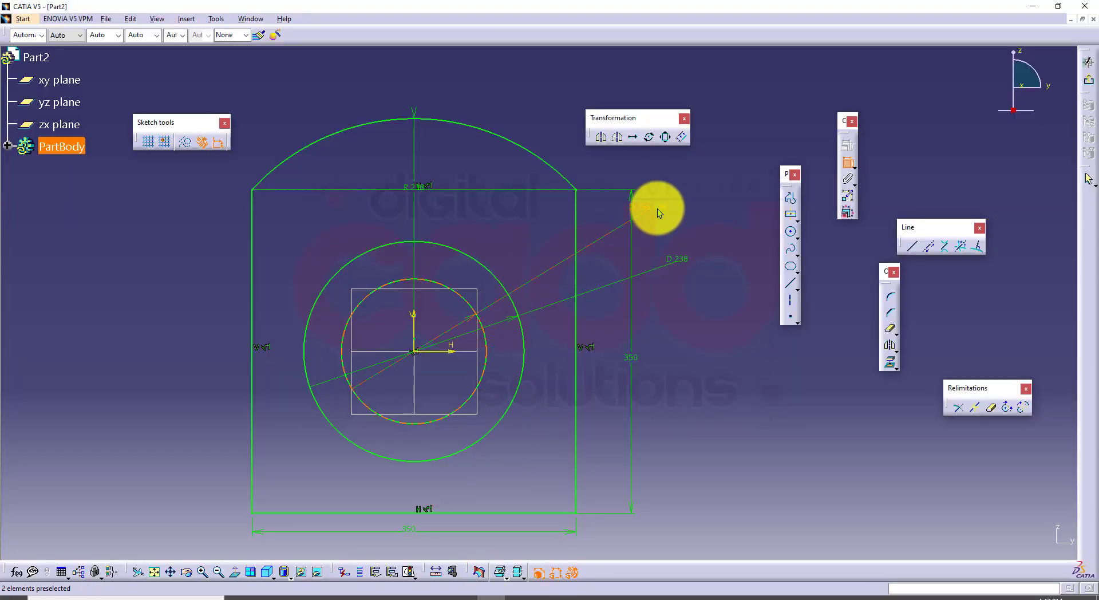
double_click(657, 208)
type("15")
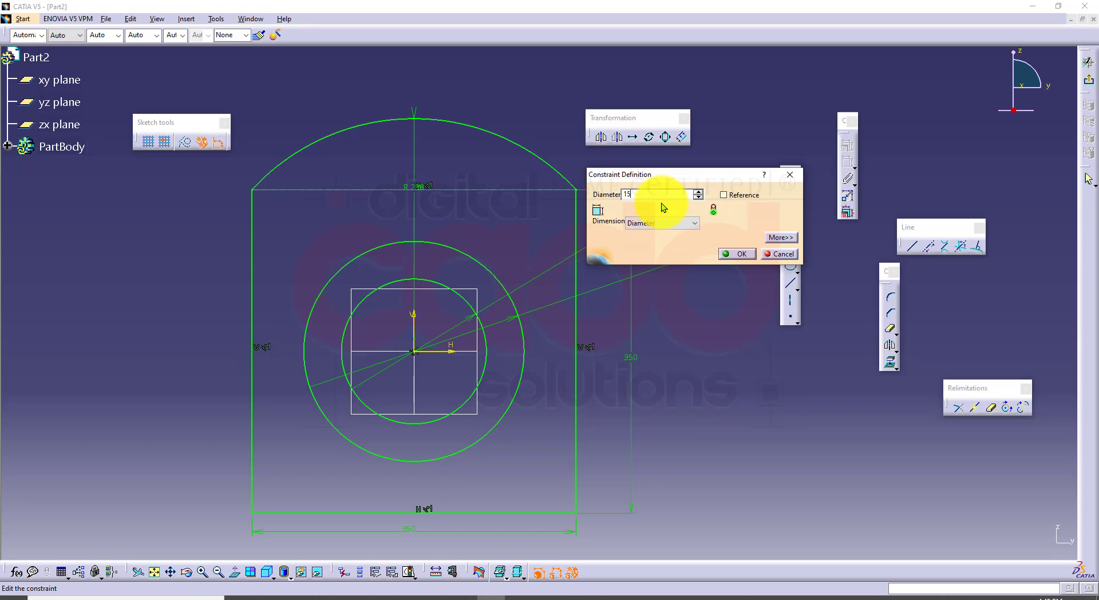
type("62")
left_click(747, 255)
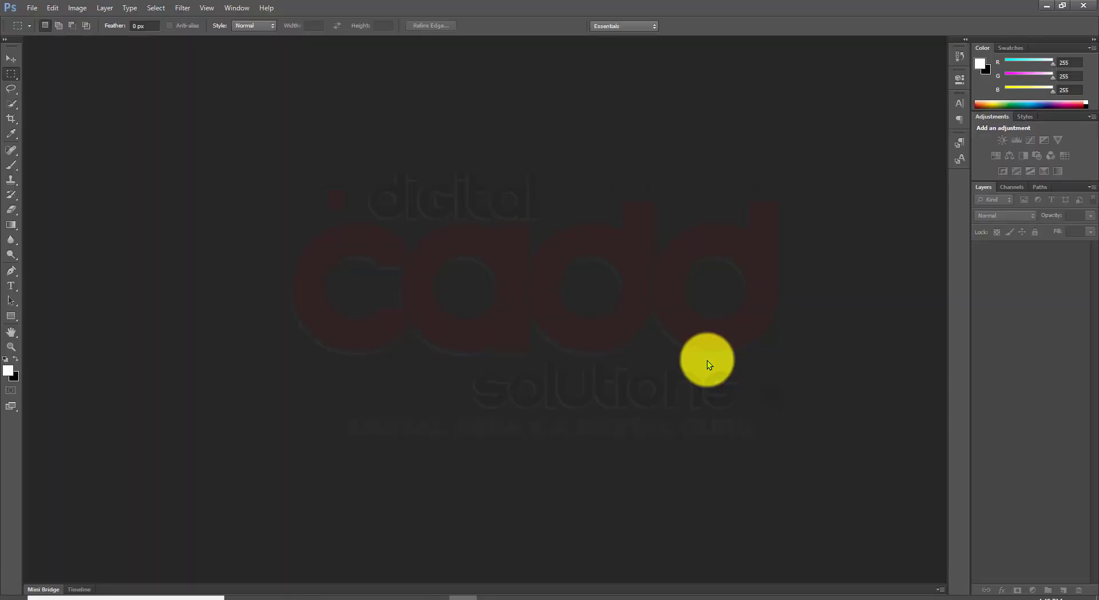
Exit the plate-and-ring sketch and dismiss the interrupting Photoshop window, quitting its sign-in prompt
left_click(1046, 7)
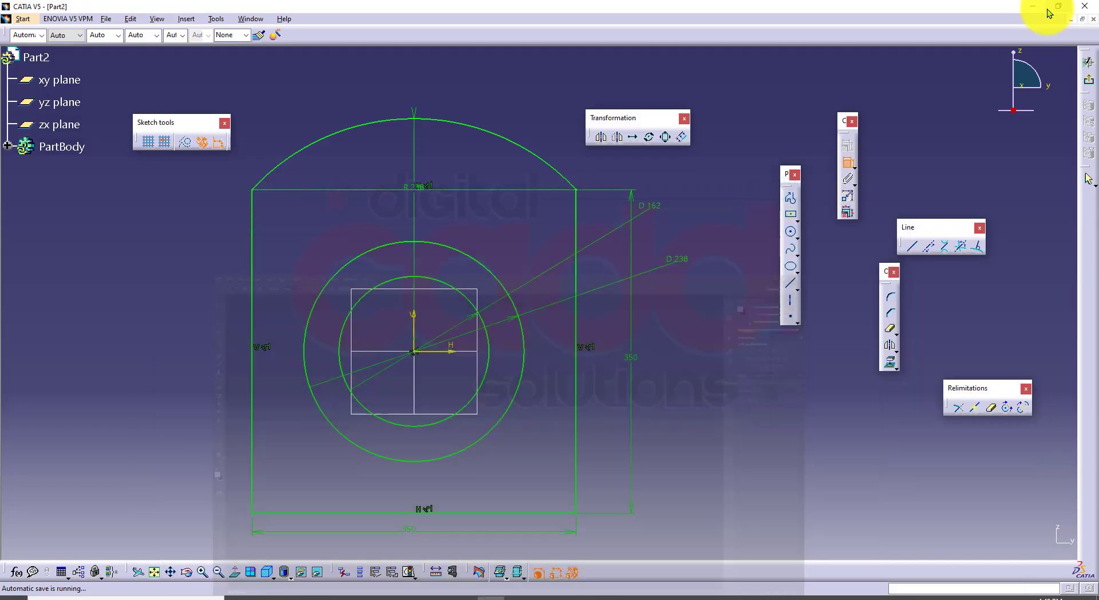
mouse_move(549, 390)
middle_mouse_down()
mouse_move(548, 373)
mouse_move(531, 384)
middle_mouse_up()
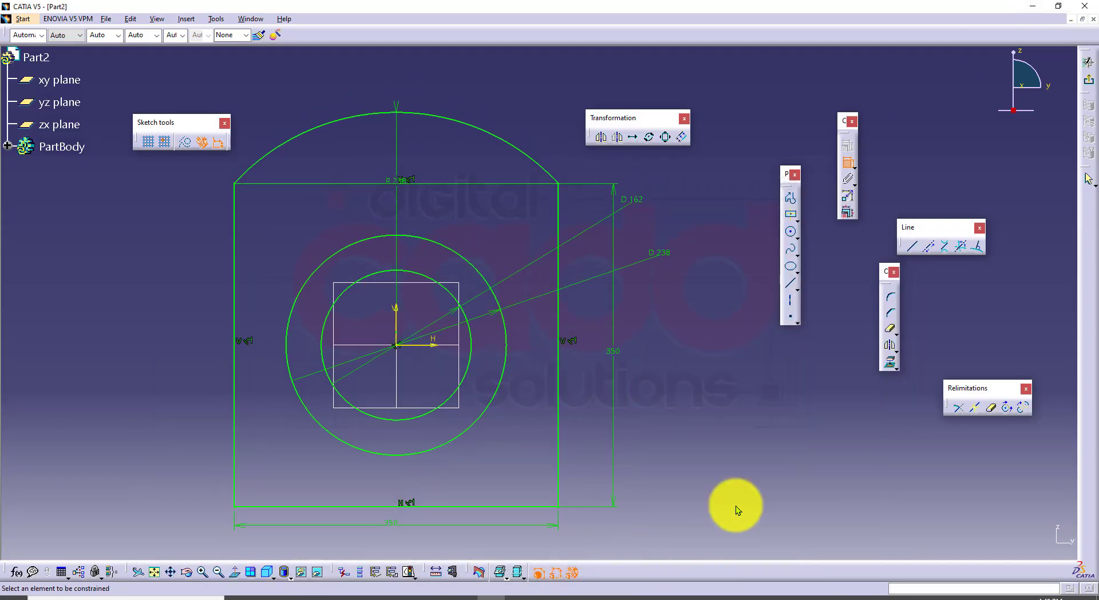
left_click(1089, 79)
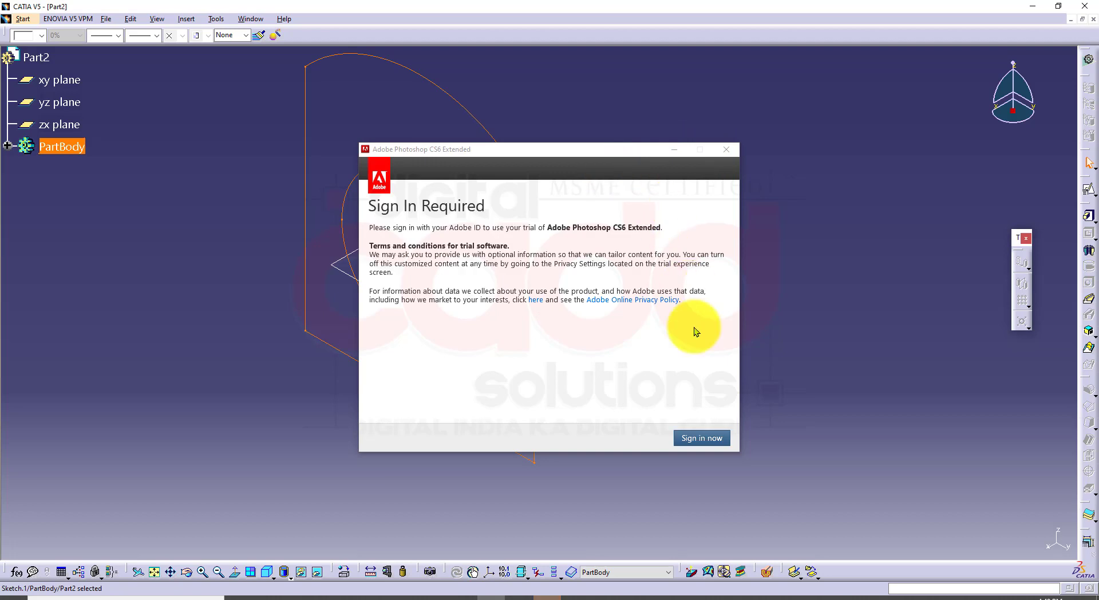
left_click(725, 150)
left_click(622, 344)
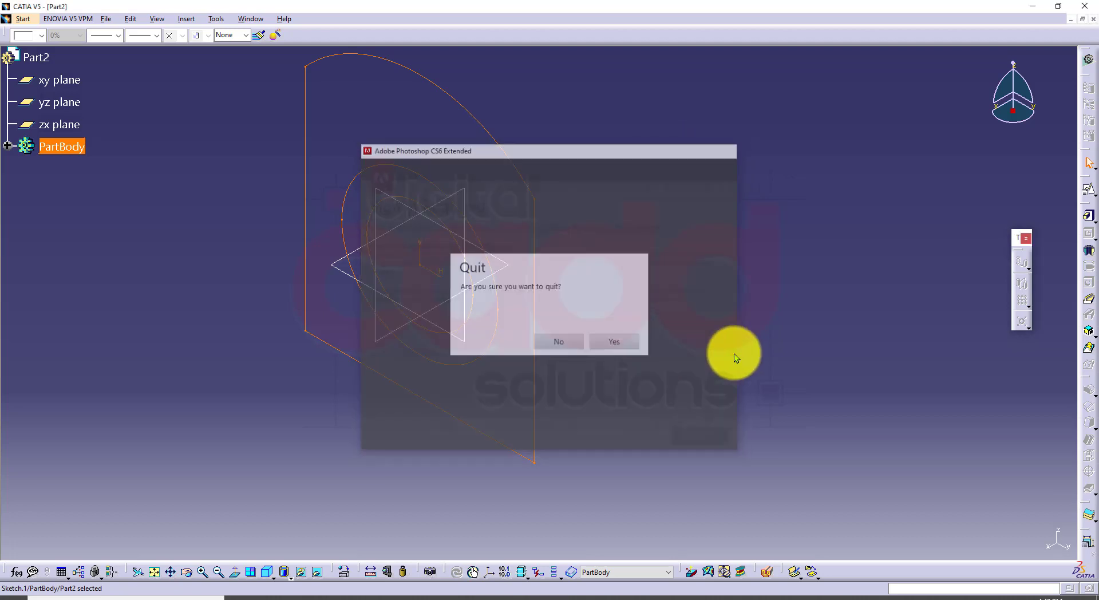
left_click(754, 340)
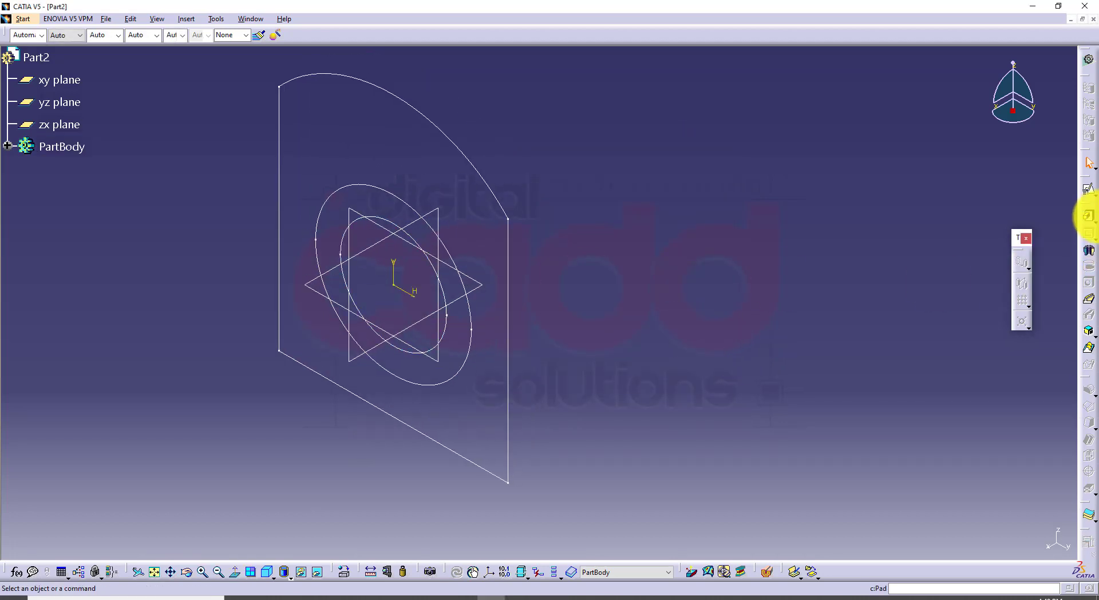
Start a Multi-Pad from the plate-and-ring sketch, check the ring depth in the PDF, and set the outer plate domain's length to 30 mm
left_click(1091, 218)
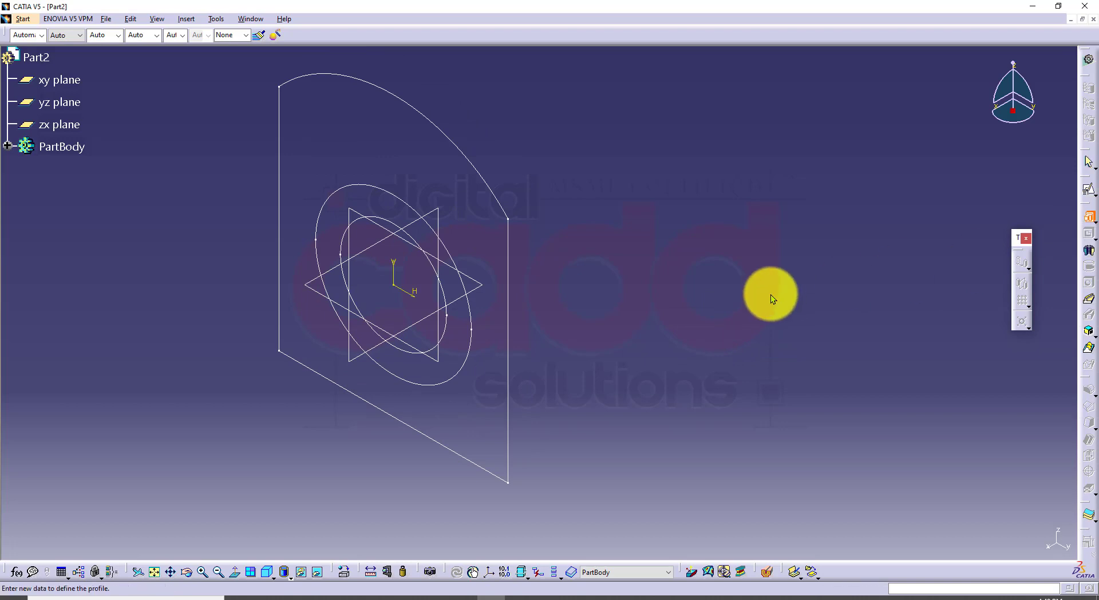
left_click(509, 240)
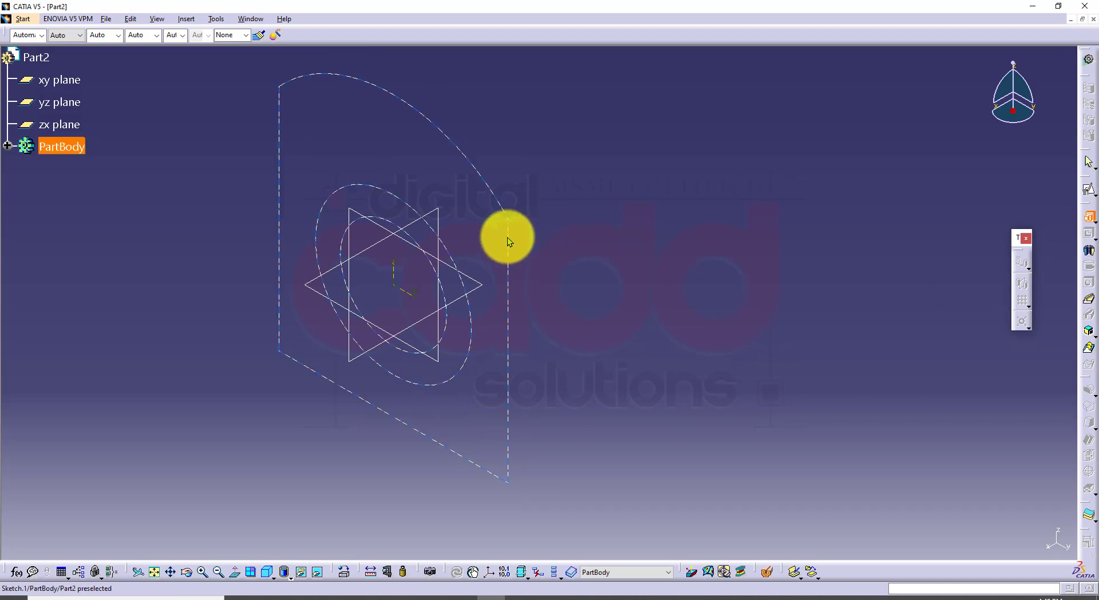
left_click(297, 596)
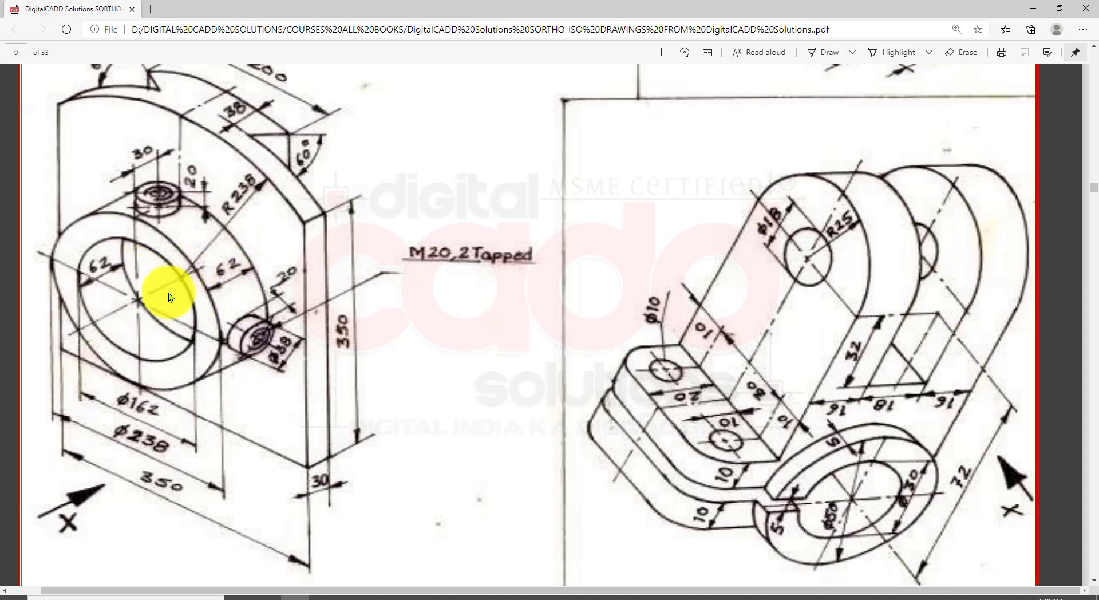
left_click_drag(250, 246, 208, 285)
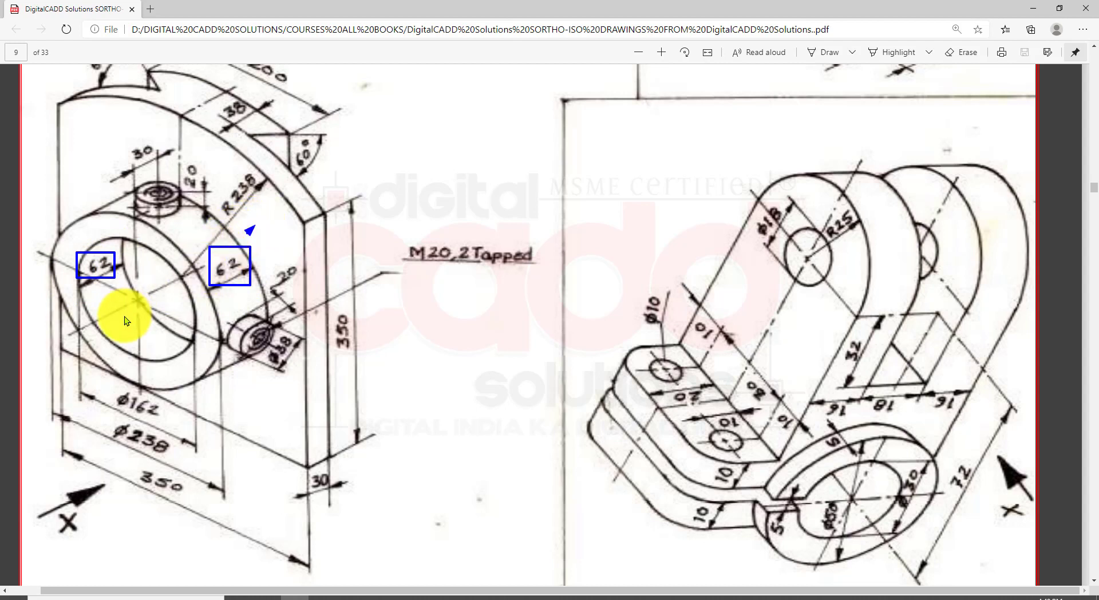
left_click(485, 597)
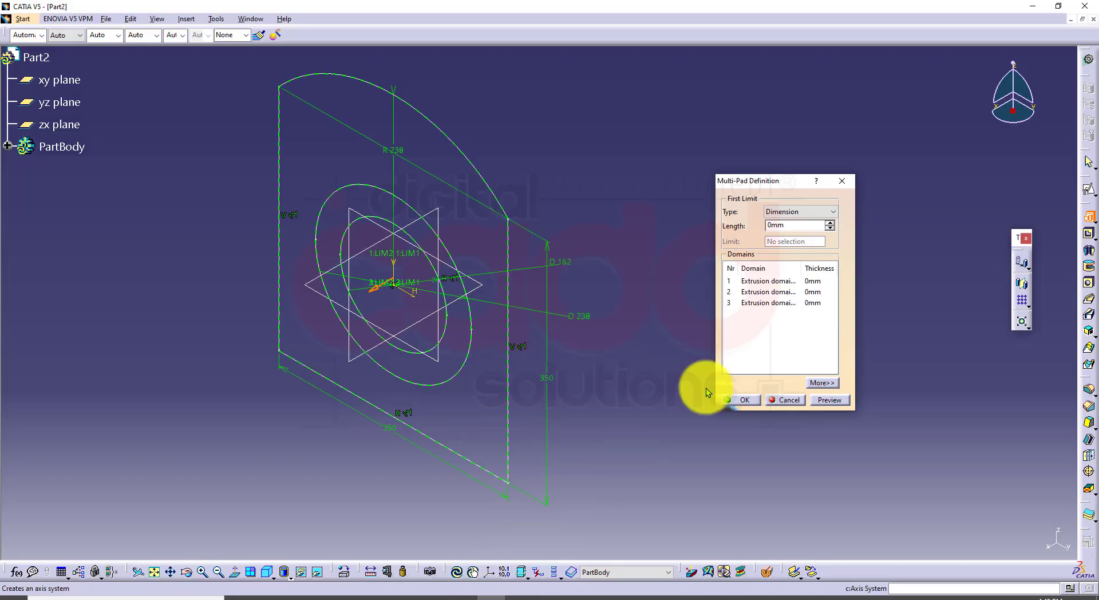
left_click(767, 281)
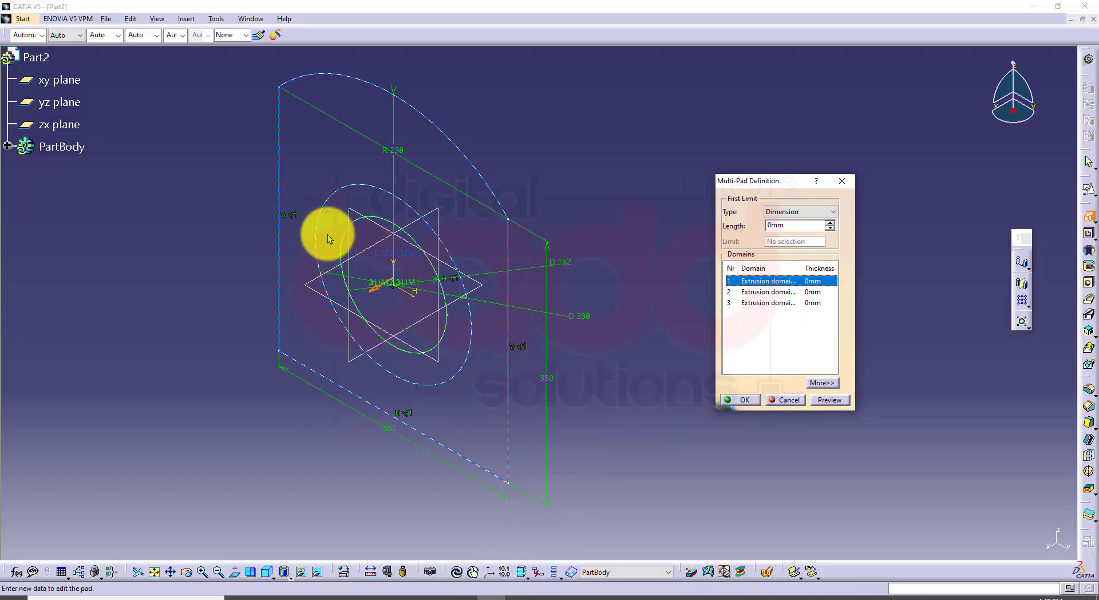
double_click(792, 225)
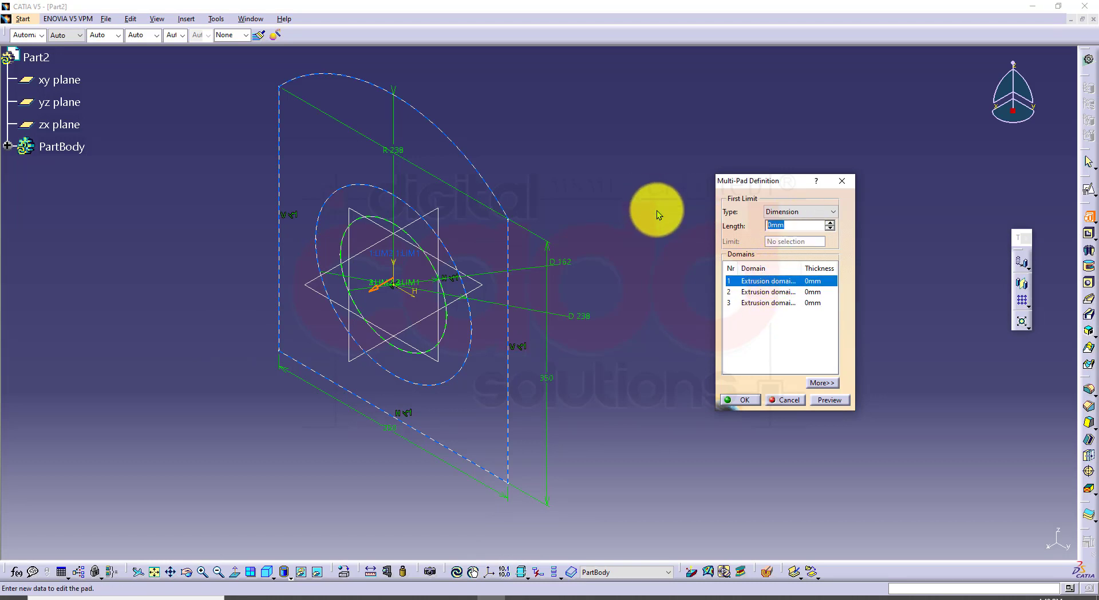
type("30")
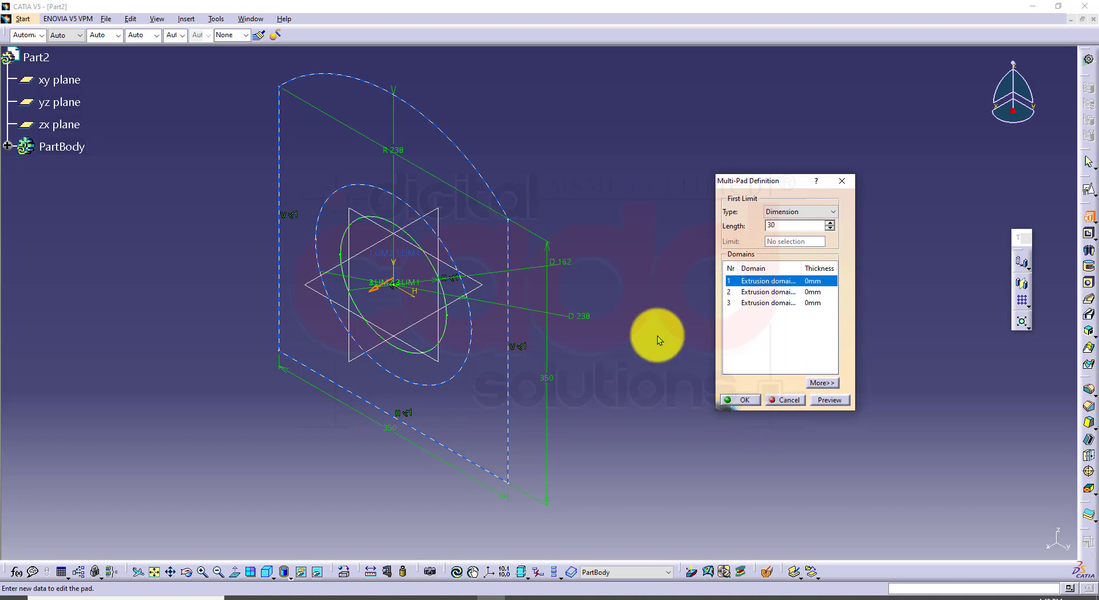
left_click(821, 400)
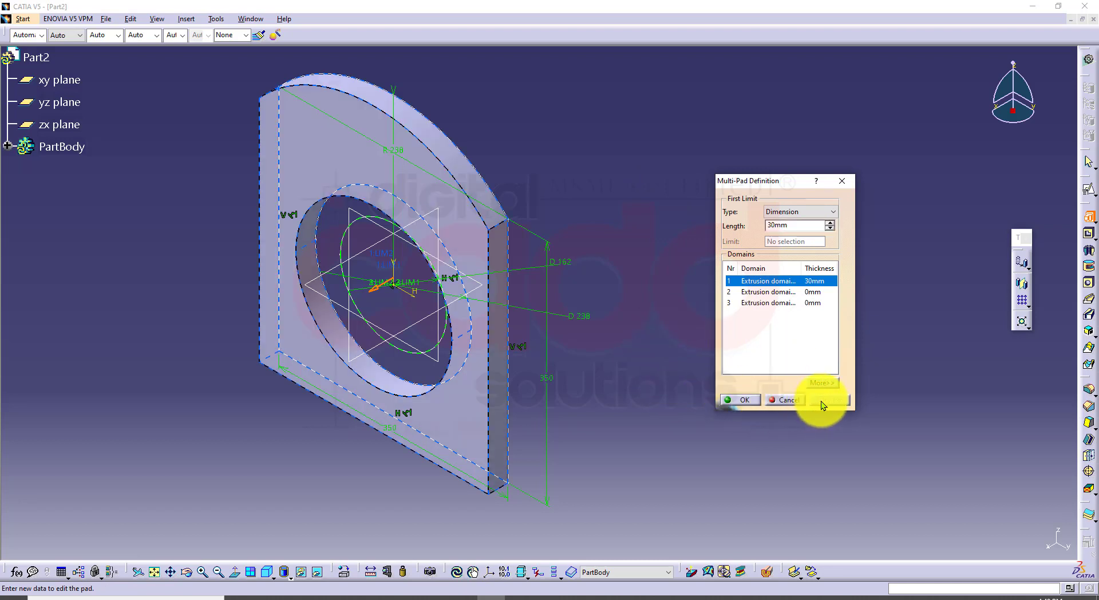
Set the Multi-Pad domain inside the inner circle to a length of 30 mm and preview it
left_click(790, 294)
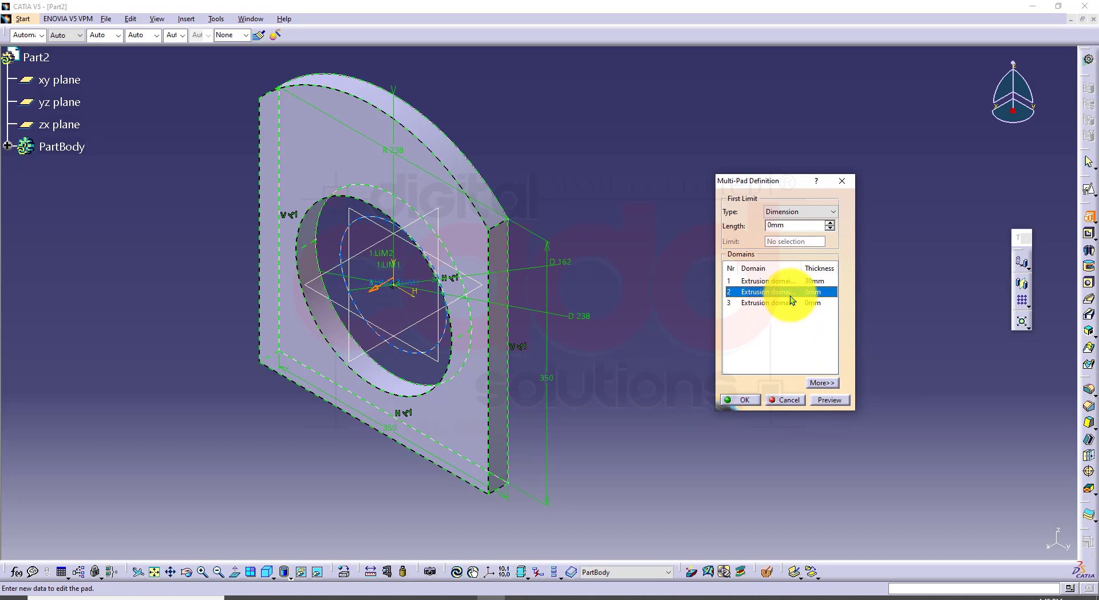
double_click(770, 225)
type("30")
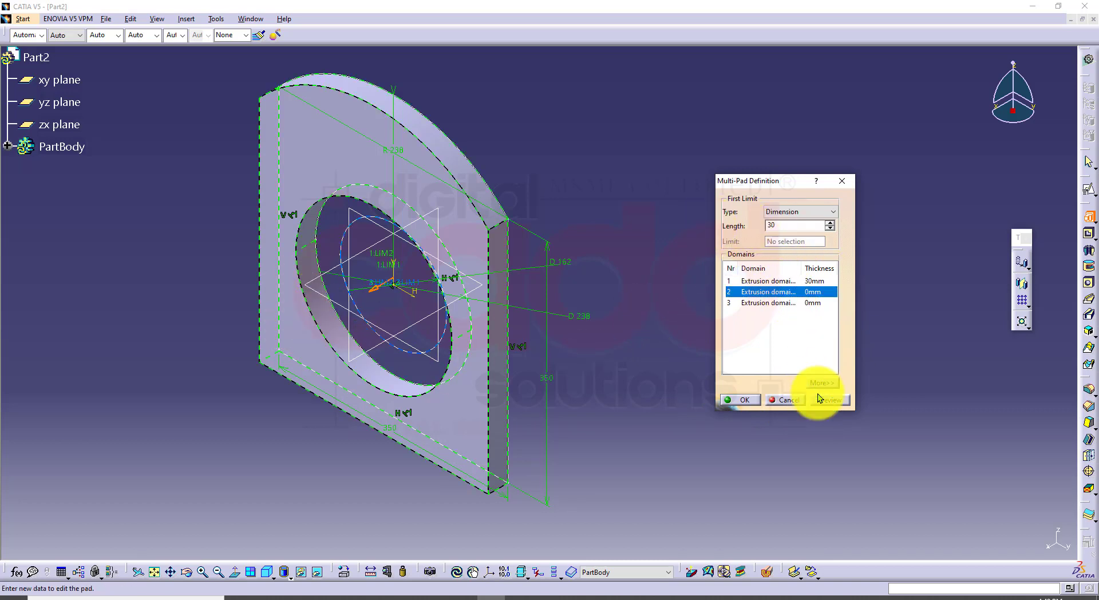
left_click(827, 400)
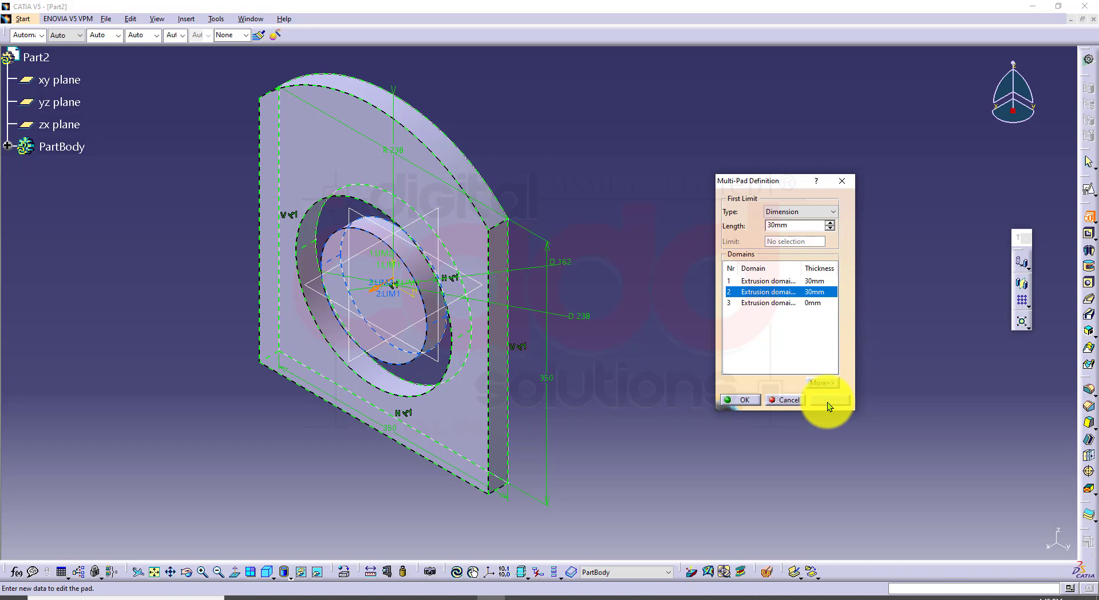
Set the ring domain between the two circles to a length of 30+62 mm per the PDF, and create the Multi-Pad
left_click(761, 304)
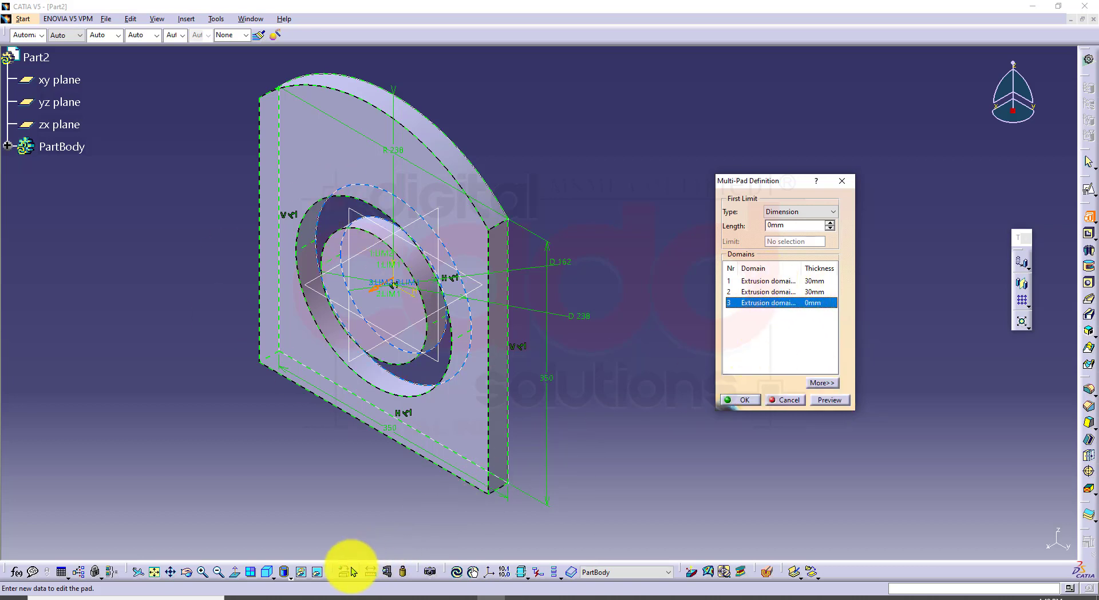
left_click(285, 596)
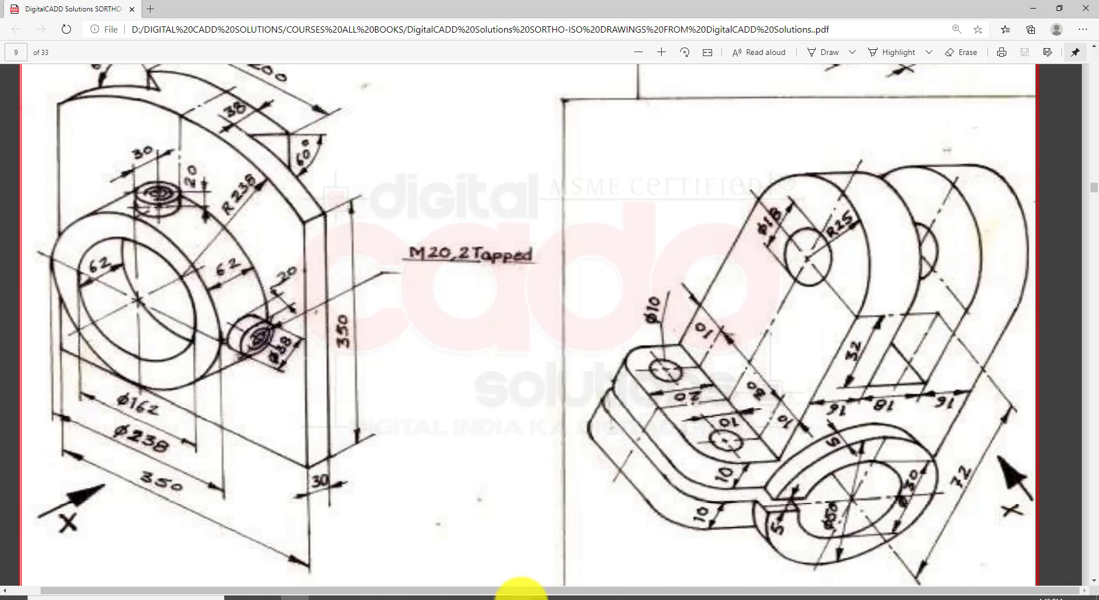
left_click(492, 596)
left_click_drag(792, 226, 757, 225)
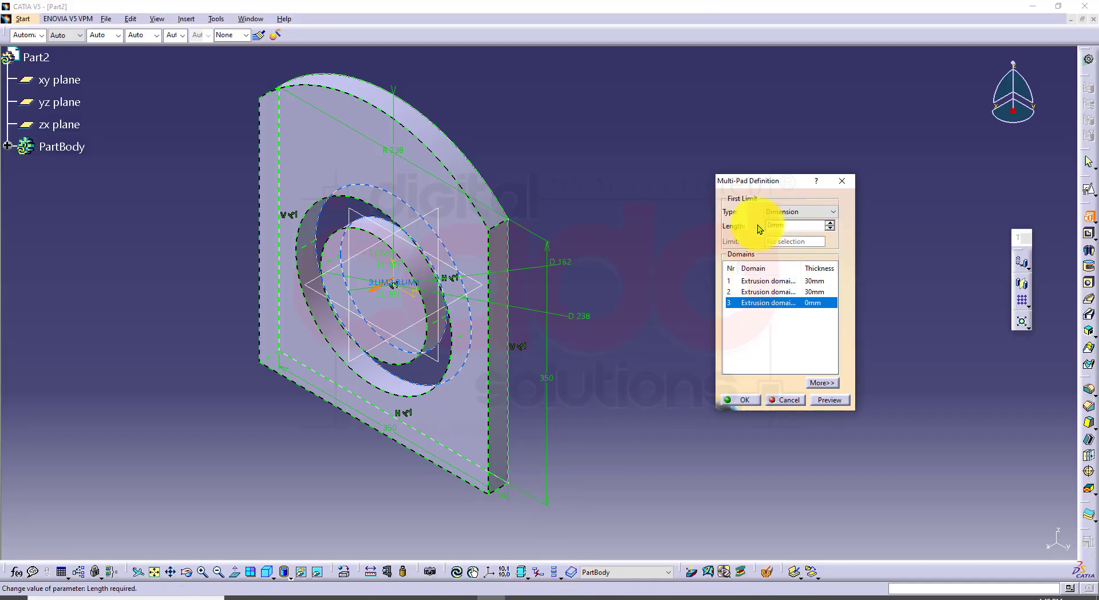
type("30")
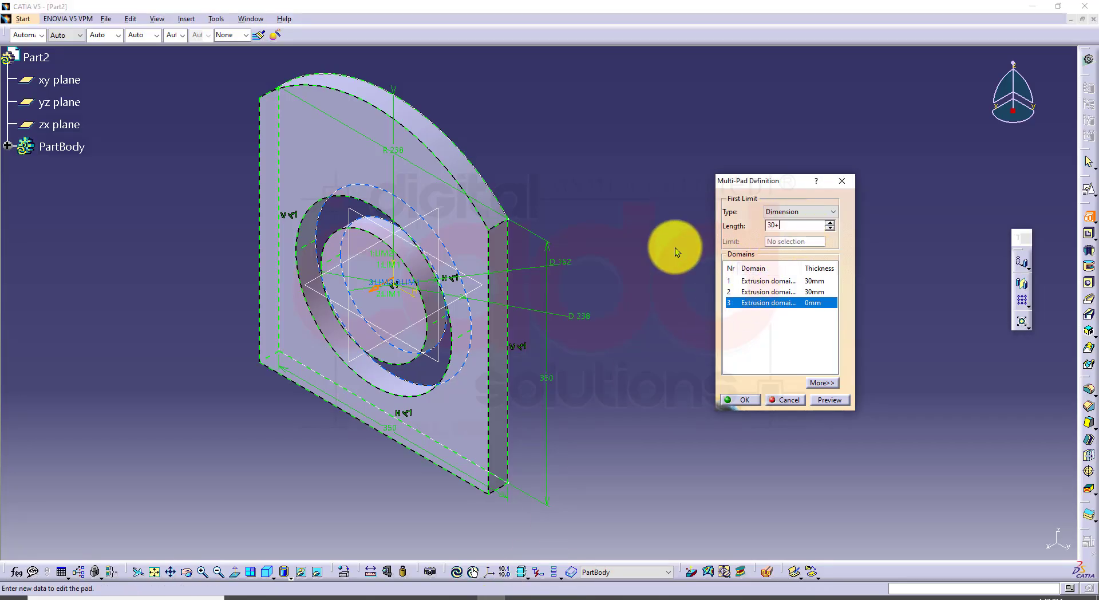
type("+62")
left_click(845, 401)
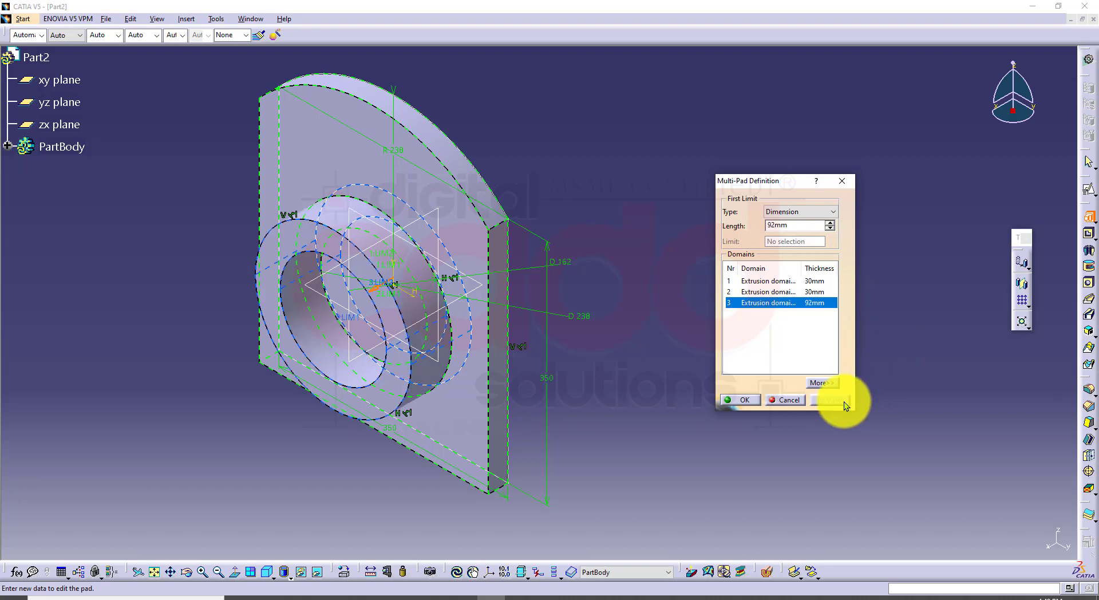
left_click(733, 401)
Measure the distance between the ring's front face and the plate's front face, and compare it with the PDF drawing
middle_click_drag(450, 373, 528, 423)
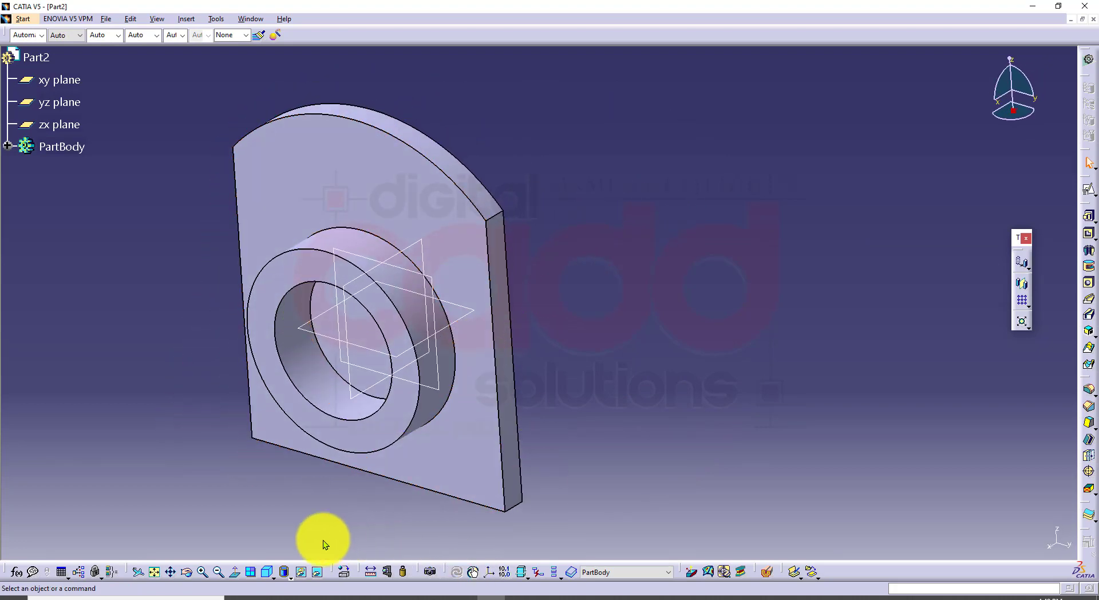
left_click(266, 572)
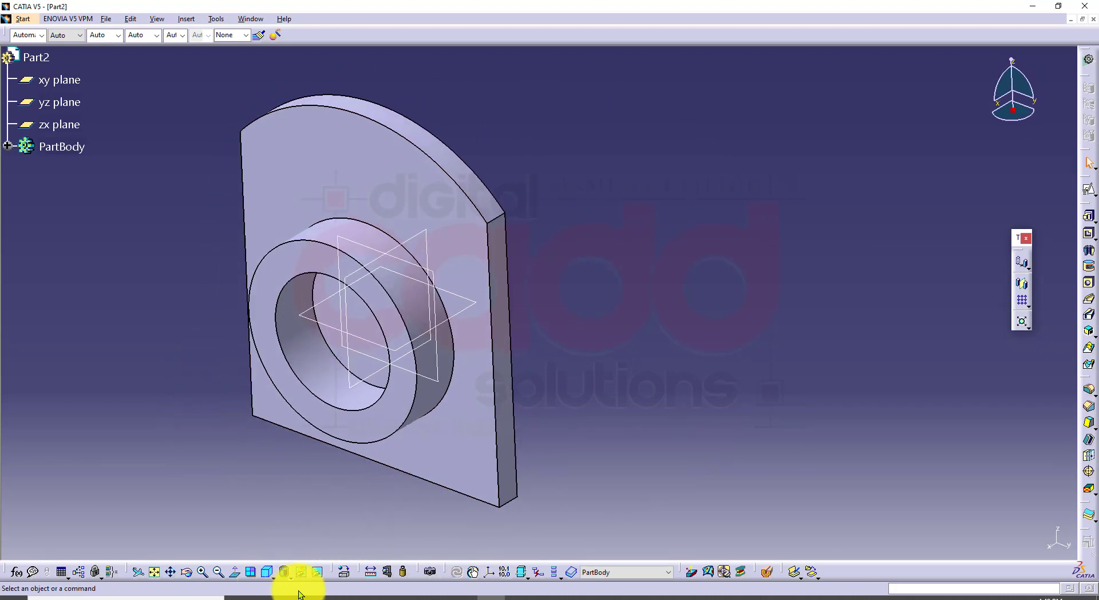
left_click(371, 572)
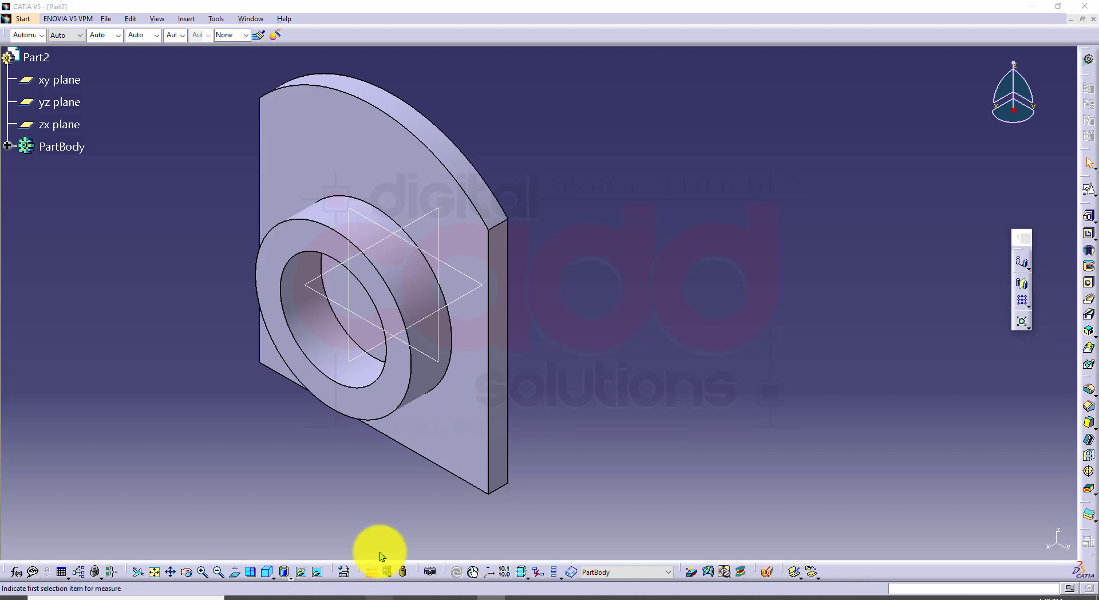
left_click(366, 404)
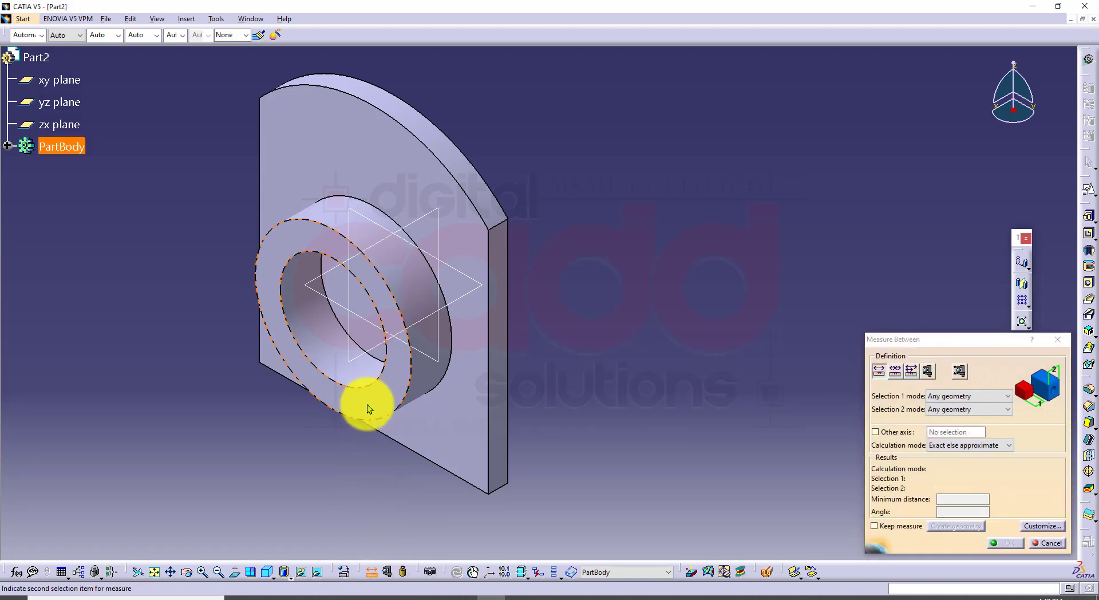
left_click(456, 403)
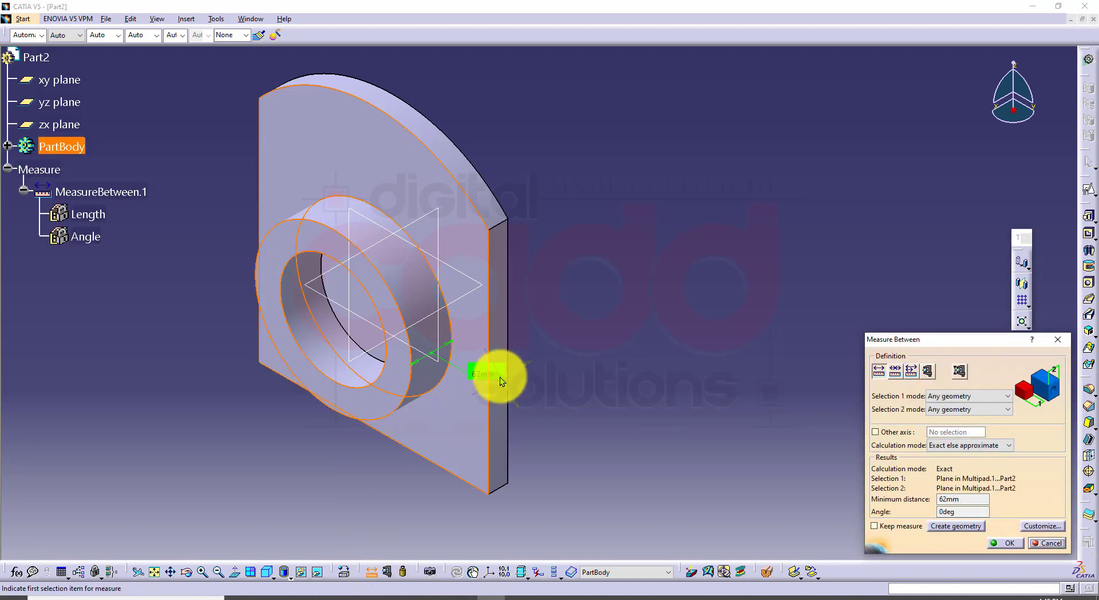
left_click_drag(500, 377, 627, 372)
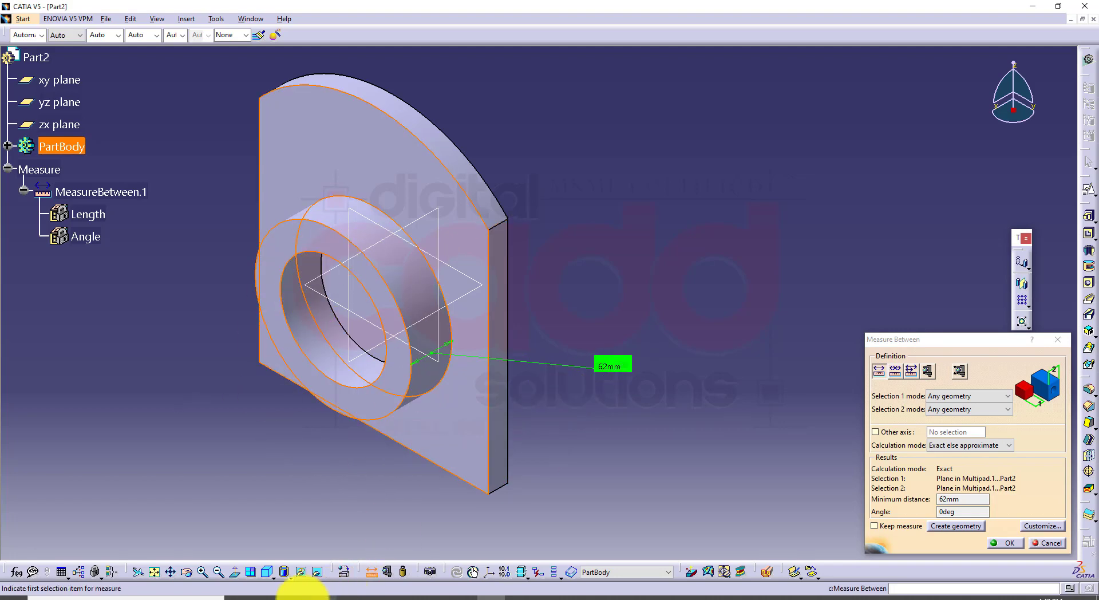
left_click(273, 597)
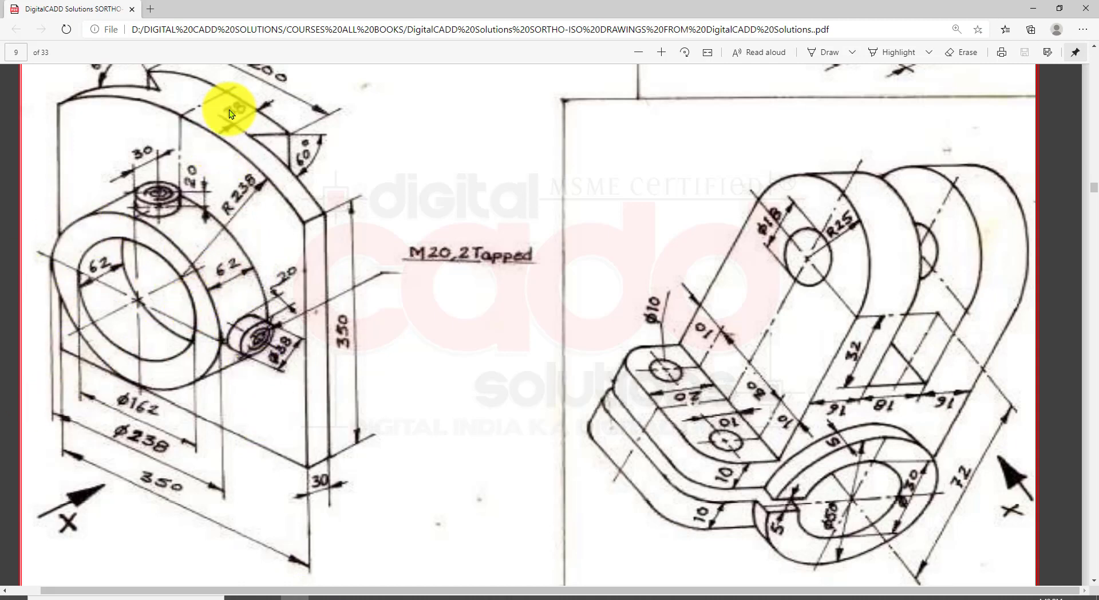
left_click(480, 596)
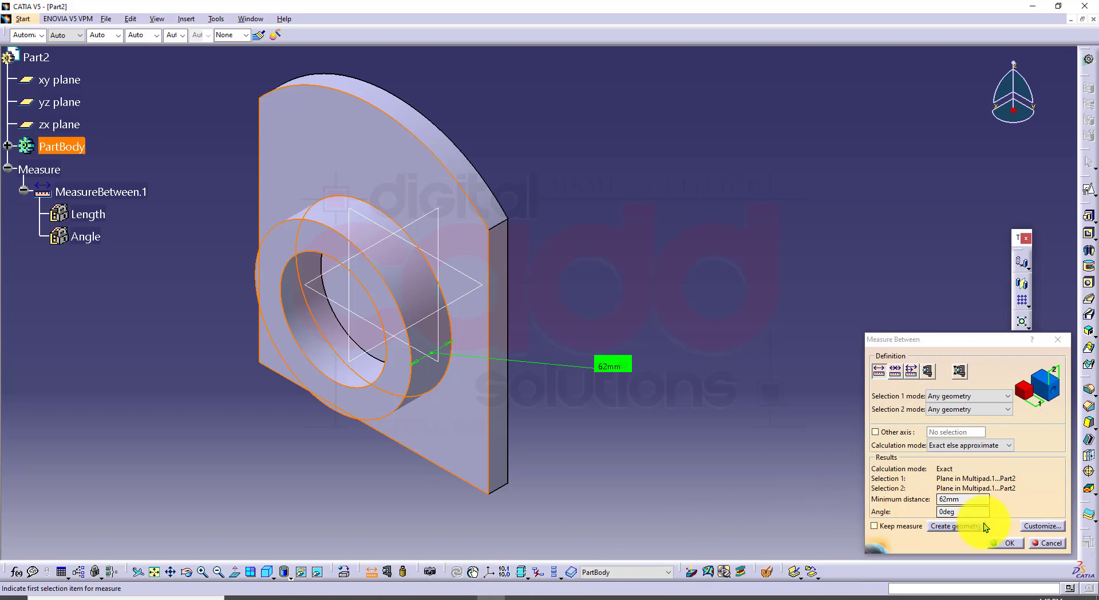
left_click(1037, 545)
Open a positioned sketch on the plate's flat bottom end face, with Reverse V enabled
middle_click_drag(429, 410, 488, 380)
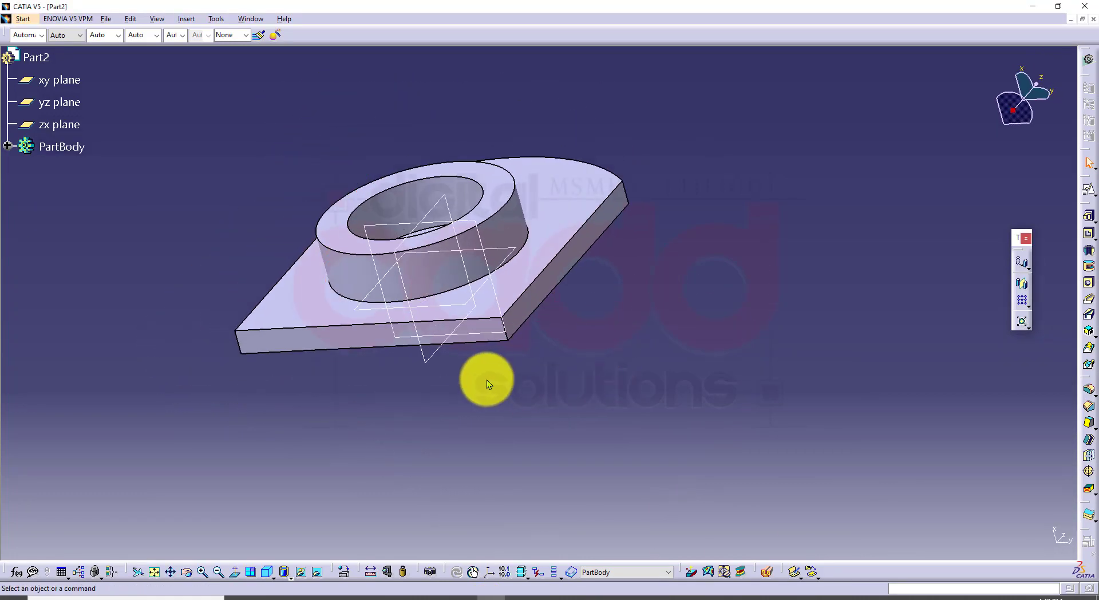
left_click(475, 326)
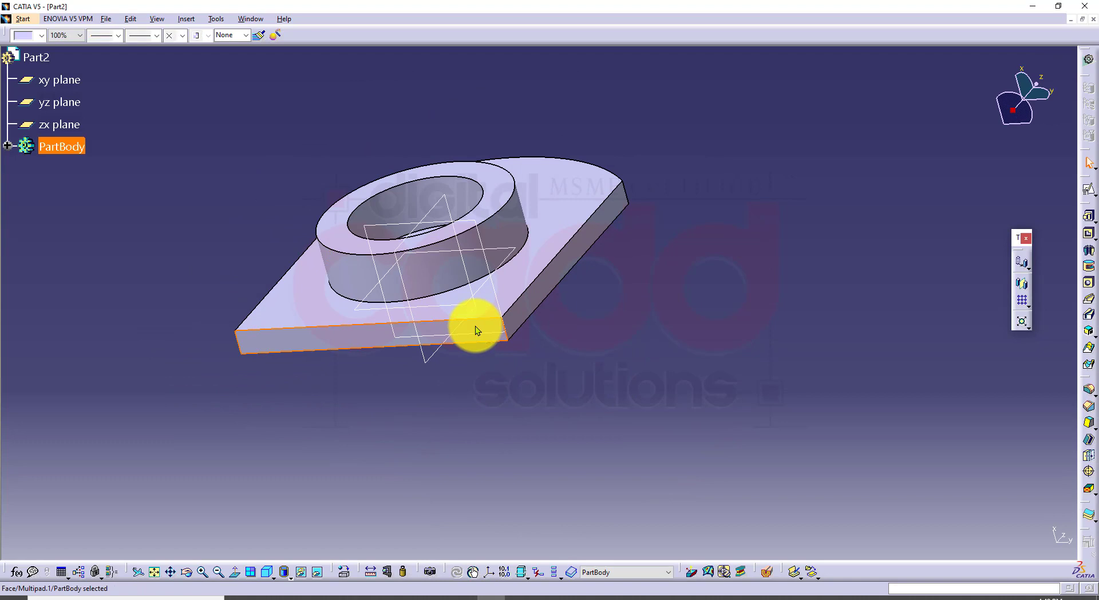
left_click(1089, 193)
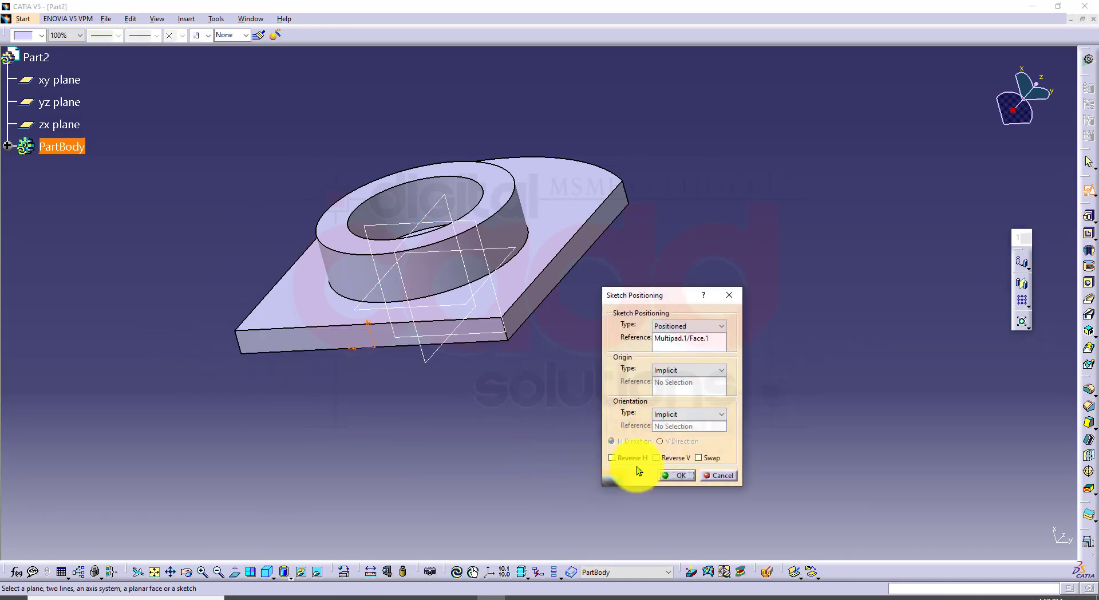
left_click(655, 458)
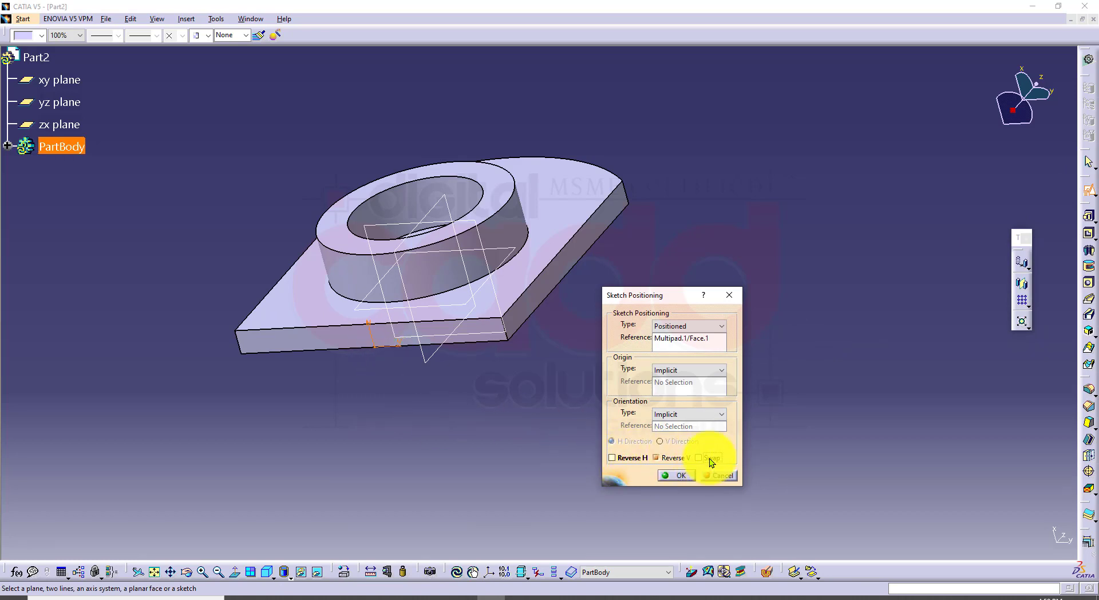
left_click(677, 474)
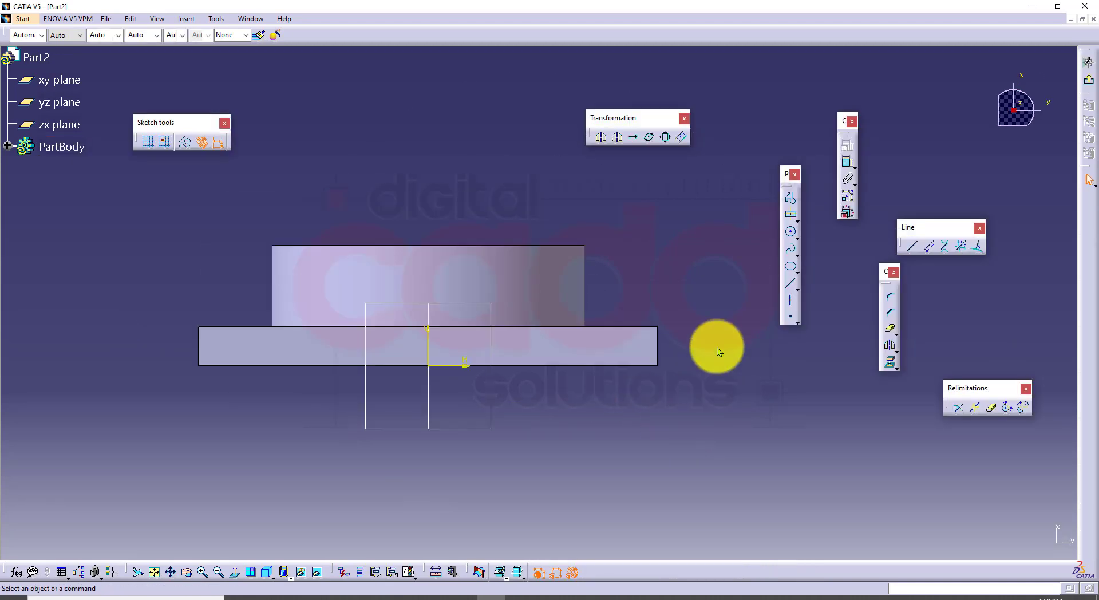
Sketch a closed trapezoid from the plate's back edge, widening outward to a base about 277 mm long
left_click(790, 200)
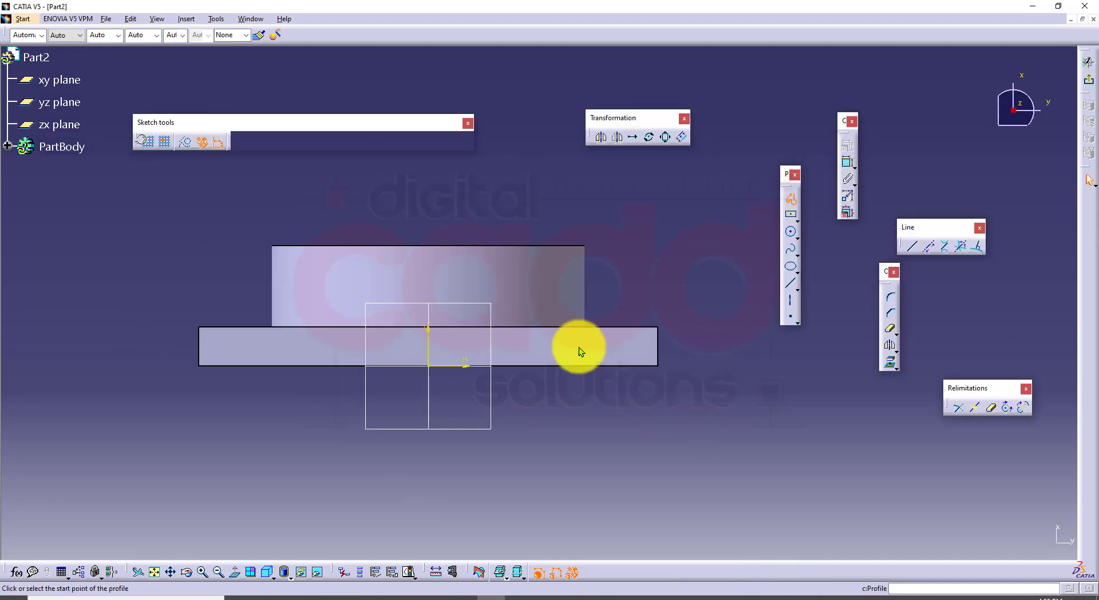
left_click(344, 362)
left_click(285, 441)
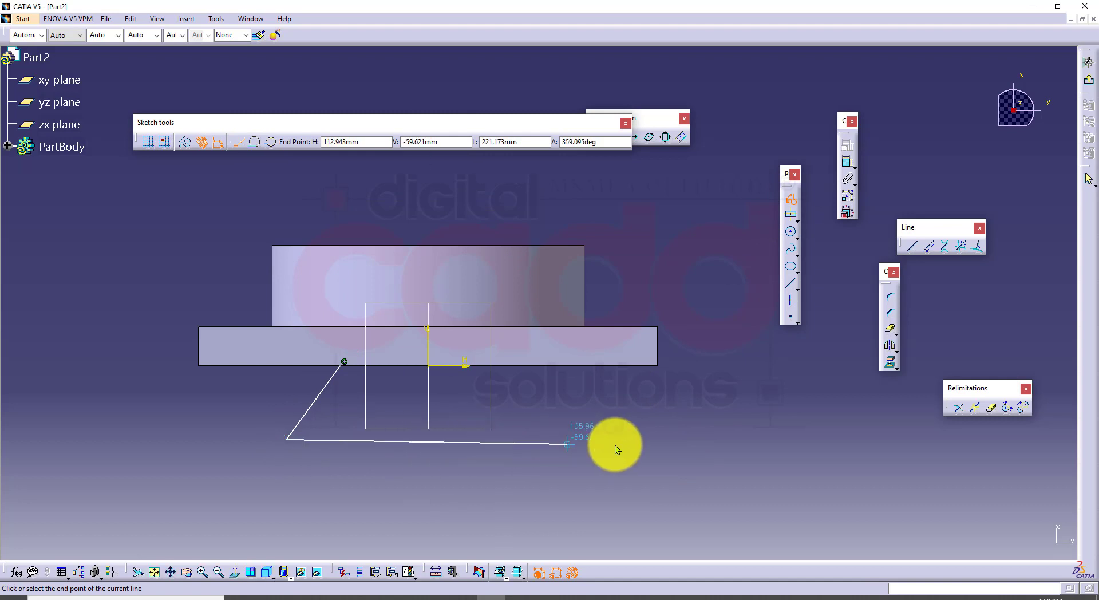
left_click(651, 439)
left_click(580, 365)
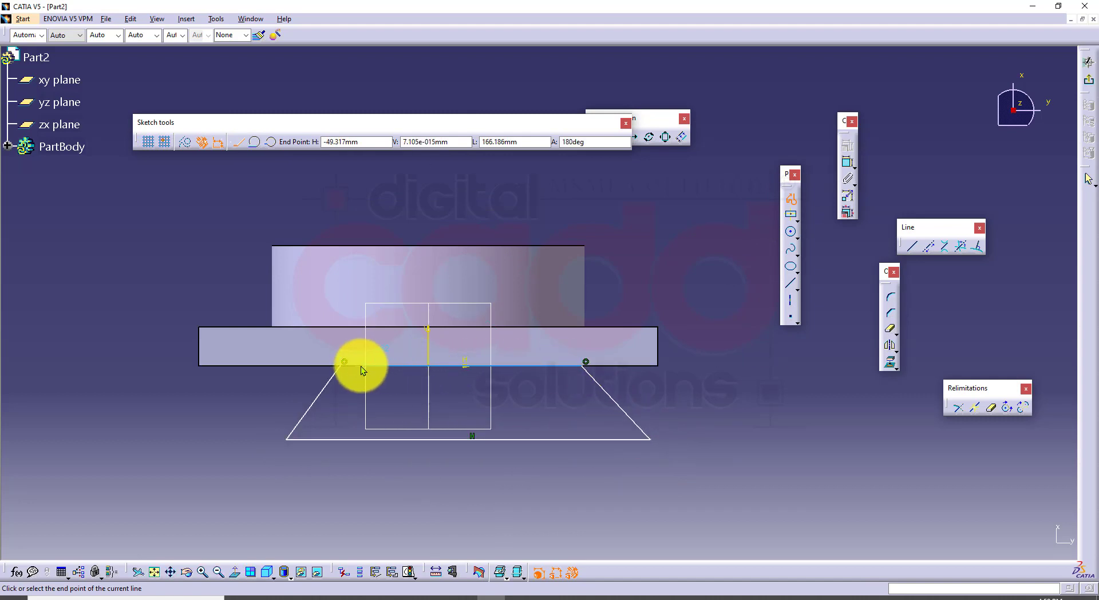
left_click(340, 364)
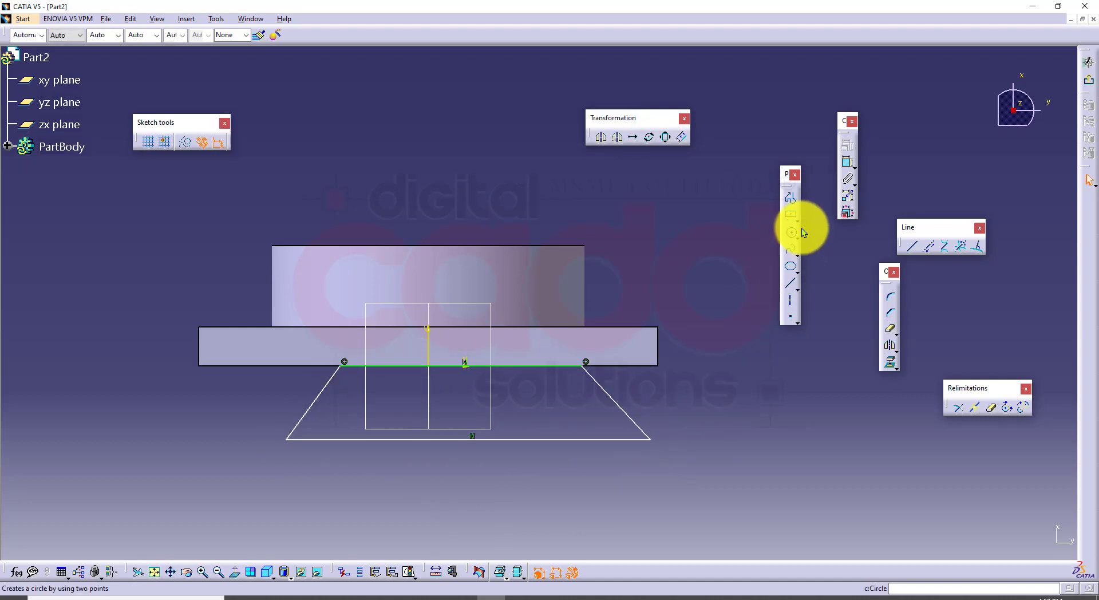
Dimension the trapezoid's long base and set its length to 200 mm
left_click(848, 162)
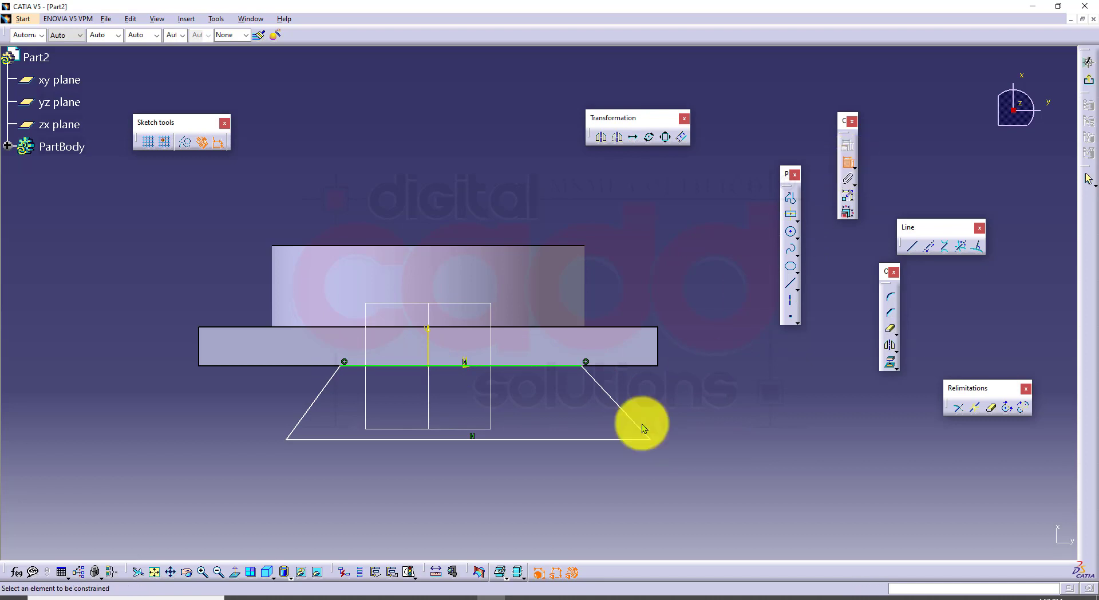
left_click(575, 440)
double_click(504, 477)
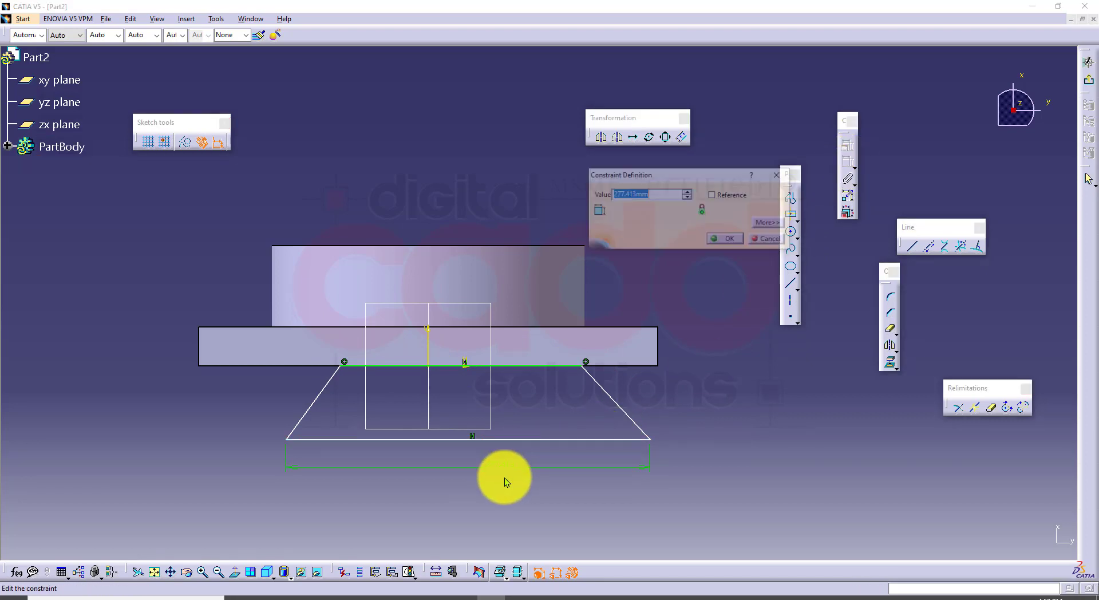
type("200")
key("Return")
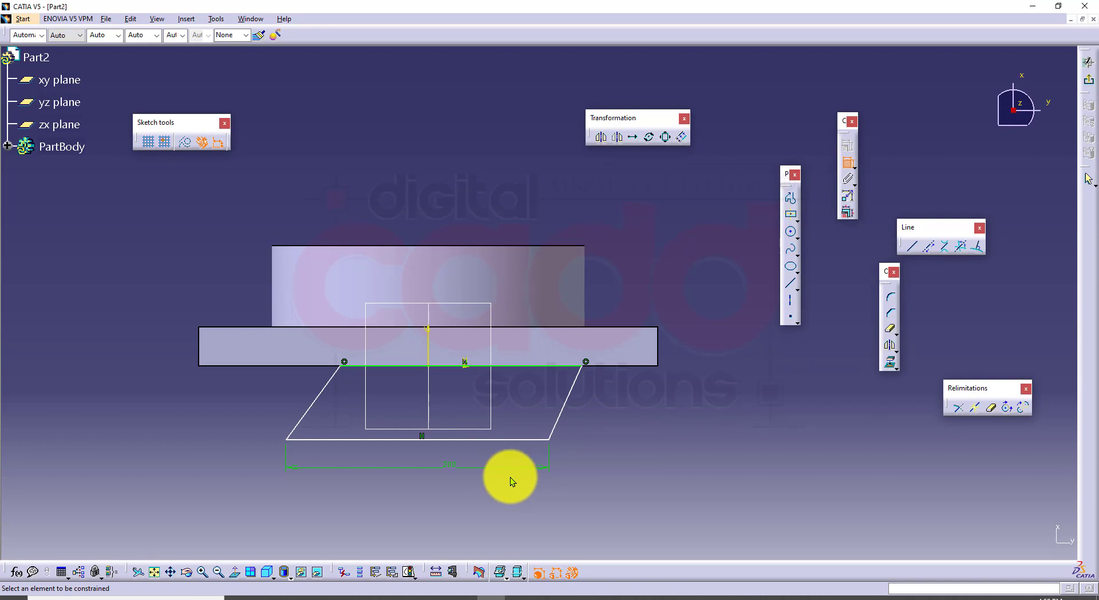
Constrain the trapezoid's left slanted side at 60° to the plate's back edge
left_click(286, 366)
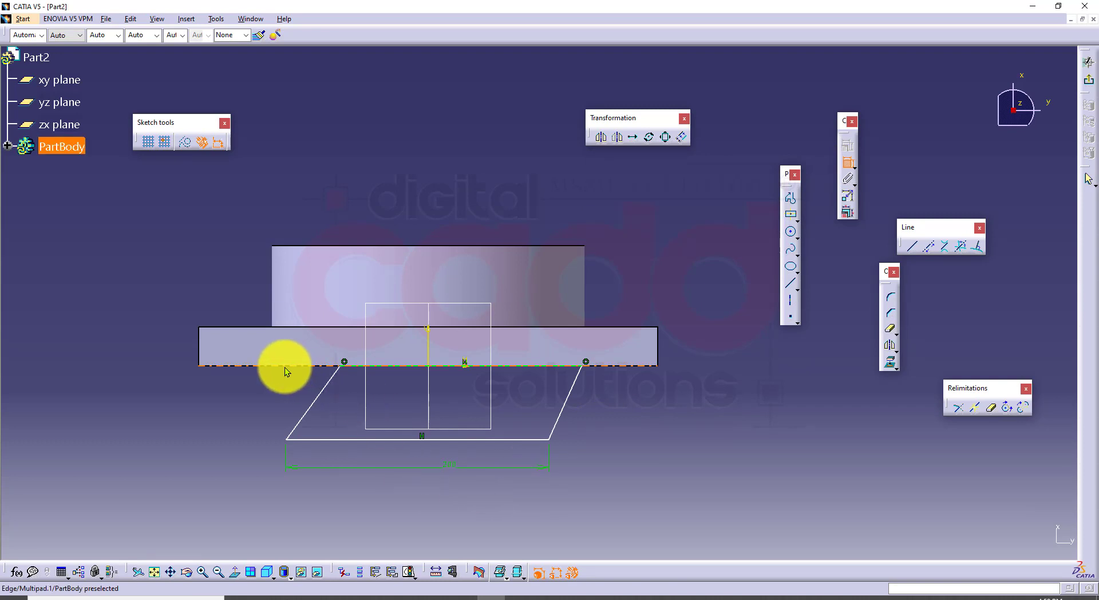
left_click(322, 396)
left_click(259, 393)
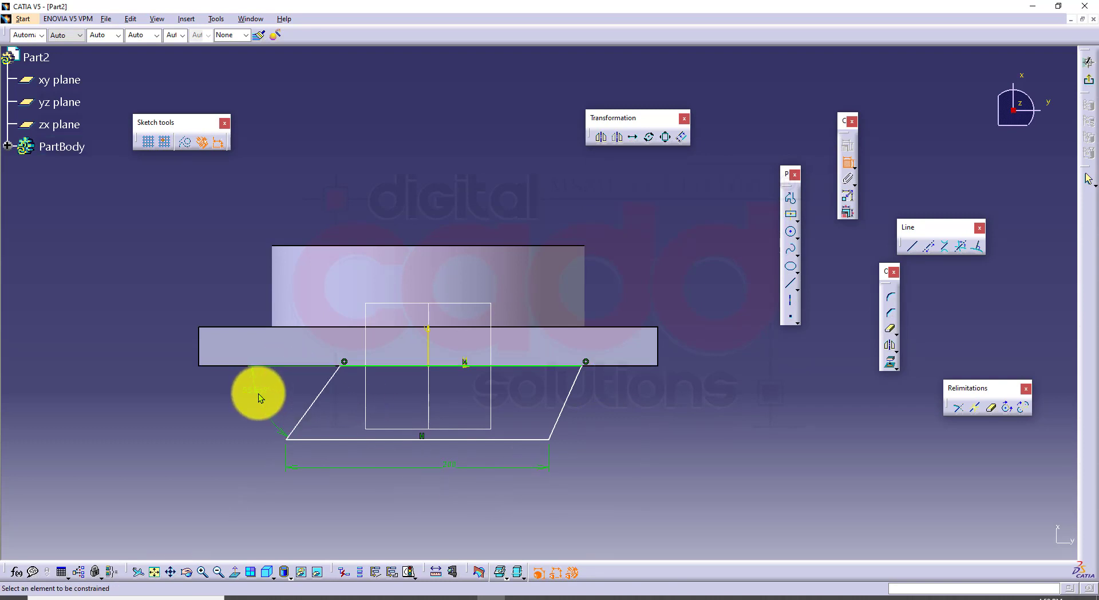
double_click(262, 384)
type("60")
key("Return")
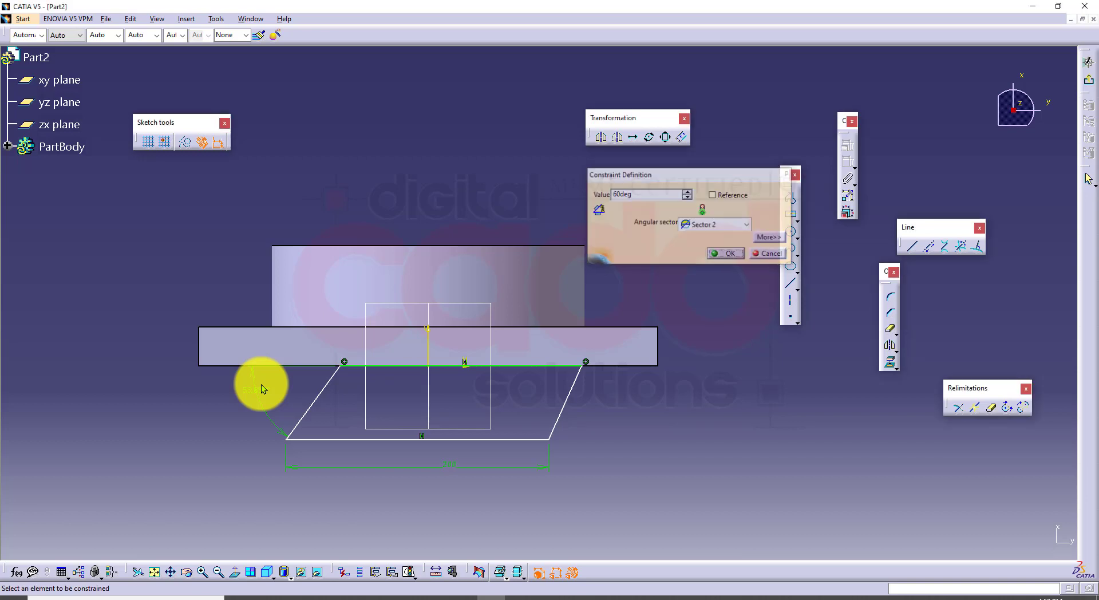
Constrain the trapezoid's right slanted side at 60° to the plate's back edge
left_click(568, 404)
left_click(628, 367)
left_click(626, 392)
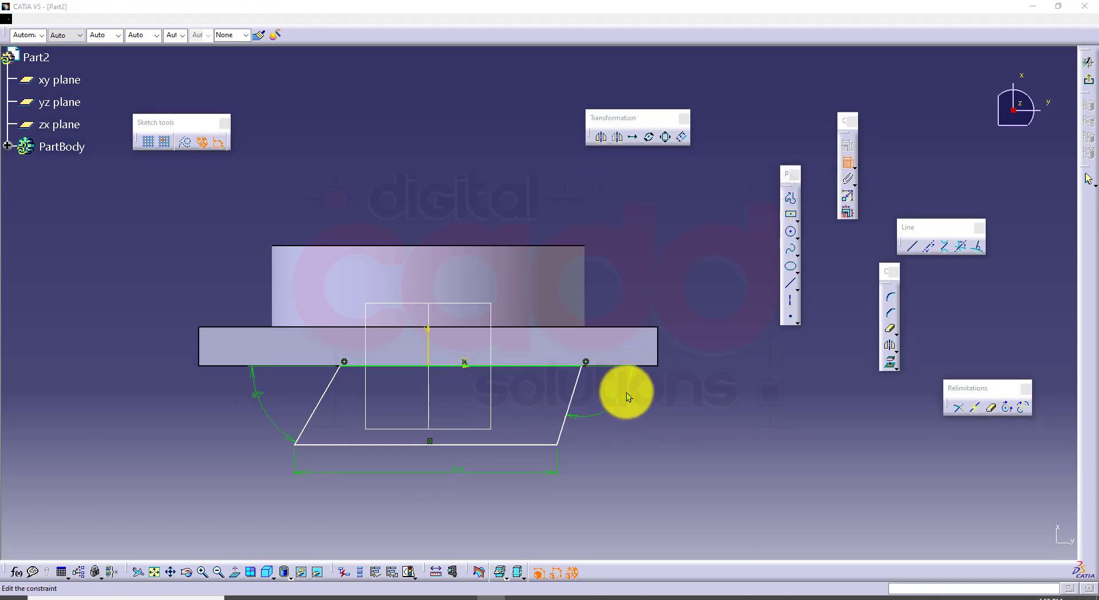
double_click(598, 400)
type("60deg")
key("Return")
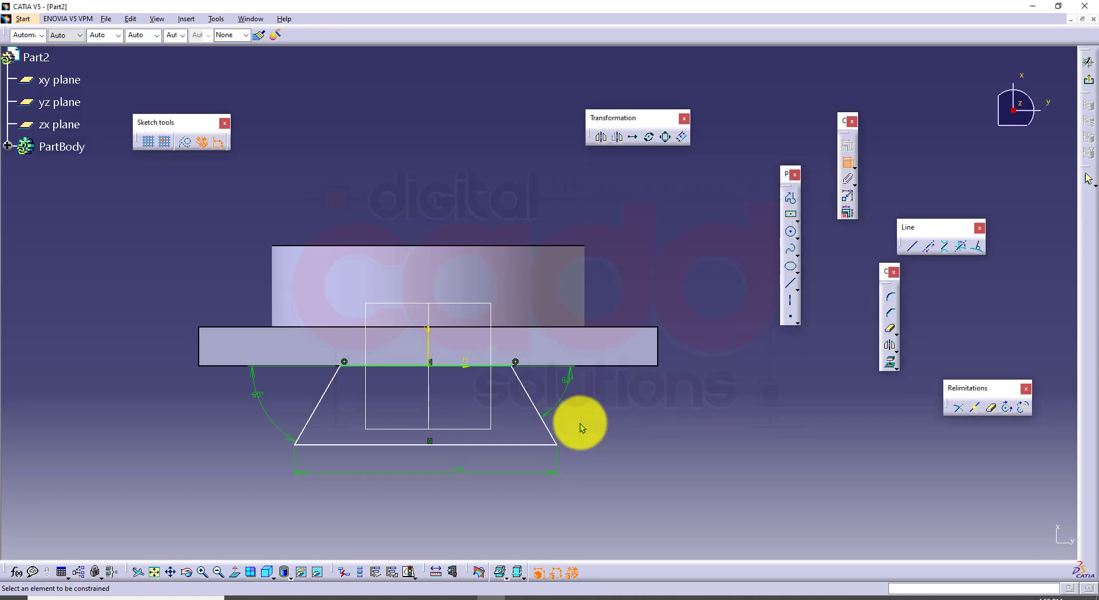
Check the dovetail depth in the PDF, then dimension the trapezoid's slanted side in the vertical measure direction and set it to 38 mm
left_click(295, 595)
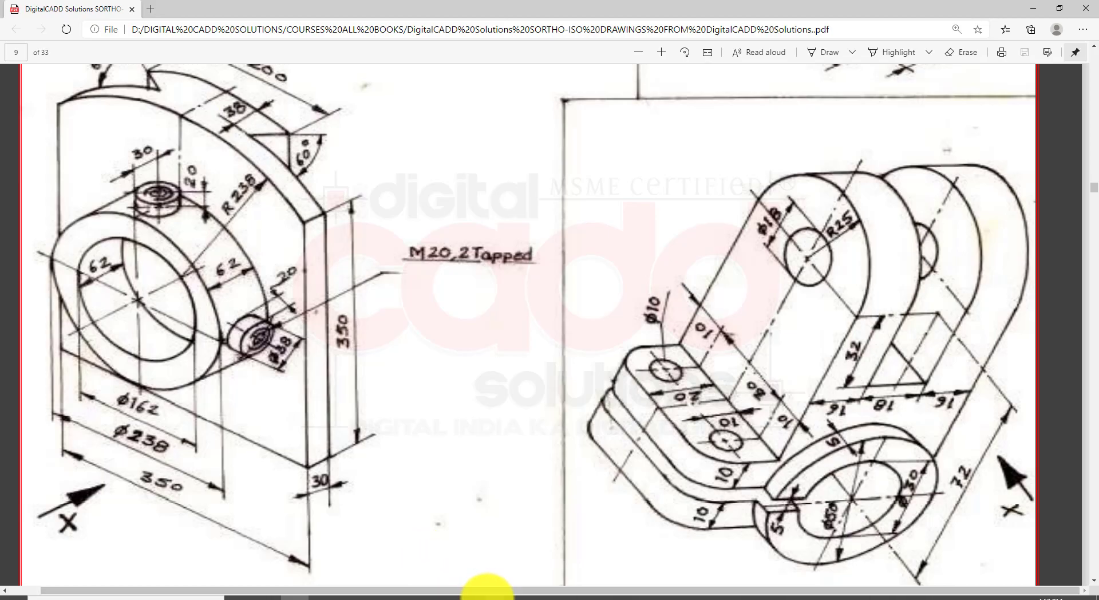
left_click(490, 597)
left_click(543, 422)
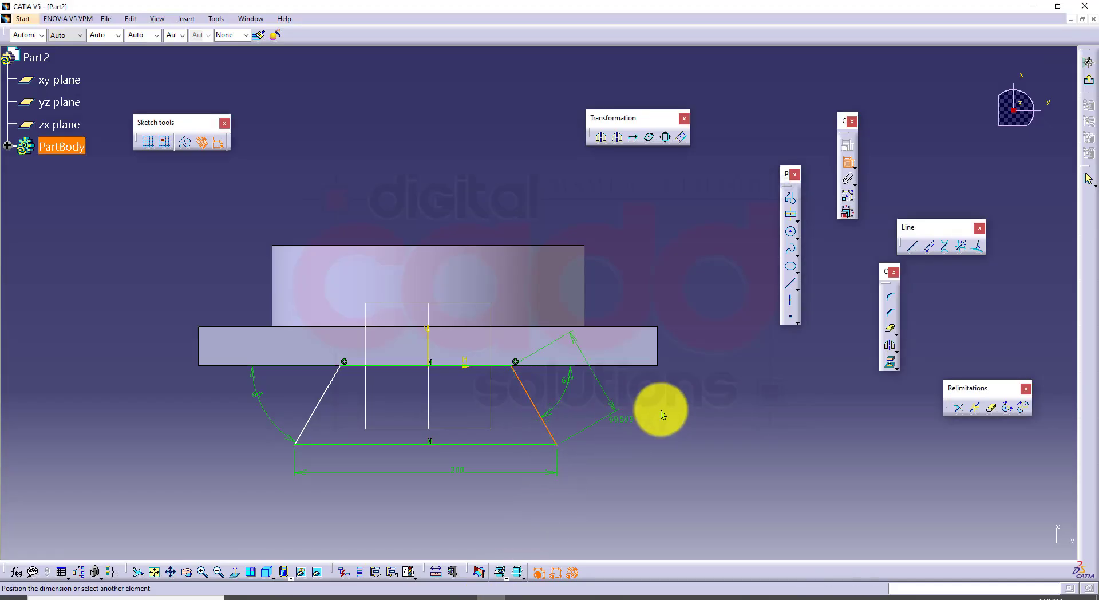
right_click(674, 401)
left_click(716, 445)
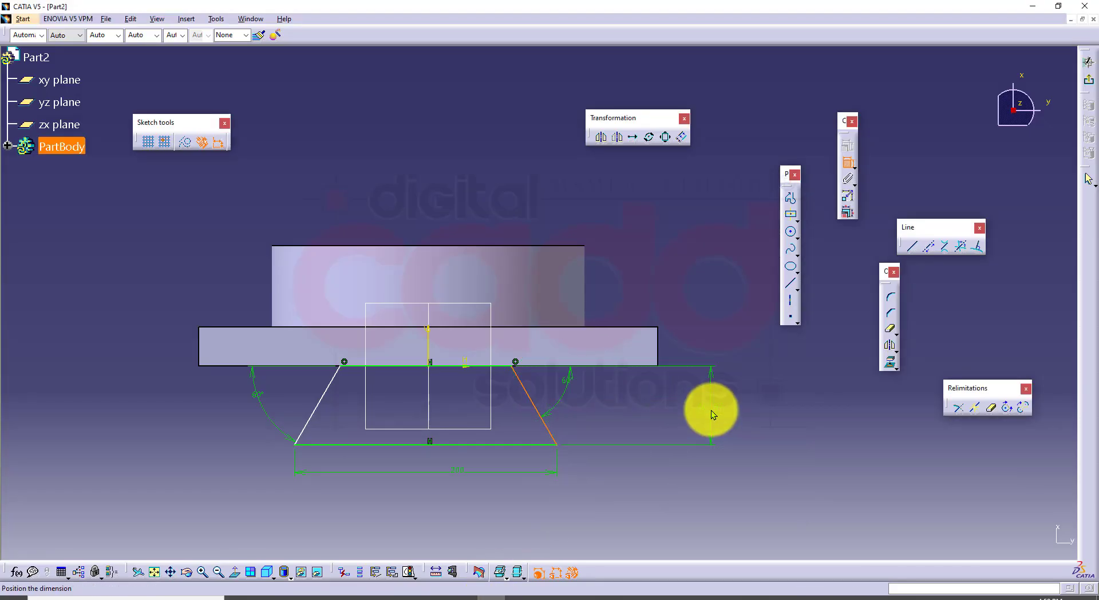
left_click(711, 409)
double_click(713, 407)
type("40")
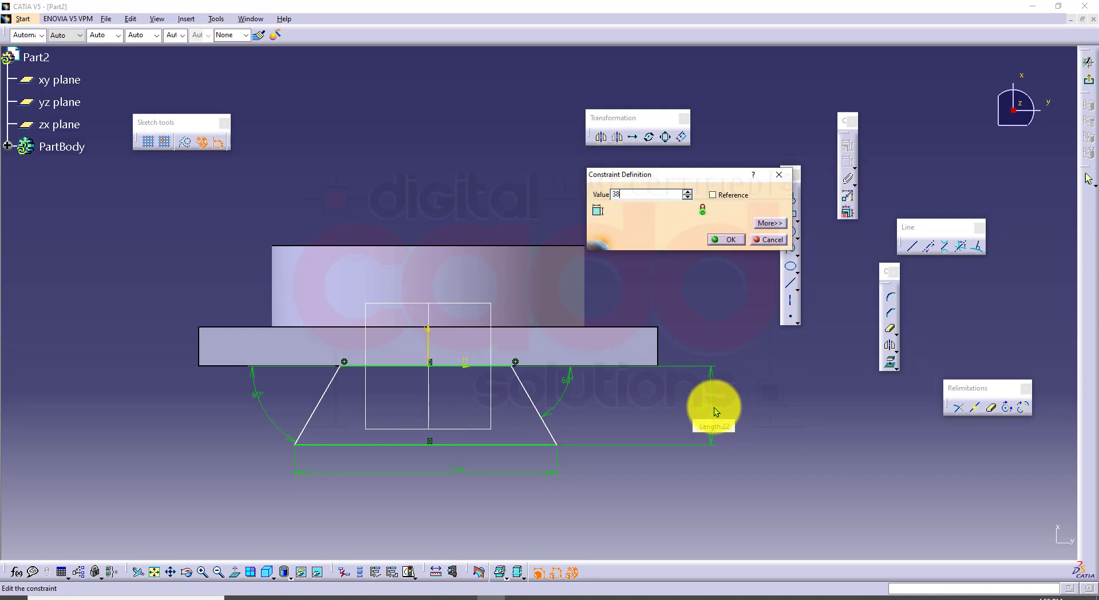
key("Return")
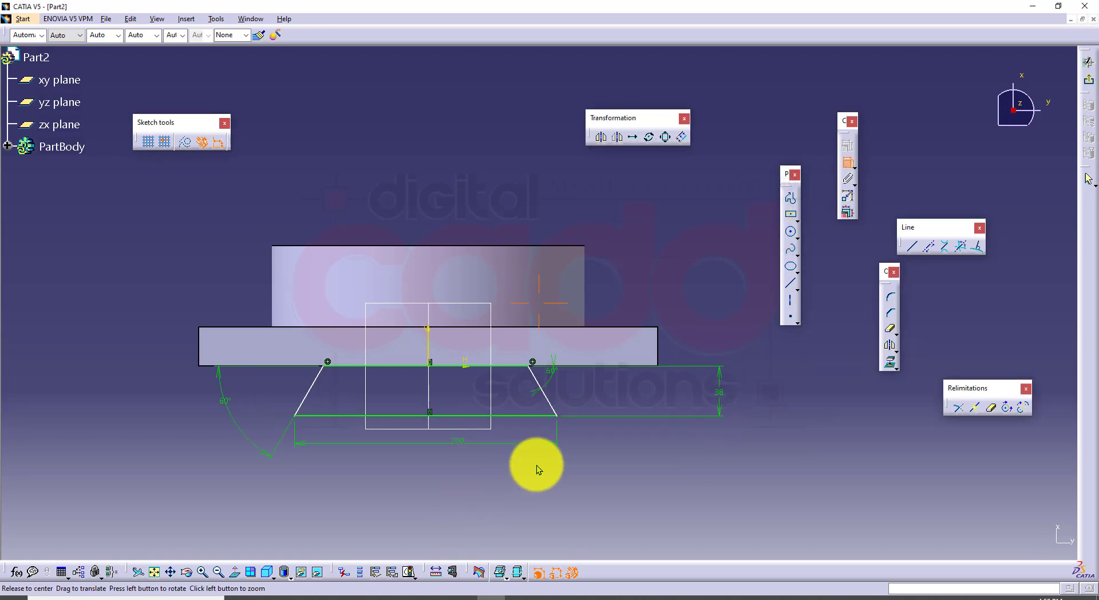
Constrain the two endpoints of the trapezoid's long base symmetric about the sketch's vertical axis, and leave the sketch
middle_click_drag(537, 465, 538, 437)
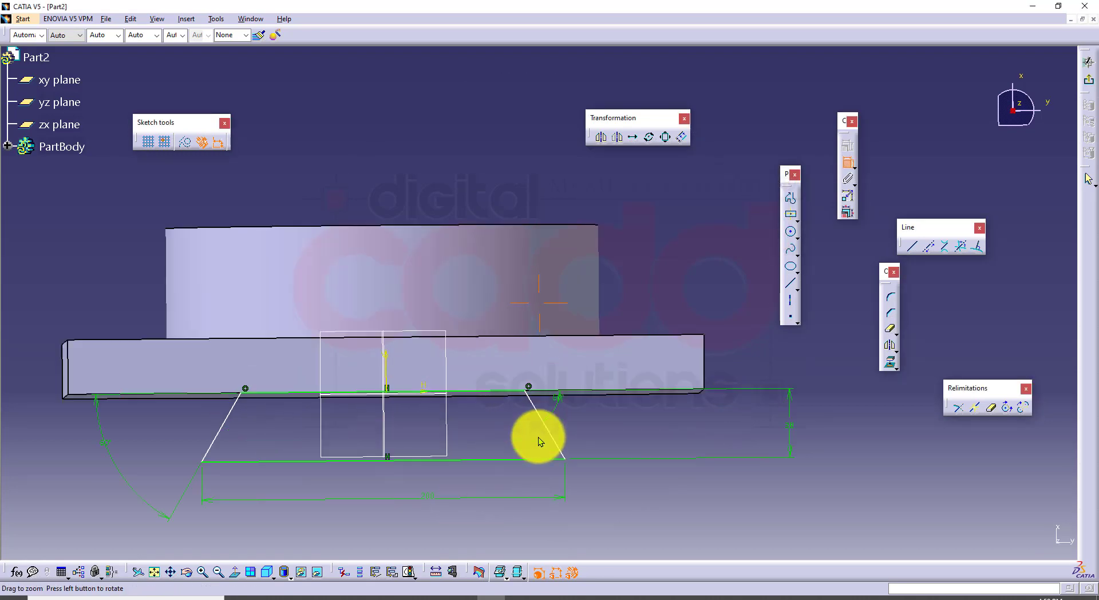
left_click(235, 572)
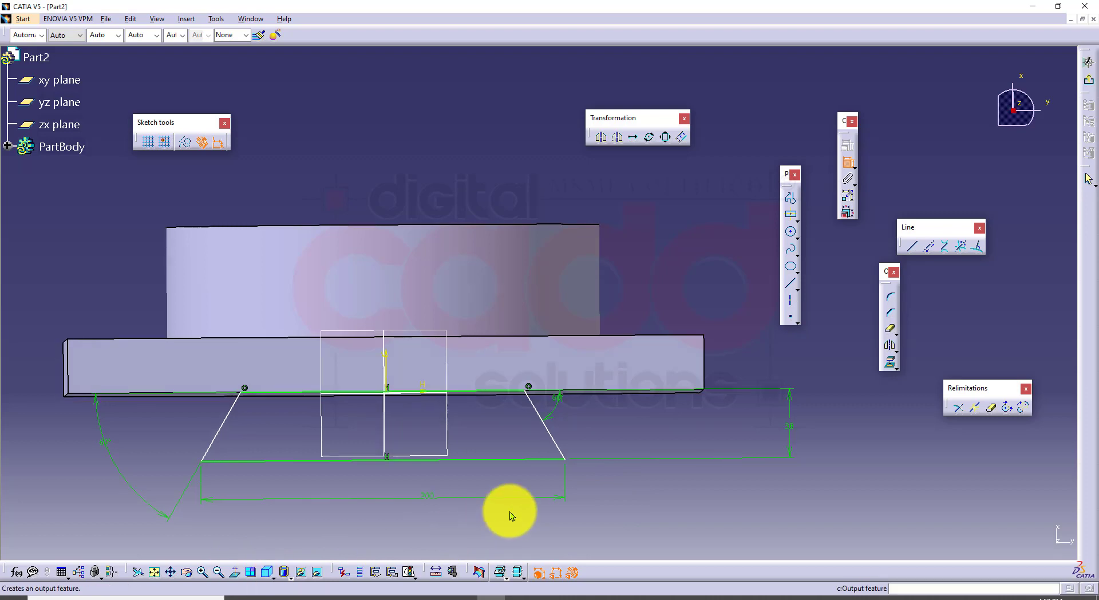
left_click(565, 460)
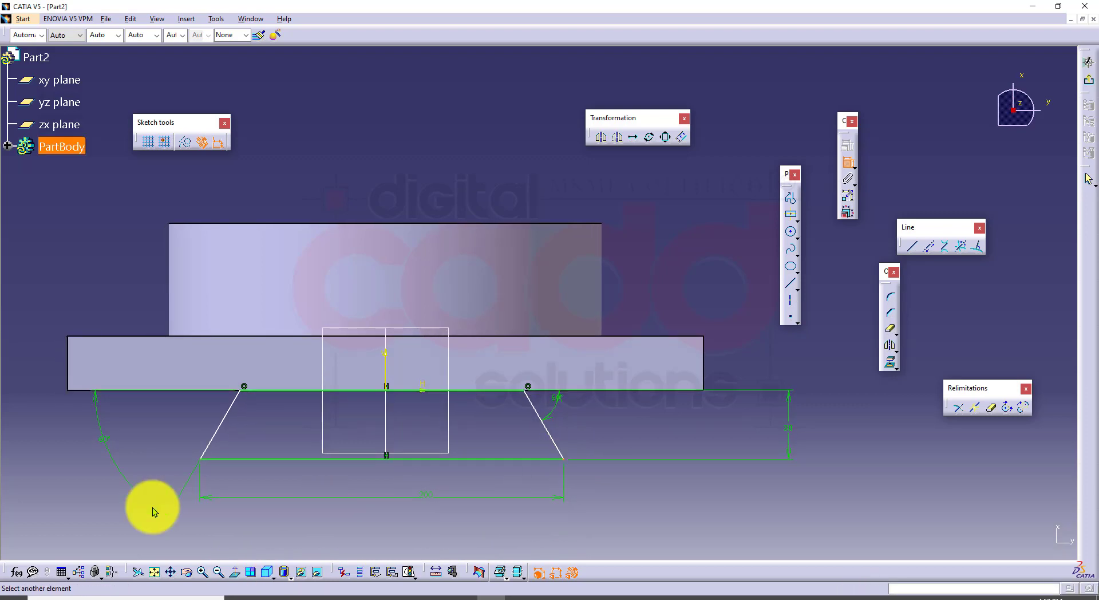
left_click(202, 459)
right_click(144, 414)
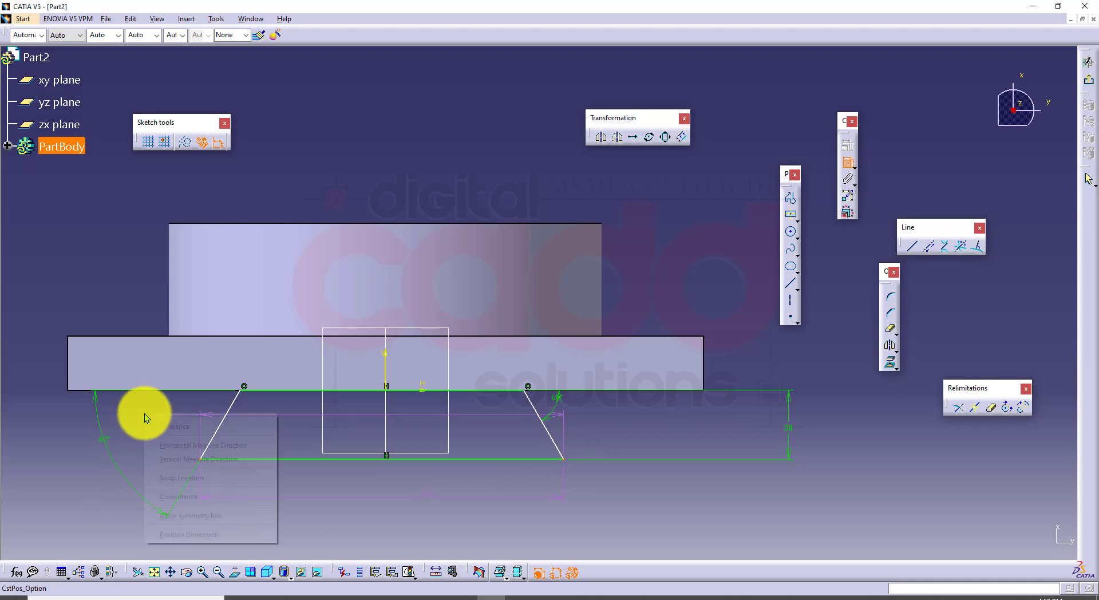
left_click(198, 515)
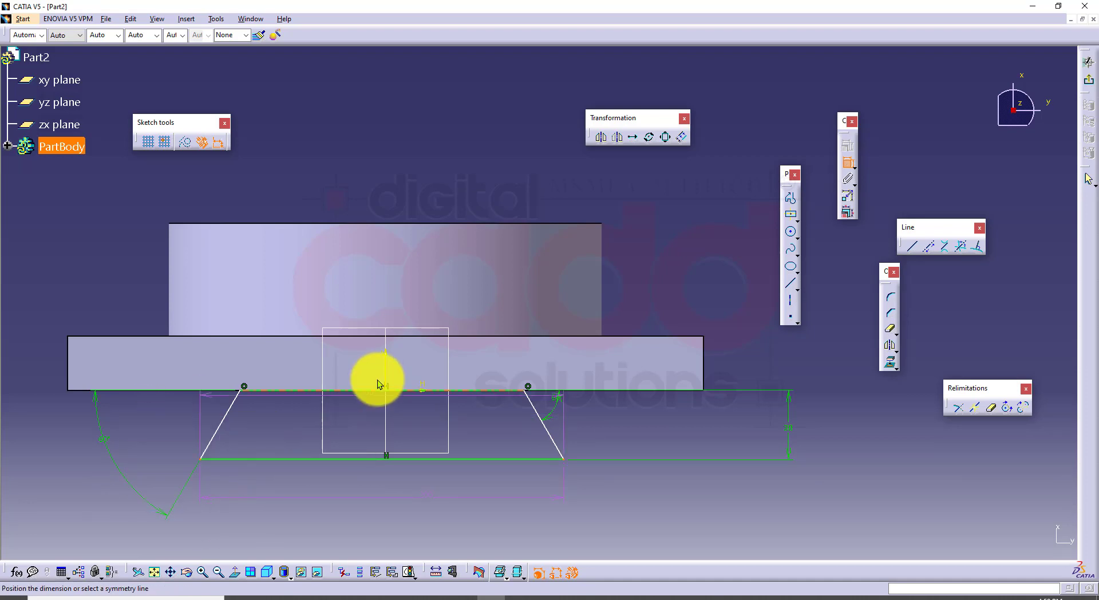
left_click(385, 370)
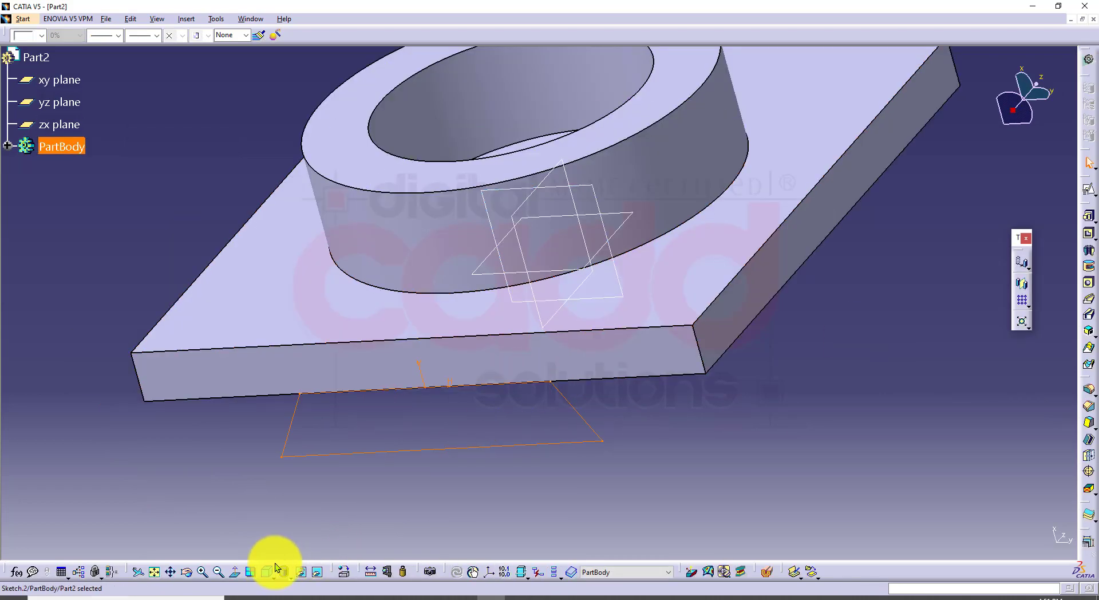
Pad the dovetail sketch in the reversed direction, extending it 465 mm along the plate's back past the arched top, and preview it
left_click(280, 572)
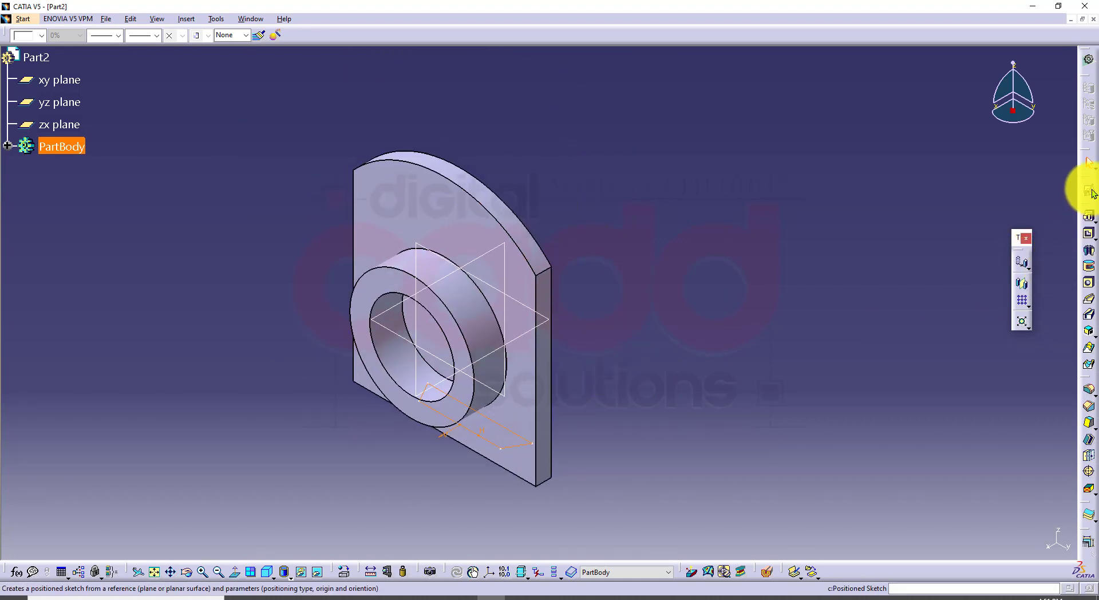
left_click(1088, 217)
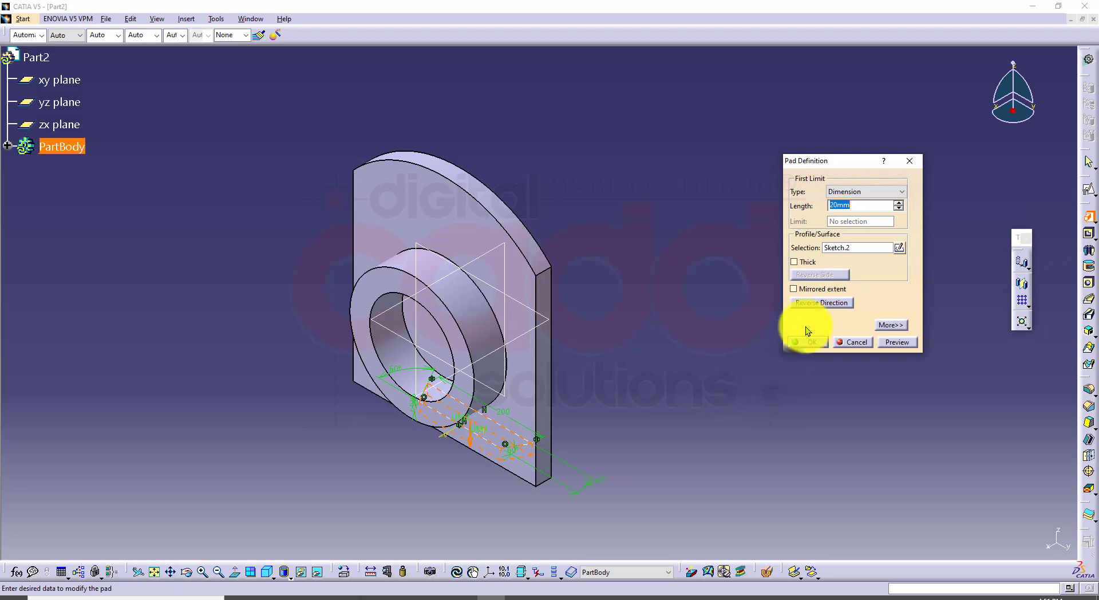
left_click(811, 303)
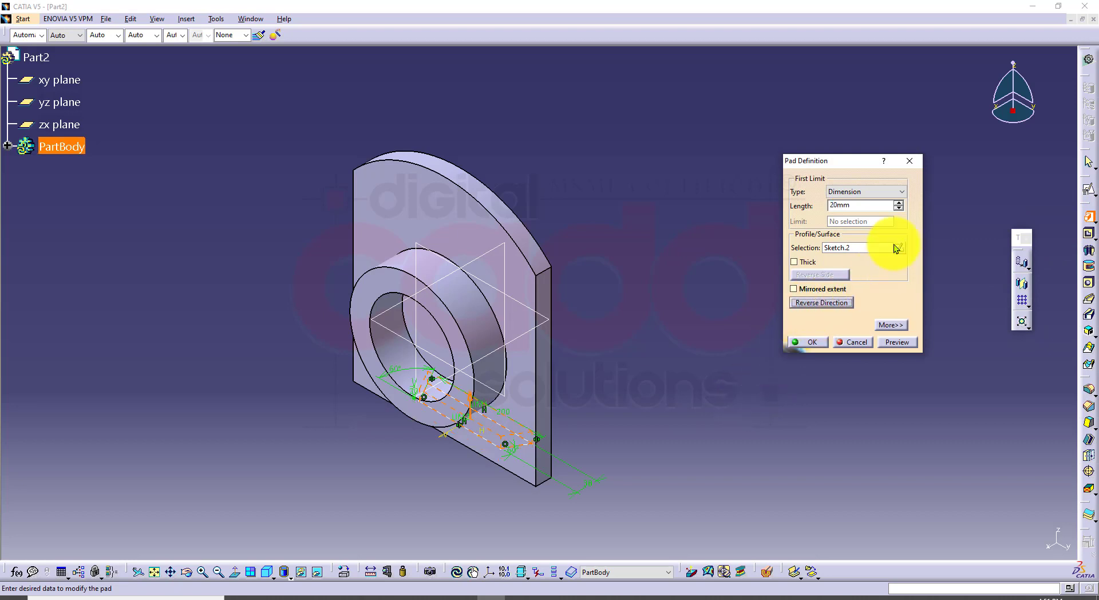
left_click(902, 202)
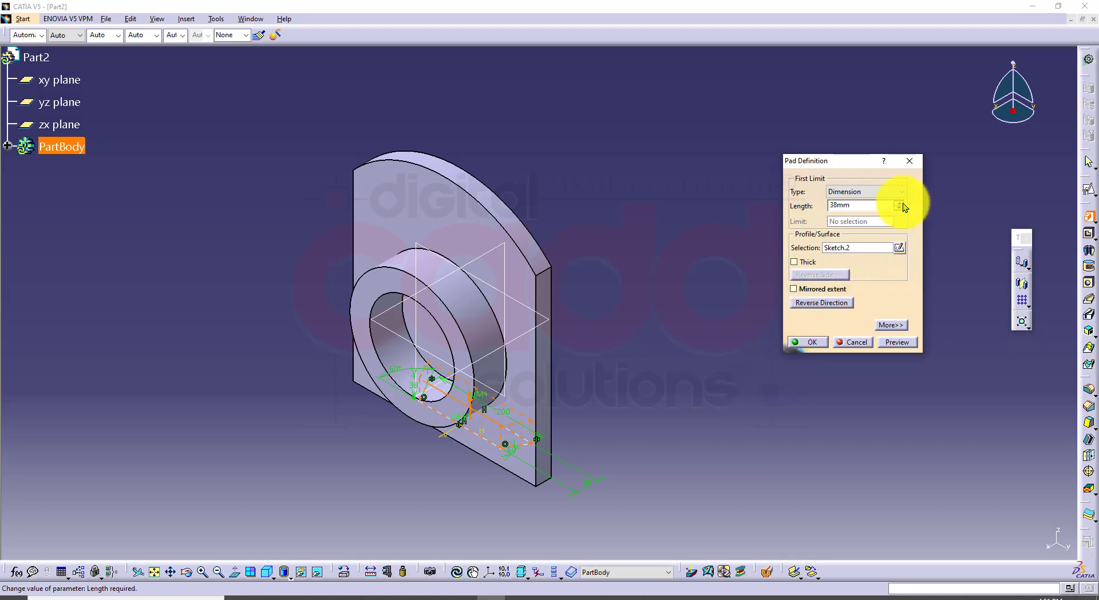
left_click_drag(902, 202, 900, 204)
left_click_drag(476, 336, 483, 150)
left_click(882, 345)
middle_click_drag(621, 335, 606, 287)
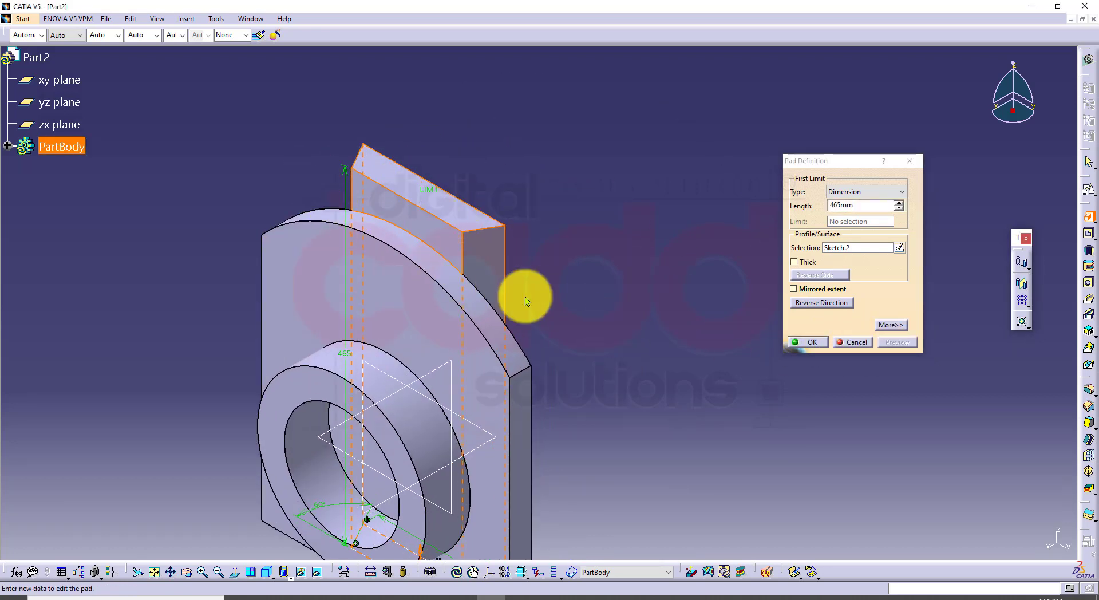
Try to limit the dovetail pad with the Up to surface type at the plate's arched top face
left_click(895, 190)
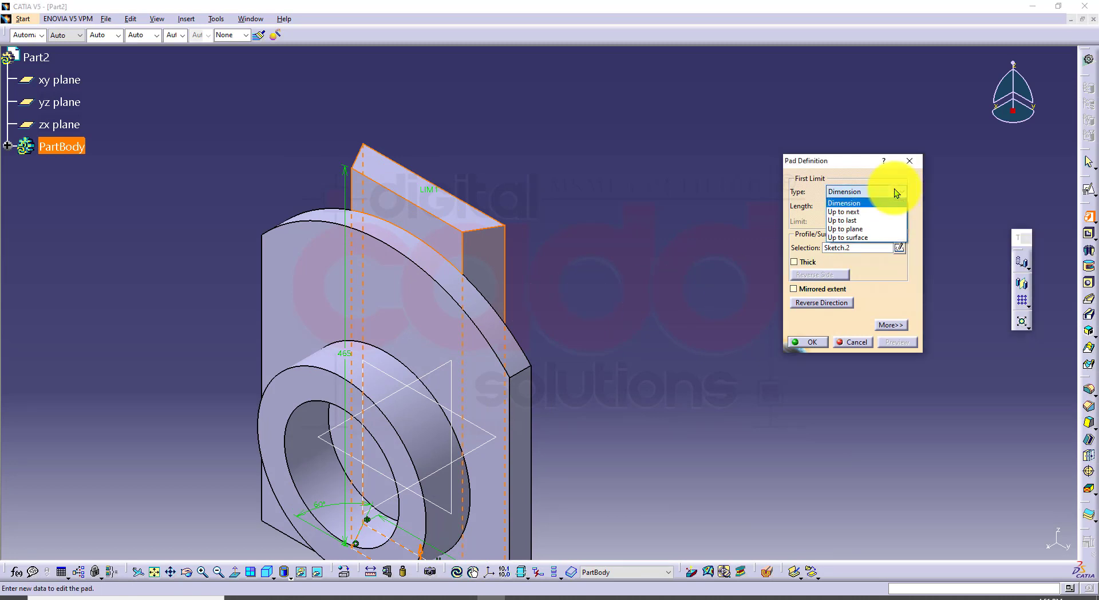
left_click(871, 236)
left_click(507, 344)
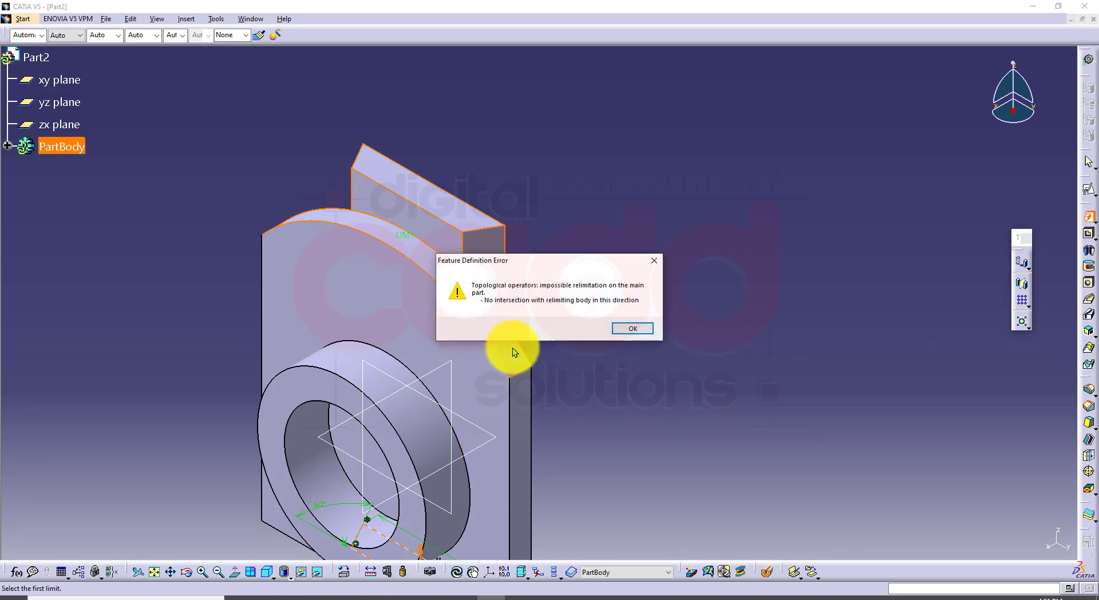
left_click(640, 327)
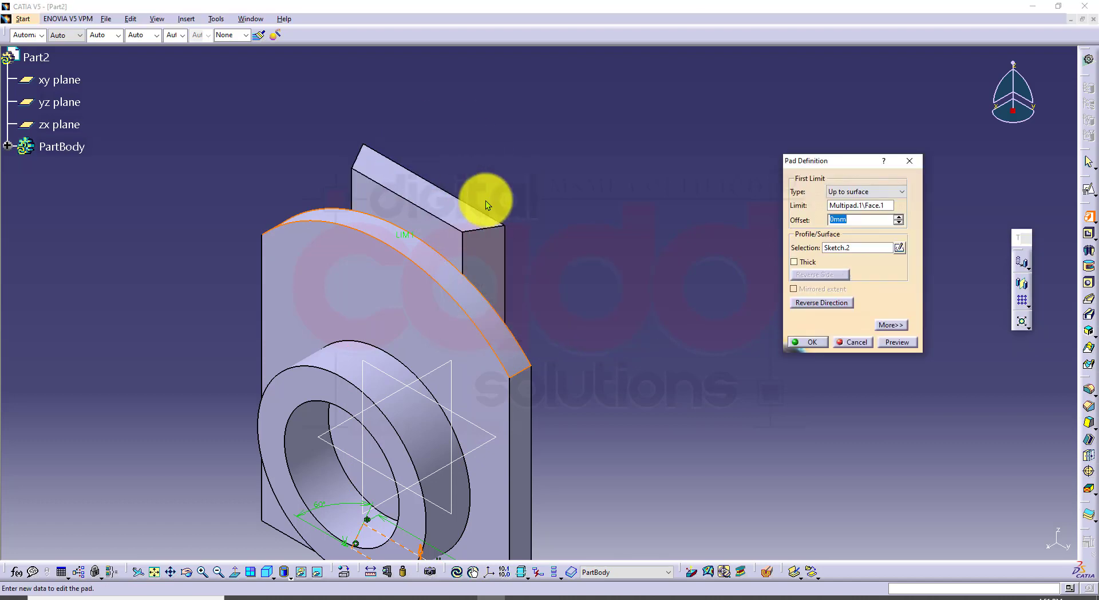
left_click(891, 338)
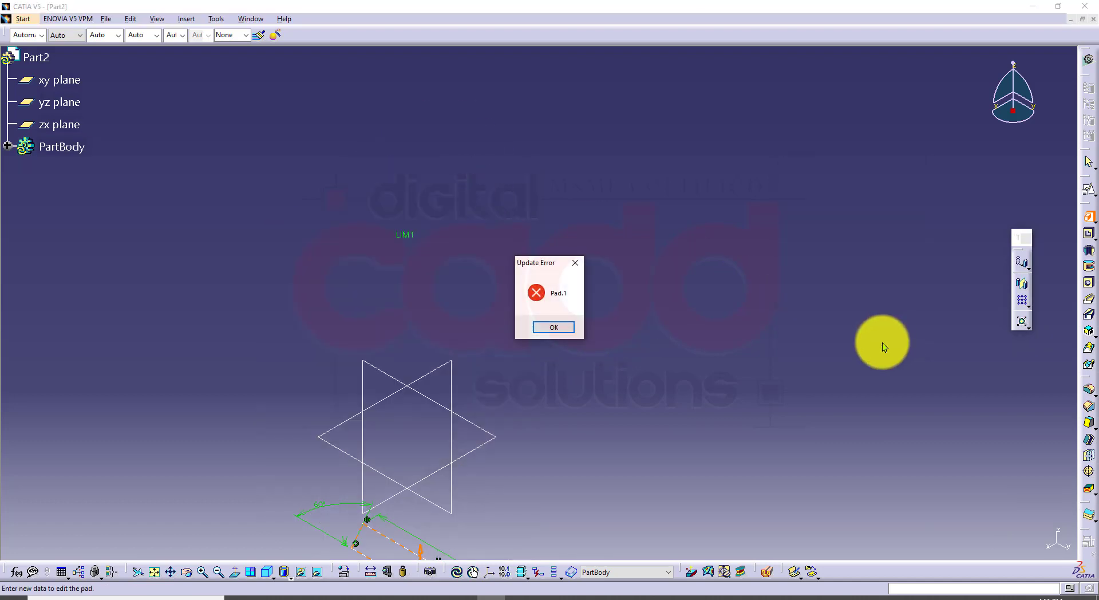
left_click(554, 326)
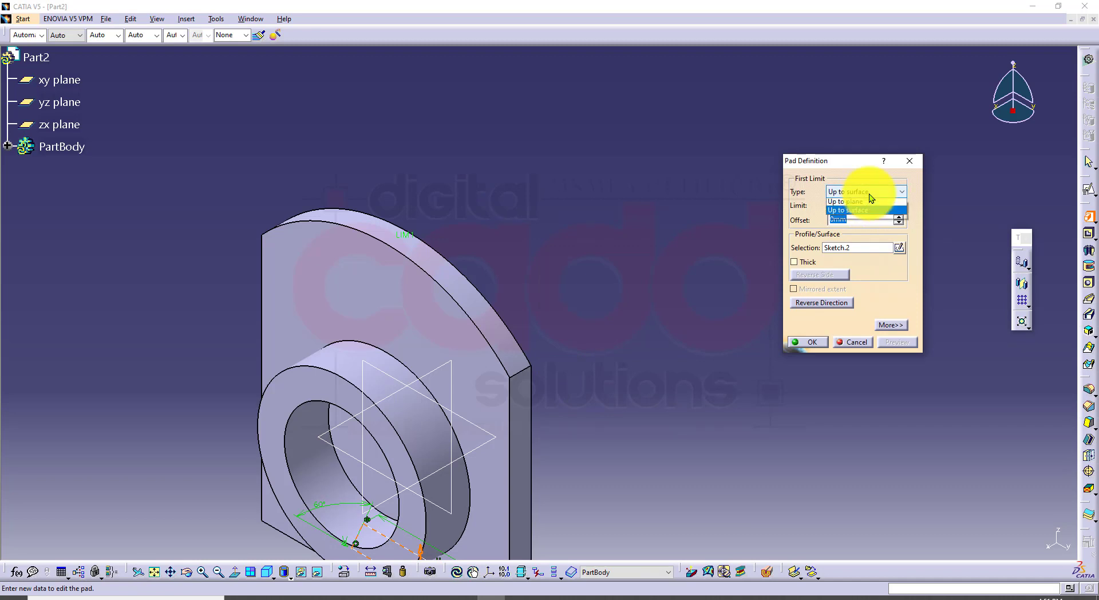
Set the pad's limit type to Dimension and create the 465 mm dovetail pad
left_click(869, 193)
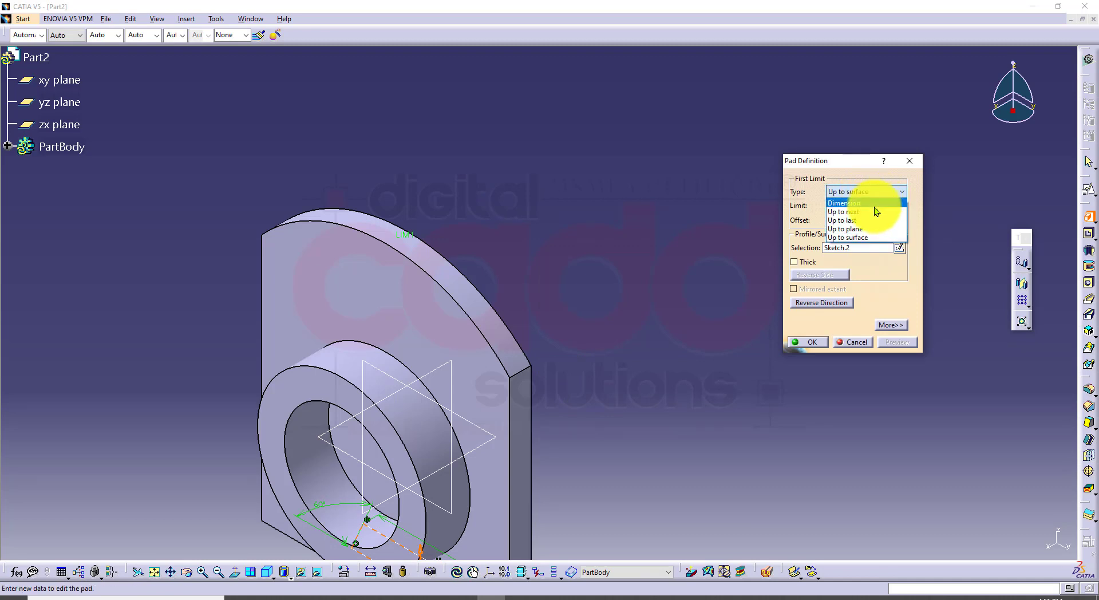
left_click(874, 205)
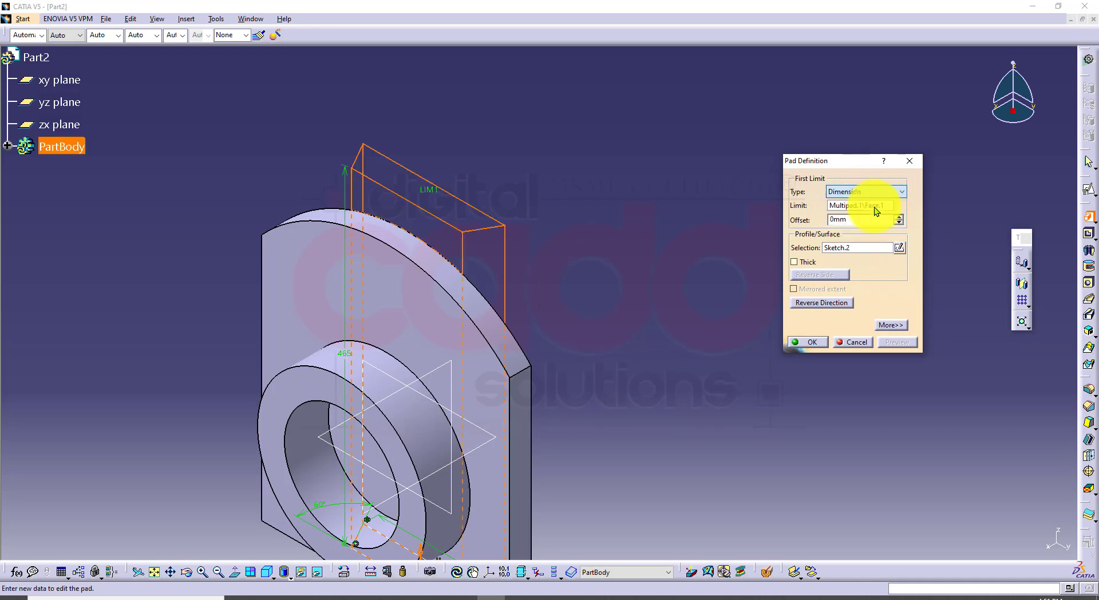
left_click(796, 343)
left_click(706, 332)
middle_click_drag(661, 392, 702, 384)
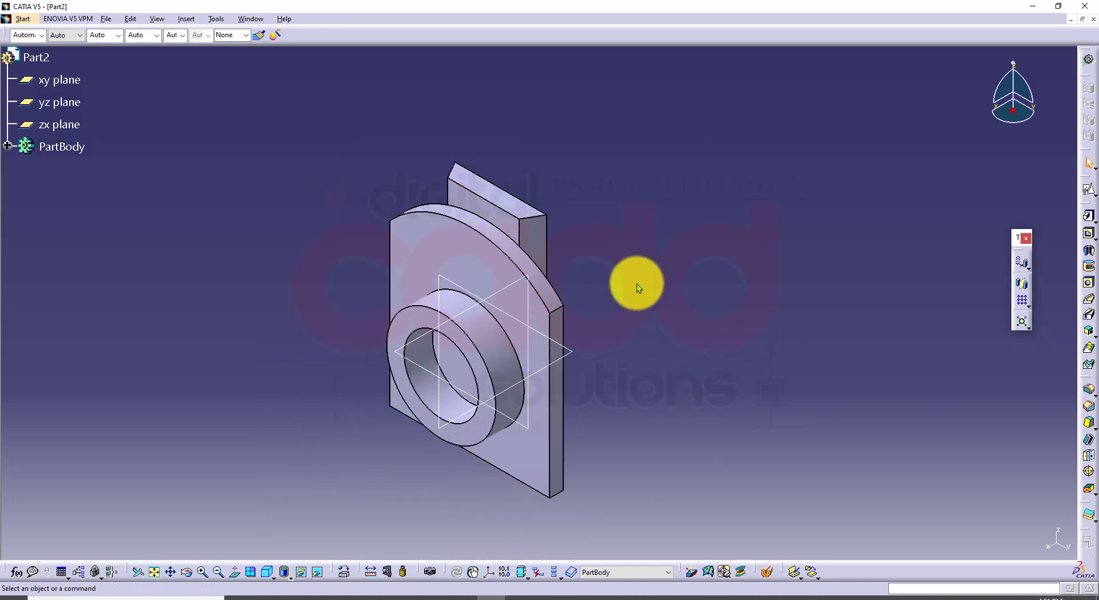
middle_click_drag(662, 310, 714, 192)
Project the plate's arched top edge into a positioned sketch on the plate's front face
left_click(452, 258)
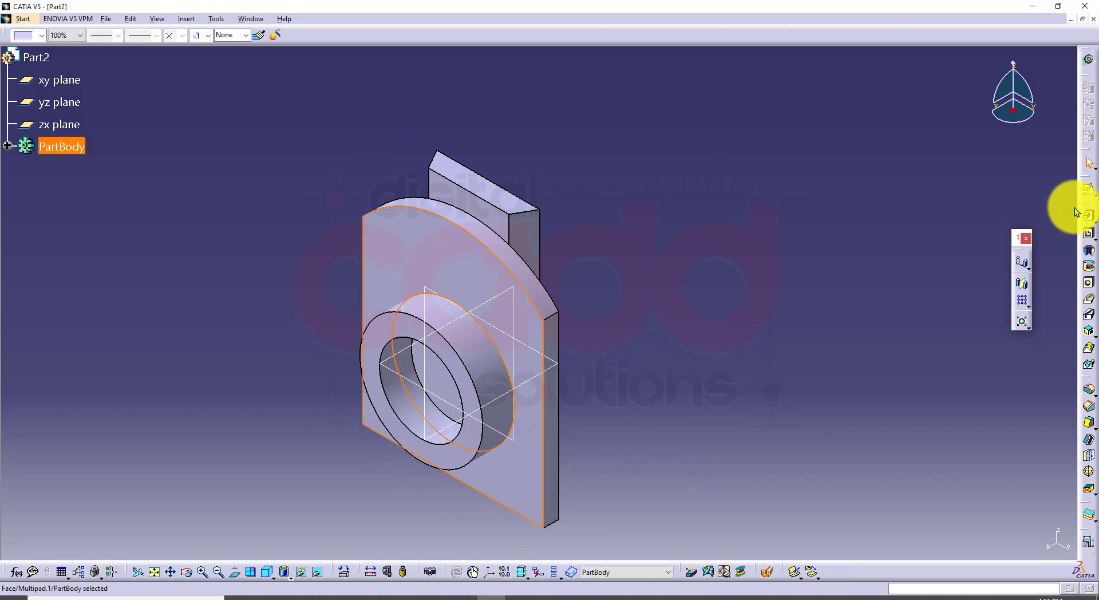
left_click(1089, 196)
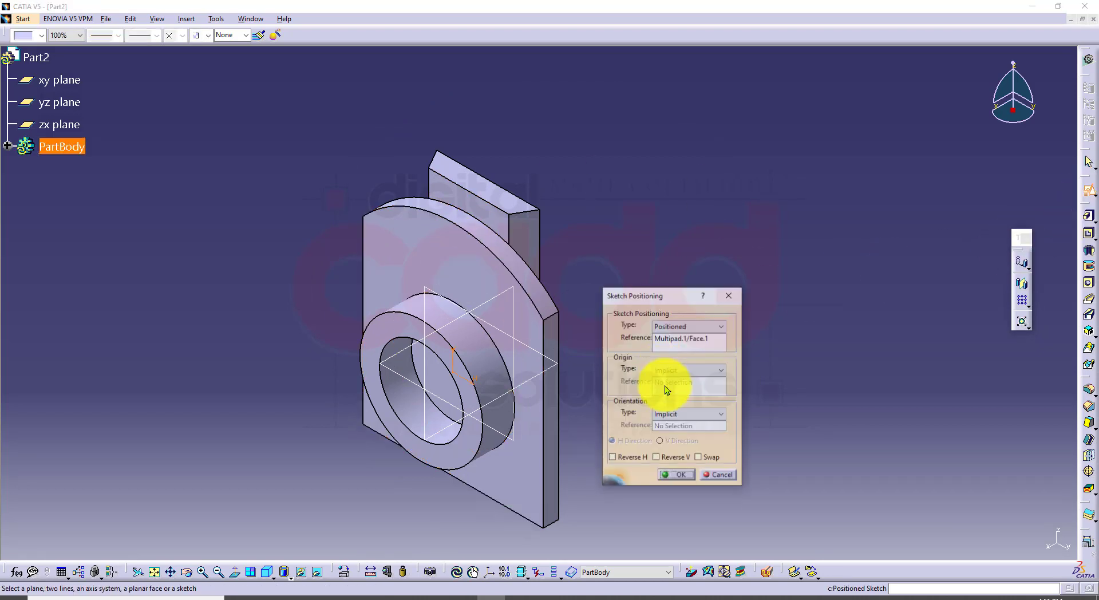
left_click(674, 470)
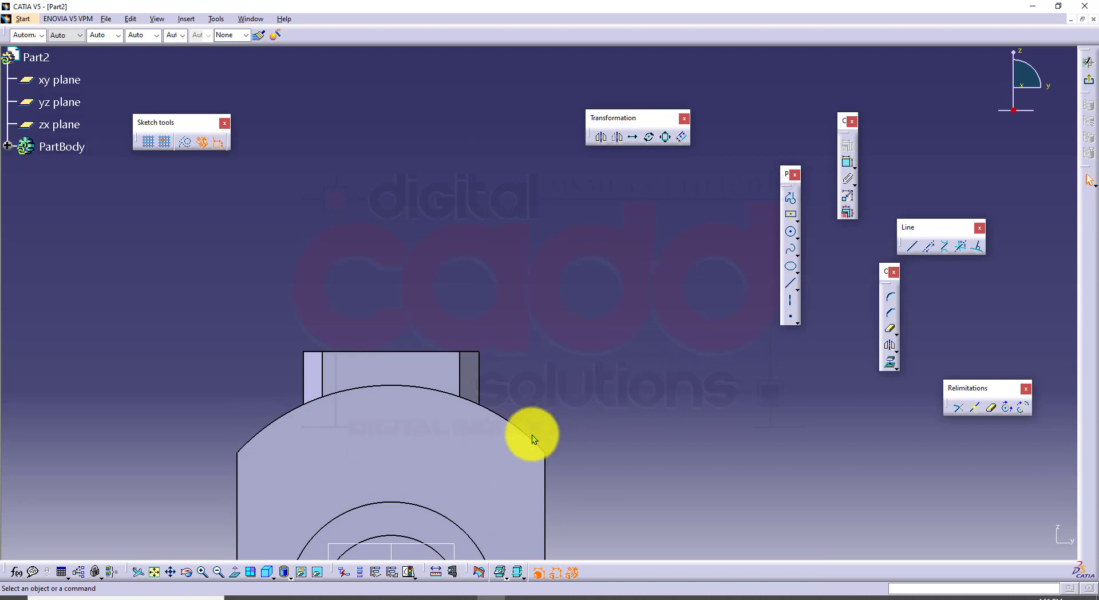
left_click(524, 434)
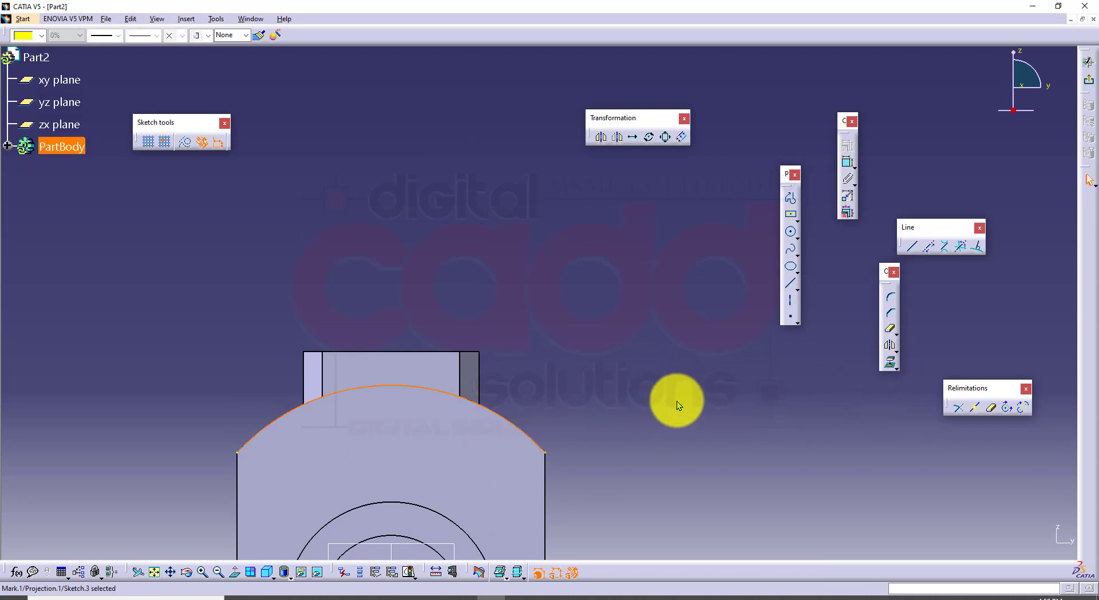
left_click(1087, 62)
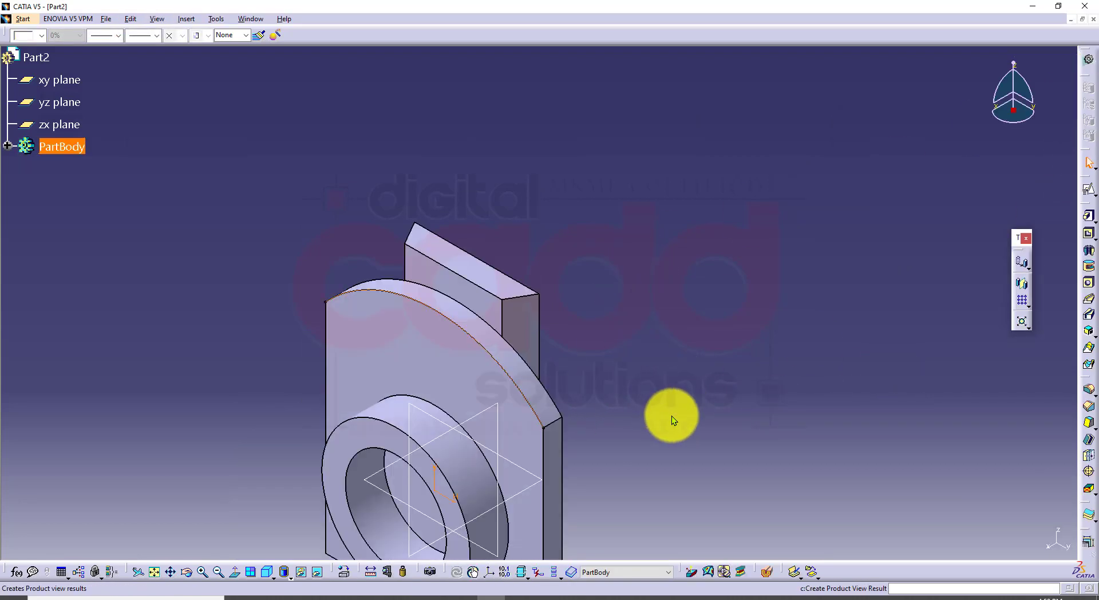
Pocket the projected arc 465 mm deep with the cut side reversed to trim the dovetail above the plate's arch
left_click(1088, 233)
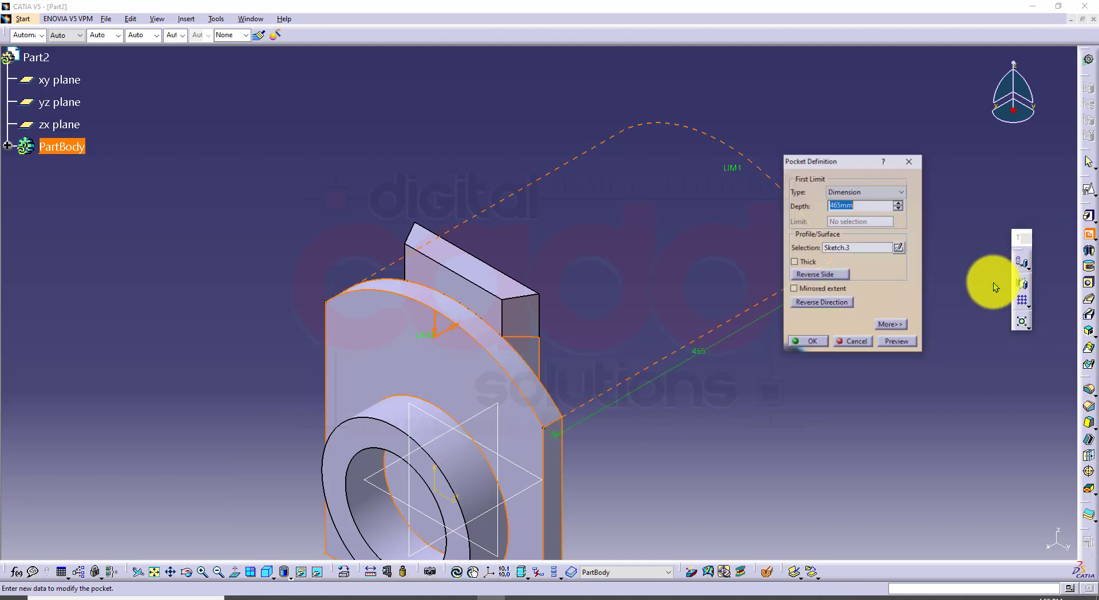
left_click(824, 307)
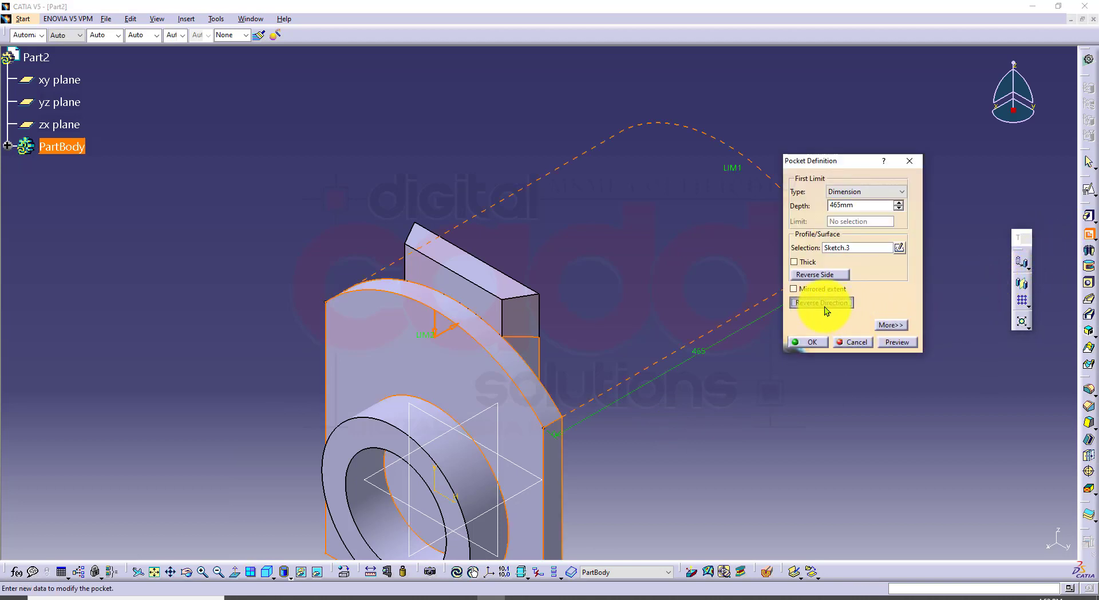
left_click(824, 307)
left_click(829, 274)
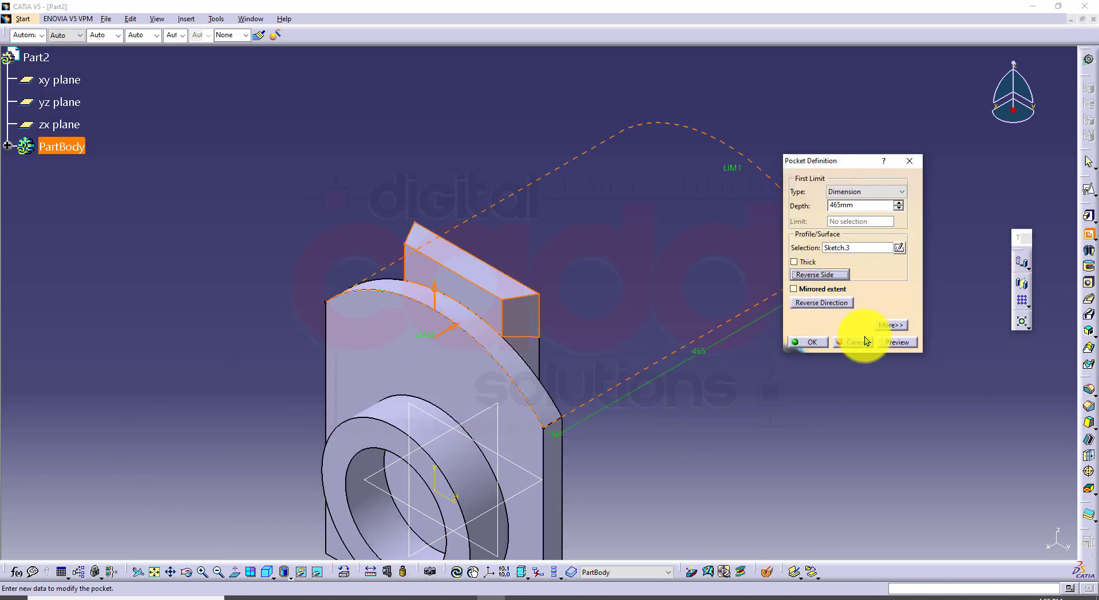
left_click(909, 342)
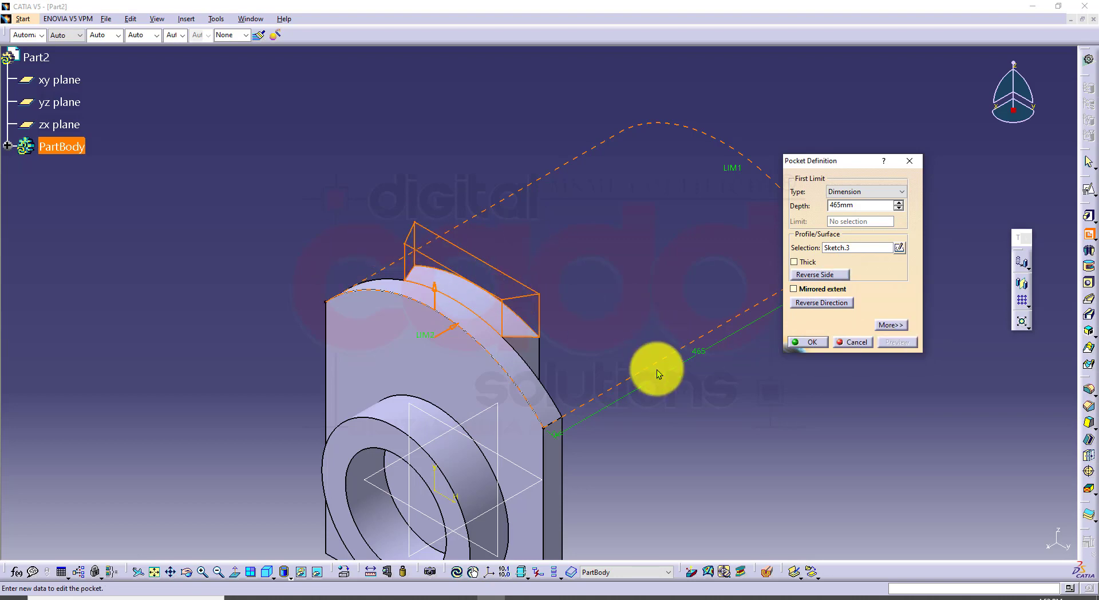
mouse_move(657, 369)
middle_mouse_down()
mouse_move(343, 238)
mouse_move(454, 214)
mouse_move(677, 362)
middle_mouse_up()
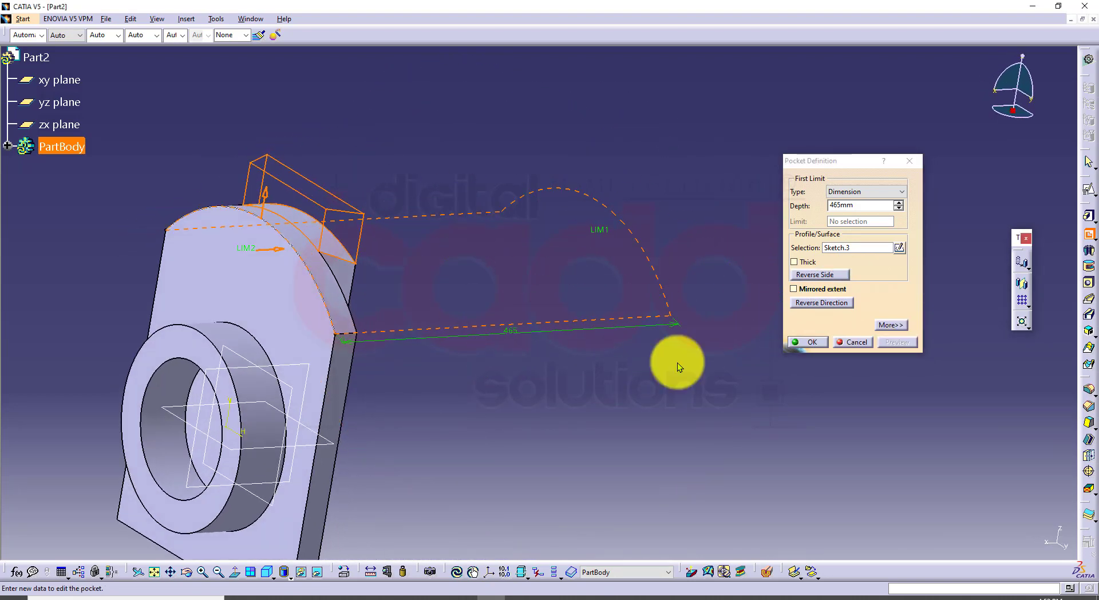
left_click(799, 342)
middle_click_drag(613, 391, 435, 287)
left_click(265, 570)
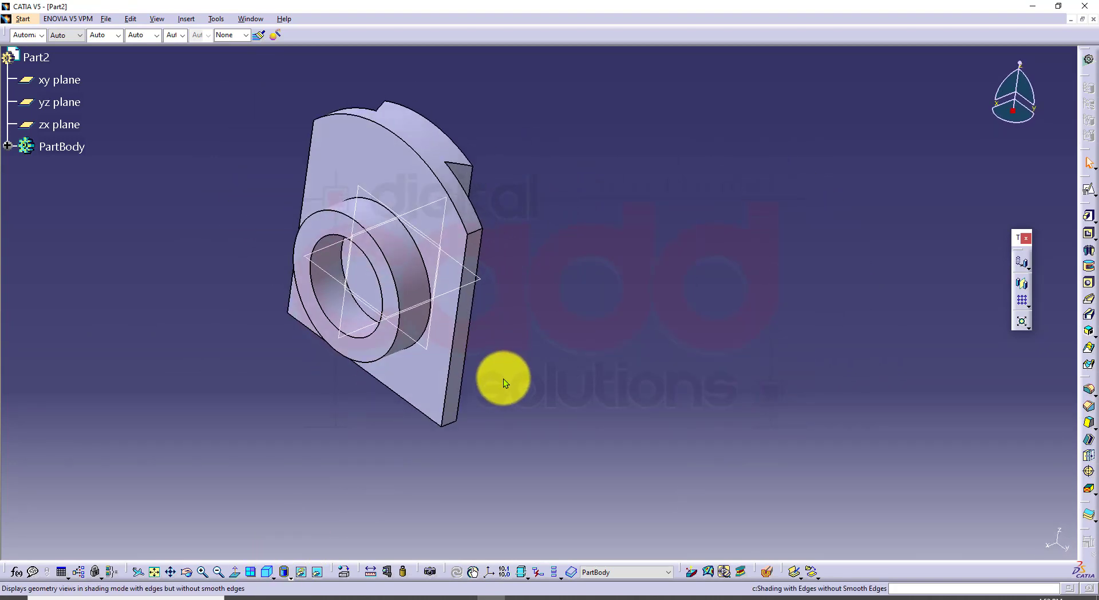
Undo the pocket and the projected arc sketch
key("ctrl+z")
key("ctrl+z")
key("ctrl+z")
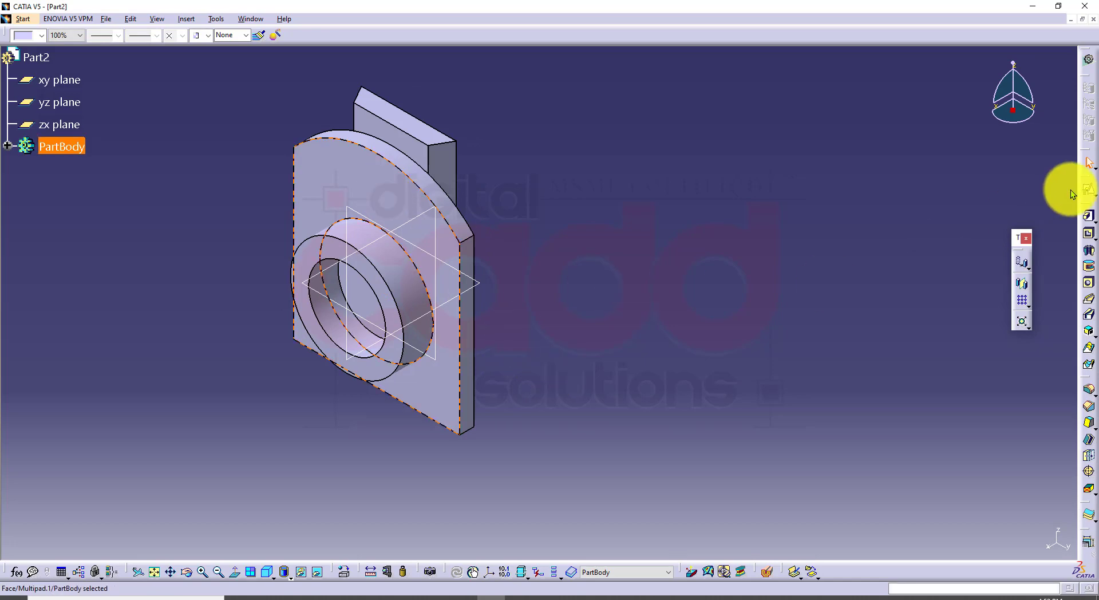
Recreate the positioned sketch on the plate's front face, project the arched top edge into it, and leave the sketch
left_click(1087, 189)
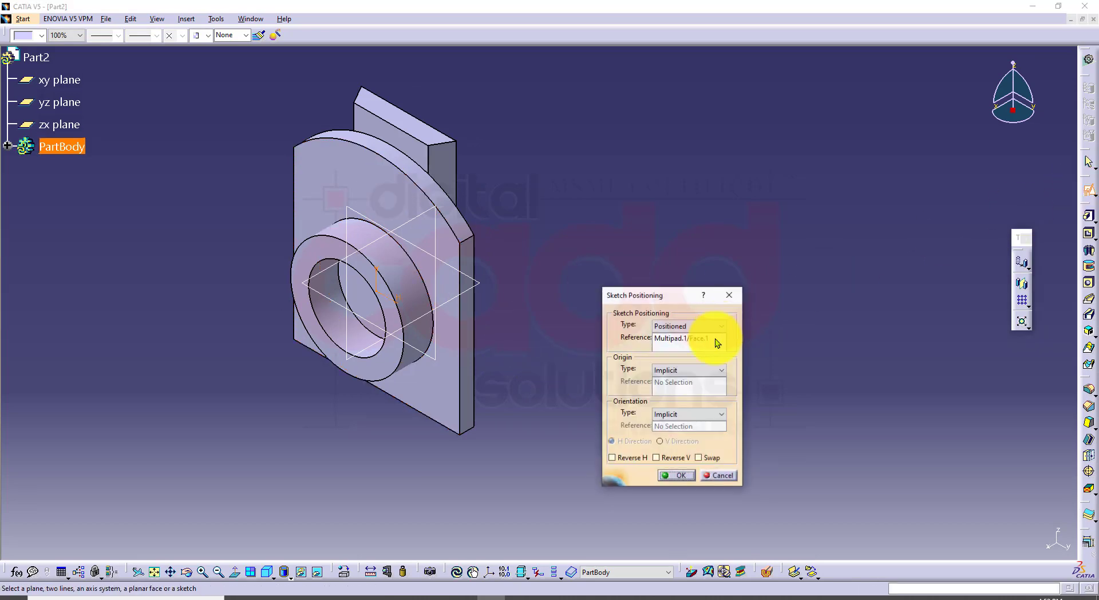
left_click(671, 473)
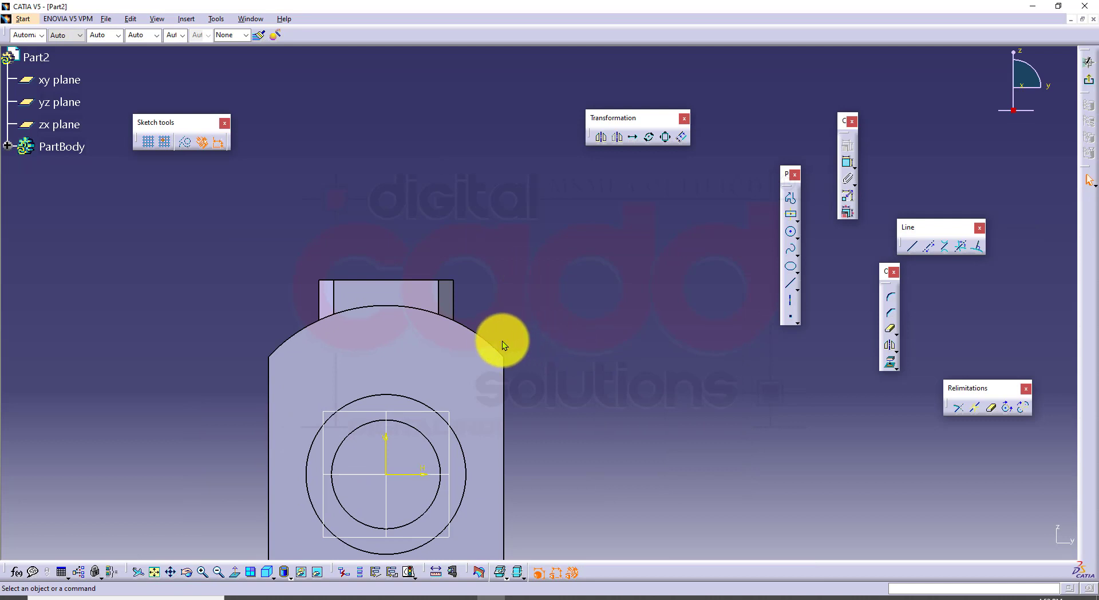
left_click(480, 336)
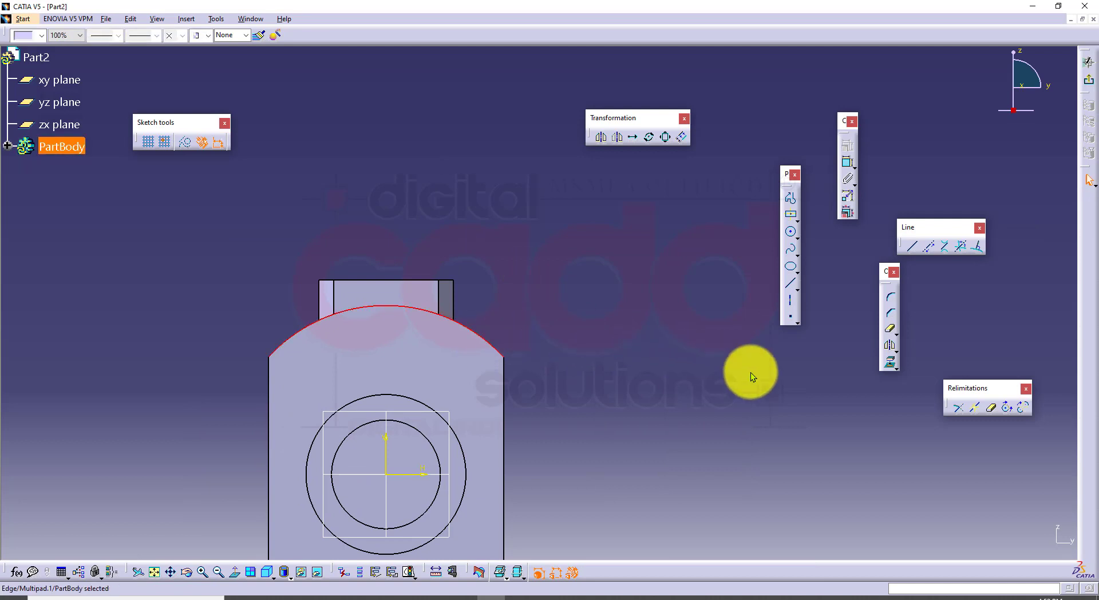
left_click(892, 362)
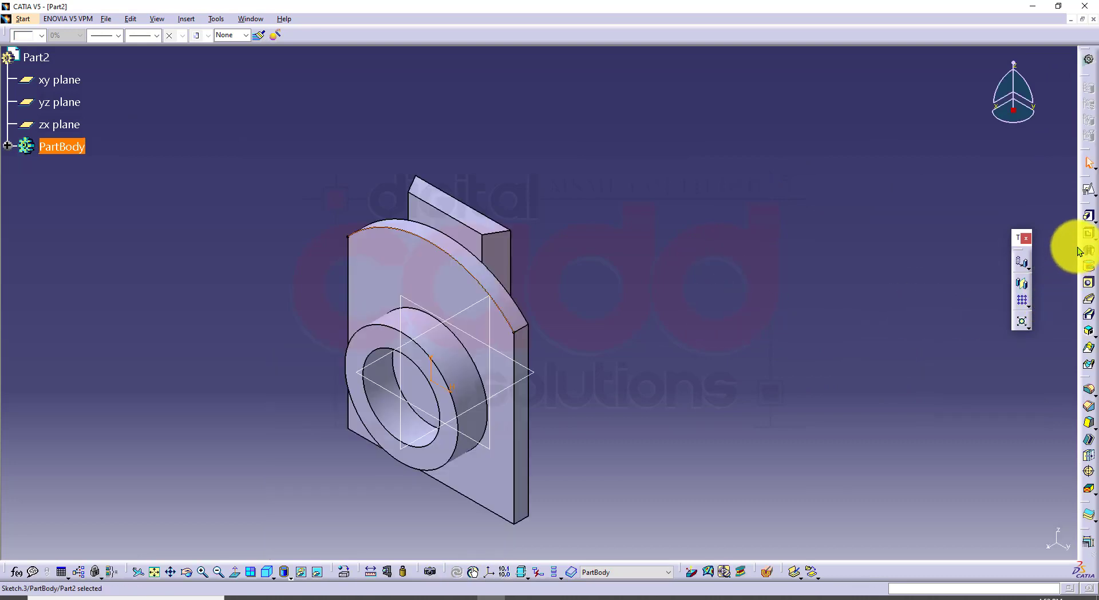
Pocket the projected arc 465 mm deep with the cut side reversed to trim the dovetail above the plate's arch
left_click(1086, 237)
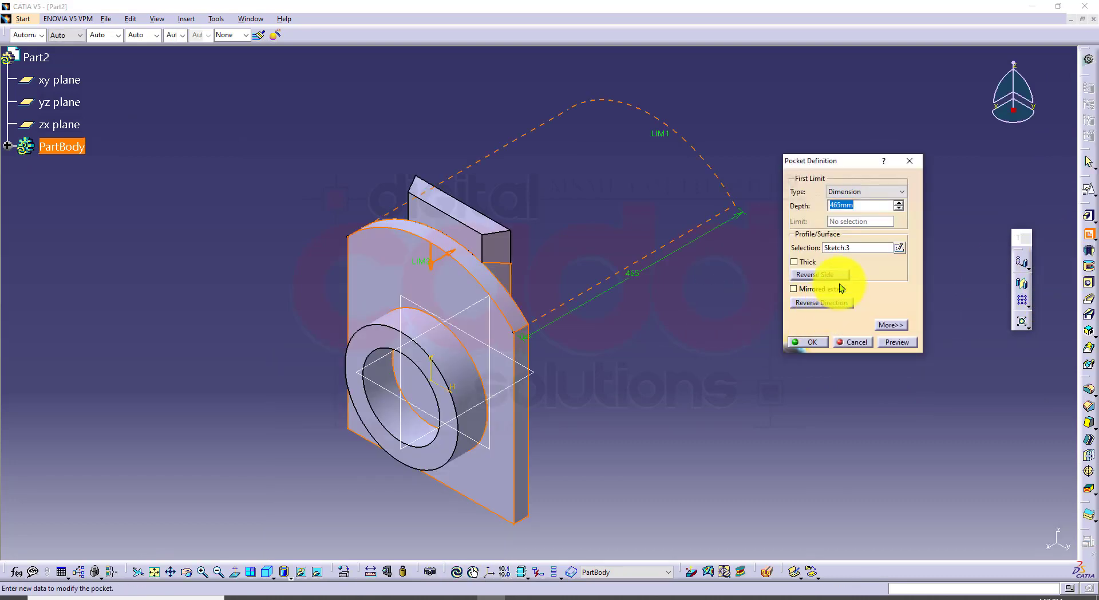
left_click(840, 274)
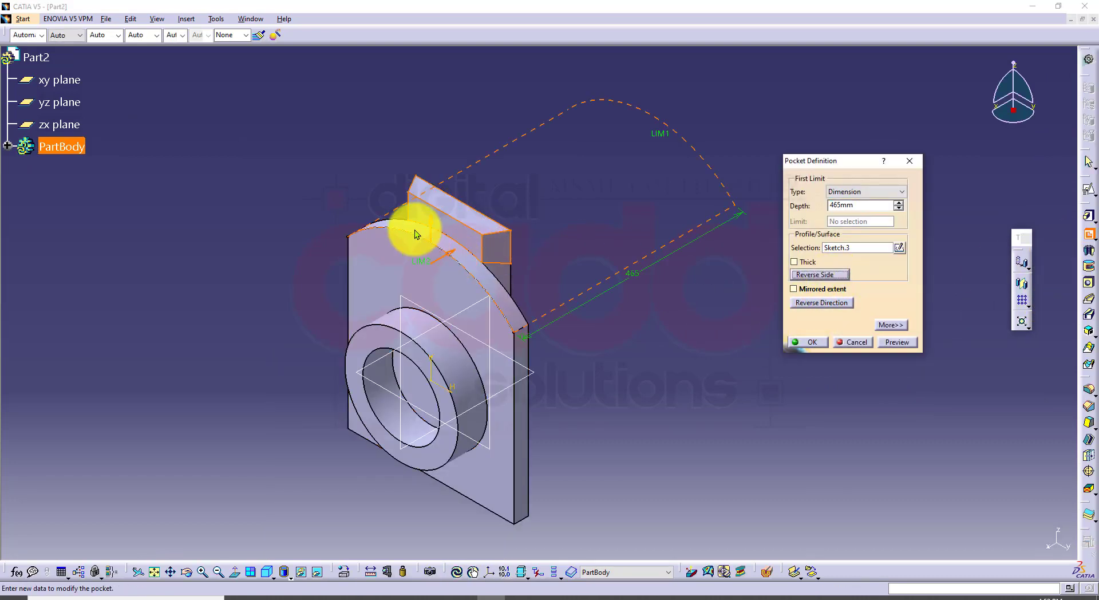
left_click(886, 340)
left_click(802, 345)
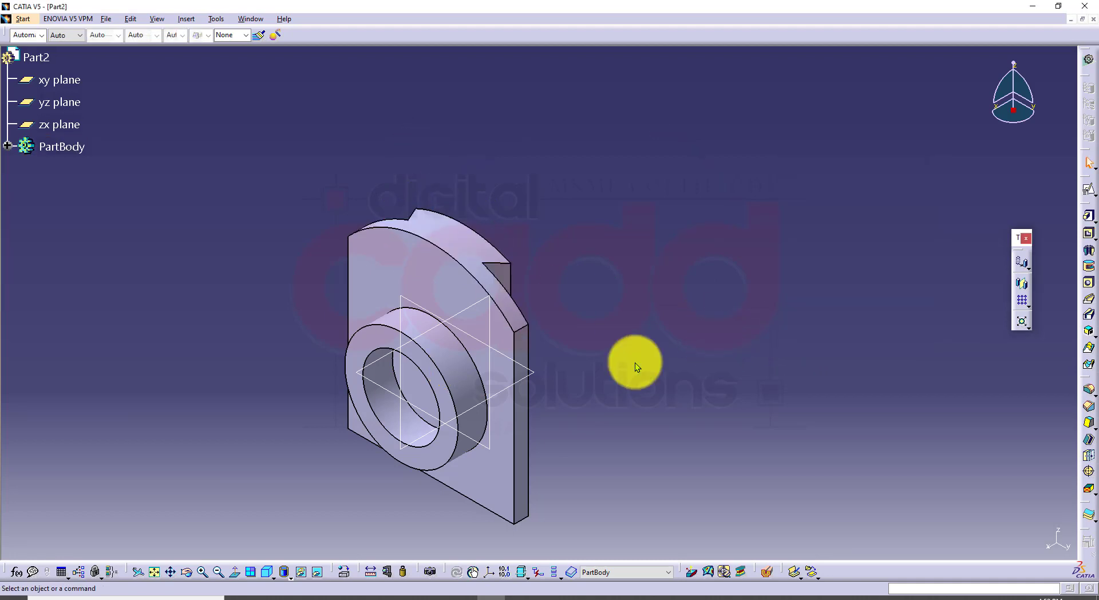
middle_click_drag(521, 363, 501, 475)
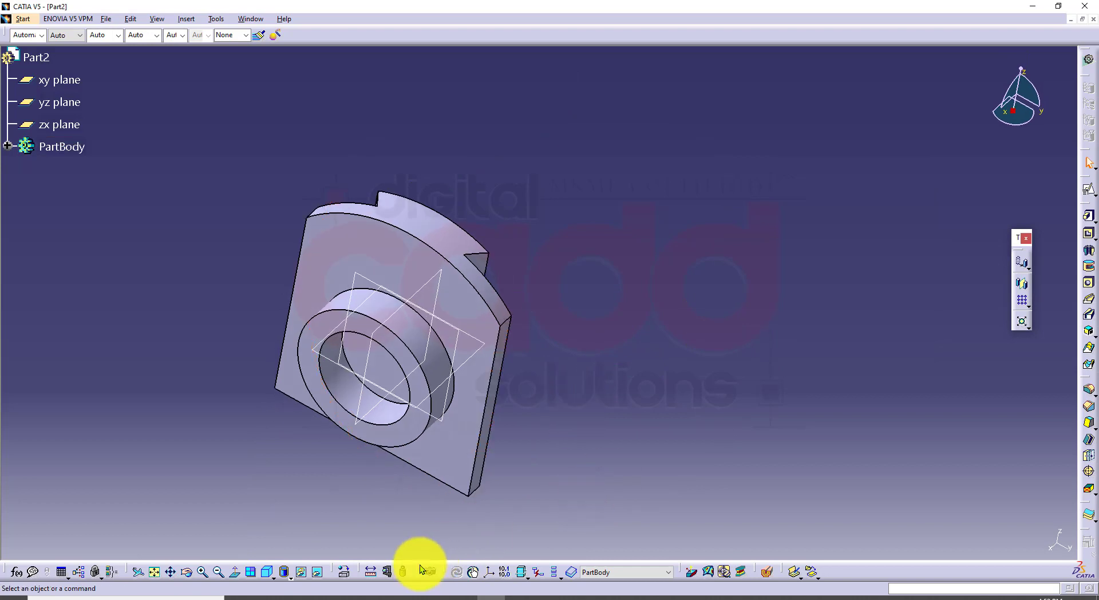
left_click(270, 573)
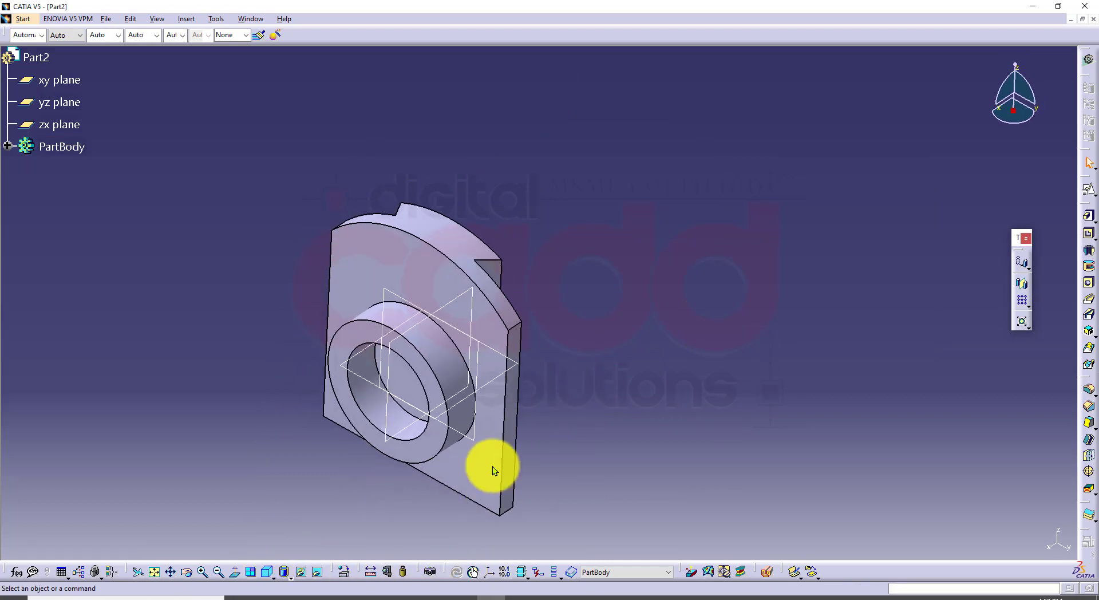
middle_click_drag(489, 428, 498, 401)
middle_click_drag(569, 429, 538, 428)
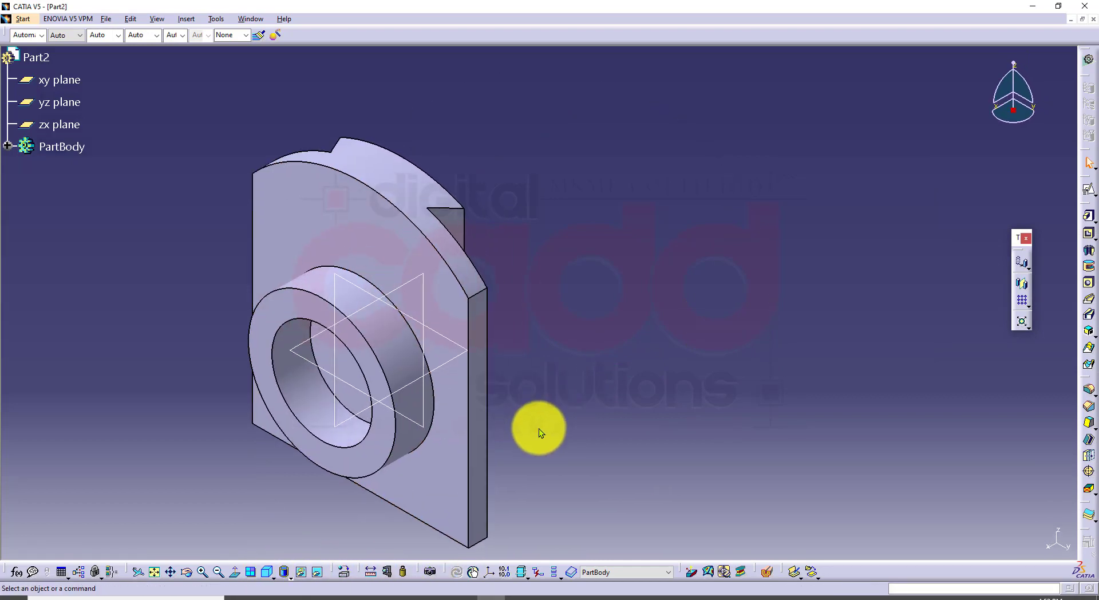
Switch to the PDF drawing, examine the side boss's 20 mm dimension and its location from the ring's centre, and return to CATIA
left_click(297, 597)
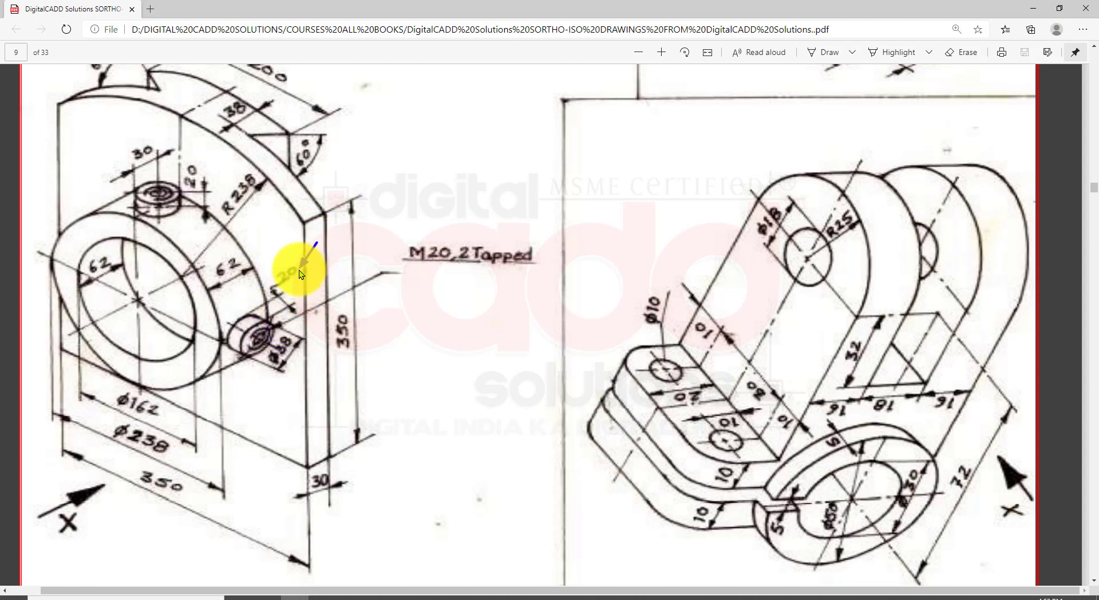
left_click_drag(303, 254, 271, 295)
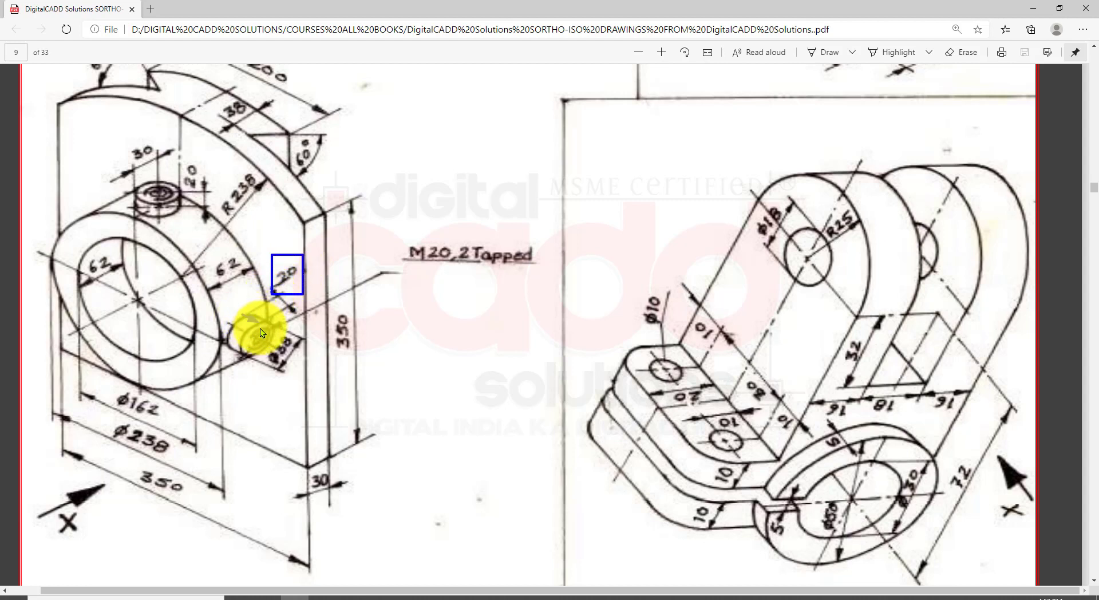
left_click_drag(136, 301, 243, 345)
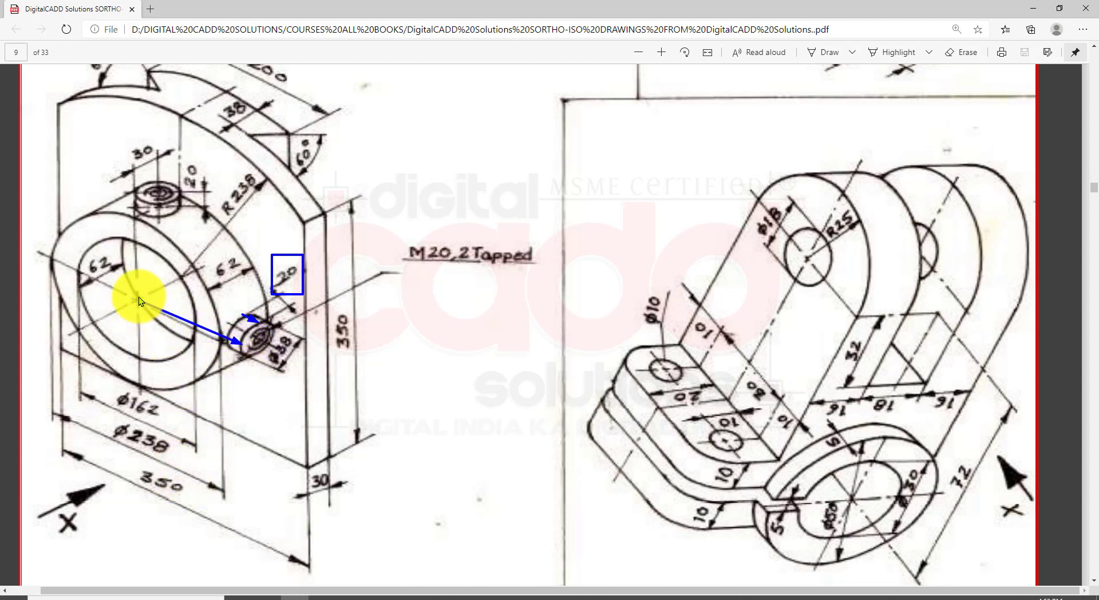
left_click_drag(138, 297, 138, 444)
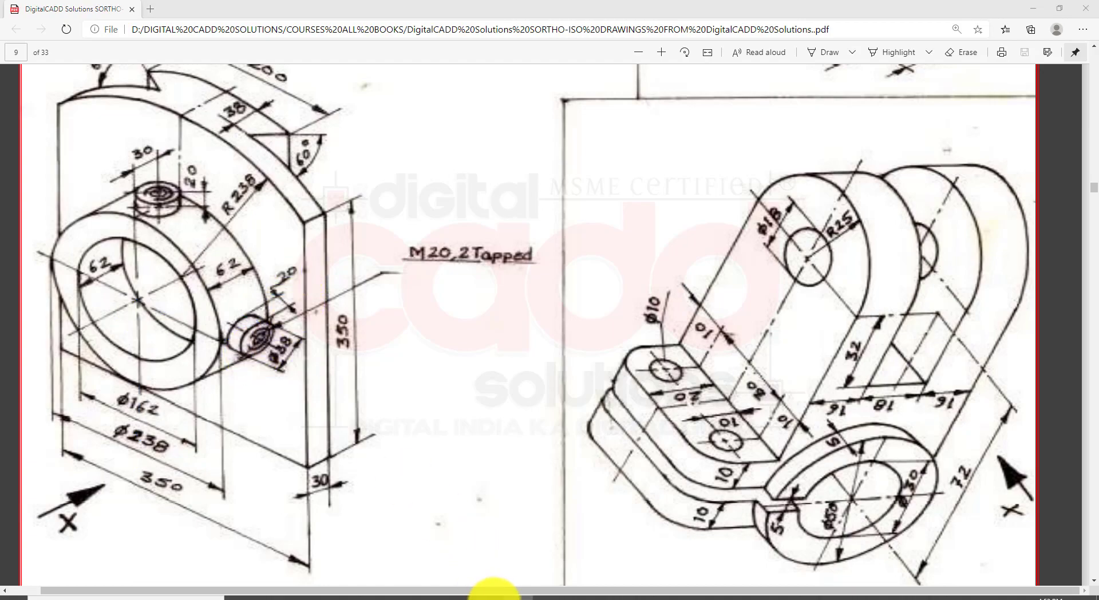
left_click(491, 593)
Undock the hidden toolbars into the workspace until the point, line and plane reference tools are accessible, and clear the selection
left_click(325, 258)
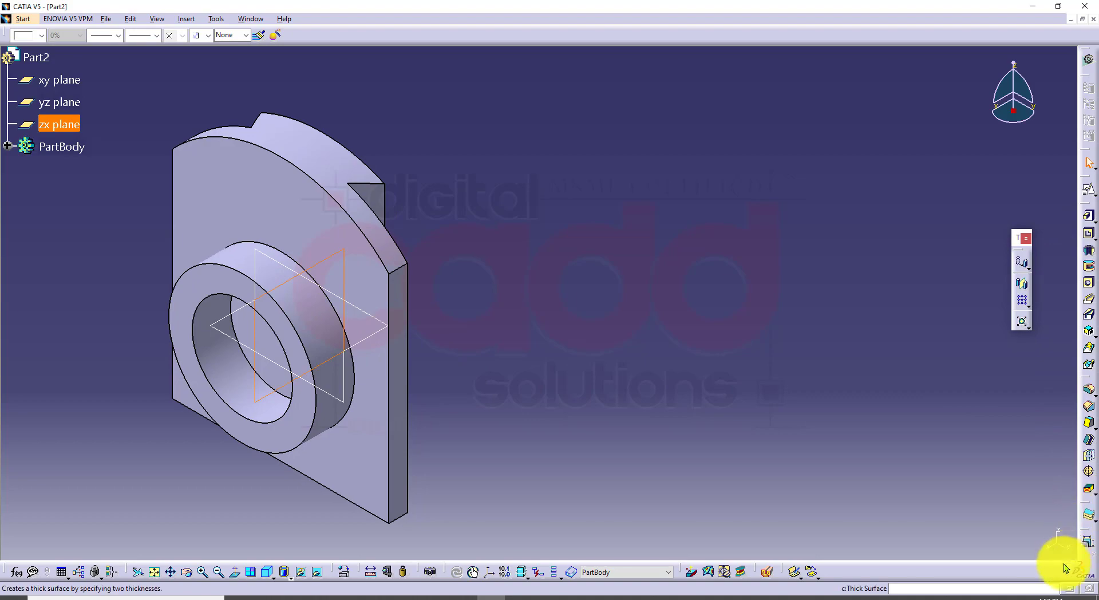
left_click_drag(1081, 525, 896, 239)
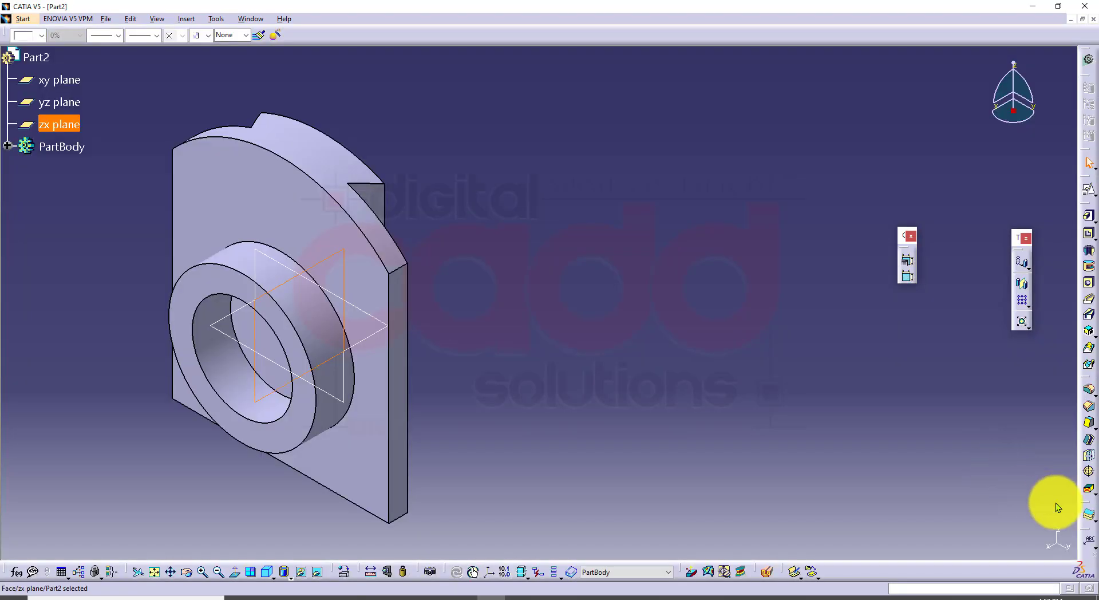
left_click_drag(1087, 509, 904, 332)
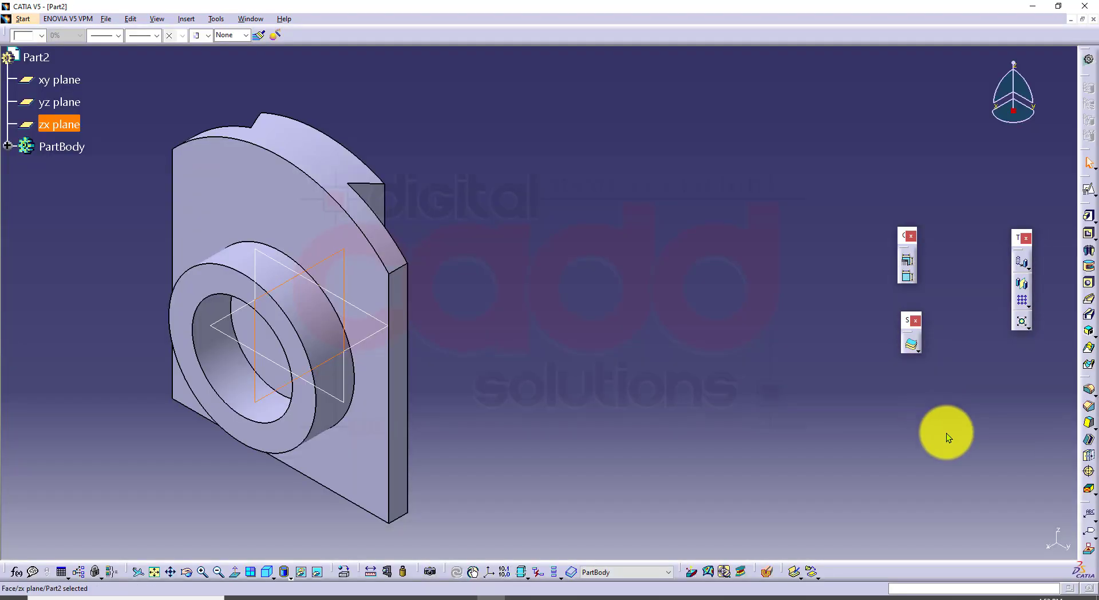
mouse_move(1079, 501)
left_mouse_down()
mouse_move(947, 383)
mouse_move(953, 375)
left_mouse_up()
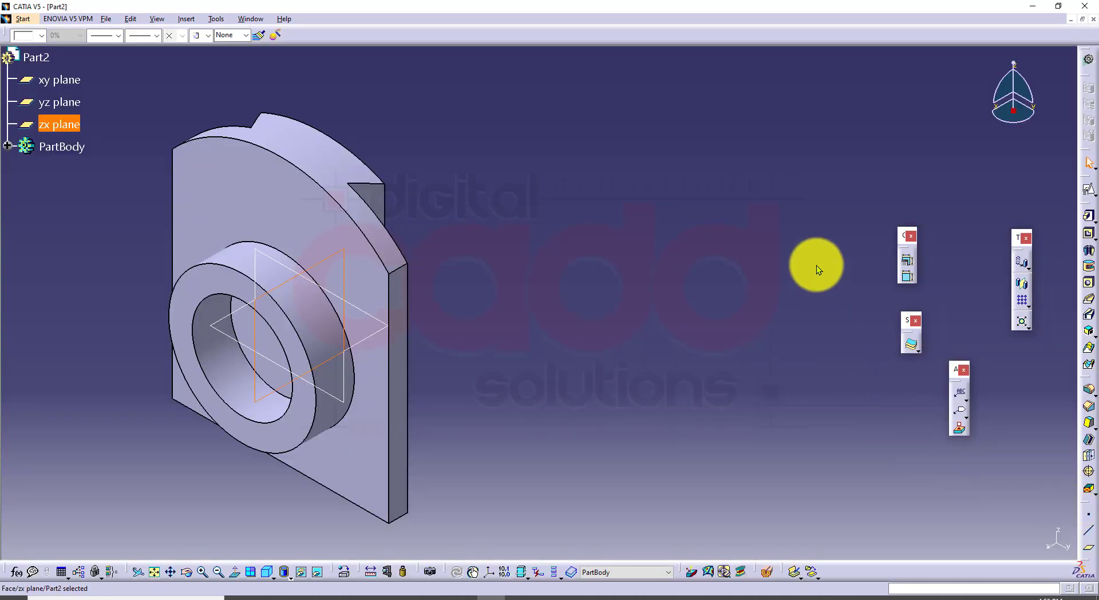
left_click_drag(817, 266, 818, 263)
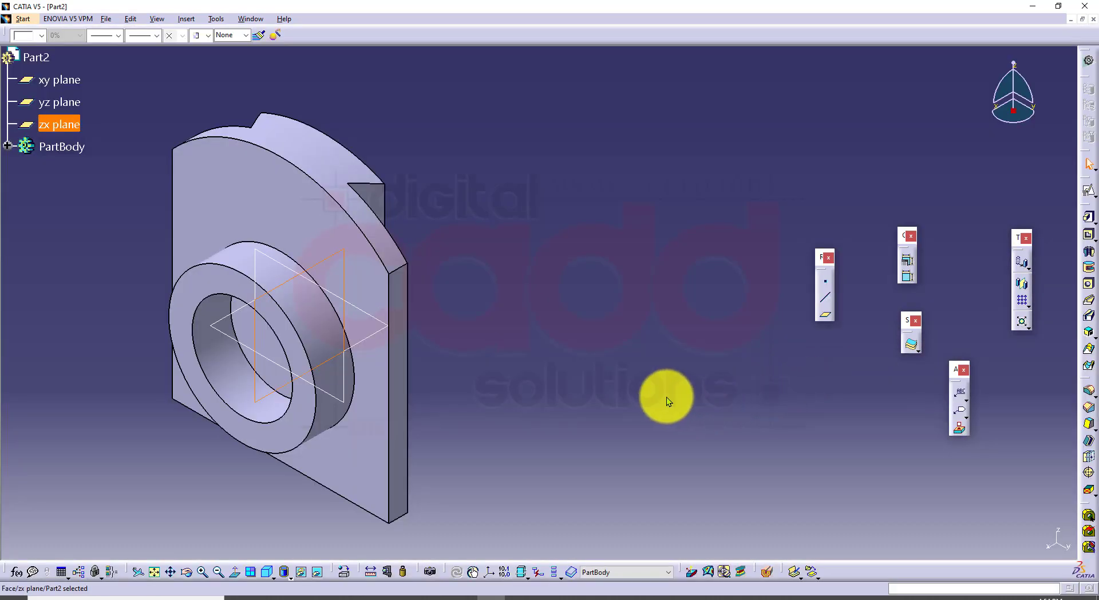
left_click(634, 385)
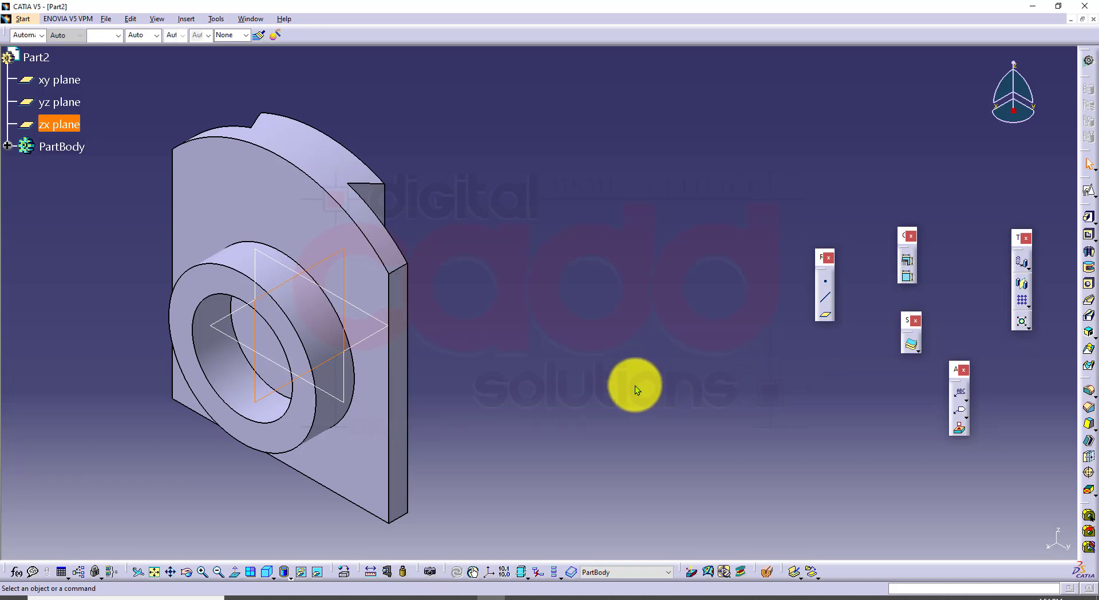
Select the zx plane
left_click(345, 273)
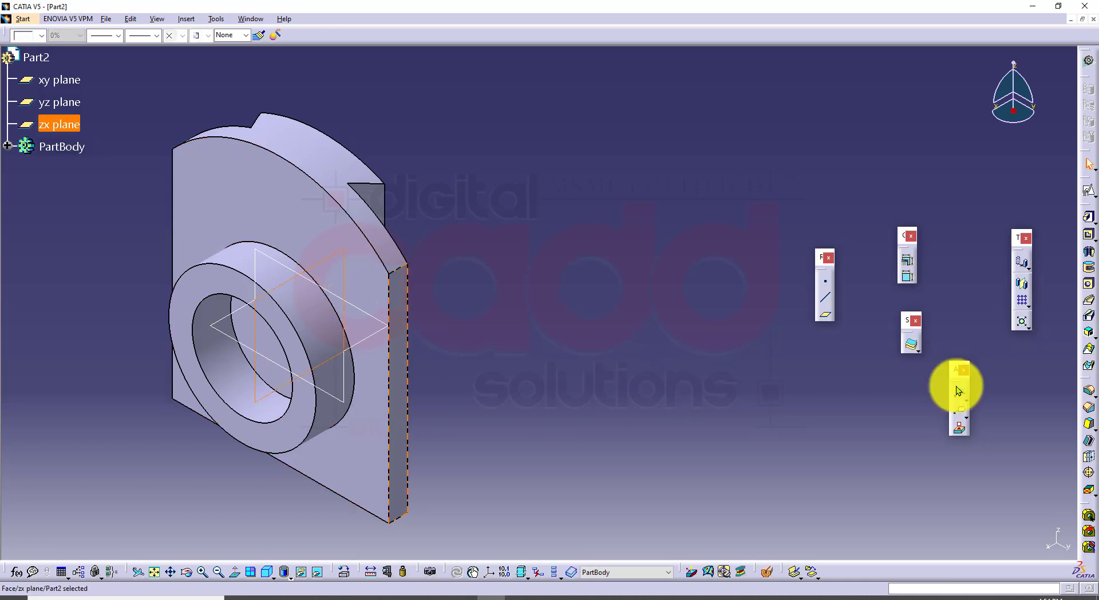
Create a positioned sketch on the zx plane and draw a 19 mm radius circle on the horizontal axis within the ring boss
left_click(1088, 191)
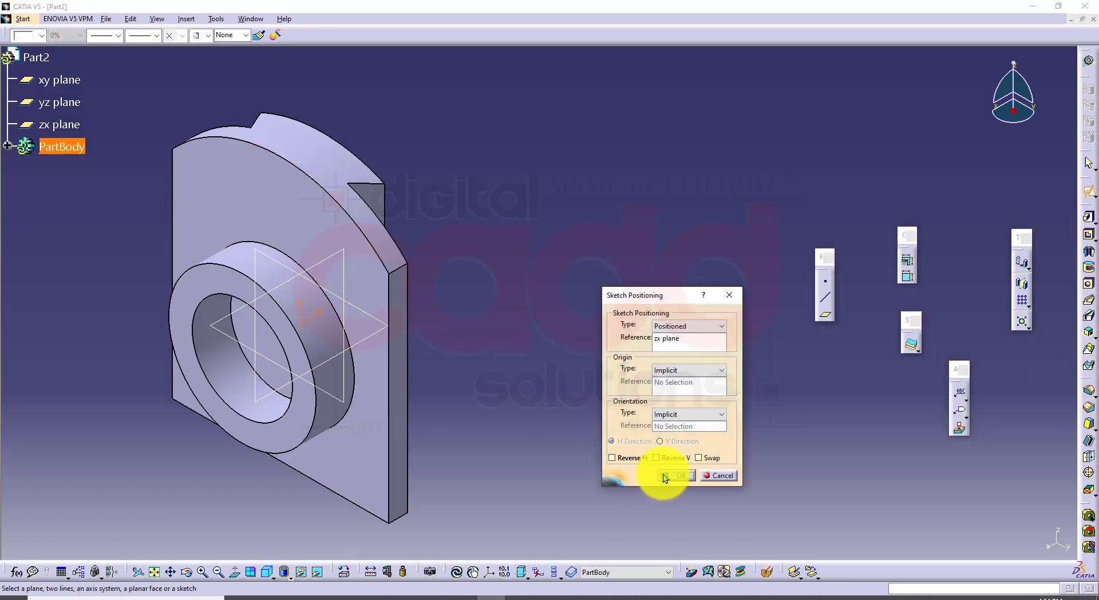
left_click(662, 475)
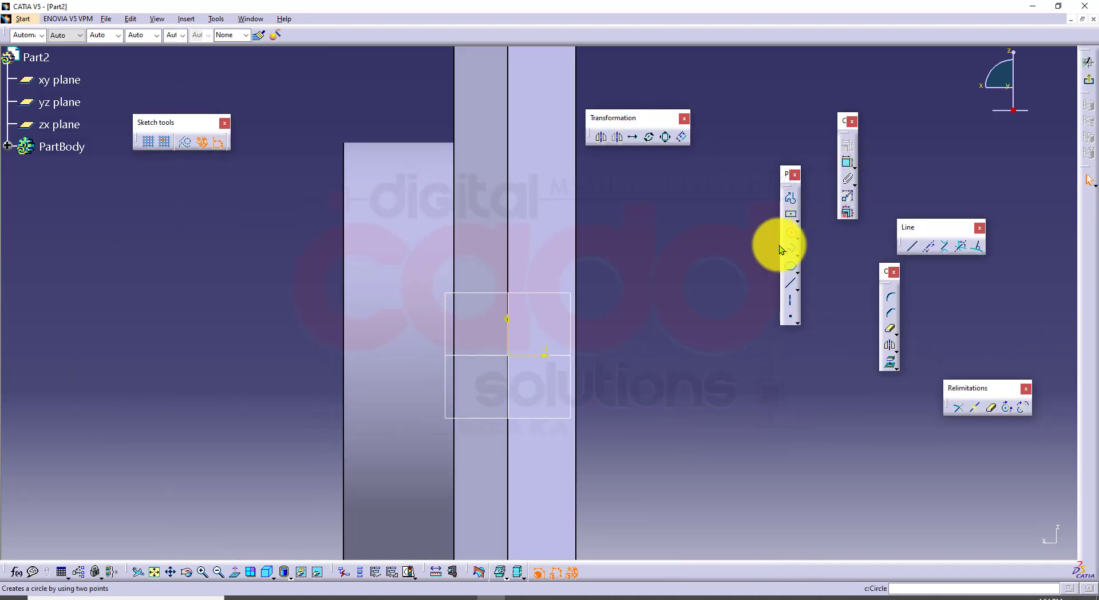
left_click(790, 233)
left_click(403, 356)
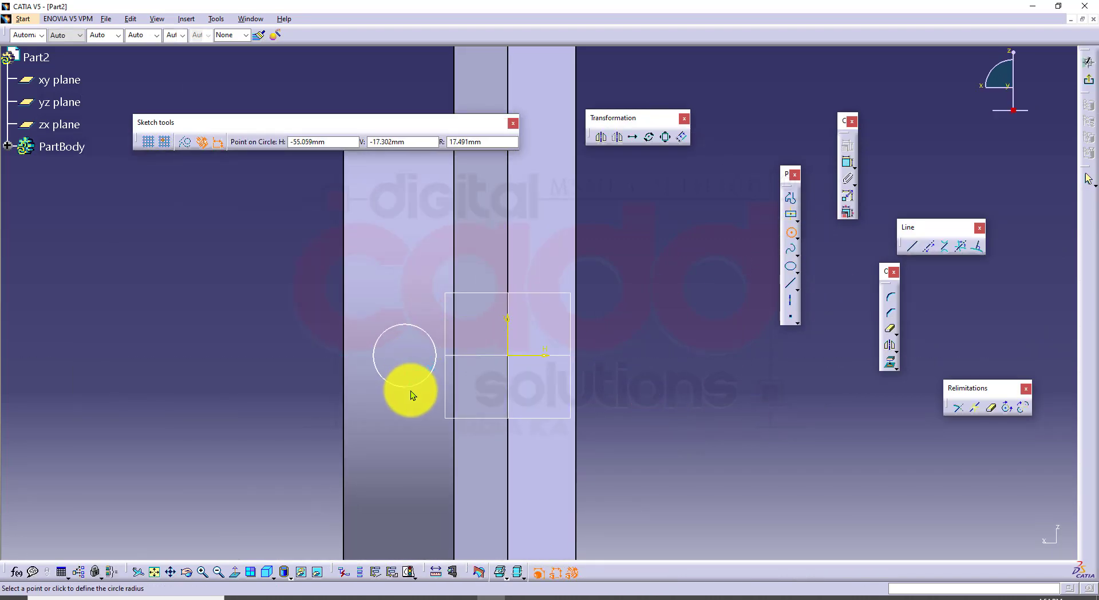
left_click(302, 598)
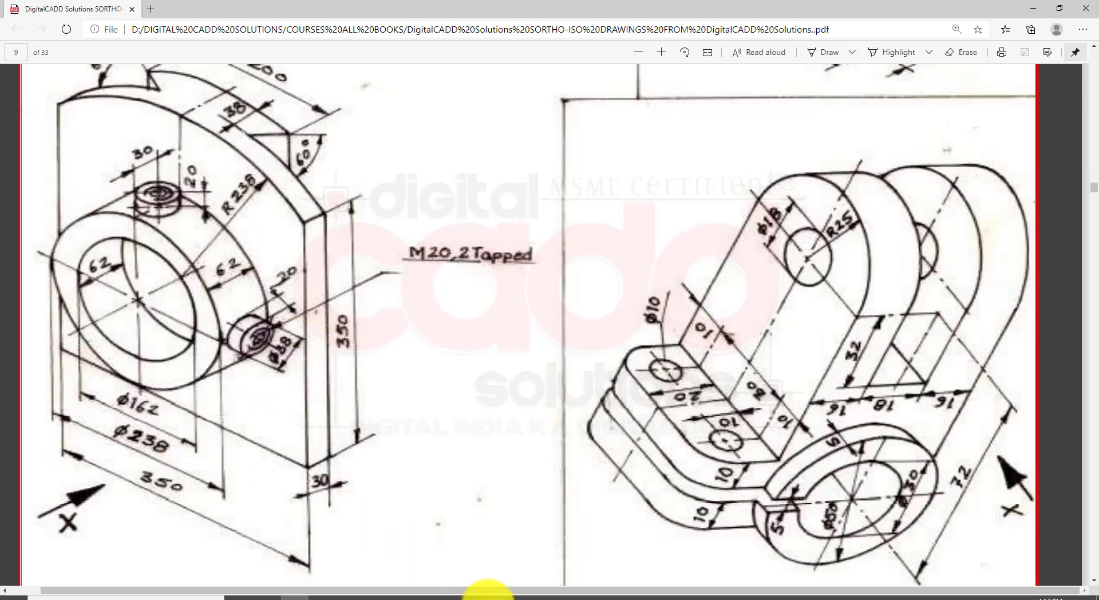
left_click(491, 596)
left_click_drag(489, 145, 442, 140)
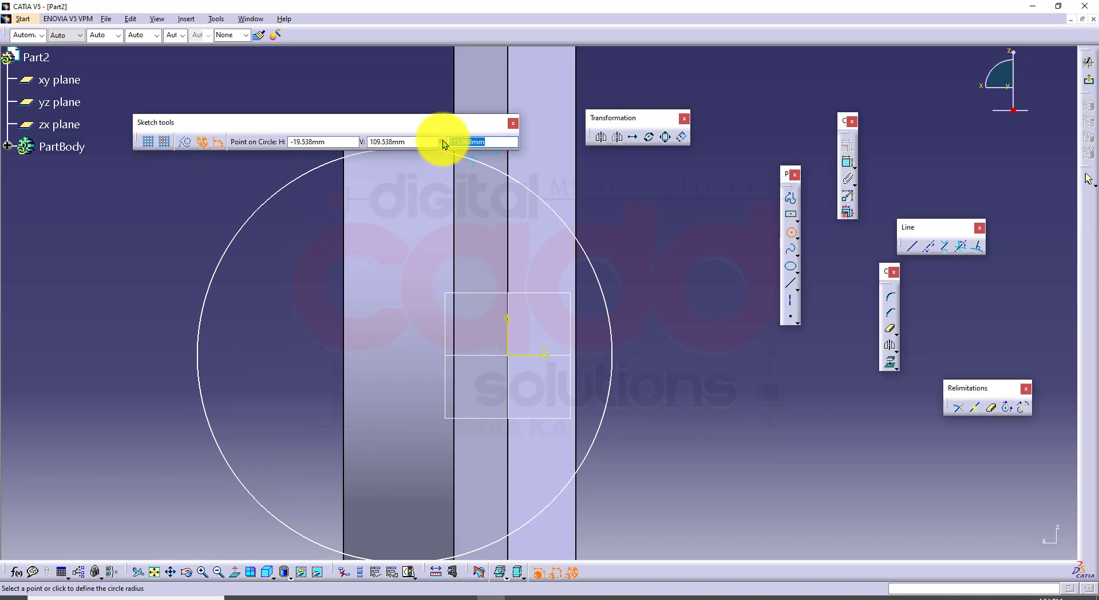
type("19")
key("Return")
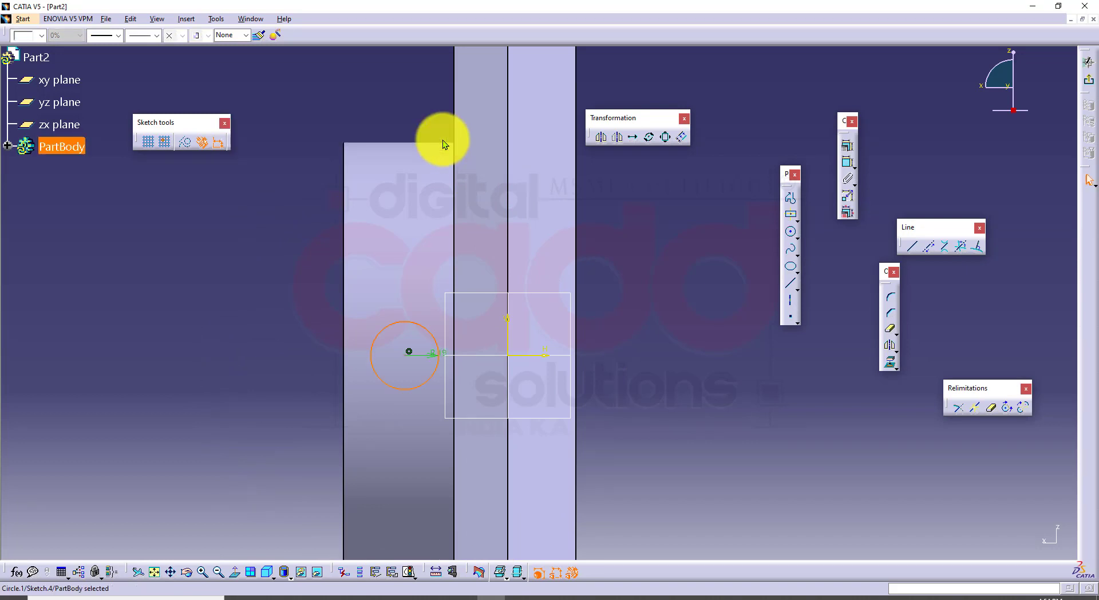
left_click(691, 267)
Dimension the circle's centre 30 mm from the ring boss's front edge and exit the sketch
left_click(849, 165)
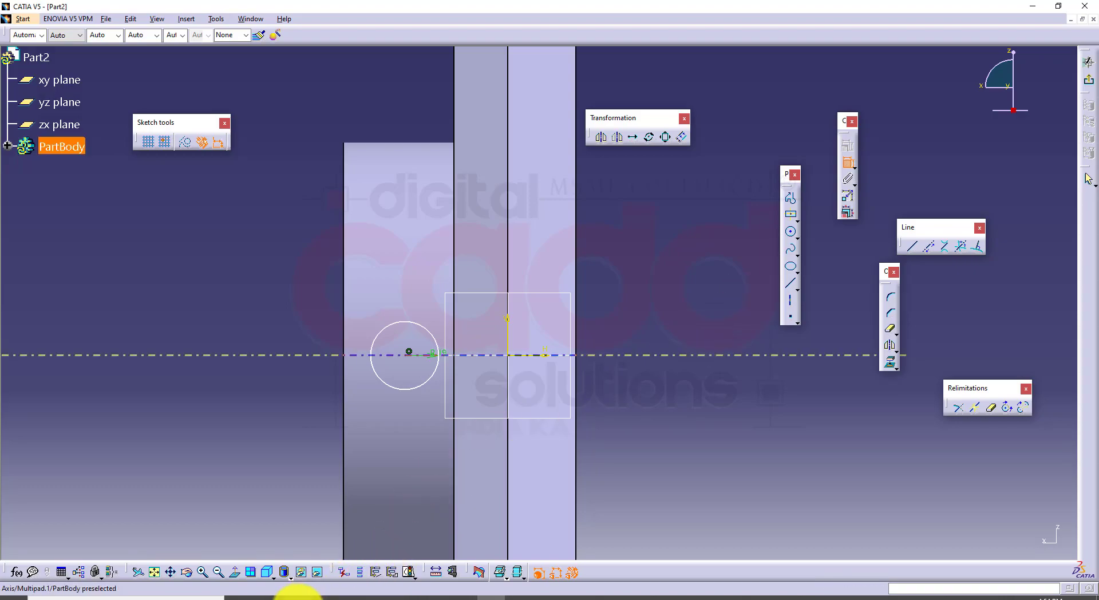
left_click(295, 595)
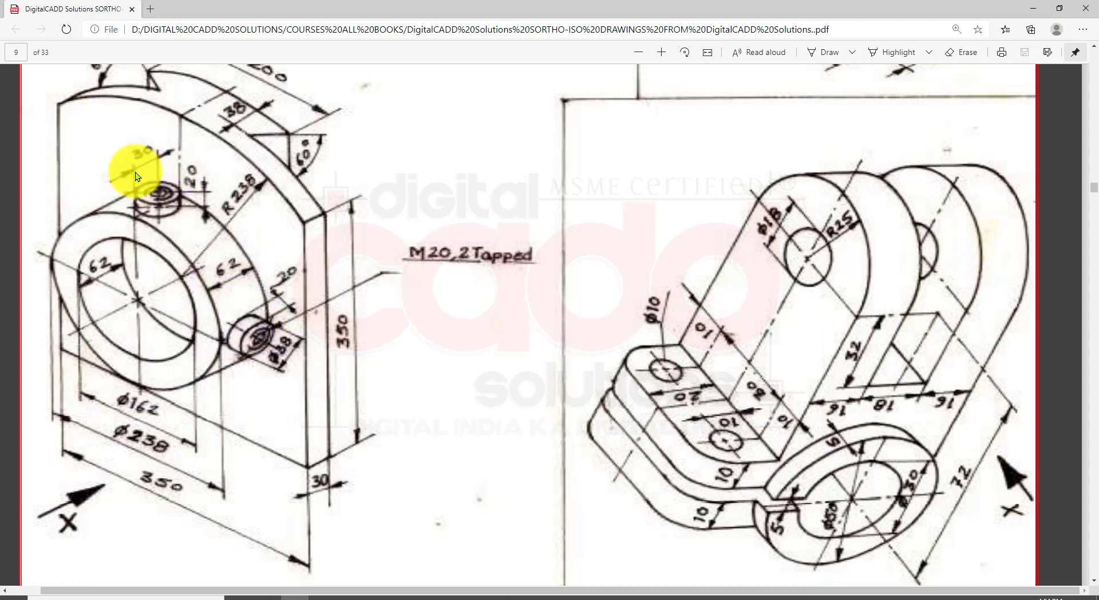
left_click(493, 589)
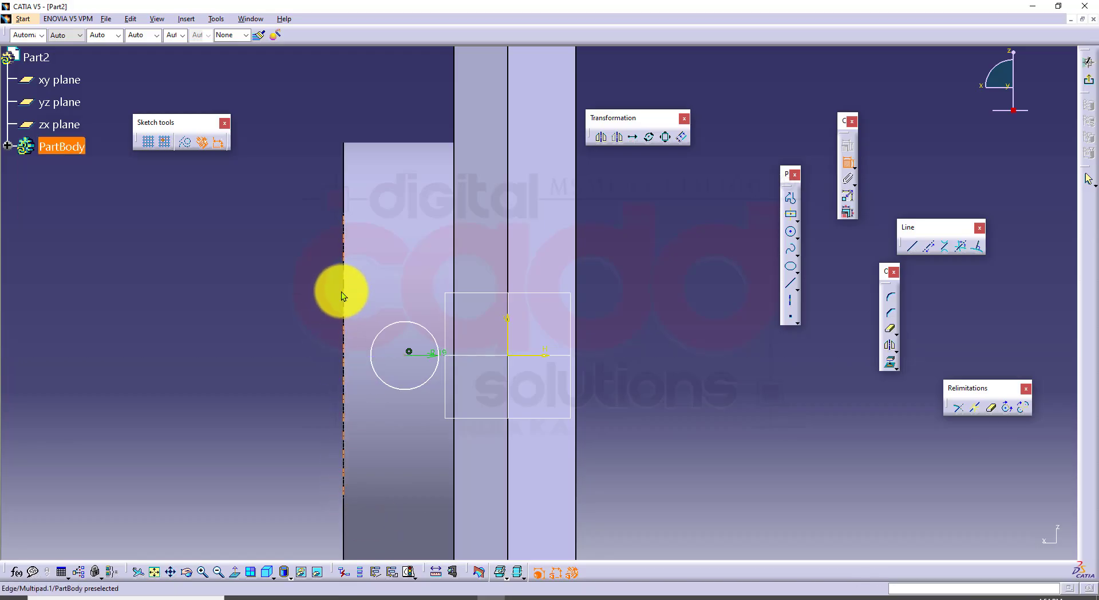
left_click(404, 356)
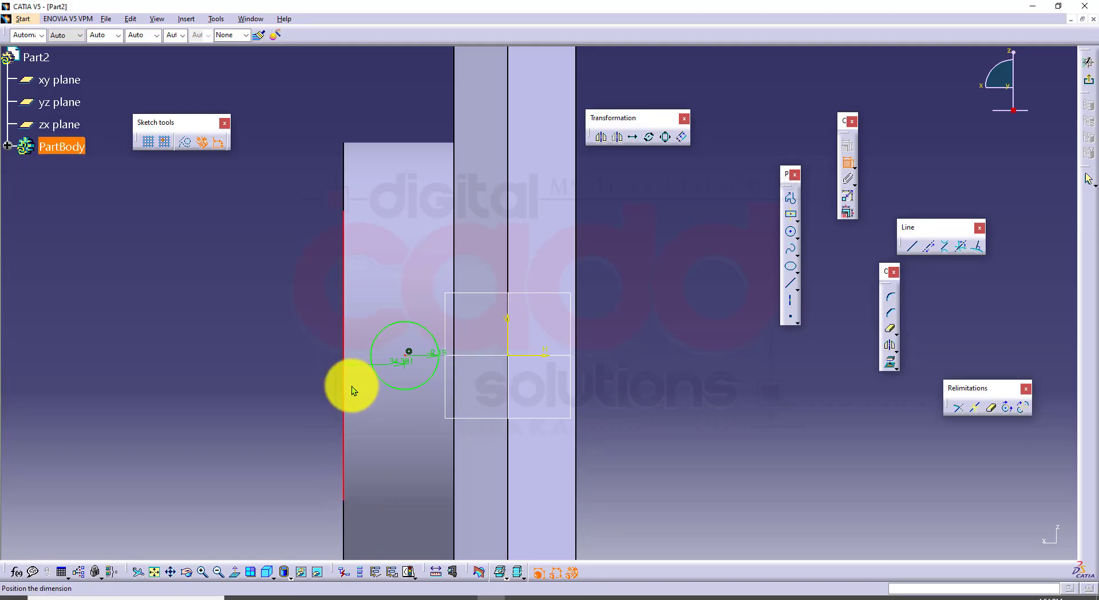
left_click(263, 377)
double_click(263, 375)
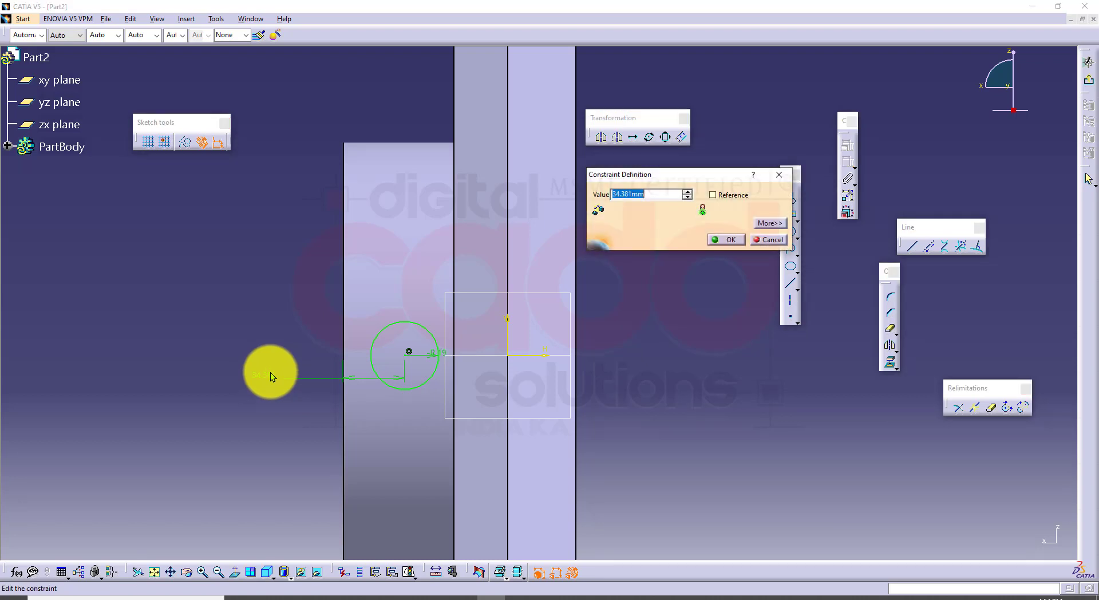
type("30")
key("Return")
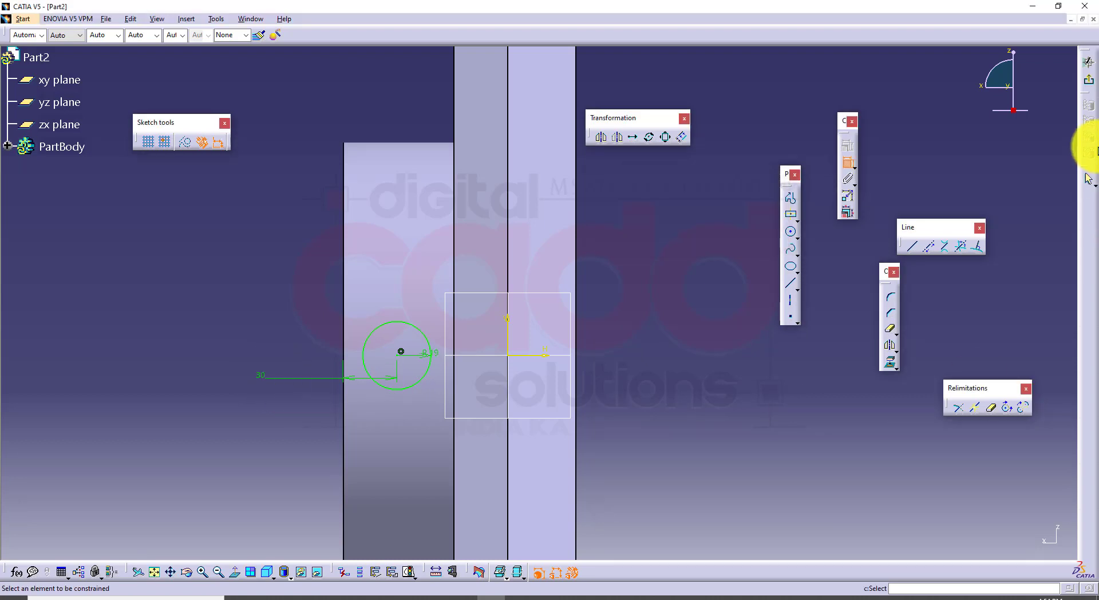
left_click(1089, 80)
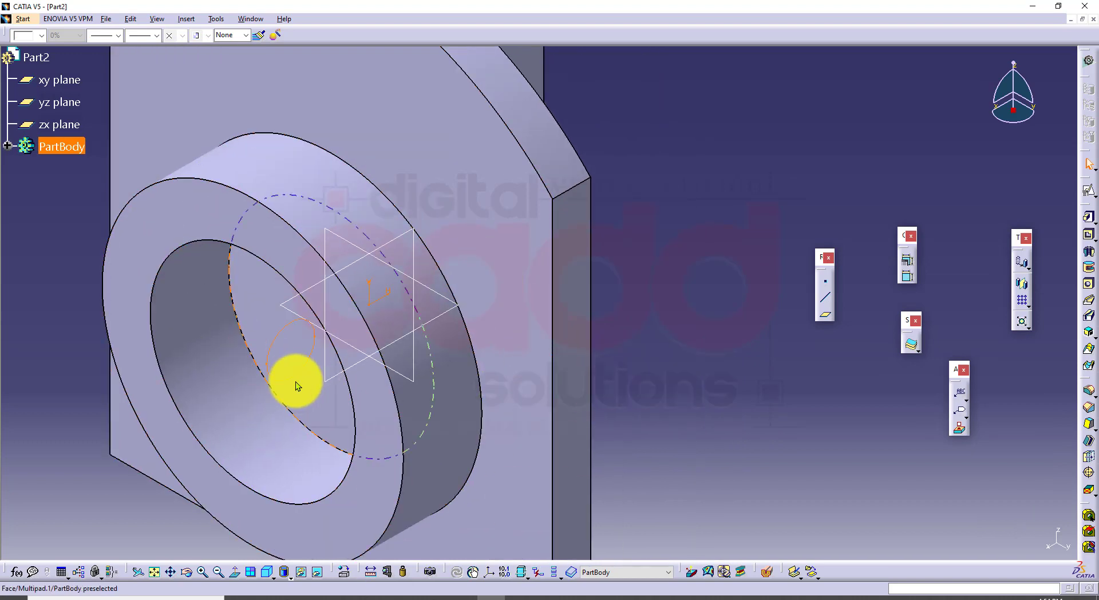
Start a pad from the circle sketch with a first limit length of 119+20 mm and preview it
mouse_move(407, 421)
middle_mouse_down()
mouse_move(293, 325)
mouse_move(424, 370)
middle_mouse_up()
left_click(293, 325)
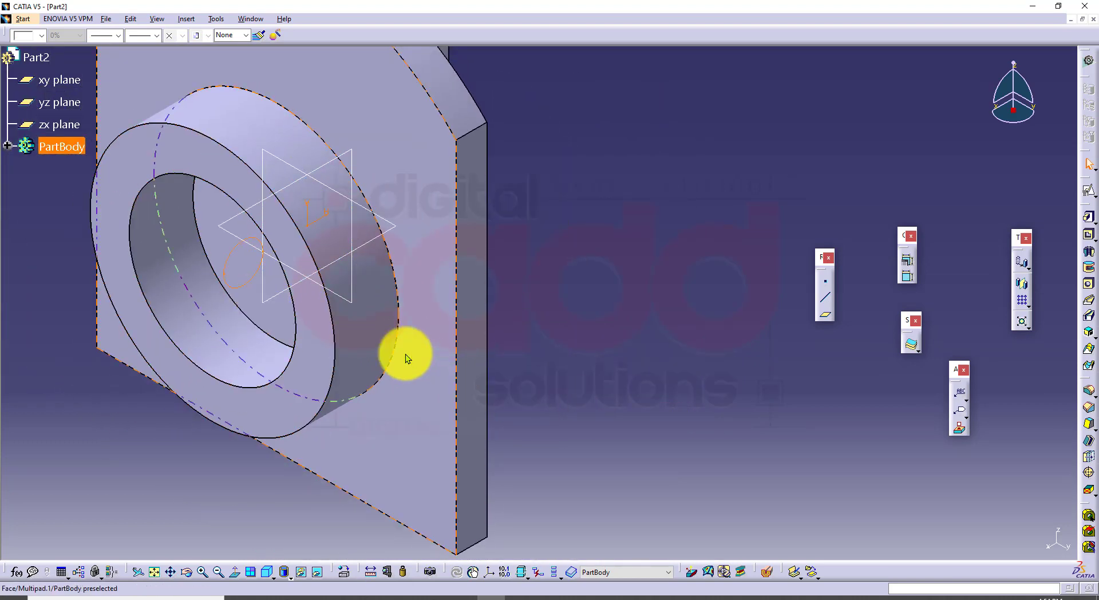
left_click(1089, 217)
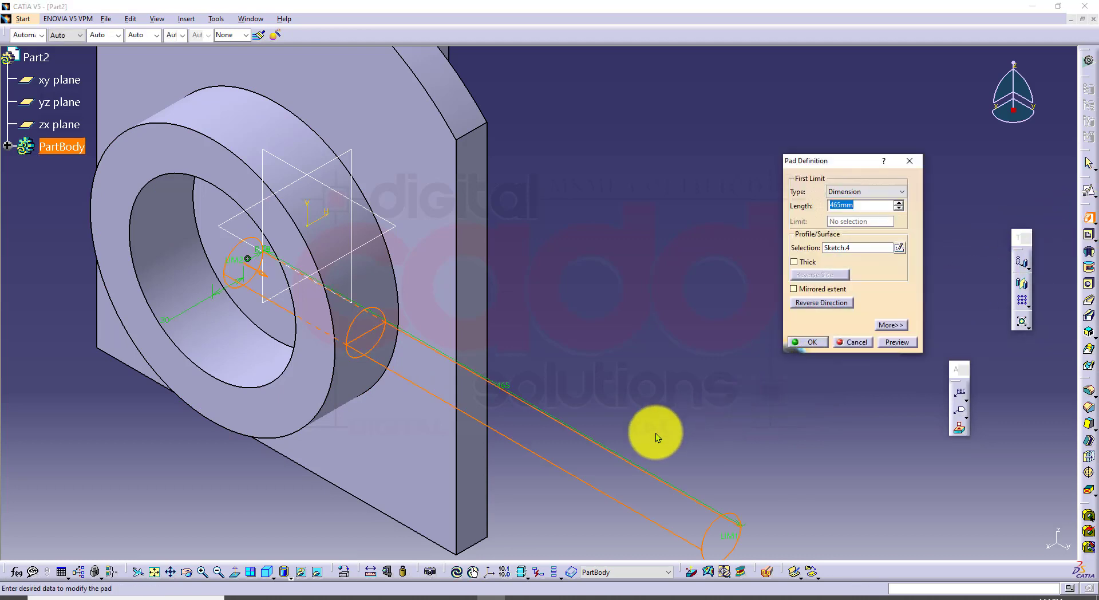
middle_click_drag(661, 422, 613, 390)
left_click(286, 596)
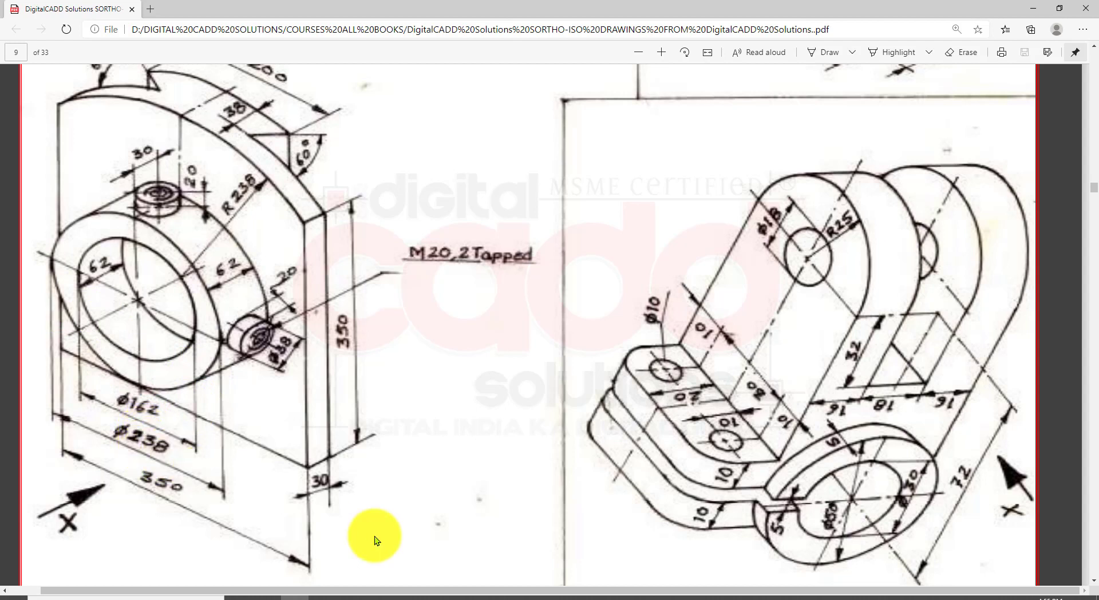
left_click(491, 588)
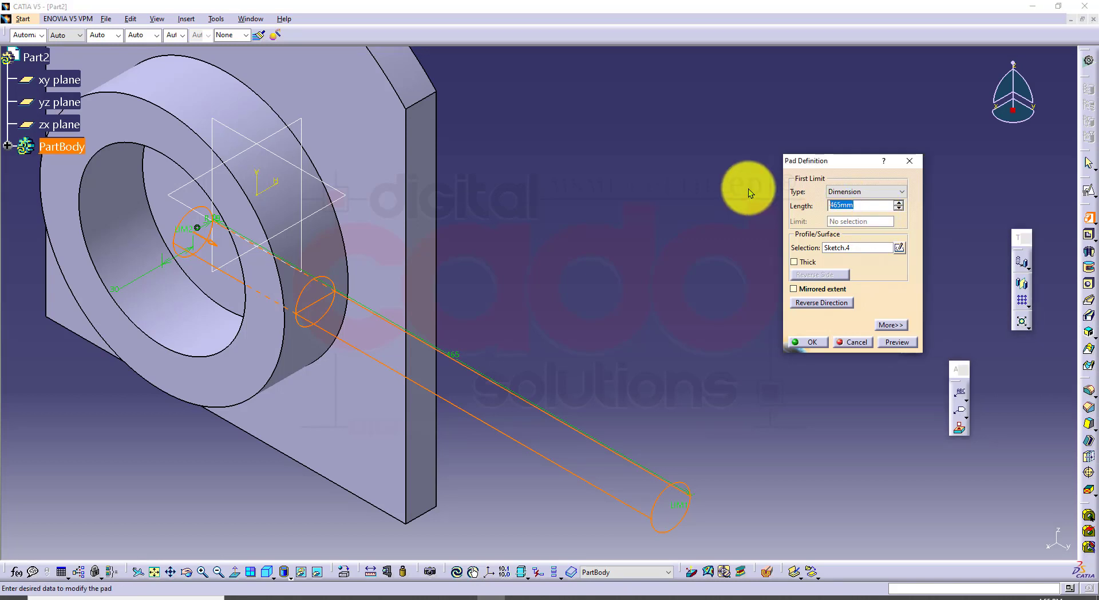
type("119+20")
left_click(895, 342)
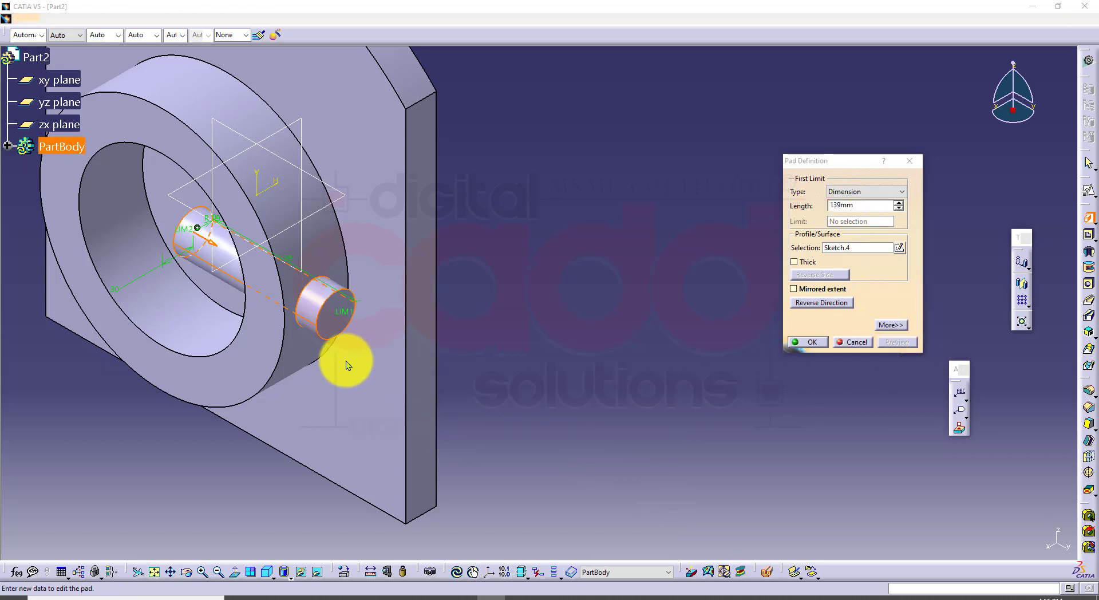
Set the pad's second limit to Up to next and create the pad
middle_click_drag(349, 363, 437, 348)
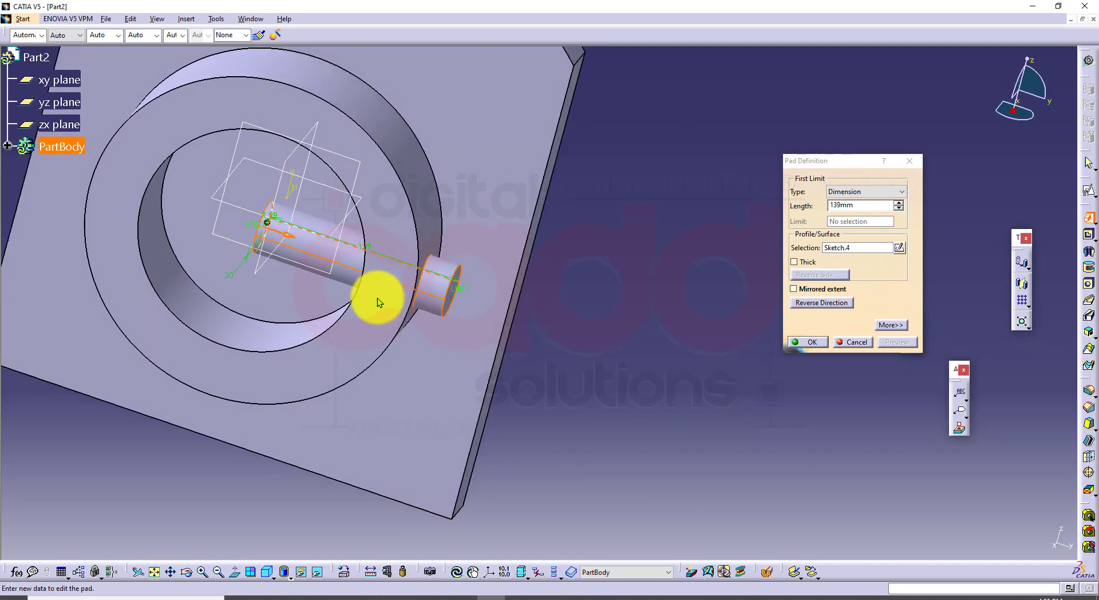
middle_click_drag(497, 325, 523, 348)
left_click(885, 330)
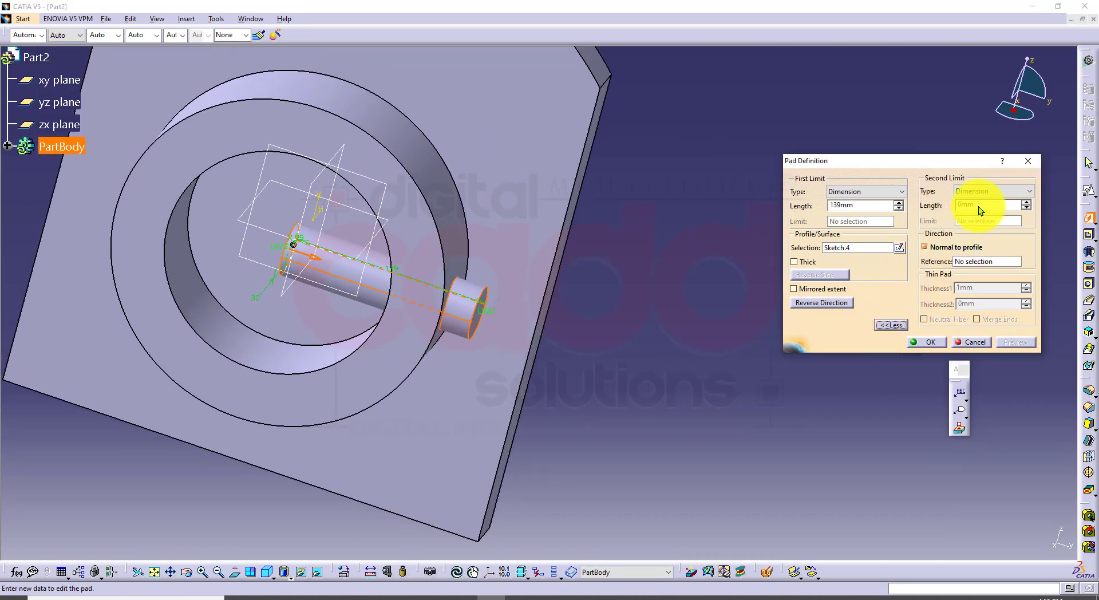
left_click(991, 192)
left_click(999, 211)
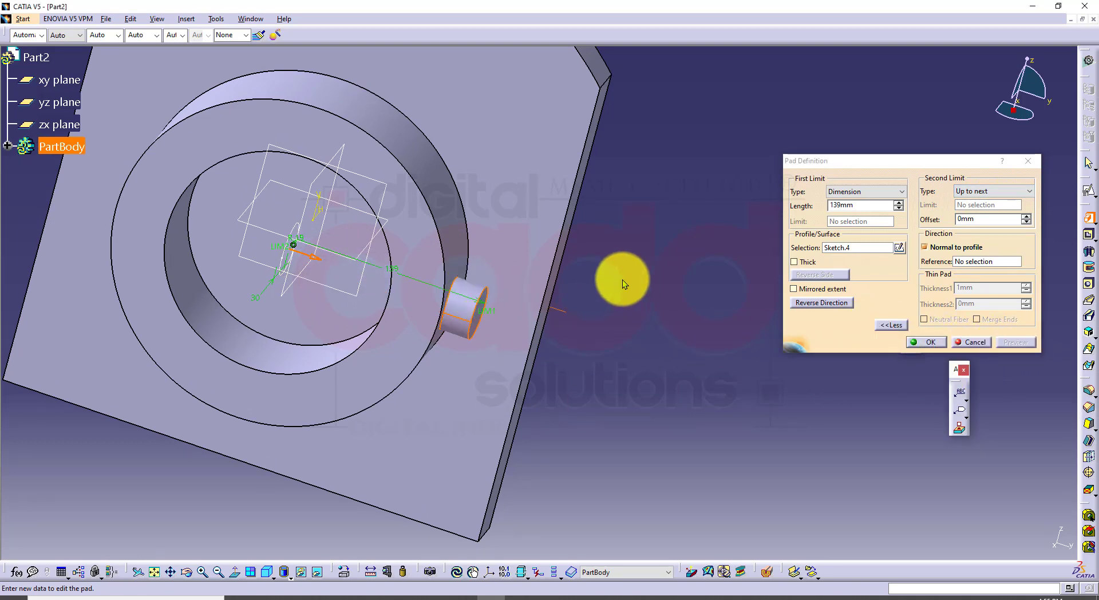
middle_click_drag(623, 279, 549, 399)
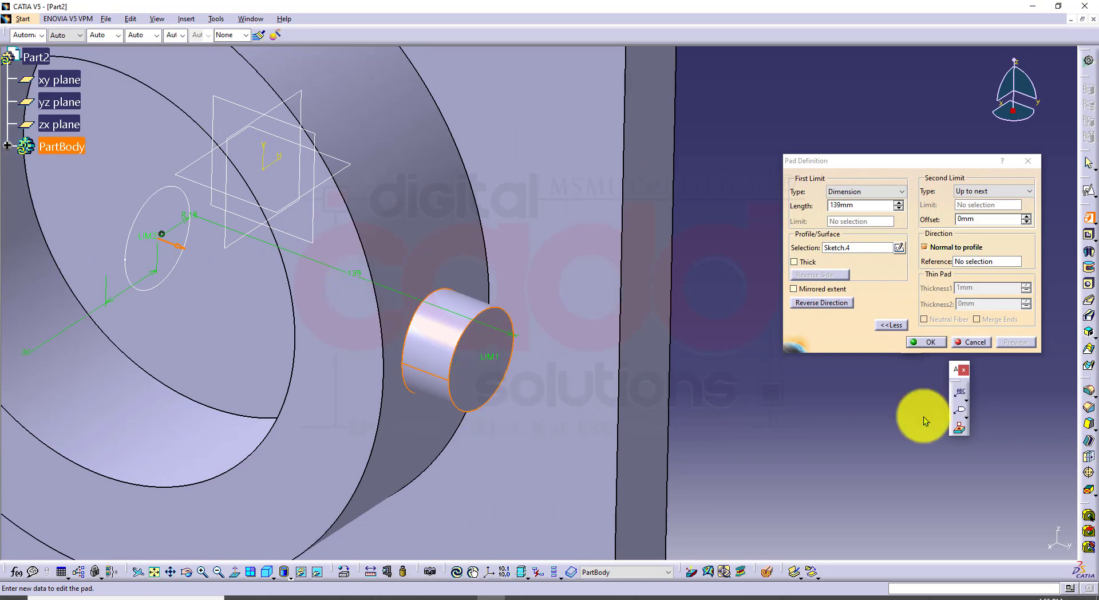
left_click(923, 342)
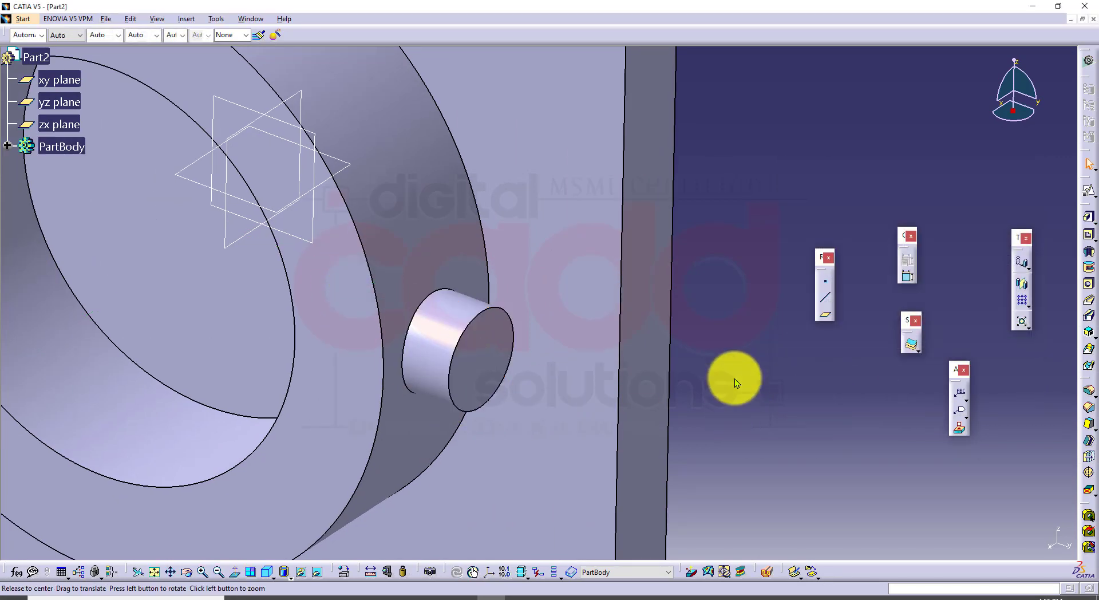
Undo the side boss pad and its circle sketch on the zx plane
middle_click_drag(734, 379, 429, 304)
mouse_move(483, 393)
middle_mouse_down()
mouse_move(572, 338)
mouse_move(490, 379)
middle_mouse_up()
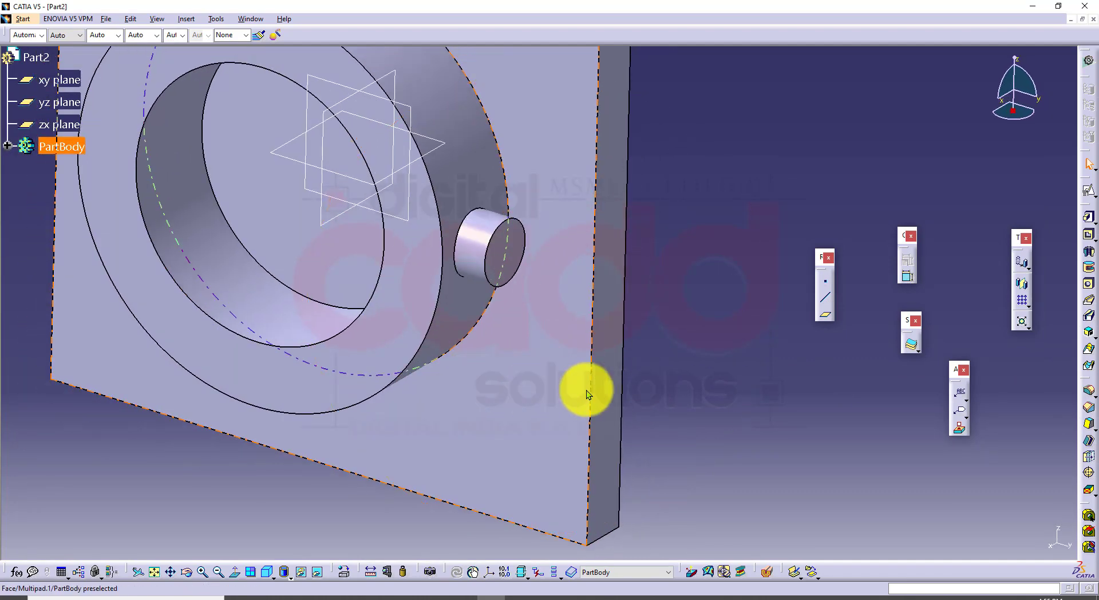
key("ctrl+z")
key("ctrl+z")
key("ctrl+z")
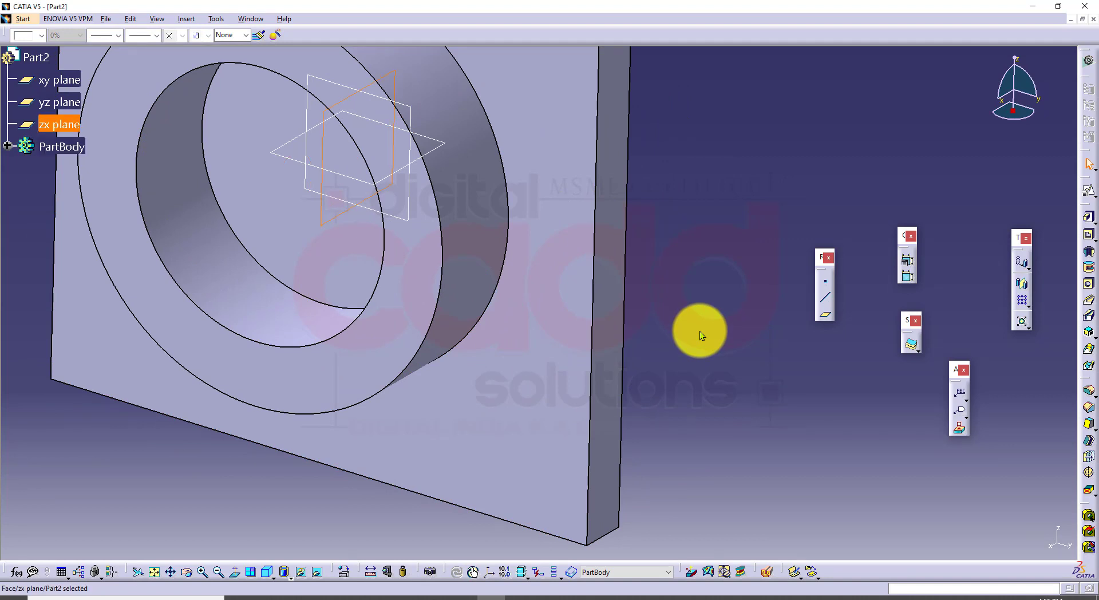
Create a reference plane offset 119+20 mm from the zx plane, beyond the ring boss's outer side
left_click(697, 330)
middle_click_drag(694, 331, 635, 312)
left_click(426, 130)
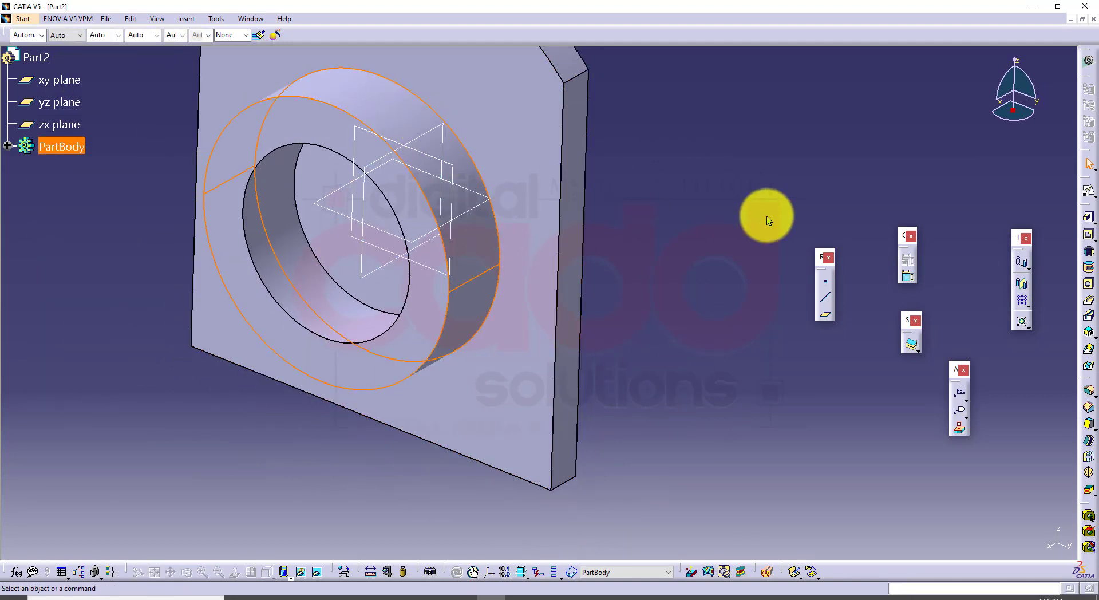
left_click(437, 128)
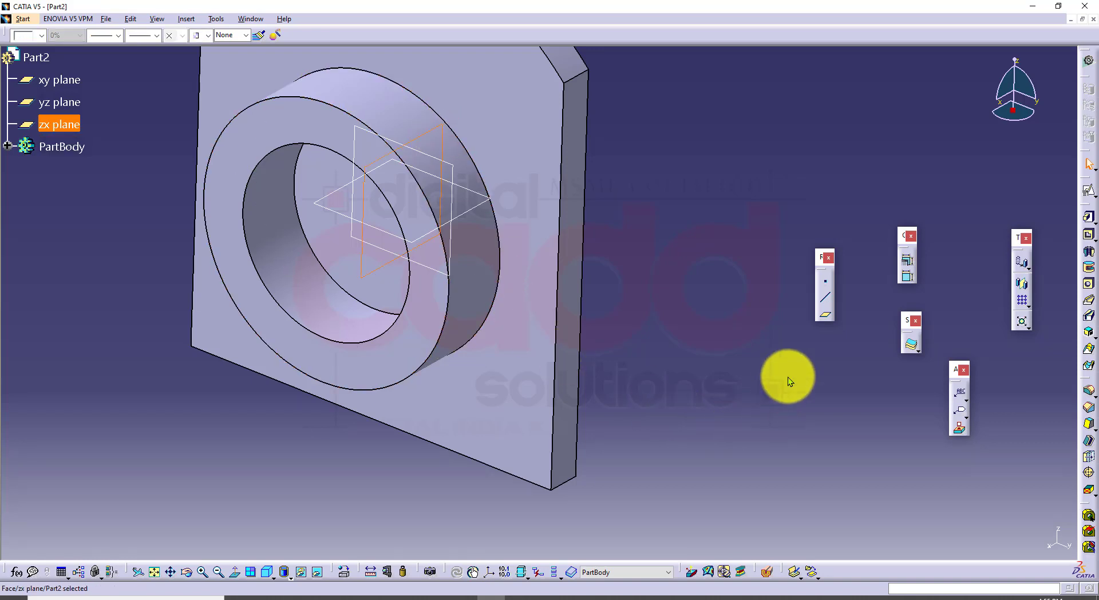
left_click(824, 313)
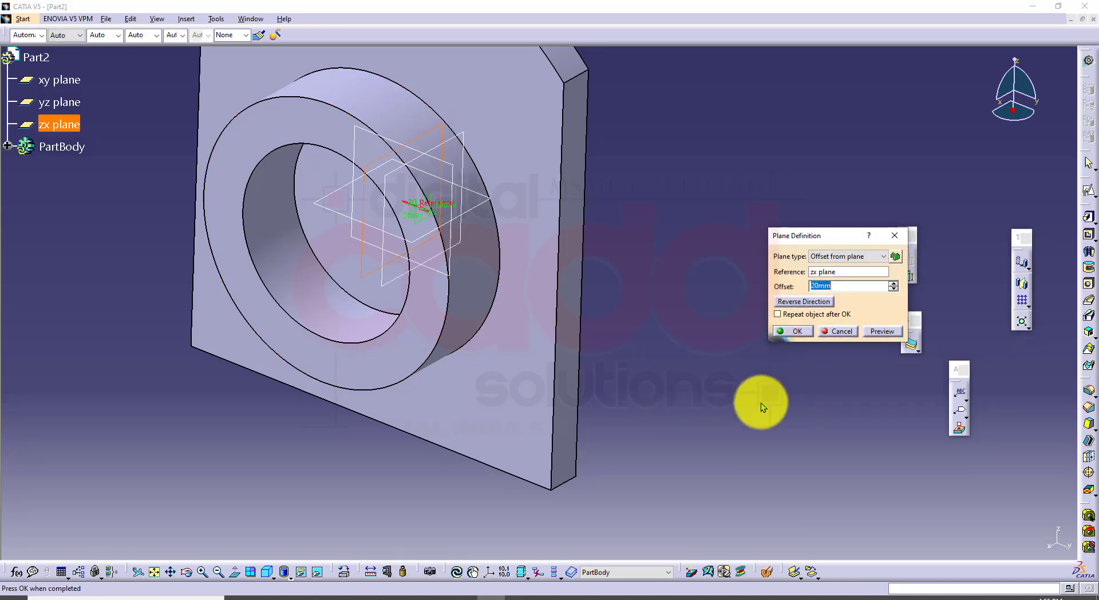
type("238/2")
left_click(880, 333)
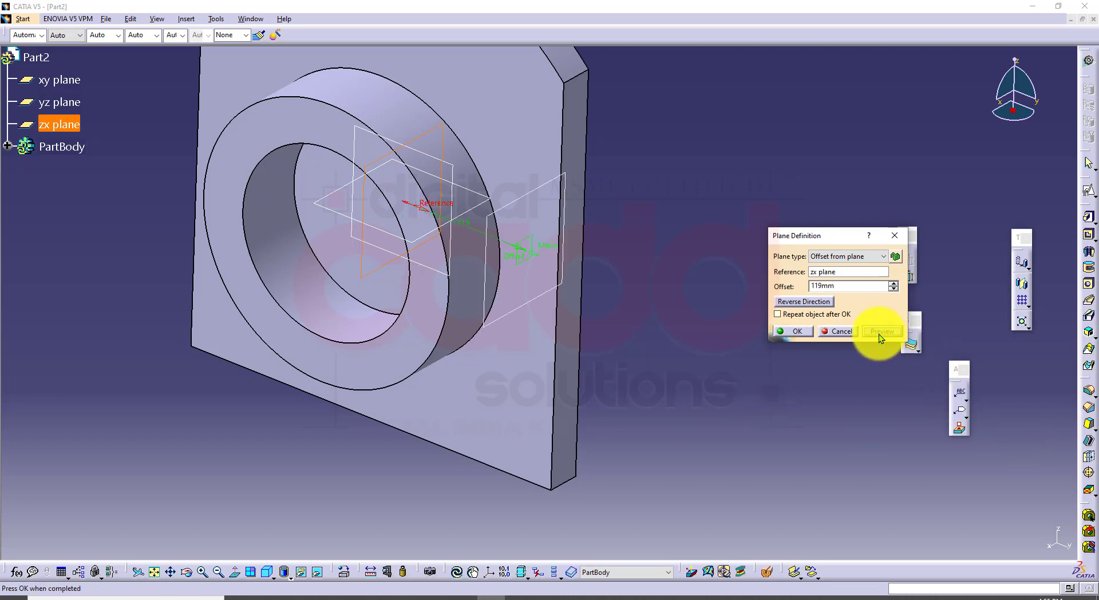
double_click(860, 287)
type("119")
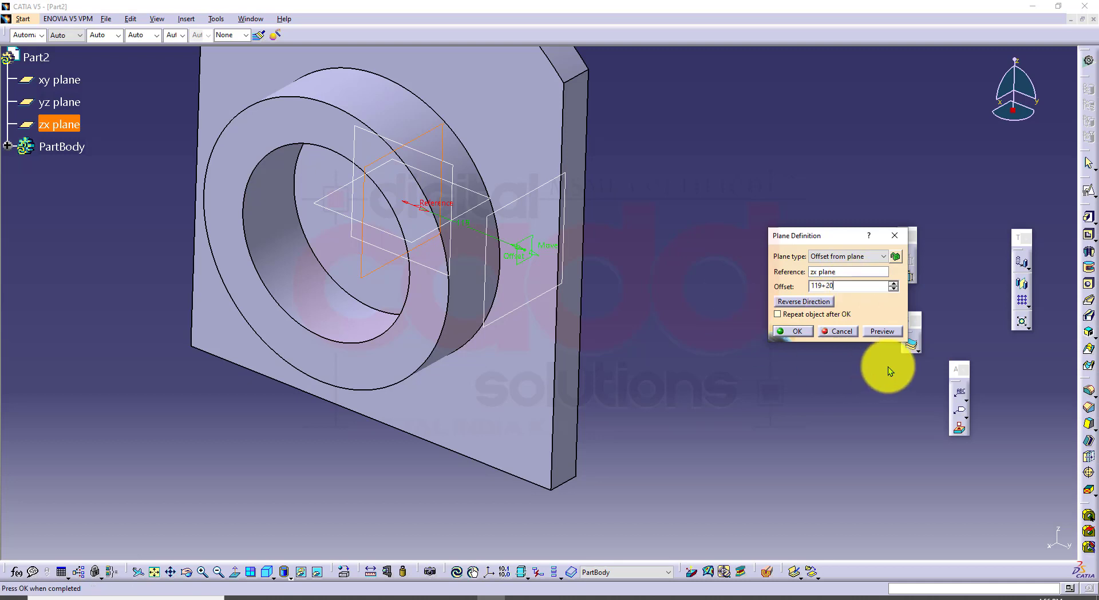
left_click(877, 335)
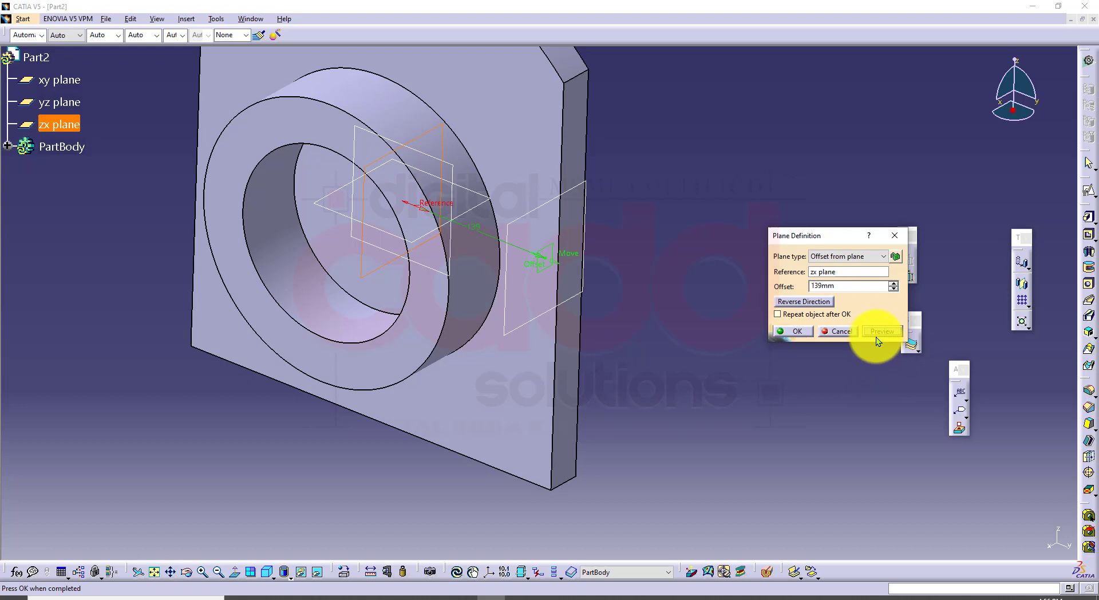
left_click(807, 331)
middle_click_drag(621, 291, 640, 187)
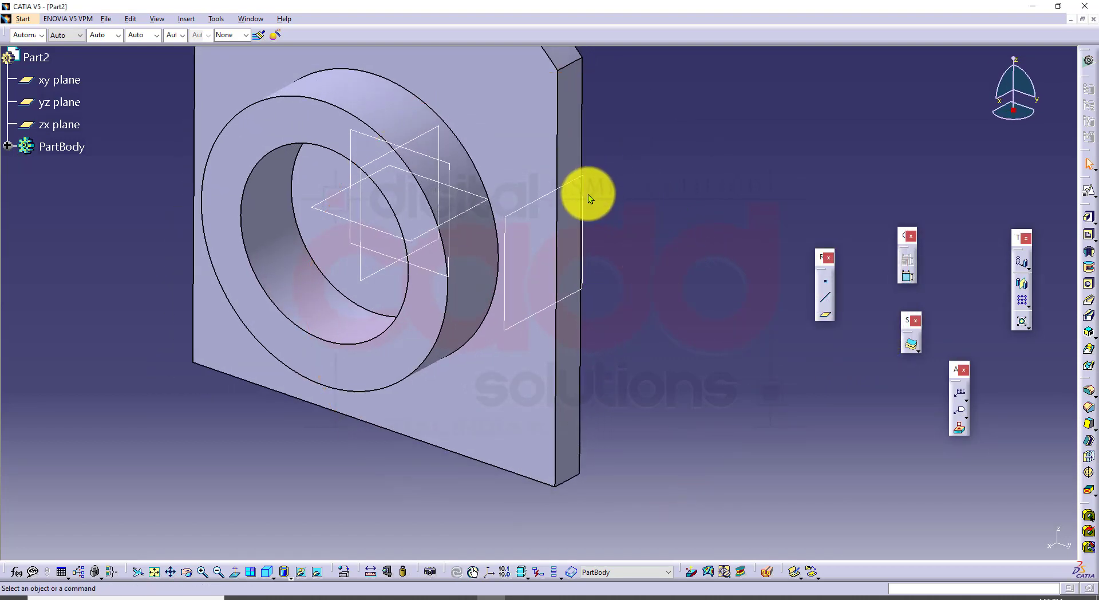
Create a positioned sketch on the offset reference plane and draw a circle of radius 19 mm centred on the horizontal axis, over the ring's side
left_click(582, 208)
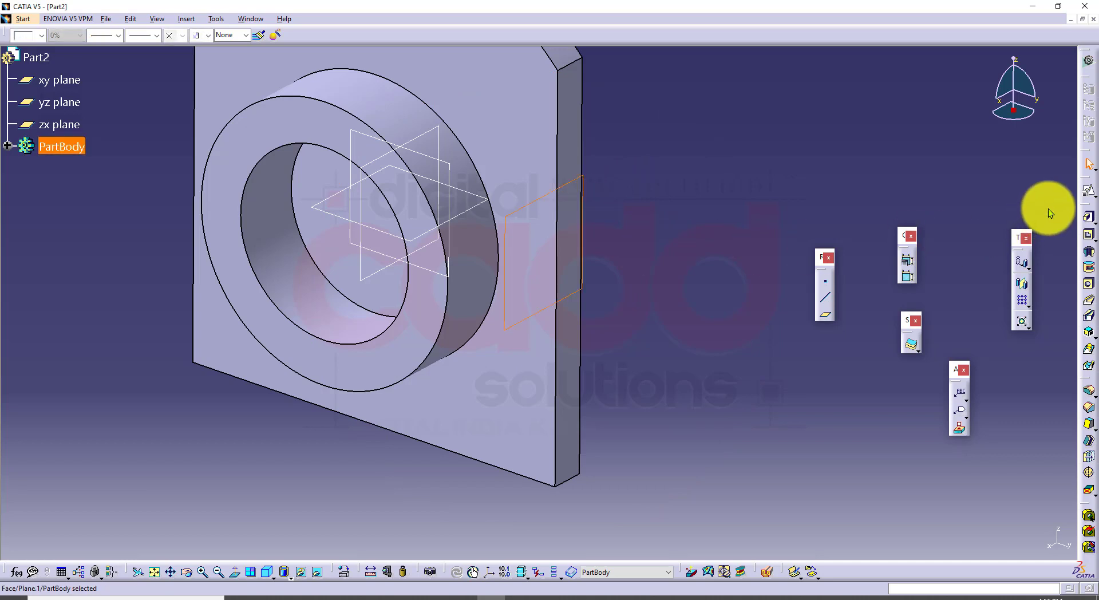
left_click(1088, 191)
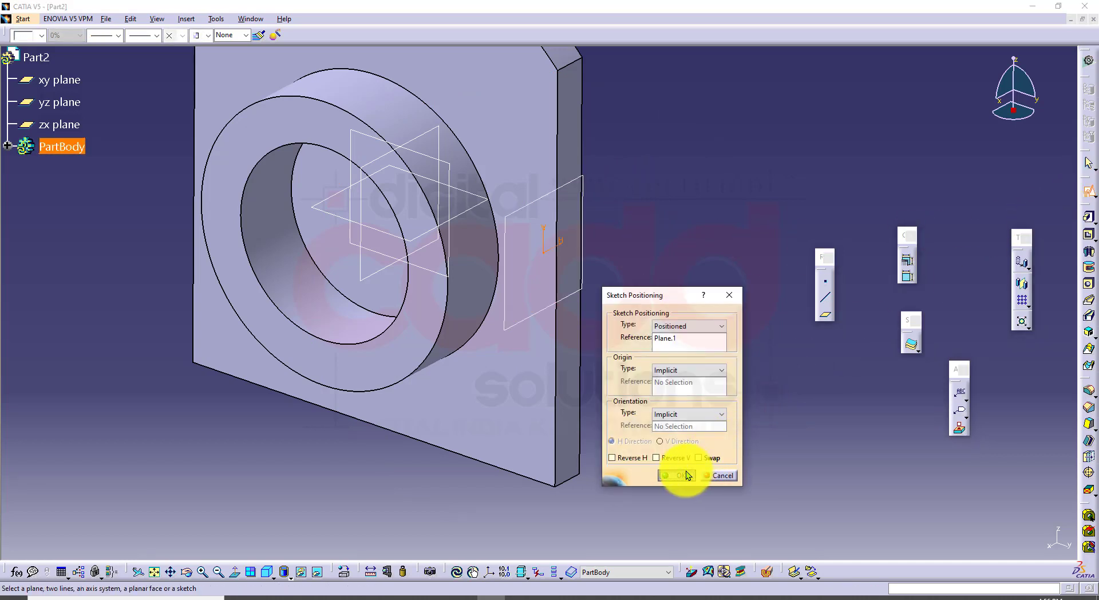
left_click(687, 472)
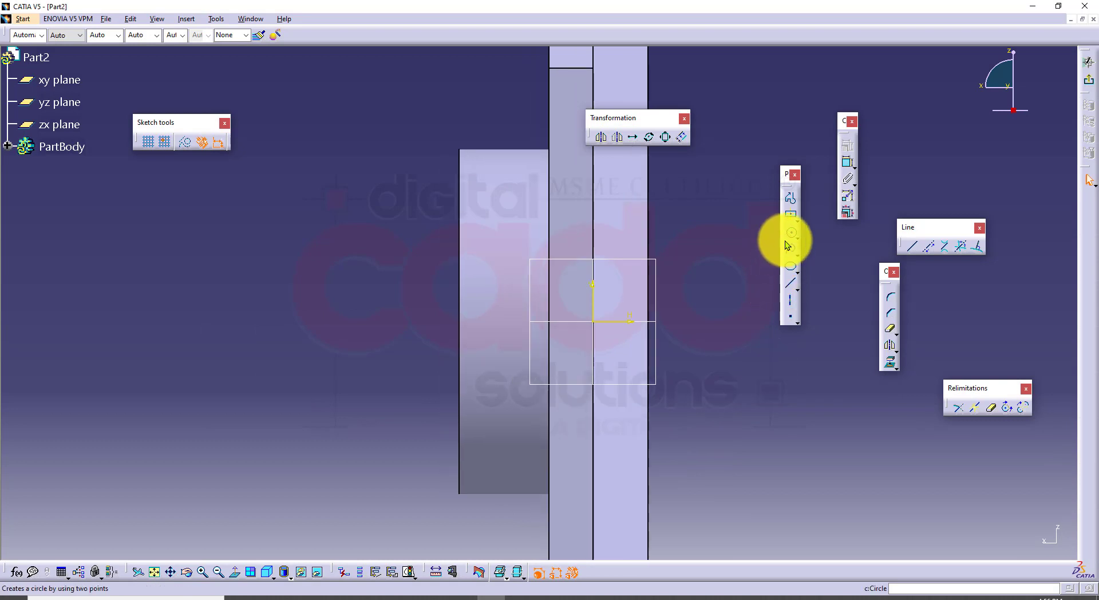
left_click(790, 232)
left_click(503, 323)
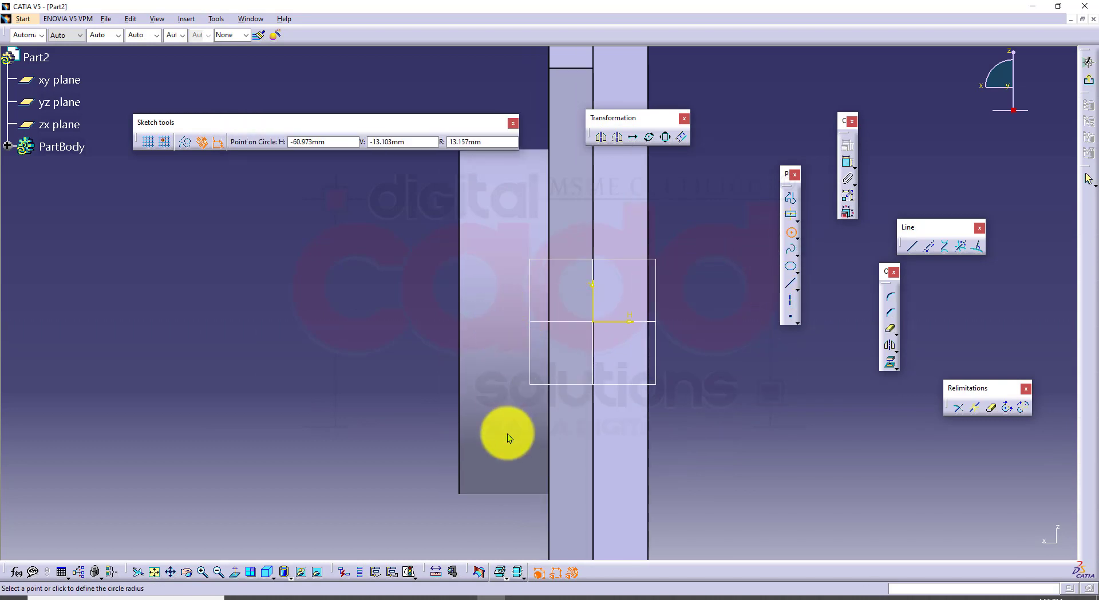
type("19")
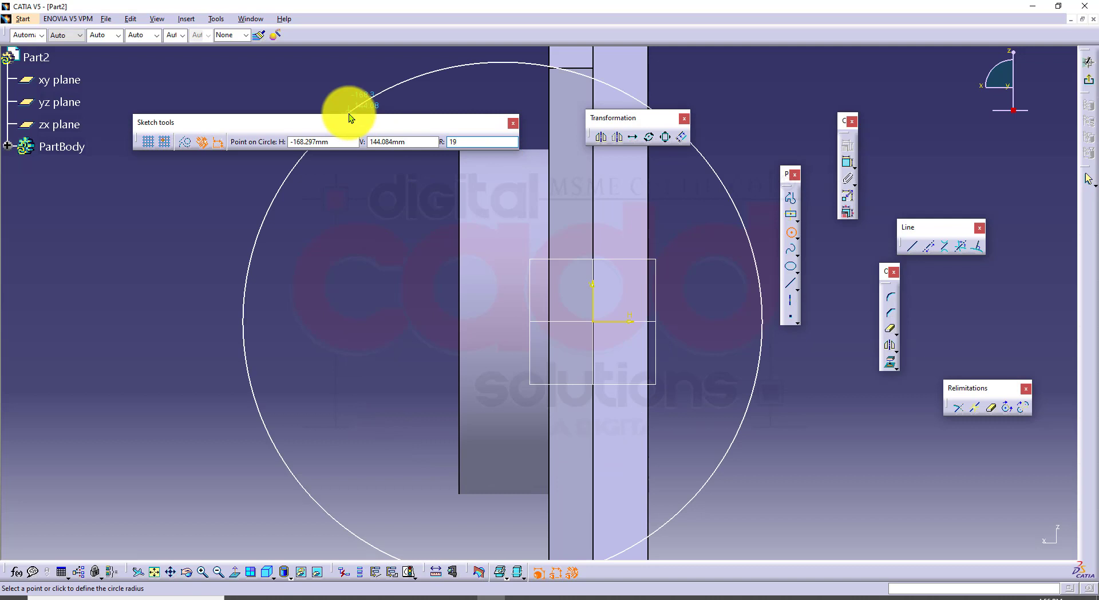
key("Return")
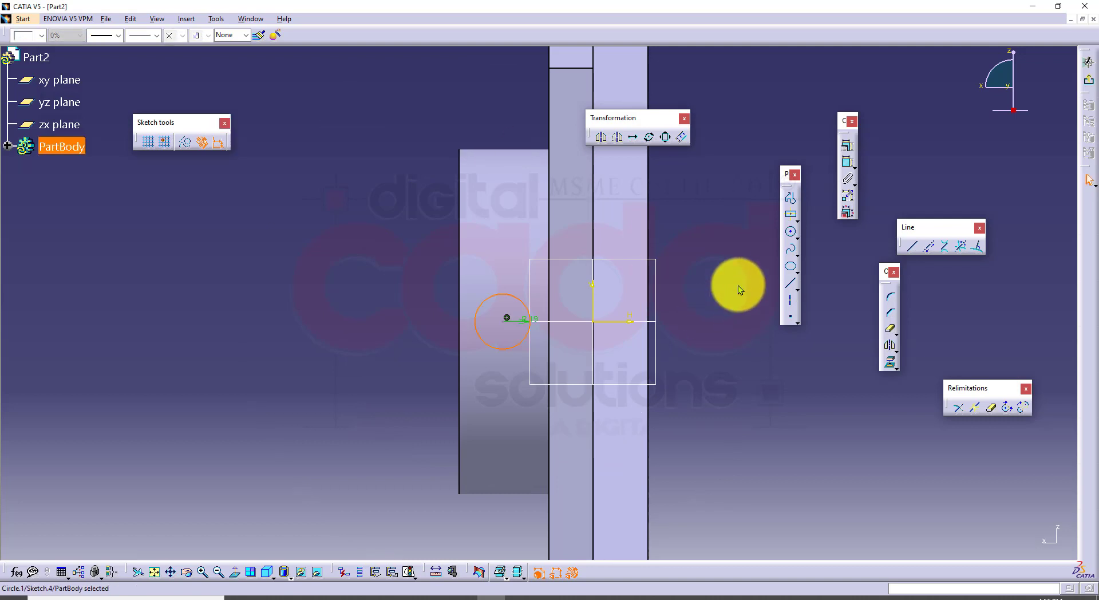
Constrain the circle's centre to 30 mm from the front face of the ring
left_click(847, 162)
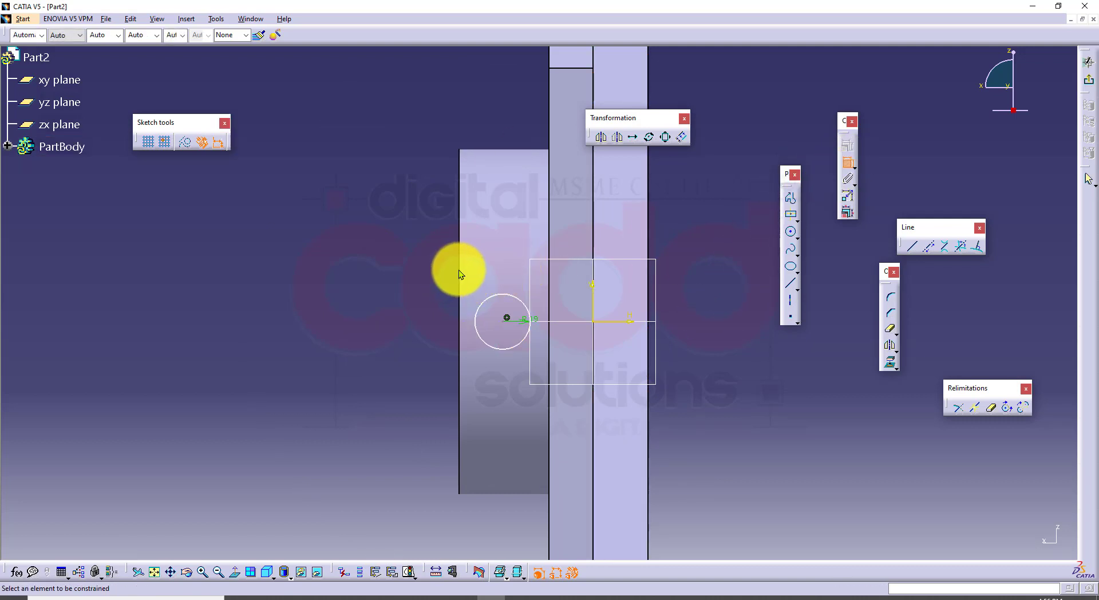
left_click(503, 322)
left_click(398, 331)
double_click(400, 329)
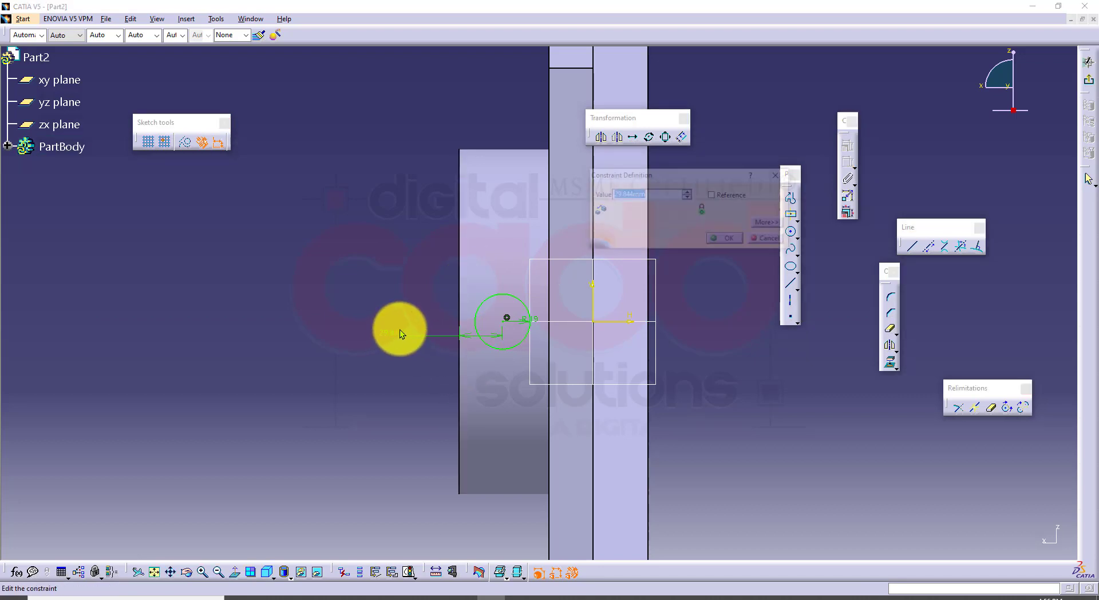
type("30")
key("Return")
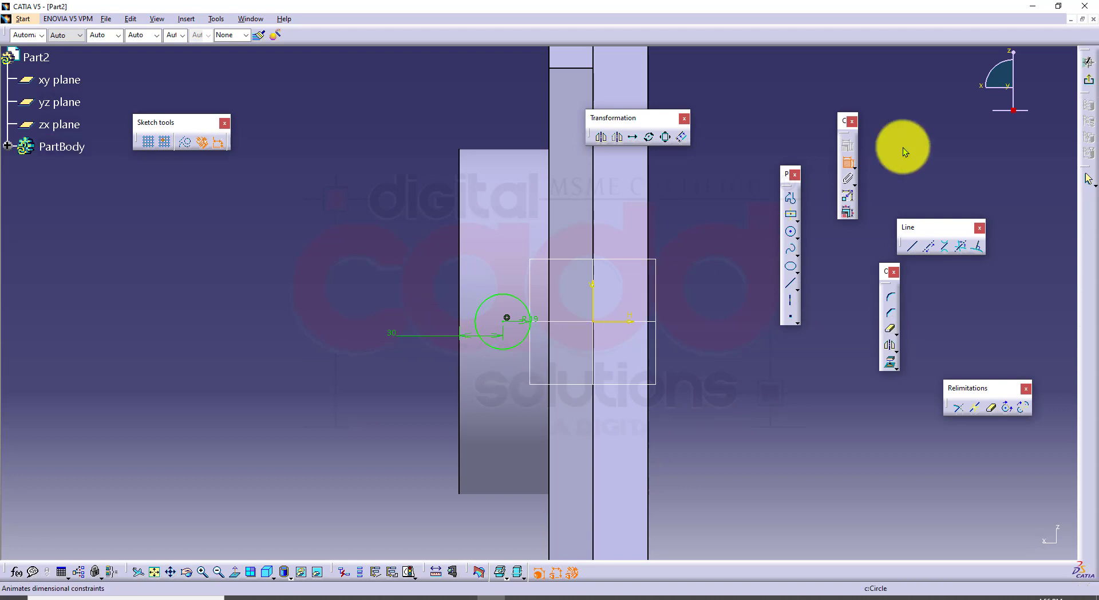
Exit the sketch and pad the circle in the reversed direction with the limit type Up to next
left_click(1088, 79)
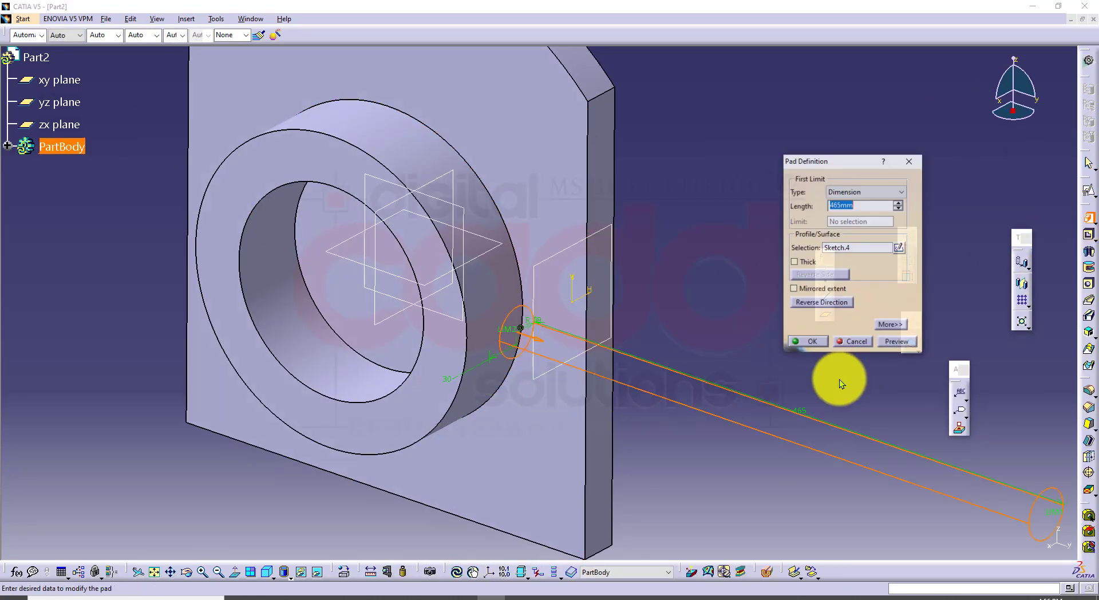
left_click(828, 304)
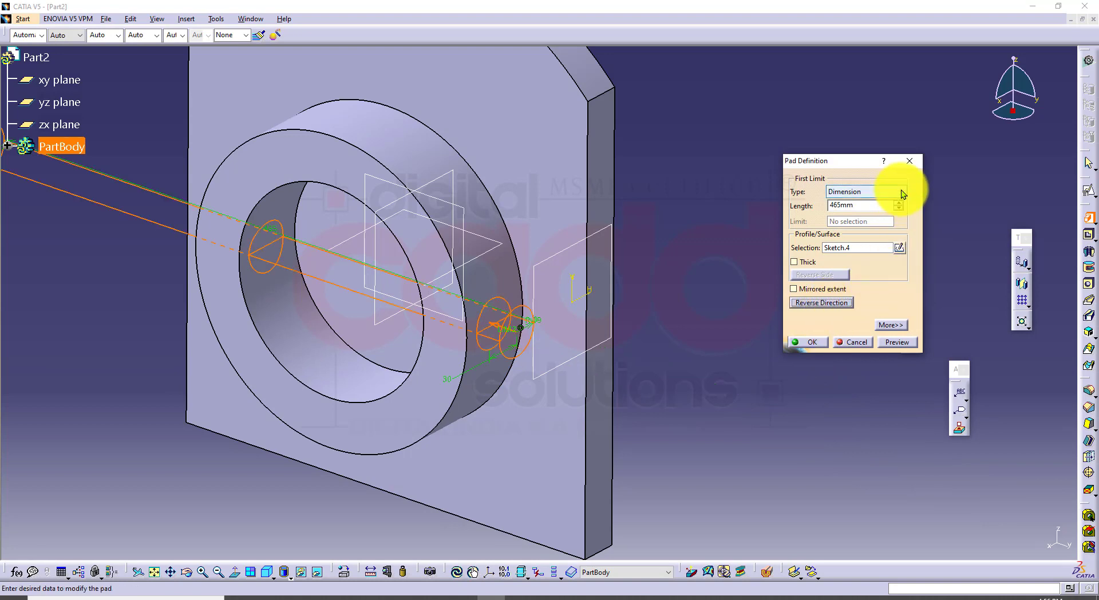
left_click(901, 191)
left_click(874, 212)
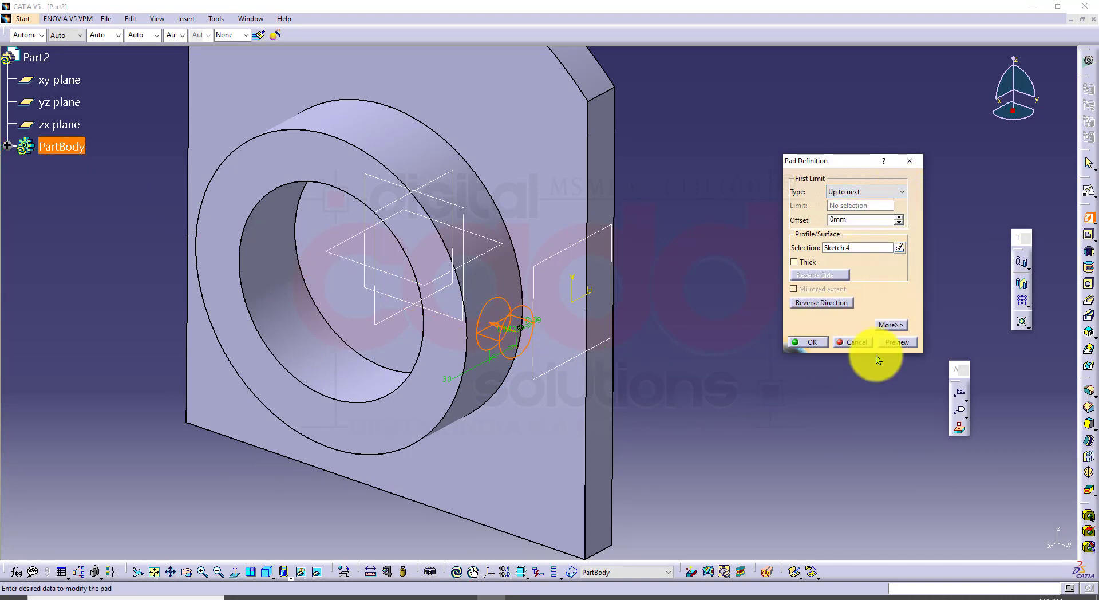
left_click(804, 342)
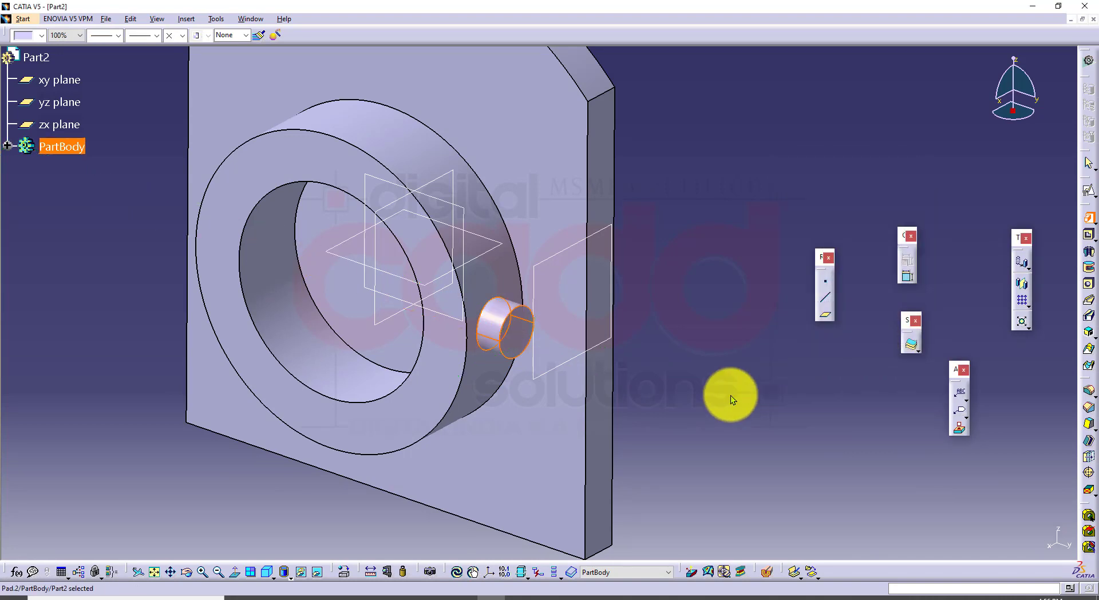
Hide the offset reference plane and show the part in the isometric view
middle_click_drag(561, 422, 641, 391)
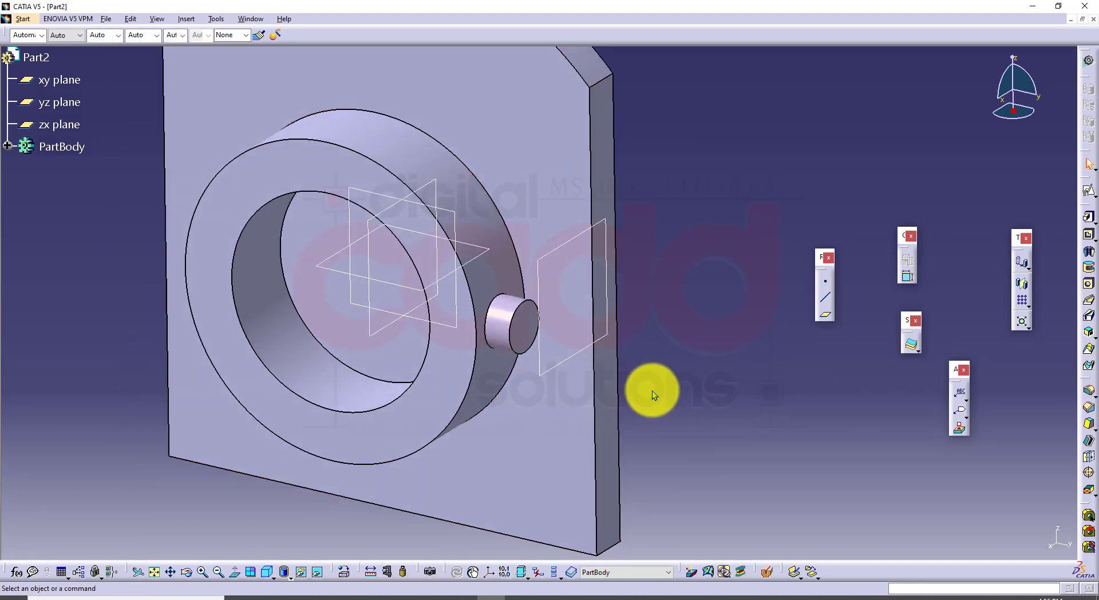
right_click(607, 253)
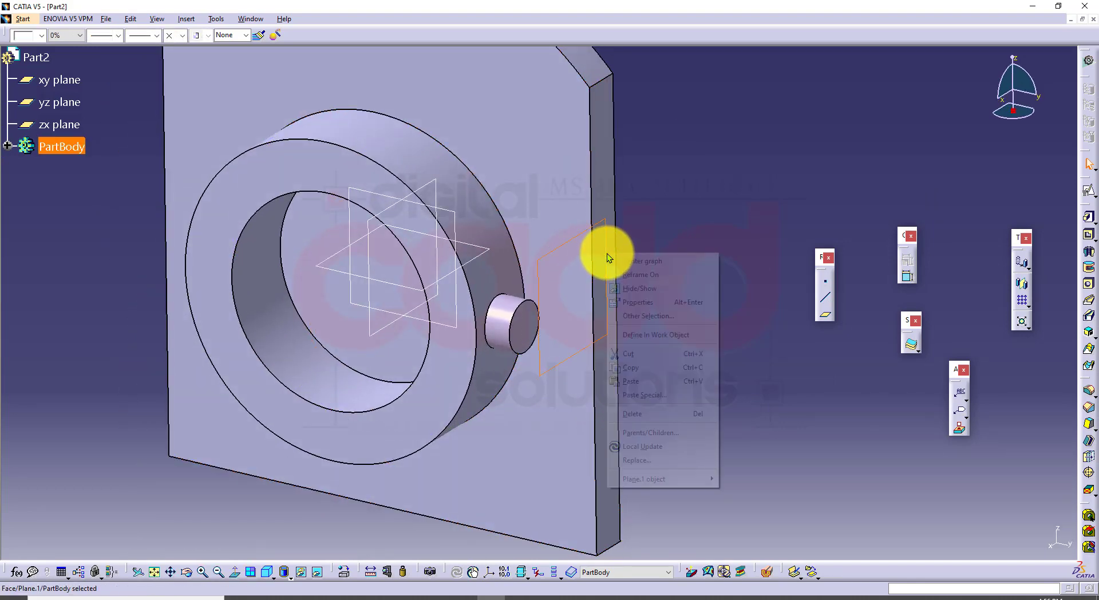
left_click(623, 288)
middle_click_drag(605, 399, 625, 360)
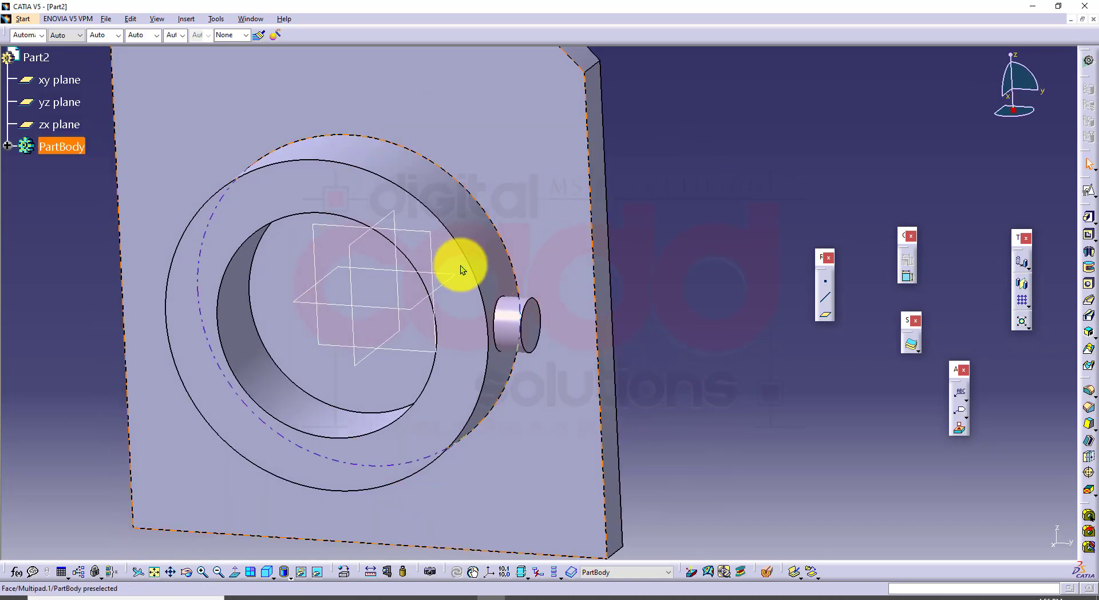
middle_click_drag(736, 371, 732, 452)
left_click(266, 572)
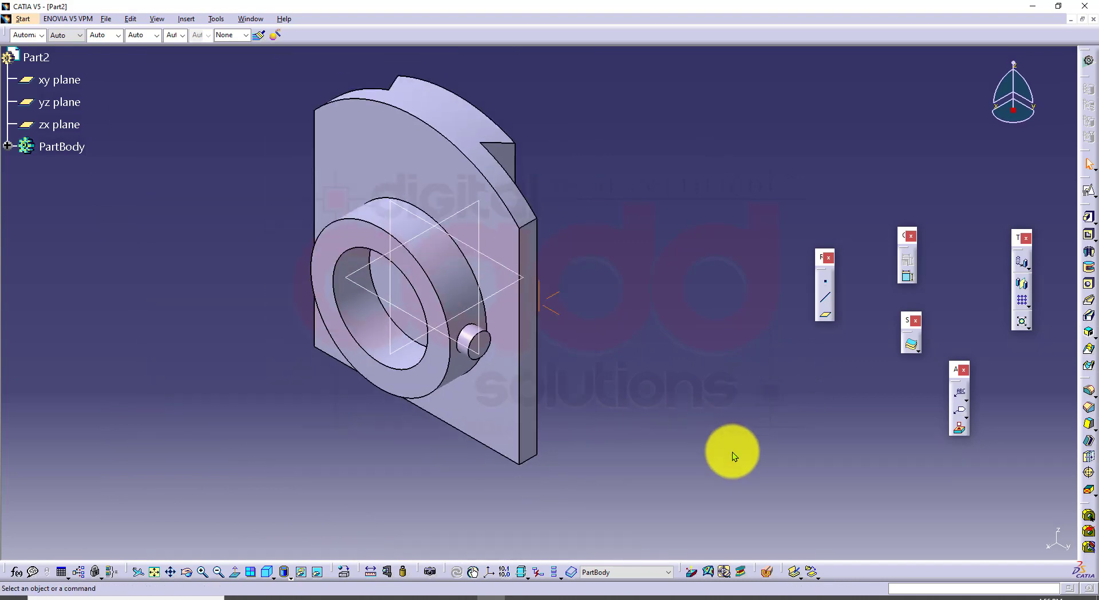
middle_click_drag(611, 252, 607, 418)
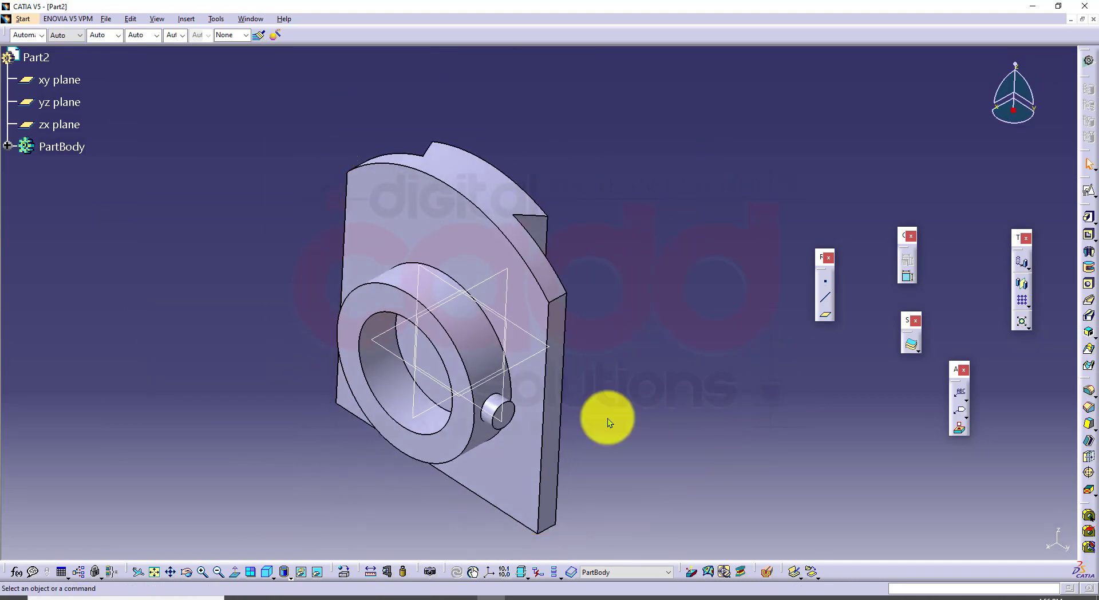
left_click(265, 573)
middle_click_drag(682, 421, 680, 324)
Switch to the PDF drawing, examine the tapped-hole note and the two ring bosses it applies to, and return to CATIA
left_click(295, 597)
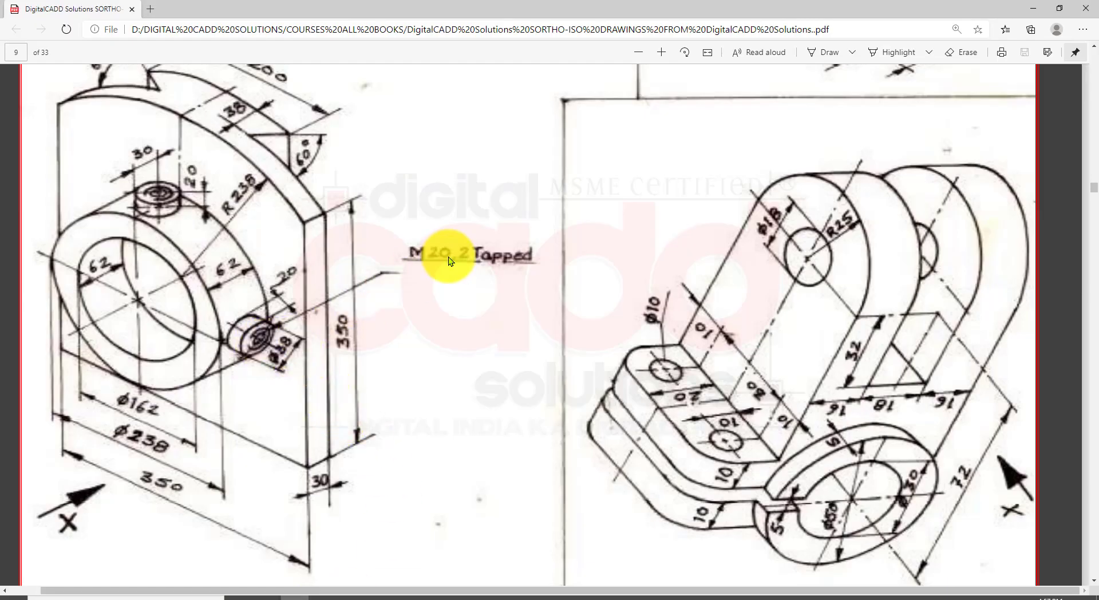
mouse_move(393, 202)
left_mouse_down()
mouse_move(432, 252)
mouse_move(510, 276)
mouse_move(548, 274)
left_mouse_up()
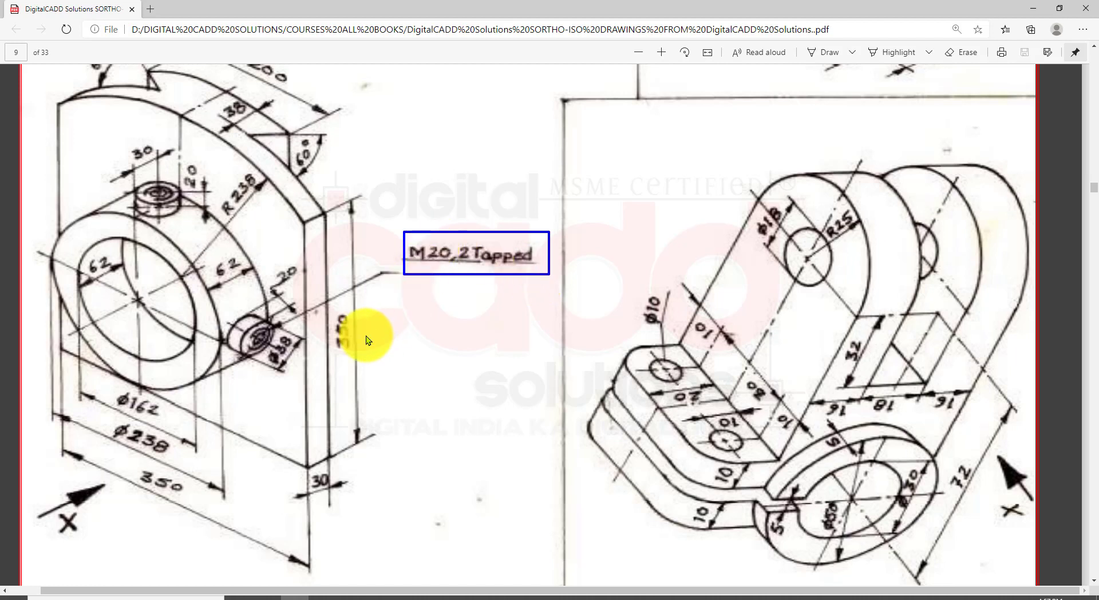
left_click_drag(218, 312, 306, 374)
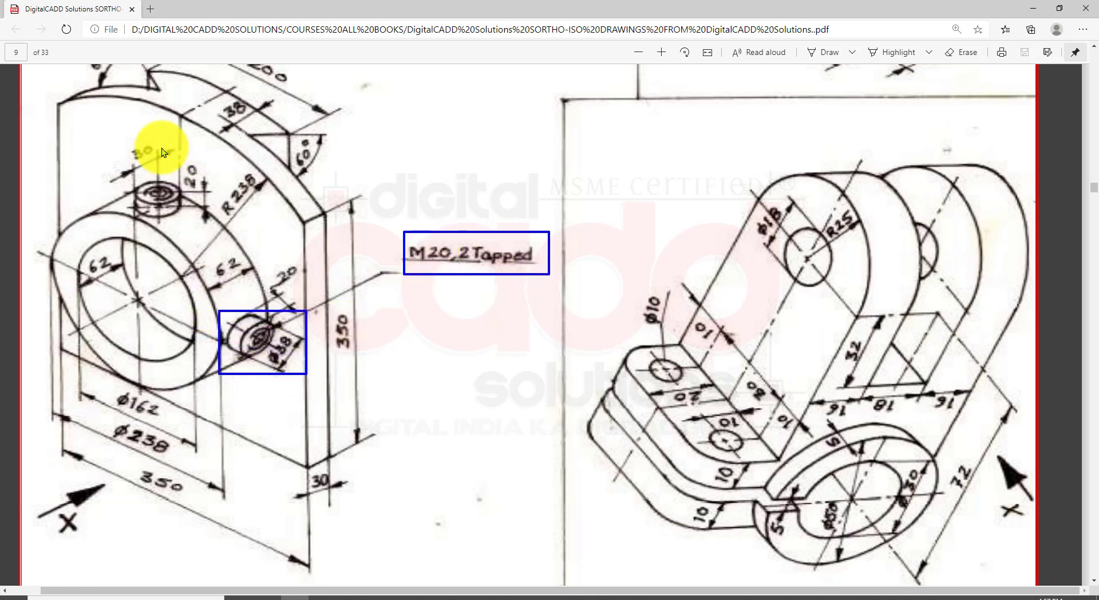
left_click_drag(108, 148, 207, 232)
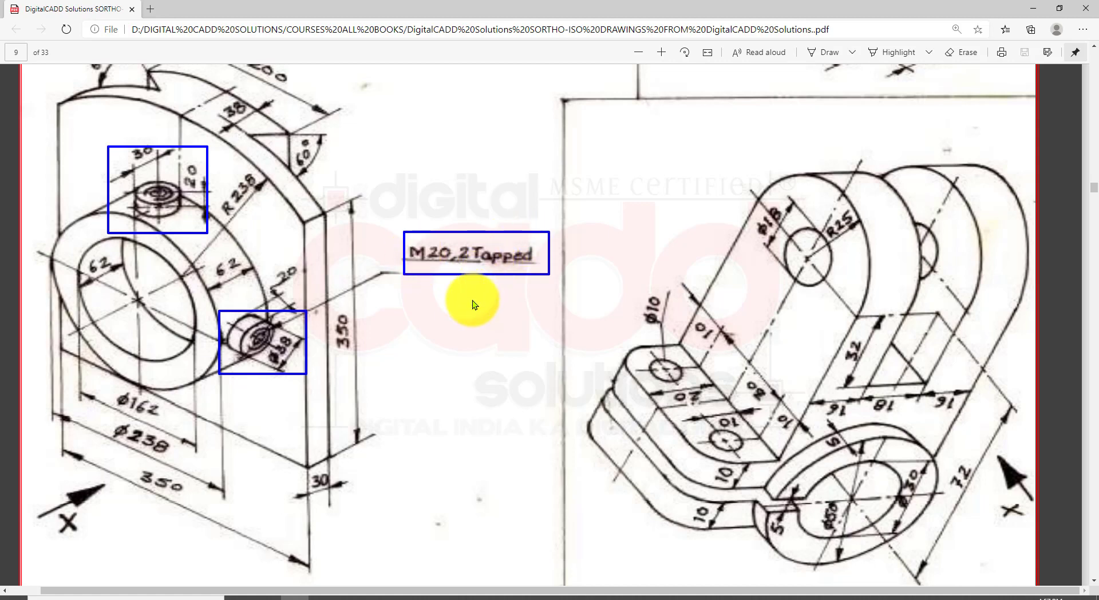
key("Escape")
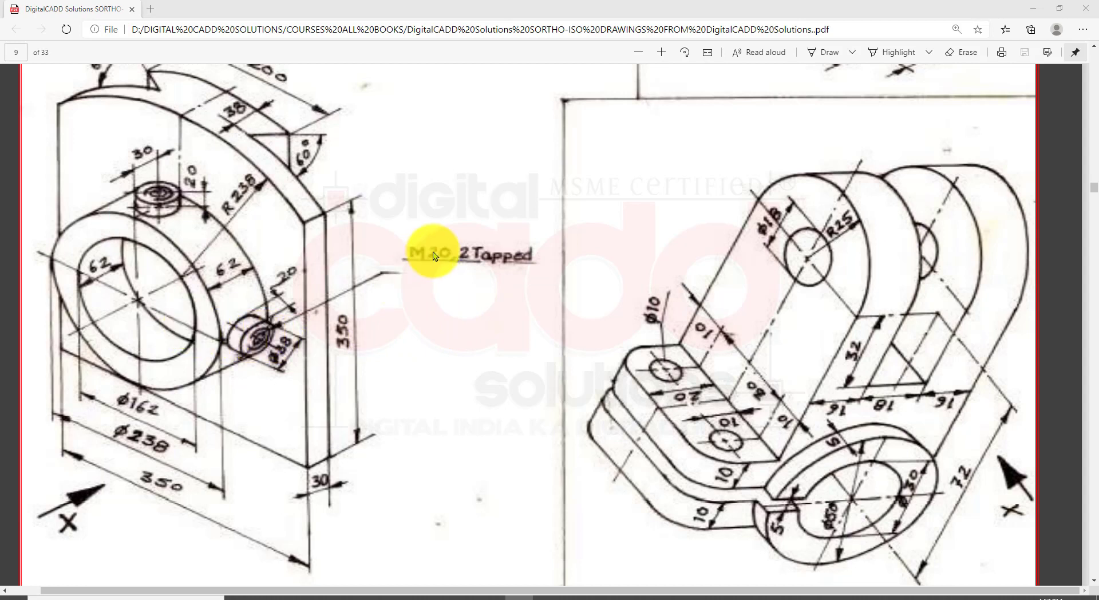
left_click(498, 597)
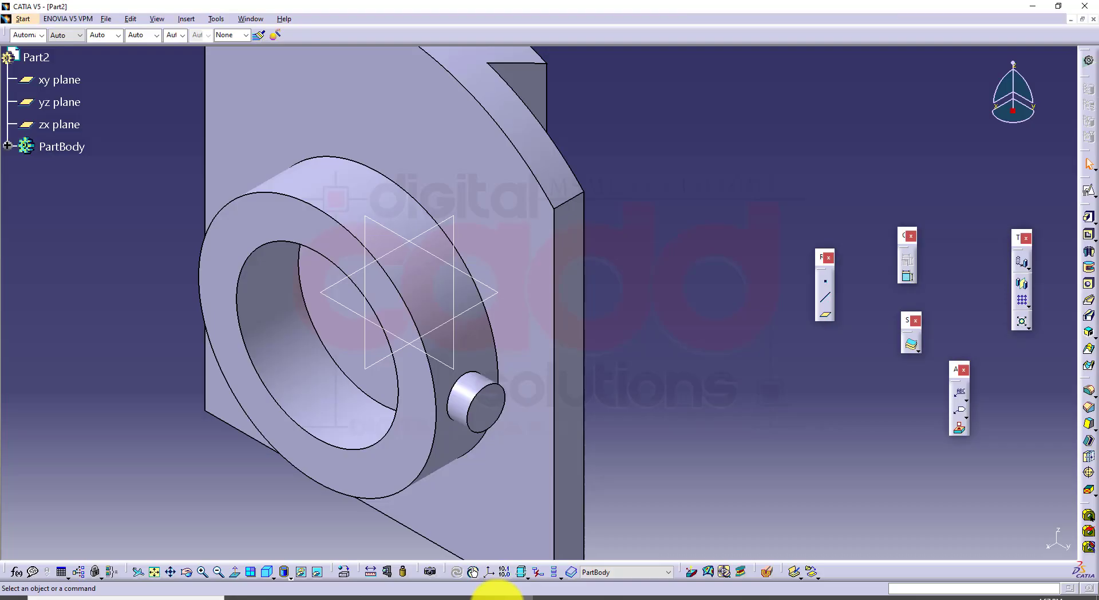
Start a hole on the side boss's end face, concentric with its circular edge
left_click(1088, 287)
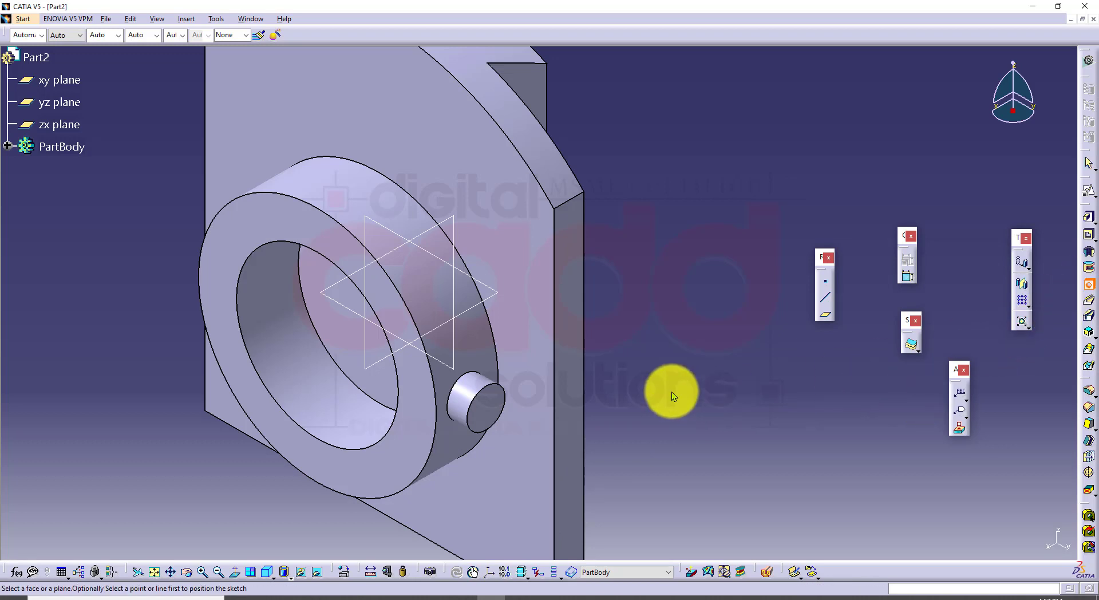
left_click(496, 421)
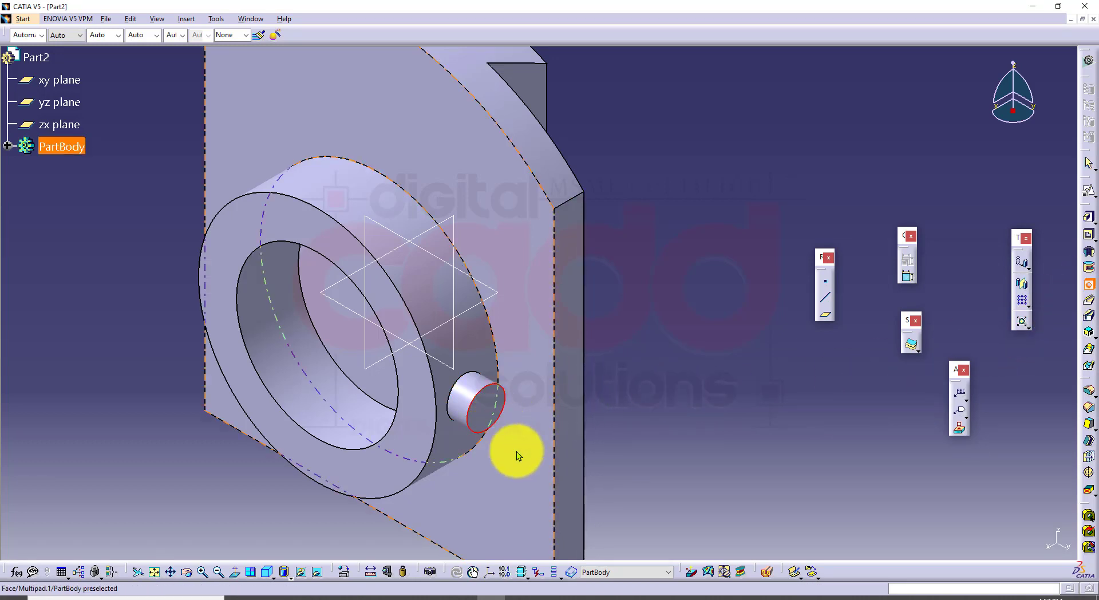
left_click(492, 408)
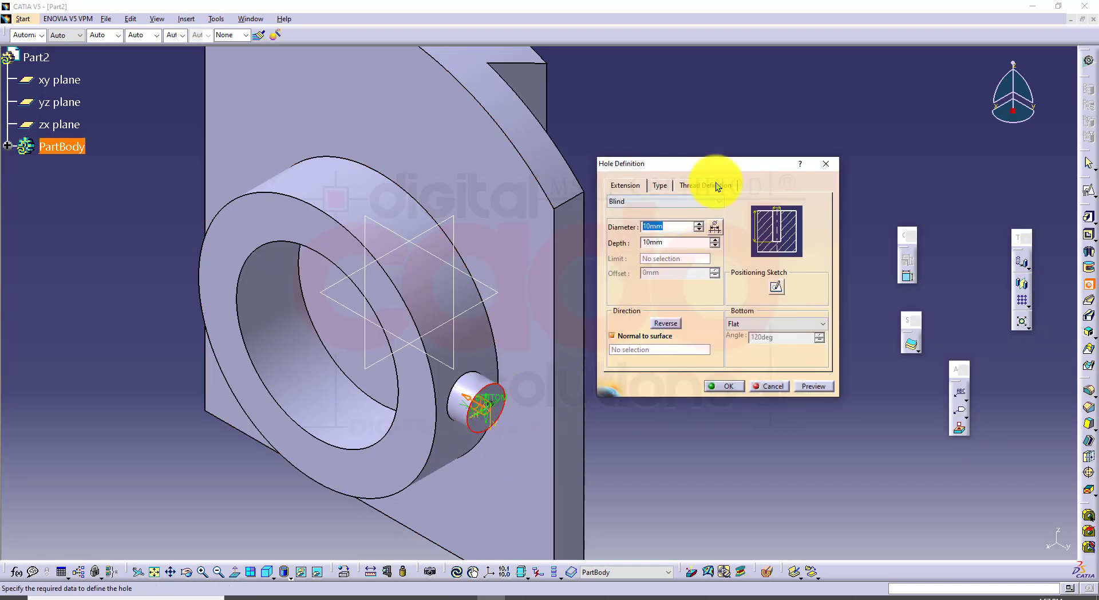
Make the hole threaded, with the Metric Thick Pitch type and the thread description M20
left_click(715, 184)
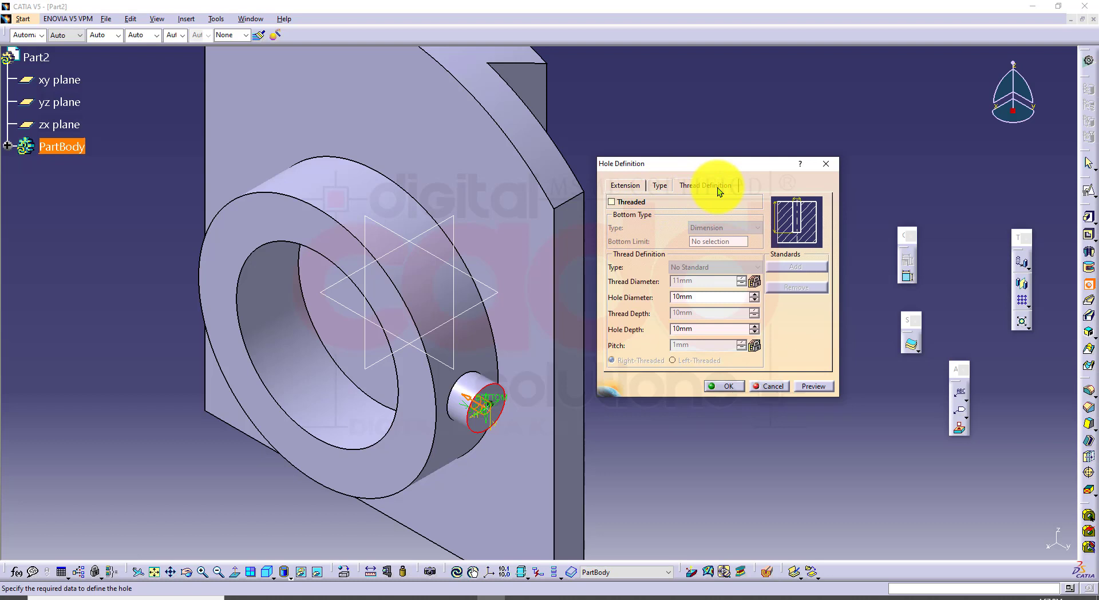
left_click(630, 203)
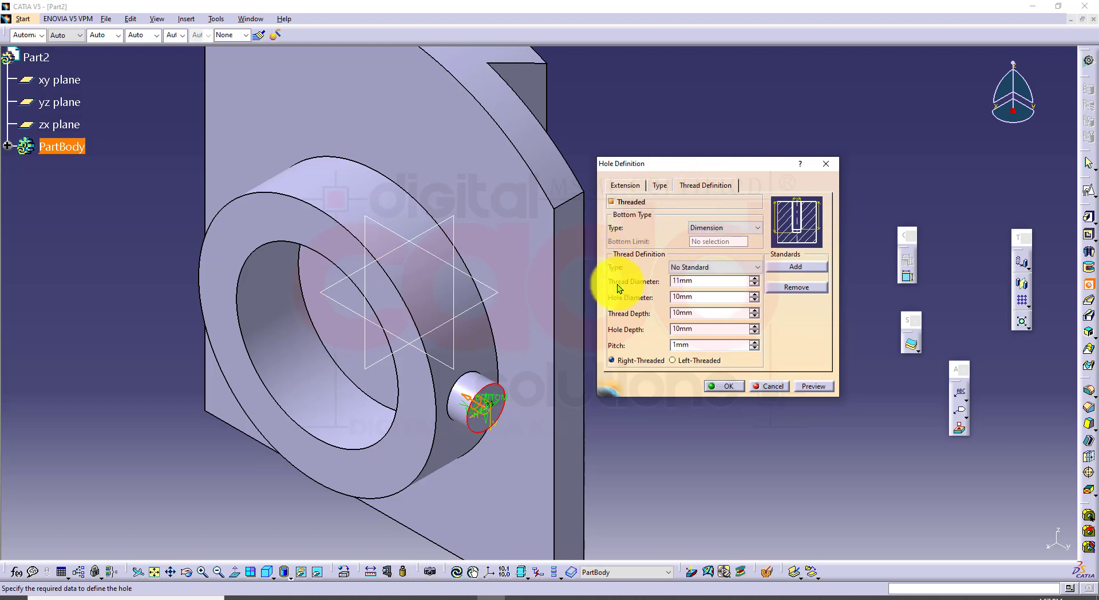
left_click(698, 268)
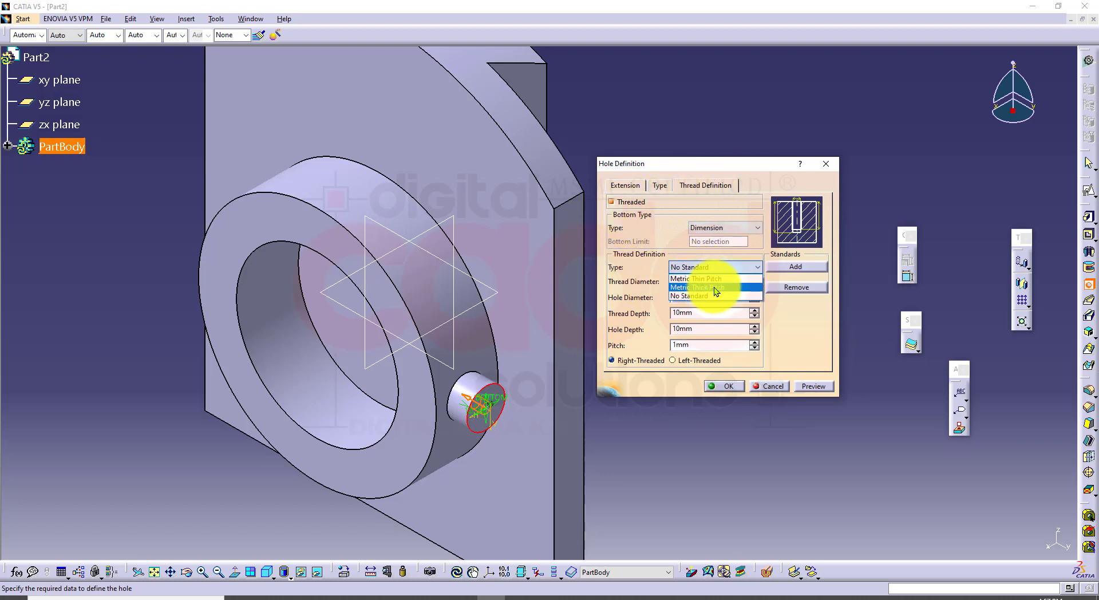
left_click(716, 285)
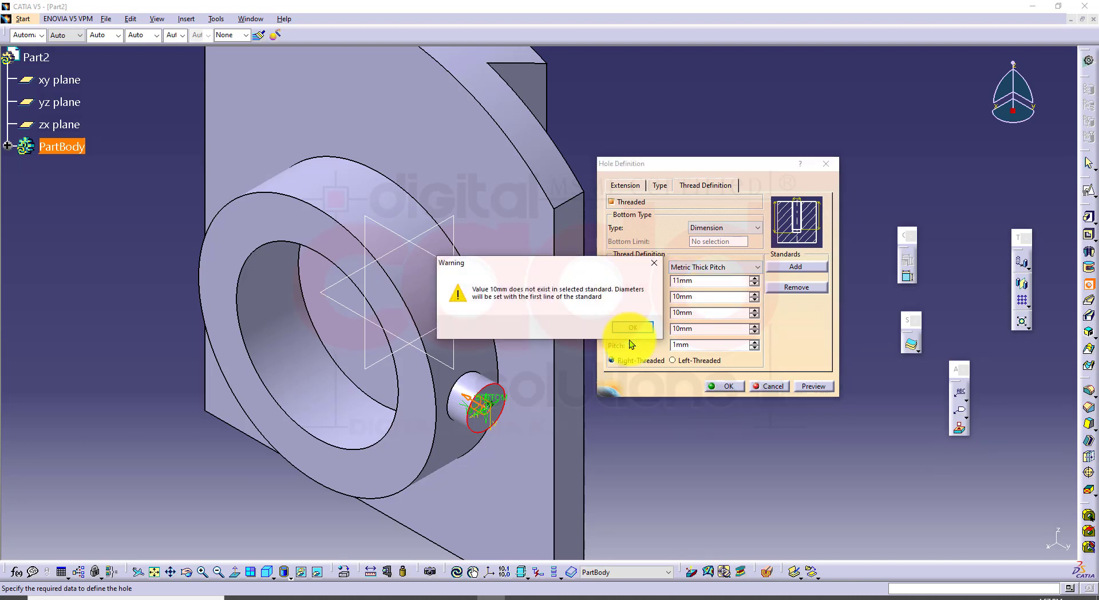
left_click(634, 324)
left_click(723, 282)
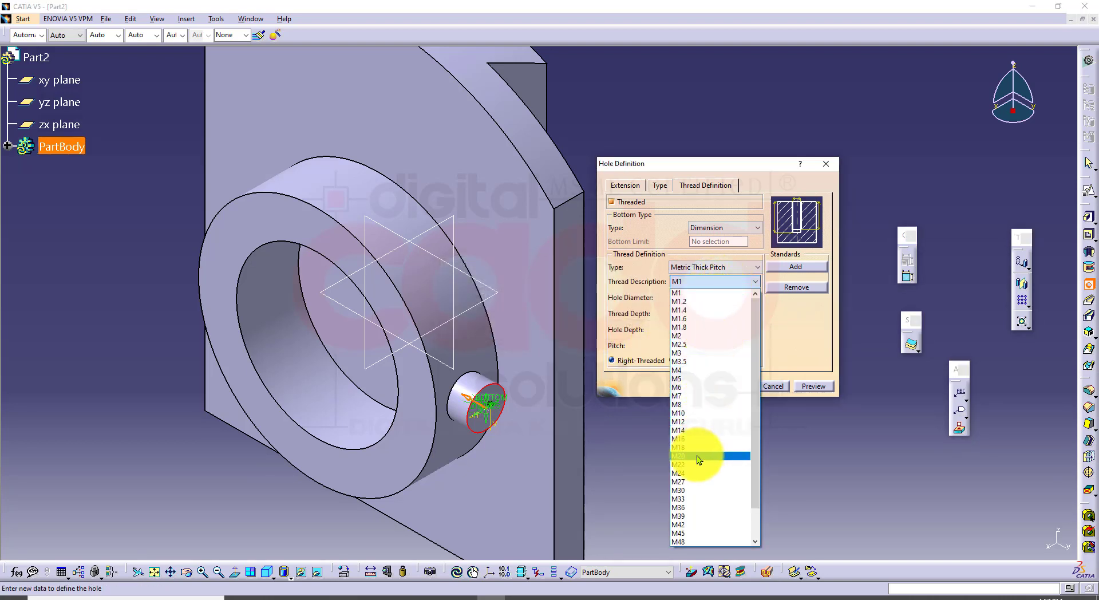
left_click(698, 456)
Set the hole's extension to Up To Next and create the hole
left_click(630, 186)
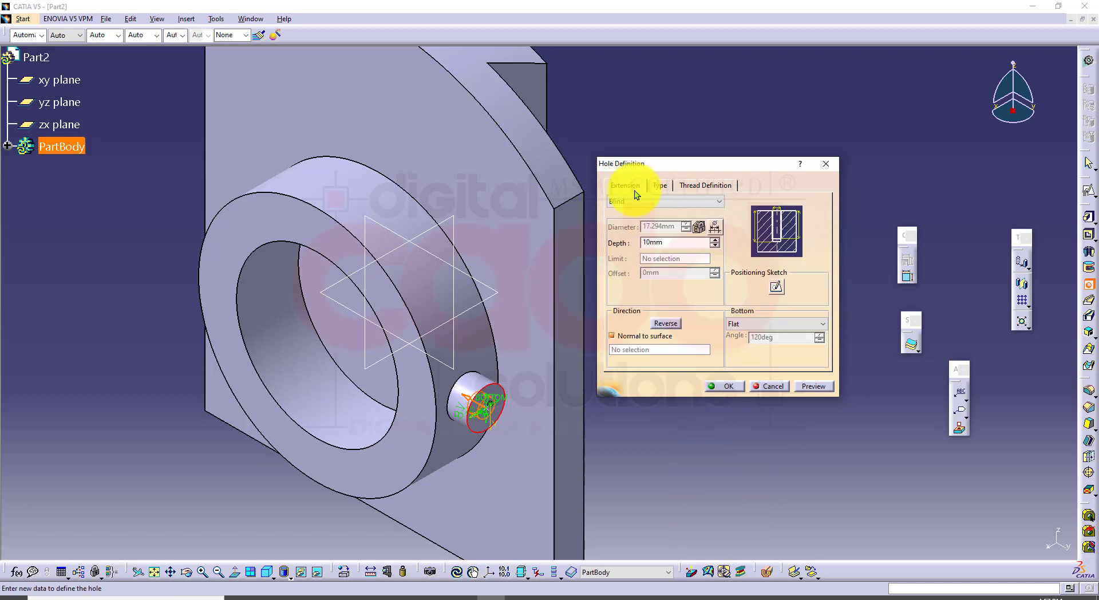
left_click(664, 203)
left_click(660, 220)
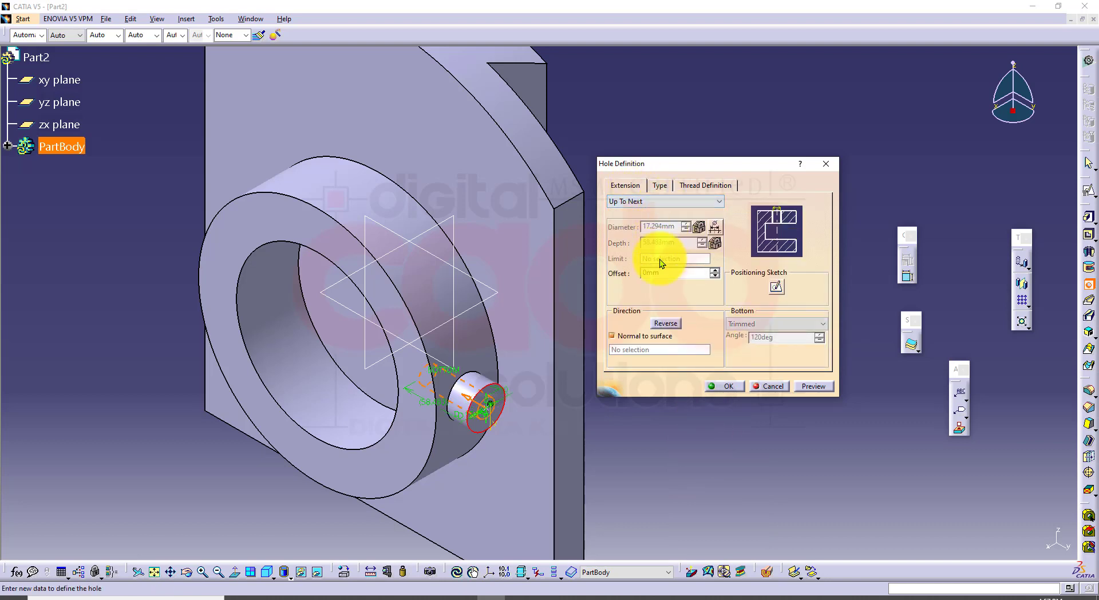
left_click(723, 385)
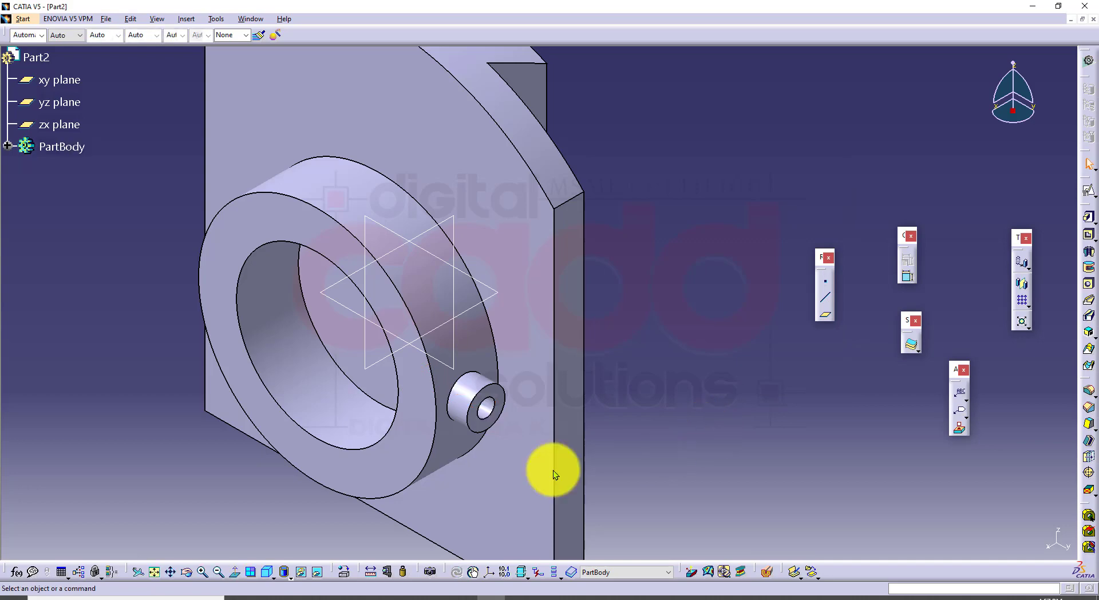
Inspect the side boss and its hole, compare them with the two ring bosses in the PDF drawing, and return to CATIA
middle_click_drag(476, 373, 526, 396)
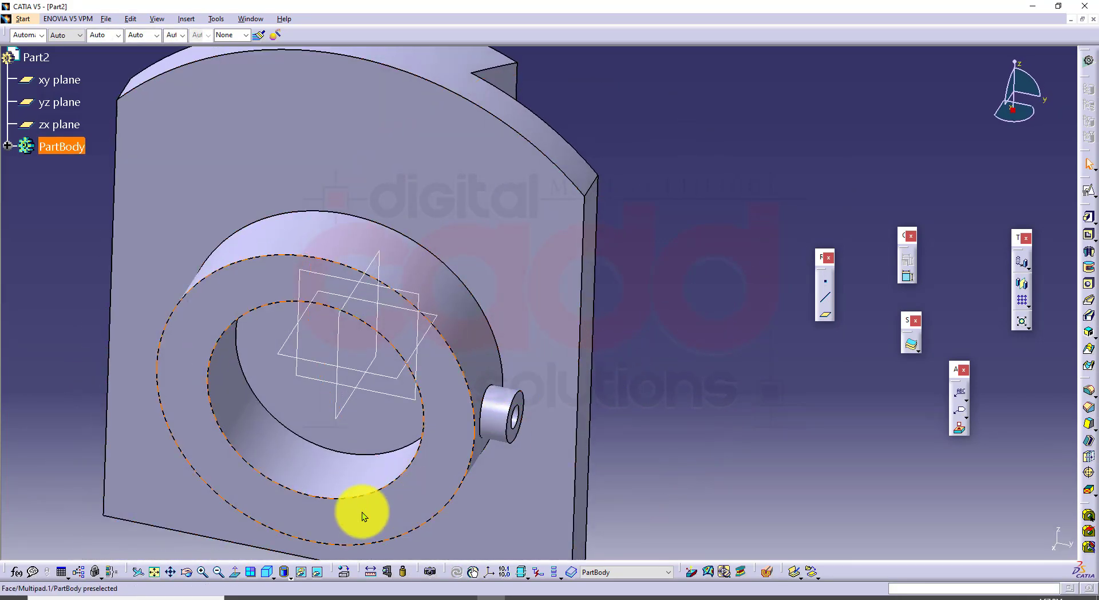
left_click(268, 574)
mouse_move(710, 388)
middle_mouse_down()
mouse_move(716, 356)
mouse_move(713, 385)
middle_mouse_up()
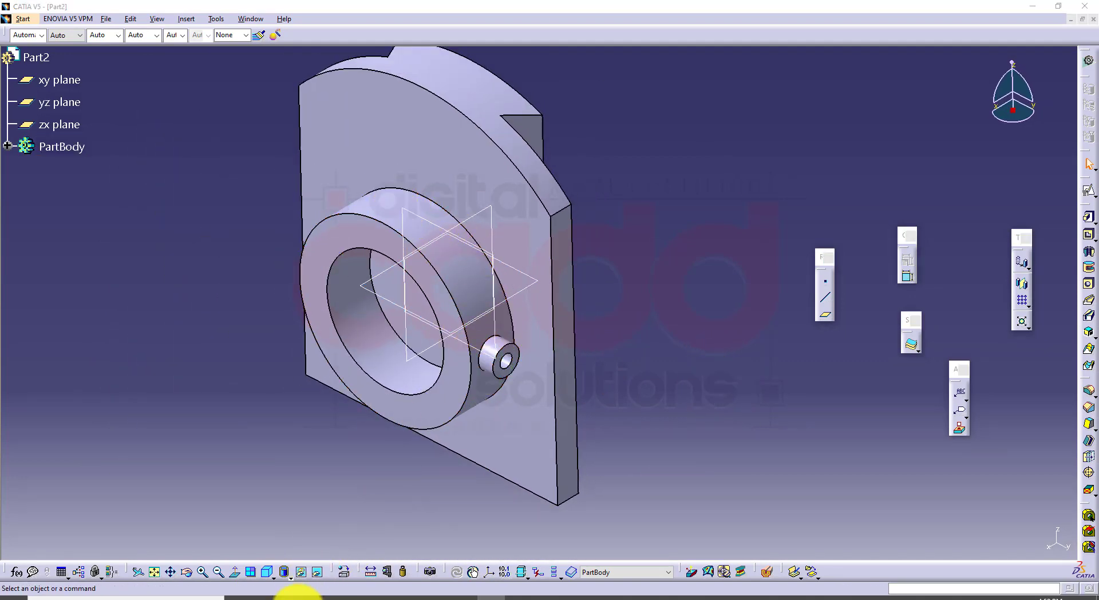
left_click(294, 595)
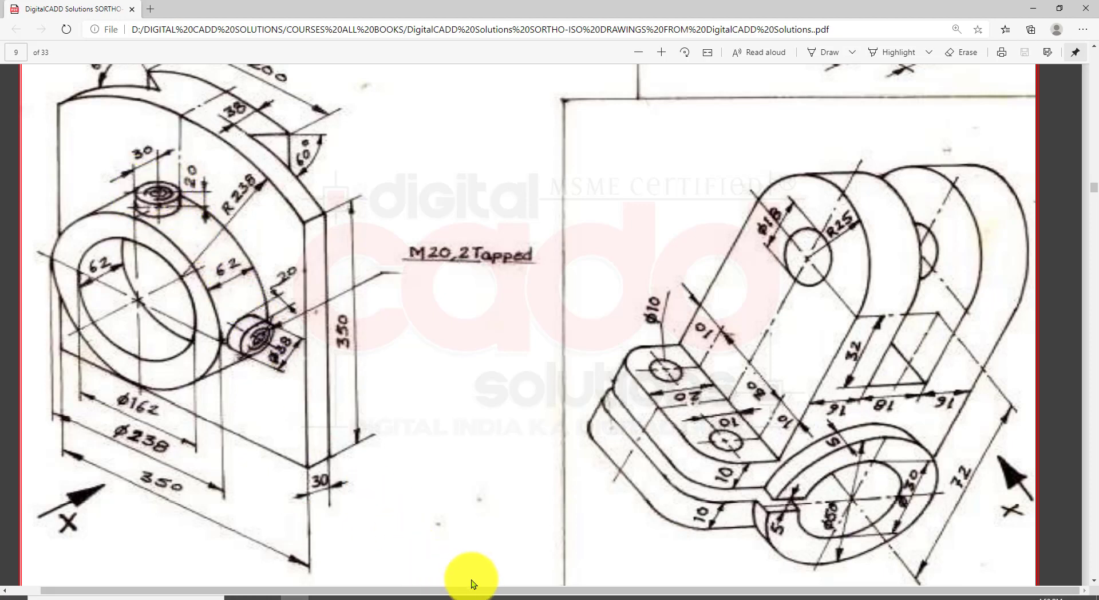
left_click(491, 588)
middle_click_drag(567, 417, 549, 436)
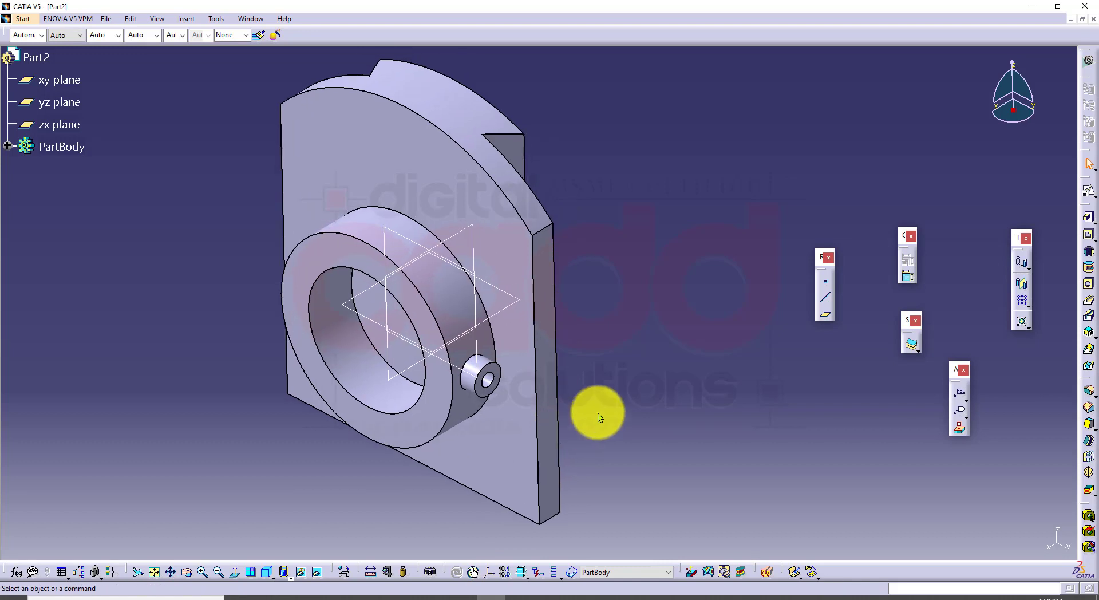
Start a circular pattern of the side boss pad and its hole, Pad.2 and Hole.1, and accept continuing with these features
left_click(7, 146)
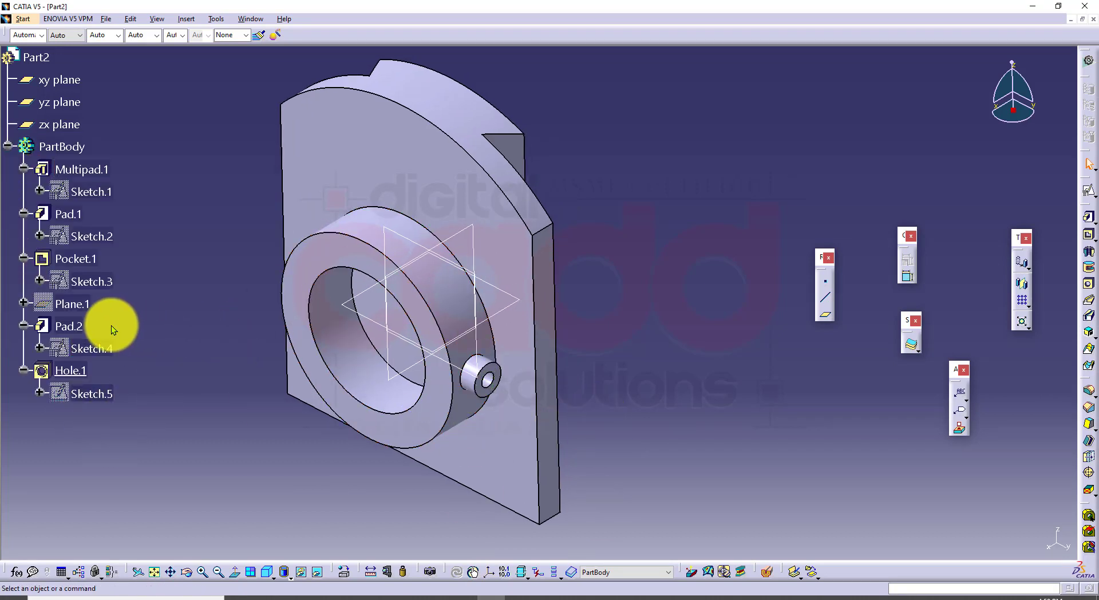
left_click(74, 327)
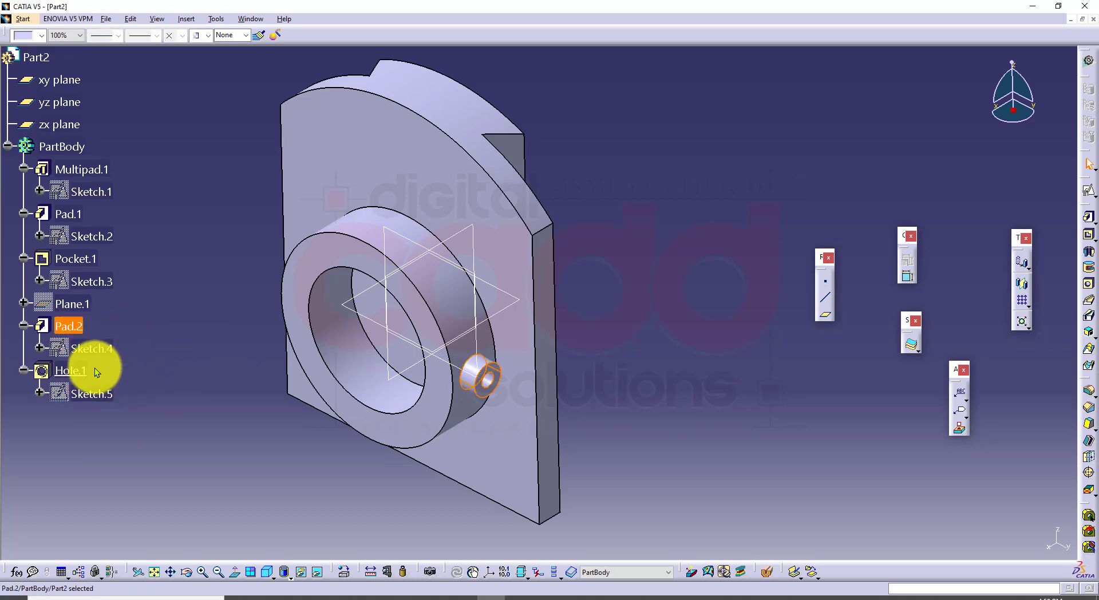
left_click(80, 371, "ctrl")
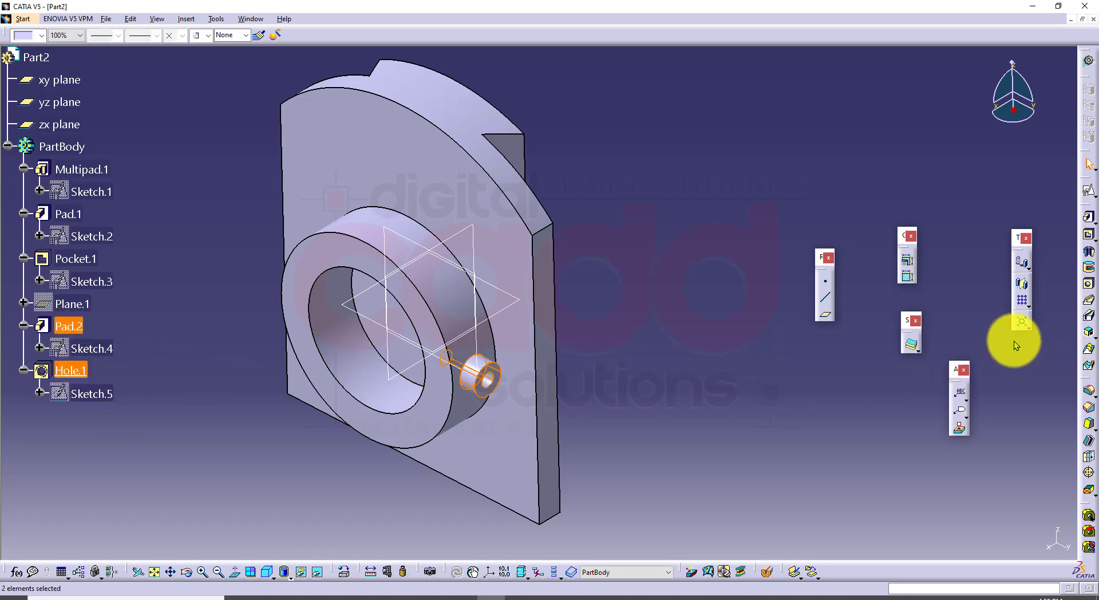
left_click(1029, 304)
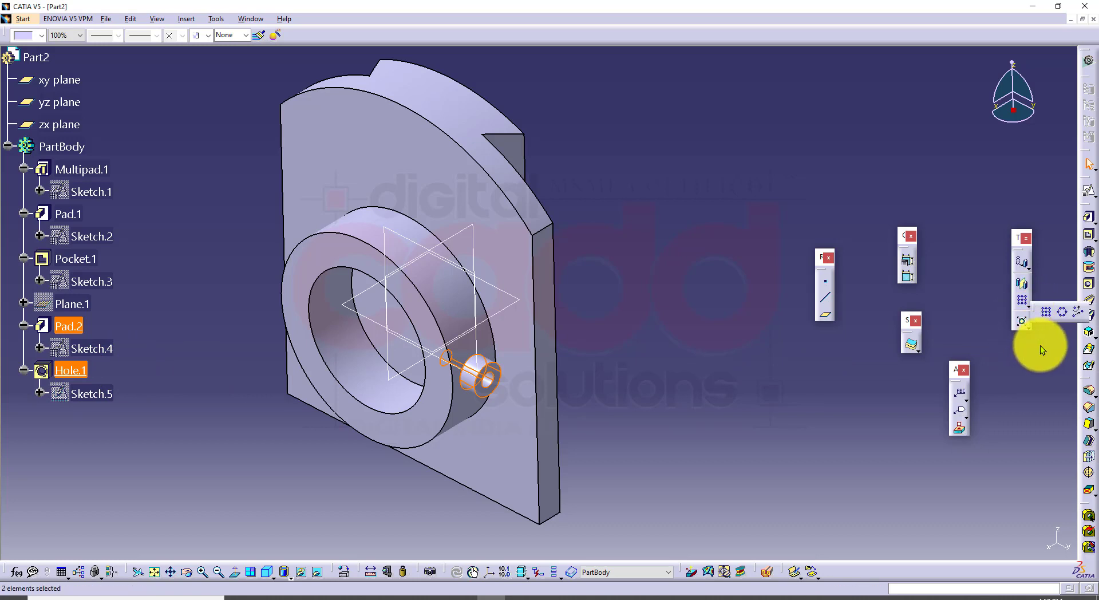
left_click(1066, 317)
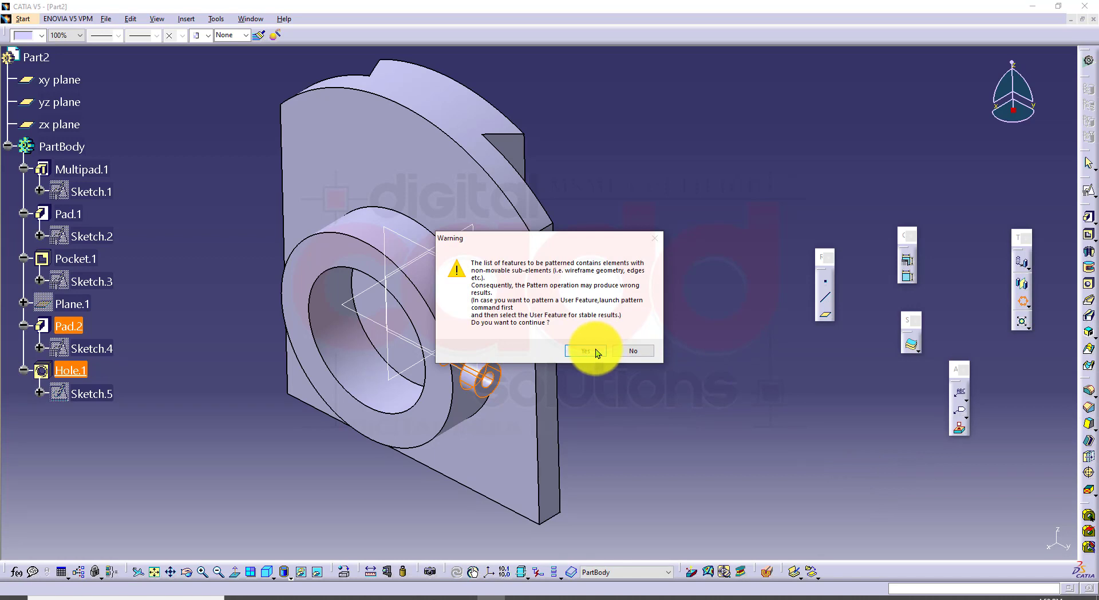
left_click(595, 349)
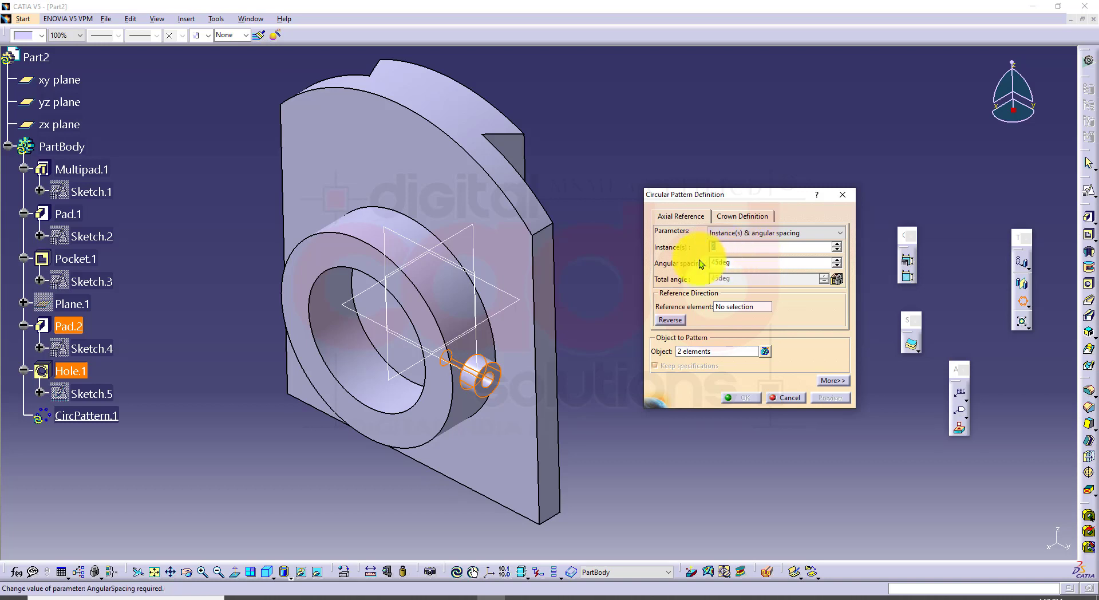
Set the pattern's angular spacing to 90 degrees and check the angle between the two bosses in the PDF drawing
left_click_drag(740, 261, 693, 263)
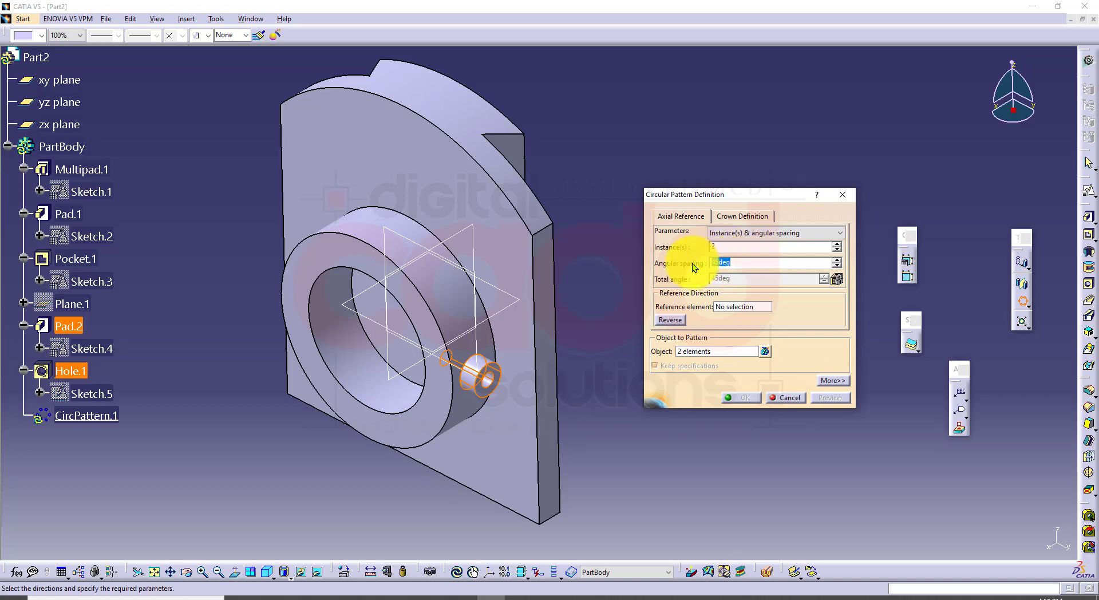
type("90")
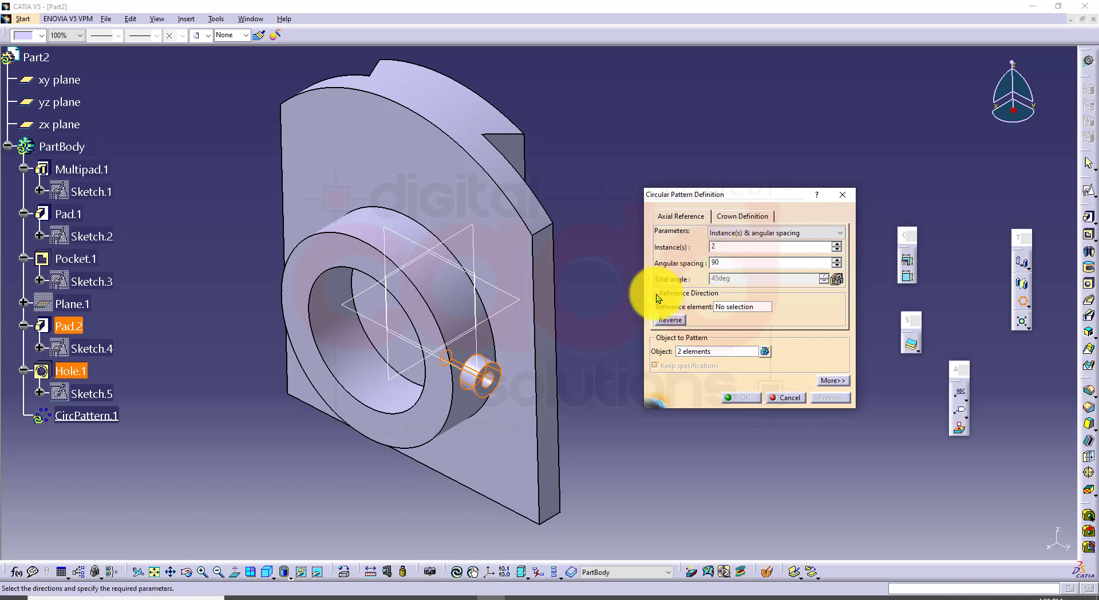
left_click(306, 597)
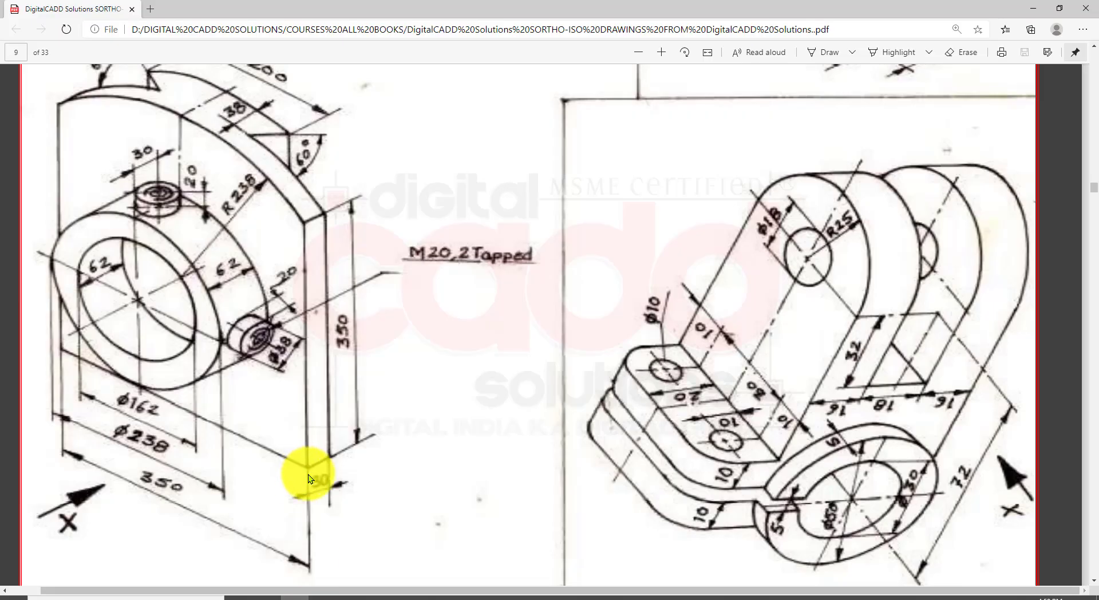
mouse_move(149, 193)
left_mouse_down()
mouse_move(149, 308)
mouse_move(231, 346)
left_mouse_up()
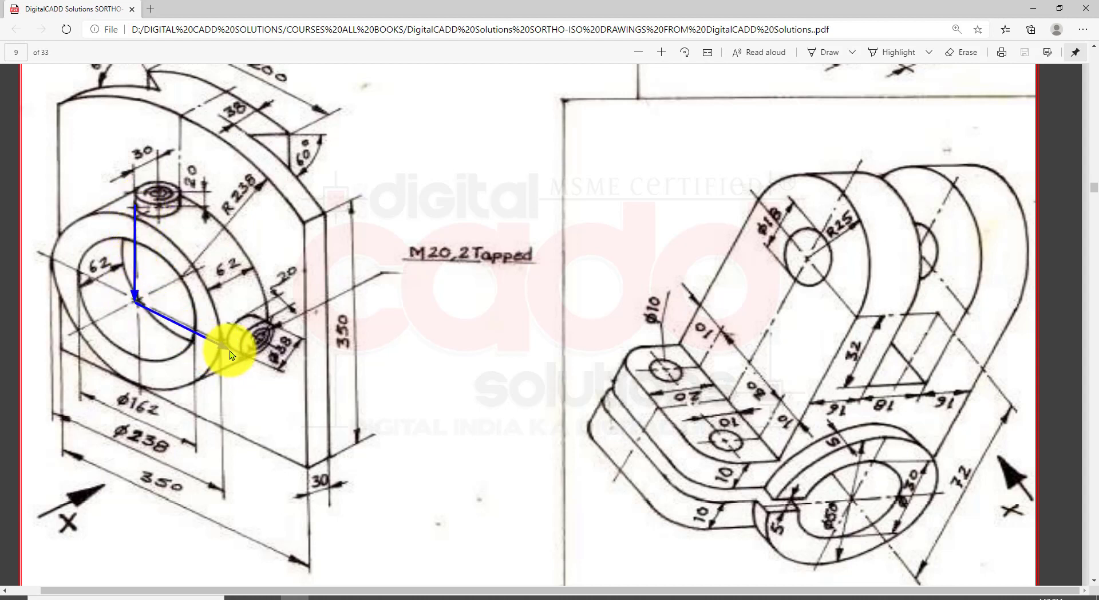
left_click_drag(137, 266, 160, 309)
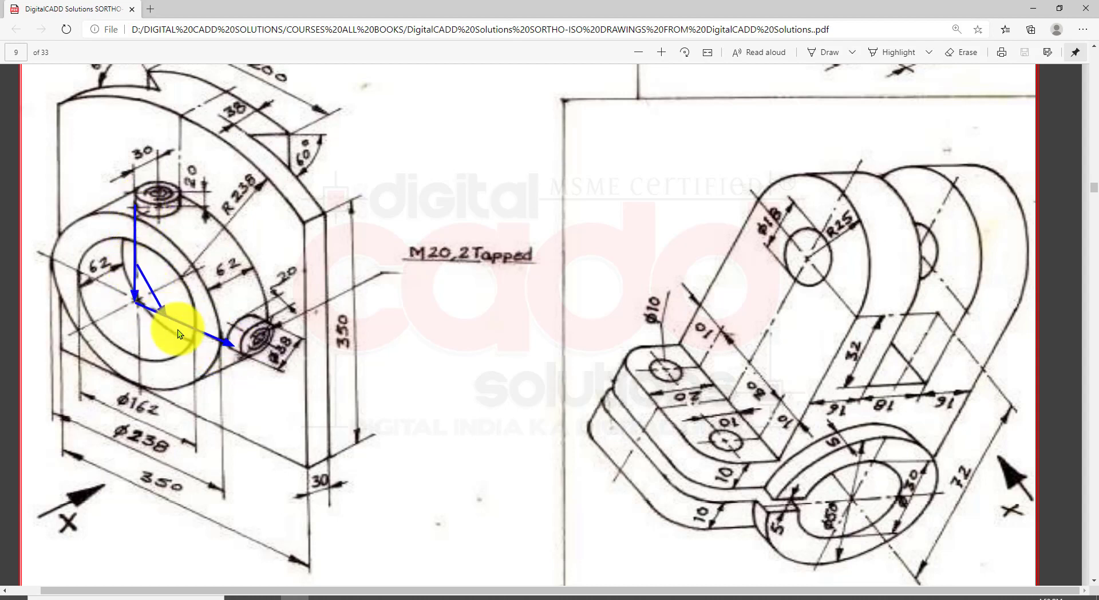
left_click(490, 591)
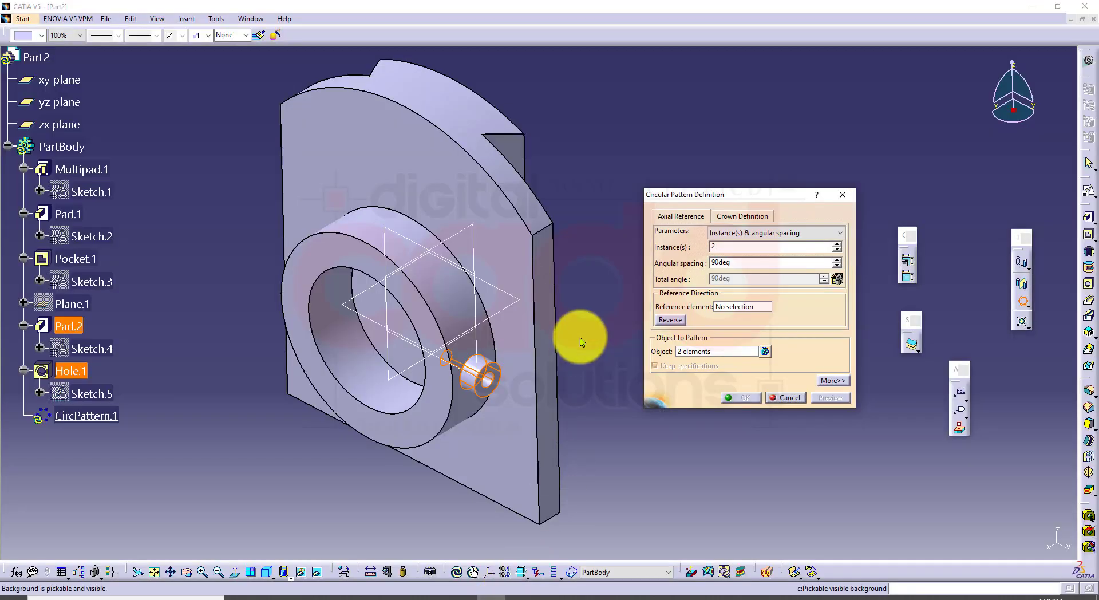
Use the ring's outer cylindrical face as the reference element and create the circular pattern with two instances
left_click(744, 306)
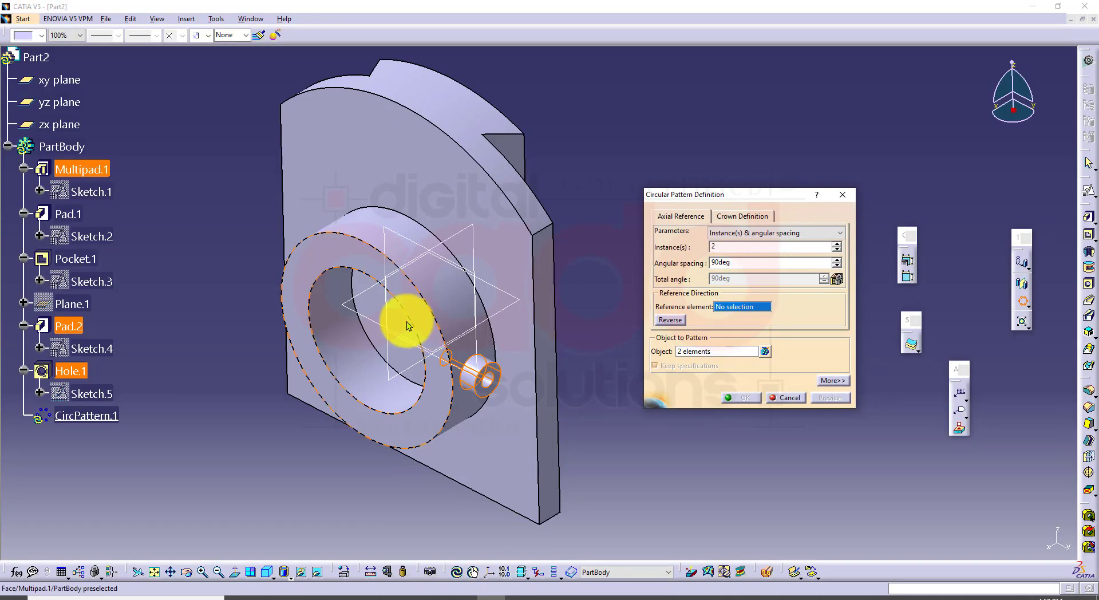
left_click(436, 299)
middle_click_drag(436, 300, 411, 222)
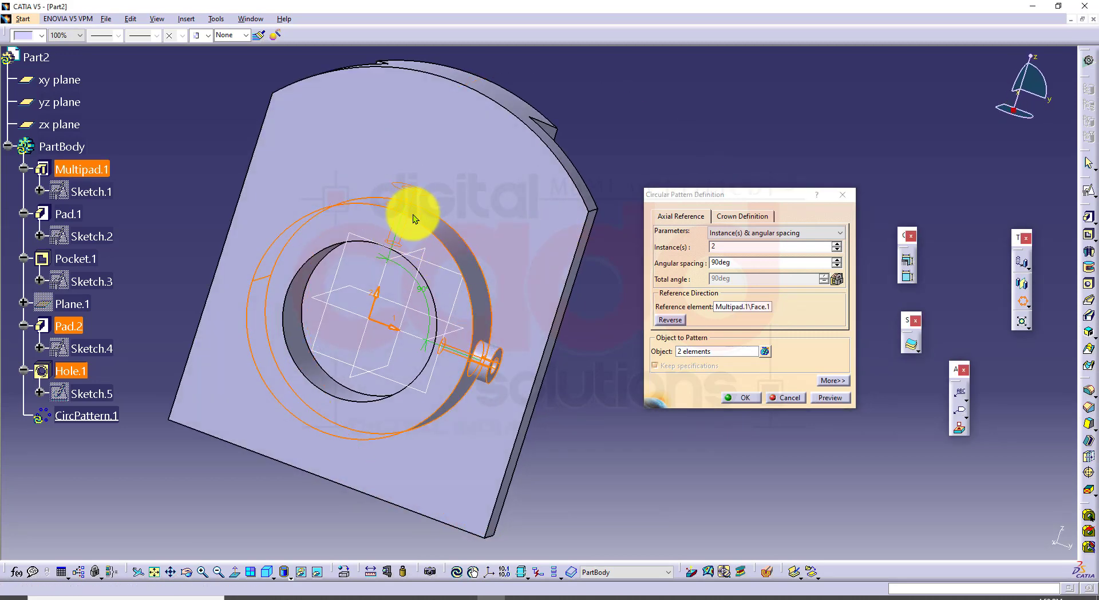
left_click(752, 398)
left_click(710, 435)
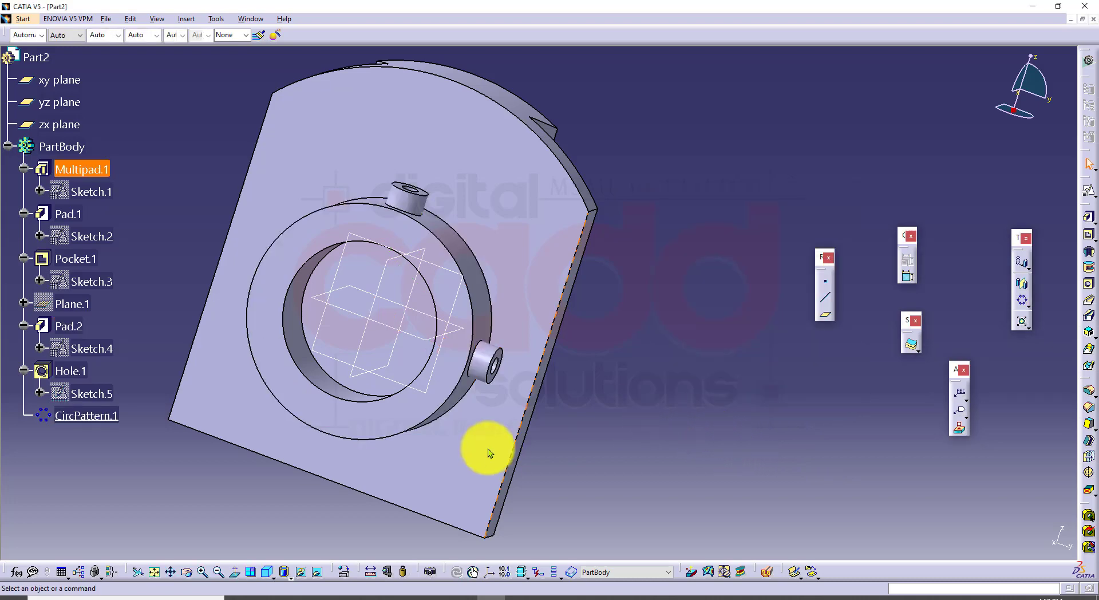
Examine the two tapped bosses on the ring from several angles, collapse the part body's feature list and restore the isometric view
mouse_move(488, 448)
middle_mouse_down()
mouse_move(476, 417)
mouse_move(551, 249)
mouse_move(564, 177)
mouse_move(476, 373)
mouse_move(468, 449)
middle_mouse_up()
middle_click_drag(716, 290, 608, 265)
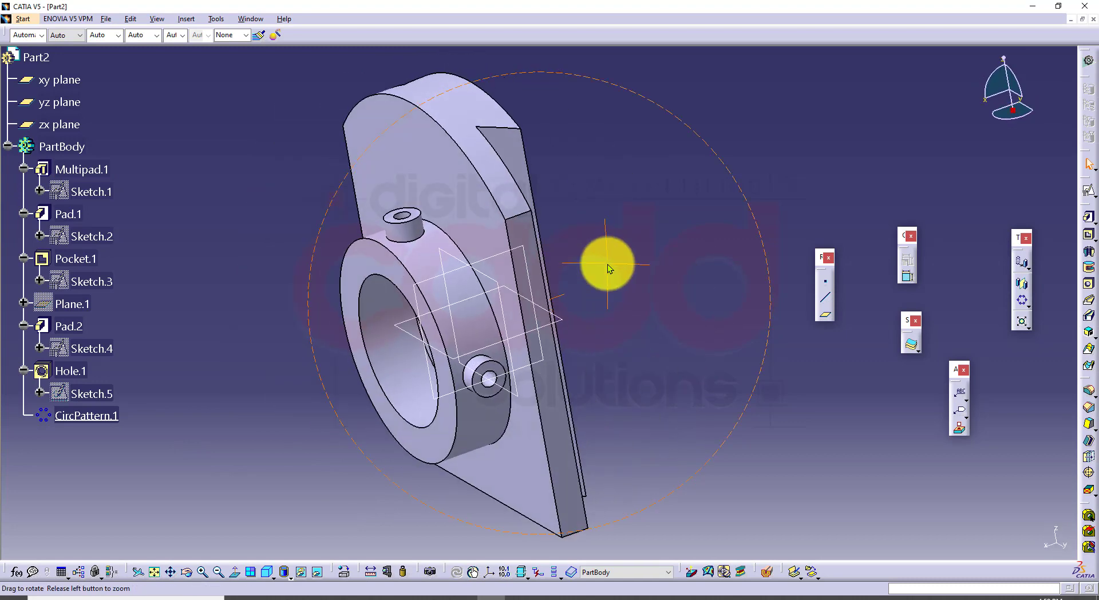
left_click(267, 571)
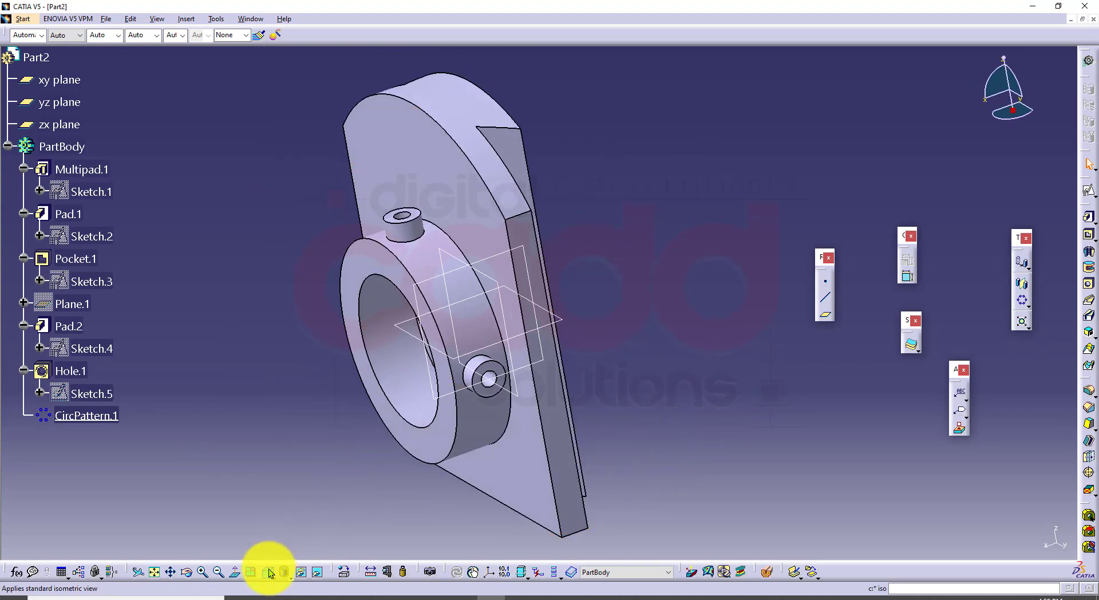
left_click(7, 146)
middle_click_drag(553, 216, 507, 243)
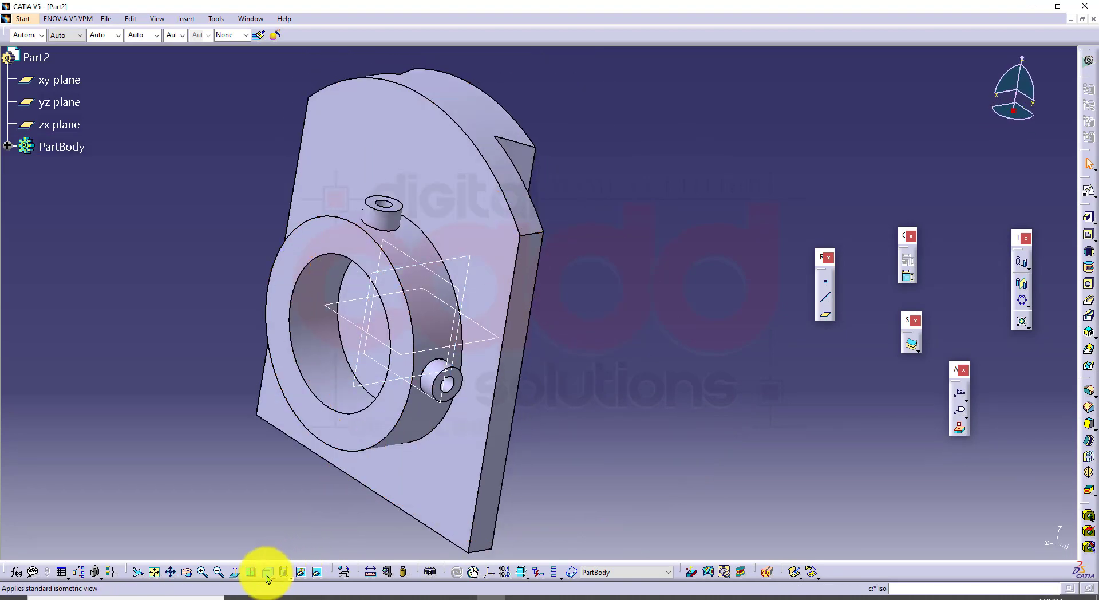
left_click(267, 571)
middle_click_drag(378, 400, 386, 493)
left_click(267, 571)
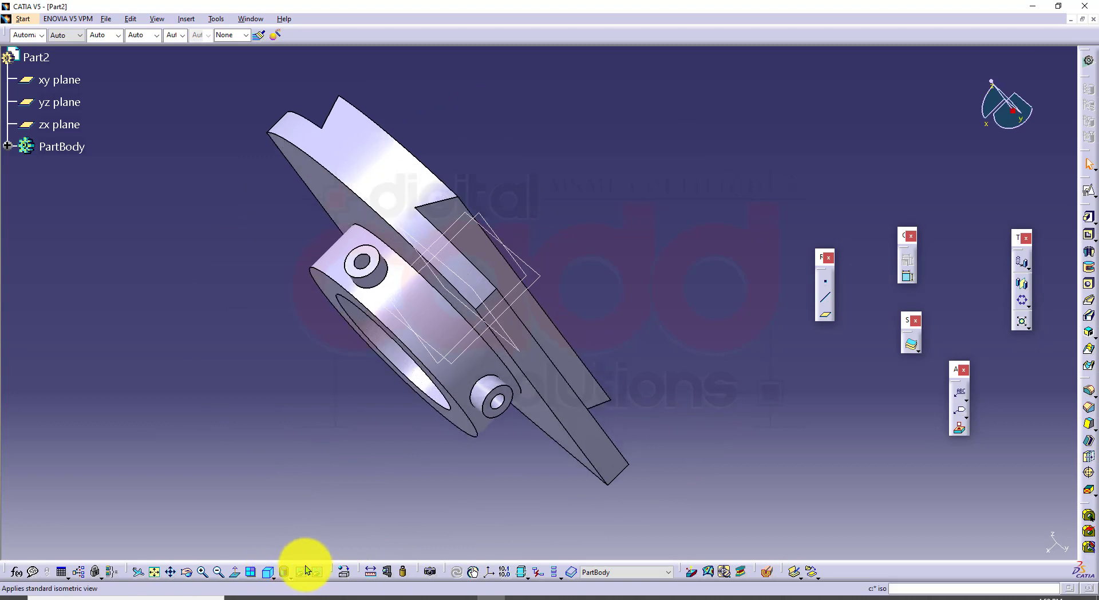
Set the part body's fill colour to salmon pink
left_click(67, 141)
left_click(42, 35)
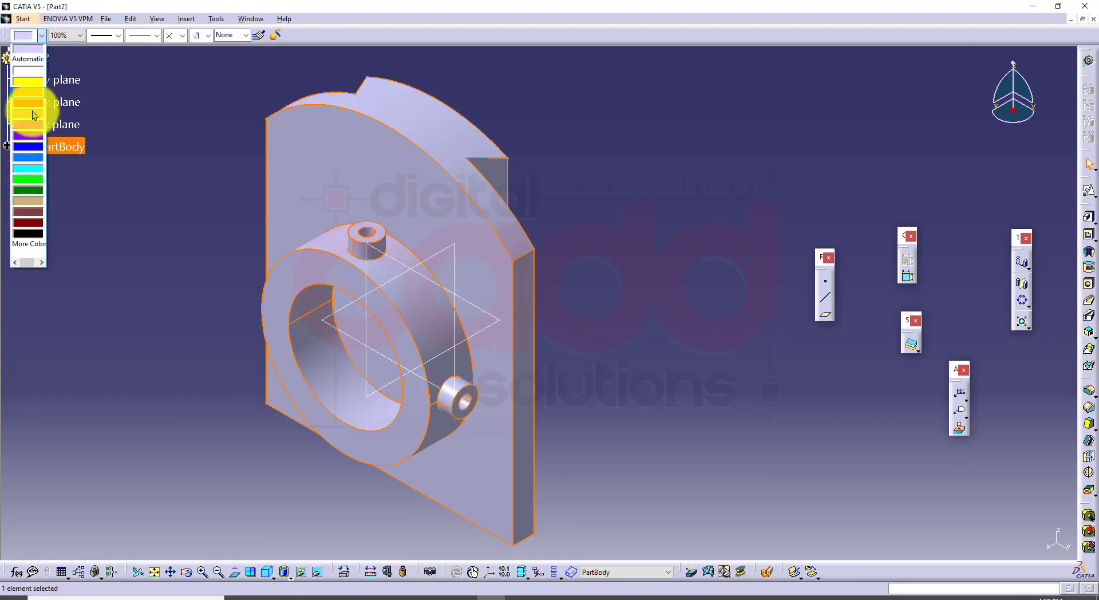
left_click(32, 118)
left_click(166, 320)
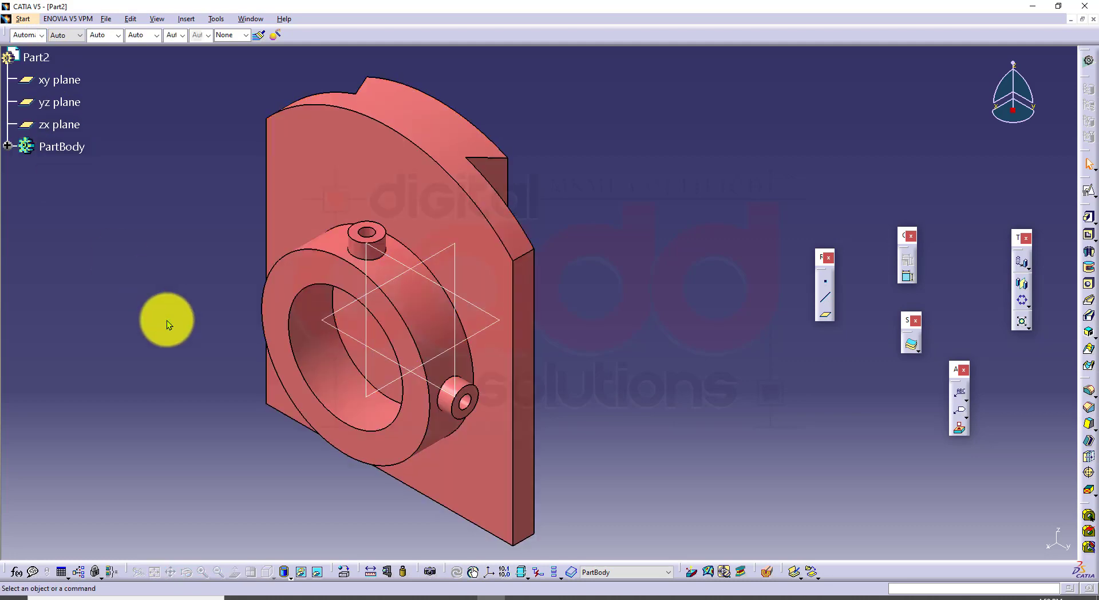
Set the part body's fill colour to orange and show the finished part in isometric view
left_click(56, 150)
left_click(43, 40)
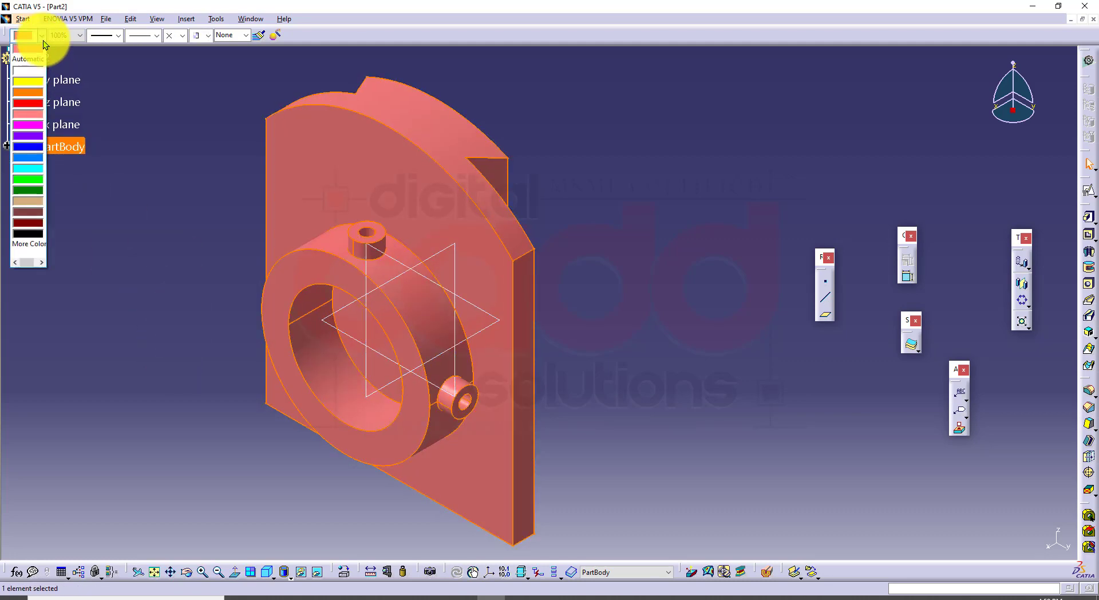
left_click(38, 90)
left_click(202, 382)
middle_click_drag(201, 382, 430, 294)
left_click(296, 571)
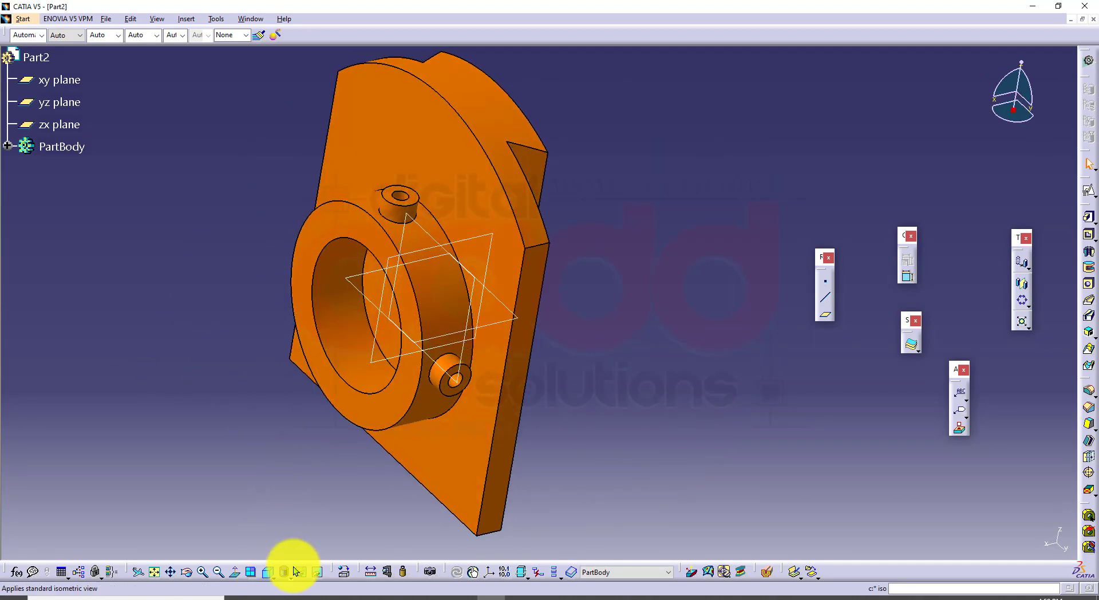
mouse_move(414, 366)
middle_mouse_down()
mouse_move(508, 263)
mouse_move(416, 363)
middle_mouse_up()
left_click(265, 572)
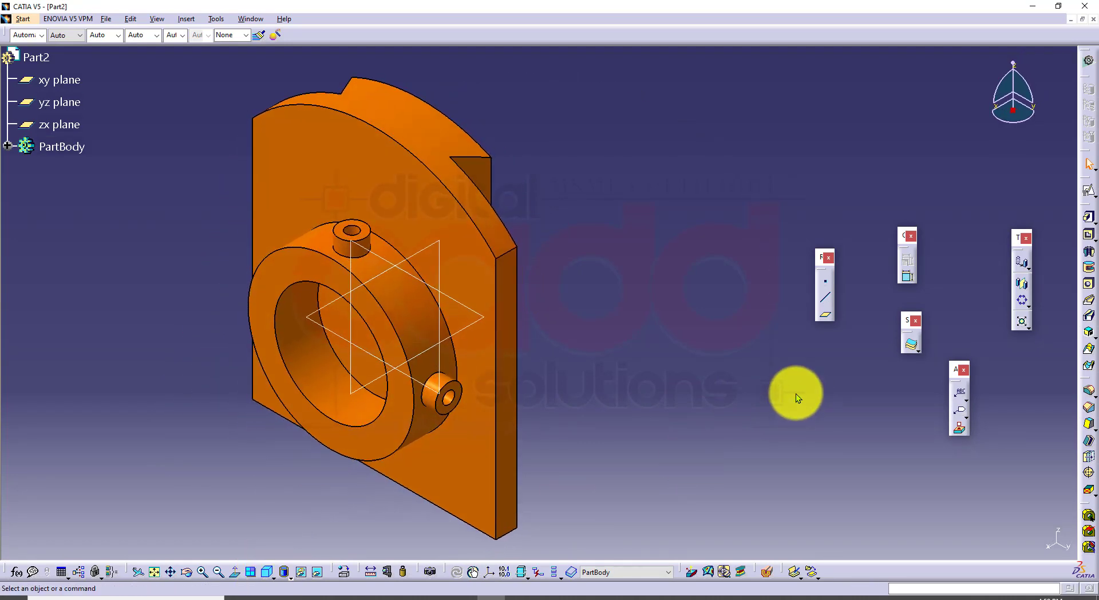
Switch to the PDF drawing and examine exercise 62, marking its slanted support ribs, and clear the marks
key("alt+Tab")
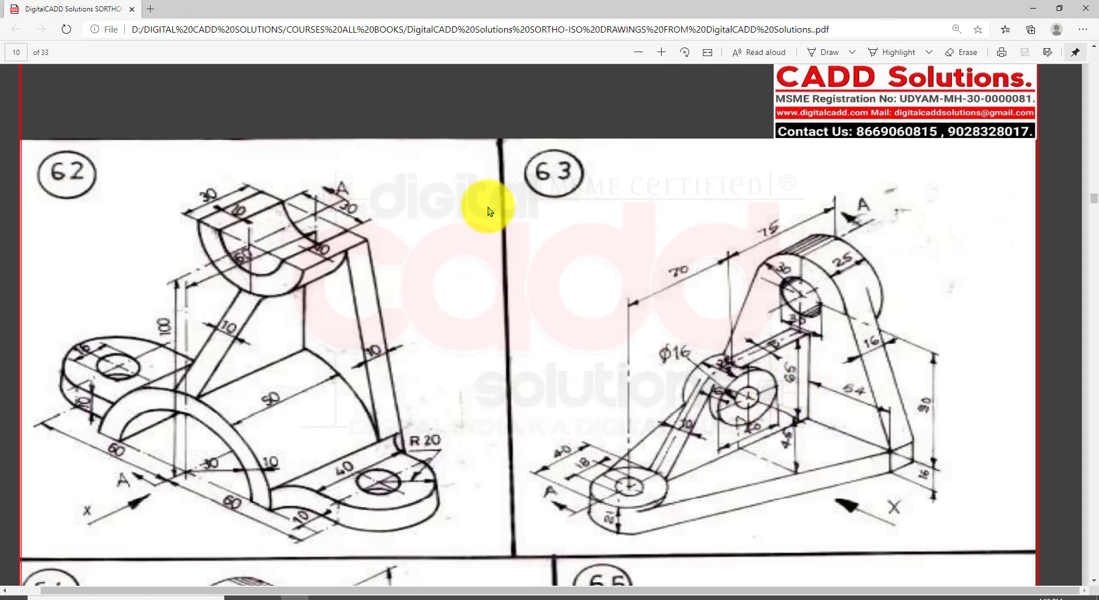
left_click_drag(488, 202, 423, 264)
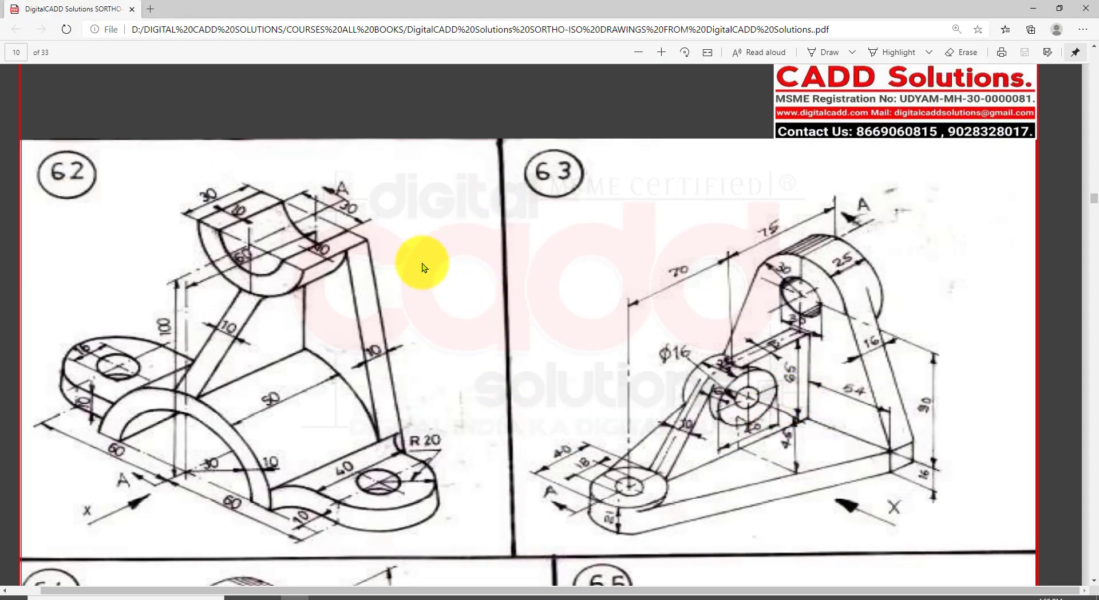
mouse_move(496, 139)
left_mouse_down()
mouse_move(292, 454)
mouse_move(73, 542)
mouse_move(21, 545)
mouse_move(30, 556)
left_mouse_up()
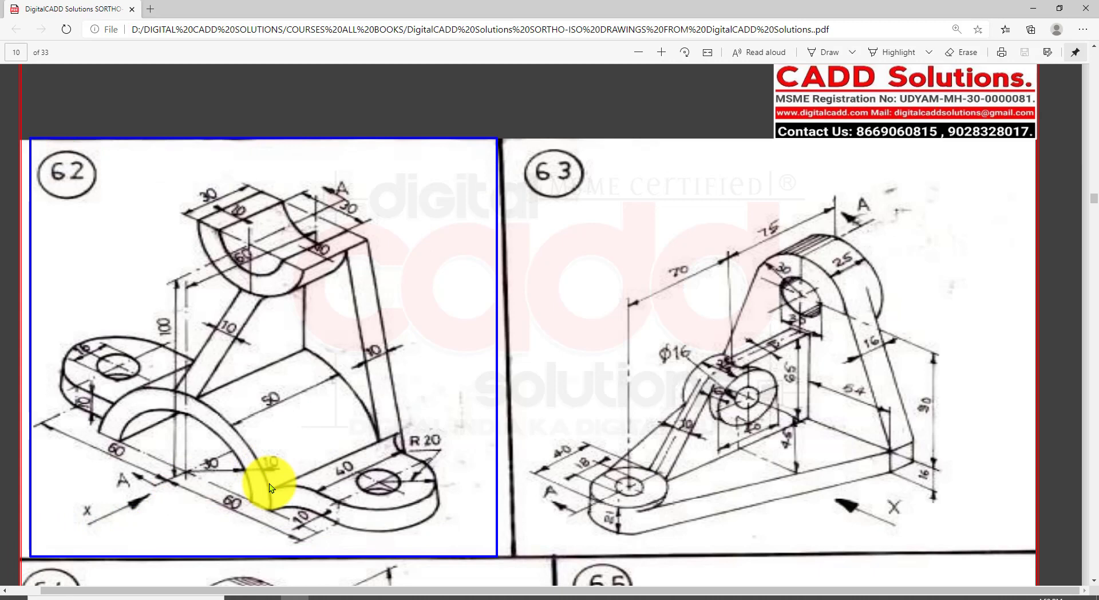
left_click_drag(462, 236, 369, 312)
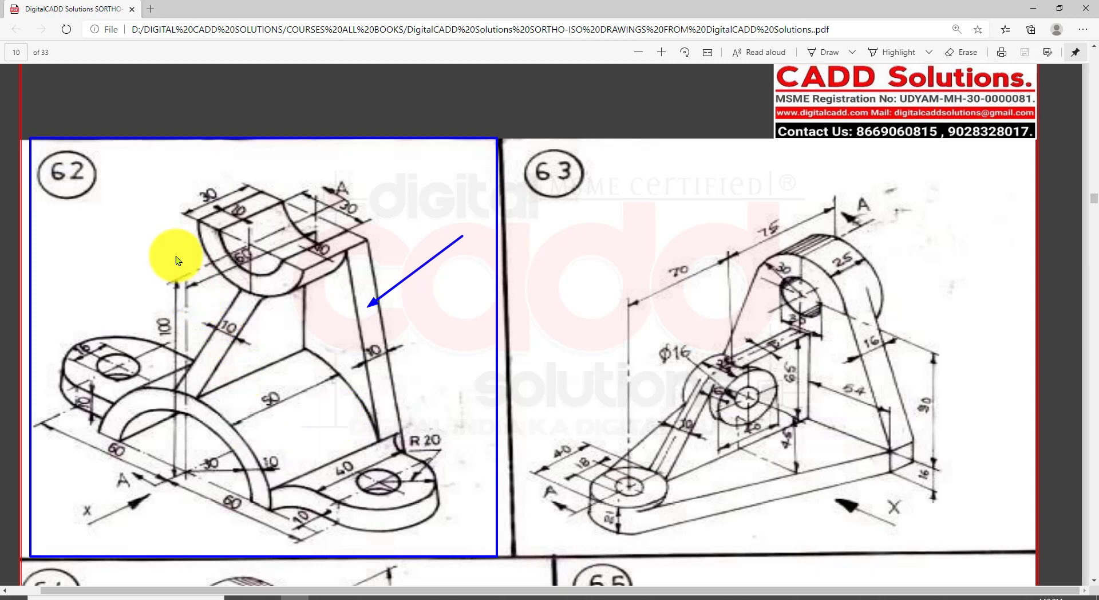
left_click_drag(219, 312, 233, 314)
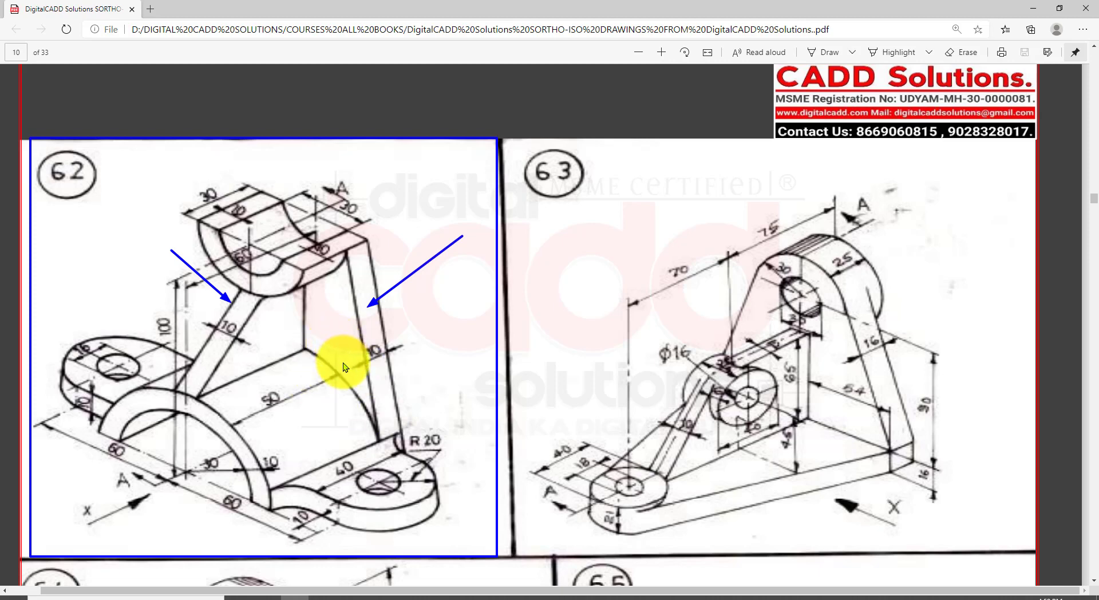
left_click_drag(342, 363, 248, 327)
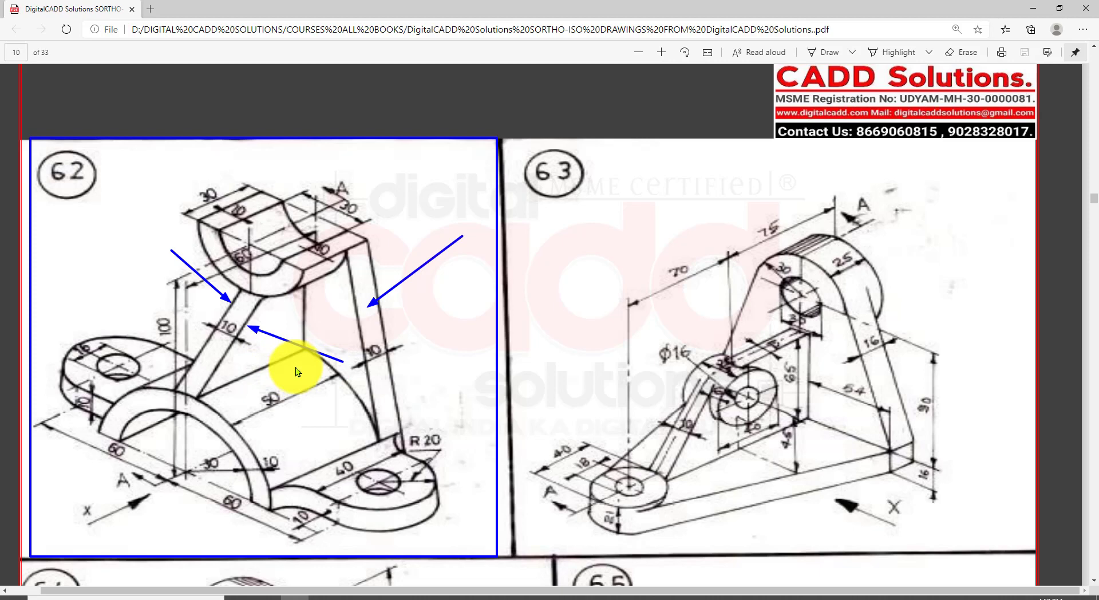
key("Escape")
left_click(522, 595)
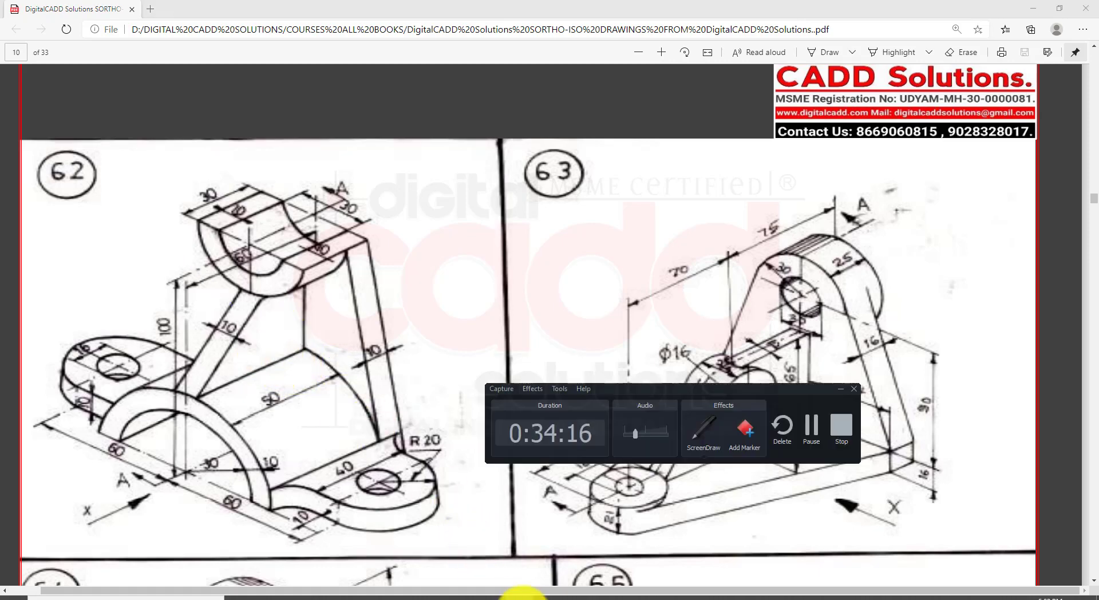
Switch from the PDF drawing to CATIA V5 and create a new part in Part Design
left_click(520, 598)
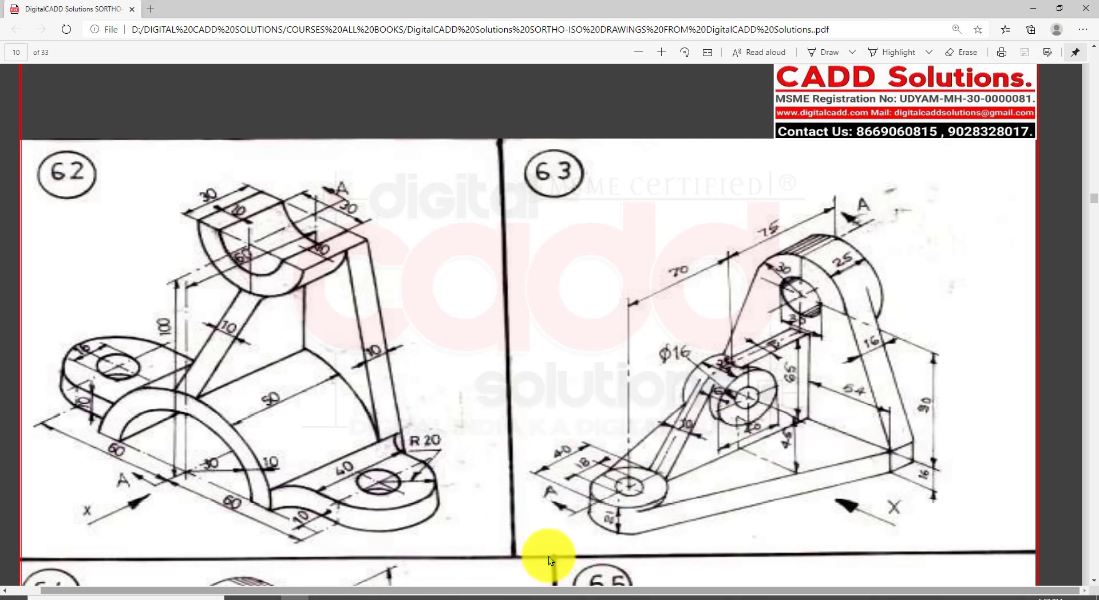
left_click(491, 597)
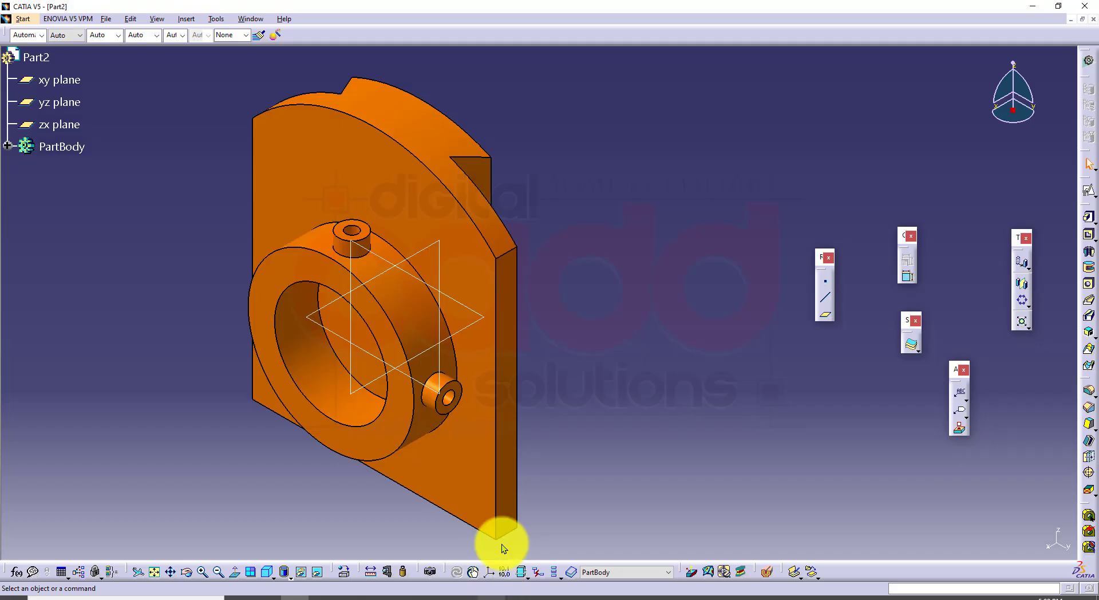
left_click(23, 19)
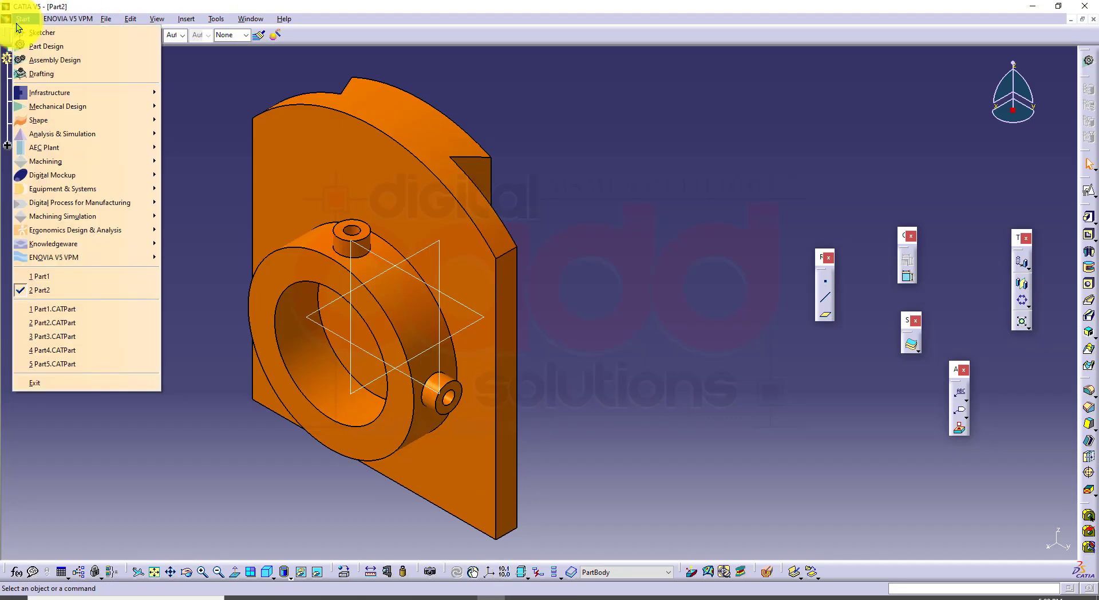
left_click(40, 44)
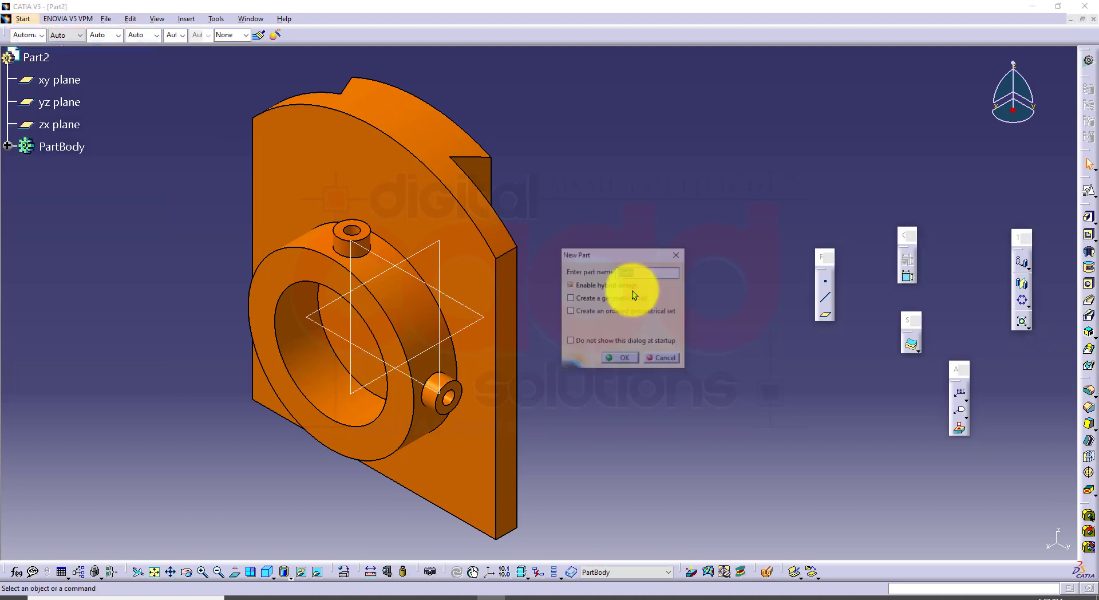
left_click(620, 361)
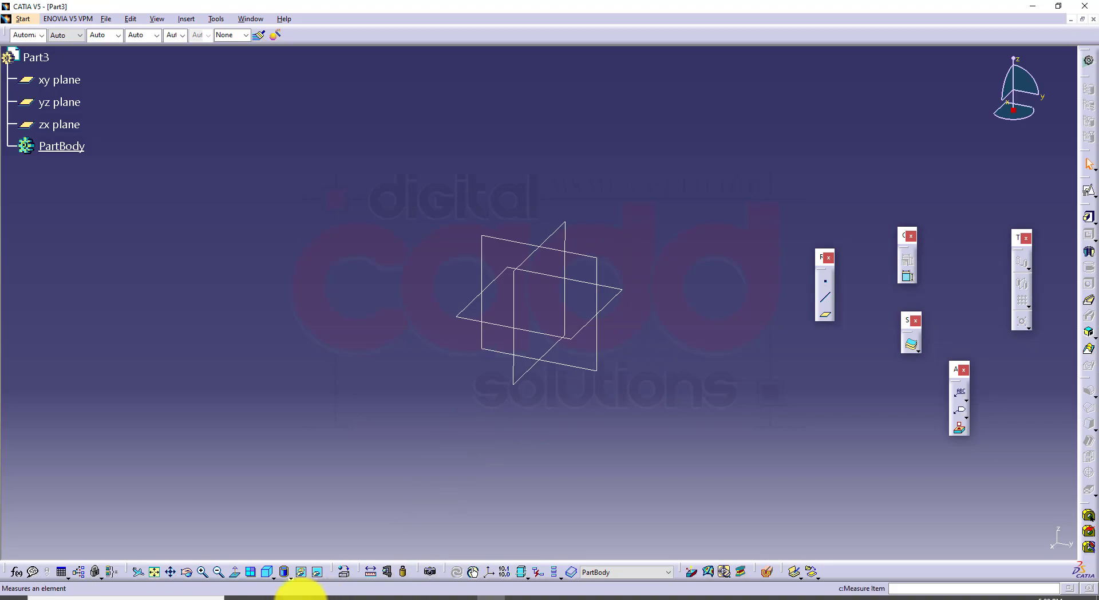
Check exercise 62 in the PDF drawing, marking its X viewing direction with an arrow, and return to CATIA V5
left_click(294, 596)
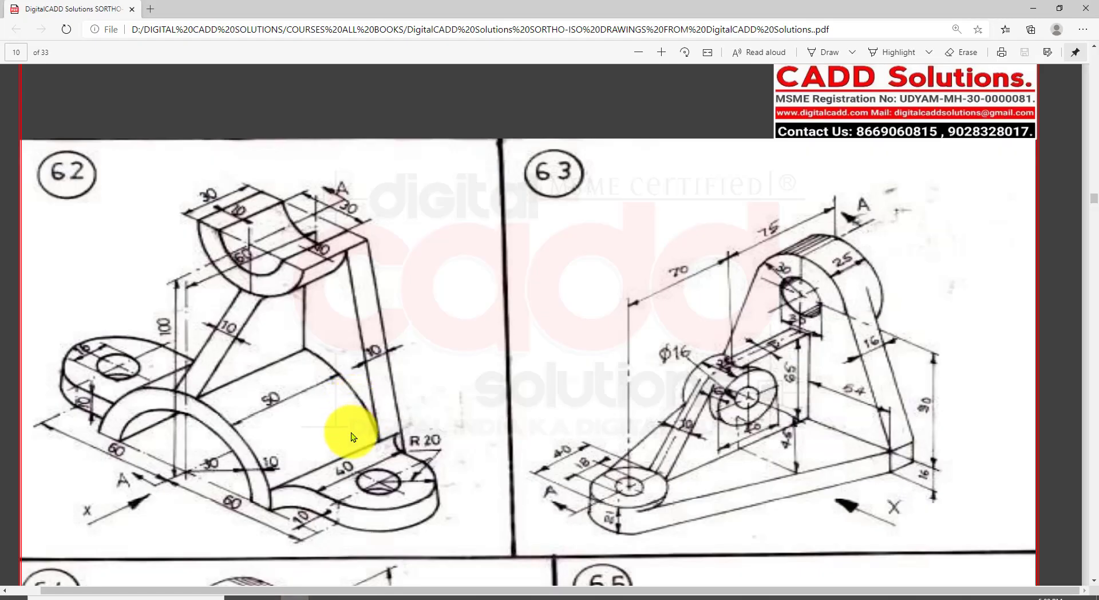
left_click_drag(75, 532, 149, 486)
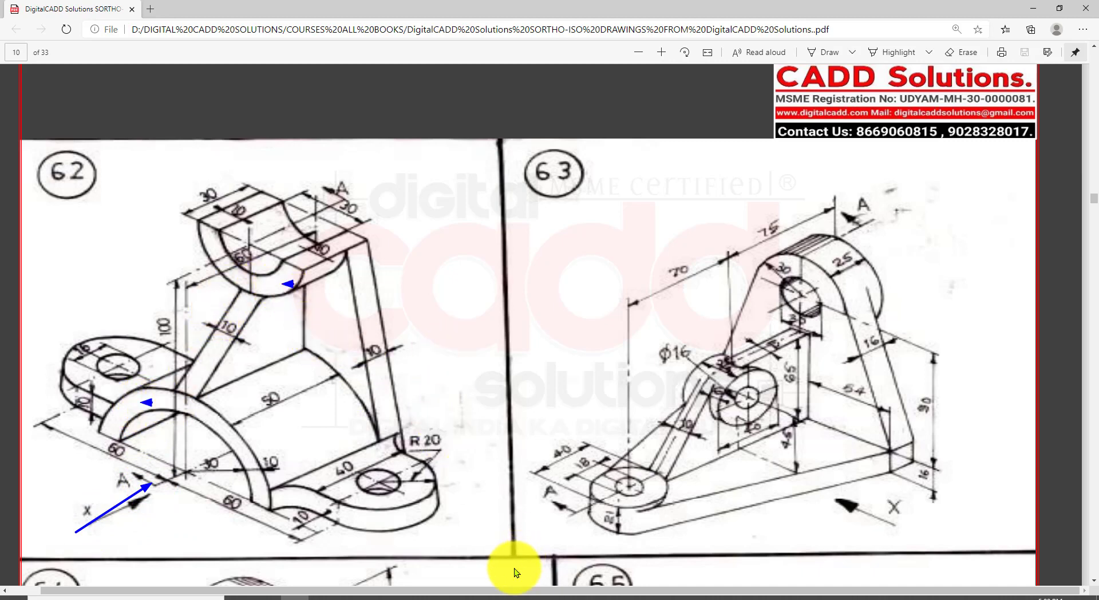
left_click(508, 595)
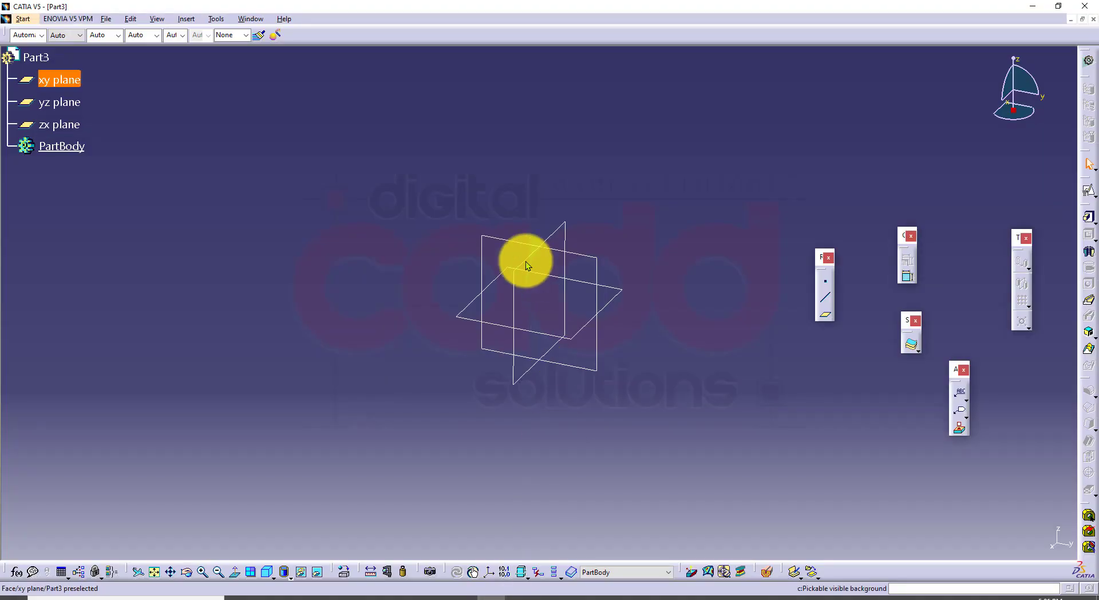
Create a positioned sketch on the yz plane with implicit origin and orientation
left_click(506, 240)
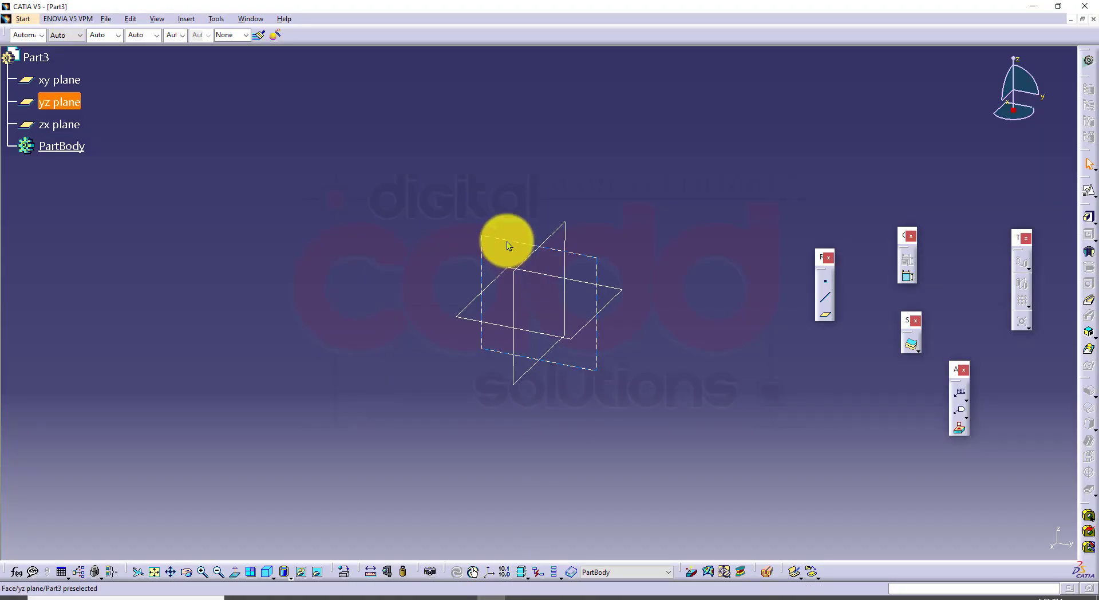
left_click(1088, 191)
left_click(685, 475)
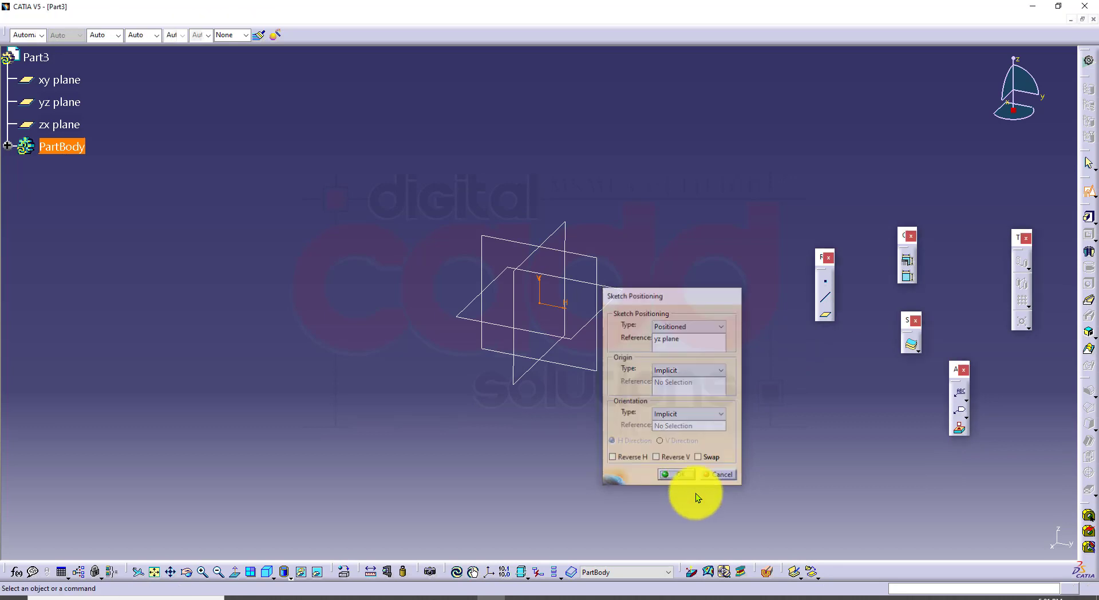
Sketch an upper semicircular arc centred on the origin, with a radius of about 56 mm and ends on the horizontal axis
middle_click_drag(662, 339, 576, 410)
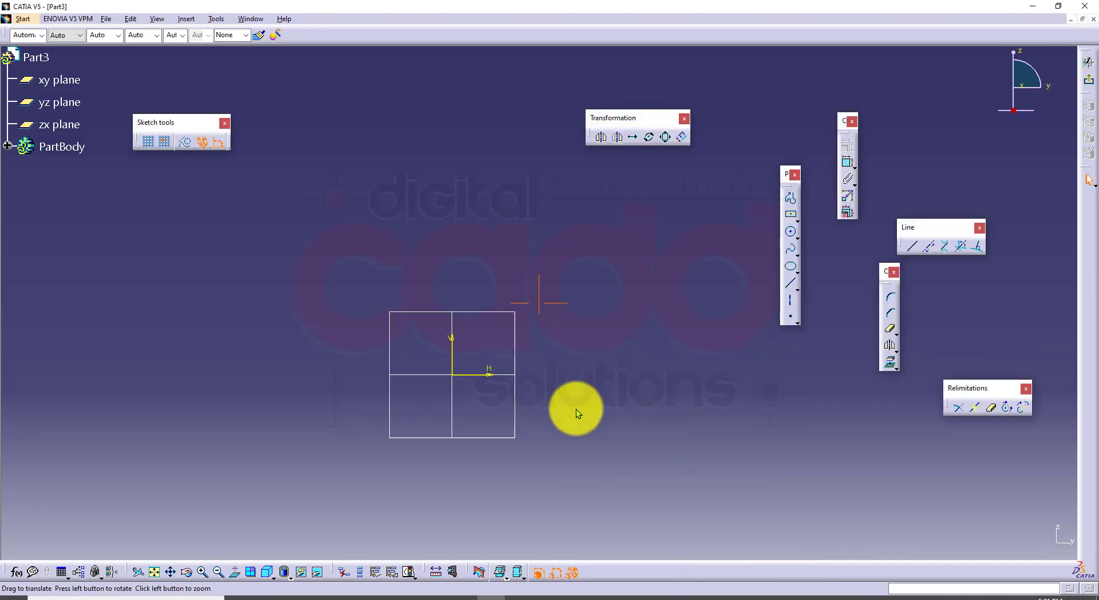
left_click(796, 232)
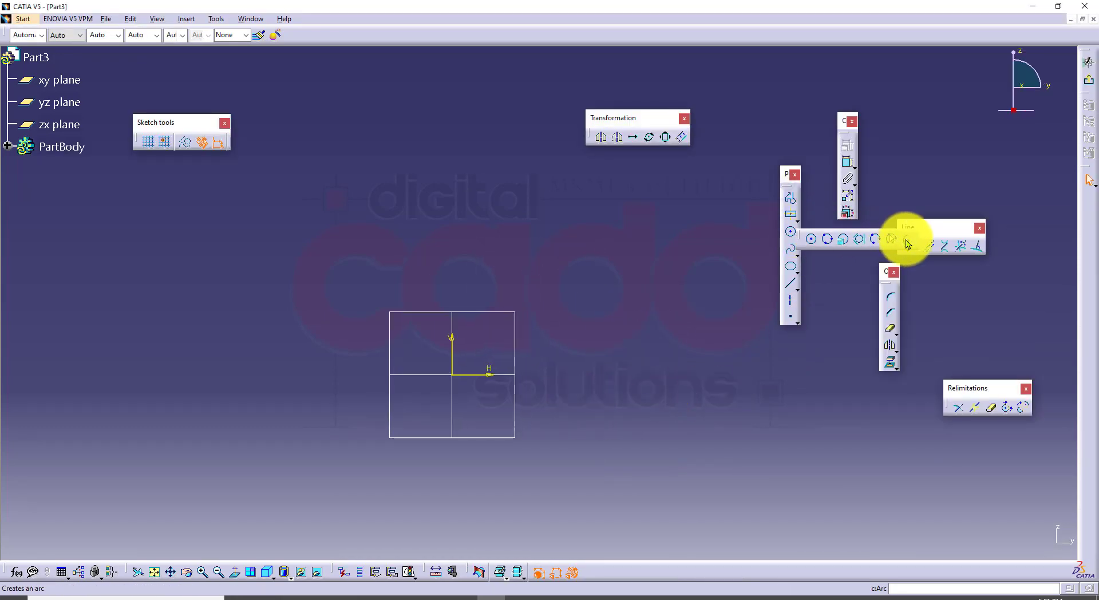
left_click(901, 238)
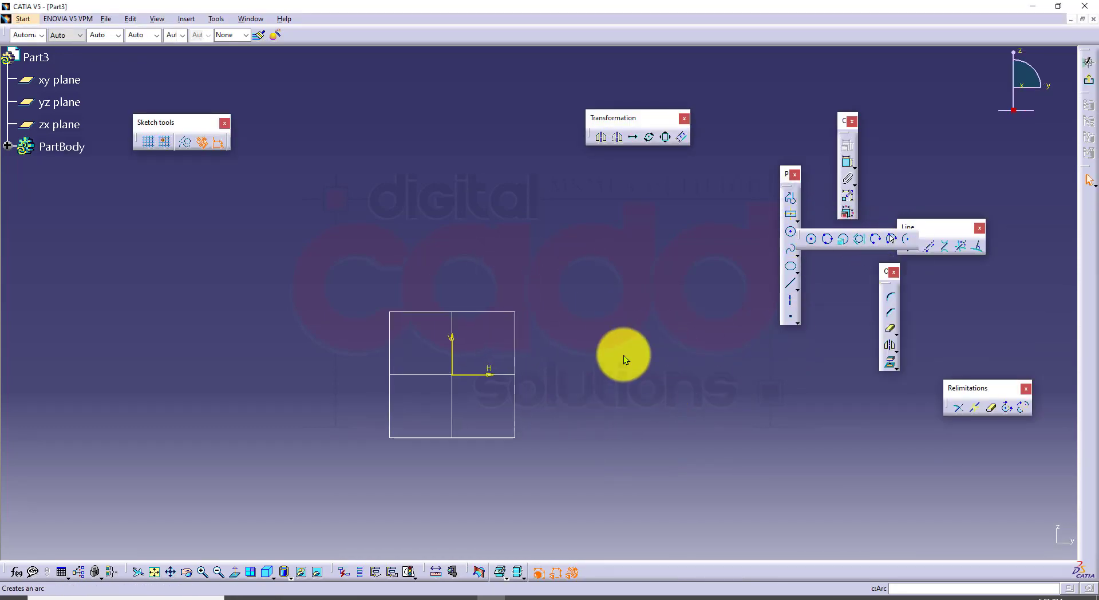
left_click(452, 375)
left_click(573, 375)
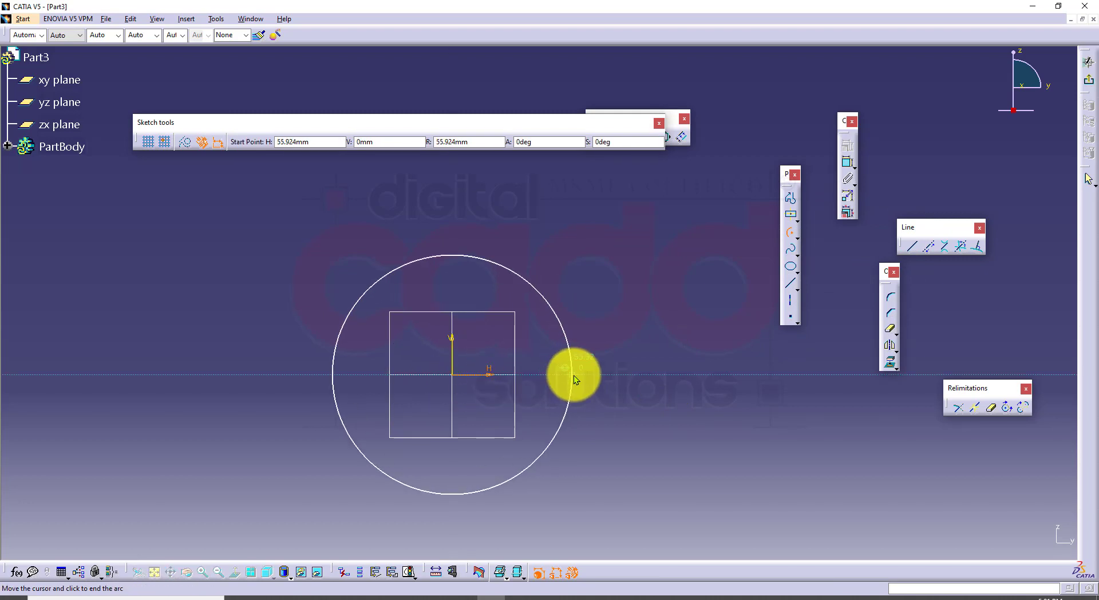
left_click(345, 376)
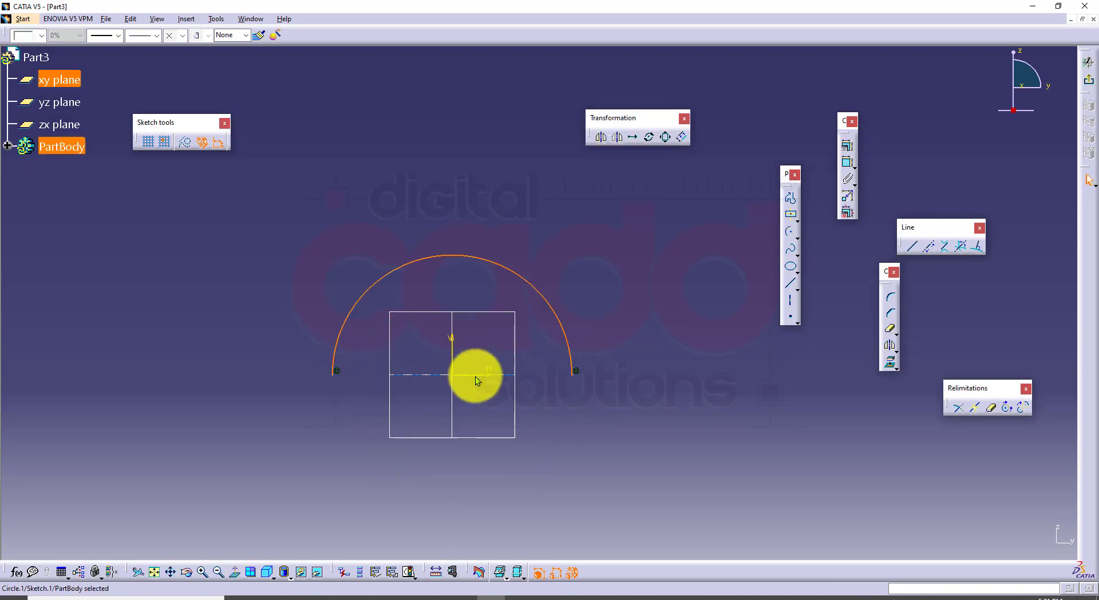
Sketch a concentric upper semicircular arc inside the first one, with a radius of about 44 mm
left_click(789, 232)
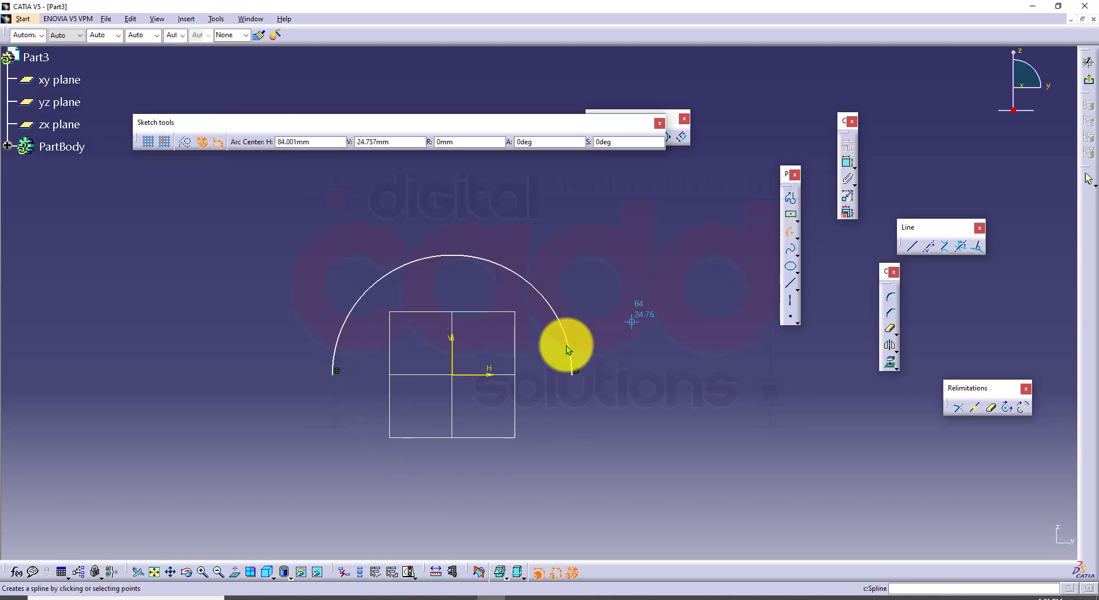
left_click(451, 375)
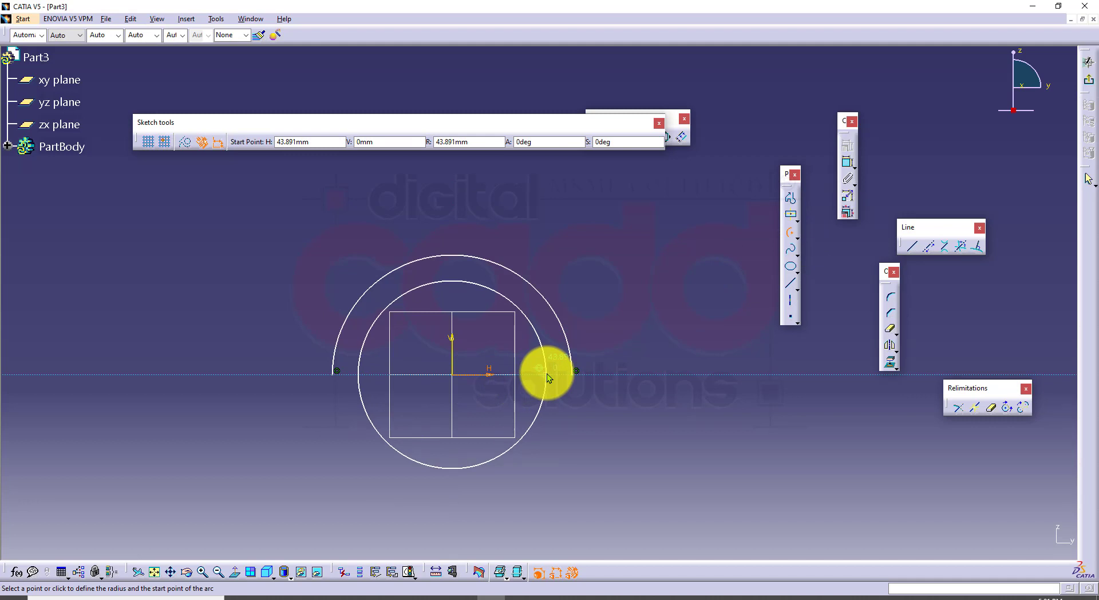
left_click(547, 373)
left_click(366, 372)
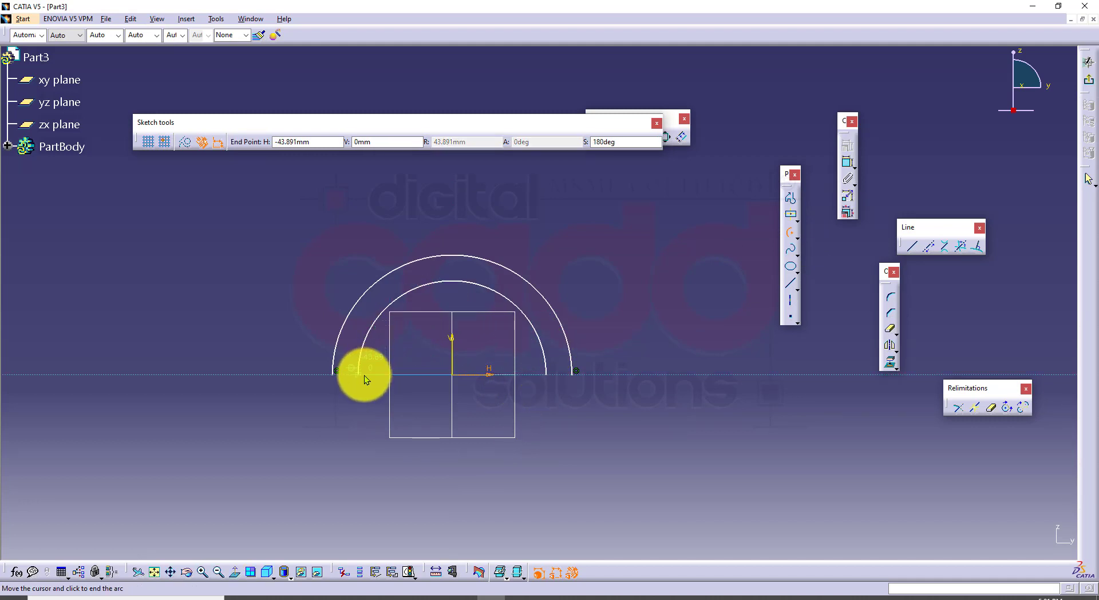
Draw a horizontal line through the origin joining both ends of the outer arc
left_click(787, 287)
left_click(332, 373)
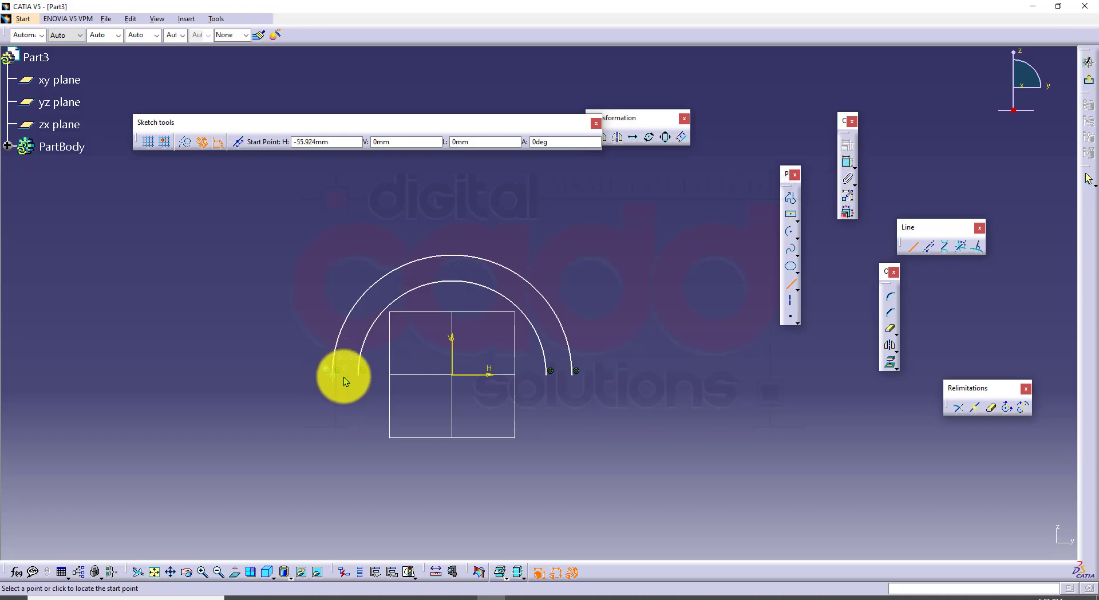
left_click(572, 375)
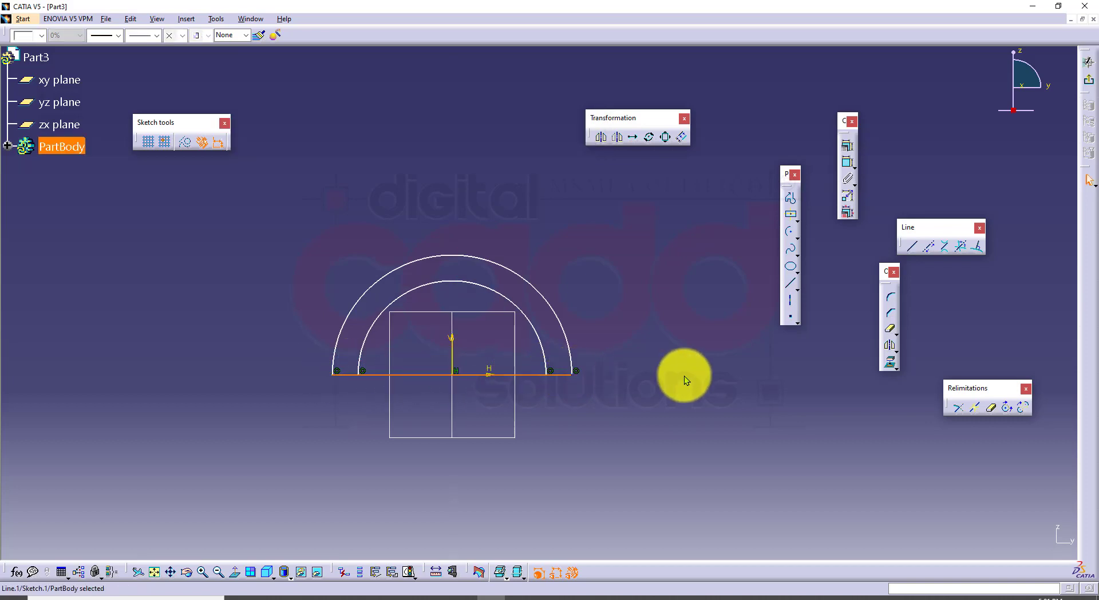
Sketch two concentric circles on the vertical axis about 140 mm above the origin, the outer one with a radius of about 46 mm
middle_click_drag(696, 284, 651, 345)
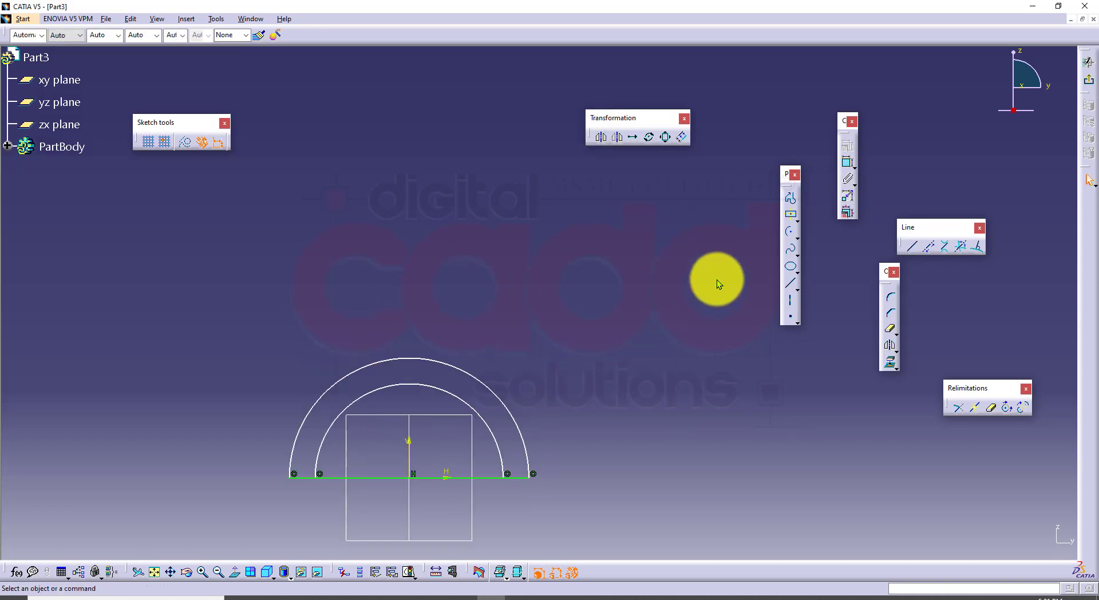
left_click(800, 238)
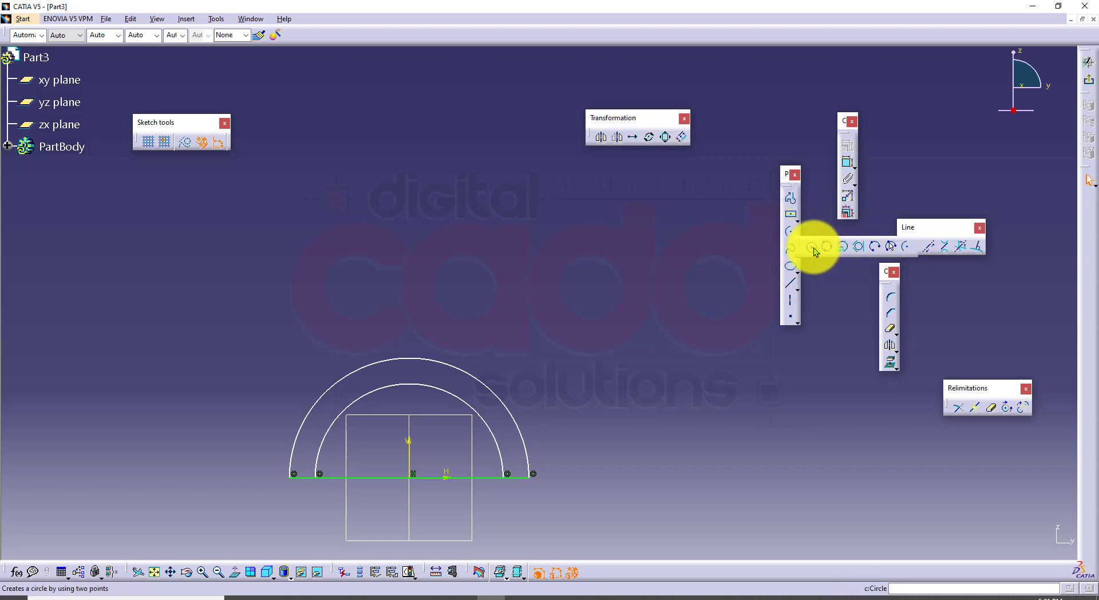
left_click(812, 247)
left_click(413, 178)
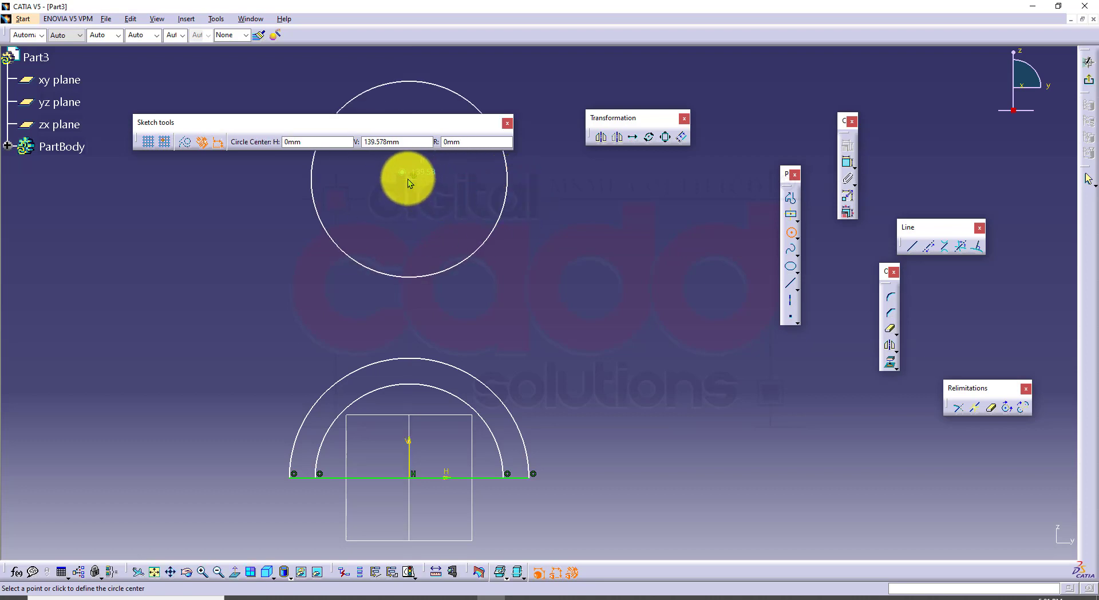
left_click(413, 177)
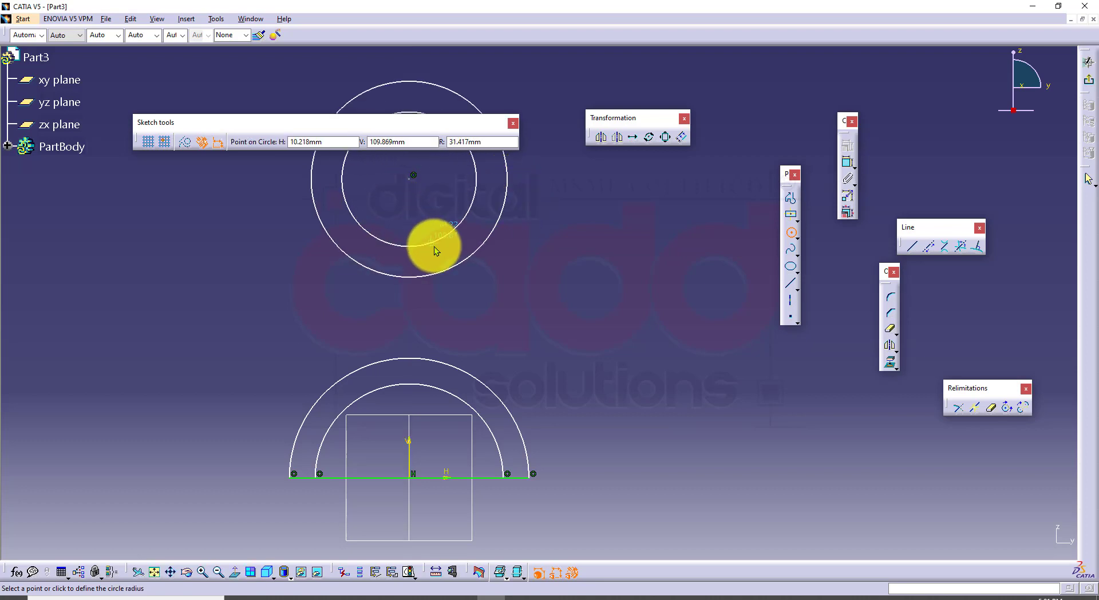
left_click(432, 243)
Draw a horizontal diameter line about 92 mm long across the outer upper circle through its centre
middle_click_drag(598, 278, 600, 350)
left_click(790, 283)
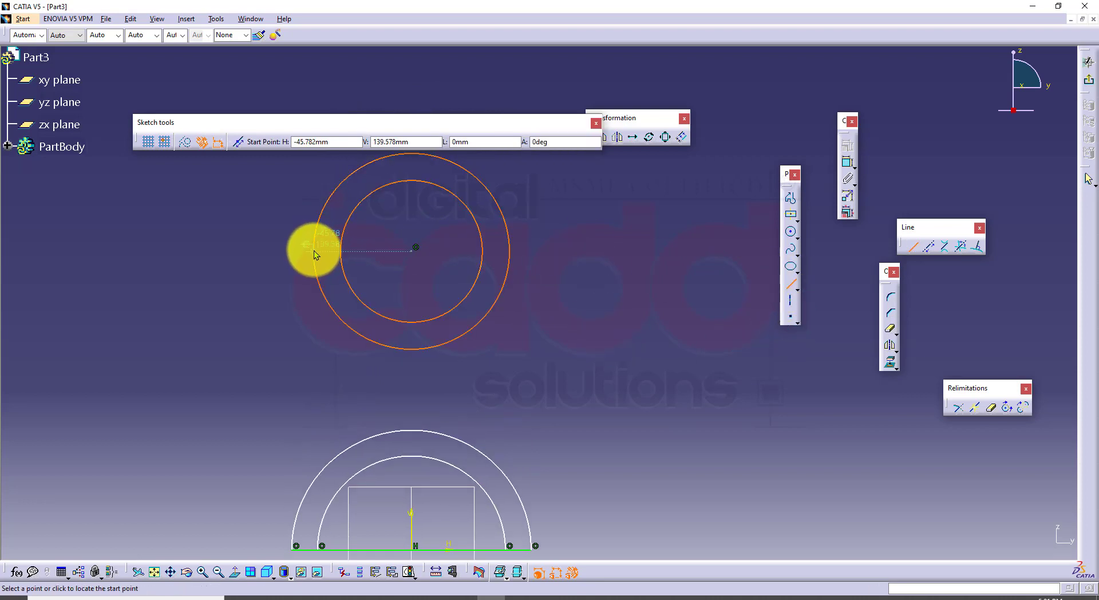
left_click(314, 251)
left_click(509, 251)
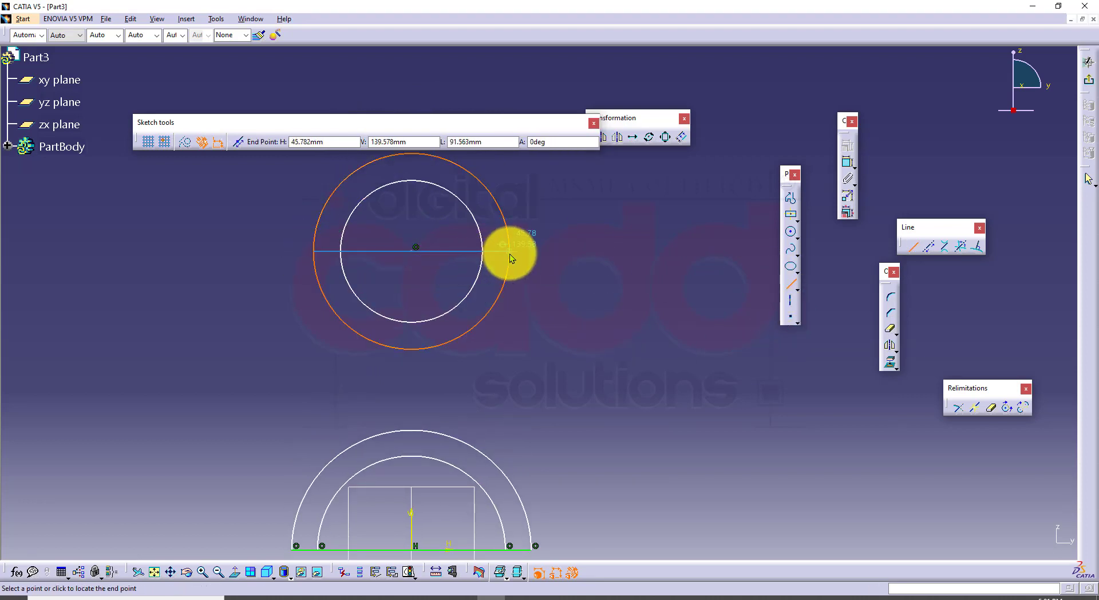
Trim away the upper halves of both circles and the line segments inside the inner curves, leaving two closed half-ring profiles
left_click(889, 329)
left_click(465, 207)
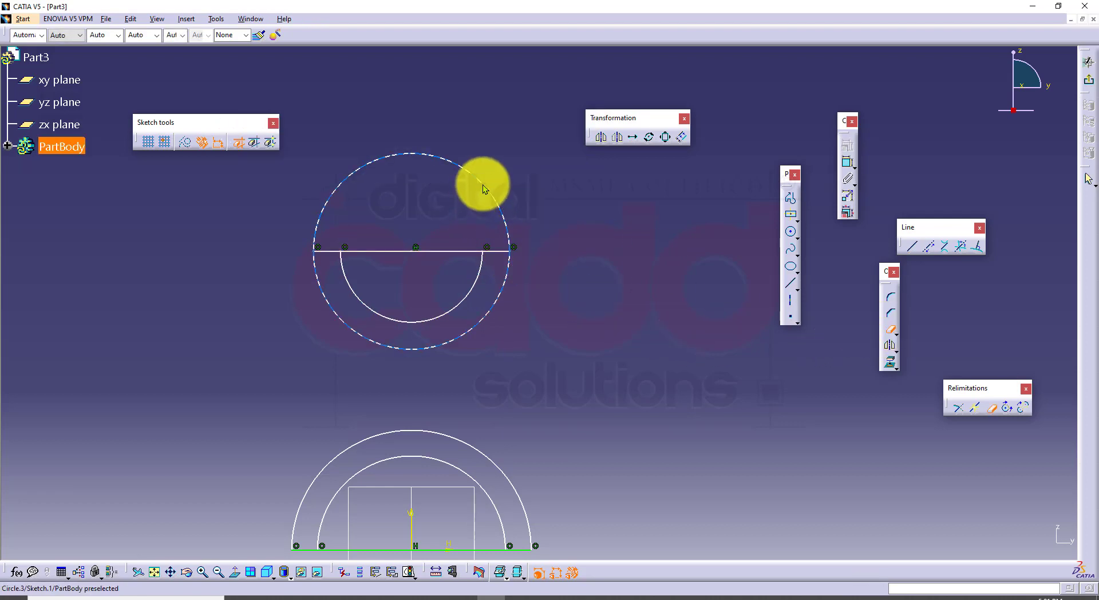
left_click(483, 184)
left_click(457, 256)
middle_click_drag(516, 474, 518, 378)
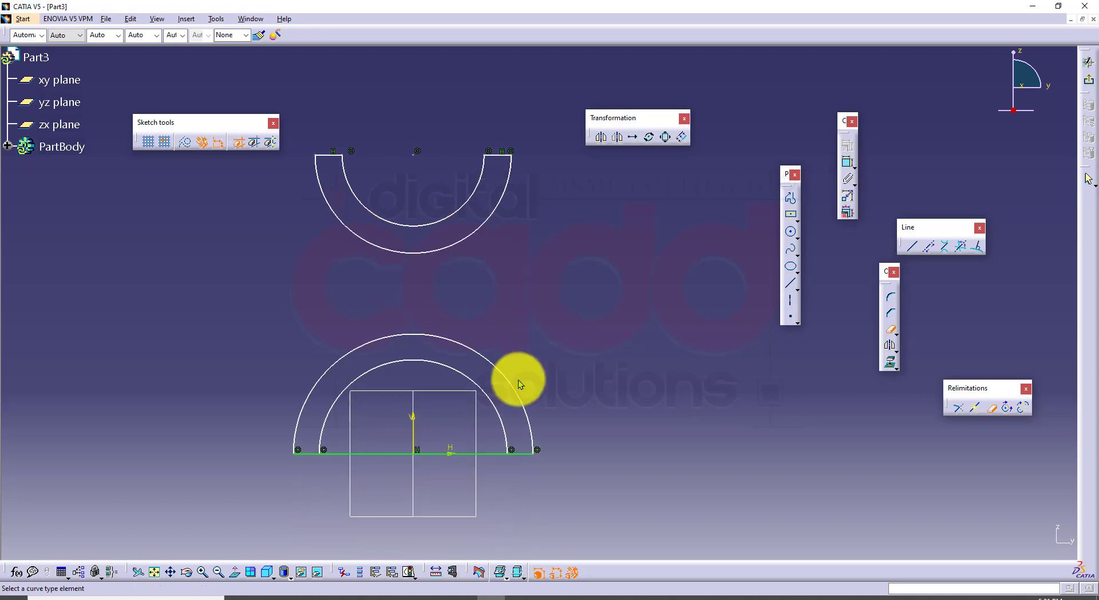
left_click(488, 455)
Dimension the lower profile's inner arc and set its radius to 30 mm, checking the value in the PDF drawing
middle_click_drag(605, 384, 578, 400)
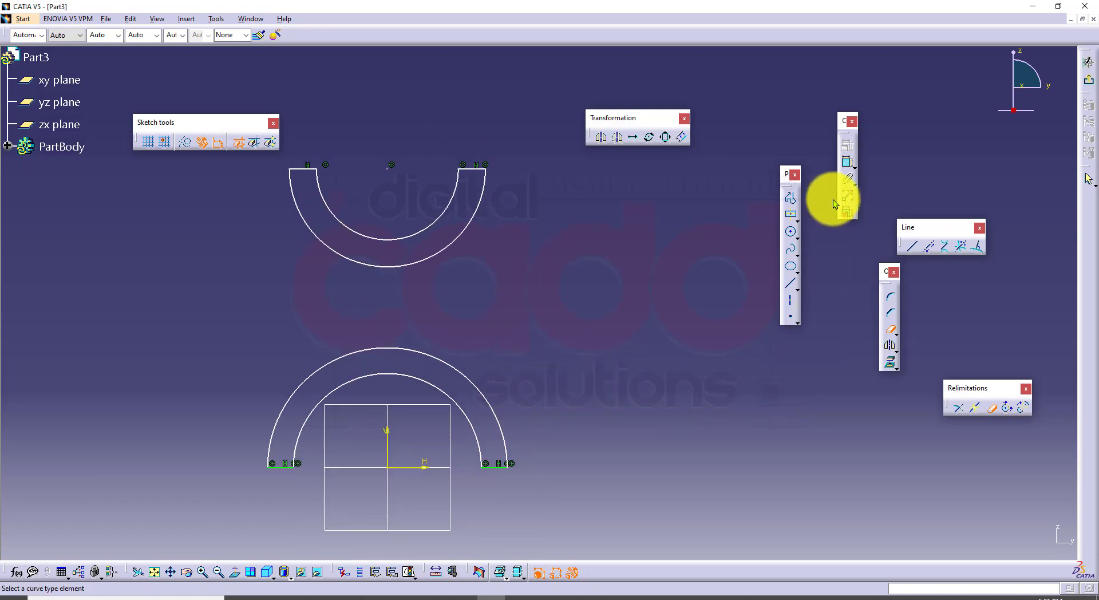
left_click(846, 178)
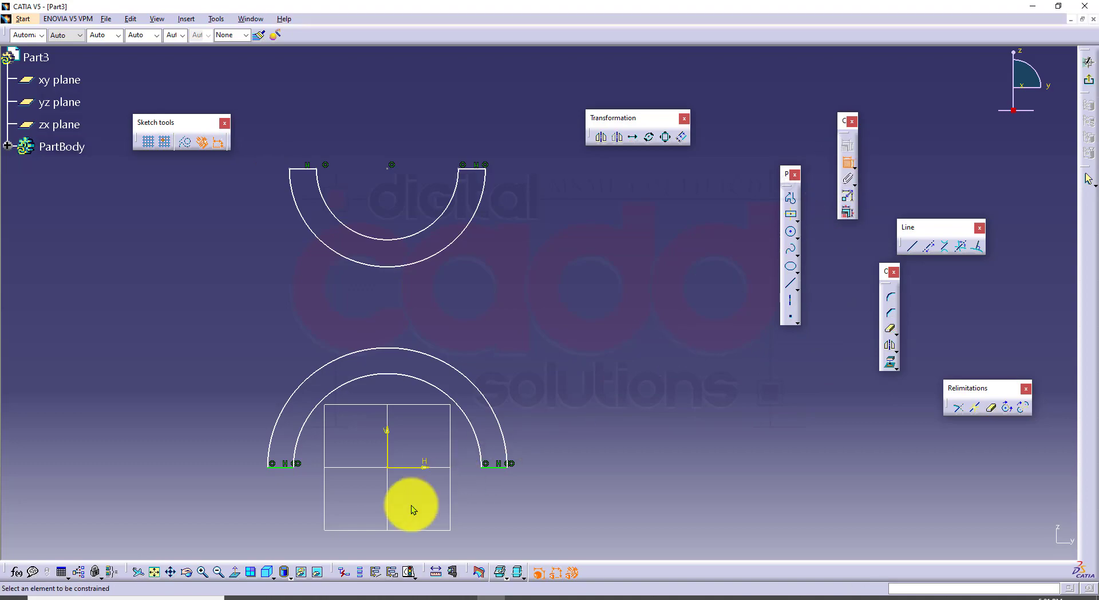
left_click(302, 597)
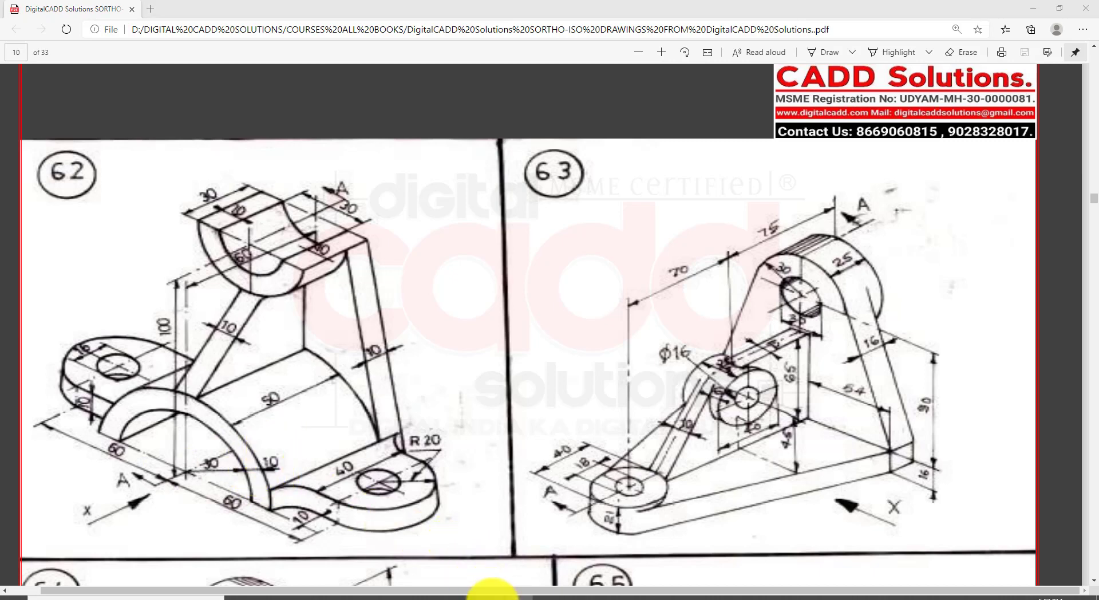
left_click(491, 589)
left_click(457, 410)
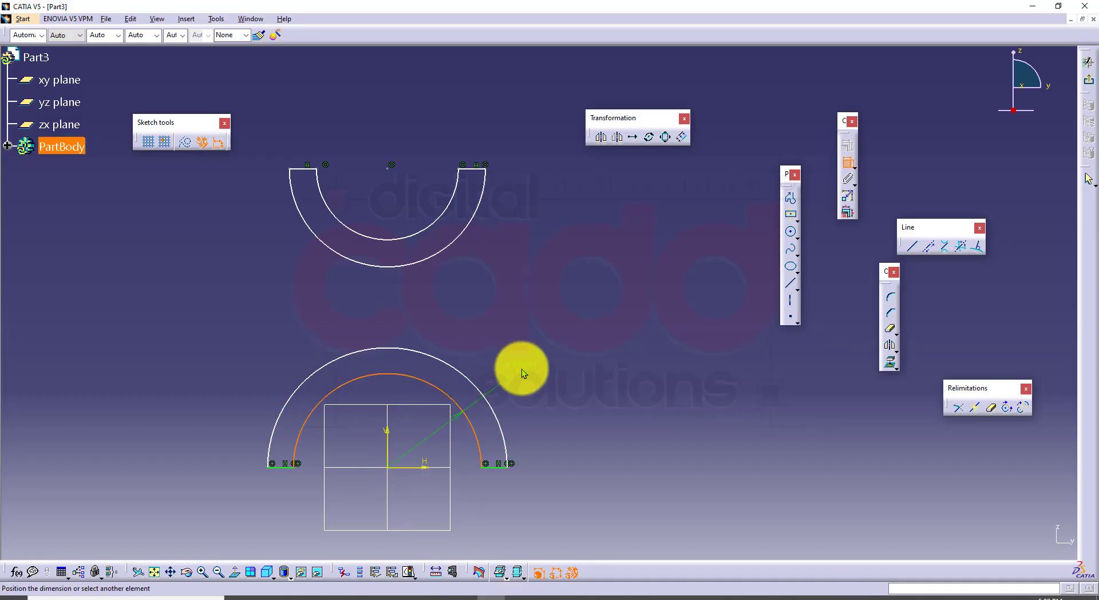
double_click(523, 368)
type("30")
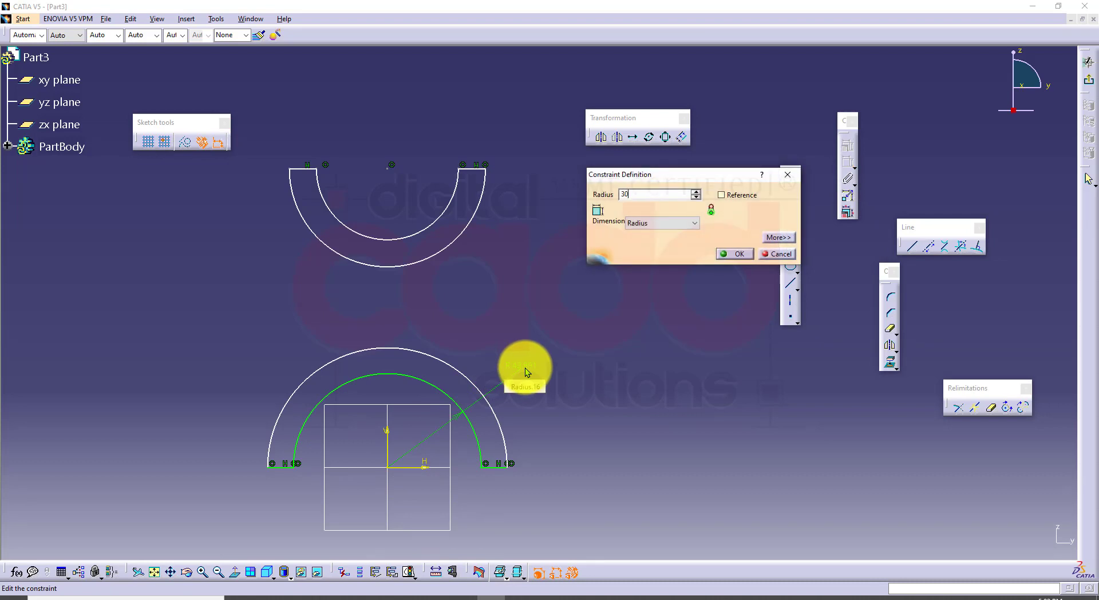
key("Return")
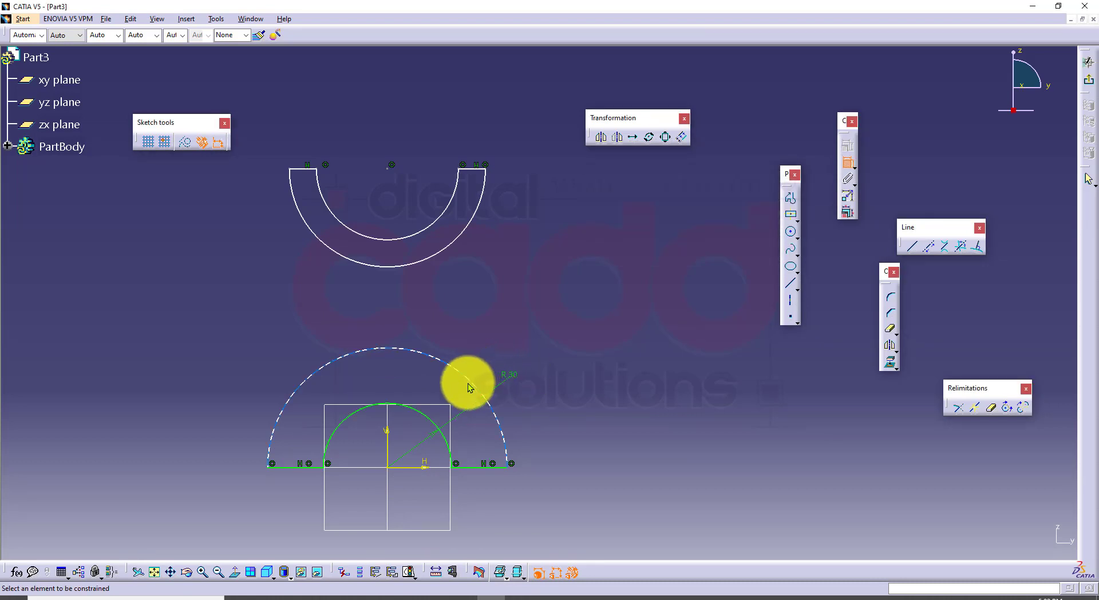
Dimension the lower half-ring's outer arc and set its radius to 40 mm
left_click(468, 383)
double_click(503, 357)
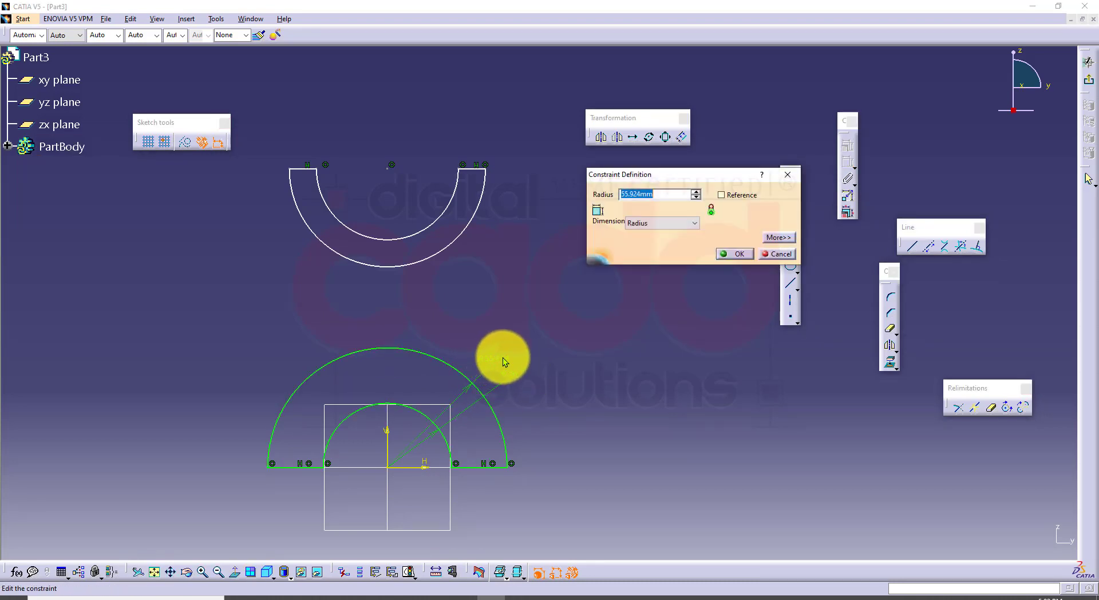
type("41")
key("Return")
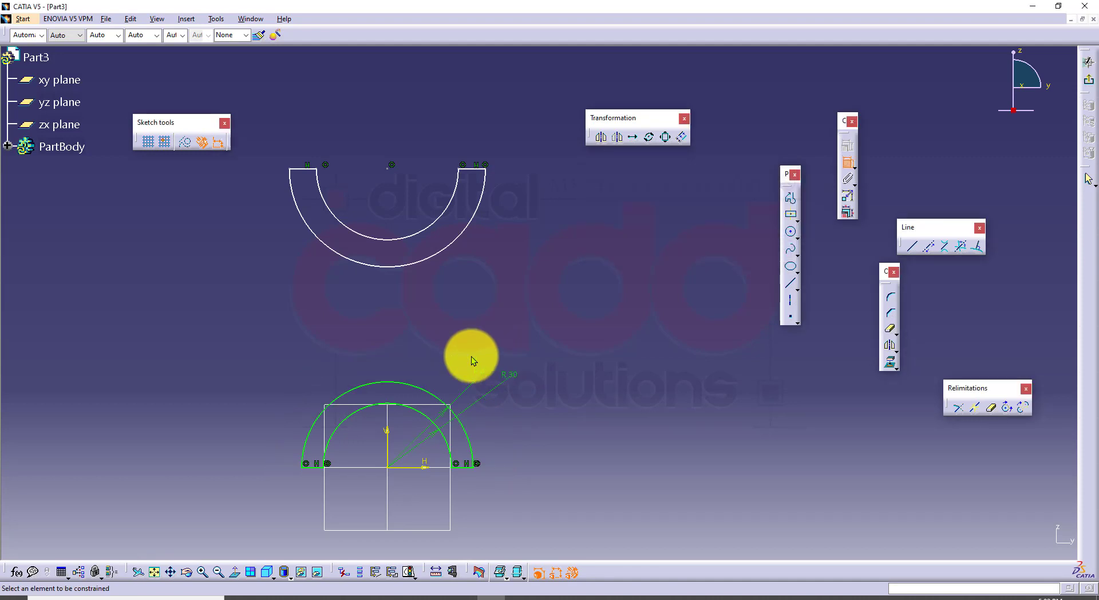
Check the PDF drawing and dimension the upper half-ring's centre 100 mm above the horizontal axis
left_click(325, 593)
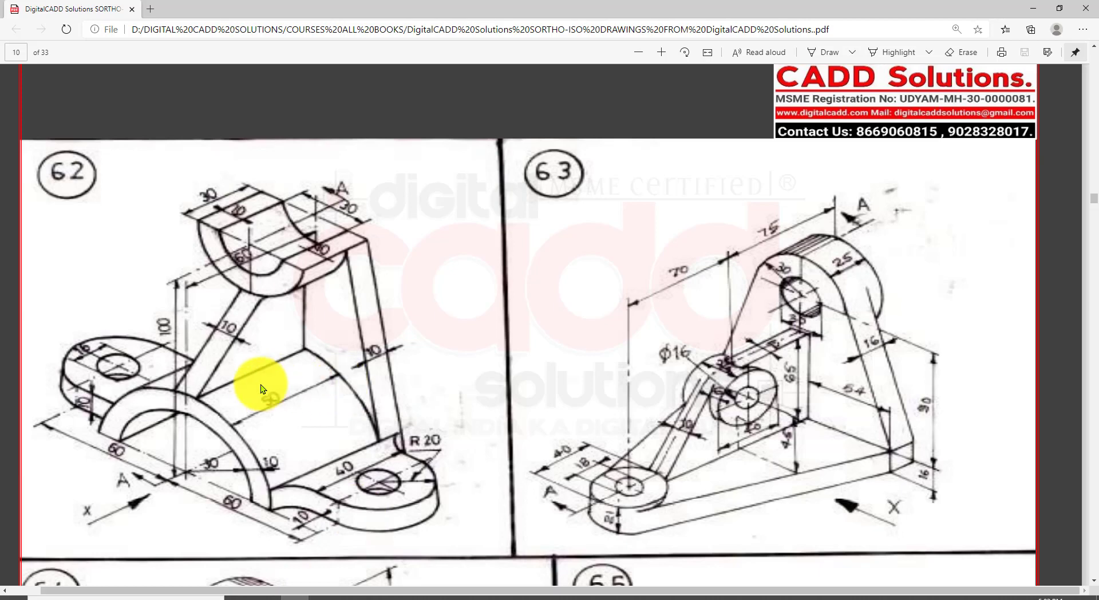
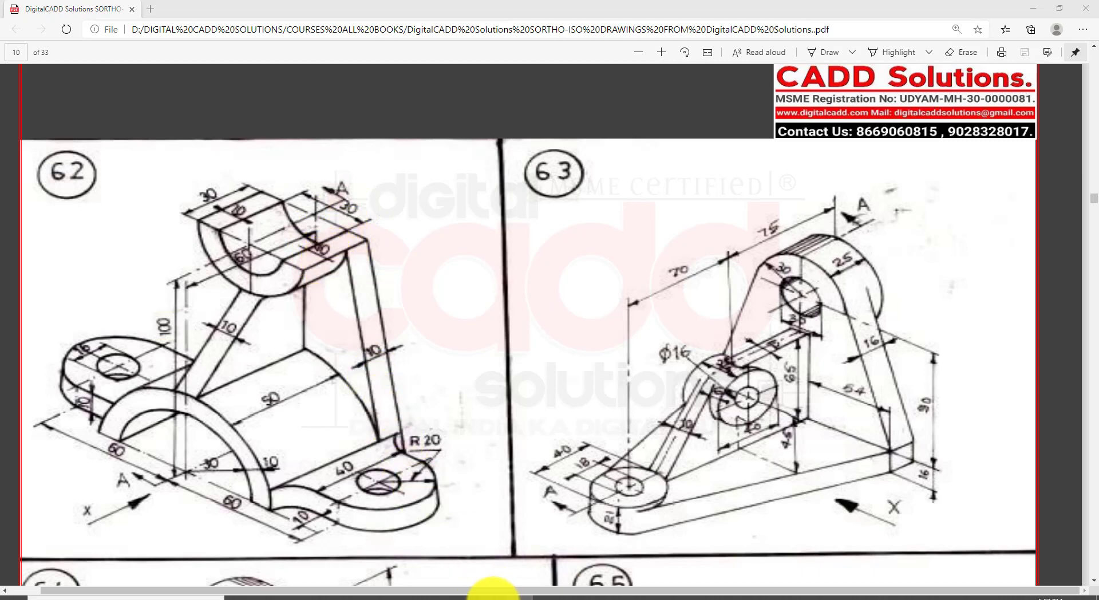
left_click(492, 596)
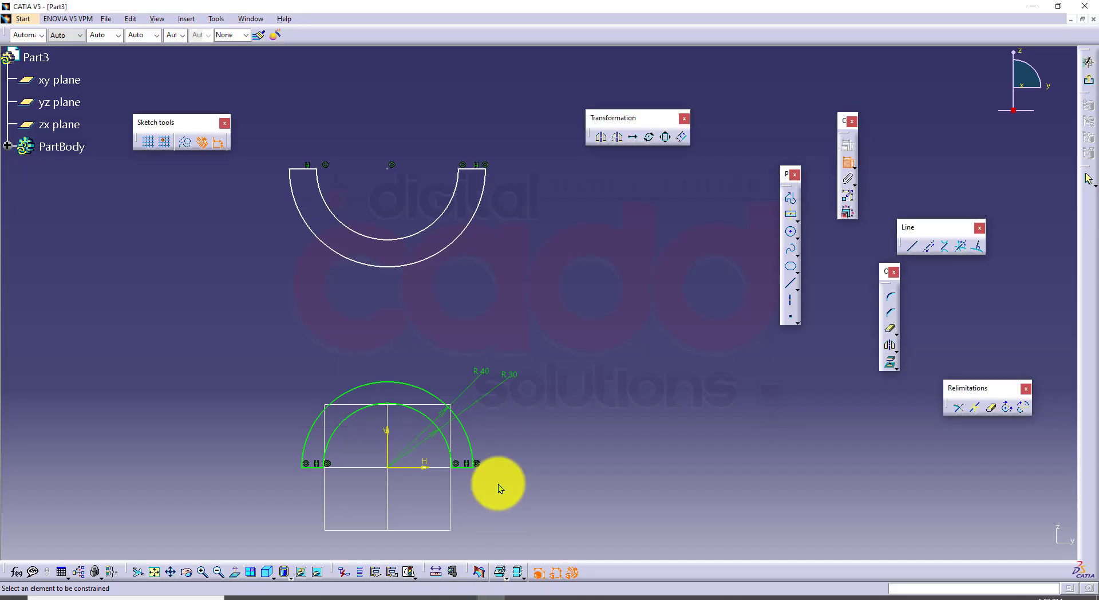
left_click(388, 170)
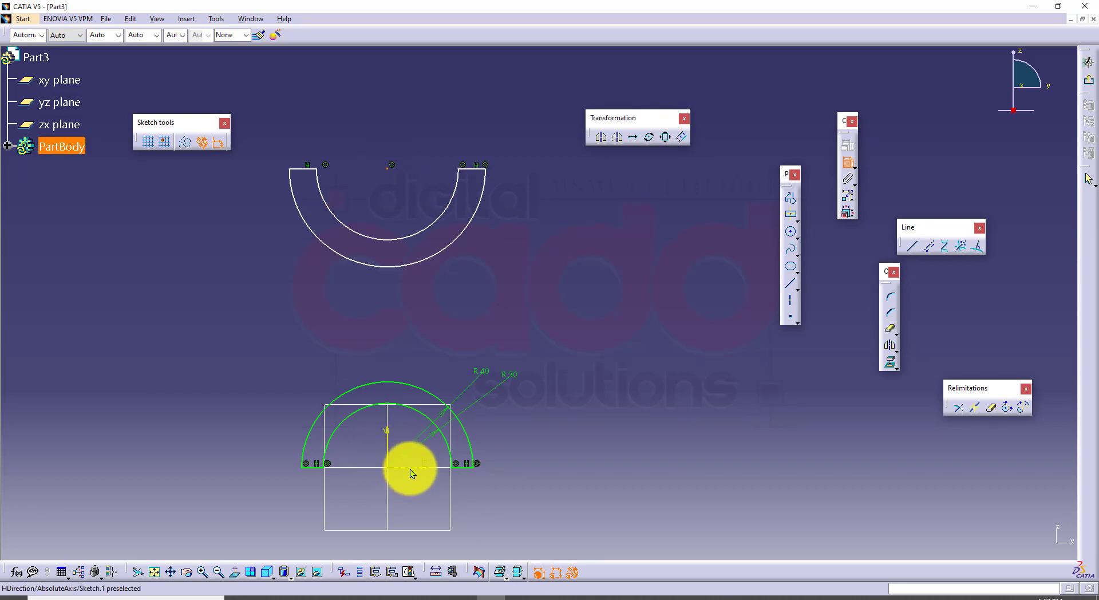
left_click(410, 467)
left_click(616, 362)
double_click(616, 360)
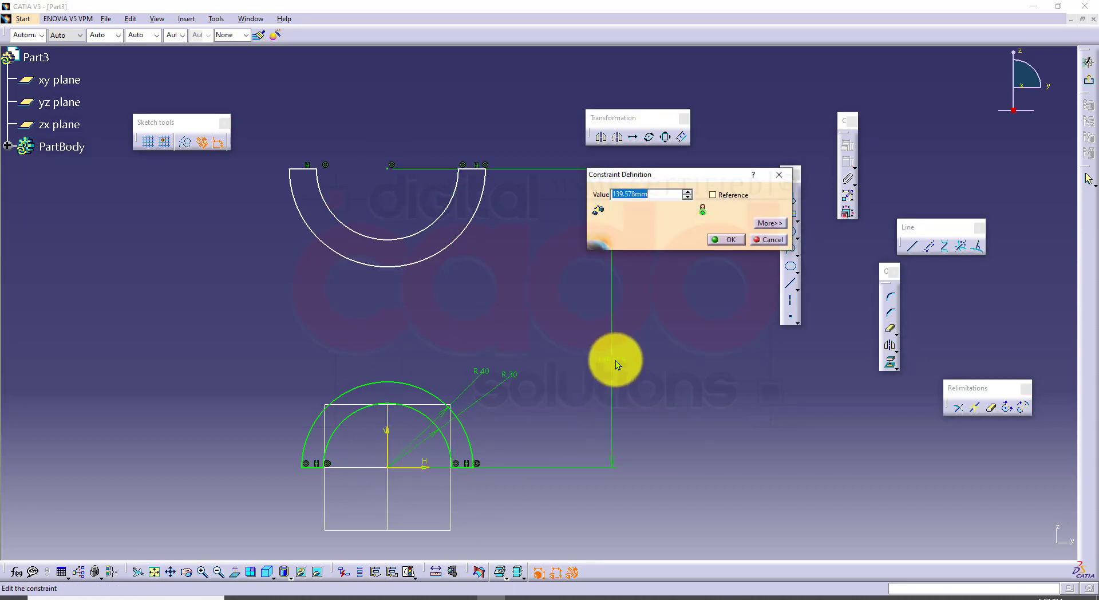
type("100")
key("Return")
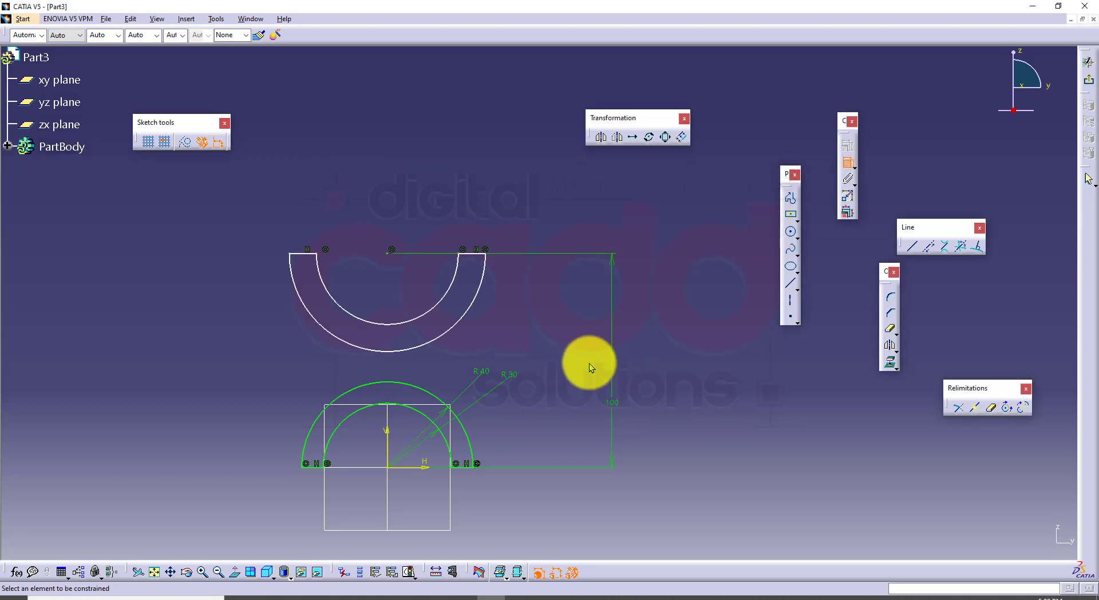
Dimension the upper half-ring's inner arc with a radius of 15 mm
left_click(454, 275)
left_click(518, 298)
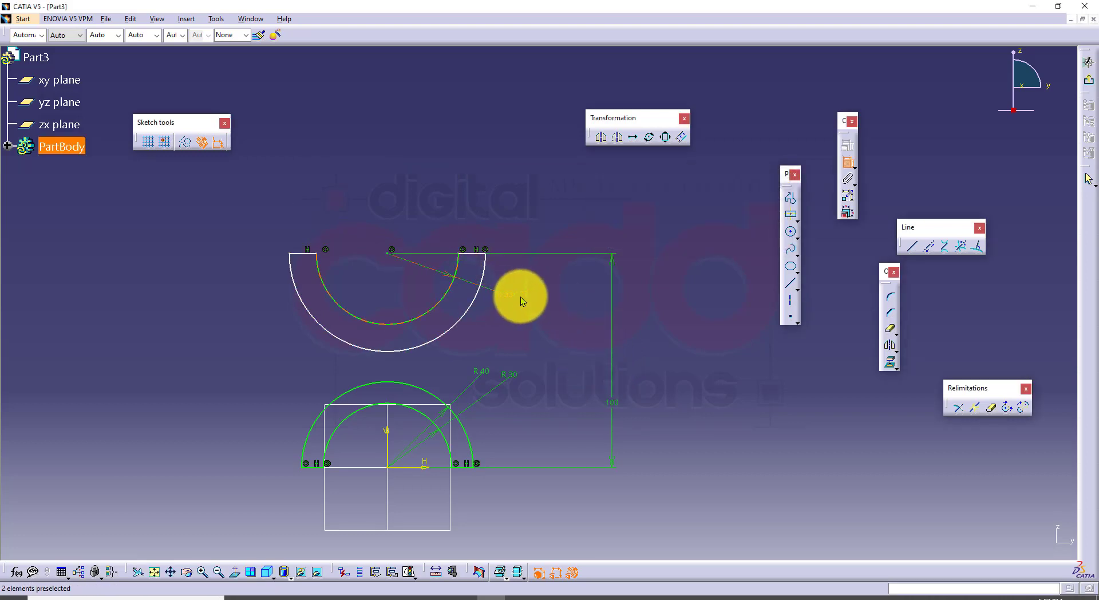
double_click(520, 296)
type("15")
key("Return")
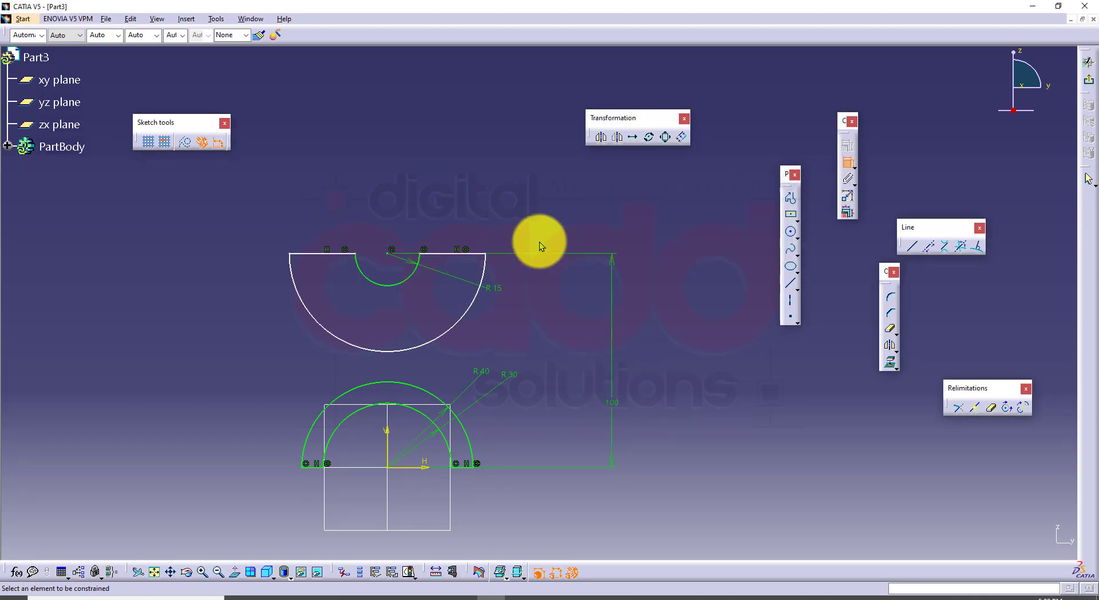
Dimension the upper half-ring's outer arc with a radius of 25 mm
left_click(476, 298)
left_click(517, 318)
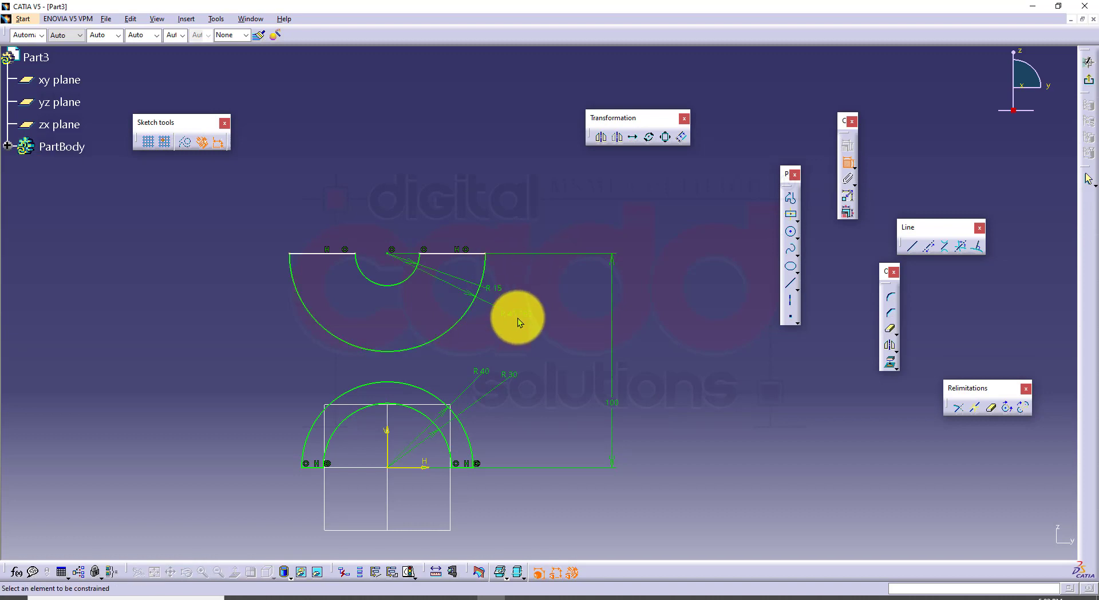
double_click(522, 313)
type("25")
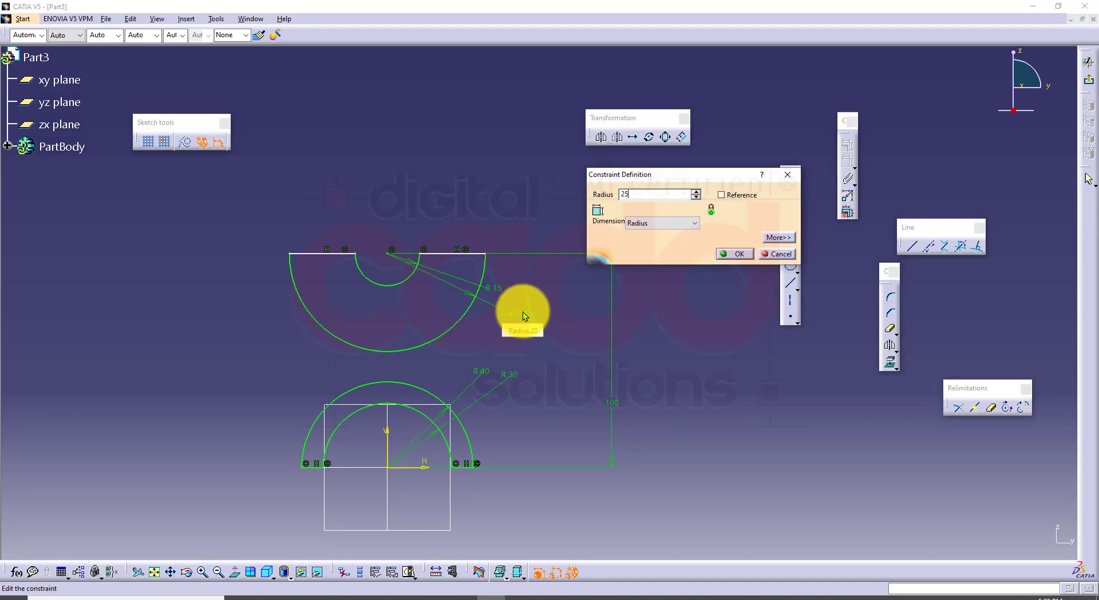
key("Return")
Constrain the upper half-ring's straight end line coincident with the centre point of its arcs
mouse_move(468, 325)
middle_mouse_down()
mouse_move(582, 359)
mouse_move(569, 259)
middle_mouse_up()
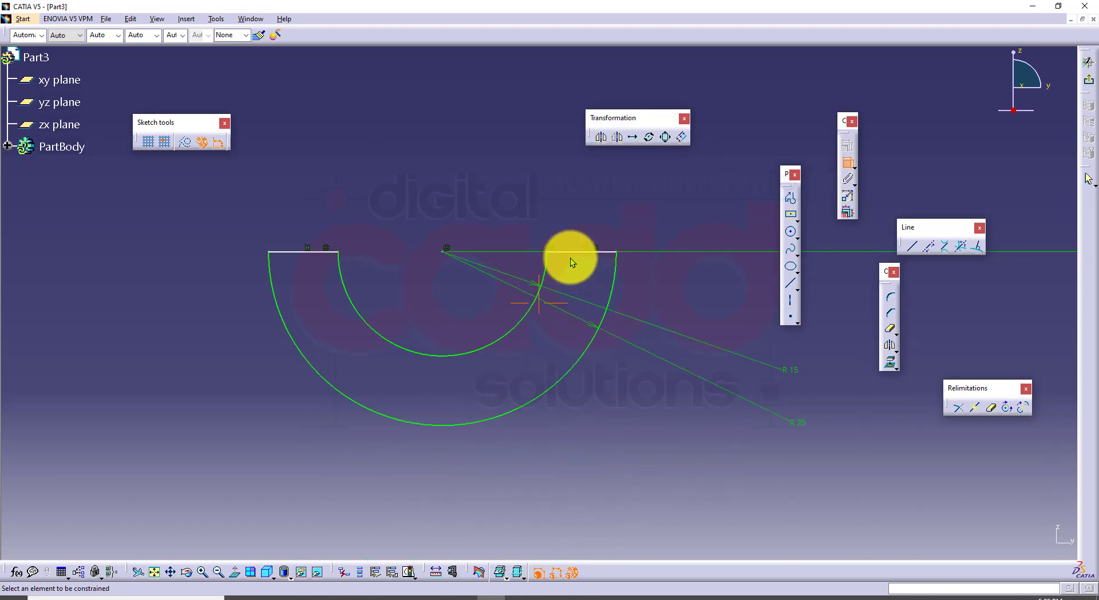
middle_click_drag(590, 302, 520, 334)
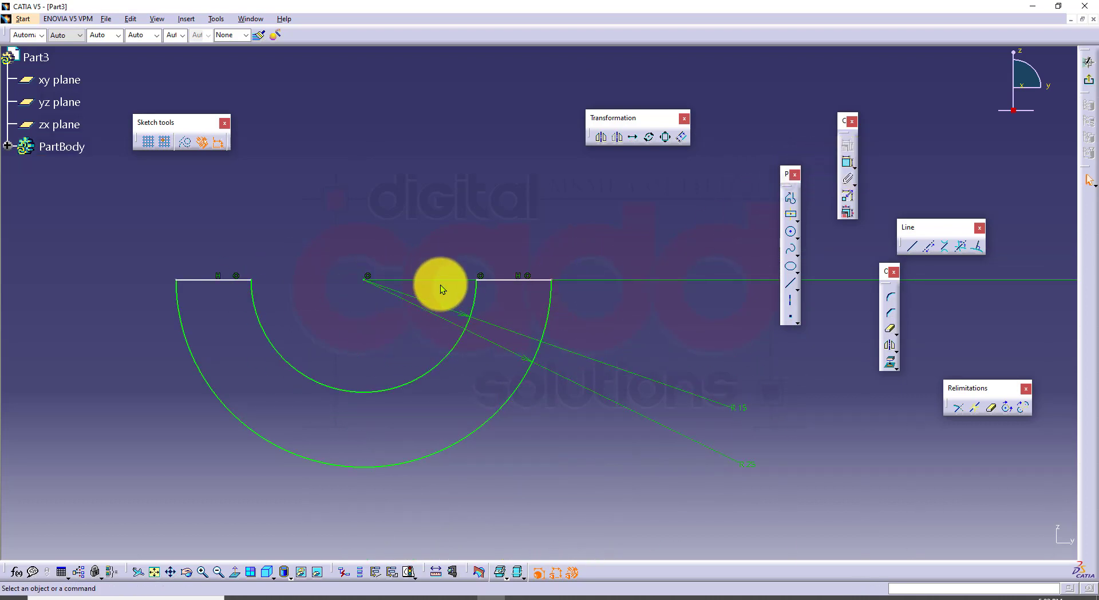
left_click_drag(492, 281, 514, 198)
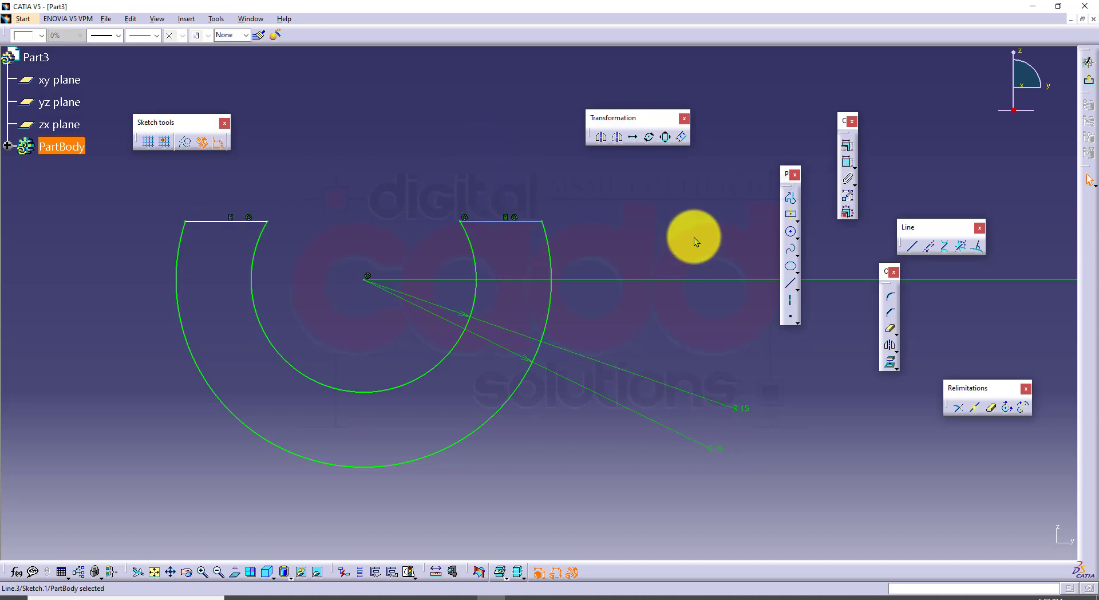
left_click(842, 165)
left_click(491, 222)
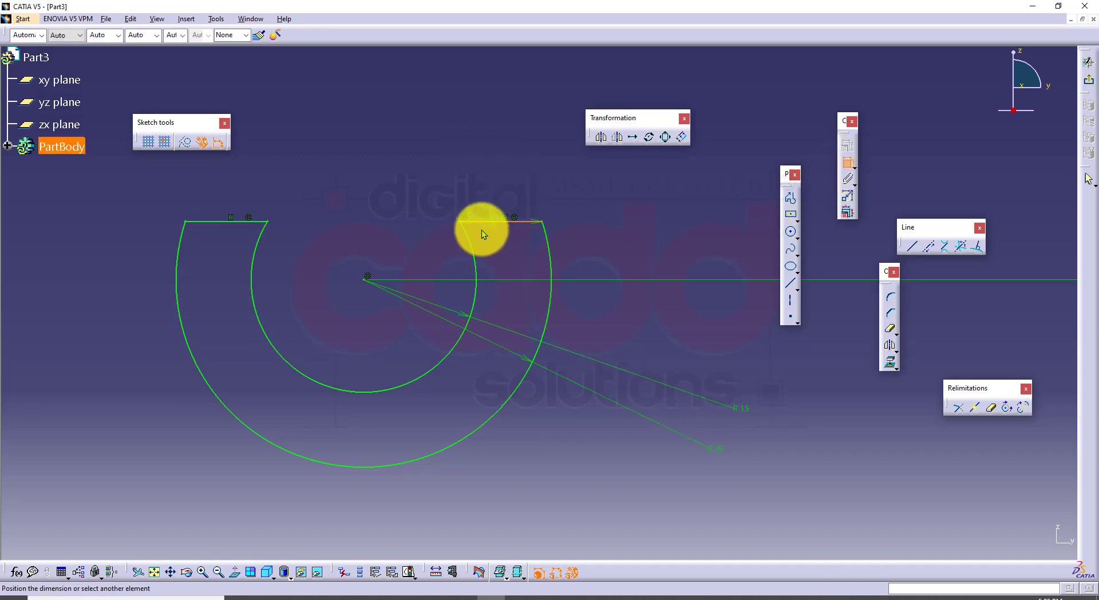
left_click(366, 278)
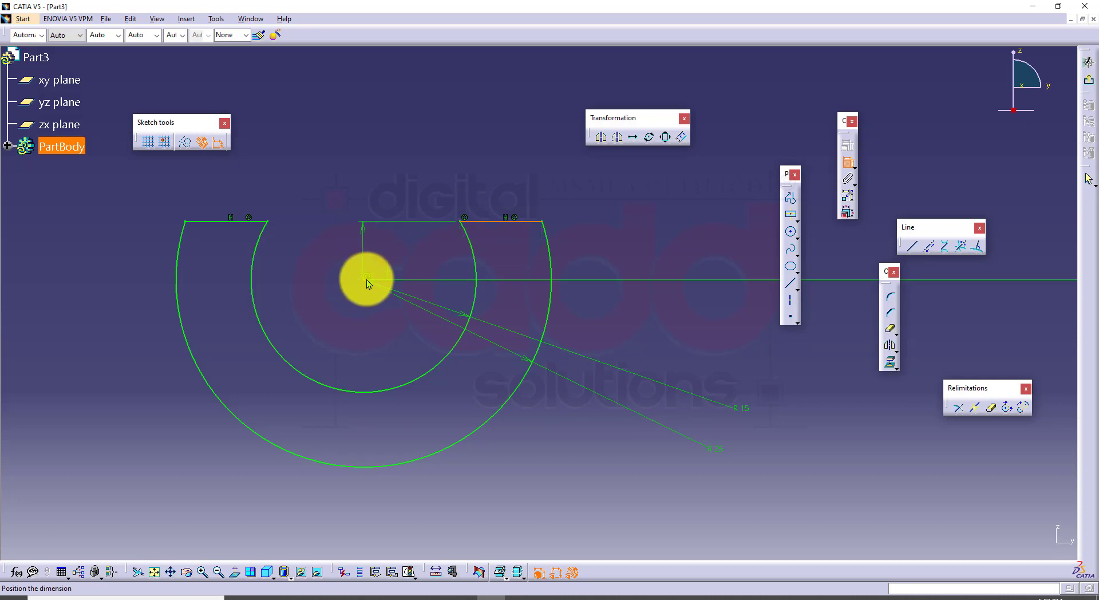
right_click(437, 122)
left_click(490, 200)
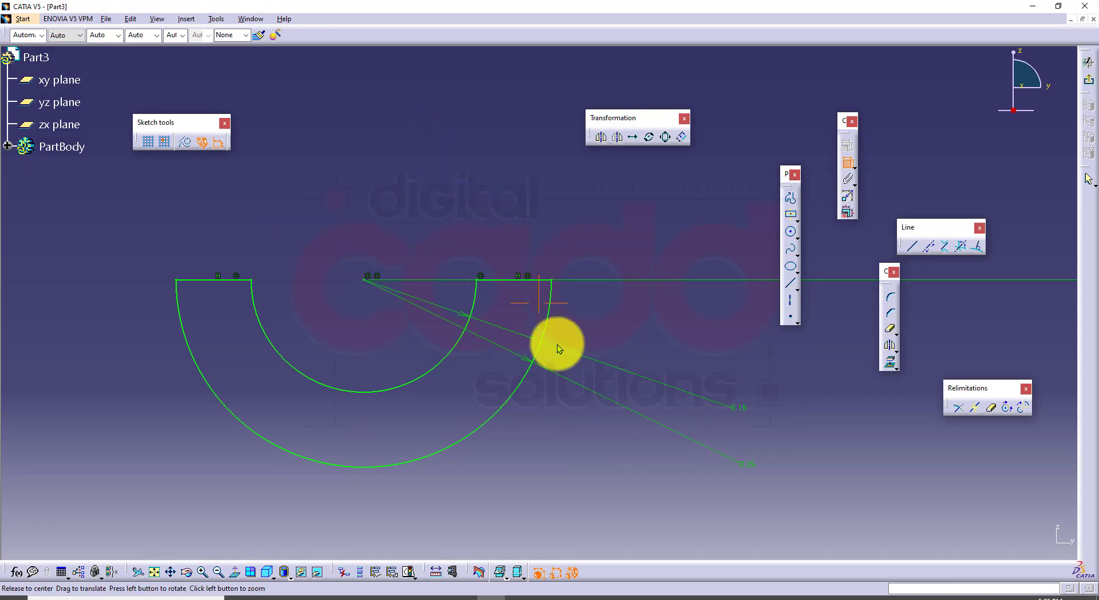
mouse_move(558, 348)
middle_mouse_down()
mouse_move(535, 269)
mouse_move(532, 326)
middle_mouse_up()
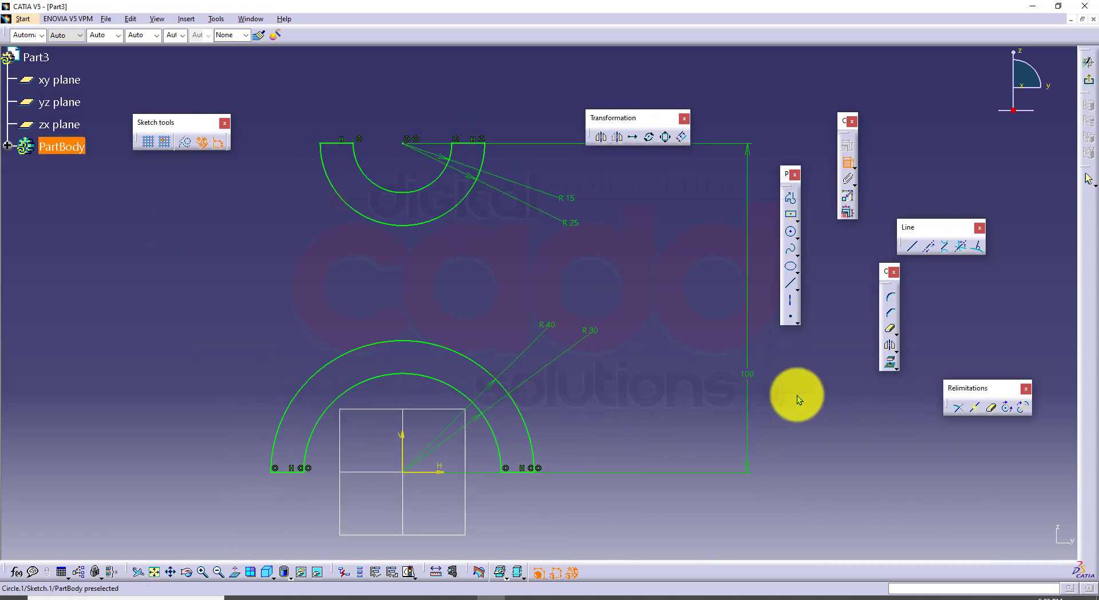
Exit the finished sketch and start a Multi-Pad from the two half-ring profiles
left_click(1089, 83)
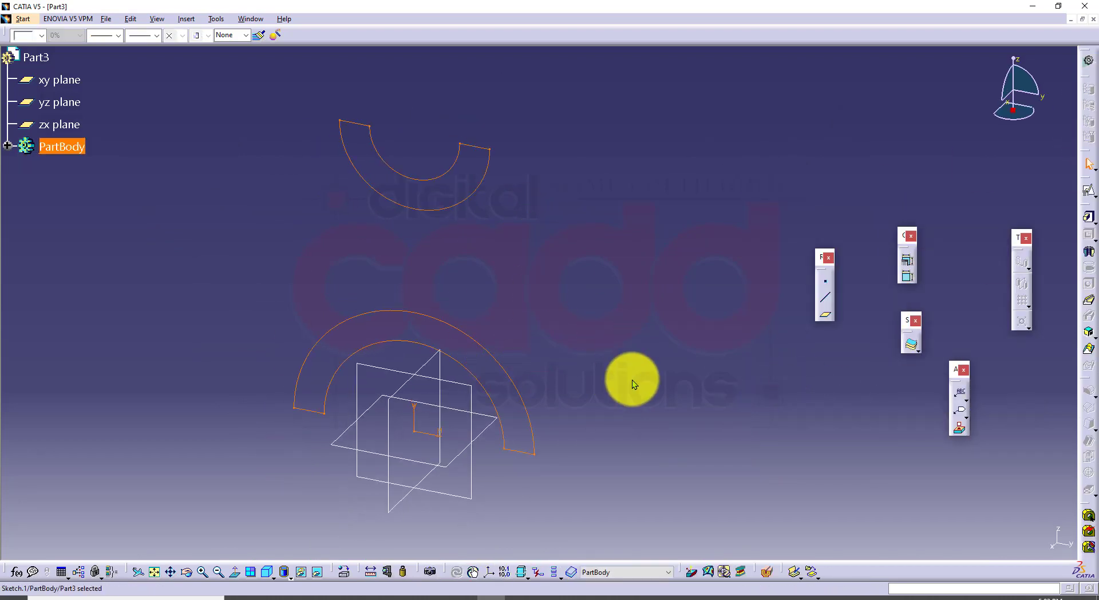
left_click(273, 578)
left_click(319, 574)
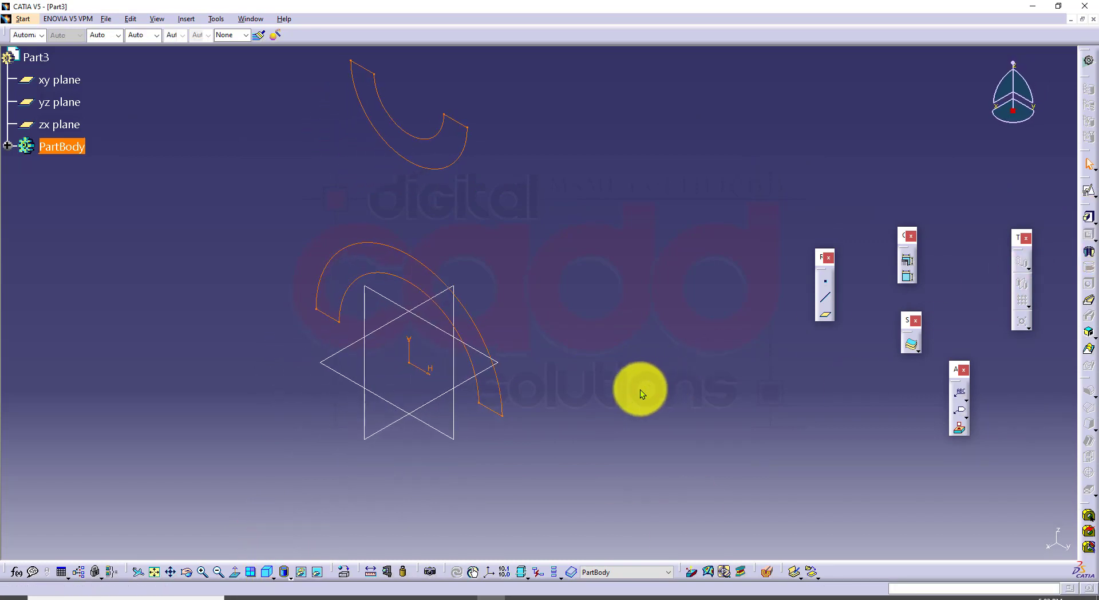
left_click(269, 573)
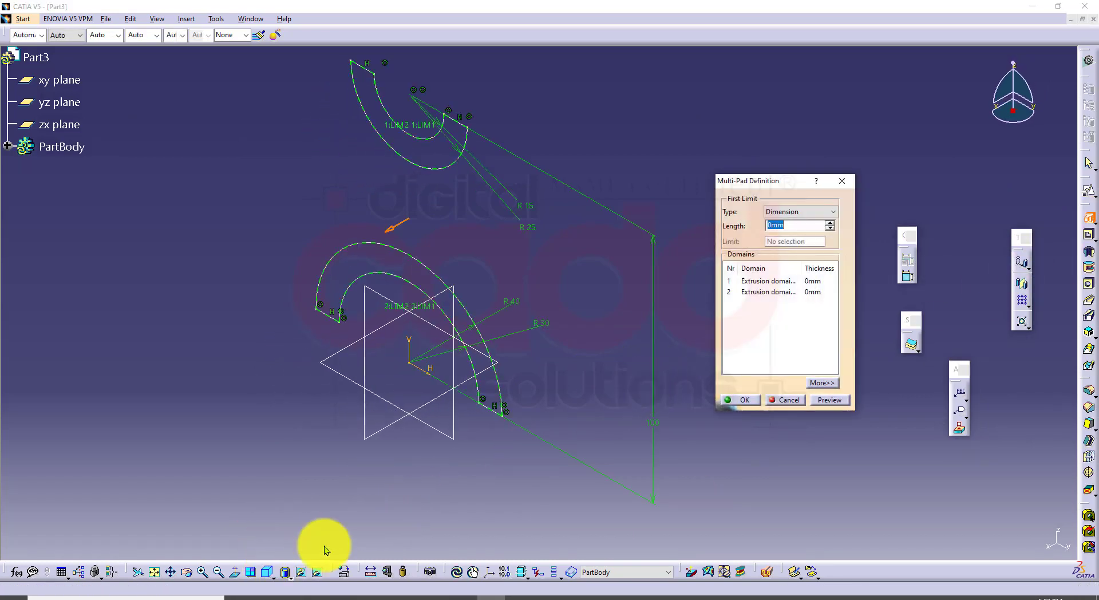
Check the PDF drawing and set the lower half-ring domain's extrusion length to 60 mm, previewing the result
left_click(304, 599)
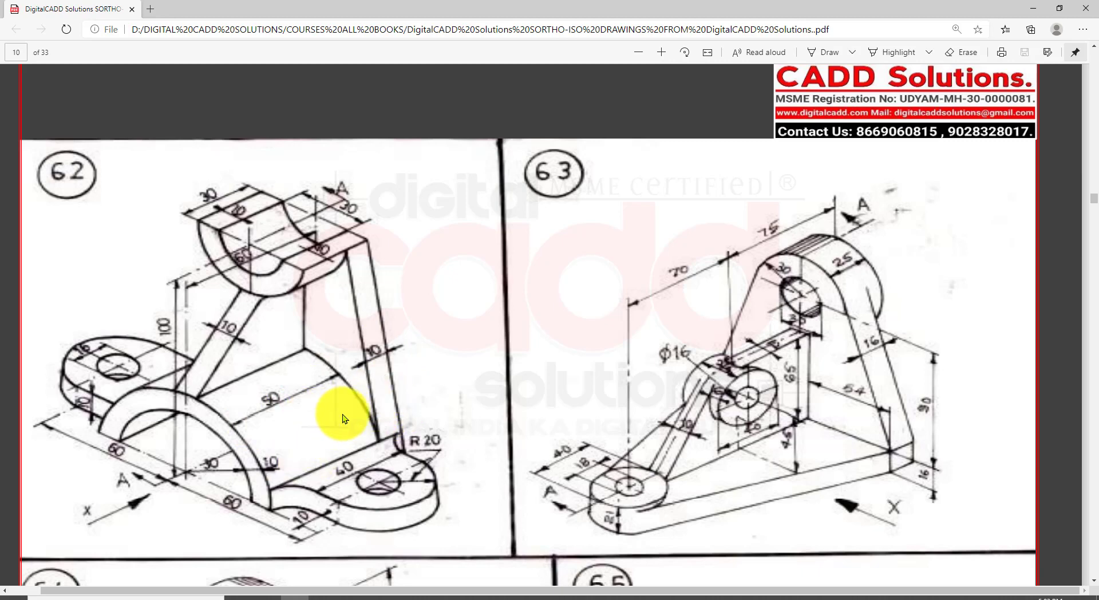
left_click(502, 590)
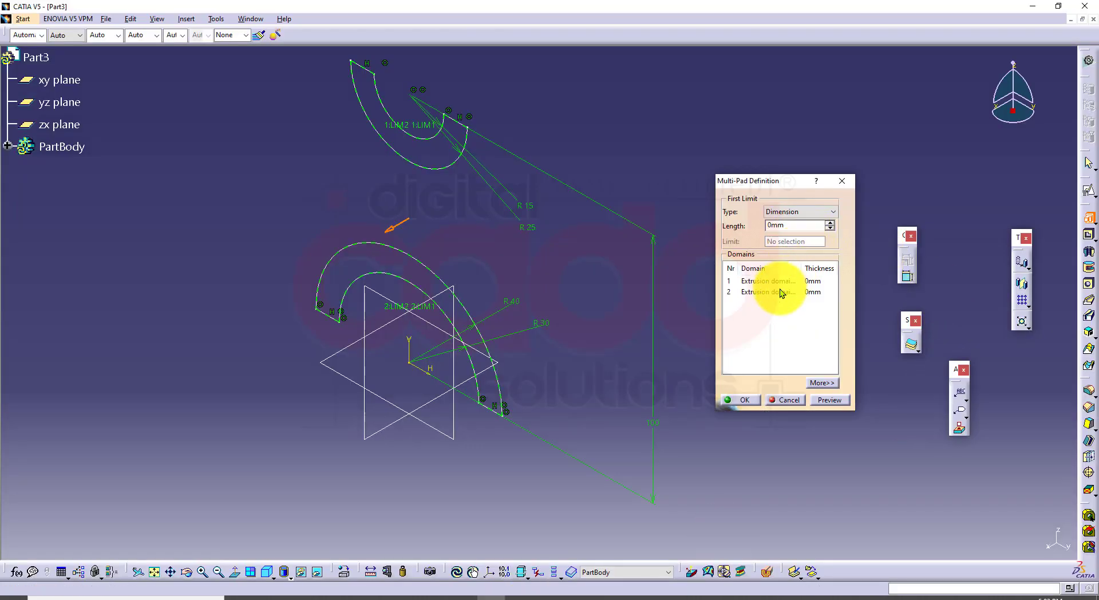
left_click(777, 281)
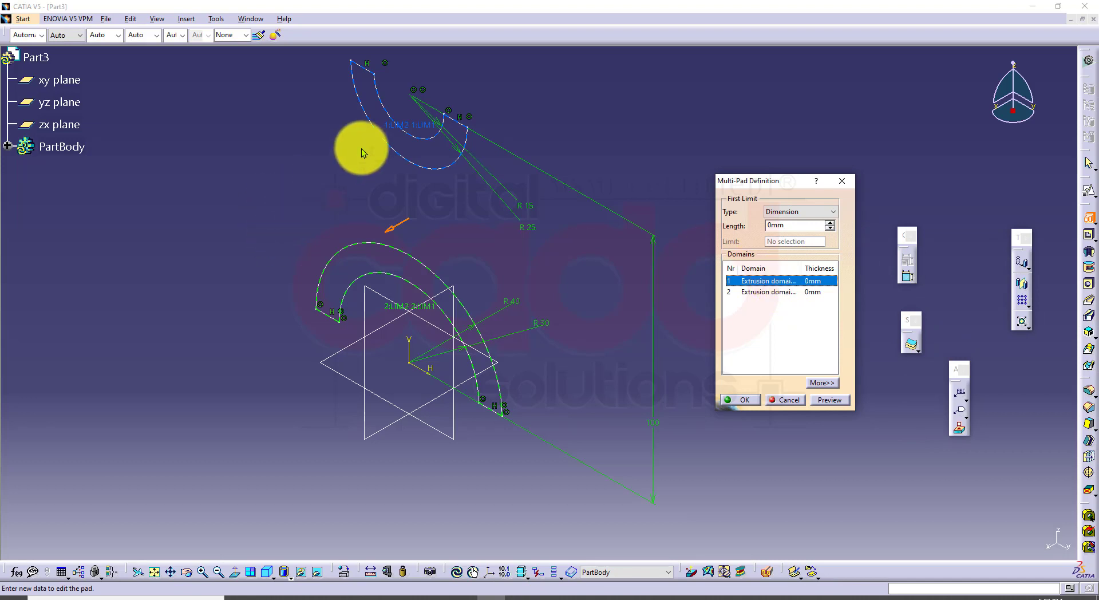
left_click(746, 292)
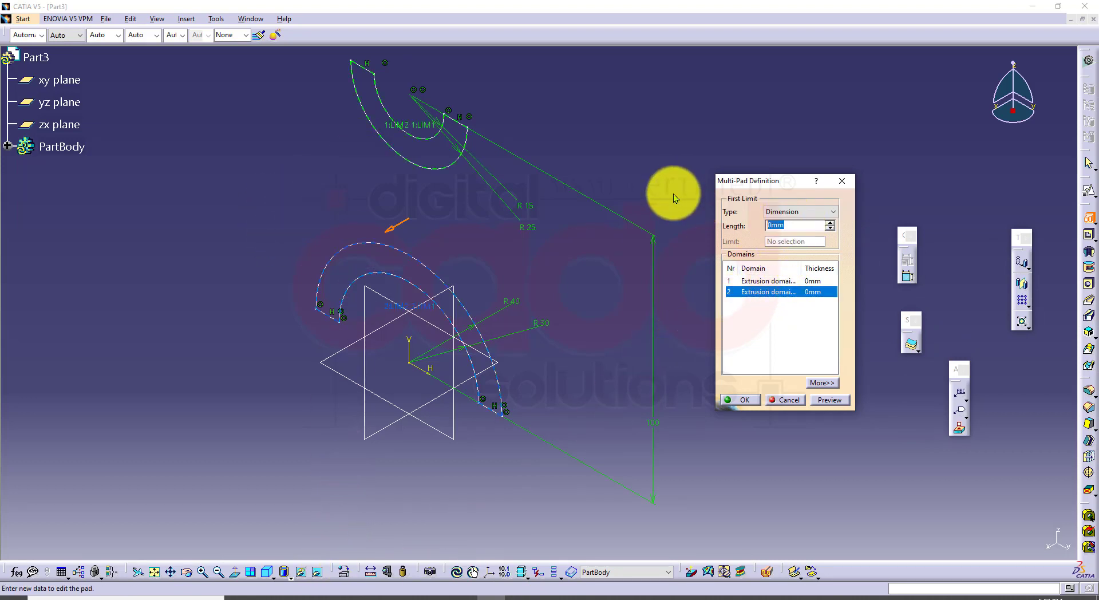
type("60")
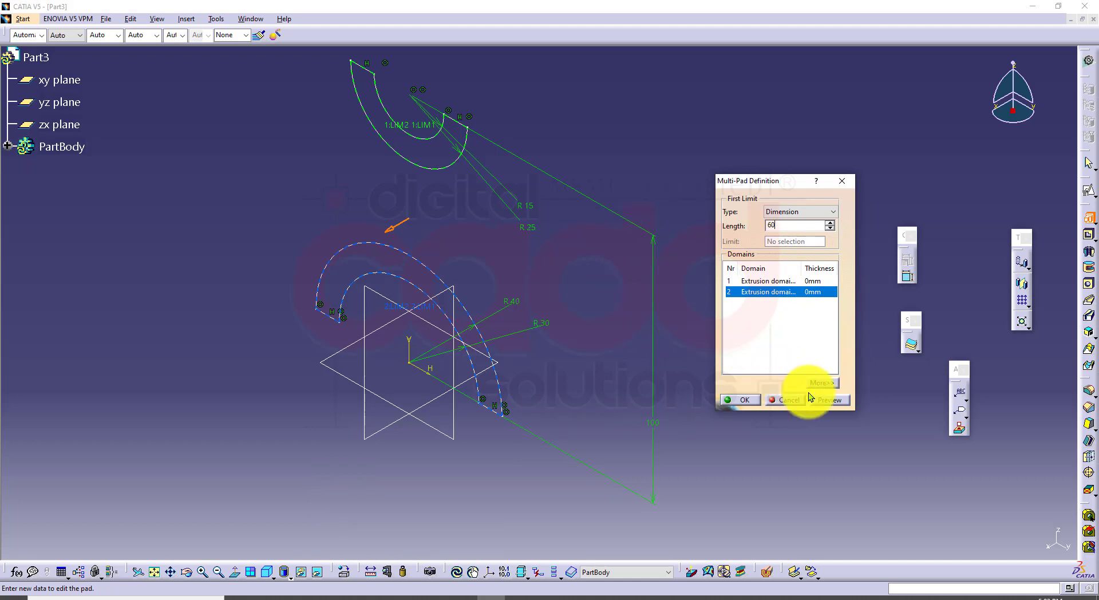
left_click(821, 399)
Check the PDF drawing, set the upper half-ring domain's length to 30 mm and create the Multi-Pad
left_click(295, 597)
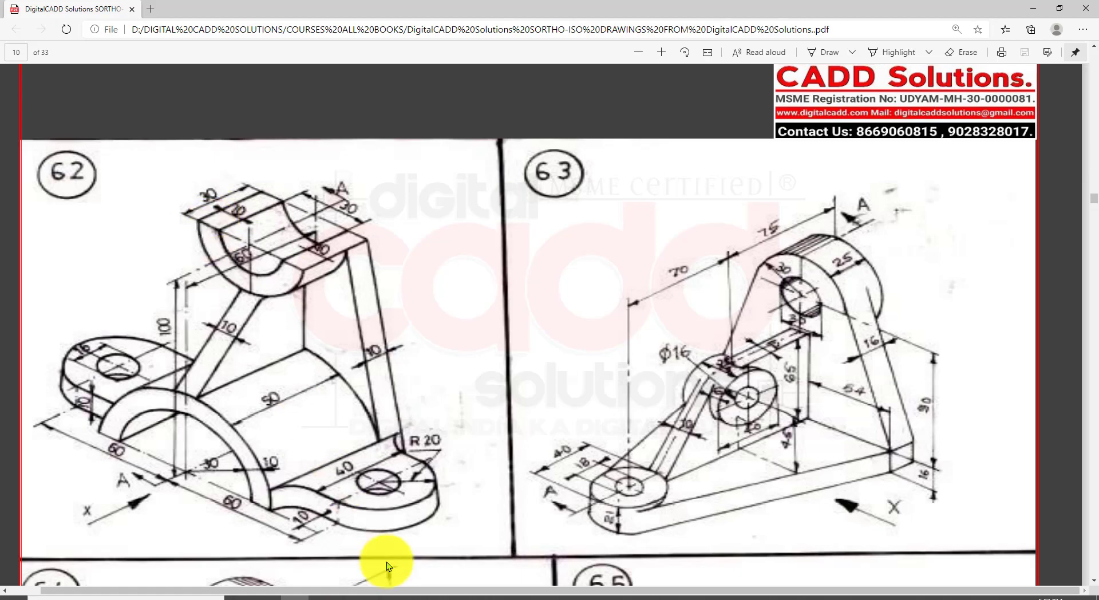
left_click(491, 595)
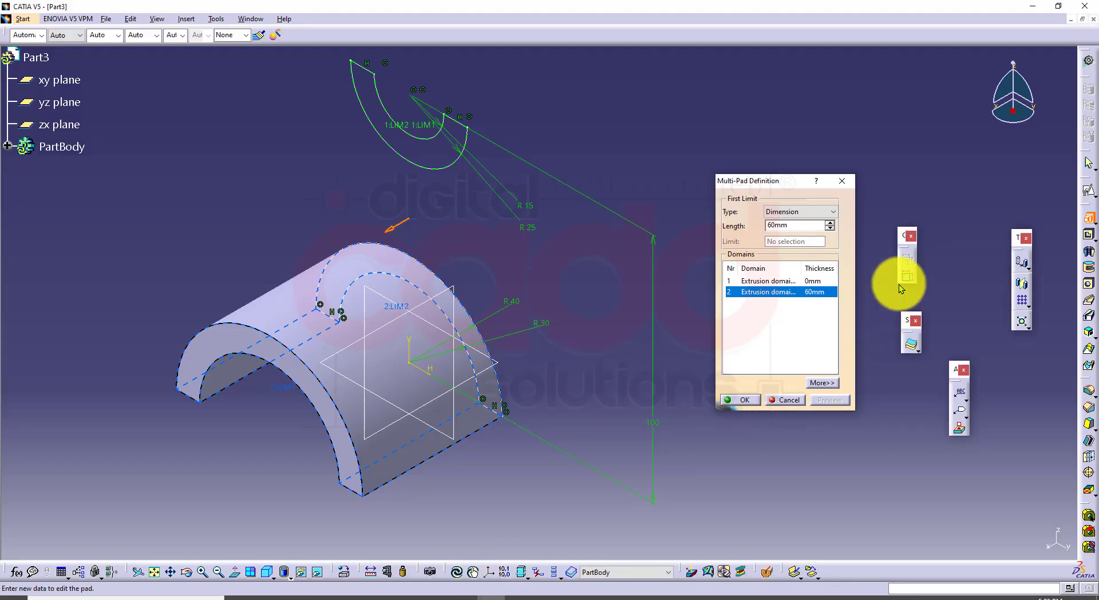
left_click(771, 281)
type("30")
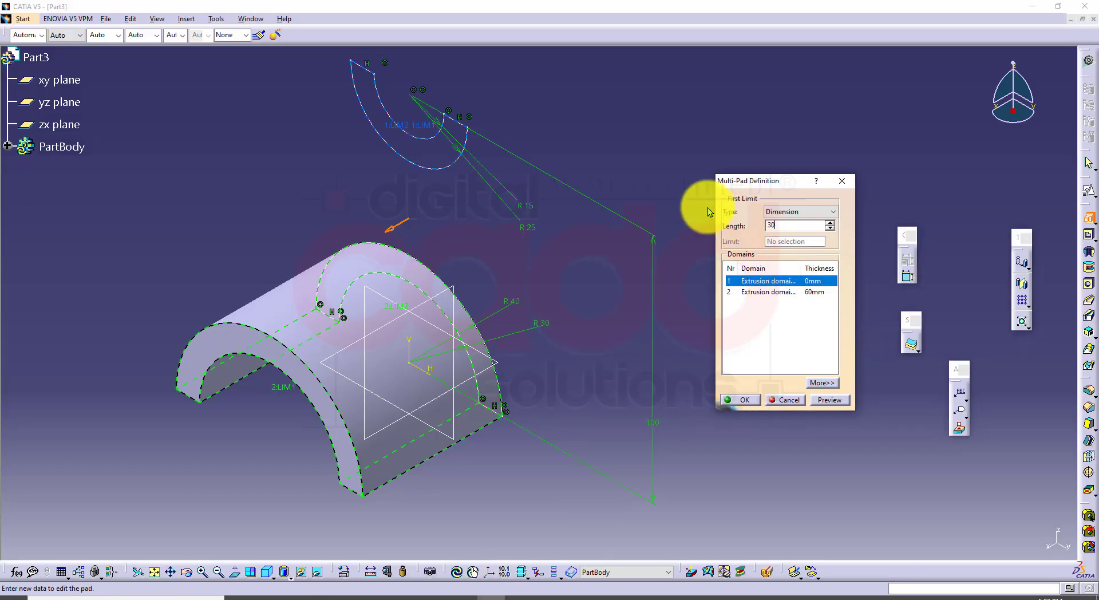
left_click(822, 399)
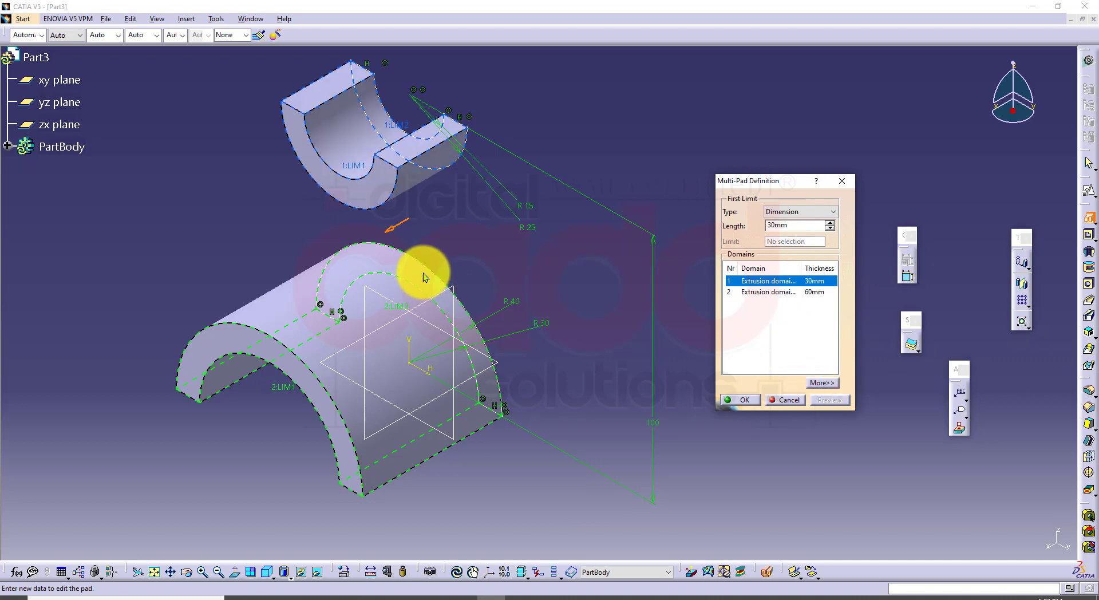
left_click(741, 400)
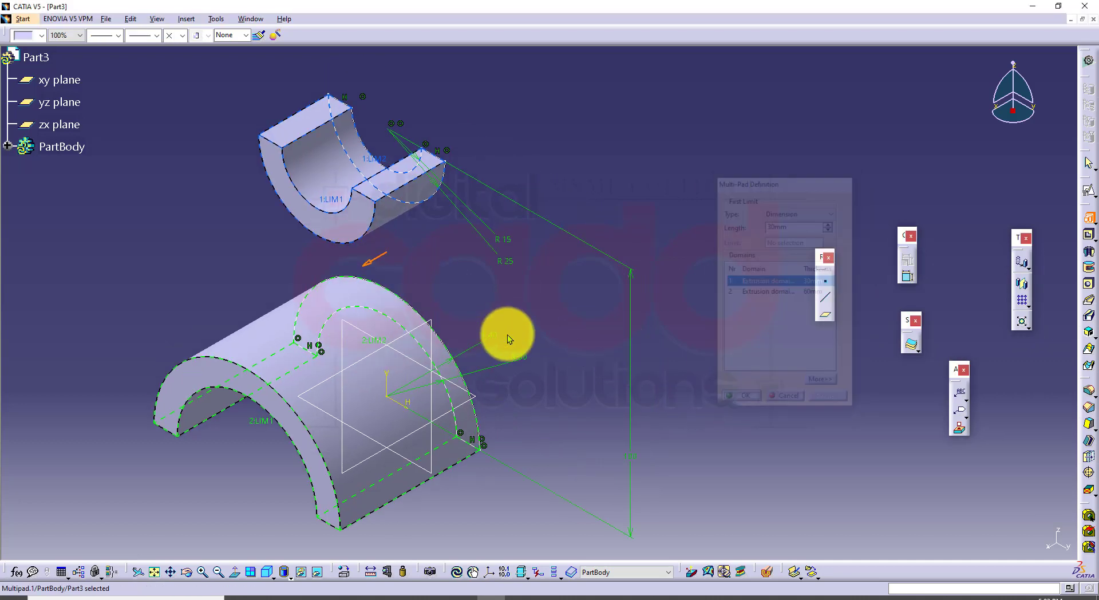
Check the PDF drawing for the rear rib and start a positioned sketch on the yz plane
middle_click_drag(527, 352, 453, 503)
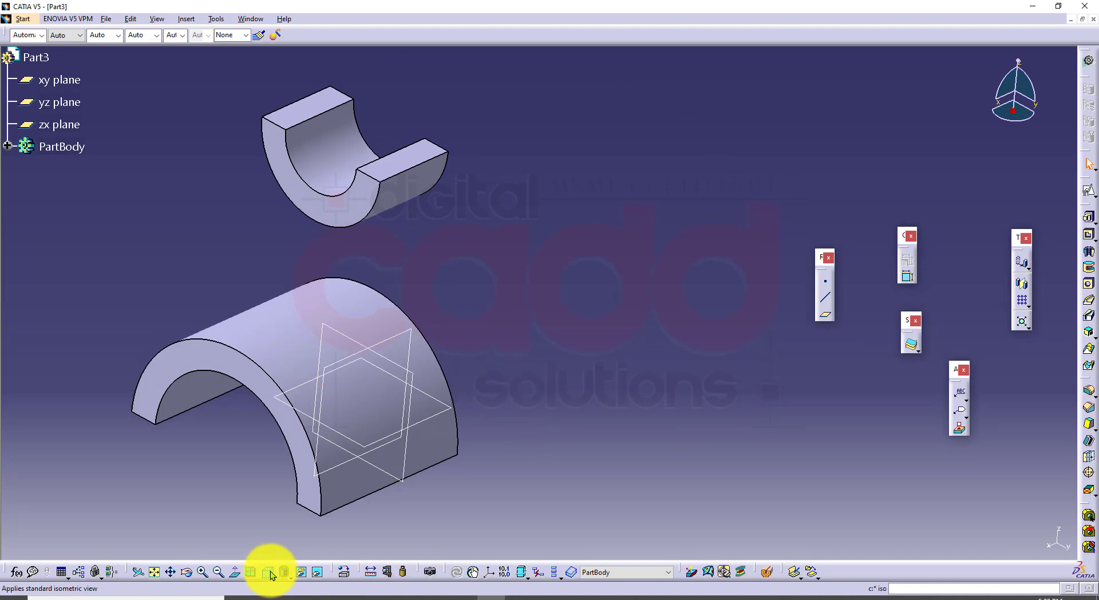
middle_click_drag(490, 461, 529, 360)
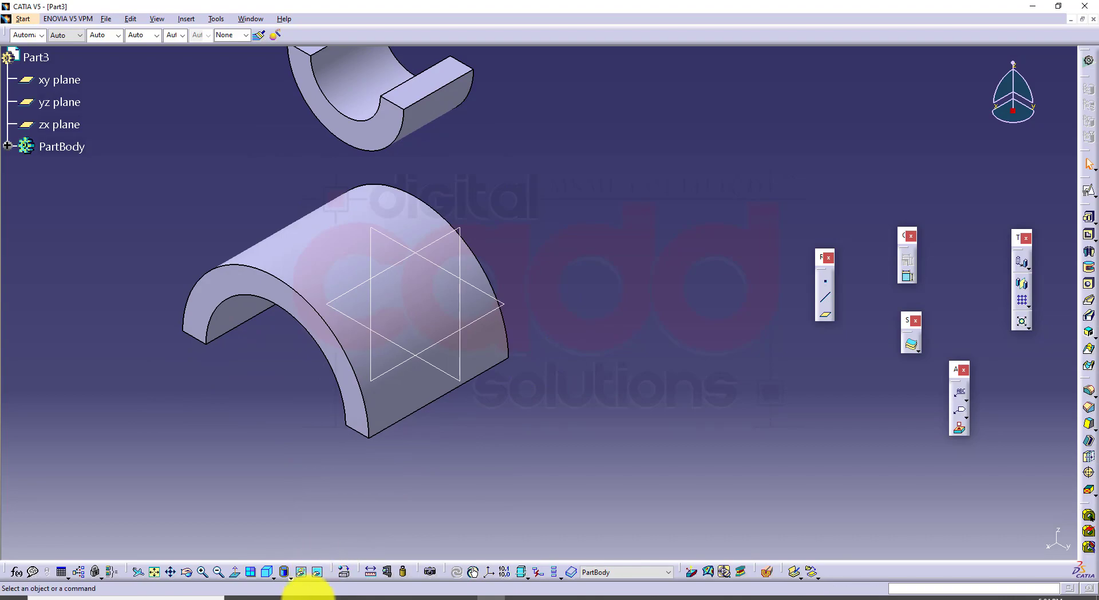
left_click(302, 599)
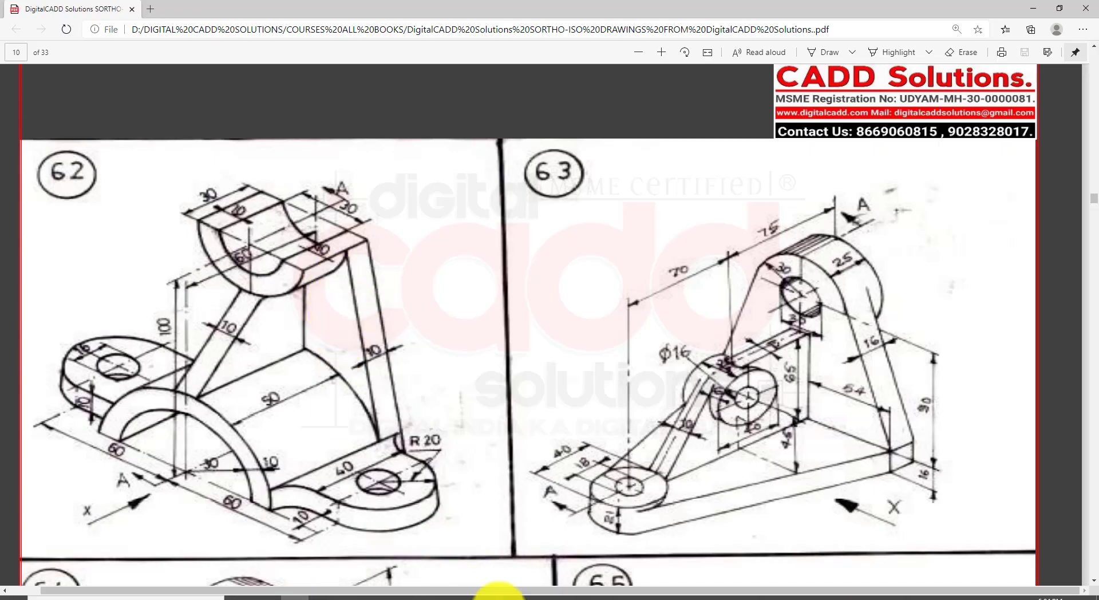
left_click(498, 597)
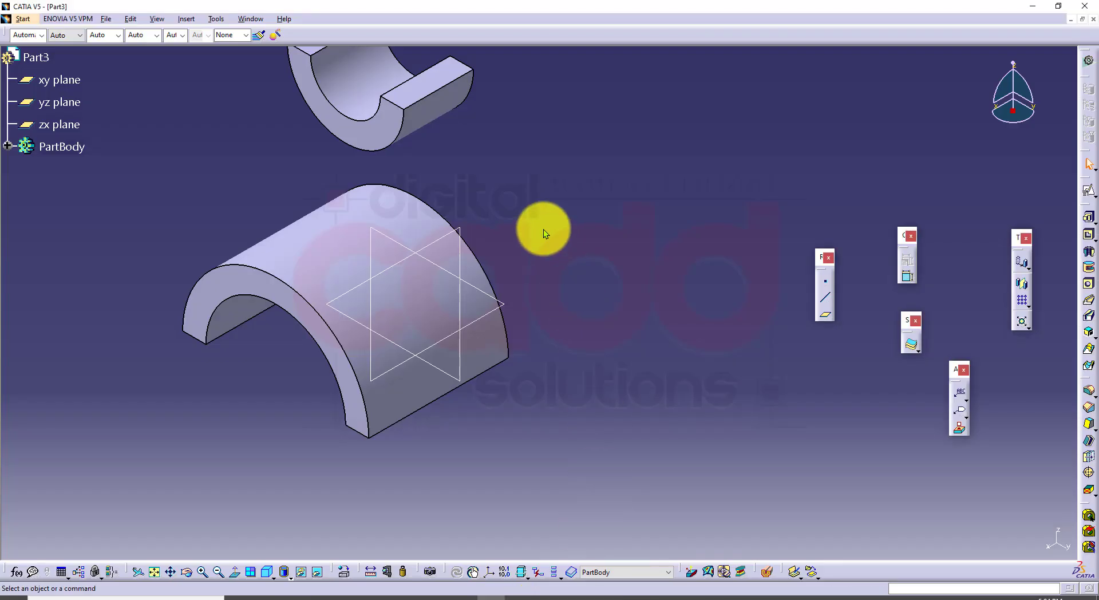
left_click(406, 242)
middle_click_drag(581, 372, 677, 327)
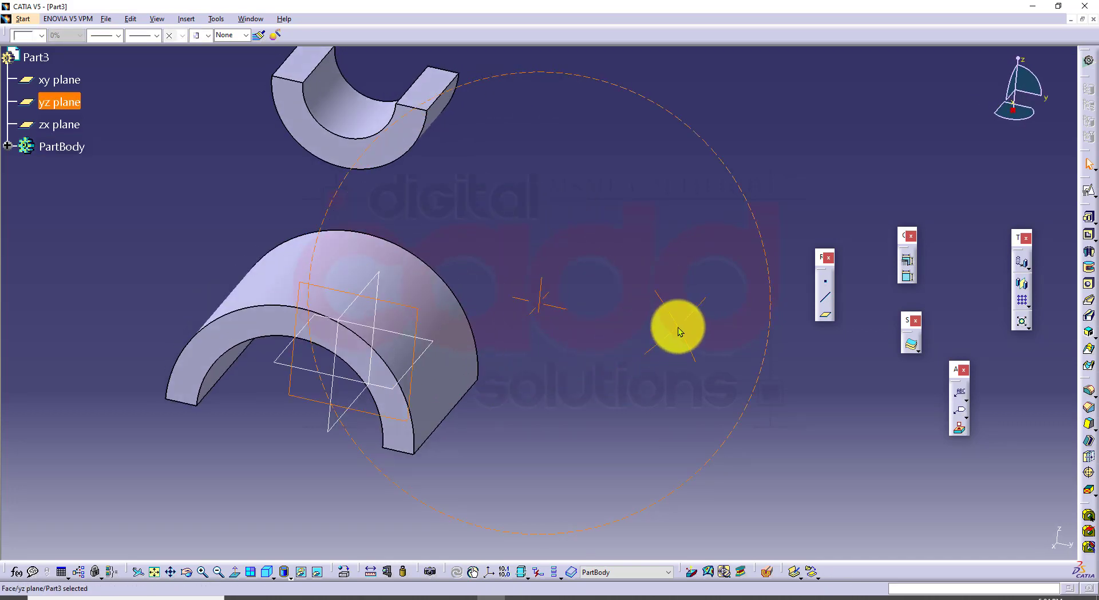
left_click(1087, 190)
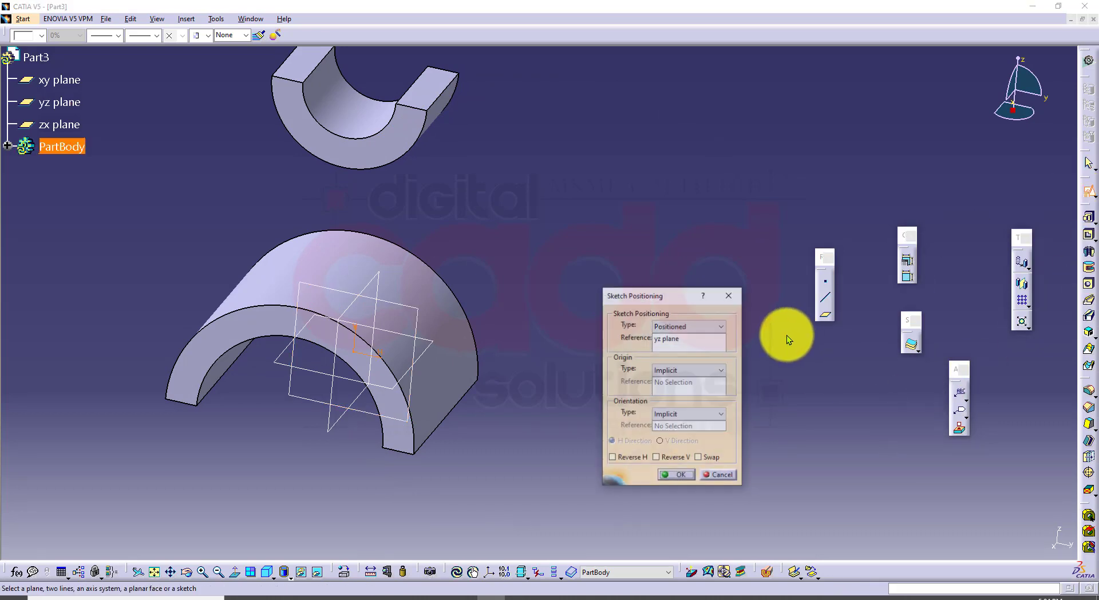
left_click(674, 476)
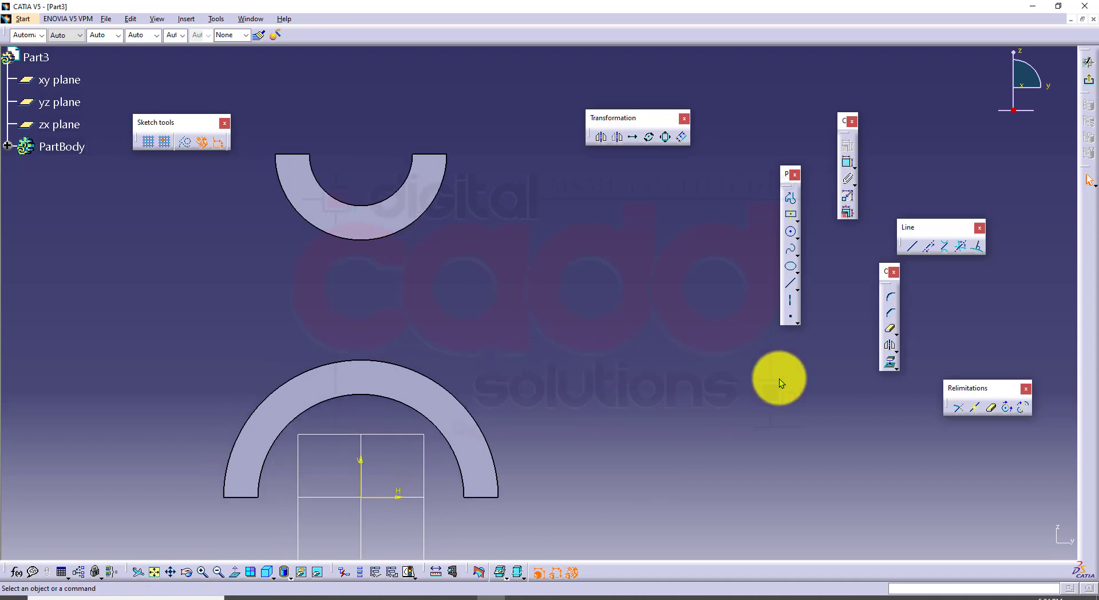
Project the outer arcs of the lower and upper half-rings onto the sketch plane
left_click(889, 362)
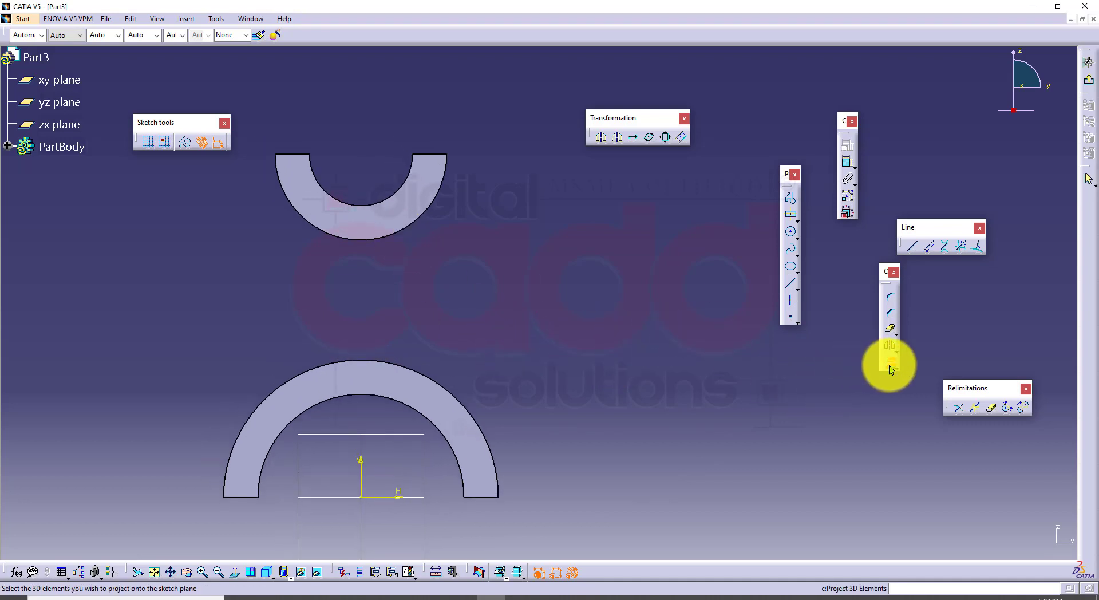
left_click(467, 411)
left_click(435, 204)
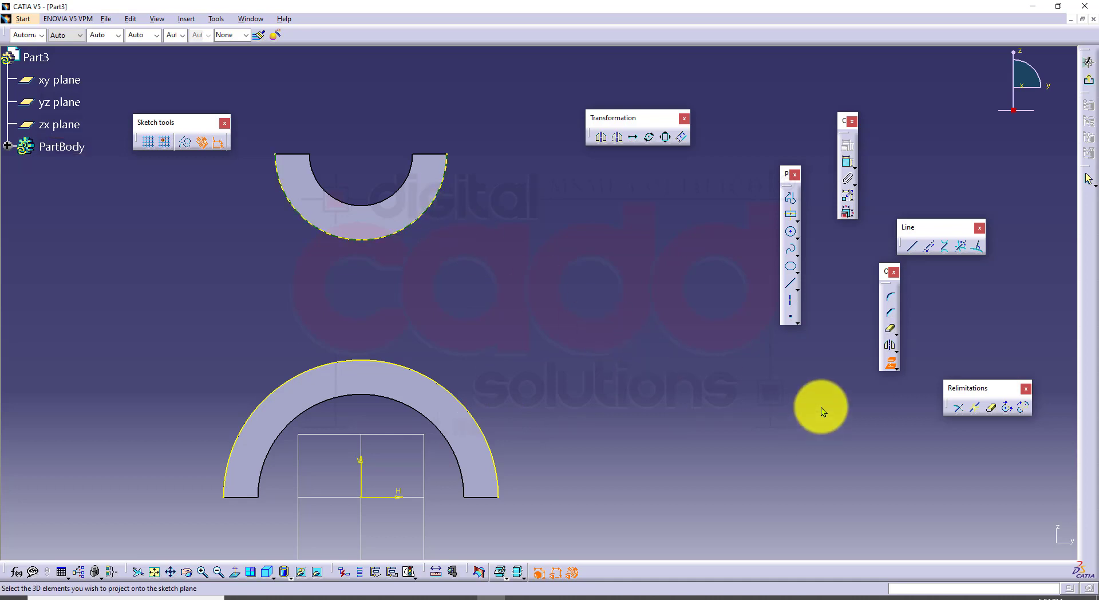
Draw a bi-tangent line from the upper half-ring's right outer end point to the lower half-ring's projected outer arc
left_click(793, 284)
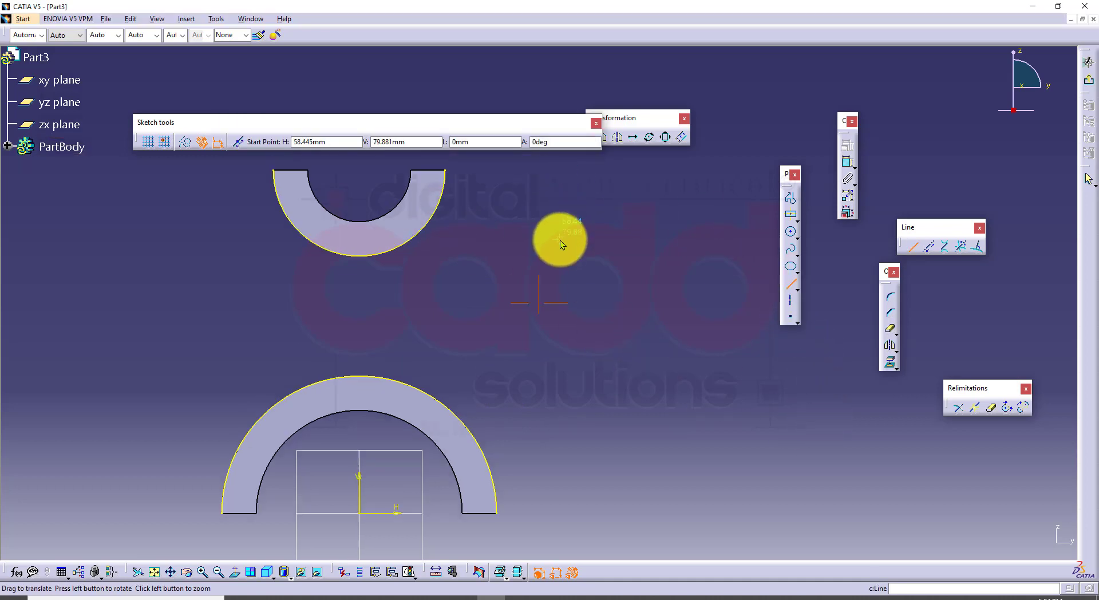
left_click(443, 172)
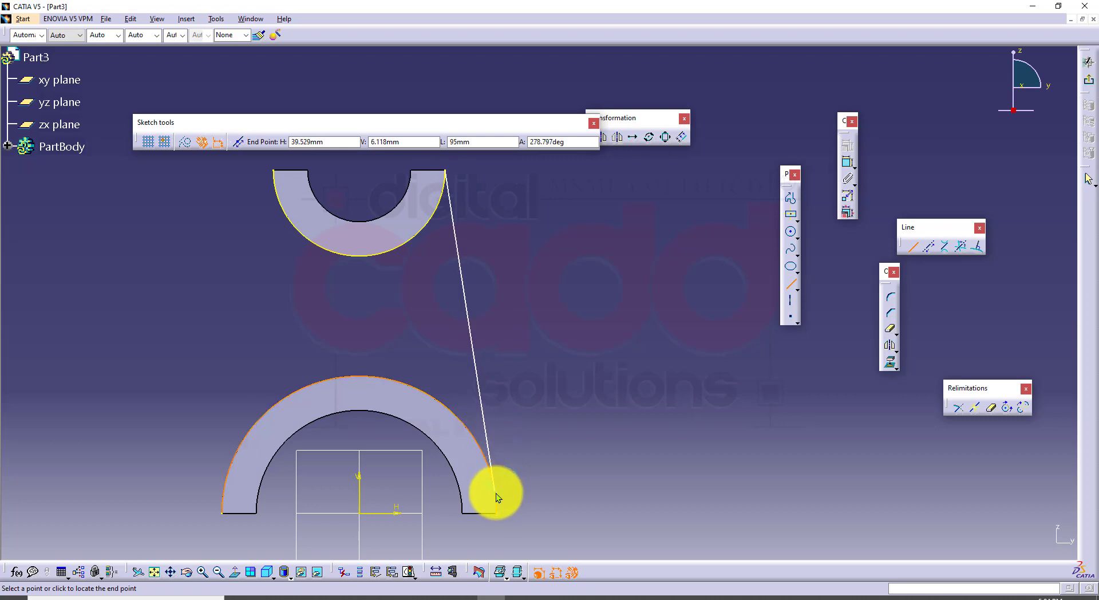
left_click(797, 287)
left_click(798, 282)
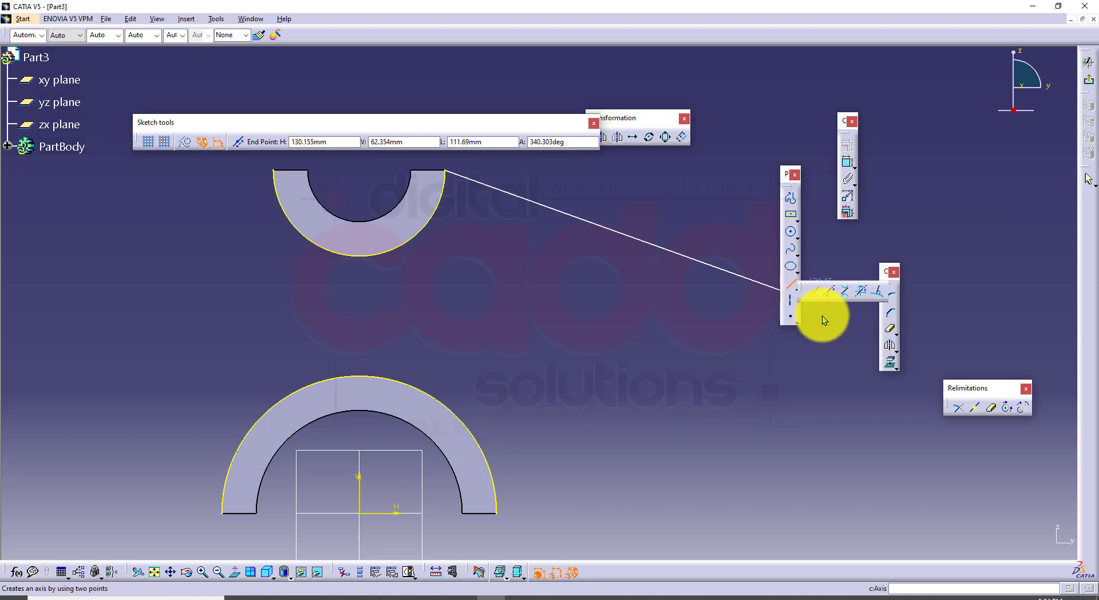
left_click(849, 293)
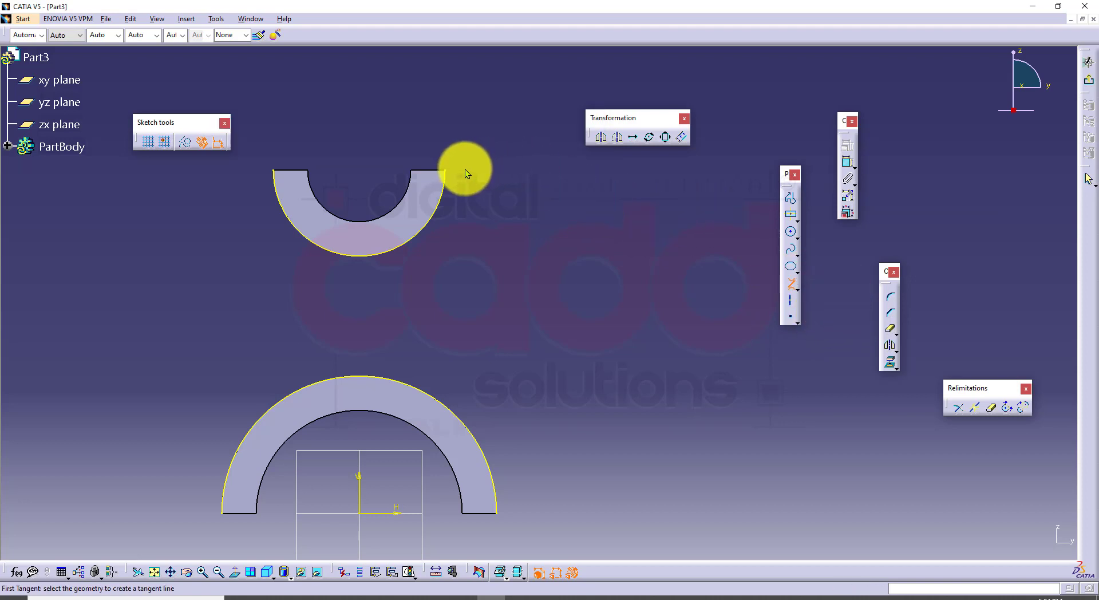
left_click(446, 170)
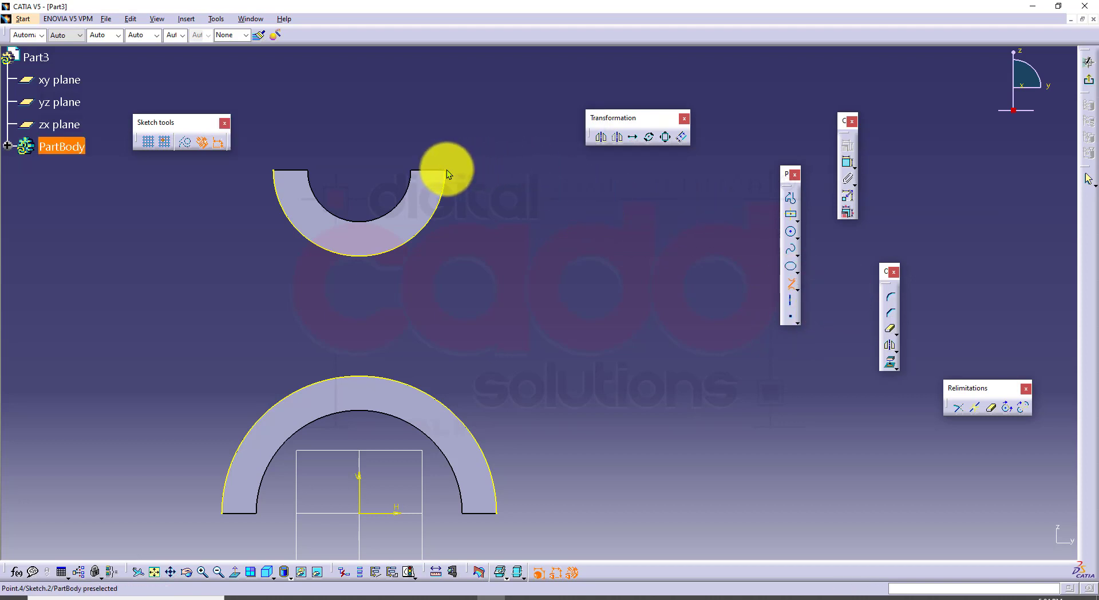
left_click(490, 455)
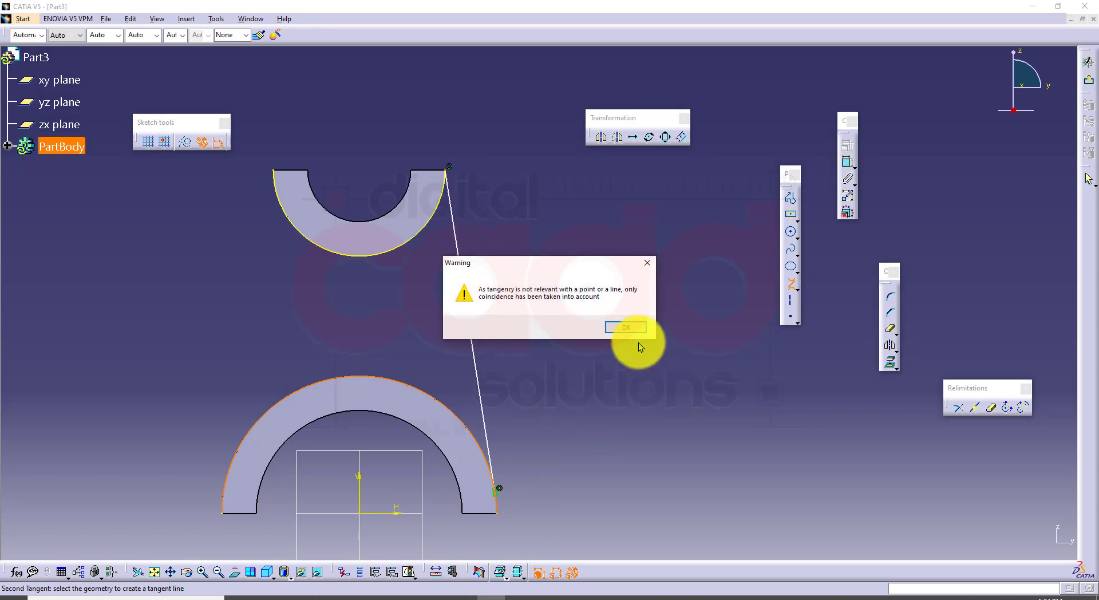
left_click(632, 325)
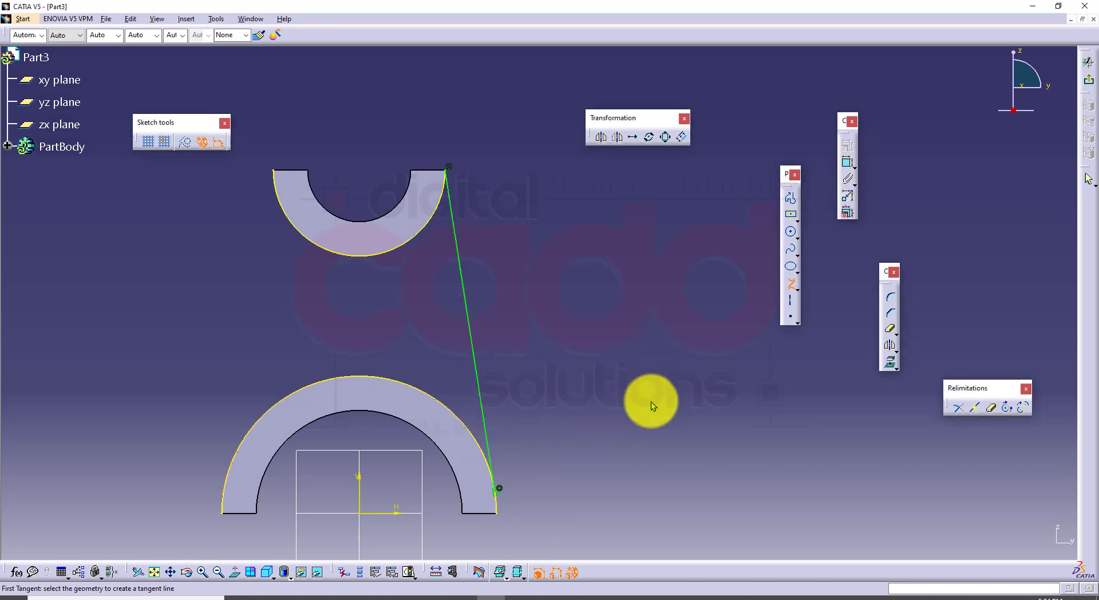
Draw a matching bi-tangent line from the upper half-ring's left outer end point to the lower outer arc
left_click(273, 170)
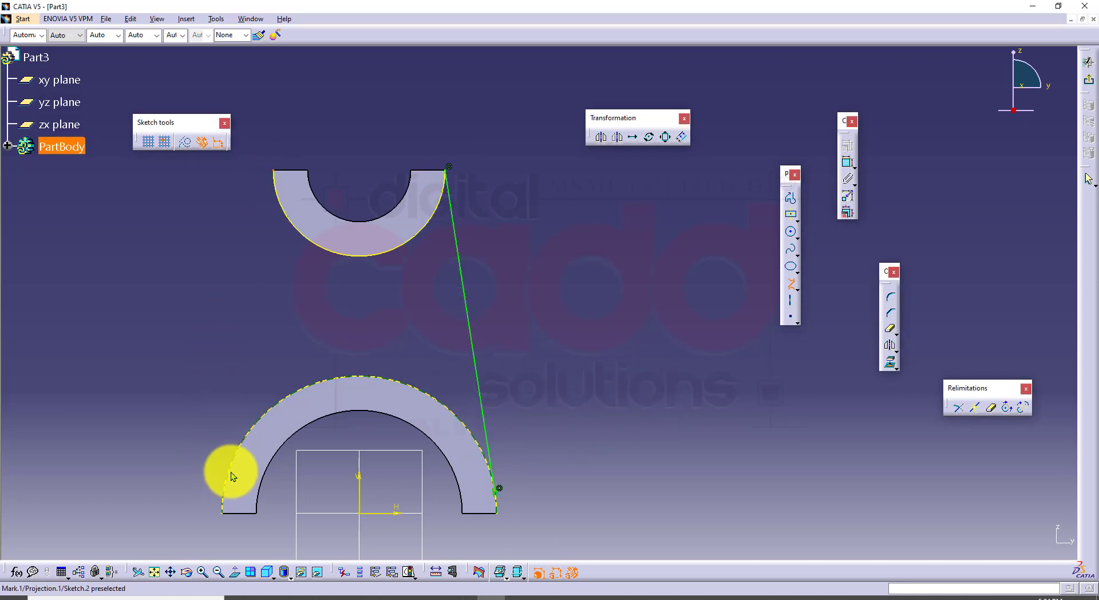
left_click(248, 487)
left_click(624, 328)
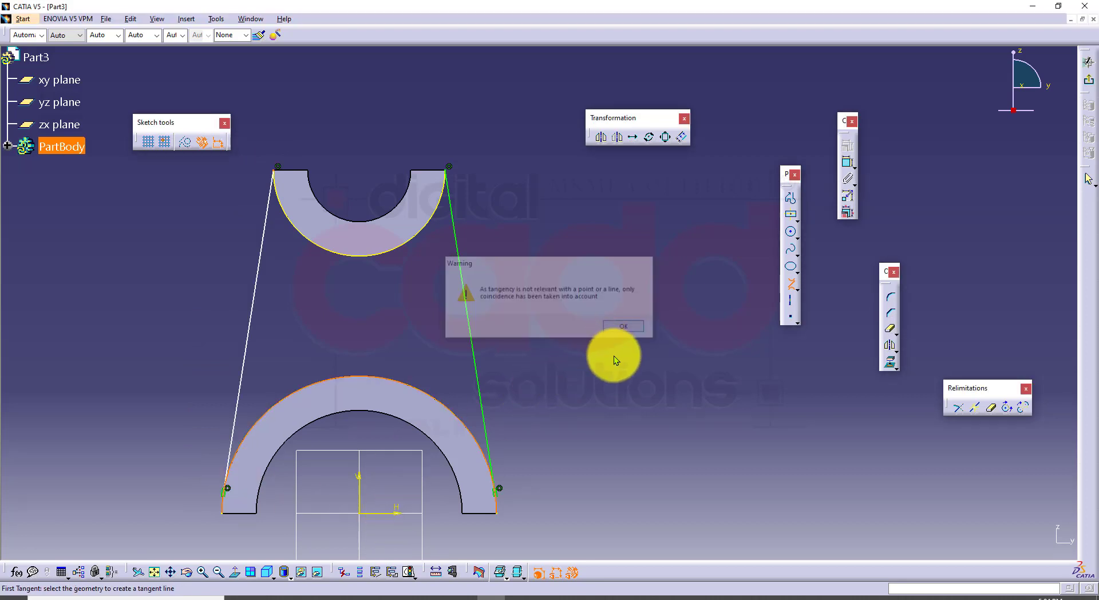
left_click(790, 282)
Quick Trim both ends of the projected lower arc that extend below the tangent lines
middle_click_drag(506, 491, 544, 321)
left_click(890, 329)
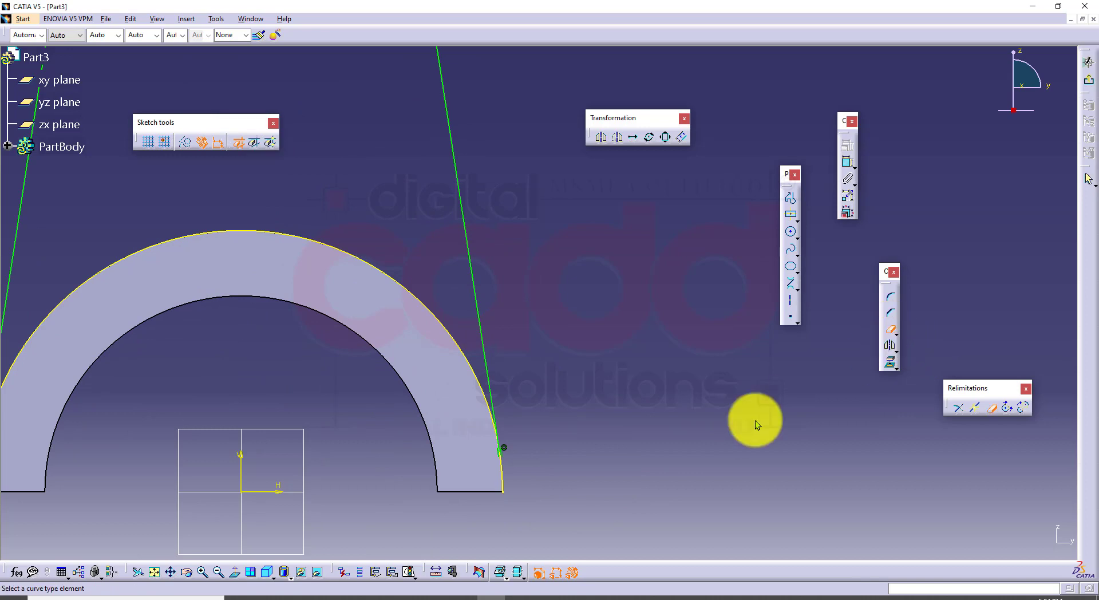
left_click(503, 471)
middle_click_drag(344, 476, 430, 451)
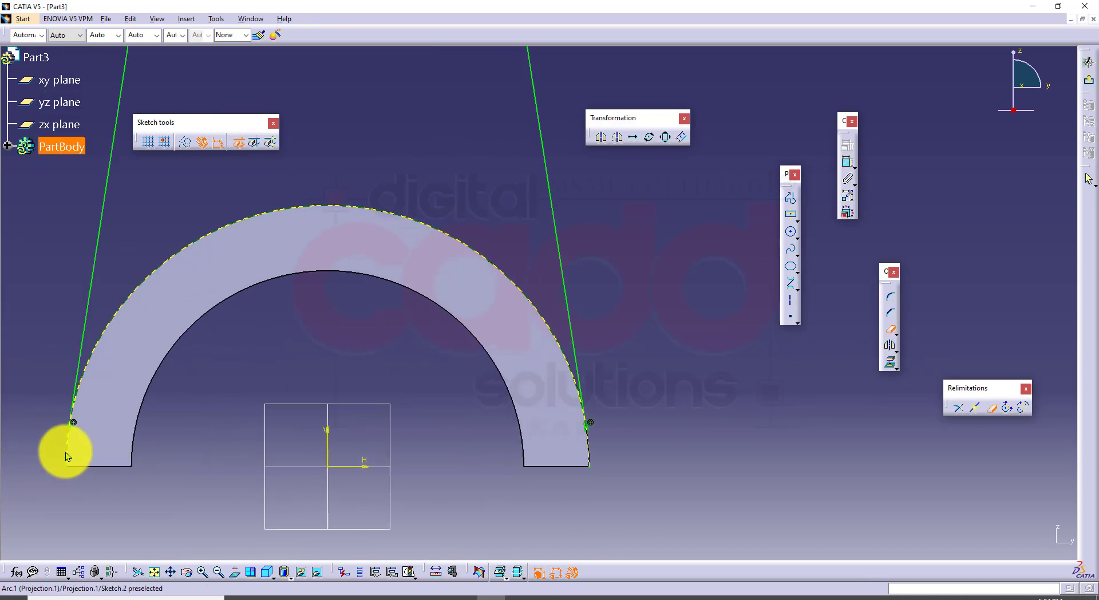
left_click(65, 452)
mouse_move(257, 449)
middle_mouse_down()
mouse_move(314, 458)
mouse_move(318, 485)
mouse_move(416, 273)
middle_mouse_up()
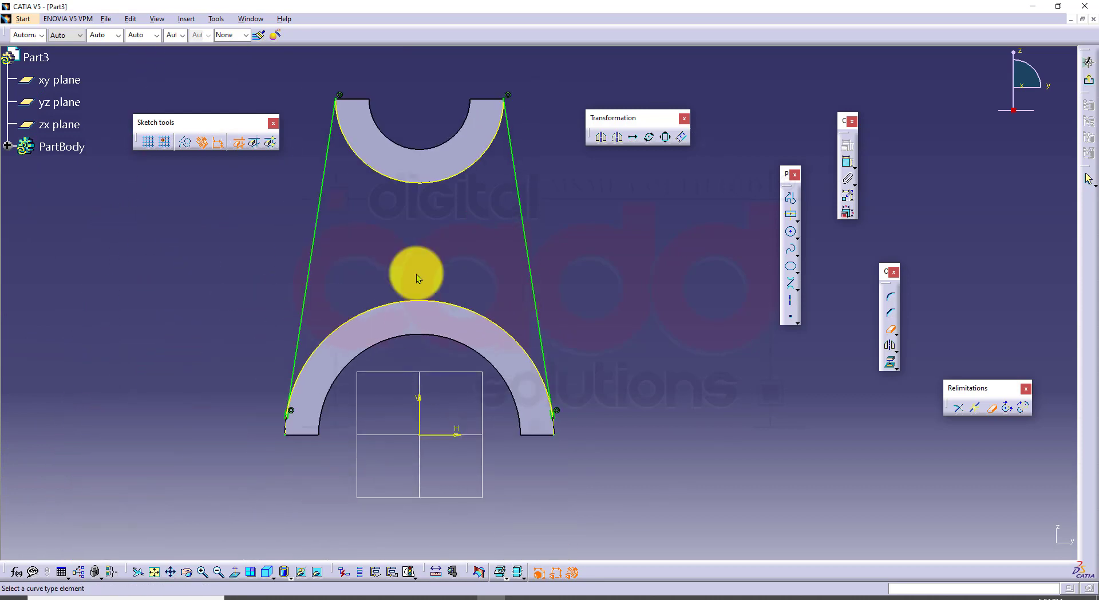
Exit the sketch, check the rib thickness in the PDF drawing and pad the profile 10 mm
left_click(1095, 85)
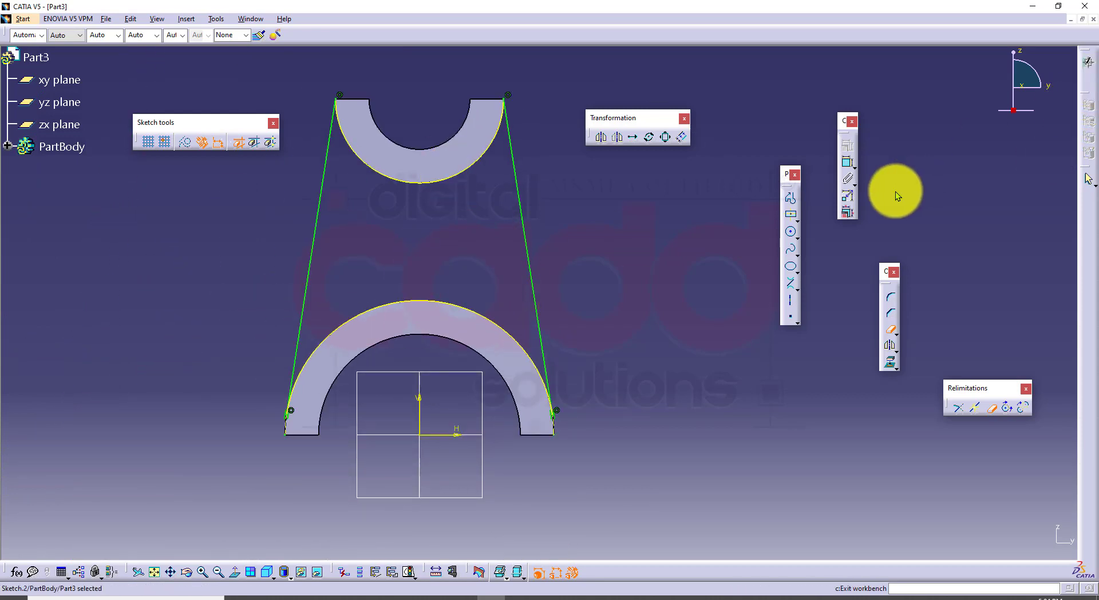
left_click(271, 572)
left_click(290, 596)
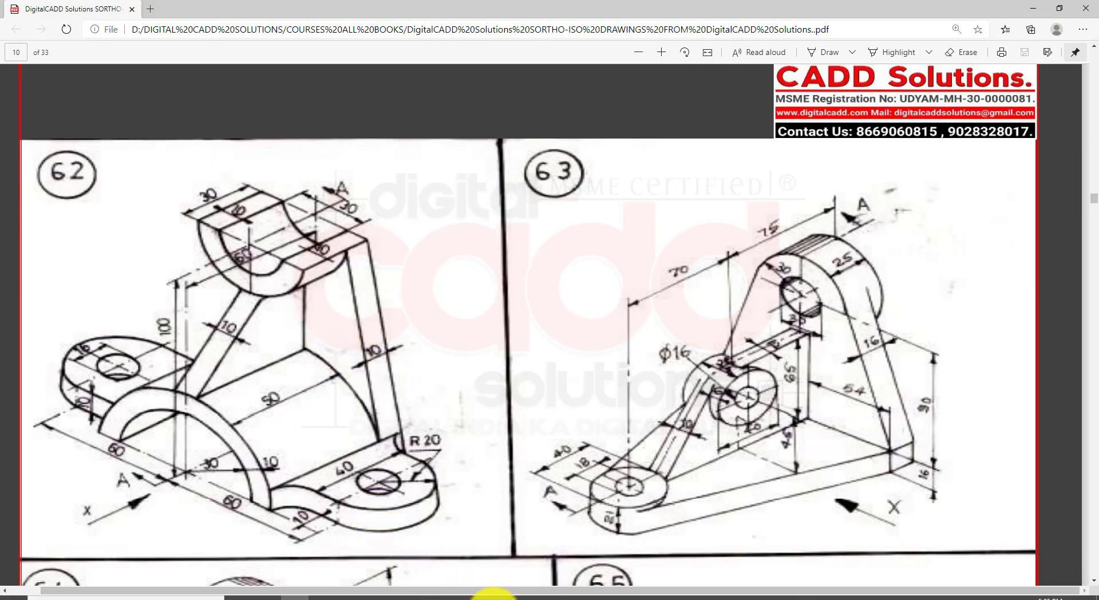
left_click(491, 597)
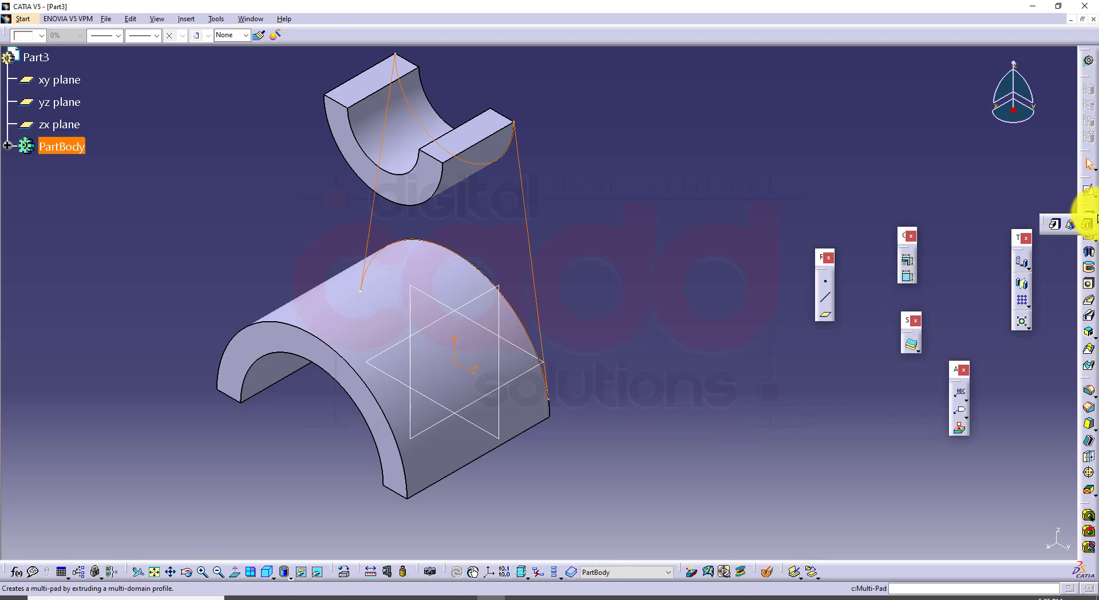
left_click(1088, 216)
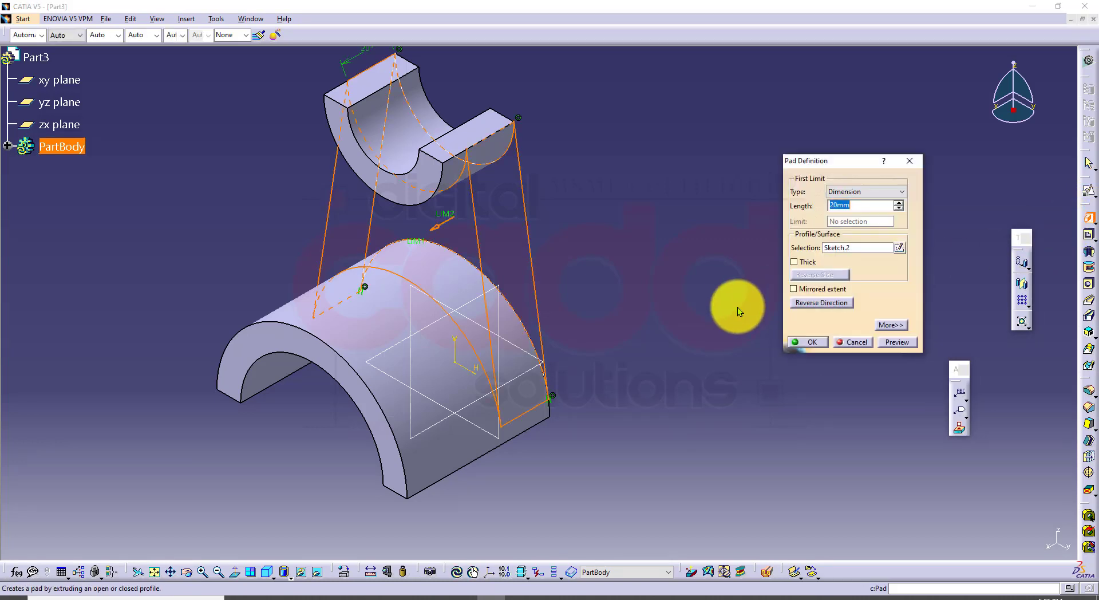
type("10")
key("Return")
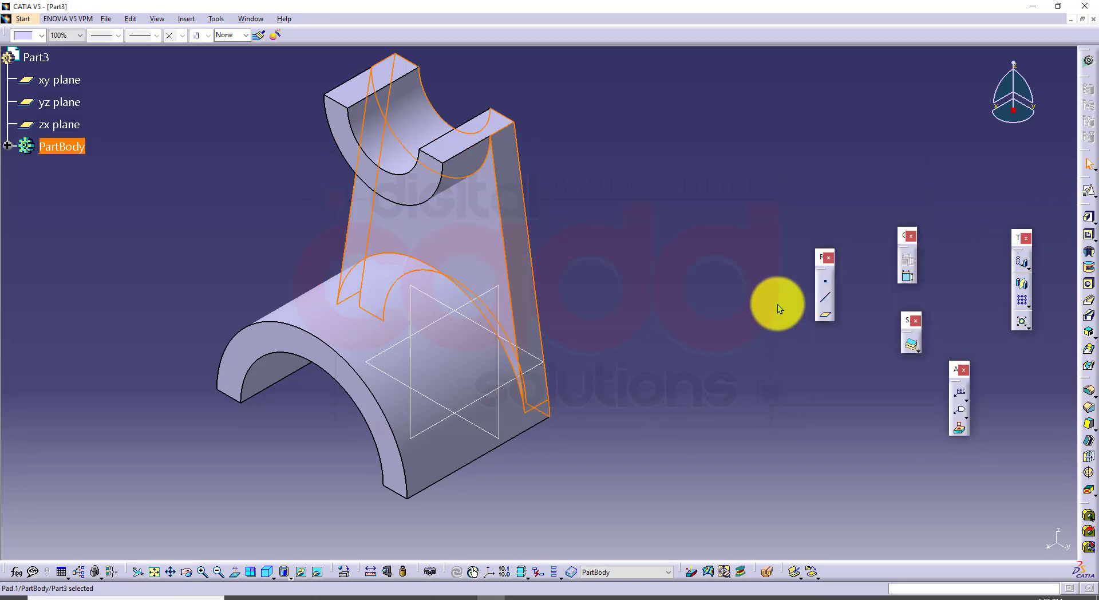
left_click(697, 338)
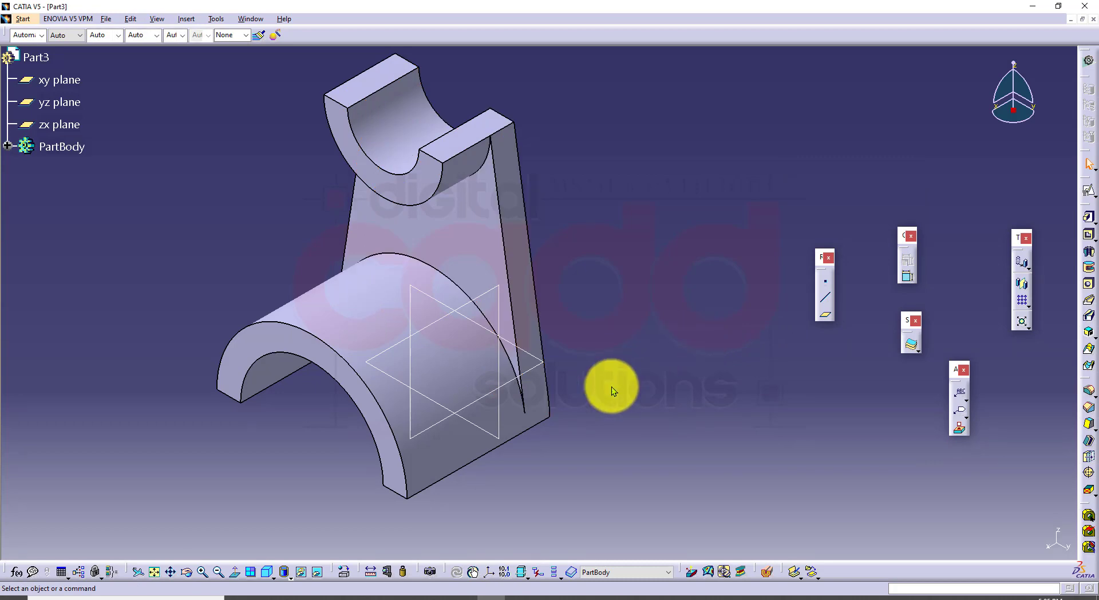
Check the side mounting lugs in the PDF drawing and start another positioned sketch on the yz plane
middle_click_drag(611, 386, 605, 376)
left_click(281, 597)
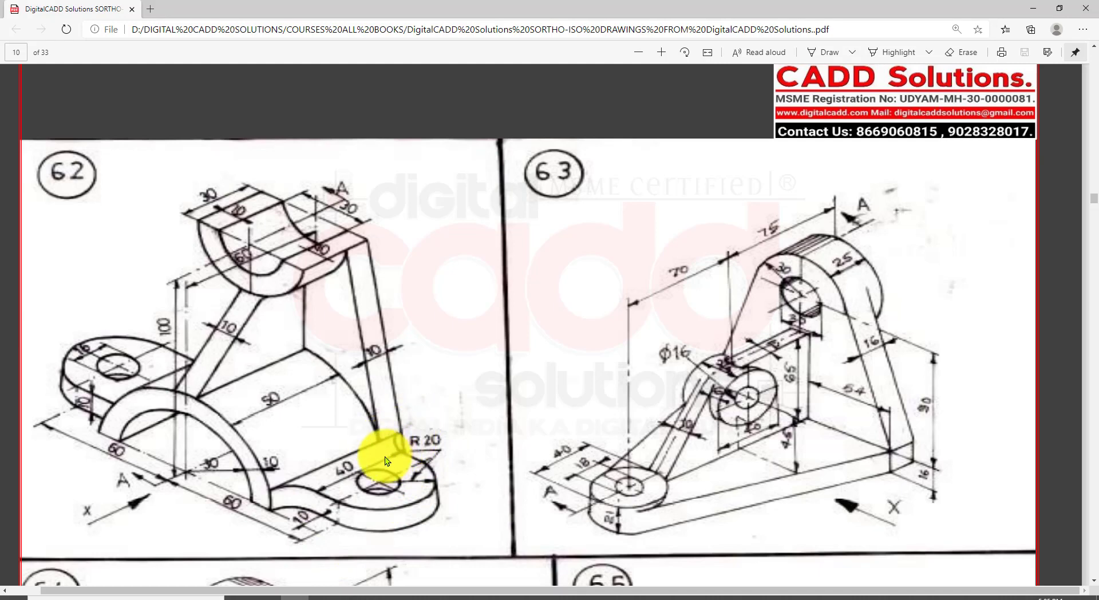
left_click(504, 597)
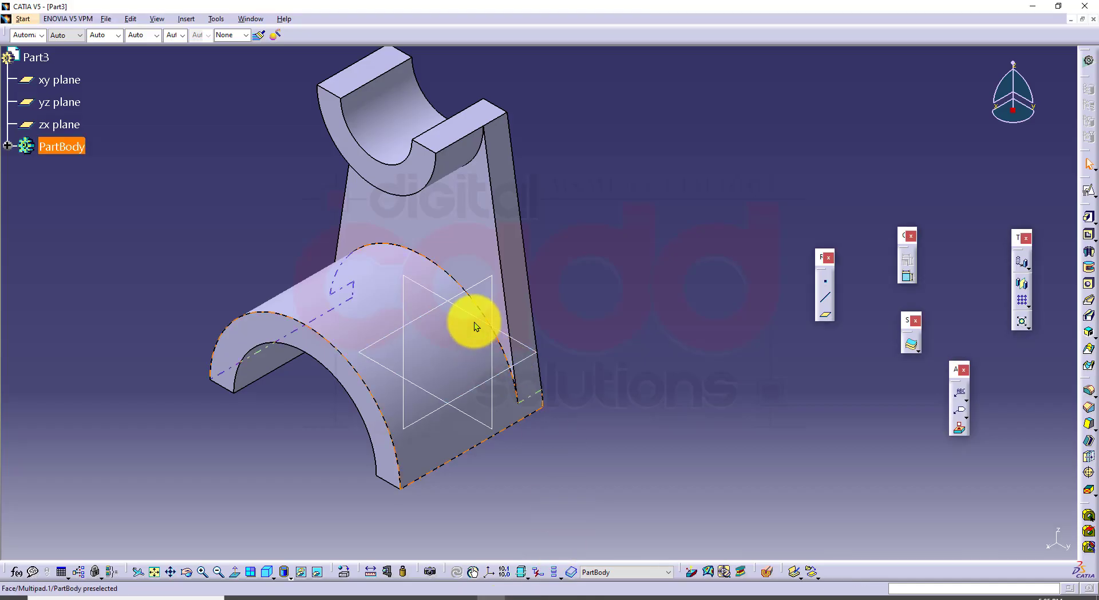
left_click(430, 293)
mouse_move(633, 463)
middle_mouse_down()
mouse_move(625, 421)
mouse_move(417, 392)
mouse_move(631, 395)
middle_mouse_up()
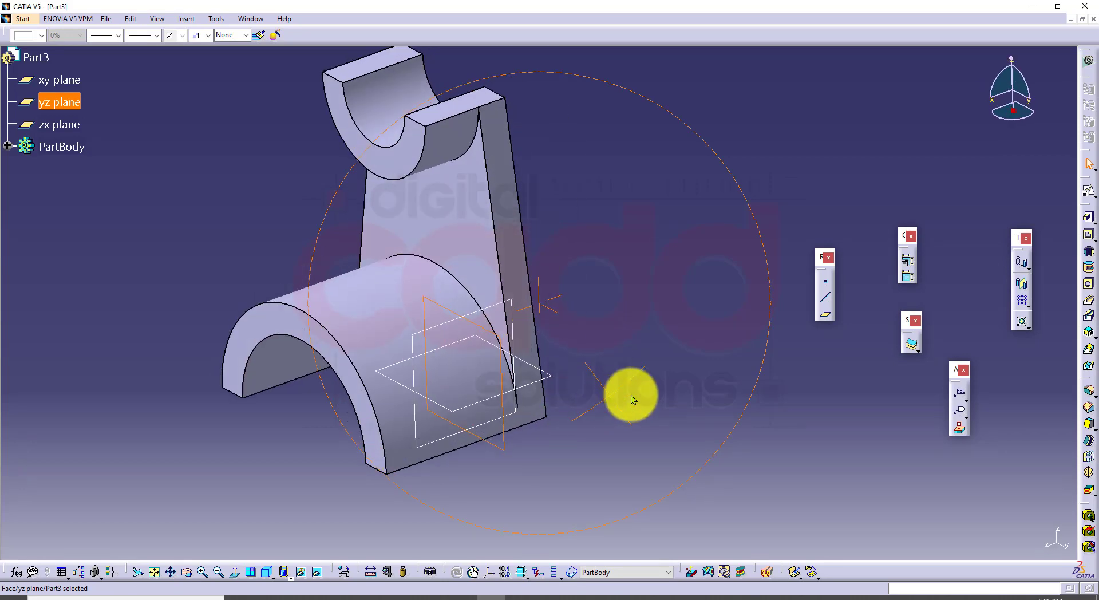
left_click(1088, 194)
left_click(675, 475)
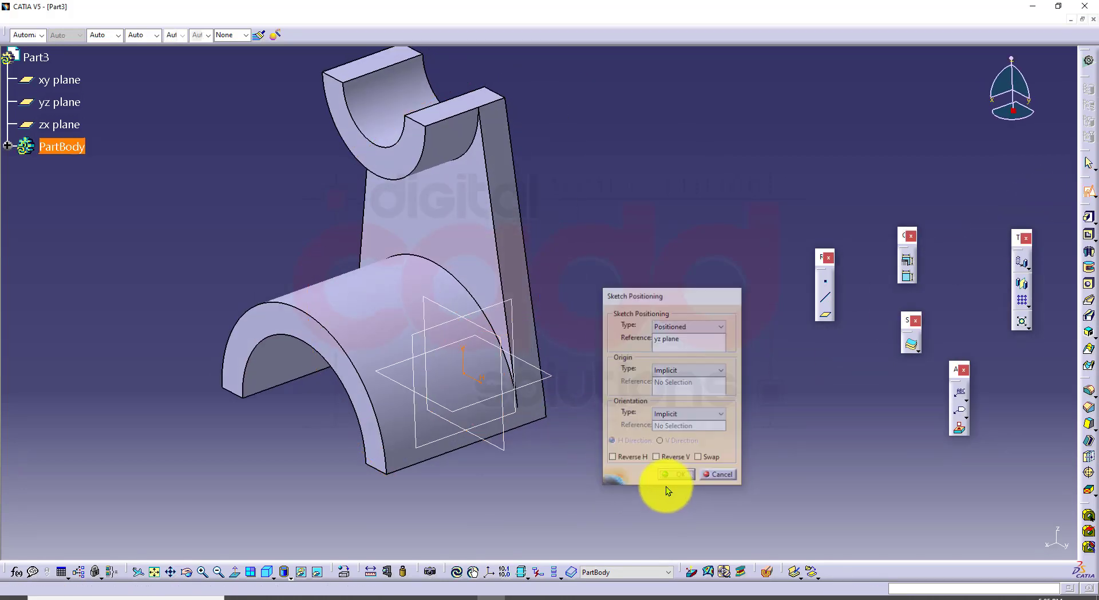
Project the lower half-ring's outer arc into the sketch as reference geometry for the side lugs
mouse_move(627, 457)
middle_mouse_down()
mouse_move(599, 417)
mouse_move(611, 385)
middle_mouse_up()
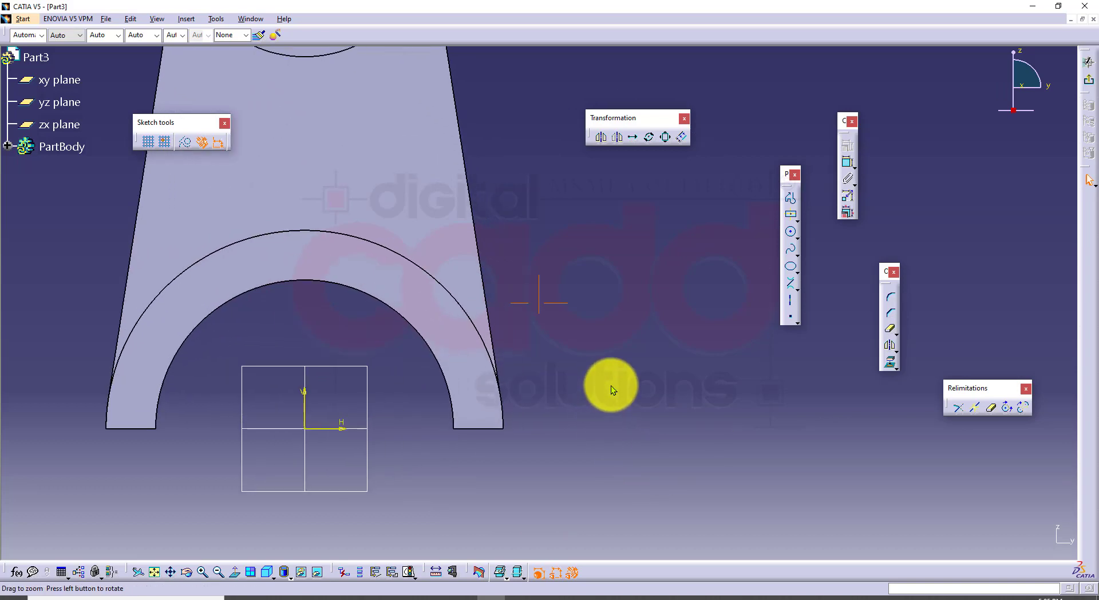
left_click(460, 301)
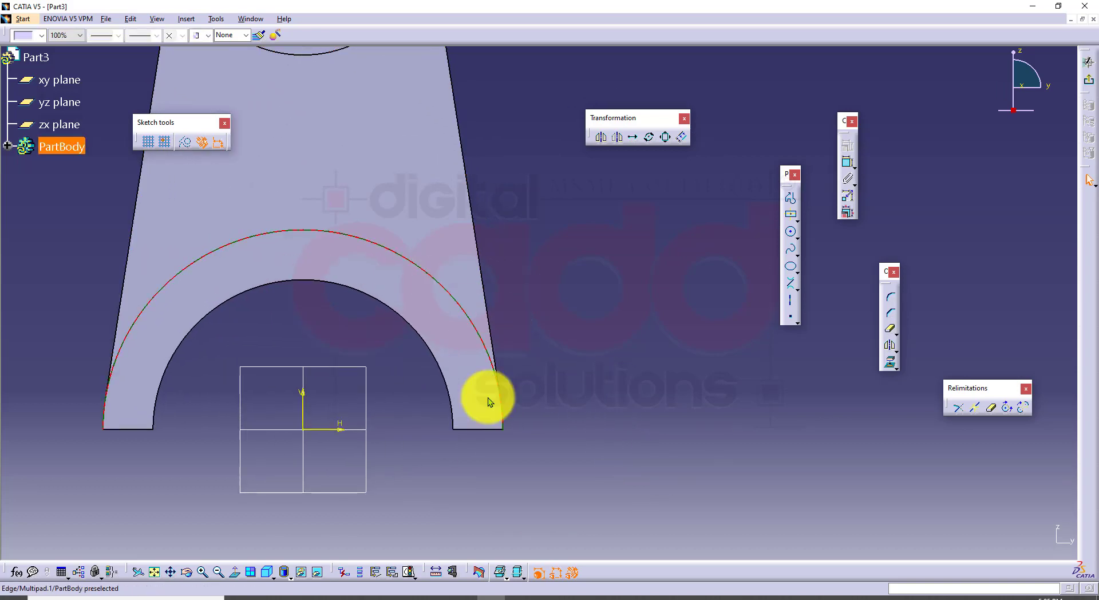
left_click(888, 362)
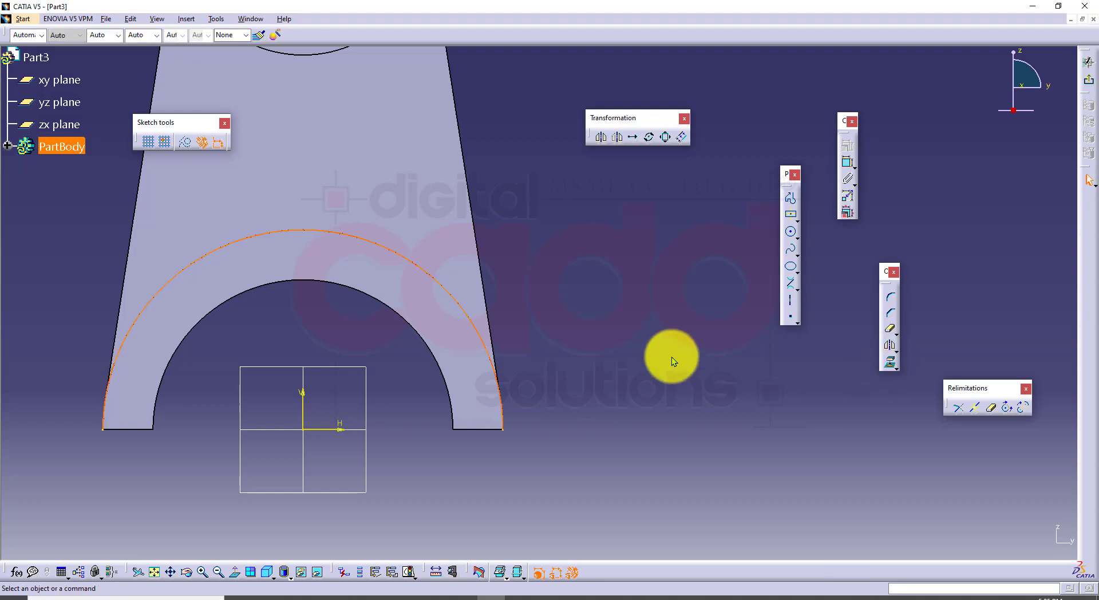
Draw an open lug profile about 28 mm long and 8 mm high from the projected arc's right end point back to the arc
left_click(790, 198)
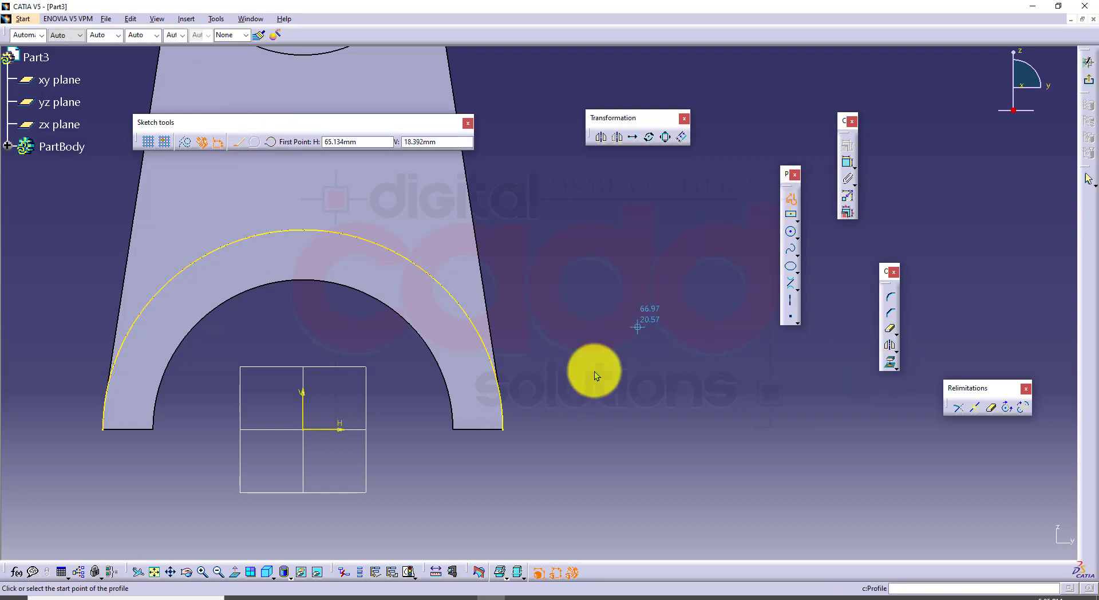
left_click(503, 430)
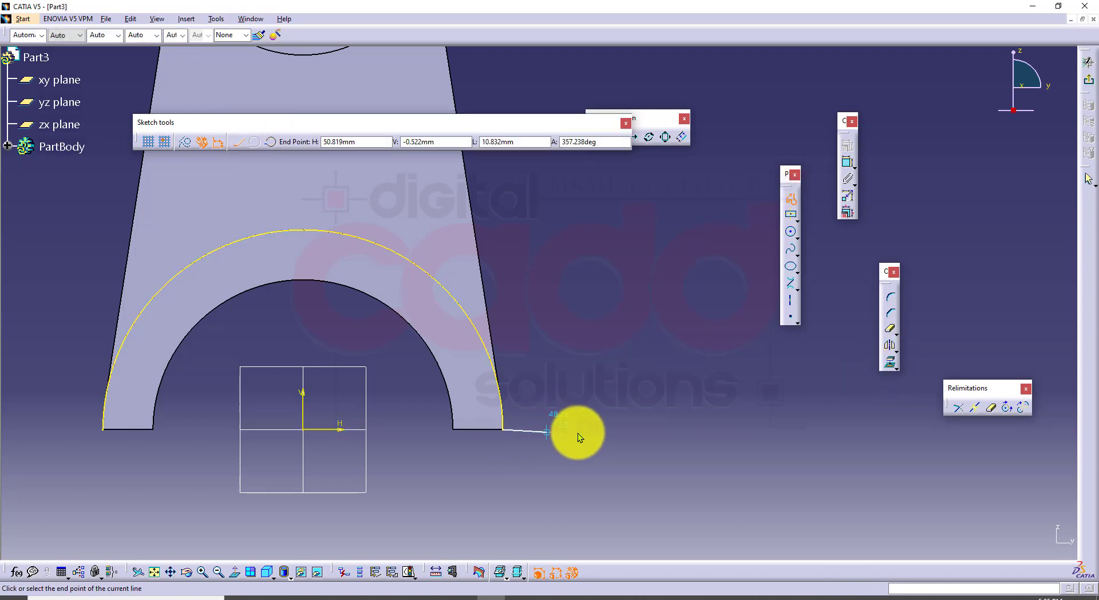
left_click(643, 429)
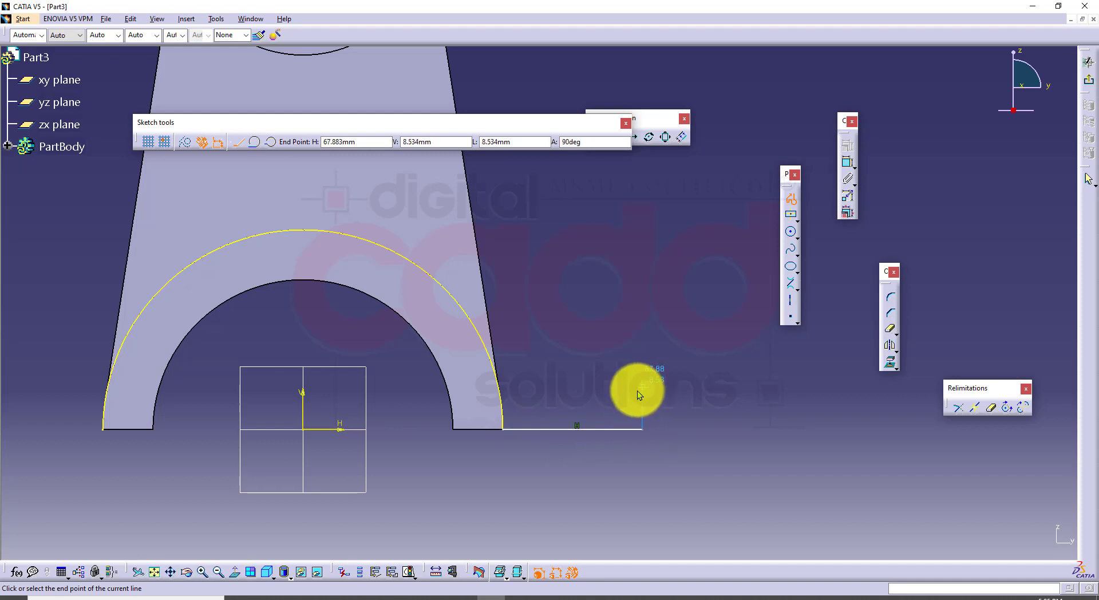
left_click(640, 390)
left_click(498, 386)
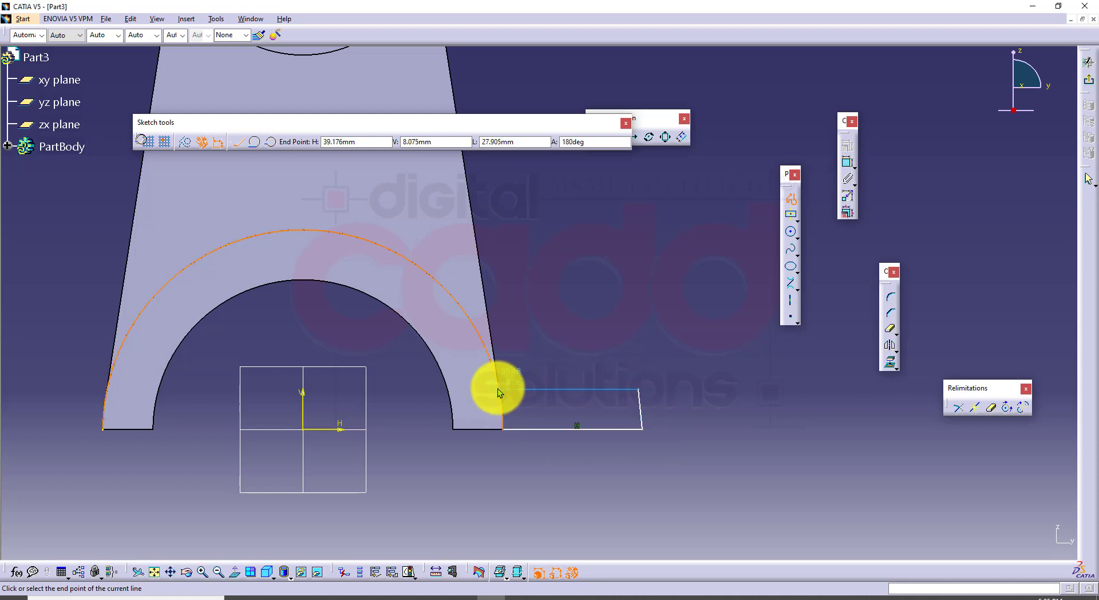
left_click(690, 224)
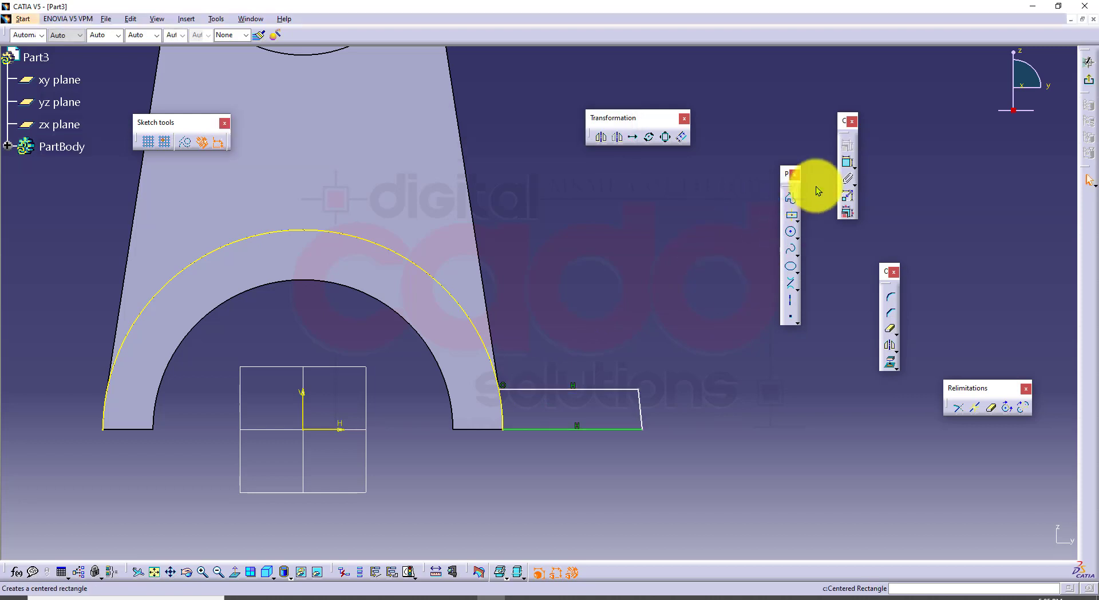
Constrain the lug profile's slanted outer end line to be vertical
left_click(847, 162)
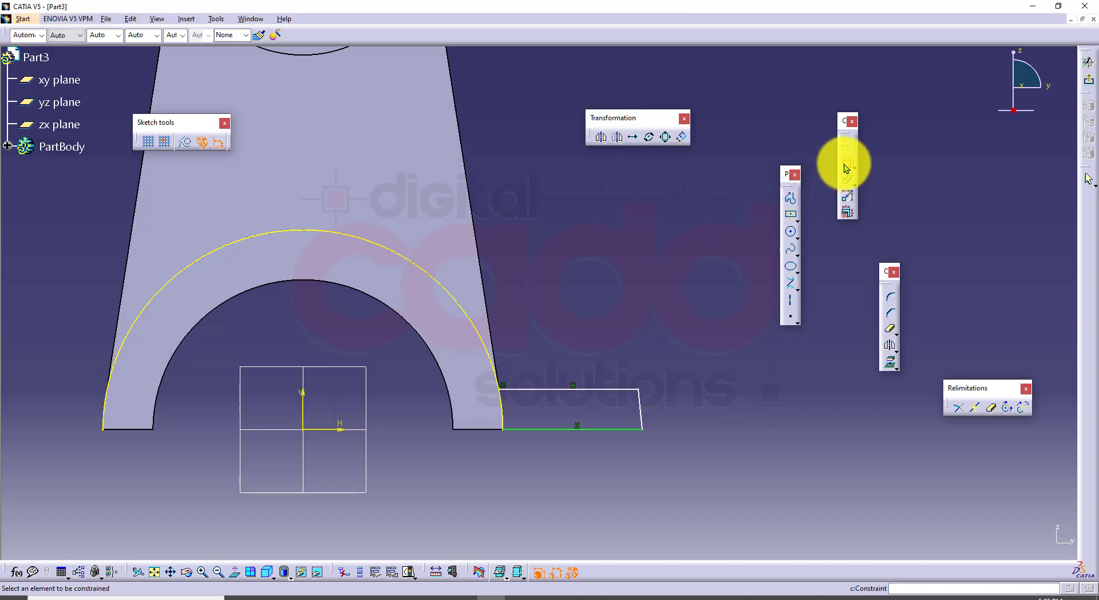
left_click(640, 406)
right_click(667, 247)
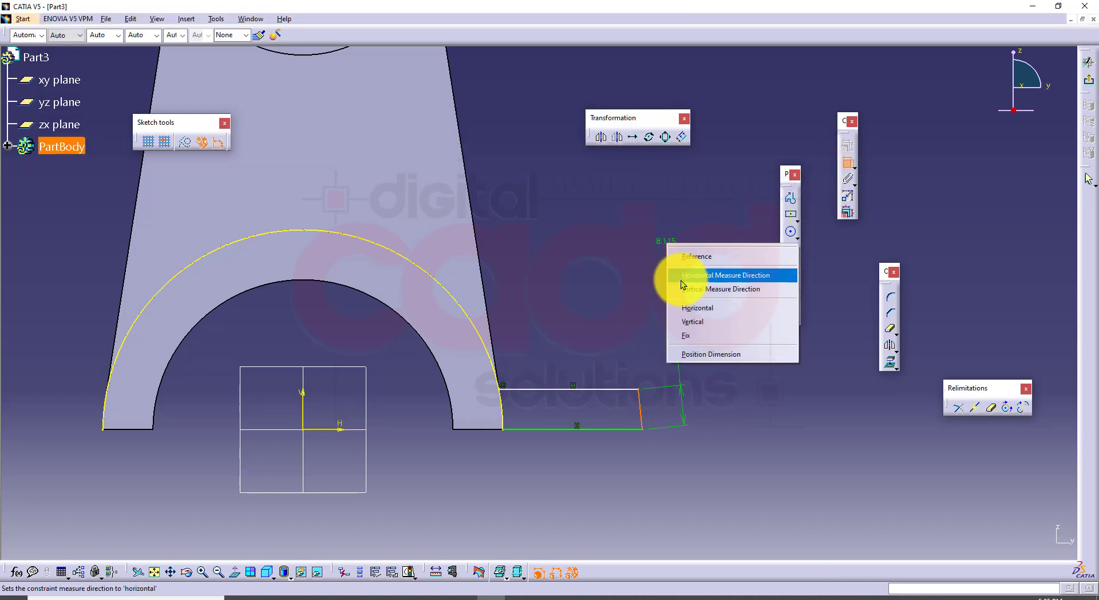
left_click(694, 322)
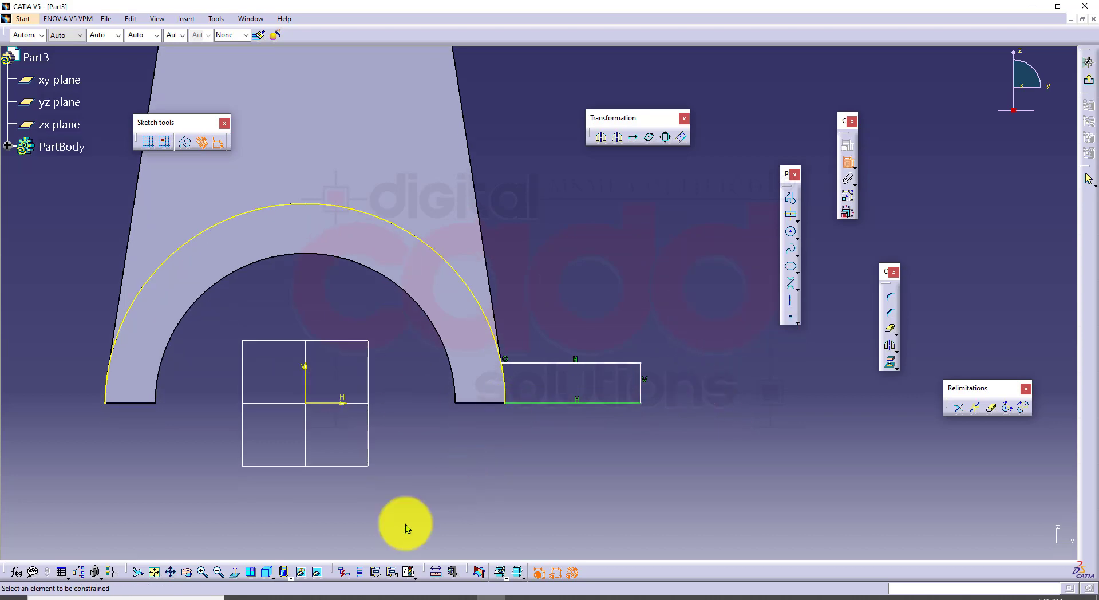
Check the lug's offset and end radius in the PDF drawing and dimension its outer end 80 mm from the vertical axis
left_click(300, 595)
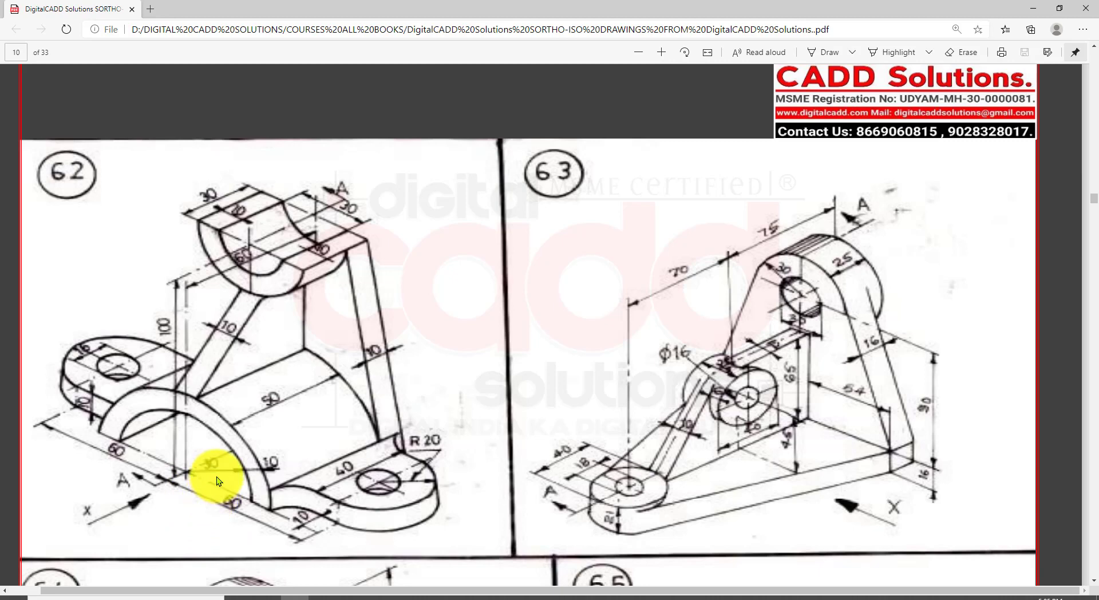
left_click_drag(219, 486, 250, 524)
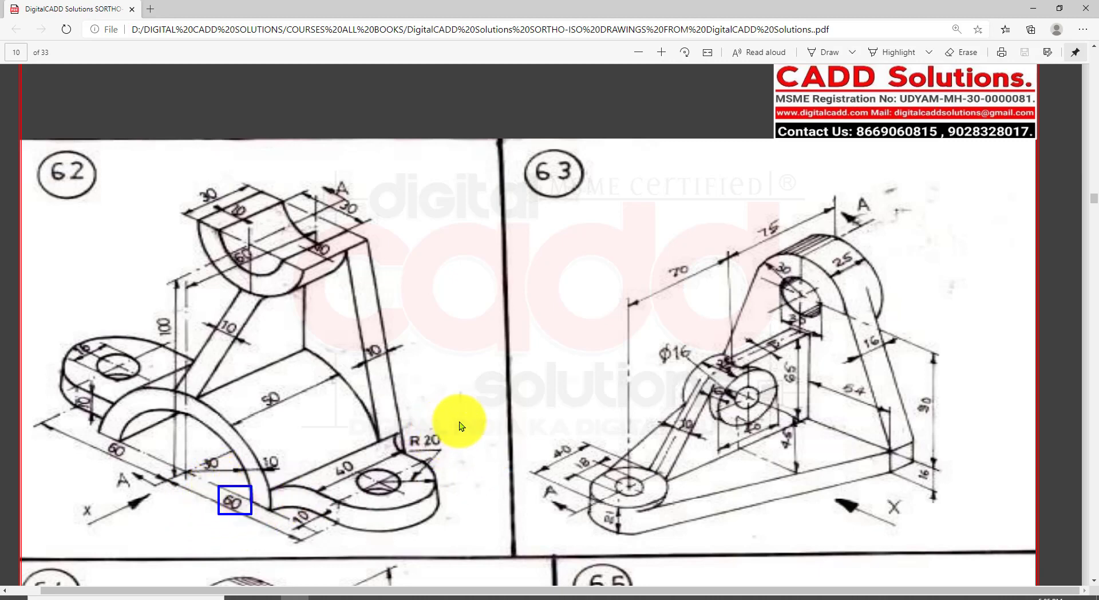
left_click_drag(414, 435, 404, 451)
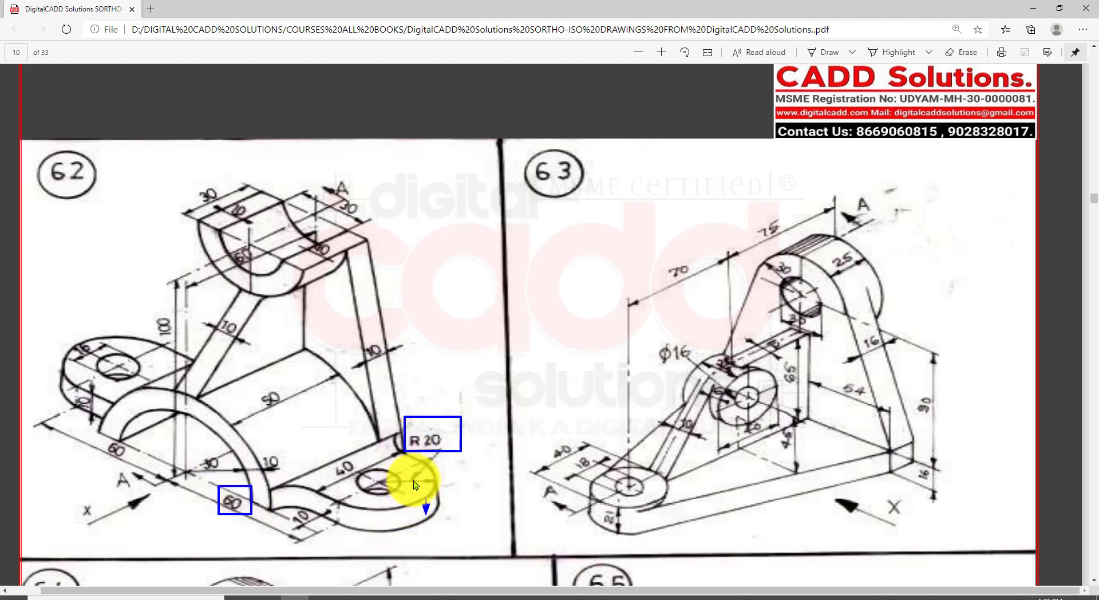
left_click(493, 587)
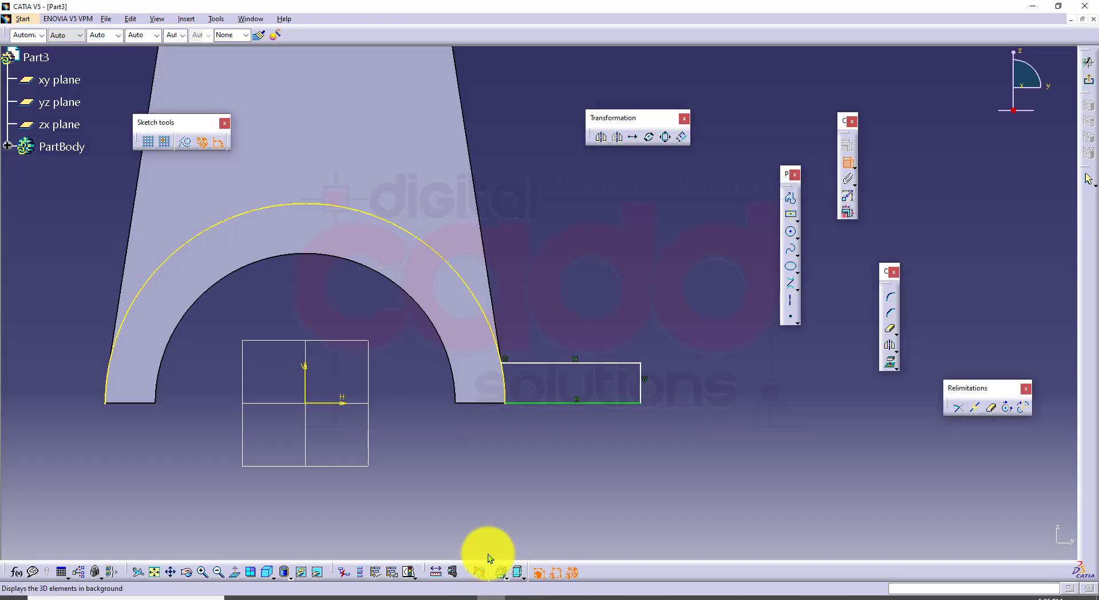
left_click(305, 376)
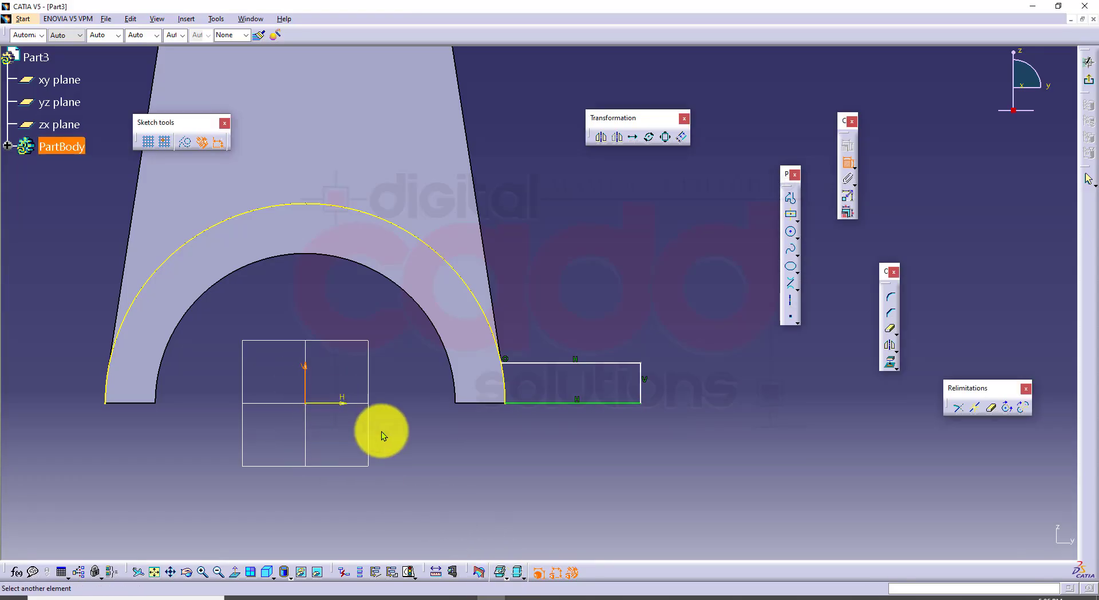
left_click(640, 389)
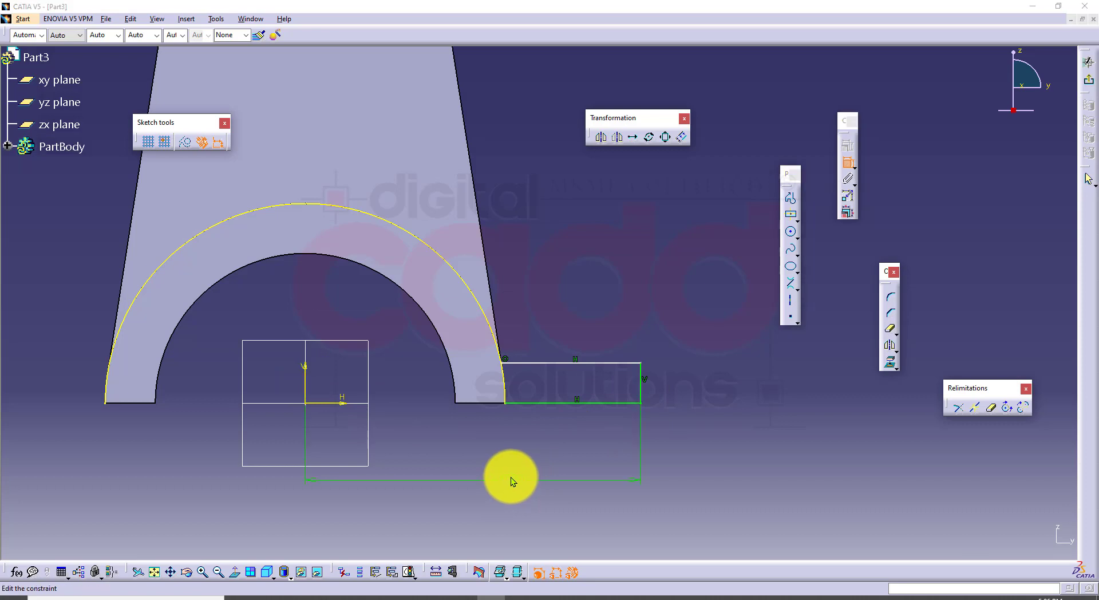
double_click(511, 476)
type("80")
key("Return")
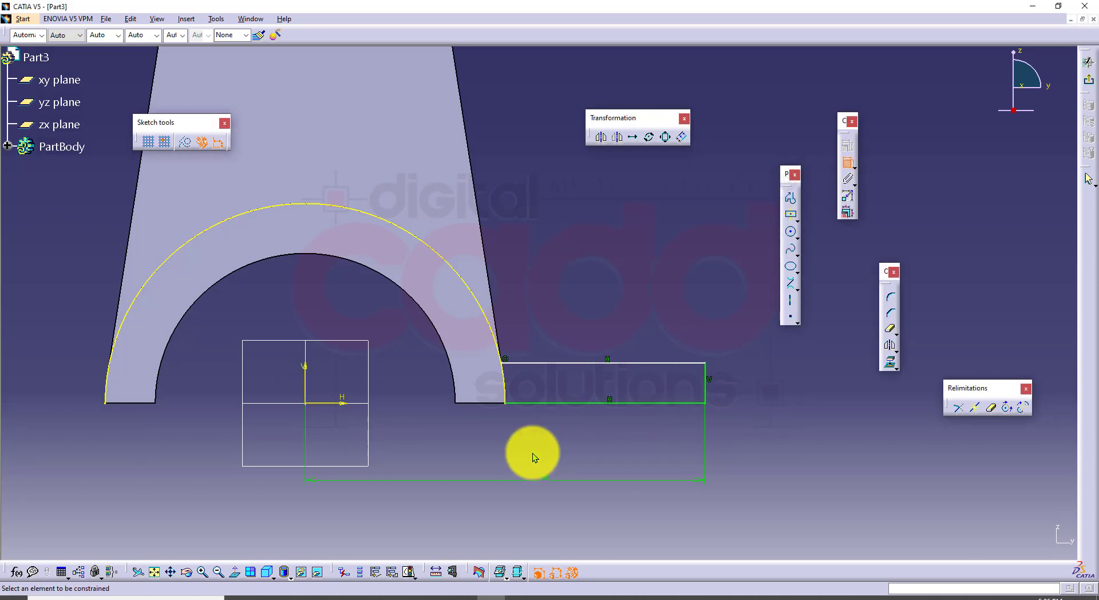
Check the lug thickness in the PDF drawing and dimension the profile's outer end line to 10 mm
left_click(305, 597)
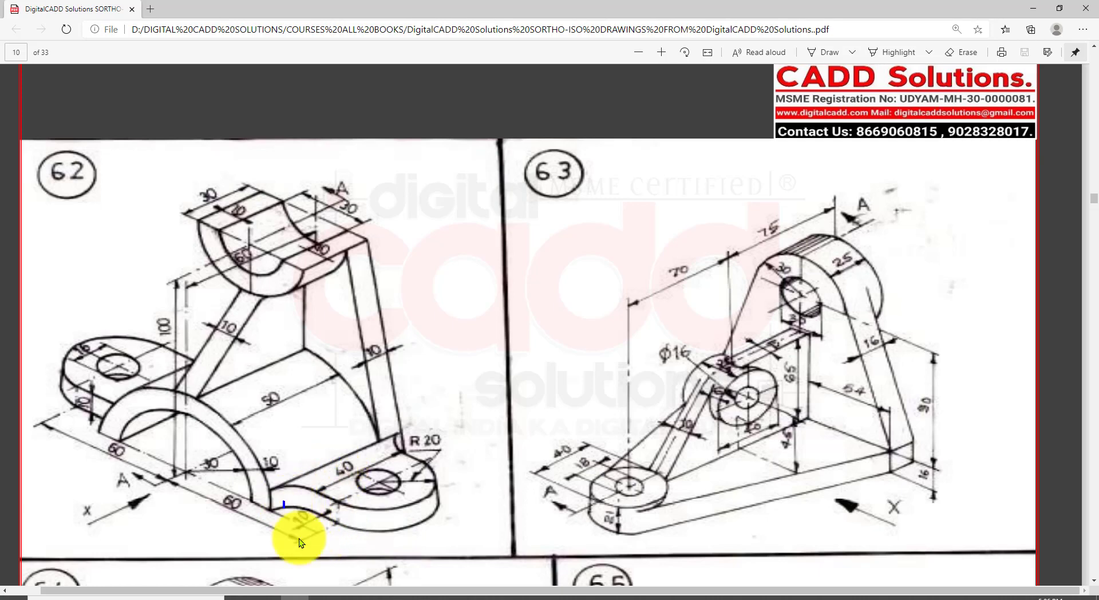
left_click(486, 596)
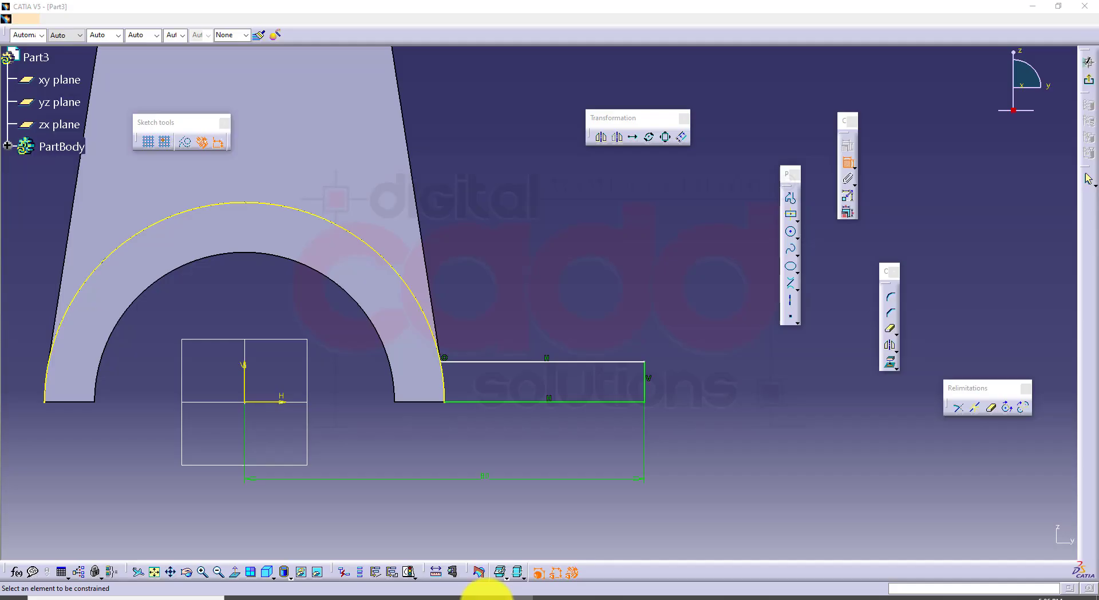
left_click(644, 385)
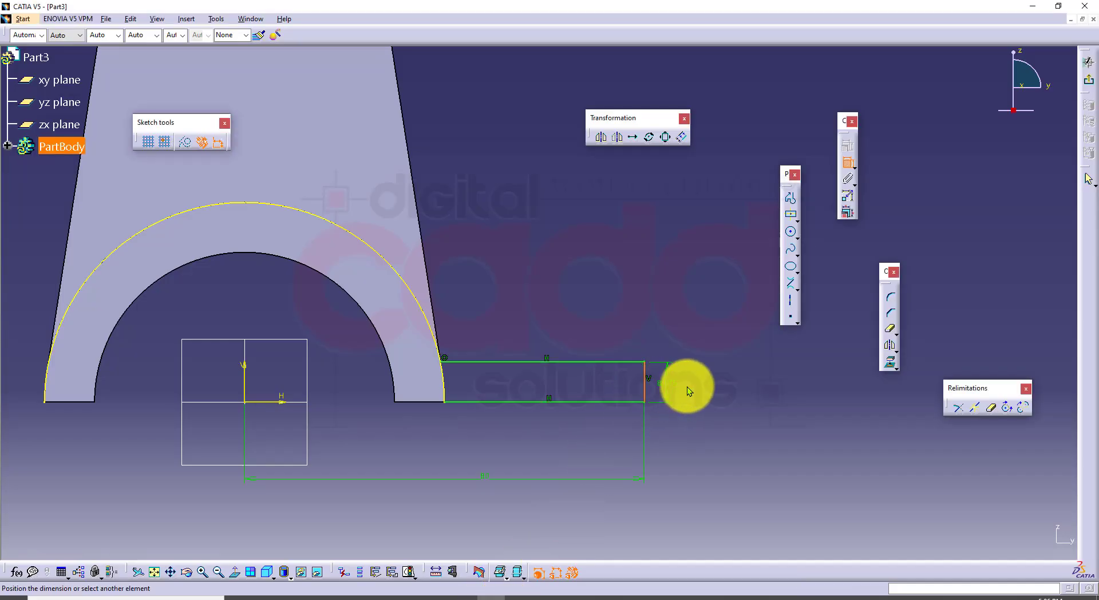
left_click(698, 386)
double_click(695, 383)
type("10")
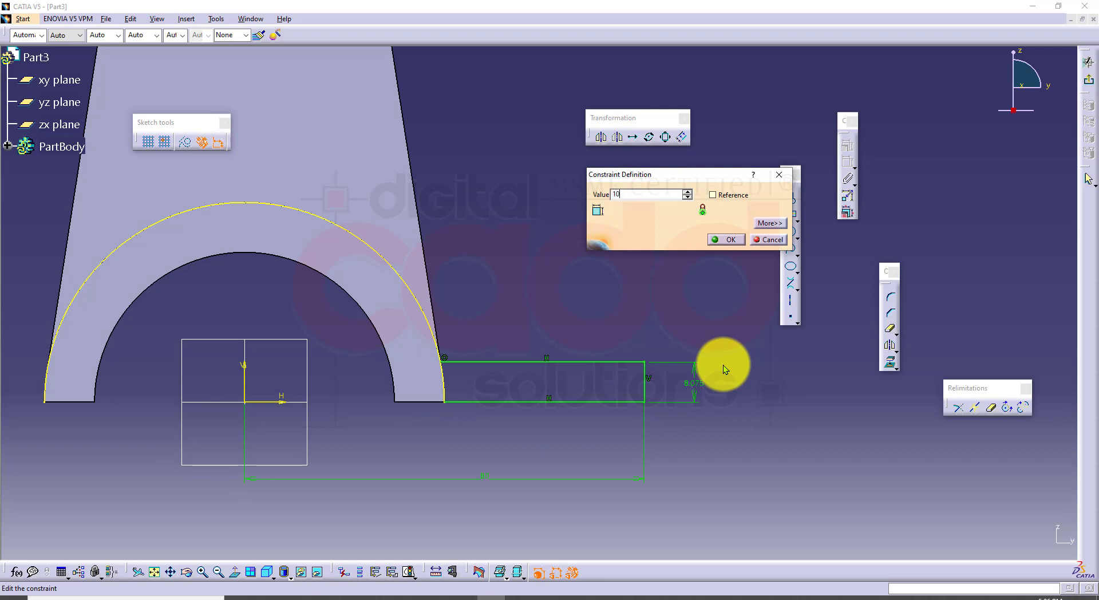
key("Return")
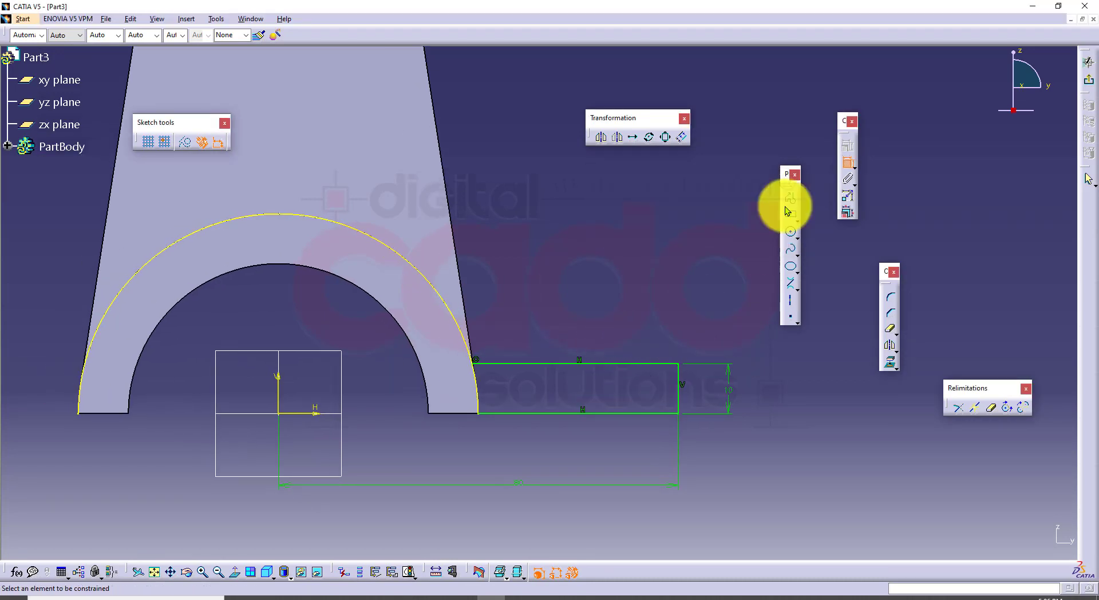
Mirror the three lug profile lines about the sketch's vertical axis
left_click(846, 162)
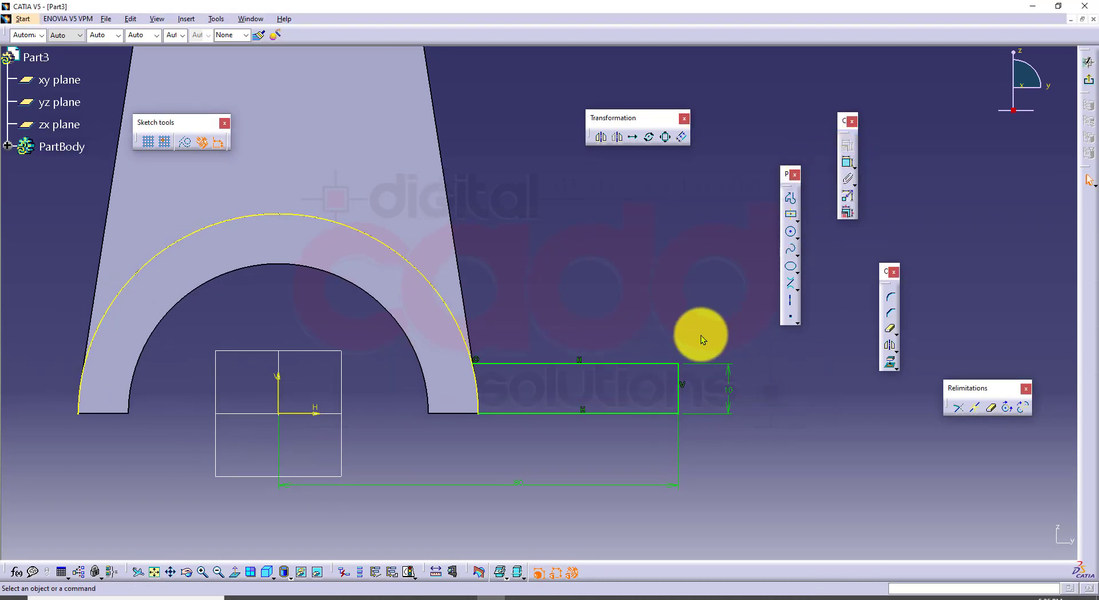
left_click_drag(702, 335, 517, 450)
left_click(644, 258)
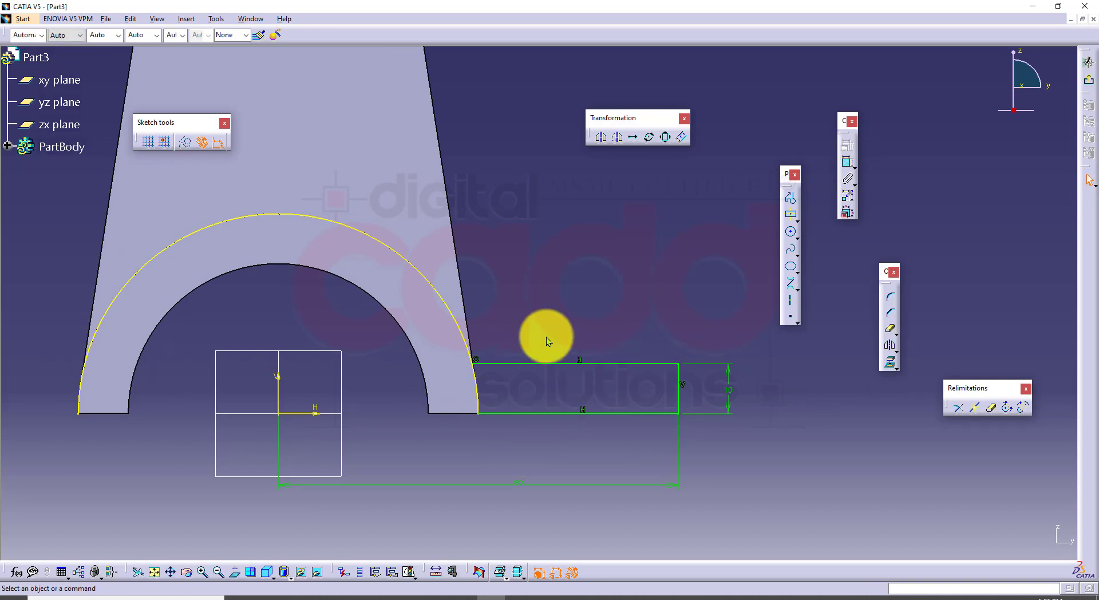
mouse_move(459, 222)
left_mouse_down()
mouse_move(651, 420)
mouse_move(697, 429)
left_mouse_up()
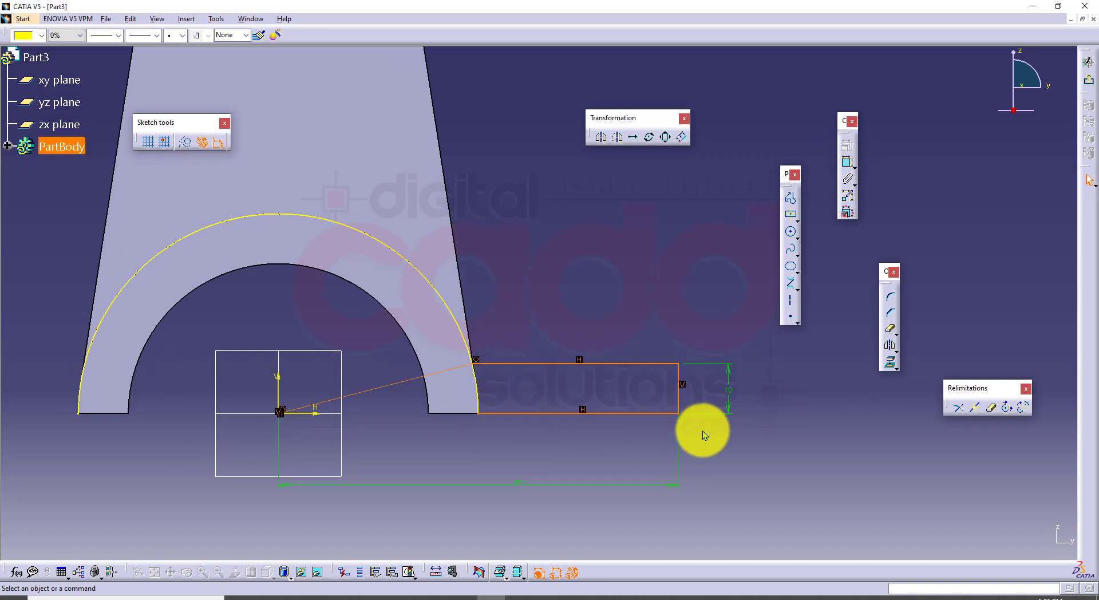
left_click(888, 345)
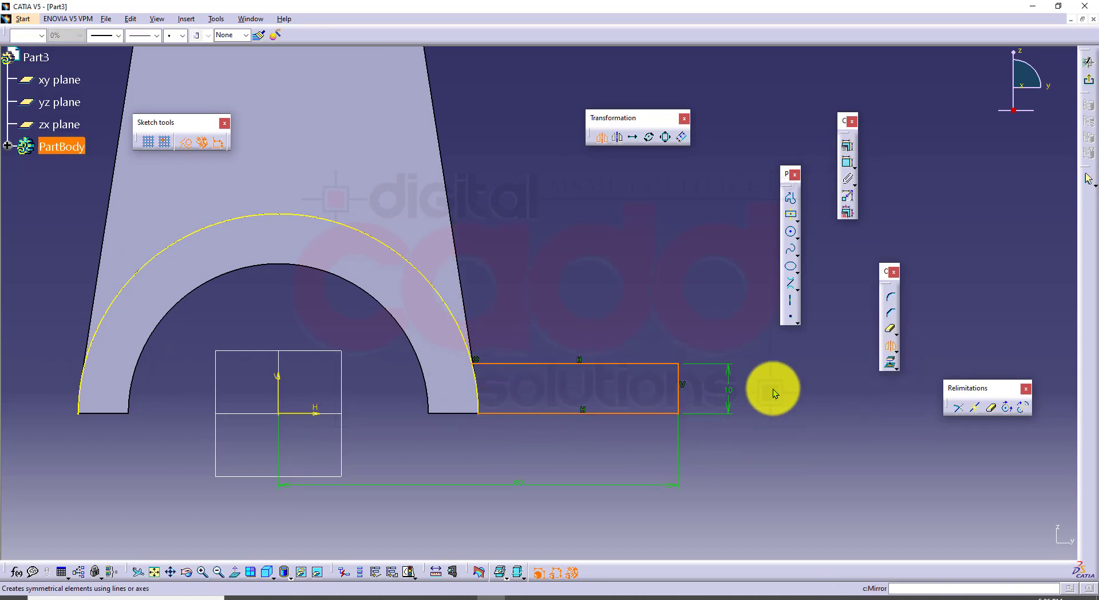
left_click(279, 392)
middle_click_drag(419, 428, 490, 438)
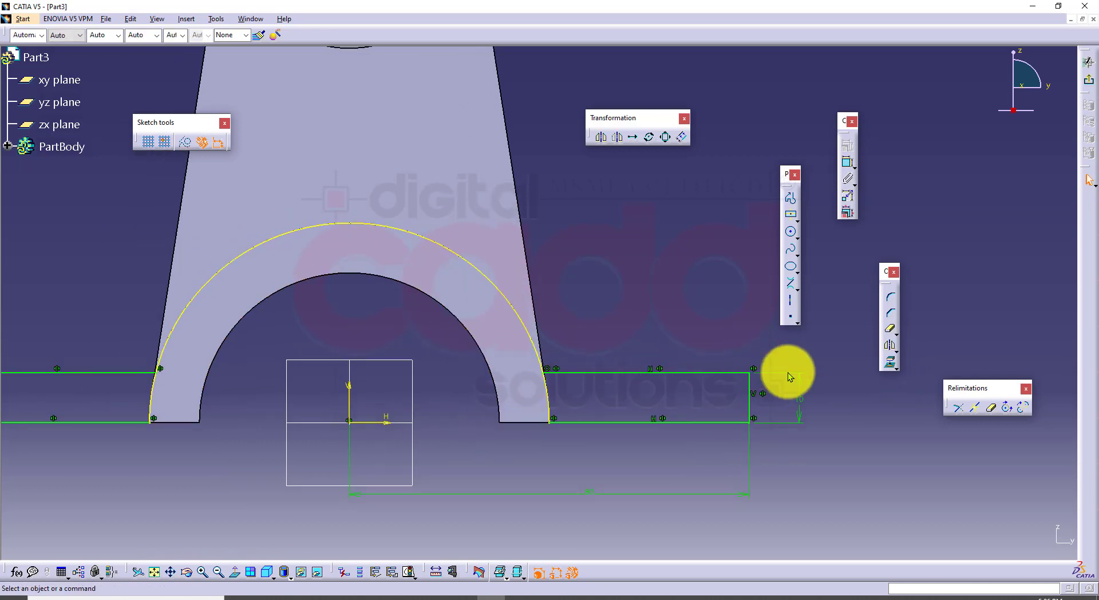
Quick Trim the projected arc between the two lug profiles and exit the sketch
left_click(889, 328)
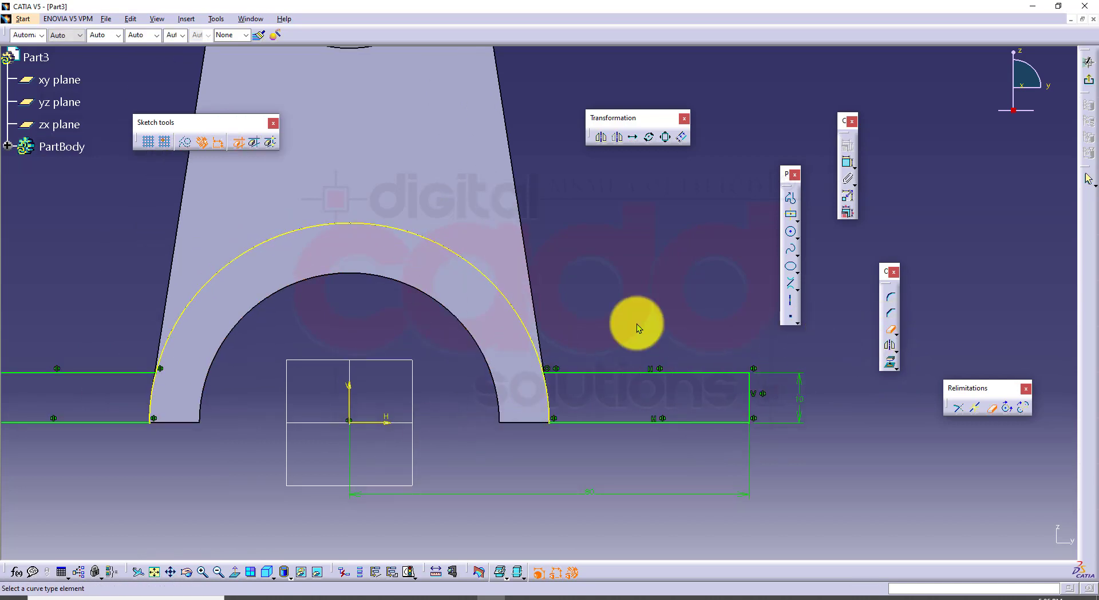
left_click(478, 275)
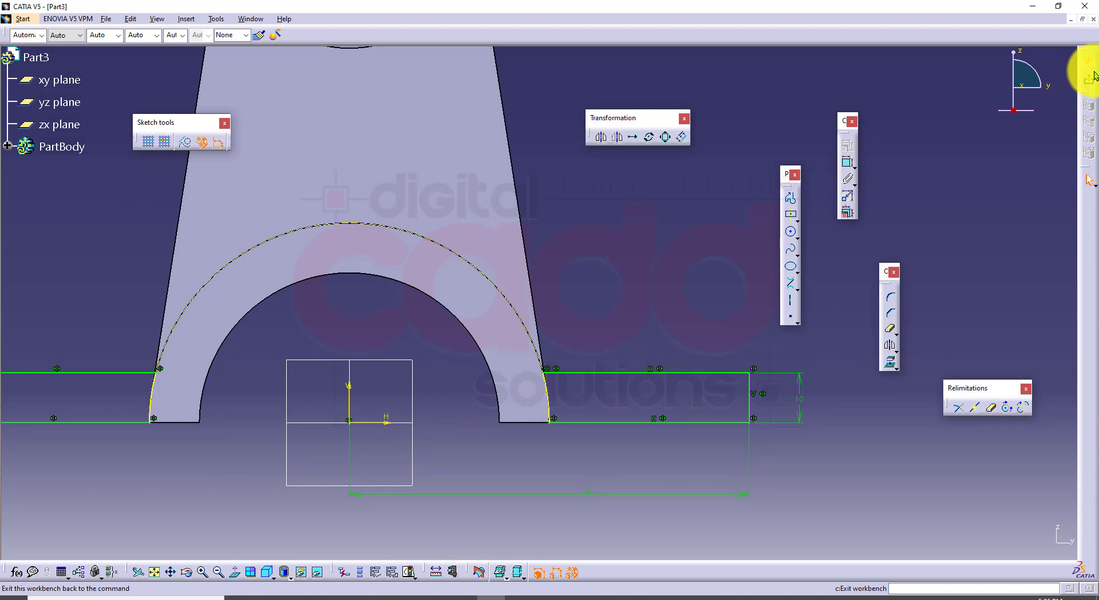
left_click(655, 390)
mouse_move(699, 373)
middle_mouse_down()
mouse_move(655, 391)
mouse_move(647, 481)
middle_mouse_up()
Check the half-ring depth, rib thickness and lug width in the PDF drawing of exercise 62
left_click(294, 597)
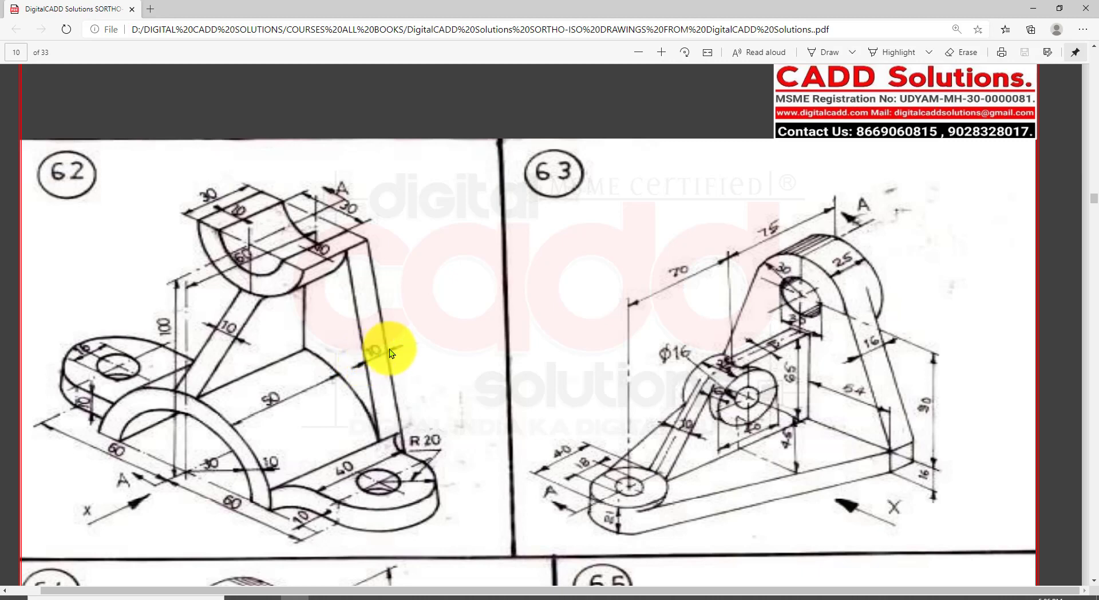
left_click_drag(350, 334, 395, 371)
left_click_drag(305, 379, 262, 418)
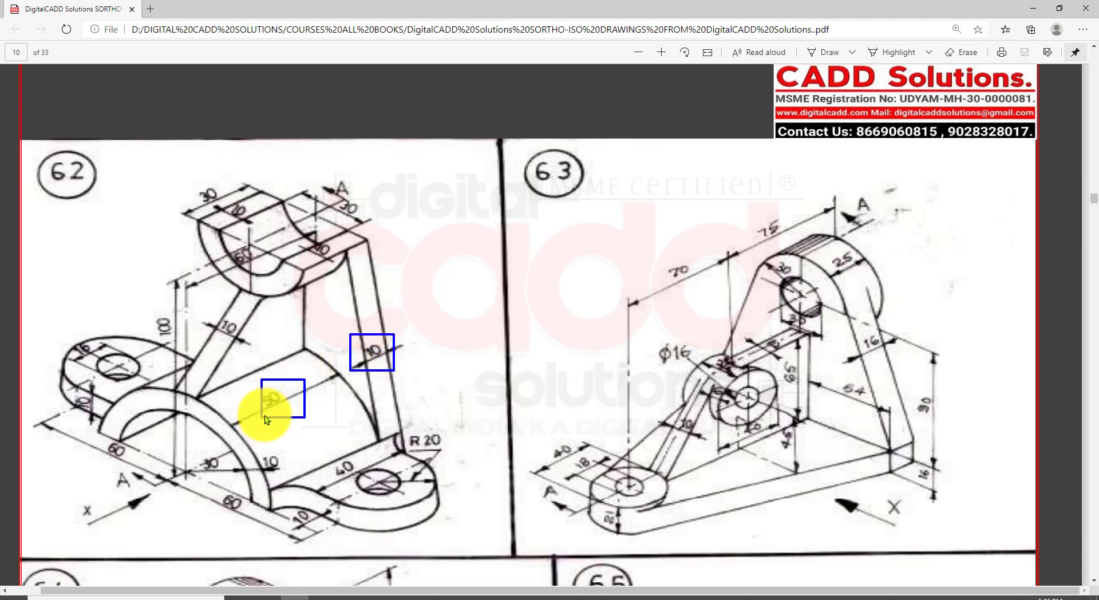
mouse_move(370, 449)
left_mouse_down()
mouse_move(317, 509)
mouse_move(318, 480)
left_mouse_up()
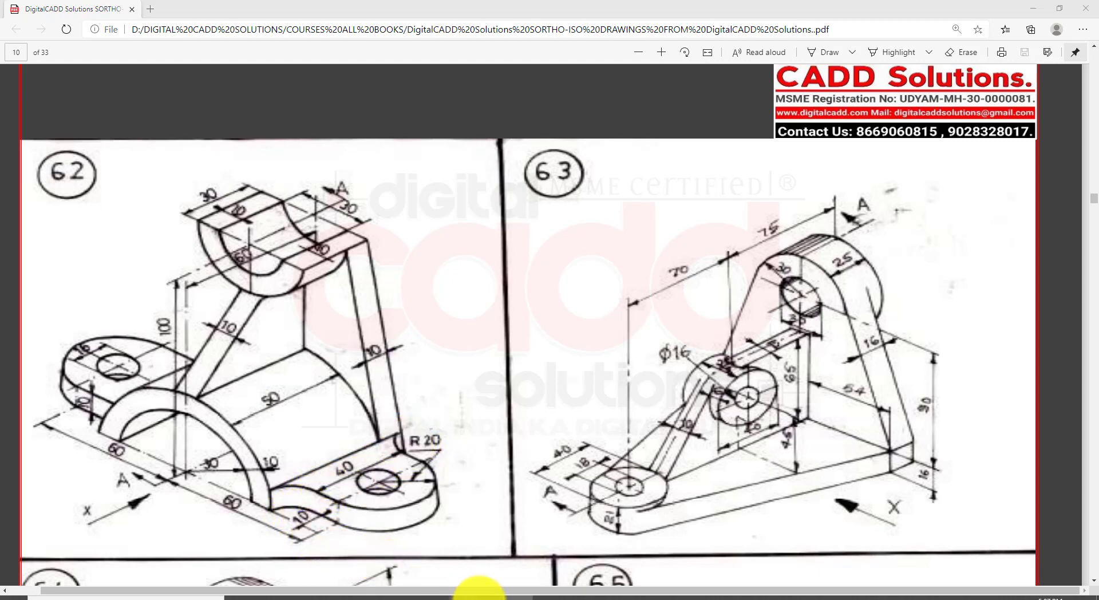
left_click(490, 595)
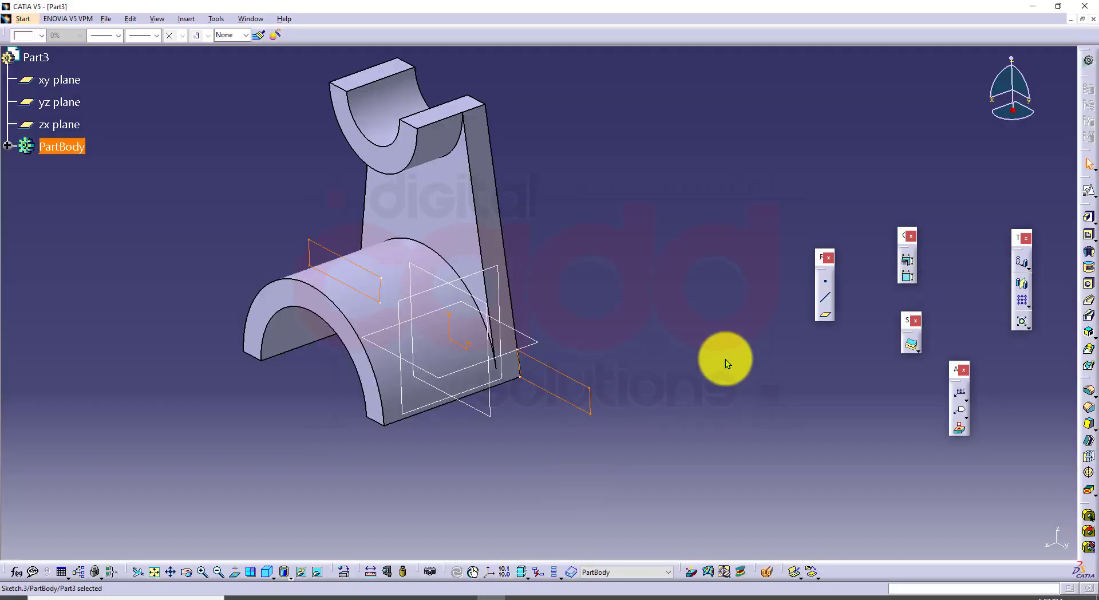
Pad the mirrored lug profile sketch with a first limit of 50 mm and preview it
left_click(1087, 218)
type("5")
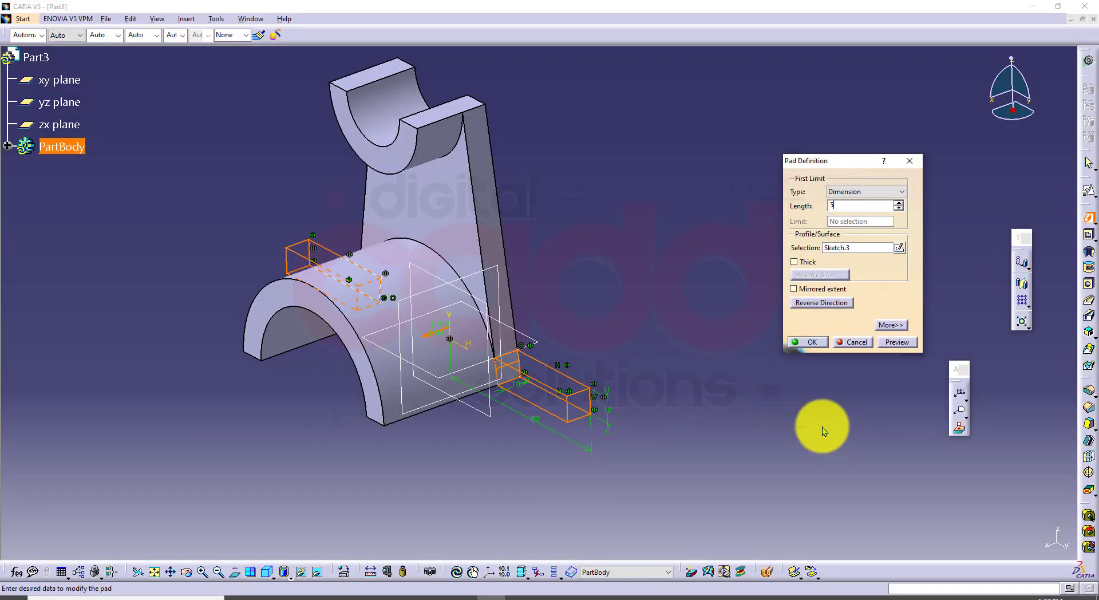
type("0")
left_click(897, 342)
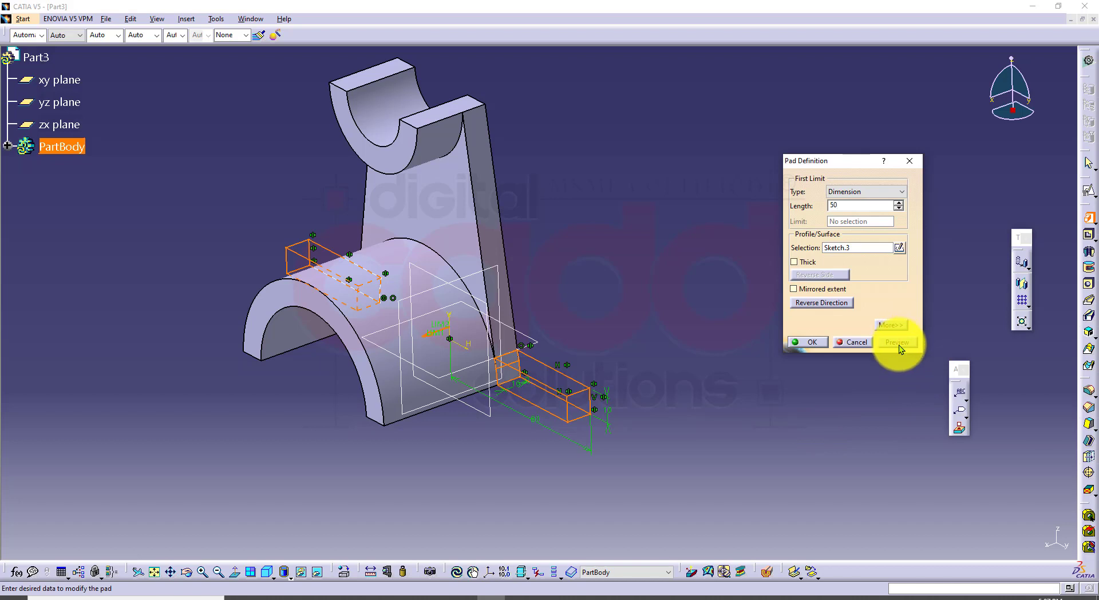
Set the lug pad's second limit to -10 mm, inspect the preview and create the pad
left_click(888, 324)
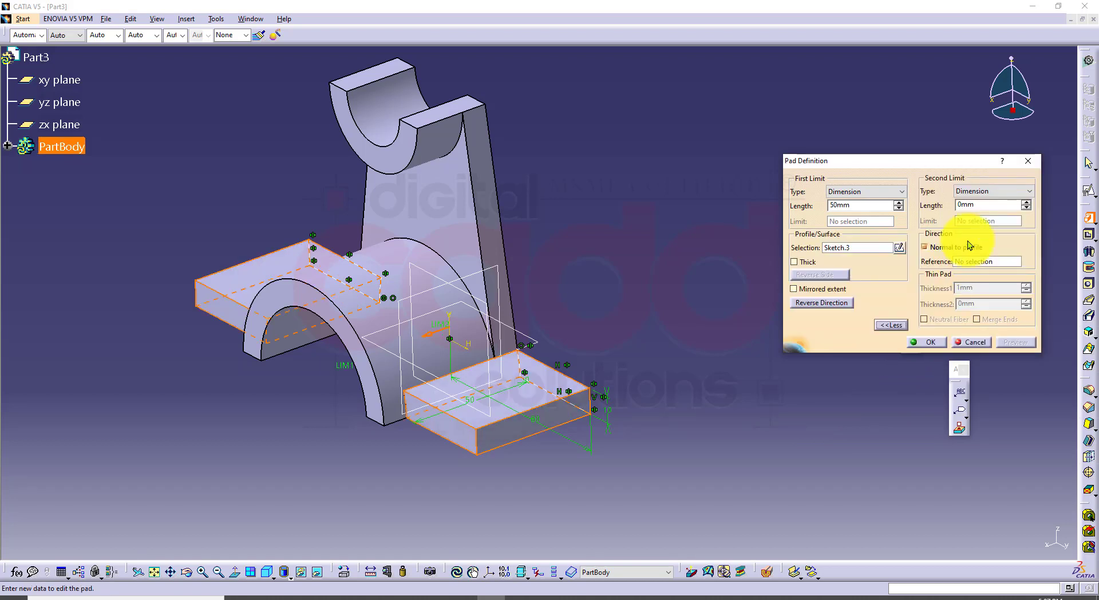
type("-10")
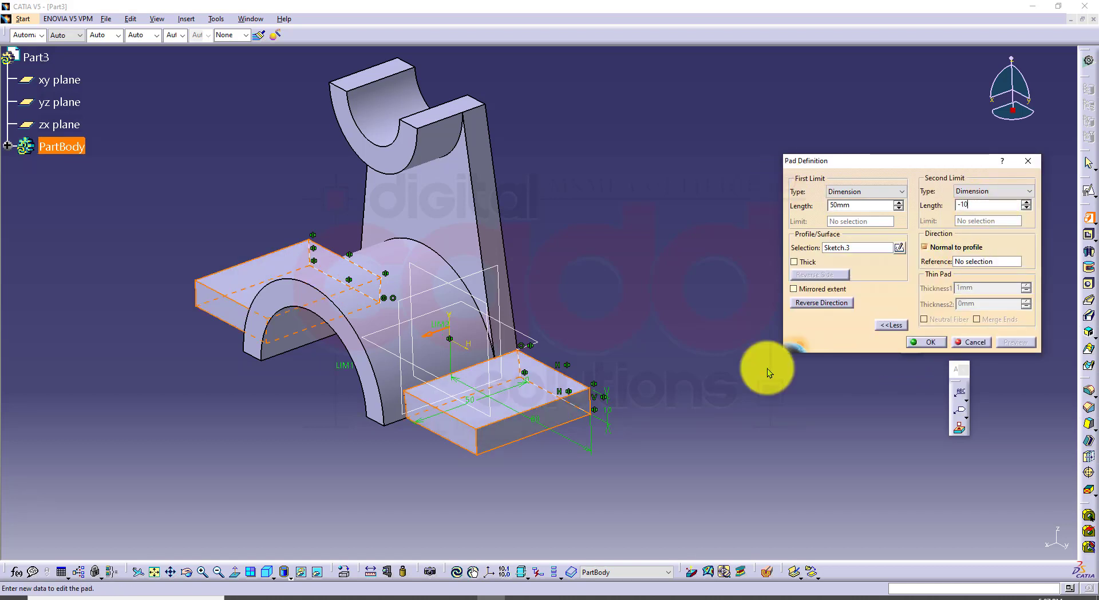
left_click(879, 205)
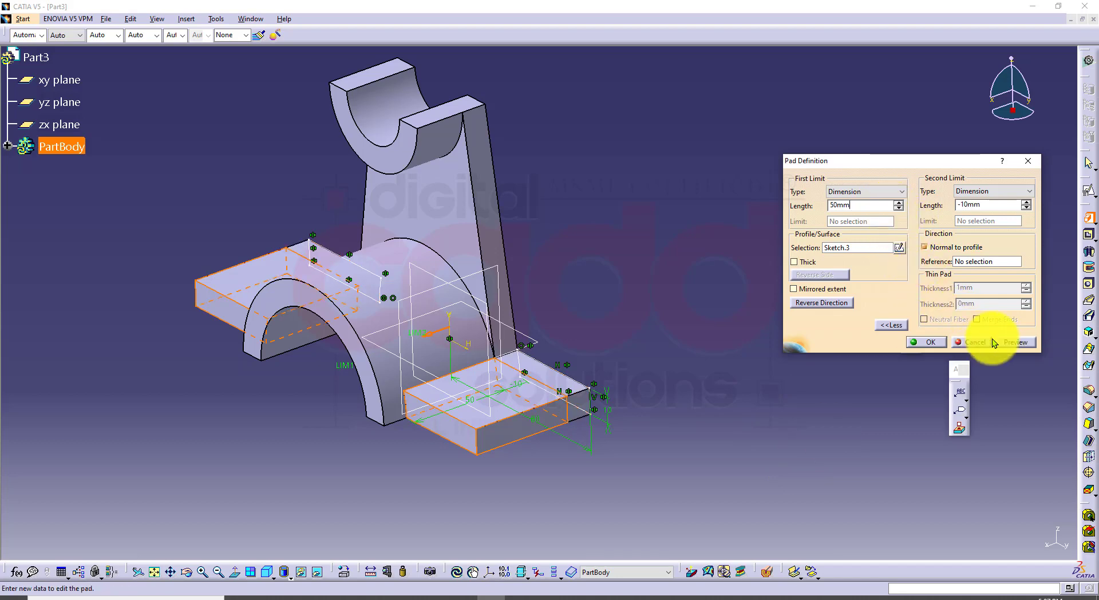
left_click(998, 343)
middle_click_drag(625, 265, 603, 280)
middle_click_drag(602, 410, 520, 372)
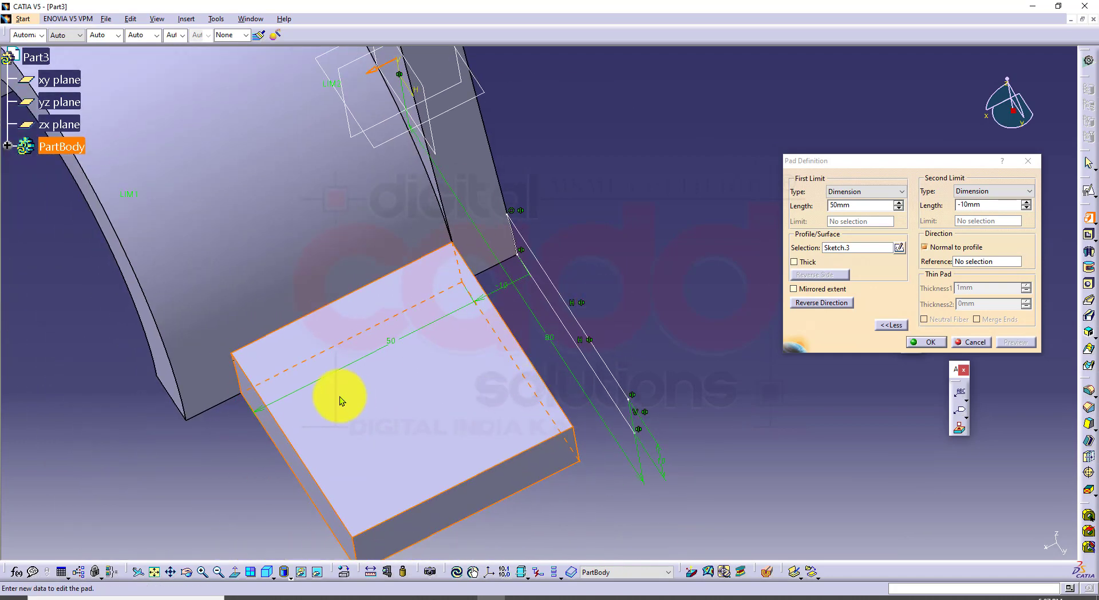
middle_click_drag(344, 371, 438, 451)
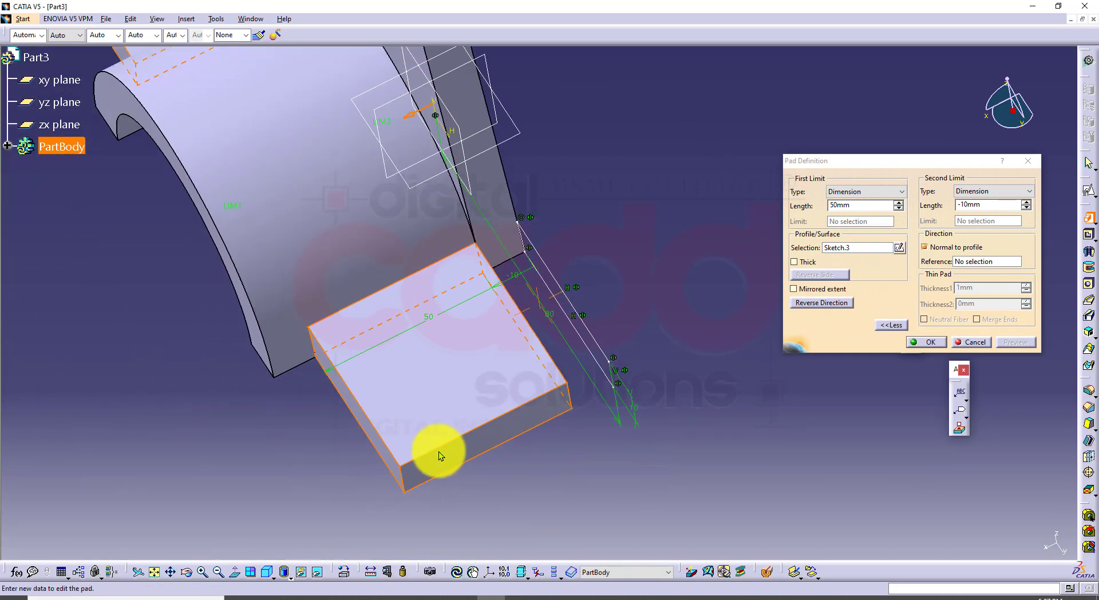
left_click(916, 341)
Round the right-hand lug's outer end with a Tritangent Fillet between its two side faces, removing the end face
middle_click_drag(727, 421, 659, 372)
left_click(269, 572)
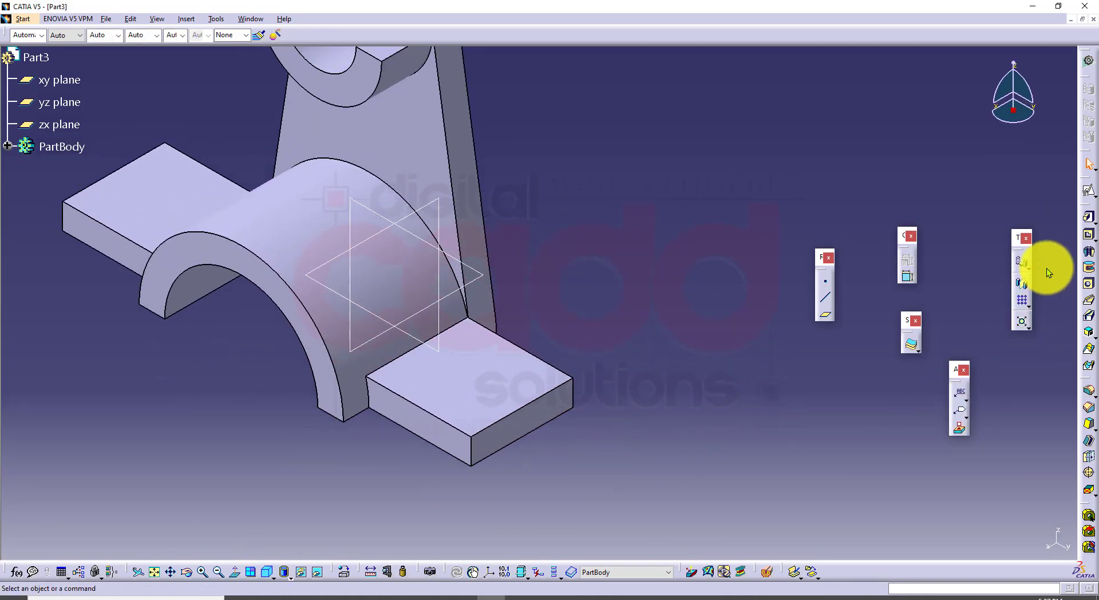
left_click(1091, 394)
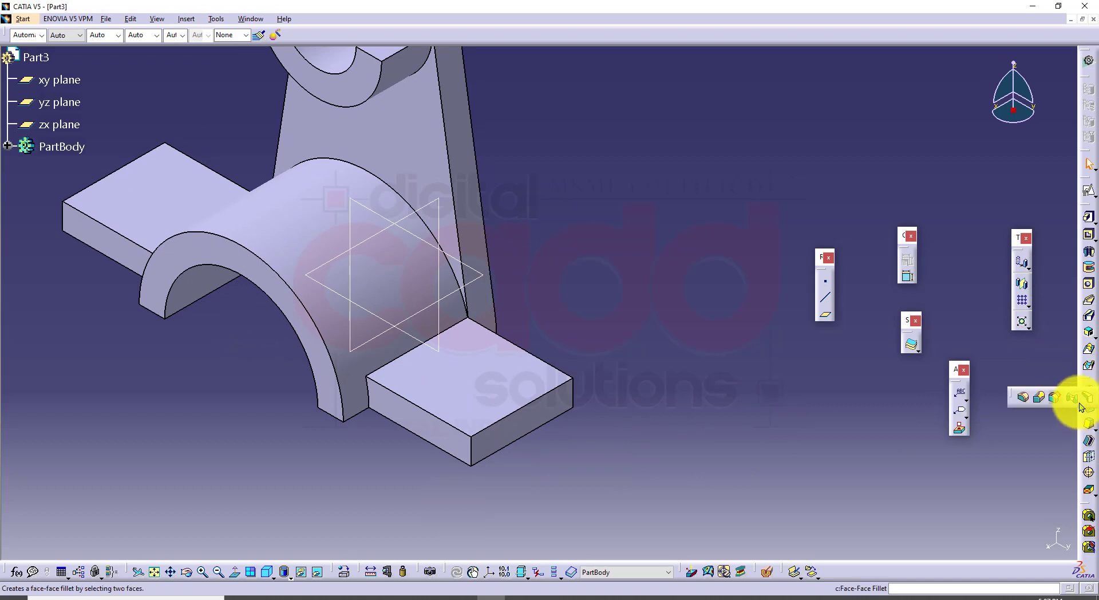
left_click(1086, 397)
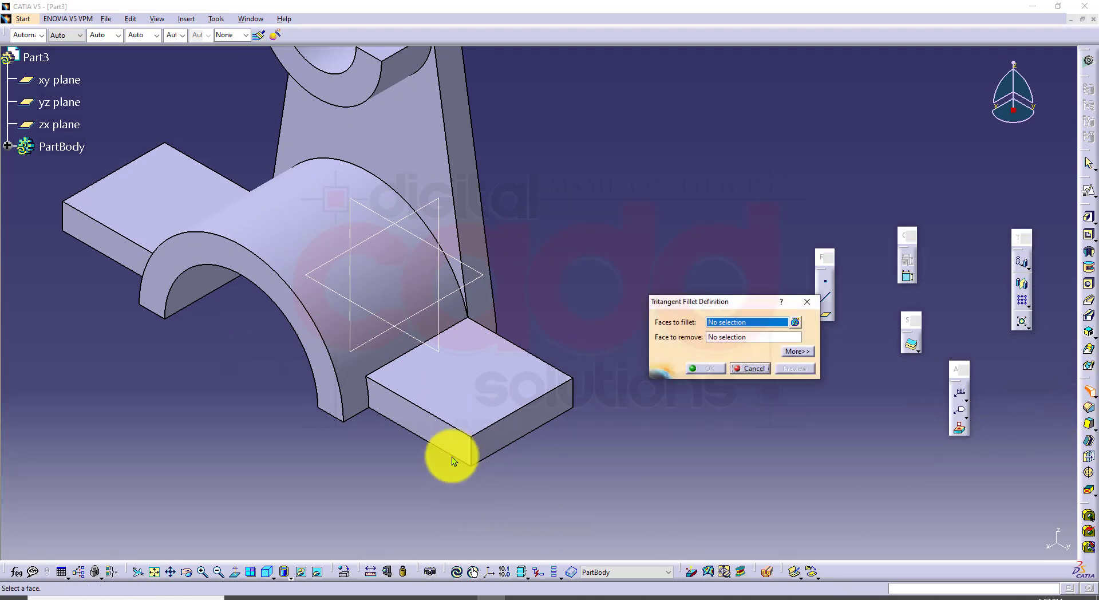
left_click(445, 439)
middle_click_drag(572, 408, 511, 389)
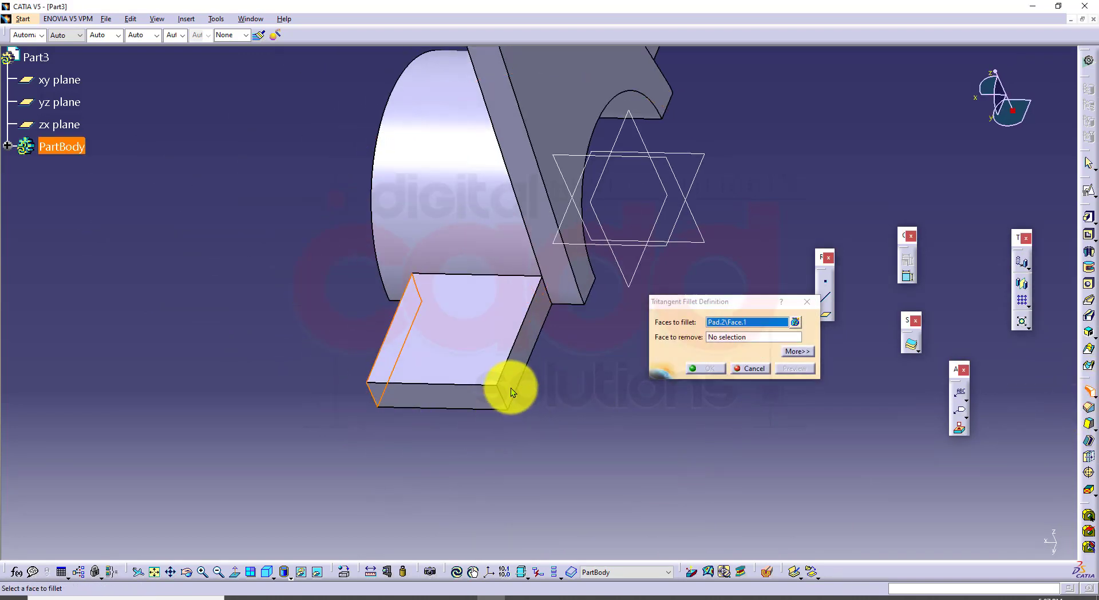
left_click(514, 372)
left_click(476, 394)
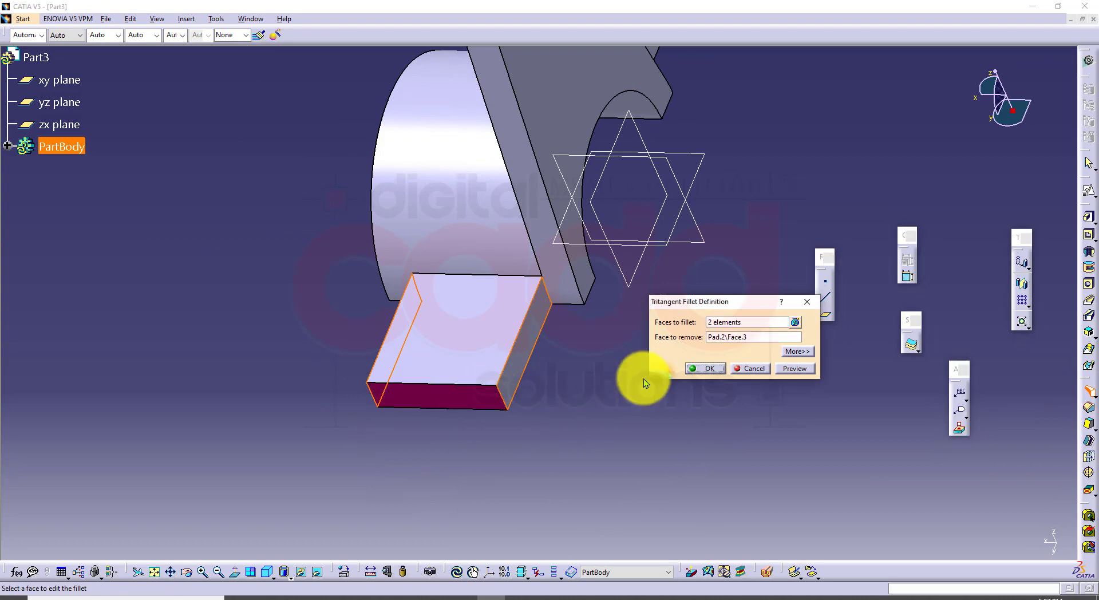
left_click(692, 368)
Round the opposite lug's outer end with a Tritangent Fillet between its side faces, removing the end face
middle_click_drag(307, 376, 714, 328)
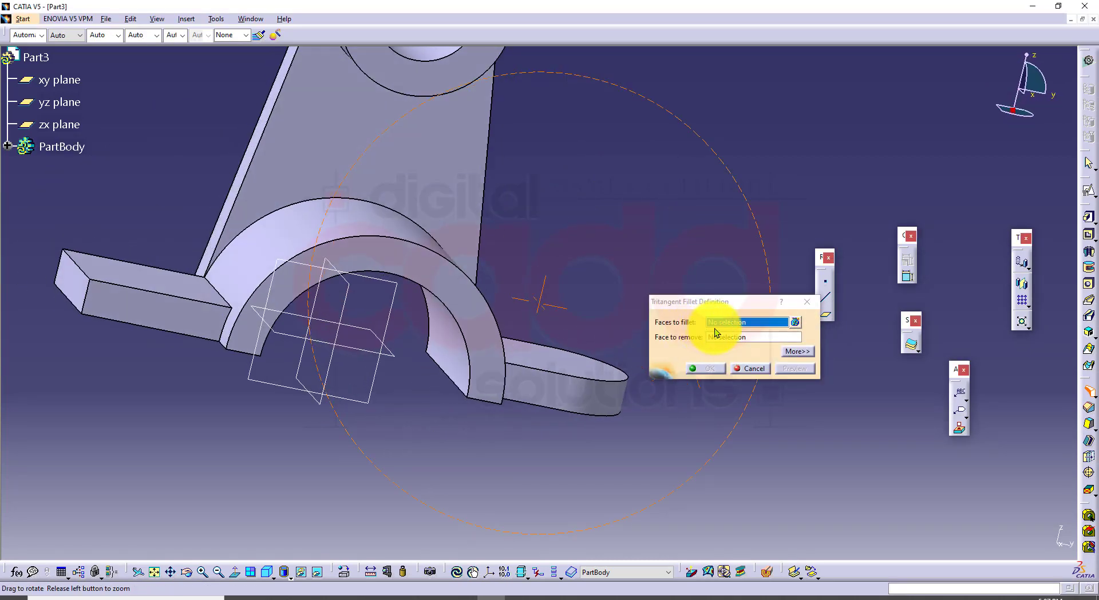
left_click(170, 303)
middle_click_drag(170, 303, 639, 459)
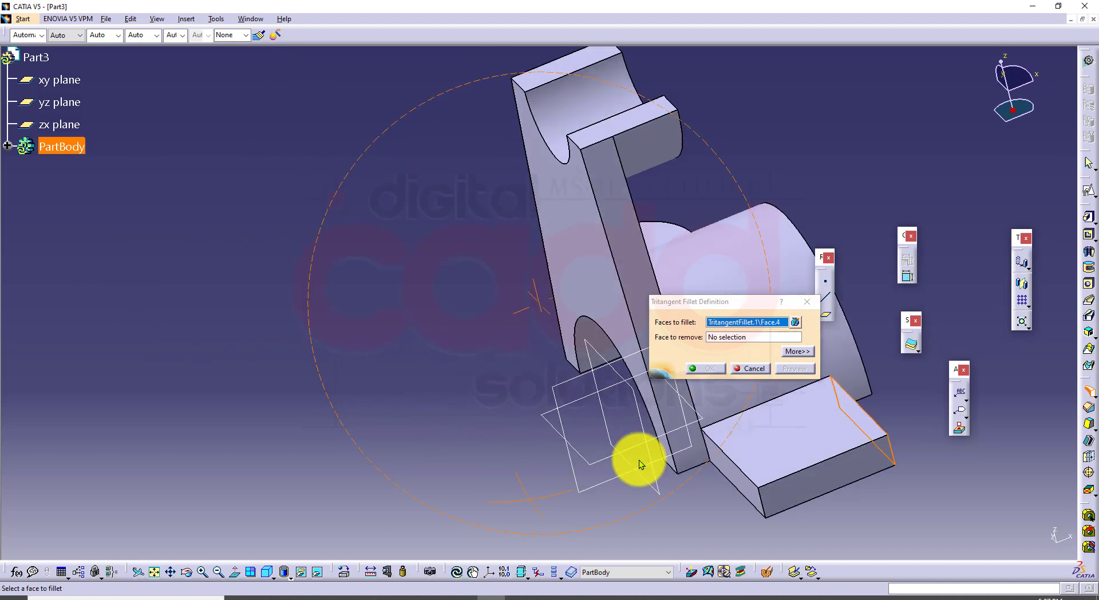
left_click(745, 490)
left_click(788, 486)
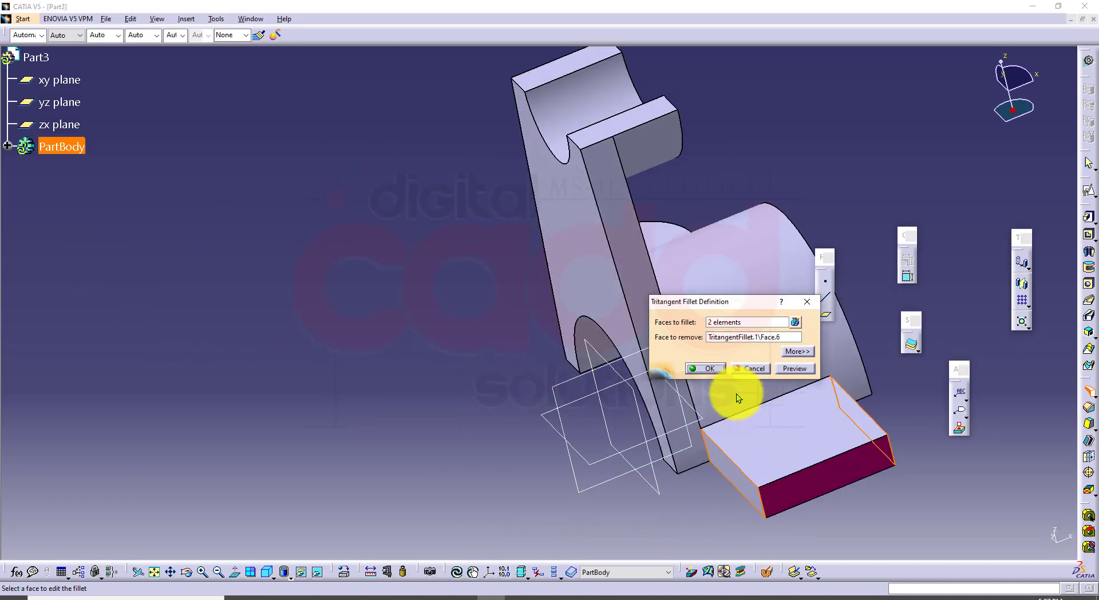
left_click(710, 368)
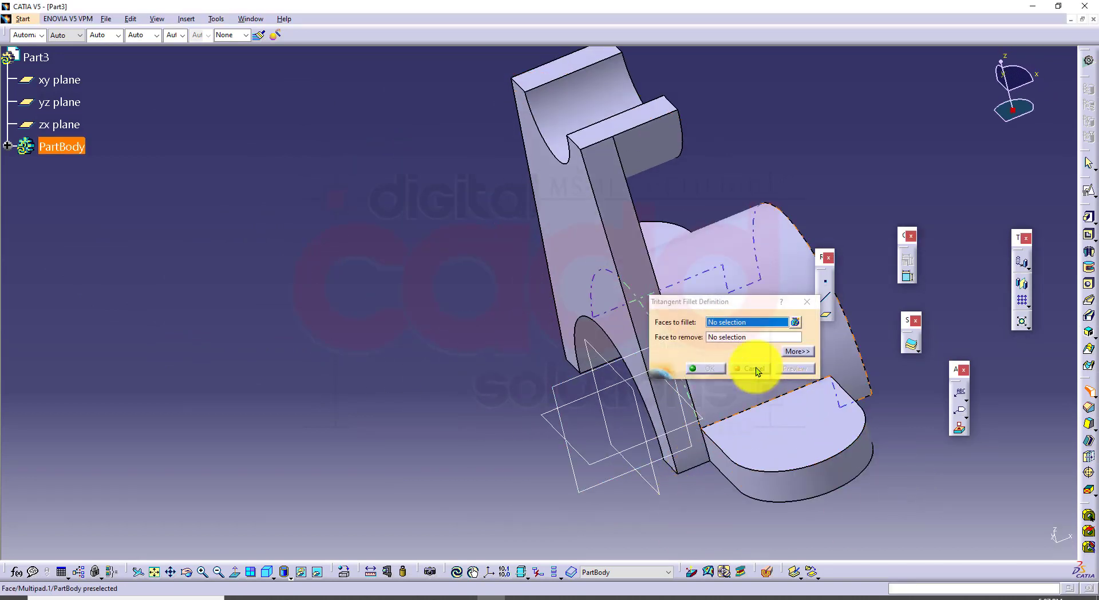
Check the lug hole diameter in the PDF drawing and cut a 16 mm Up To Next hole concentric with the right-hand lug's rounded end
left_click(266, 572)
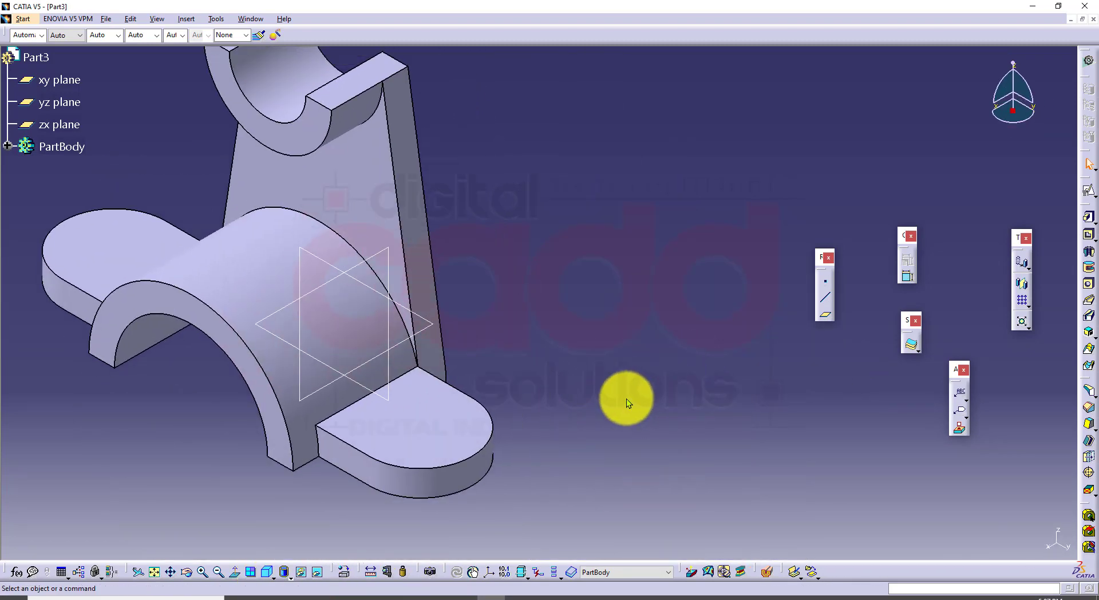
left_click(1088, 283)
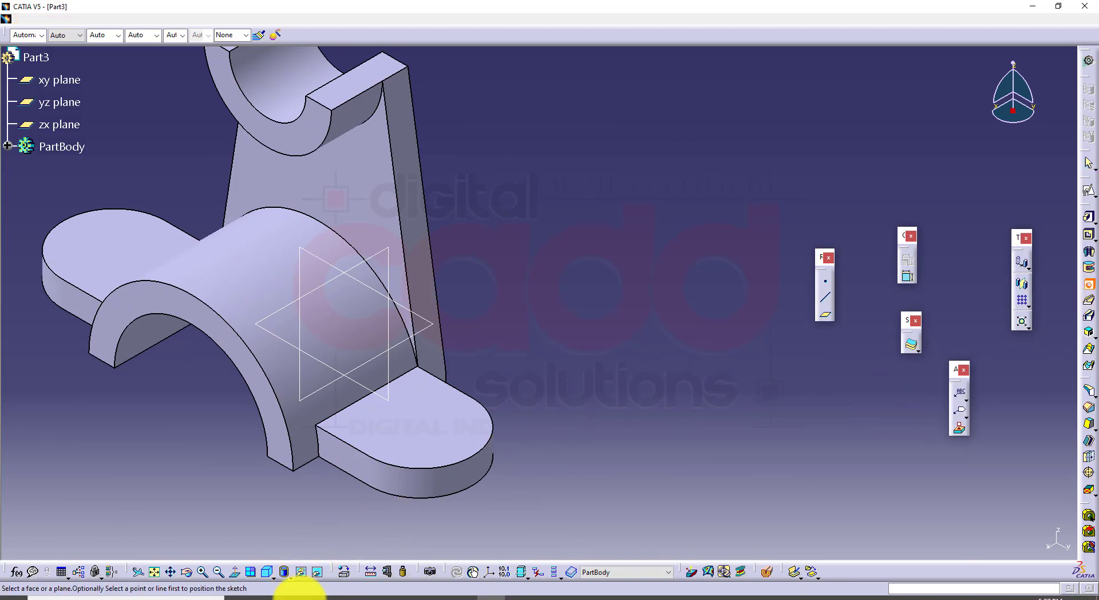
left_click(292, 596)
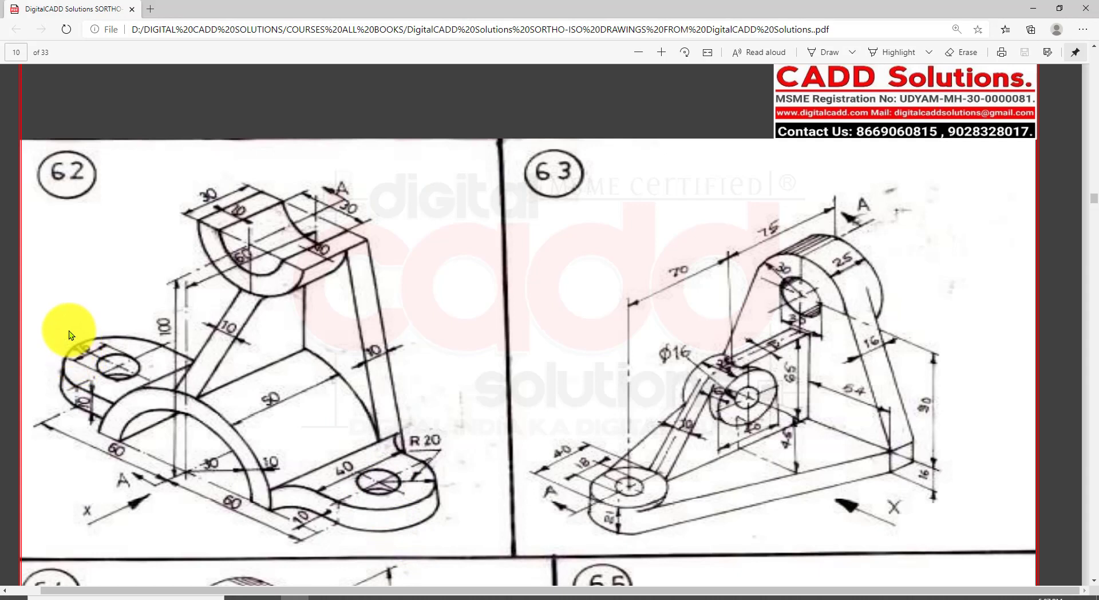
left_click_drag(93, 295, 84, 351)
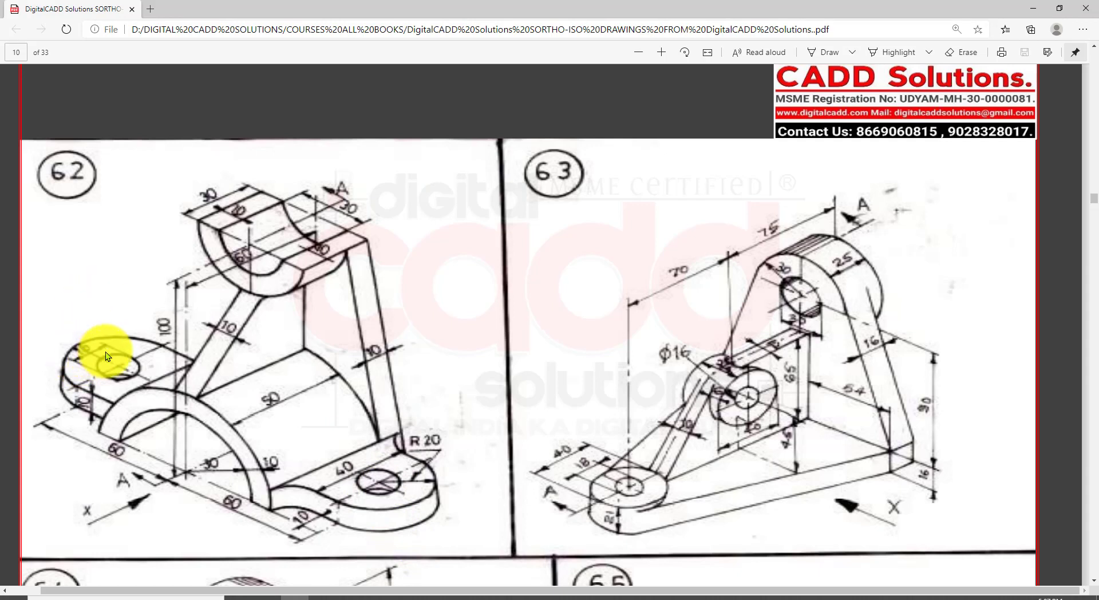
left_click_drag(44, 315, 153, 407)
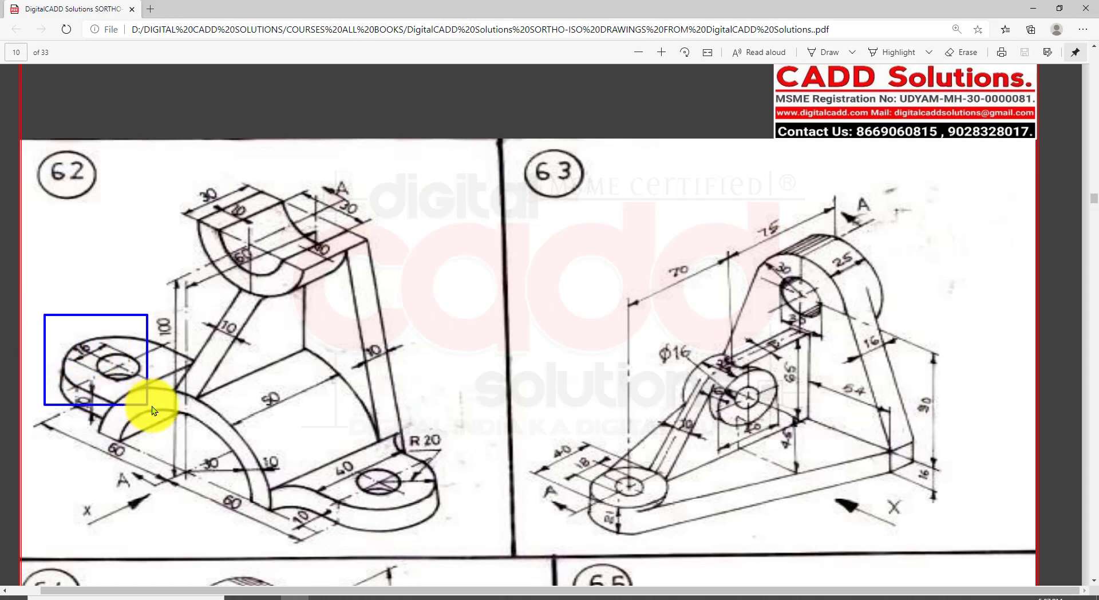
left_click(497, 595)
left_click(490, 425)
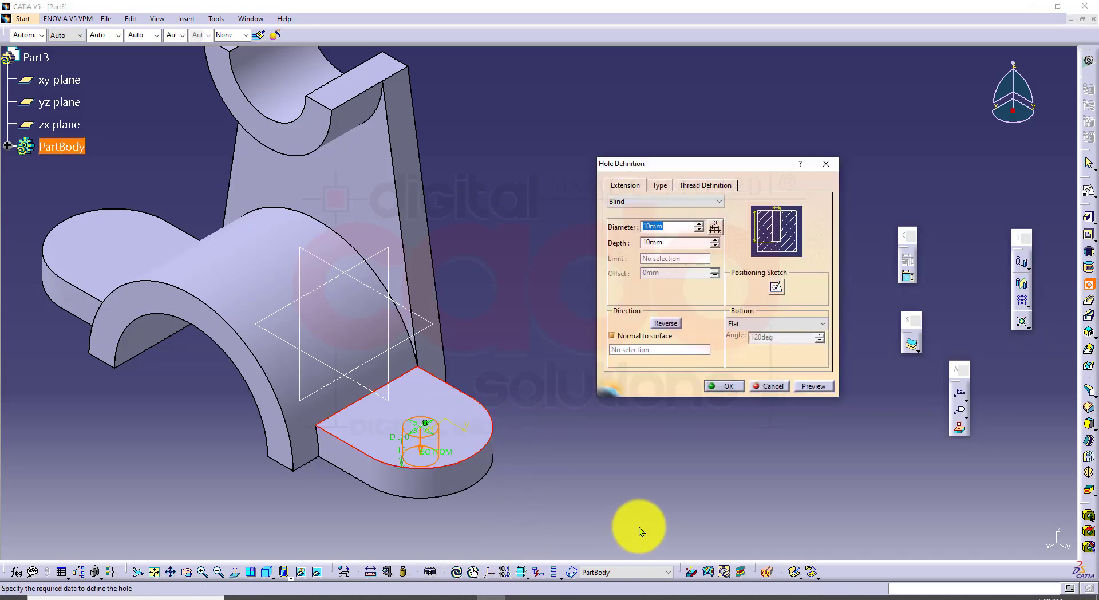
type("16")
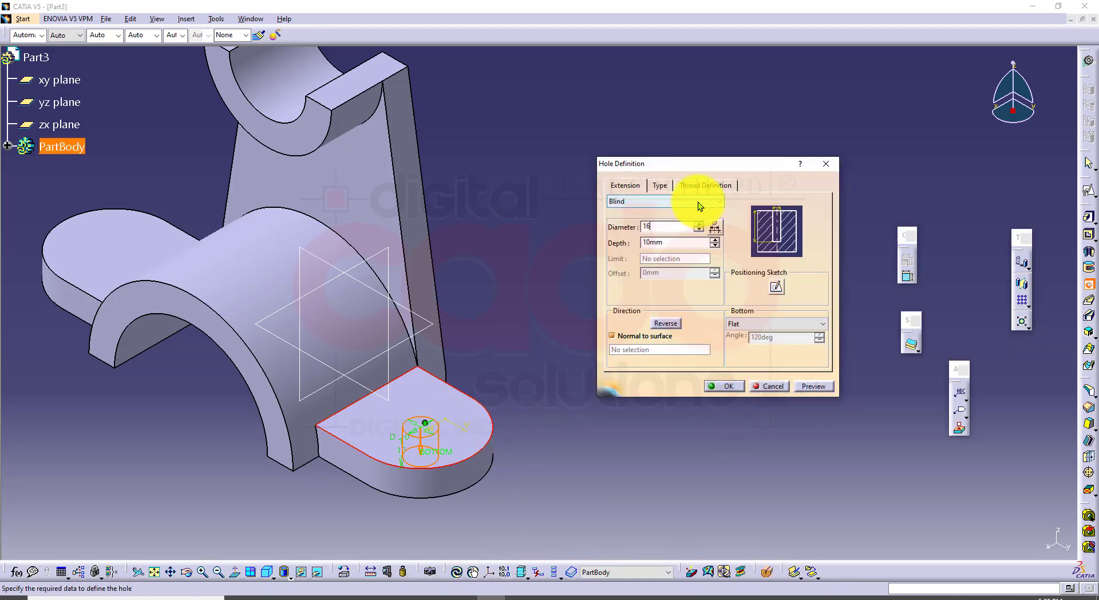
left_click(698, 202)
left_click(635, 219)
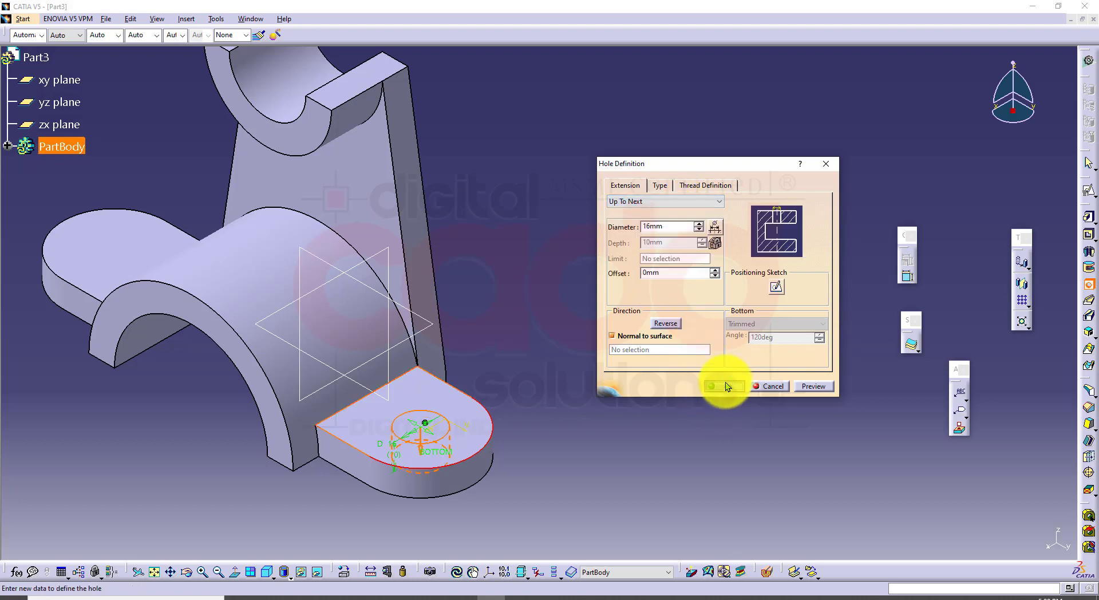
left_click(726, 382)
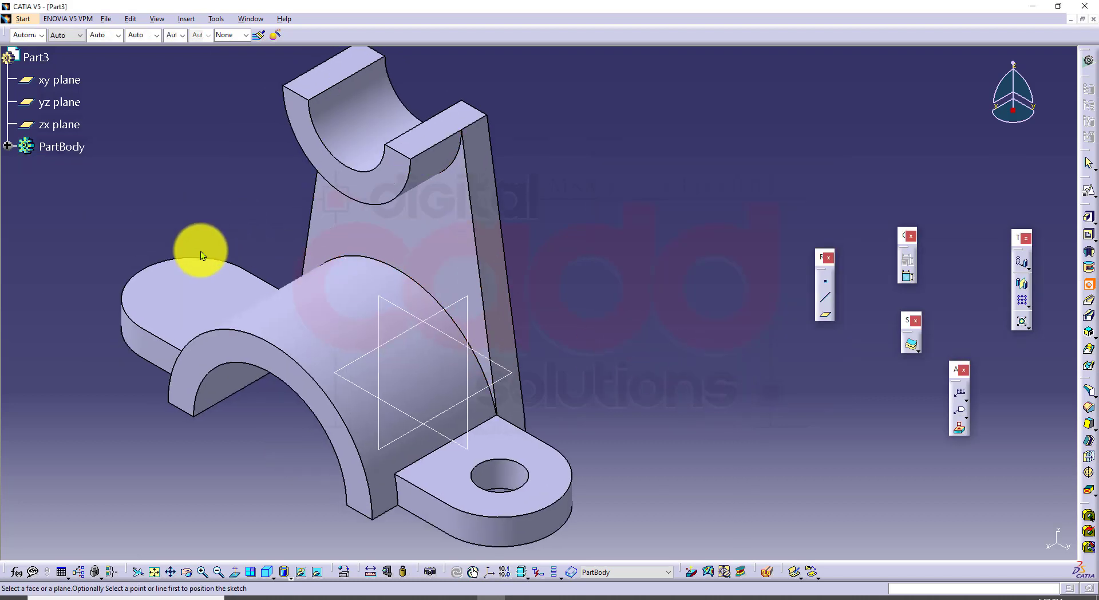
Cut a matching 16 mm Up To Next hole concentric with the opposite lug's rounded end
left_click(197, 256)
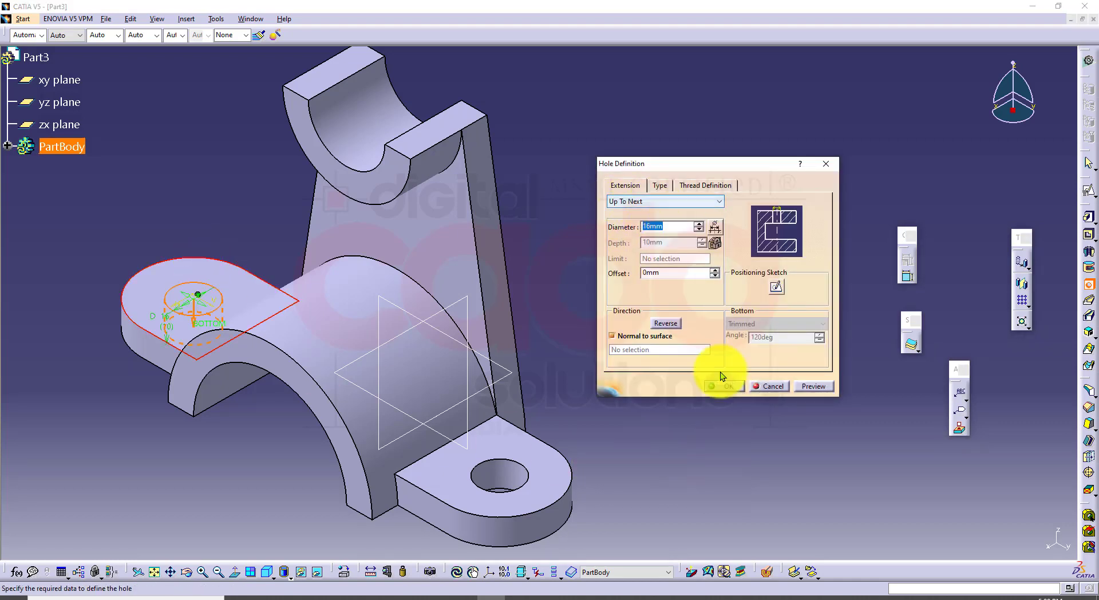
left_click(727, 383)
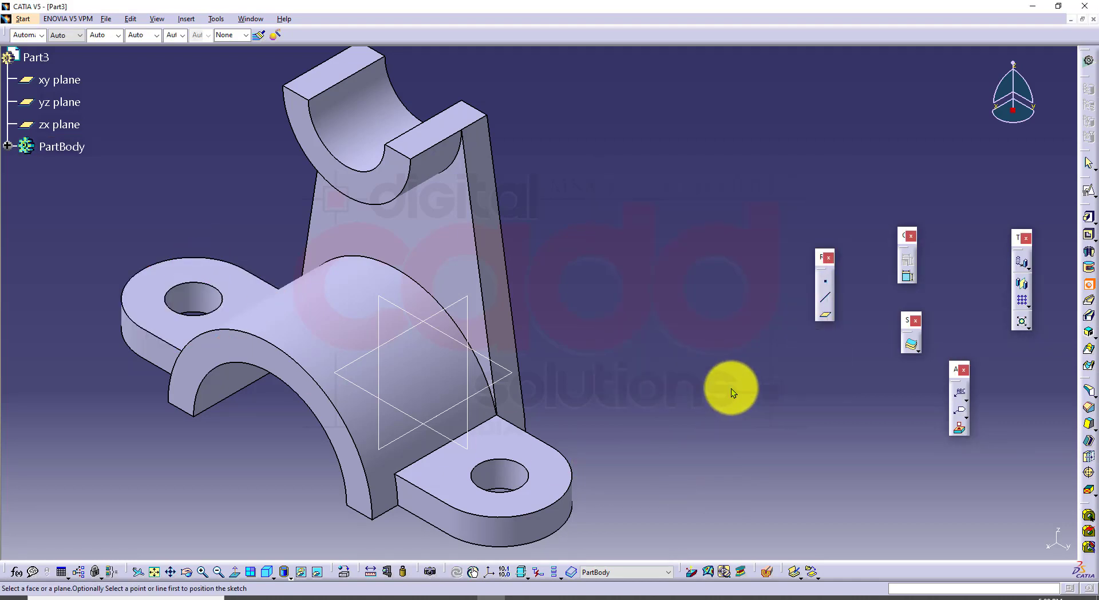
middle_click_drag(702, 403, 622, 463)
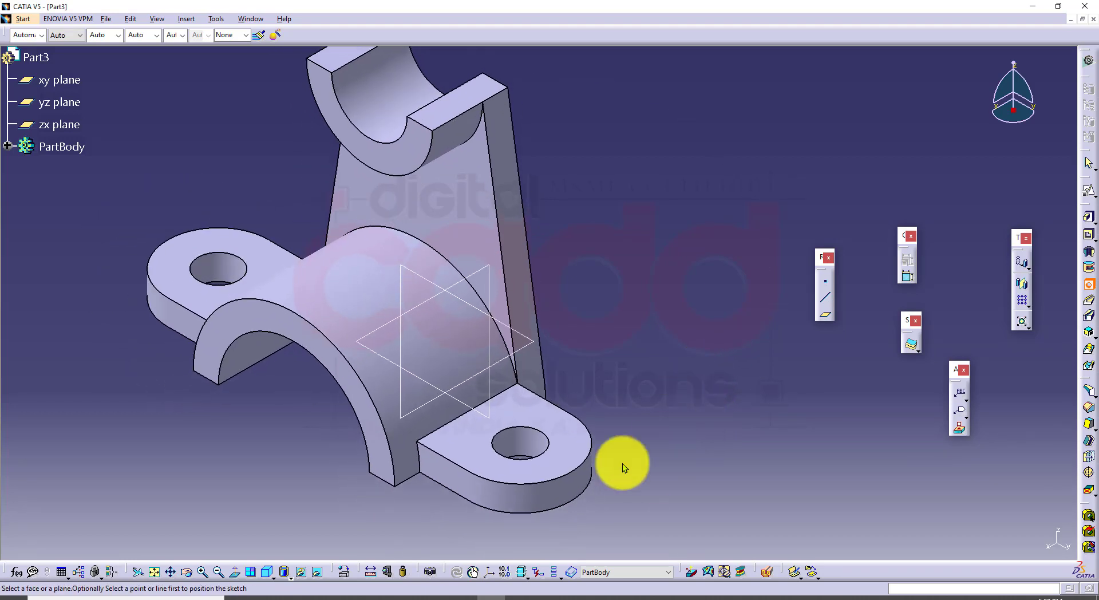
left_click(296, 597)
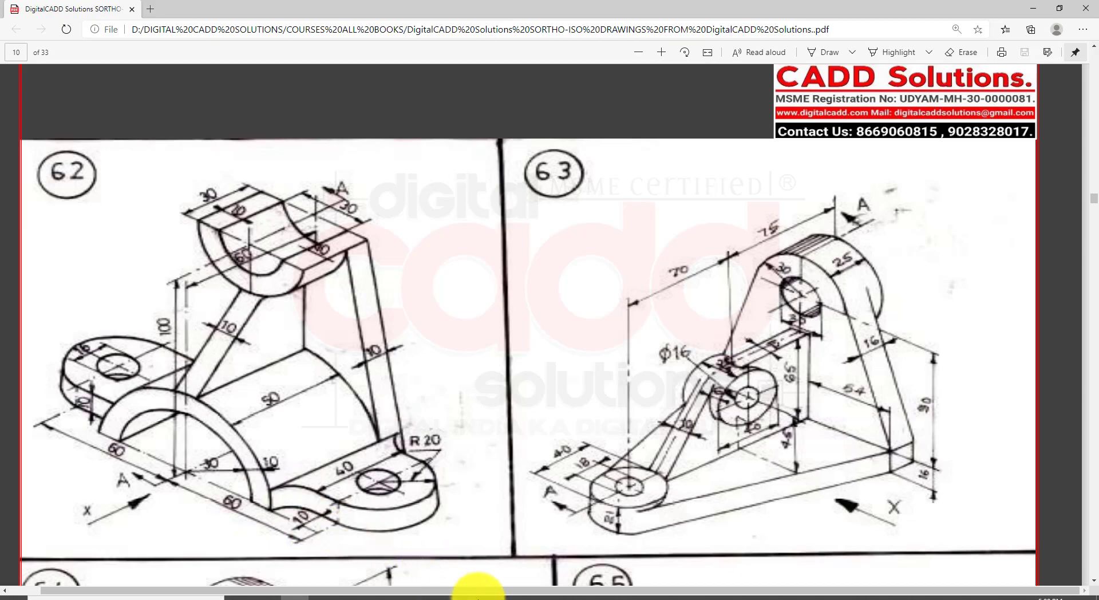
left_click(490, 597)
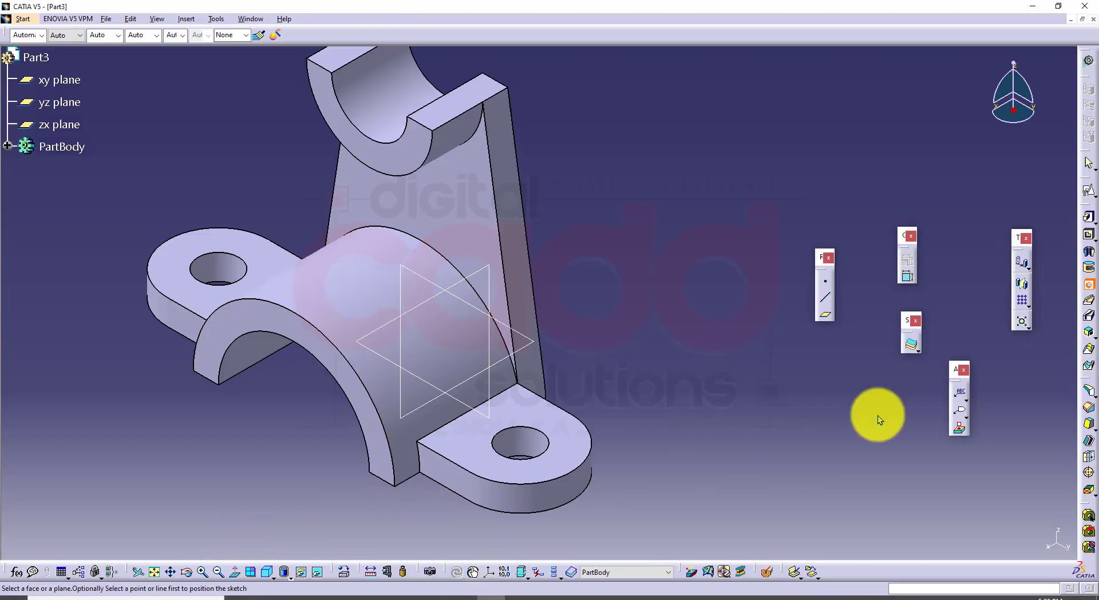
left_click(1089, 392)
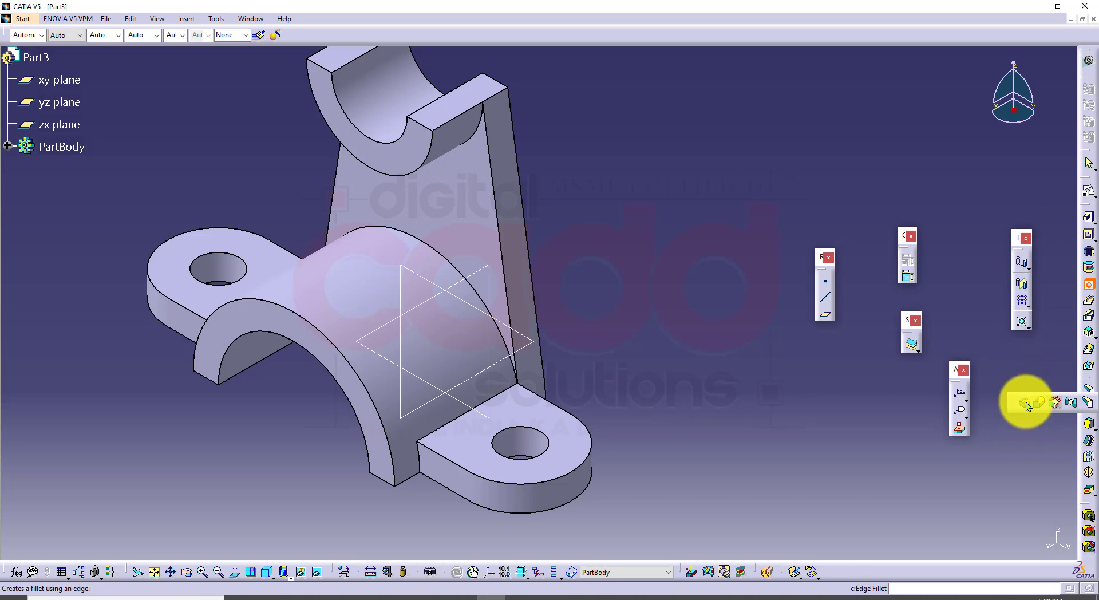
left_click(1026, 402)
type("10mm")
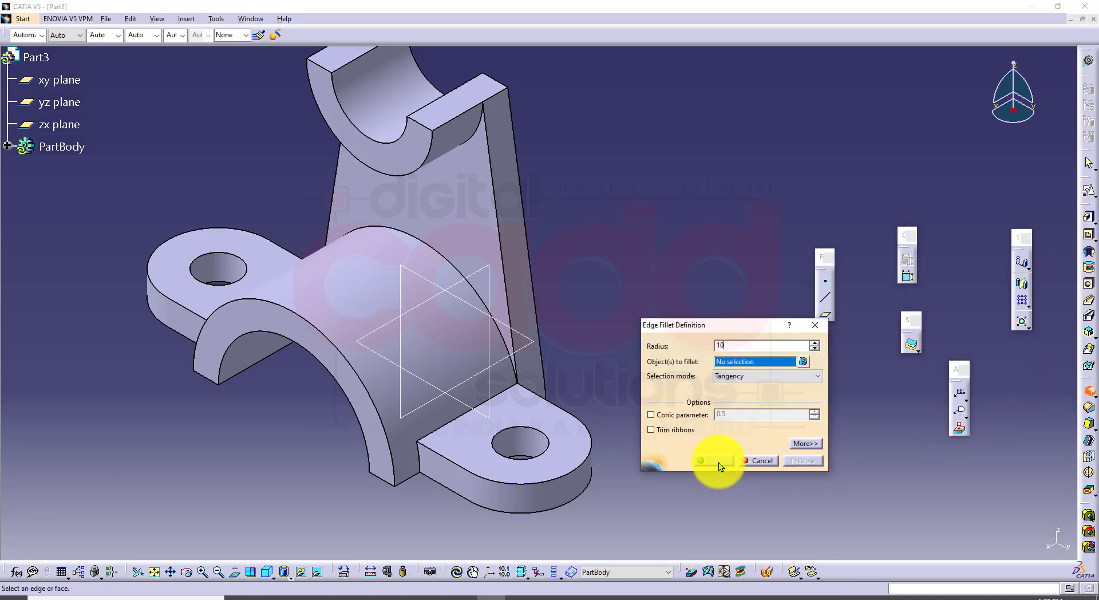
middle_click_drag(452, 462, 361, 397)
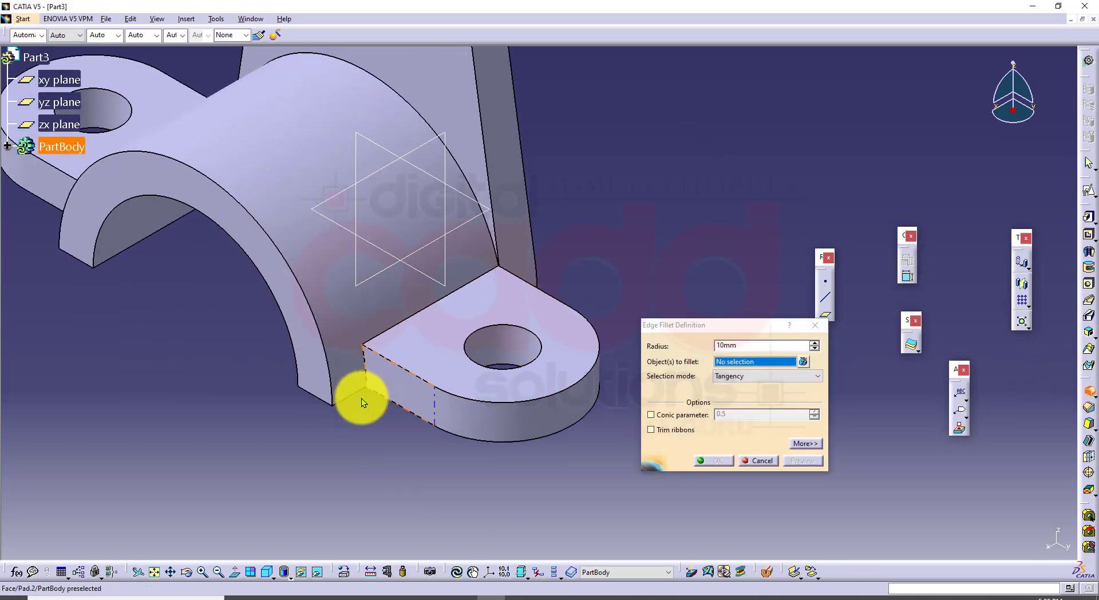
left_click(364, 377)
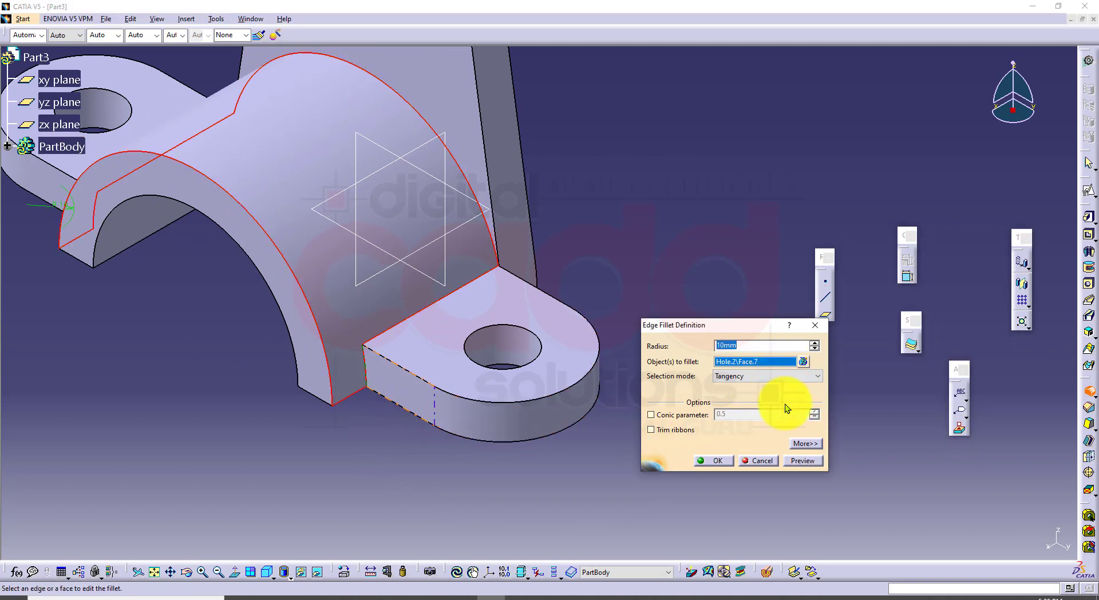
left_click(759, 460)
Round the four vertical edges where the side lugs meet the lower half-ring with a 10 mm Edge Fillet
left_click(1086, 392)
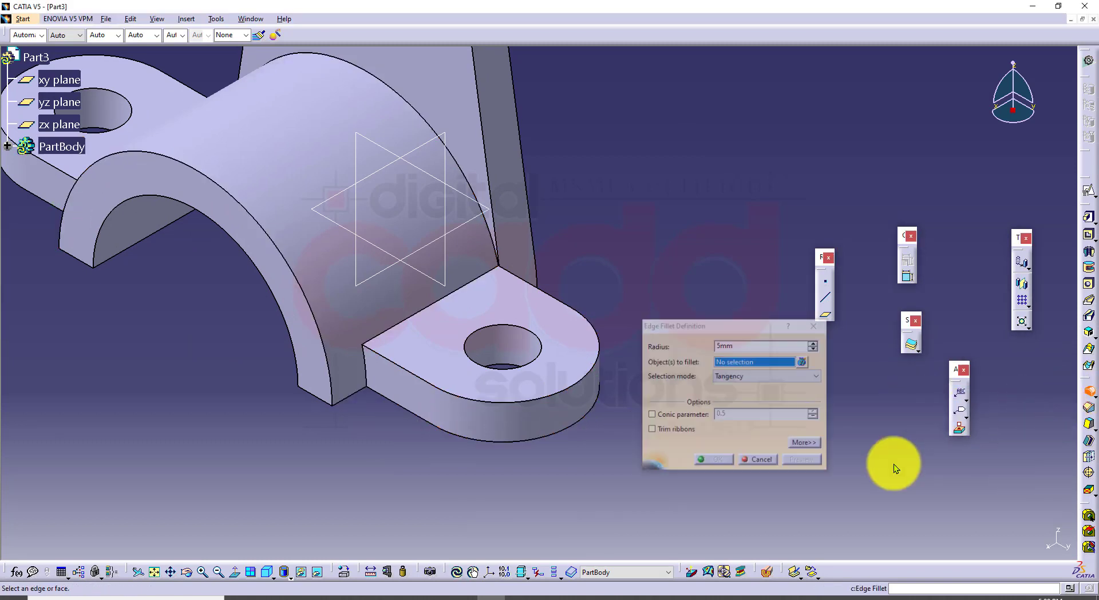
left_click(366, 374)
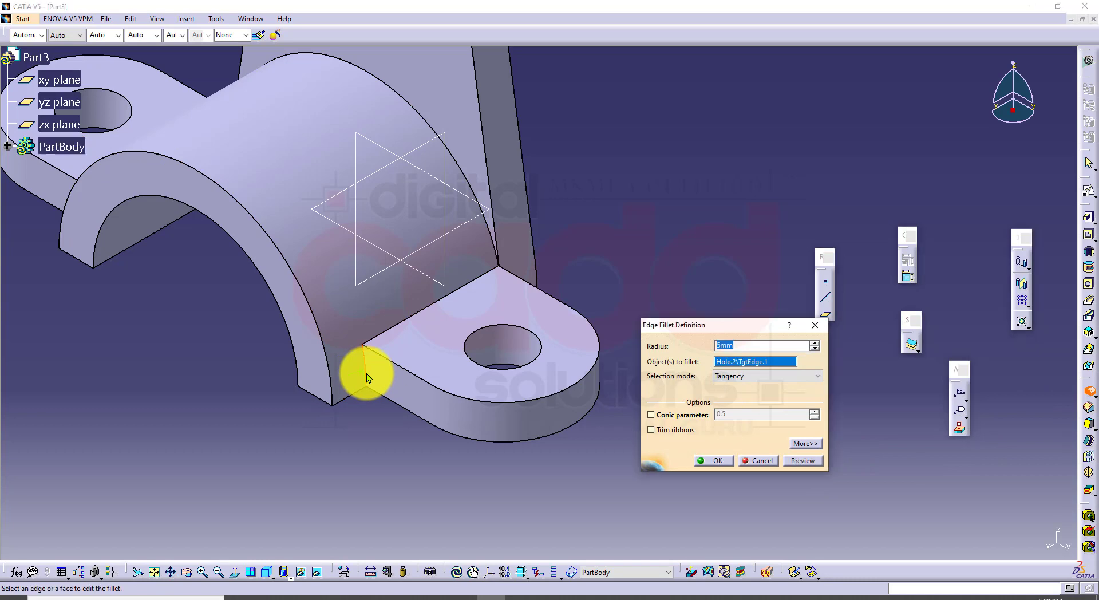
middle_click_drag(264, 368, 507, 427)
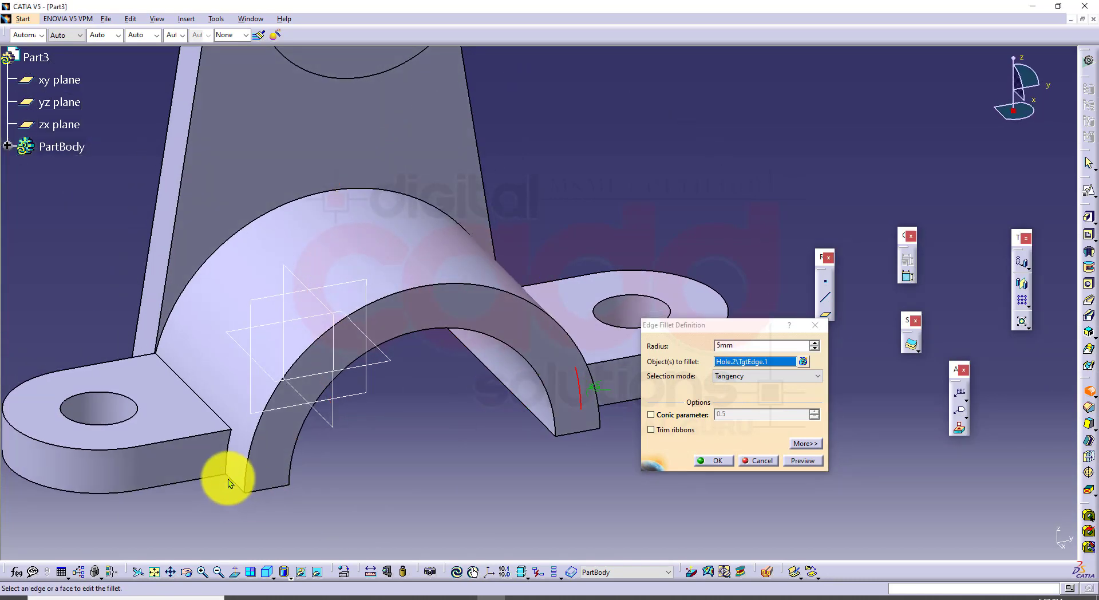
left_click(226, 459)
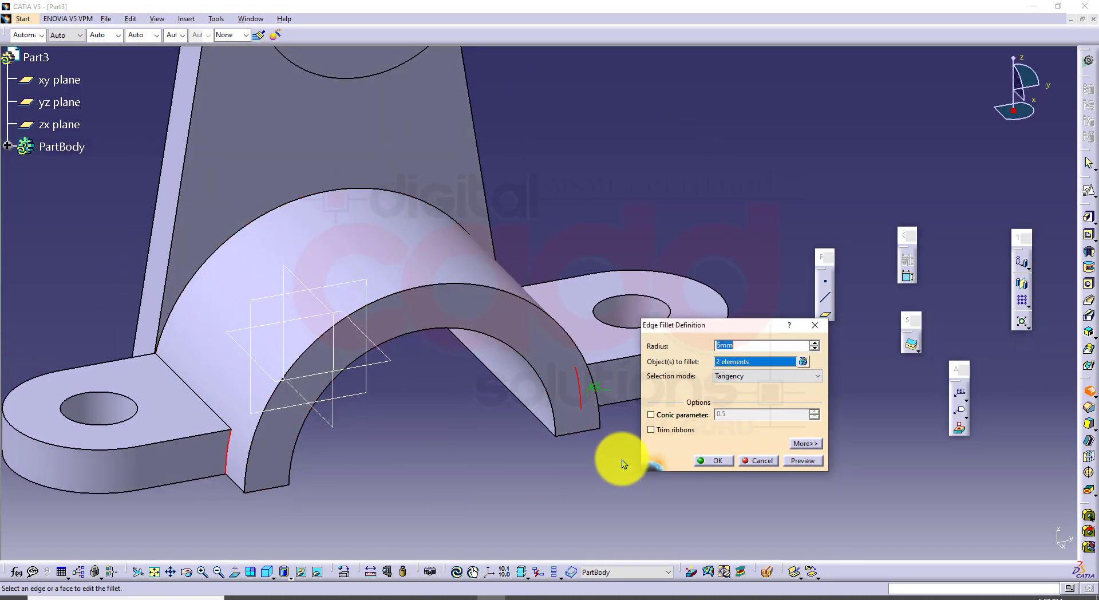
middle_click_drag(569, 397, 493, 250)
left_click(465, 313)
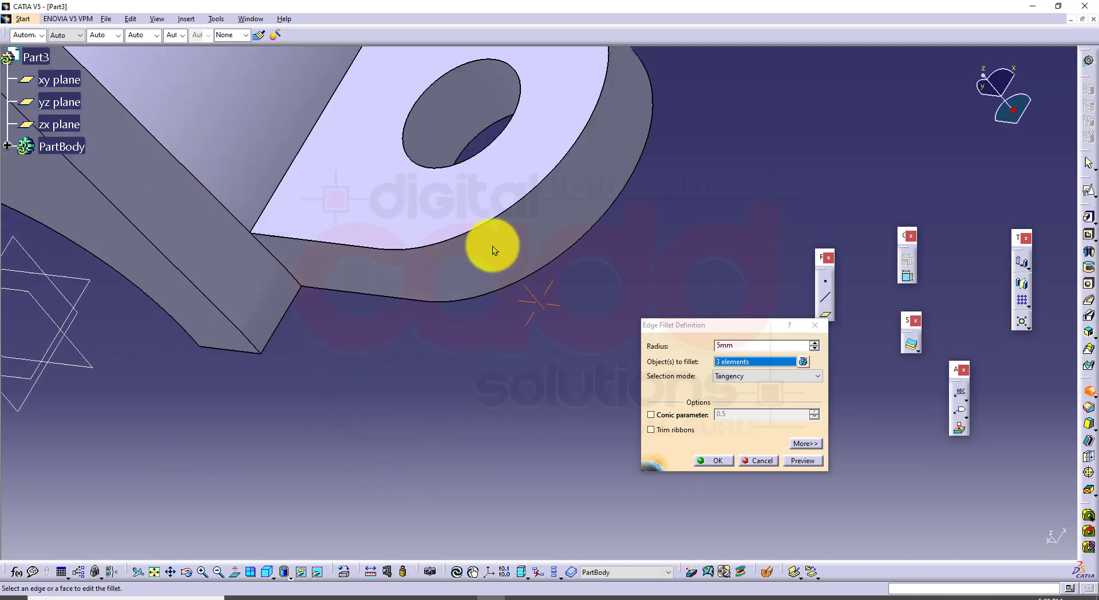
left_click(287, 276)
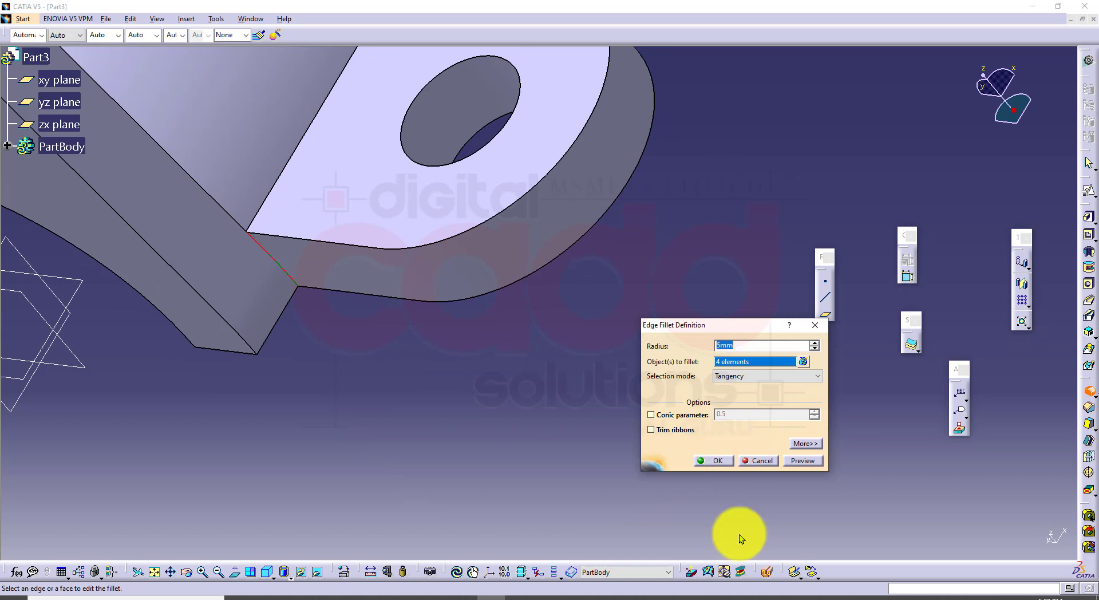
type("10")
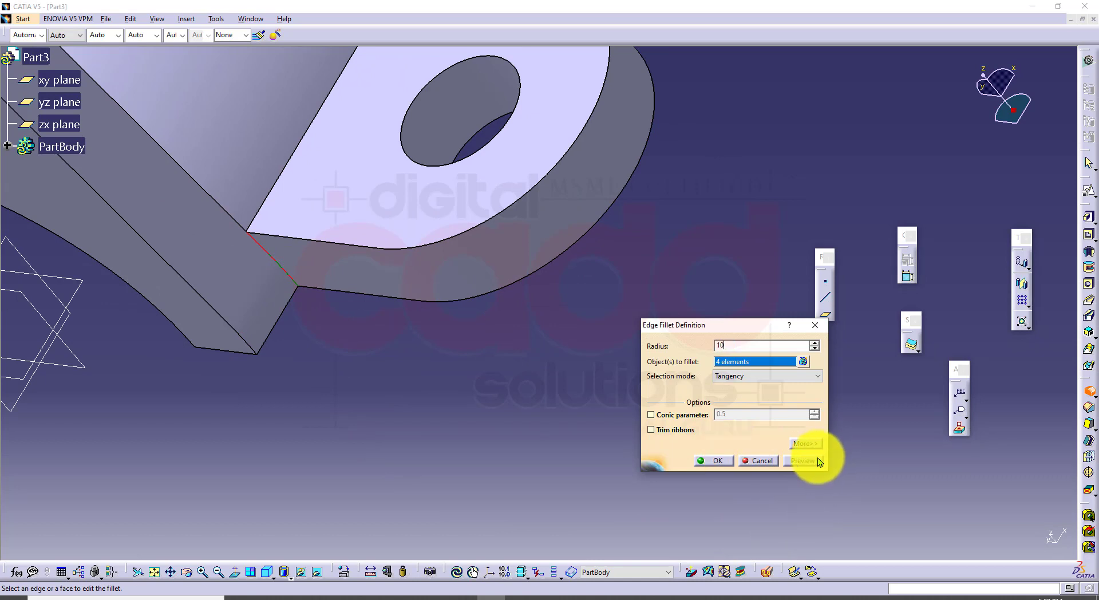
left_click(818, 459)
left_click(718, 460)
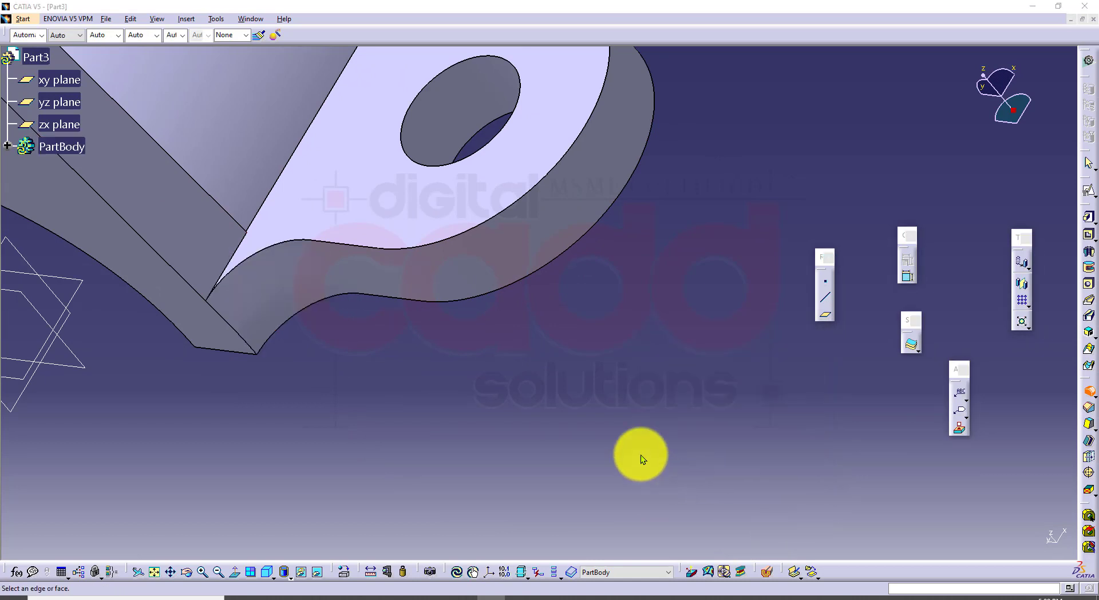
left_click(755, 462)
middle_click_drag(658, 355, 600, 421)
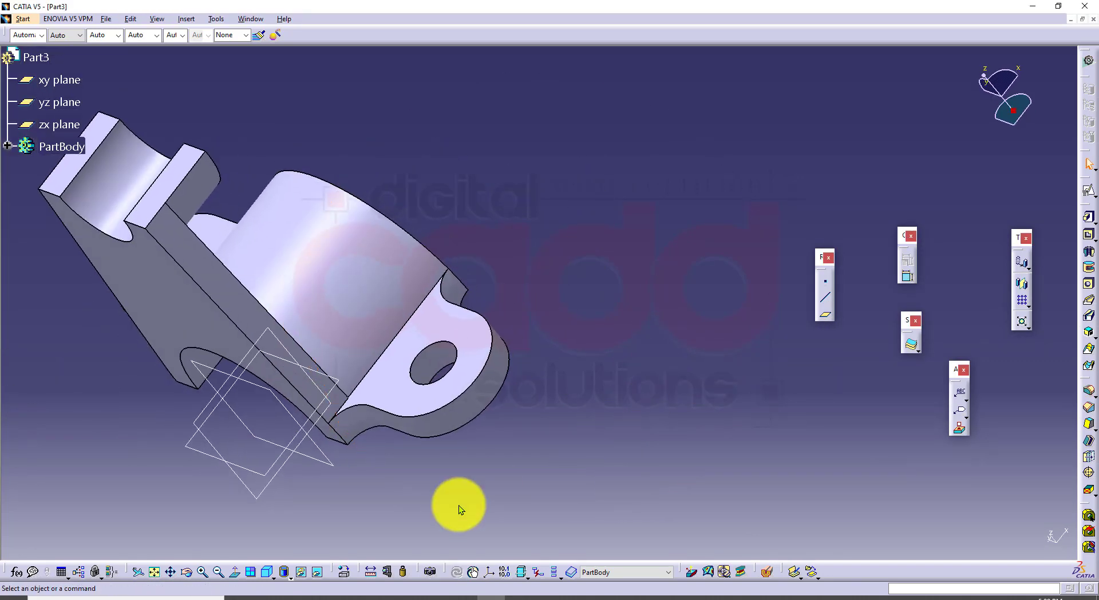
left_click(267, 572)
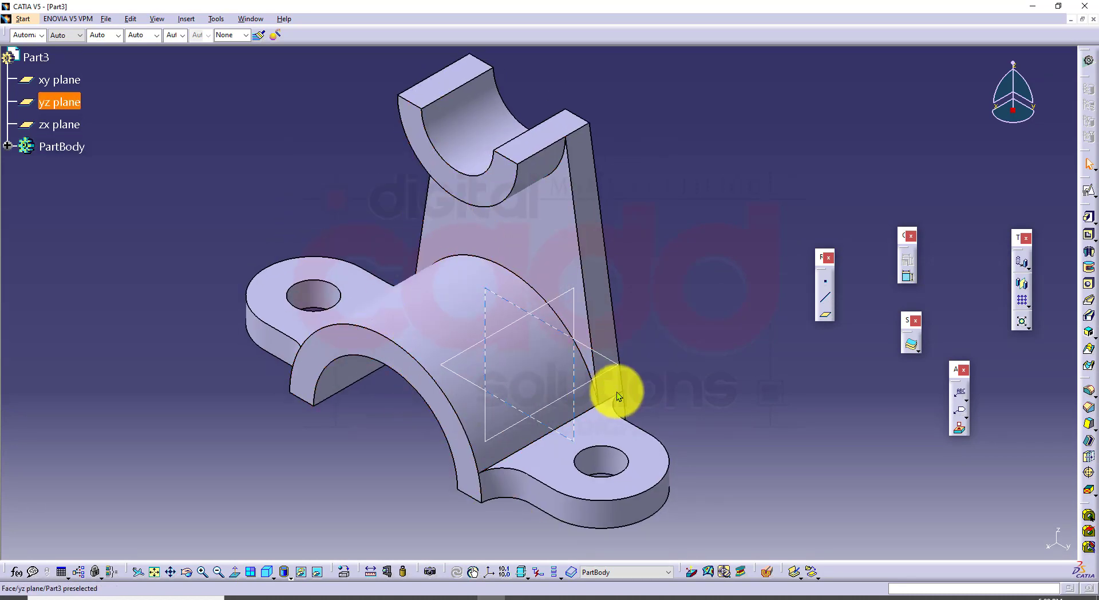
middle_click_drag(617, 392, 569, 394)
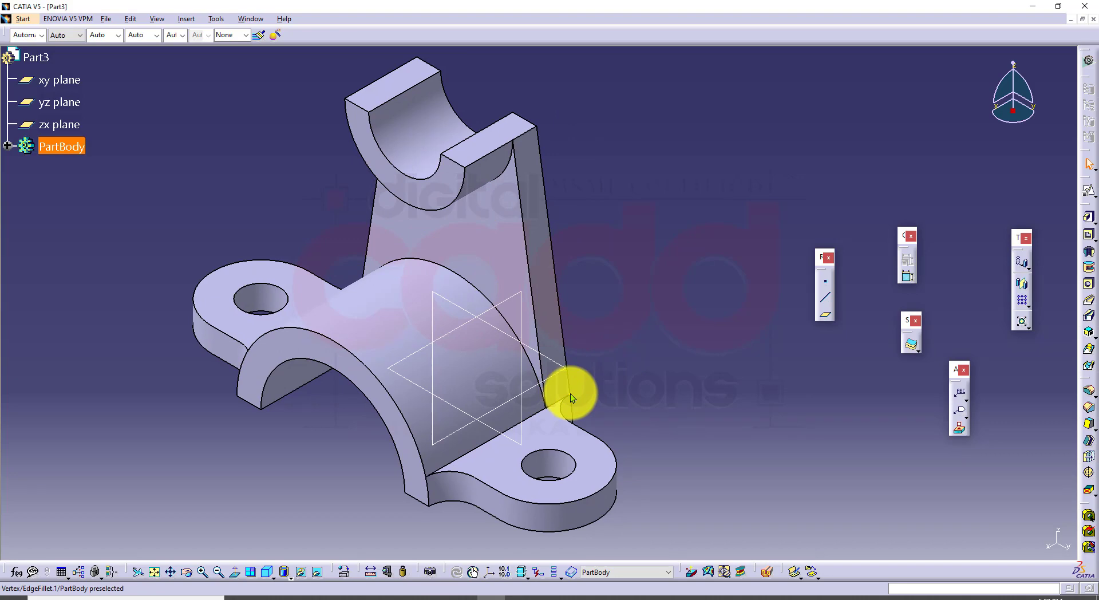
Check the remaining rib in the PDF drawing and open a positioned sketch on the zx plane
left_click(292, 596)
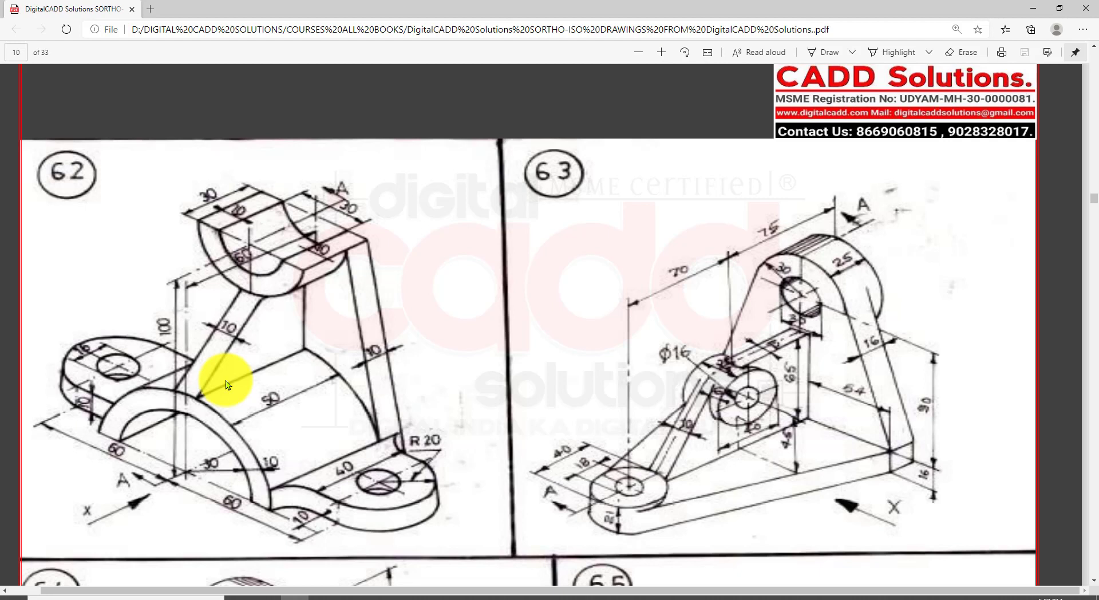
left_click(492, 599)
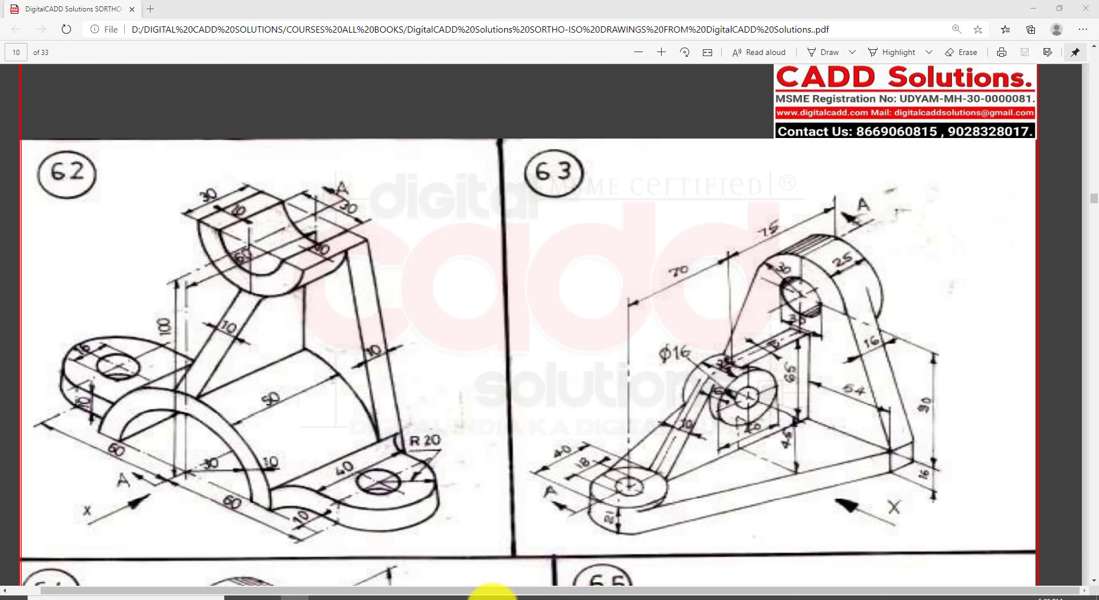
left_click(520, 599)
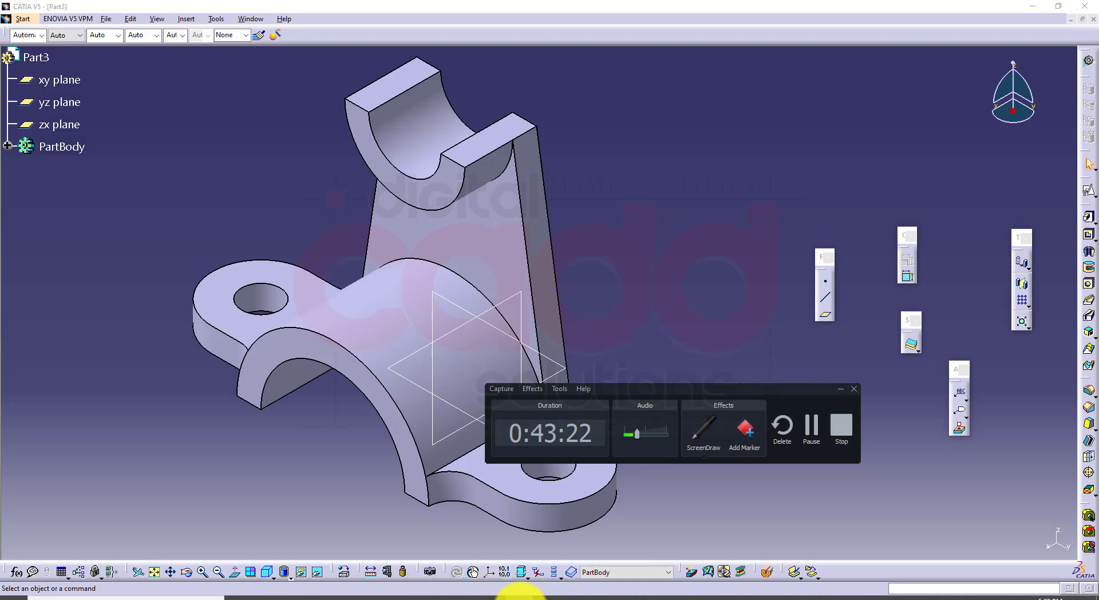
middle_click_drag(773, 316, 743, 321)
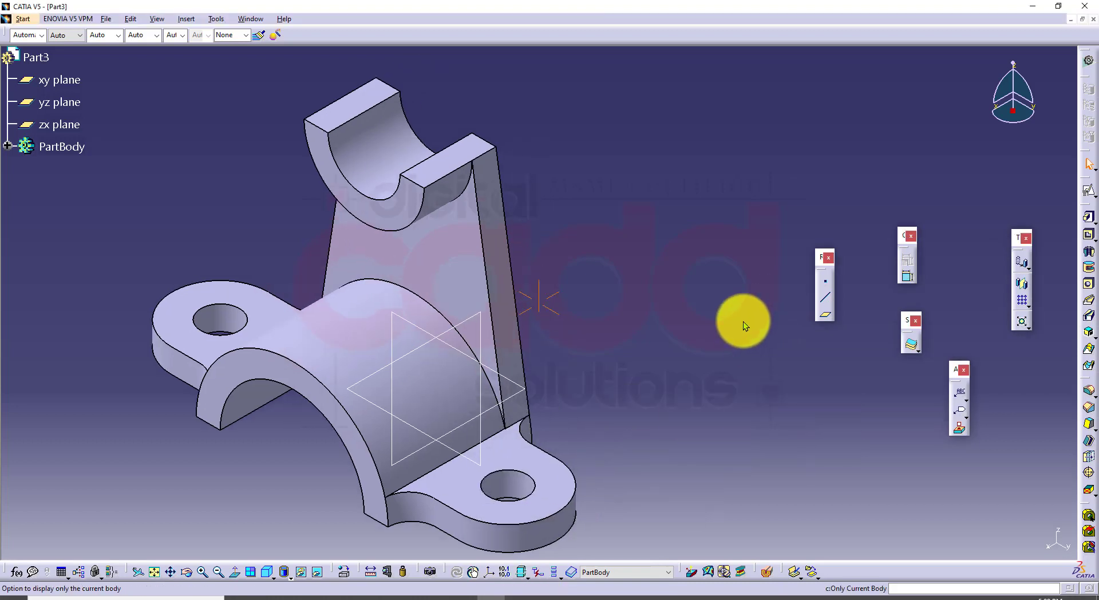
left_click(477, 317)
left_click(1088, 190)
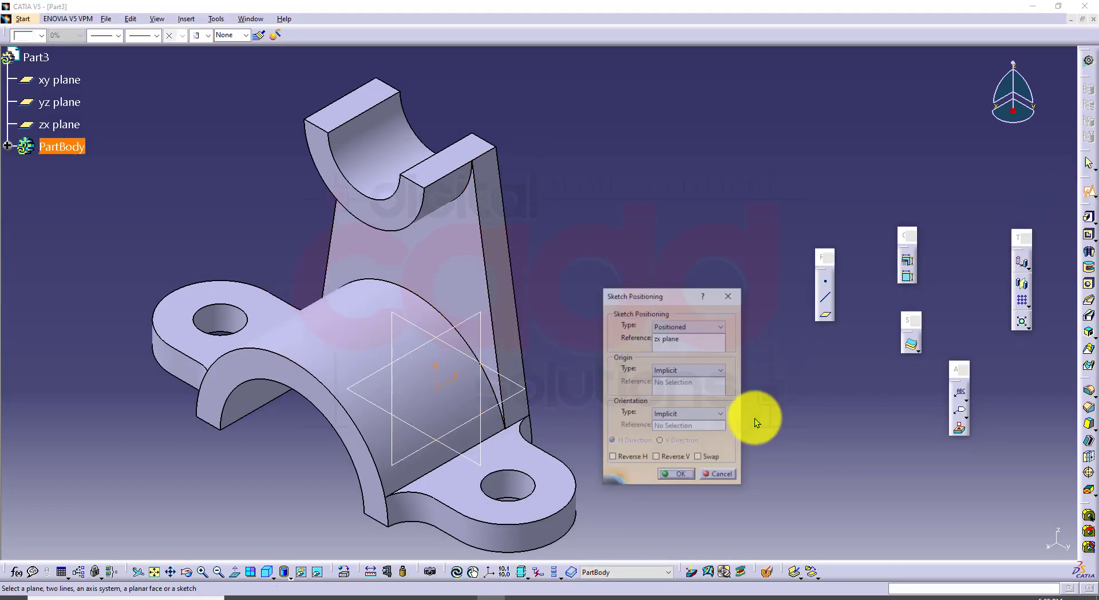
left_click(675, 475)
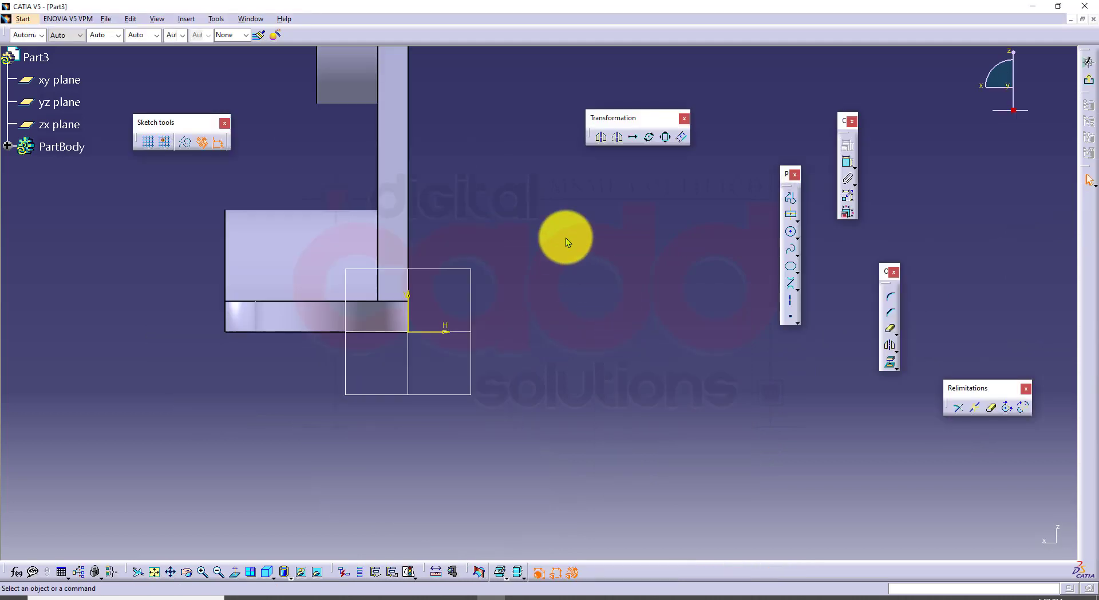
middle_click_drag(699, 451, 694, 389)
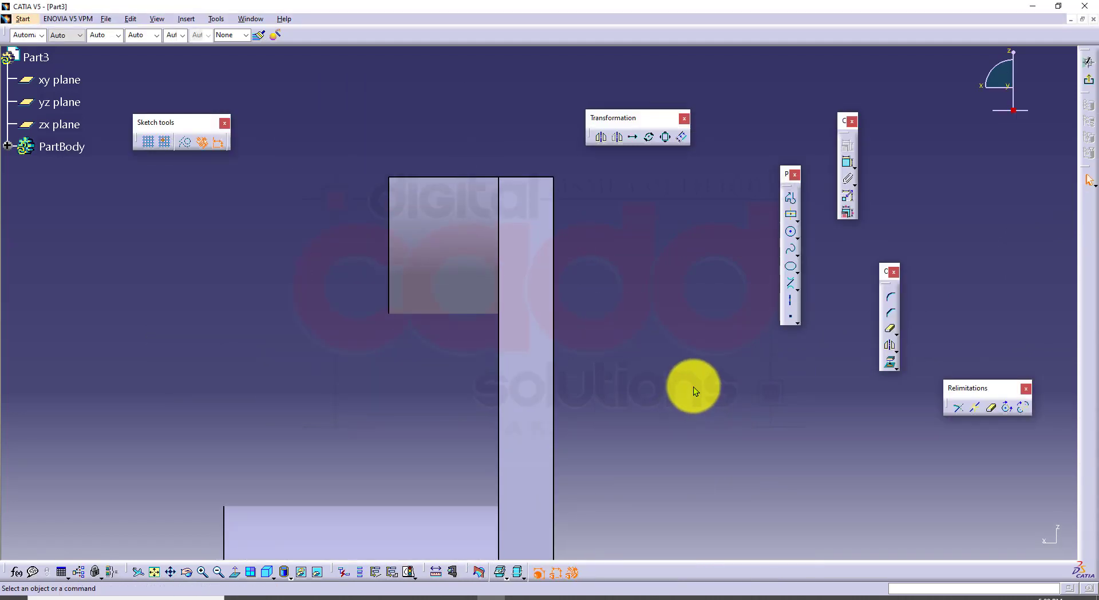
Sketch an open rib profile between the half-rings' front ends: a vertical line about 10 mm long, a sloped line and a vertical line about 4 mm long
left_click(791, 198)
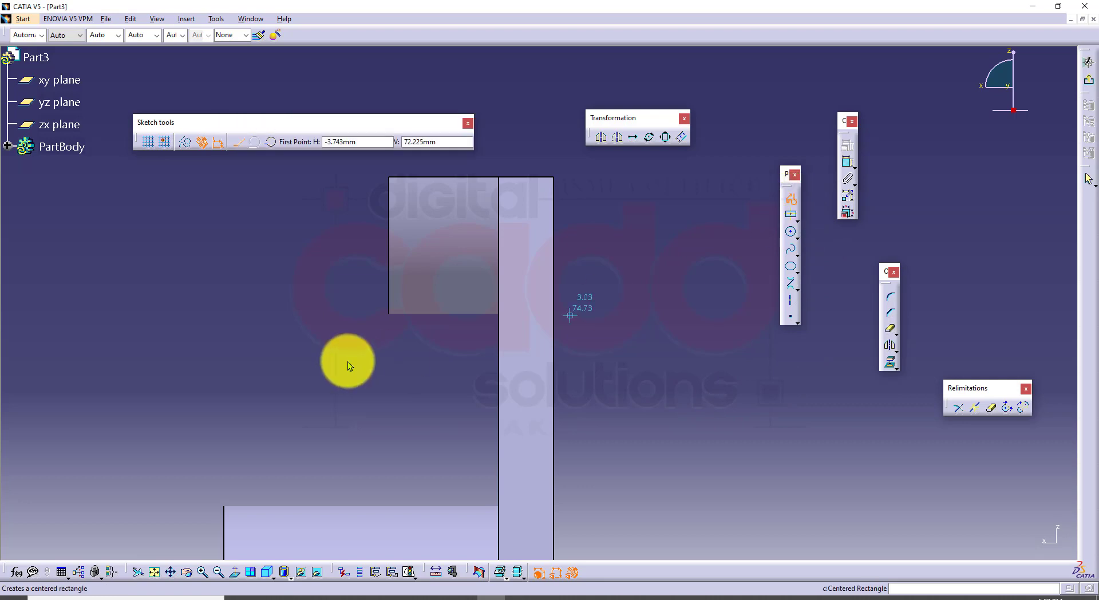
left_click(373, 262)
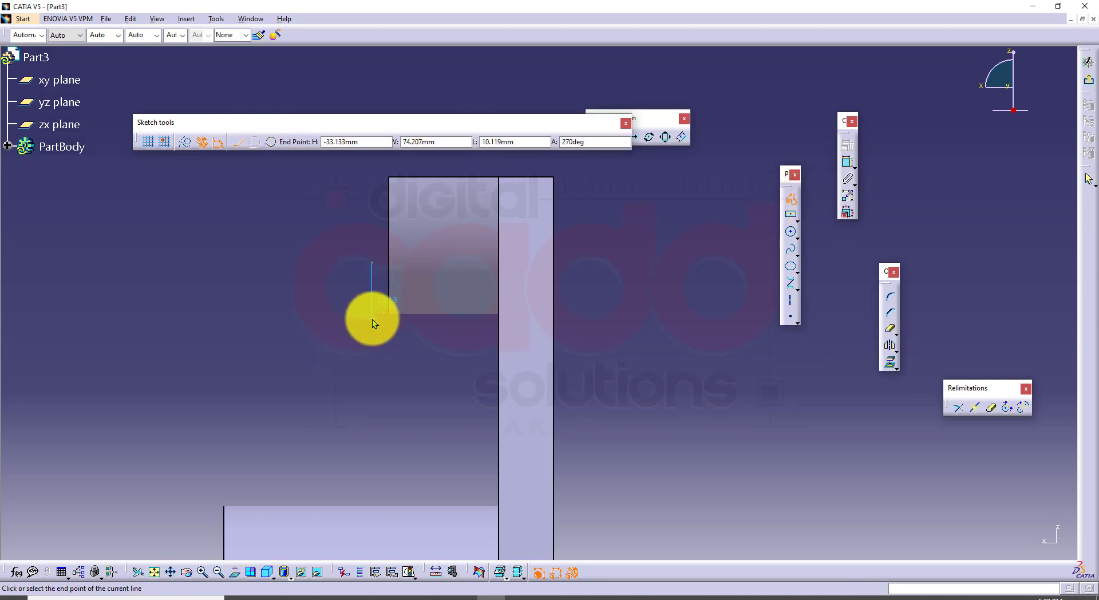
left_click(372, 318)
left_click(221, 469)
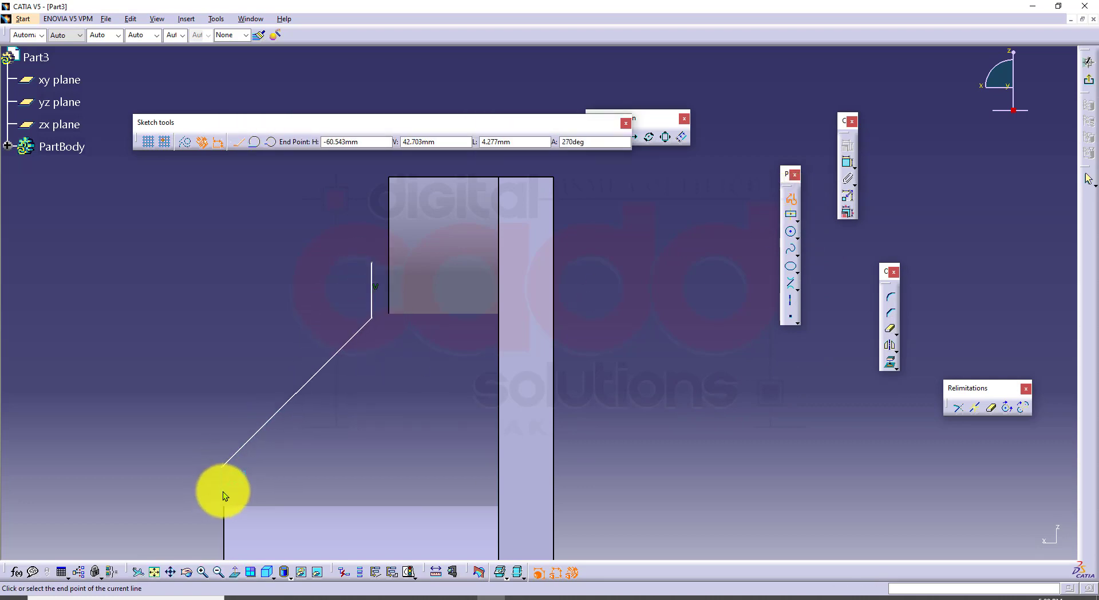
left_click(222, 490)
left_click(792, 198)
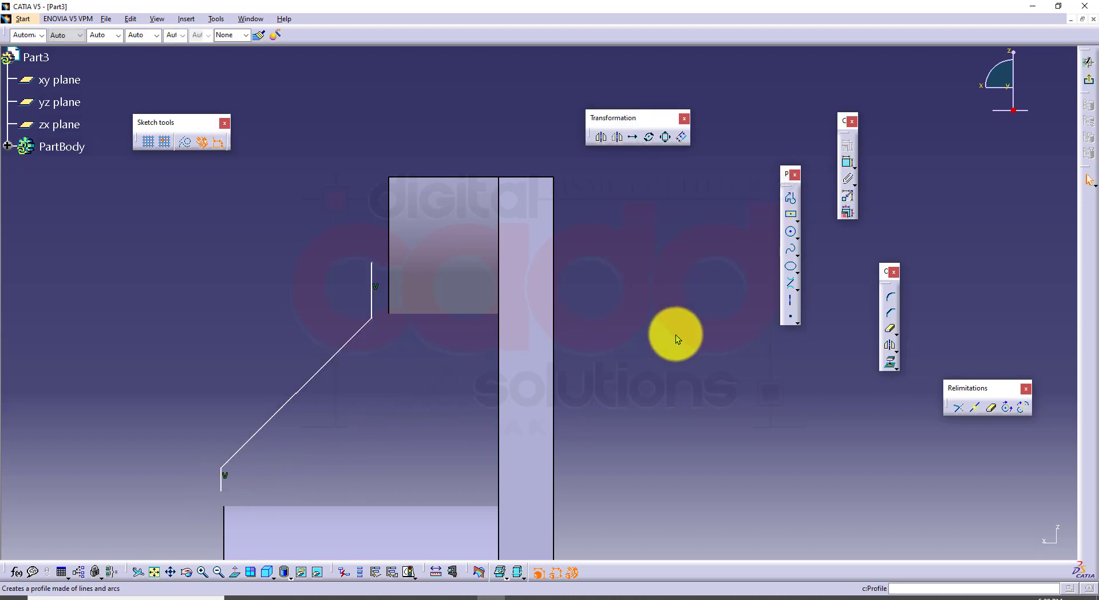
Constrain the rib profile's upper vertical line coincident with the front edge of the upper half-ring
left_click(848, 163)
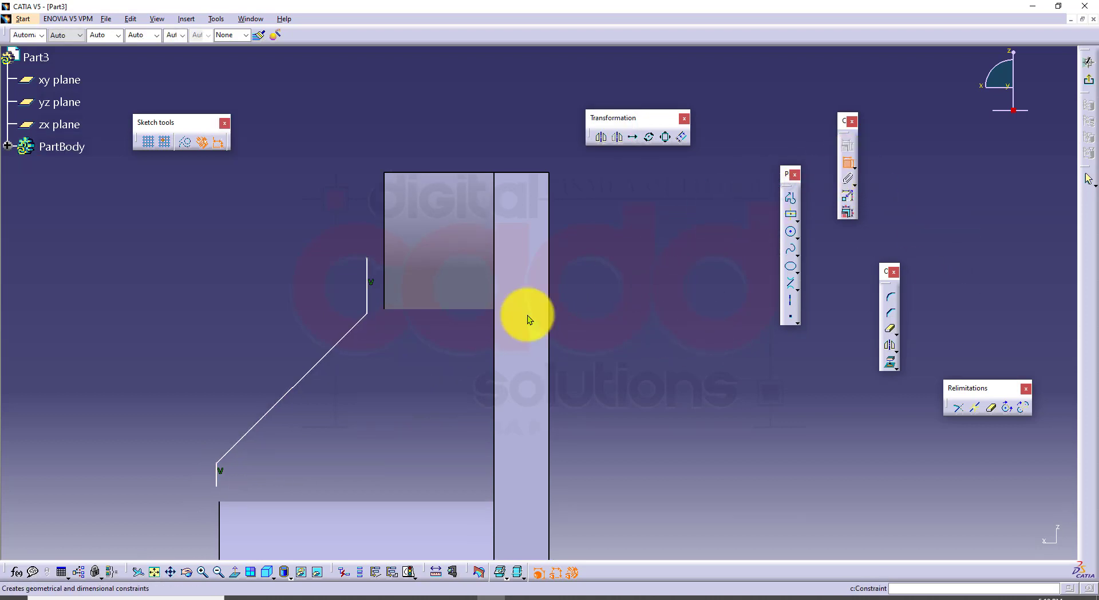
middle_click_drag(440, 367, 370, 353, "ctrl")
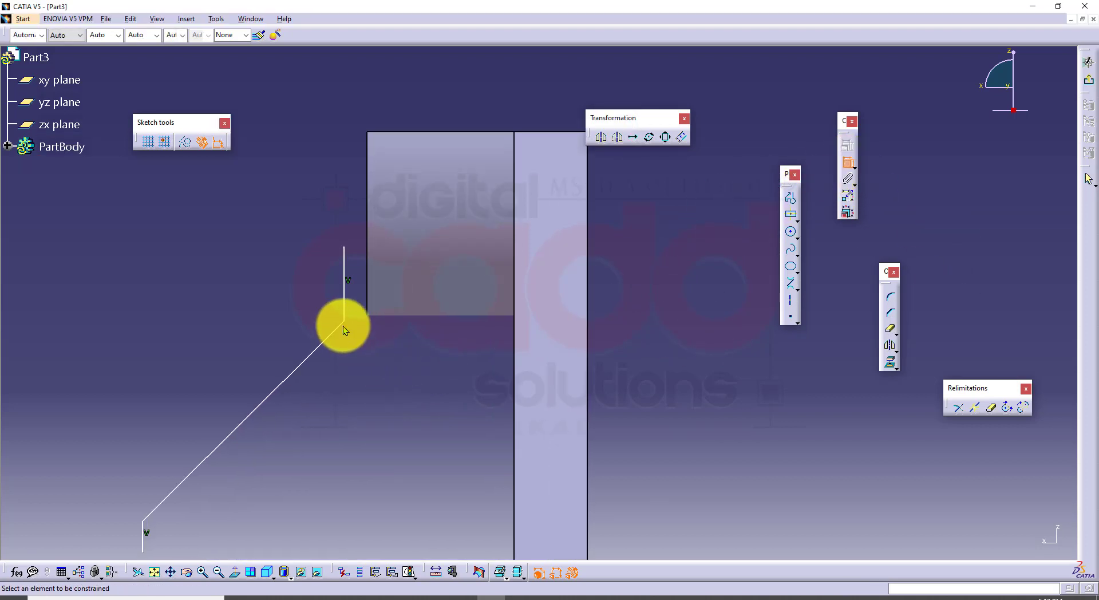
left_click(345, 306)
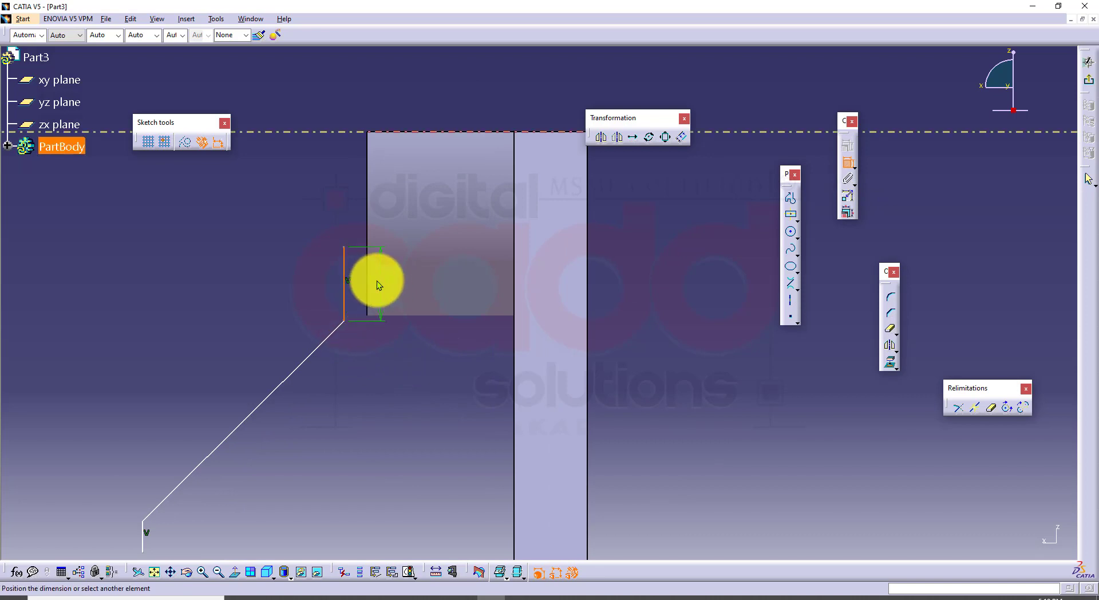
left_click(368, 270)
right_click(318, 183)
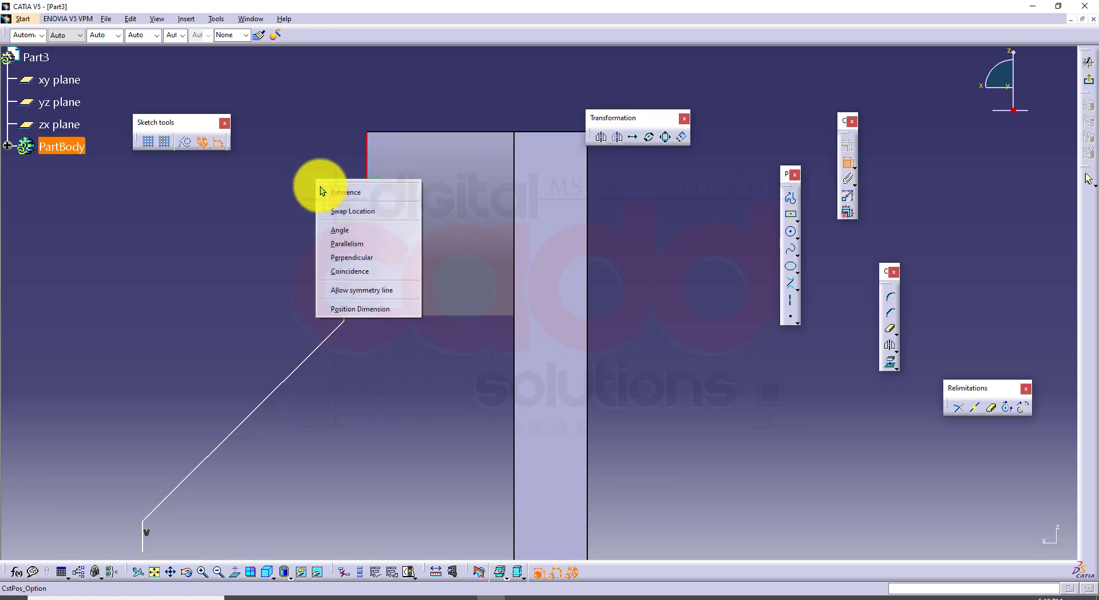
left_click(361, 271)
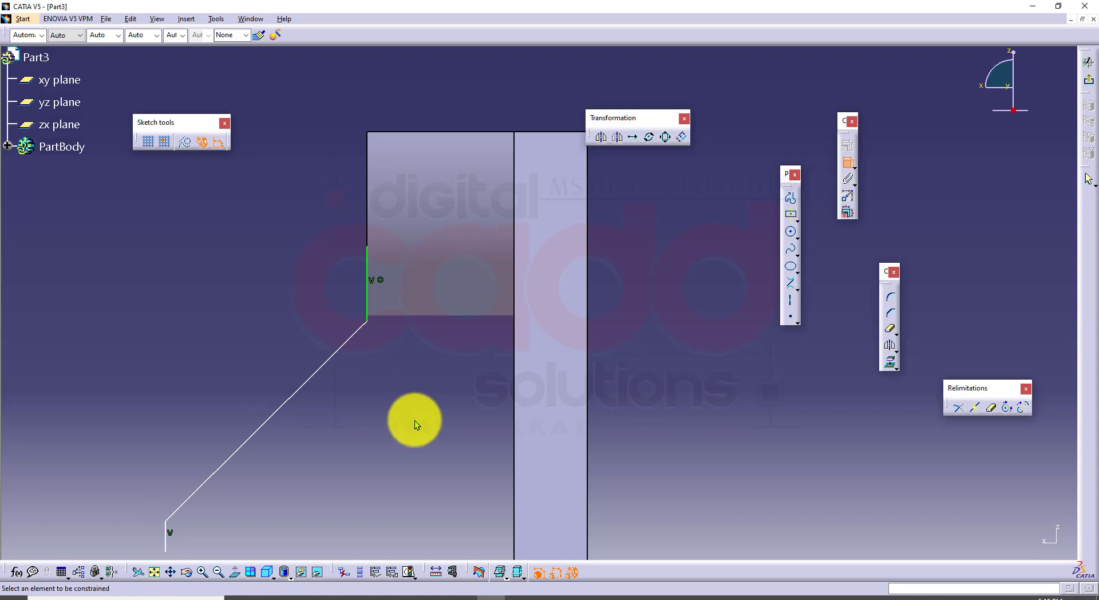
Dimension the upper corner of the rib profile from the upper half-ring's top edge and set the distance to 25 mm
middle_click_drag(415, 420, 422, 376)
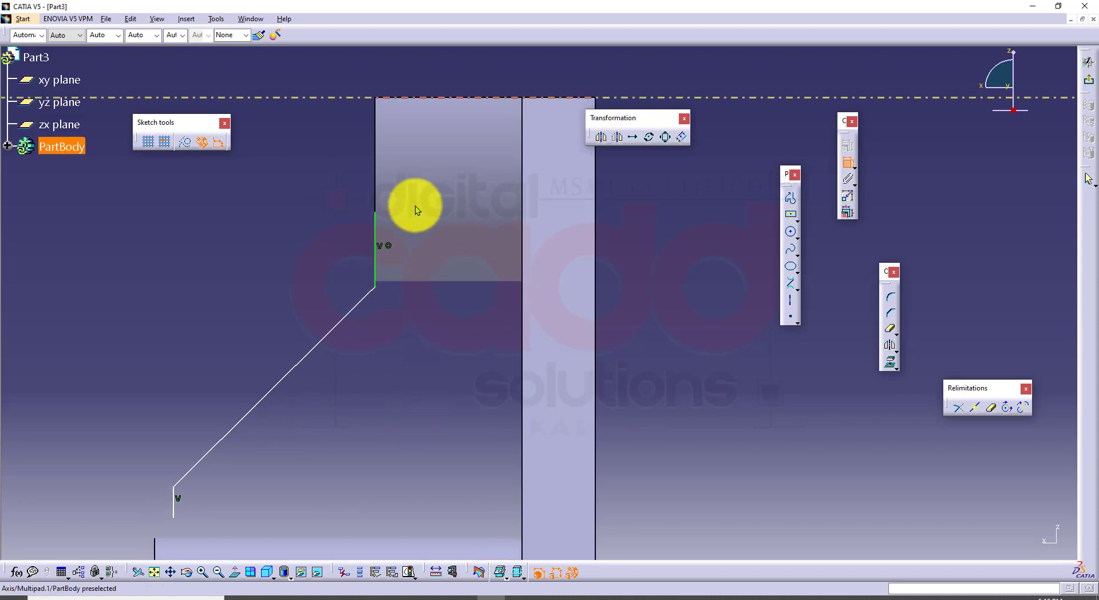
left_click(445, 190)
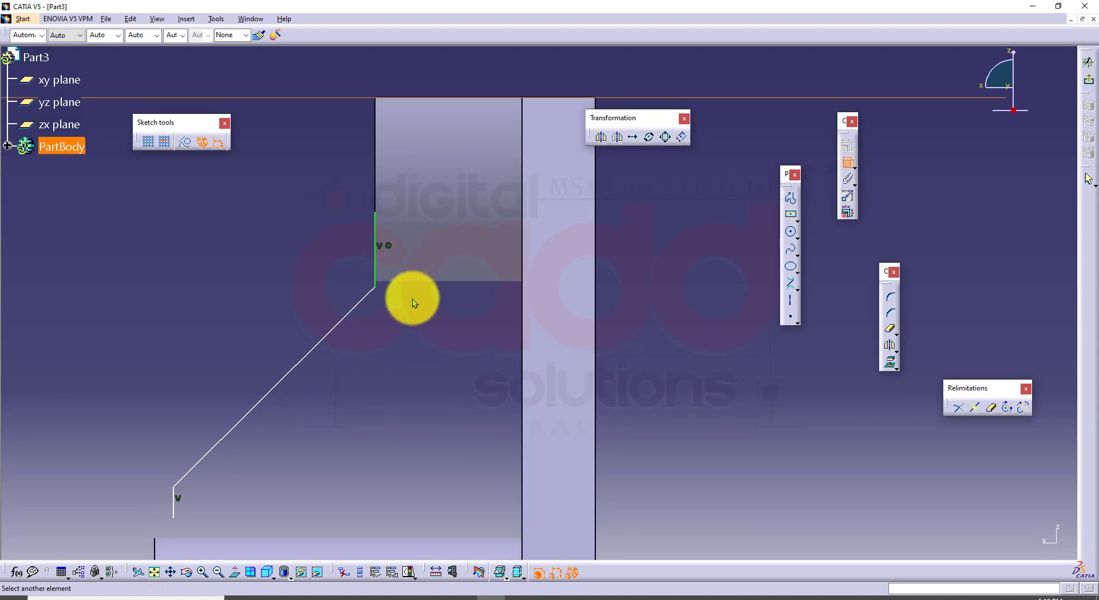
left_click(374, 287)
left_click(278, 219)
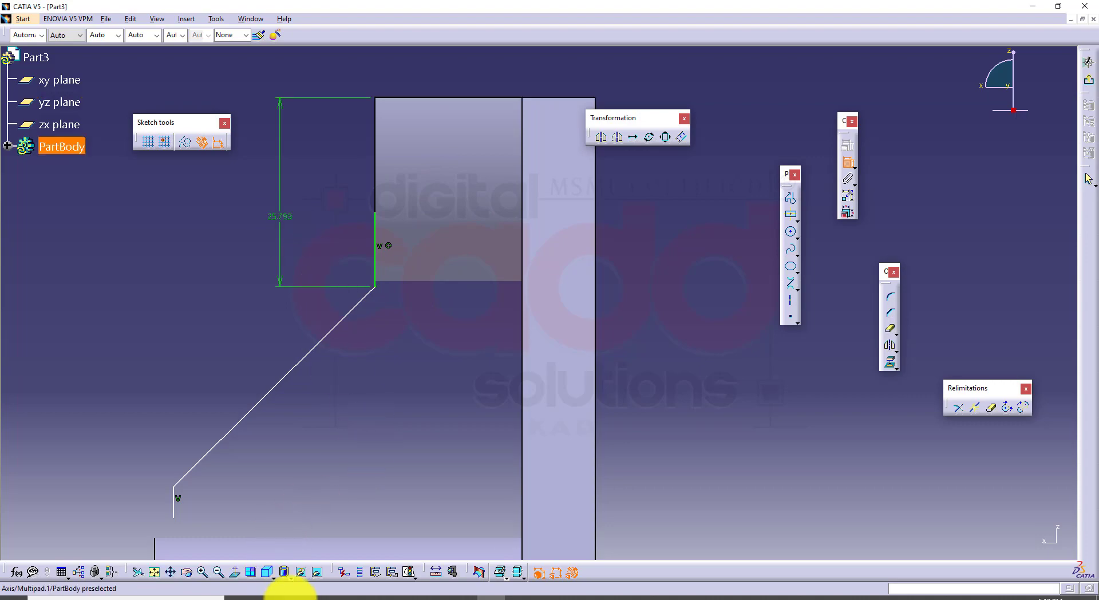
left_click(294, 596)
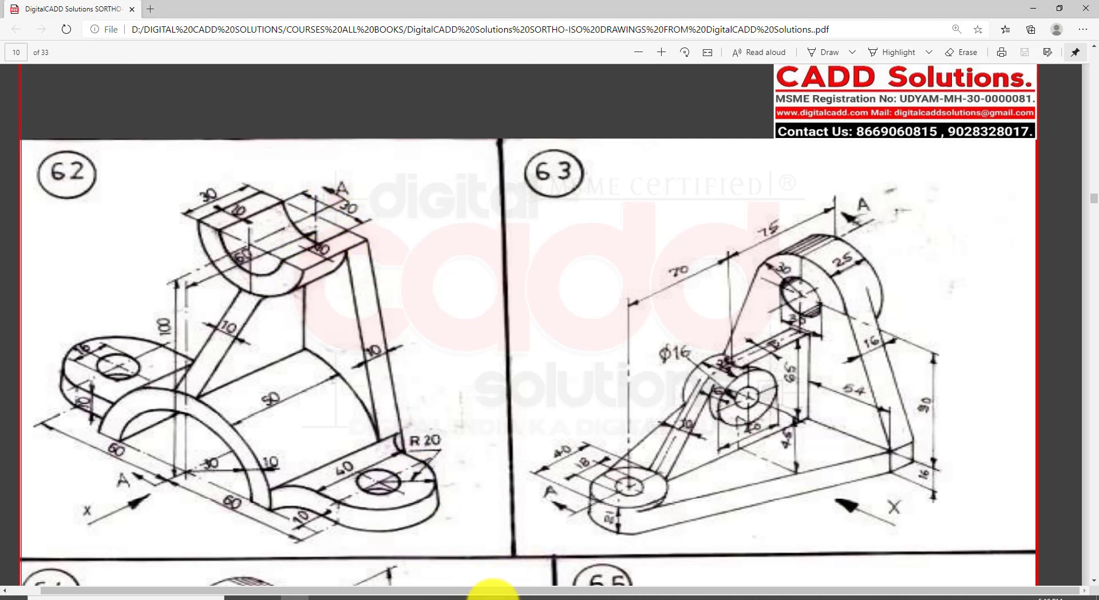
left_click(492, 590)
double_click(286, 213)
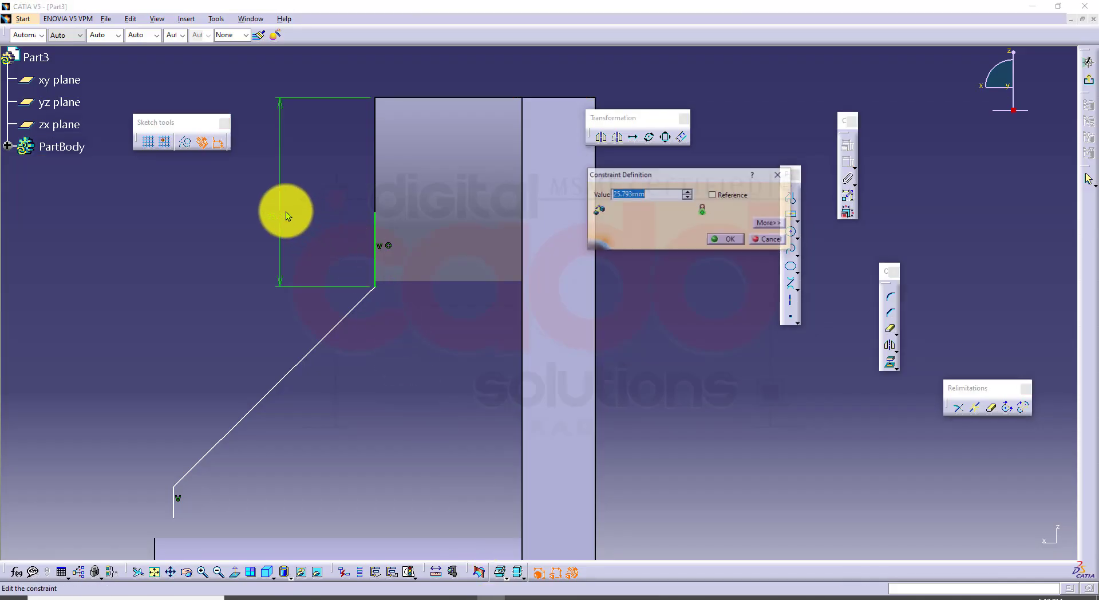
type("25")
key("Return")
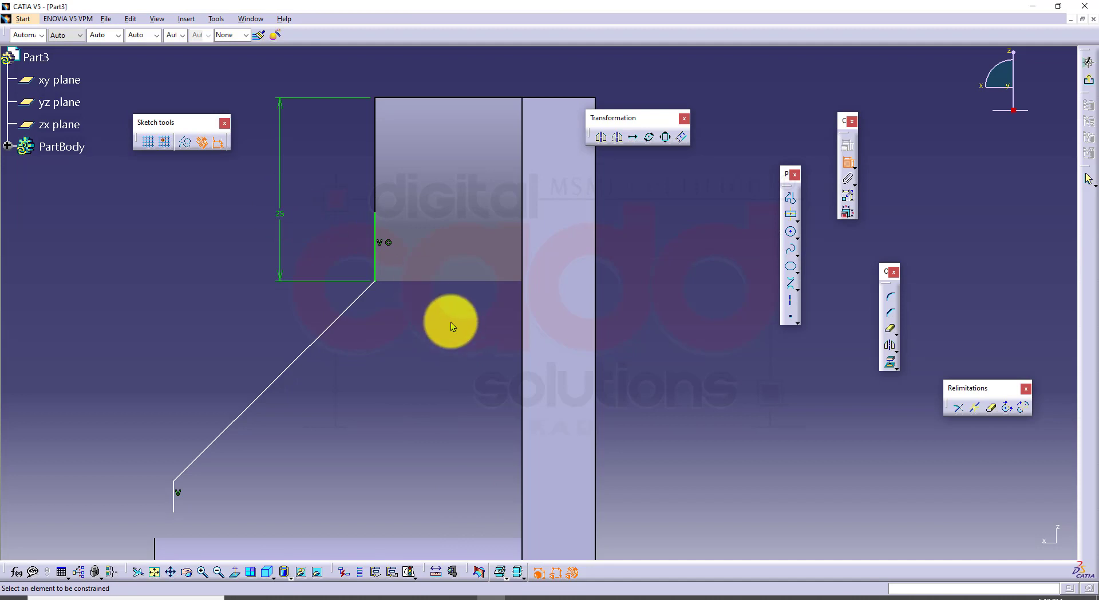
Constrain the rib profile's lower vertical line coincident with the front edge of the lower half-ring
middle_click_drag(392, 394, 447, 293)
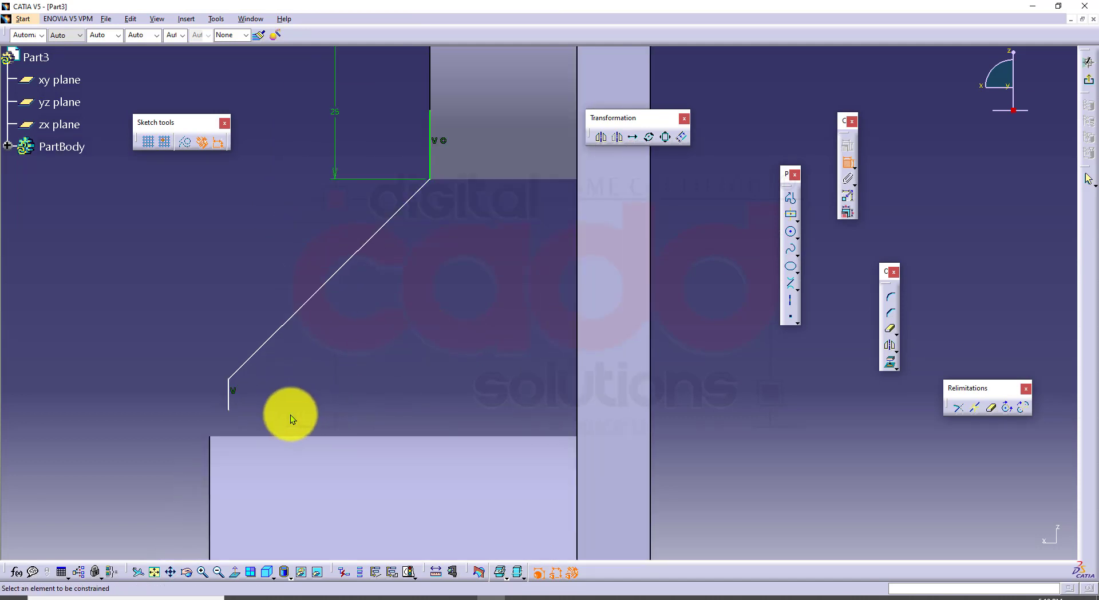
left_click(228, 400)
left_click(209, 453)
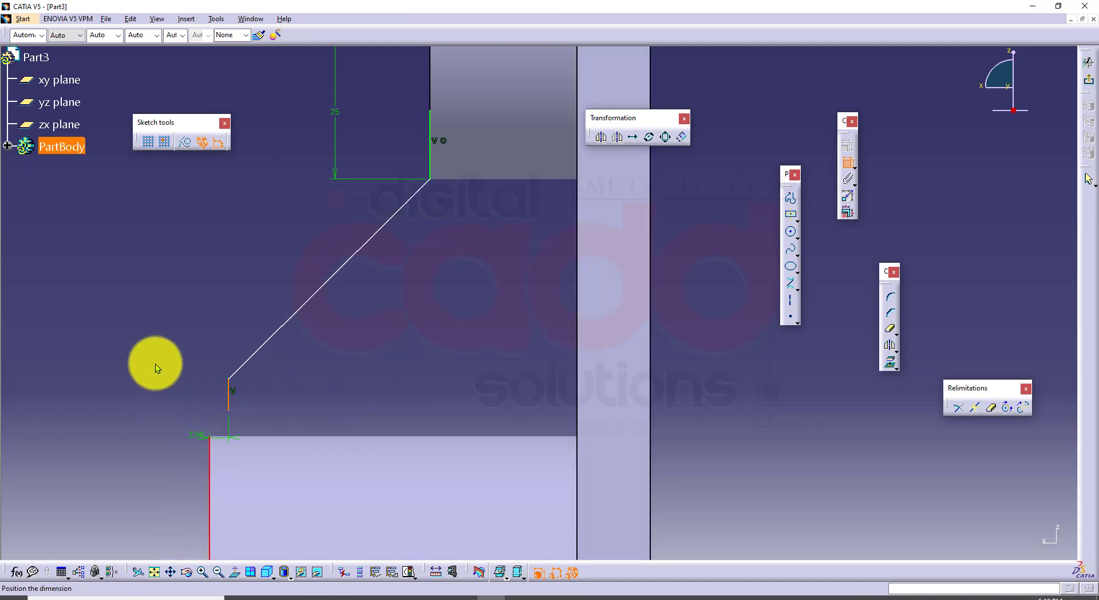
right_click(157, 335)
left_click(185, 428)
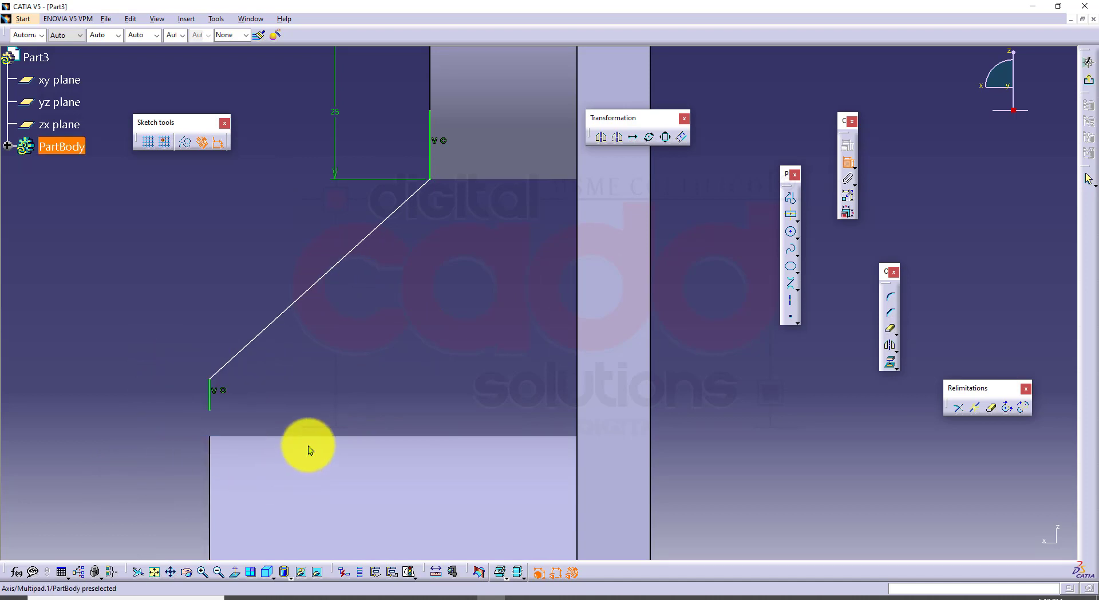
Dimension the lower corner of the rib profile from the part's bottom edge and set the height to 40 mm
mouse_move(308, 446)
middle_mouse_down()
mouse_move(319, 305)
mouse_move(394, 405)
middle_mouse_up()
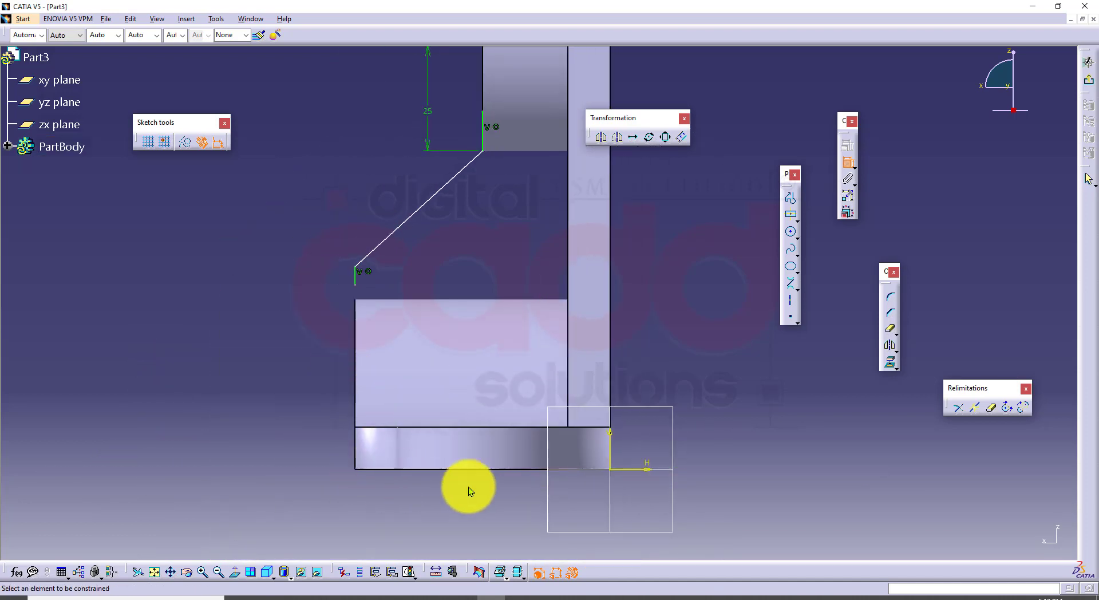
left_click(516, 470)
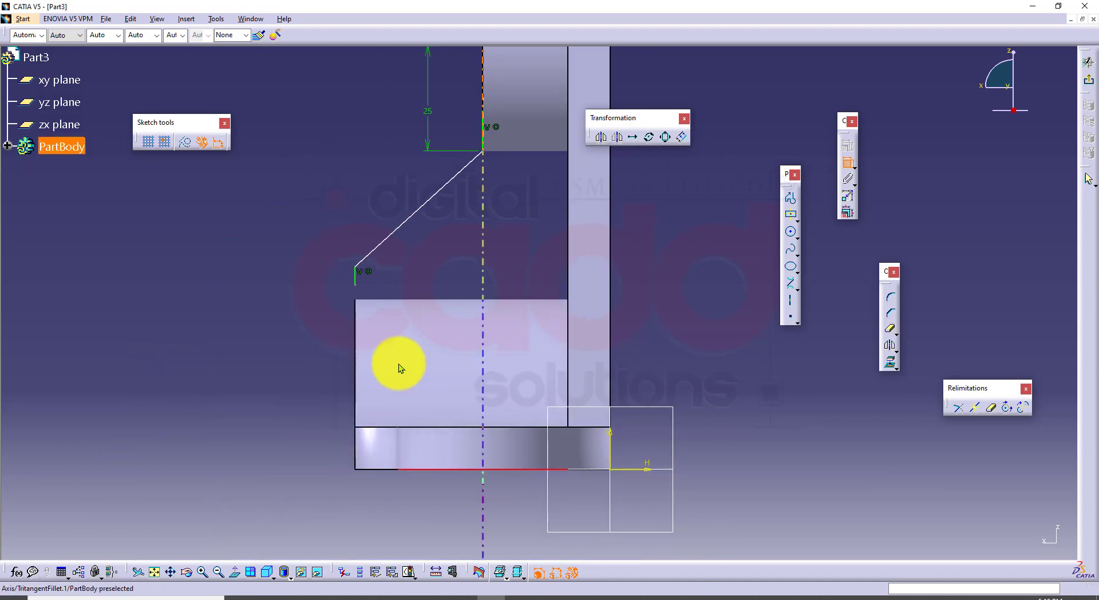
left_click(355, 266)
left_click(303, 311)
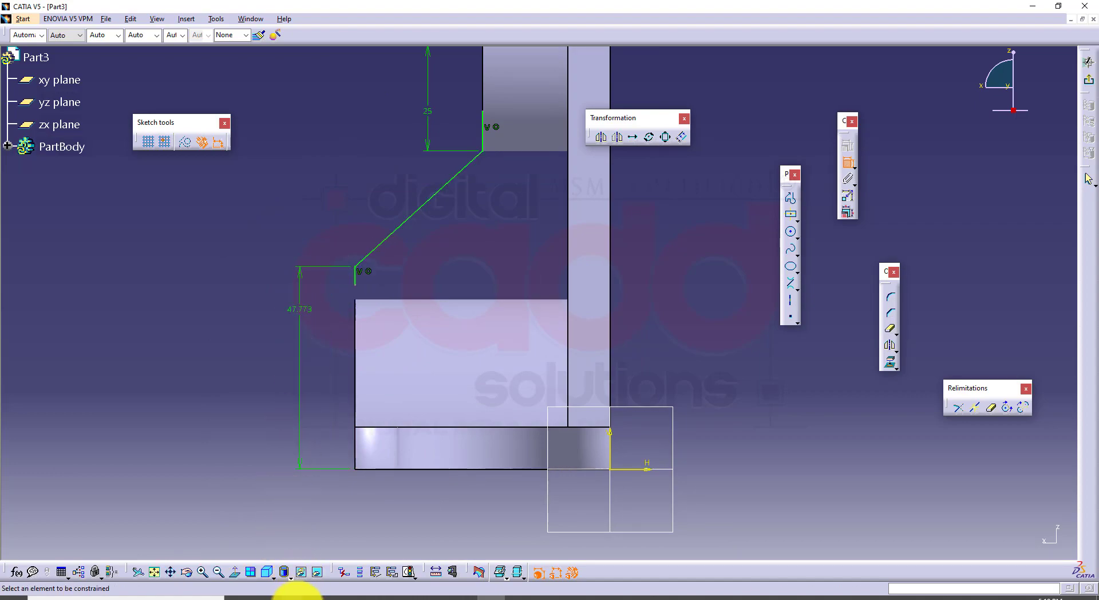
left_click(291, 596)
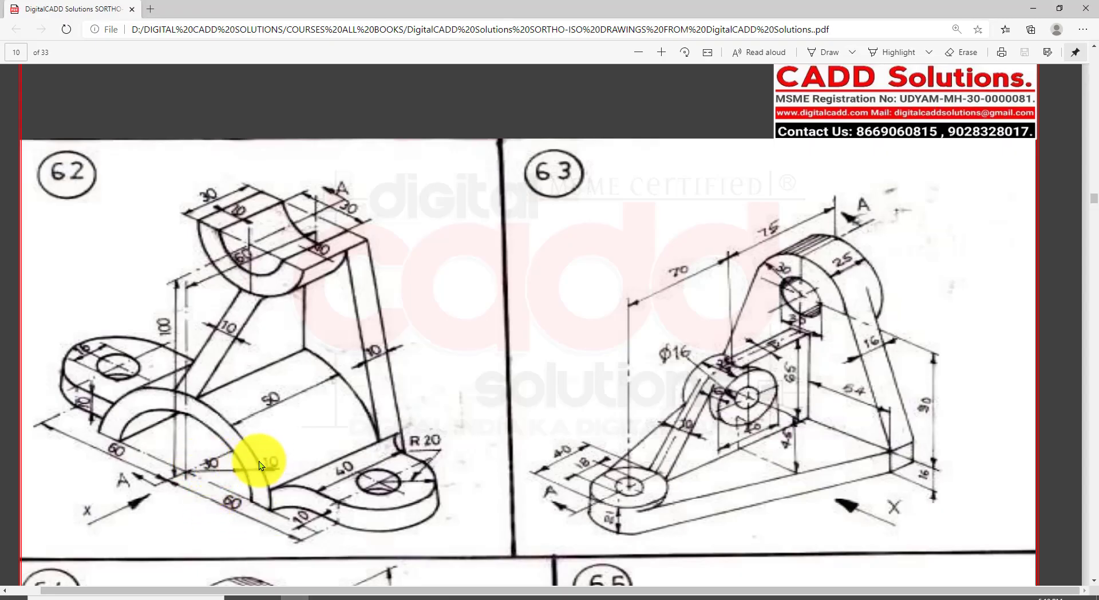
left_click(489, 594)
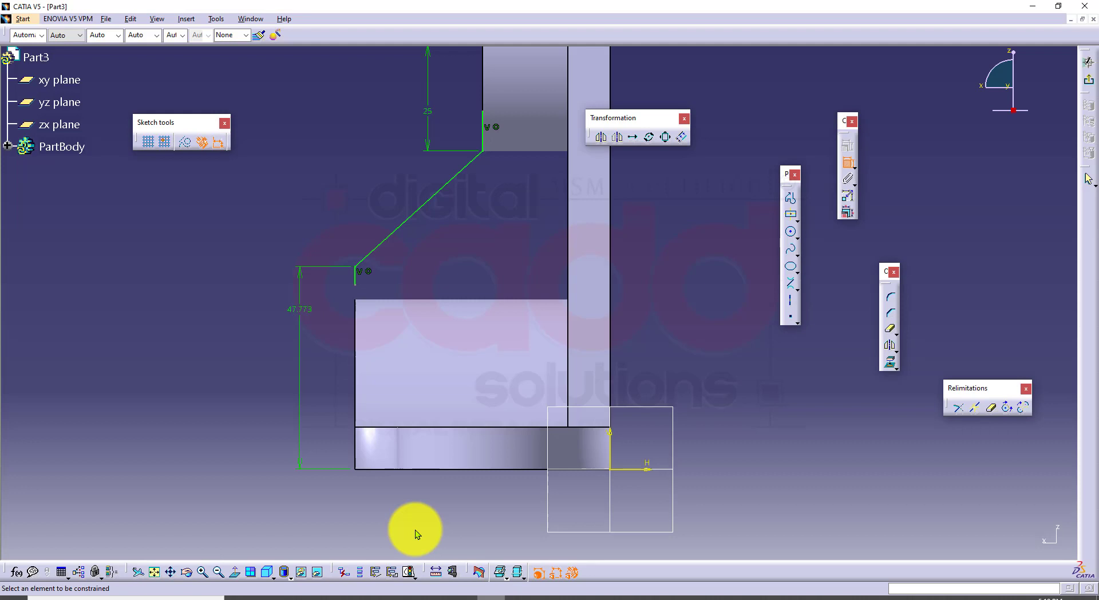
double_click(307, 315)
type("40")
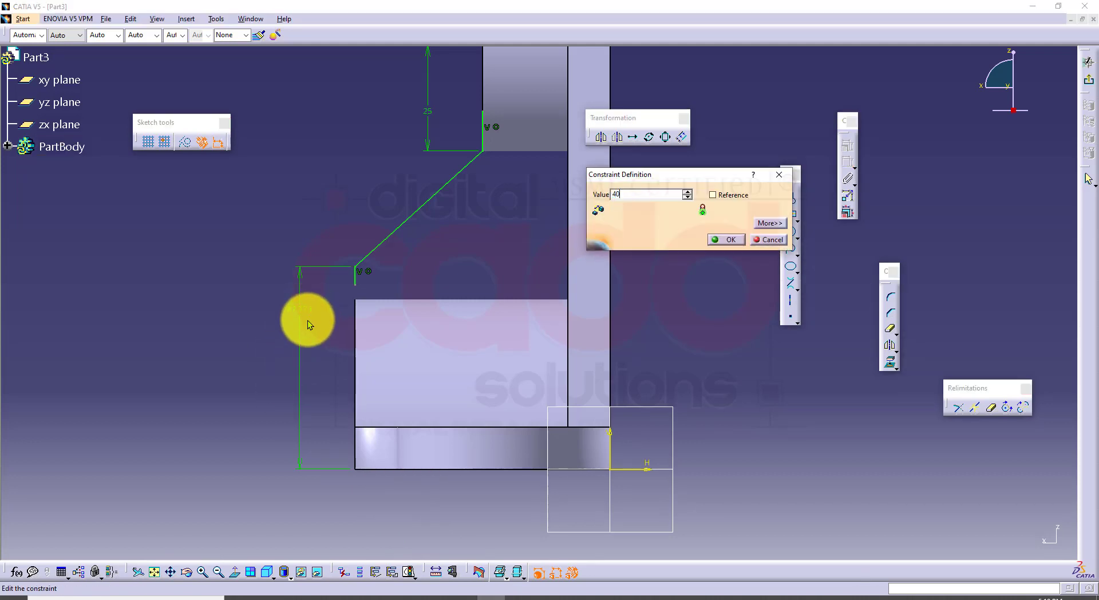
key("Return")
left_click(848, 161)
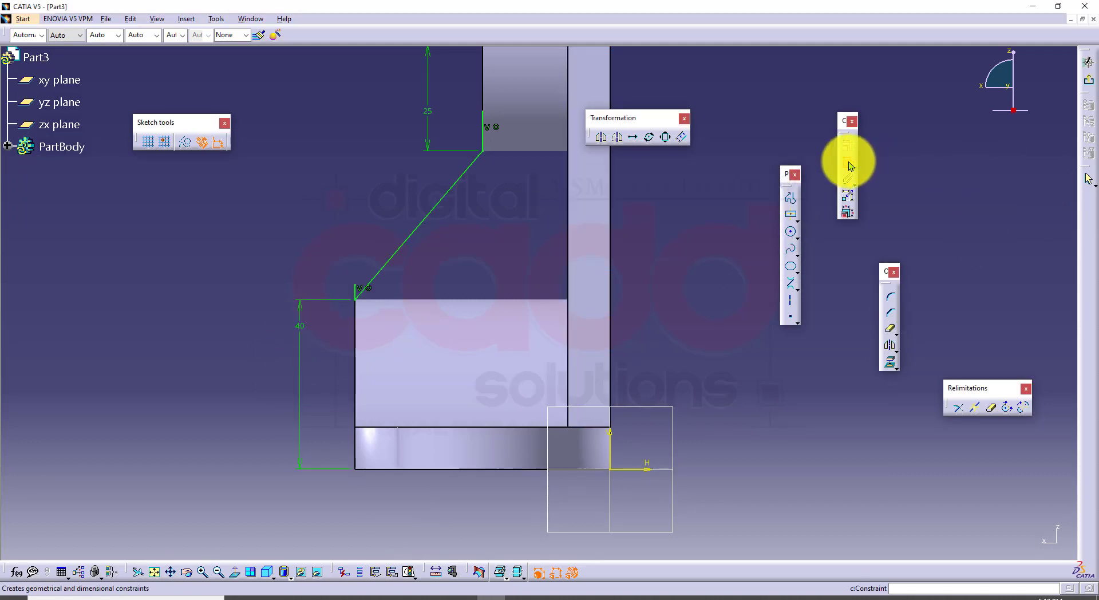
Reposition the free ends of both vertical lines so they form short stubs along the half-rings' front edges, and exit the sketch
mouse_move(558, 369)
middle_mouse_down()
mouse_move(567, 318)
mouse_move(558, 252)
middle_mouse_up()
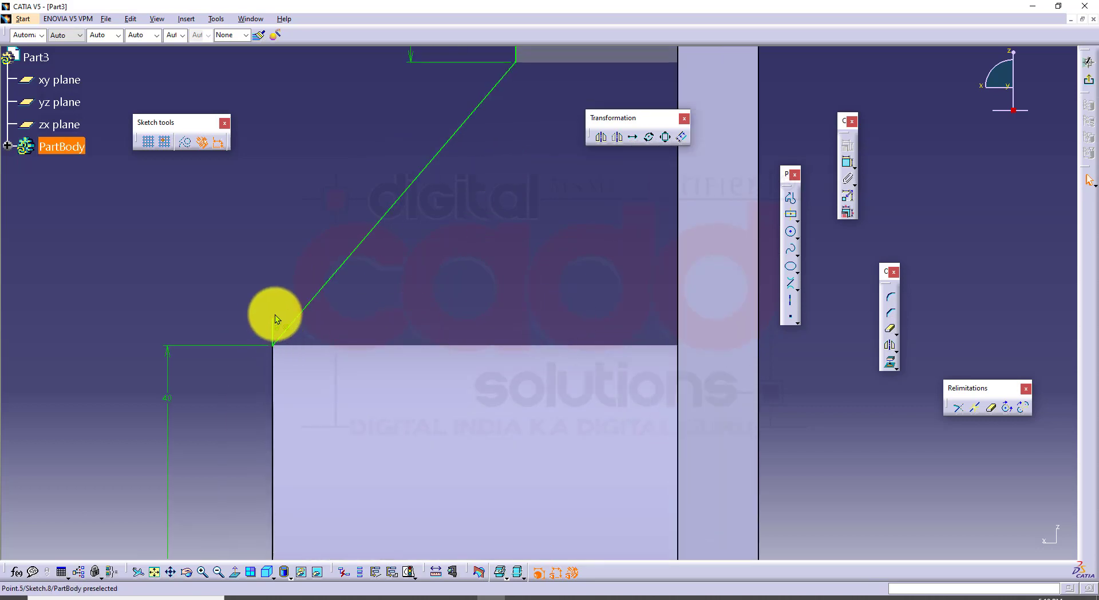
left_click_drag(273, 317, 264, 365)
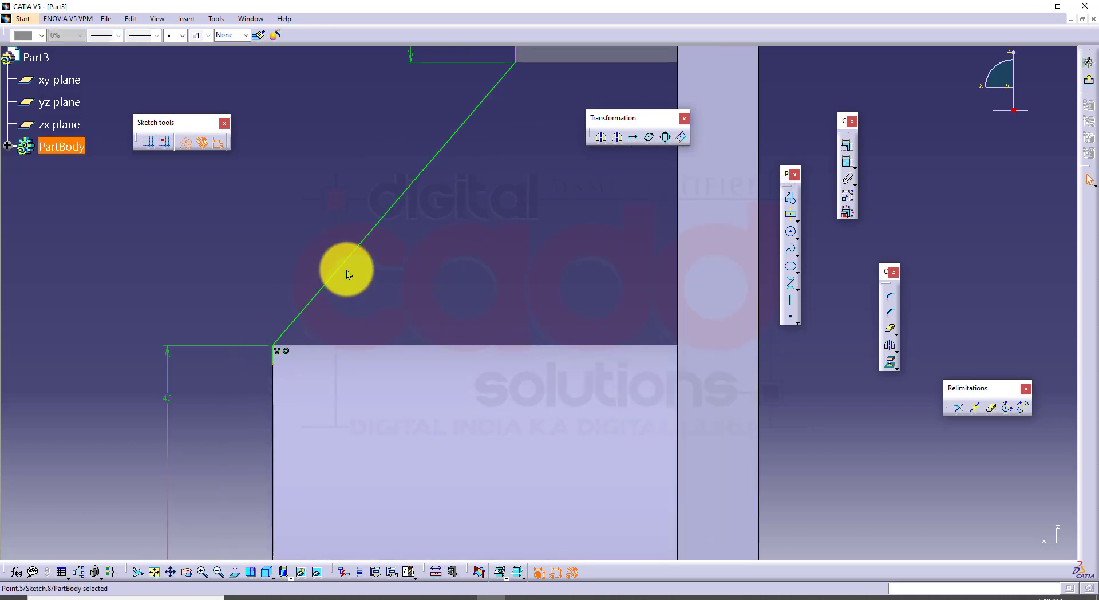
left_click(438, 267)
middle_click(551, 127)
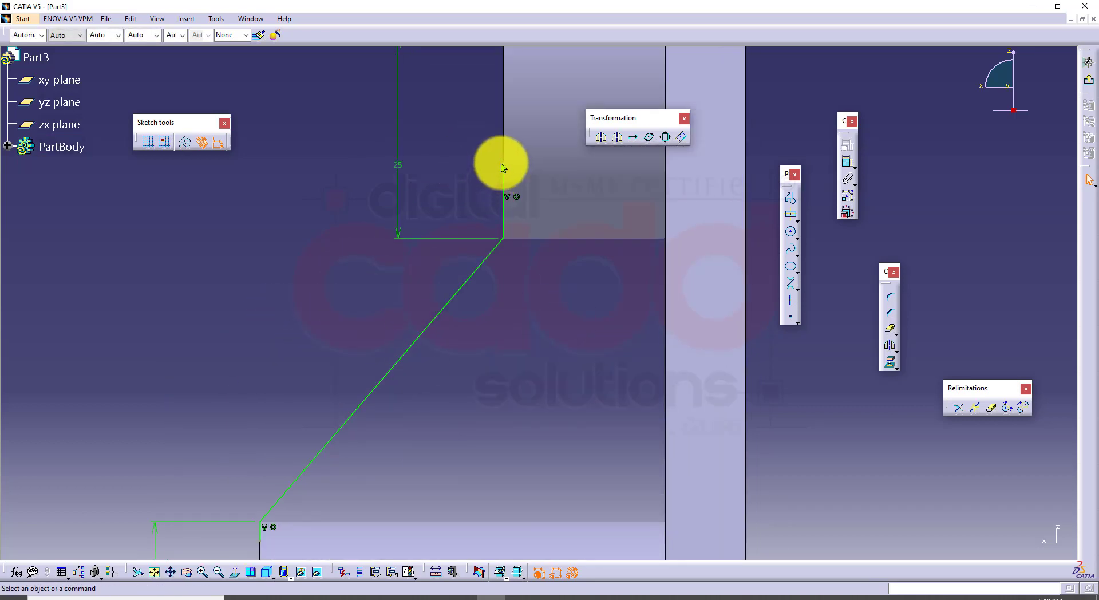
left_click_drag(501, 167, 503, 222)
left_click(502, 311)
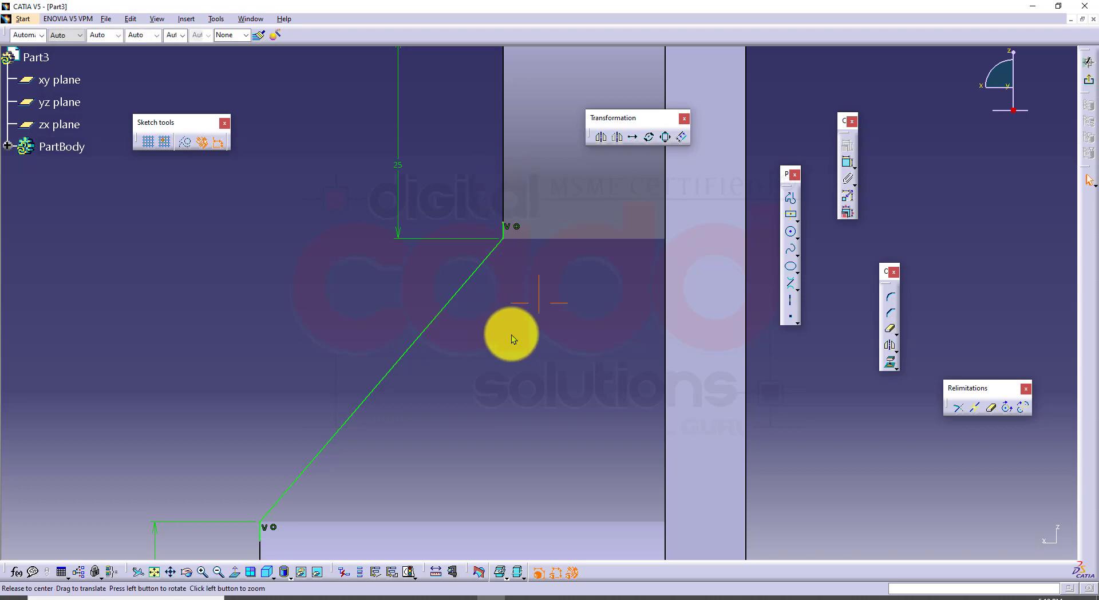
mouse_move(511, 335)
middle_mouse_down()
mouse_move(431, 284)
mouse_move(427, 320)
middle_mouse_up()
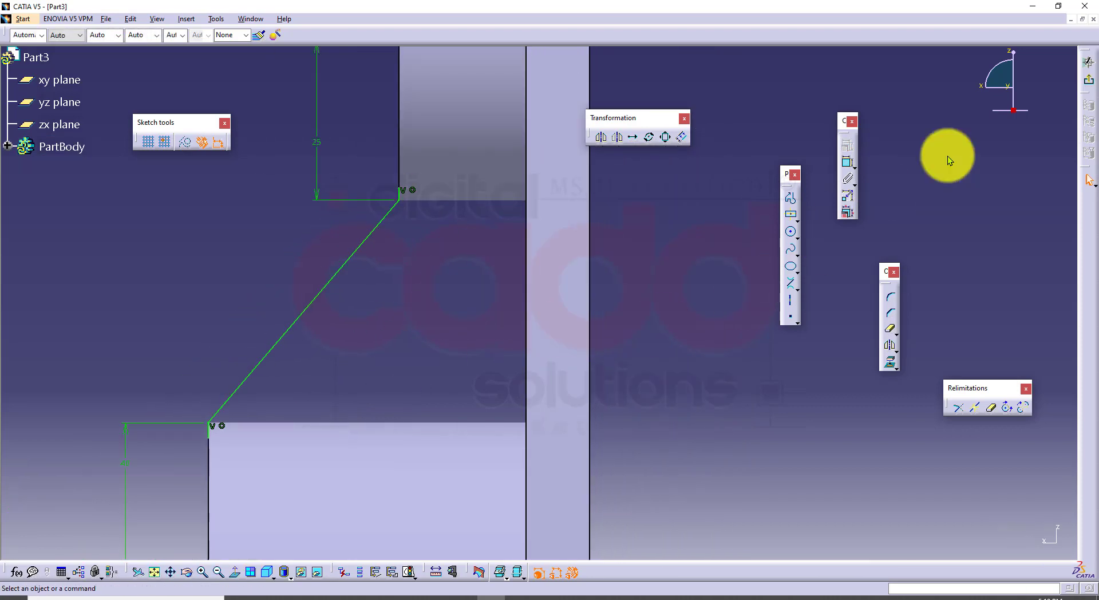
left_click(1089, 81)
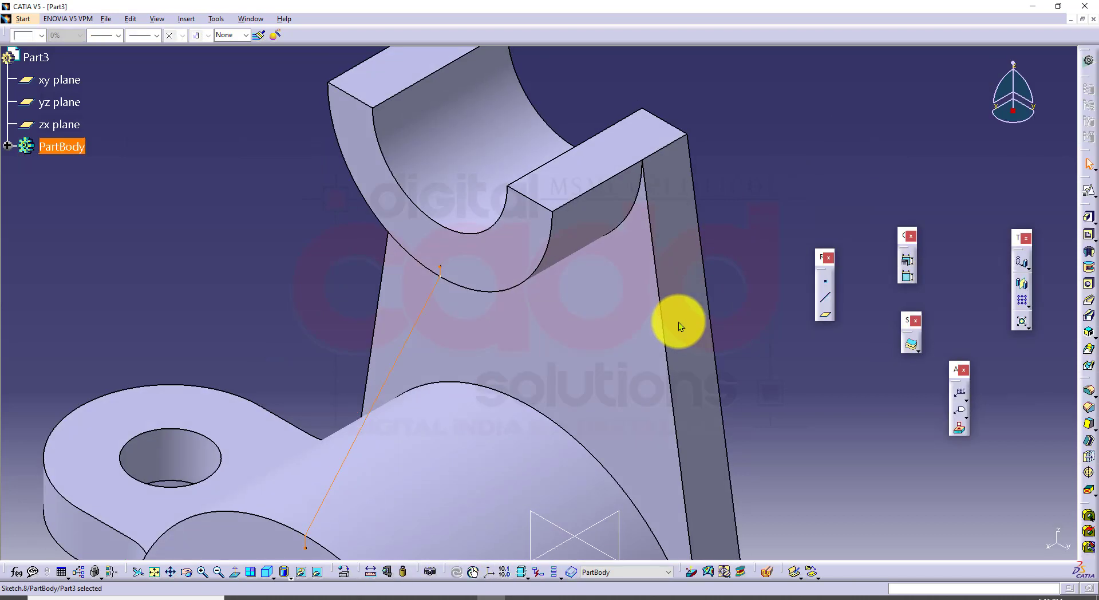
Pad the open rib profile with a length of 5 mm and mirrored extent to form the front rib between the half-rings
middle_click_drag(656, 342, 614, 307)
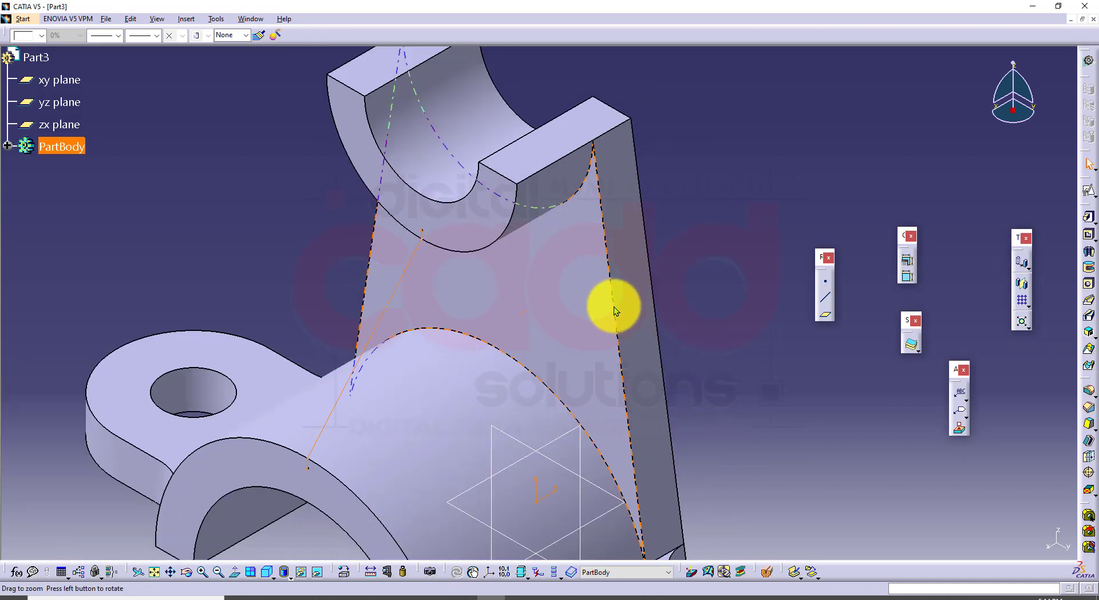
left_click(518, 599)
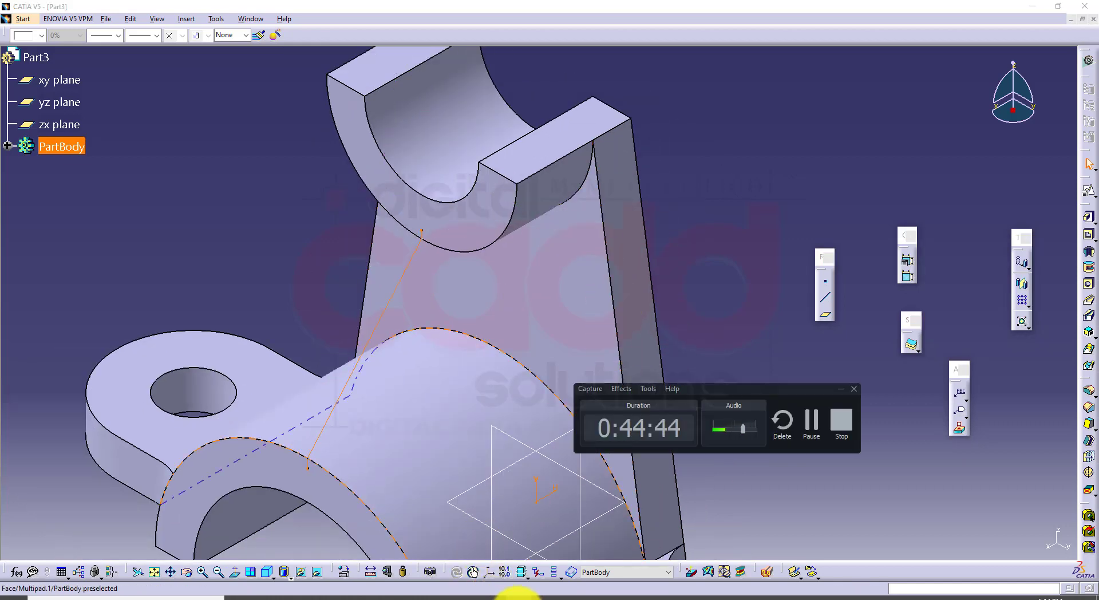
left_click(518, 597)
middle_click_drag(667, 348, 630, 368)
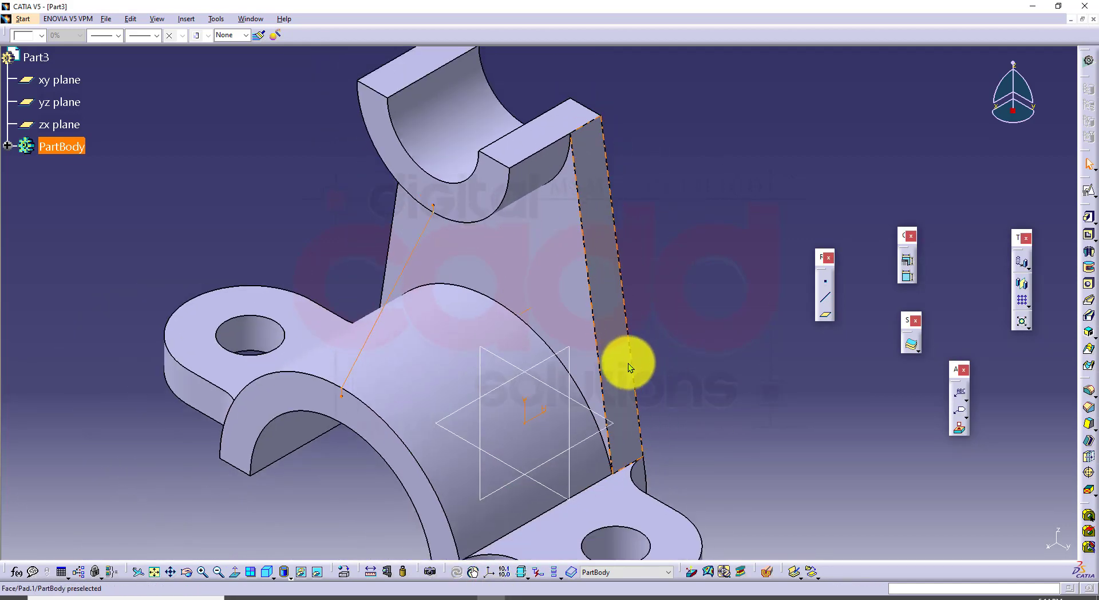
left_click(1088, 216)
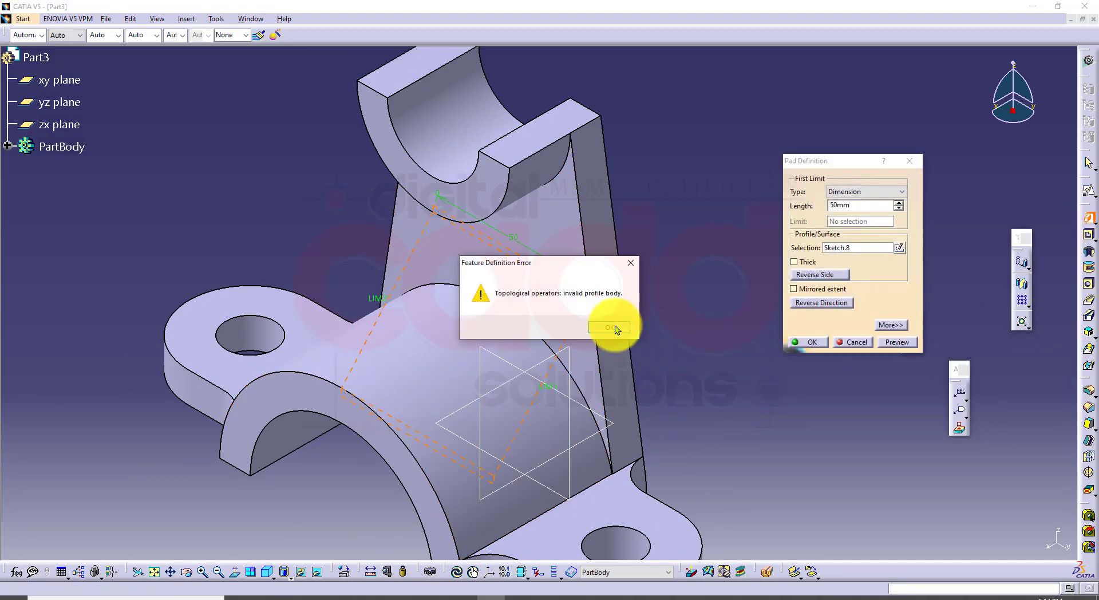
left_click(615, 326)
middle_click_drag(691, 389, 648, 398)
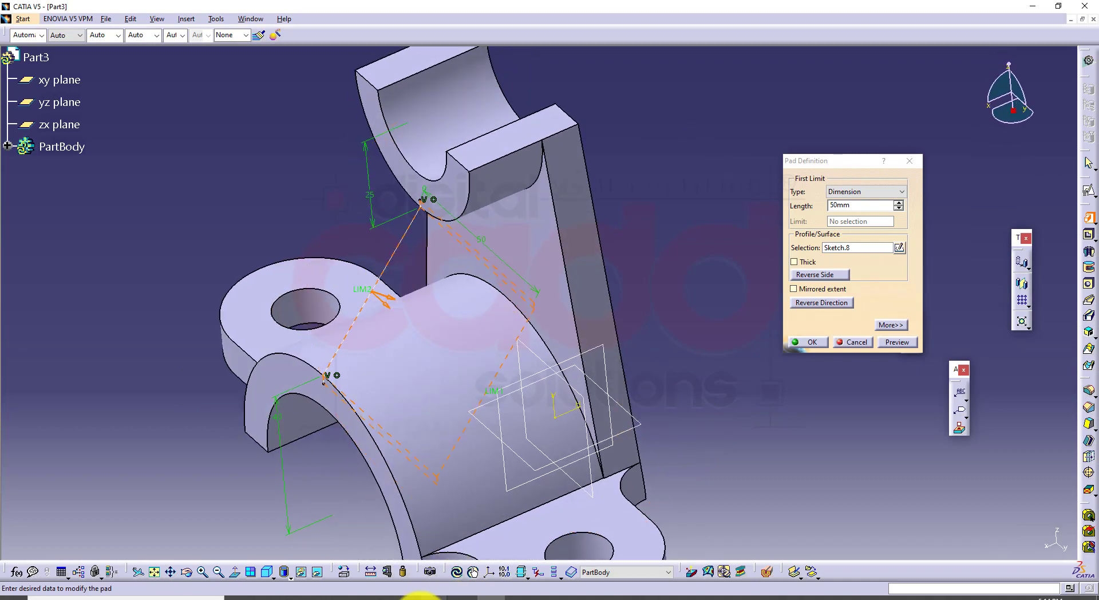
left_click(301, 599)
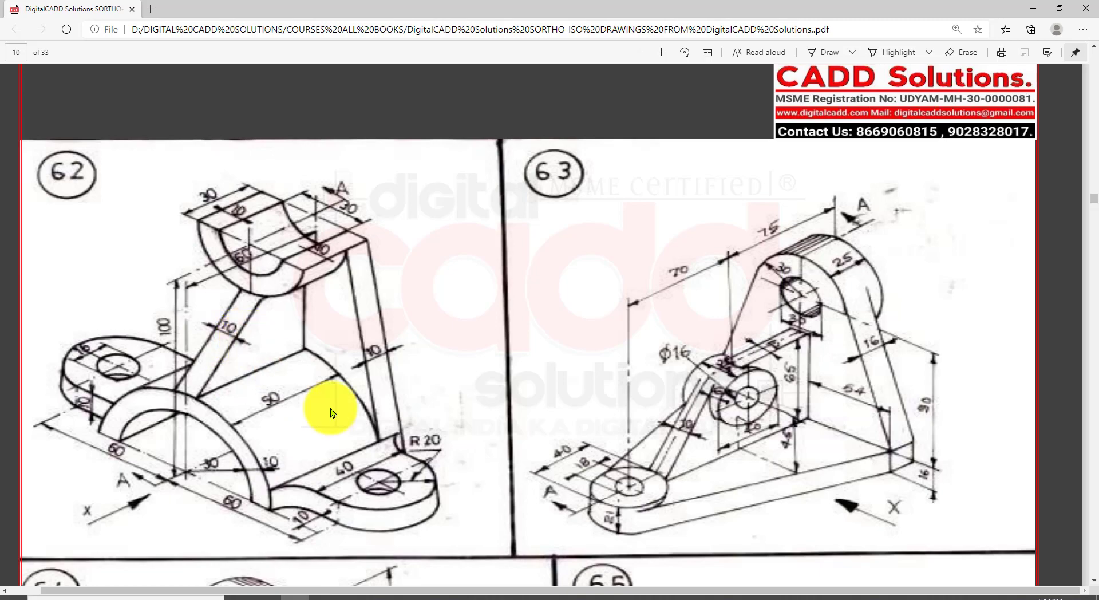
left_click(497, 596)
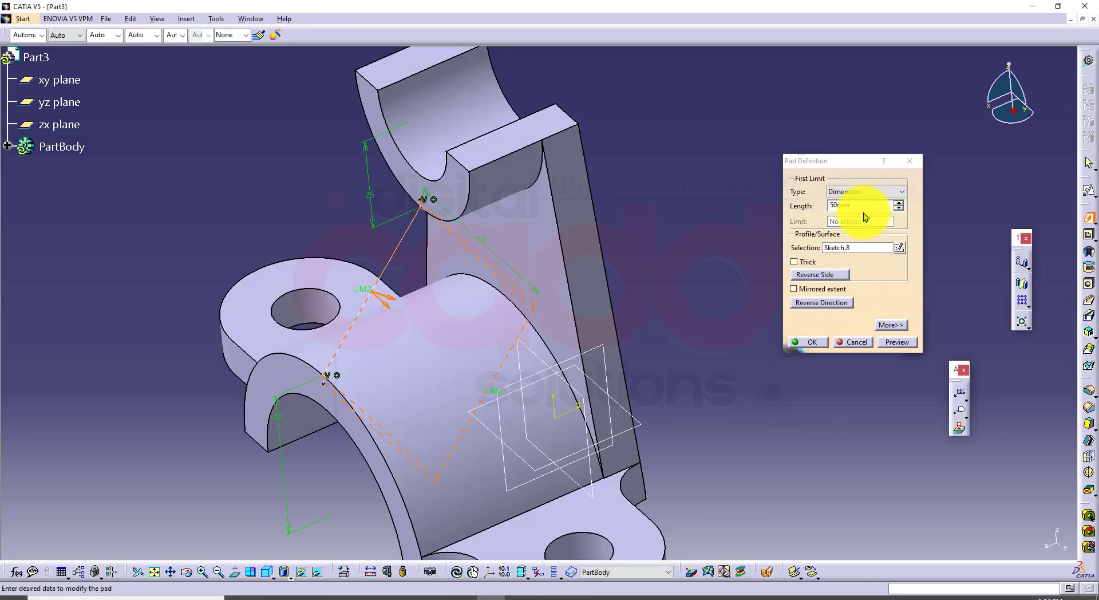
type("5")
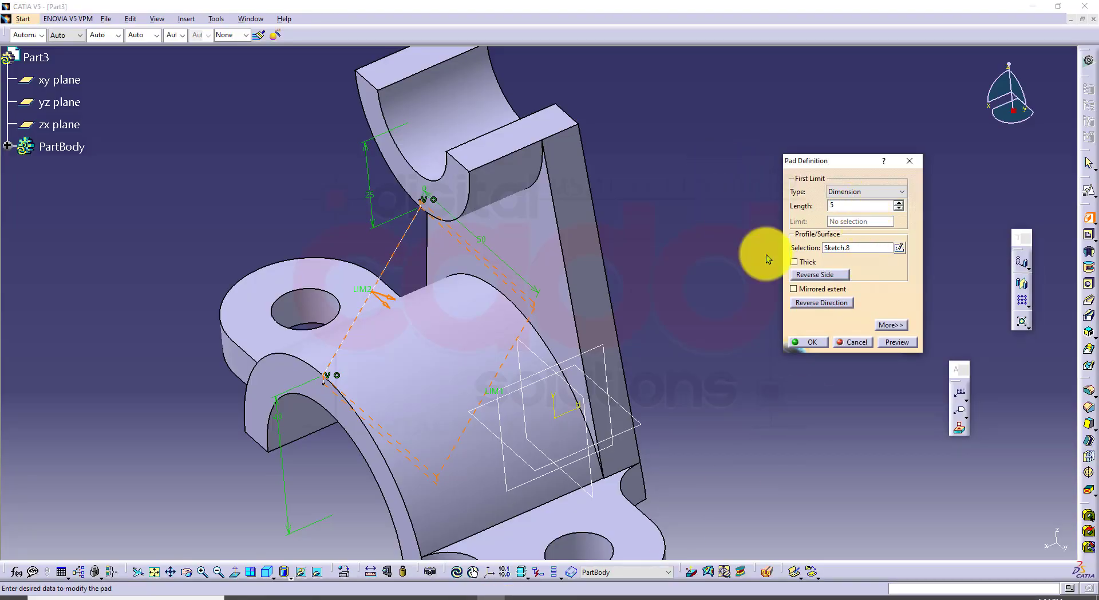
left_click(798, 288)
left_click(806, 341)
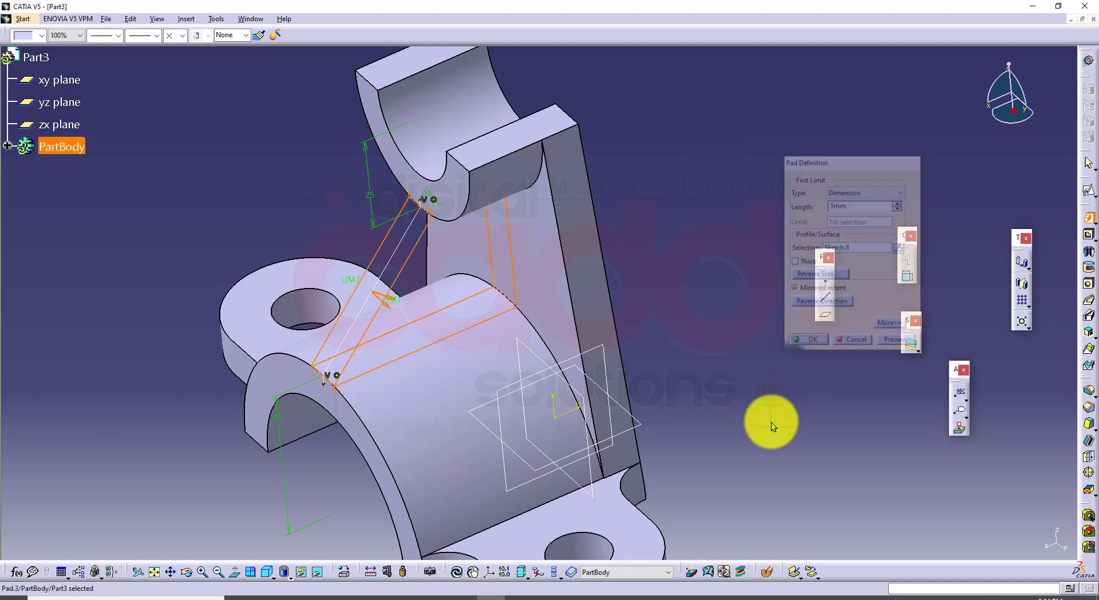
Inspect the front rib from several sides, compare the bracket with exercise 62 in the PDF drawing, and restore the isometric view
mouse_move(750, 423)
middle_mouse_down()
mouse_move(651, 425)
mouse_move(587, 311)
mouse_move(560, 188)
mouse_move(614, 349)
mouse_move(850, 370)
mouse_move(646, 345)
mouse_move(568, 207)
mouse_move(397, 317)
mouse_move(799, 434)
middle_mouse_up()
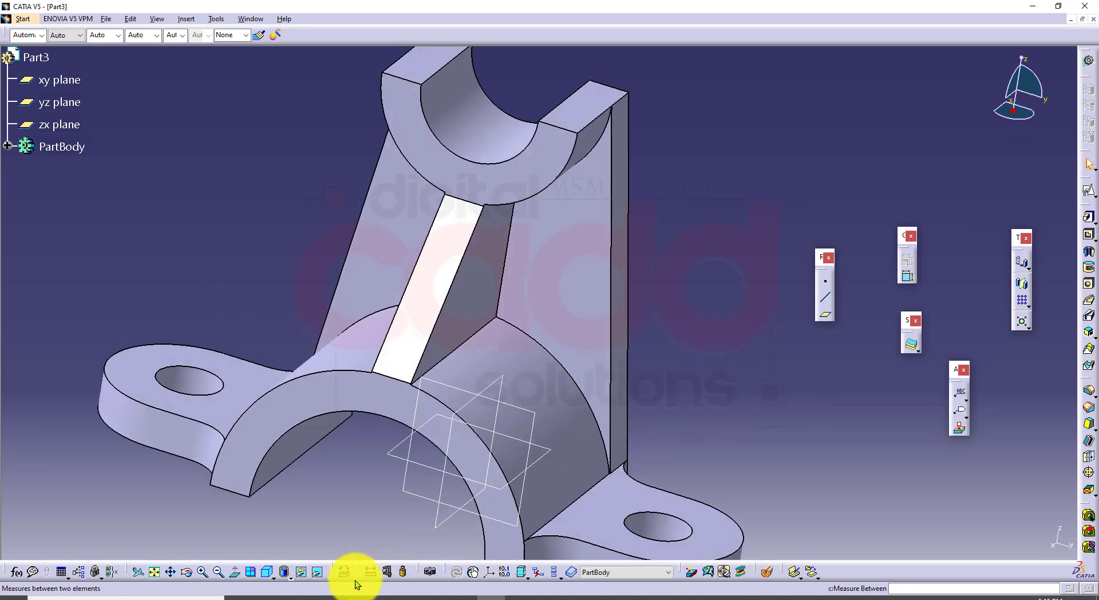
left_click(294, 596)
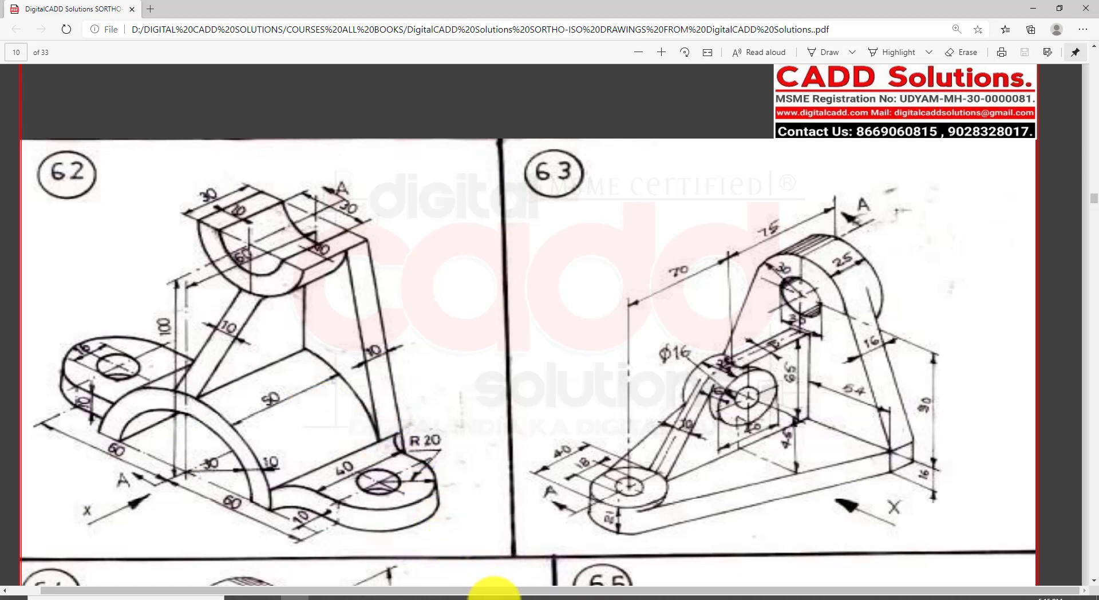
left_click(488, 597)
middle_click_drag(646, 441, 304, 520)
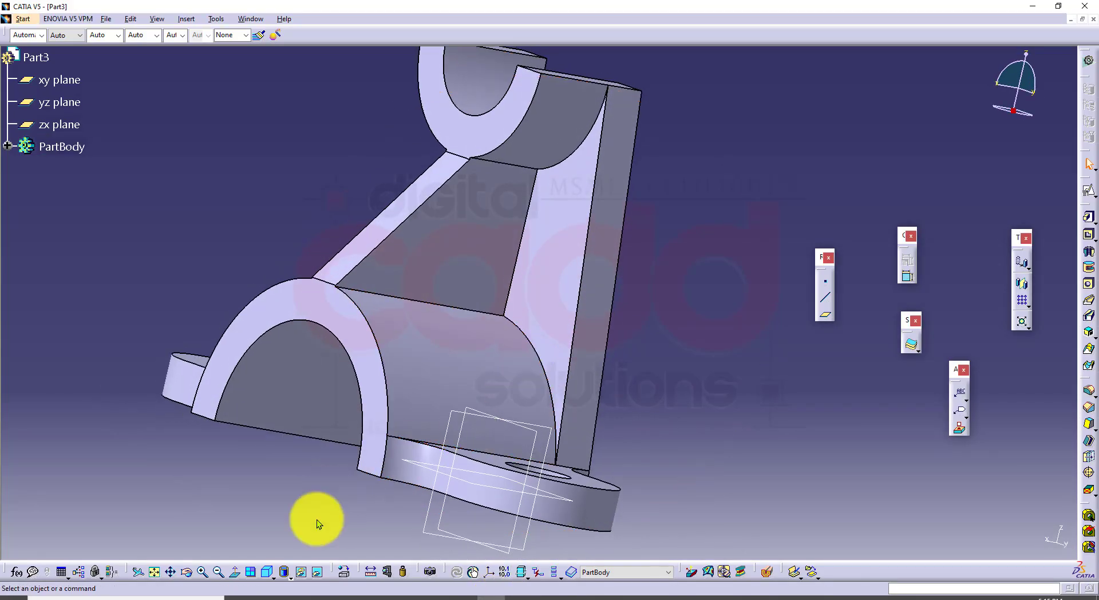
left_click(286, 583)
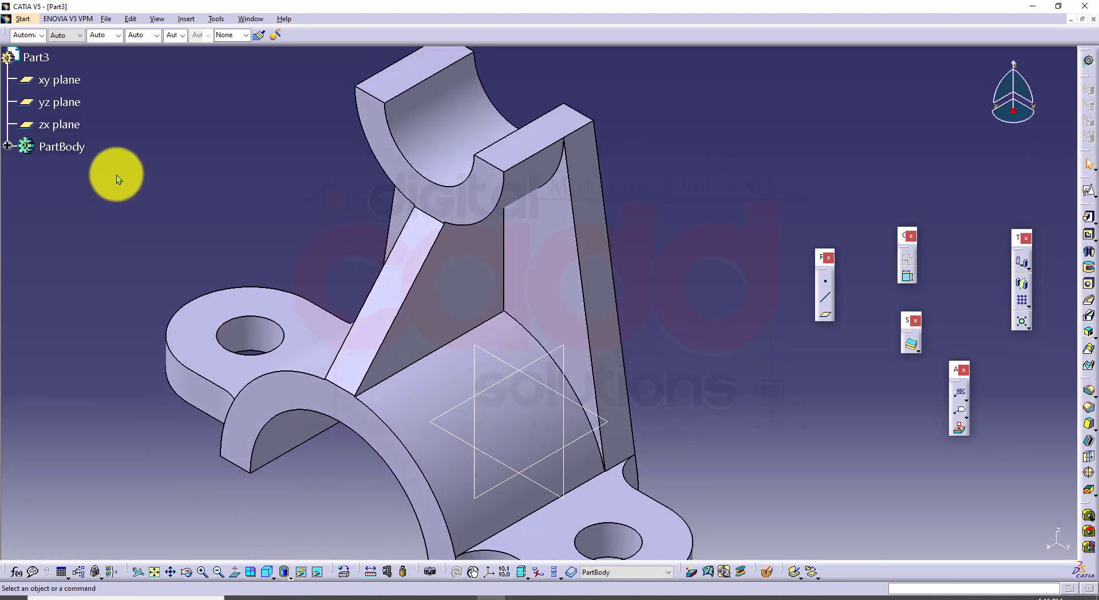
Color the whole PartBody of the bracket red
left_click(75, 148)
left_click(42, 34)
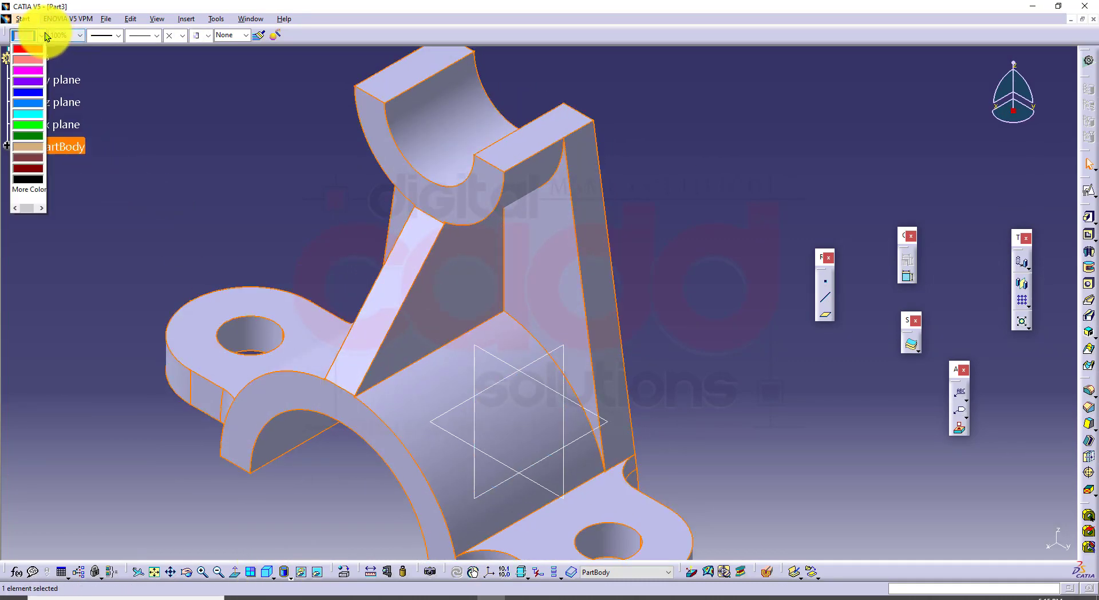
left_click(42, 107)
left_click(195, 223)
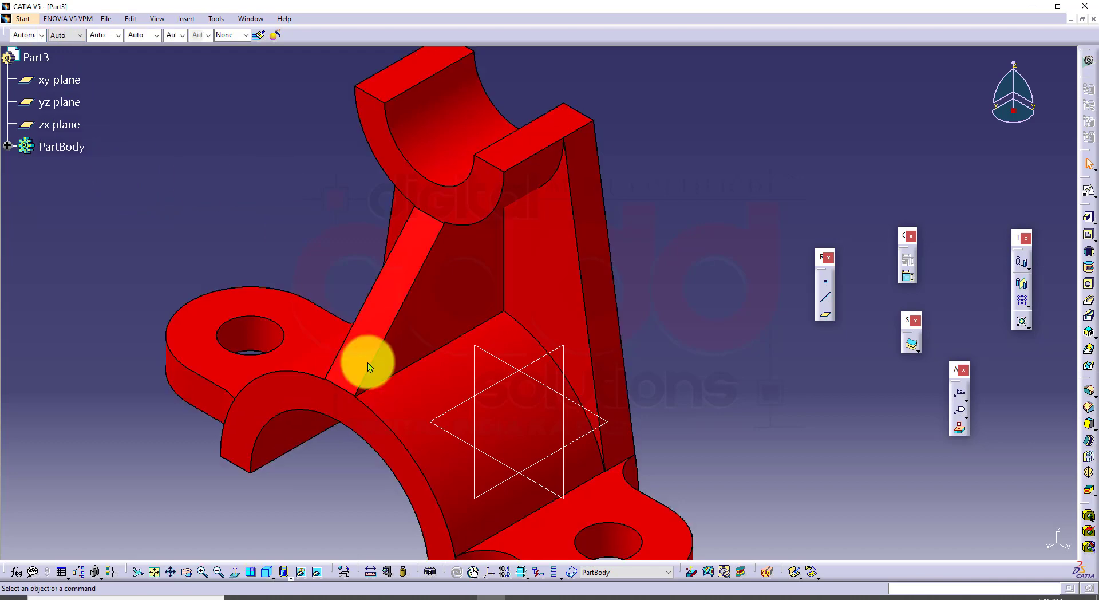
middle_click_drag(442, 413, 605, 326)
Tile the three open part windows vertically, view each model side by side, and restore Part3 to full size
left_click(249, 19)
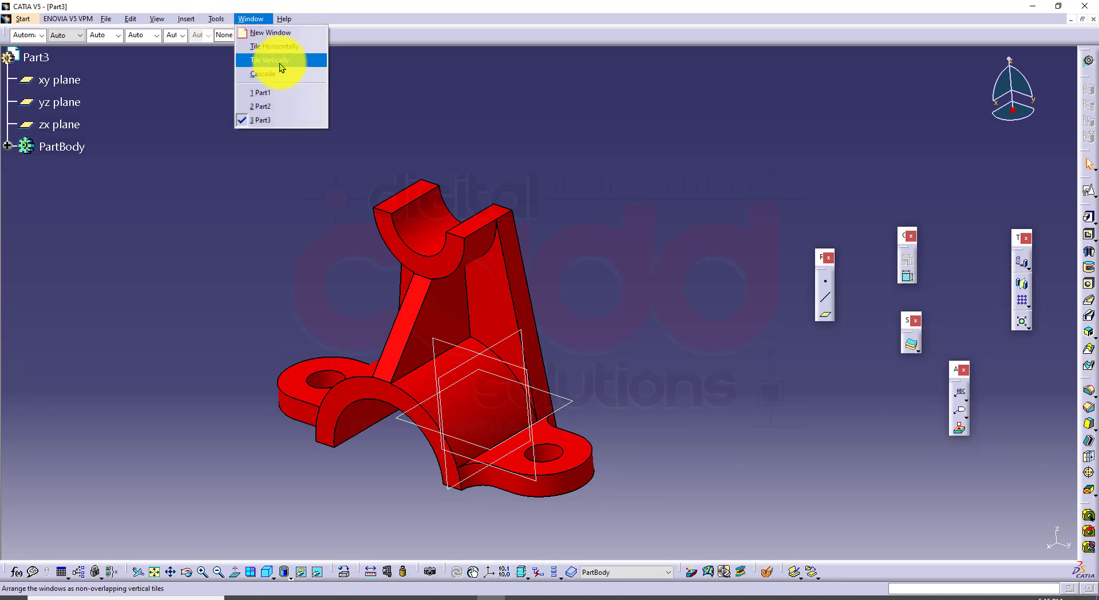
left_click(283, 63)
middle_click(647, 376)
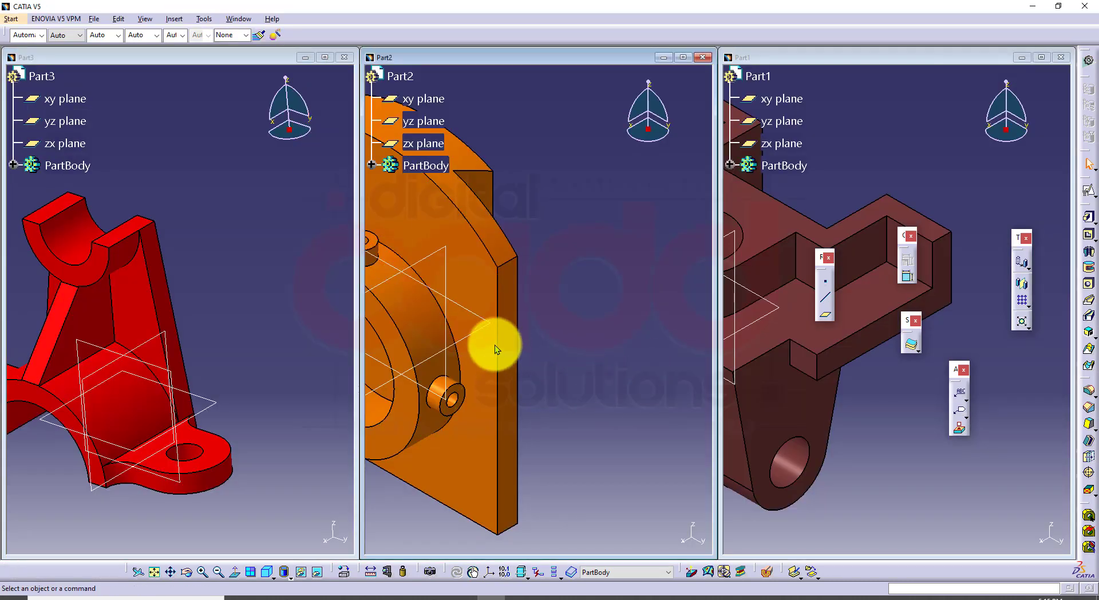
middle_click_drag(420, 364, 539, 364)
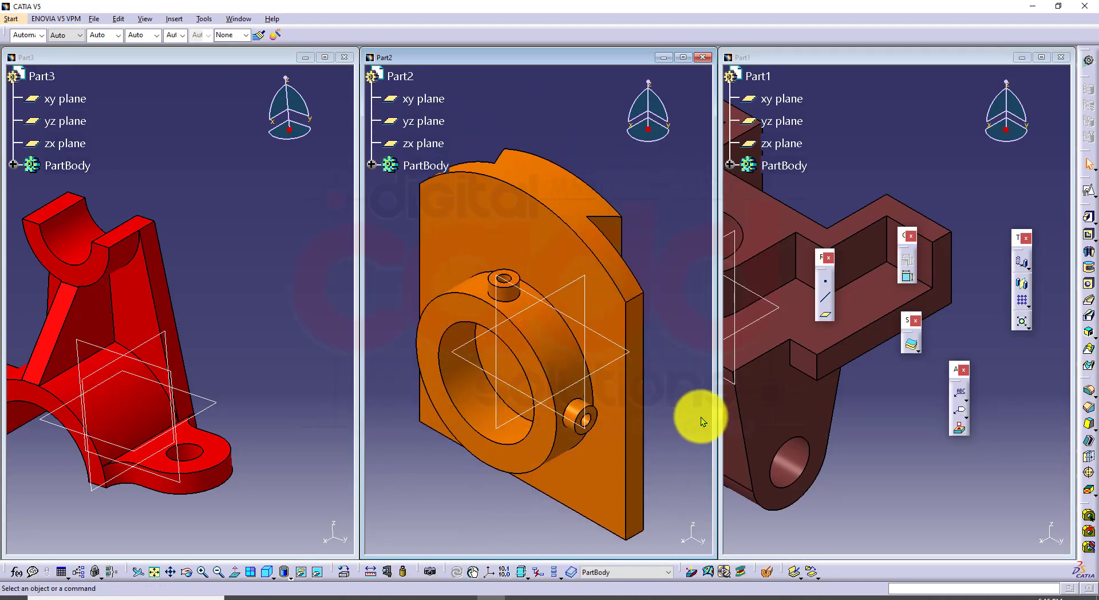
left_click(875, 415)
middle_click_drag(880, 413, 863, 429)
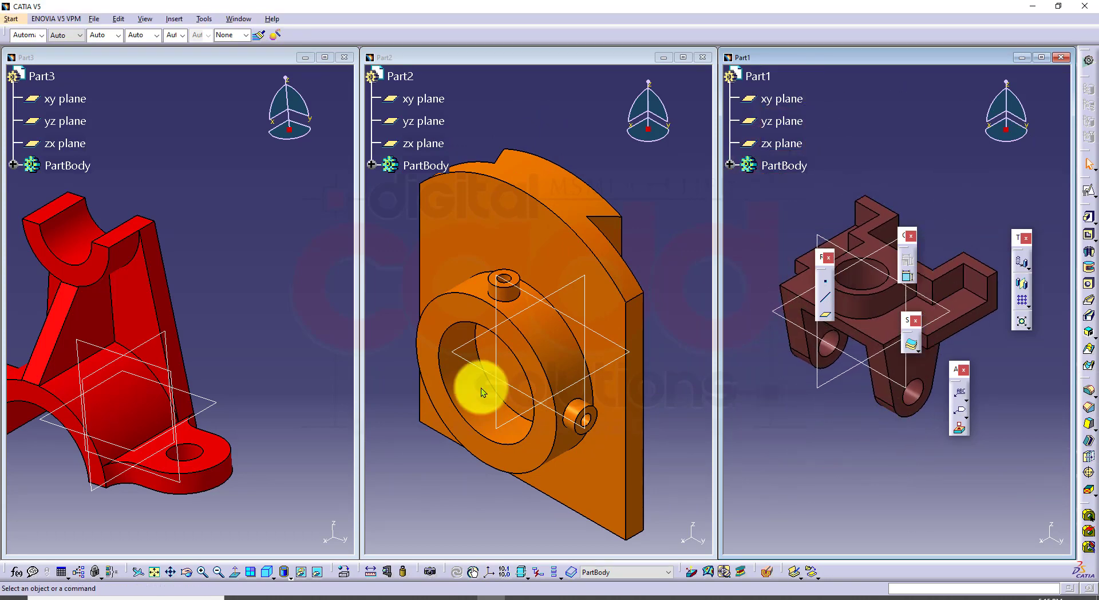
left_click(259, 341)
middle_click_drag(325, 318, 298, 325)
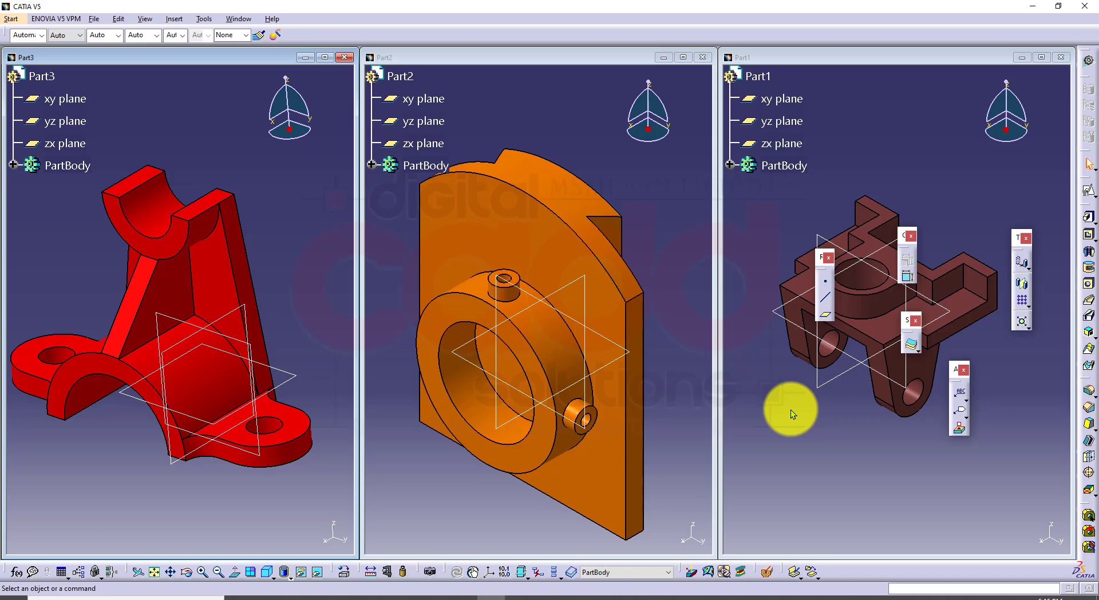
left_click(324, 56)
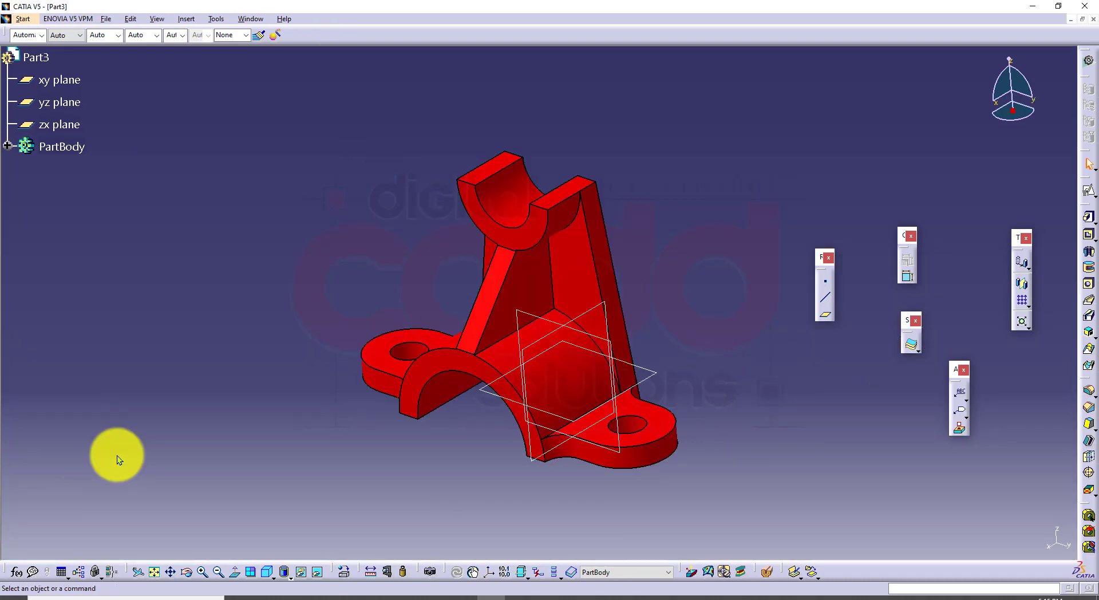
Switch to the PDF in the browser and study exercise 66, including its cylinder, back plate and connecting rib
key("alt+Tab")
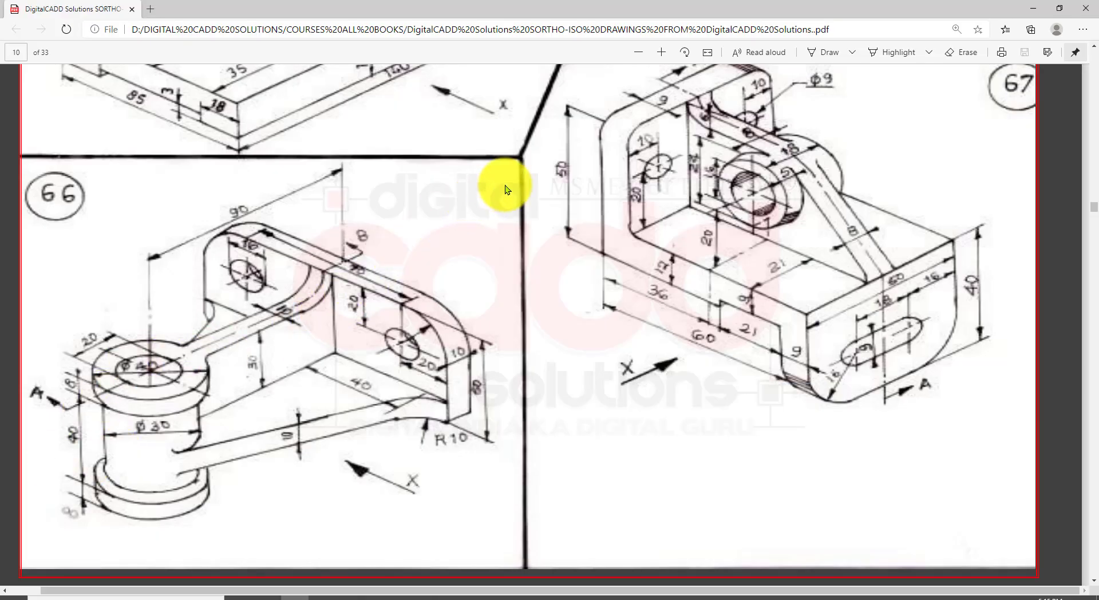
left_click_drag(505, 184, 401, 335)
left_click_drag(334, 415, 39, 548)
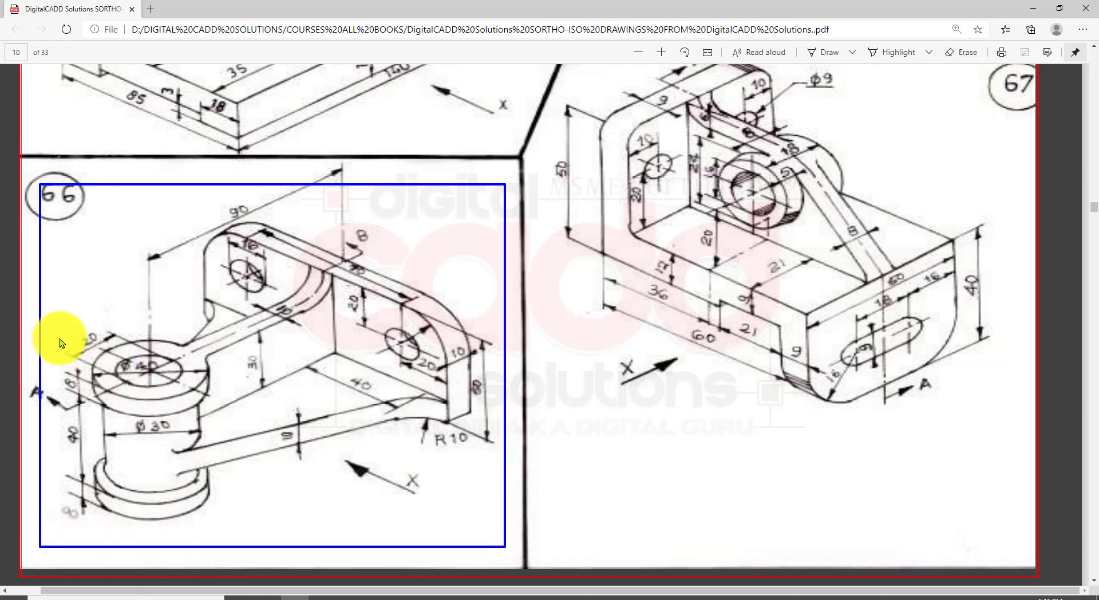
mouse_move(49, 320)
left_mouse_down()
mouse_move(113, 449)
mouse_move(226, 533)
left_mouse_up()
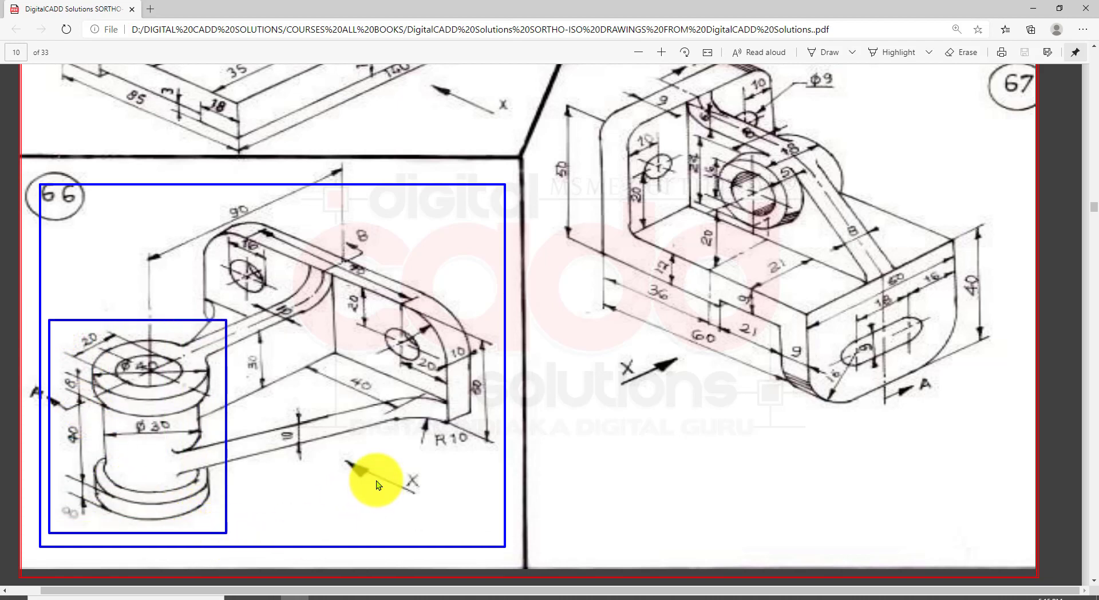
key("Escape")
scroll(382, 454, "up", 8)
scroll(383, 454, "down", 8)
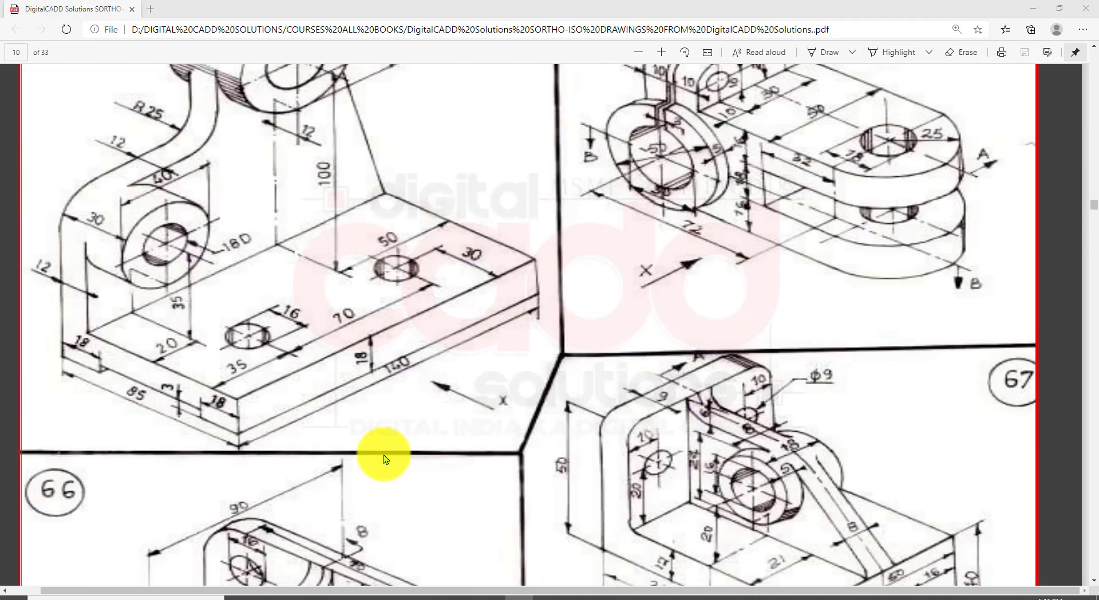
scroll(388, 460, "up", 1)
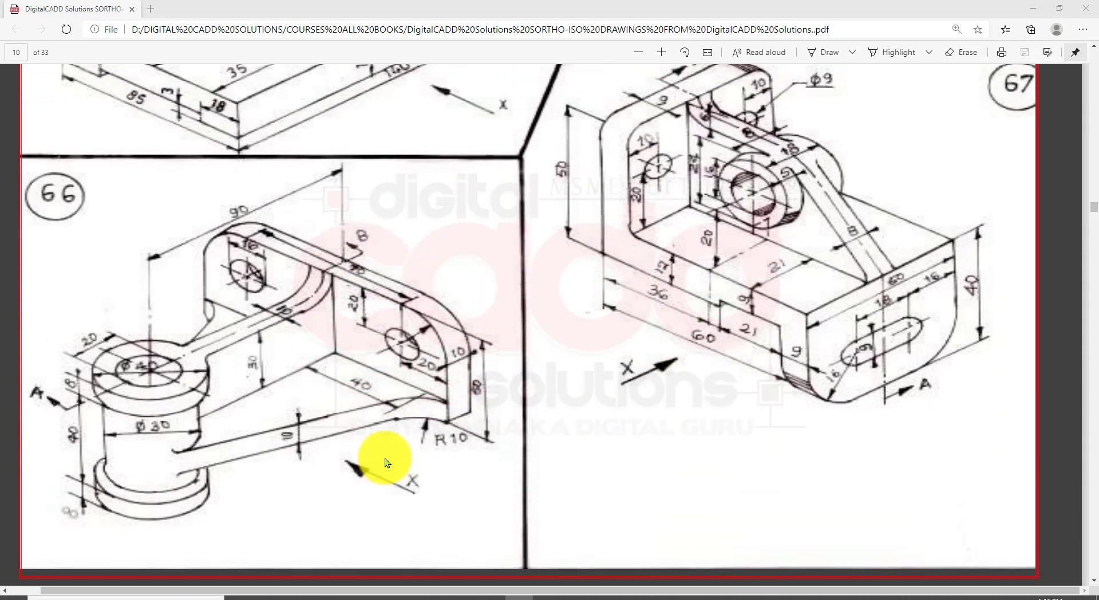
mouse_move(513, 185)
left_mouse_down()
mouse_move(473, 245)
mouse_move(93, 529)
mouse_move(46, 544)
left_mouse_up()
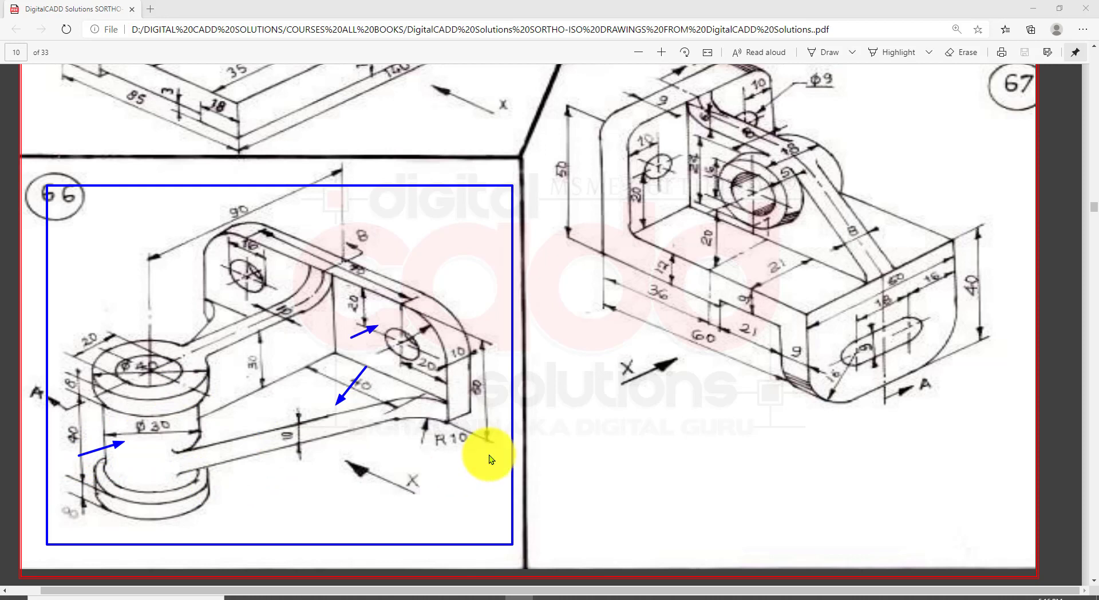
key("Escape")
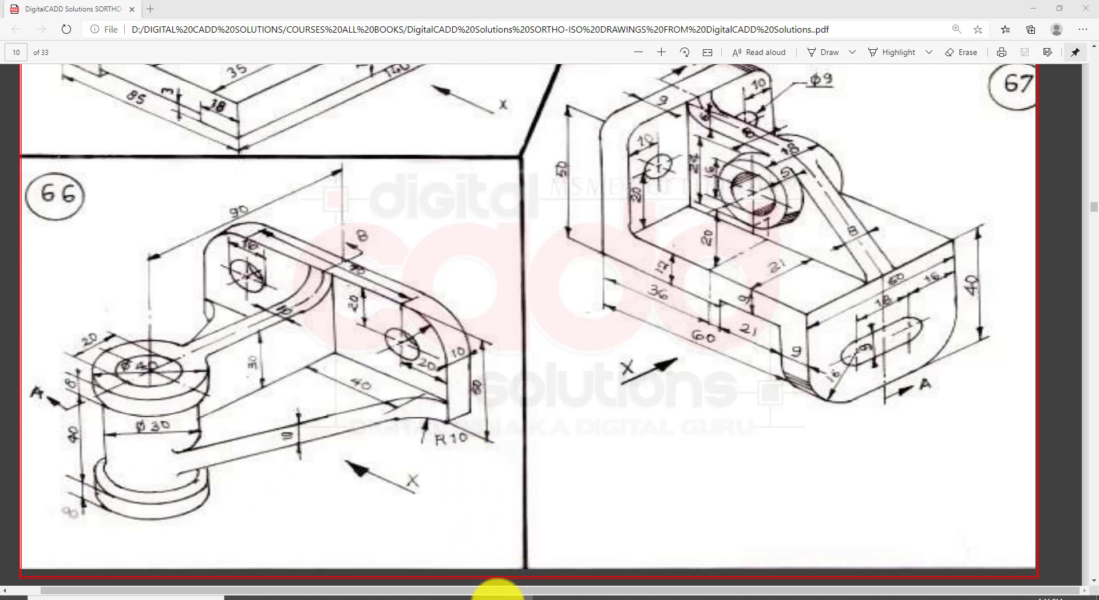
Return to CATIA and create a new Part Design part named Part4 with hybrid design enabled
left_click(497, 597)
left_click(23, 18)
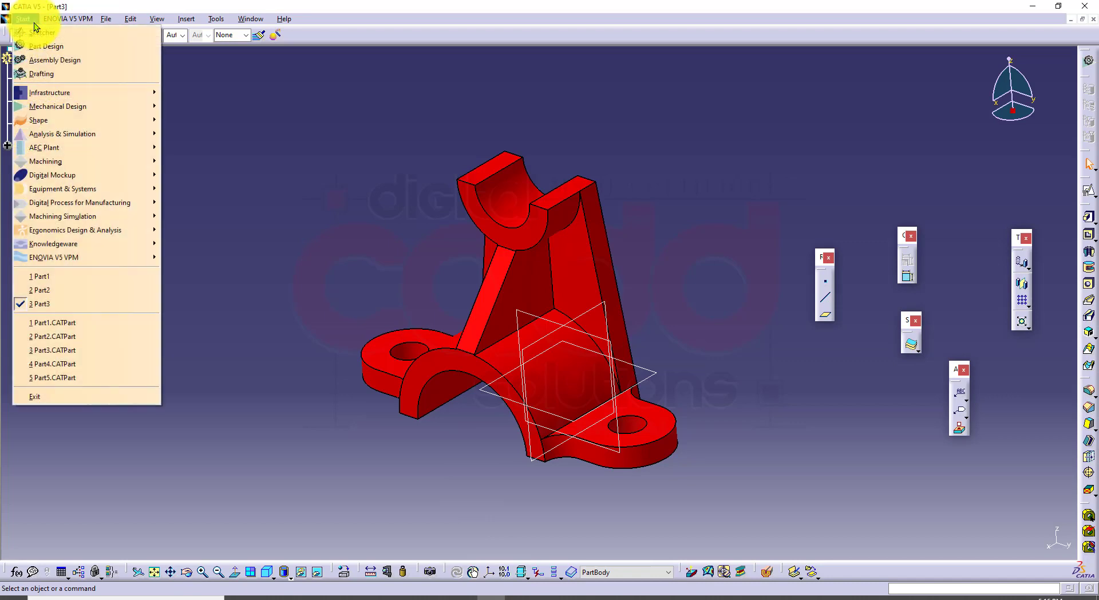
left_click(86, 46)
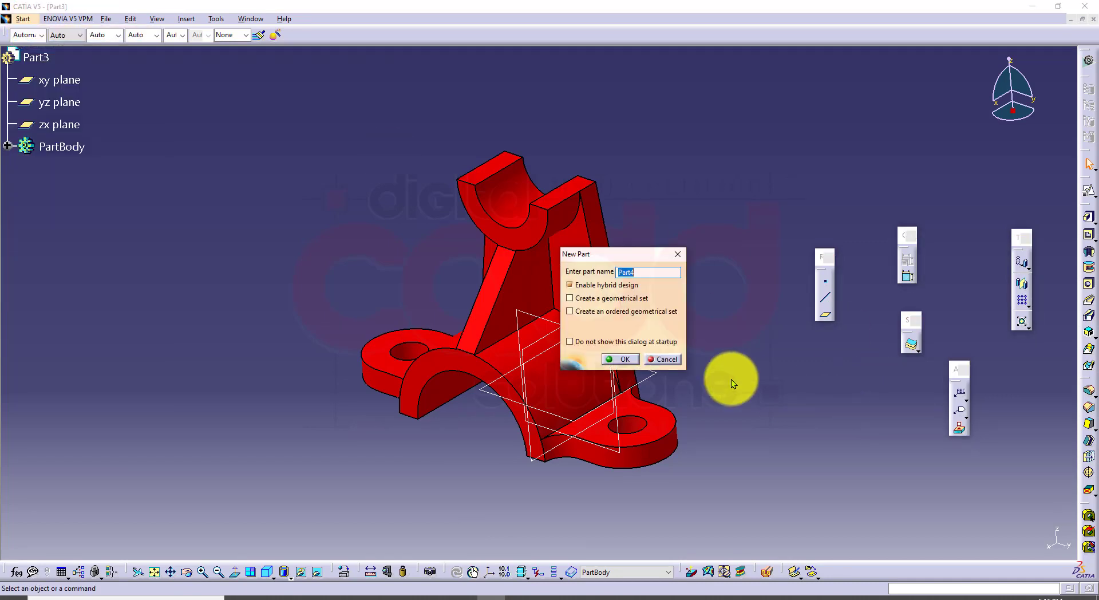
left_click(633, 363)
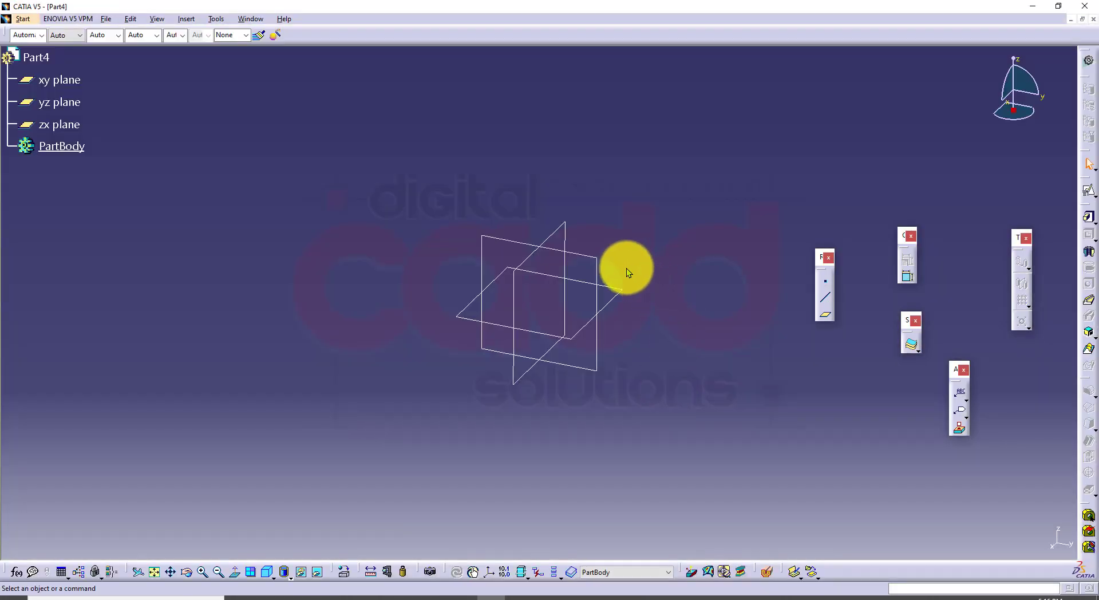
On the yz plane, sketch a centered rectangle about 149 mm wide, centered on the vertical axis with its lower edge on the horizontal axis
left_click(593, 258)
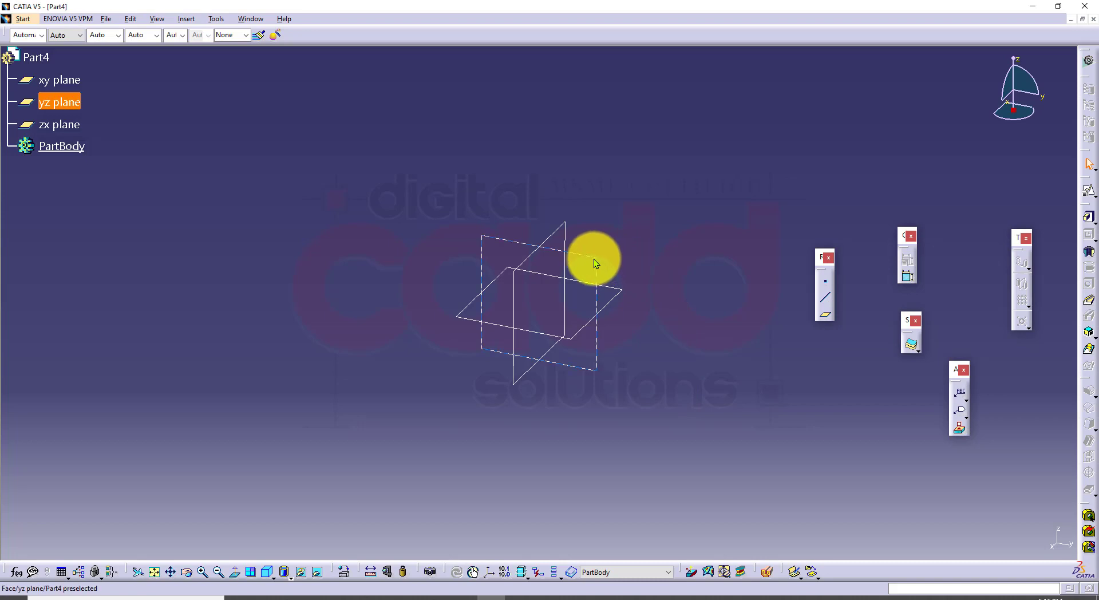
left_click(1088, 206)
left_click(671, 475)
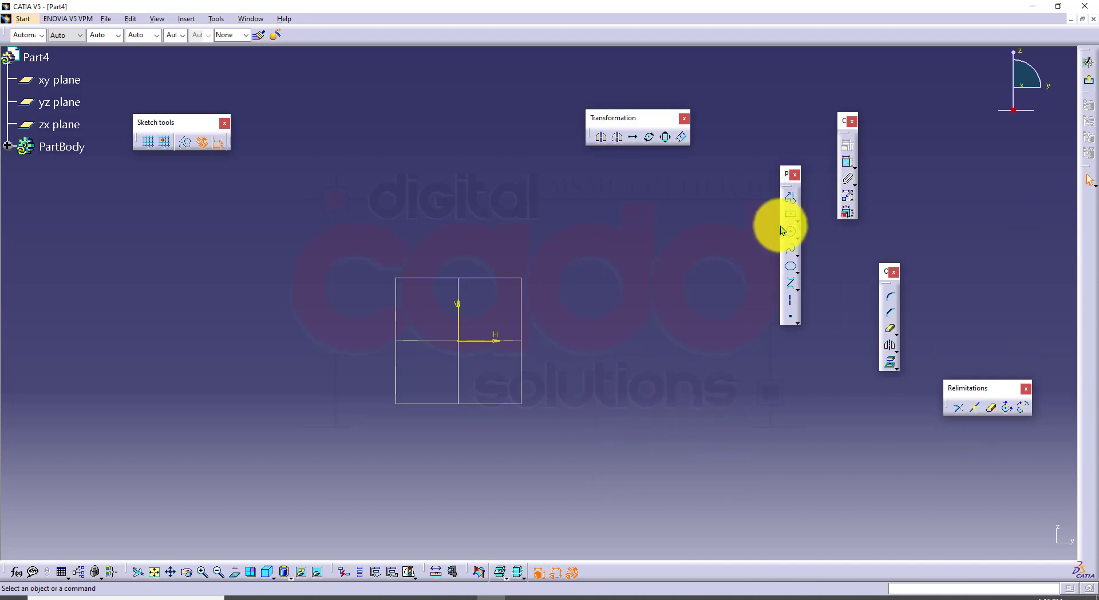
left_click(791, 214)
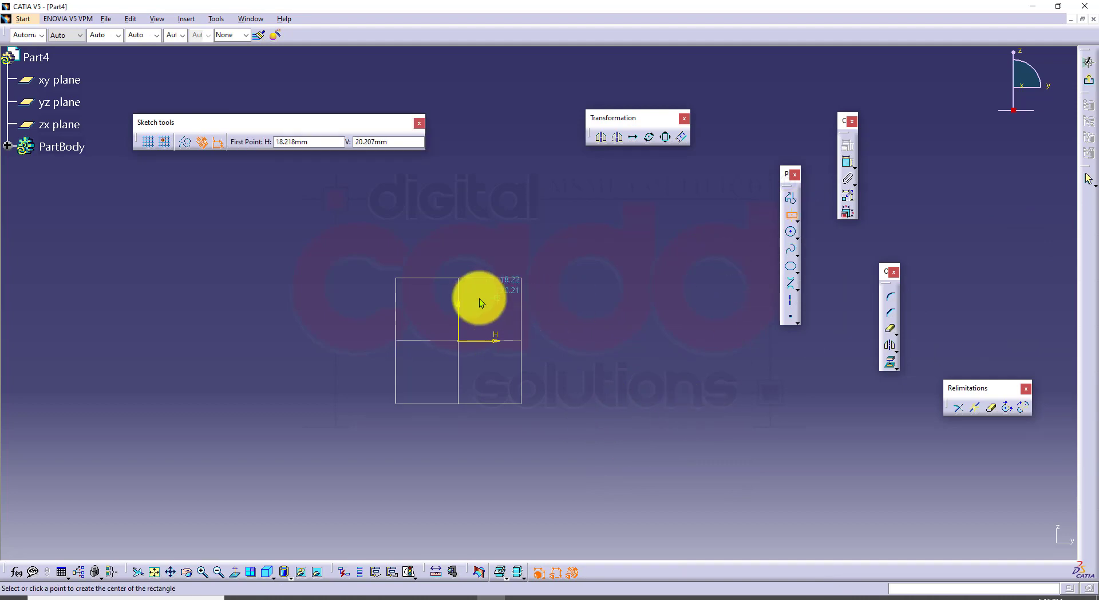
left_click(459, 263)
left_click(619, 341)
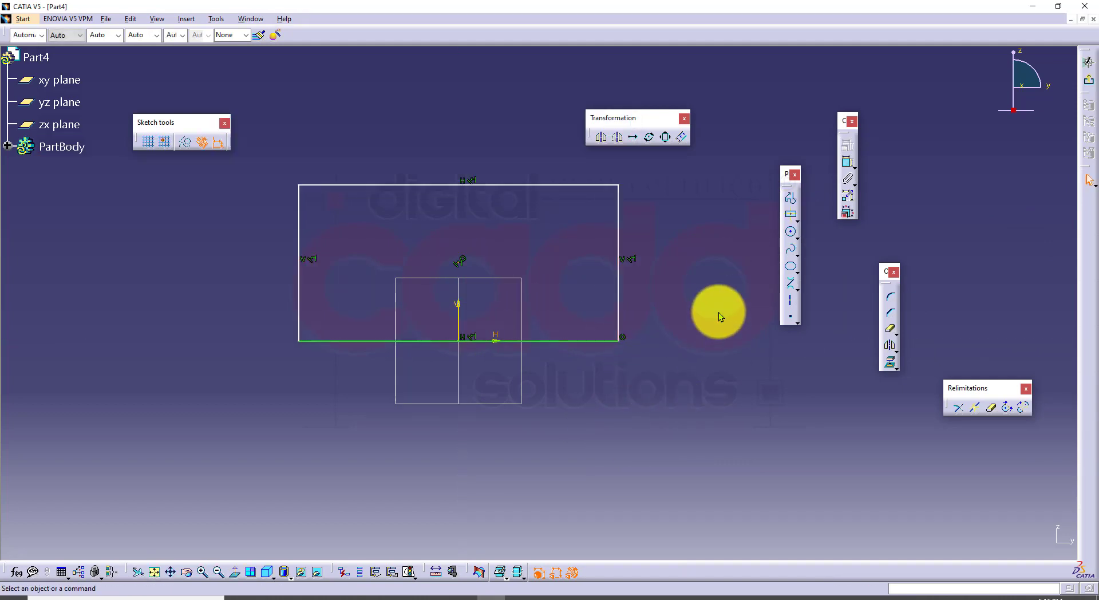
Check the back plate's width in the exercise 66 drawing, dimension the rectangle's width below it, and set it to 110 mm
left_click(847, 165)
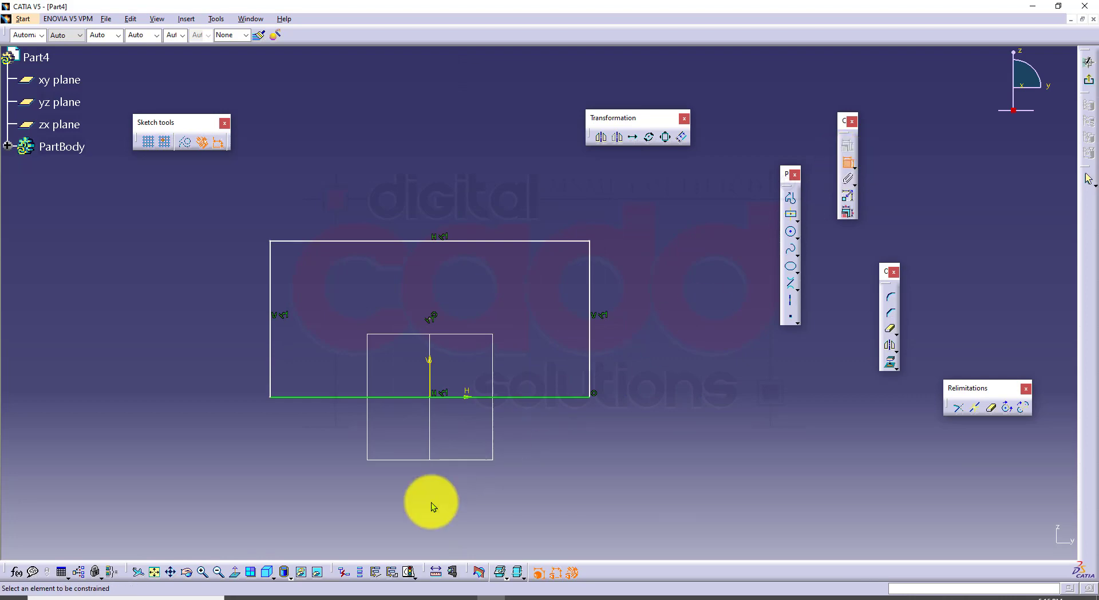
left_click(303, 596)
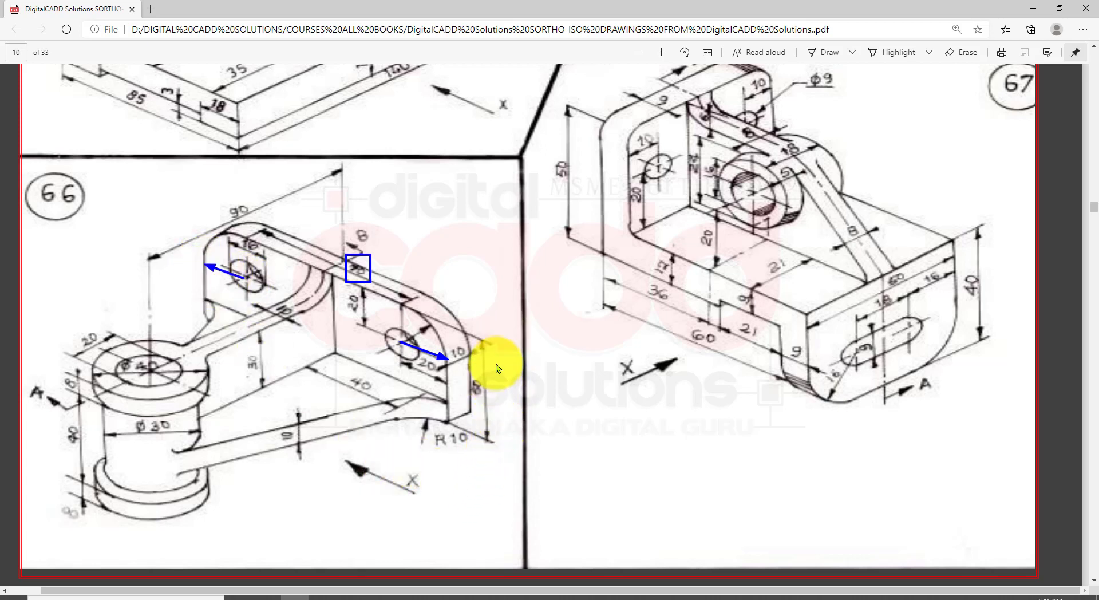
left_click(491, 596)
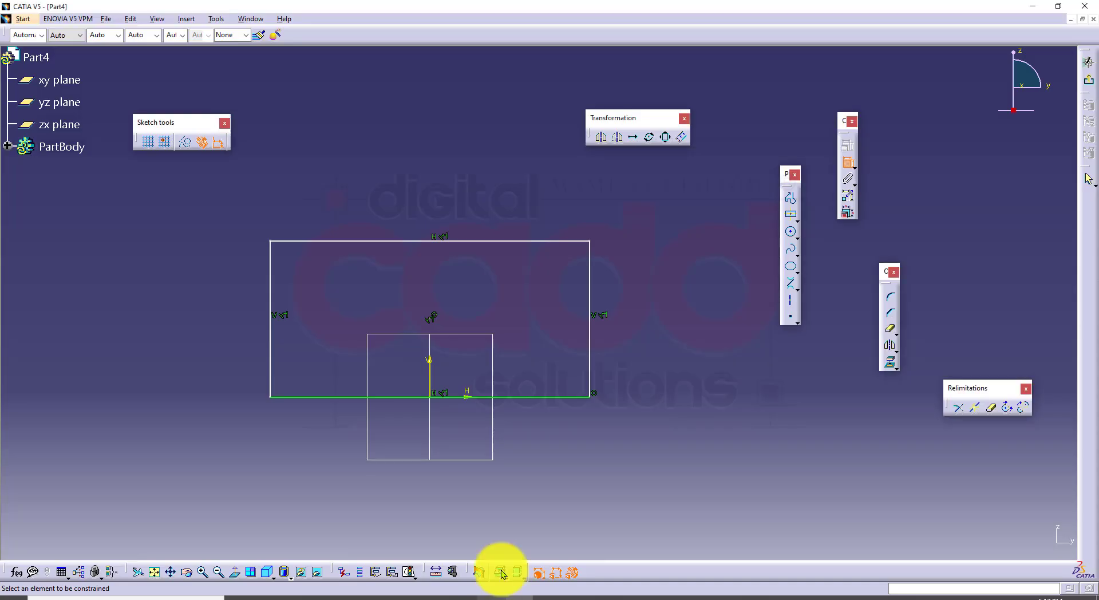
left_click(270, 337)
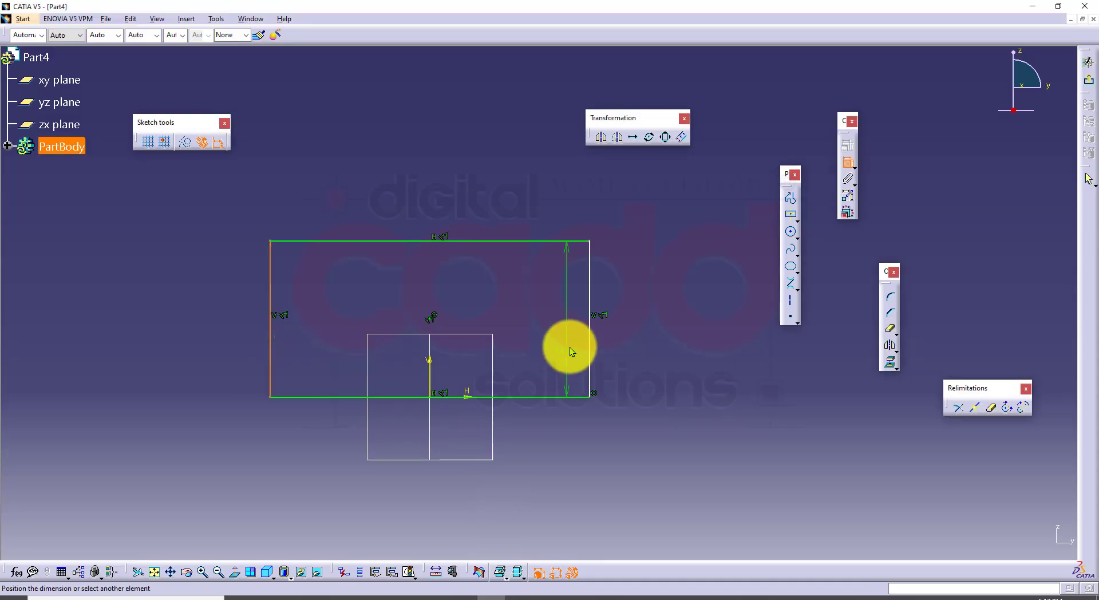
left_click(589, 334)
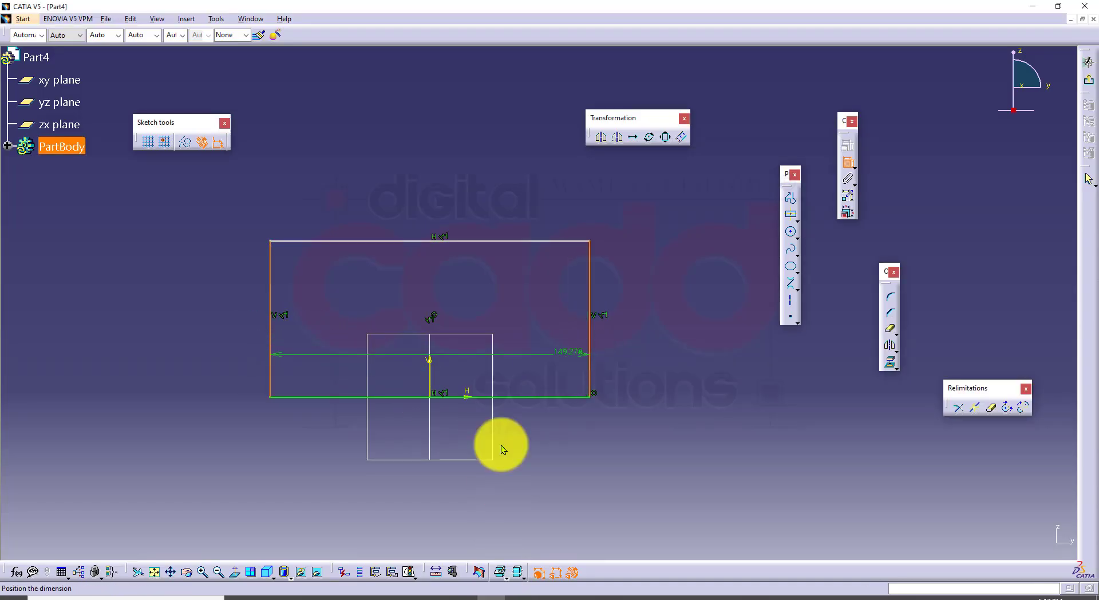
double_click(452, 477)
type("110")
key("Return")
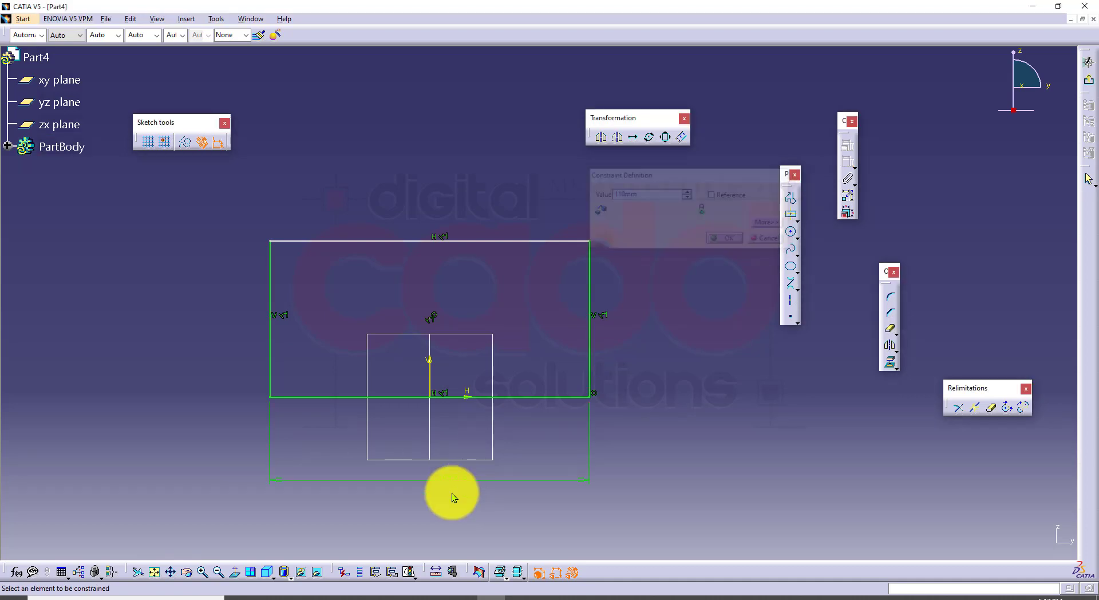
Dimension the rectangle's height between its upper and lower edges and set it to 50 mm
left_click(492, 242)
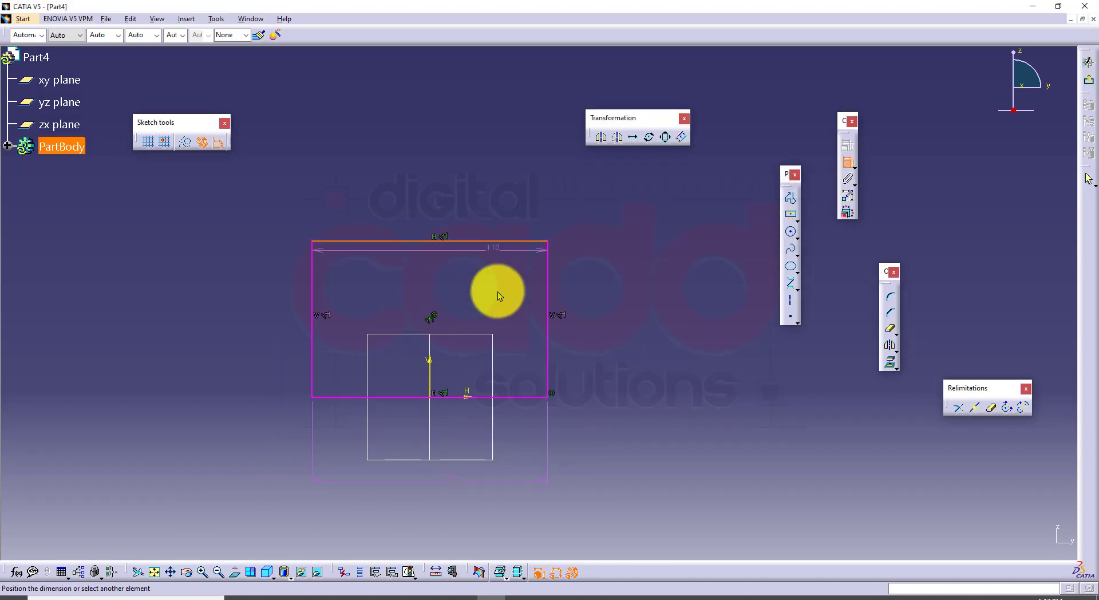
left_click(530, 396)
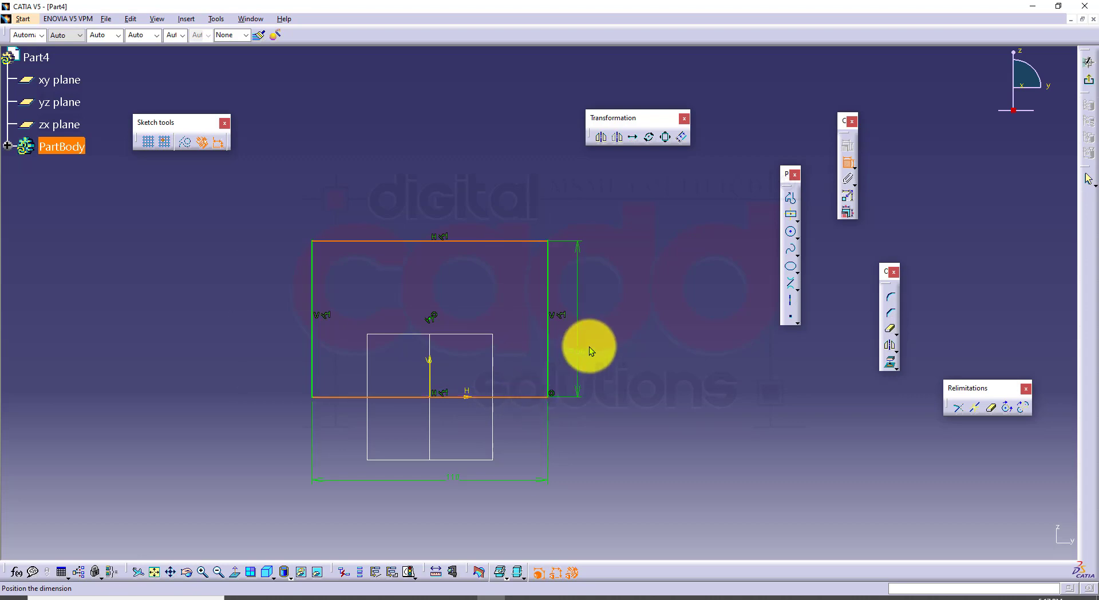
left_click(605, 335)
double_click(606, 335)
type("50")
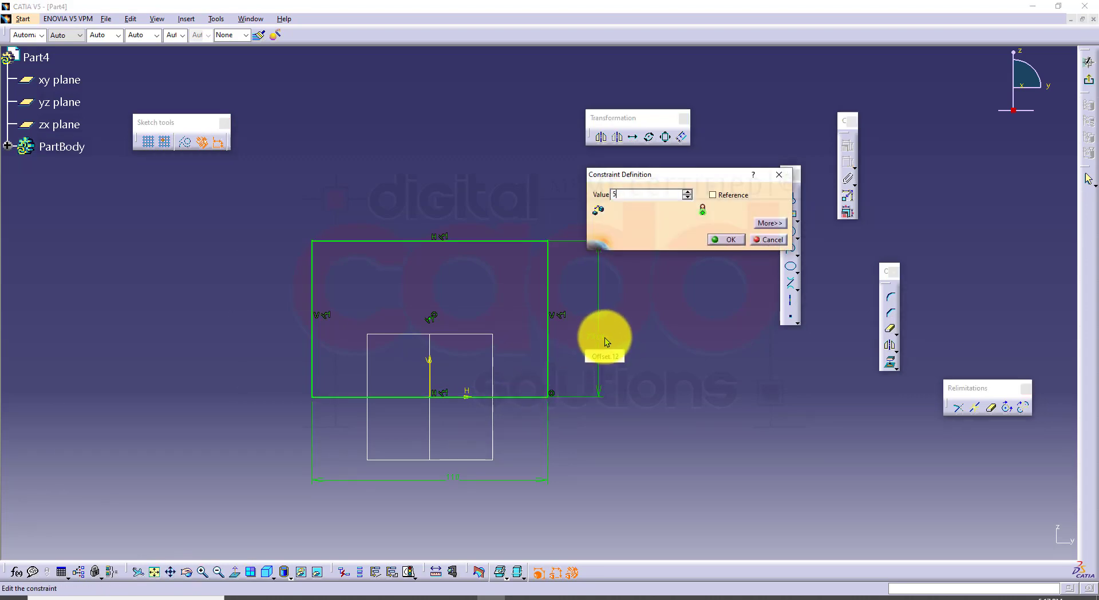
key("Return")
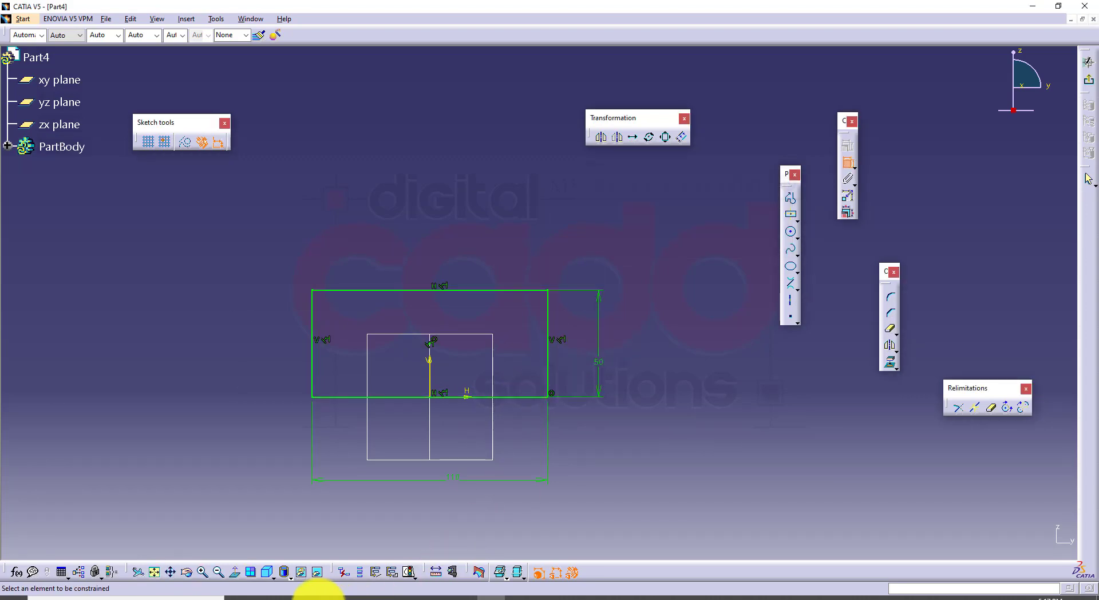
Check the vertical hole-position dimension on exercise 66's back plate in the PDF drawing, and return to the CATIA sketch
left_click(315, 592)
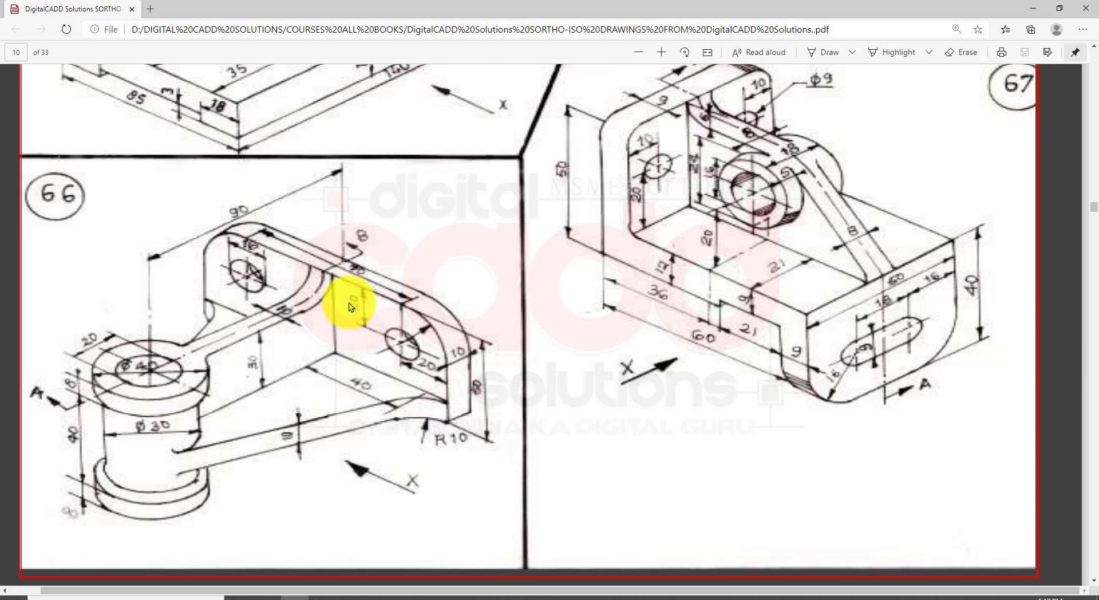
left_click_drag(368, 321, 370, 320)
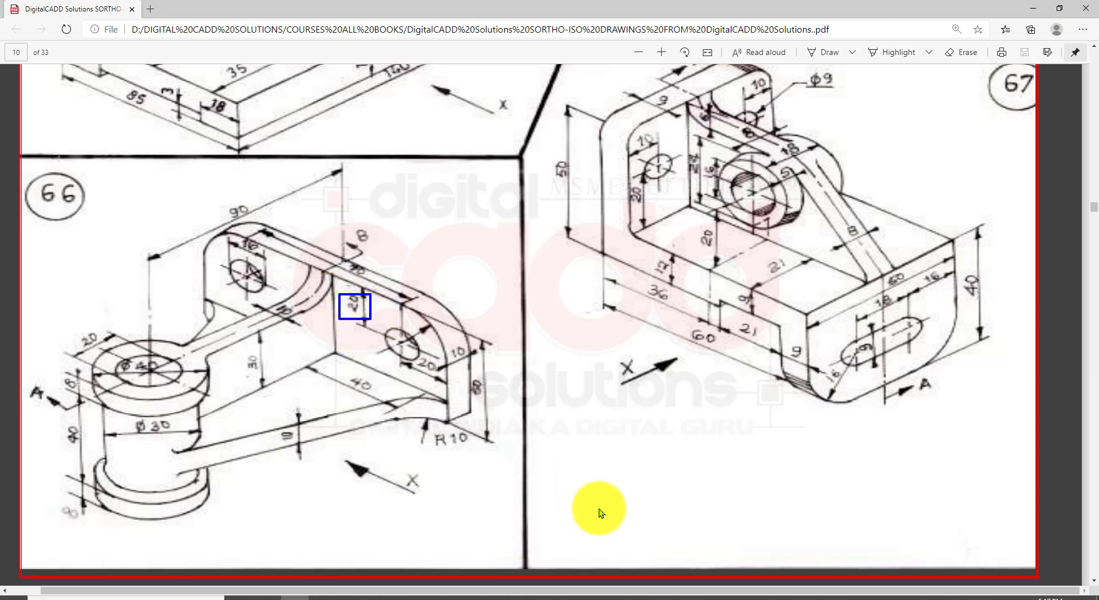
key("Escape")
left_click(485, 594)
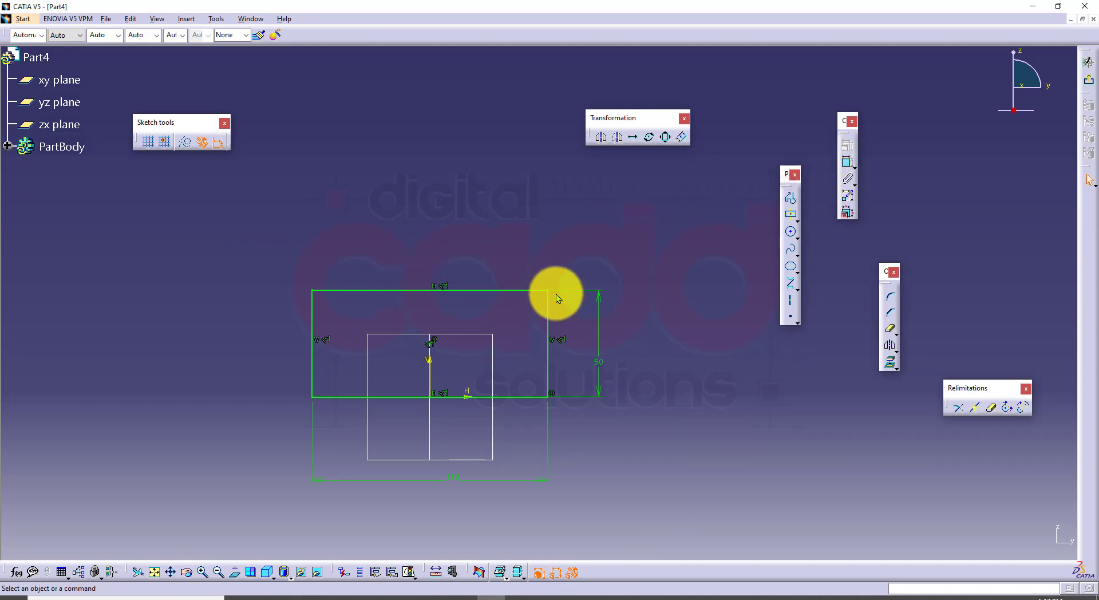
Round both upper corners of the back plate rectangle with a 20 mm corner radius
left_click_drag(240, 249, 595, 315)
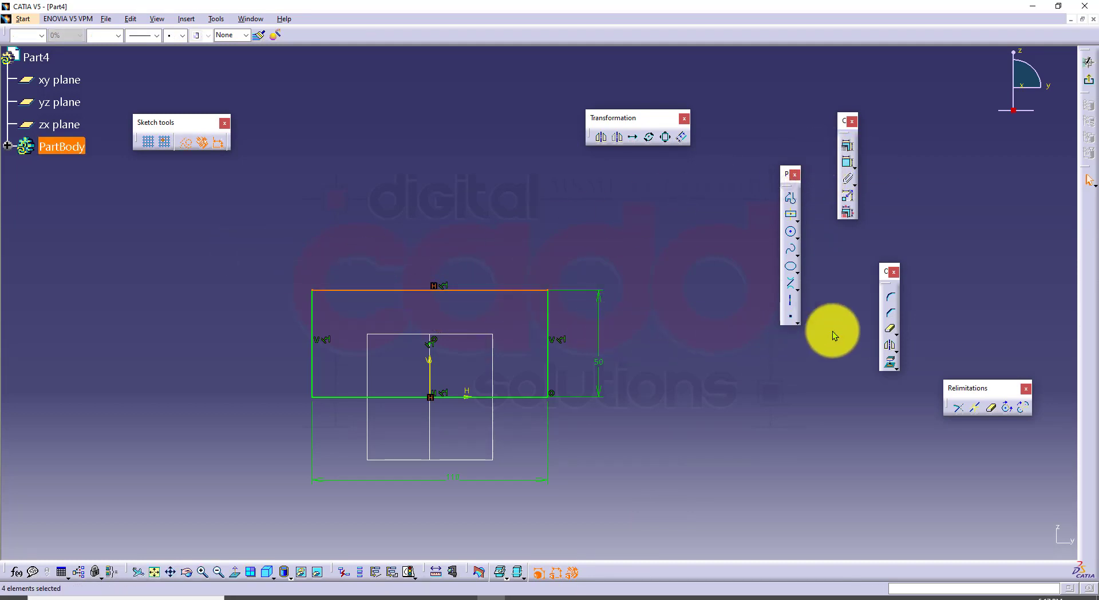
left_click(890, 297)
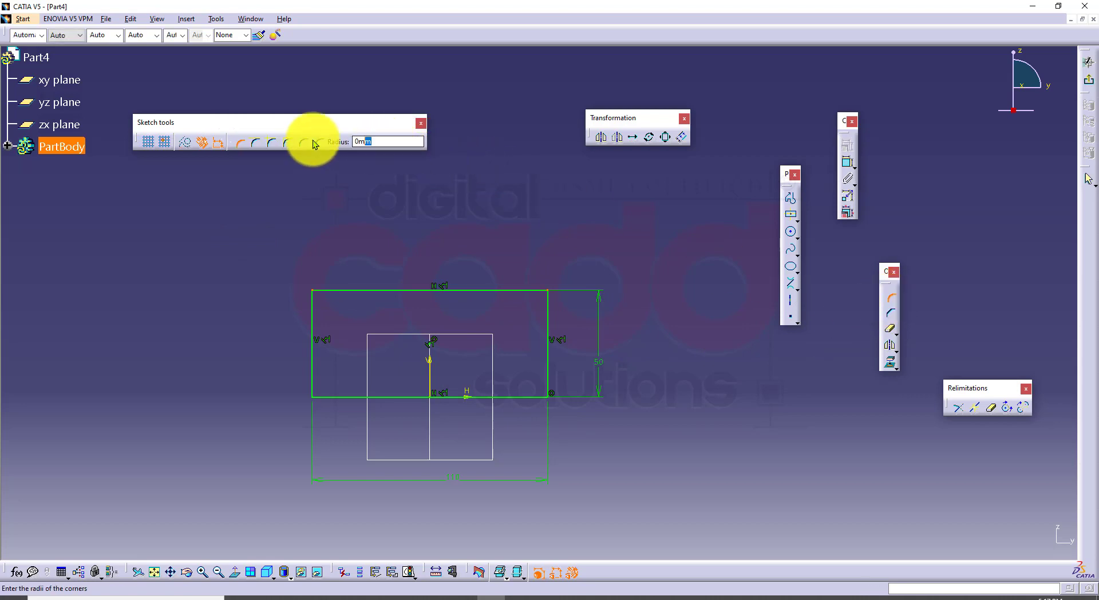
type("20")
key("Return")
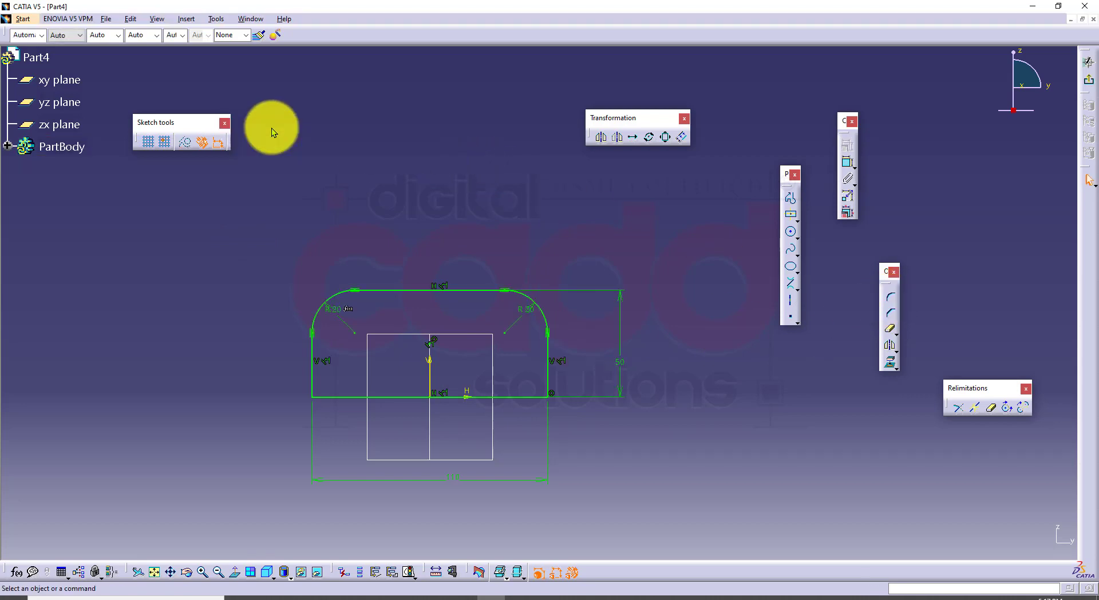
Check the plate's hole size in the exercise 66 drawing and draw a circle of radius 8 mm centered on the right corner arc's center
middle_click_drag(499, 242, 487, 237)
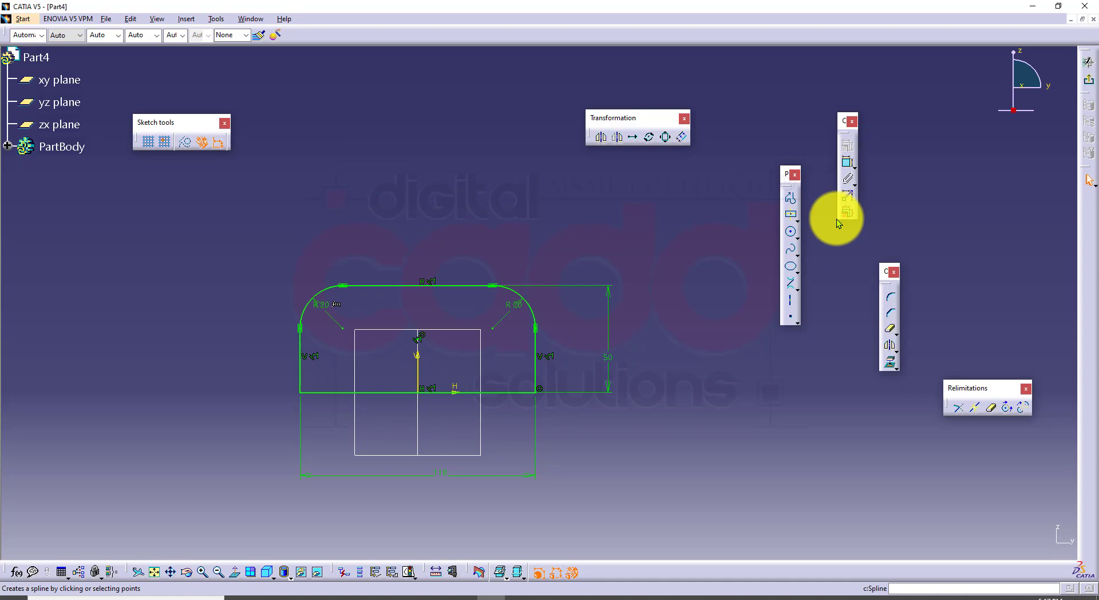
left_click(792, 233)
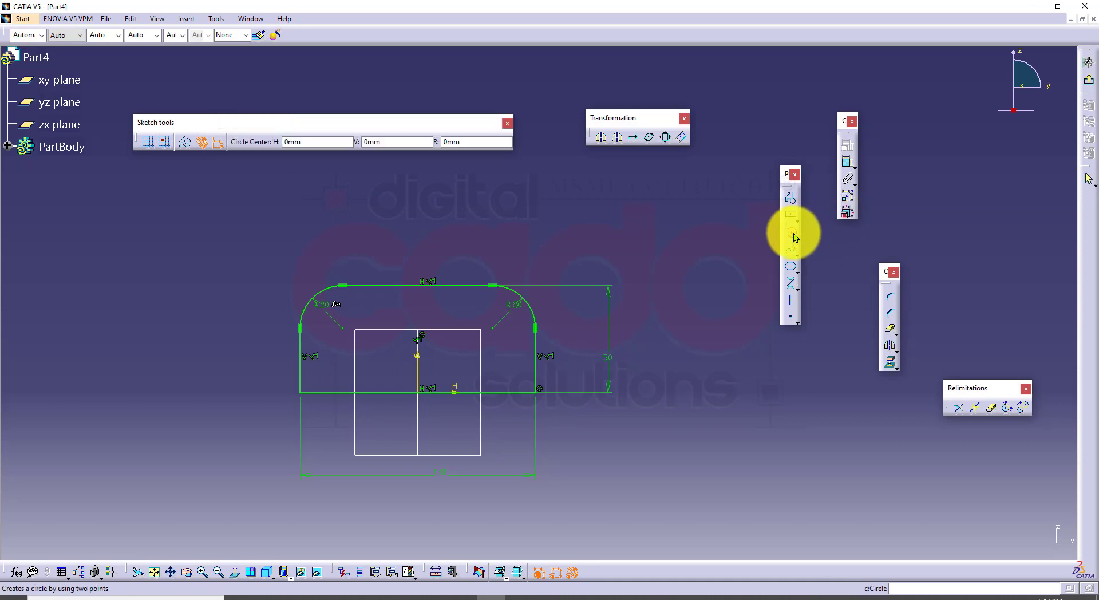
left_click(492, 329)
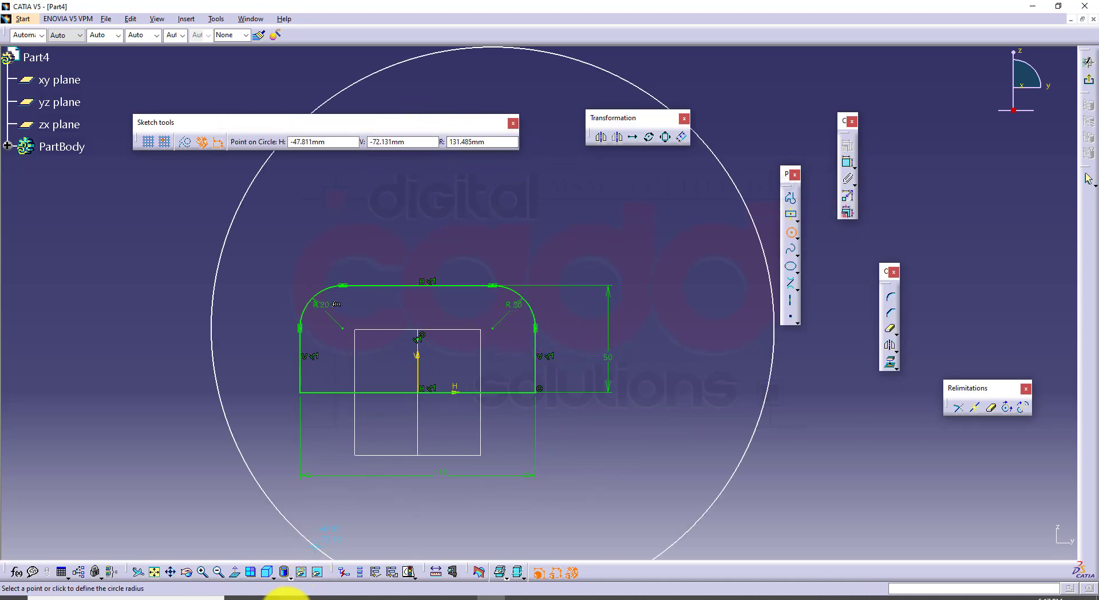
left_click(286, 598)
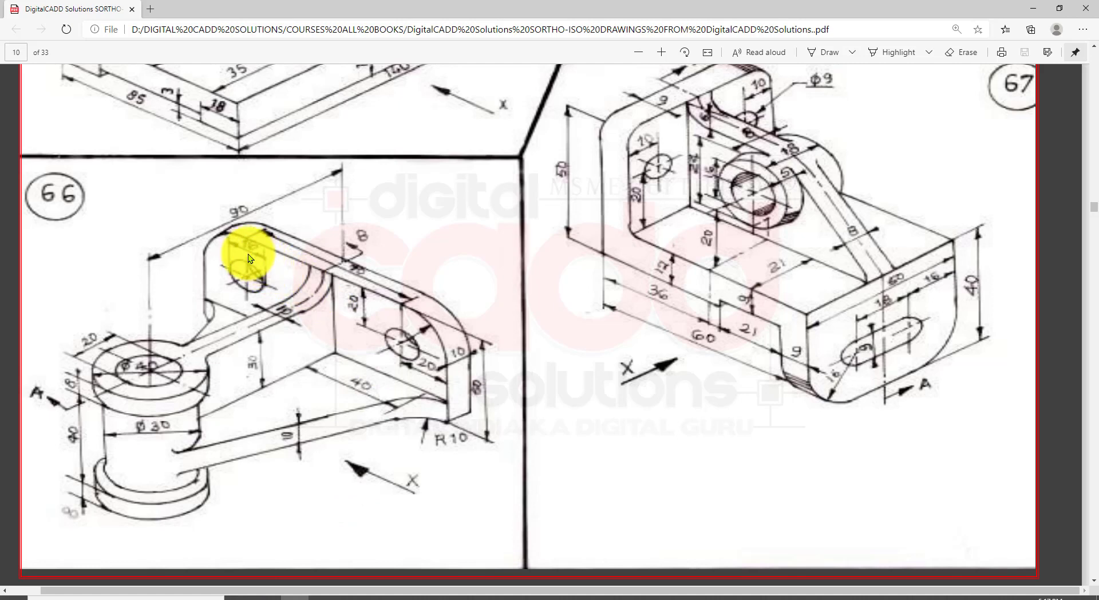
left_click(491, 596)
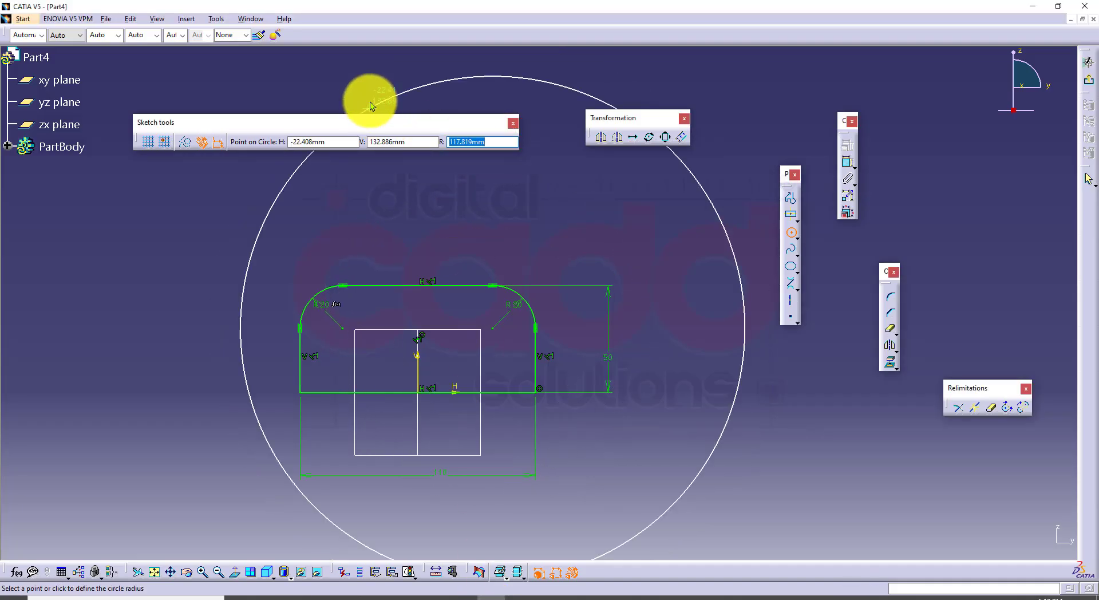
type("8")
key("Return")
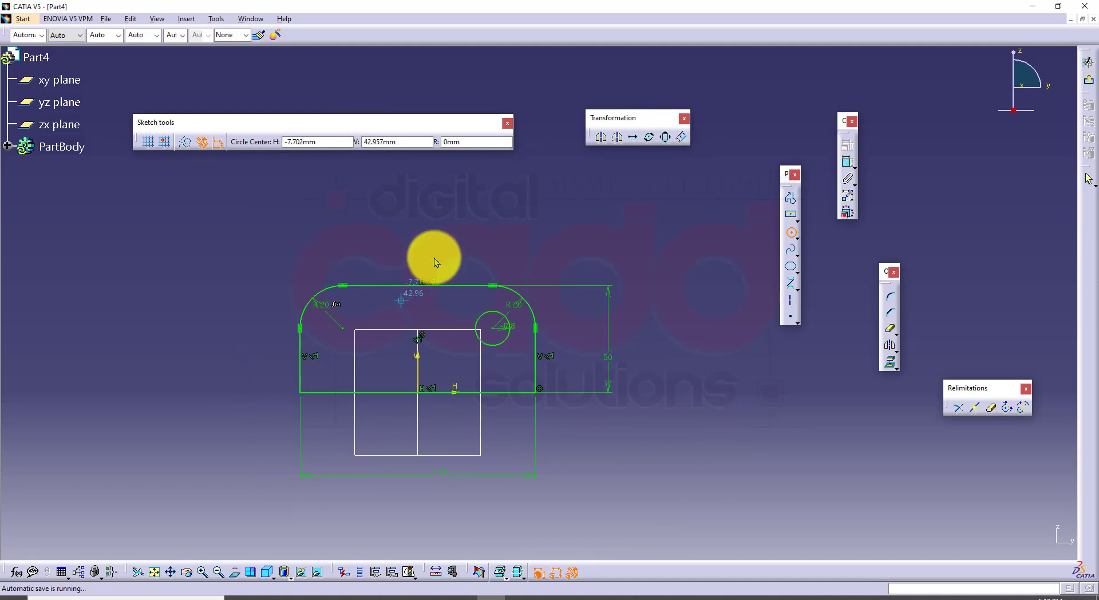
Draw a second circle of radius 8 mm centered on the left corner arc's center, and exit the sketch
left_click(479, 145)
type("8")
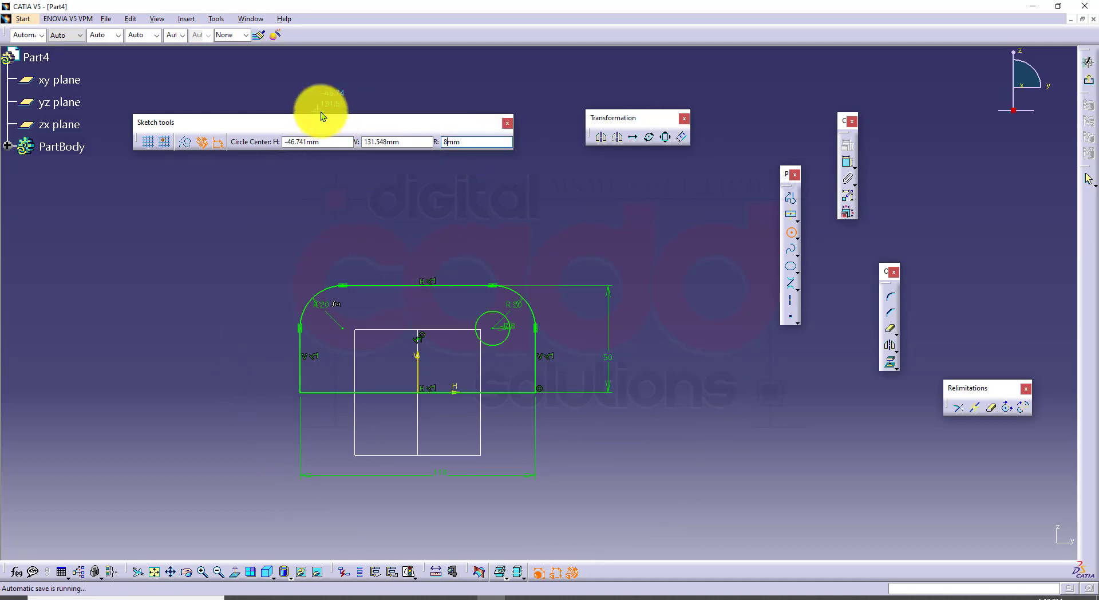
left_click(342, 328)
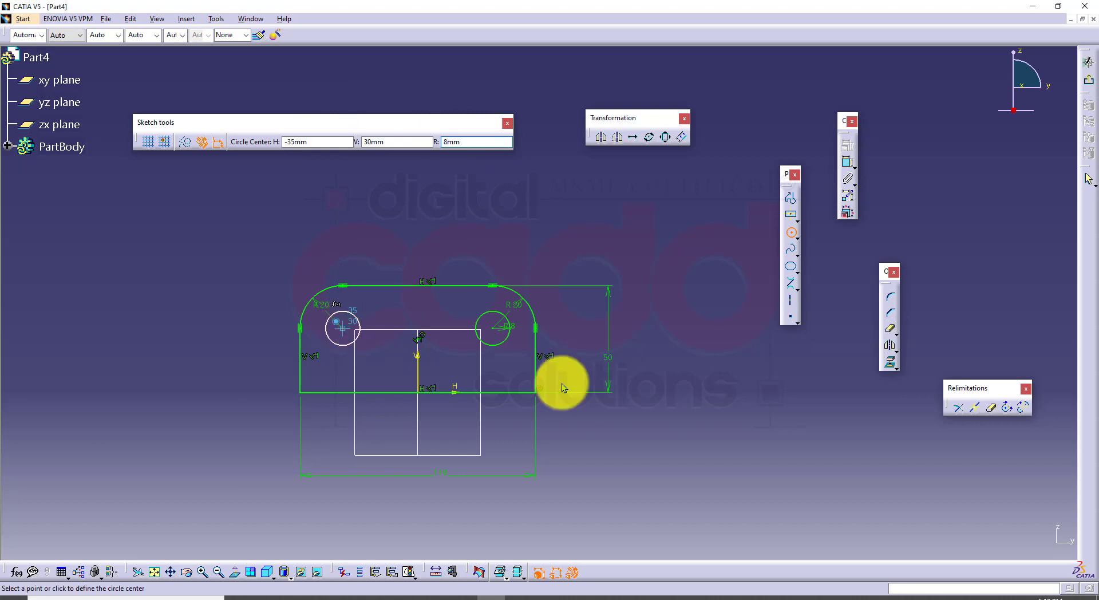
left_click(1090, 86)
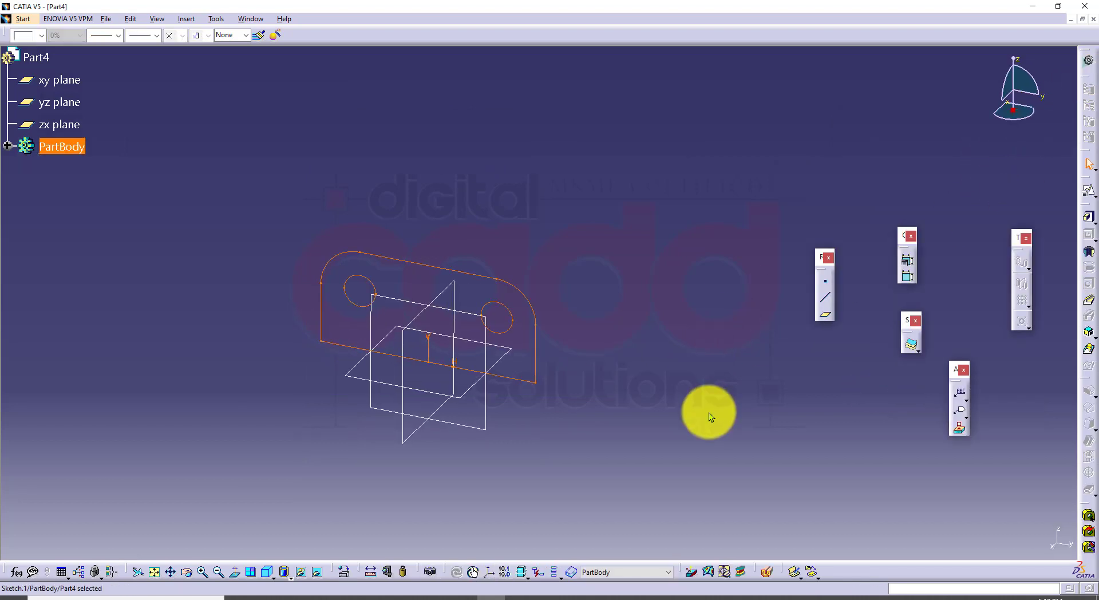
Start a pad of the back plate sketch in isometric view, checking the plate thickness in the exercise 66 drawing for the pad length
left_click(267, 572)
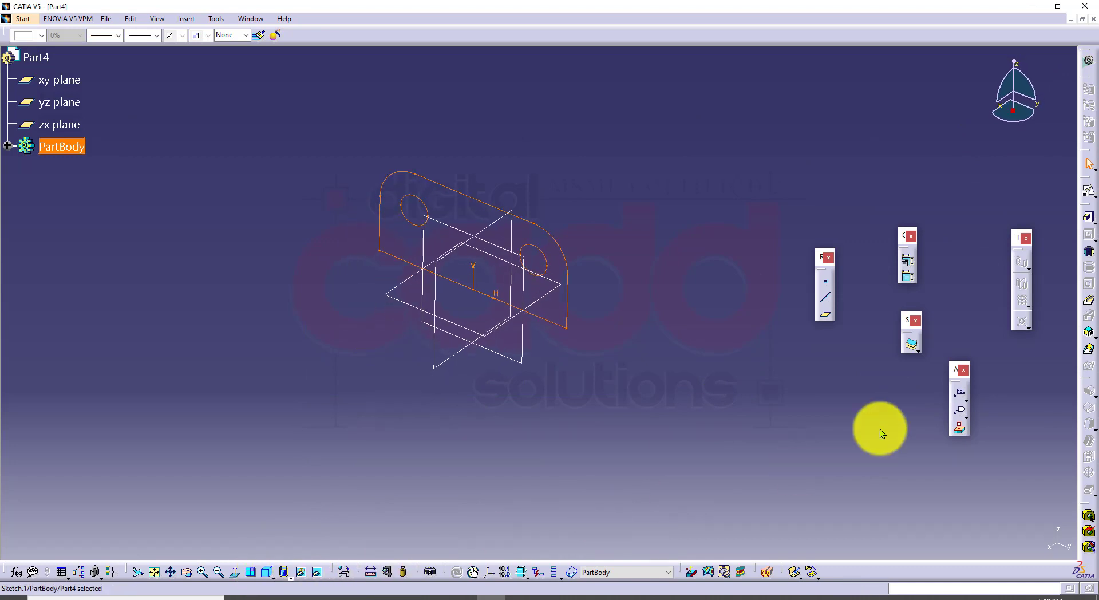
left_click(1089, 217)
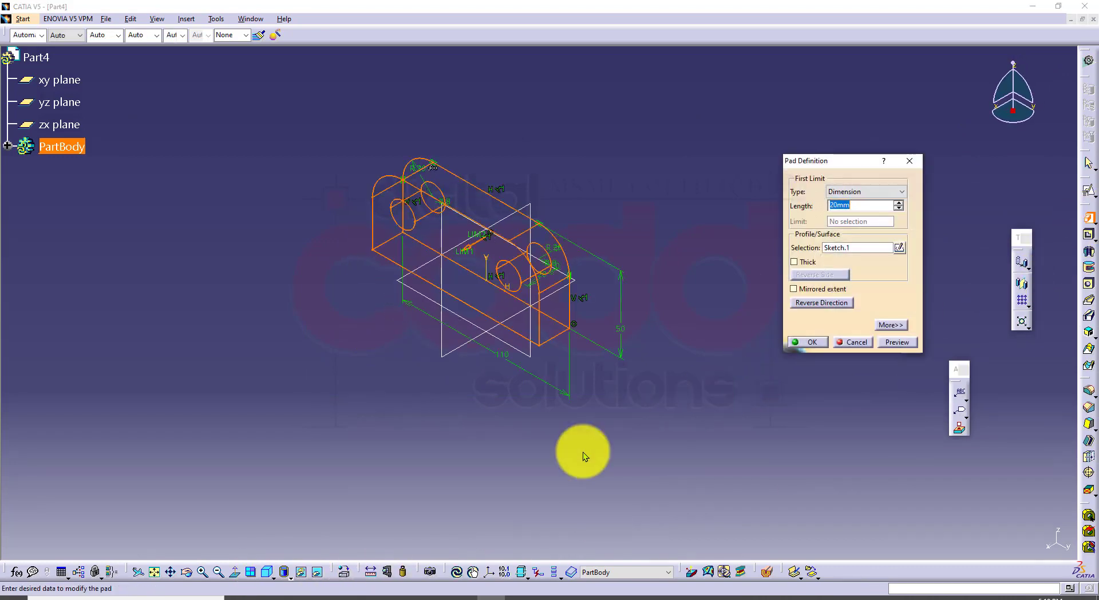
left_click(295, 596)
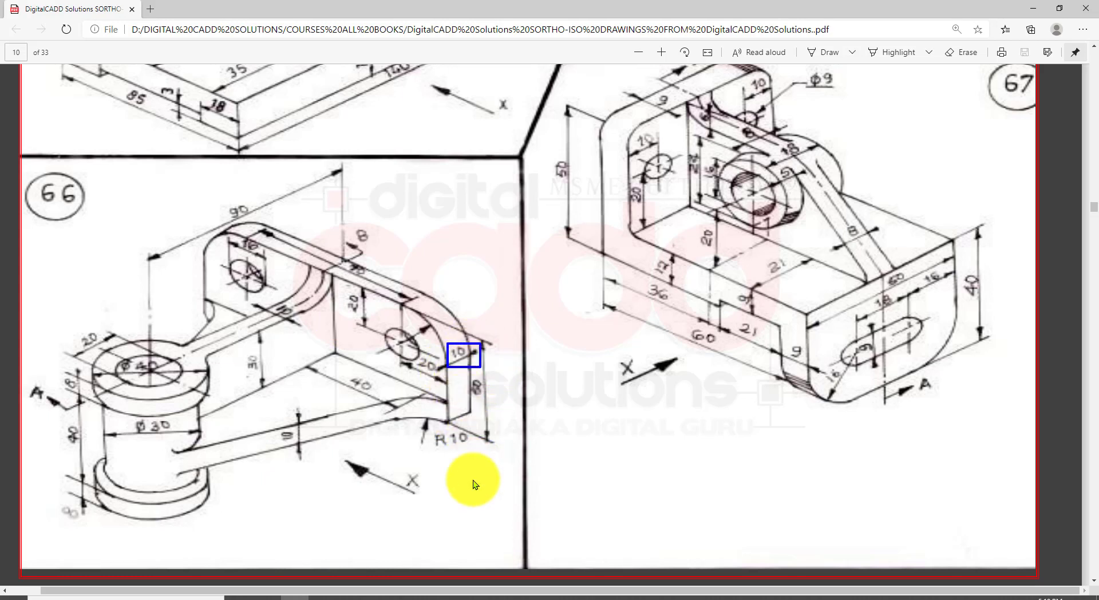
left_click(490, 596)
left_click(854, 205)
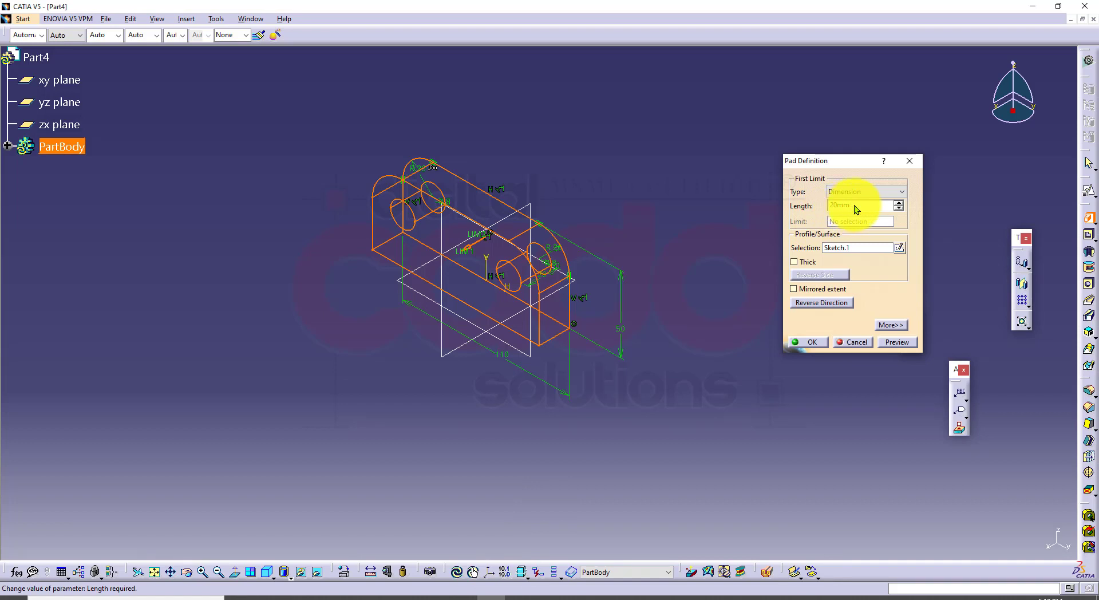
Pad the sketched mounting plate profile with its two holes to a length of 10 mm
type("10")
key("Return")
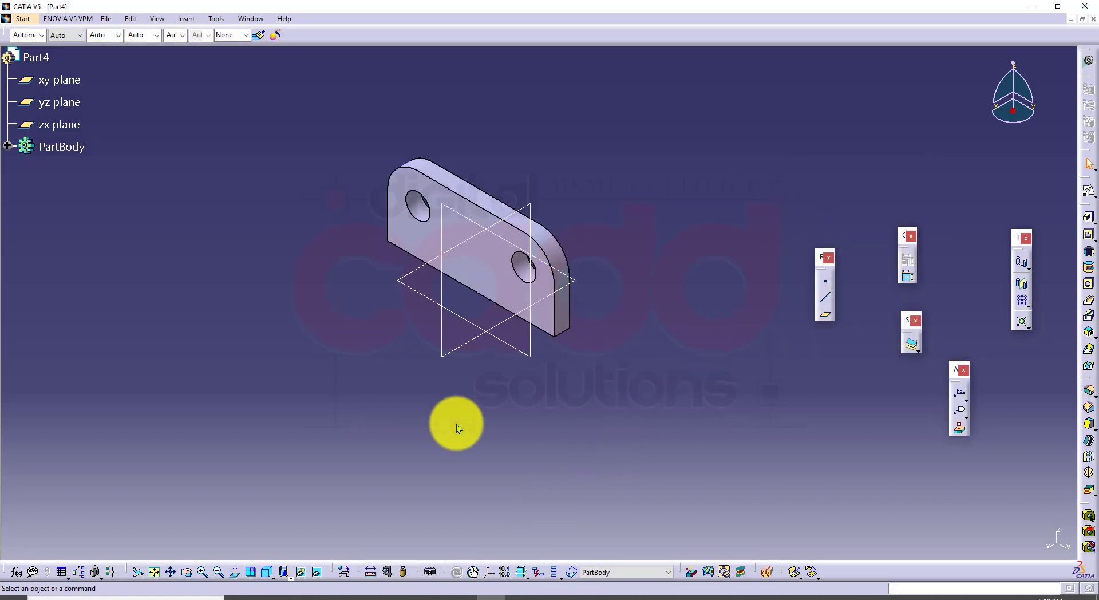
middle_click_drag(456, 424, 532, 413)
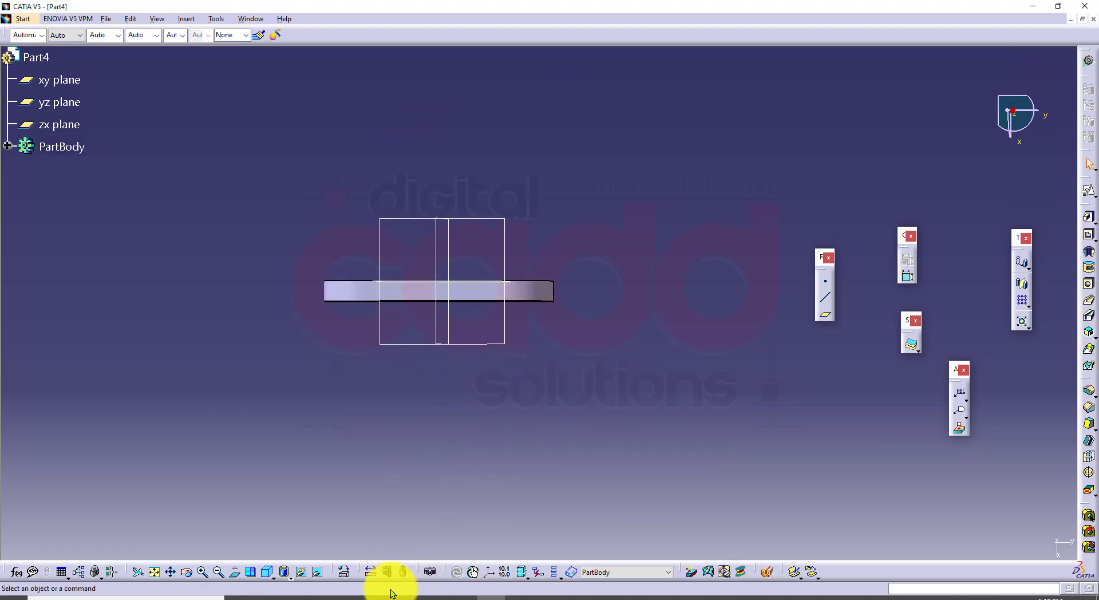
Switch to the PDF drawing and examine figure 66's web outline, corner radius, cylinder diameter and centre distance
left_click(294, 597)
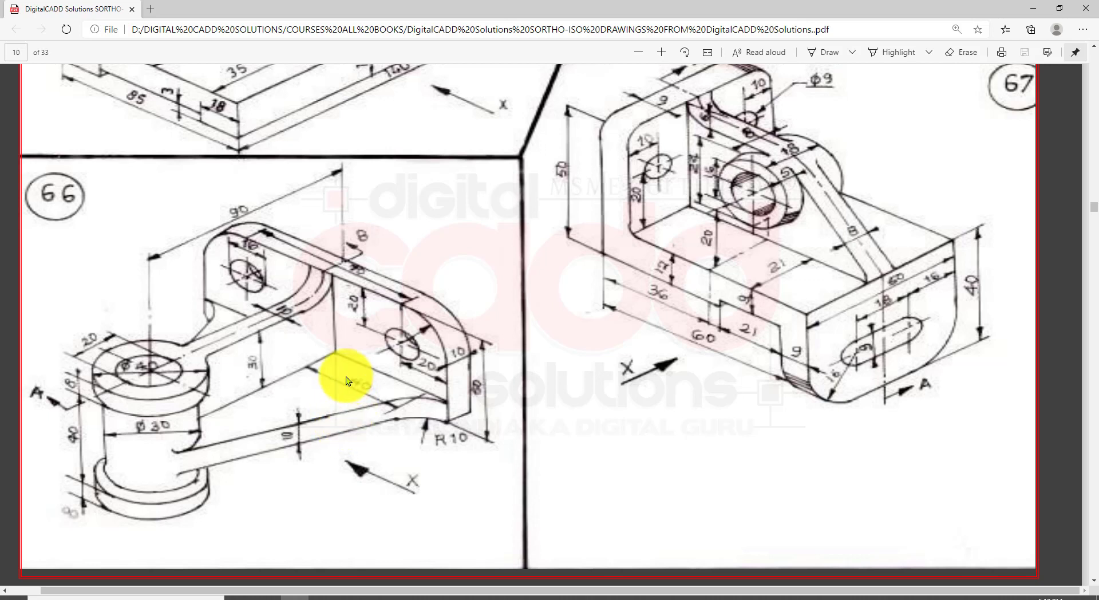
left_click_drag(345, 376, 326, 391)
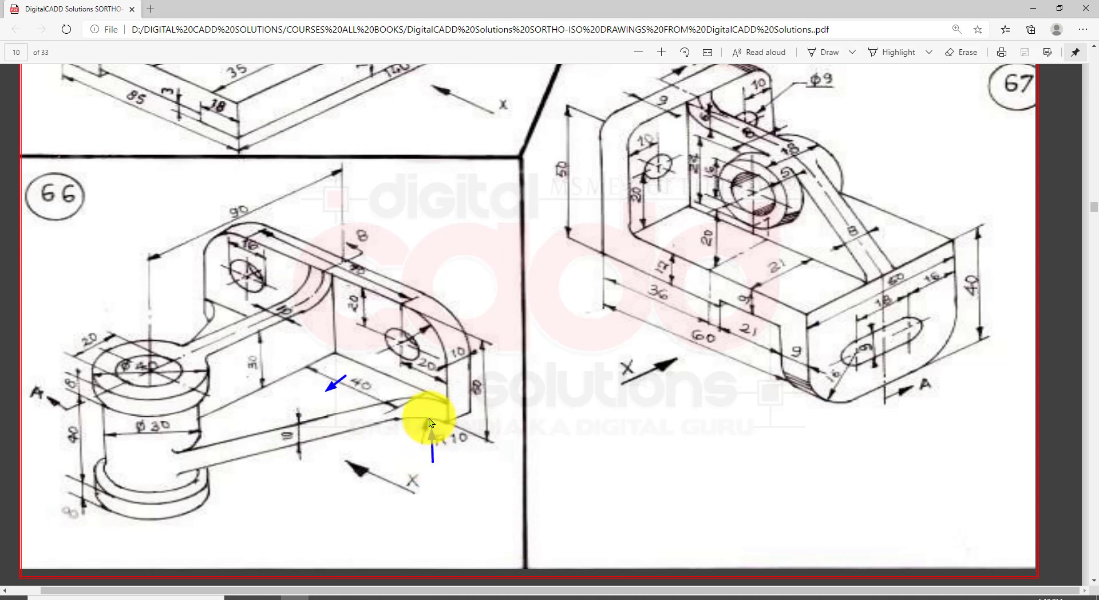
left_click_drag(429, 419, 429, 416)
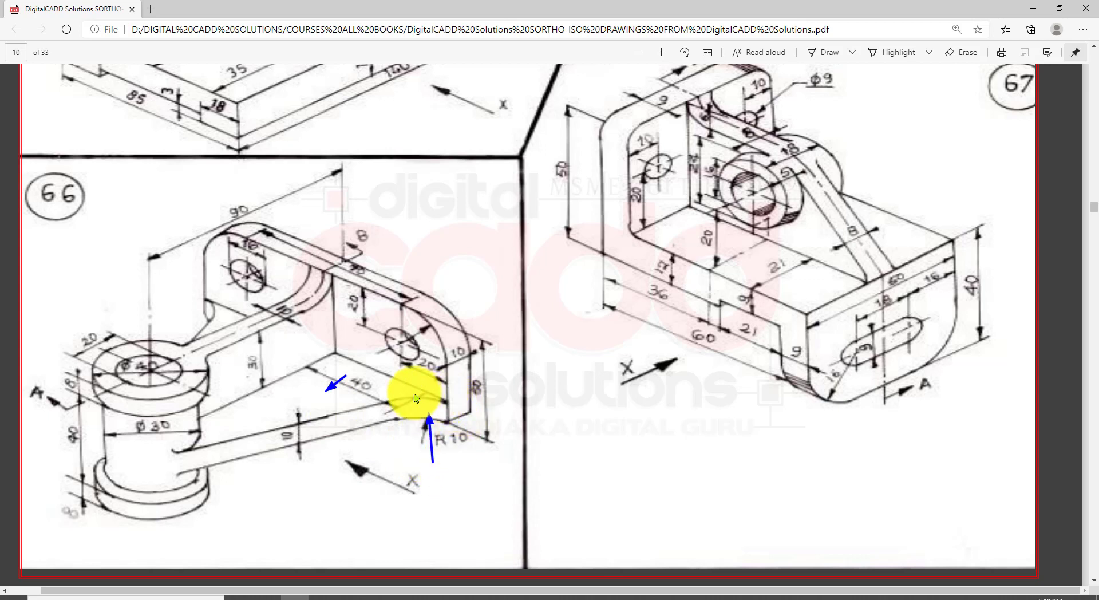
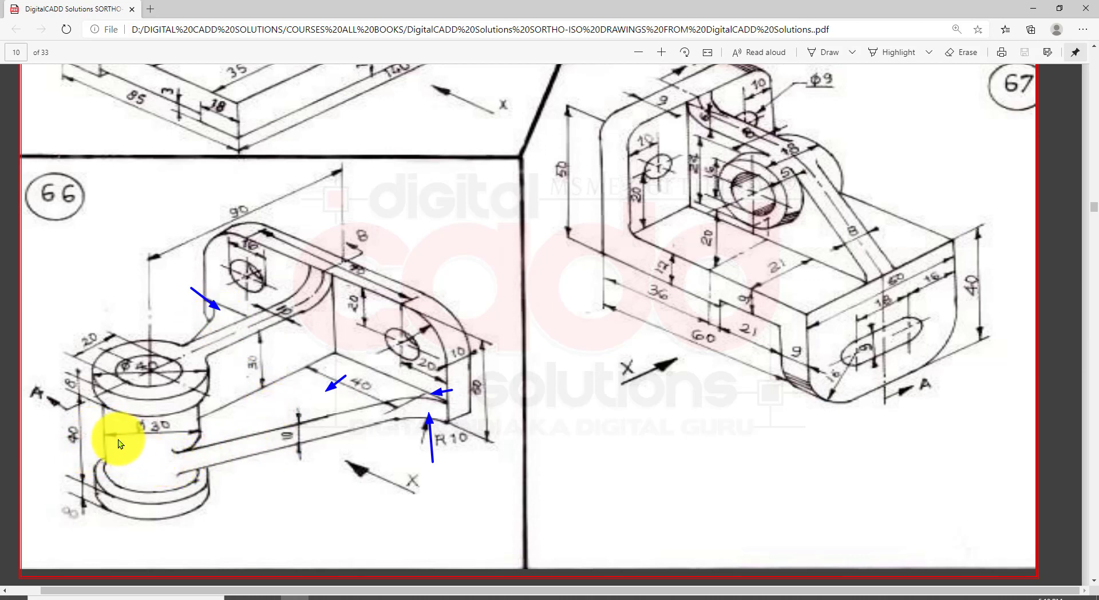
left_click_drag(163, 426, 116, 443)
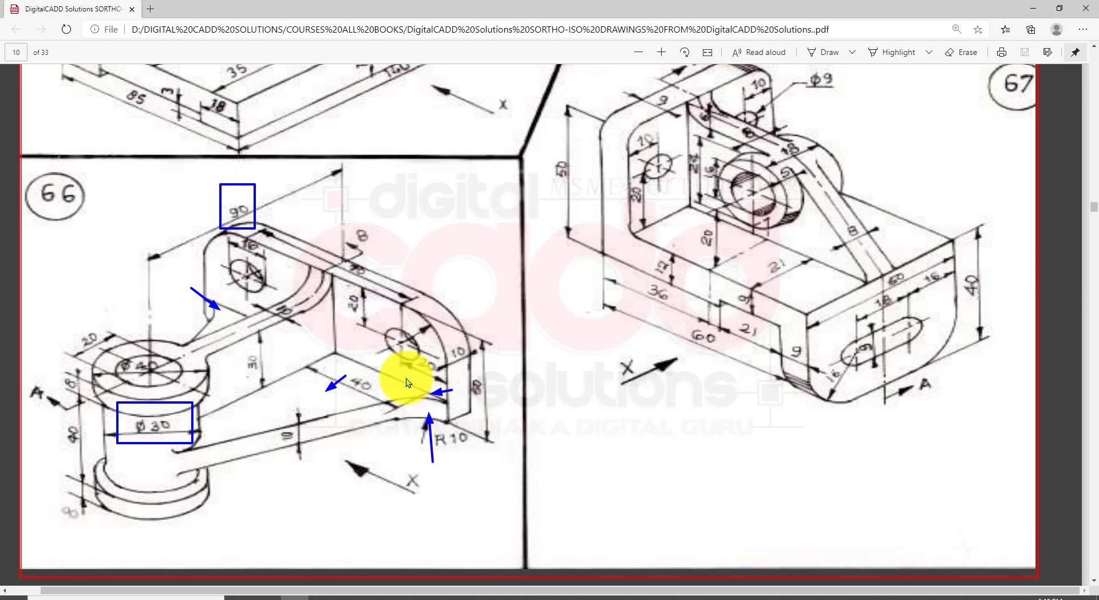
left_click(486, 597)
middle_click(557, 428)
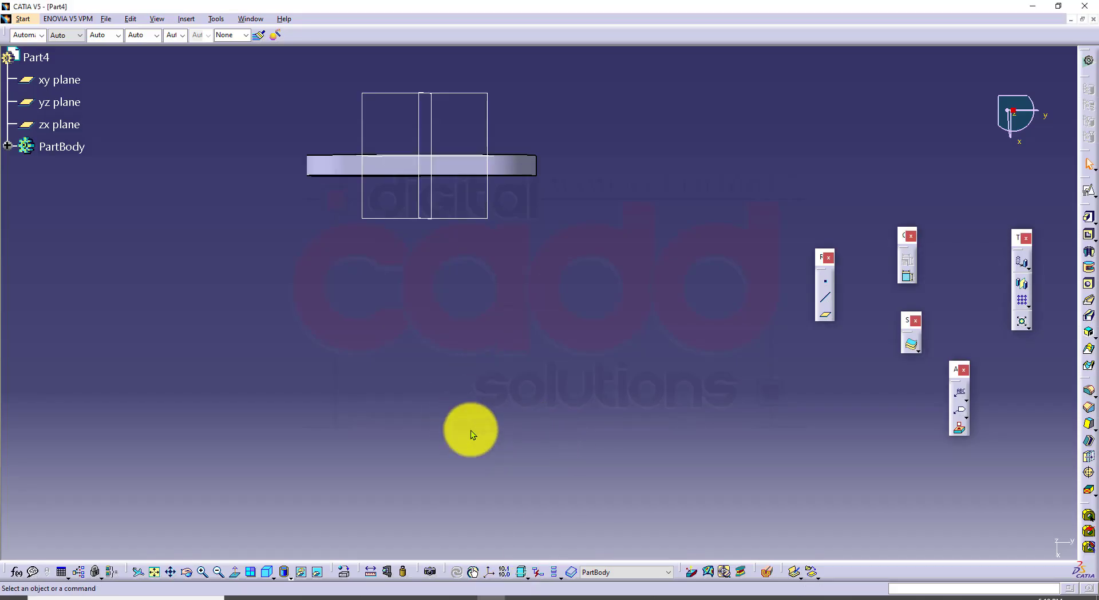
mouse_move(470, 430)
middle_mouse_down()
mouse_move(447, 446)
mouse_move(489, 430)
middle_mouse_up()
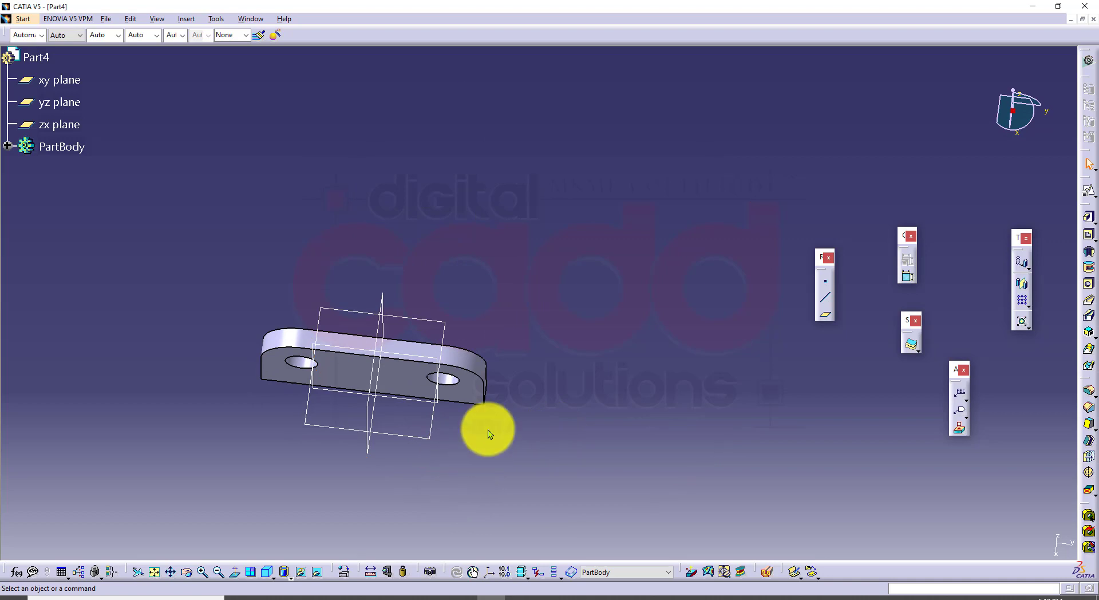
left_click(266, 572)
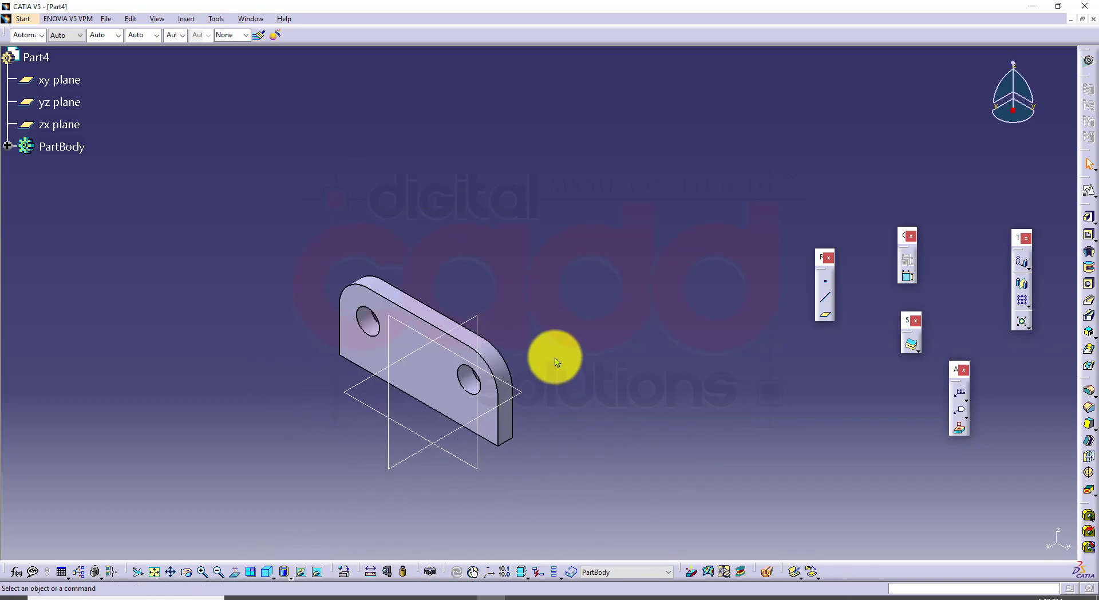
left_click_drag(258, 240, 627, 506)
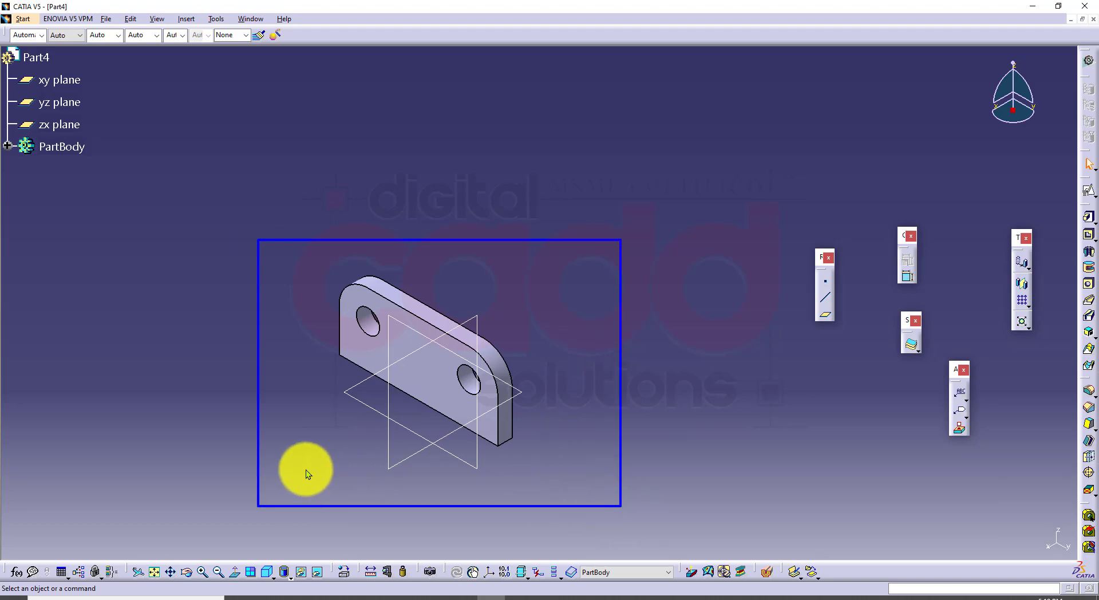
left_click_drag(304, 469, 375, 428)
left_click_drag(303, 475, 376, 522)
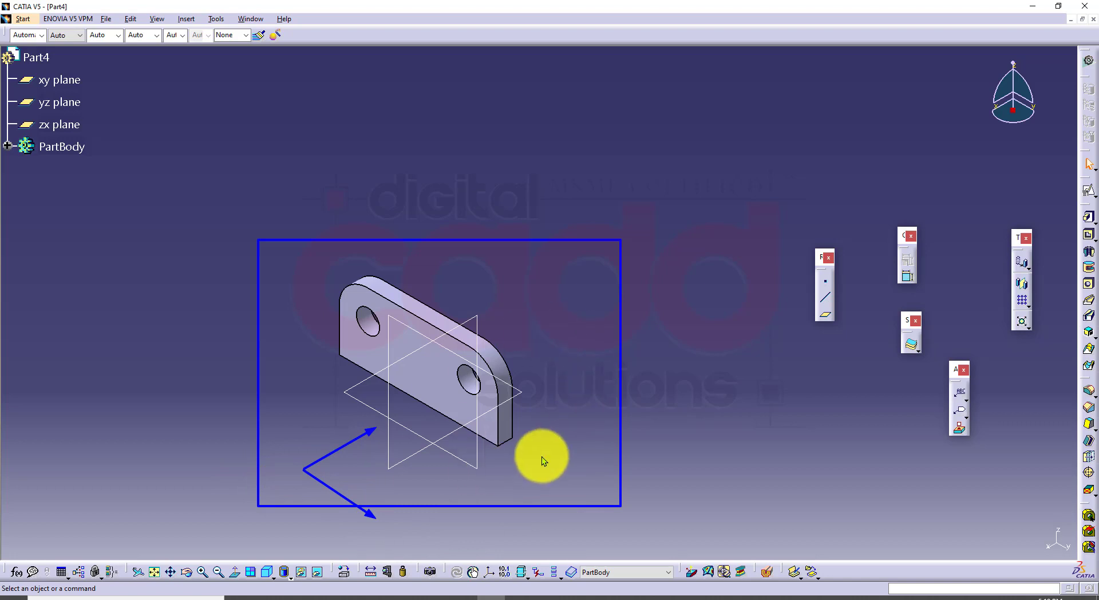
key("Escape")
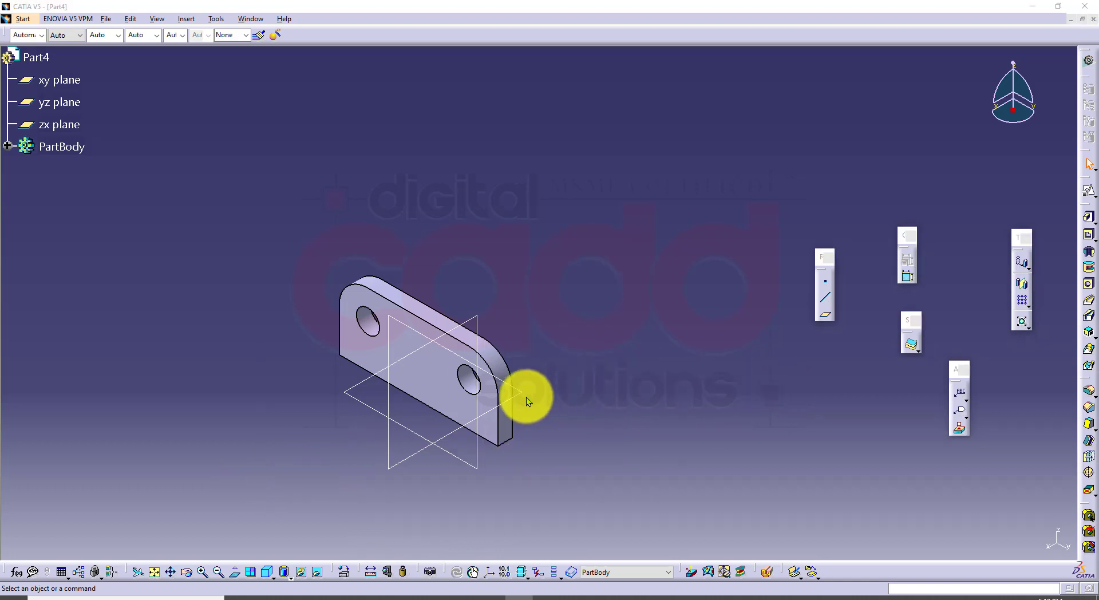
Create a positioned sketch on the xy plane with the H direction reversed and the axes swapped
left_click(521, 395)
middle_click_drag(513, 436, 495, 379)
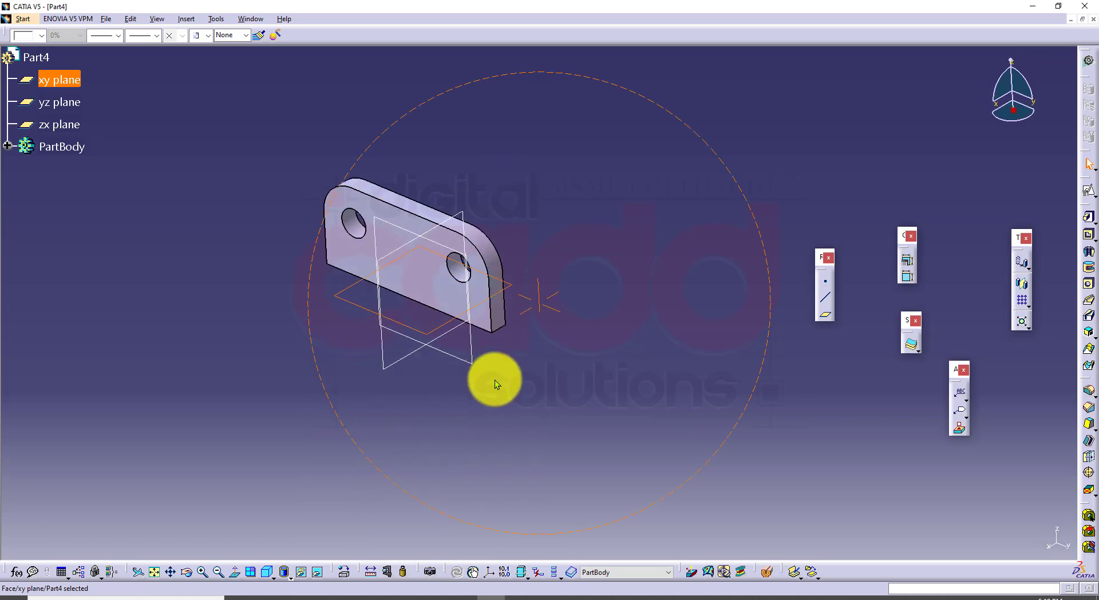
left_click(1088, 190)
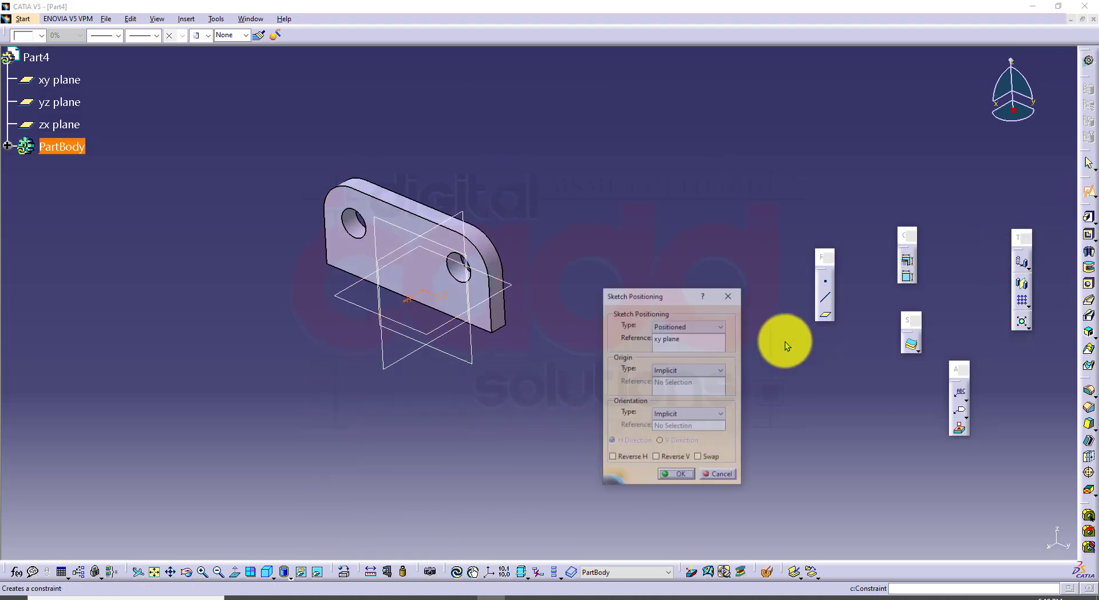
left_click(636, 458)
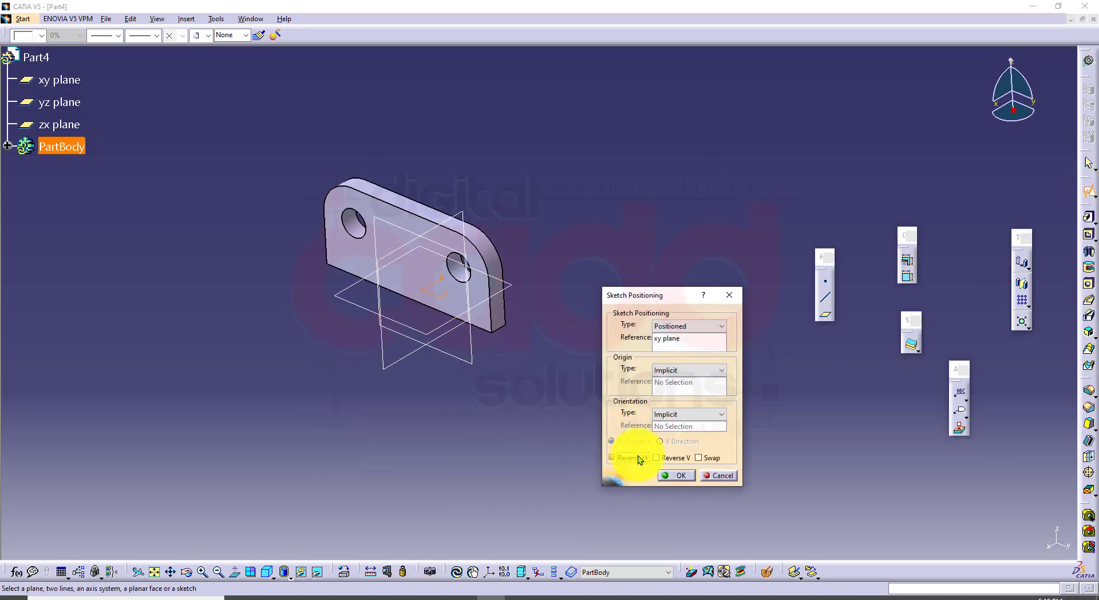
left_click(704, 458)
left_click(681, 476)
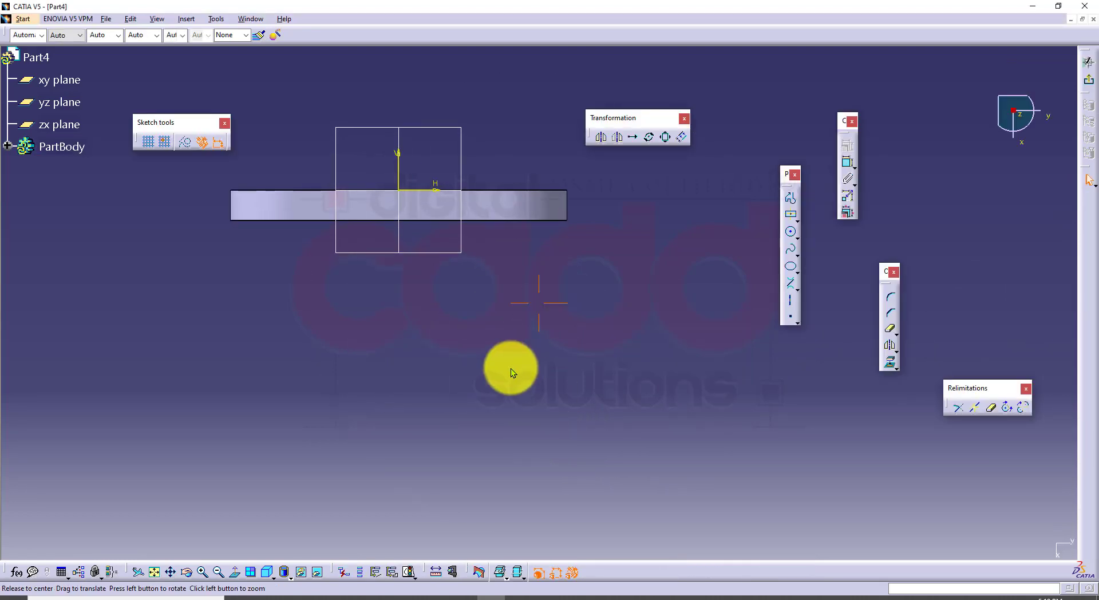
Project the long lower edge of the plate's front face into the sketch and return to the normal view
mouse_move(510, 367)
middle_mouse_down()
mouse_move(503, 326)
mouse_move(548, 301)
middle_mouse_up()
left_click(554, 225)
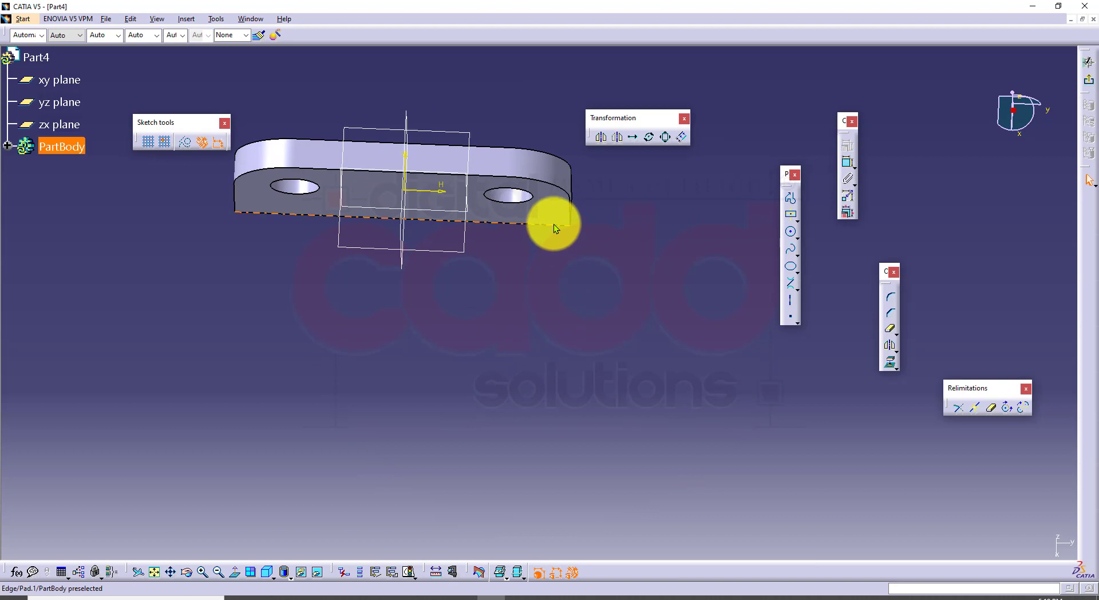
left_click(891, 362)
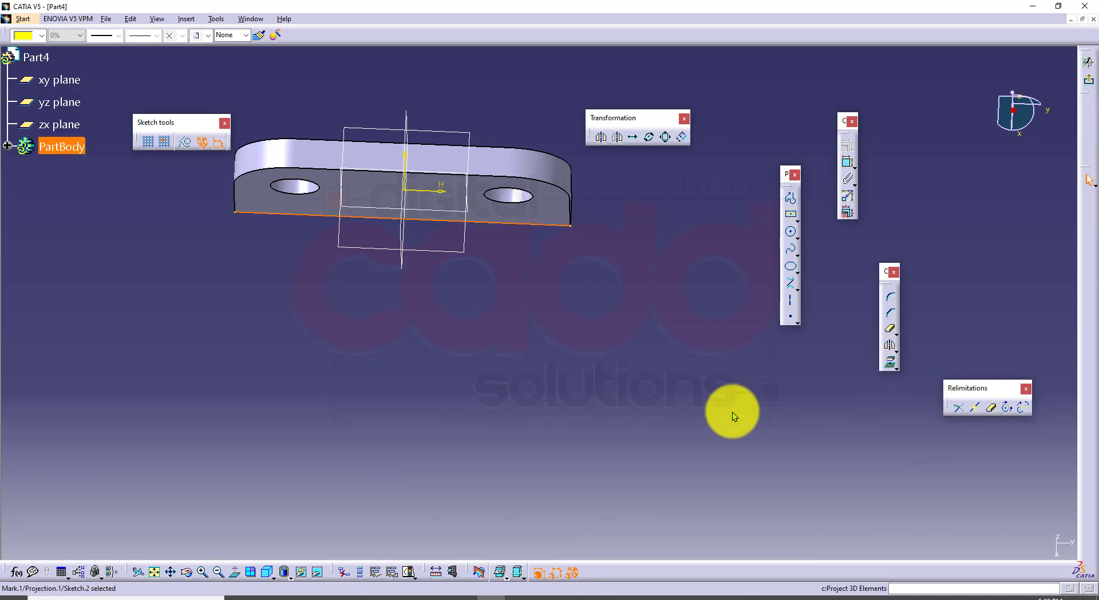
left_click(234, 572)
middle_click_drag(417, 402, 452, 394)
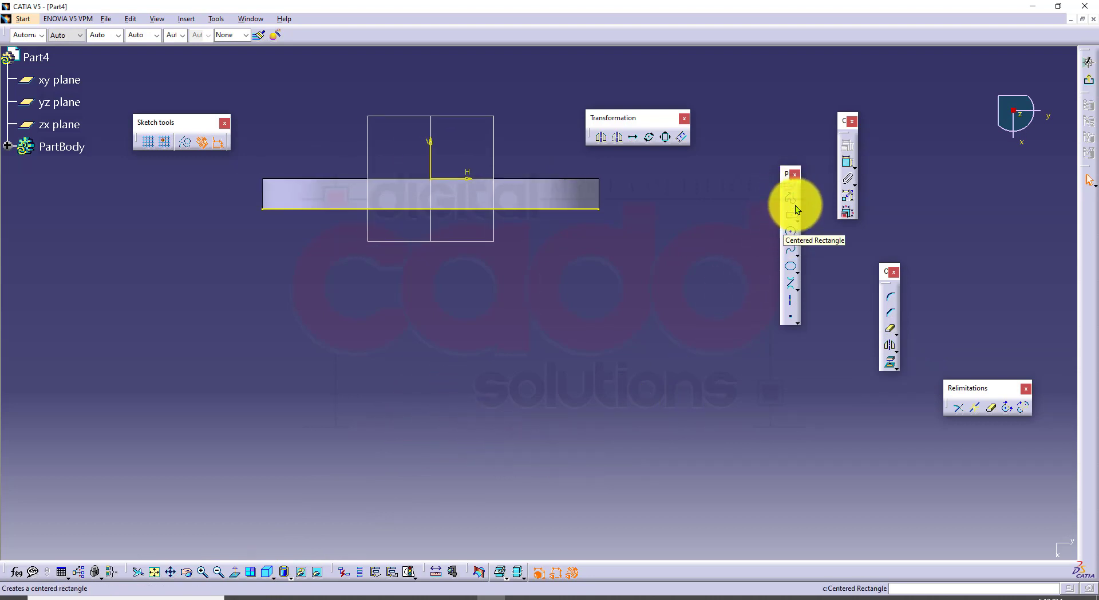
left_click(799, 284)
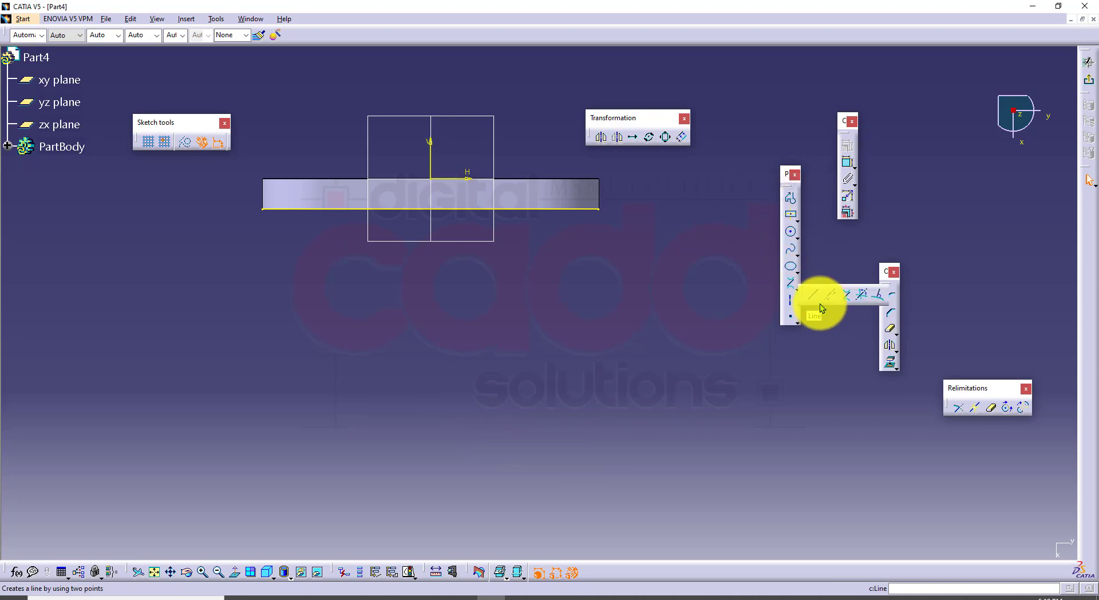
left_click(812, 293)
left_click(292, 246)
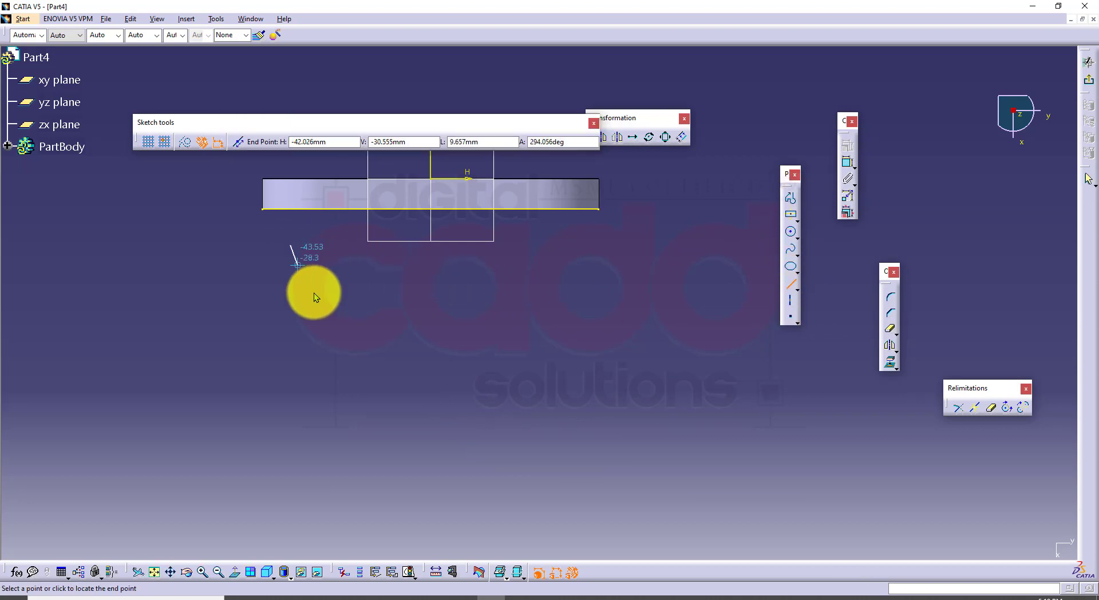
key("Escape")
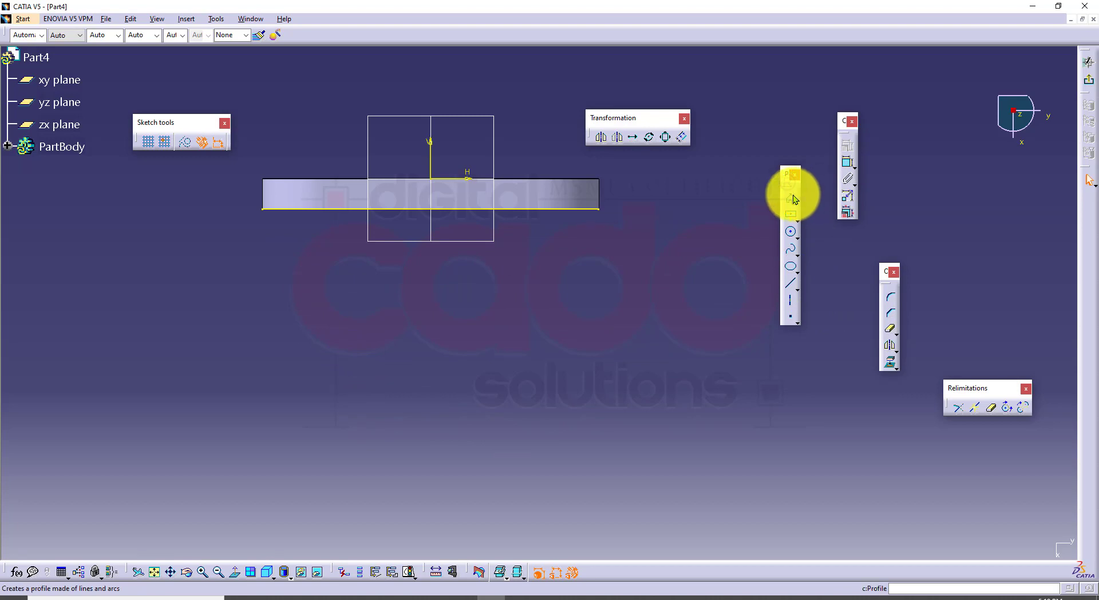
Sketch a continuous profile below the plate: slanted line, tangent bottom arc, slanted line back up, and tangent arc ending at the projected edge's right end
left_click(791, 197)
left_click(300, 250)
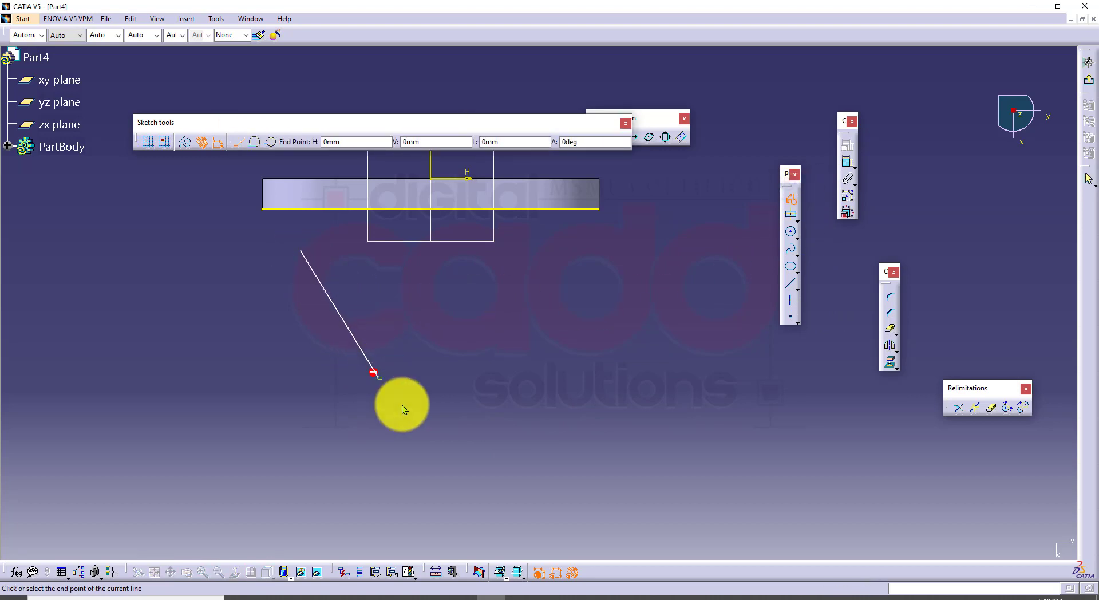
left_click(378, 377)
left_click(508, 377)
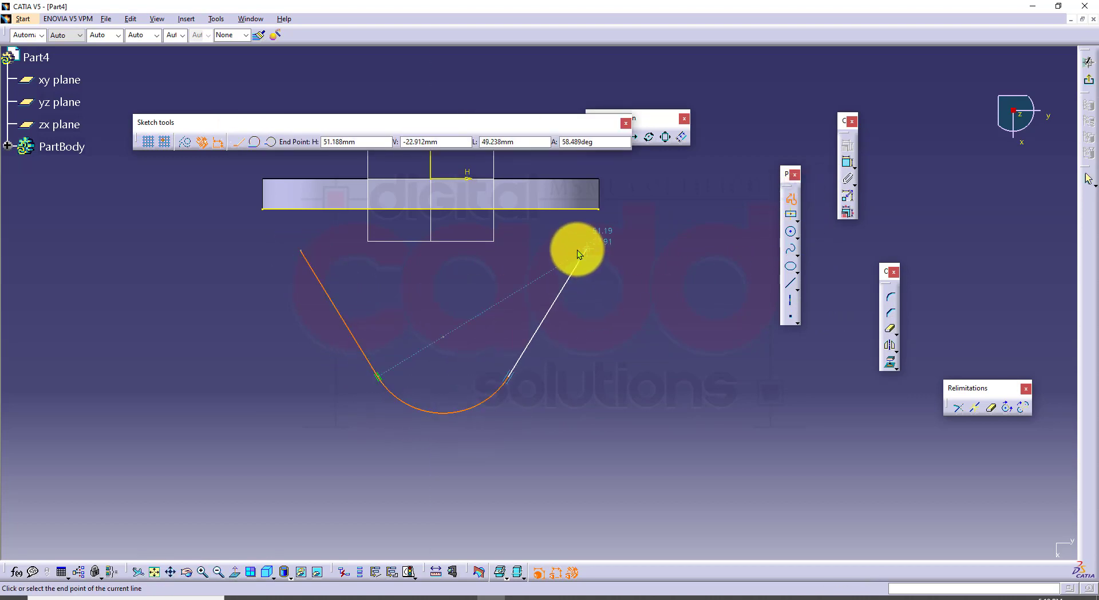
left_click(574, 237)
left_click_drag(601, 223, 599, 225)
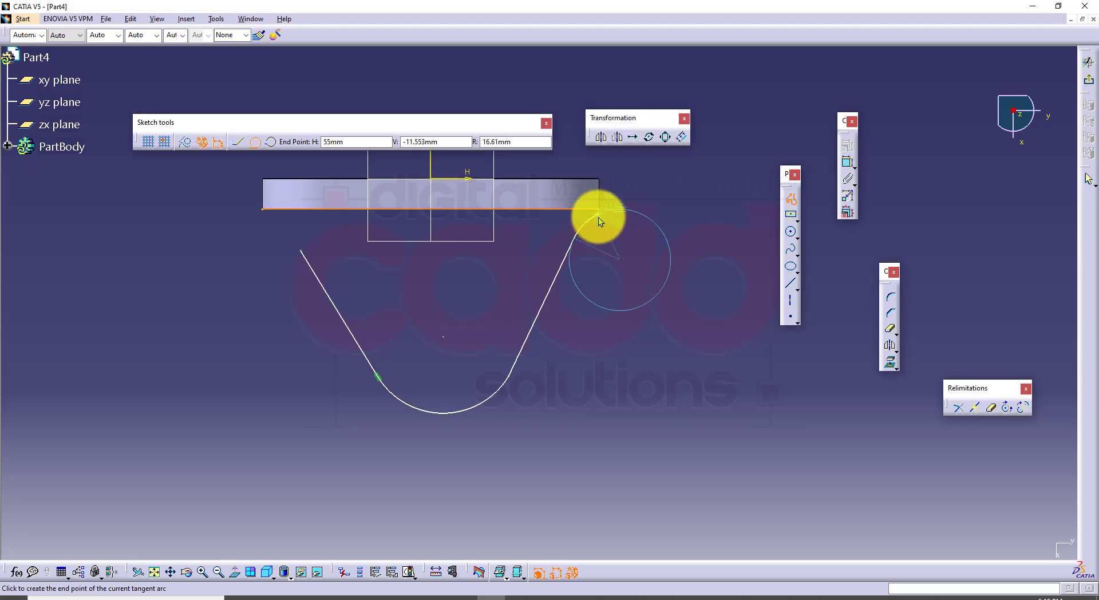
left_click(599, 208)
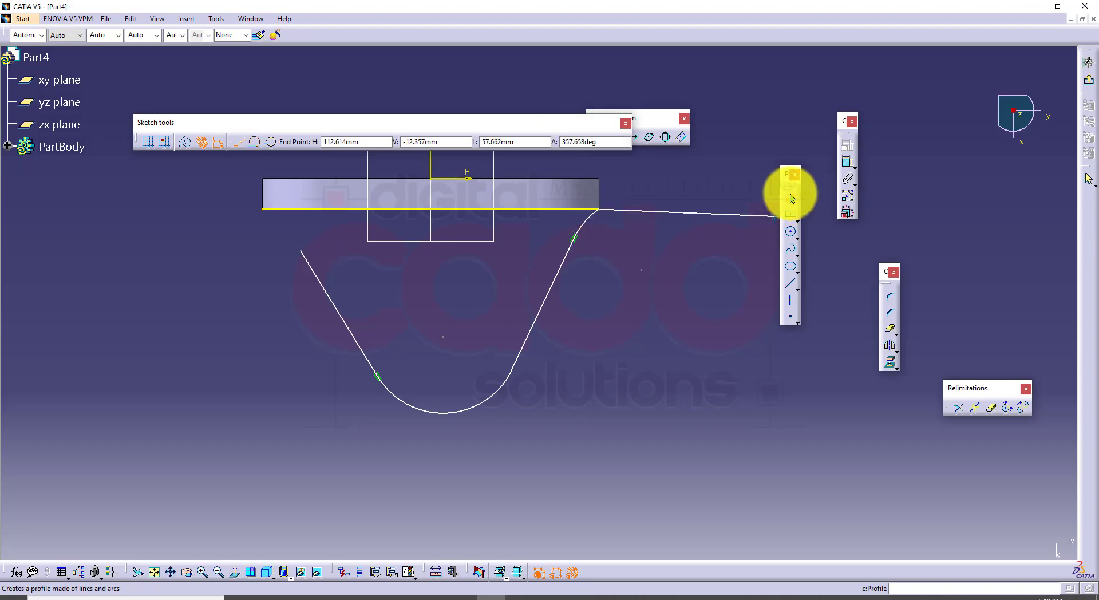
left_click(791, 198)
mouse_move(612, 298)
middle_mouse_down()
mouse_move(585, 345)
mouse_move(586, 332)
middle_mouse_up()
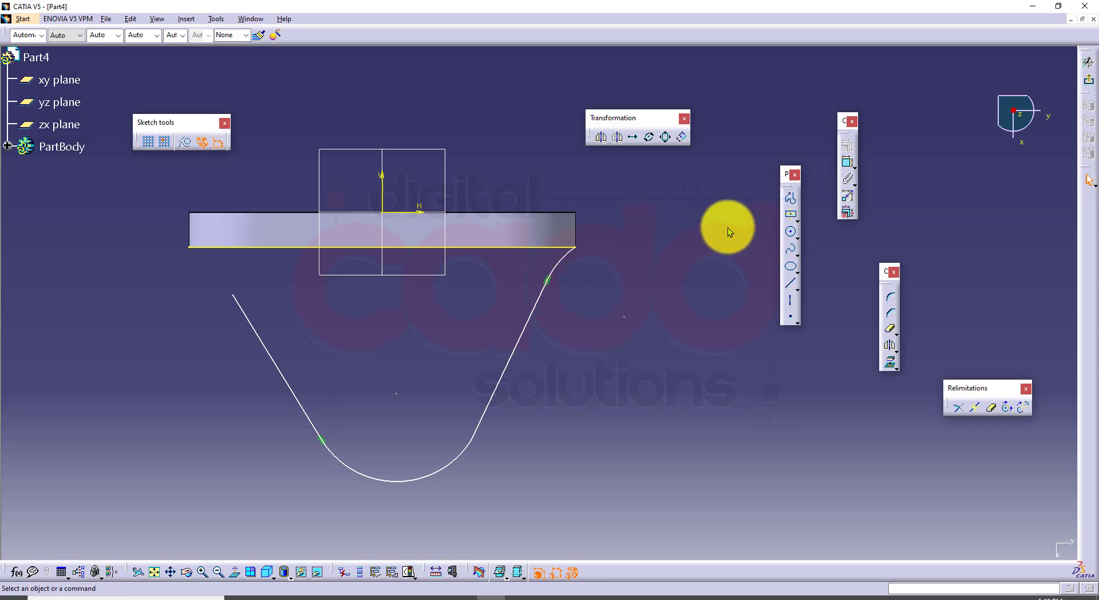
Draw a three-point arc with limits joining the left slanted line's upper end to the left end of the projected edge
left_click(797, 236)
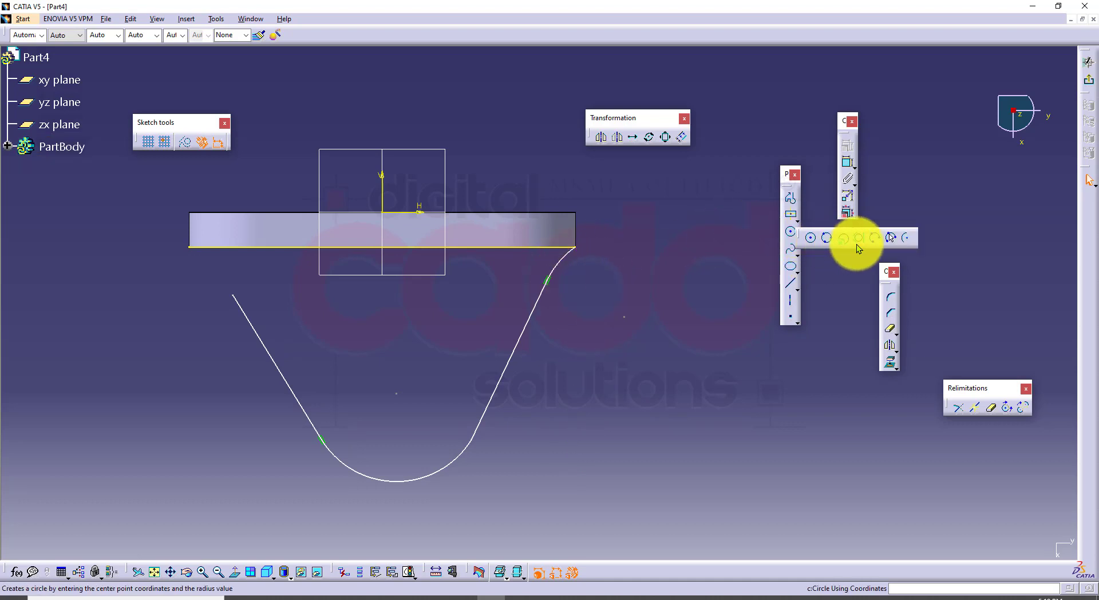
left_click(888, 241)
left_click(233, 294)
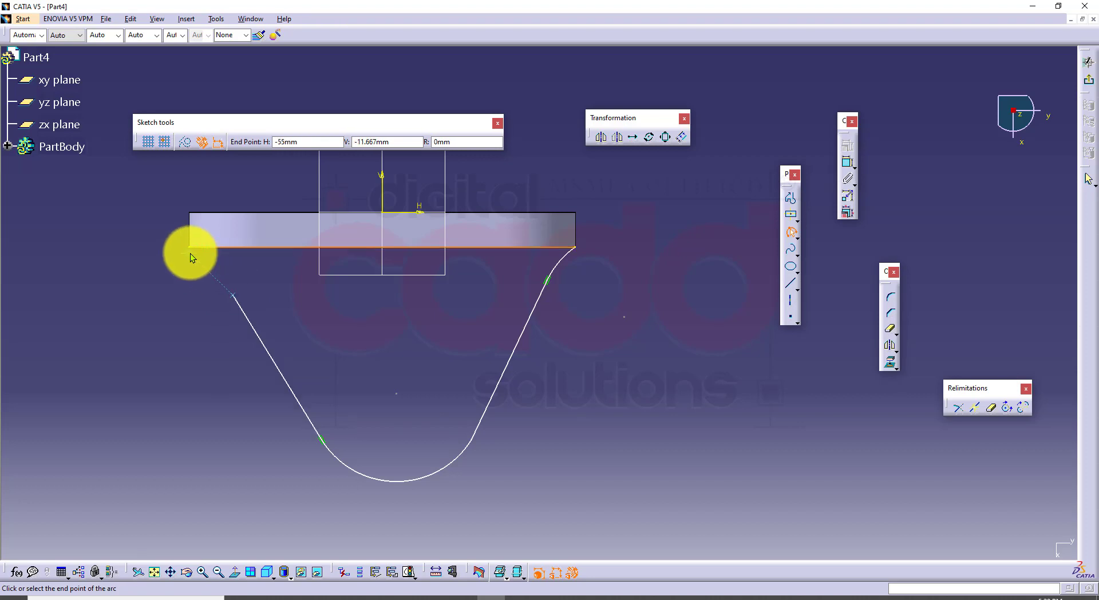
left_click(188, 248)
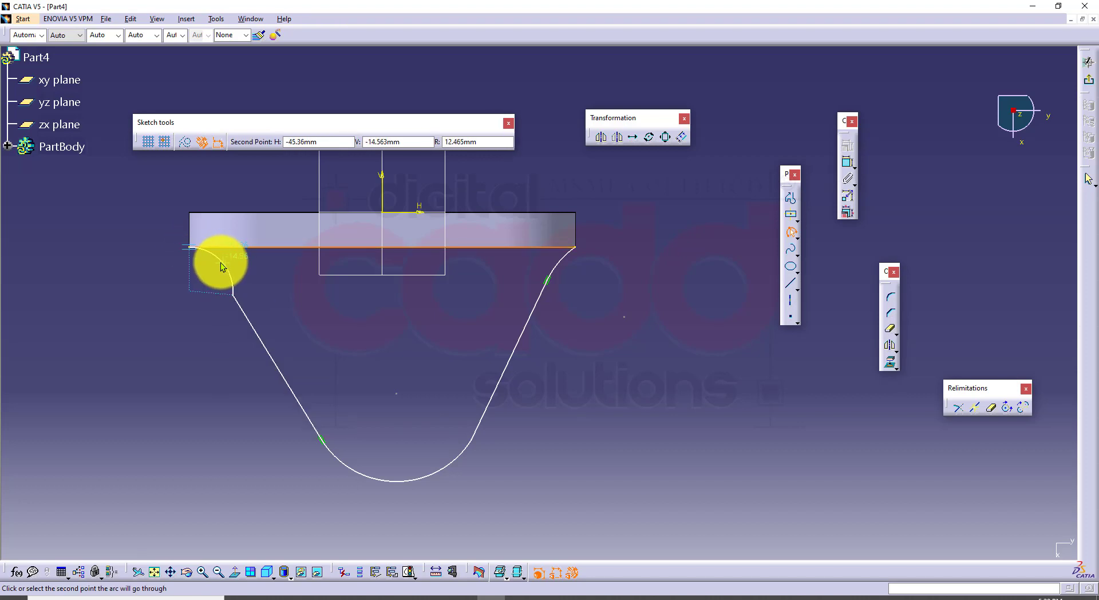
left_click(221, 262)
middle_click_drag(382, 320, 391, 314)
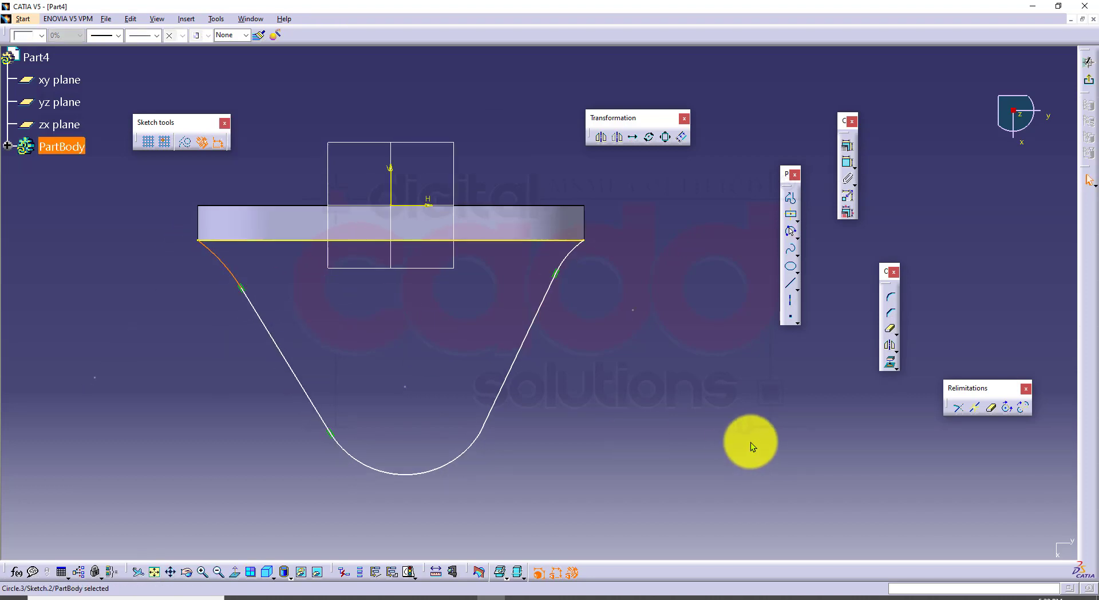
left_click(749, 443)
mouse_move(584, 471)
middle_mouse_down()
mouse_move(602, 441)
mouse_move(653, 446)
mouse_move(652, 413)
middle_mouse_up()
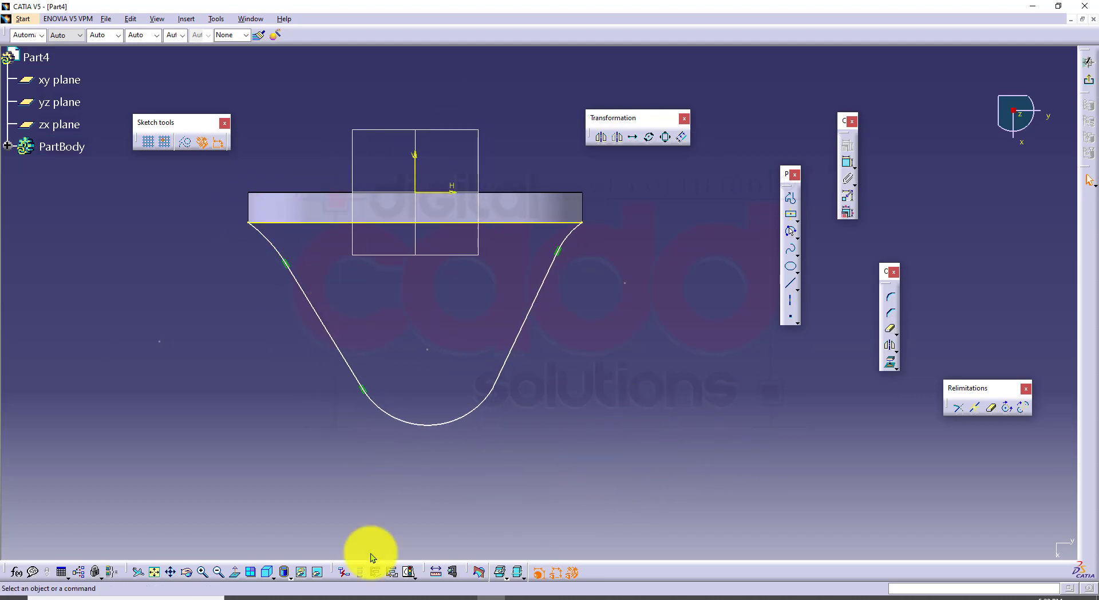
Check figure 66 in the PDF drawing and return to the CATIA sketch
left_click(293, 596)
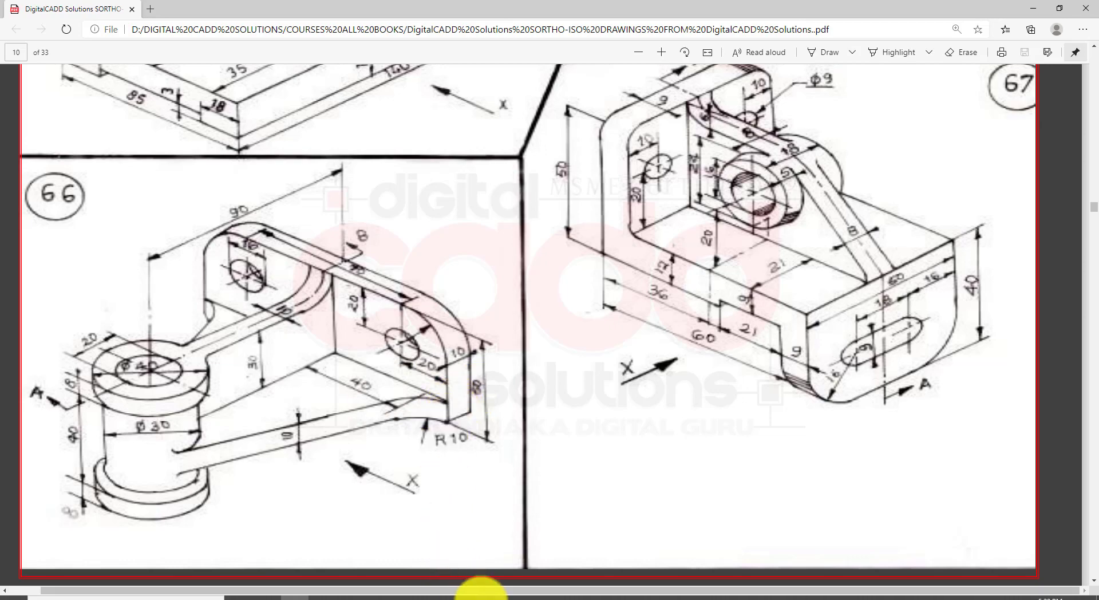
left_click(481, 597)
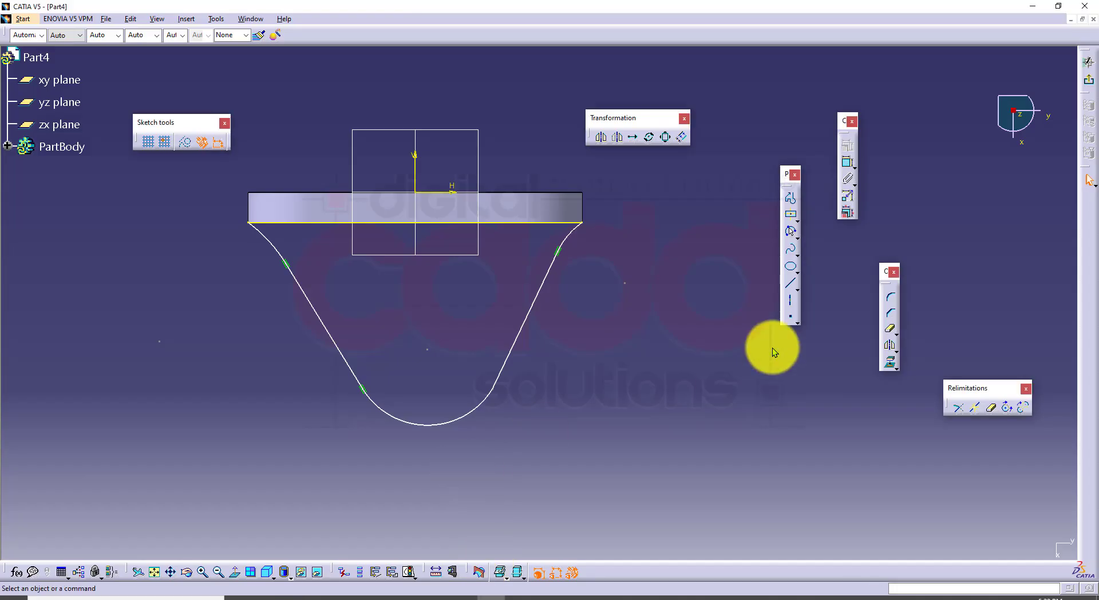
Constrain the bottom arc's centre point to be coincident with the sketch's vertical axis
left_click(847, 162)
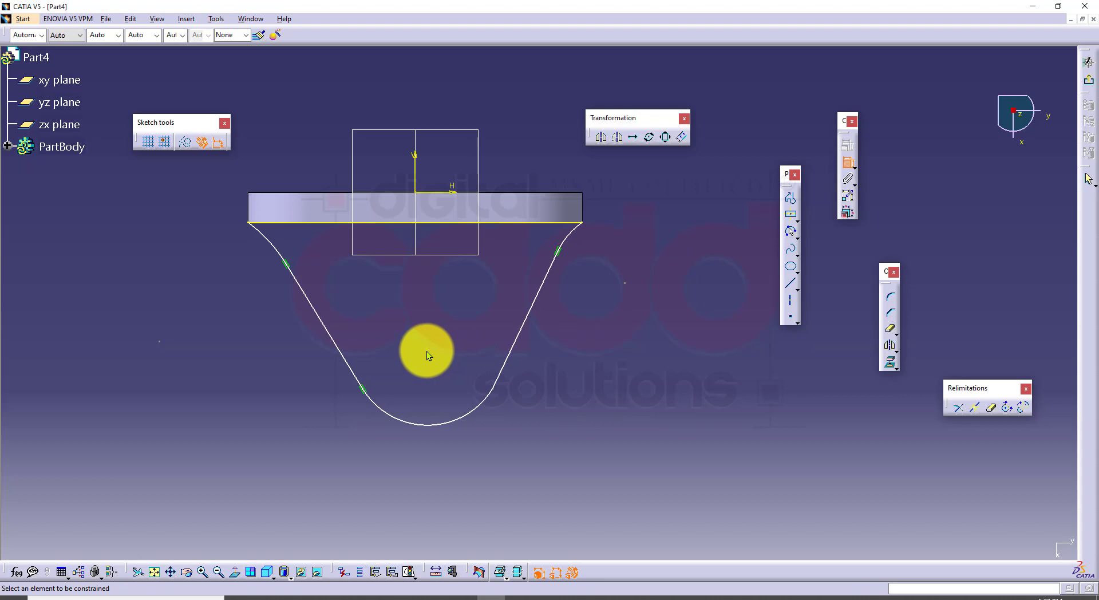
left_click(427, 351)
left_click(415, 160)
right_click(469, 116)
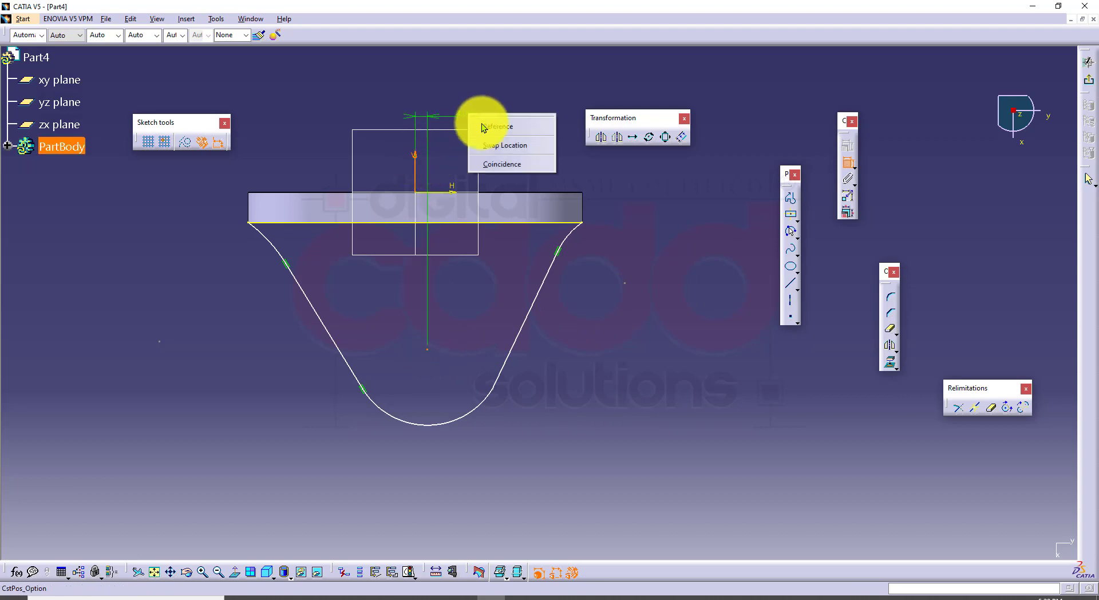
left_click(501, 165)
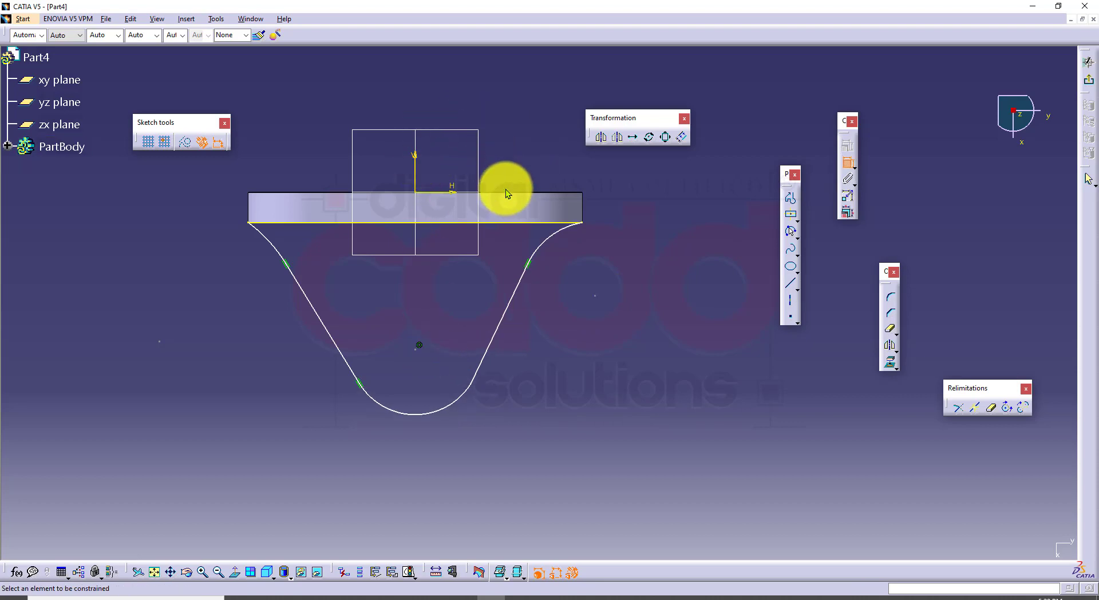
Dimension the distance from the plate's rear edge to the bottom arc's centre and set it to 90 mm
left_click(505, 192)
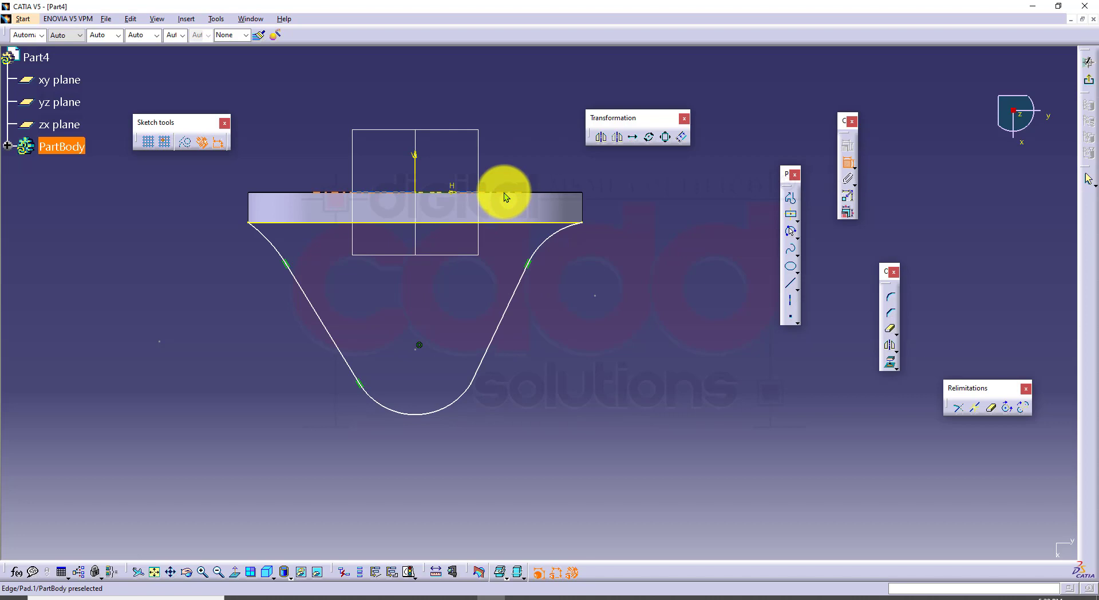
left_click(418, 349)
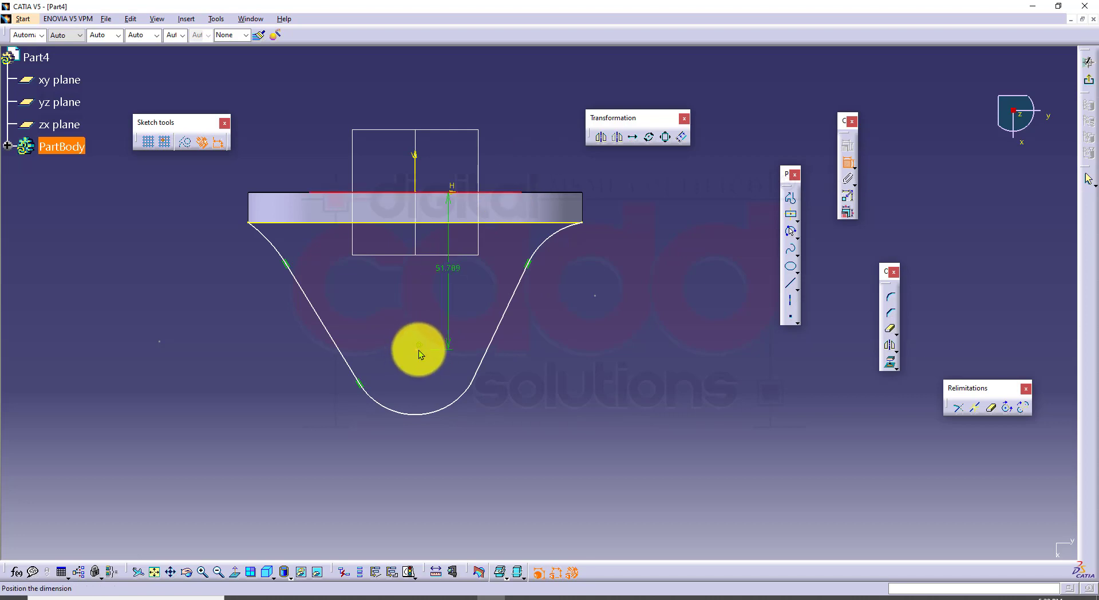
double_click(673, 263)
type("90")
key("Return")
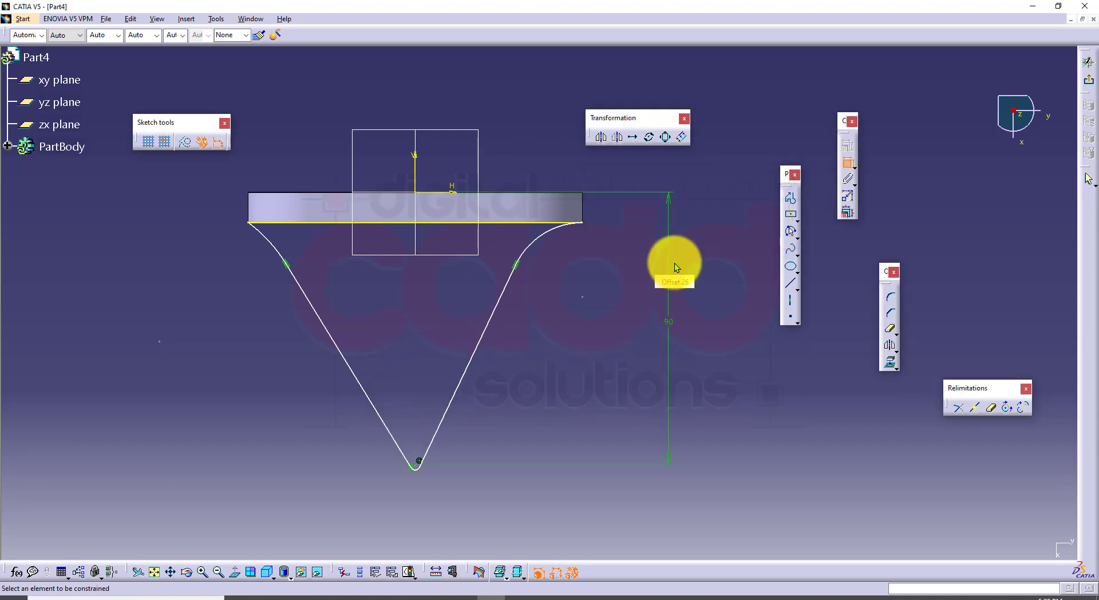
Dimension the bottom arc's radius and set it to 15 mm
mouse_move(449, 504)
middle_mouse_down()
mouse_move(449, 300)
mouse_move(196, 375)
middle_mouse_up()
left_click(184, 362)
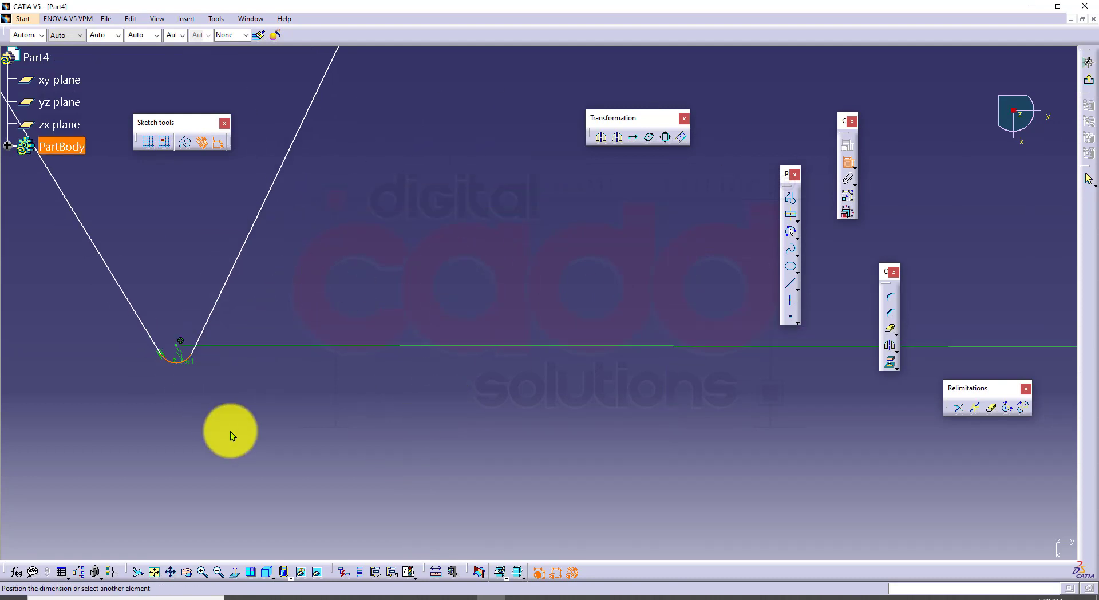
left_click(239, 403)
double_click(239, 403)
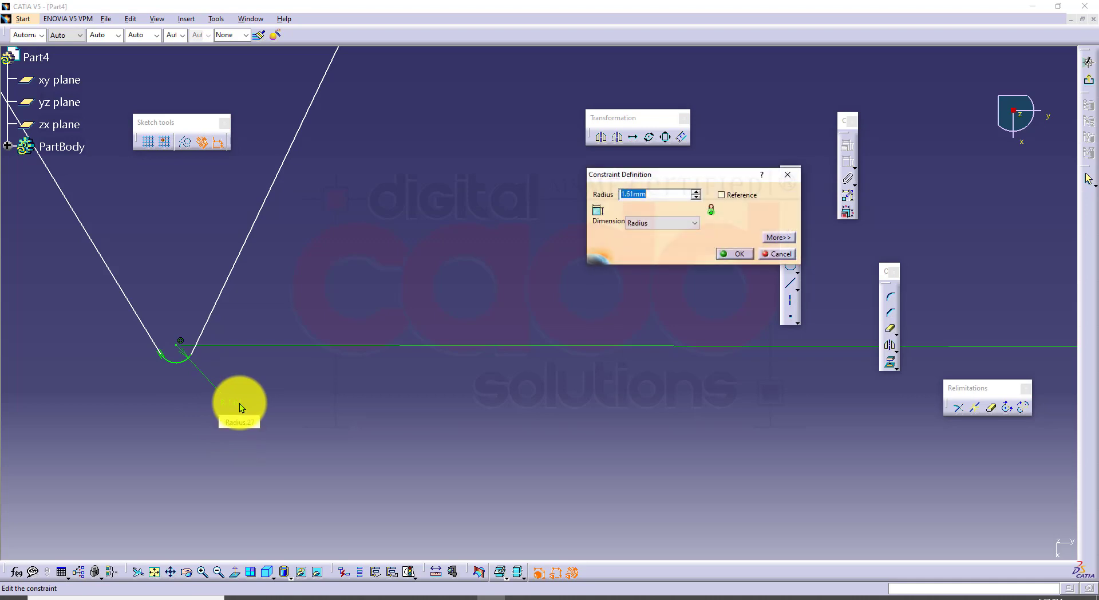
type("15")
key("Return")
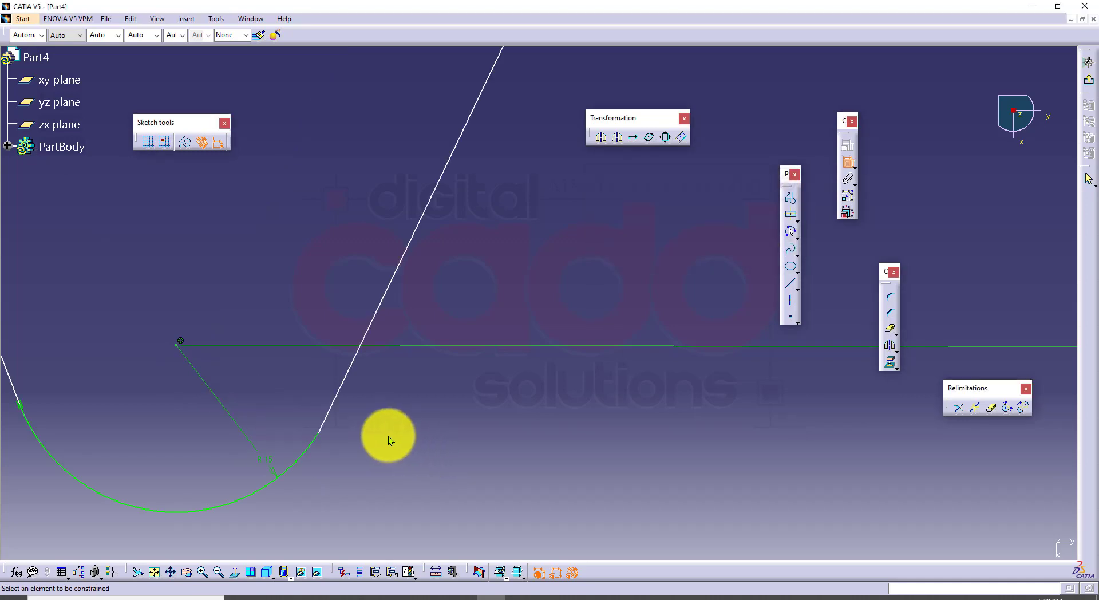
Apply a tangency constraint between the bottom arc and the right slanted line
left_click(311, 446)
left_click(330, 411)
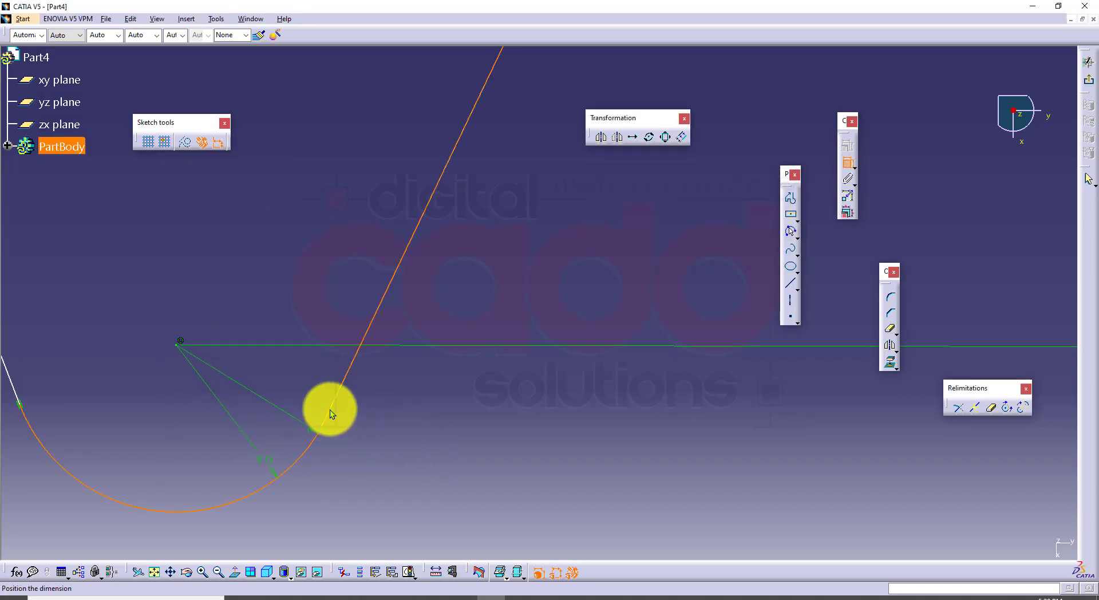
right_click(400, 378)
left_click(450, 426)
mouse_move(461, 435)
middle_mouse_down()
mouse_move(514, 428)
mouse_move(524, 509)
mouse_move(561, 270)
middle_mouse_up()
mouse_move(558, 394)
middle_mouse_down()
mouse_move(591, 309)
mouse_move(569, 345)
middle_mouse_up()
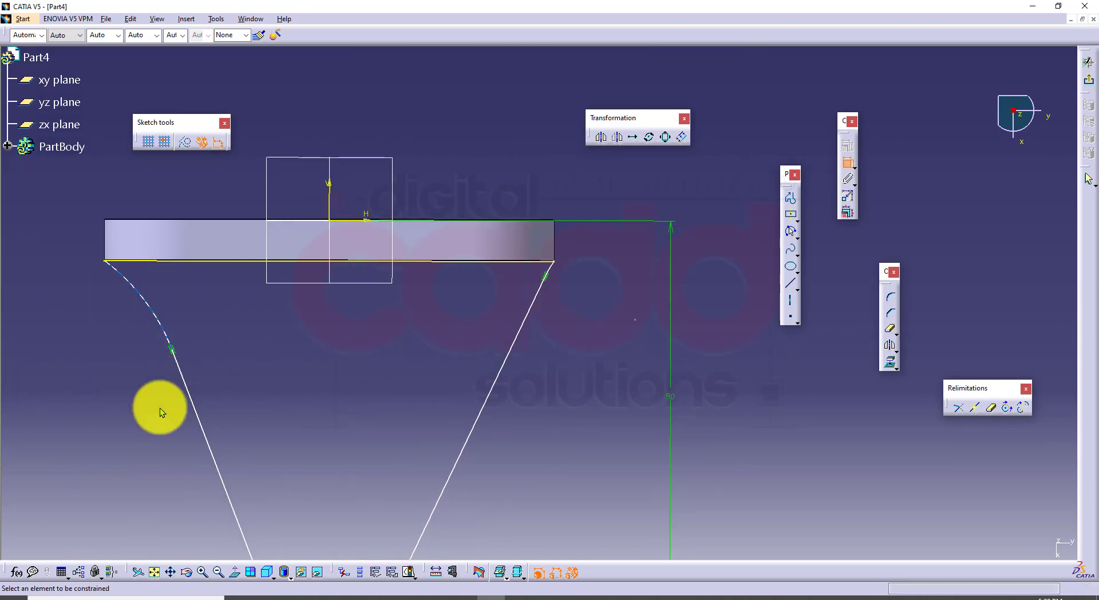
Check the corner radius in figure 66 of the PDF drawing and set the upper right arc's radius to 10 mm in CATIA
left_click(292, 596)
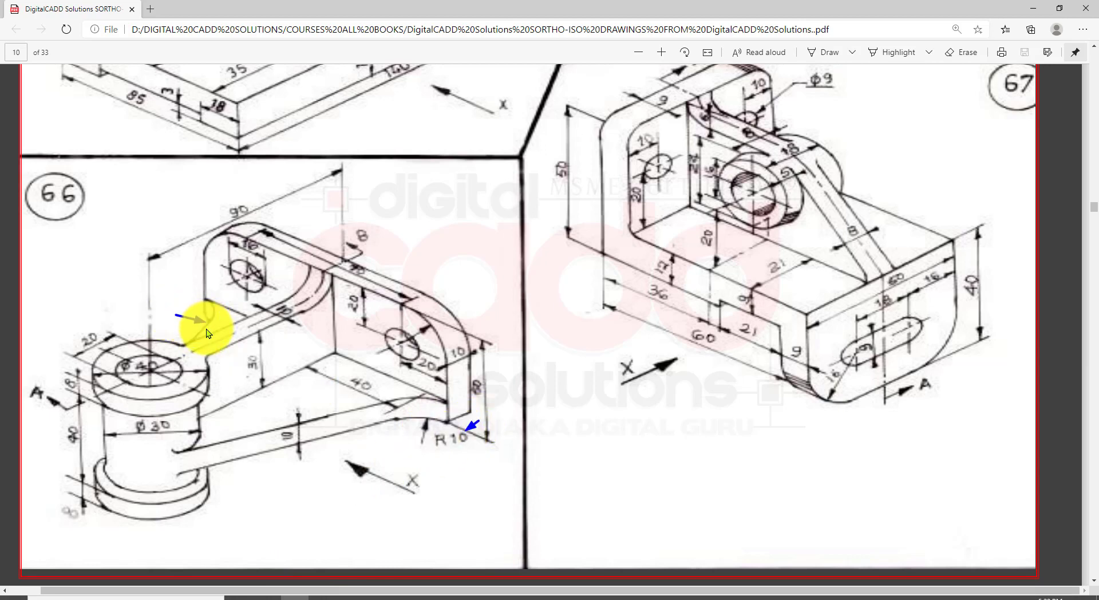
left_click(491, 596)
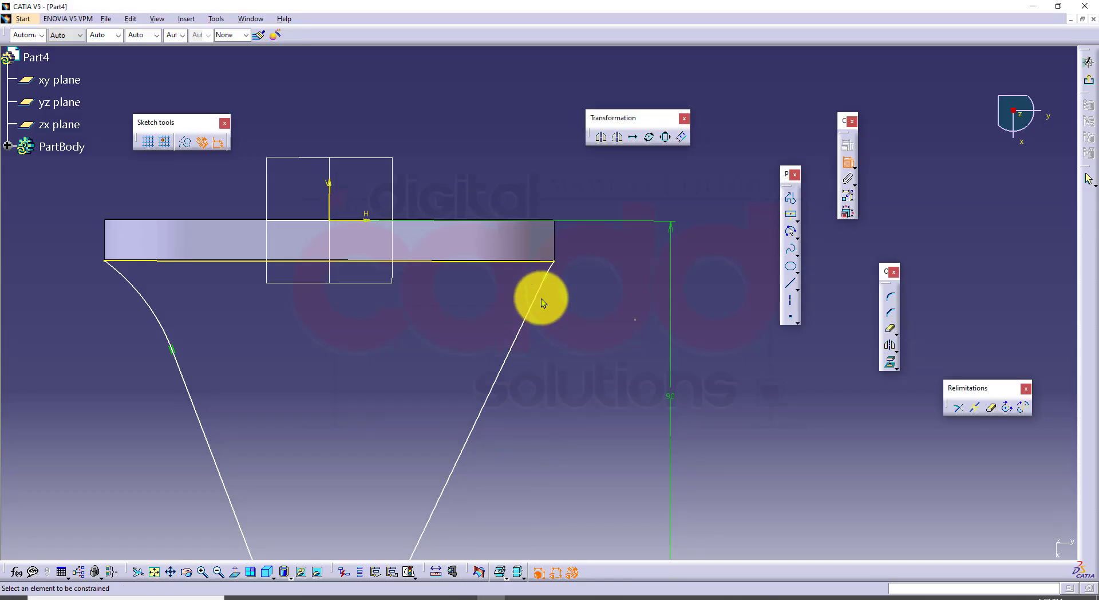
left_click(551, 270)
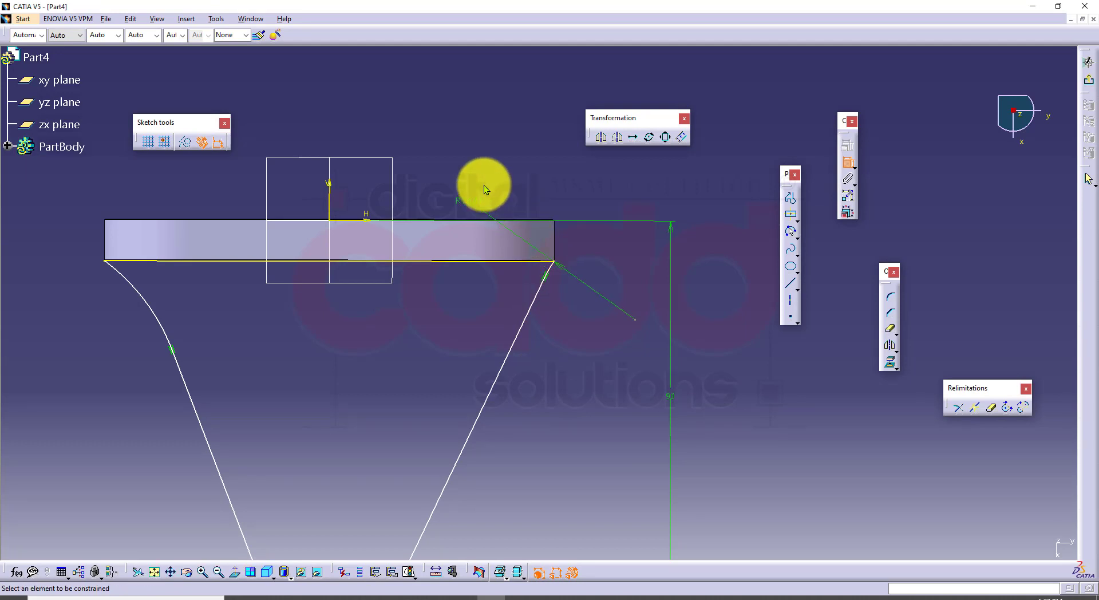
double_click(475, 200)
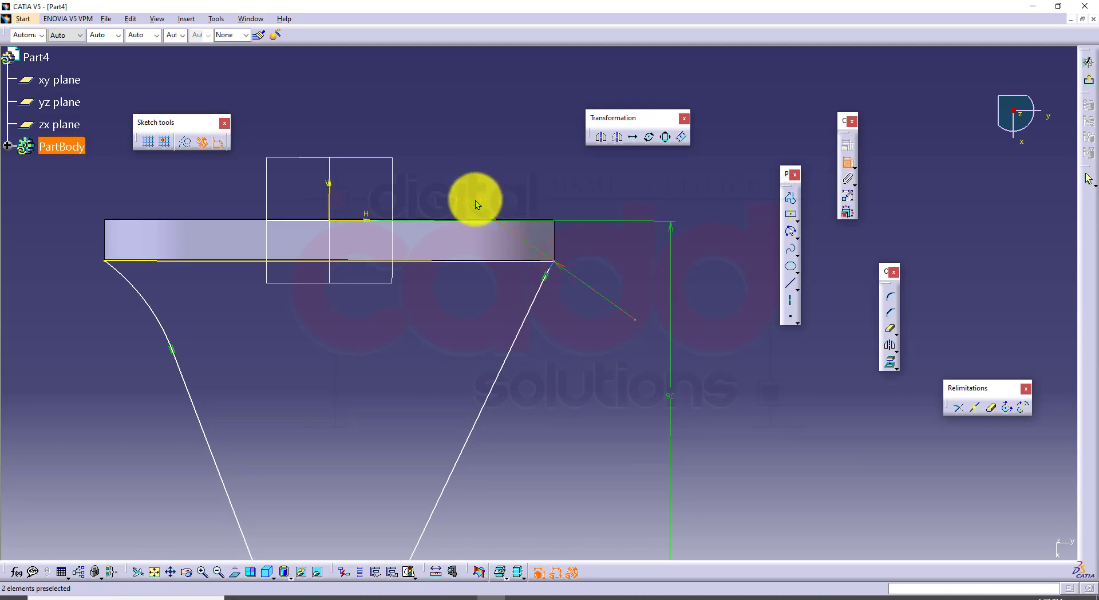
type("10")
key("Return")
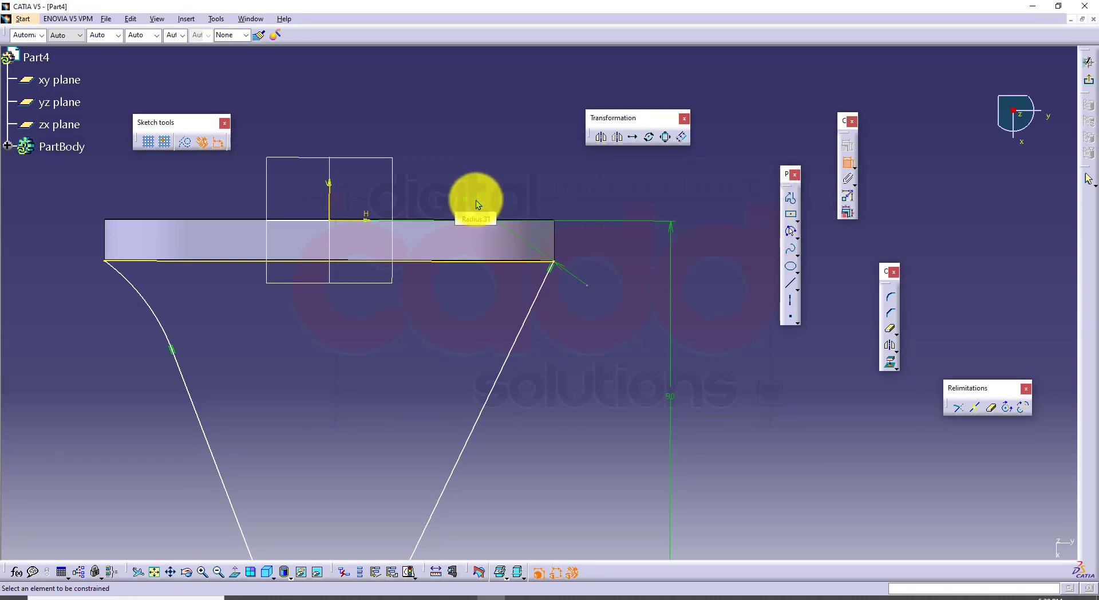
Dimension the upper left arc's radius and set it to 10 mm
left_click(147, 303)
double_click(209, 196)
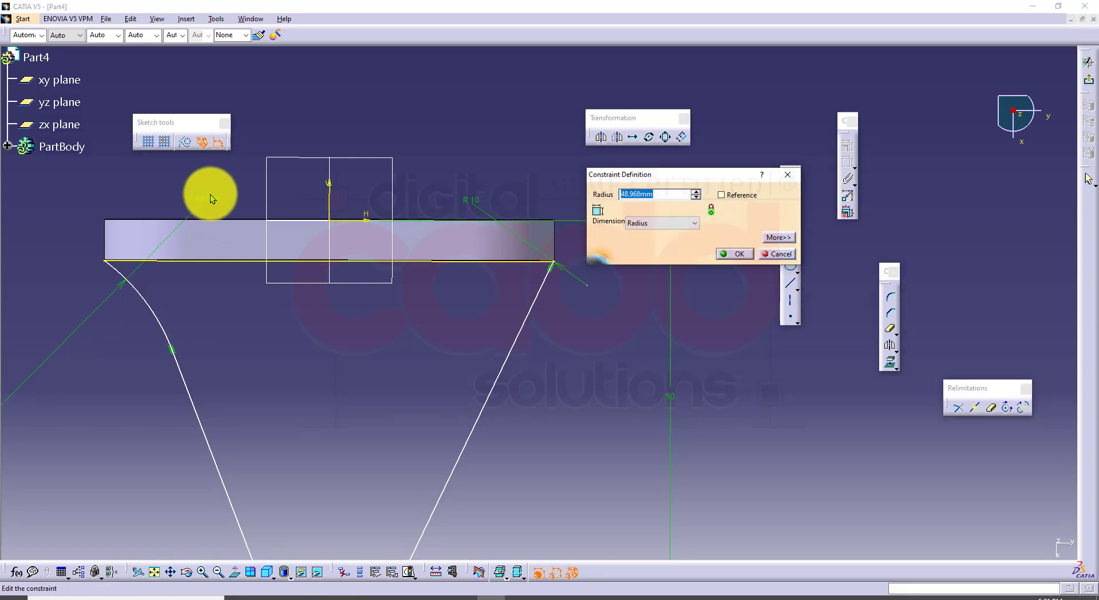
type("10")
key("Return")
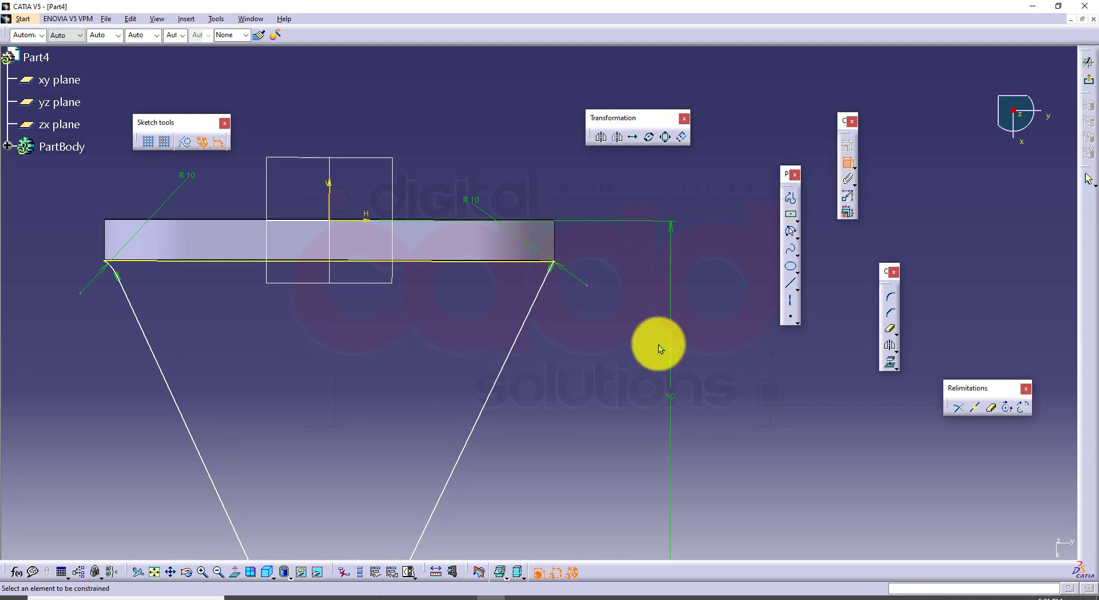
Pull the right slanted line's upper end inward and down so the upper right arc opens below the plate edge
left_click(847, 163)
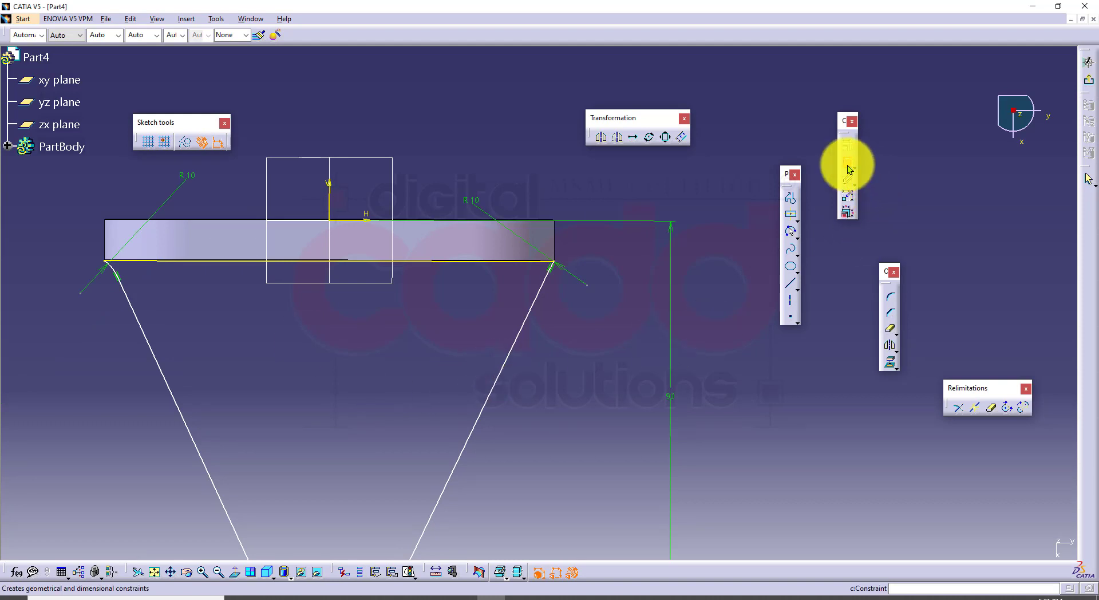
left_click(540, 290)
left_click_drag(540, 290, 542, 343)
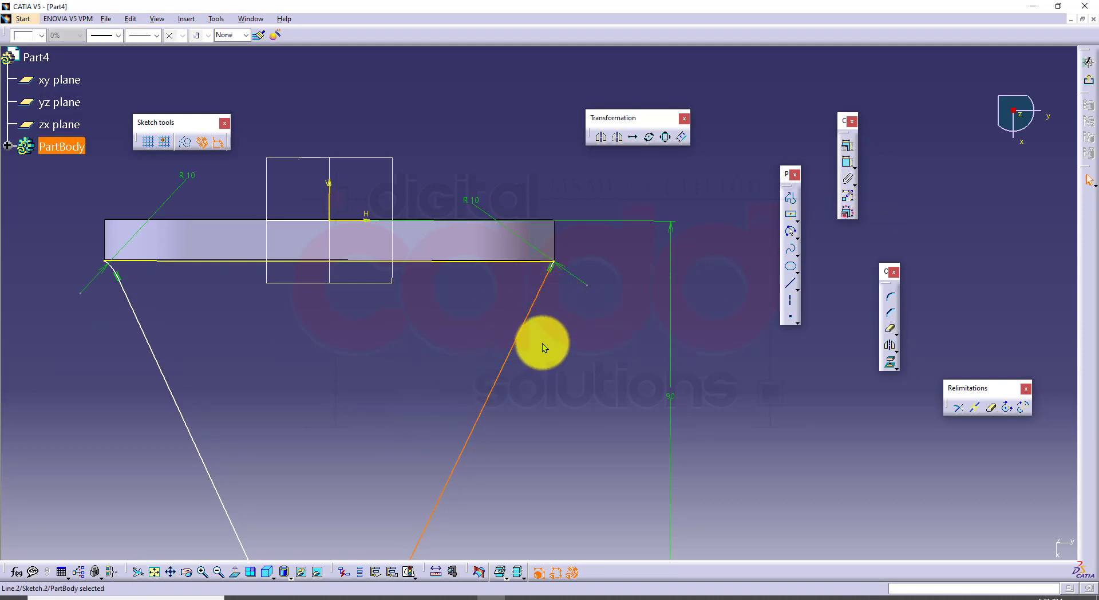
left_click(541, 344)
left_click_drag(550, 269, 516, 327)
left_click(568, 331)
middle_click_drag(438, 343, 459, 425)
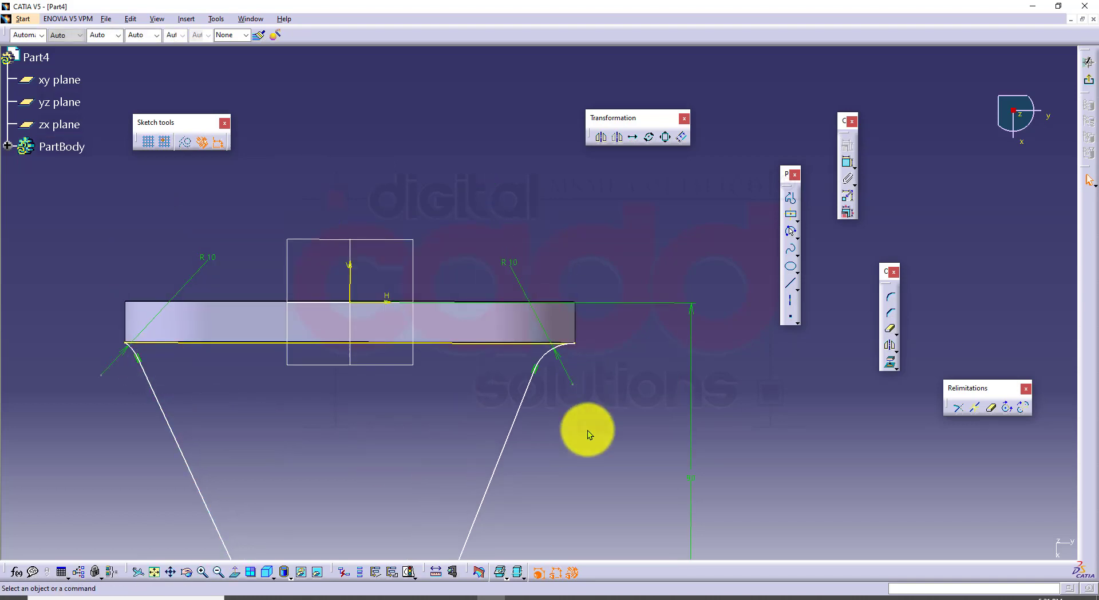
mouse_move(589, 432)
middle_mouse_down("ctrl")
mouse_move(597, 406)
mouse_move(654, 376)
middle_mouse_up("ctrl")
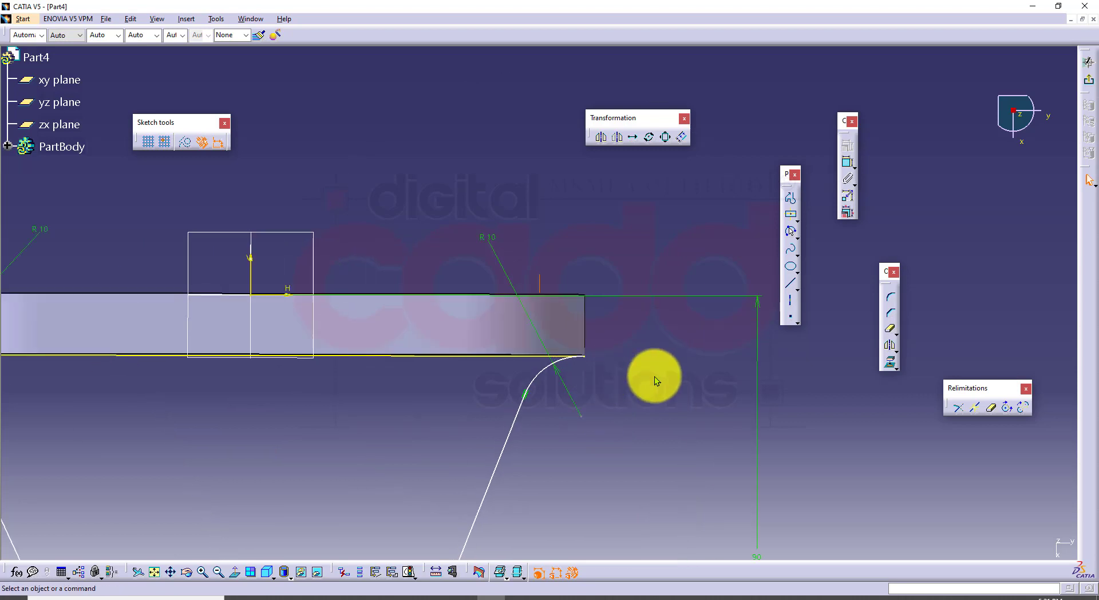
Restore the normal view and make the upper right arc tangent to the projected plate edge
left_click(847, 162)
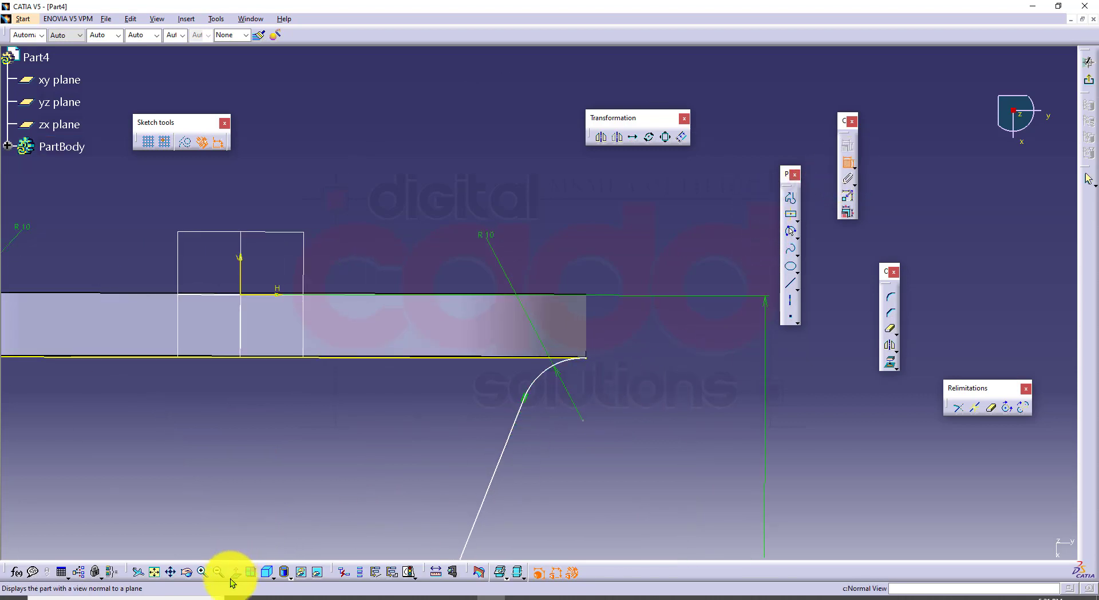
left_click(488, 365)
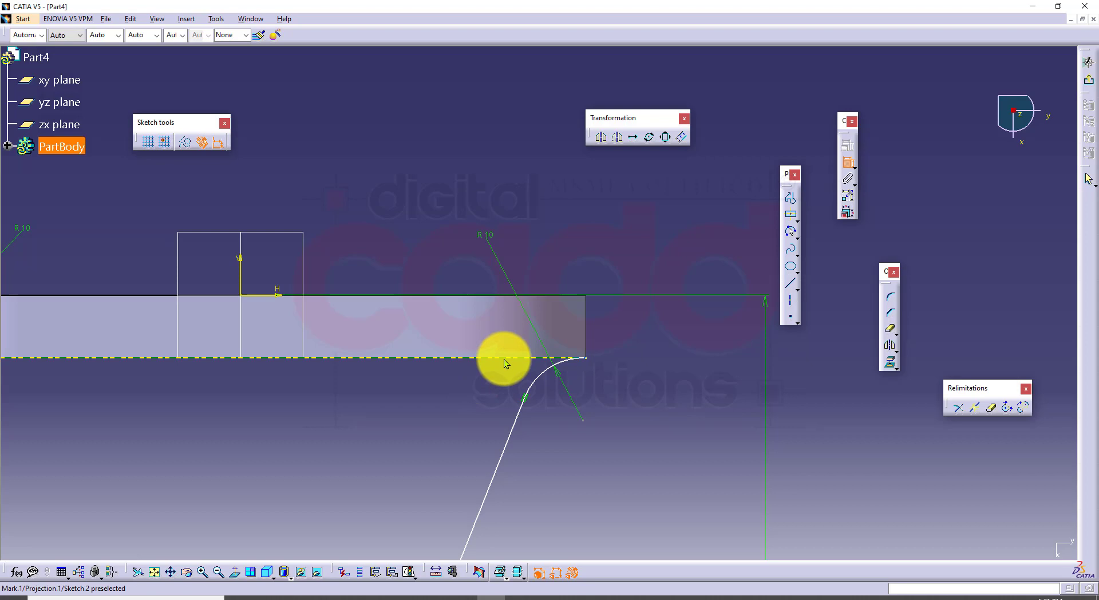
left_click(544, 375)
right_click(373, 200)
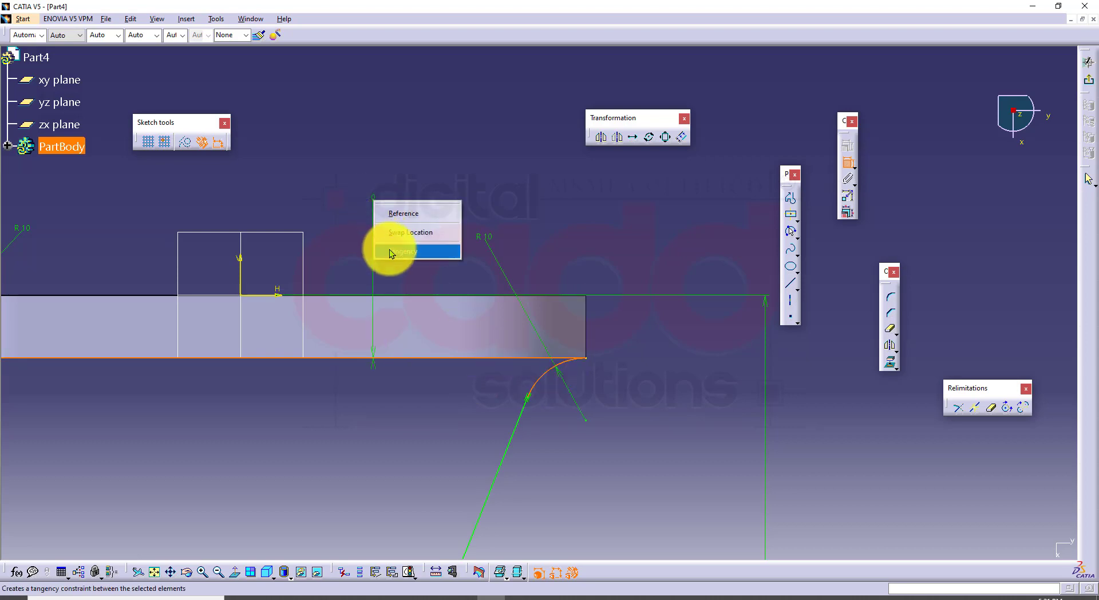
left_click(389, 249)
Make the upper left arc tangent to the projected plate edge
middle_click_drag(453, 412, 866, 389)
middle_click_drag(534, 429, 677, 352)
left_click(679, 409)
left_click(392, 353)
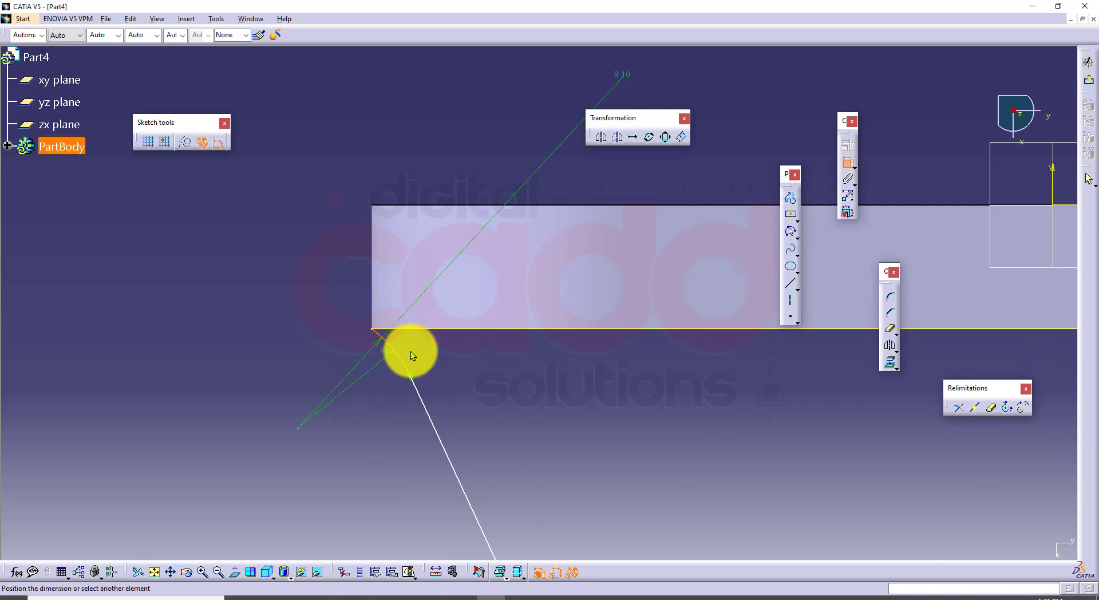
left_click(450, 330)
right_click(449, 104)
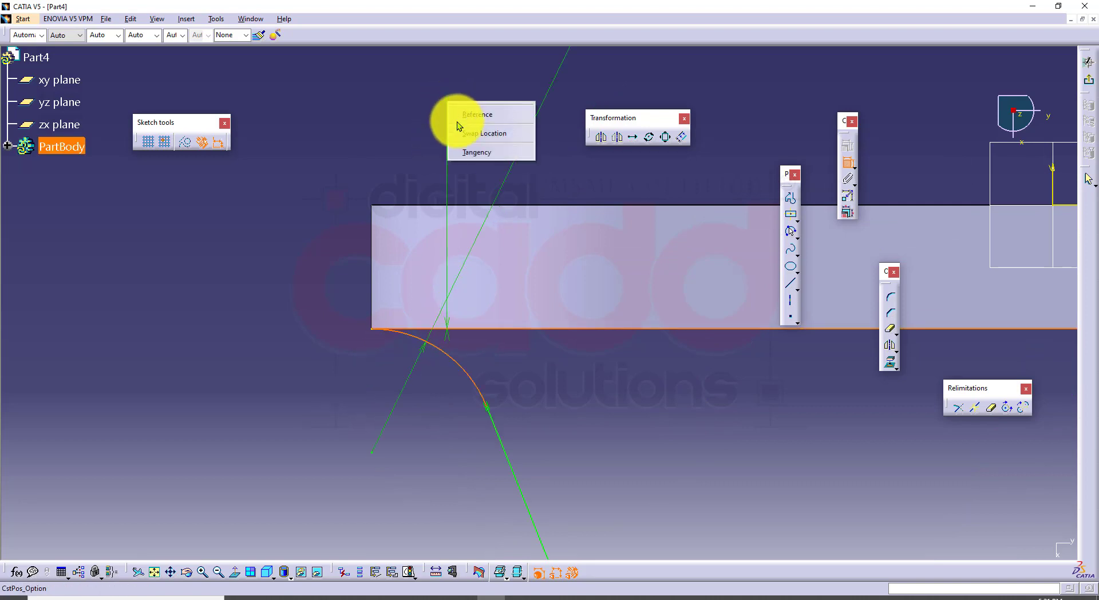
left_click(472, 150)
Review the constrained web profile against figure 66 in the PDF drawing, return to CATIA and exit the sketch
mouse_move(532, 427)
middle_mouse_down()
mouse_move(252, 274)
mouse_move(299, 393)
middle_mouse_up()
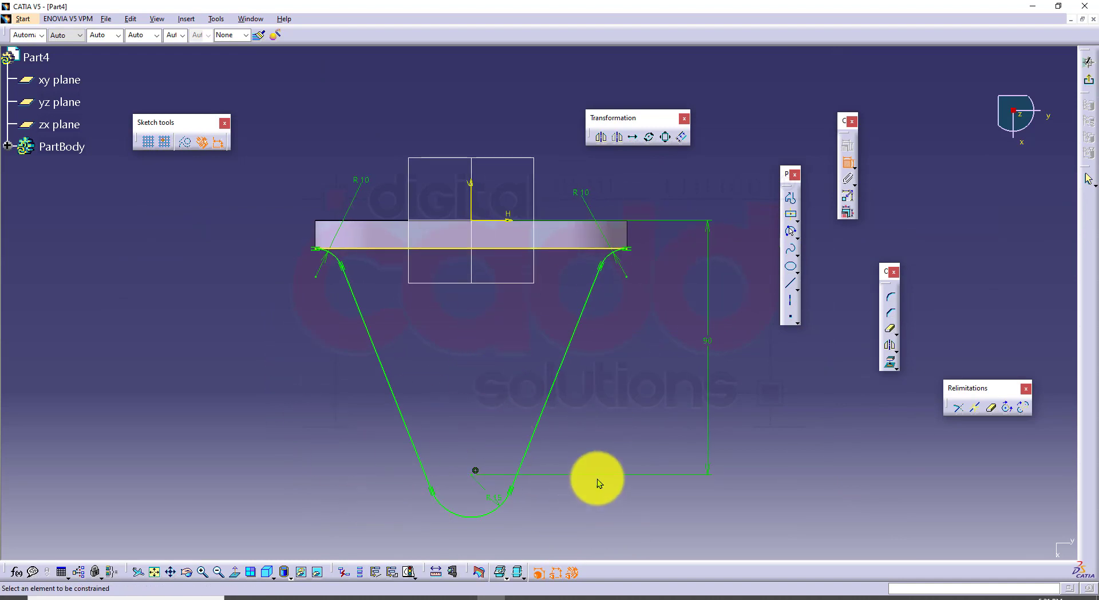
middle_click_drag(597, 479, 536, 463)
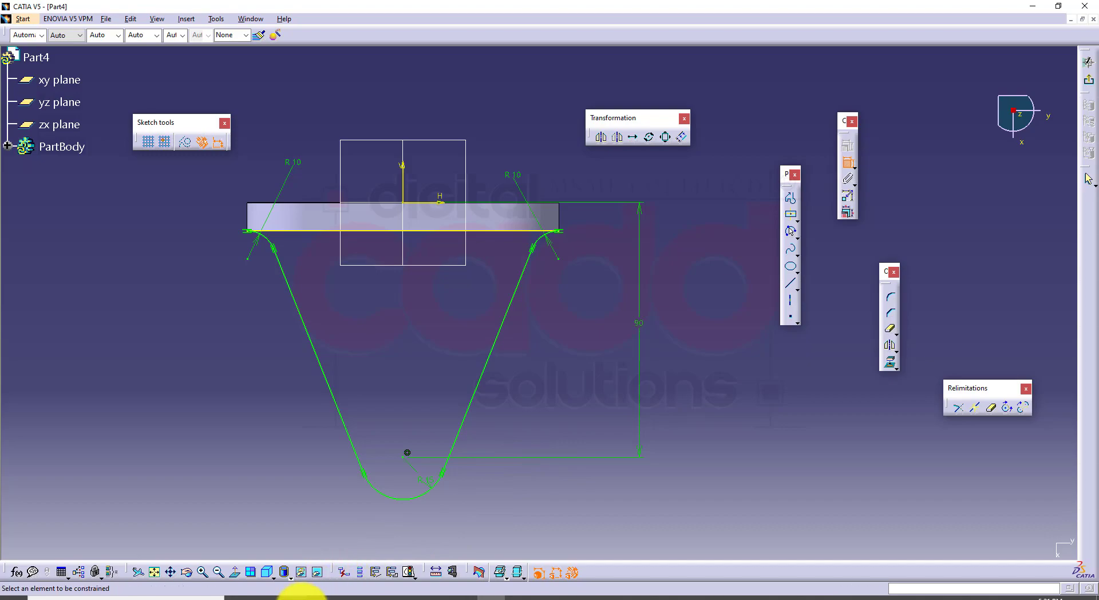
left_click(292, 596)
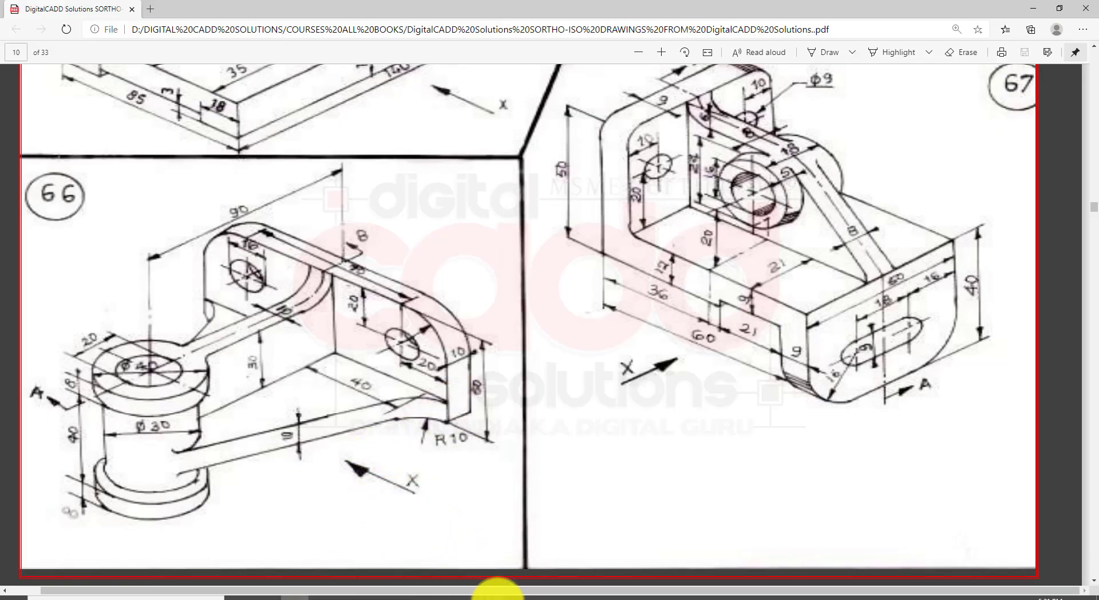
left_click(495, 597)
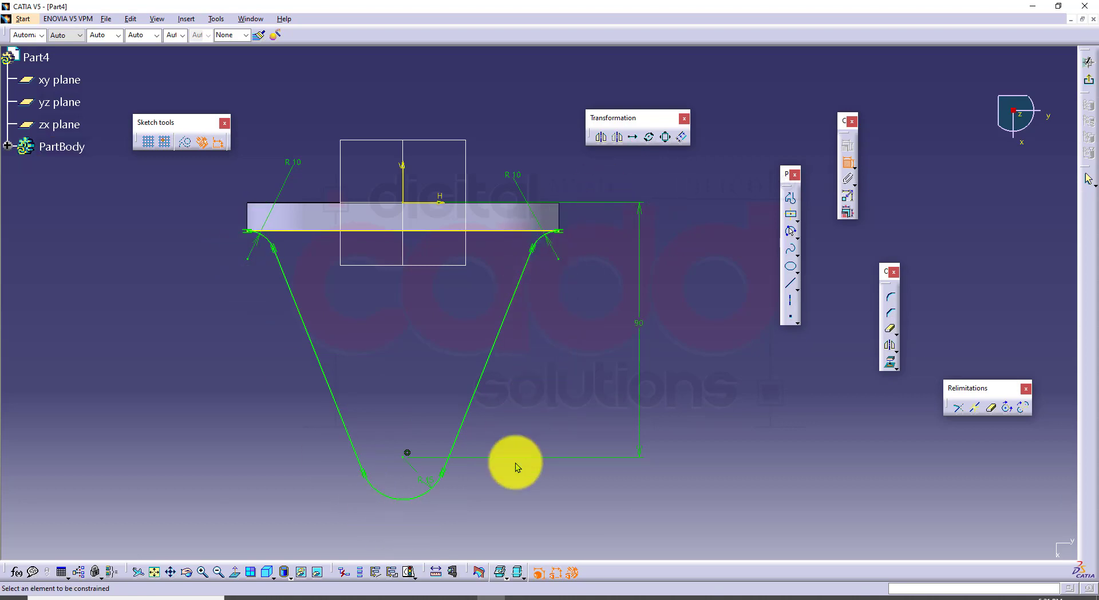
left_click(1088, 79)
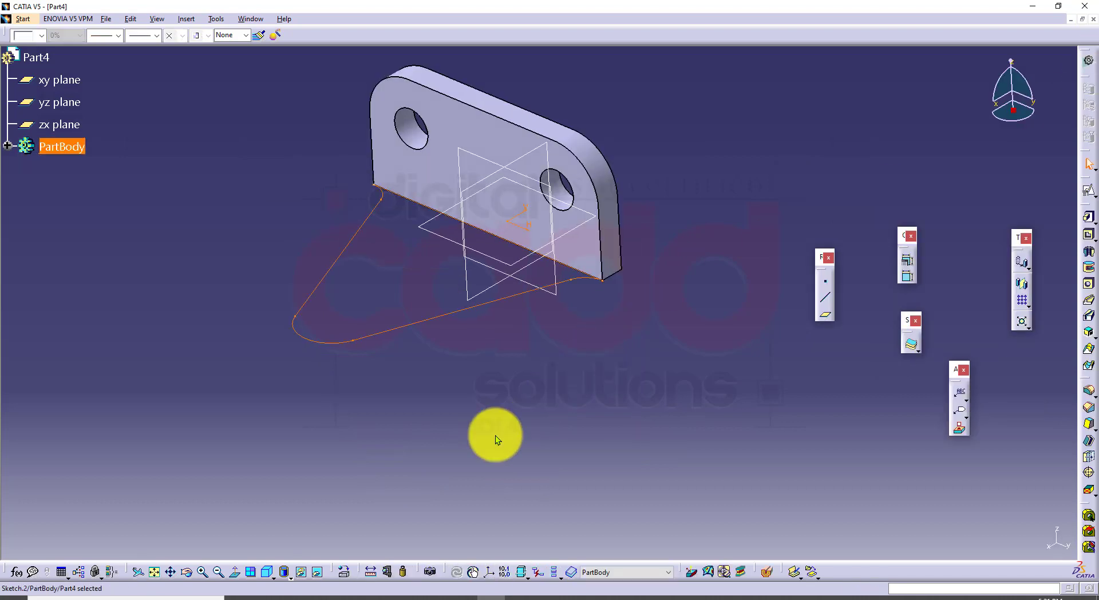
Check the web thickness in figure 66 of the PDF drawing and pad the web sketch upward in CATIA
left_click(295, 597)
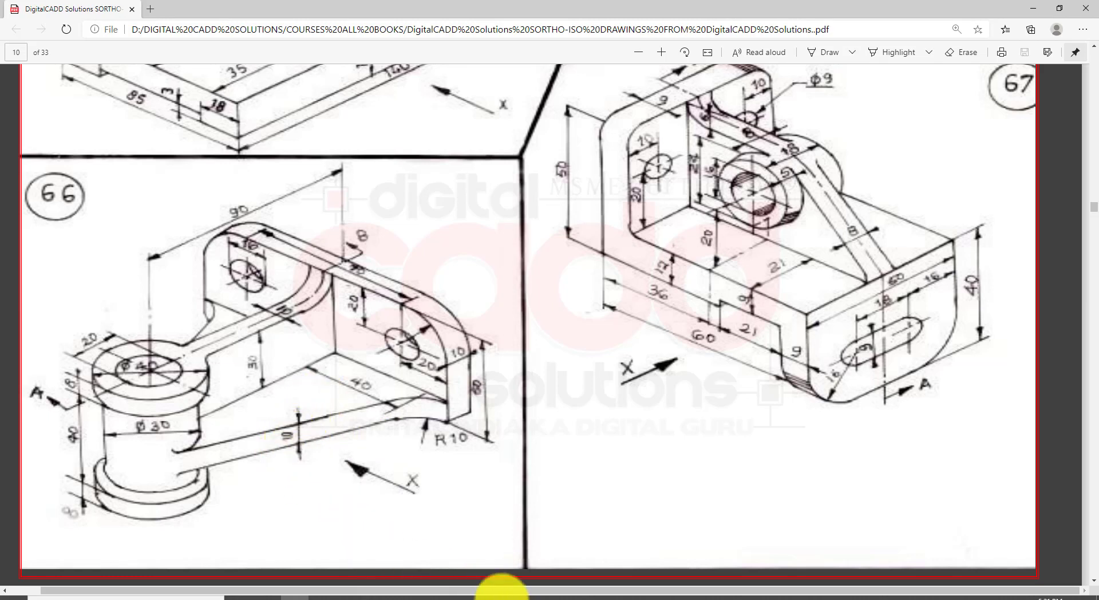
left_click(493, 599)
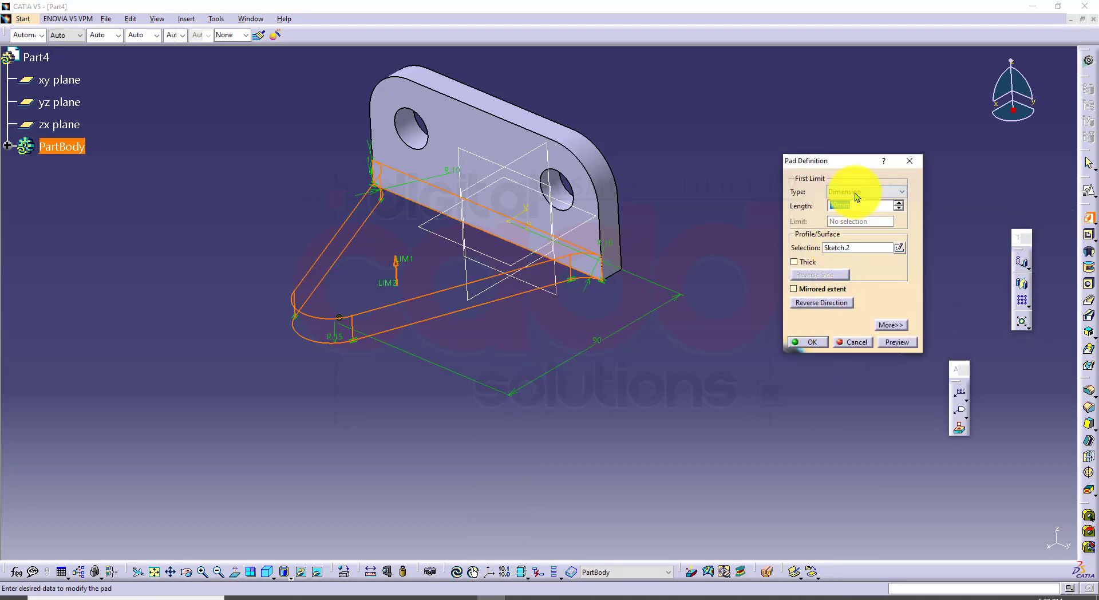
left_click(815, 339)
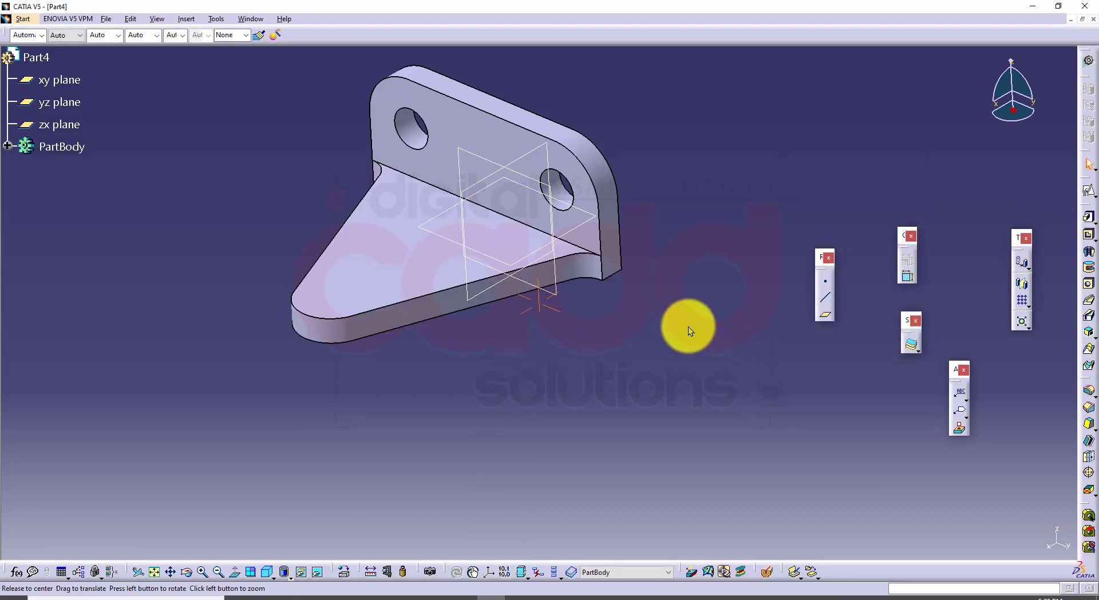
Check the cylinder and web dimensions in figure 66 of the PDF drawing and return to CATIA
middle_click_drag(688, 327, 652, 388)
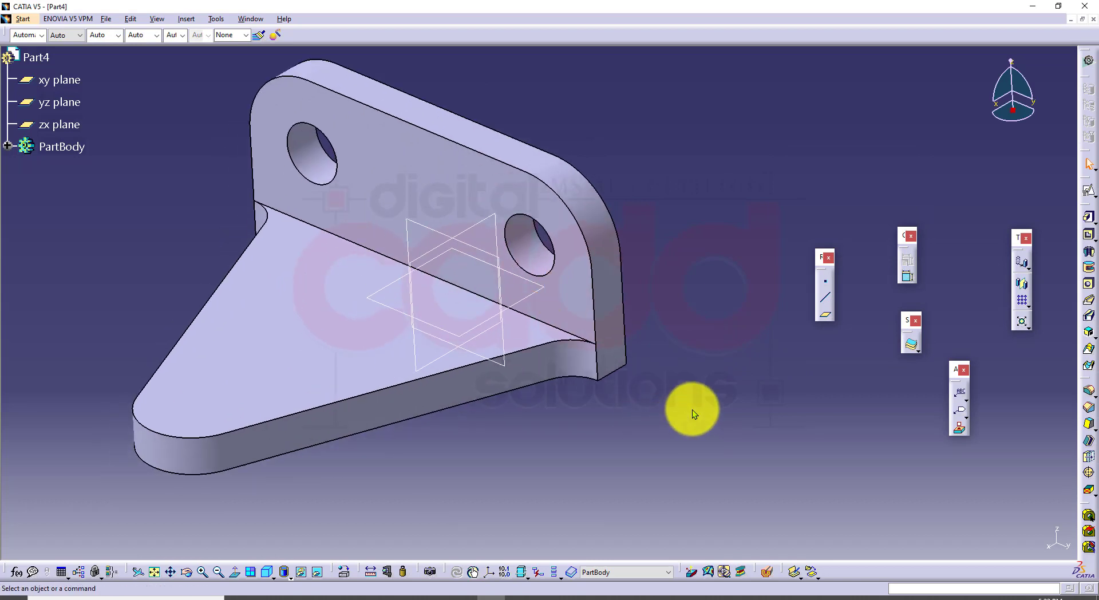
left_click(291, 595)
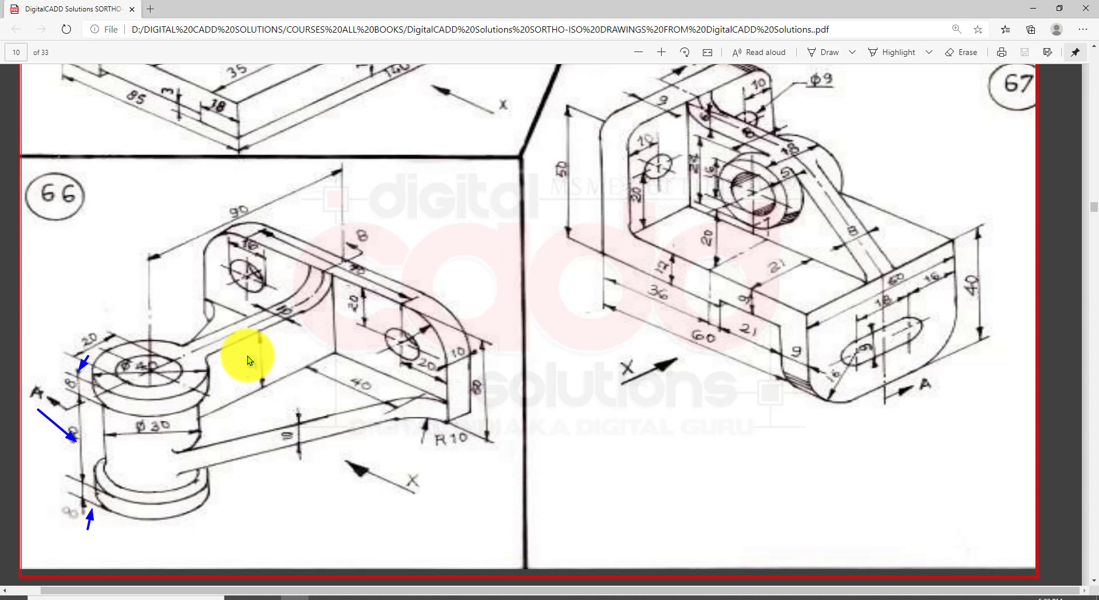
left_click_drag(269, 343, 244, 377)
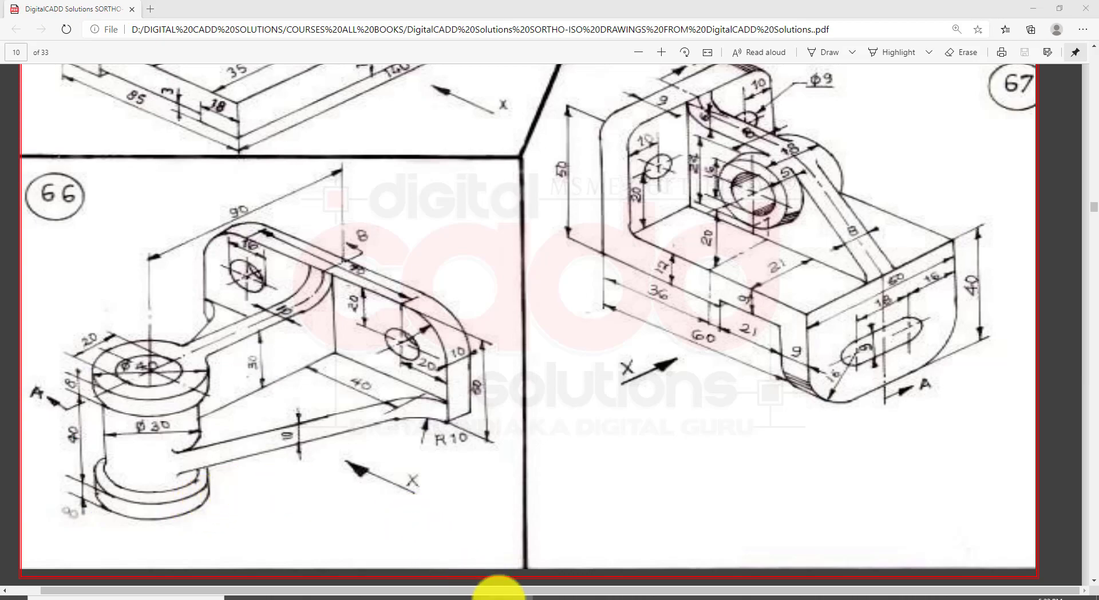
left_click(491, 596)
Open a positioned sketch on the upper face of the triangular web, keeping the implicit origin and orientation
left_click(306, 356)
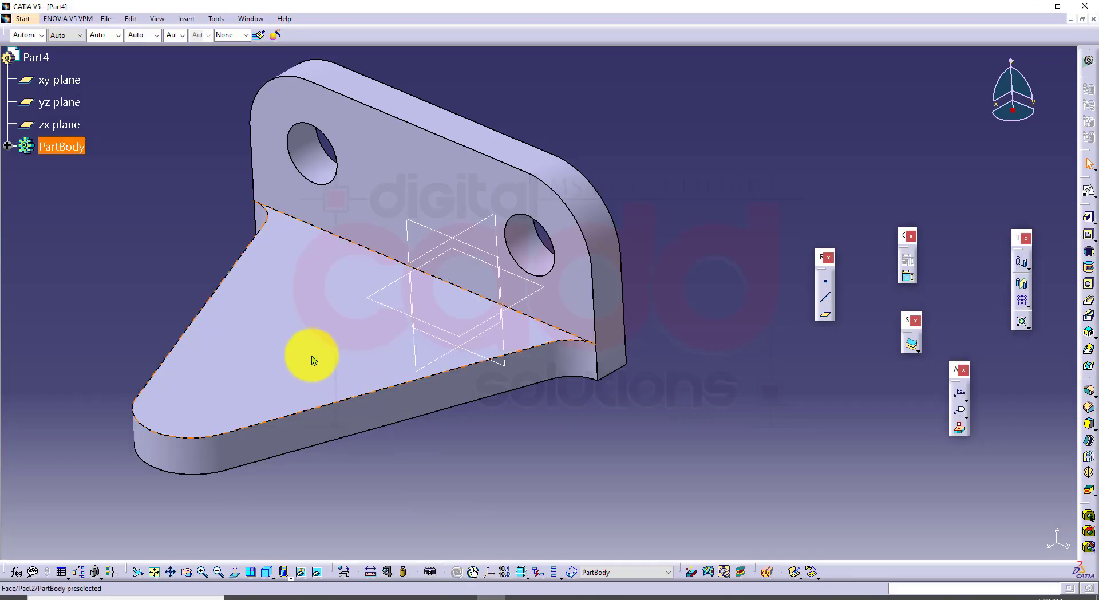
left_click(1089, 191)
mouse_move(394, 471)
middle_mouse_down()
mouse_move(455, 370)
mouse_move(551, 493)
middle_mouse_up()
left_click(630, 461)
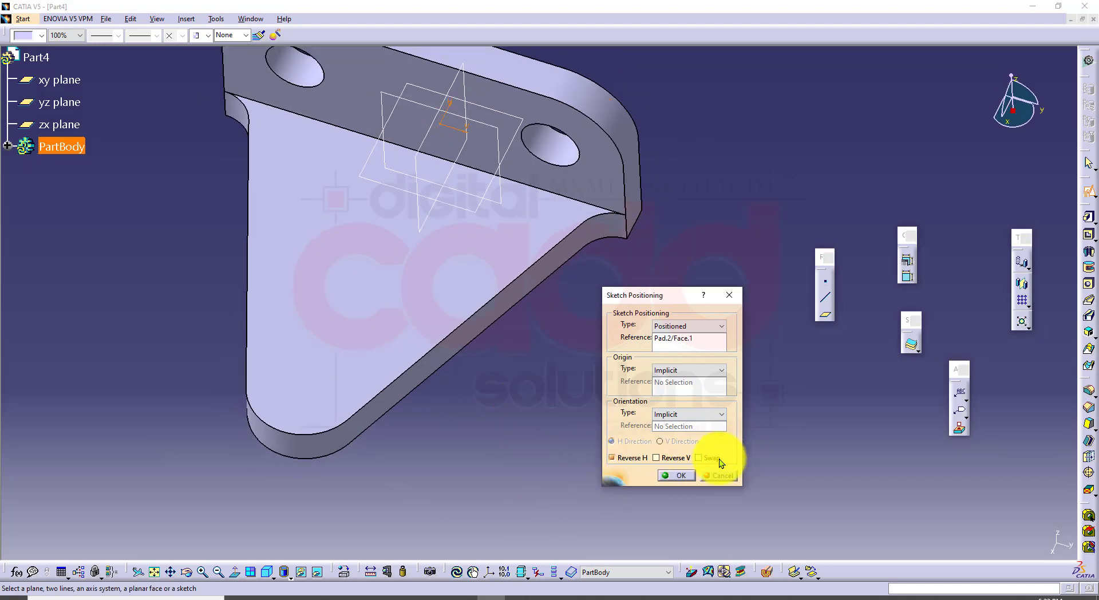
left_click(688, 476)
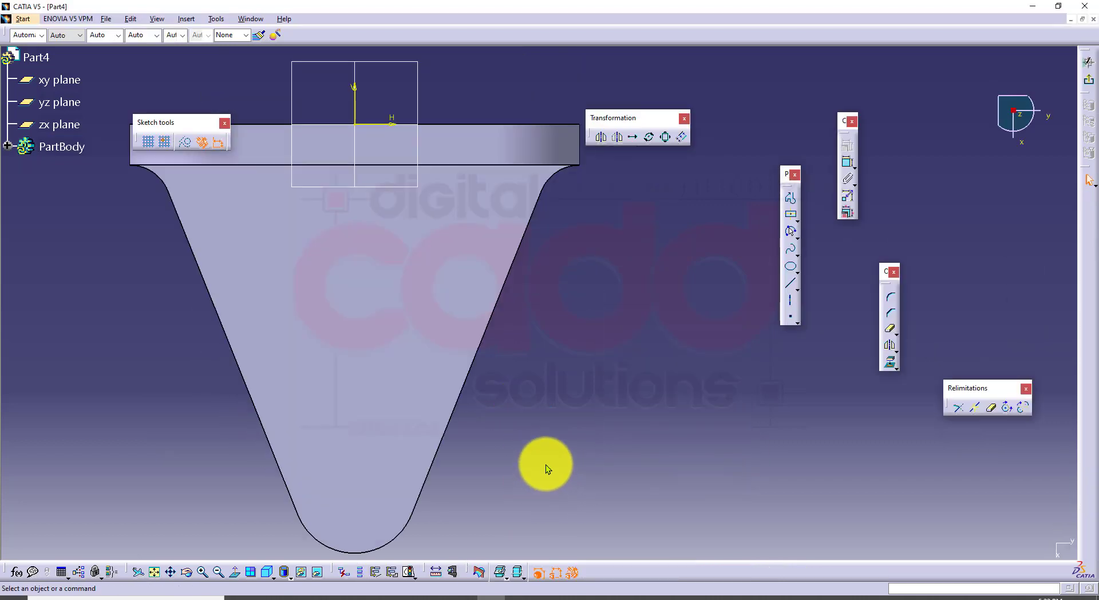
Sketch a circle over the rounded end of the web
left_click(797, 233)
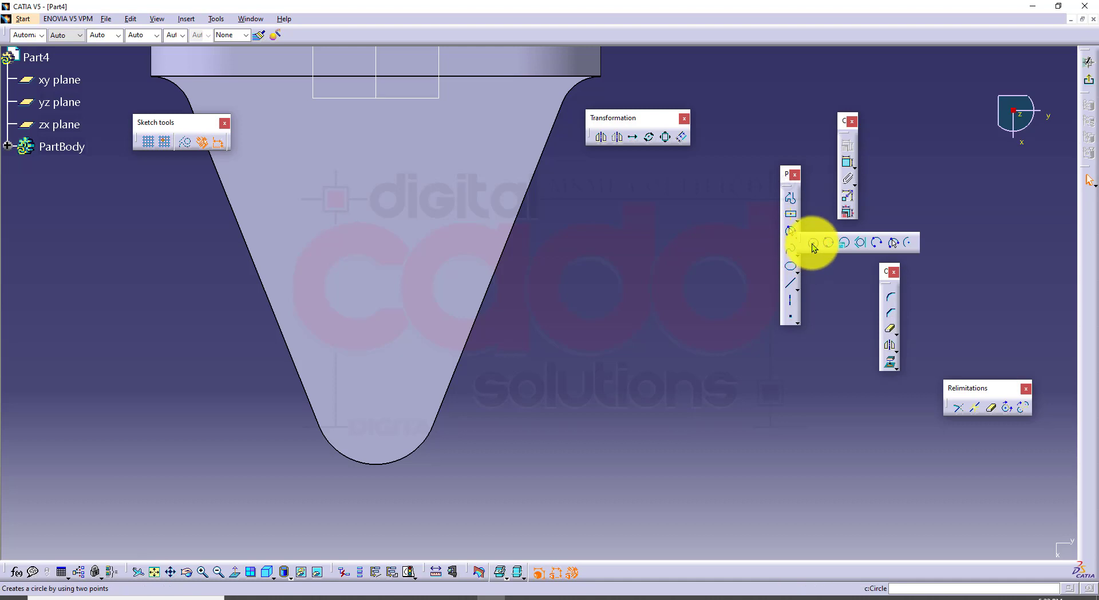
left_click(811, 242)
left_click(394, 363)
left_click(489, 404)
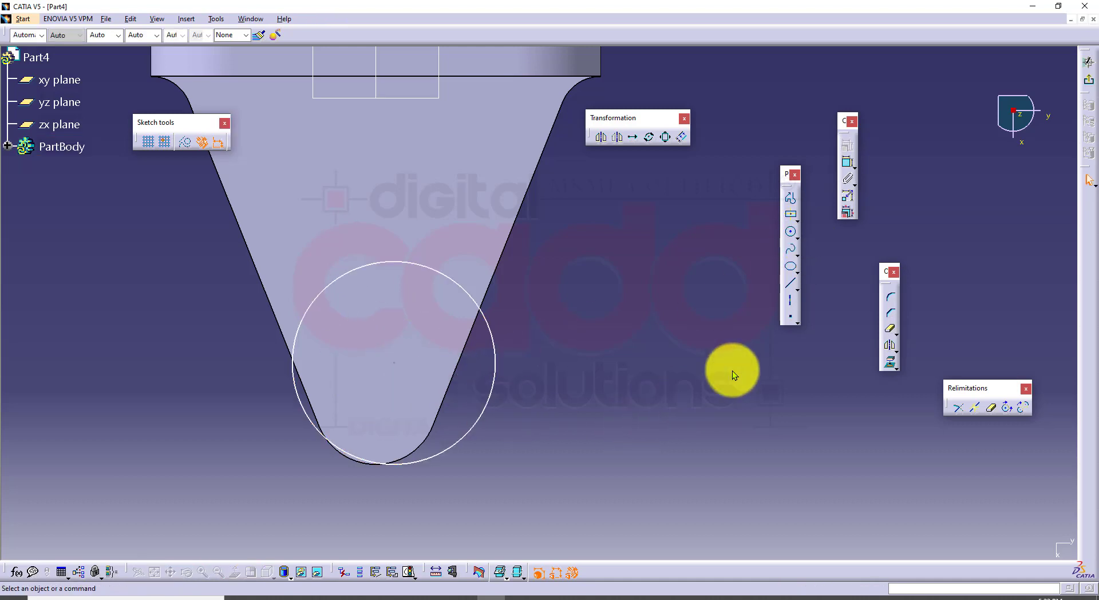
Make the circle coincident with the web's rounded end edge and exit the sketch
left_click(851, 163)
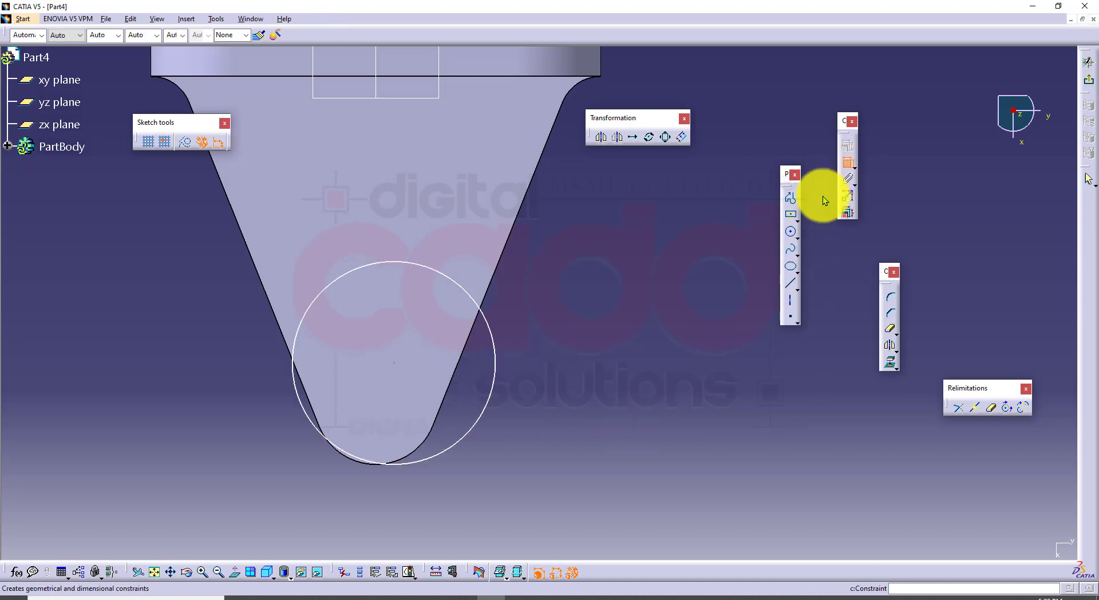
left_click(428, 460)
left_click(415, 452)
right_click(621, 303)
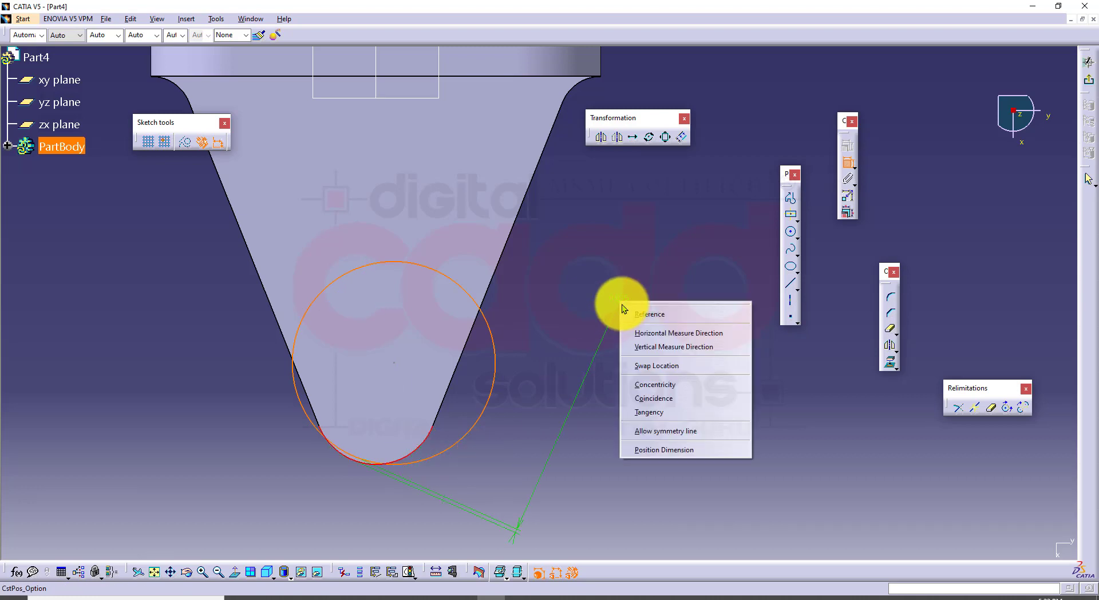
left_click(648, 399)
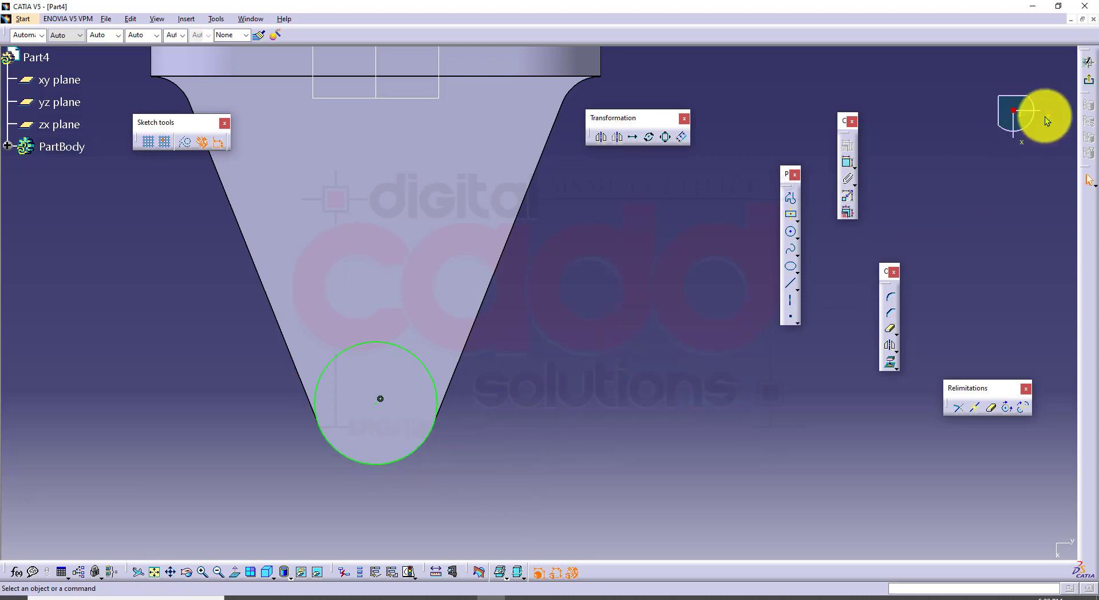
left_click(1089, 80)
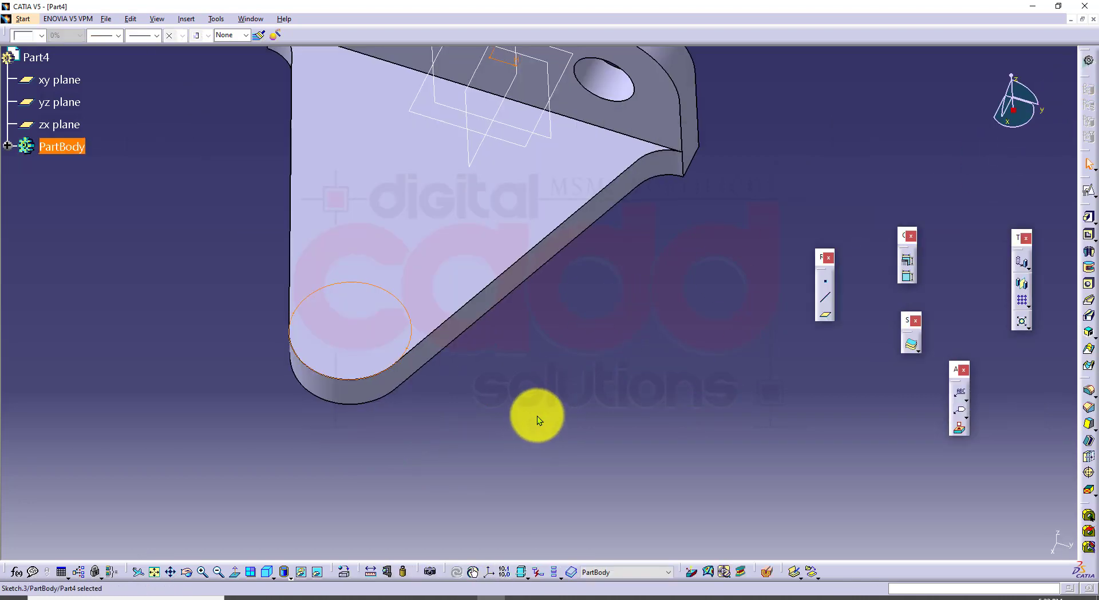
Start a pad of the circle sketch, check the height in the PDF drawing, and preview a 30 mm first limit
left_click(268, 572)
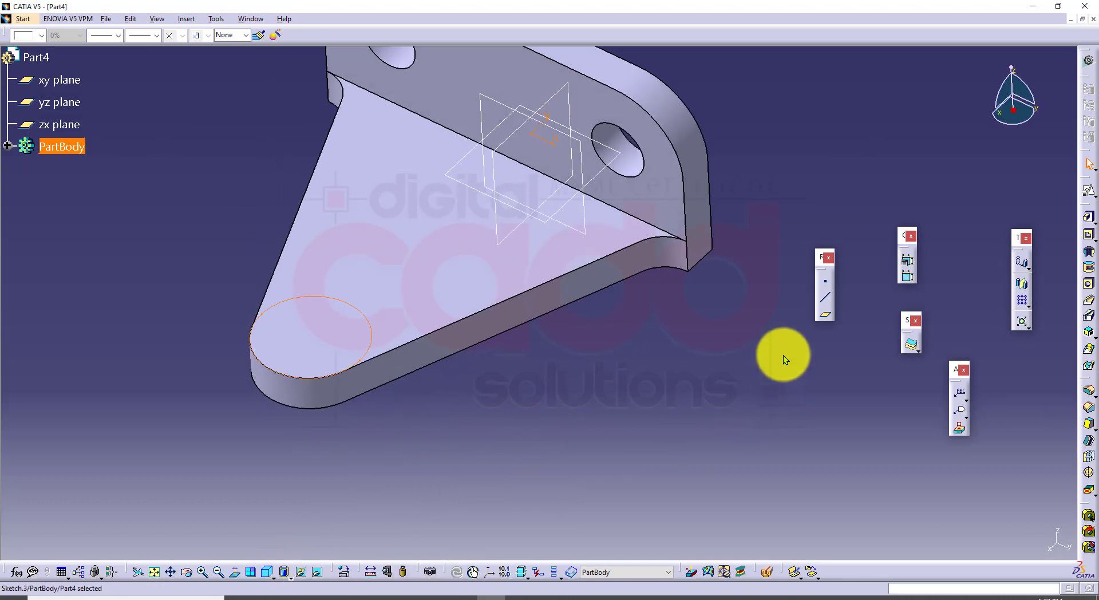
left_click(1087, 217)
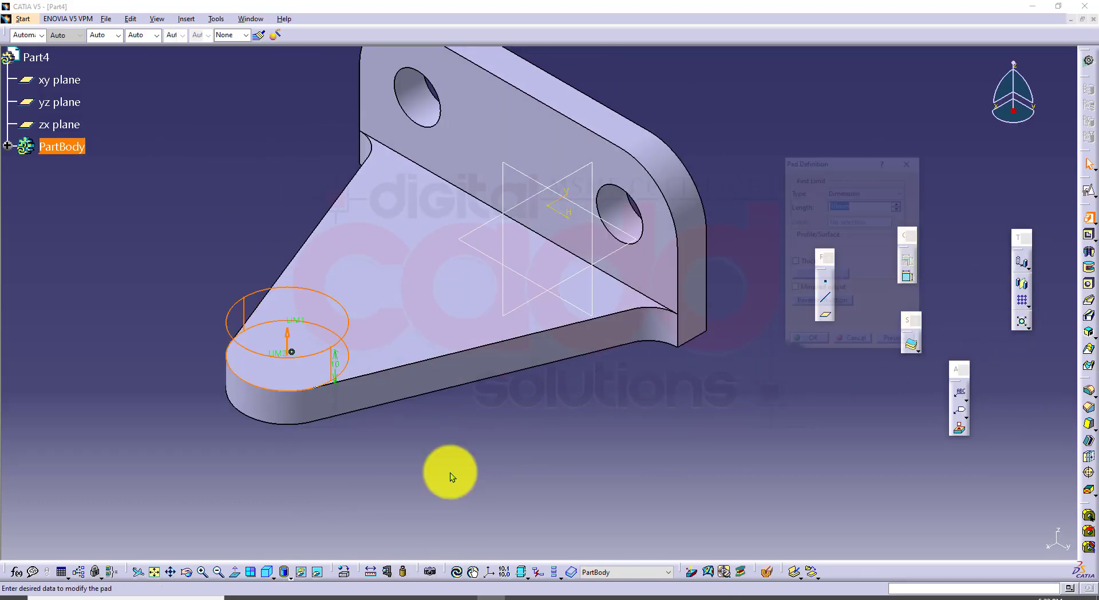
left_click(297, 597)
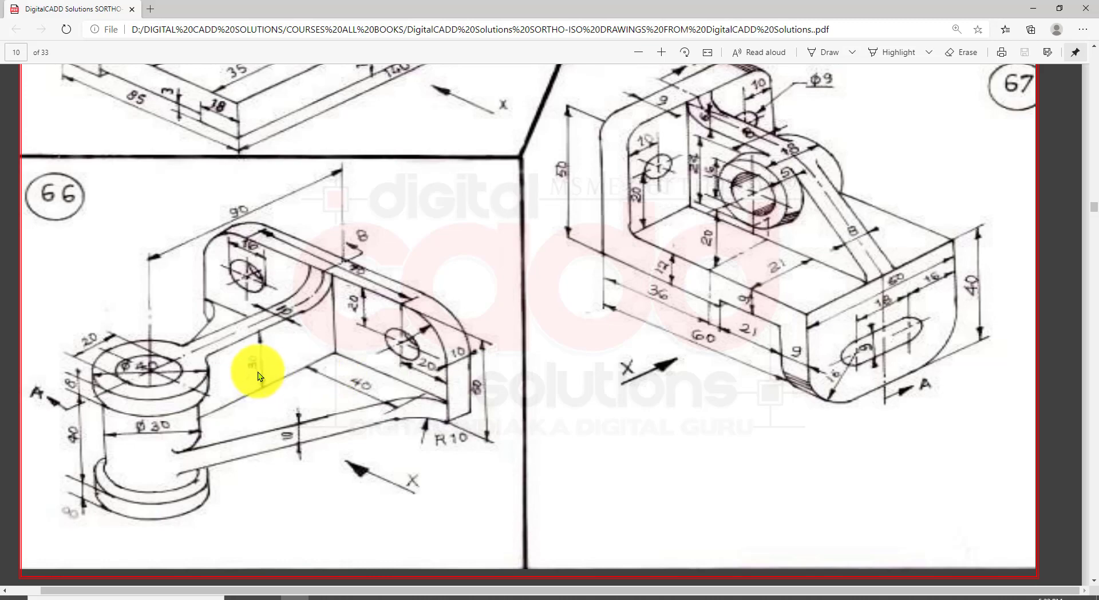
left_click(491, 597)
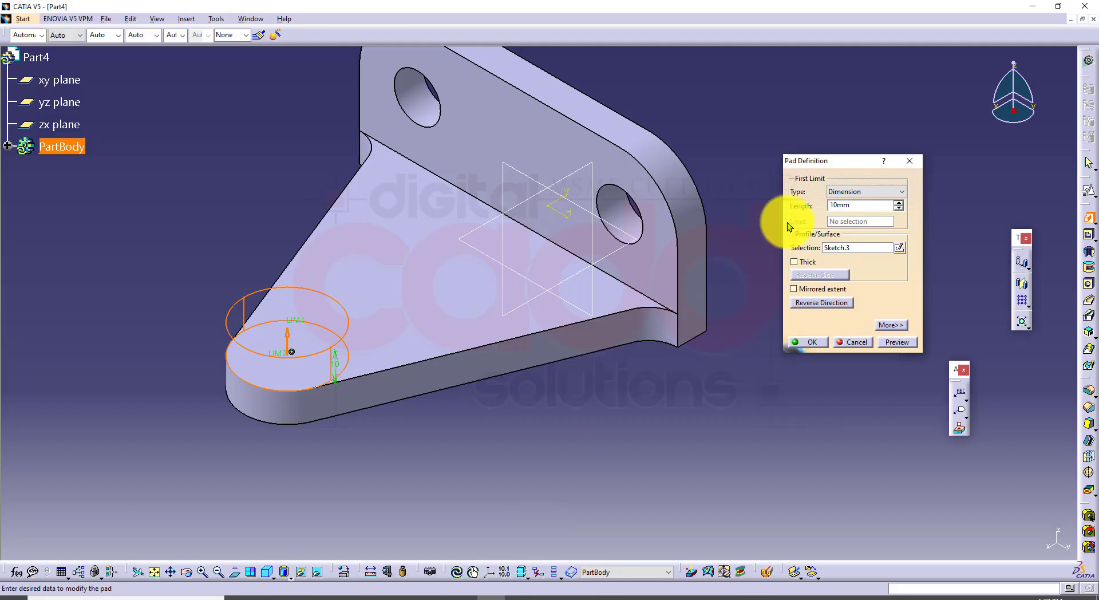
left_click(860, 204)
type("30")
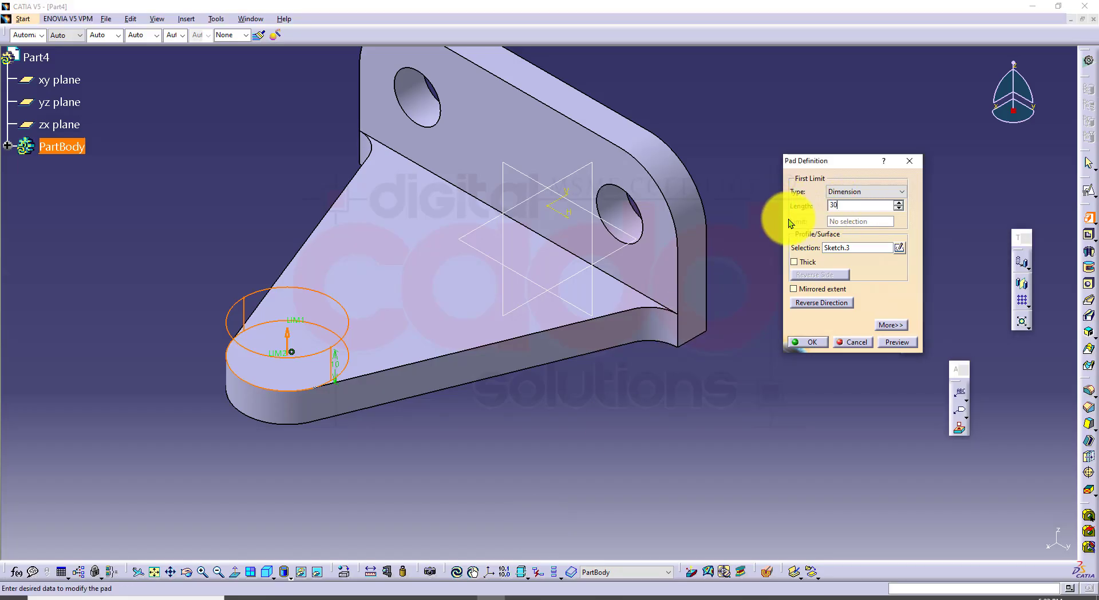
left_click(892, 342)
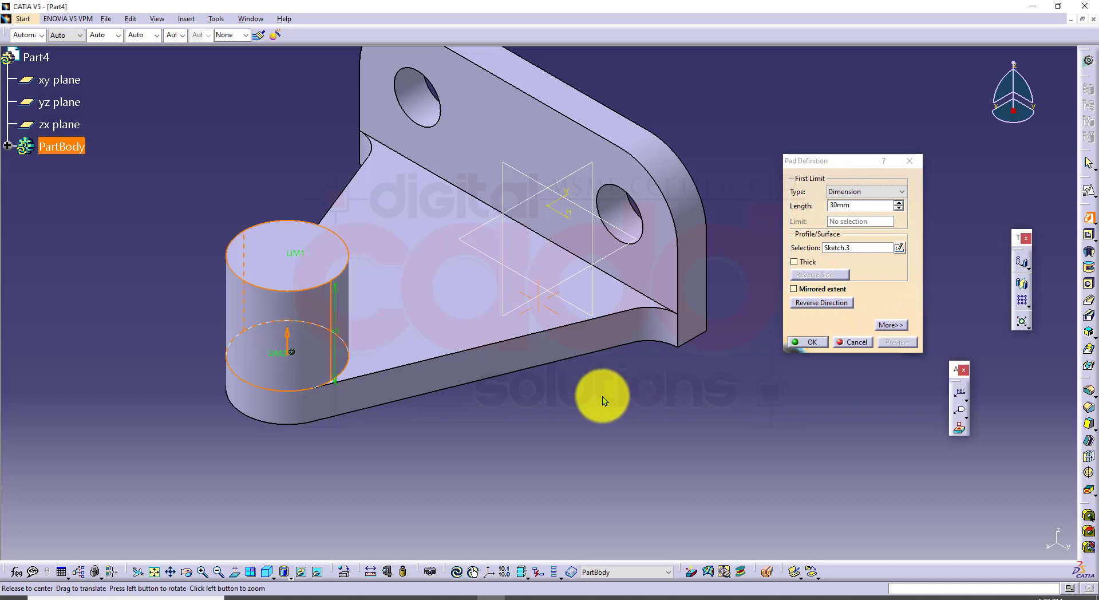
middle_click_drag(596, 397, 558, 397)
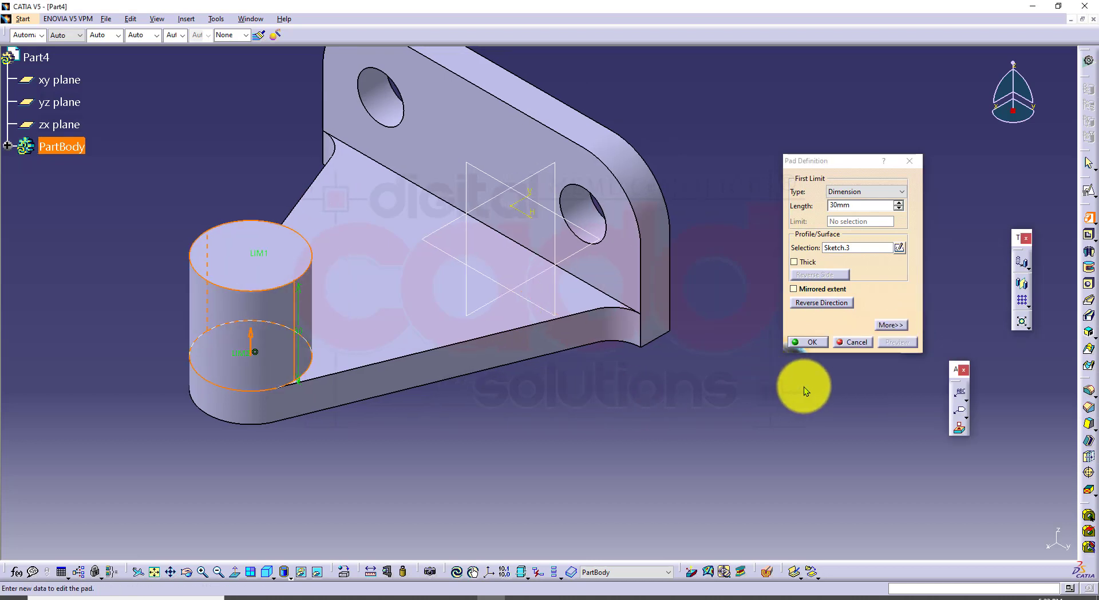
Set the pad's second limit to 56-30, giving 26 mm, and create the cylinder
left_click(891, 326)
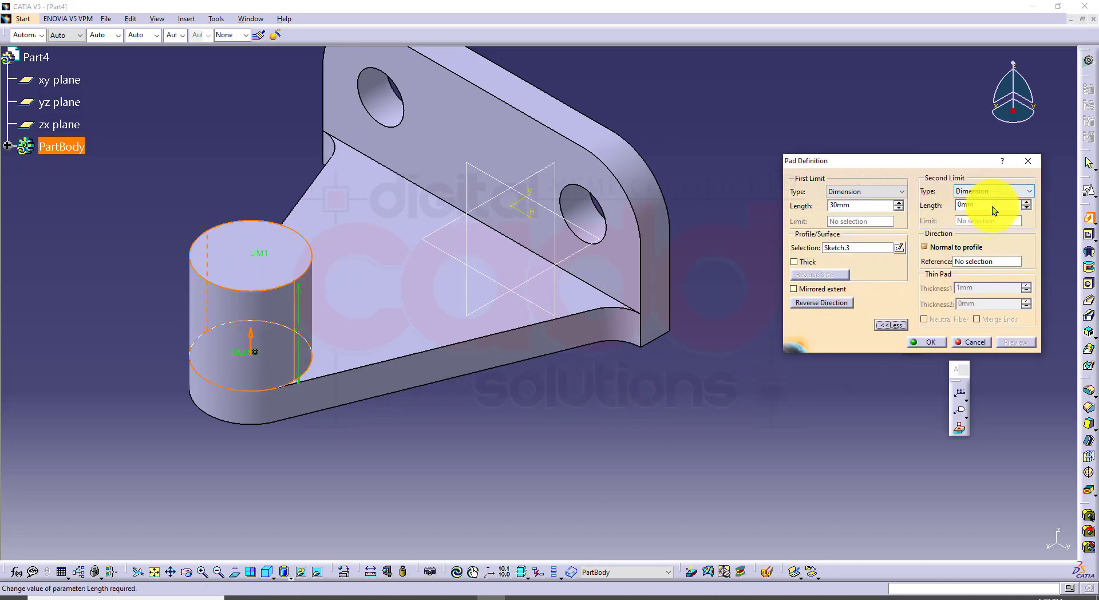
double_click(991, 205)
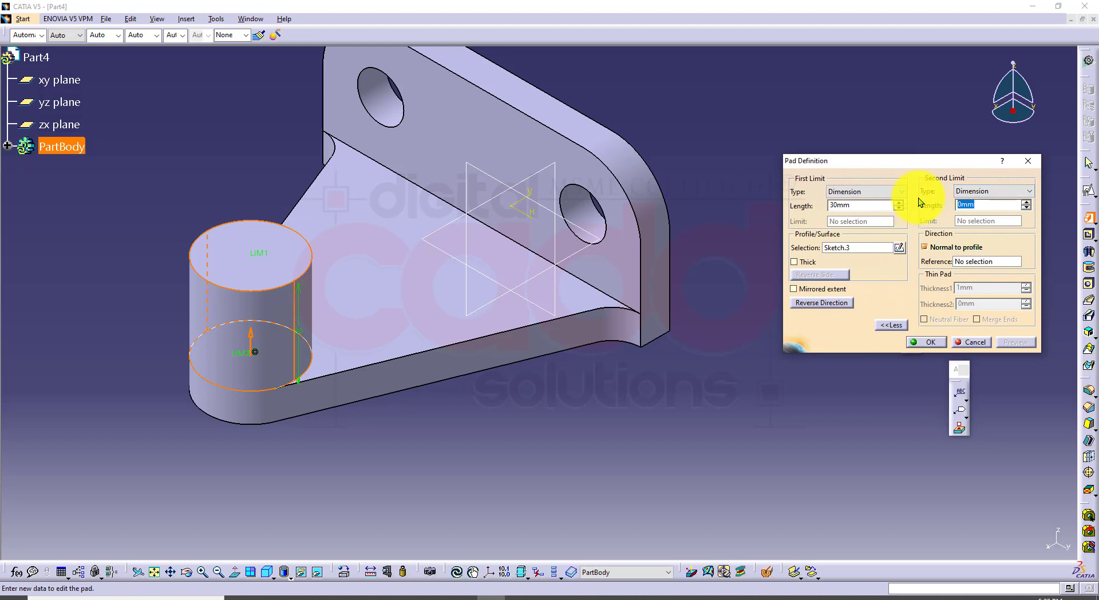
type("56-30")
left_click(876, 206)
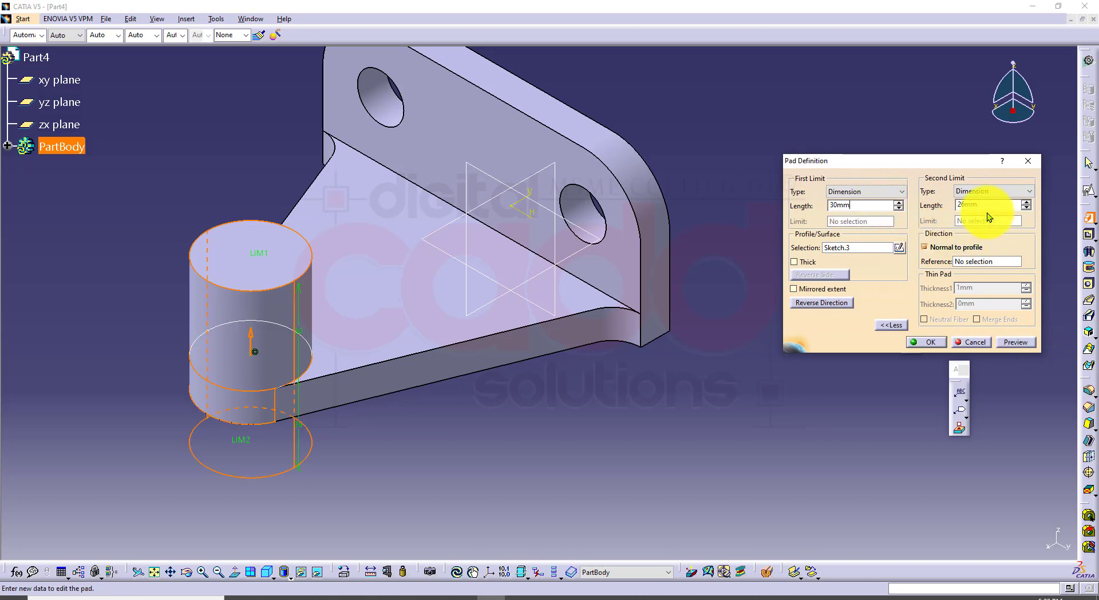
middle_click_drag(476, 434, 475, 395)
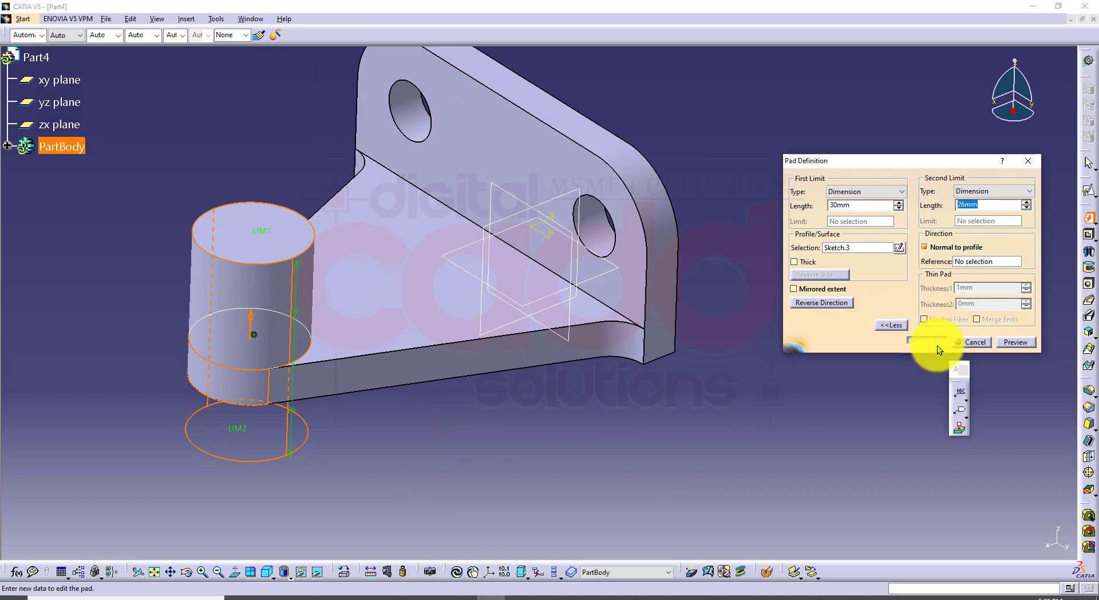
left_click(937, 343)
Measure the distance between the cylinder's upper and lower end faces without keeping the measurement
middle_click_drag(567, 476, 603, 410)
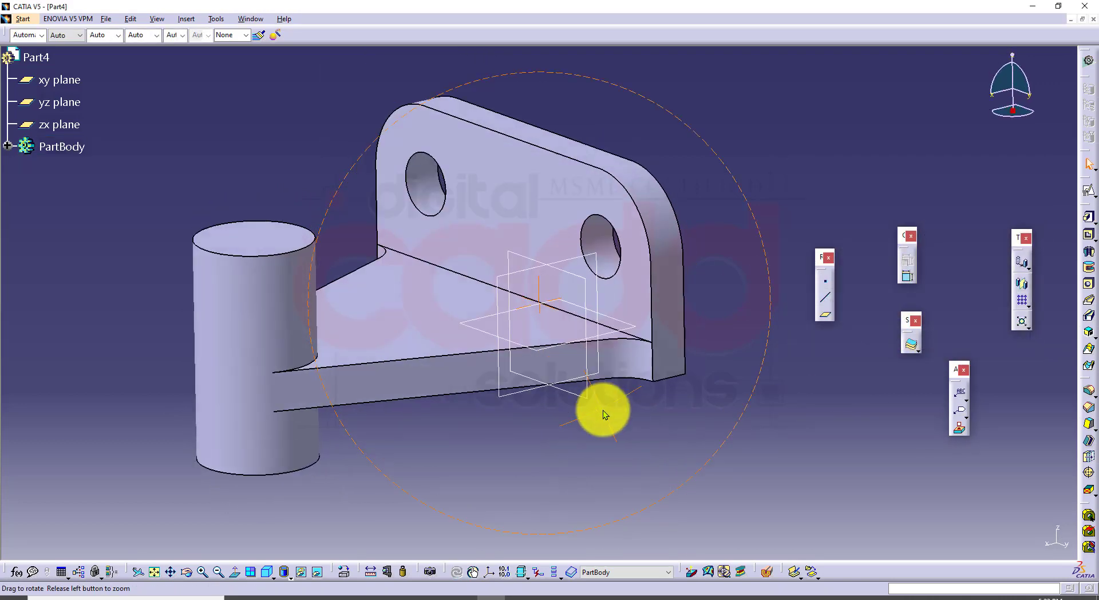
left_click(264, 570)
left_click(373, 569)
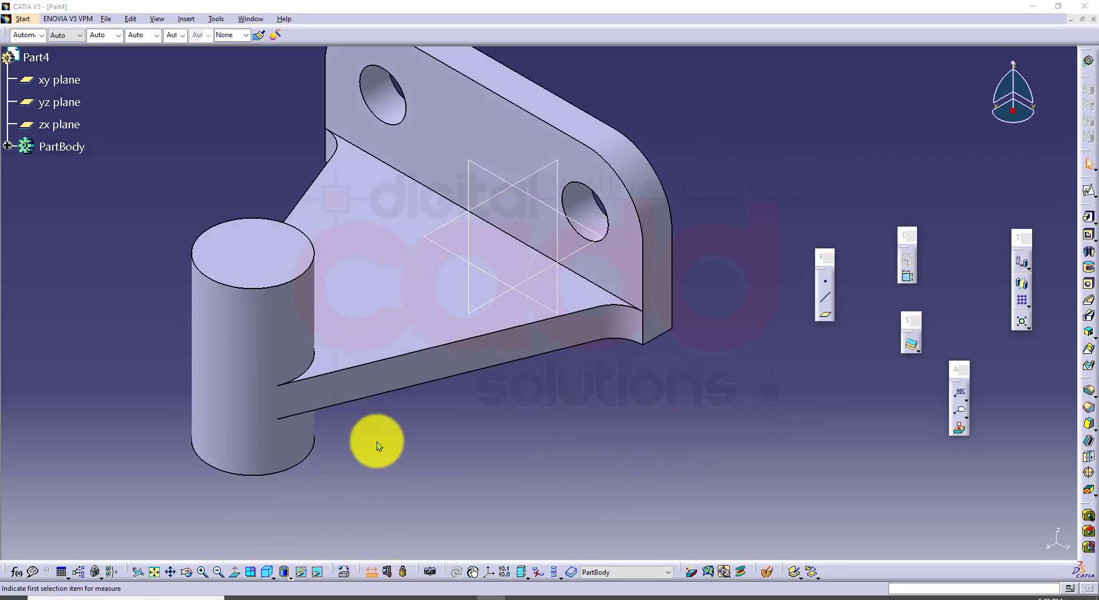
left_click(280, 266)
middle_click_drag(389, 439, 331, 246)
left_click(252, 219)
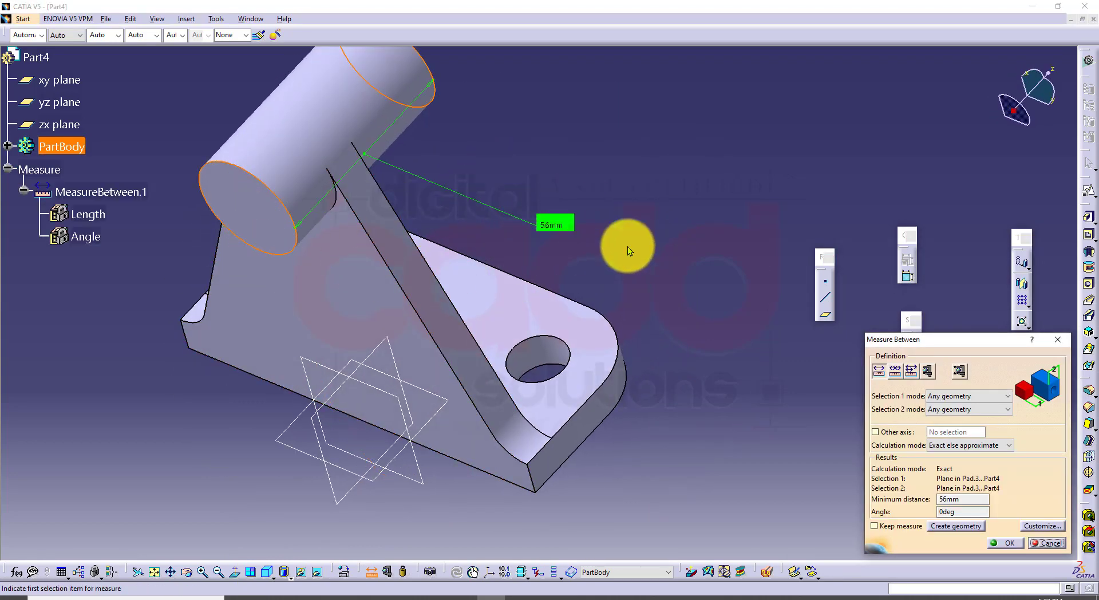
left_click(1039, 542)
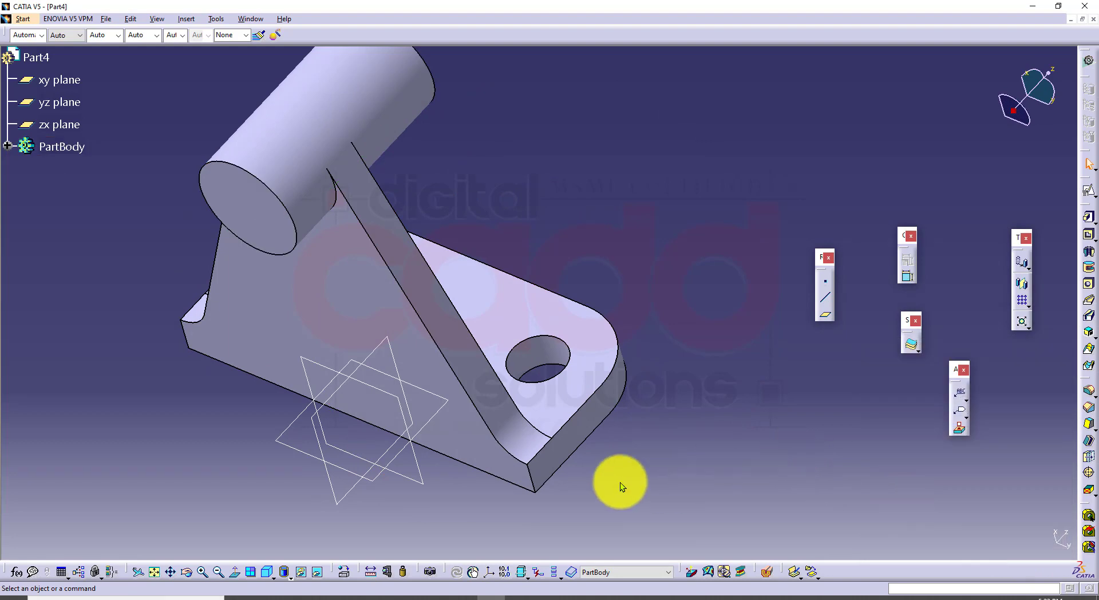
Check the flange dimensions in figure 66 of the PDF, return to CATIA and open a positioned sketch on the cylinder's upper face
middle_click_drag(265, 502, 537, 490)
left_click(294, 595)
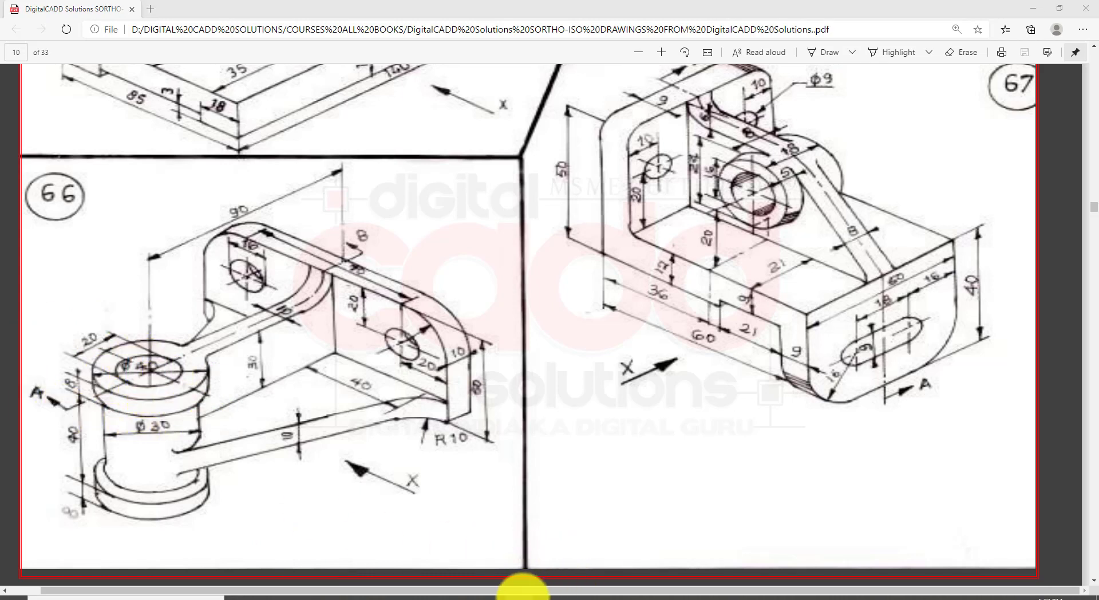
left_click(493, 596)
left_click(397, 257)
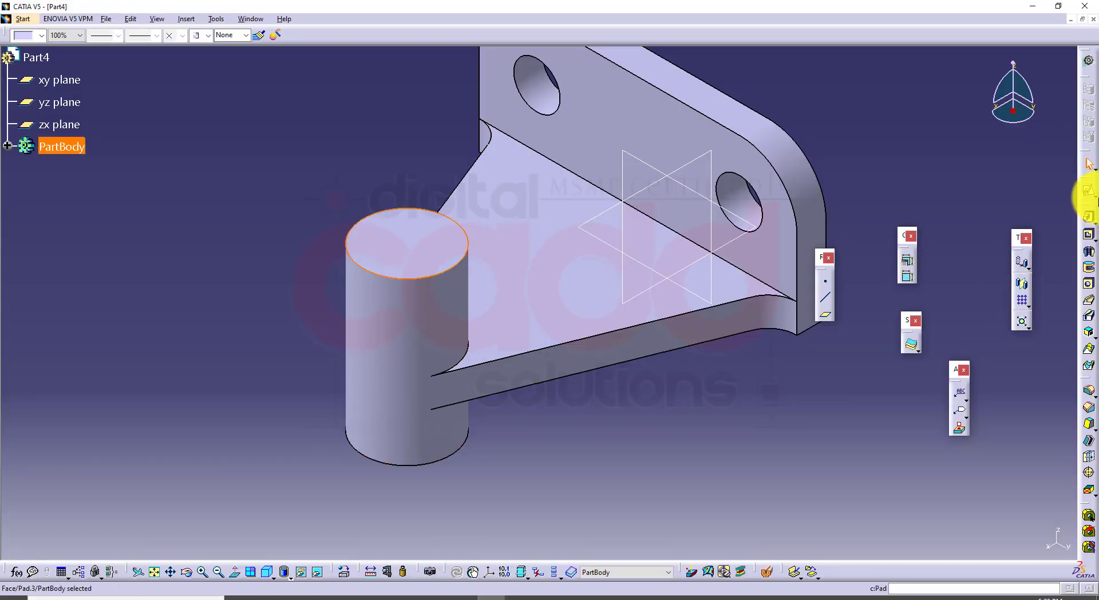
left_click(1092, 195)
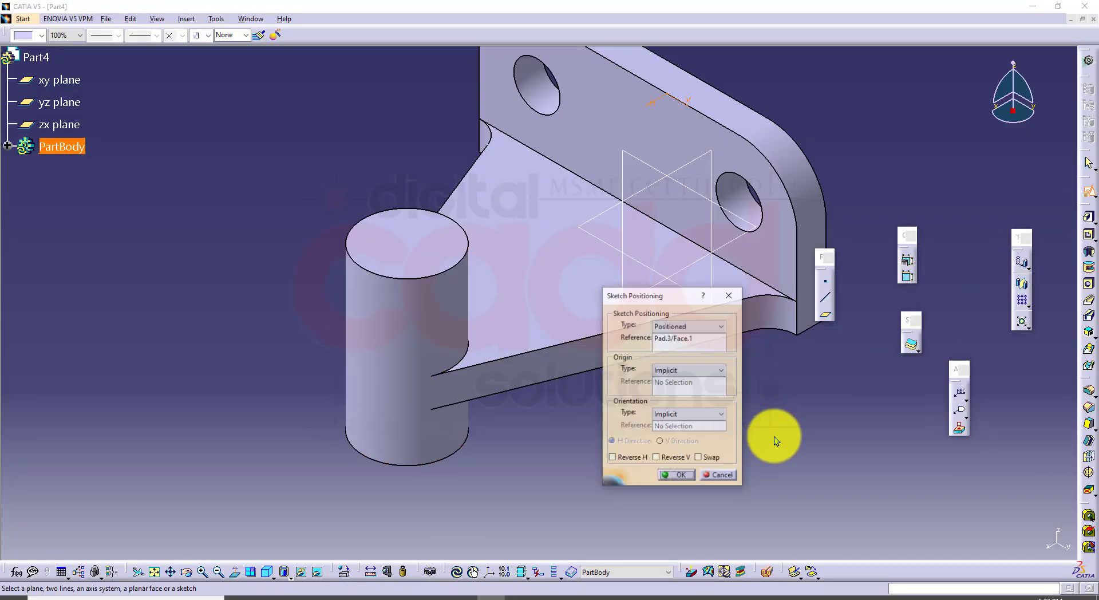
left_click(688, 474)
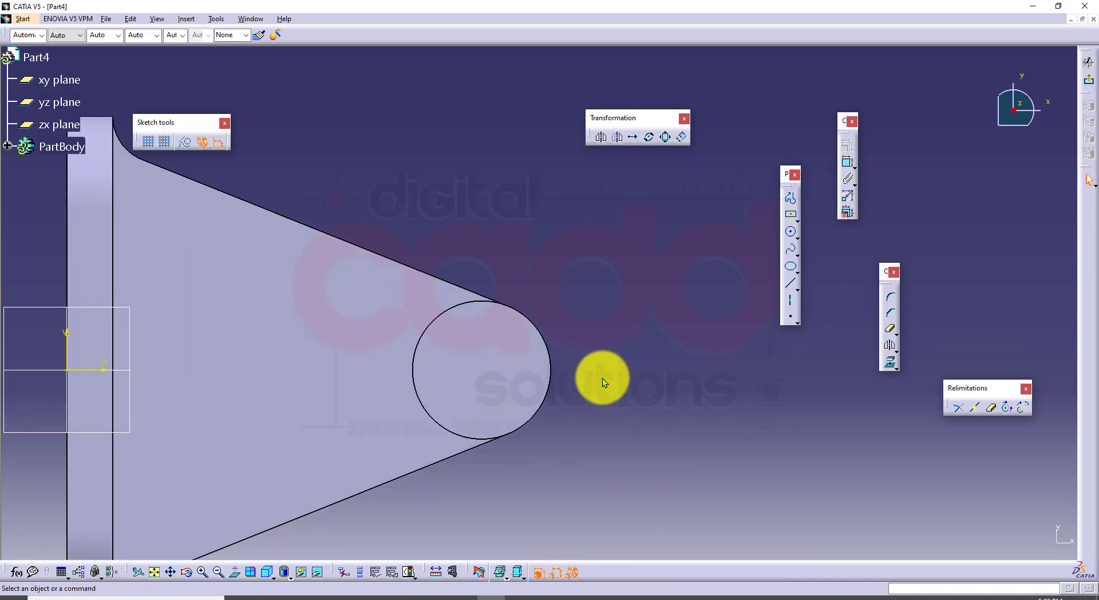
Sketch a circle of 20 mm radius beside the cylinder's outline
left_click(791, 231)
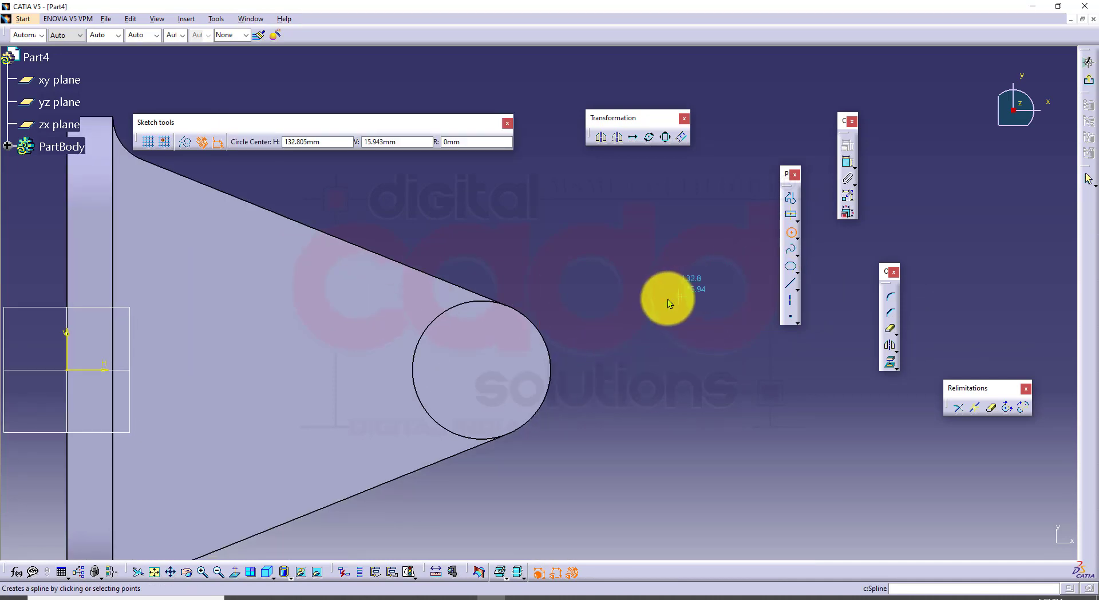
left_click(667, 298)
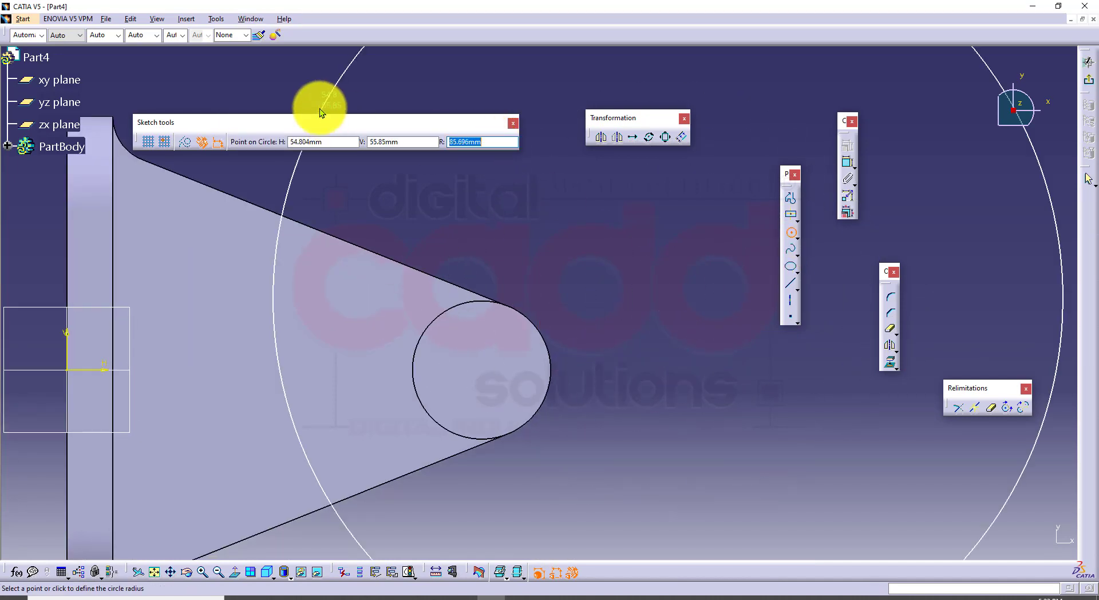
type("20")
key("Return")
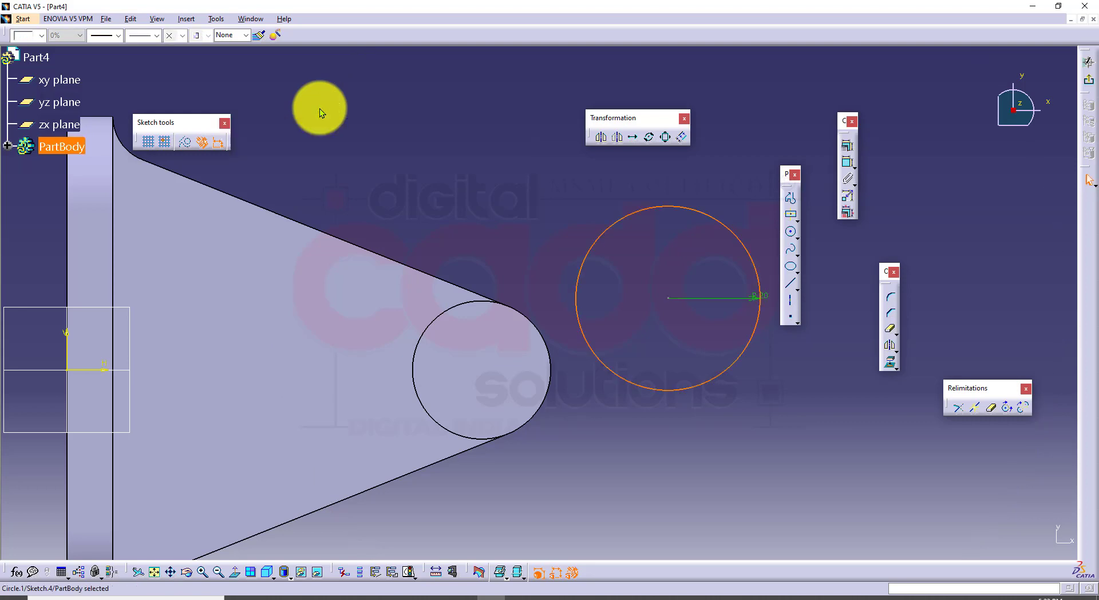
Constrain the 20 mm radius circle to be concentric with the cylinder's circular edge
left_click(848, 162)
left_click(675, 208)
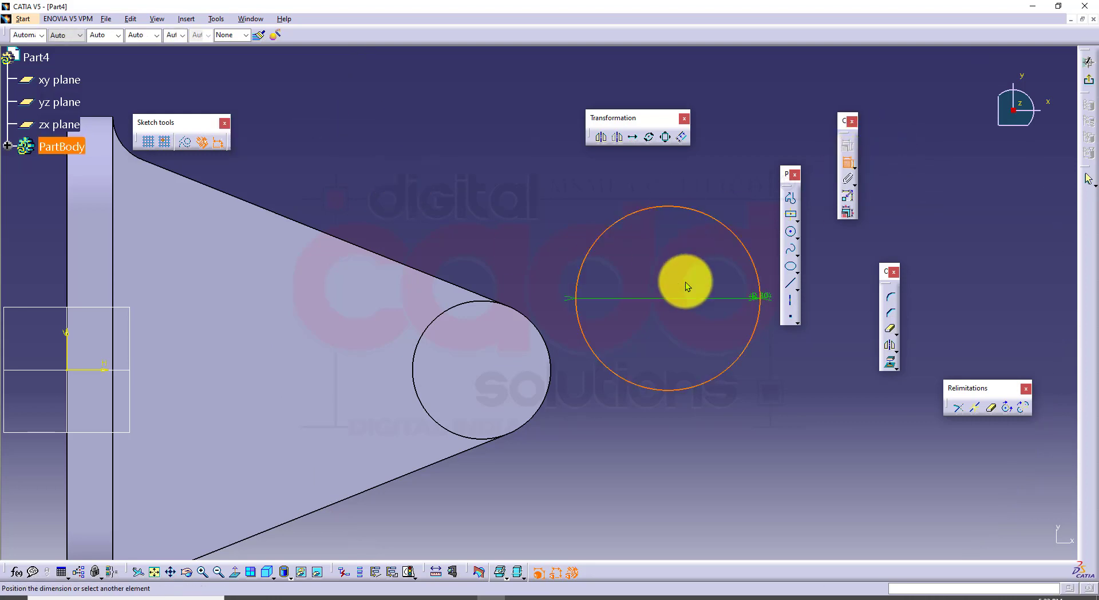
left_click(549, 389)
right_click(501, 192)
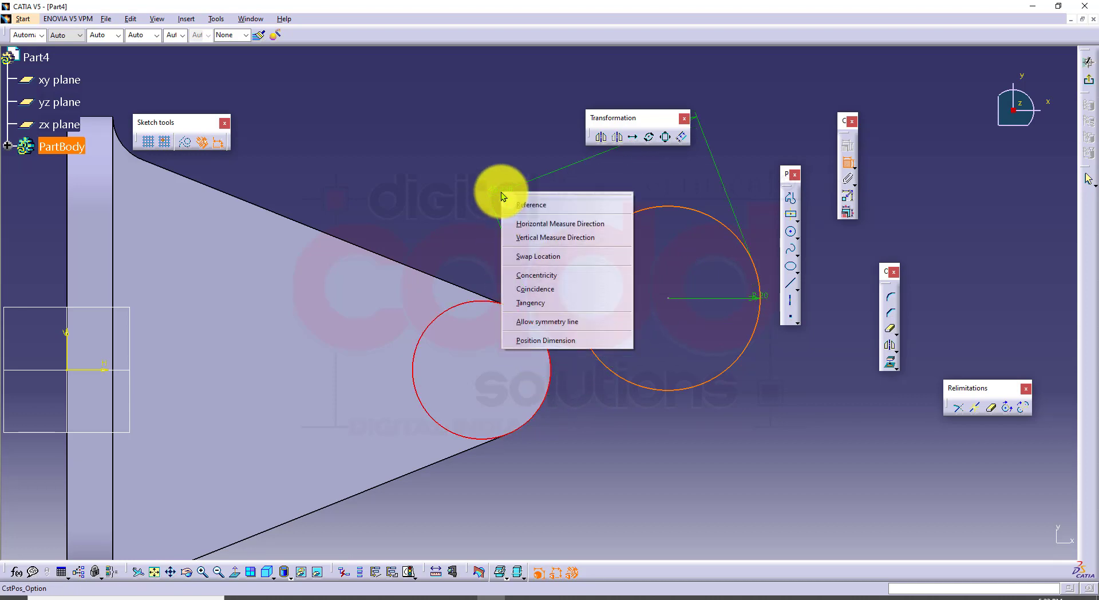
left_click(571, 276)
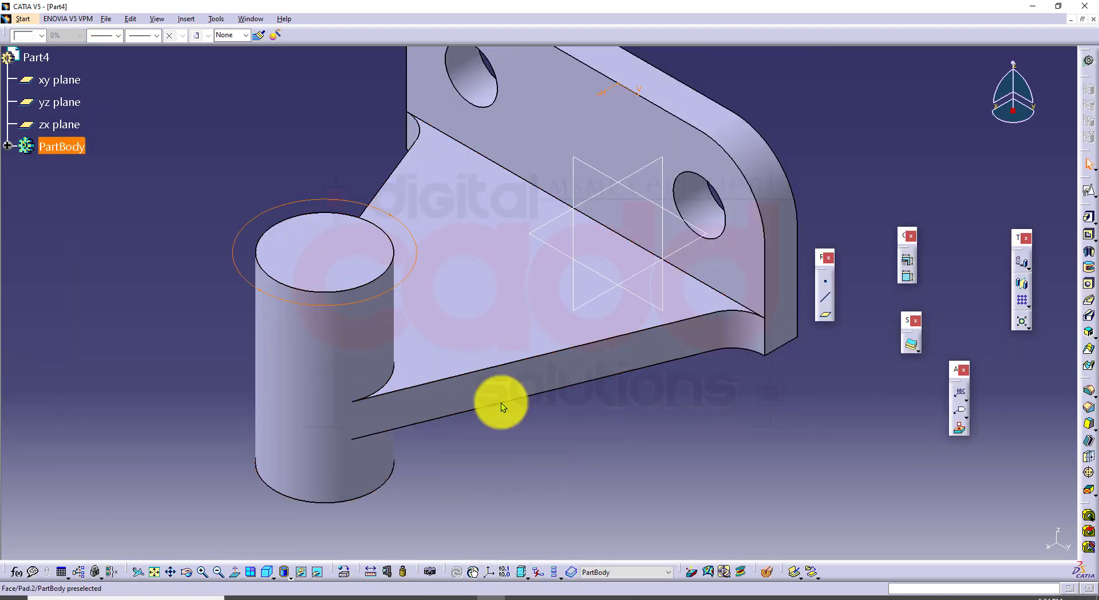
Check the flange thickness in figure 66 of the PDF and pad the circle 8 mm downward around the cylinder in CATIA
left_click(500, 402)
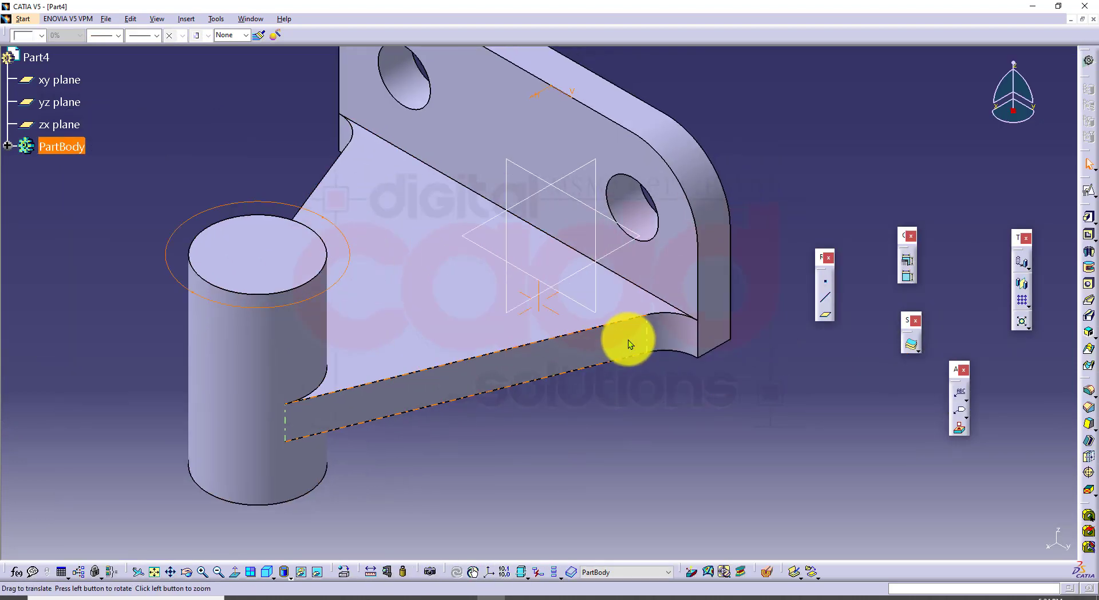
left_click(1089, 216)
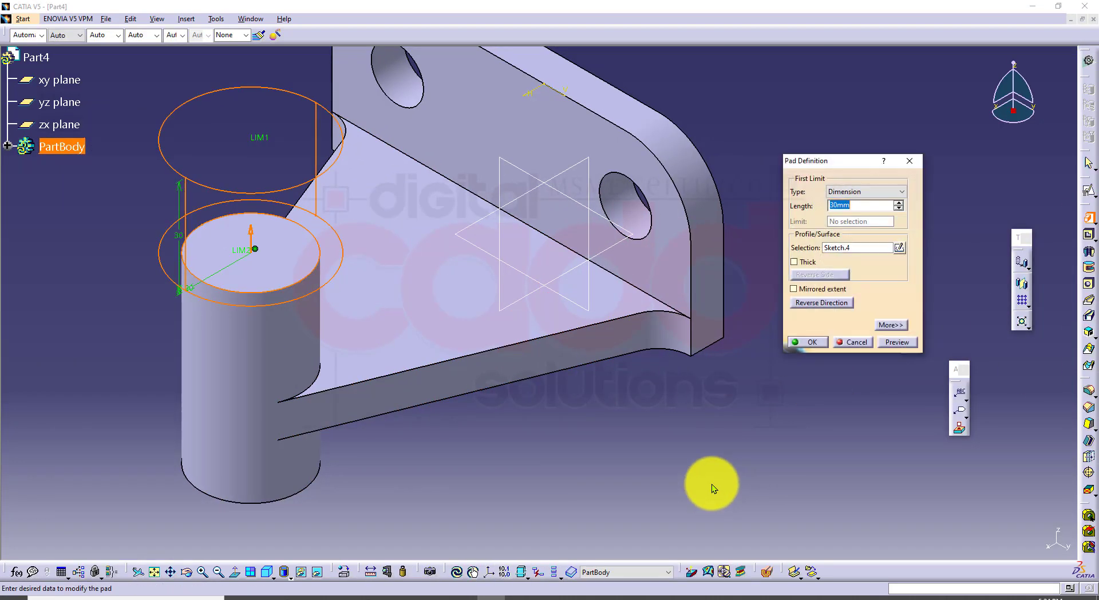
left_click(810, 302)
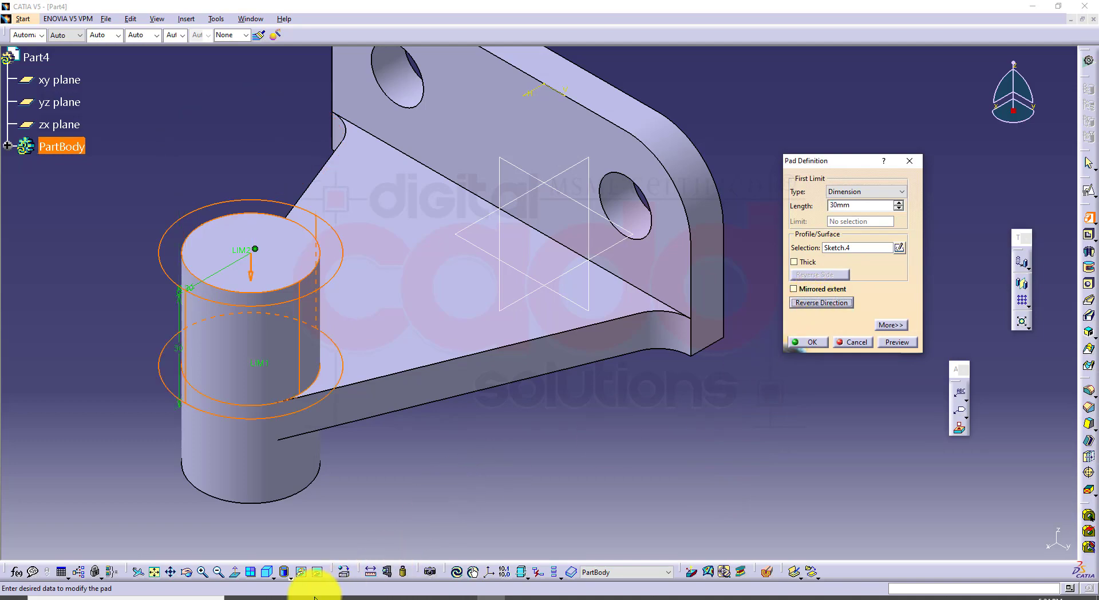
left_click(295, 595)
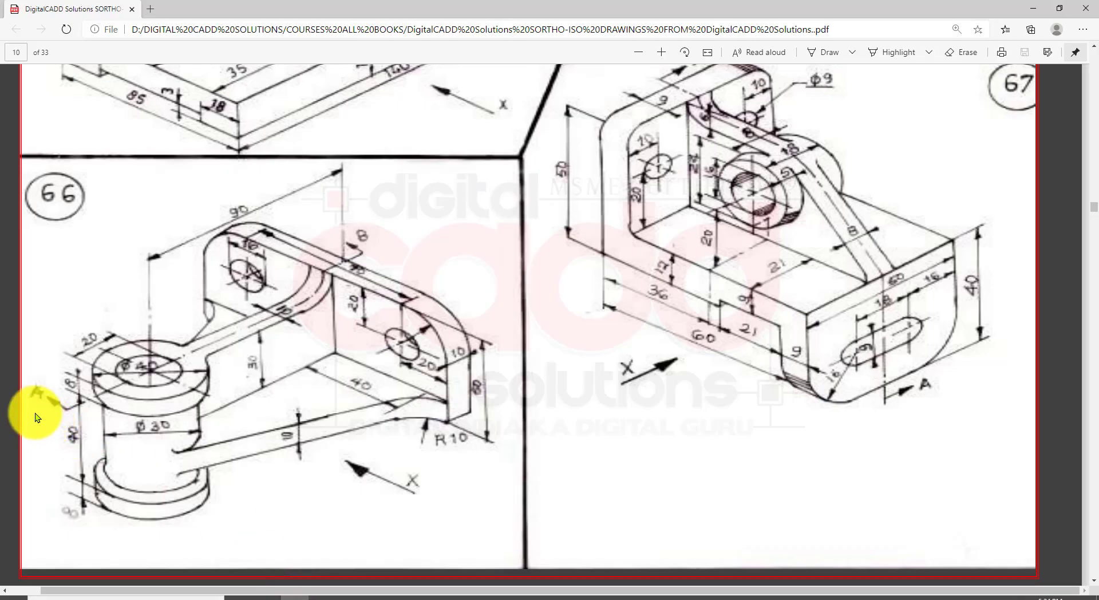
left_click_drag(51, 367, 82, 394)
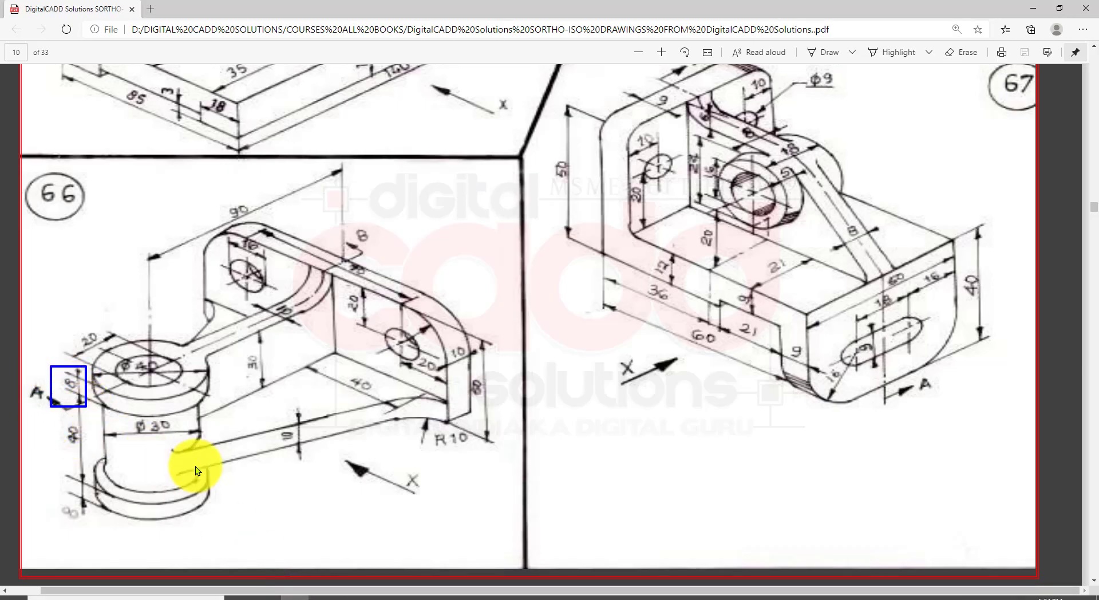
left_click(491, 594)
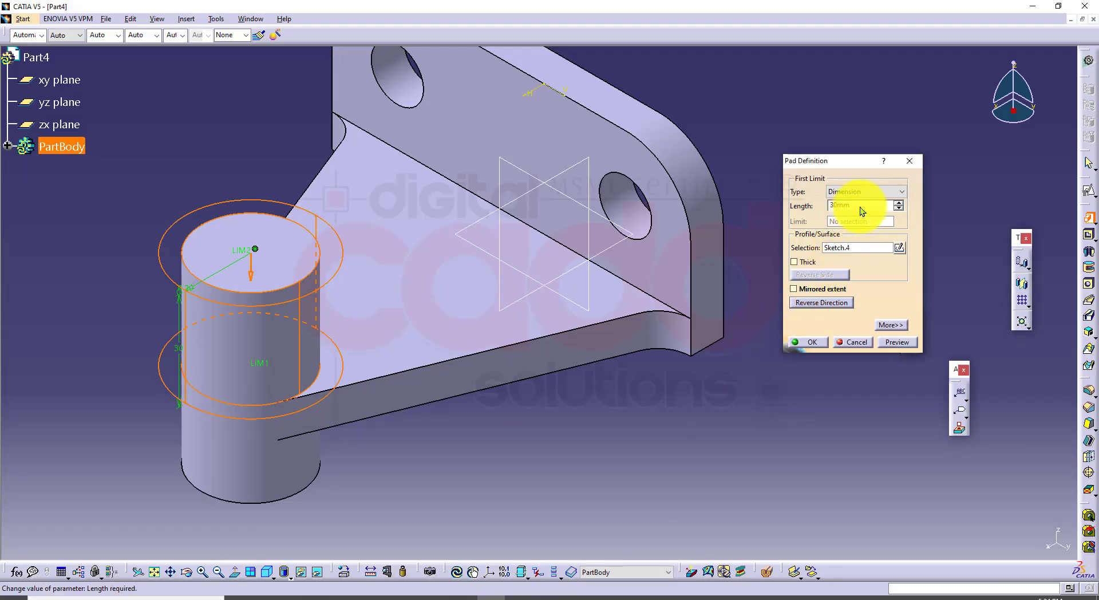
double_click(876, 205)
type("8")
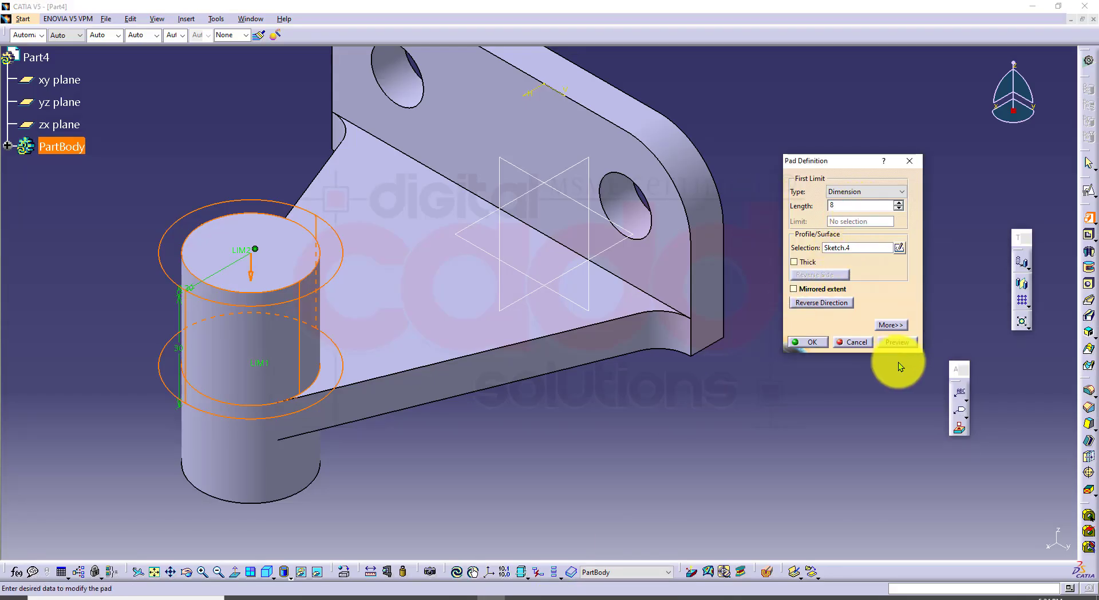
left_click(899, 342)
left_click(815, 346)
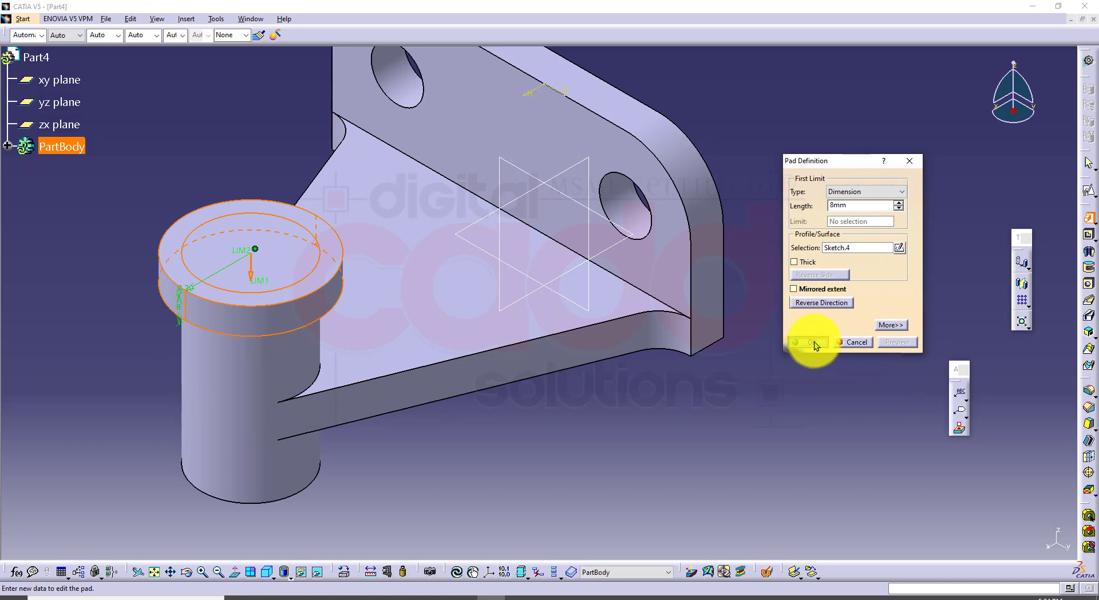
Try to pad the flange's upper face 8 mm upward, using the face itself as the direction reference
middle_click_drag(617, 440, 630, 425)
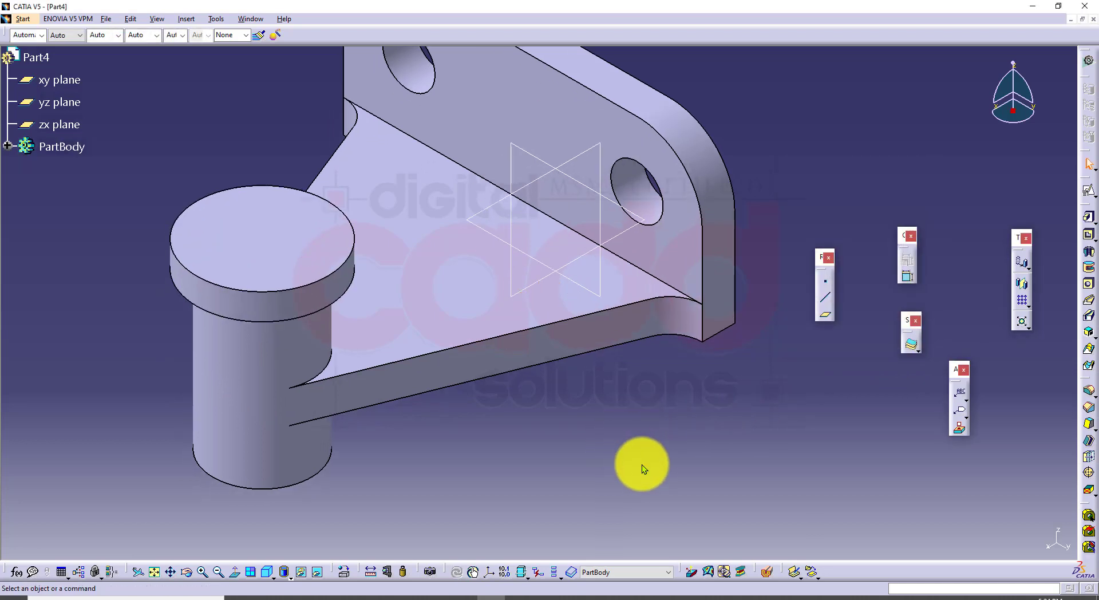
left_click(1087, 216)
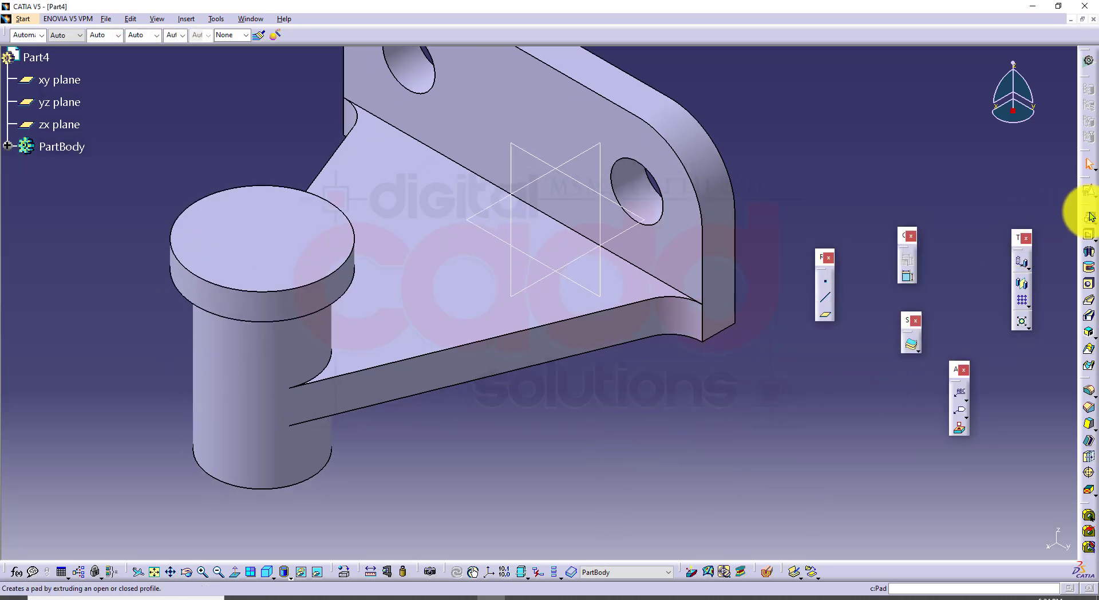
left_click(287, 248)
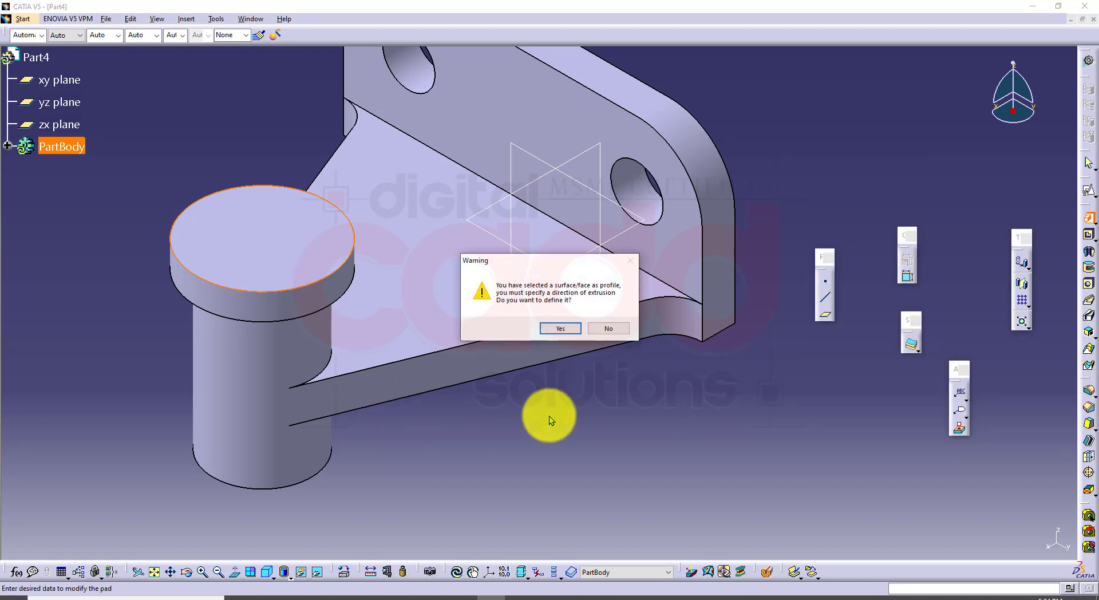
left_click(563, 325)
left_click(322, 253)
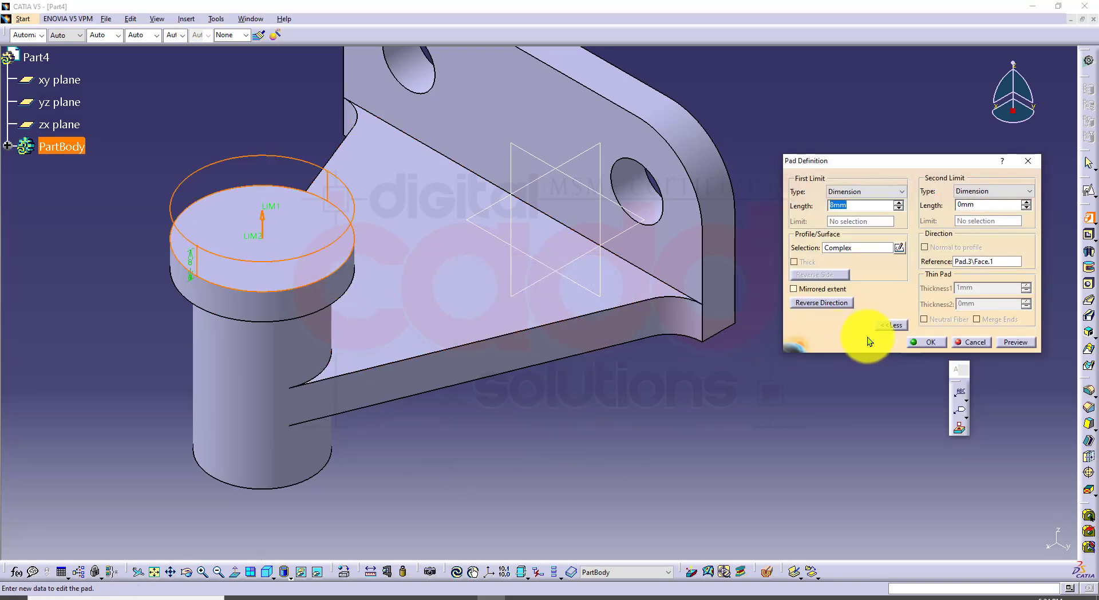
left_click(919, 342)
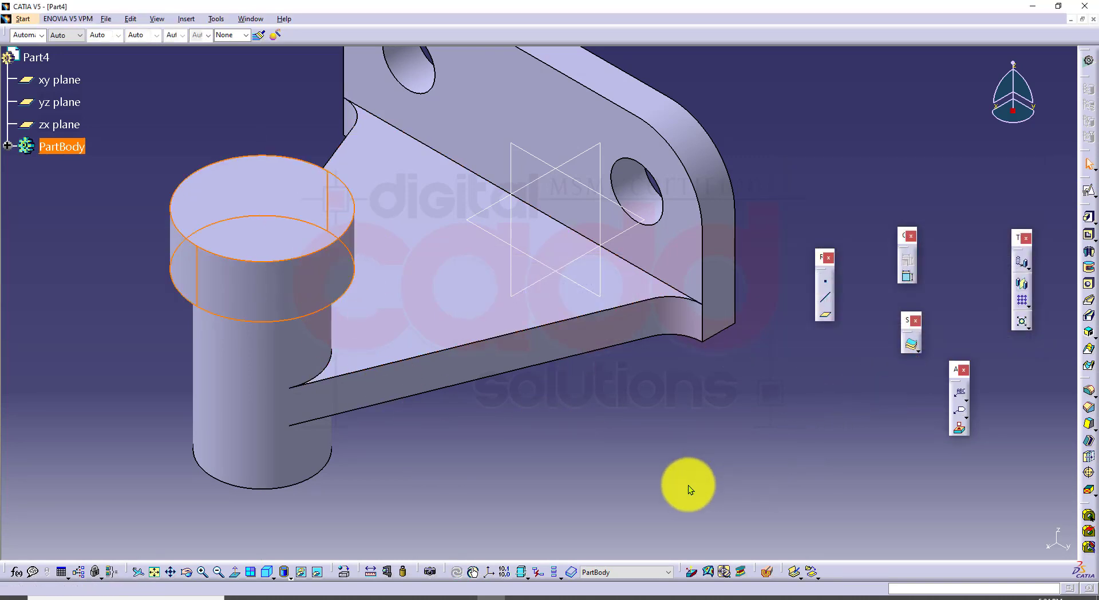
left_click(1088, 217)
left_click(287, 281)
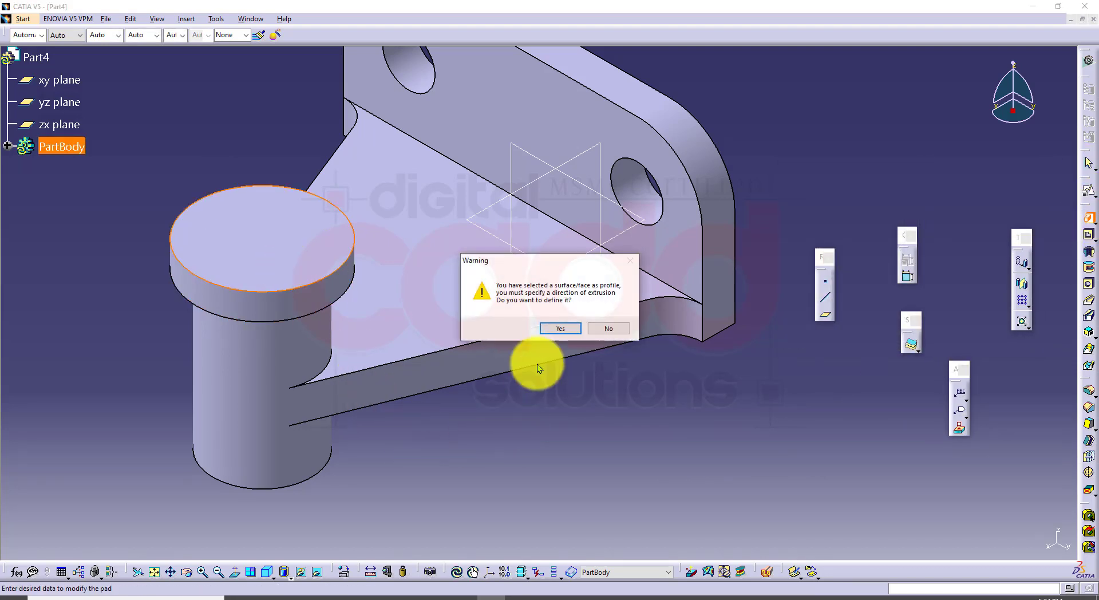
left_click(562, 329)
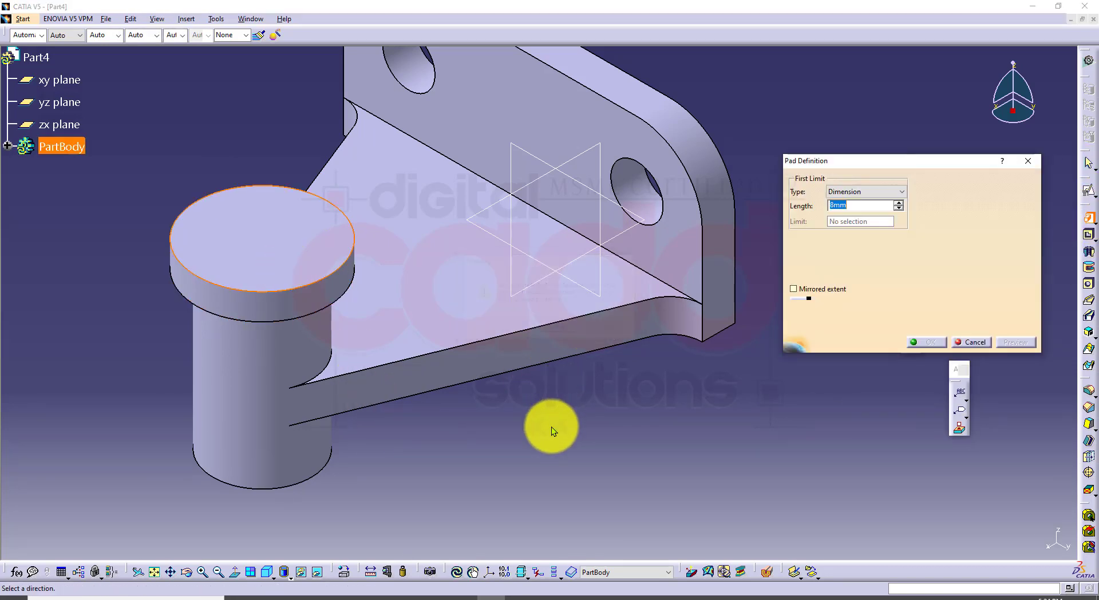
left_click(274, 242)
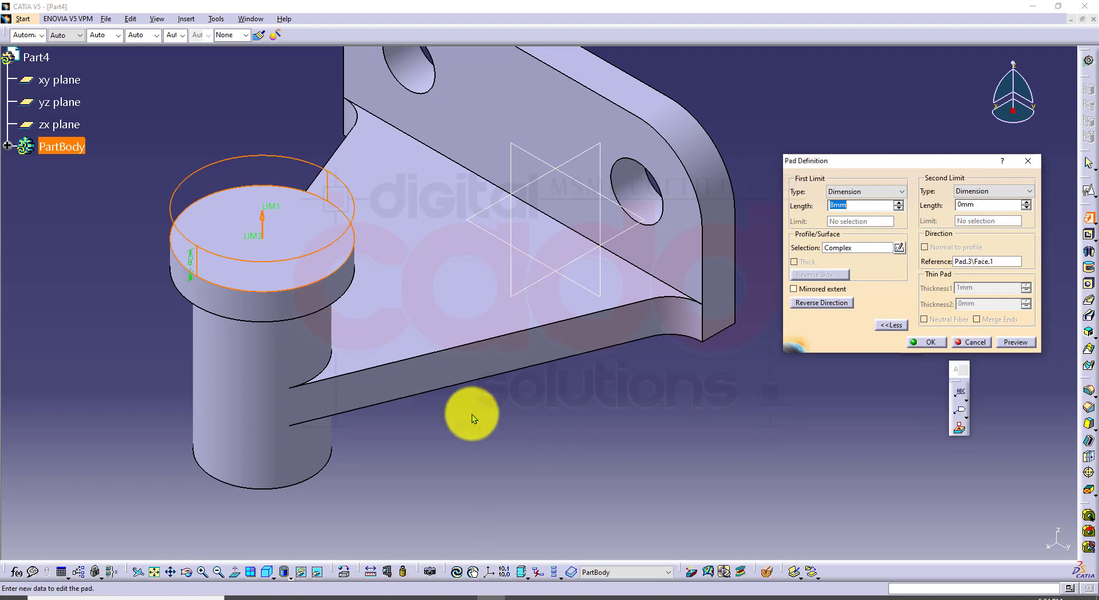
left_click(843, 305)
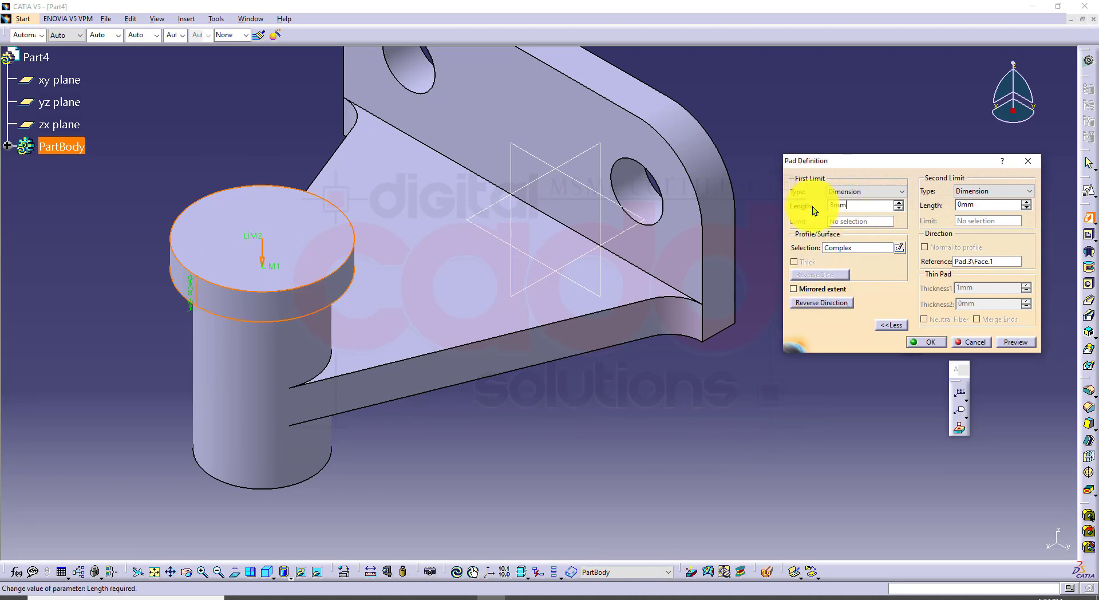
type("56")
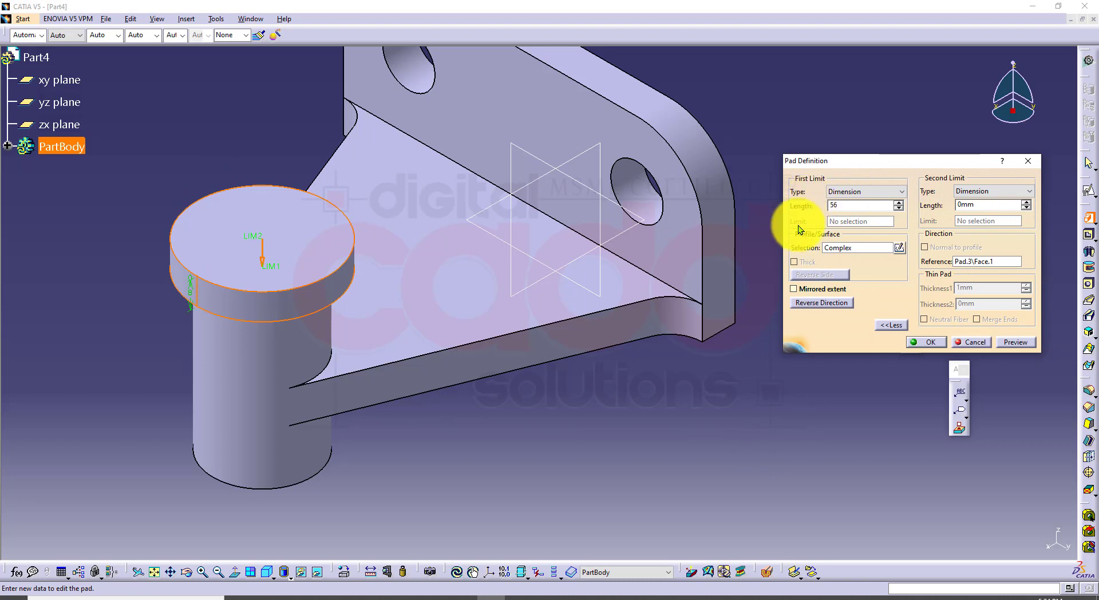
left_click(1023, 343)
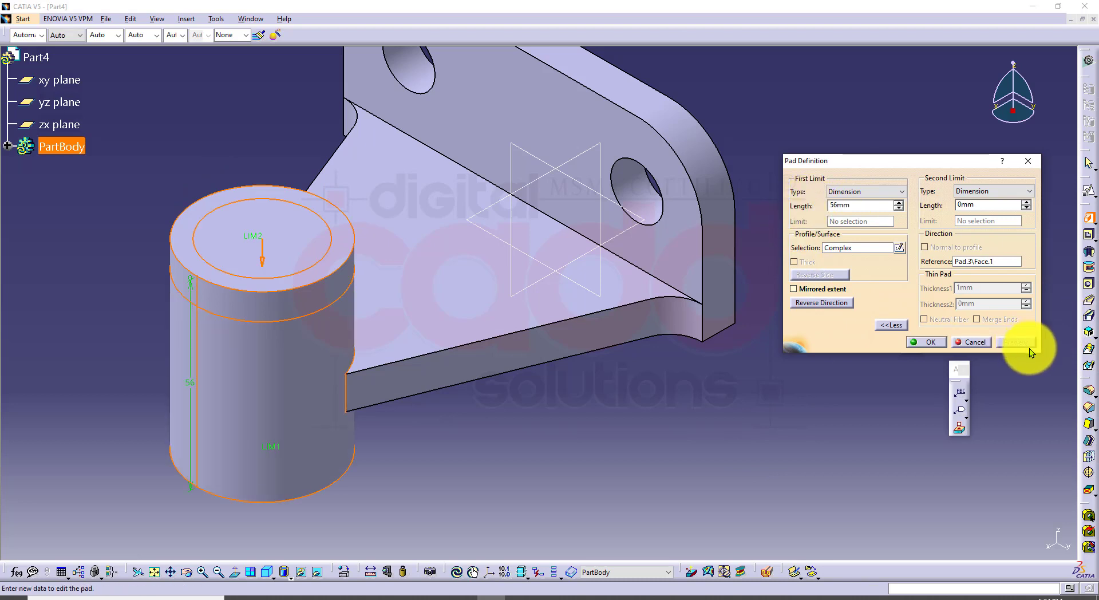
left_click(249, 243)
left_click_drag(249, 242, 243, 438)
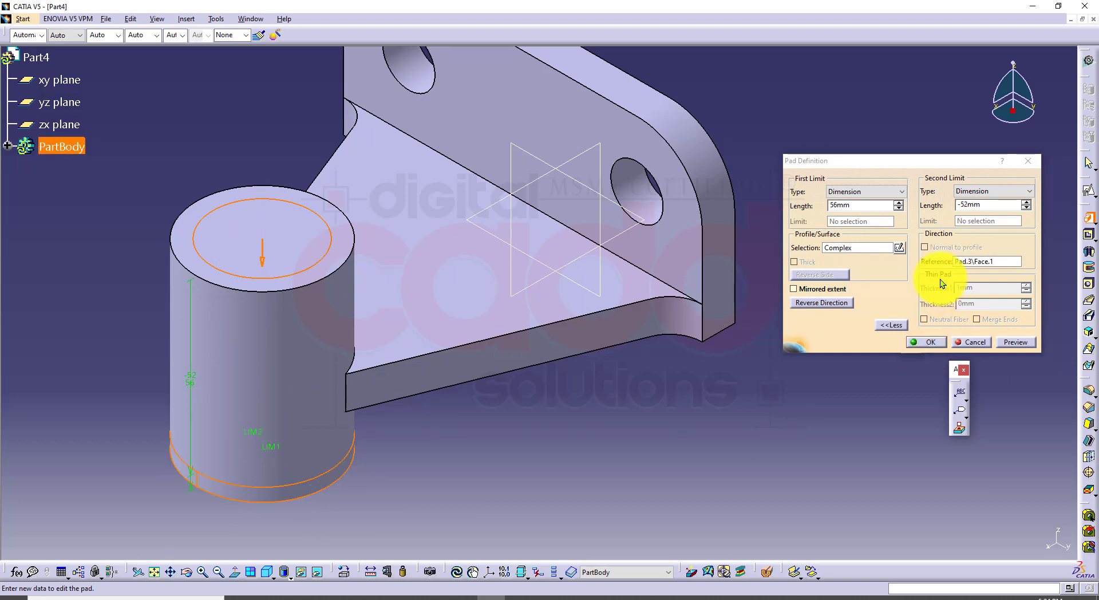
left_click(972, 342)
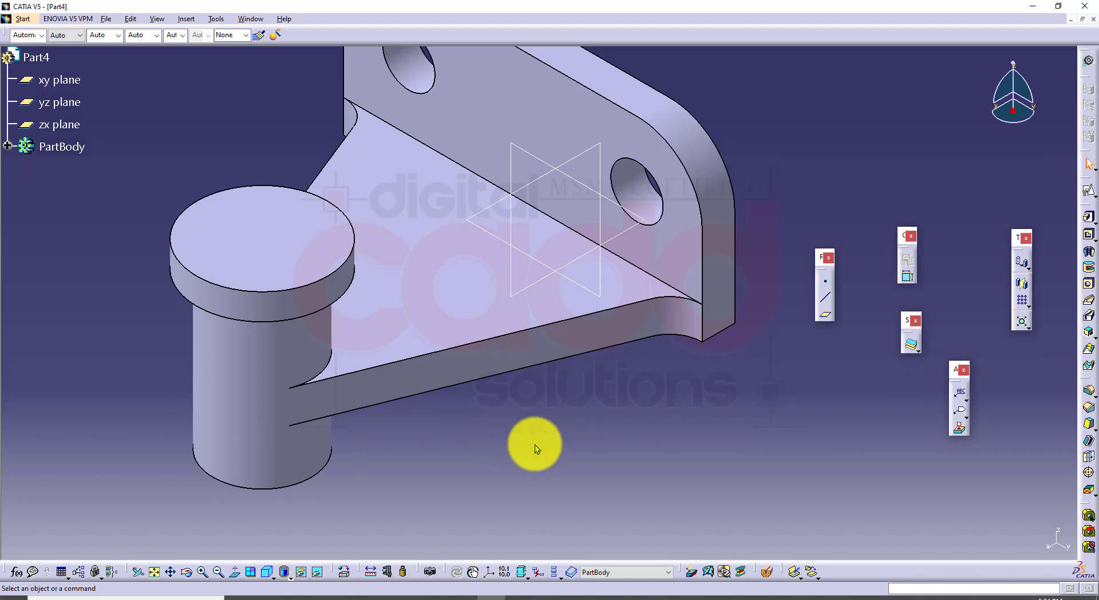
Open a pad from the flange's upper face with that face as direction, reverse it downward and set the first limit to 56 mm
left_click(1086, 250)
left_click(320, 247)
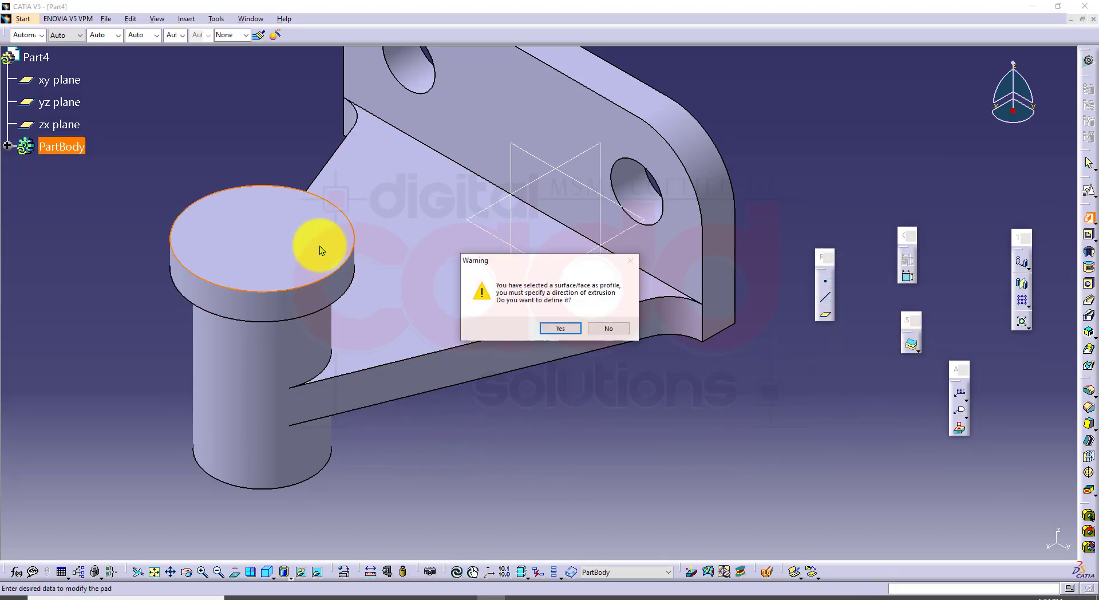
left_click(570, 332)
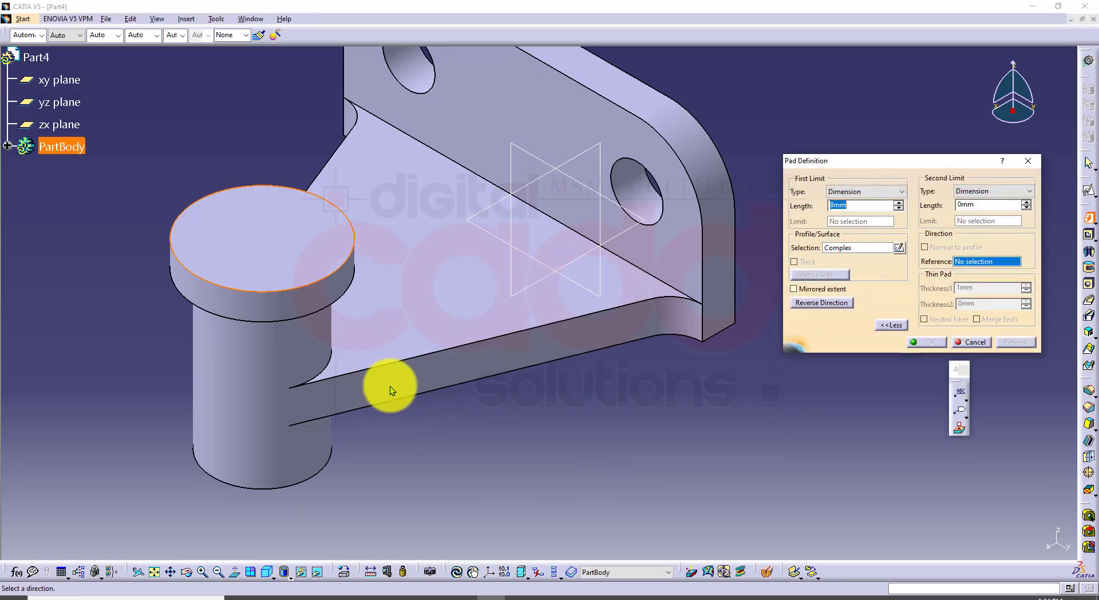
left_click(326, 247)
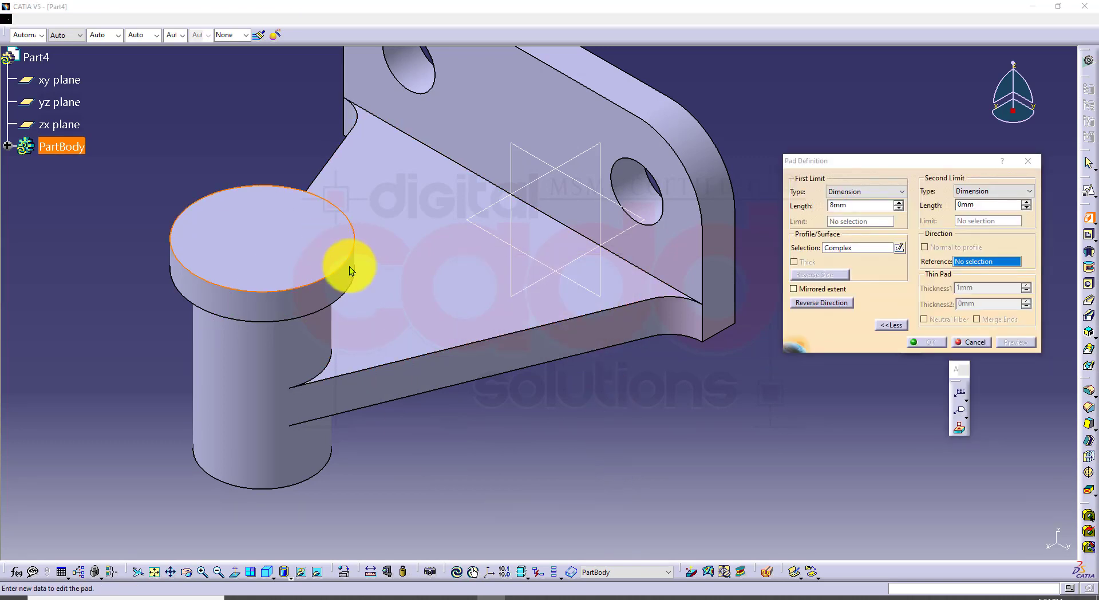
left_click(823, 304)
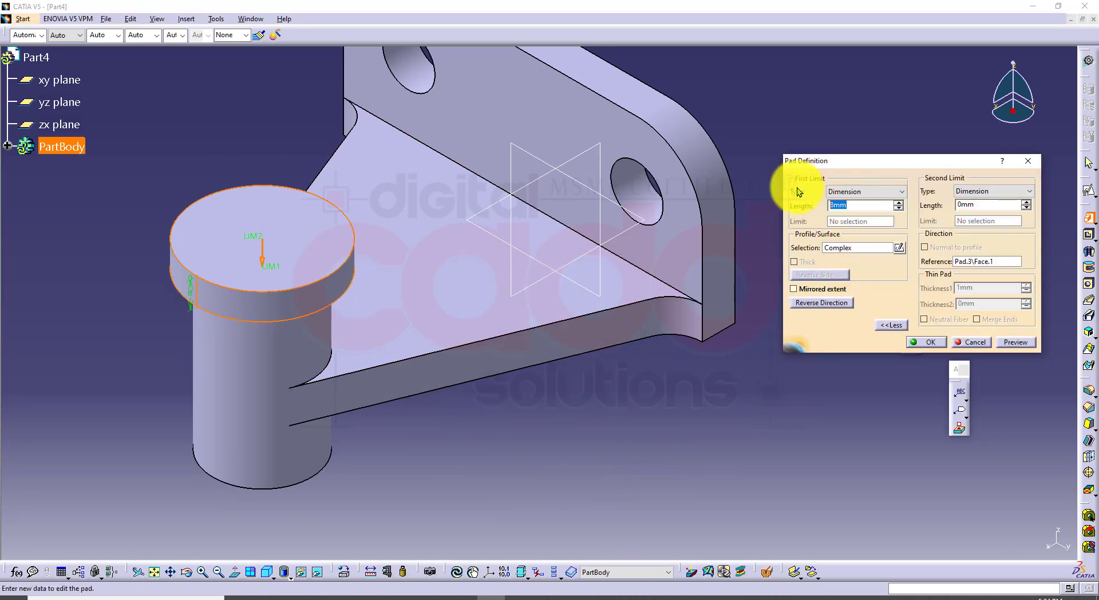
type("56")
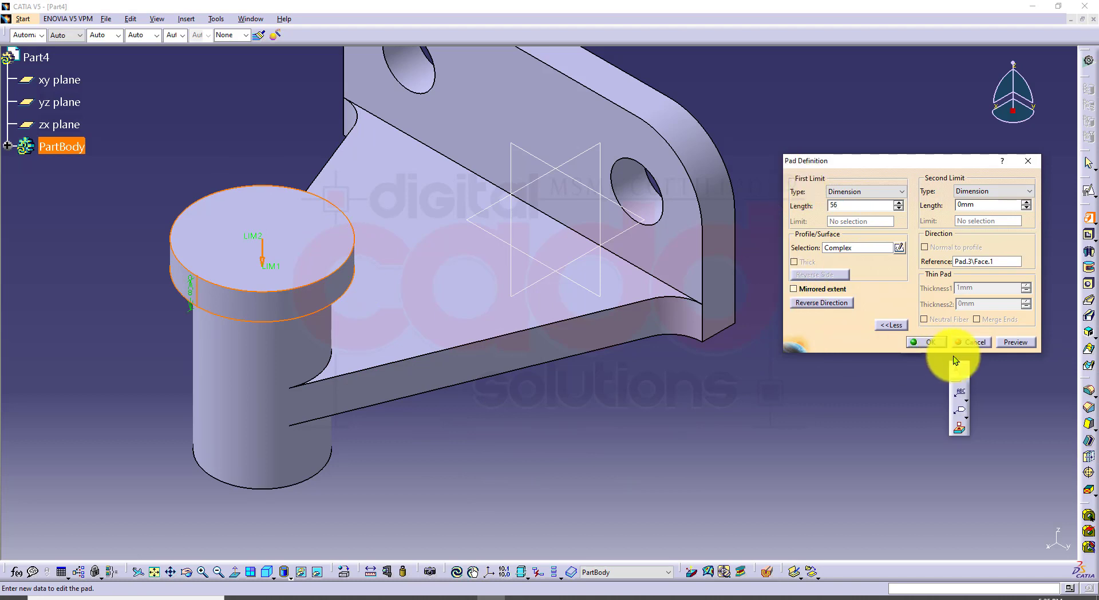
left_click(1009, 341)
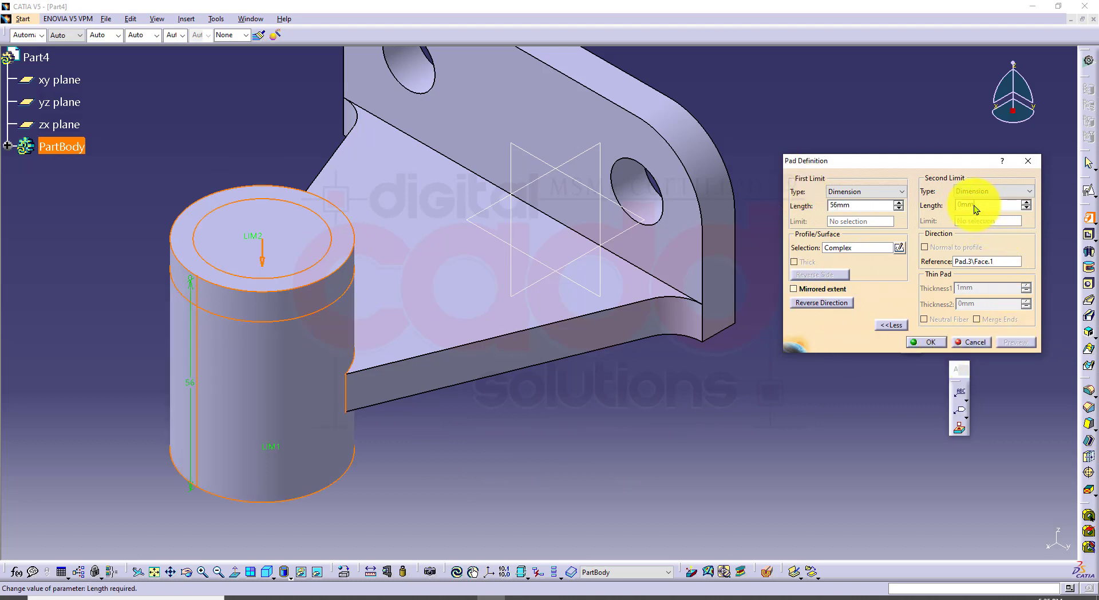
Set the pad's second limit to 56-8, negate it to -48 mm, and preview the flange at the cylinder's lower end
type("-8")
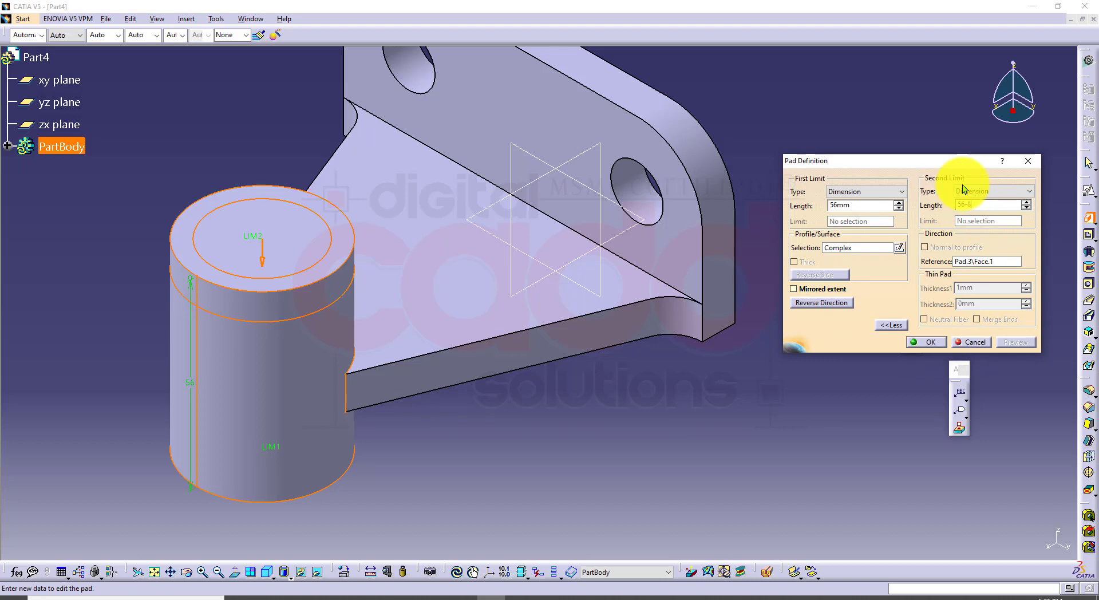
left_click(876, 206)
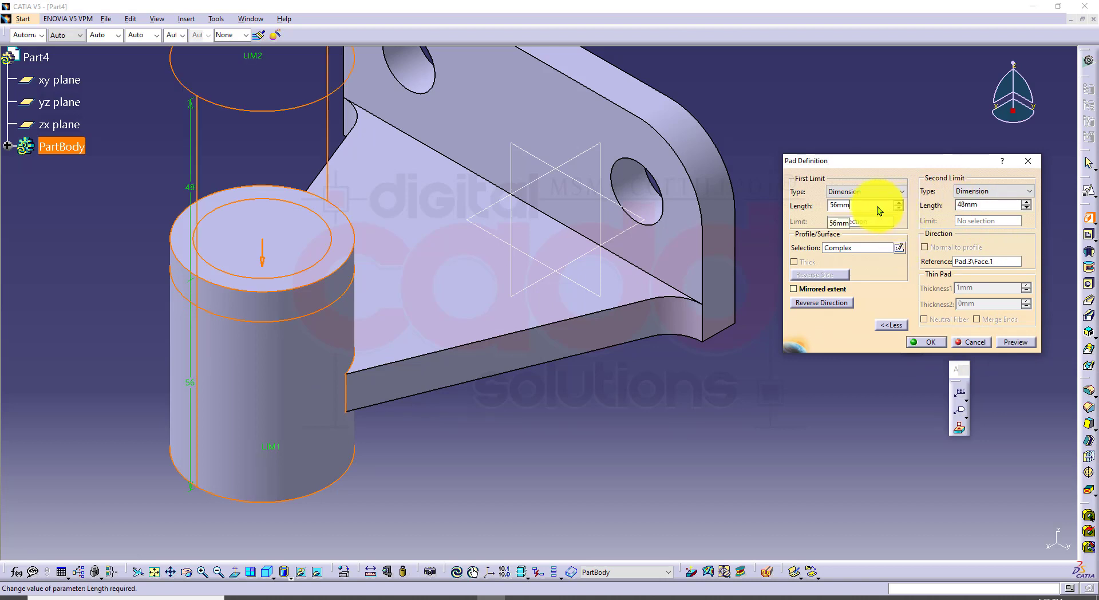
left_click(961, 205)
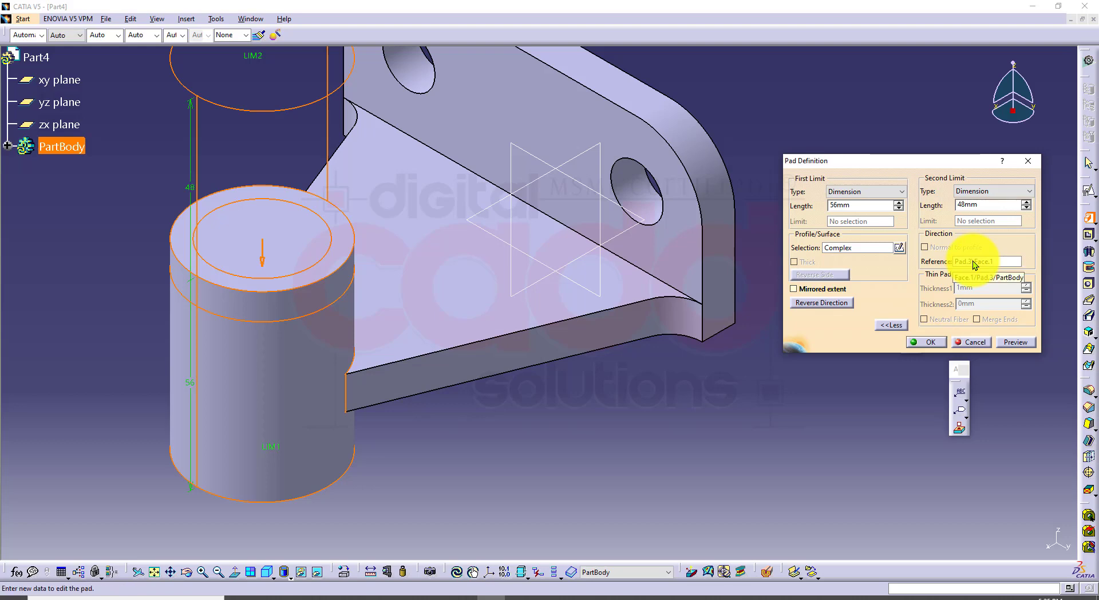
key("Home")
type("-")
left_click(1028, 343)
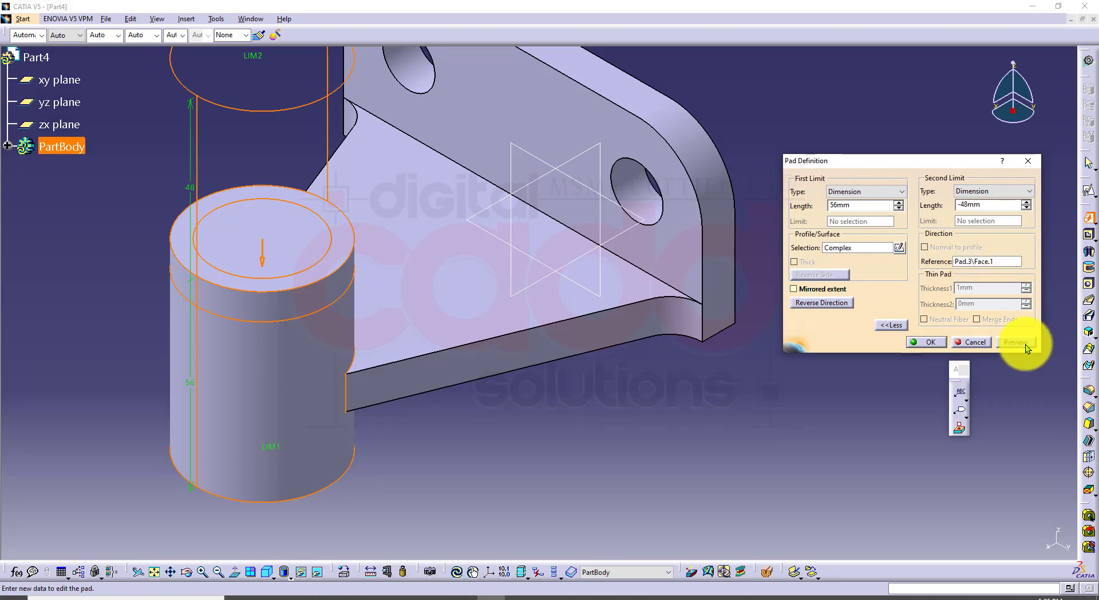
middle_click_drag(625, 396, 494, 349)
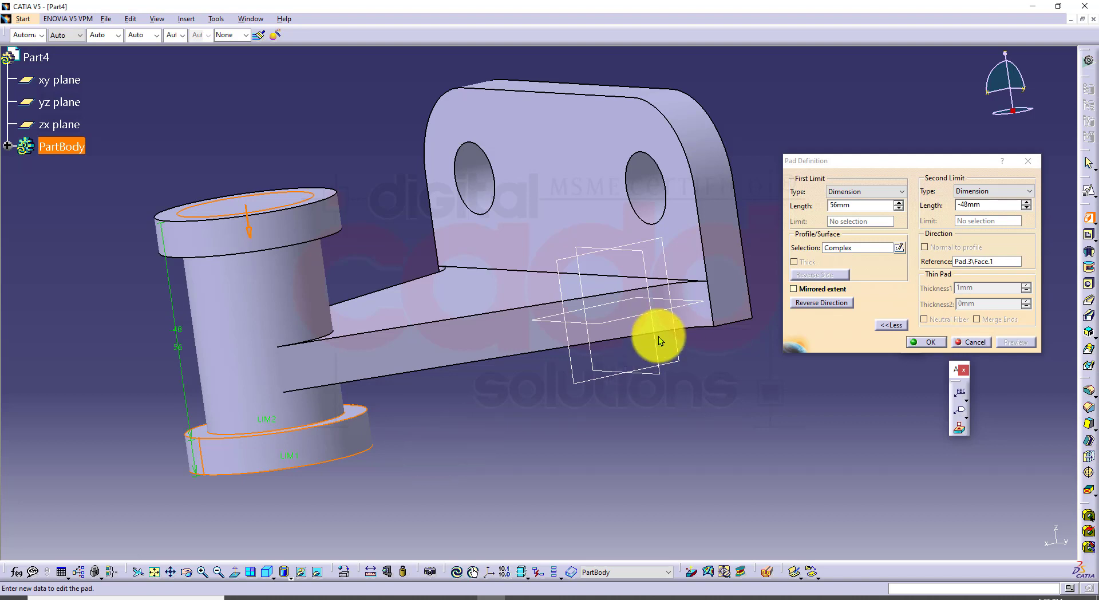
Discard the previewed pad at the cylinder's lower end
middle_click_drag(658, 336, 398, 380)
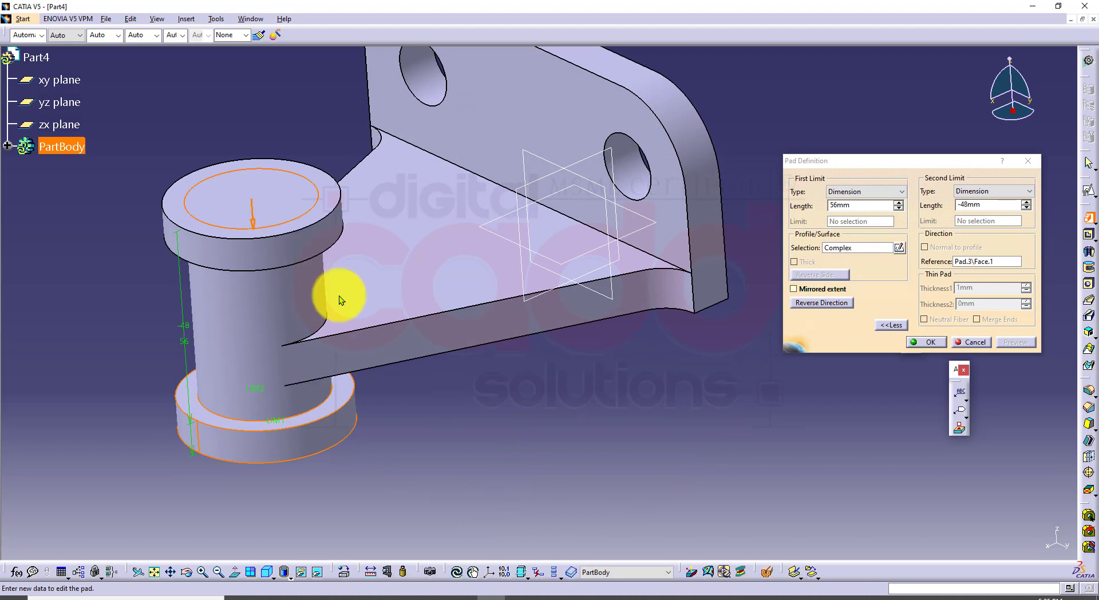
left_click(969, 339)
middle_click_drag(544, 429, 602, 399)
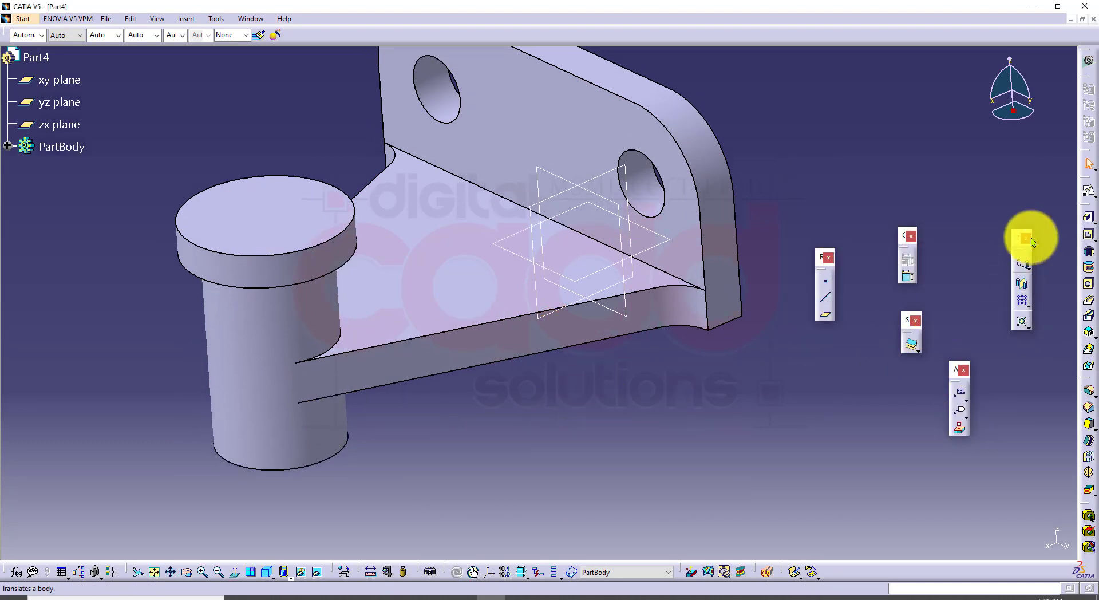
Preview a pad of the upper flange's top face, using that face as direction reference, reversed downward with a 56 mm first limit
left_click(1088, 217)
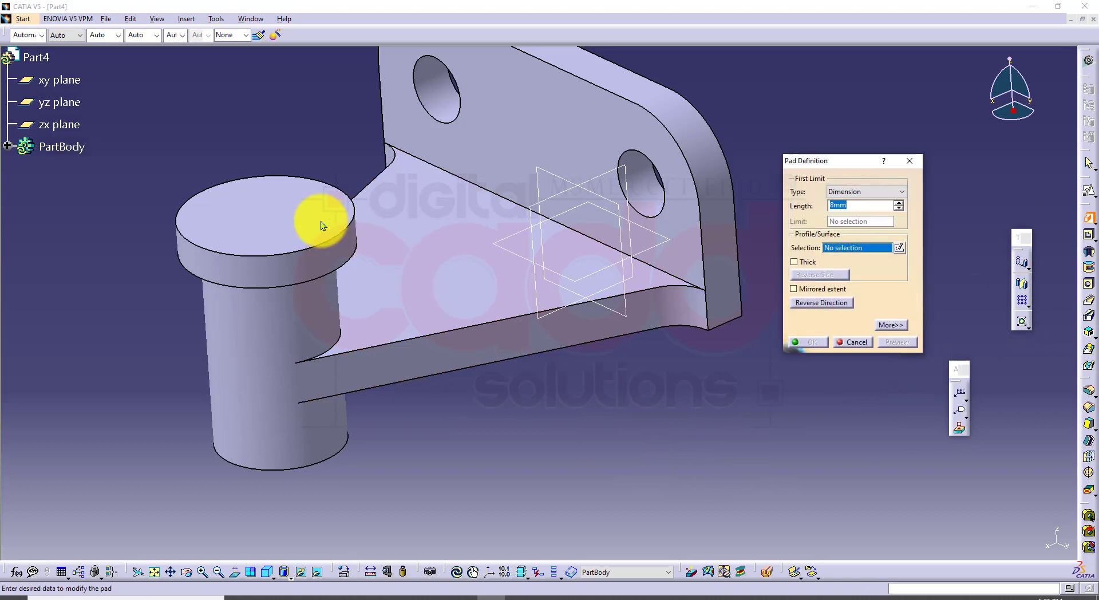
left_click(291, 205)
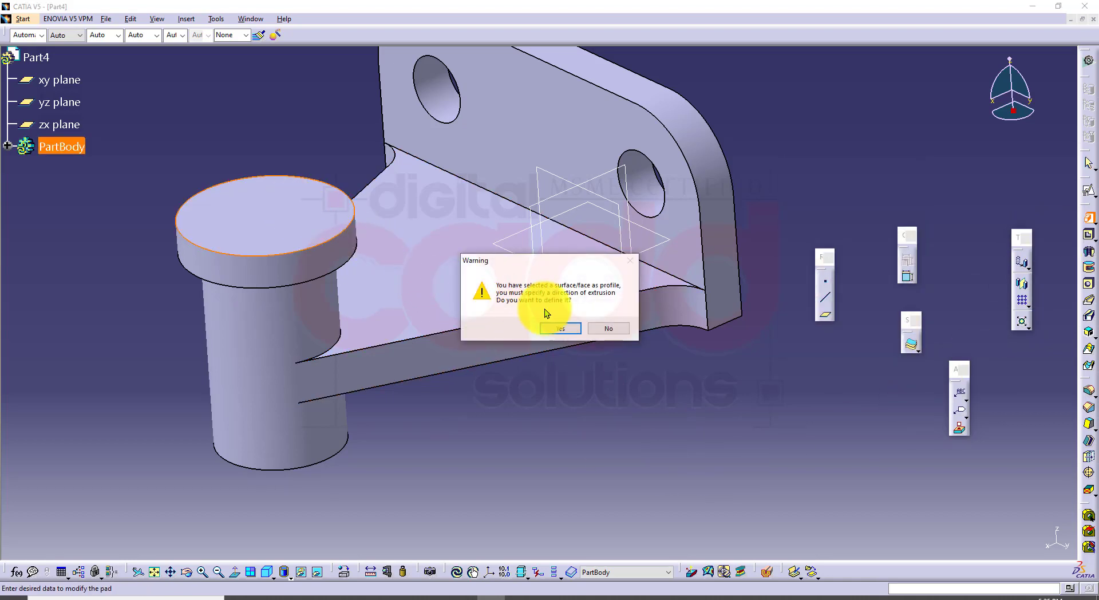
left_click(560, 328)
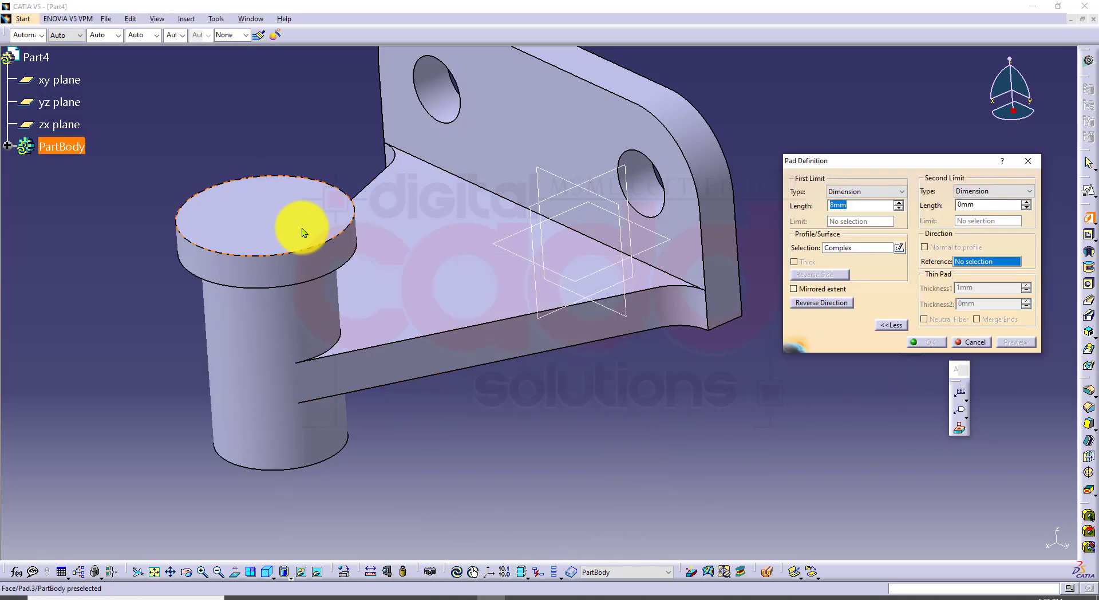
left_click(299, 224)
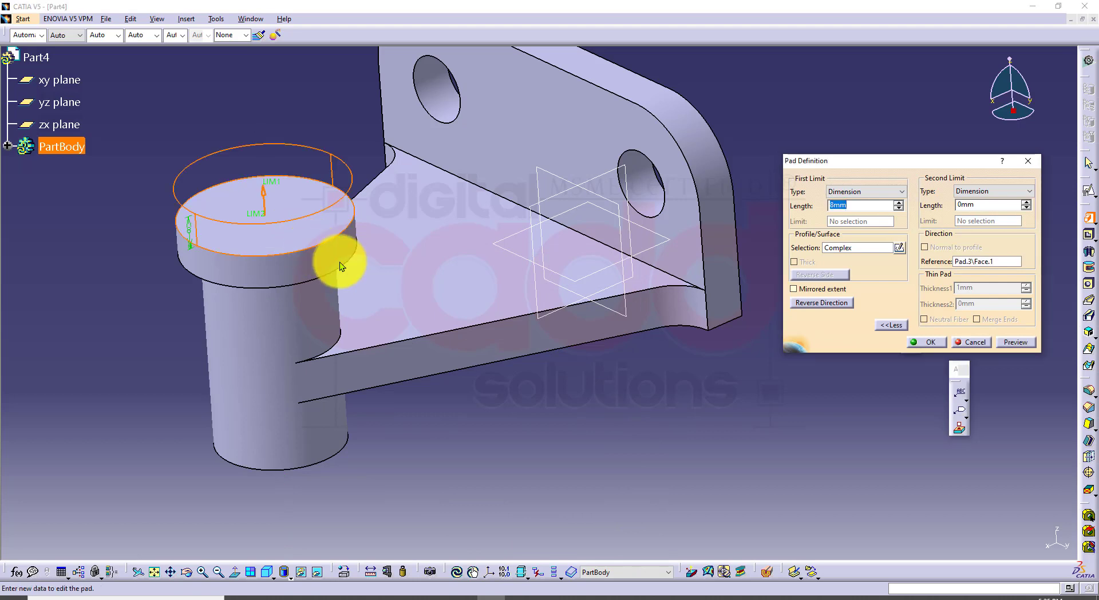
left_click(810, 303)
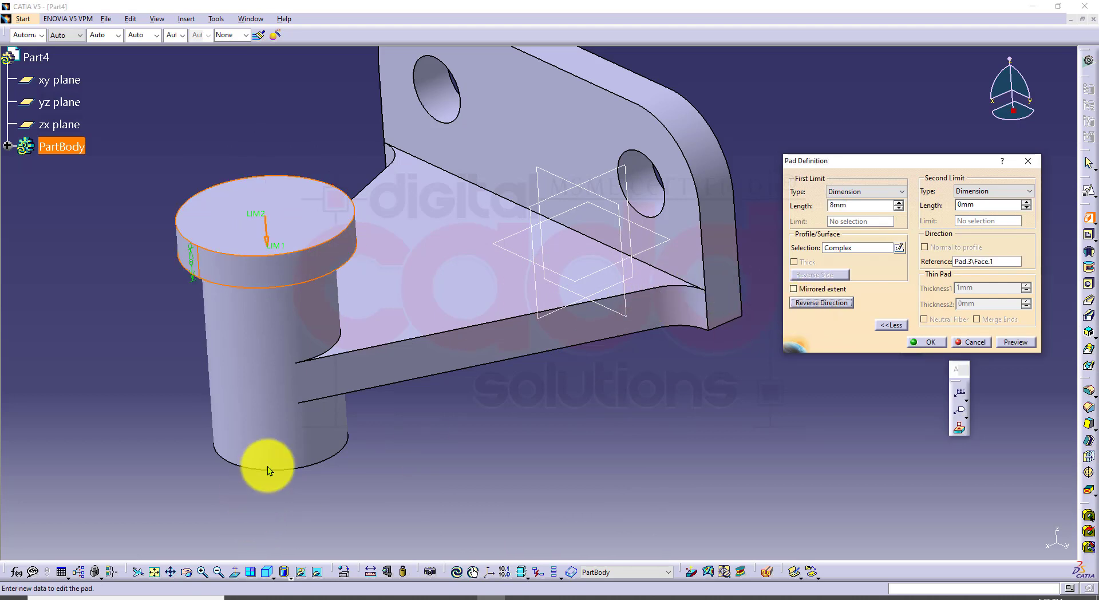
double_click(858, 206)
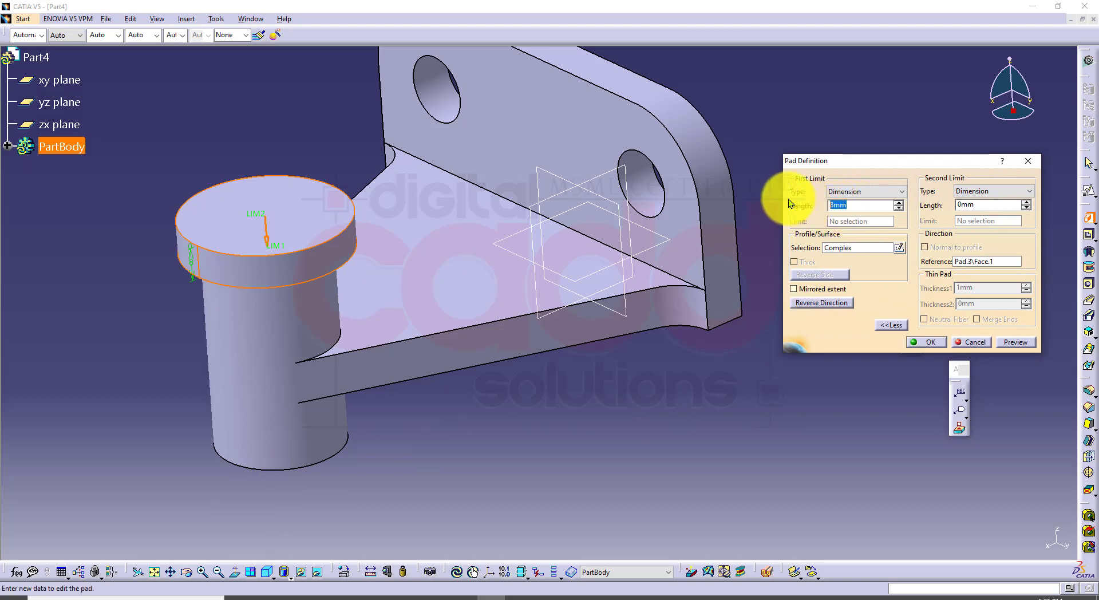
type("56")
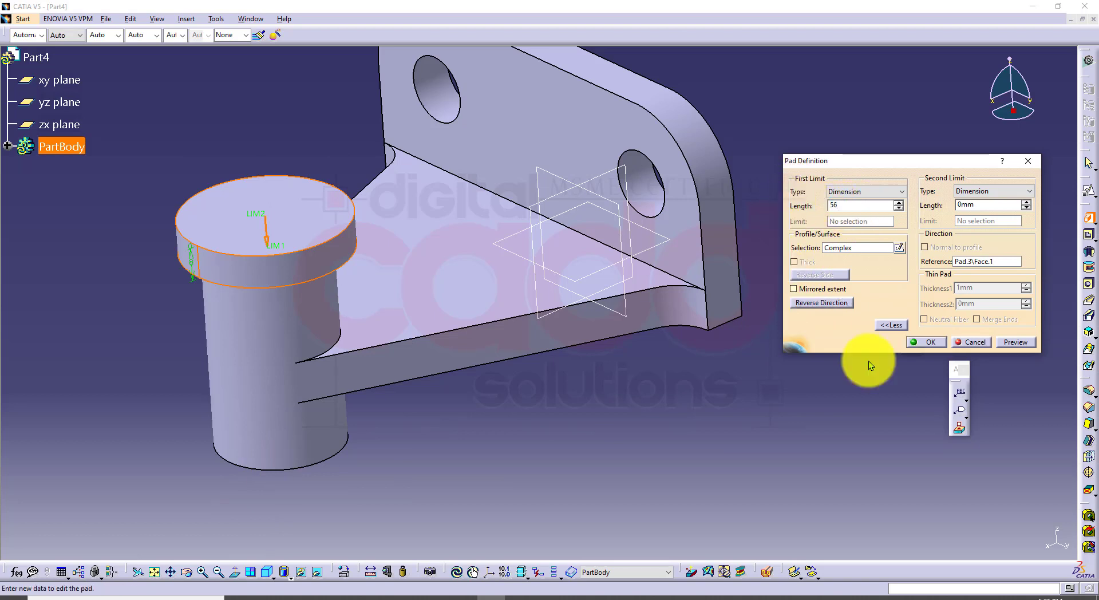
left_click(1018, 341)
Set the pad's second limit to -48 mm and create the 8 mm thick flange at the cylinder's lower end
double_click(994, 205)
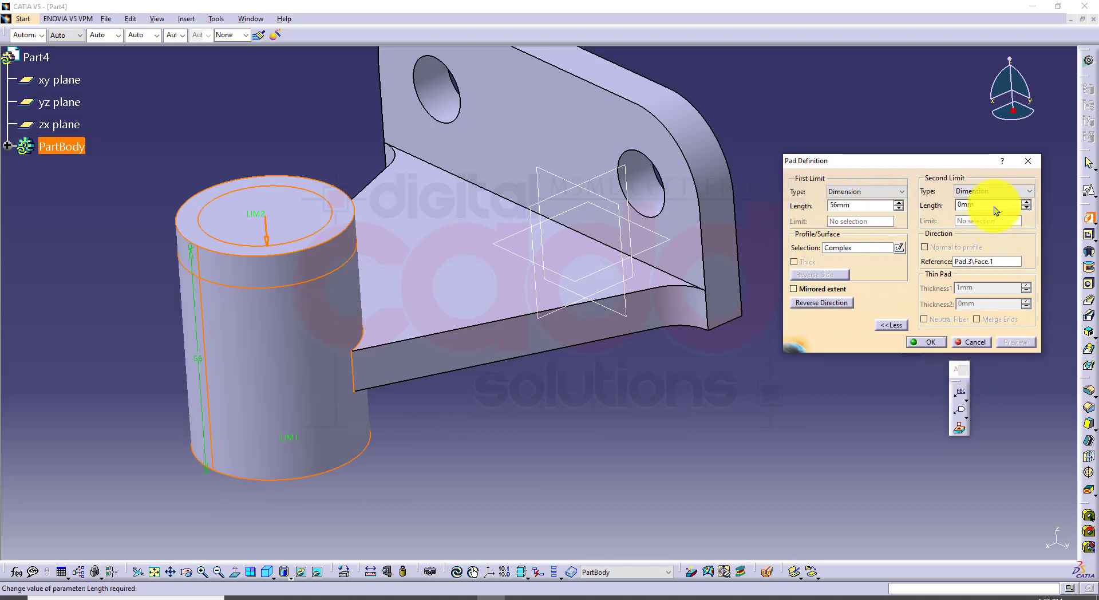
type("-48")
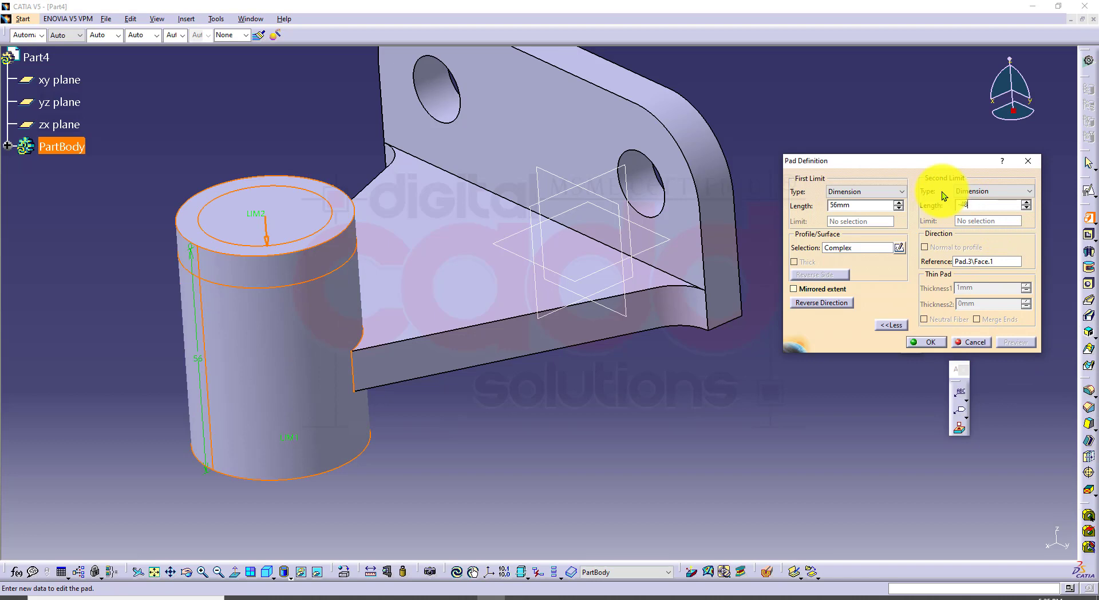
left_click(889, 204)
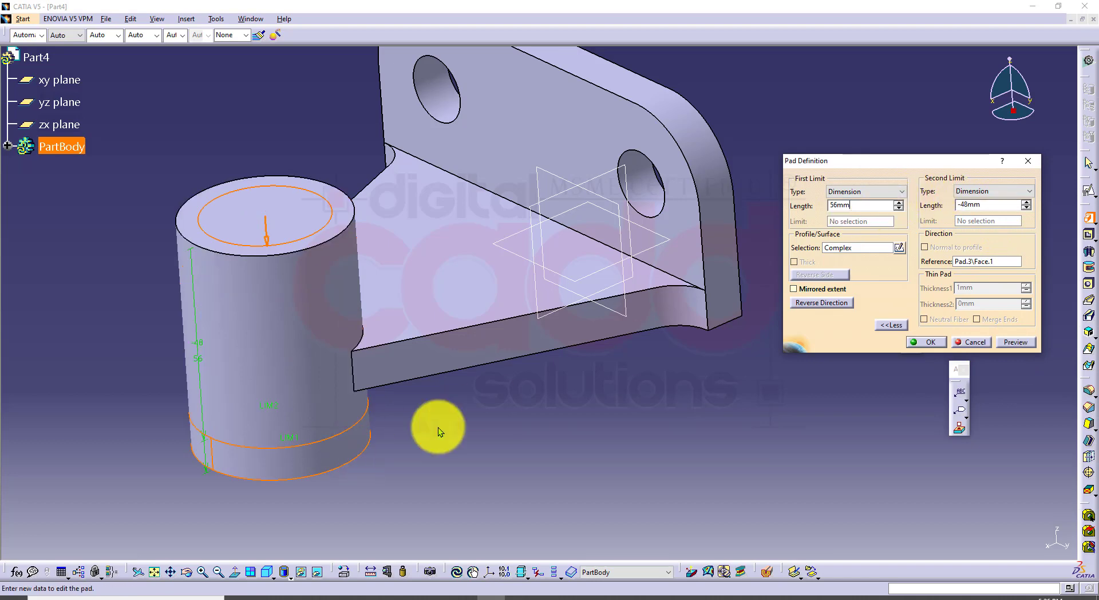
left_click(1017, 342)
middle_click_drag(490, 449, 561, 423)
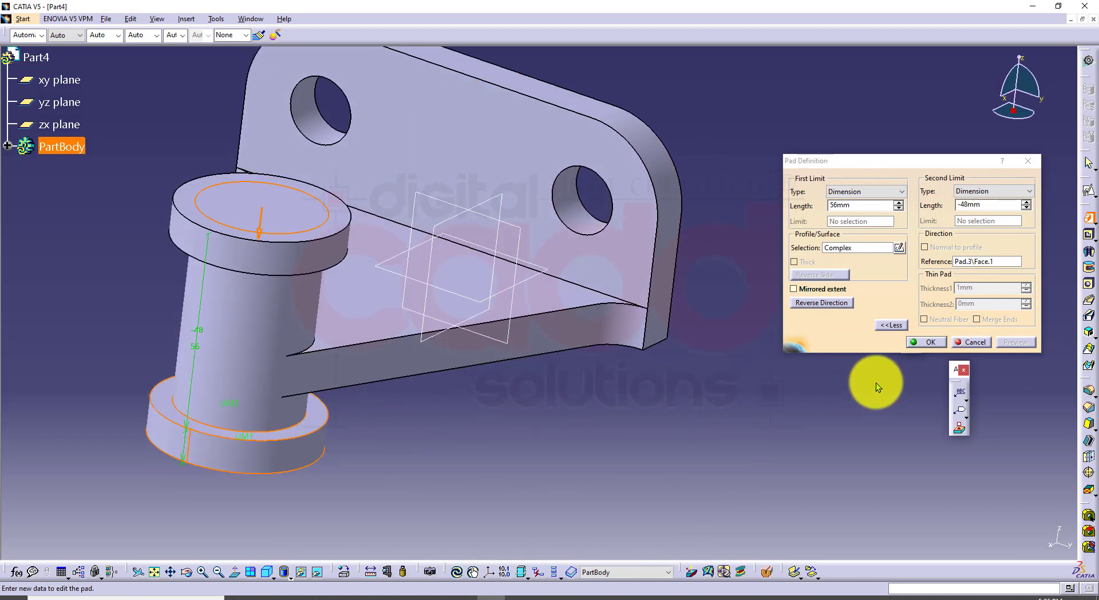
left_click(923, 342)
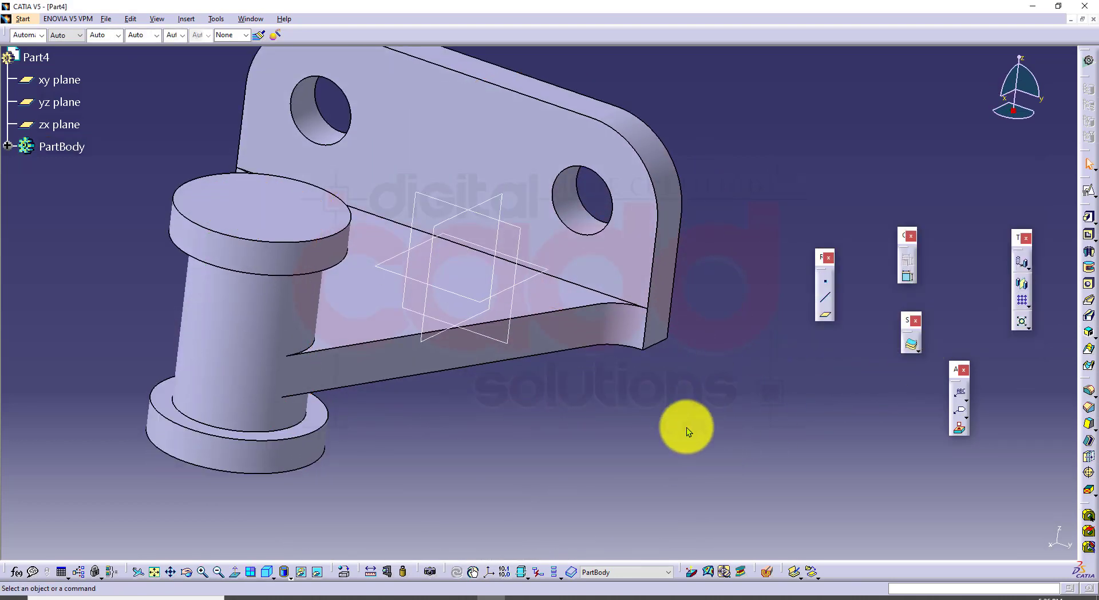
Check figure 66 in the PDF and sketch a horizontal line in CATIA on the upper flange's top face plane, along the bracket's centreline
left_click(263, 575)
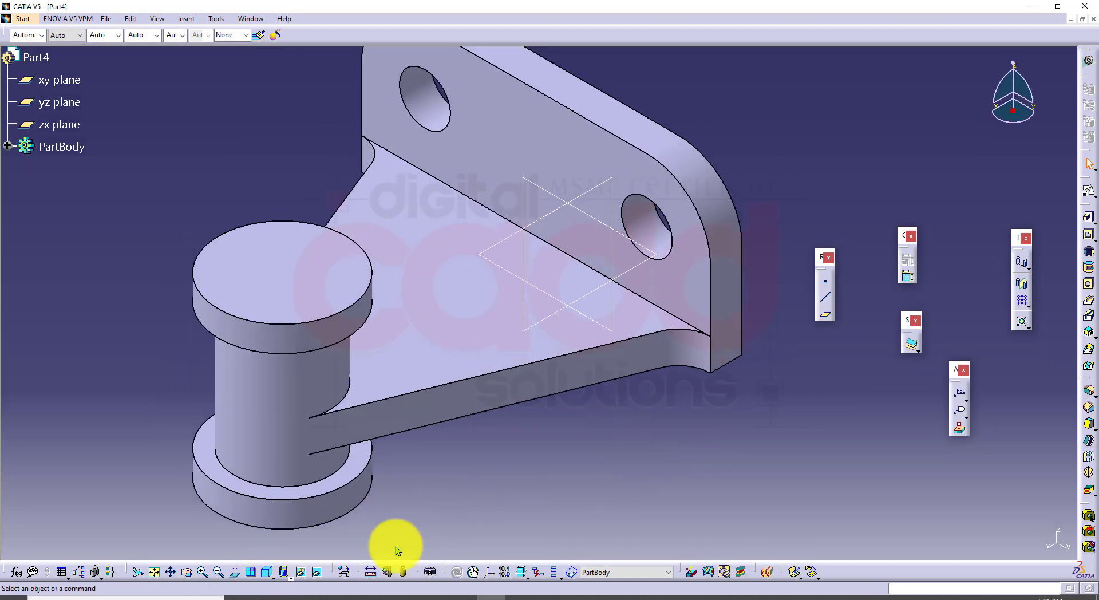
left_click(293, 597)
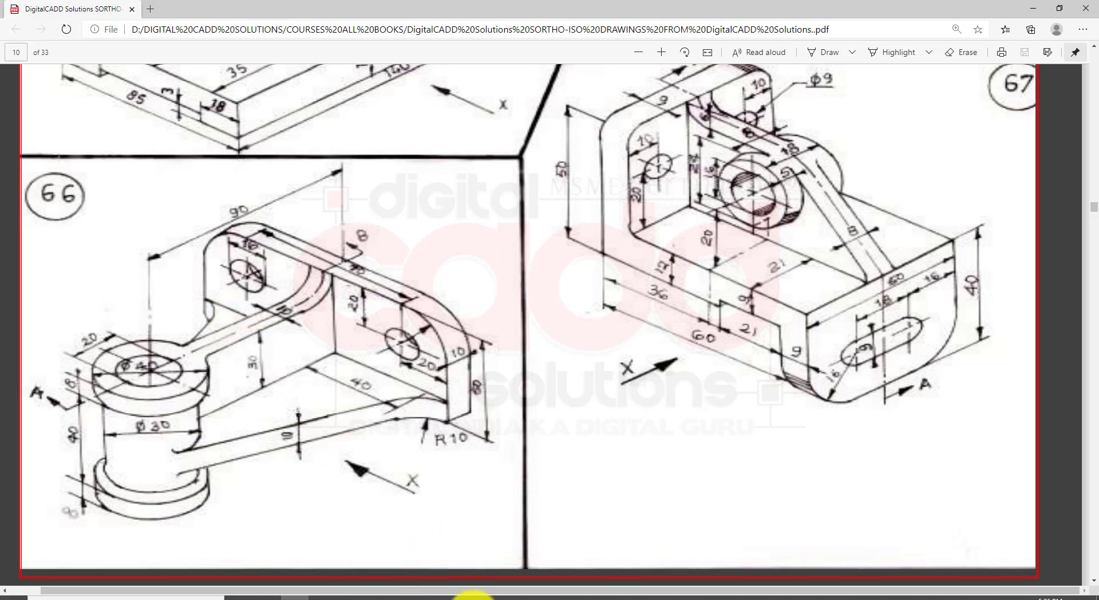
left_click(495, 596)
left_click(293, 278)
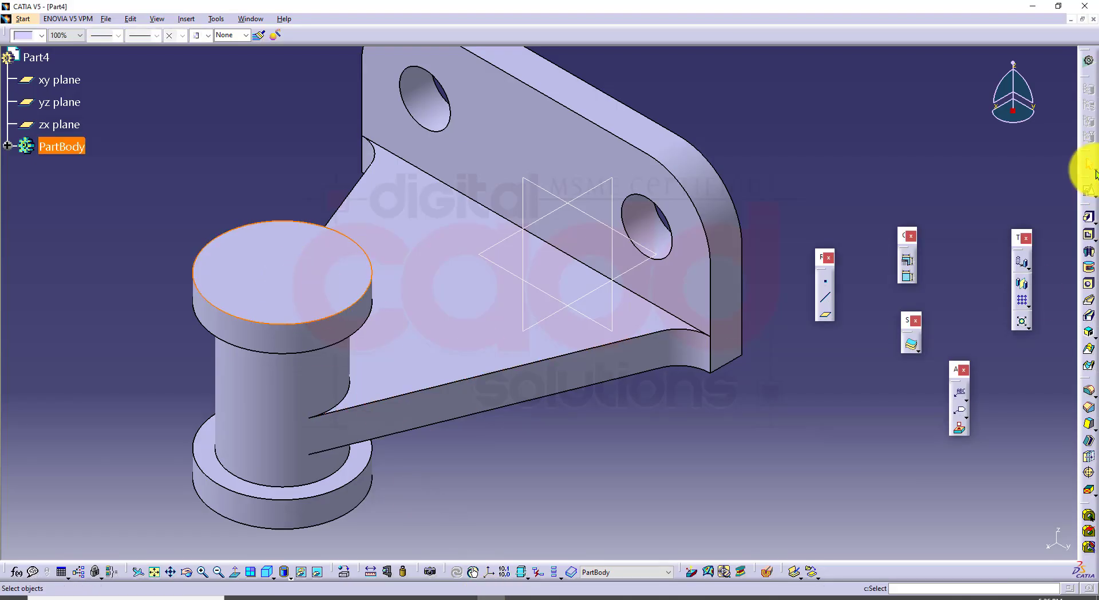
left_click(1088, 197)
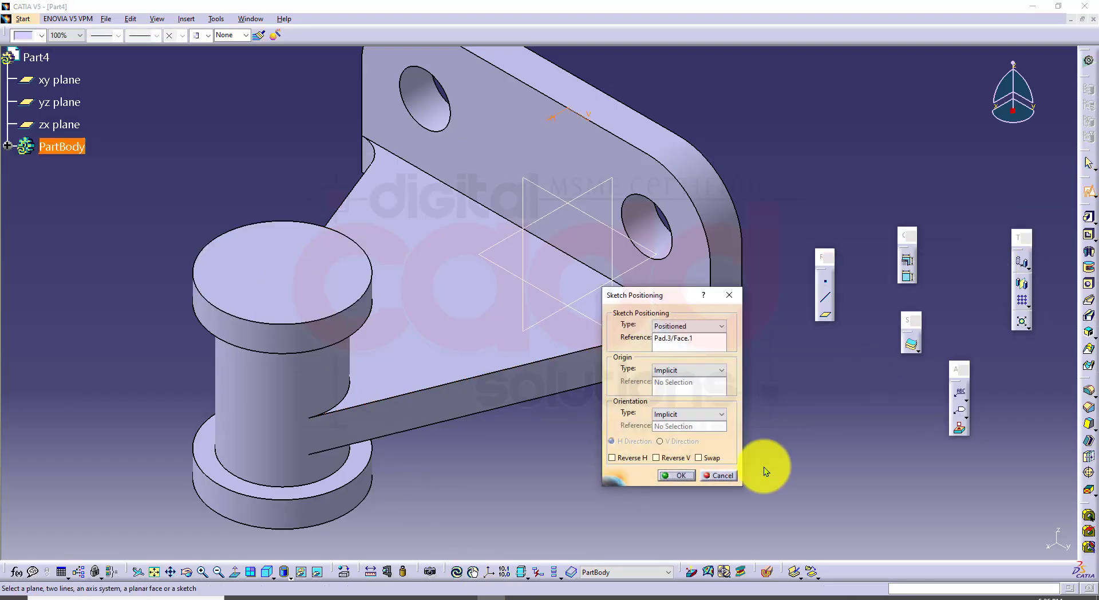
left_click(677, 474)
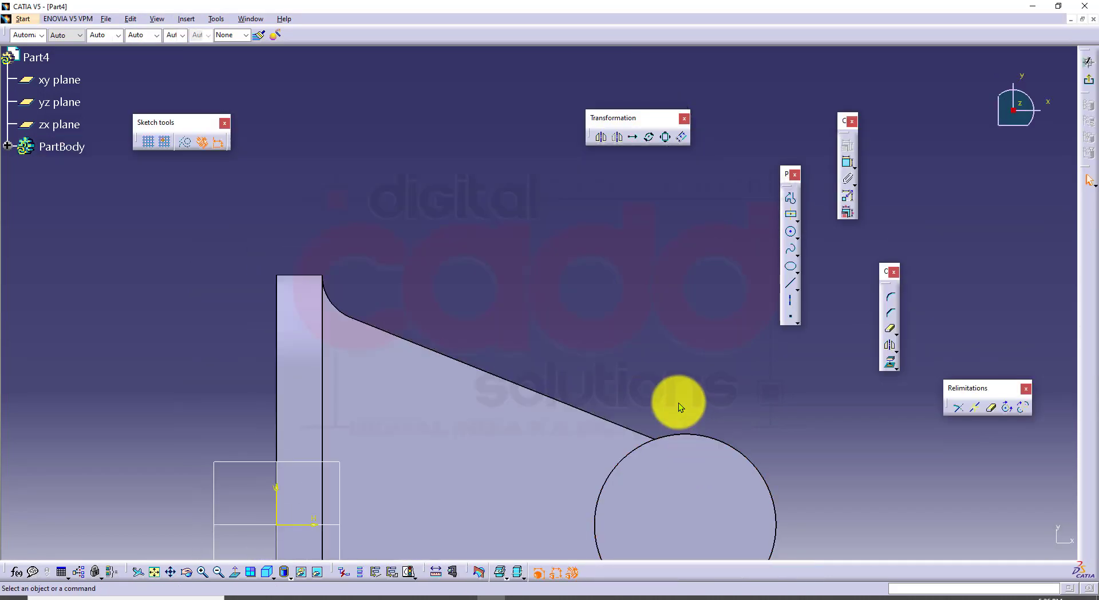
left_click(790, 284)
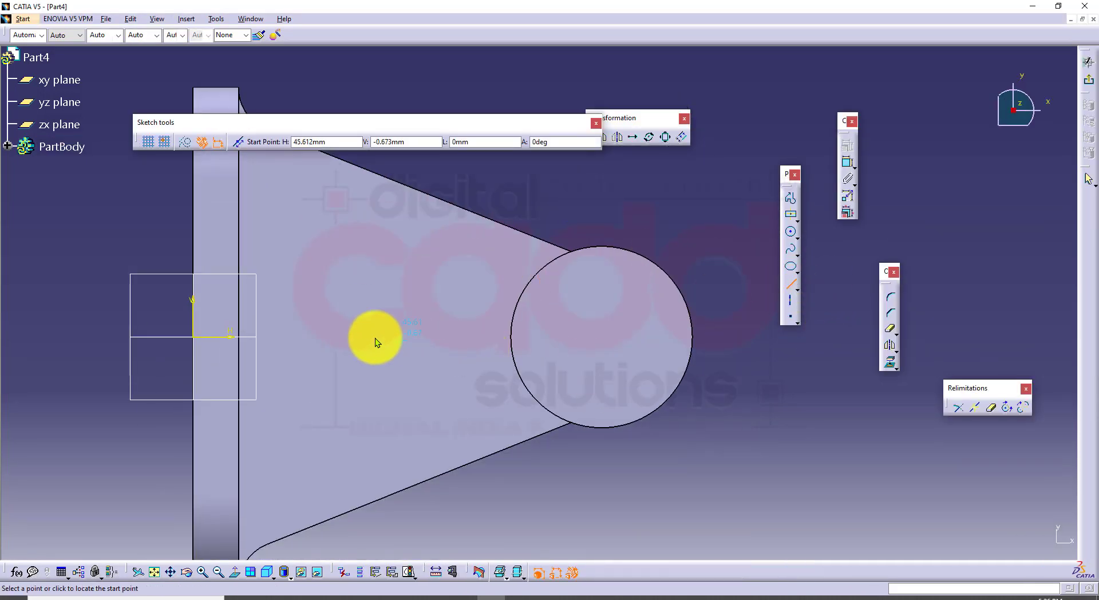
left_click(331, 338)
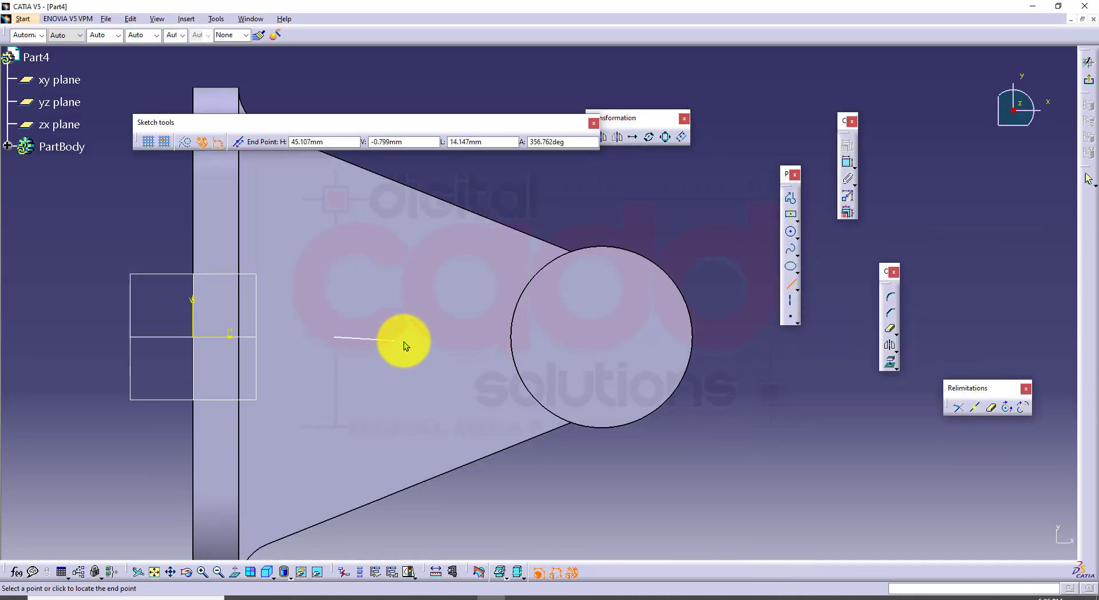
left_click(443, 337)
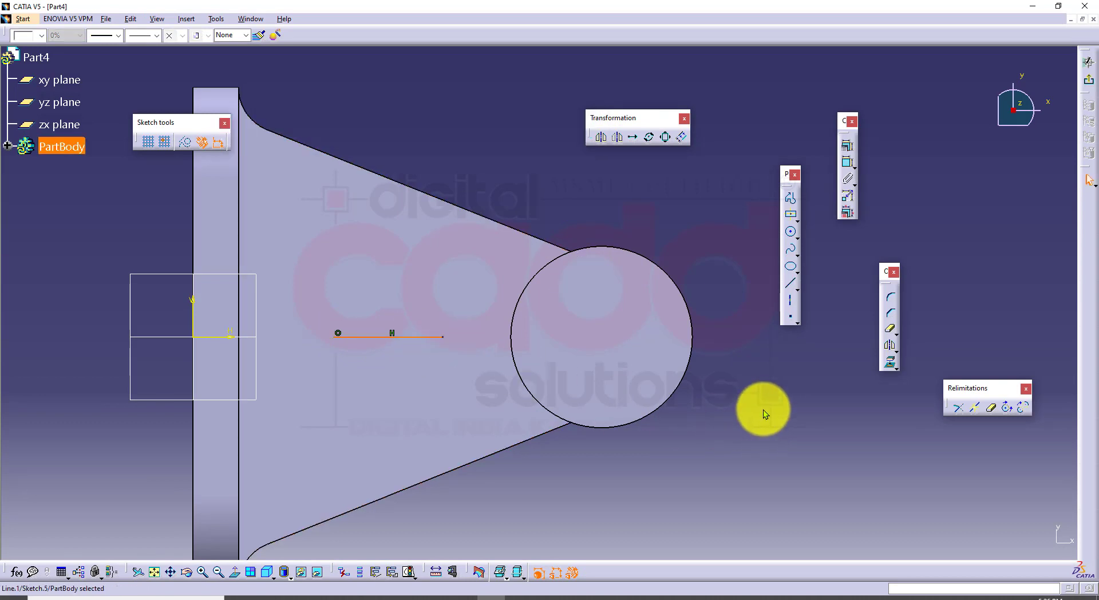
left_click(764, 410)
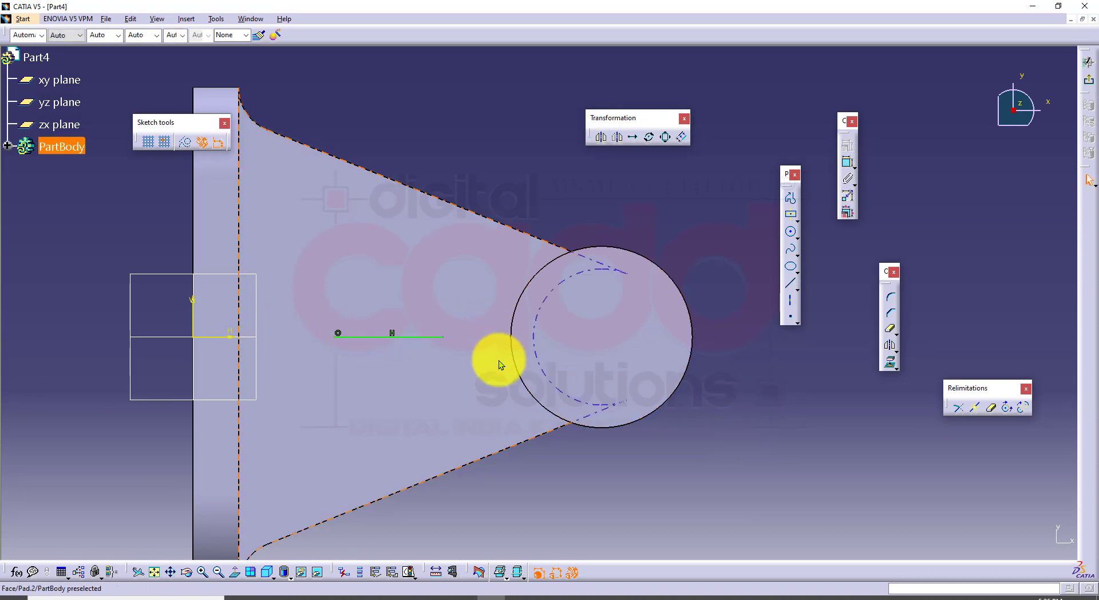
left_click(1088, 80)
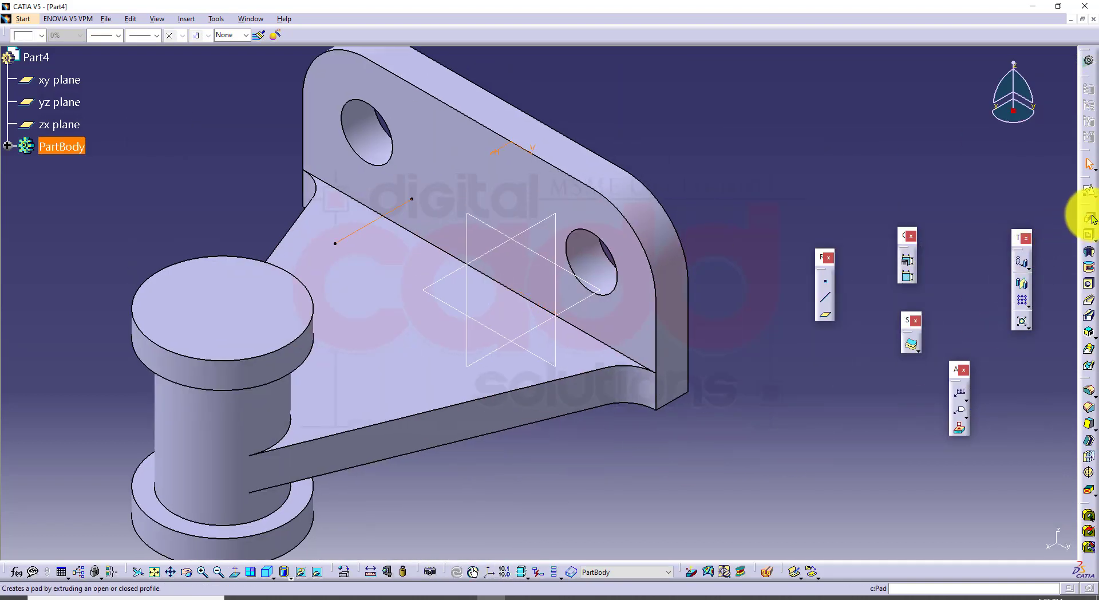
Try to pad the sketched centreline 56 mm and reverse the extrusion downward
left_click(1088, 217)
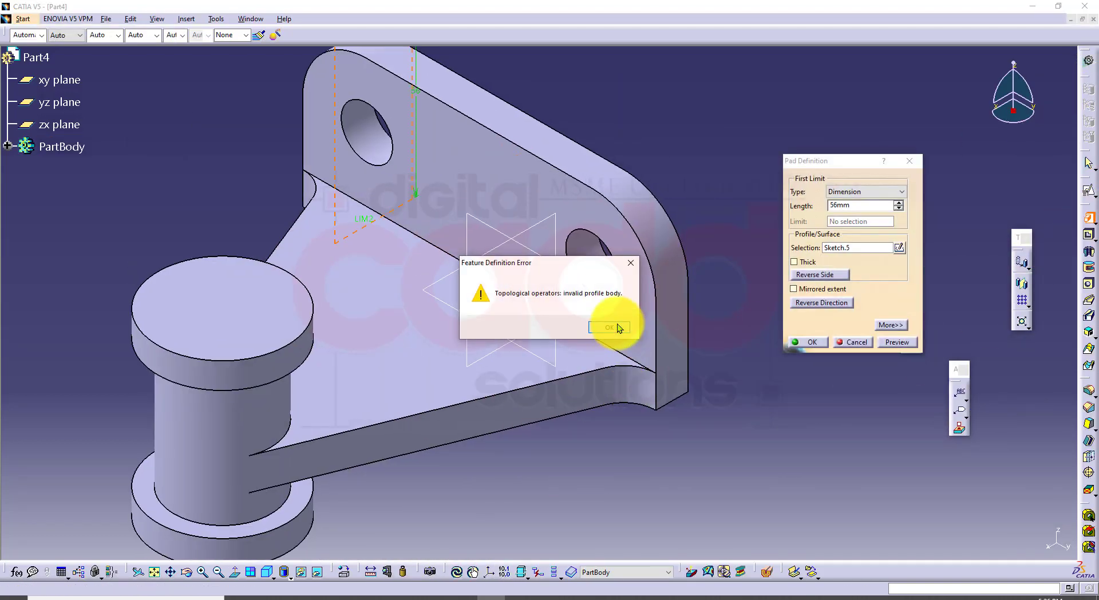
left_click(610, 327)
middle_click_drag(710, 464, 422, 303)
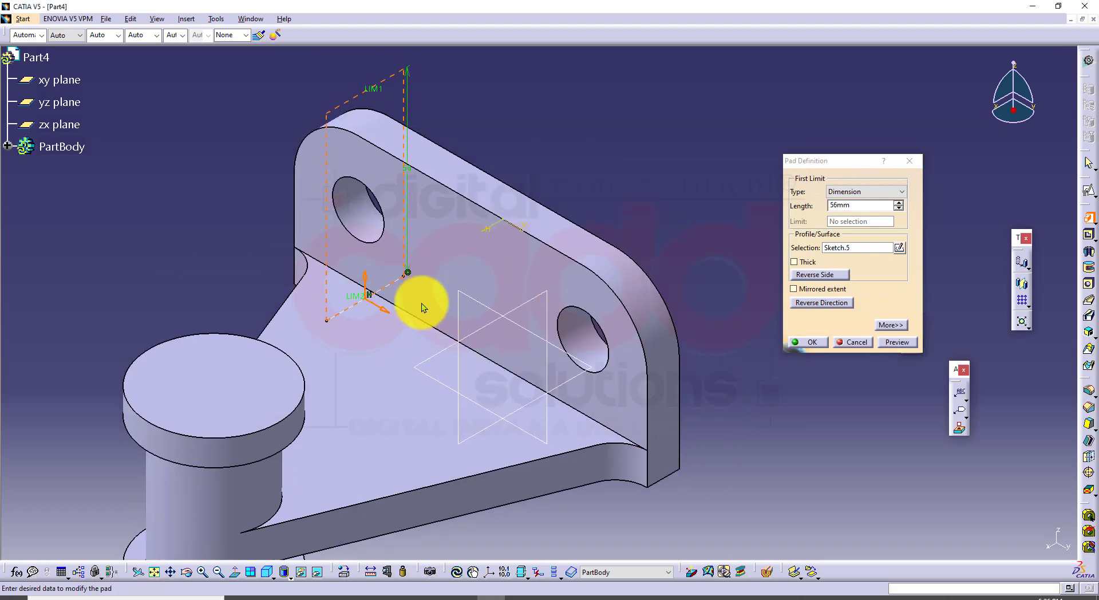
left_click(367, 278)
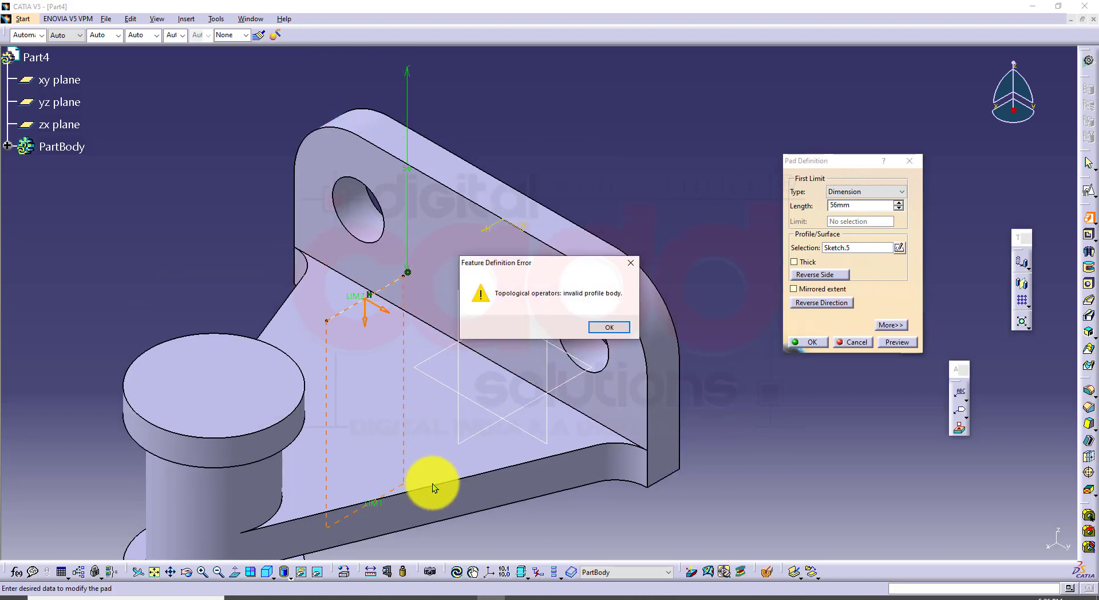
left_click(609, 327)
Recheck figure 66 in the PDF, try padding the line in CATIA by 5 mm with mirrored extent, and cancel the pad
left_click(302, 597)
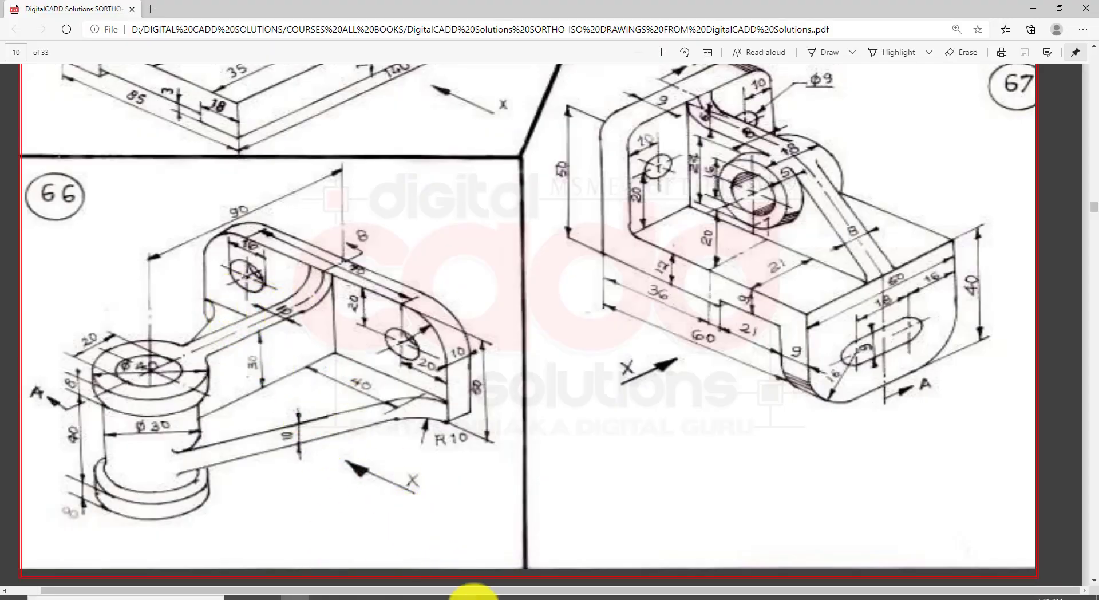
left_click(490, 597)
double_click(860, 204)
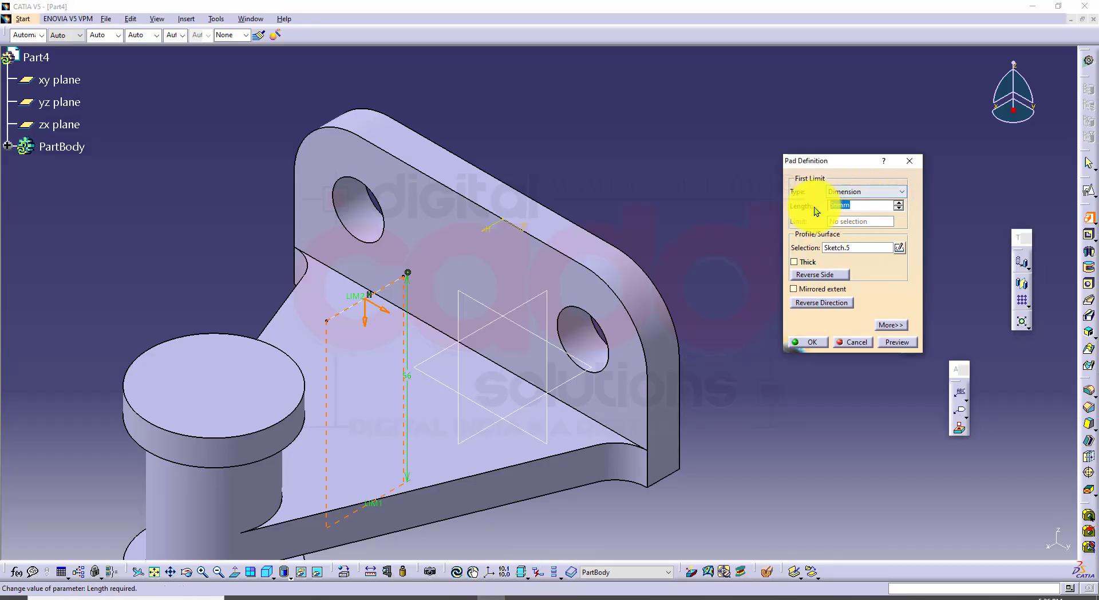
type("5")
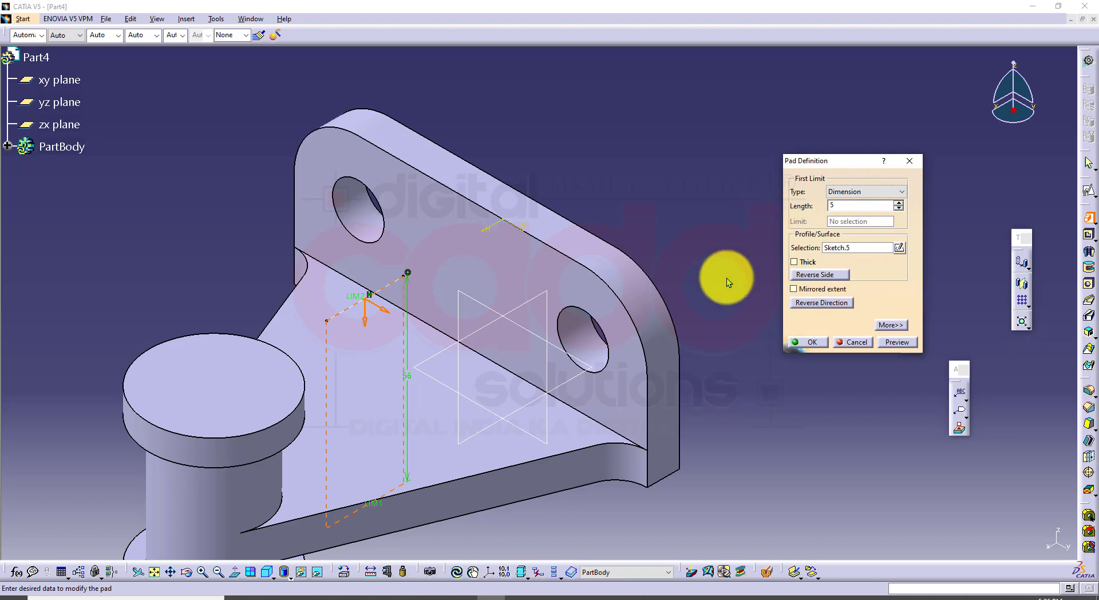
key("Return")
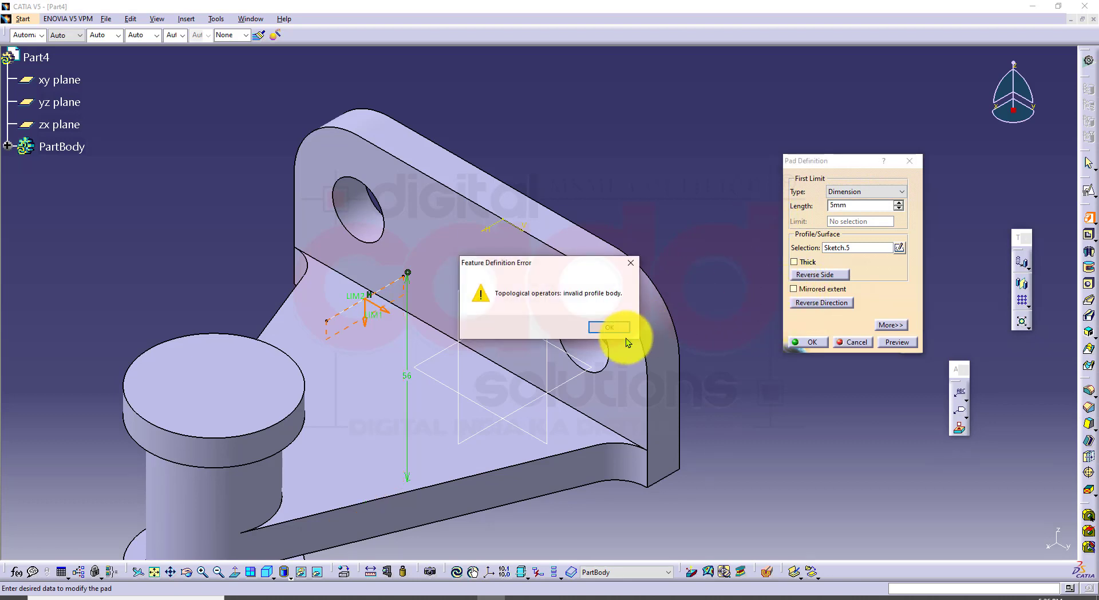
left_click(616, 327)
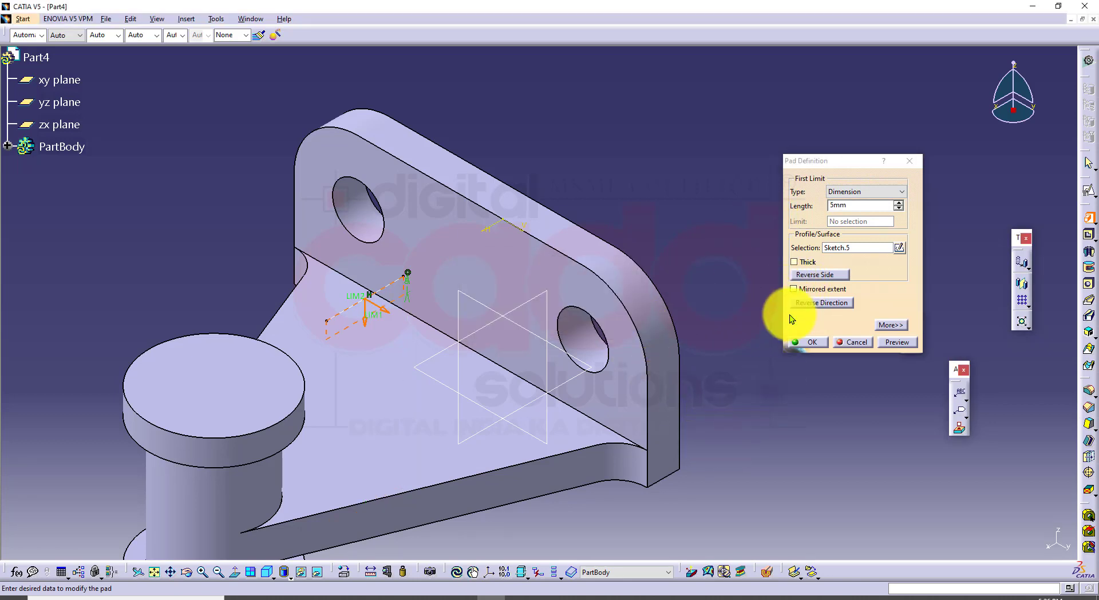
left_click(806, 288)
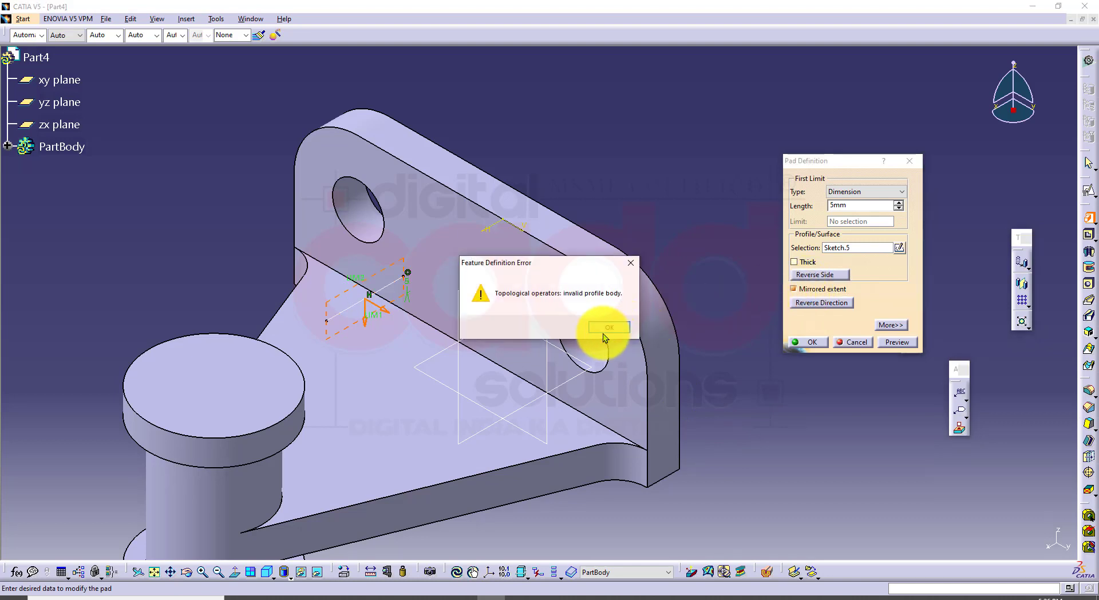
left_click(604, 330)
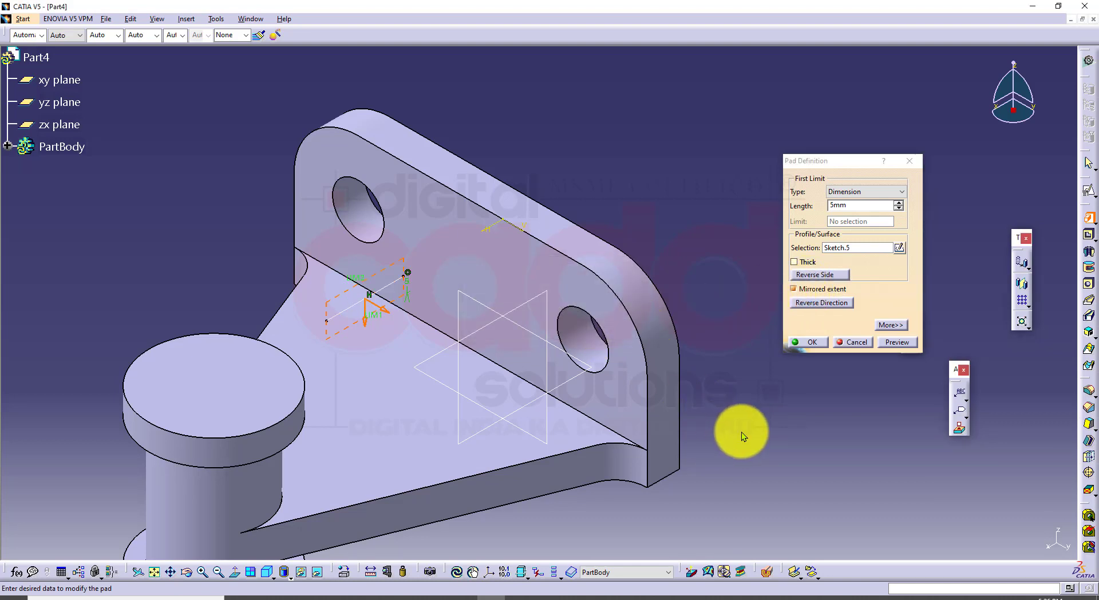
left_click(855, 343)
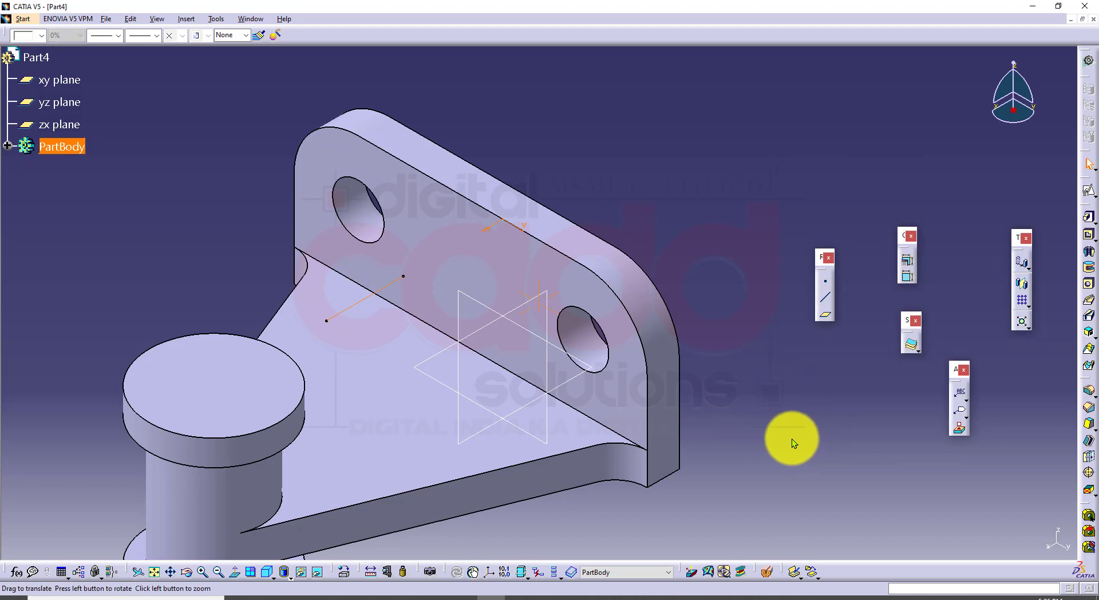
Float the sketch-based feature tools and the stiffener tool set over the workspace
middle_click_drag(791, 438, 739, 412)
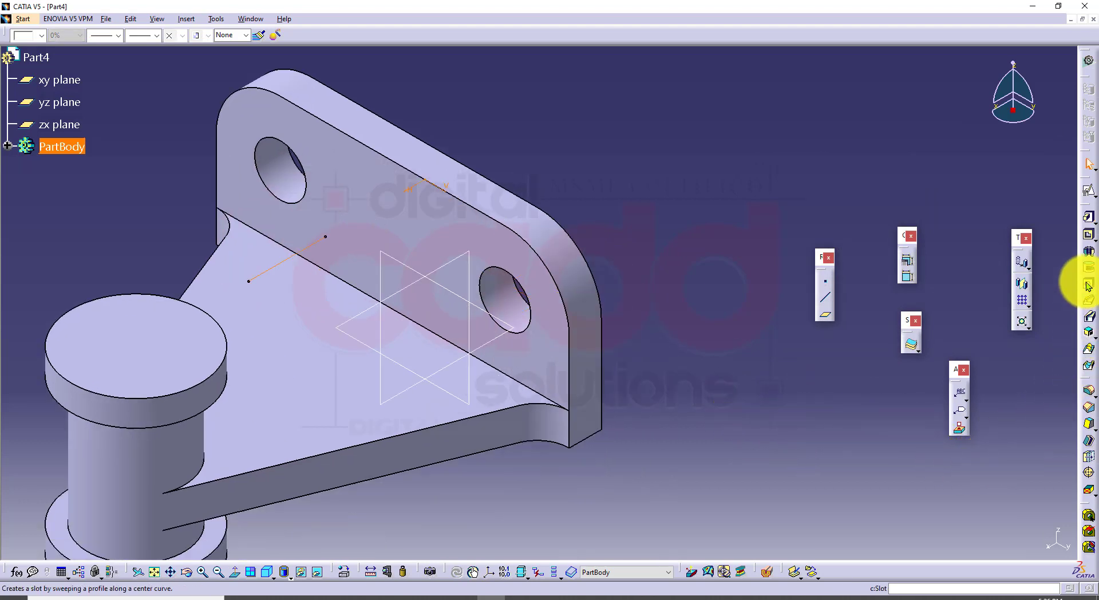
left_click_drag(829, 98, 830, 98)
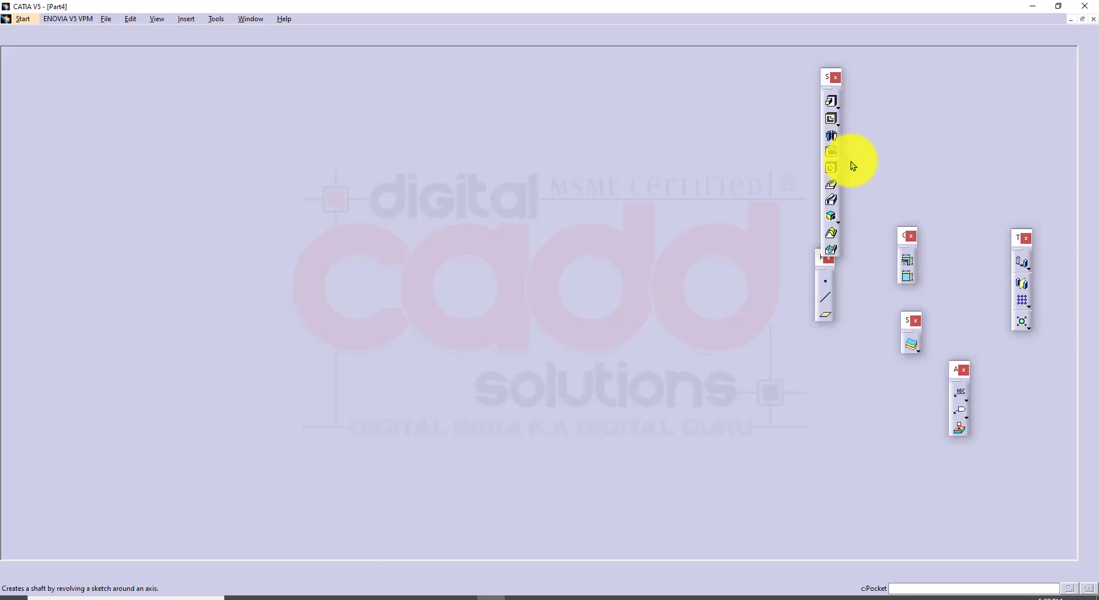
left_click(838, 215)
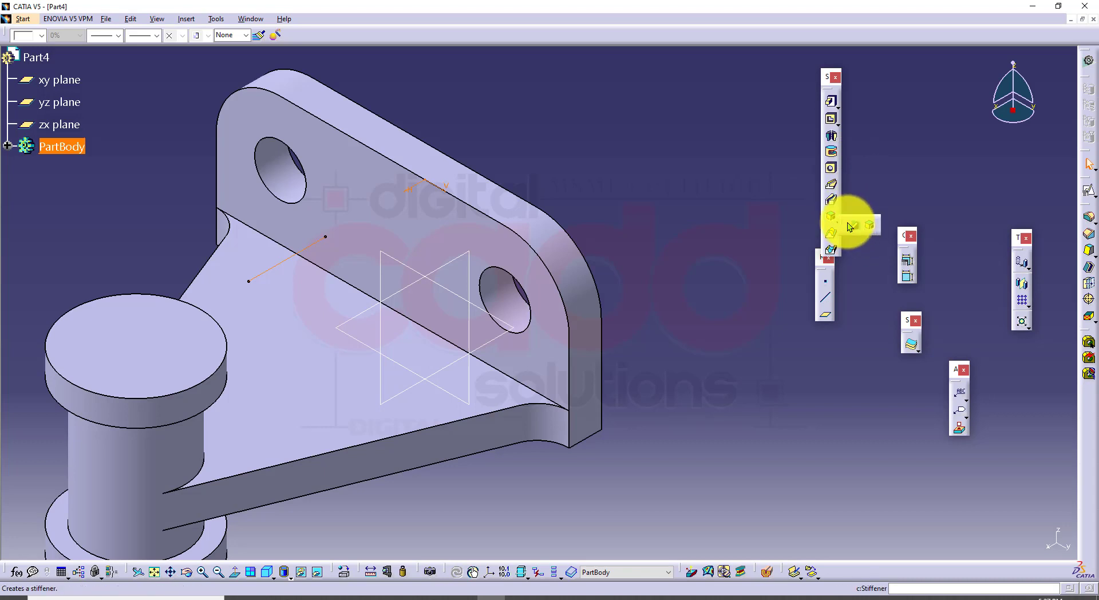
left_click_drag(847, 223, 581, 79)
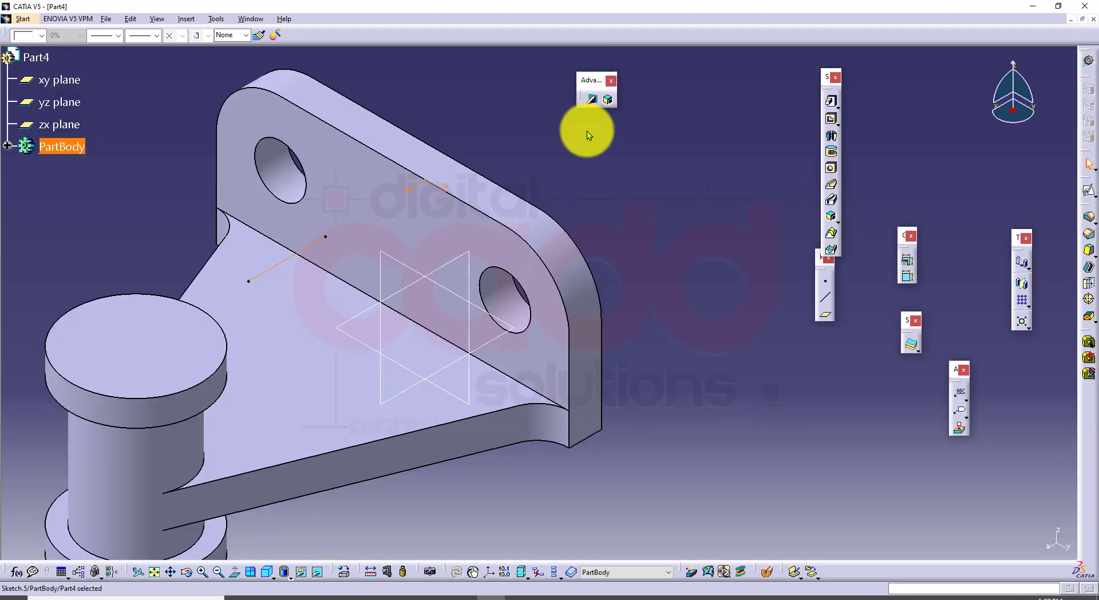
Try a 10 mm thick From Top stiffener on the sketched centreline and undo it
left_click(591, 100)
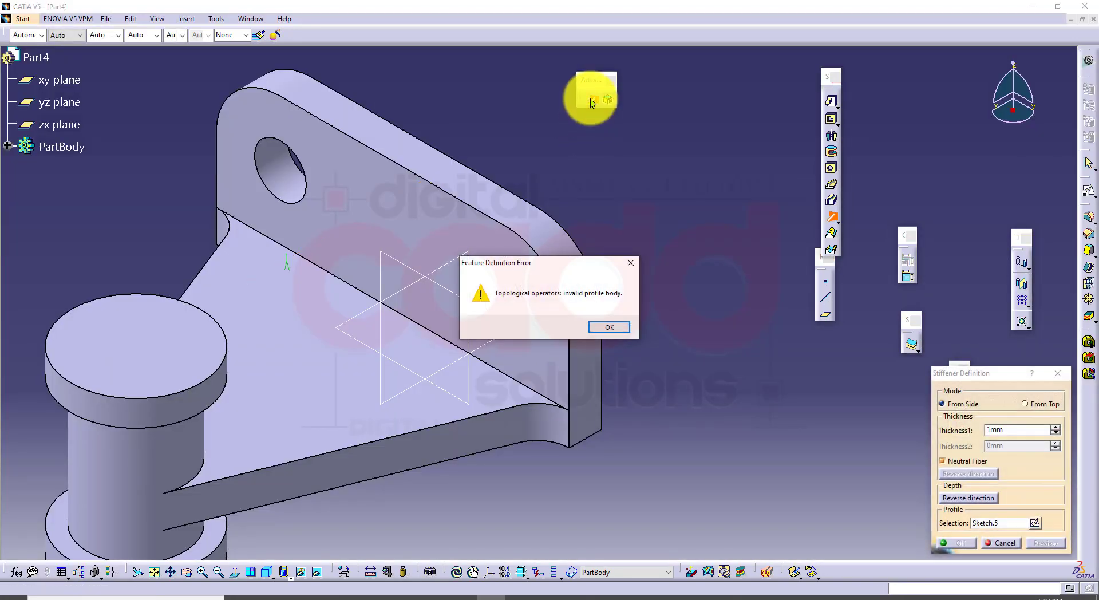
left_click(615, 327)
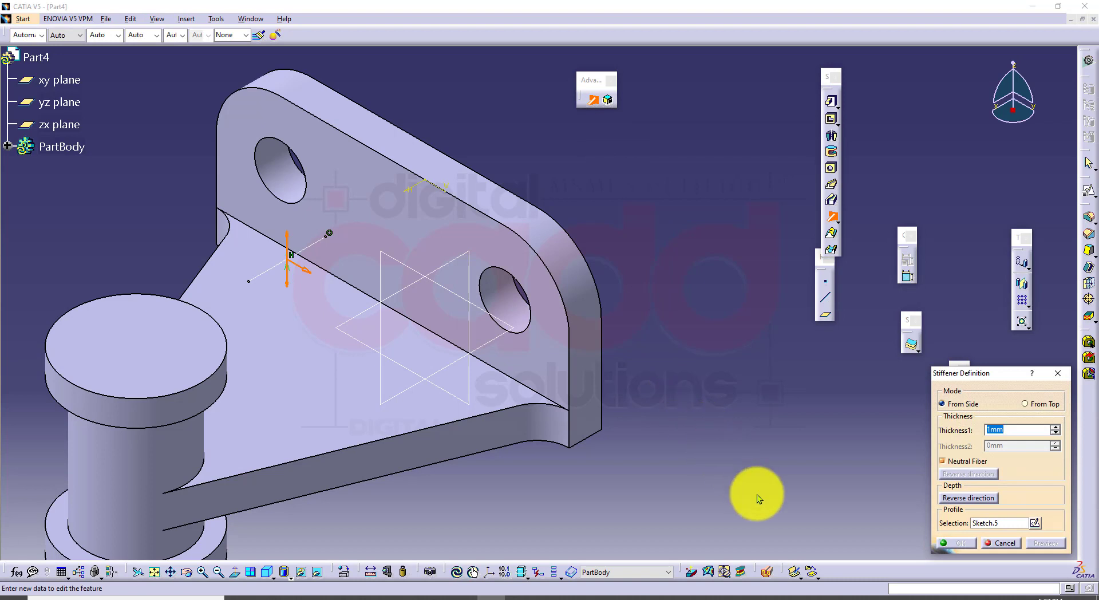
left_click_drag(992, 379, 654, 188)
left_click(702, 204)
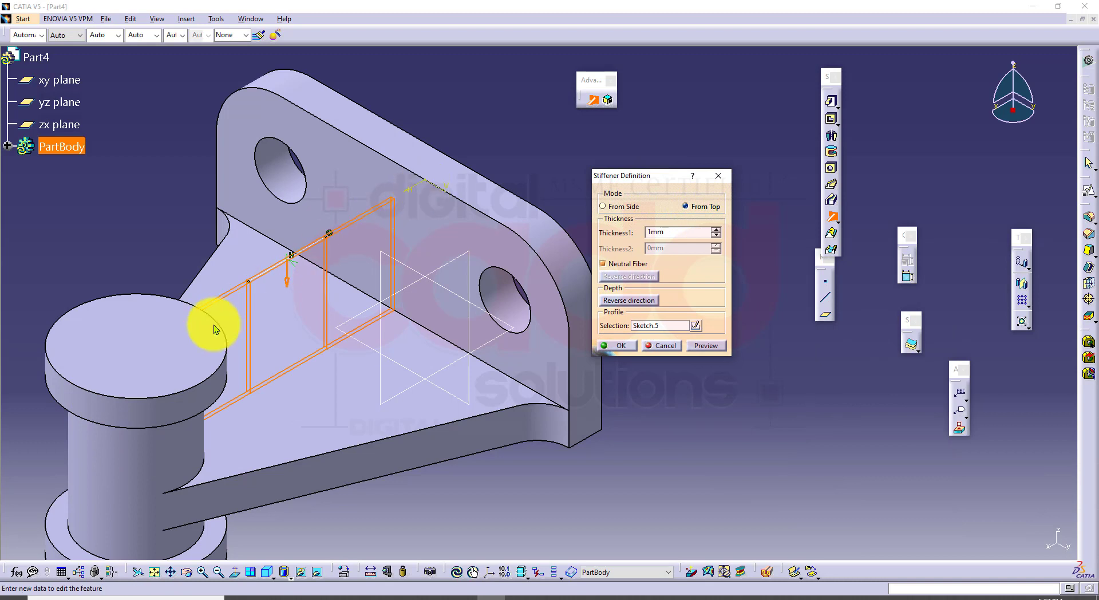
type("1")
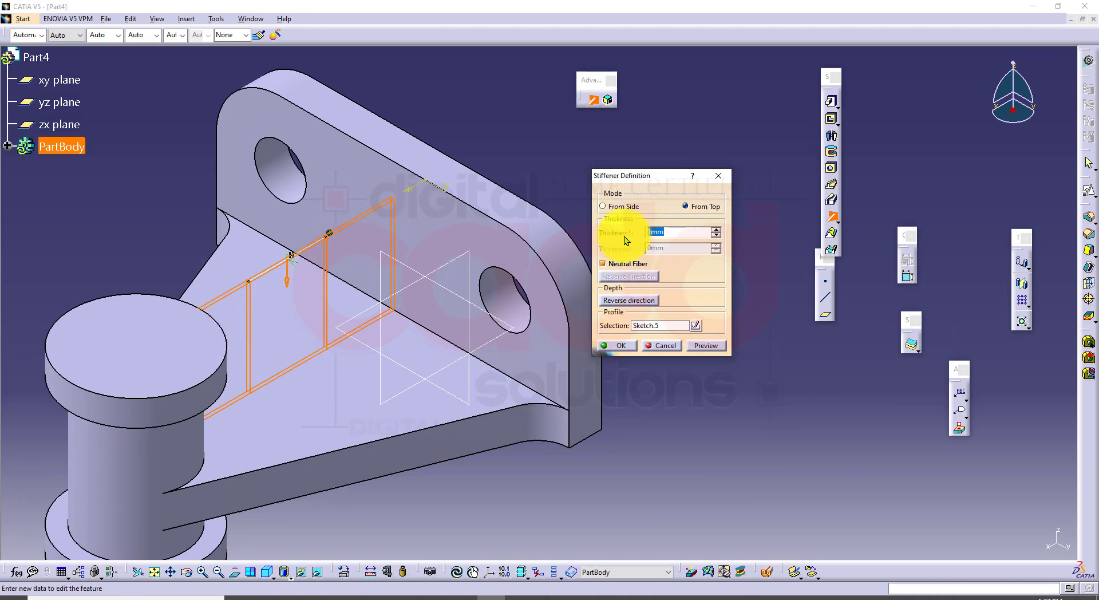
type("0")
key("Return")
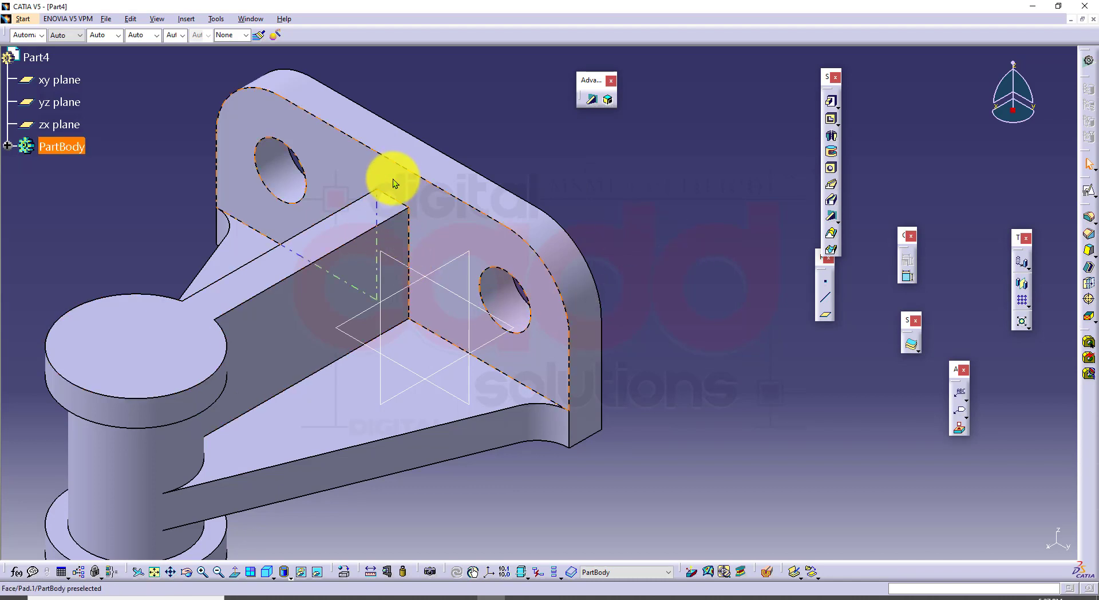
key("ctrl+z")
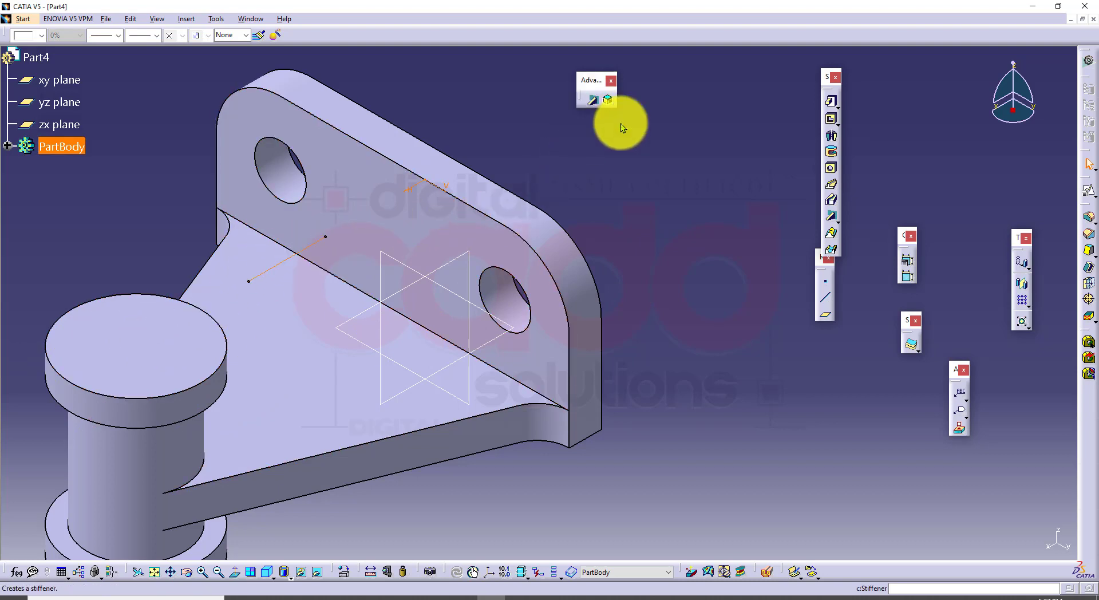
Create a From Top stiffener with 10 mm thickness from the sketched centreline, joining the cylinder to the back plate
left_click(839, 218)
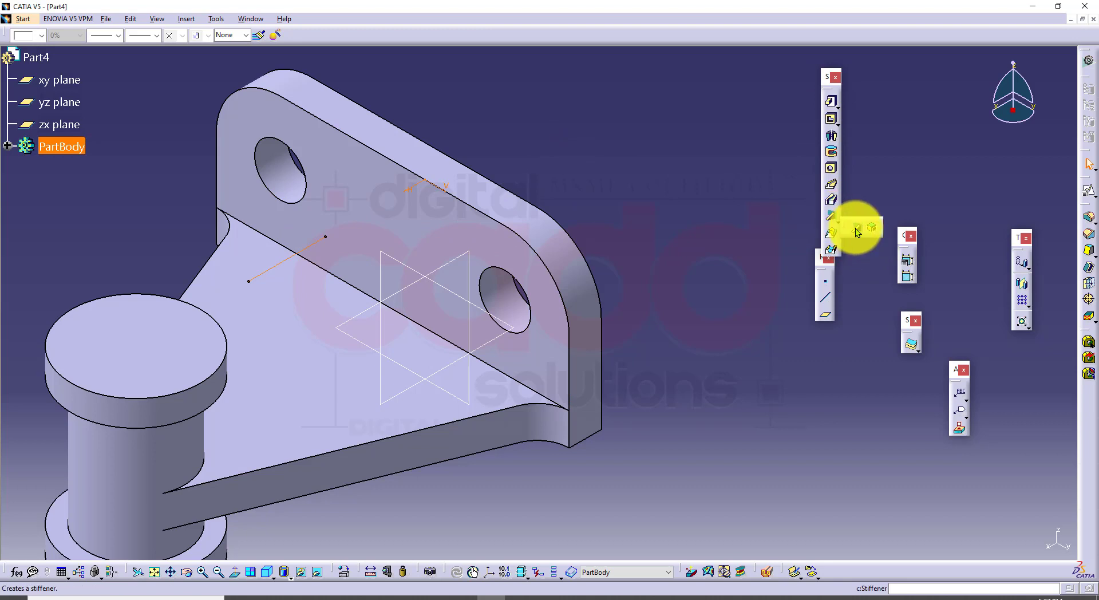
left_click(857, 233)
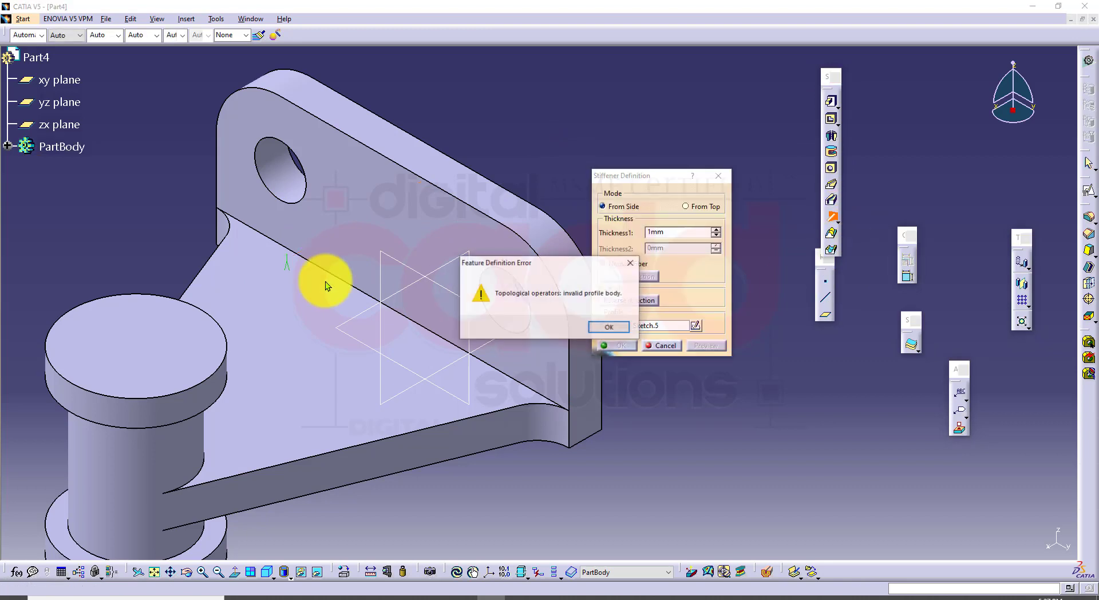
left_click(610, 324)
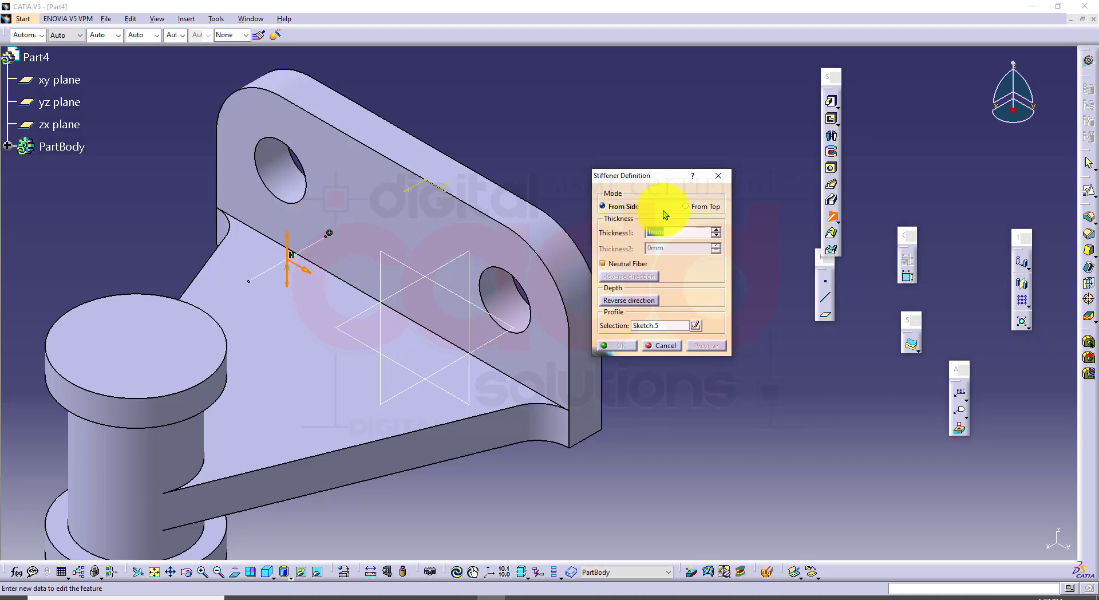
left_click(685, 206)
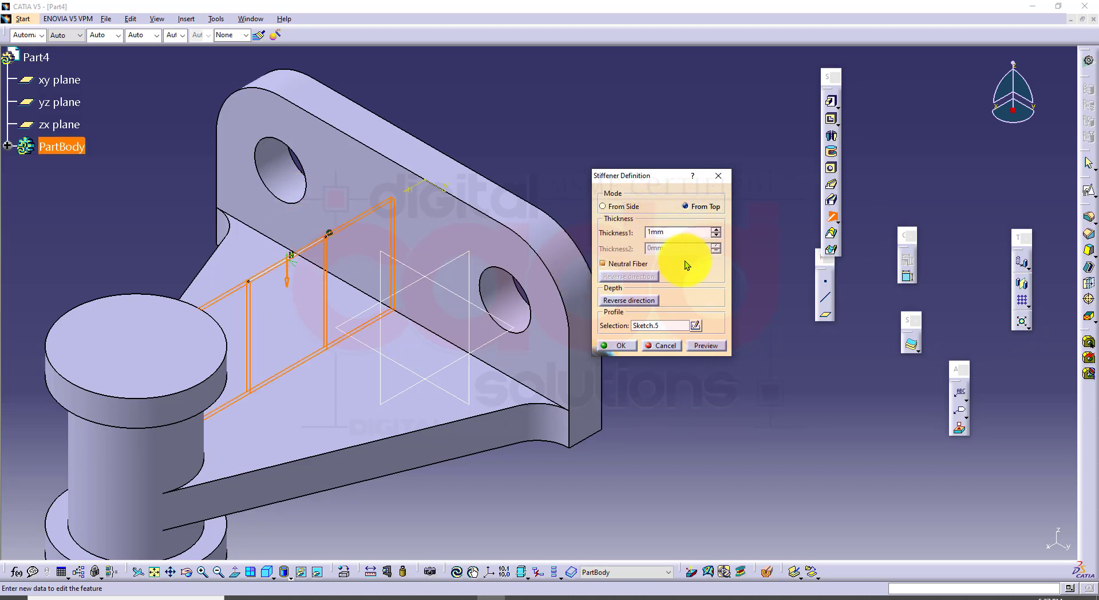
left_click_drag(674, 232, 593, 225)
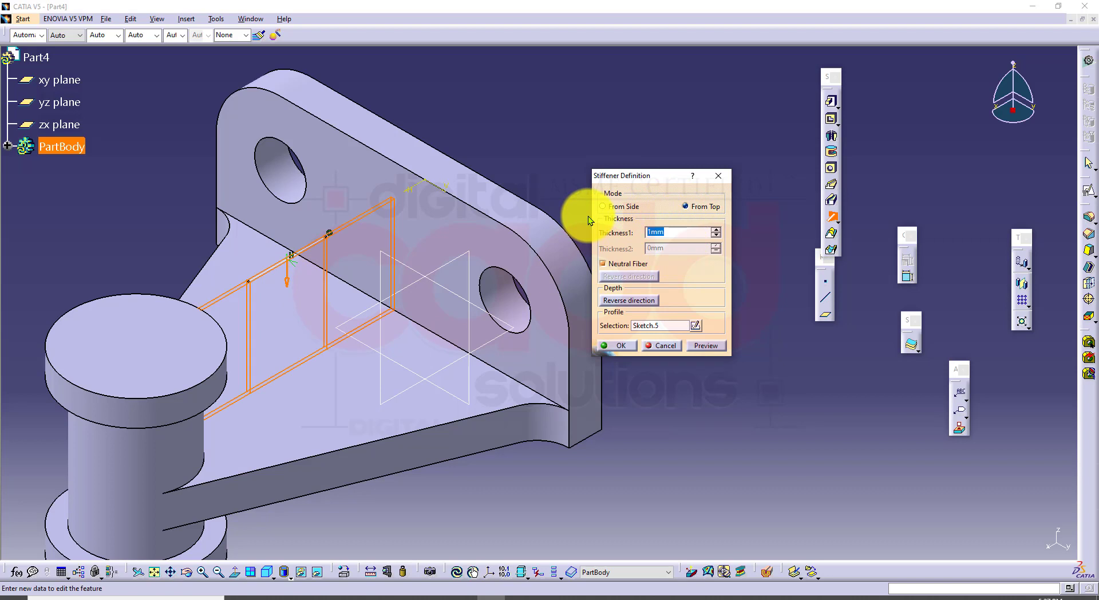
type("10")
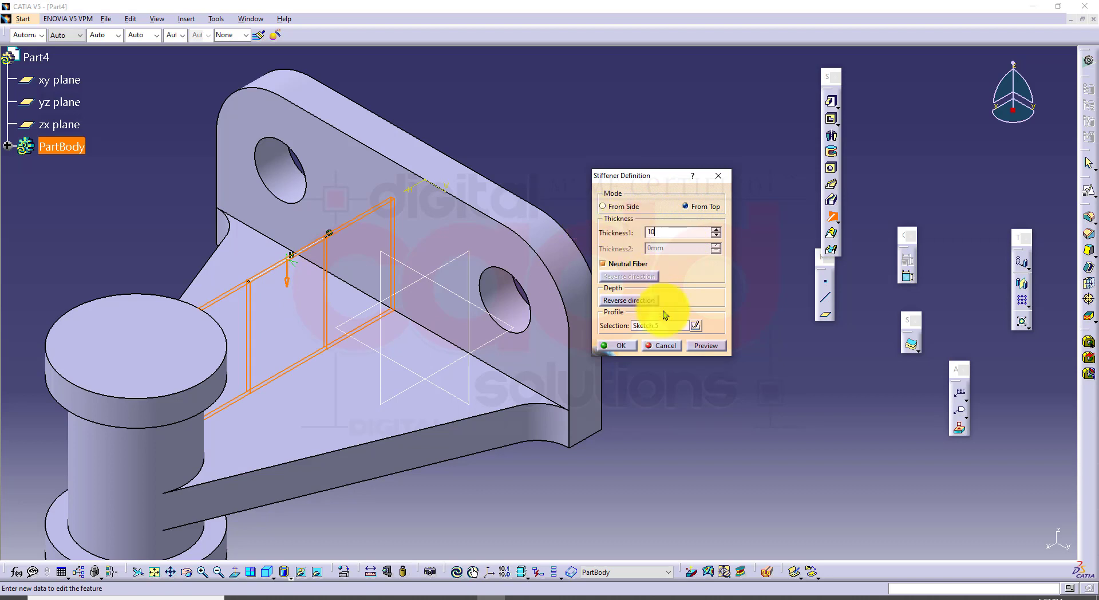
left_click(709, 346)
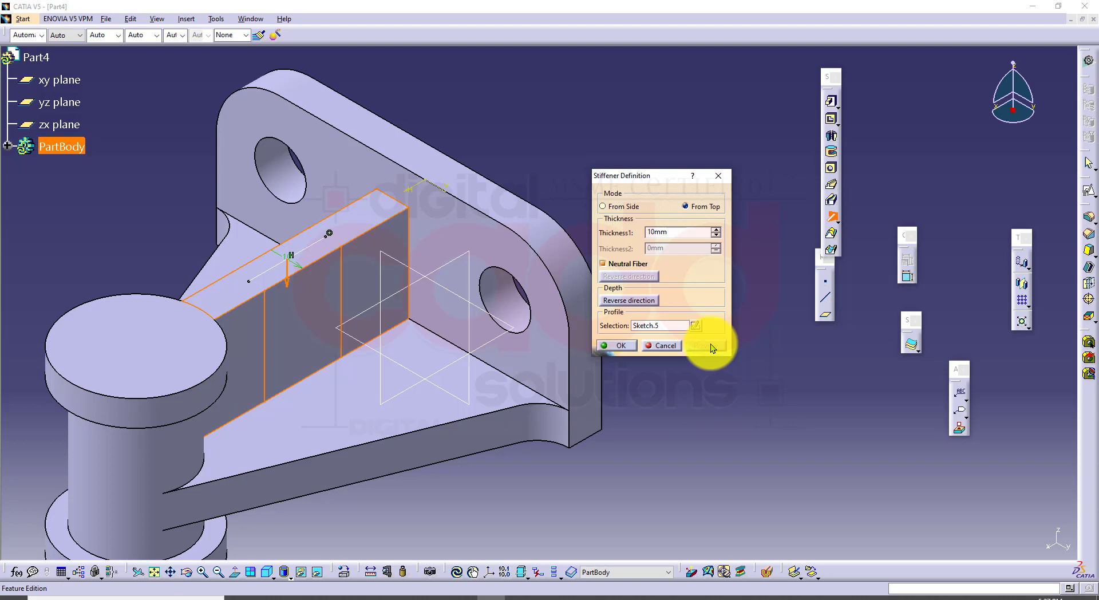
left_click(620, 345)
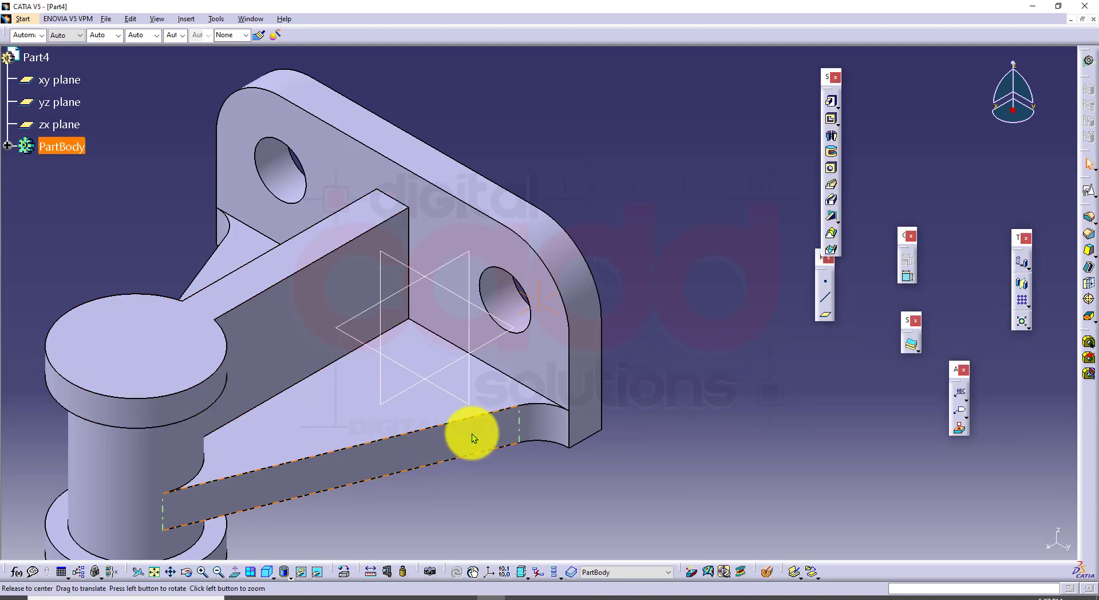
middle_click_drag(472, 434, 278, 203)
middle_click_drag(261, 247, 290, 435)
left_click(268, 573)
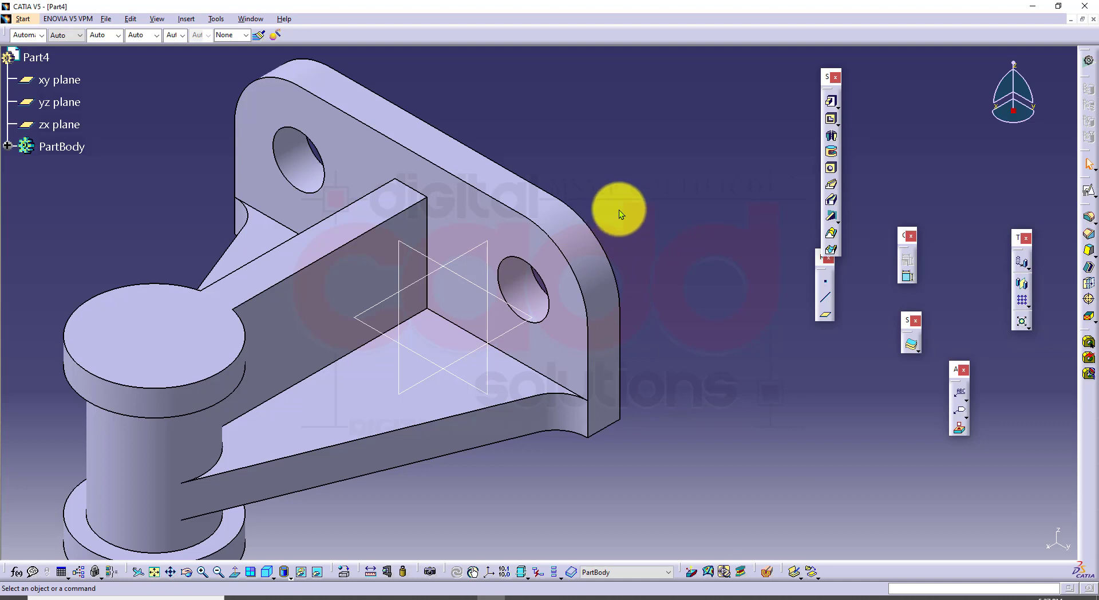
left_click_drag(620, 207, 620, 420)
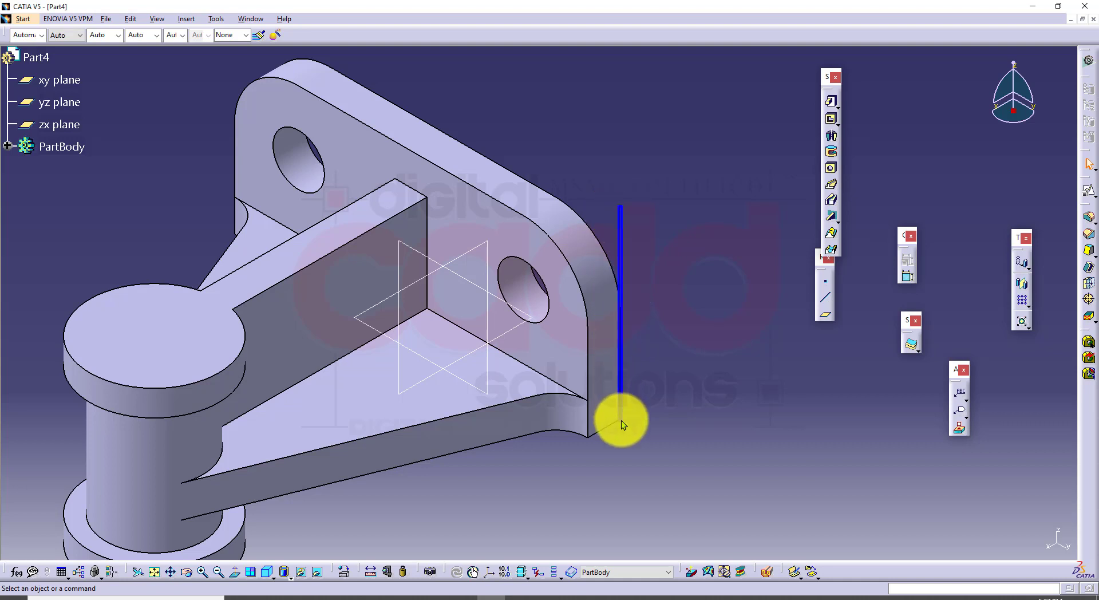
mouse_move(342, 249)
left_mouse_down()
mouse_move(342, 363)
mouse_move(340, 353)
left_mouse_up()
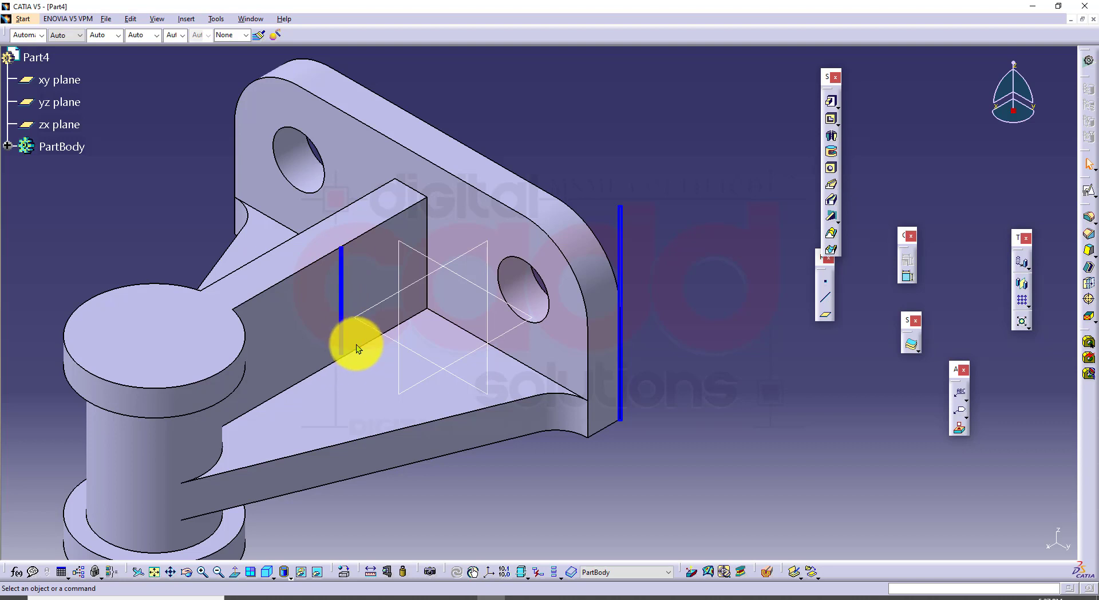
left_click_drag(431, 161, 433, 204)
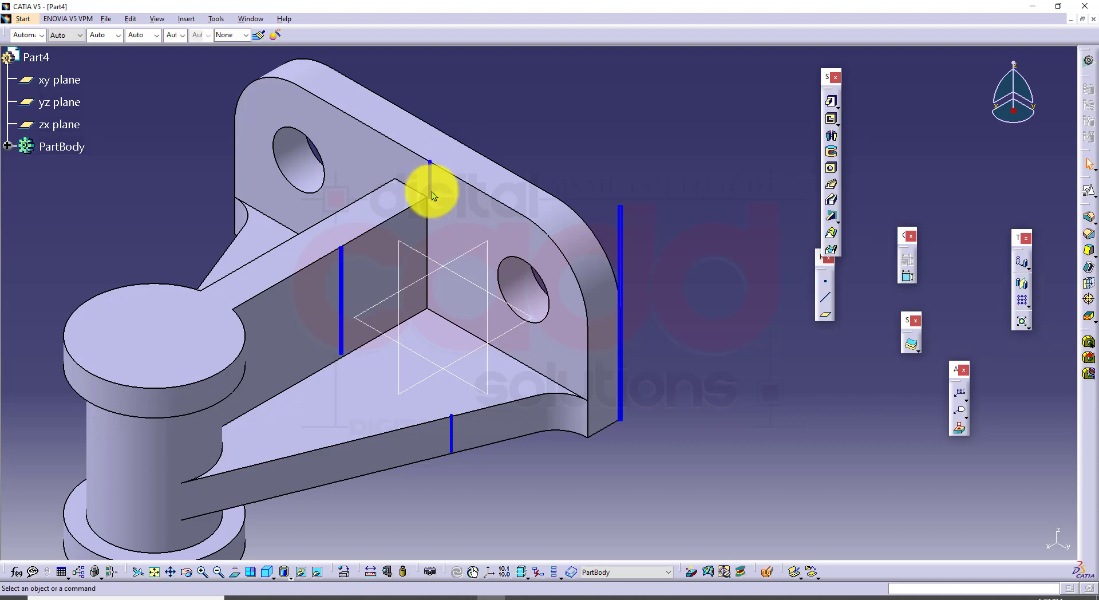
Fillet the edge where the stiffener's top face meets the back plate with a 10 mm radius
left_click(1088, 217)
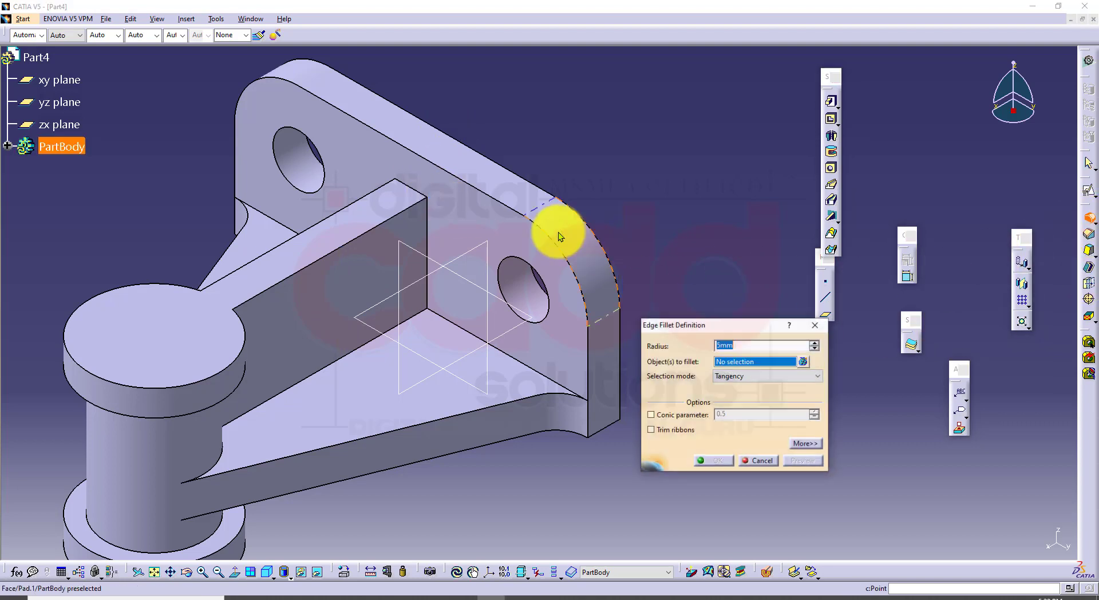
left_click(412, 186)
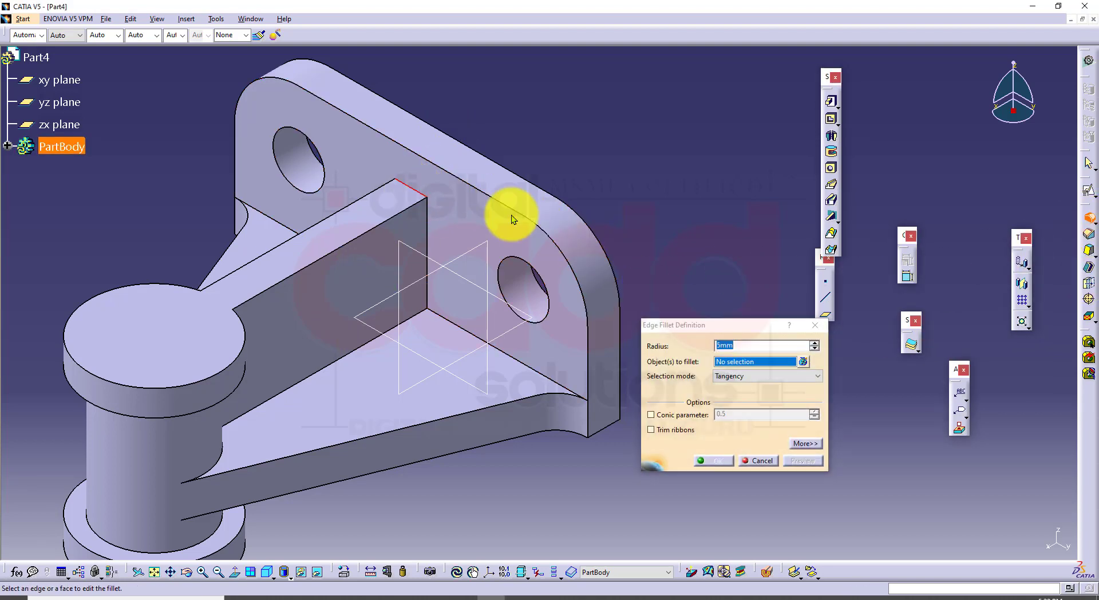
type("10")
key("Return")
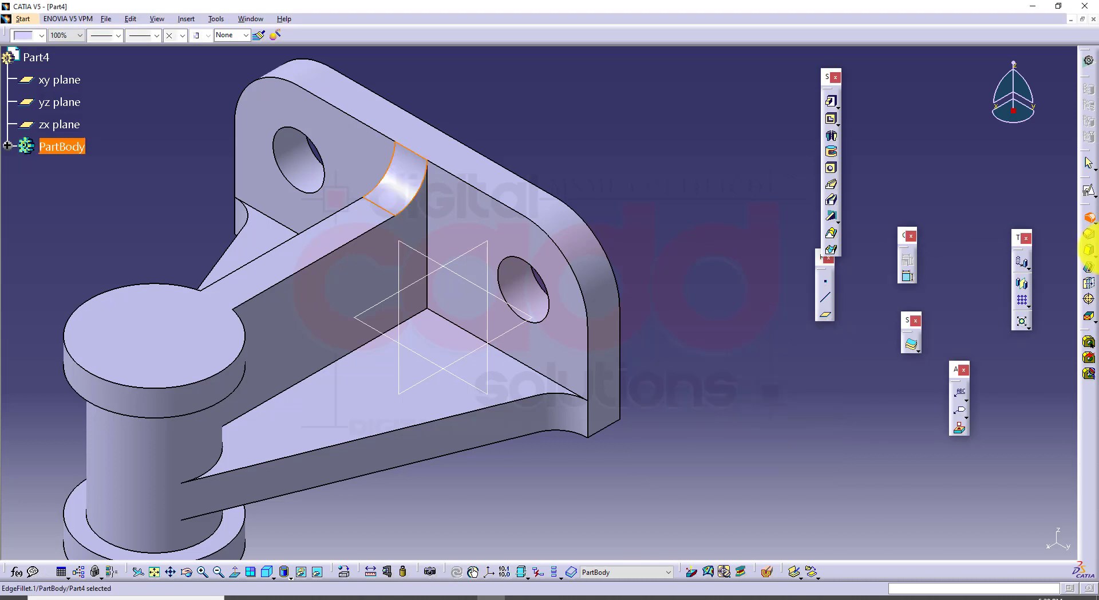
Check figure 66 in the PDF and, in CATIA, cut a 20 mm diameter Up To Next hole concentric with the cylinder's upper flange
middle_click_drag(730, 409, 740, 344)
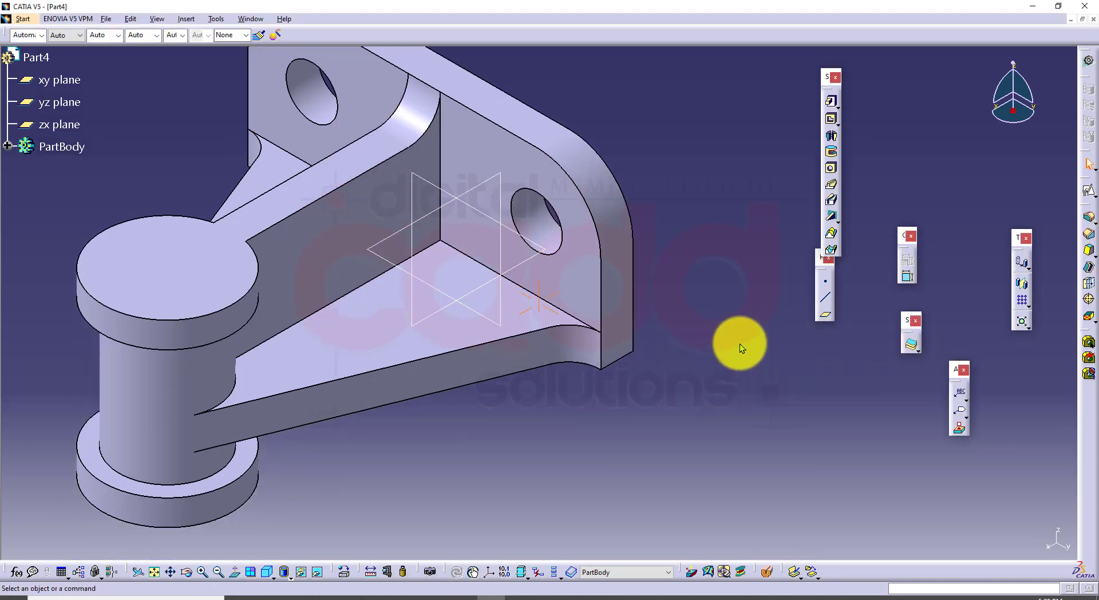
left_click(295, 598)
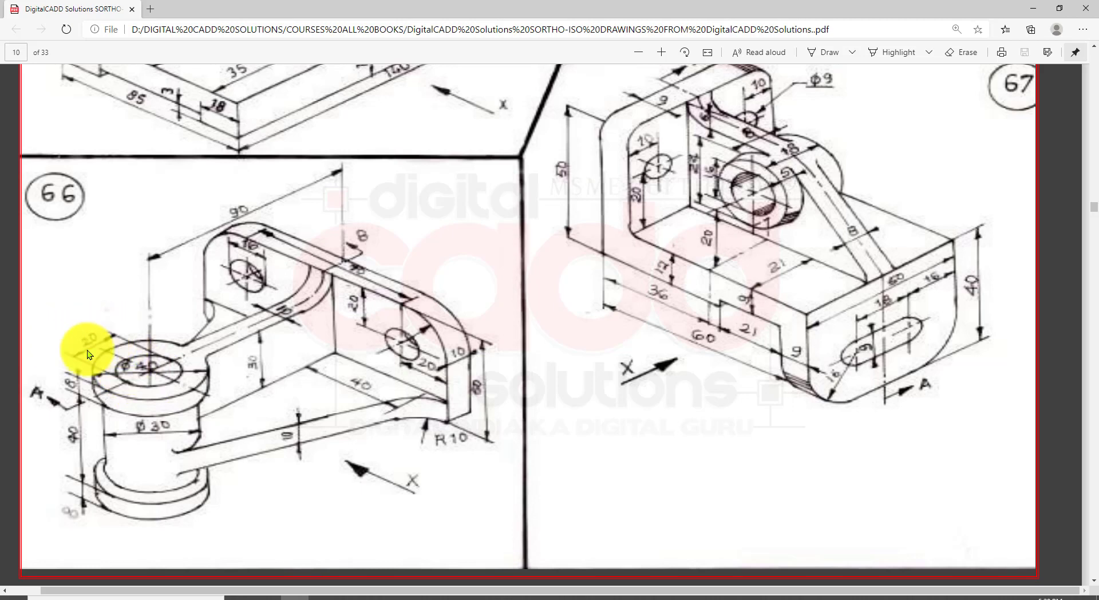
left_click(491, 597)
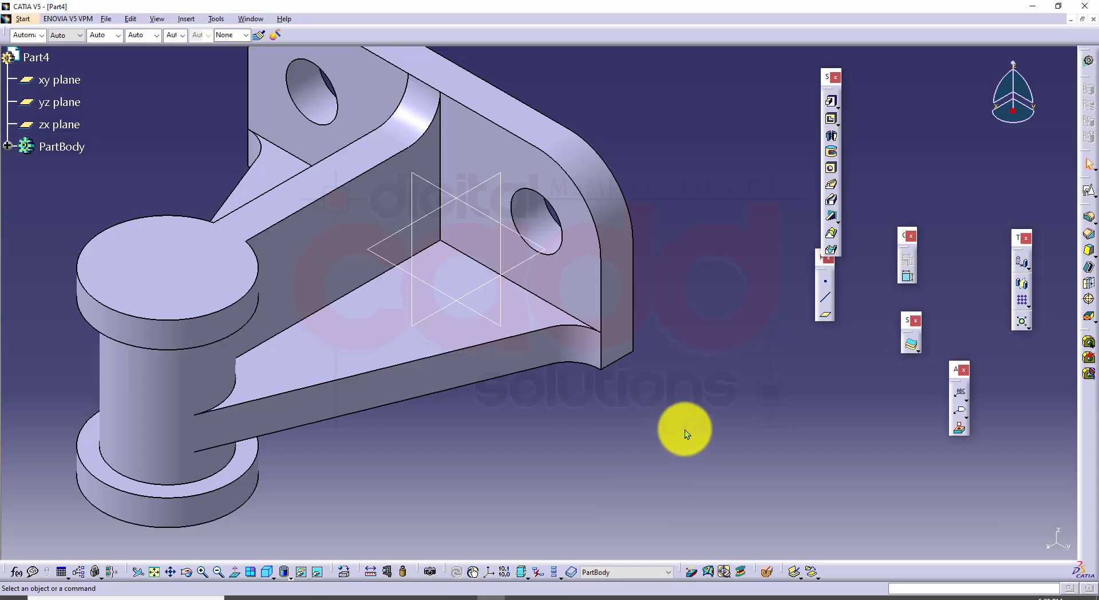
left_click(830, 168)
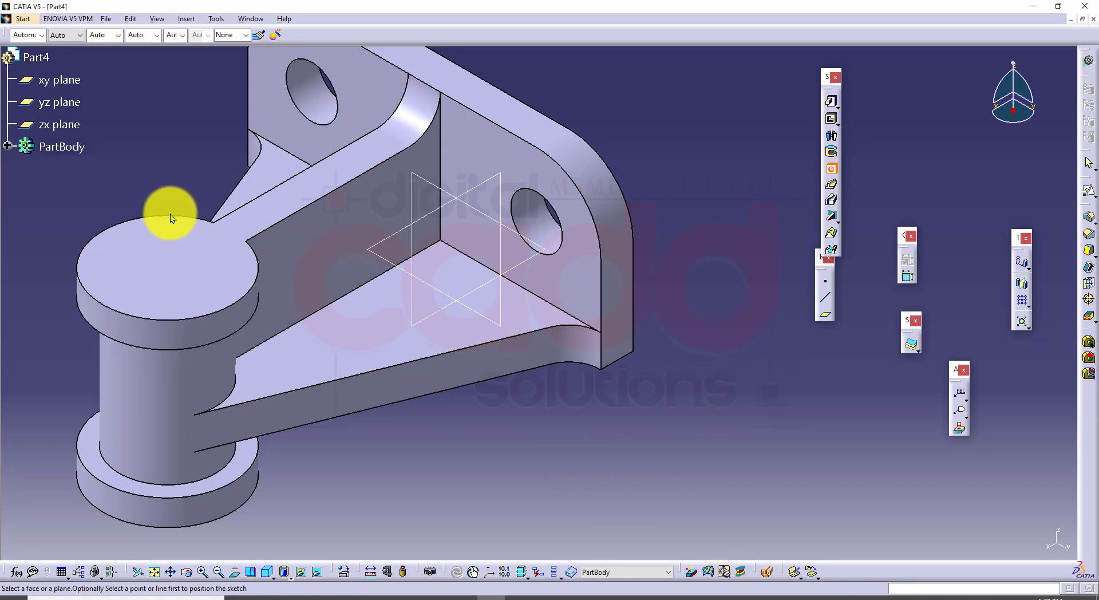
left_click(179, 262)
type("20mm")
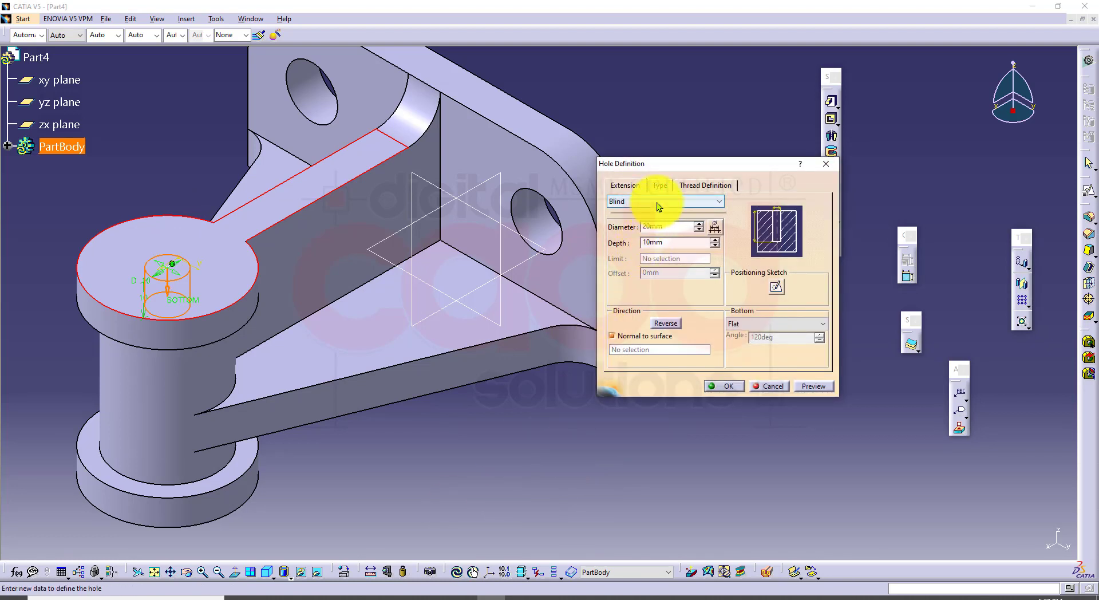
left_click(657, 201)
left_click(658, 222)
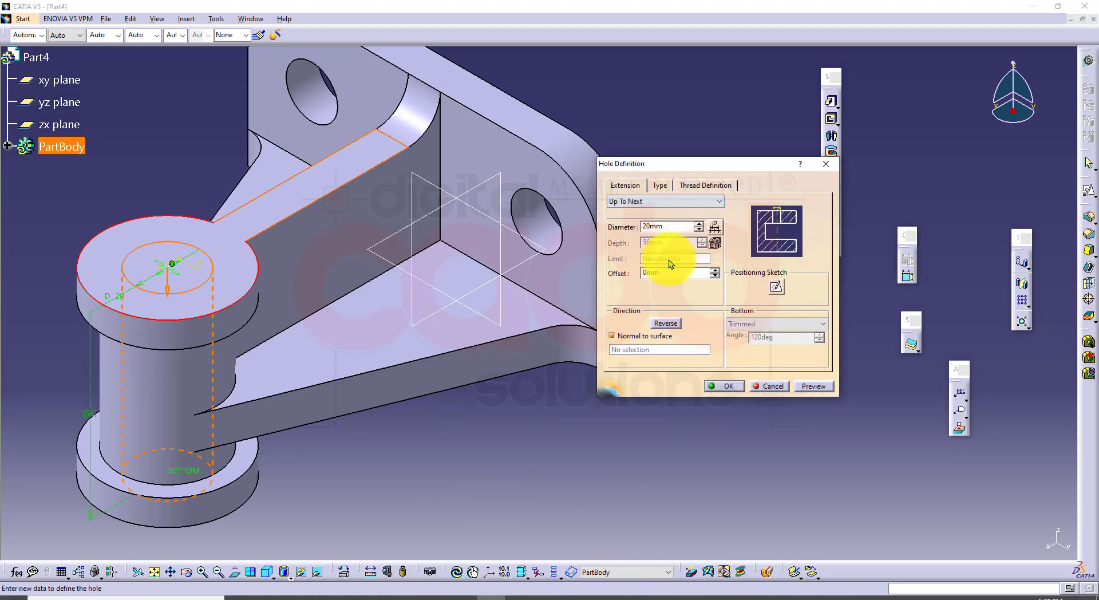
left_click(729, 385)
Restore the isometric view and colour the PartBody dark green
middle_click_drag(525, 507, 486, 480)
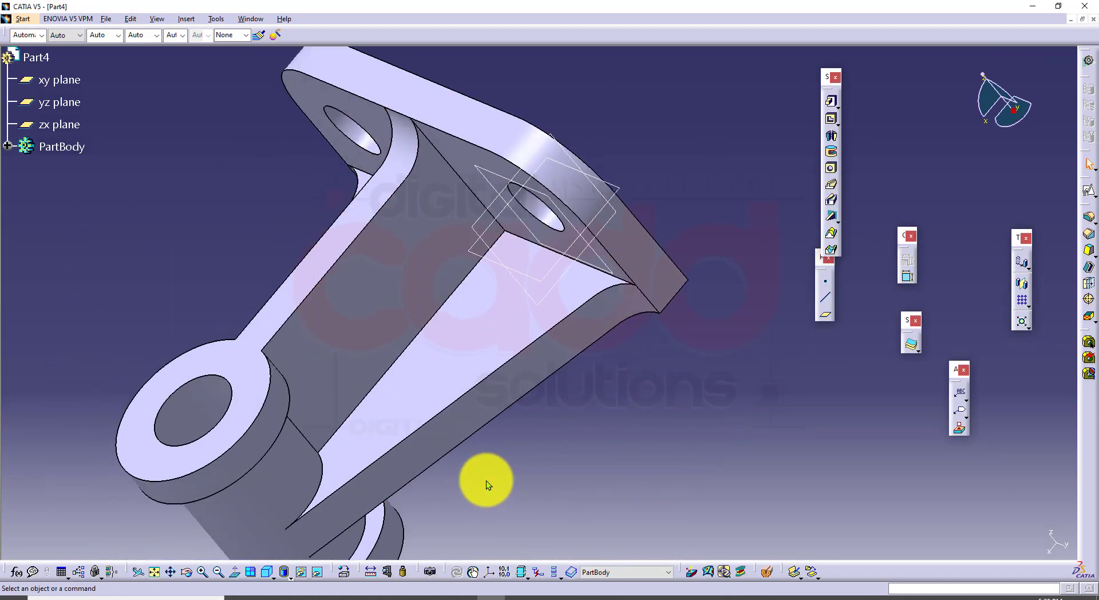
left_click(267, 572)
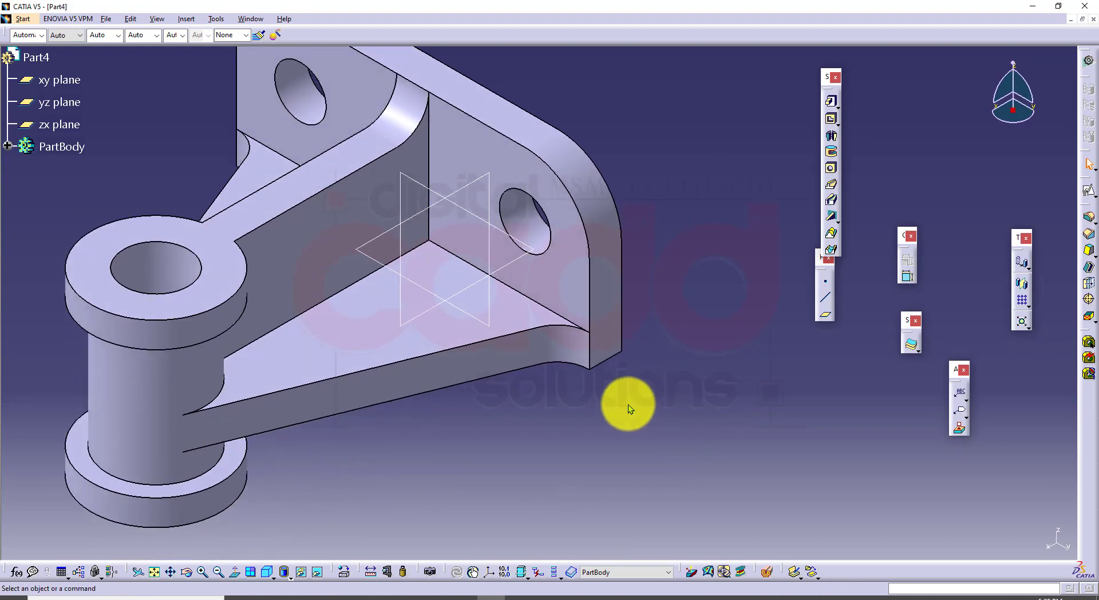
middle_click_drag(628, 404, 671, 411)
middle_click_drag(675, 309, 696, 383)
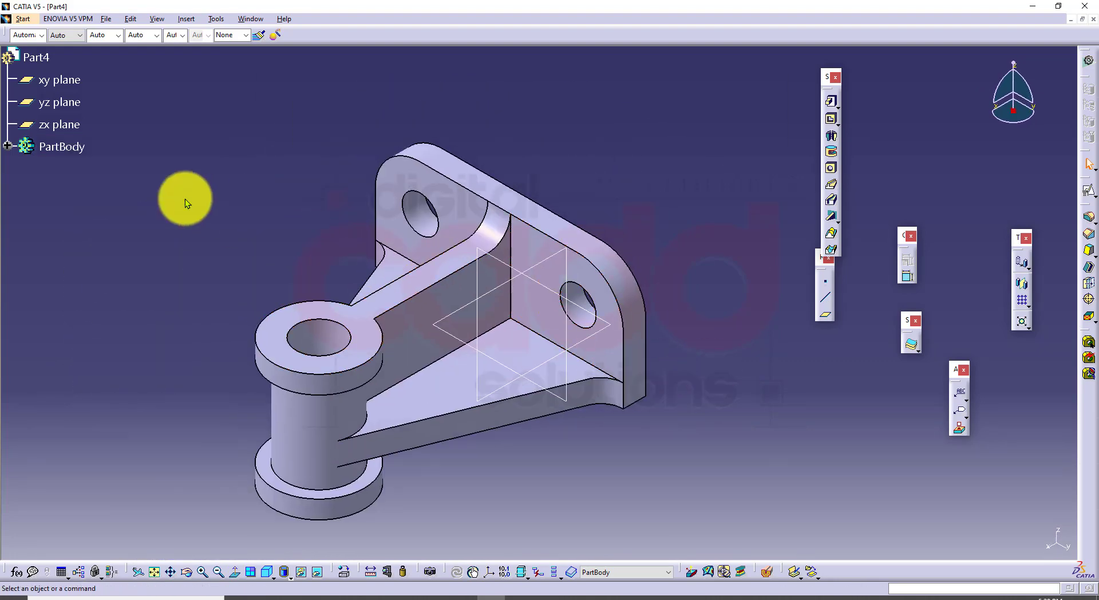
left_click(67, 151)
left_click(41, 35)
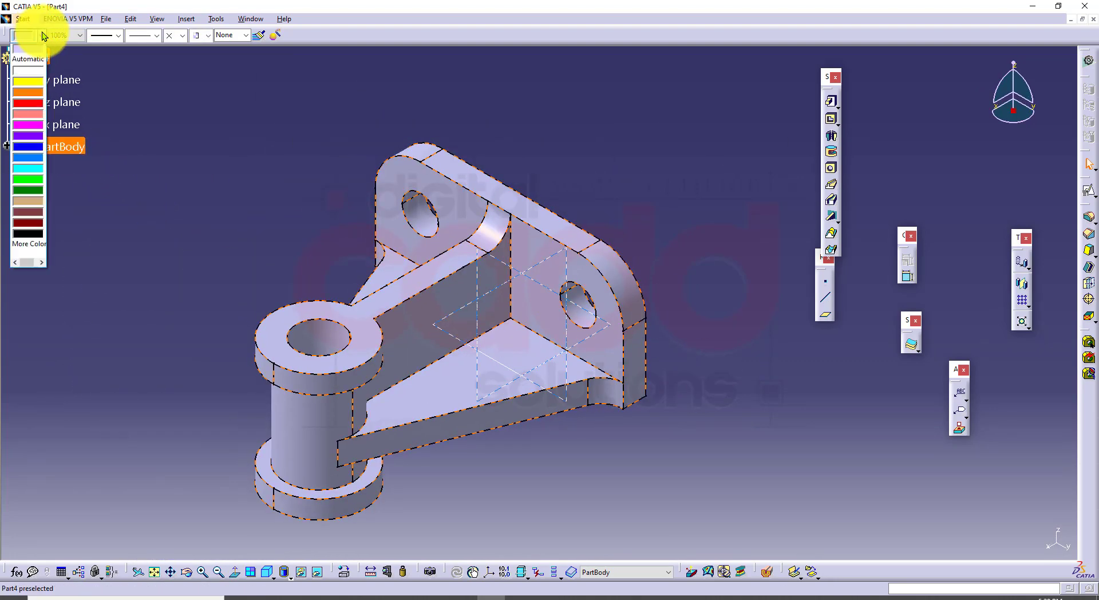
left_click(29, 190)
left_click(510, 493)
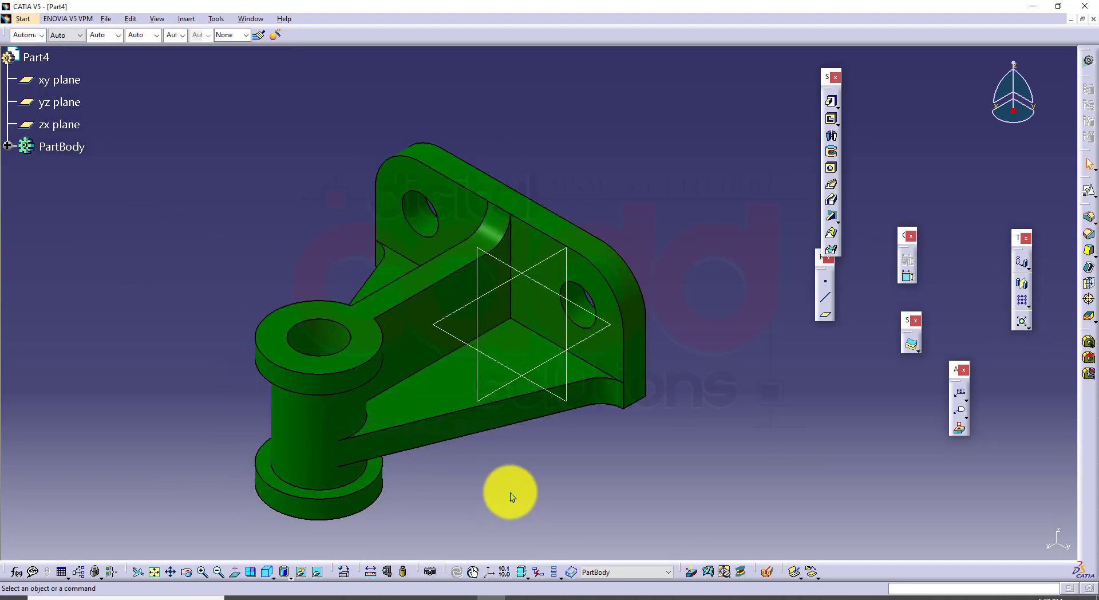
mouse_move(510, 492)
middle_mouse_down()
mouse_move(530, 455)
mouse_move(569, 136)
mouse_move(551, 291)
mouse_move(448, 452)
mouse_move(414, 459)
mouse_move(483, 432)
mouse_move(544, 130)
mouse_move(513, 479)
middle_mouse_up()
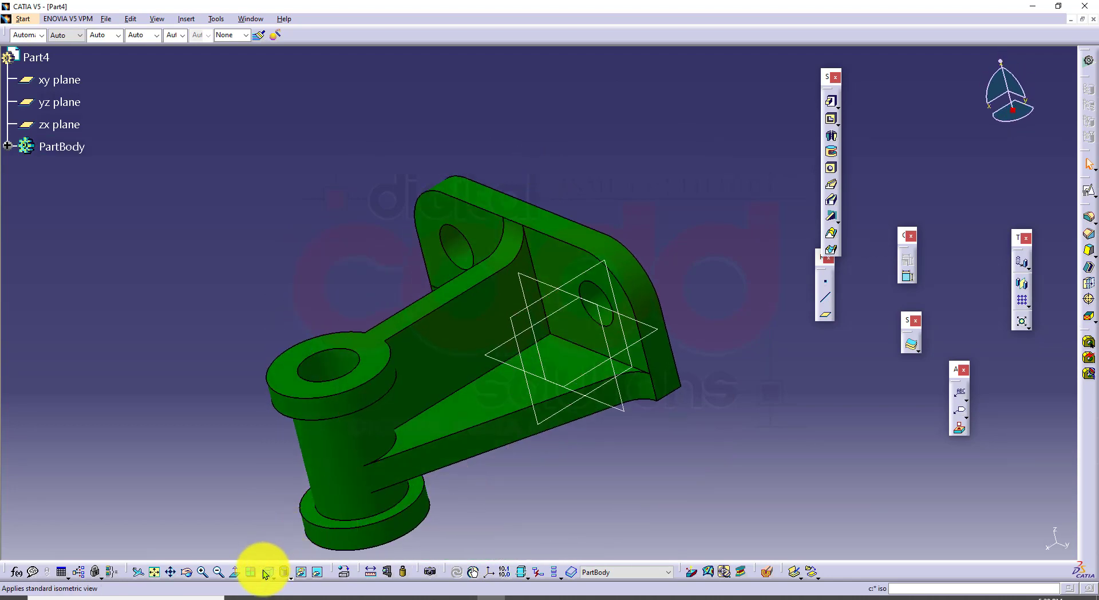
left_click(266, 571)
middle_click_drag(532, 440, 531, 317)
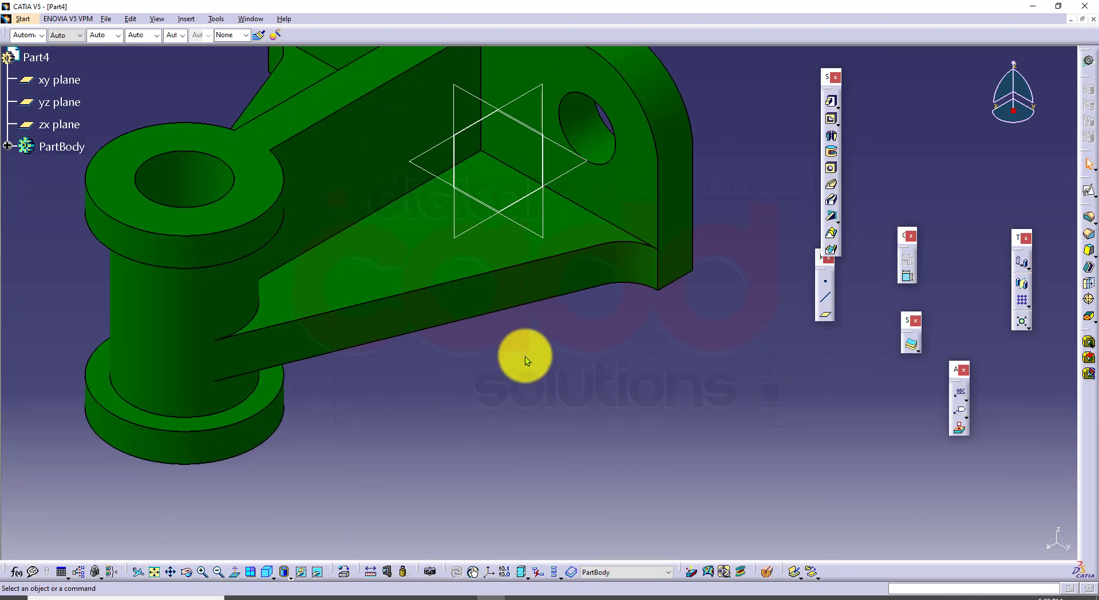
mouse_move(525, 356)
middle_mouse_down()
mouse_move(506, 461)
mouse_move(515, 460)
middle_mouse_up()
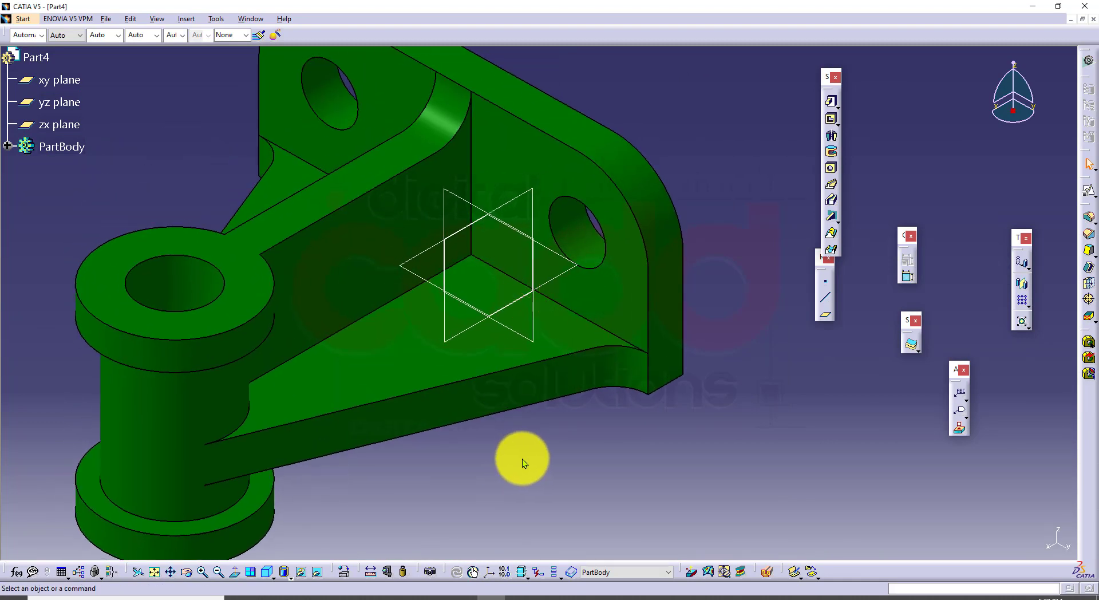
mouse_move(687, 348)
middle_mouse_down()
mouse_move(656, 458)
mouse_move(658, 403)
mouse_move(678, 382)
mouse_move(648, 430)
middle_mouse_up()
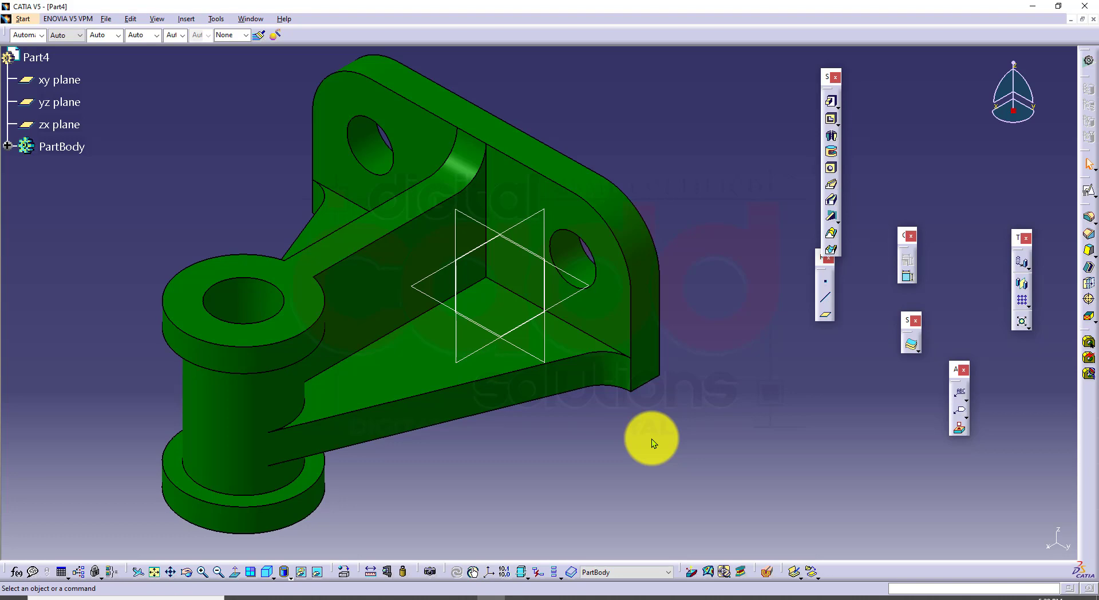
Switch to the PDF and examine figure 102, including its rounded upper block
key("alt+Tab")
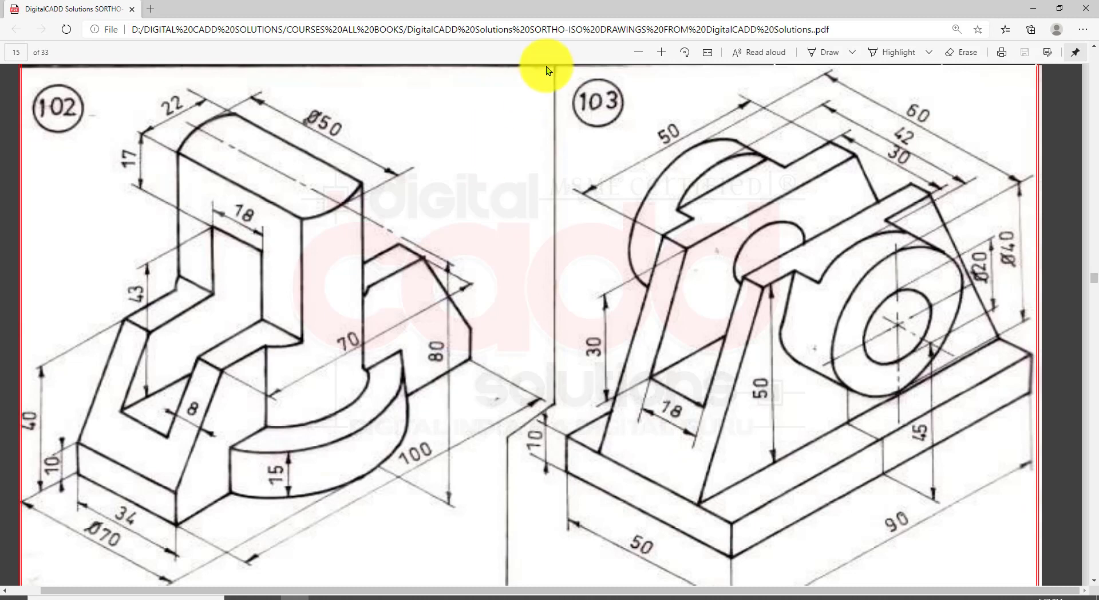
mouse_move(546, 68)
left_mouse_down()
mouse_move(482, 201)
mouse_move(159, 502)
mouse_move(8, 584)
left_mouse_up()
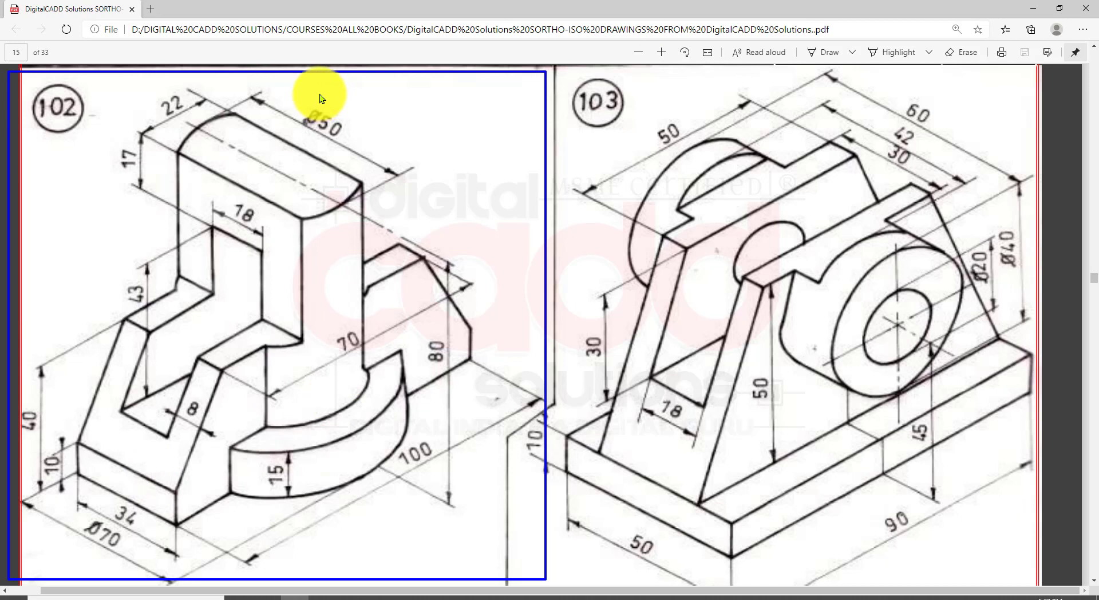
left_click_drag(298, 106, 292, 137)
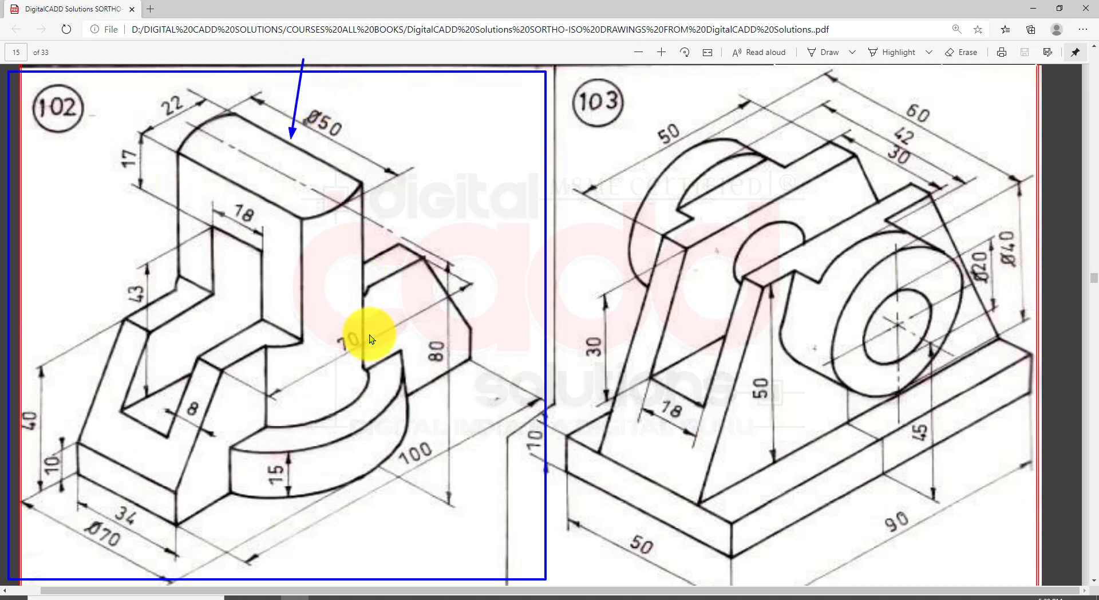
key("Escape")
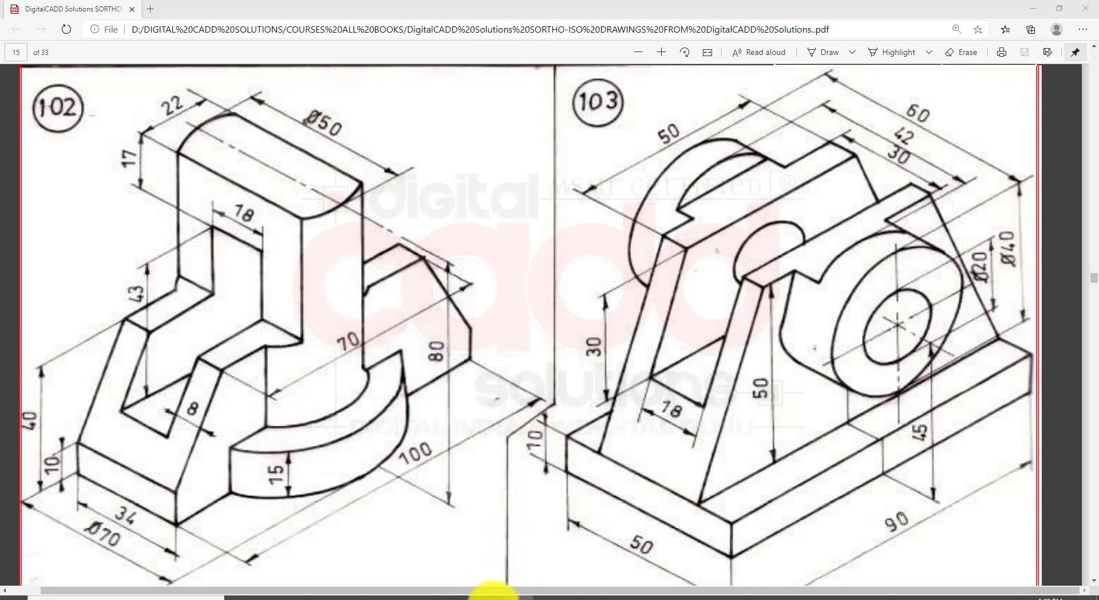
Return to CATIA, create a new part in the Part Design workbench and set it to the isometric view
left_click(493, 595)
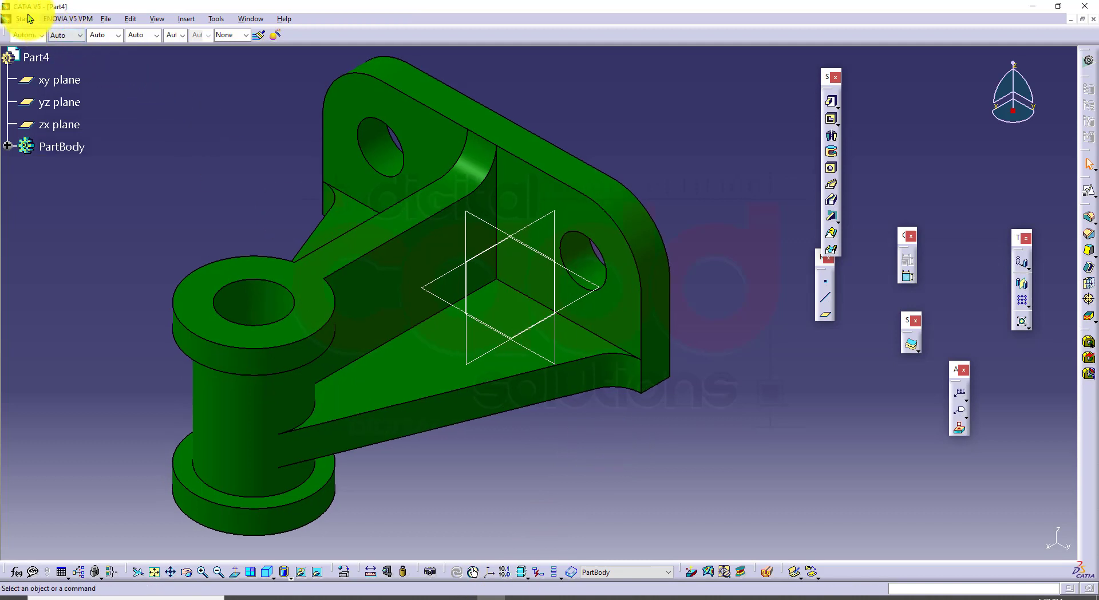
left_click(524, 597)
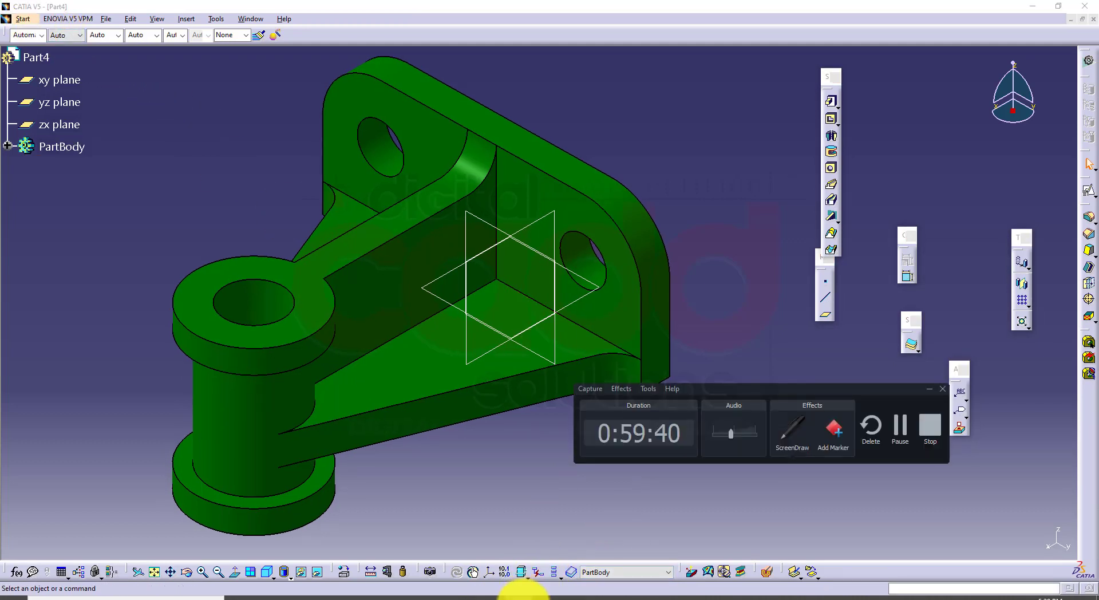
left_click(524, 597)
left_click(23, 18)
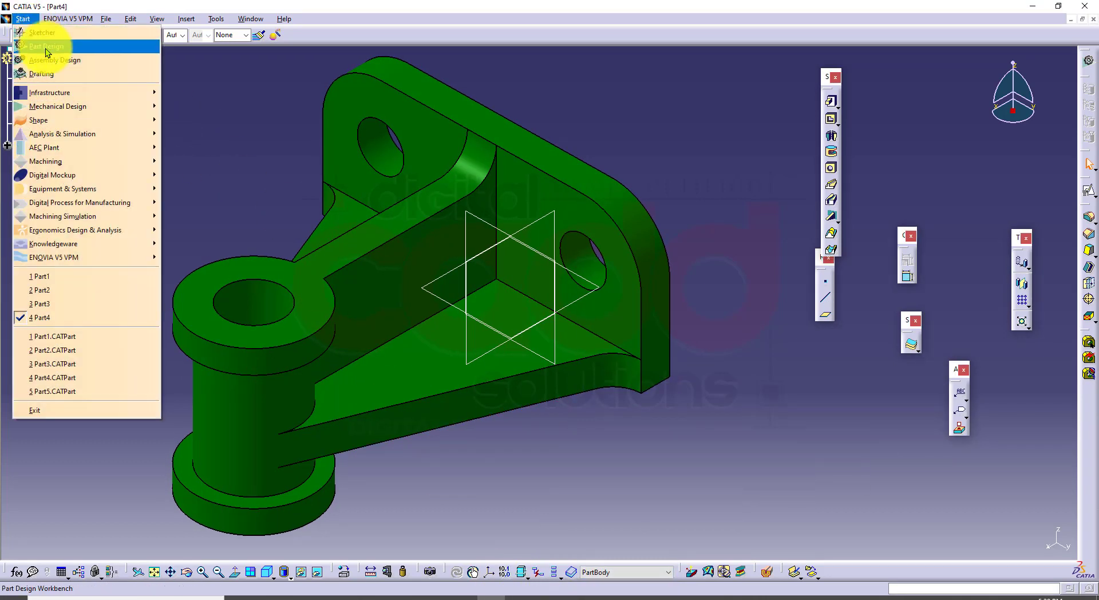
left_click(45, 48)
left_click(630, 360)
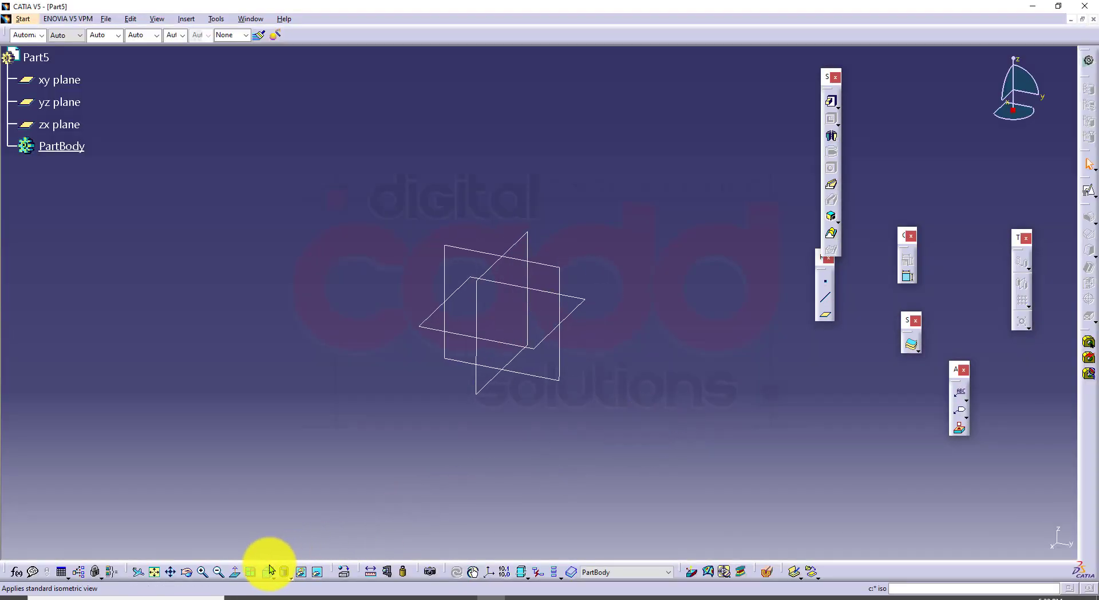
left_click(272, 569)
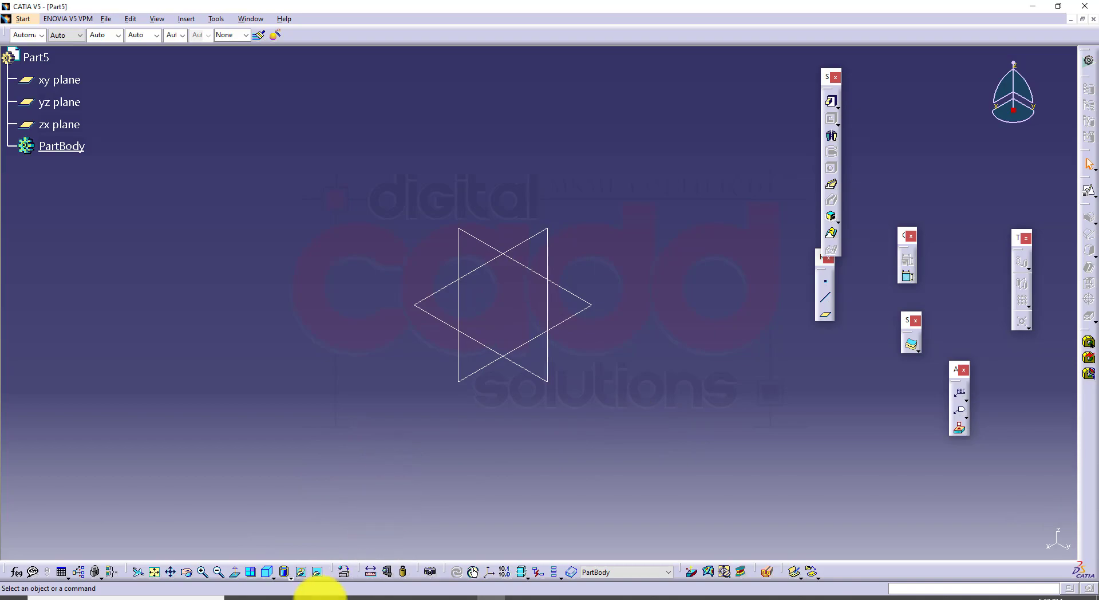
Switch to the PDF and examine figure 102's base and viewing directions to plan the first sketch
left_click(294, 596)
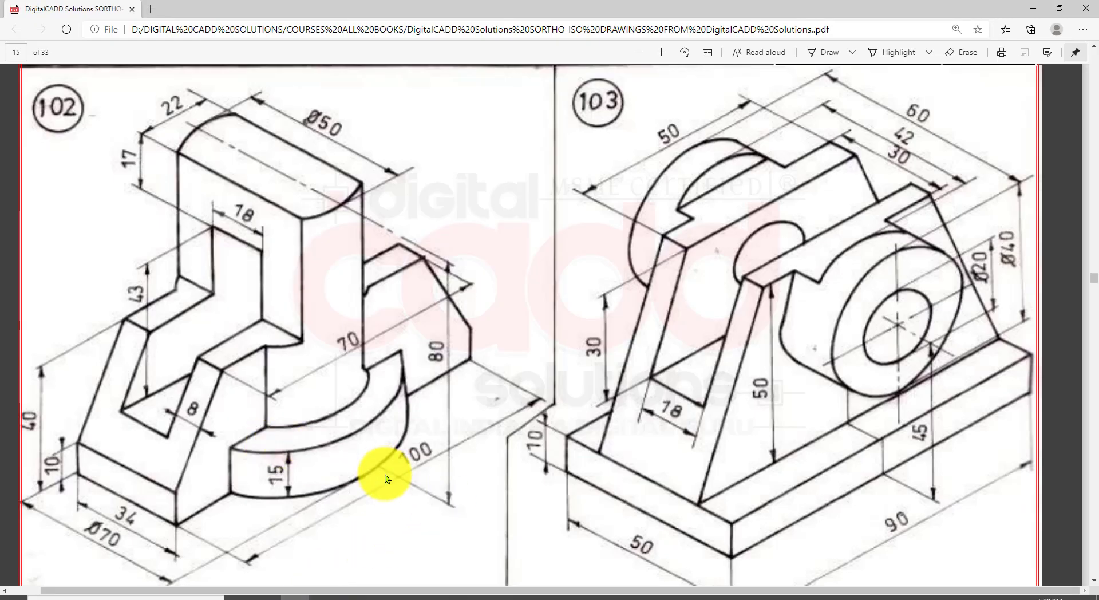
left_click_drag(469, 502, 417, 474)
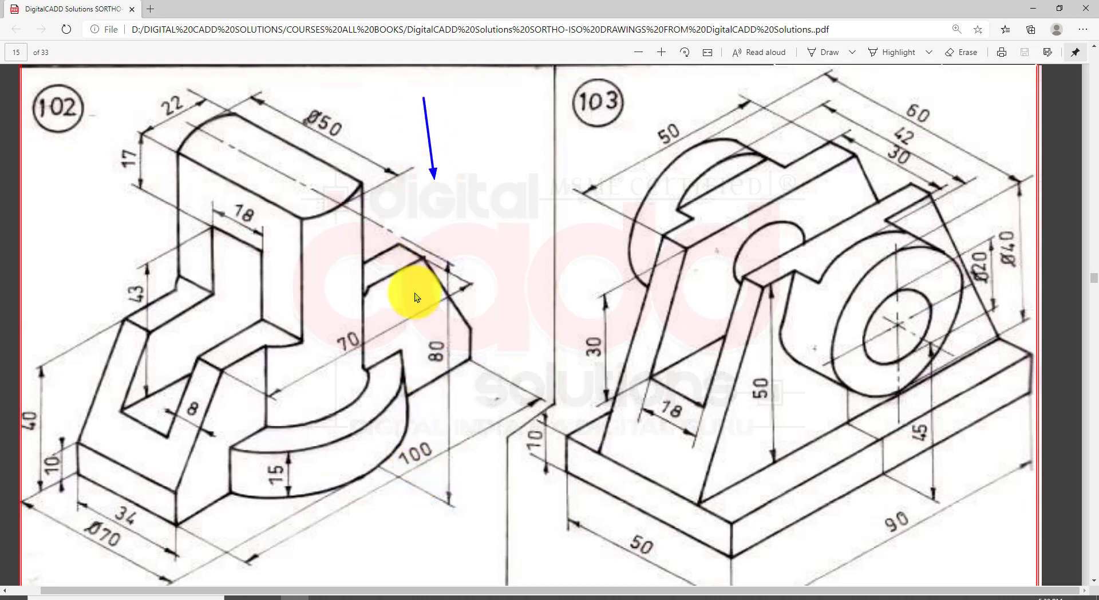
left_click_drag(437, 444, 427, 441)
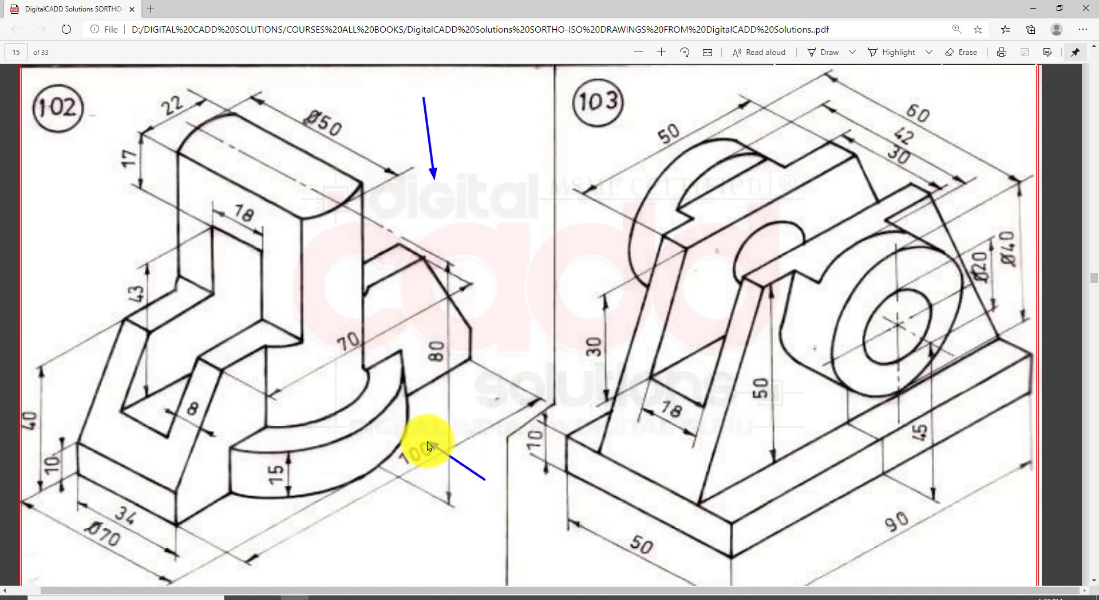
left_click_drag(484, 479, 524, 450)
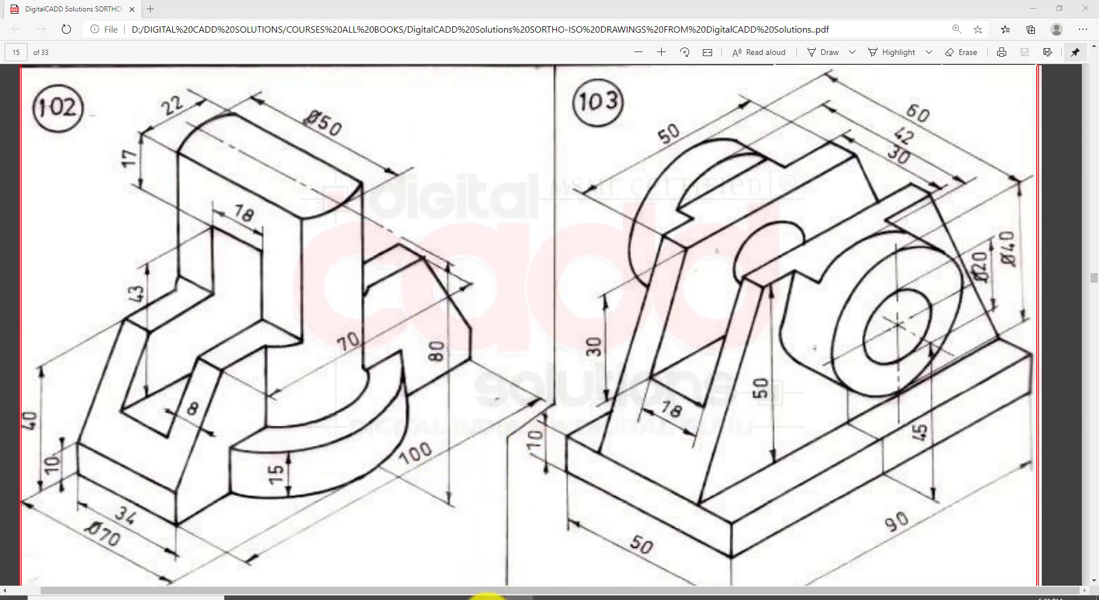
Back in CATIA, start a positioned sketch on the xy plane with both the H and V directions reversed
left_click(487, 596)
left_click(588, 307)
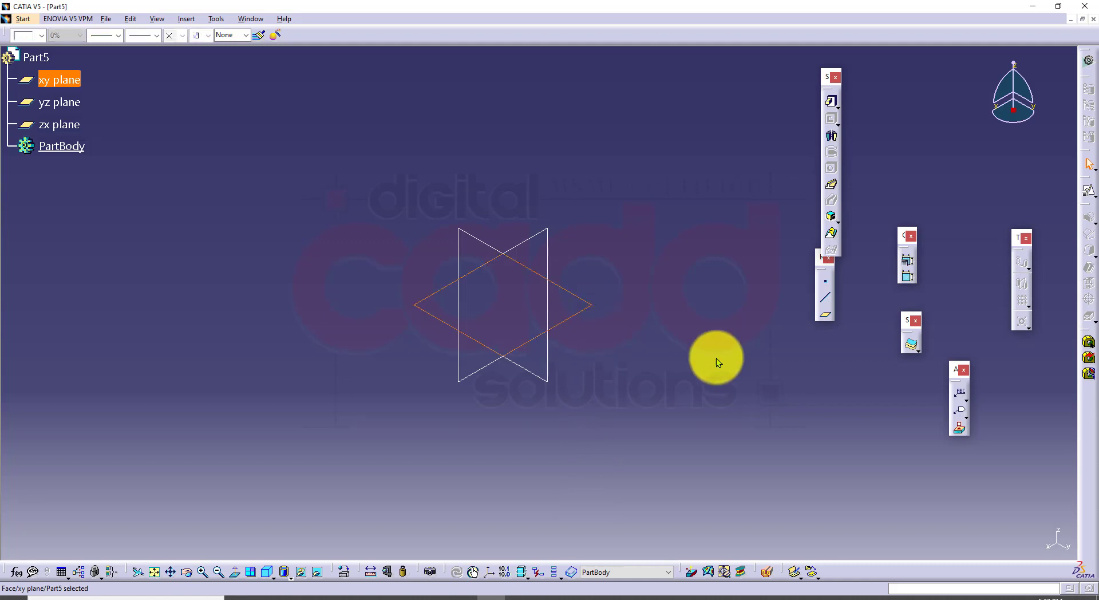
left_click(1089, 193)
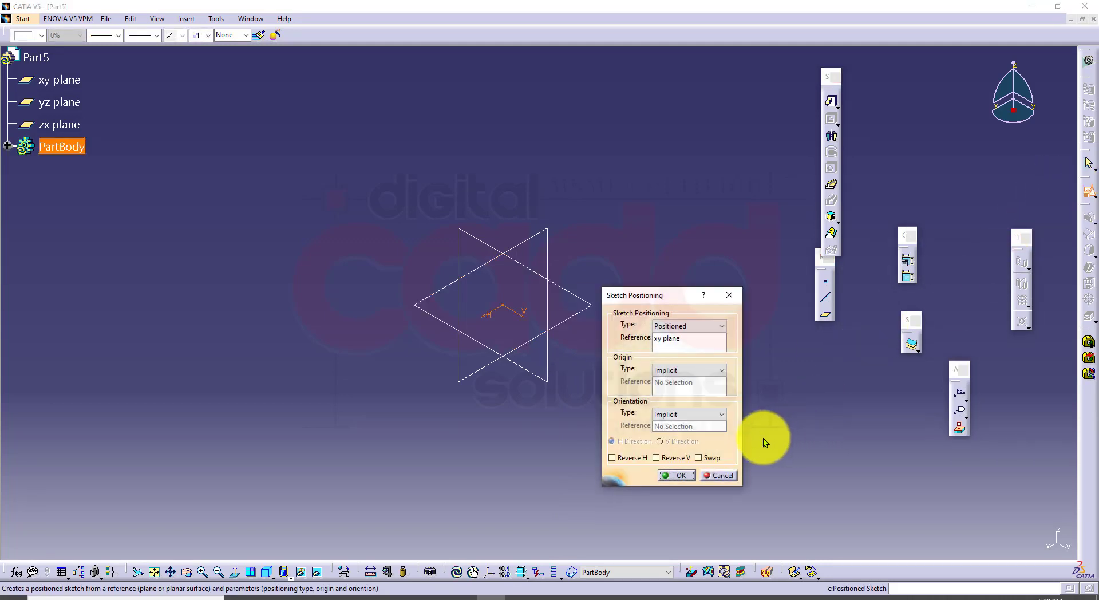
left_click(640, 458)
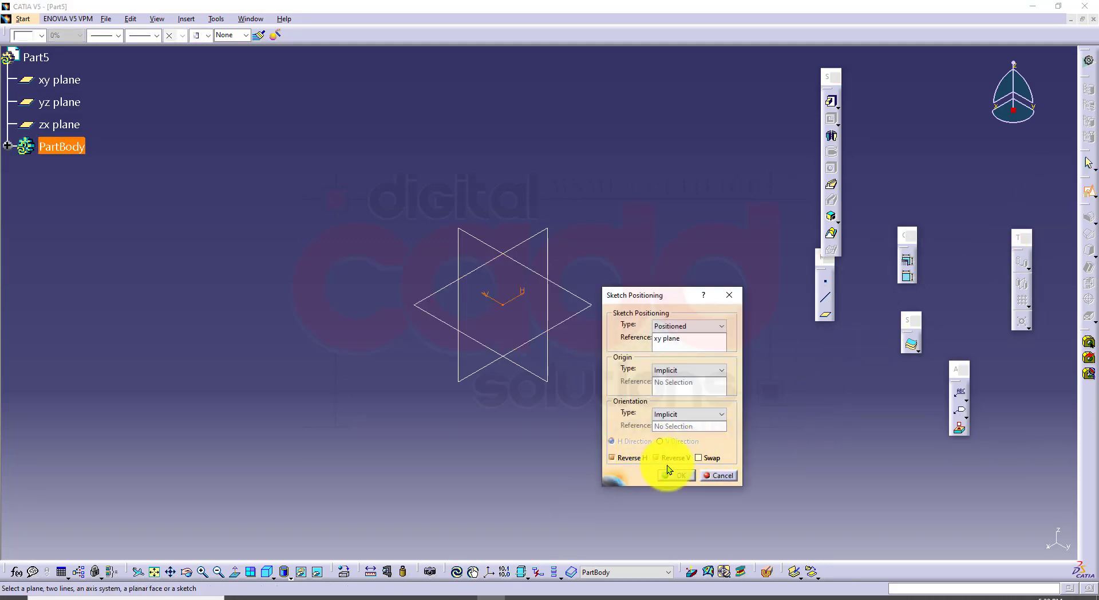
left_click(678, 477)
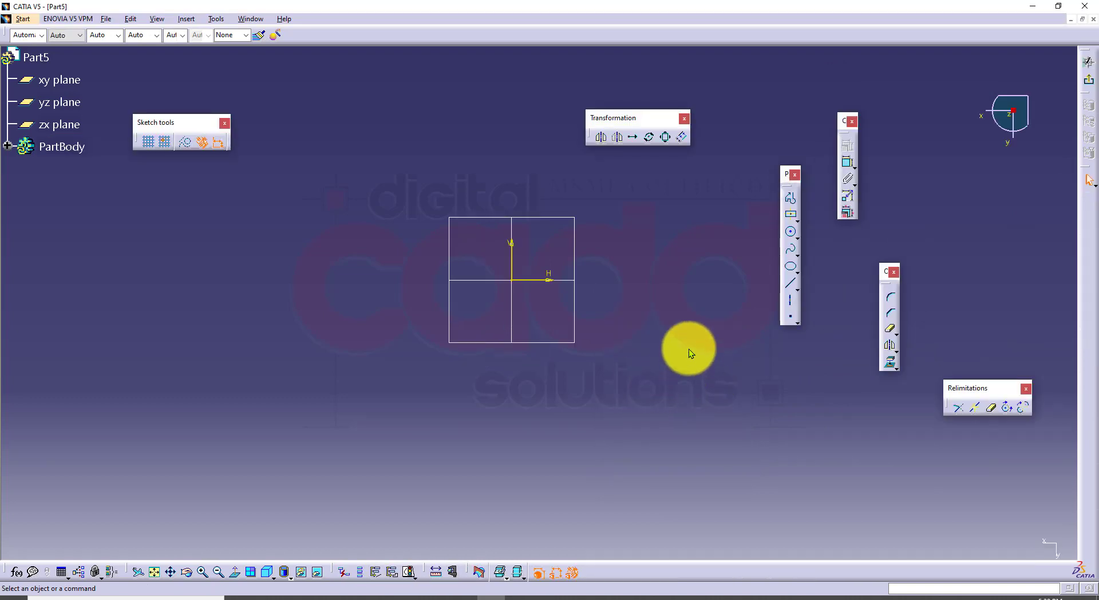
Sketch a wide centred rectangle with its centre on the sketch origin
left_click(791, 215)
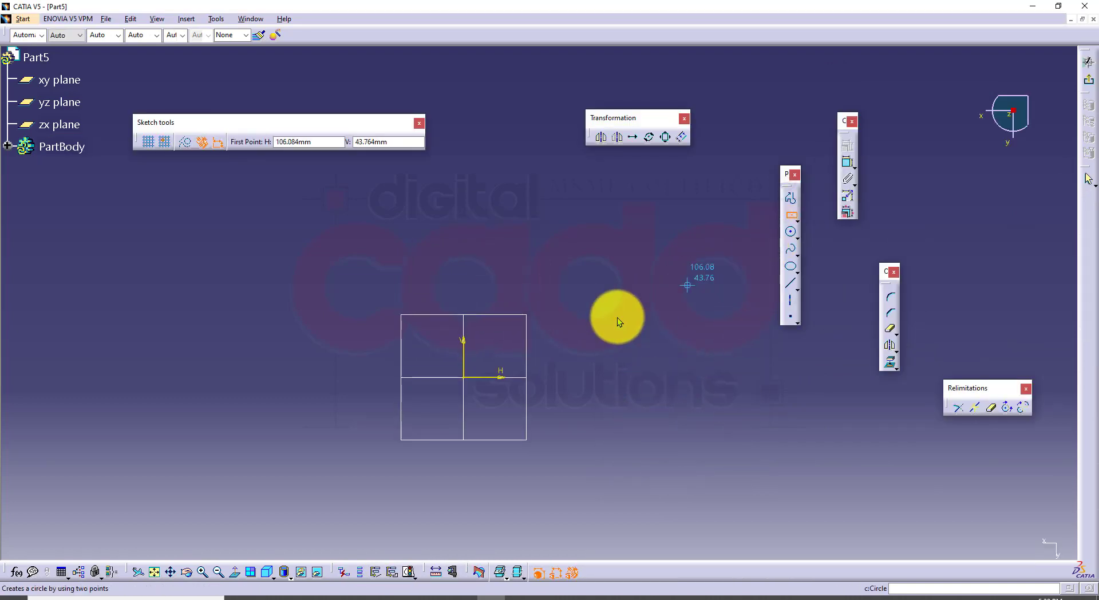
left_click(462, 378)
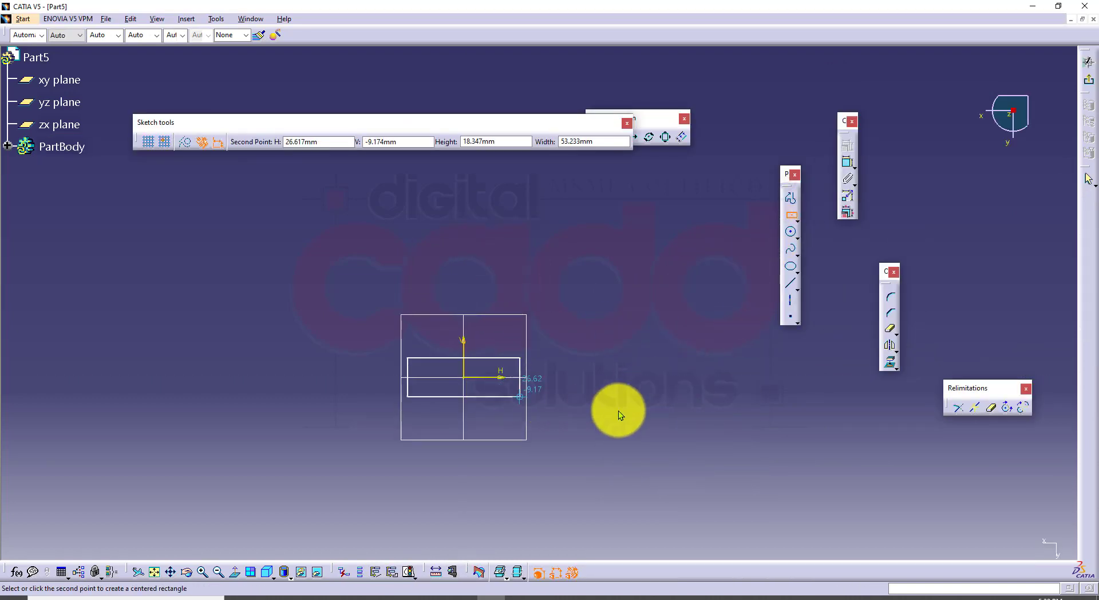
left_click(728, 435)
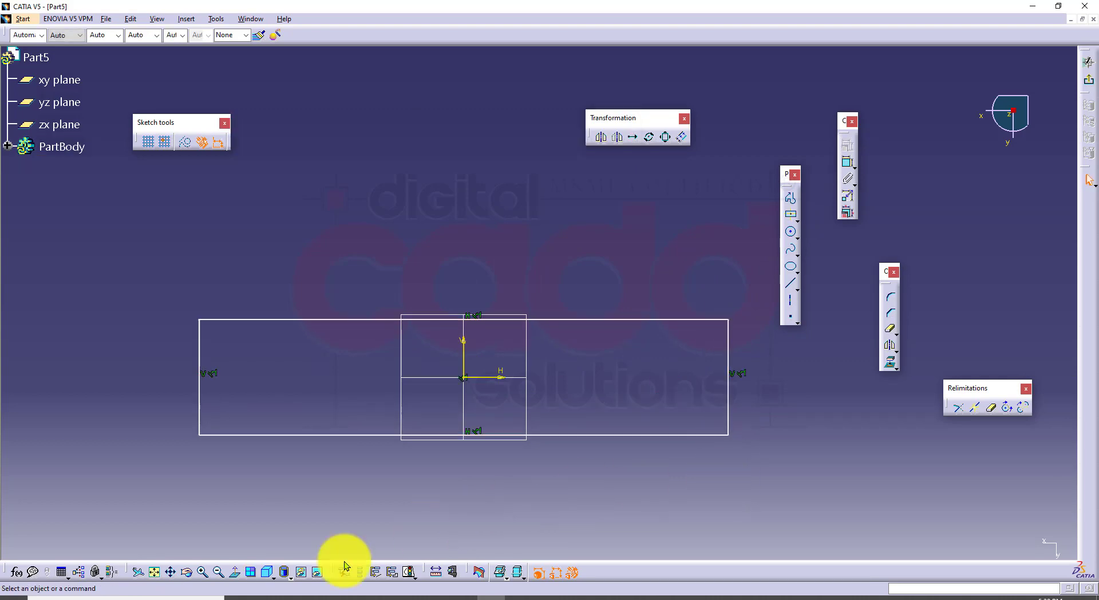
Check the base length and width of figure 102 in the PDF and return to the CATIA sketch
left_click(294, 599)
scroll(439, 443, "down", 1)
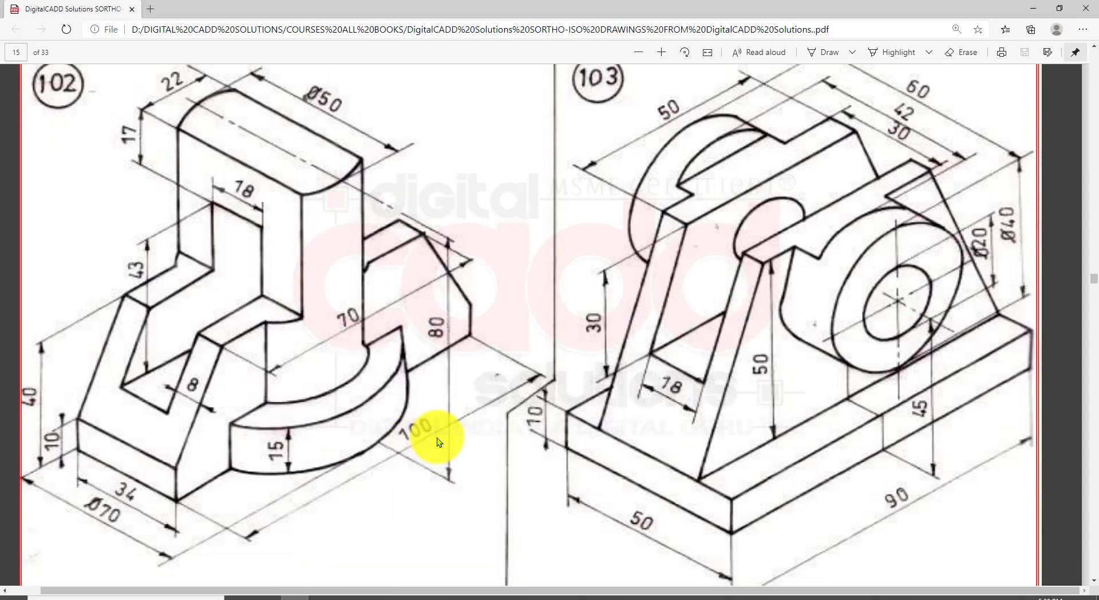
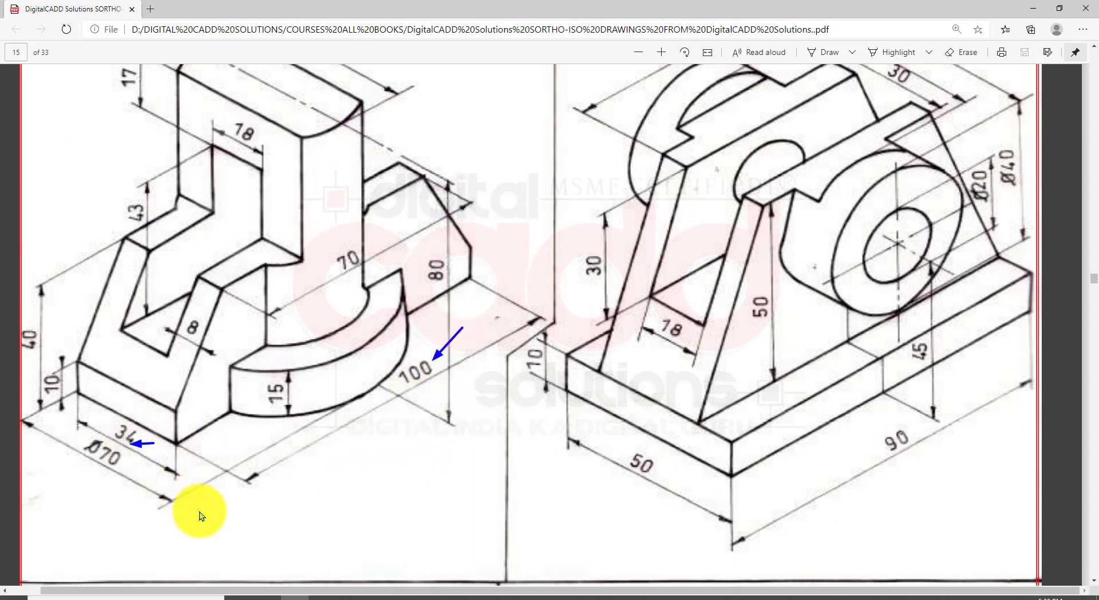
left_click(491, 597)
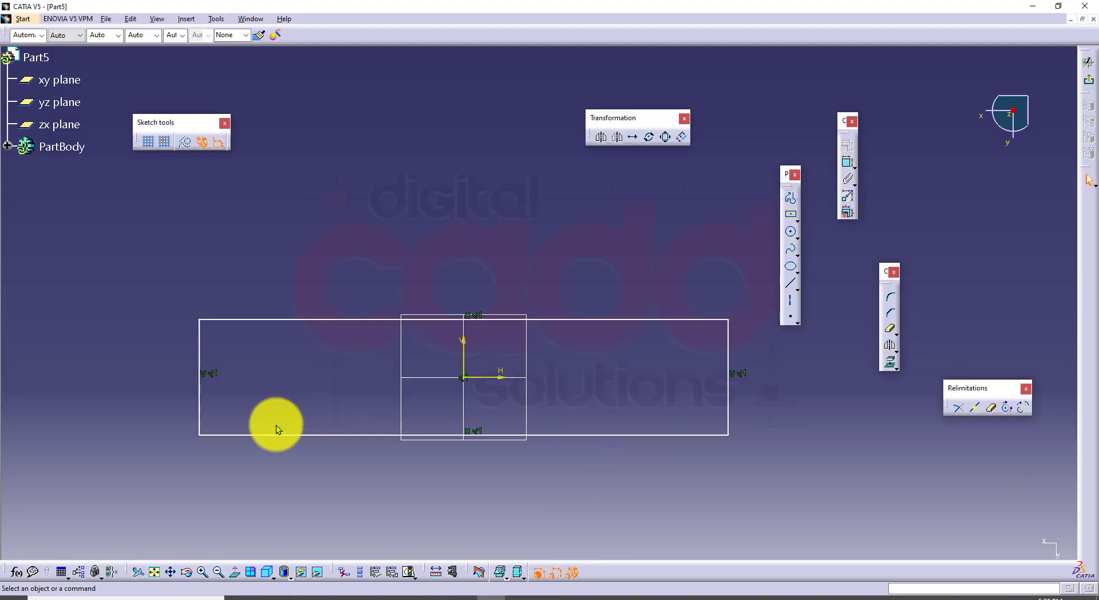
Dimension the rectangle's horizontal length between its two short sides and set it to 100 mm
left_click(848, 163)
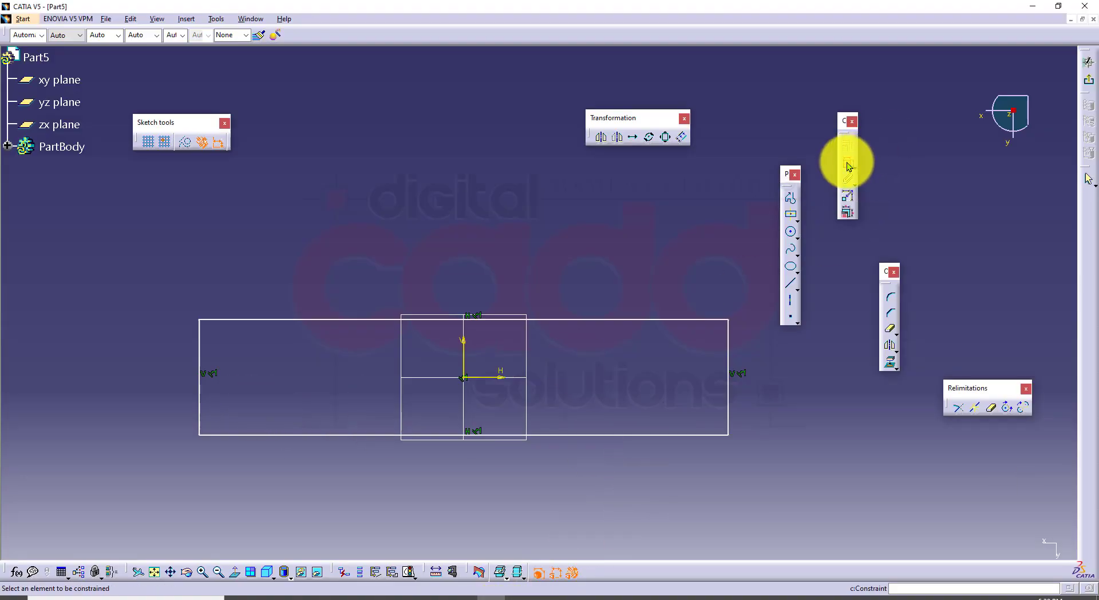
left_click(199, 393)
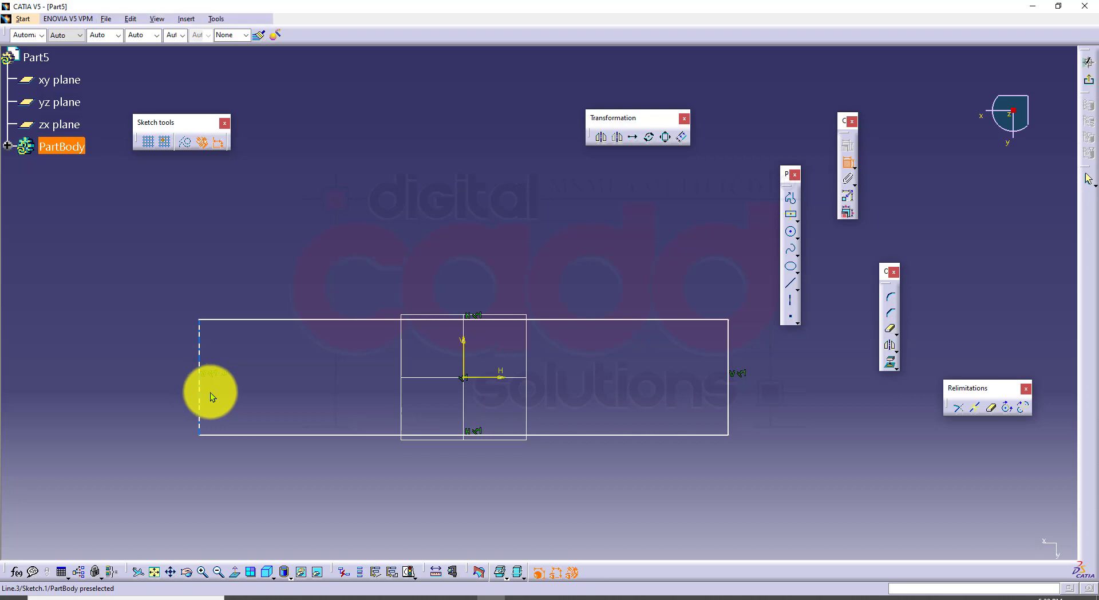
left_click(728, 389)
left_click(555, 472)
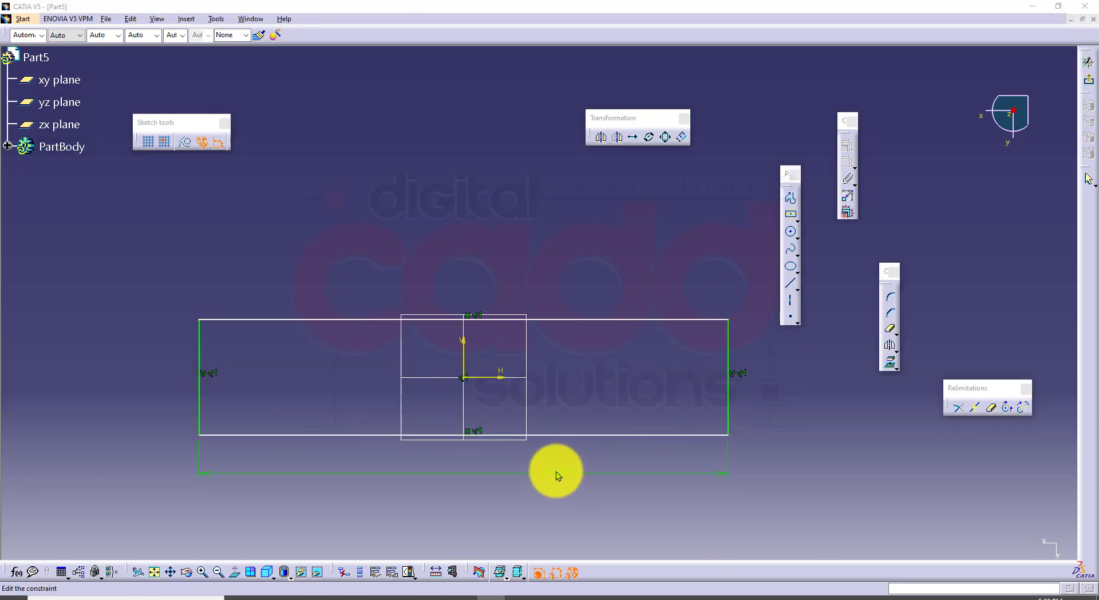
double_click(555, 472)
type("100mm")
key("Return")
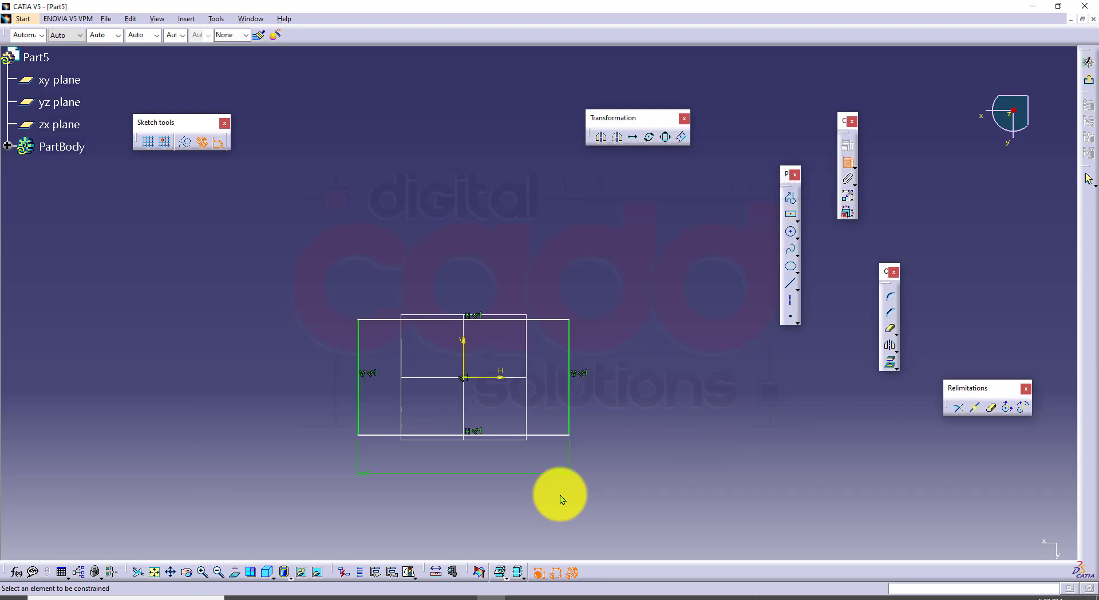
Dimension the rectangle's short side and set it to 34 mm
left_click(569, 404)
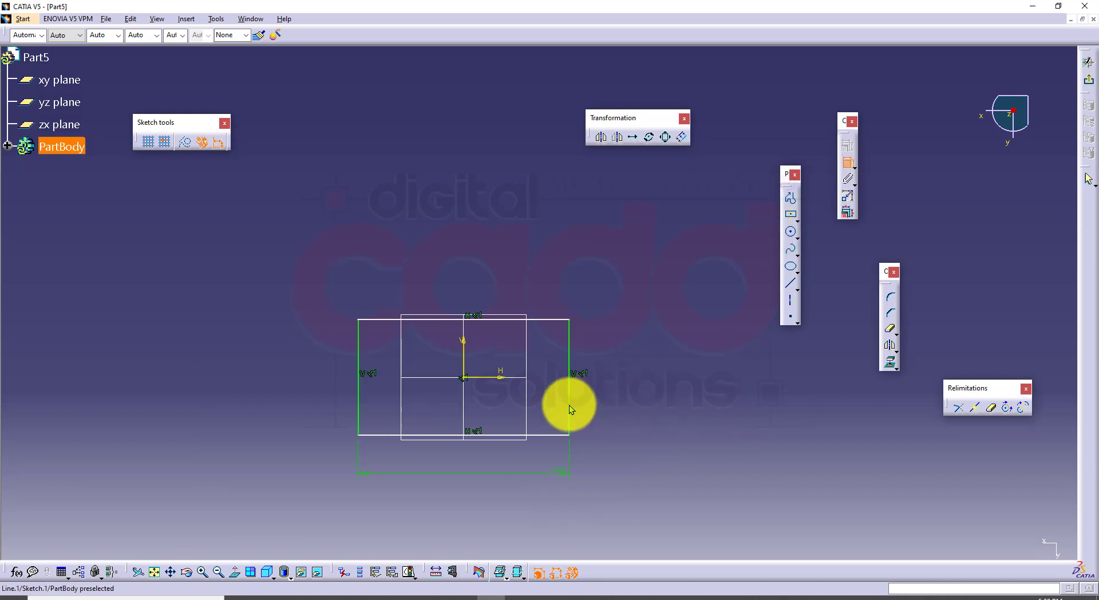
left_click(617, 381)
double_click(617, 381)
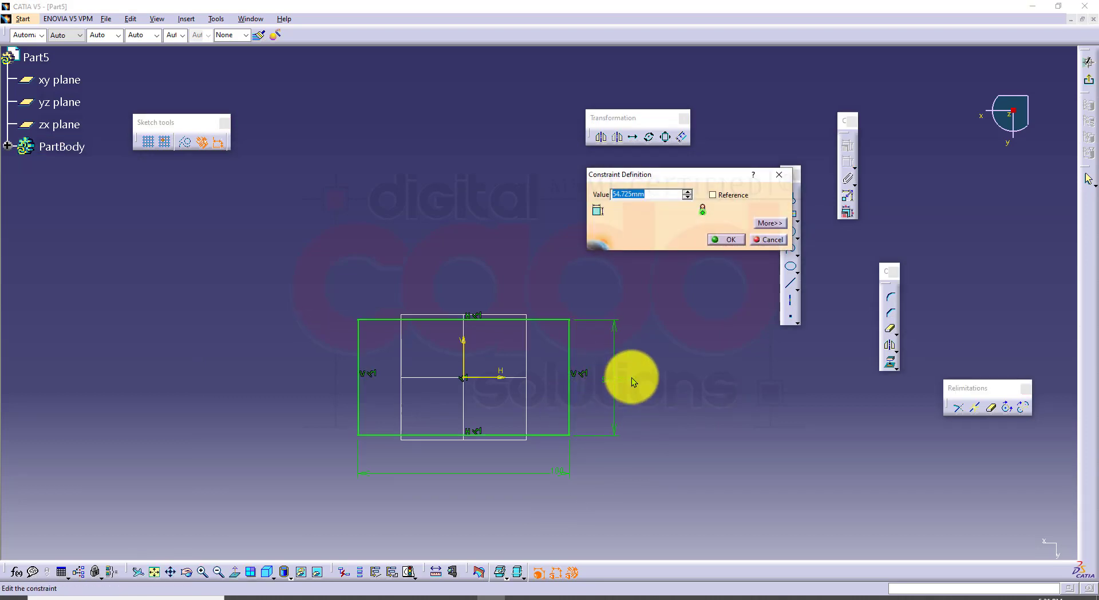
type("34")
key("Return")
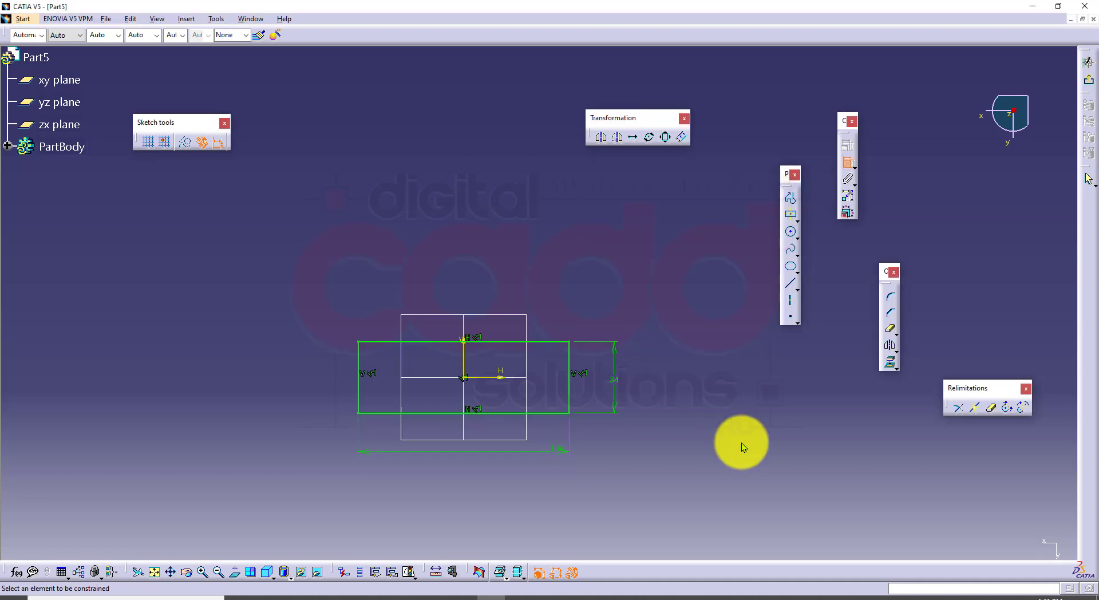
Check figure 102's upper body diameter in the PDF, then sketch a 25 mm radius circle centred on the sketch origin in CATIA
middle_click_drag(658, 391, 659, 318, "ctrl")
mouse_move(695, 350)
middle_mouse_down()
mouse_move(756, 356)
mouse_move(764, 381)
middle_mouse_up()
left_click(291, 596)
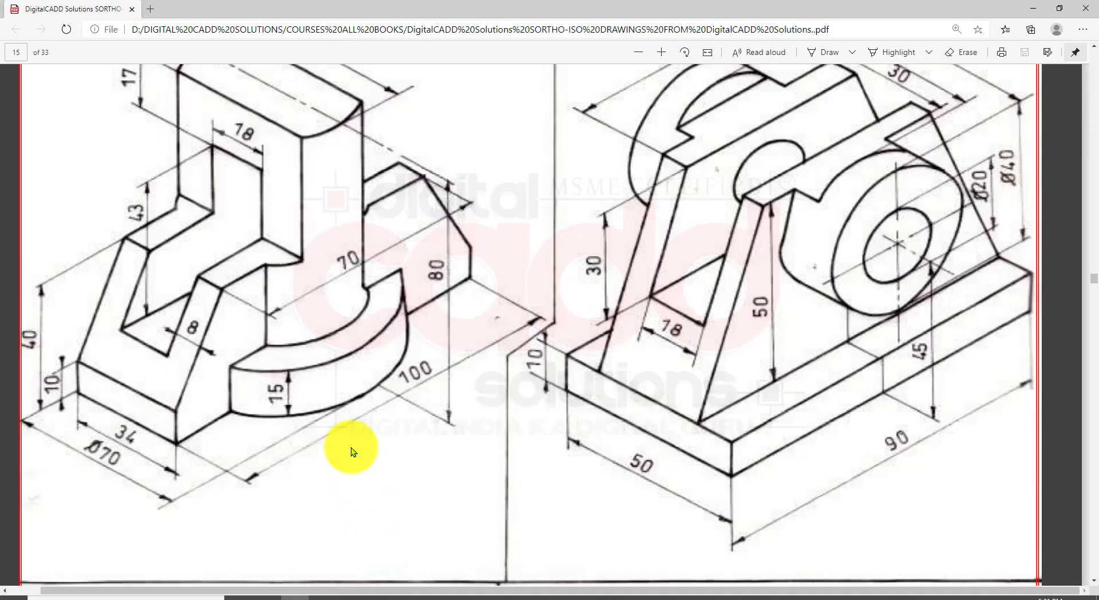
scroll(304, 218, "up", 3, "ctrl")
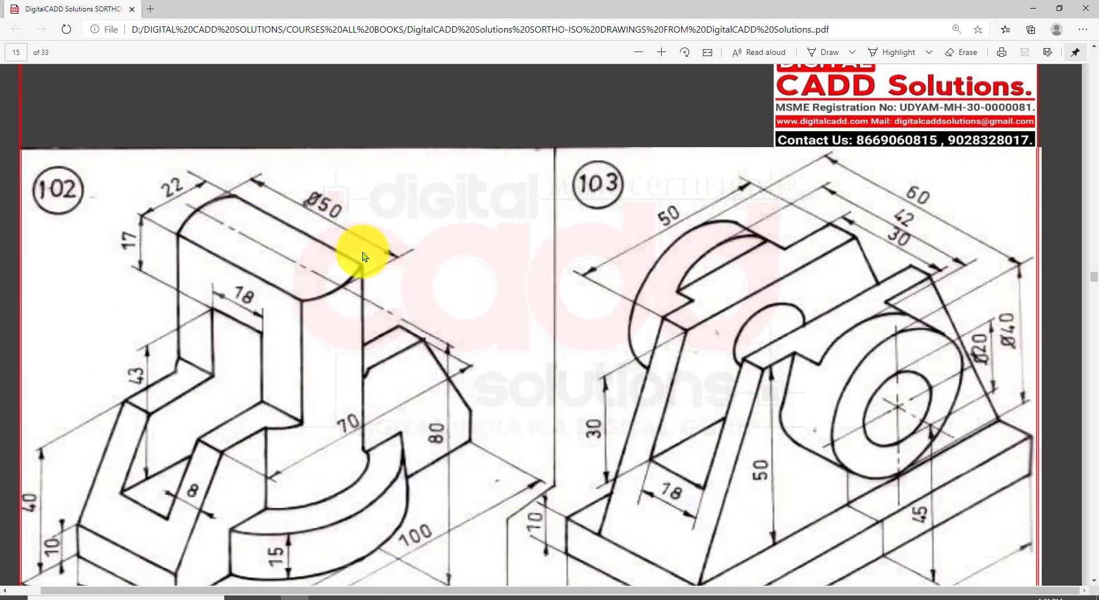
left_click(498, 596)
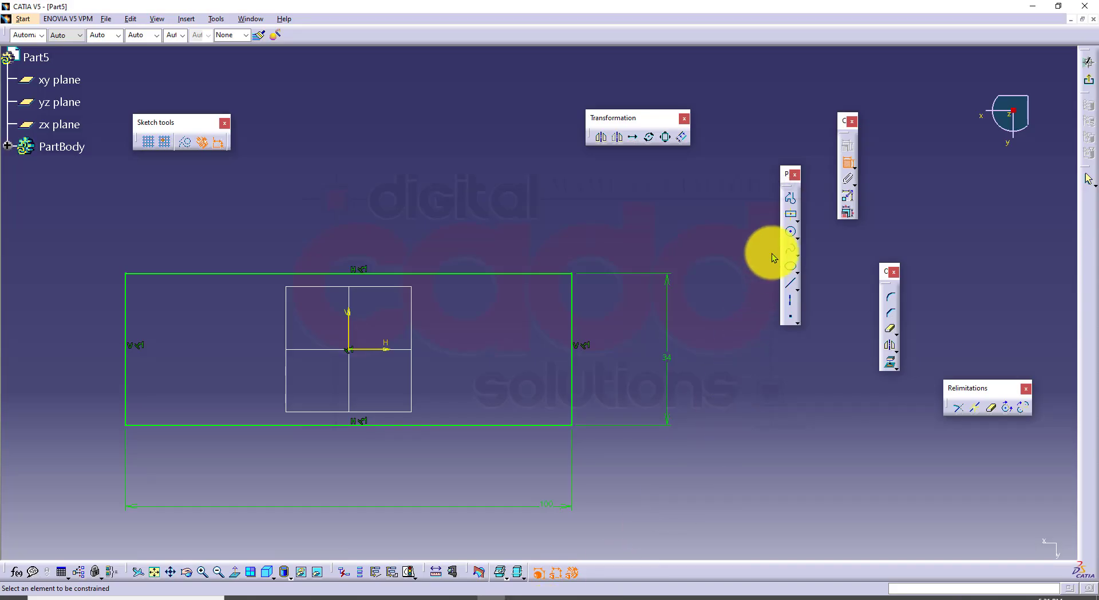
left_click(791, 232)
left_click(348, 349)
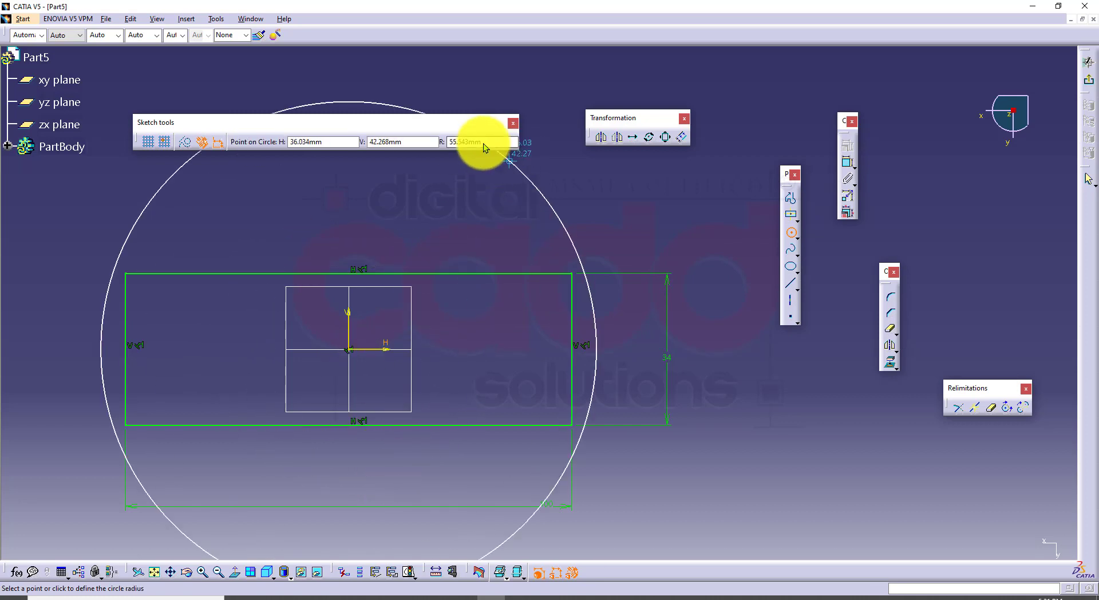
type("25")
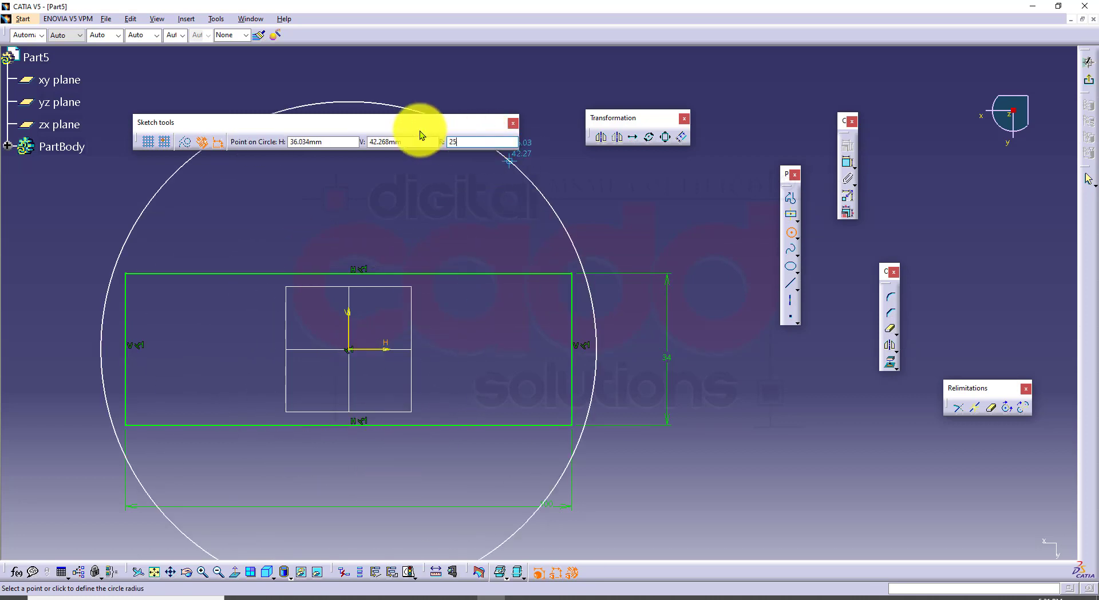
key("Return")
left_click(417, 133)
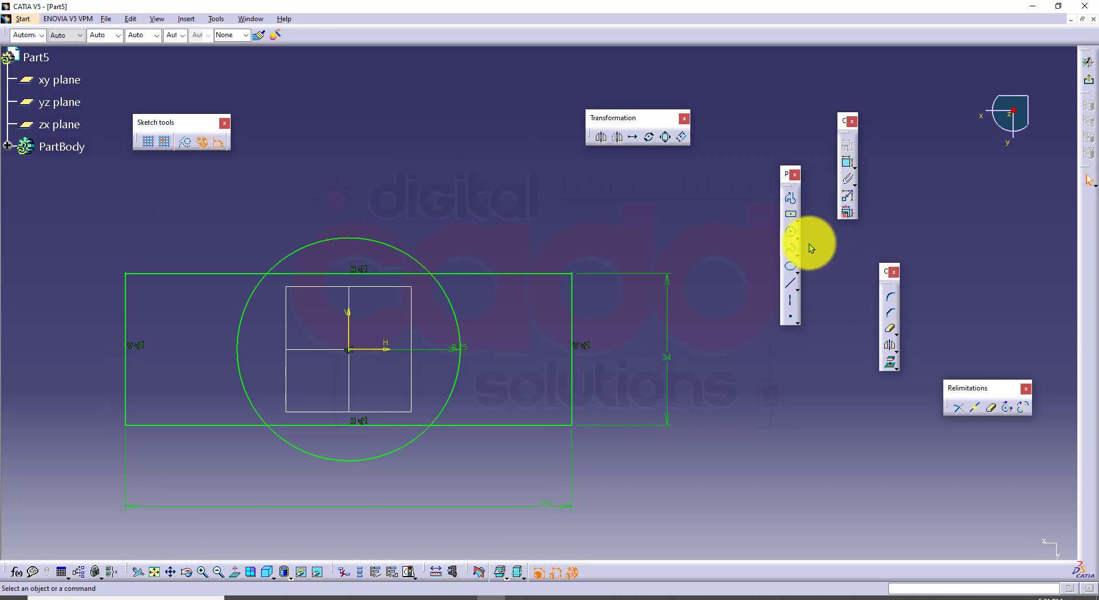
Quick-trim the rectangle's long edges inside the circle and the circle's arcs inside the rectangle, then exit the sketch
left_click(893, 332)
left_click(893, 333)
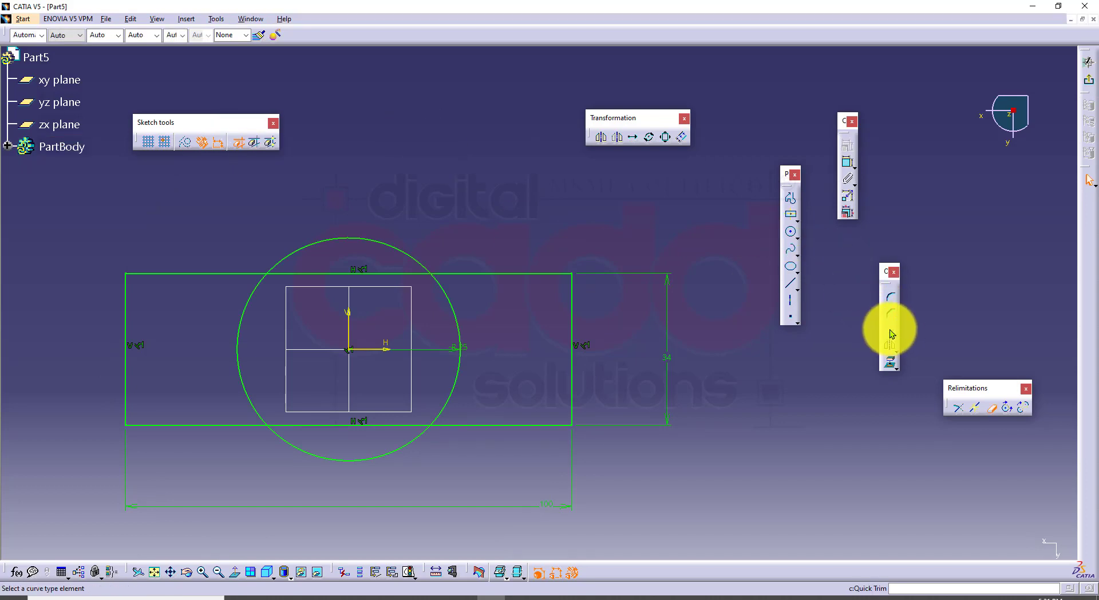
left_click(346, 425)
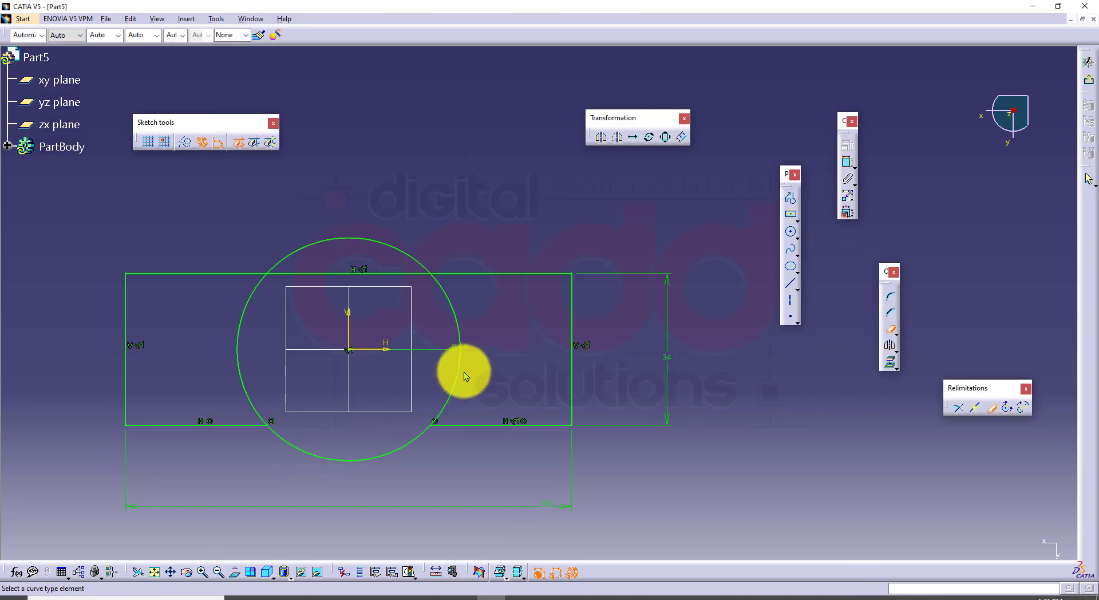
left_click(457, 361)
left_click(416, 273)
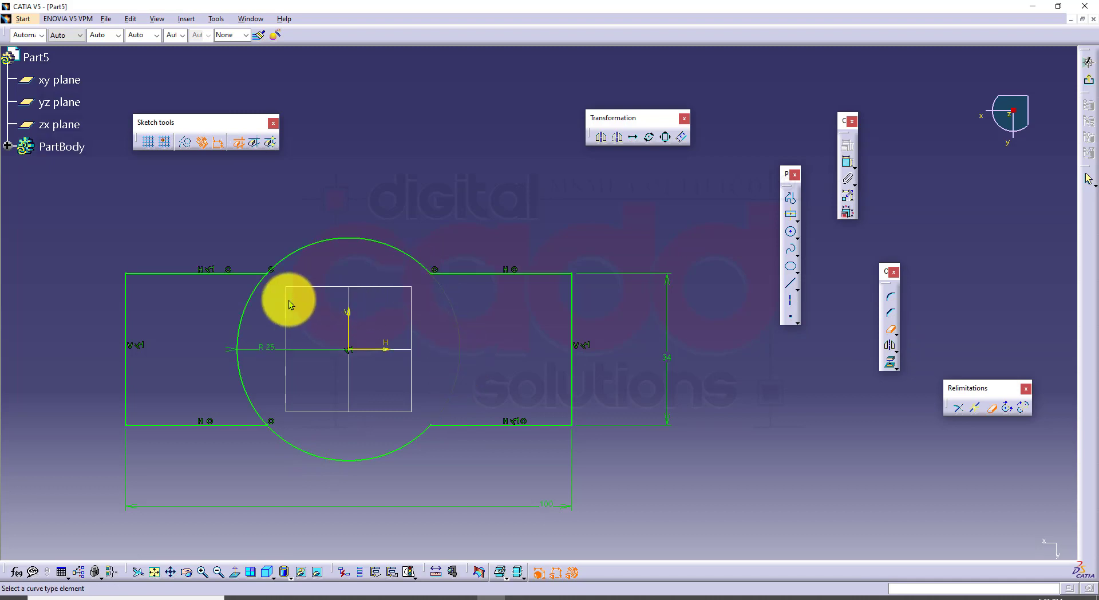
left_click(246, 302)
middle_click_drag(550, 473, 578, 452)
left_click(1087, 61)
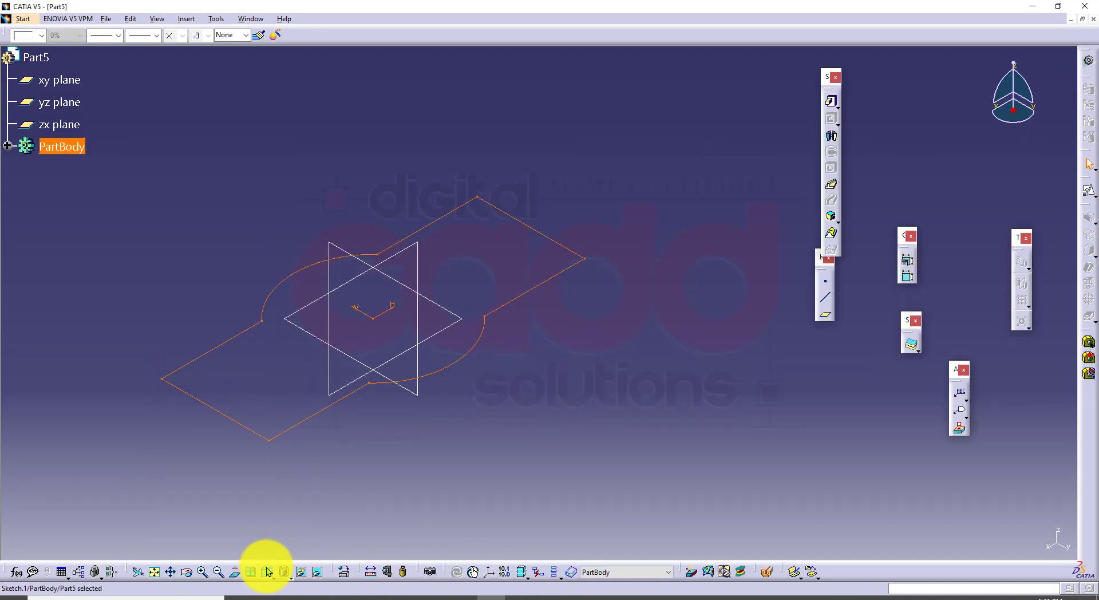
Check figure 102's overall height in the PDF and pad the base profile 80 mm in CATIA
left_click(304, 598)
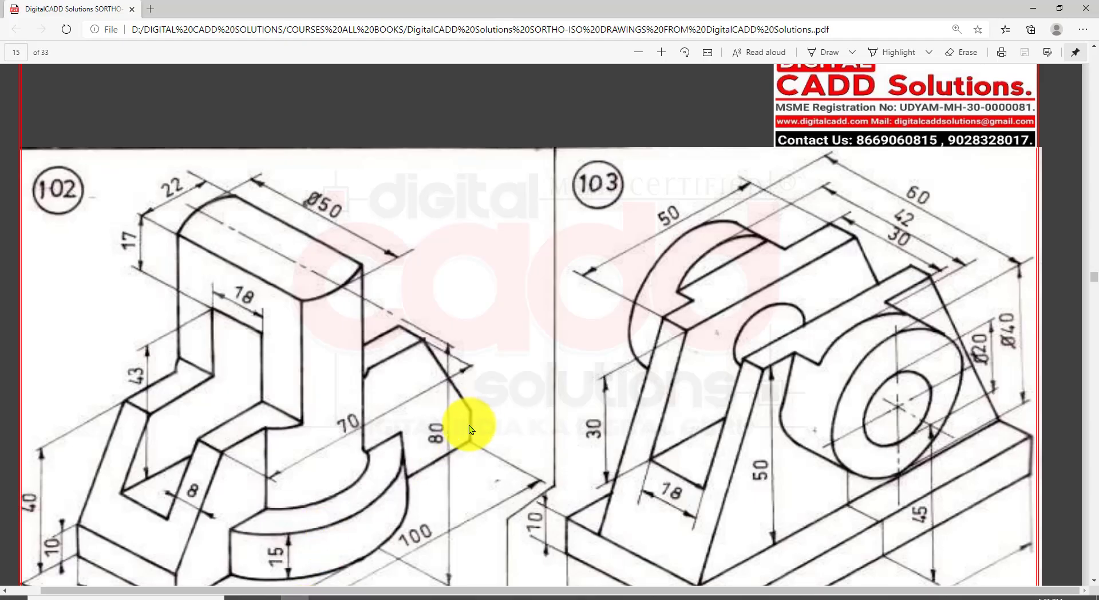
scroll(469, 426, "down", 2)
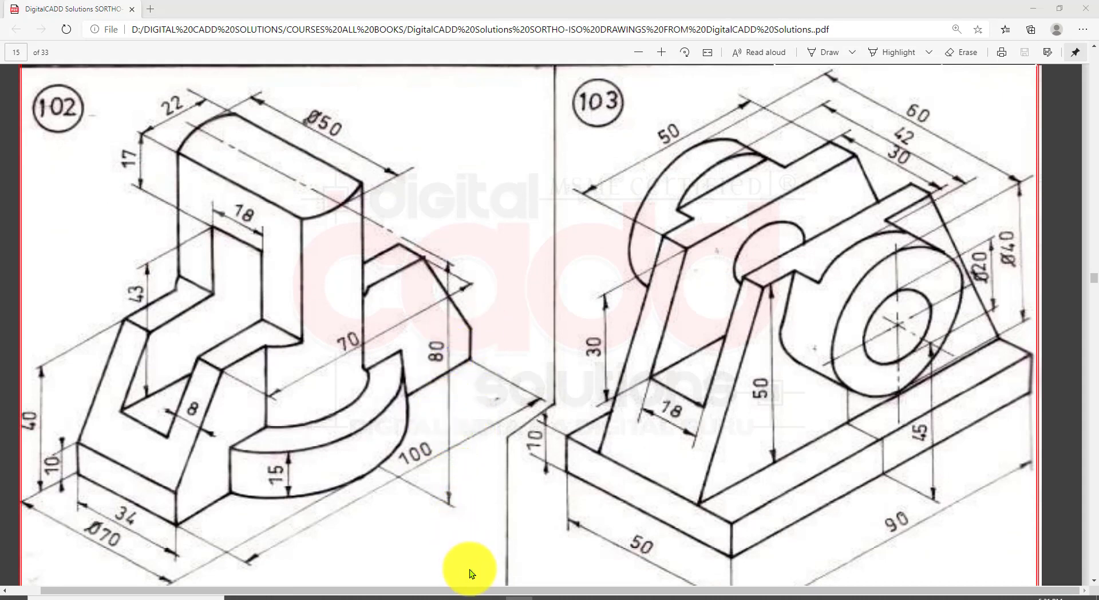
left_click(486, 598)
left_click(831, 101)
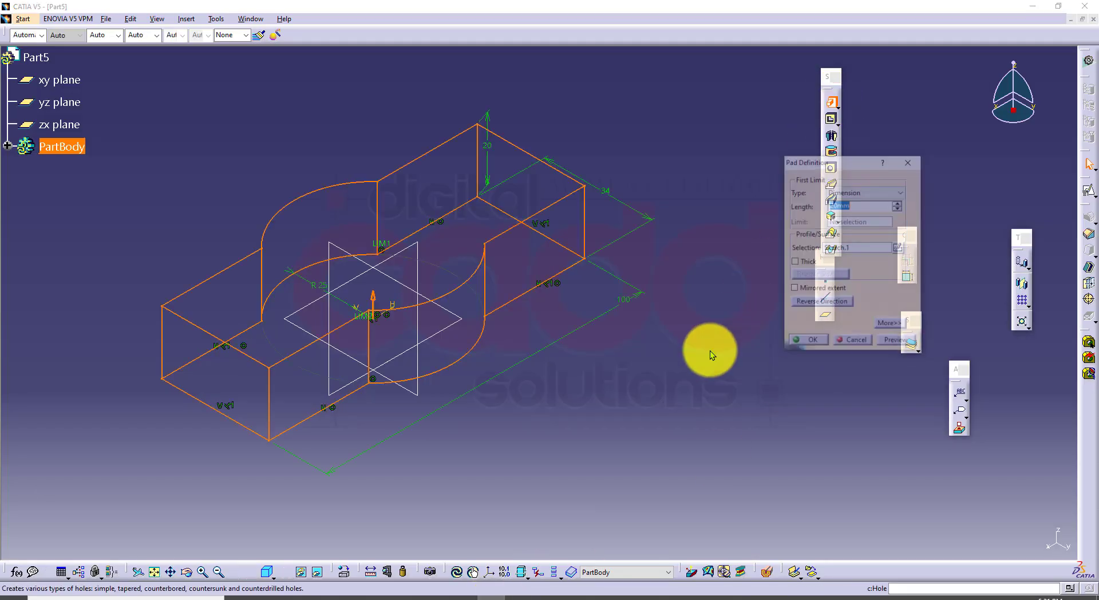
type("80")
key("Return")
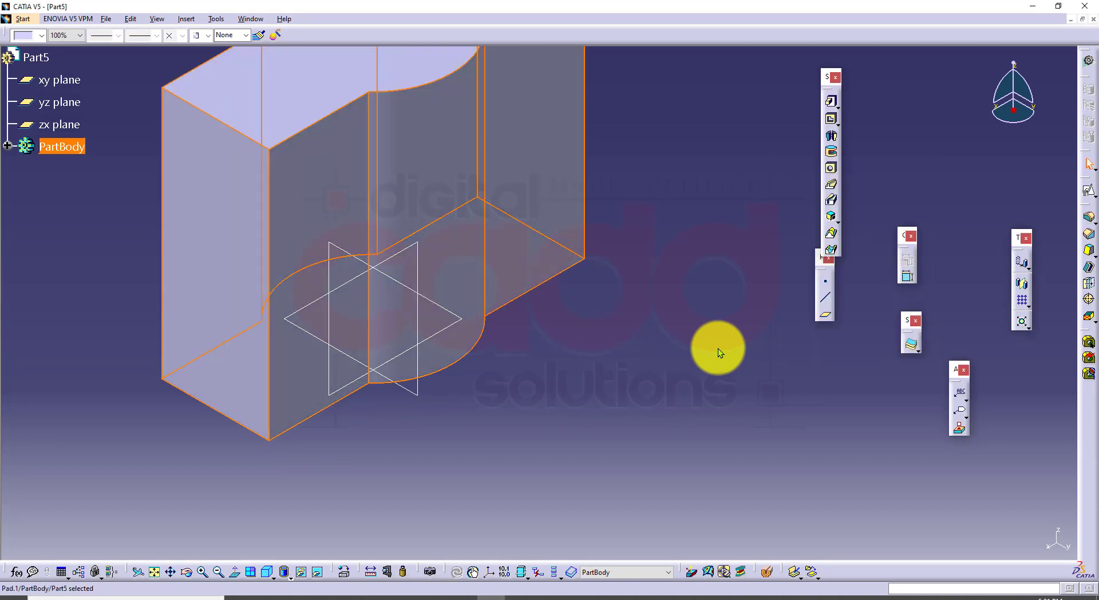
left_click(654, 324)
middle_click_drag(631, 313, 628, 401)
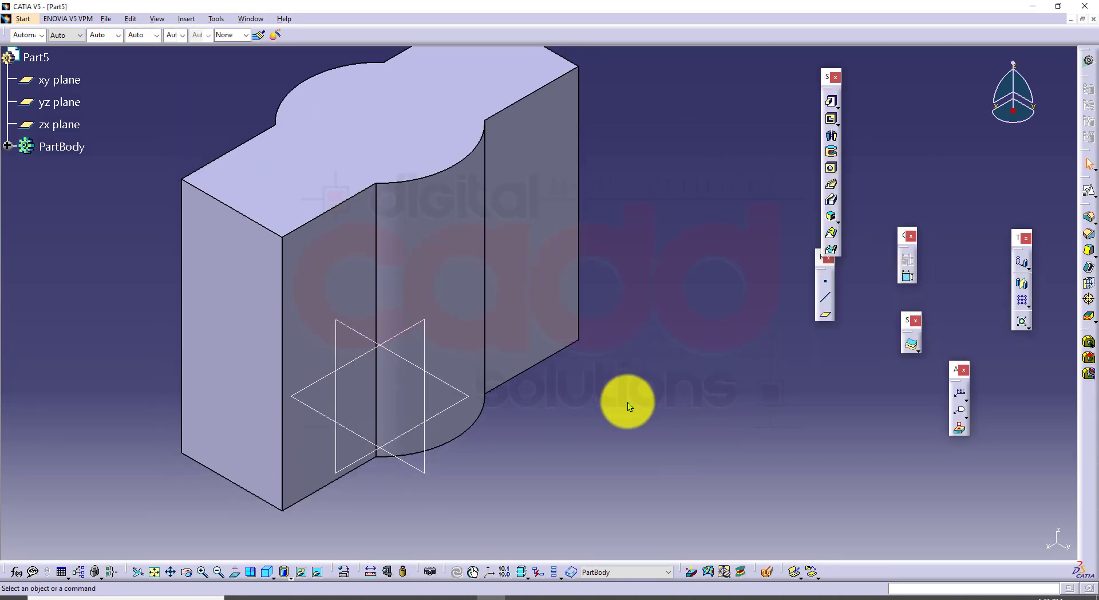
Start a positioned sketch on the xy plane with the default implicit origin and orientation
left_click(468, 397)
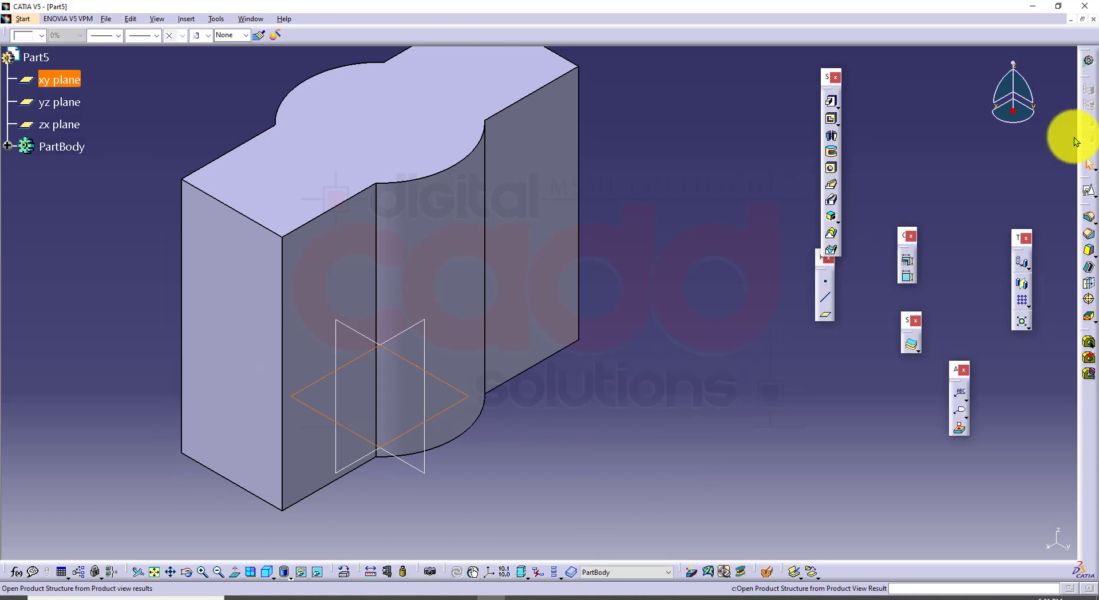
left_click(1085, 191)
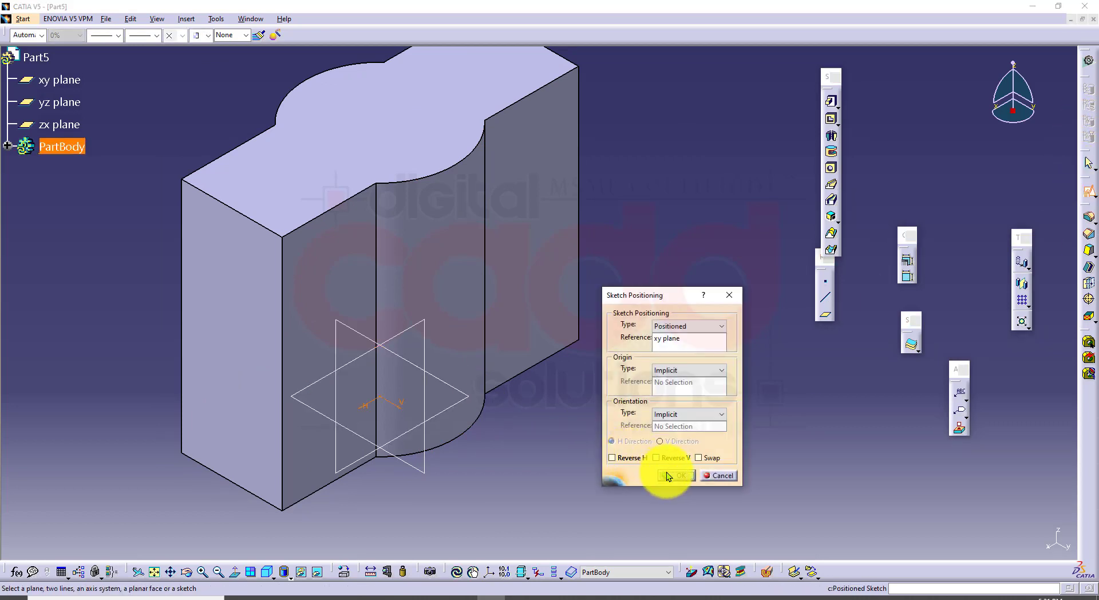
left_click(667, 472)
middle_click_drag(724, 489, 435, 545)
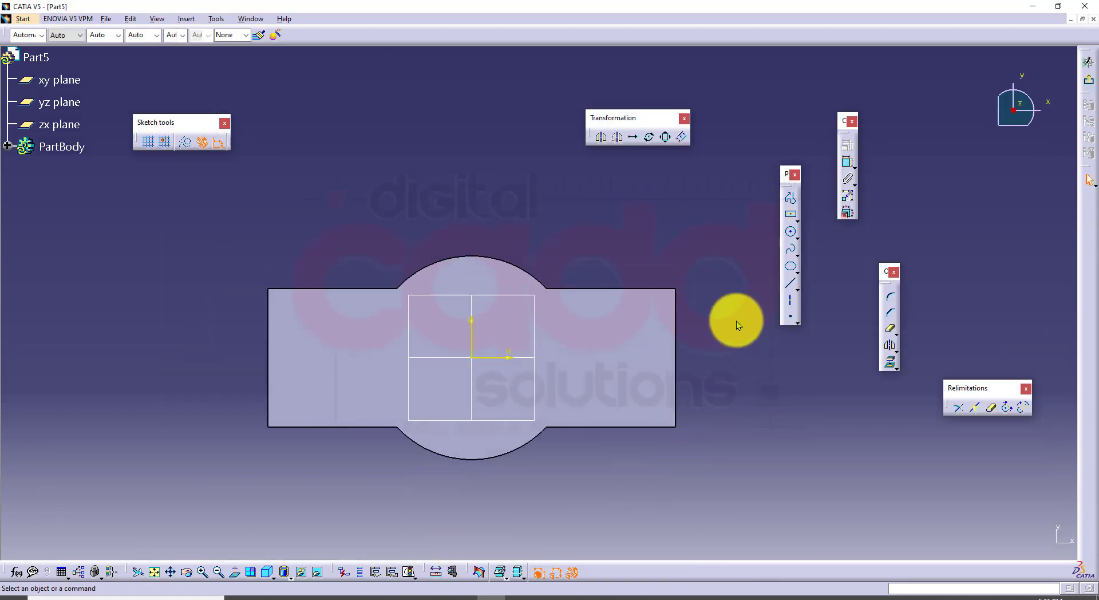
Sketch a 35 mm radius circle centred on the origin, checking the base diameter in the PDF, and exit the sketch
left_click(790, 233)
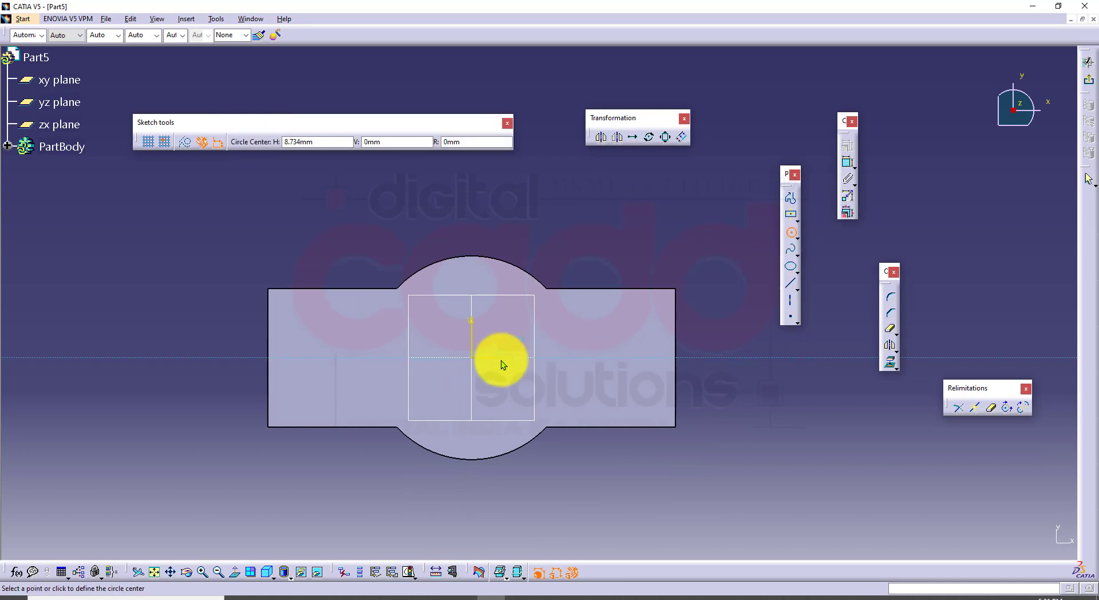
left_click(472, 357)
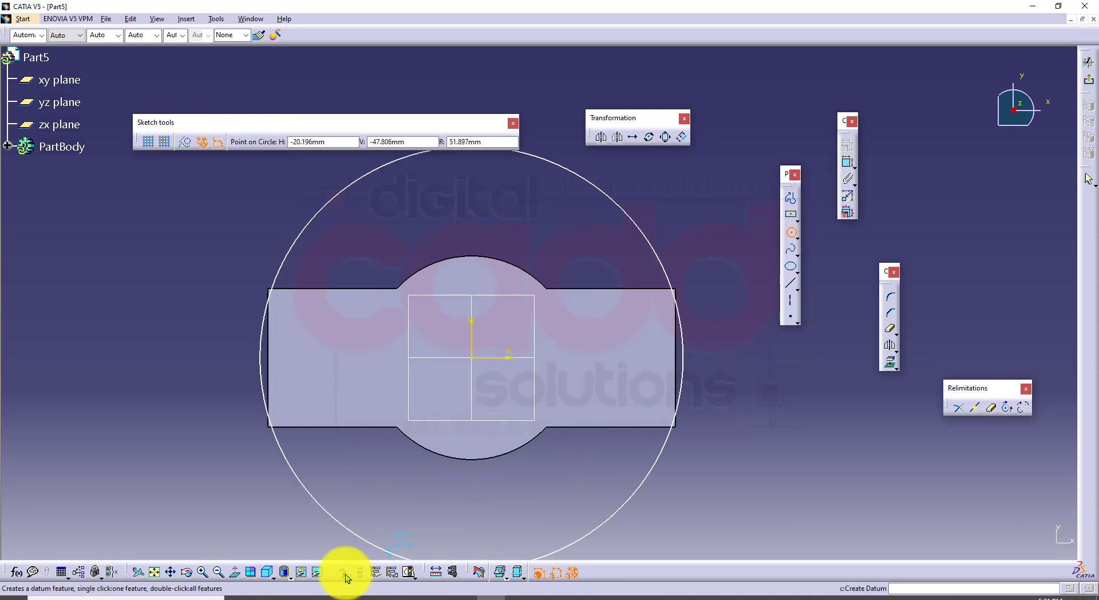
left_click(295, 596)
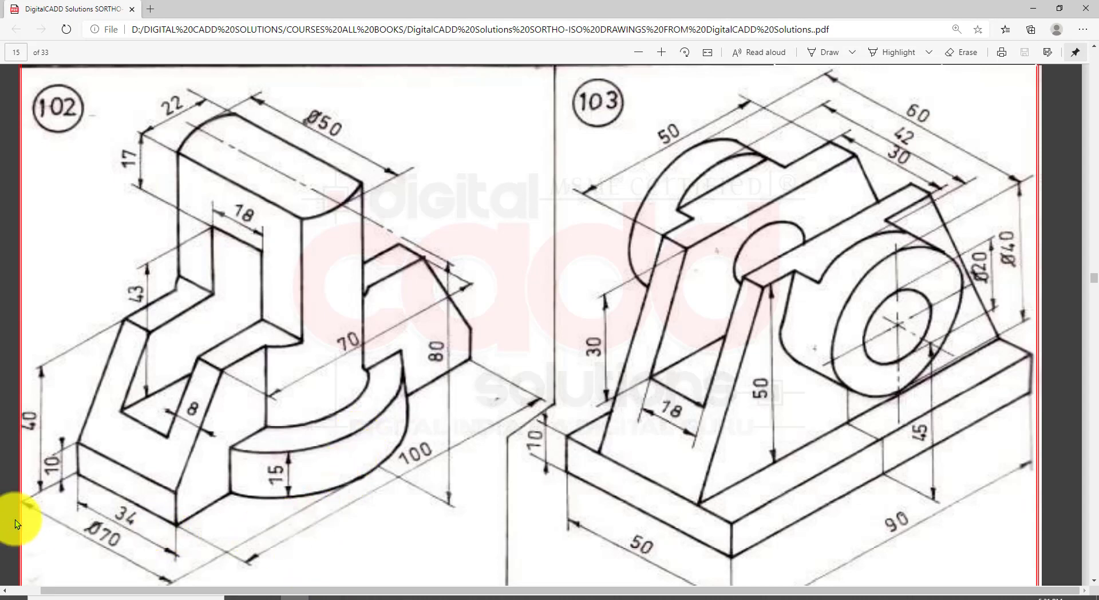
left_click_drag(56, 478, 98, 524)
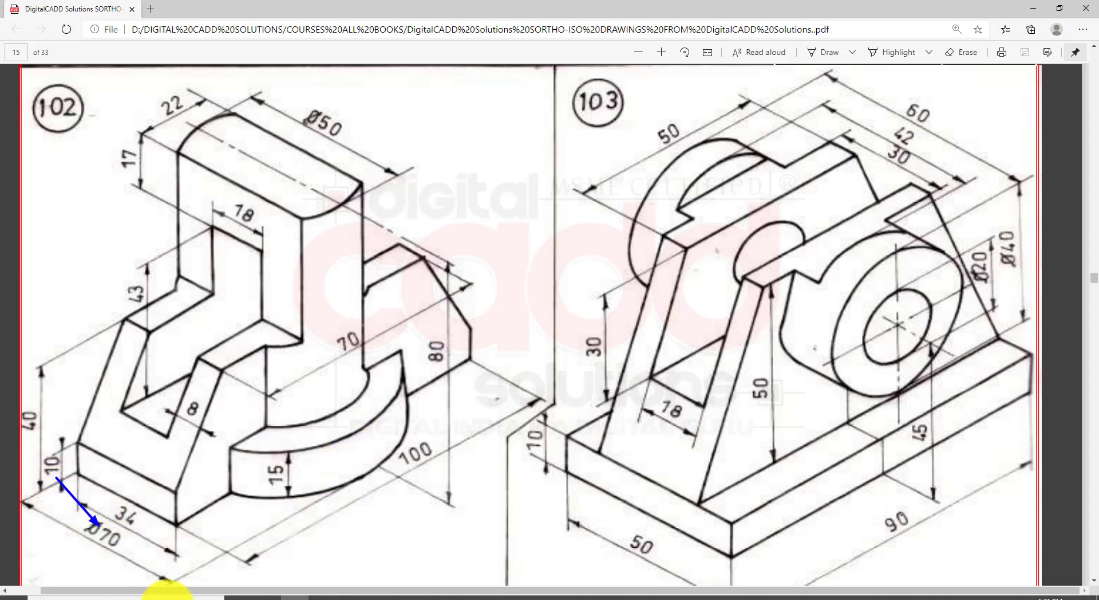
left_click(495, 596)
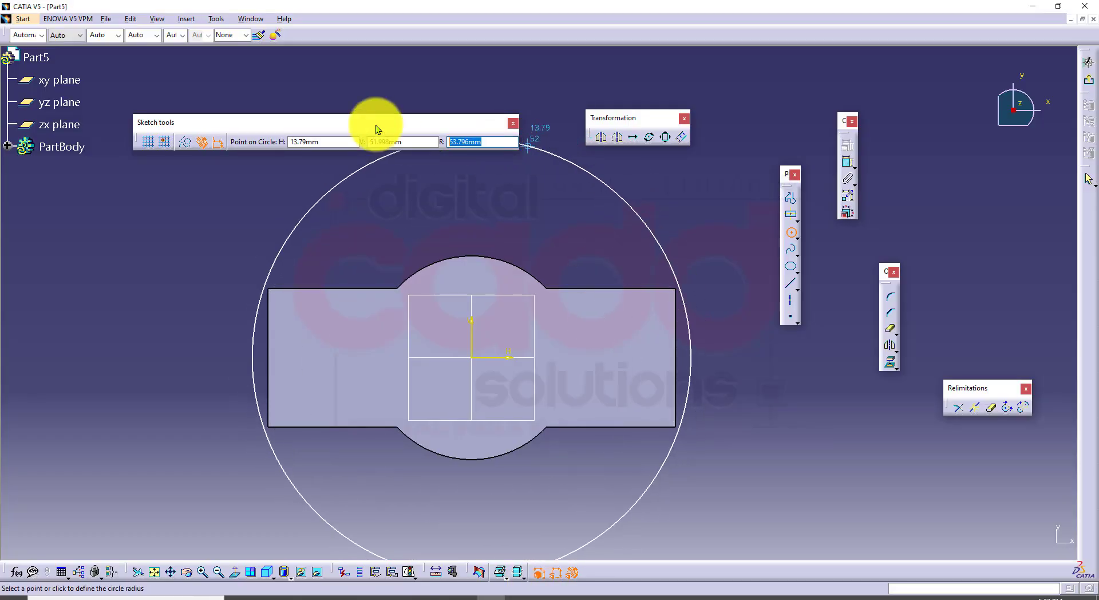
type("35")
key("Return")
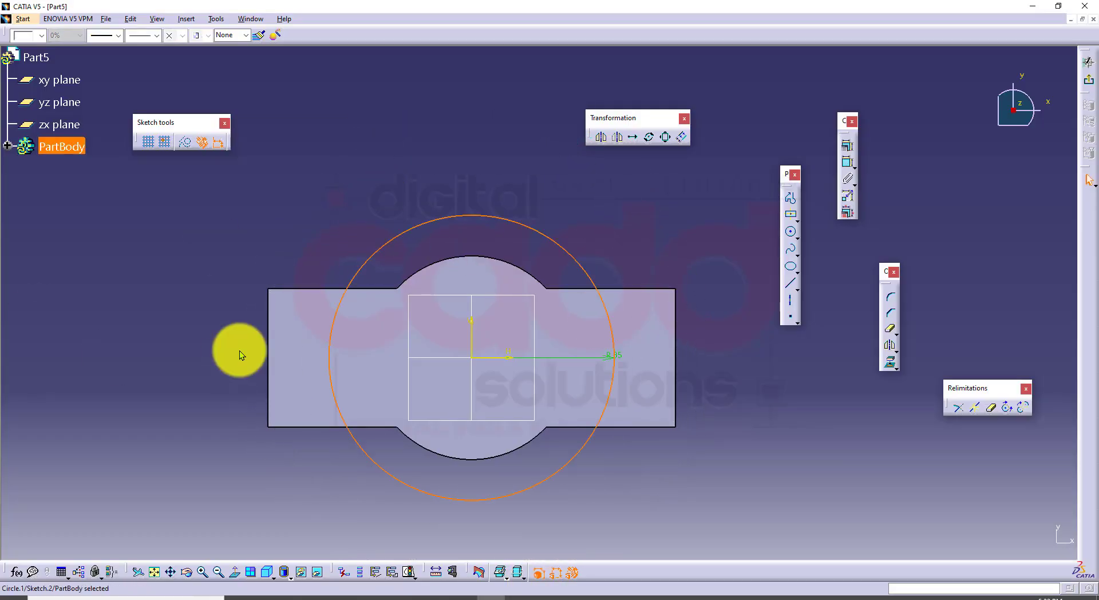
left_click(1088, 80)
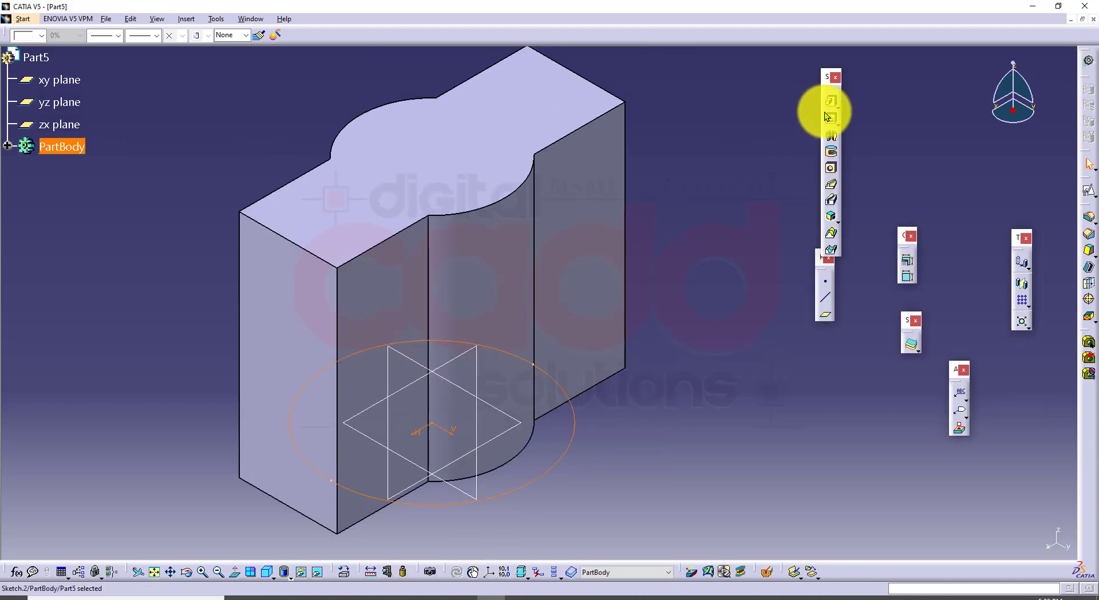
Check the round base's thickness in figure 102 of the PDF and pad the 35 mm radius circle 15 mm in CATIA
left_click(830, 102)
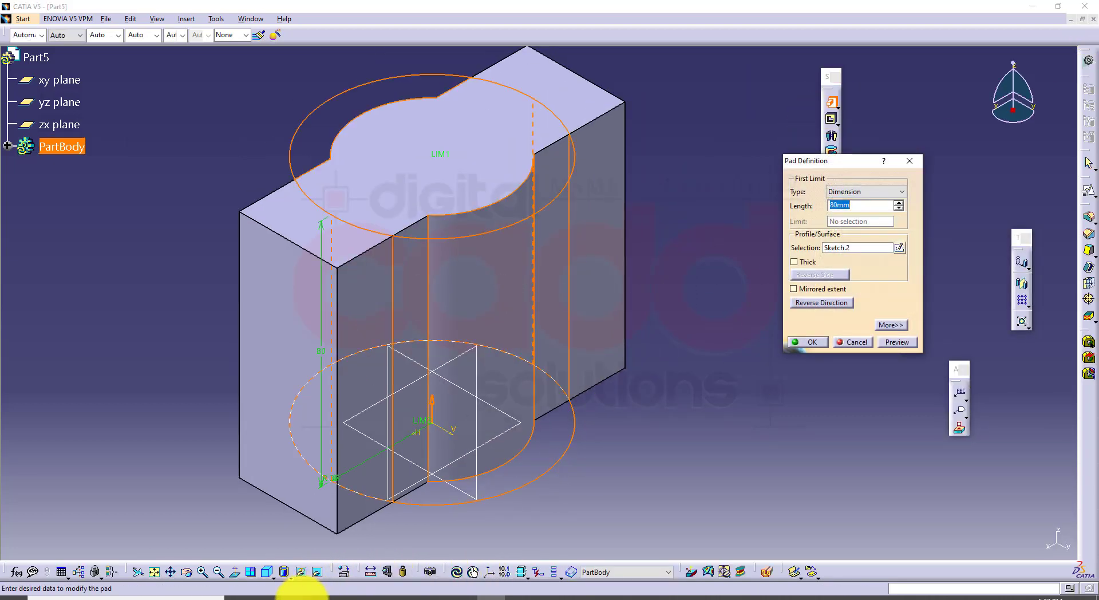
left_click(301, 599)
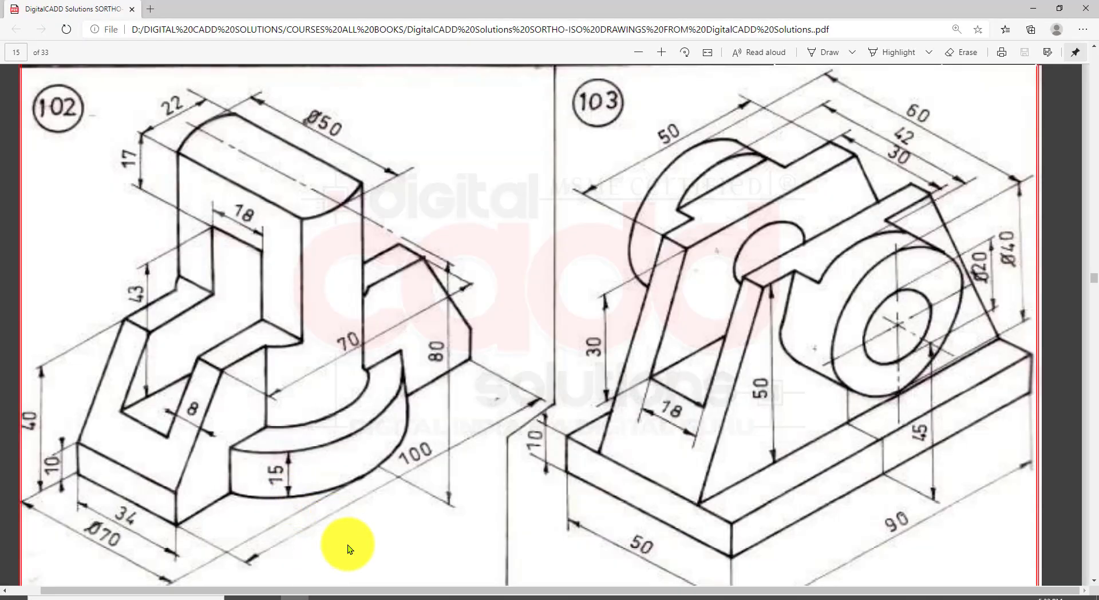
left_click_drag(367, 547, 299, 482)
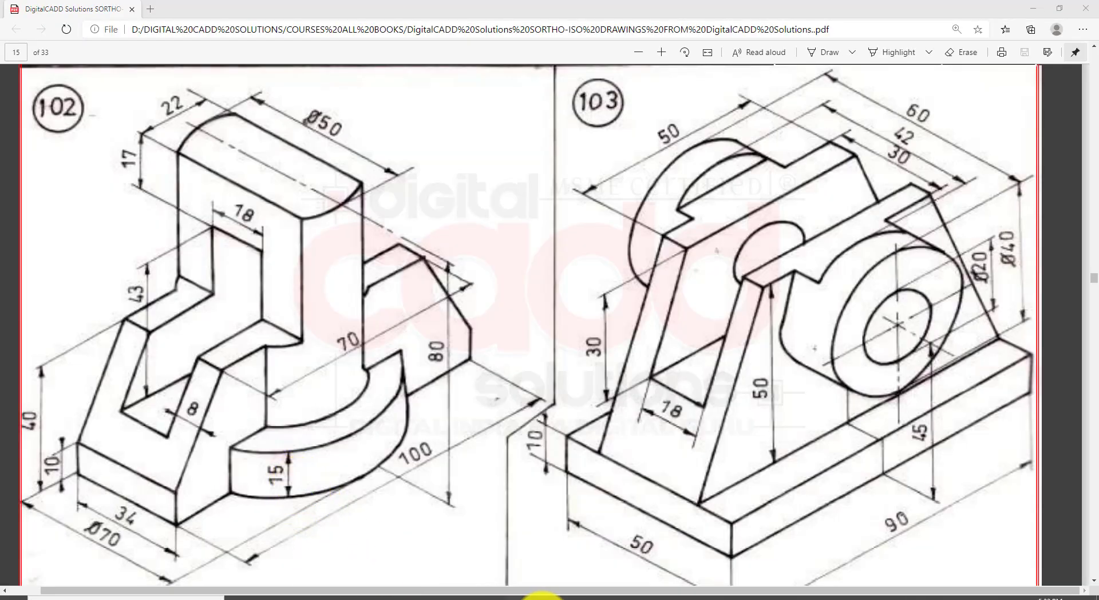
left_click(502, 595)
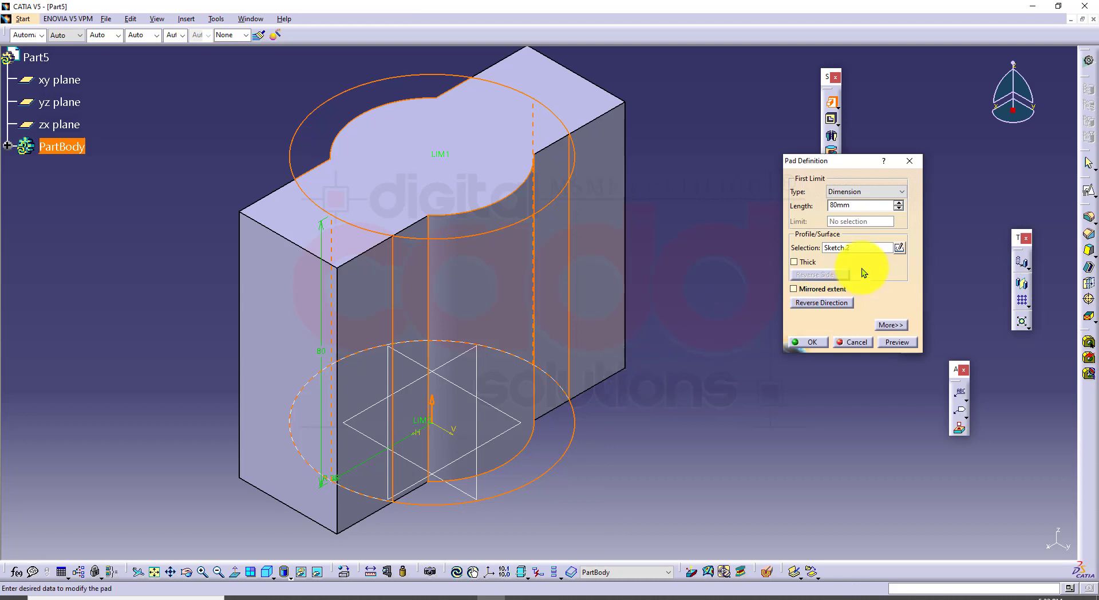
double_click(870, 205)
type("15")
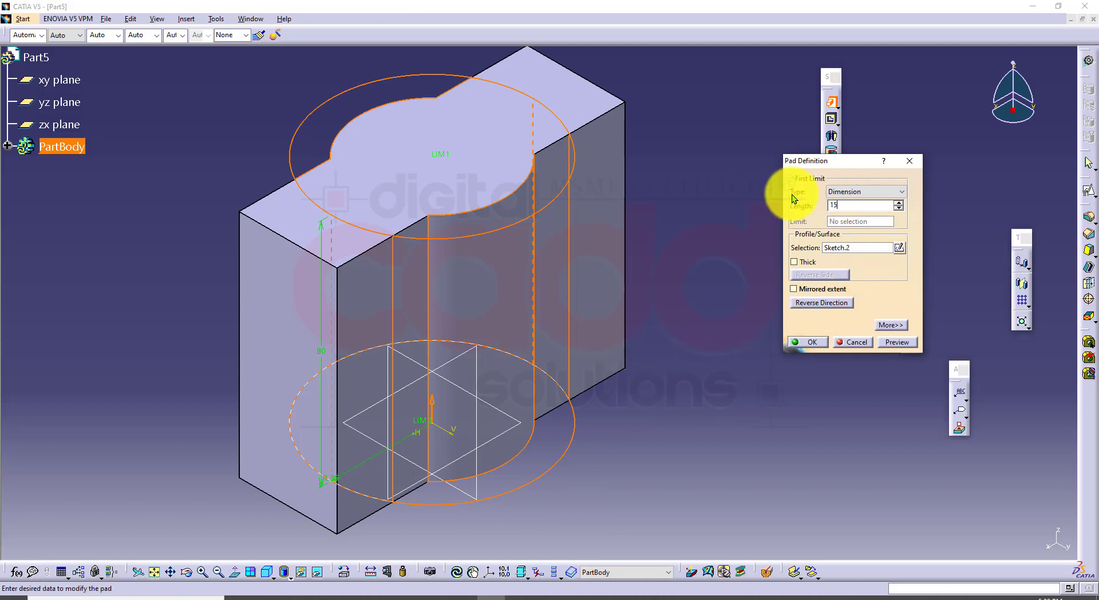
left_click(899, 344)
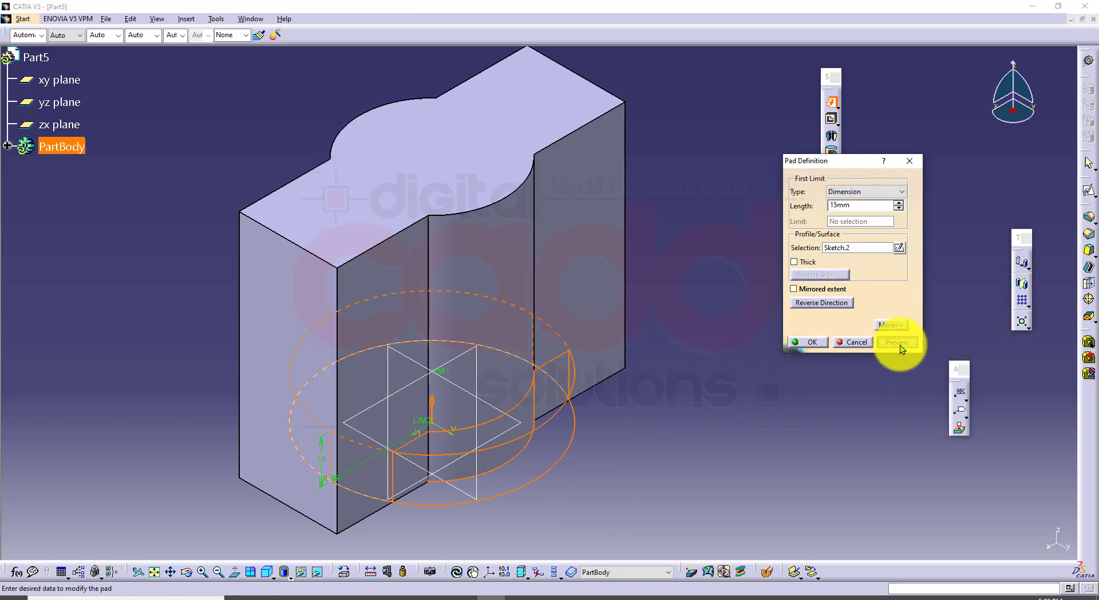
left_click(810, 341)
left_click(665, 401)
Start a positioned sketch on the zx plane with the default origin and orientation
middle_click_drag(737, 422, 640, 423)
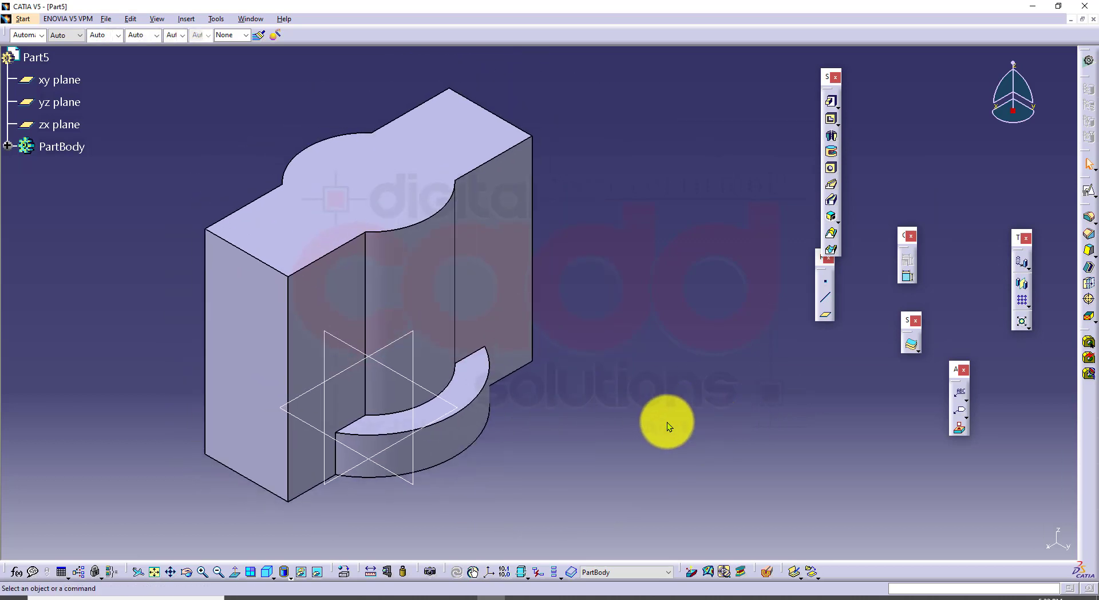
left_click(408, 331)
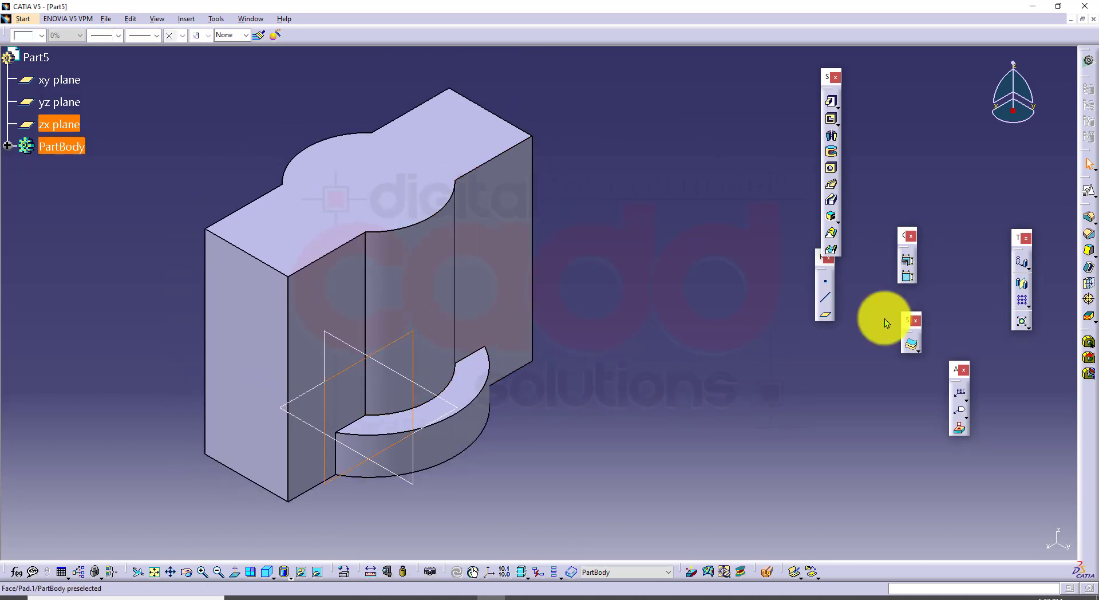
left_click(1087, 199)
left_click(683, 475)
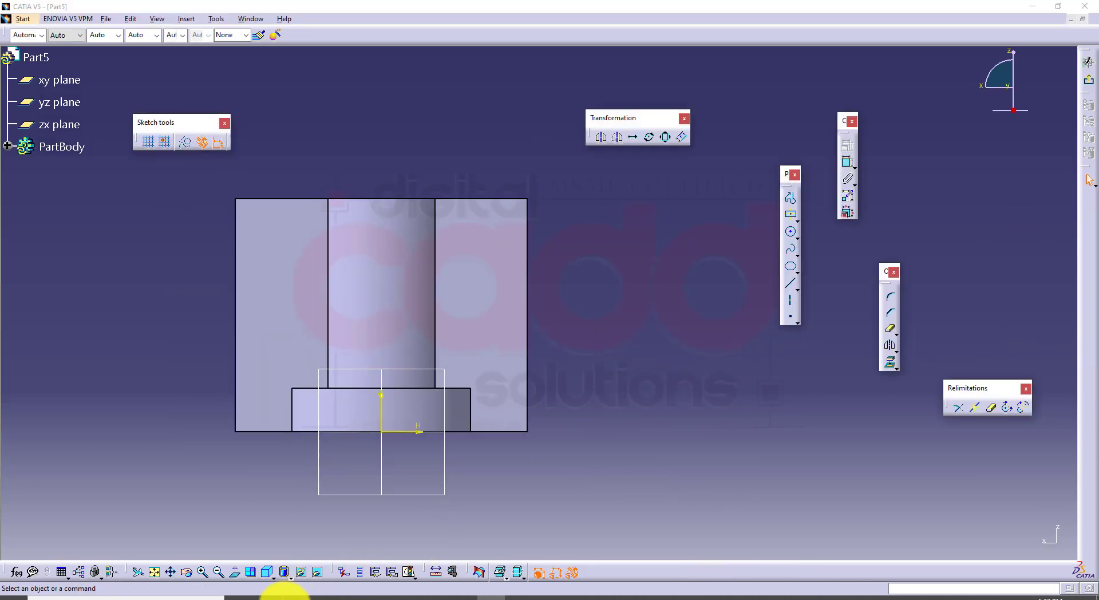
Check figure 102 in the PDF and sketch a closed five-sided profile with a sloped lower edge and a 38 mm inner vertical over the body's right side
left_click(294, 597)
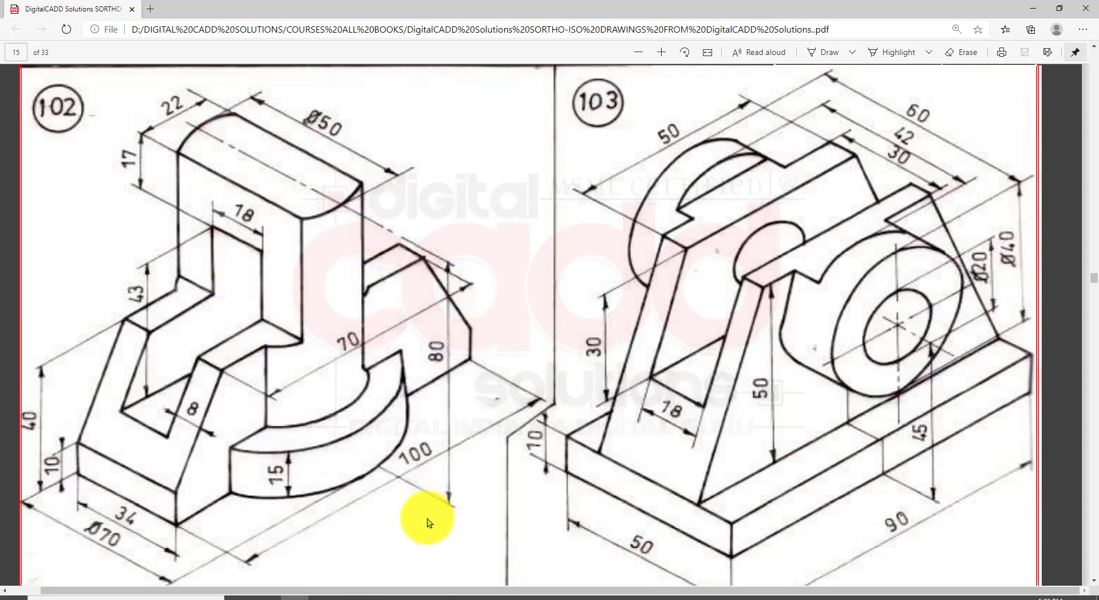
left_click(491, 597)
left_click_drag(795, 183, 797, 188)
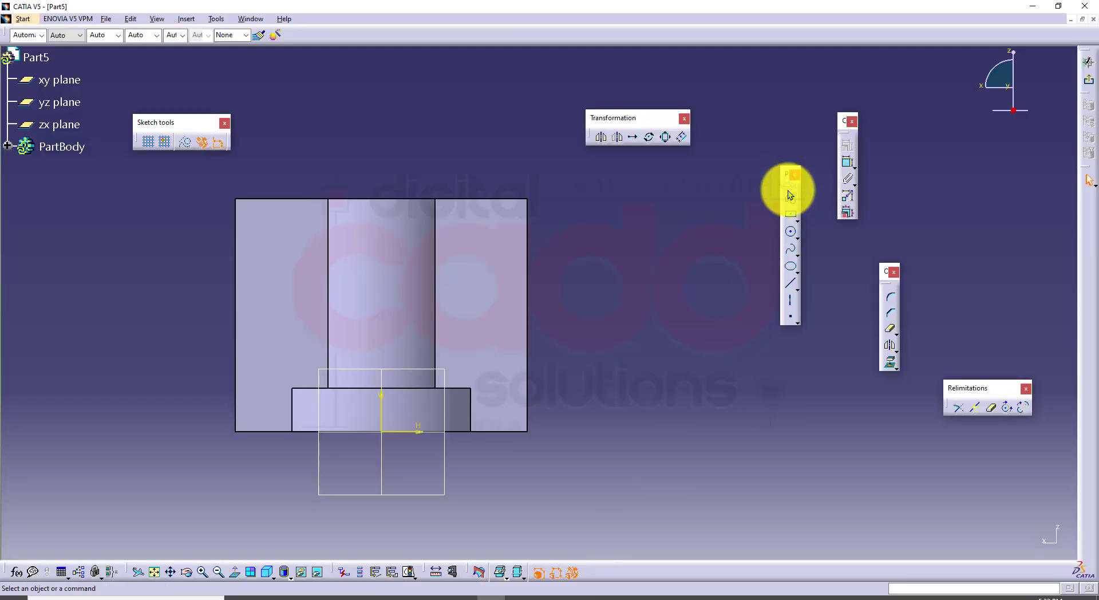
left_click(793, 204)
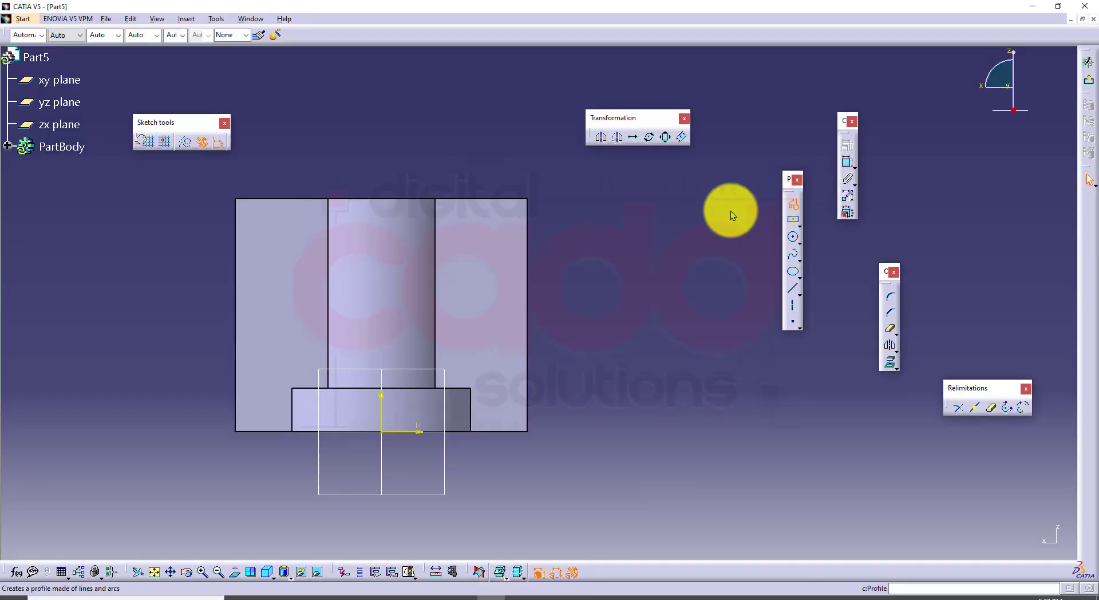
left_click(454, 165)
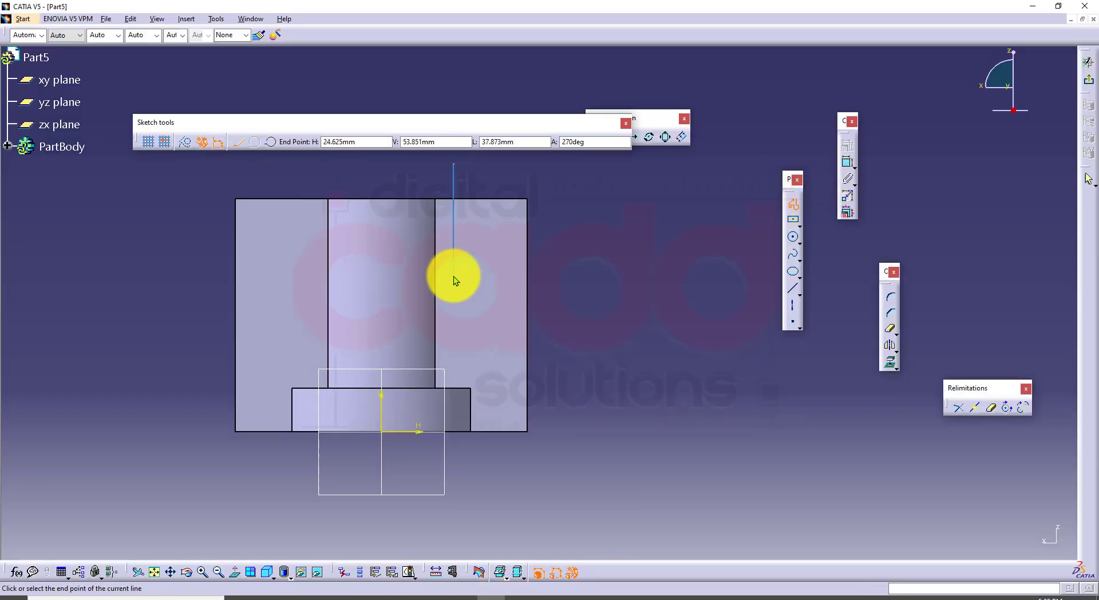
left_click(453, 275)
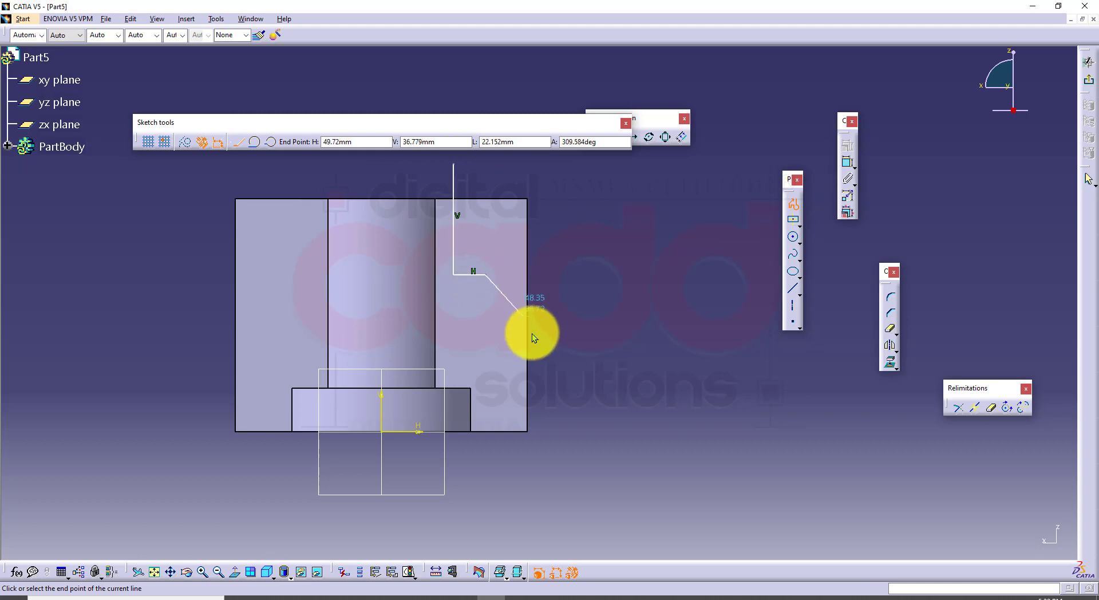
left_click(545, 347)
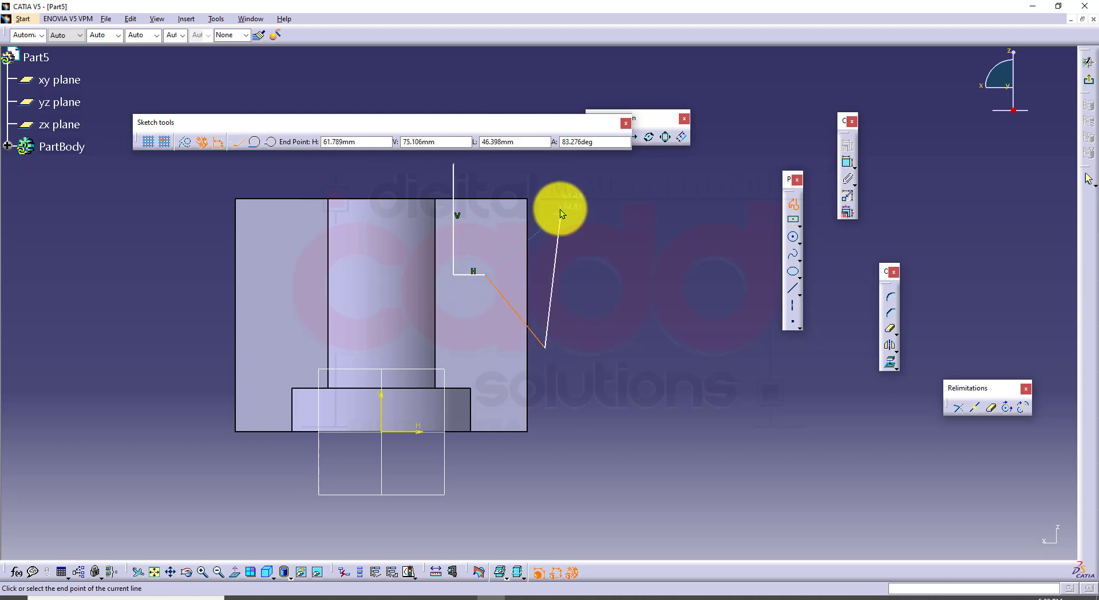
left_click(545, 164)
left_click(453, 165)
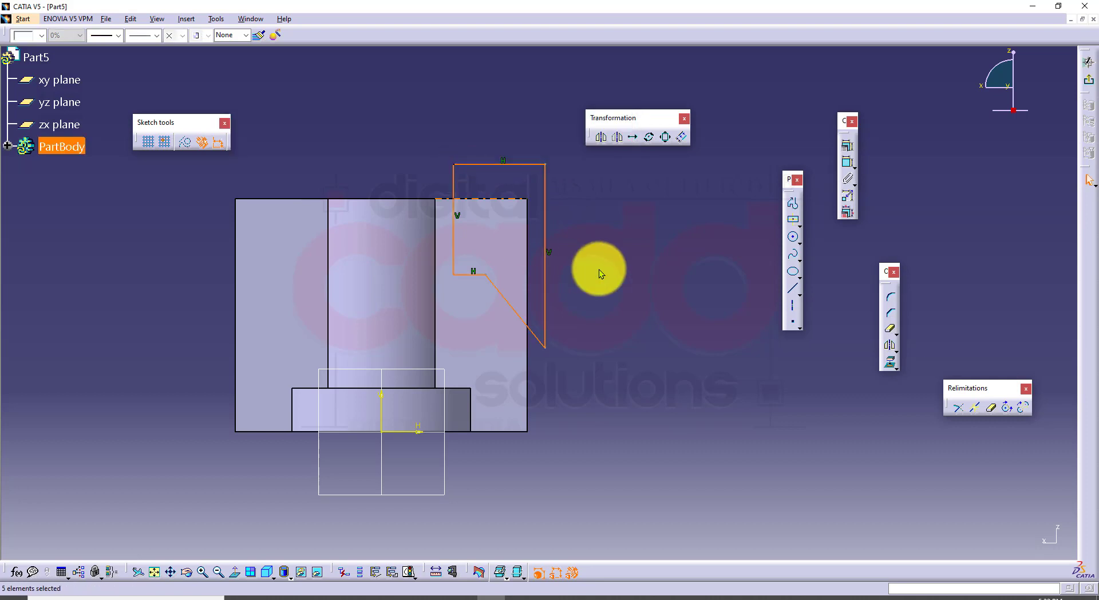
Mirror the complete five-sided profile about the sketch's vertical axis
left_click(612, 266)
middle_click_drag(612, 266, 601, 303)
left_click_drag(571, 164, 440, 403)
left_click(892, 346)
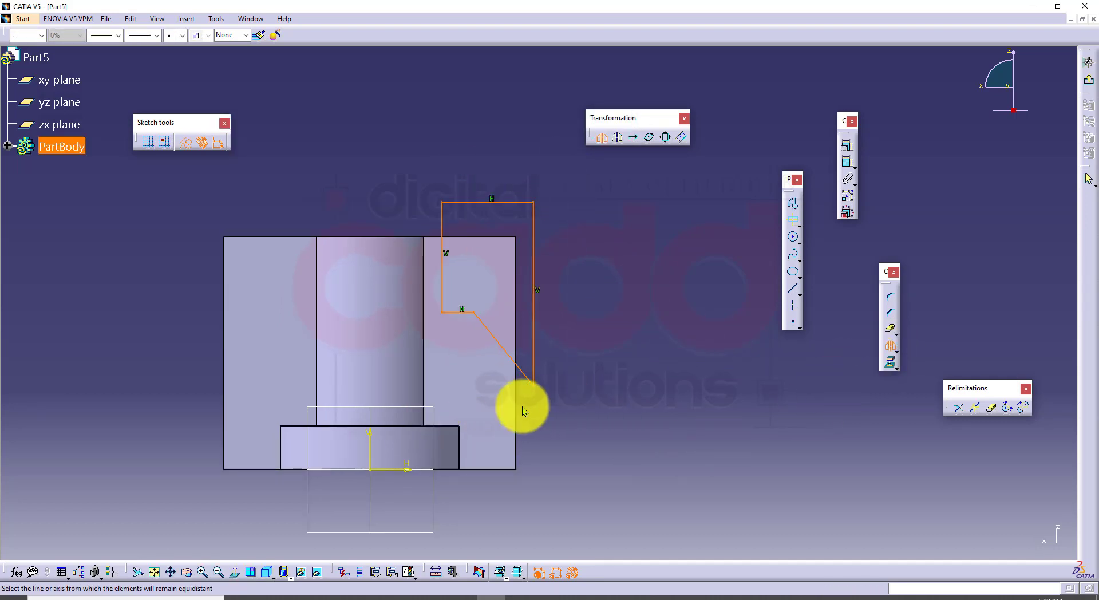
left_click(370, 436)
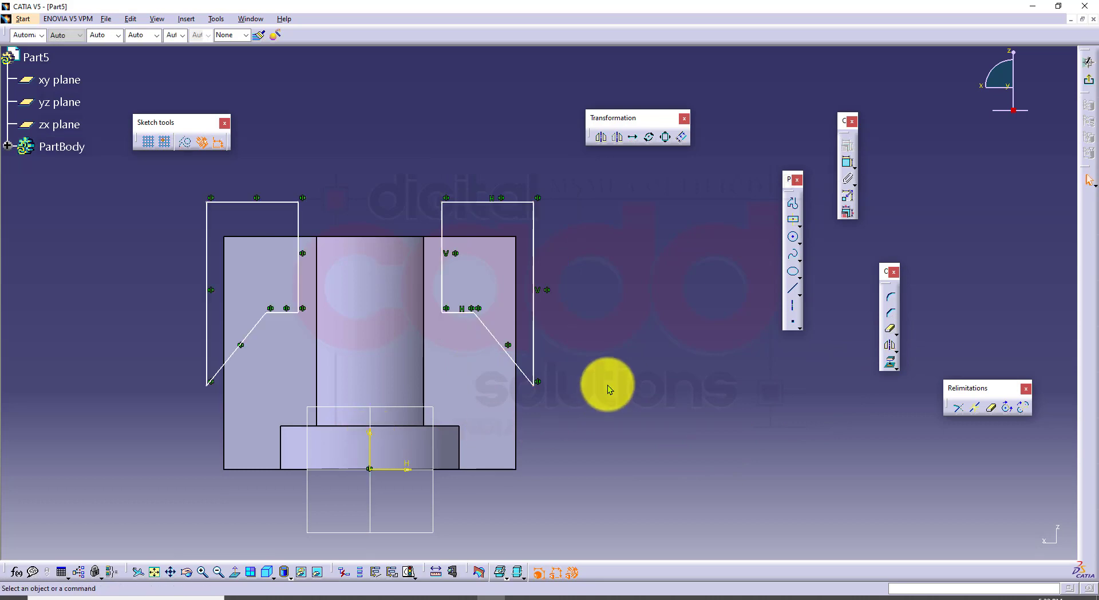
Constrain the right profile's top line to be coincident with the body's top edge
left_click(846, 165)
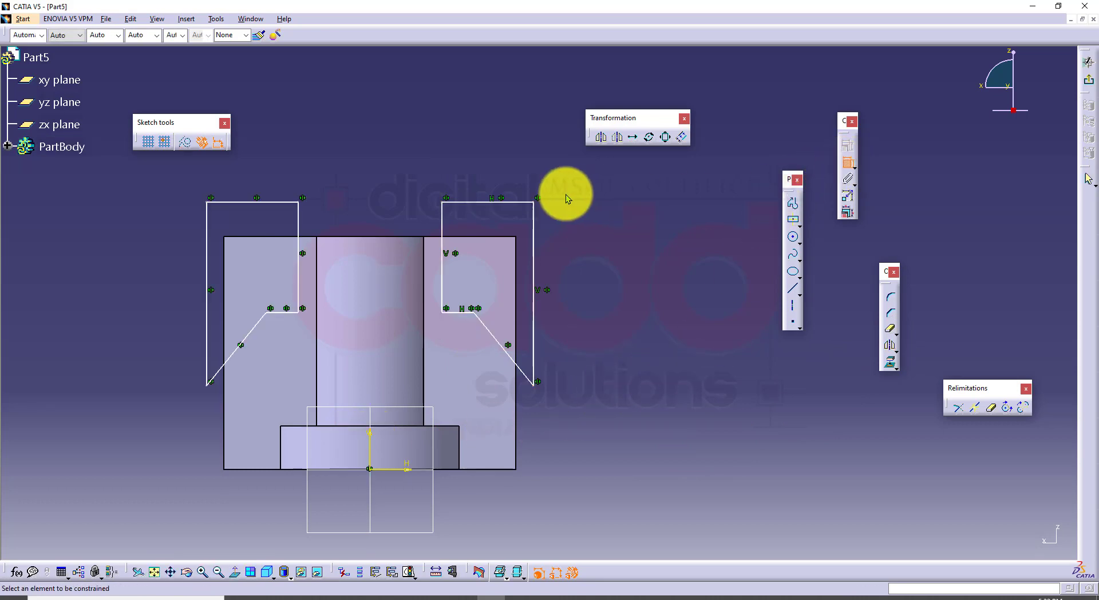
left_click(495, 201)
left_click(503, 236)
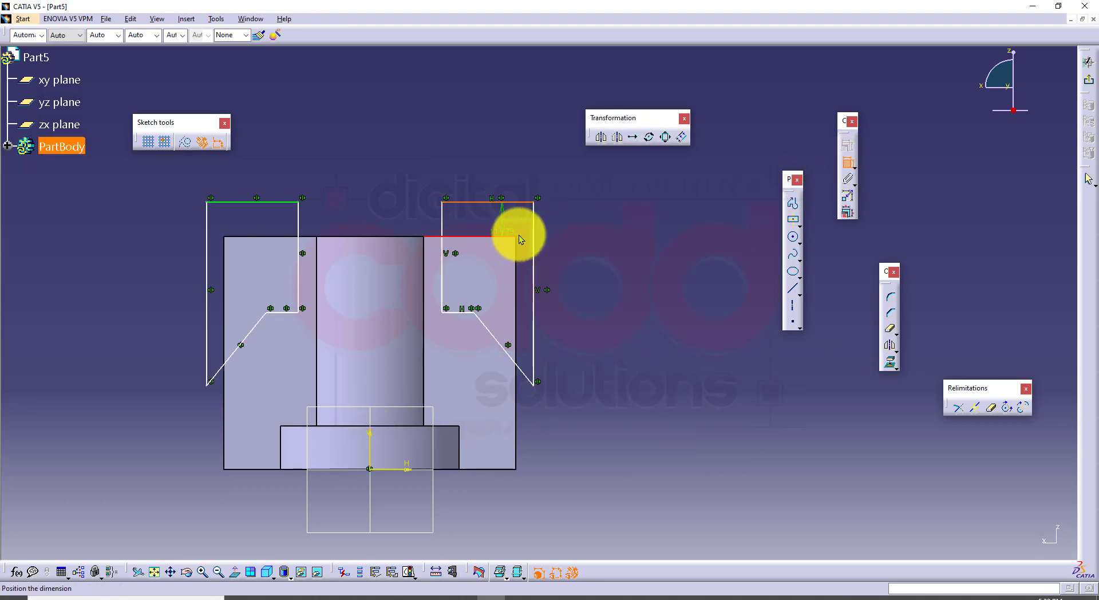
right_click(595, 234)
left_click(631, 300)
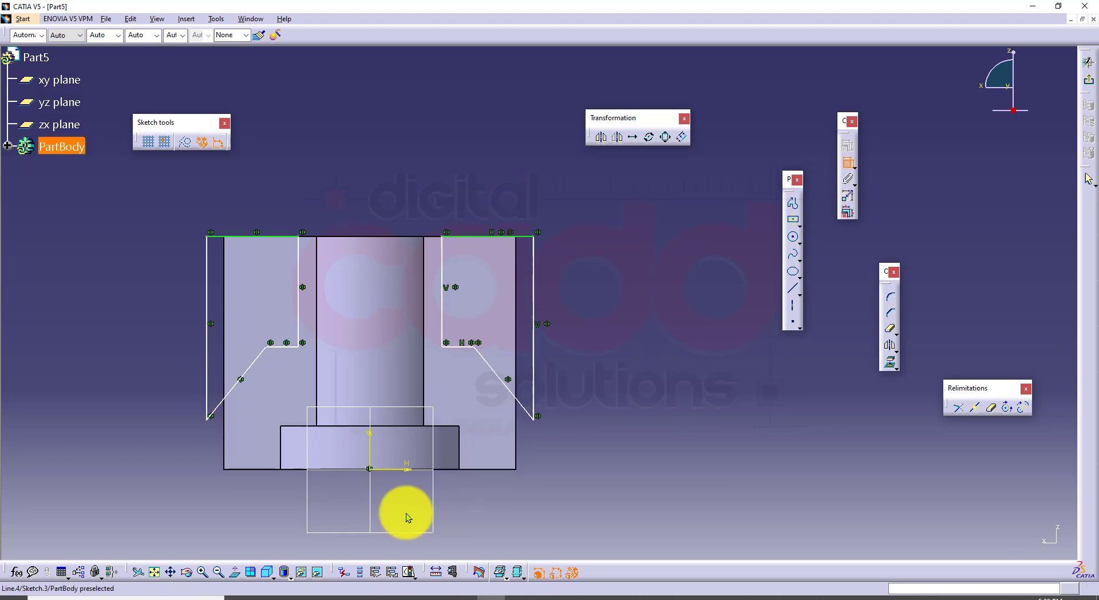
Check the upright's thickness in the PDF and constrain the distance between the two profiles' inner vertical lines to 22 mm
left_click(309, 596)
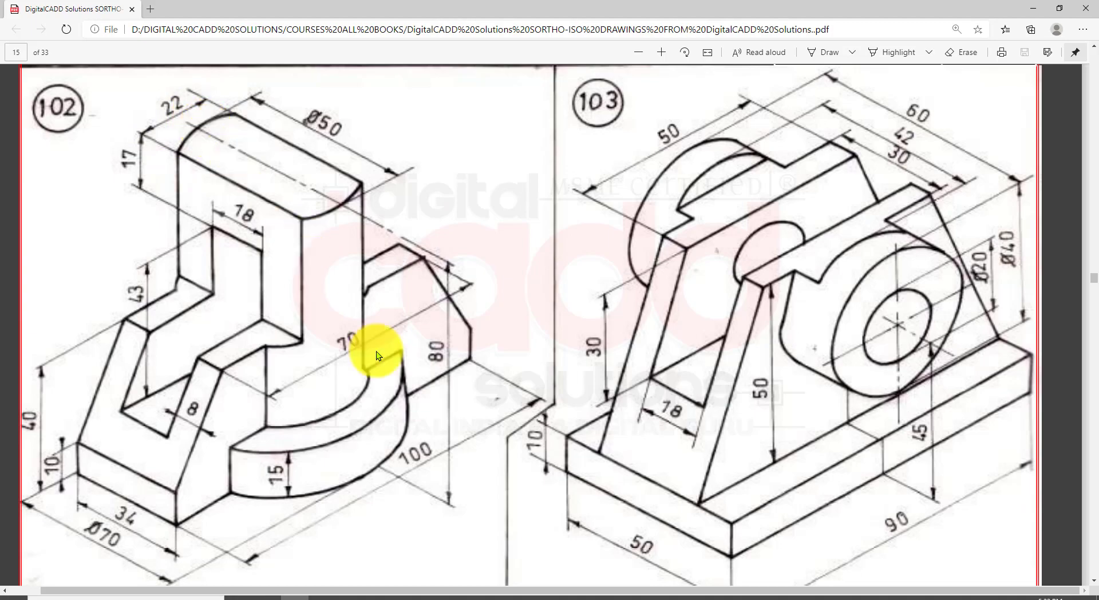
left_click(493, 596)
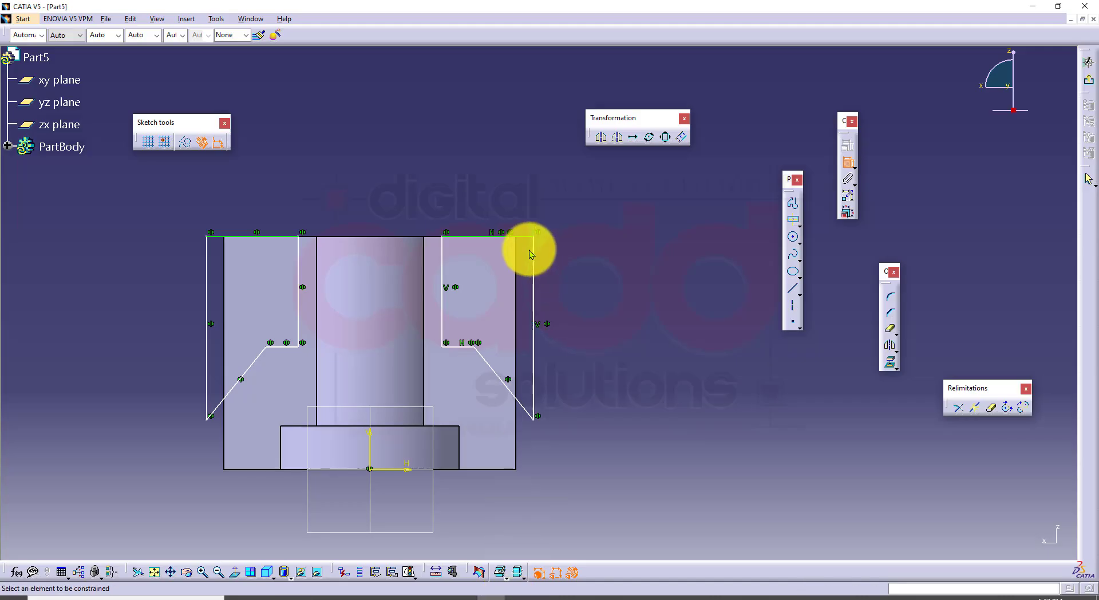
left_click(440, 250)
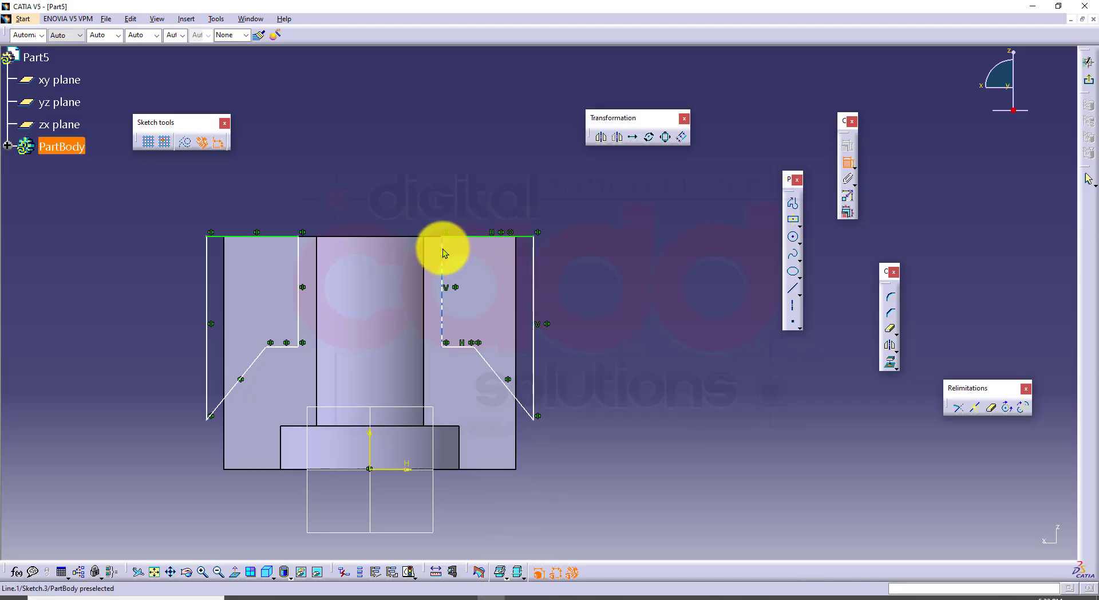
left_click(297, 264)
double_click(348, 181)
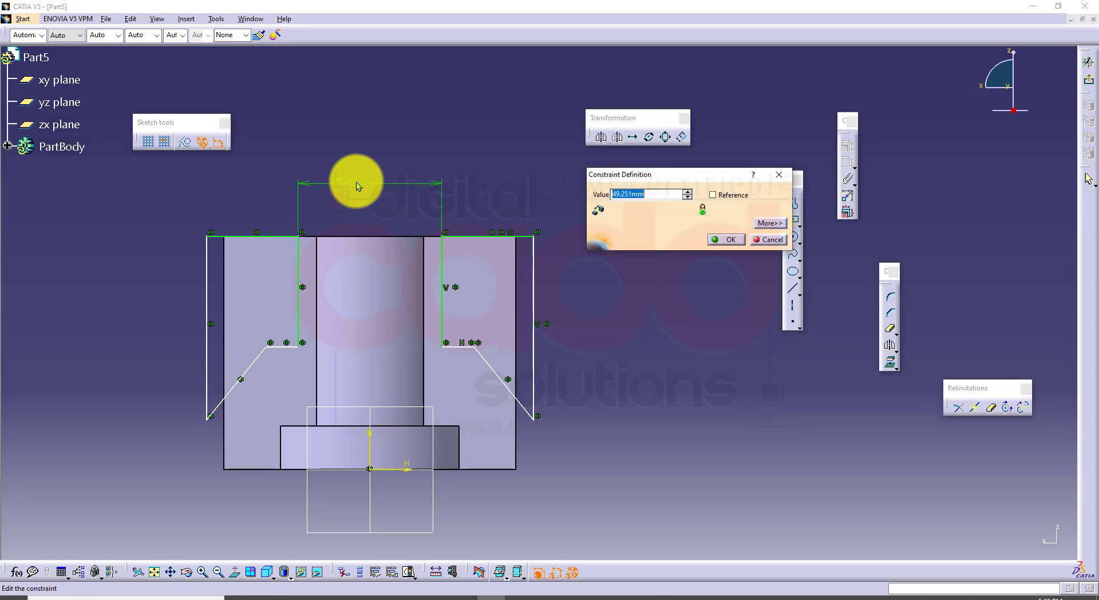
type("22")
key("Return")
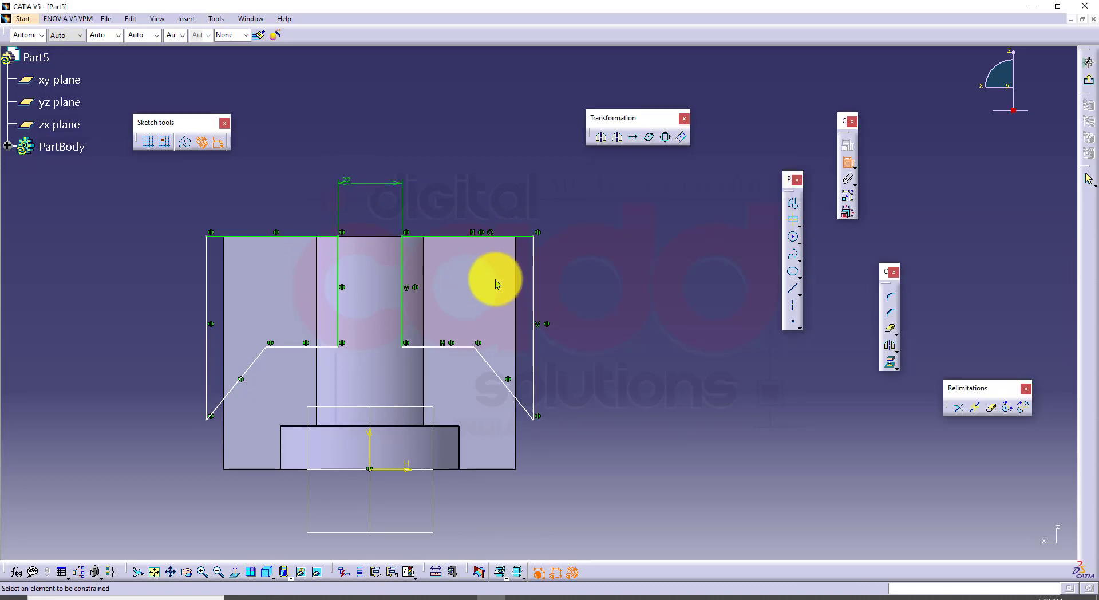
Constrain the right profile's outer vertical line to be coincident with the body's right edge
left_click(533, 247)
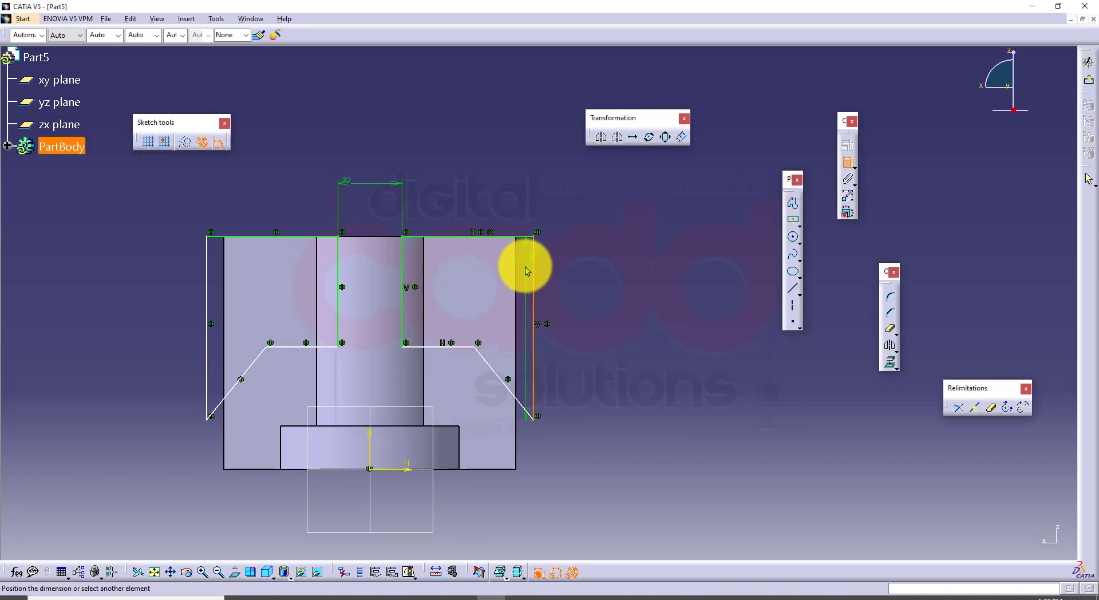
left_click(516, 287)
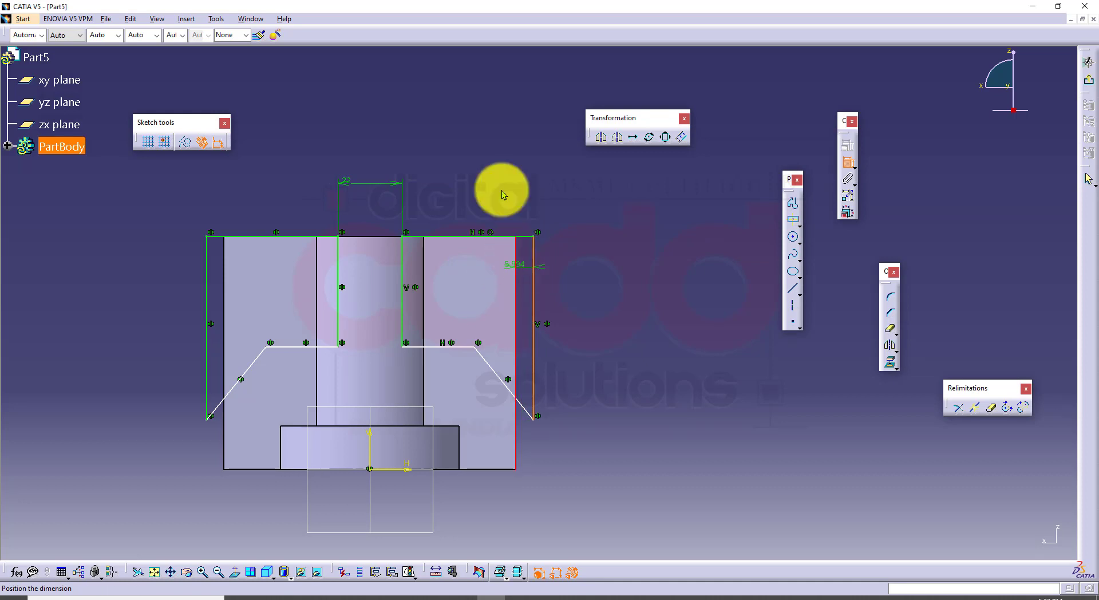
right_click(503, 194)
left_click(523, 138)
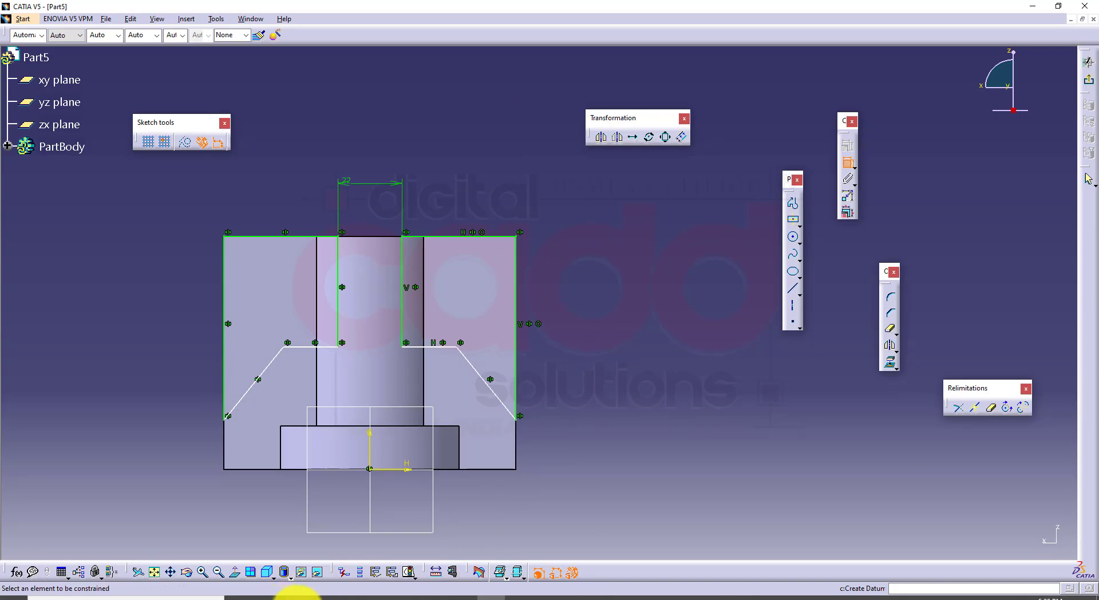
Check the end height in the PDF and constrain the right profile's lowest corner 10 mm above the body's bottom edge
left_click(312, 597)
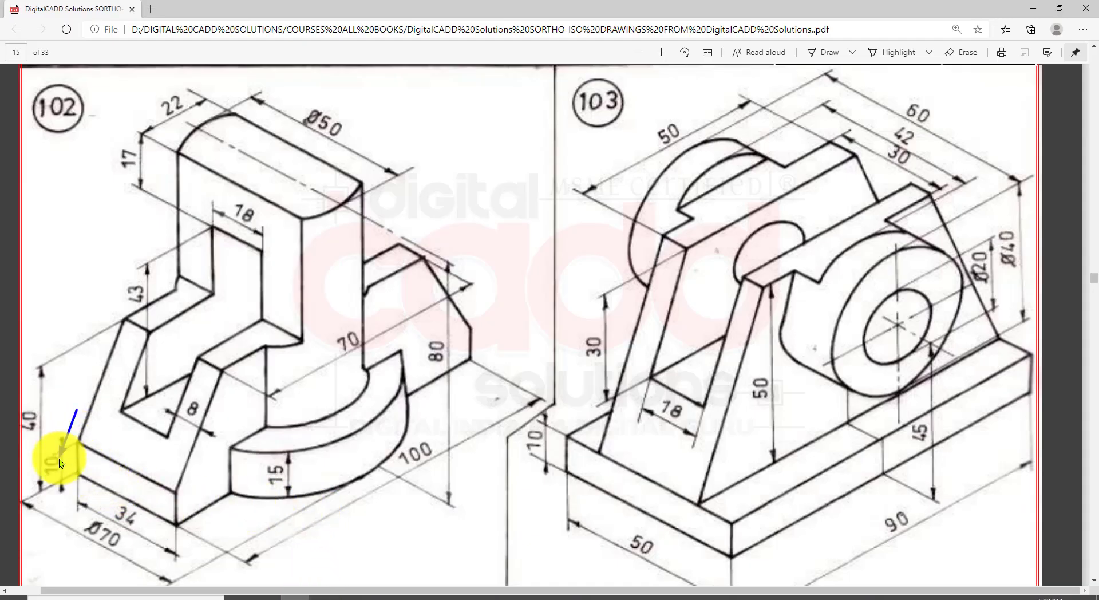
left_click(491, 597)
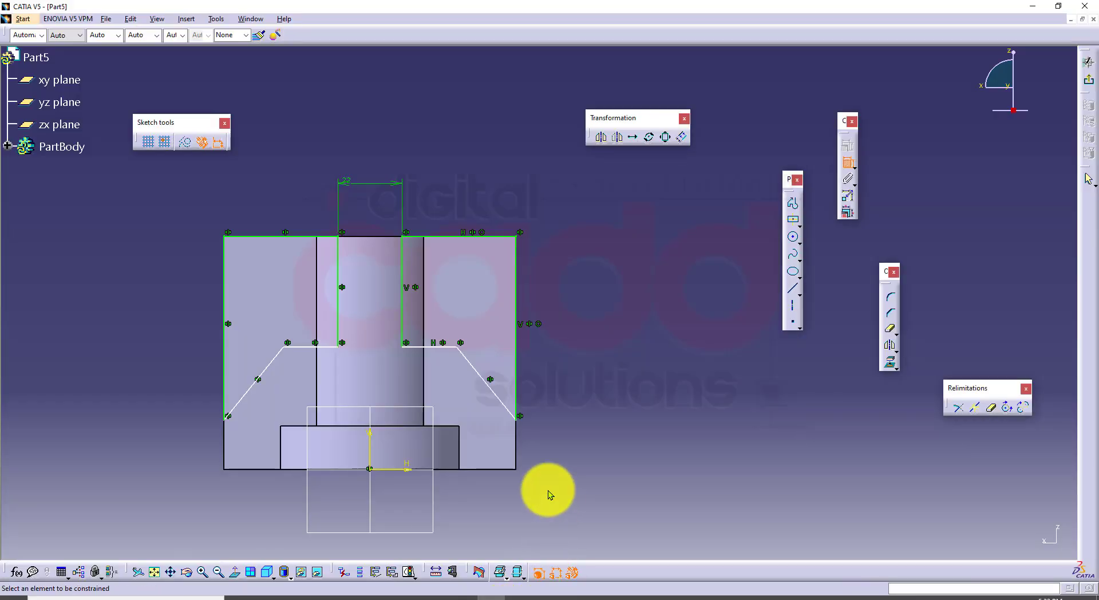
left_click(507, 469)
left_click(517, 419)
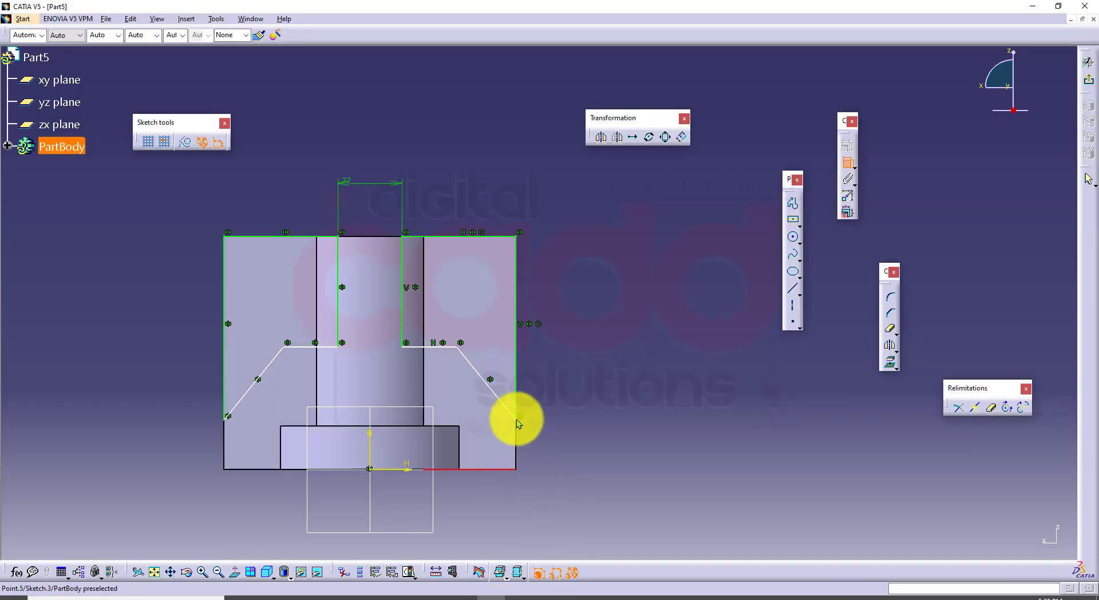
left_click(569, 445)
double_click(572, 442)
type("10")
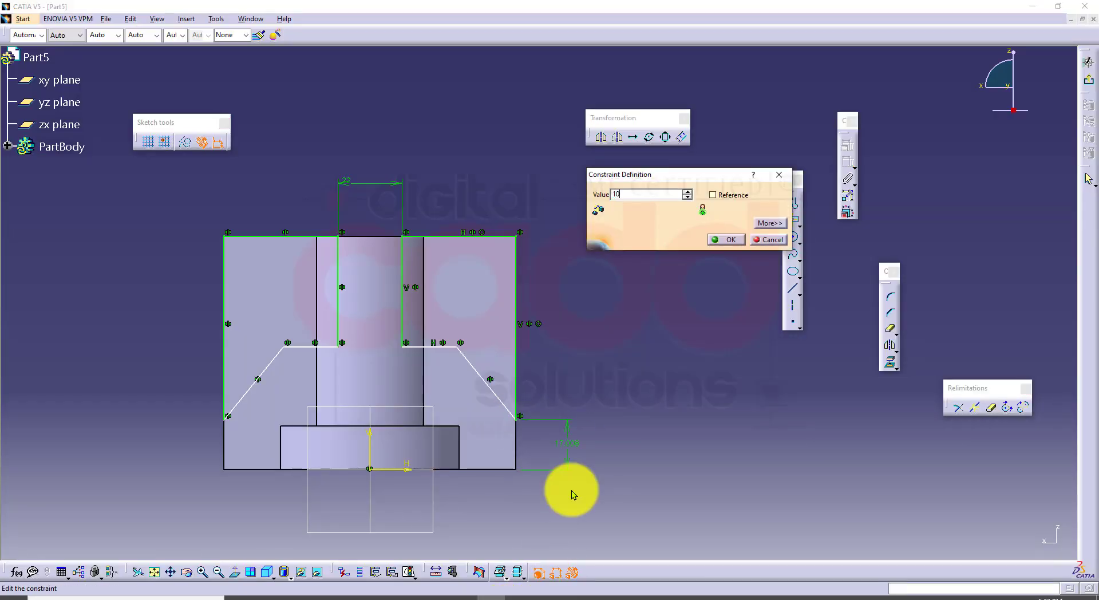
key("Return")
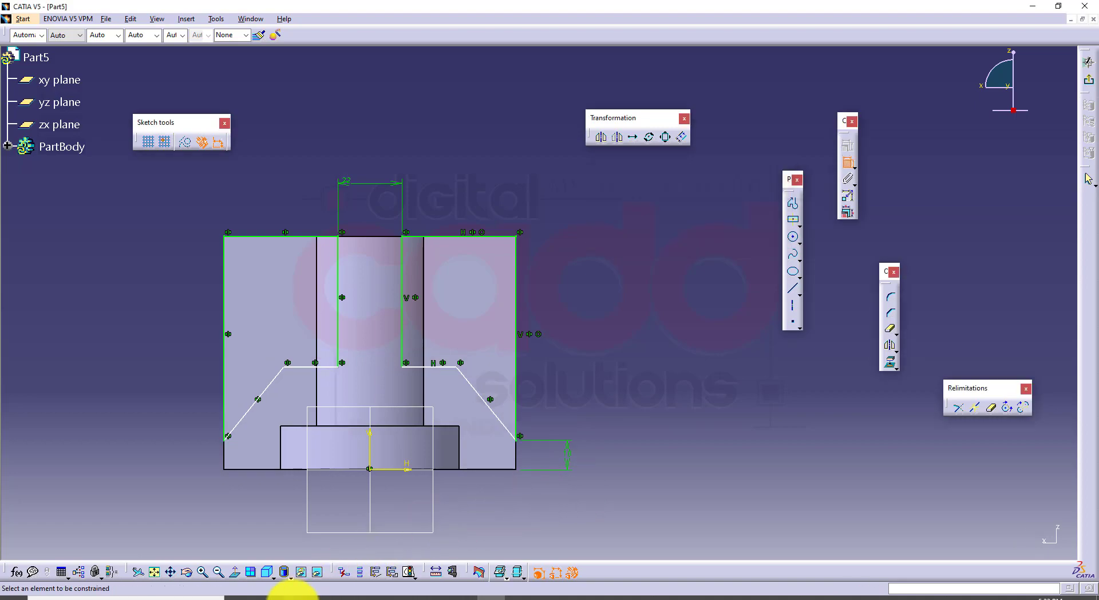
Check the shoulder spacing in the PDF and constrain the distance between the two profiles' upper slope corners to 70 mm
left_click(290, 595)
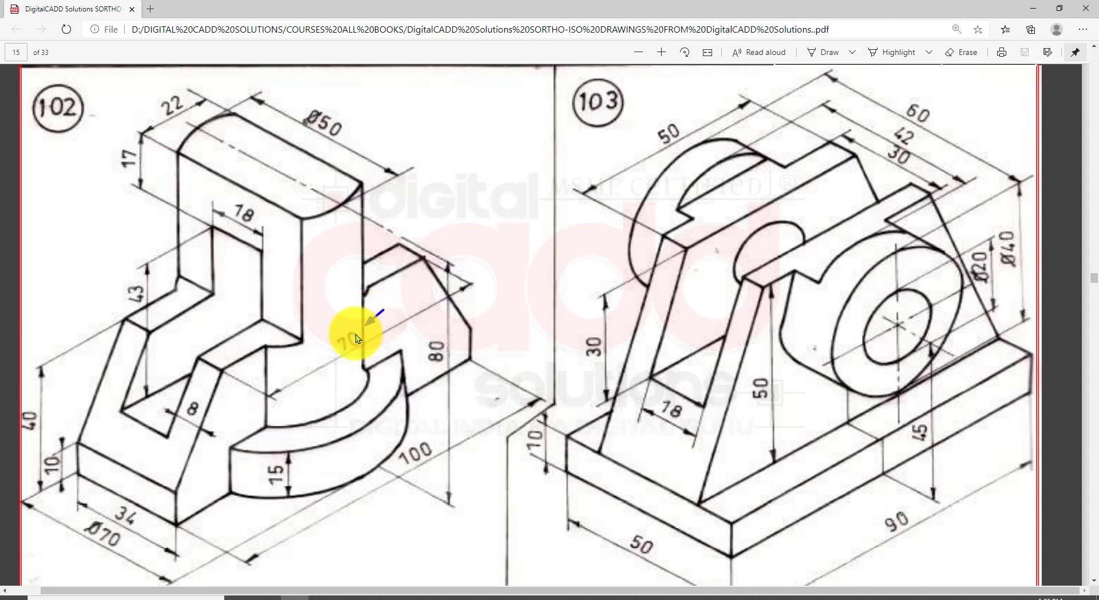
left_click(491, 595)
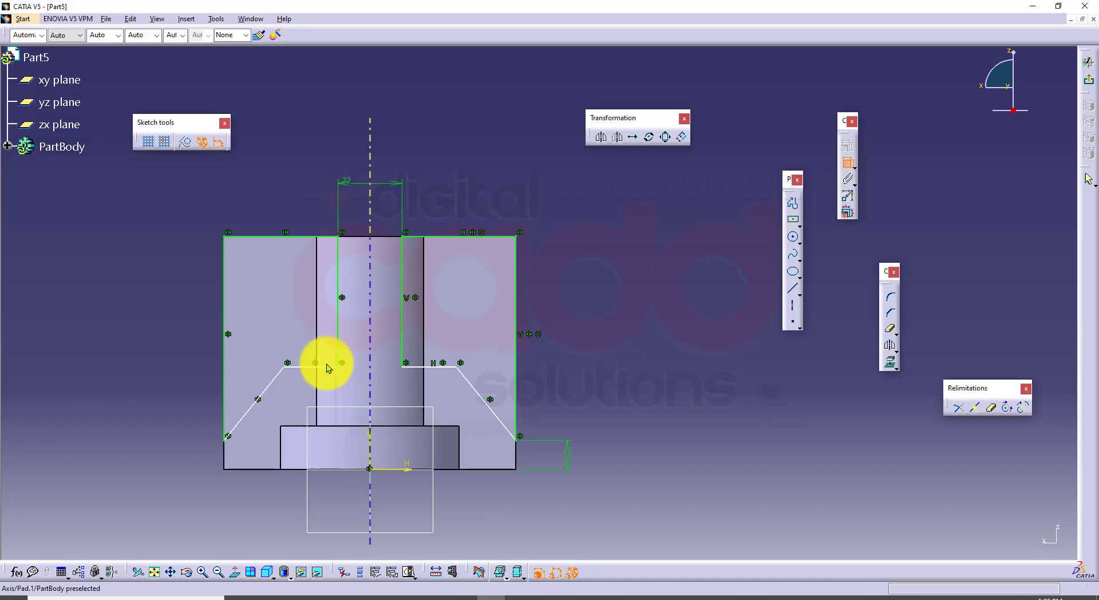
left_click(285, 366)
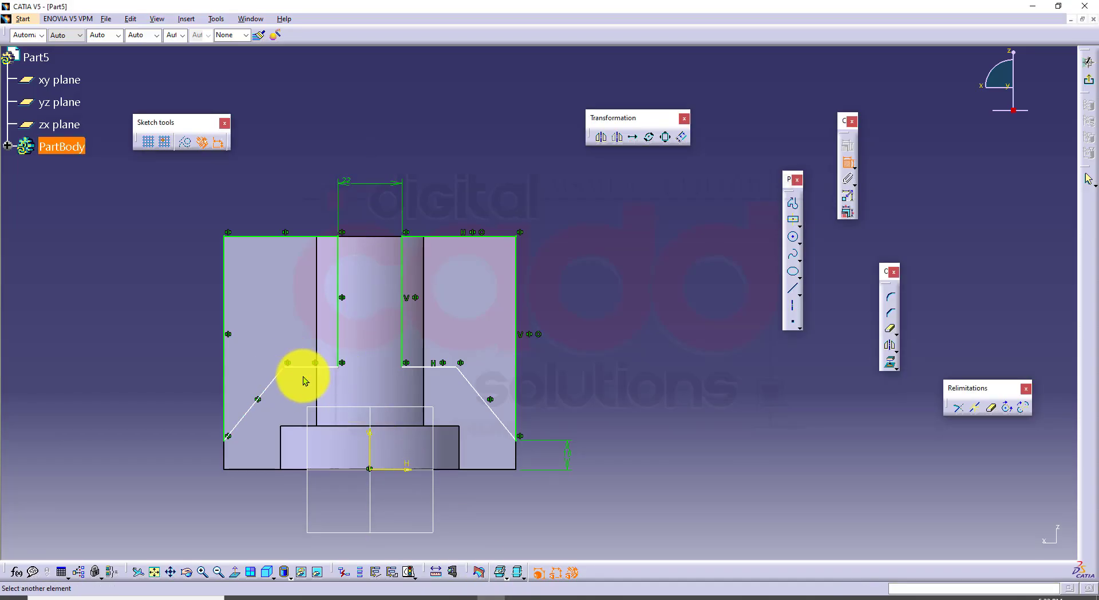
left_click(454, 367)
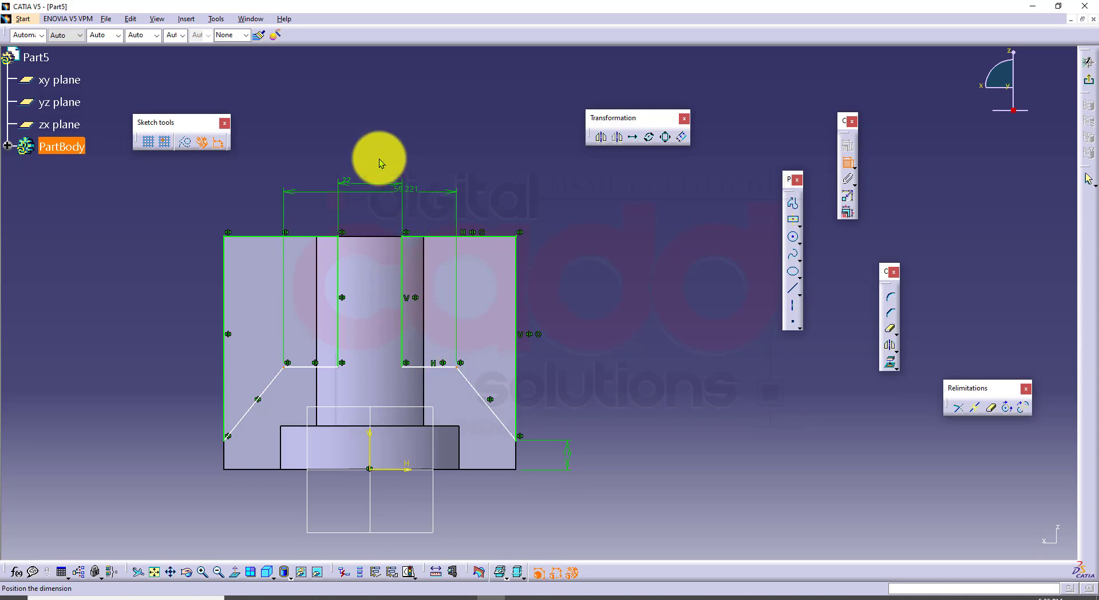
left_click(376, 148)
double_click(375, 146)
type("7")
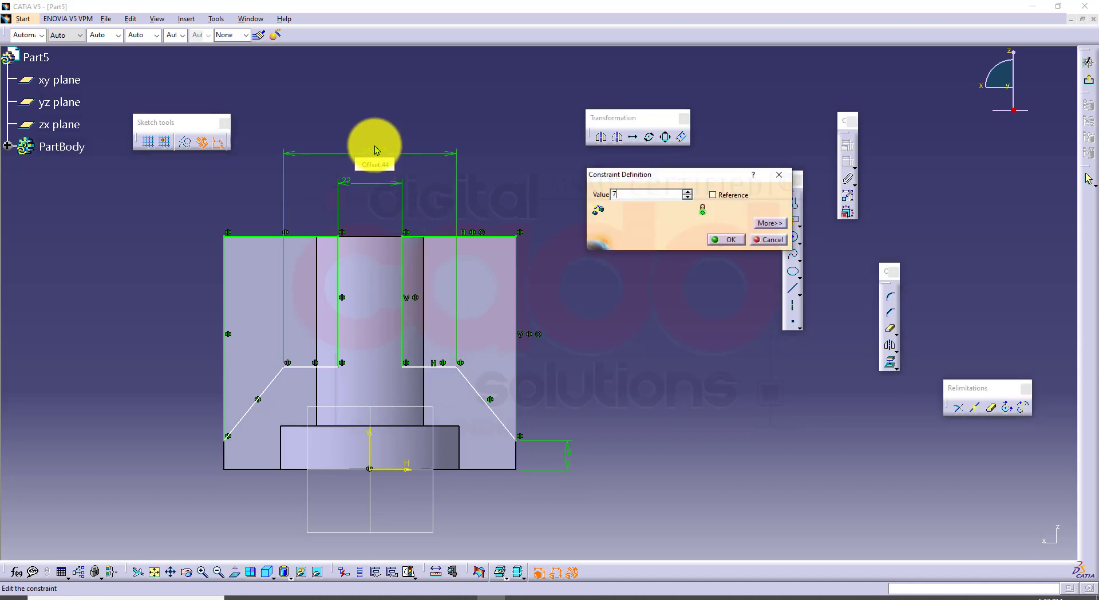
type("0")
key("Return")
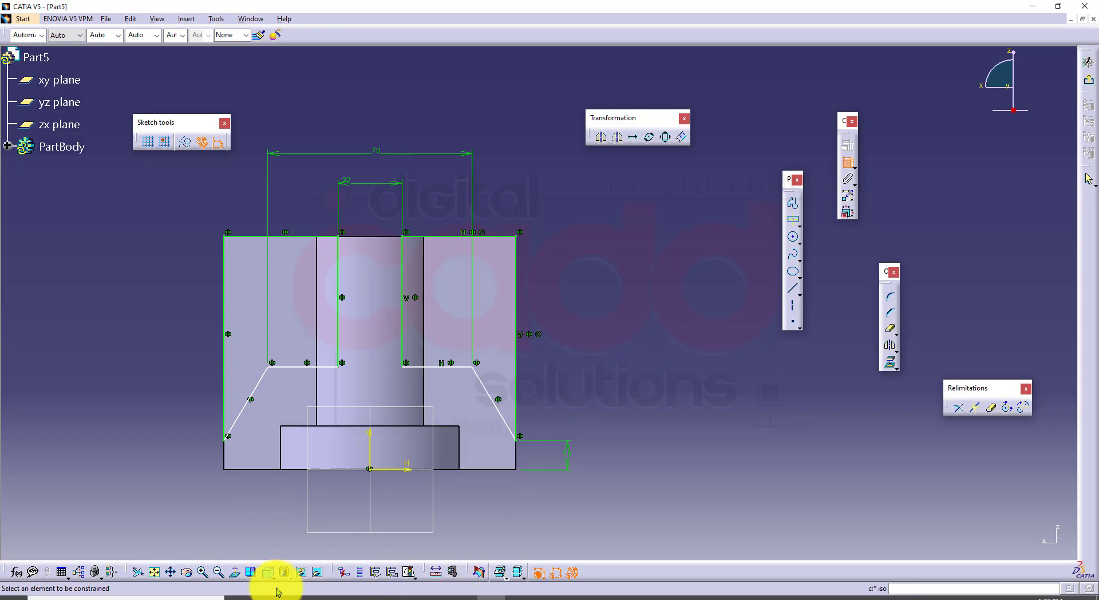
Check the shoulder height in the PDF and constrain the right profile's lower horizontal line 40 mm above the body's bottom edge
left_click(296, 596)
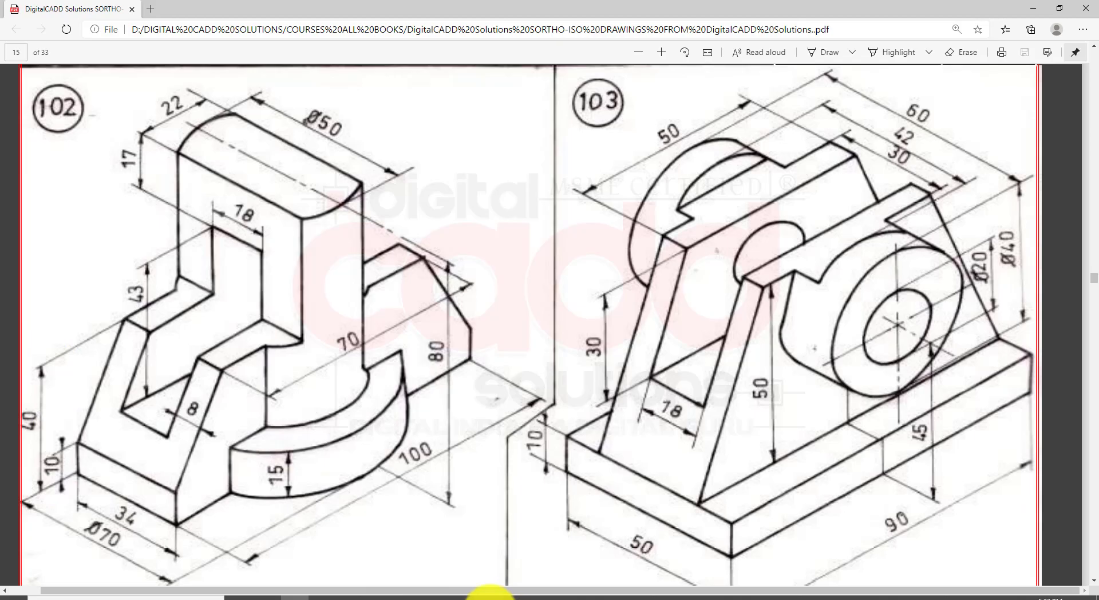
left_click(500, 597)
left_click(455, 367)
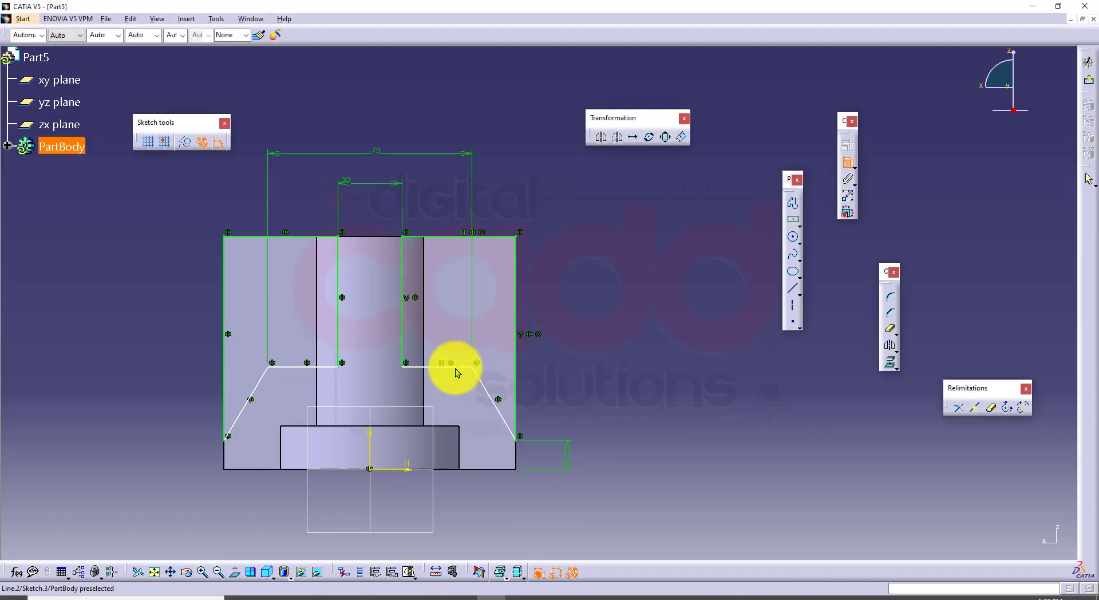
left_click(463, 469)
left_click(649, 412)
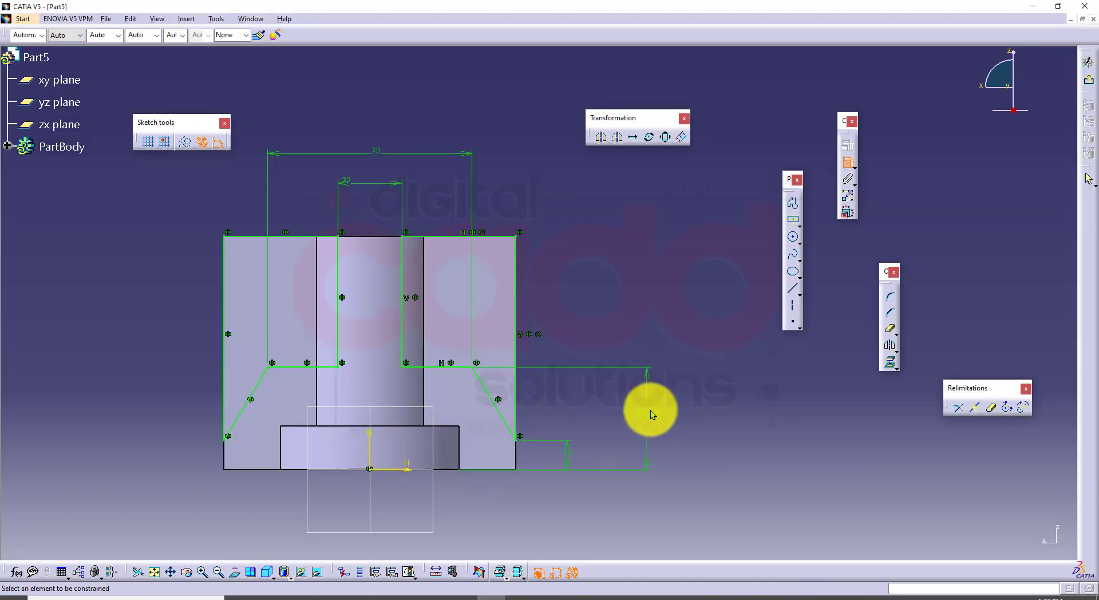
double_click(650, 410)
type("40")
key("Return")
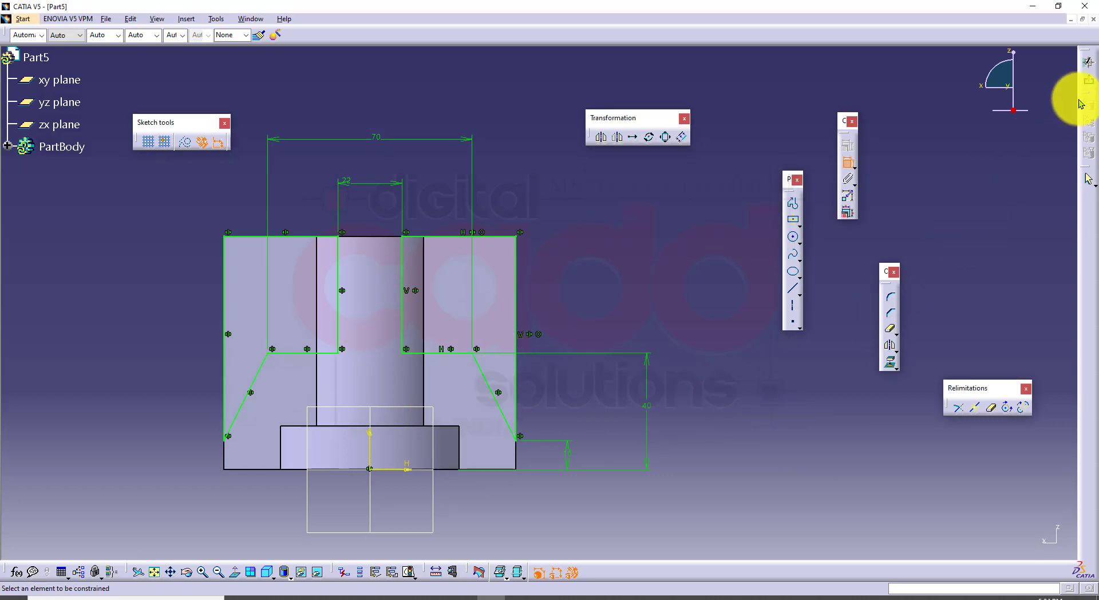
Exit the sketch and pocket both side profiles with mirrored extent, raising the depth to span the body's full width, then inspect the cut in isometric view
left_click(1089, 79)
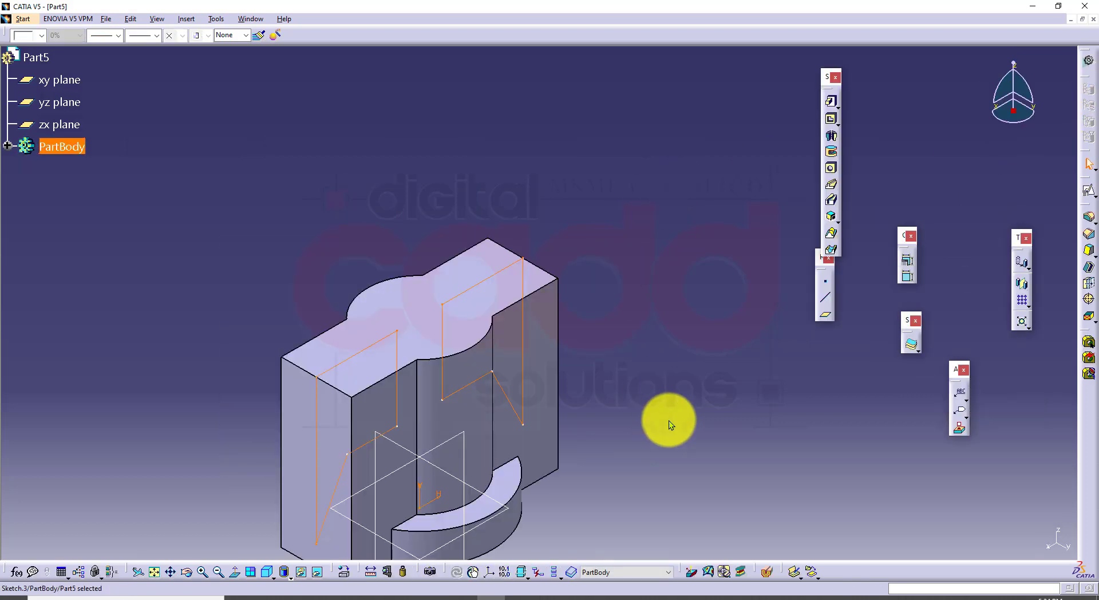
left_click(830, 119)
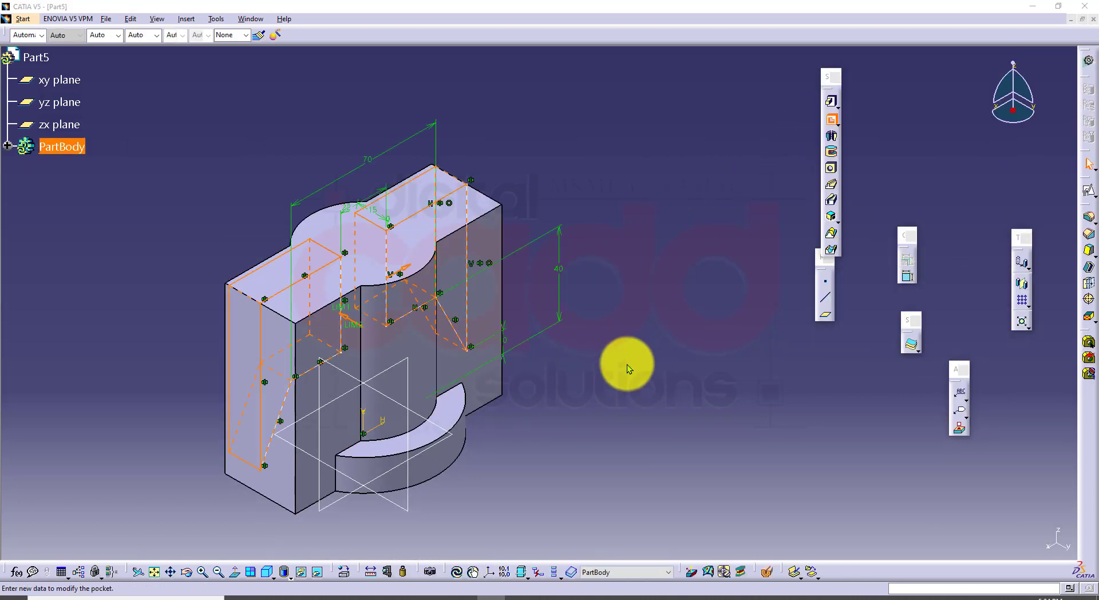
left_click(802, 289)
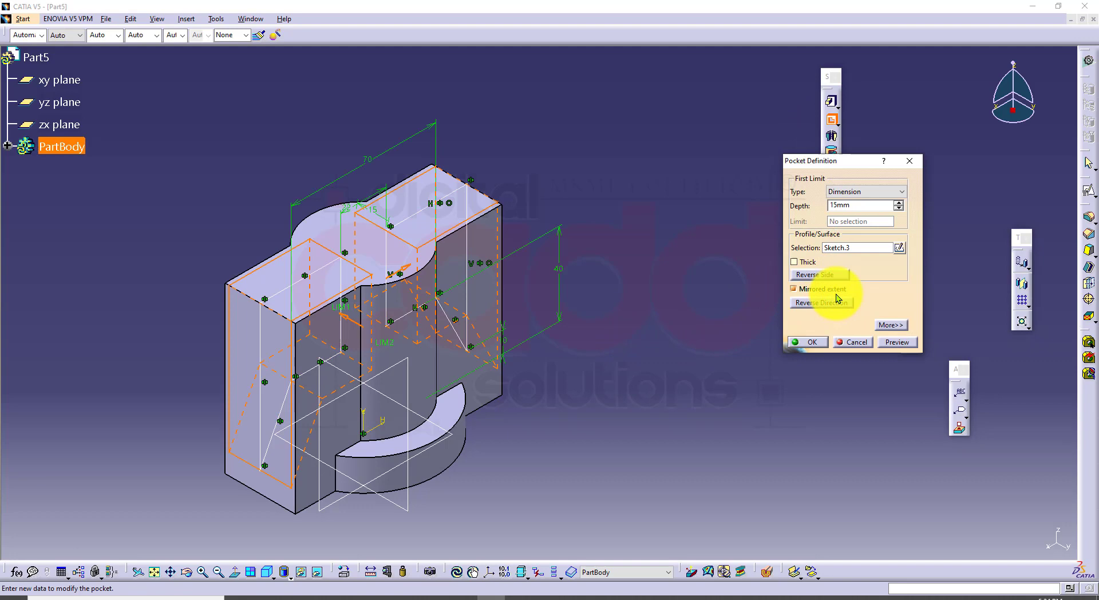
left_click(899, 202)
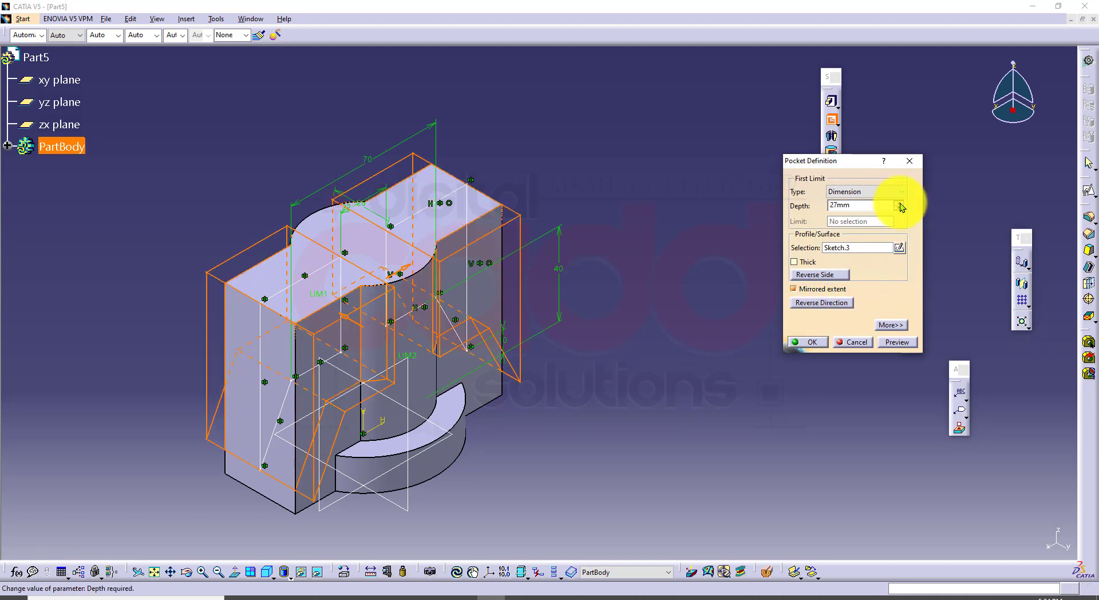
left_click(899, 203)
left_click(813, 342)
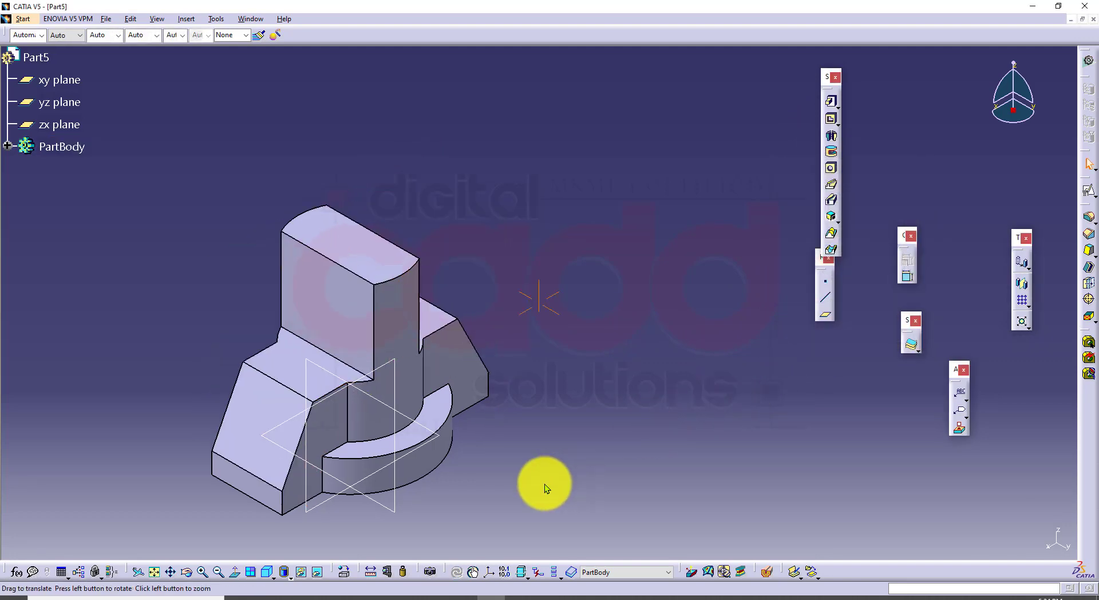
middle_click_drag(545, 483, 474, 508)
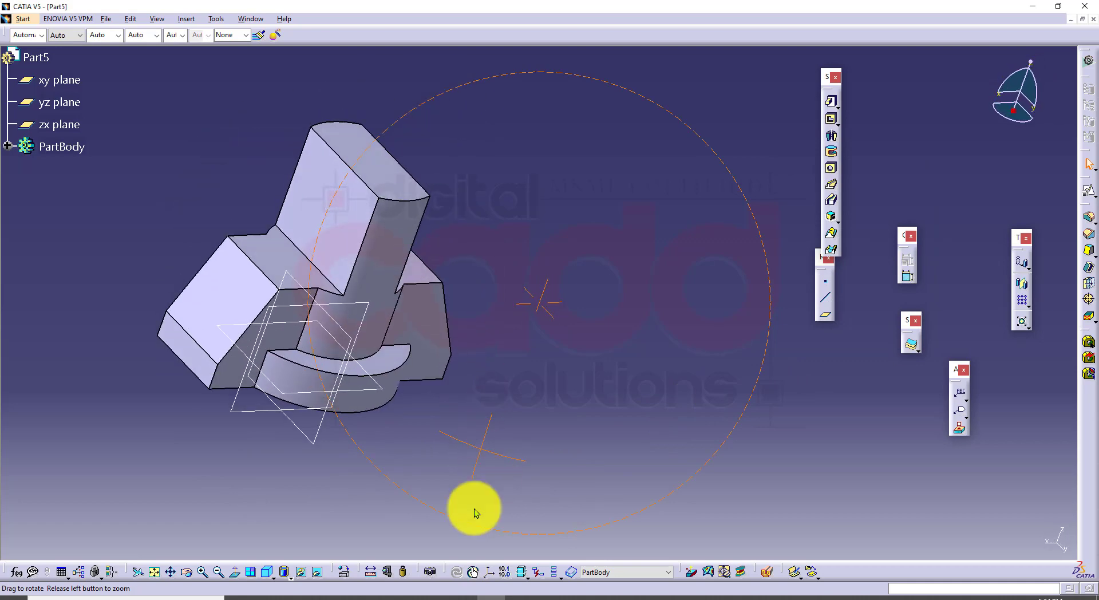
left_click(268, 572)
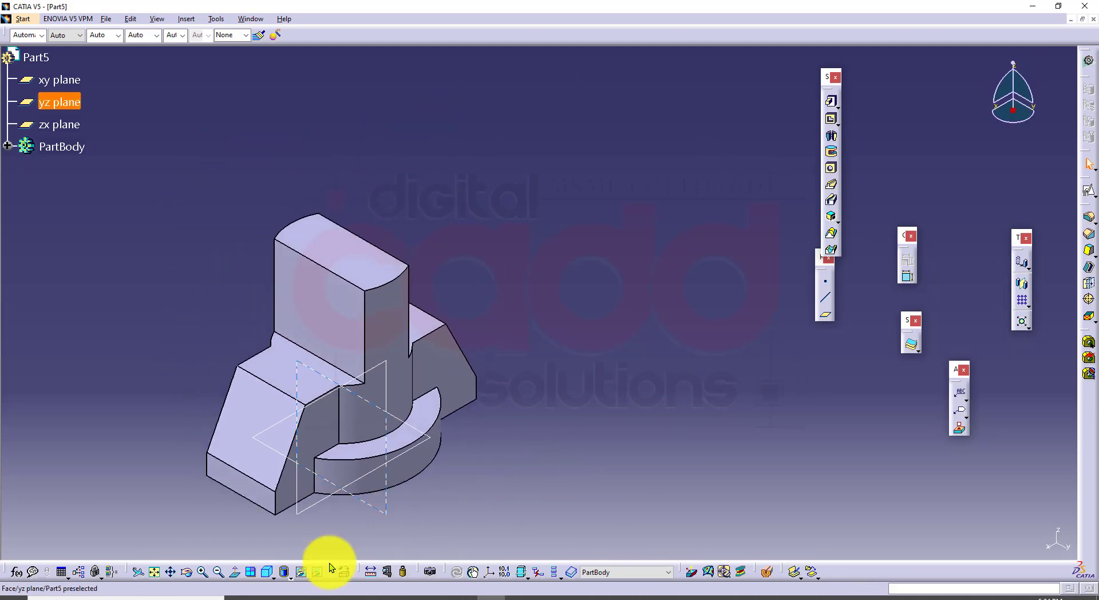
Check the slot in the PDF and sketch a centered rectangle about 46 mm tall on the yz plane, centred on the vertical axis
left_click(238, 596)
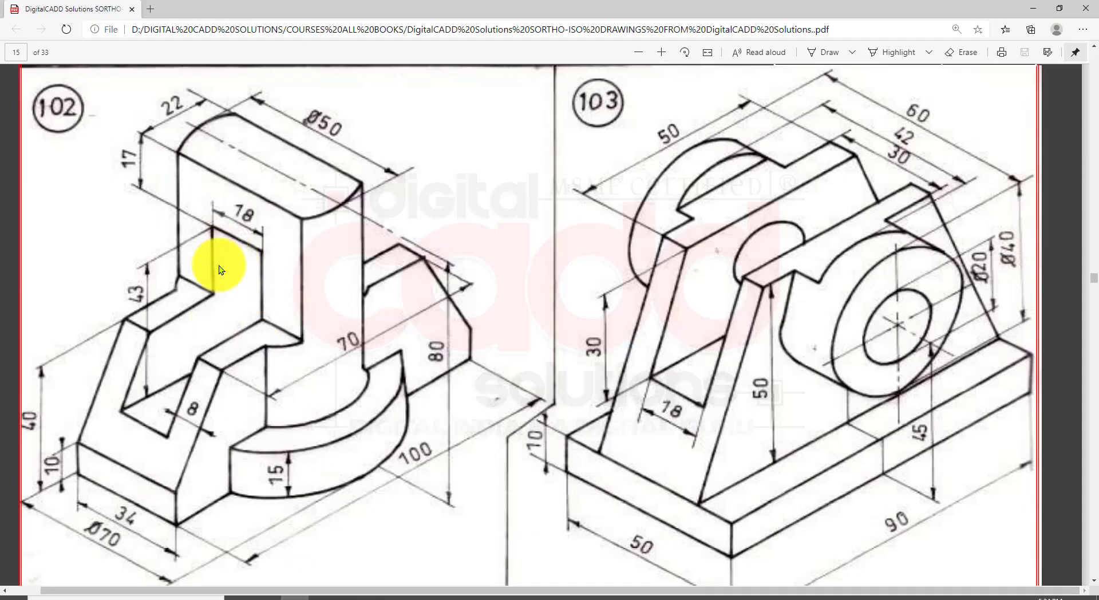
left_click(488, 596)
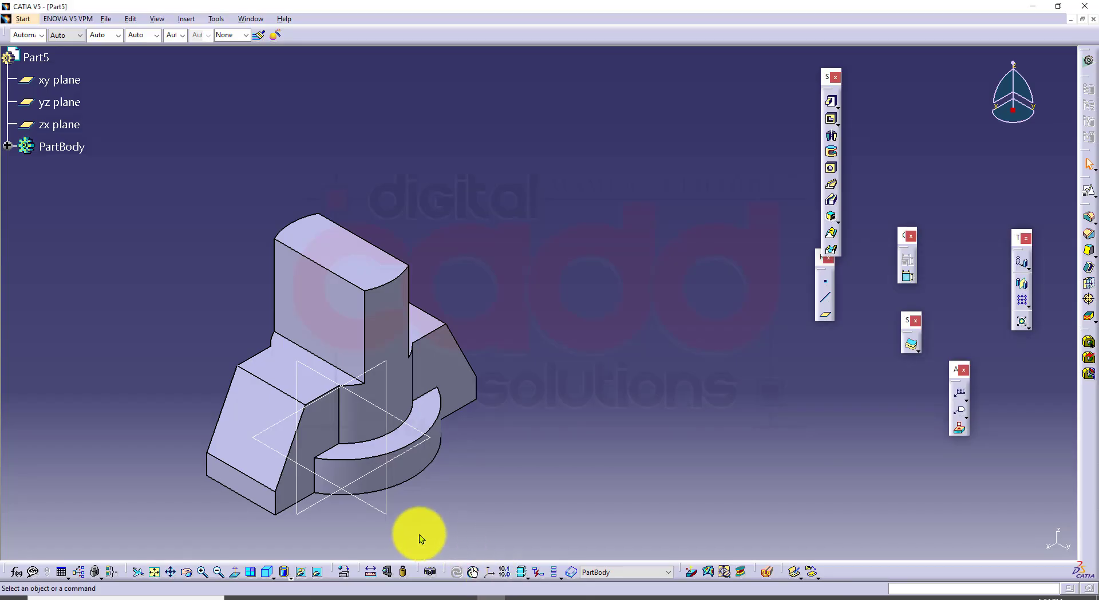
left_click(387, 511)
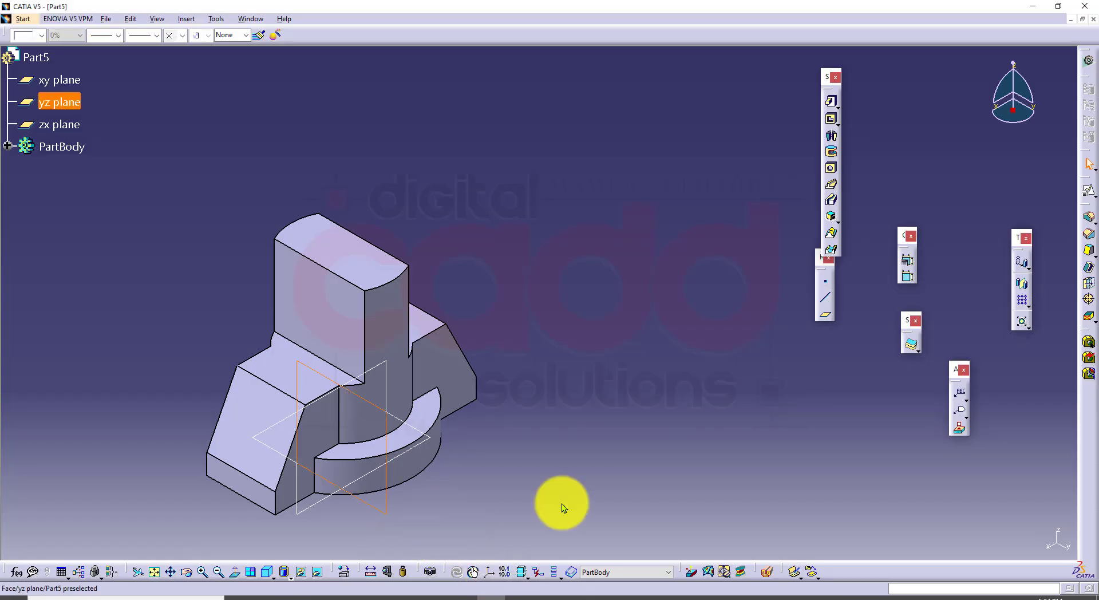
left_click(1085, 190)
left_click(683, 478)
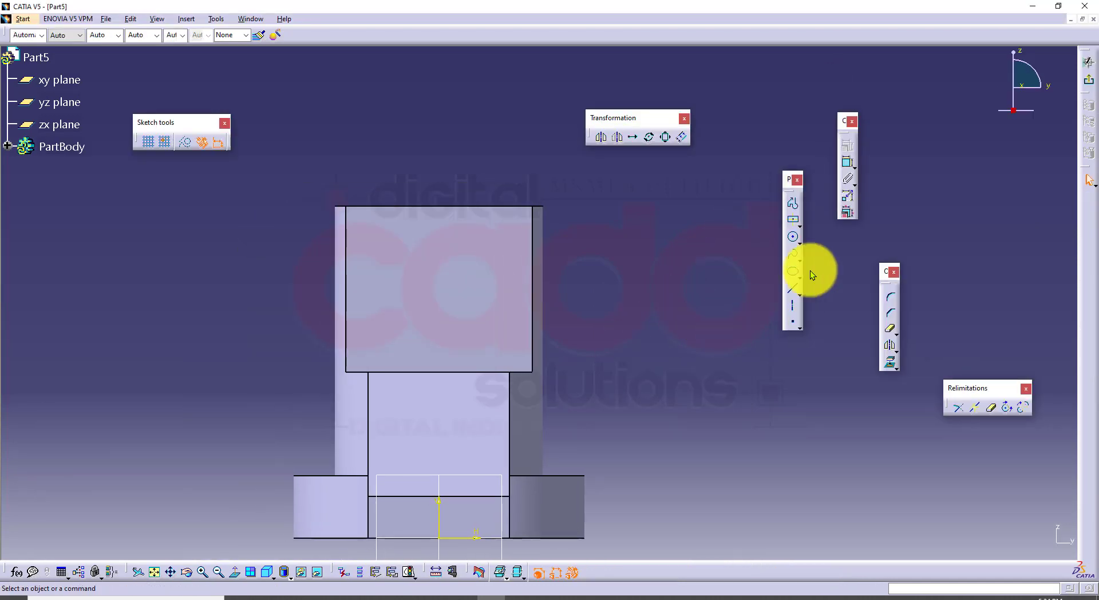
left_click(794, 219)
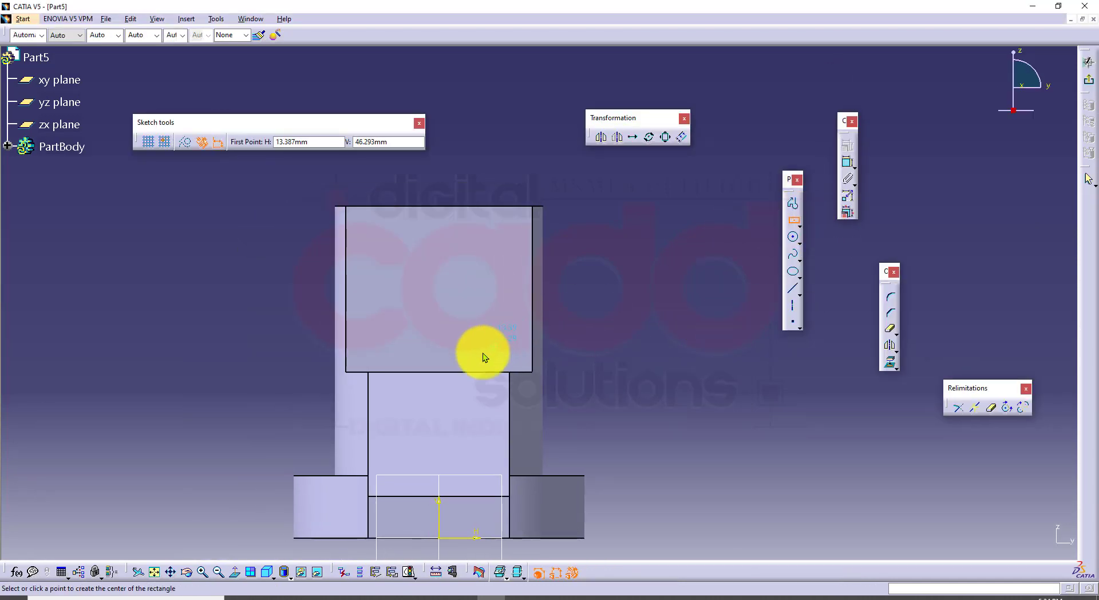
left_click(438, 358)
left_click(479, 454)
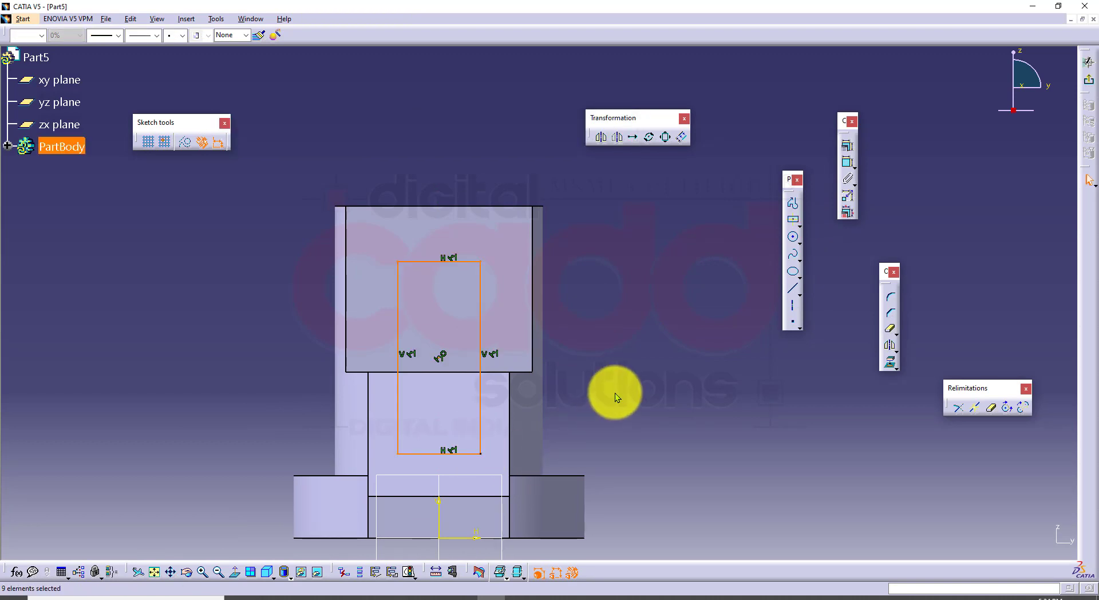
Check the slot width in the PDF and constrain the rectangle's width to 18 mm
left_click(848, 162)
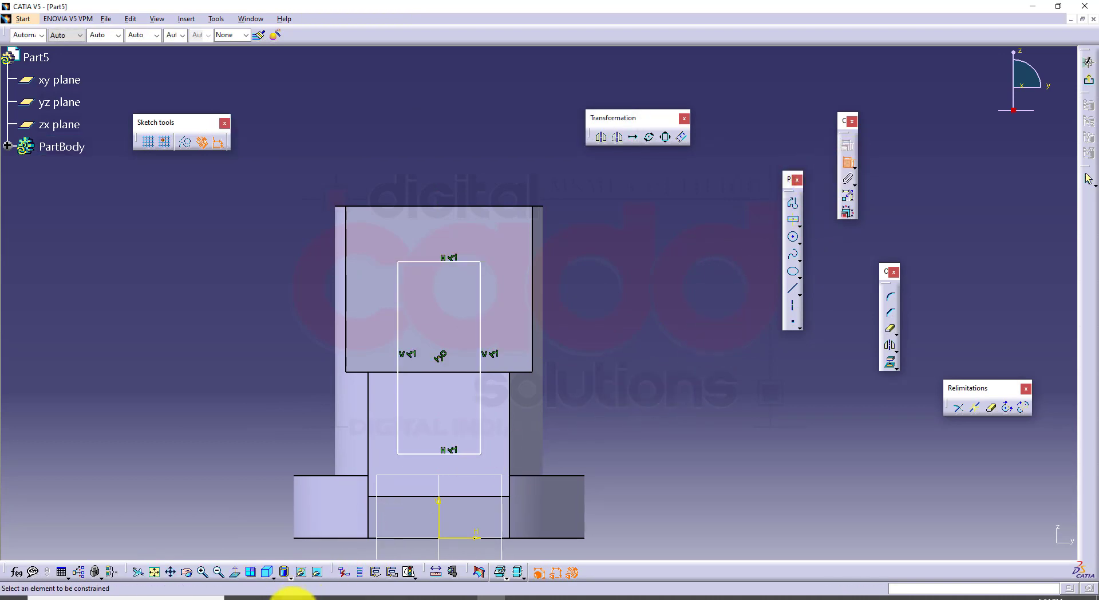
left_click(295, 596)
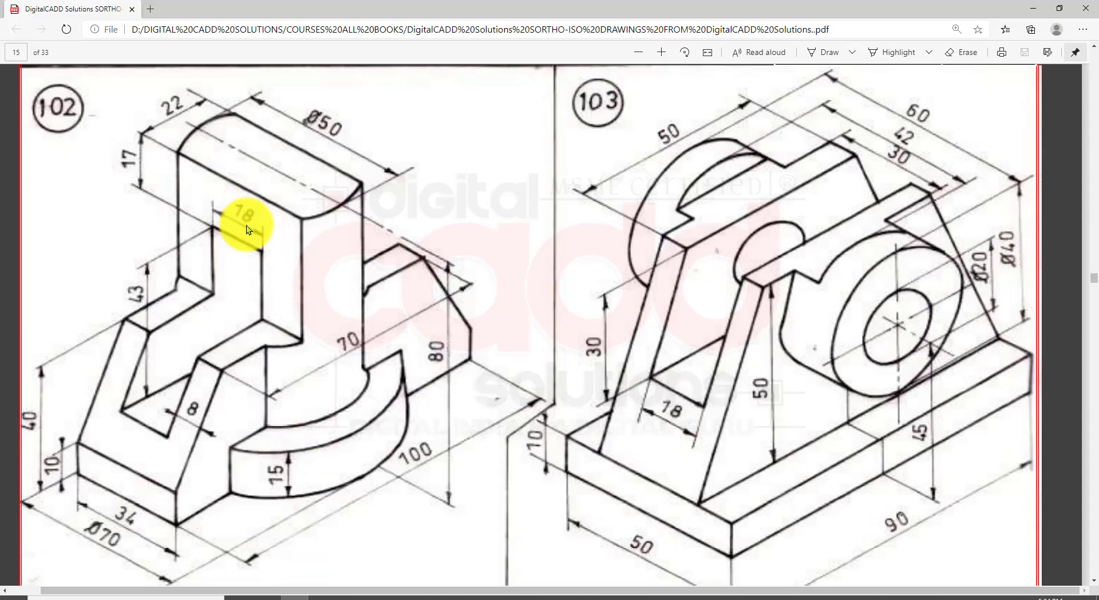
left_click(485, 595)
left_click(457, 263)
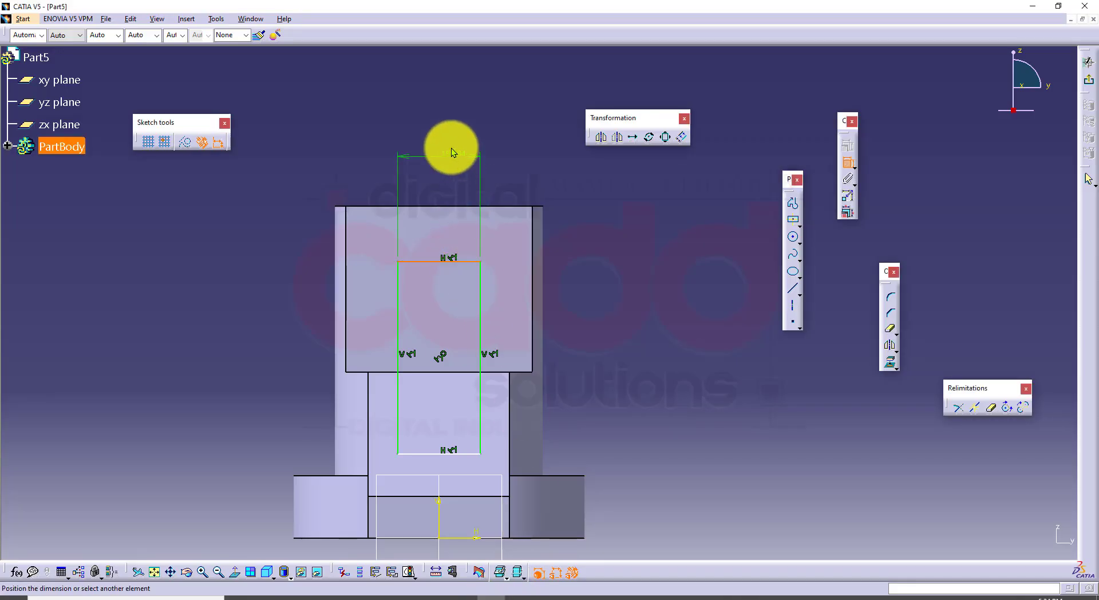
left_click(449, 146)
double_click(452, 152)
type("54")
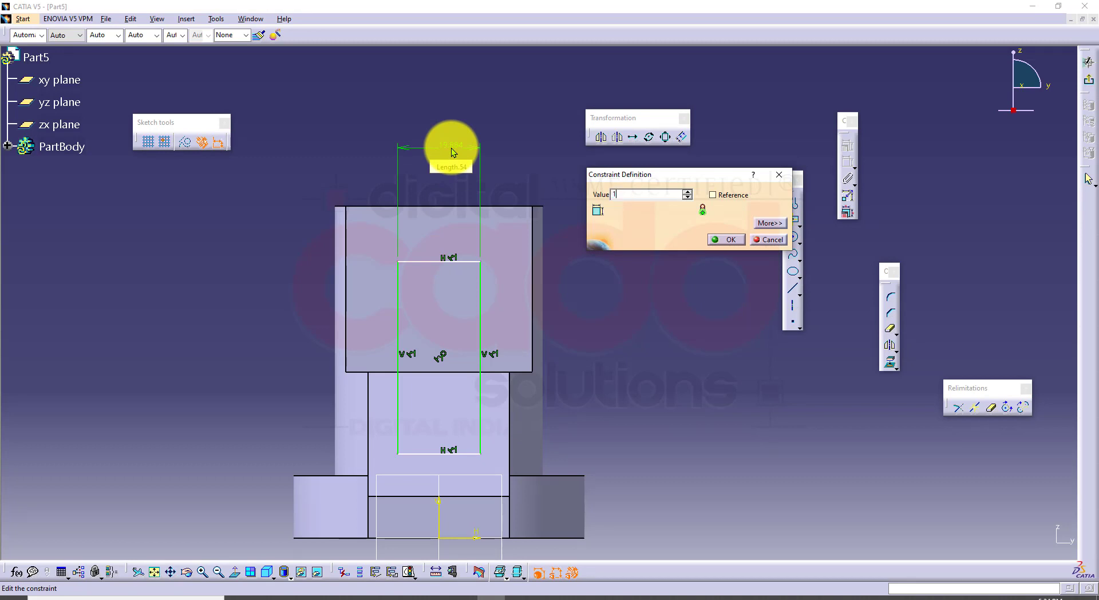
key("Return")
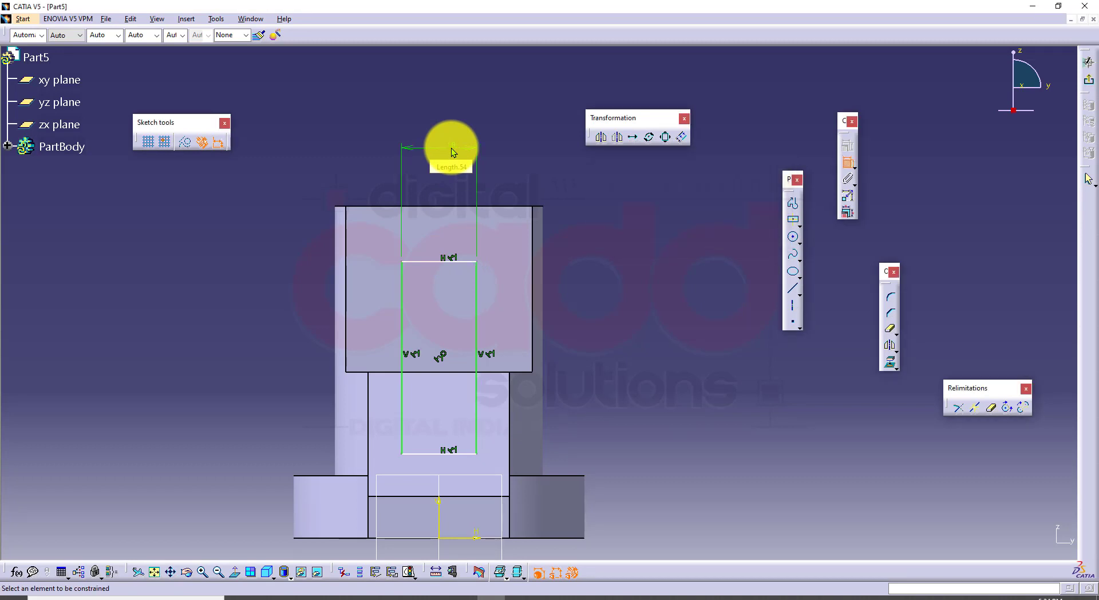
Constrain the slot rectangle's height to 43 mm
left_click(476, 321)
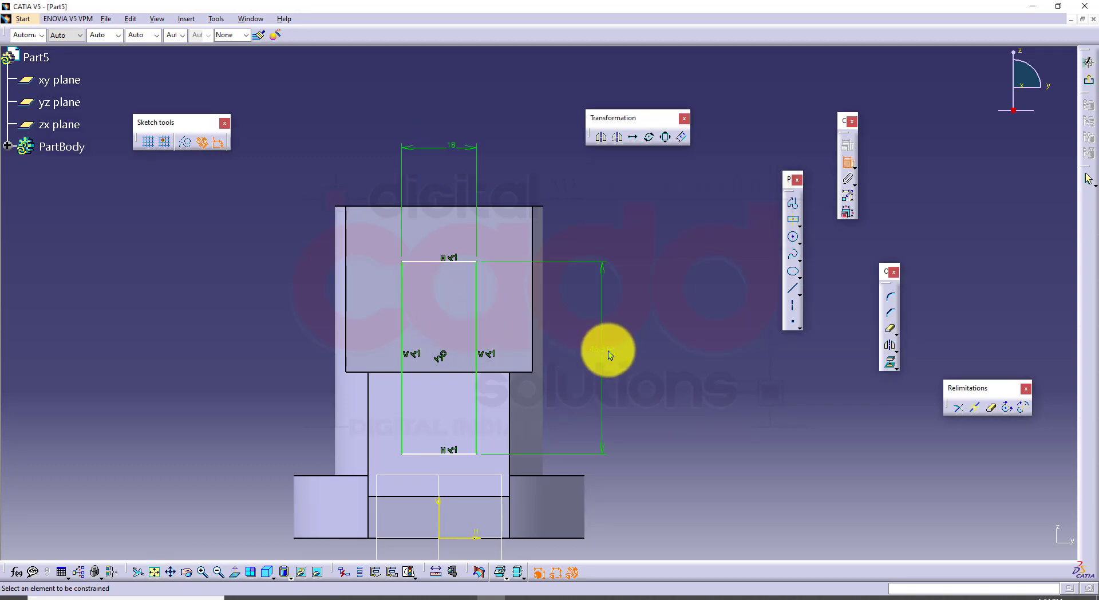
left_click(608, 349)
double_click(608, 349)
type("43")
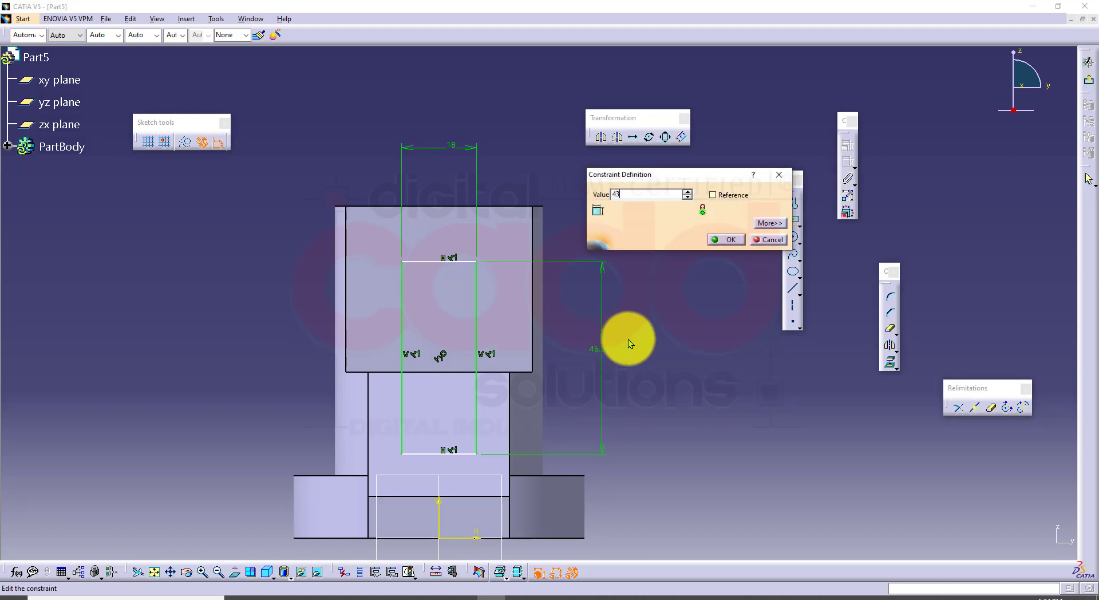
key("Return")
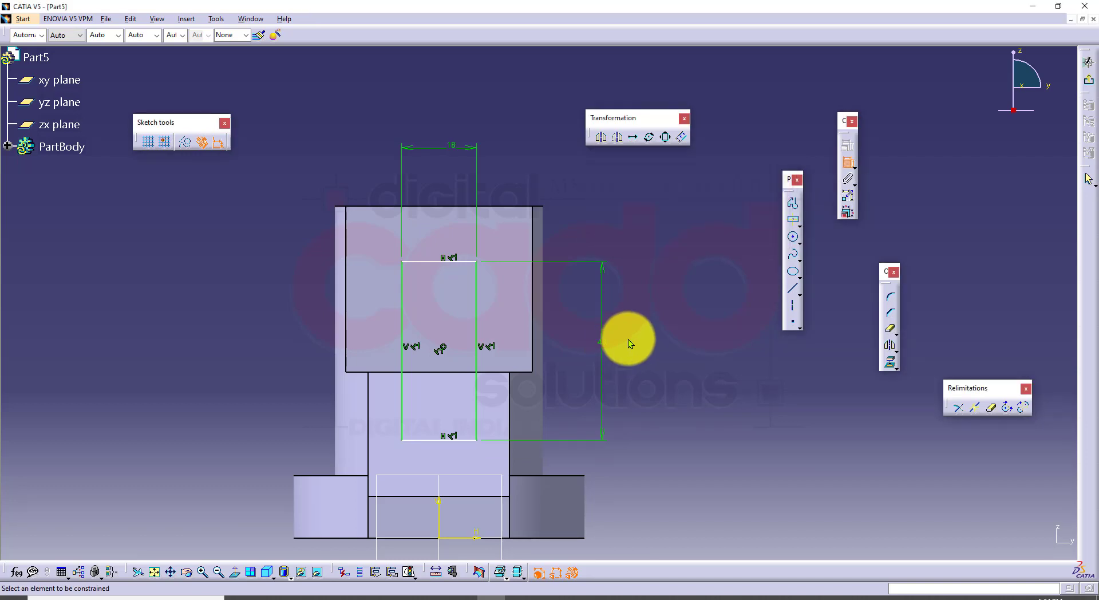
Check the slot's vertical position in the PDF and constrain its upper edge 17 mm below the body's top edge
left_click(302, 595)
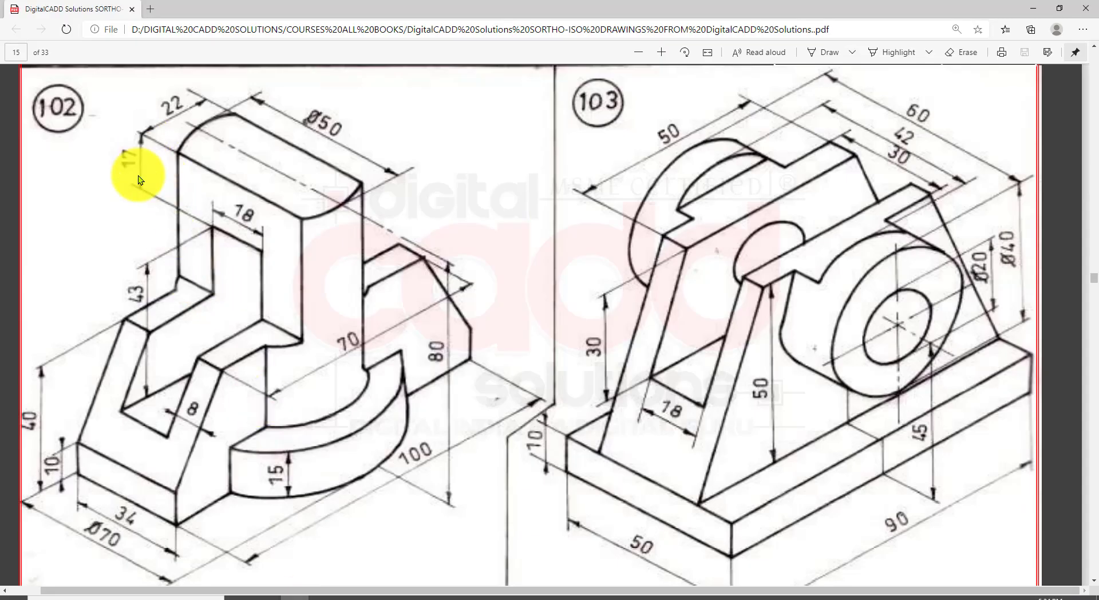
left_click(491, 598)
left_click(514, 206)
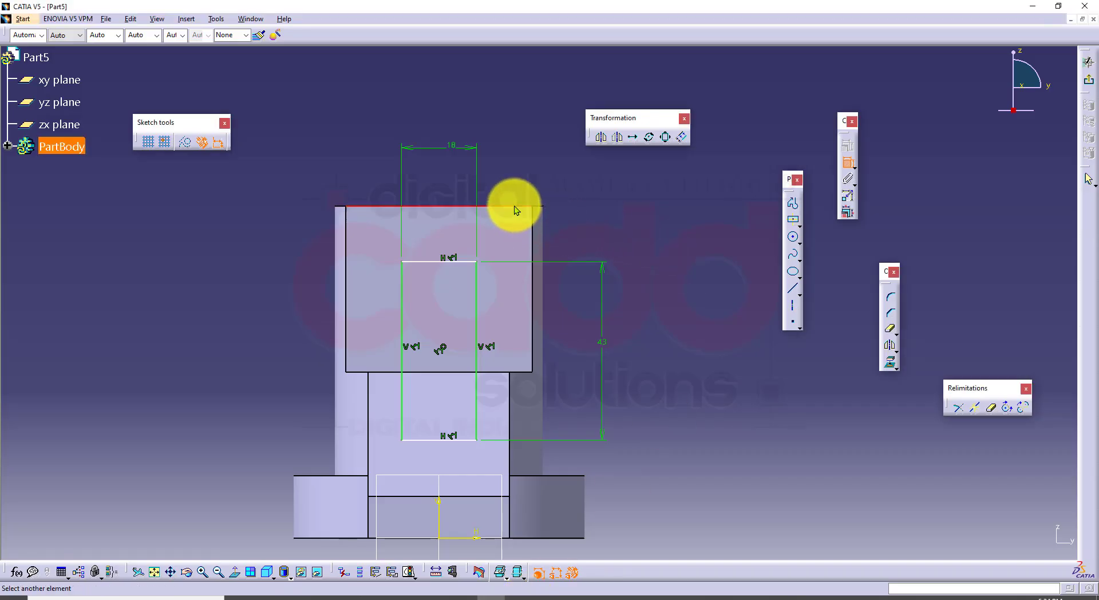
left_click(466, 260)
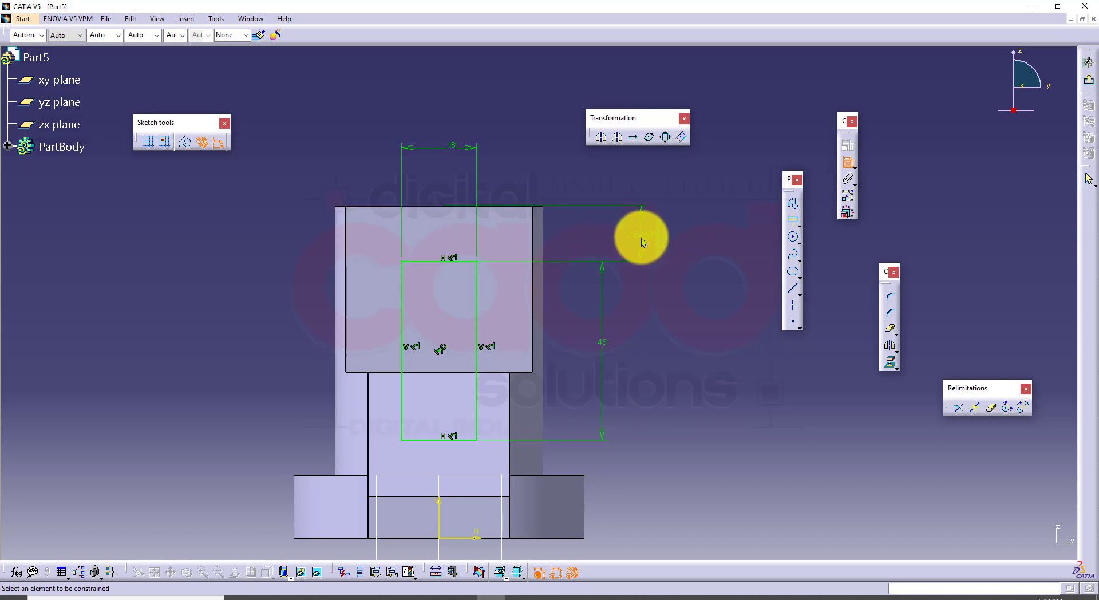
double_click(644, 236)
type("17")
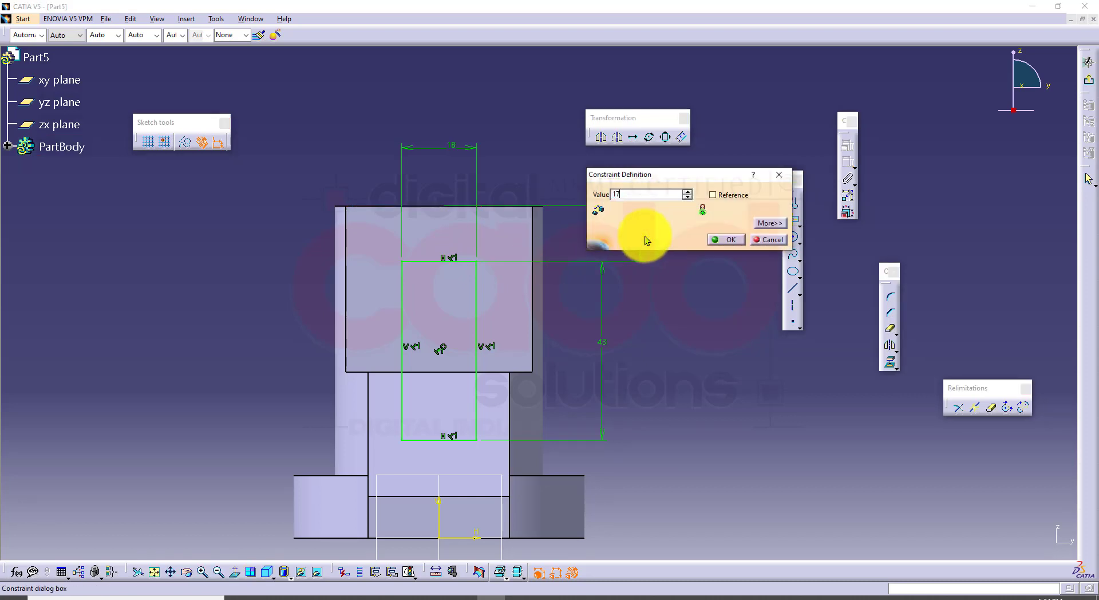
key("Return")
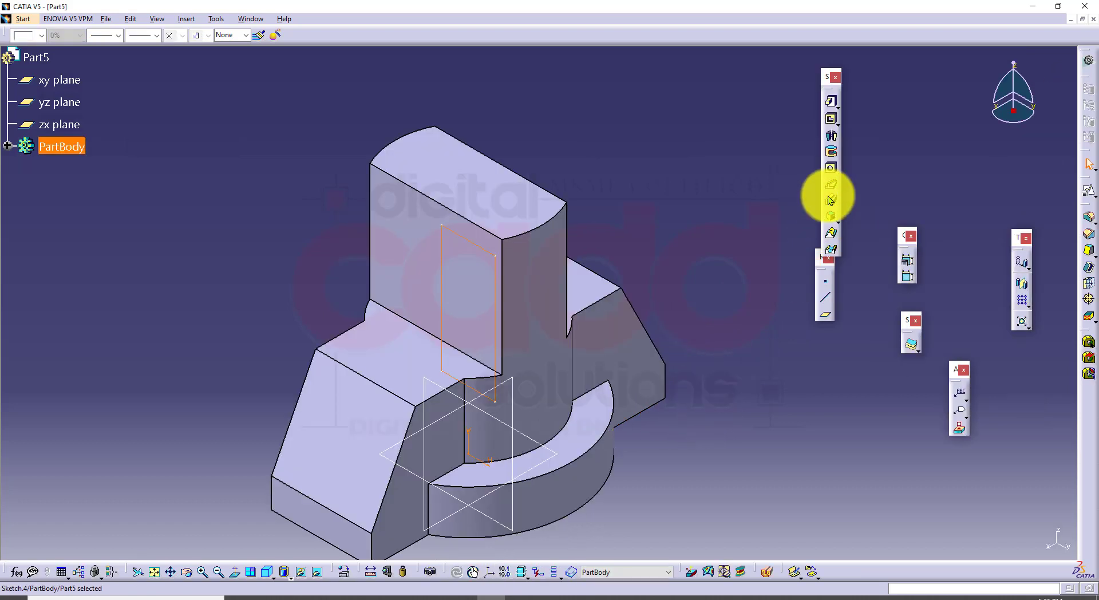
Pocket the slot sketch with mirrored extent and a depth of 56 mm, then inspect the cut
left_click(831, 122)
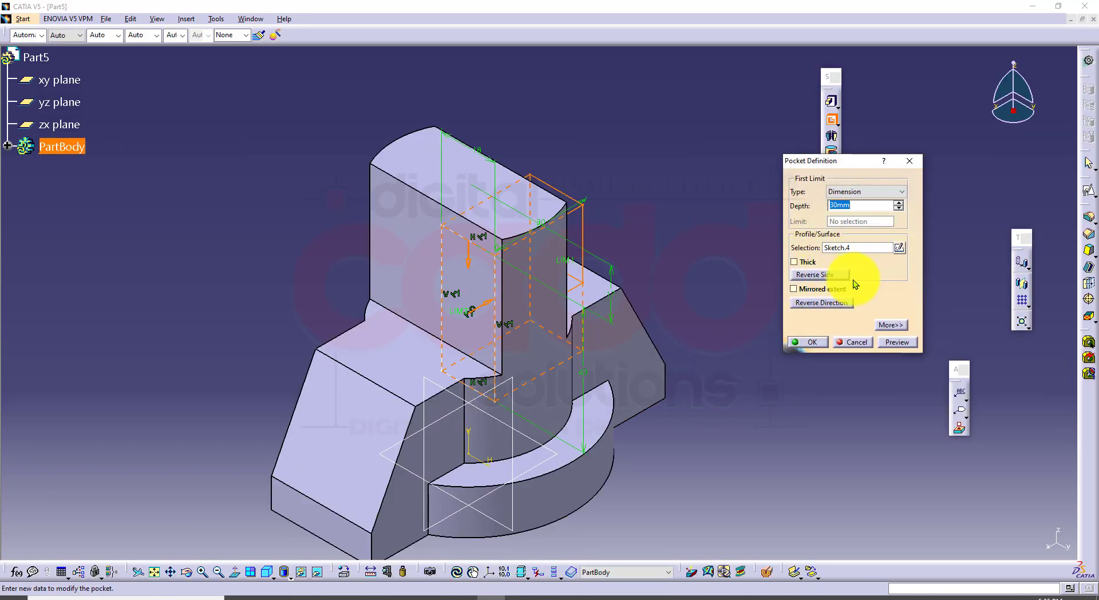
left_click(833, 289)
left_click(899, 203)
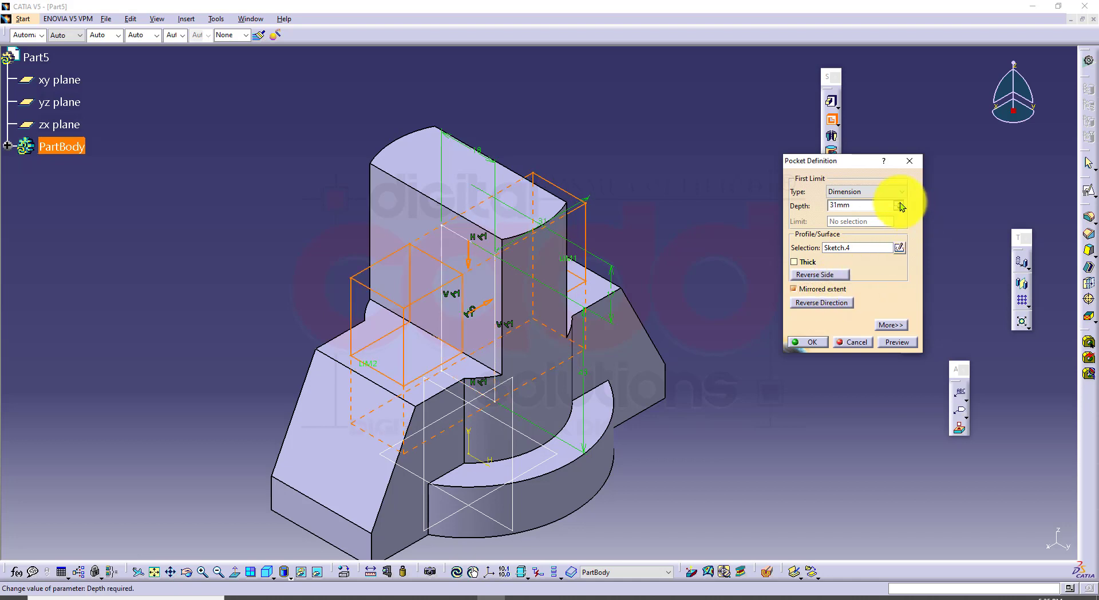
left_click(900, 204)
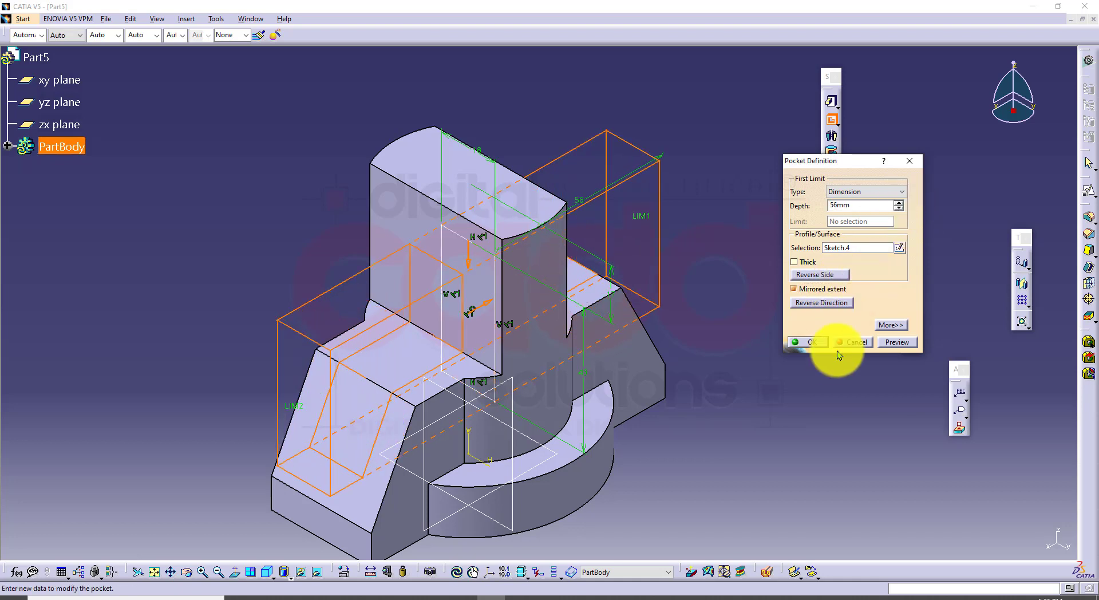
left_click(819, 342)
middle_click_drag(743, 418, 484, 469)
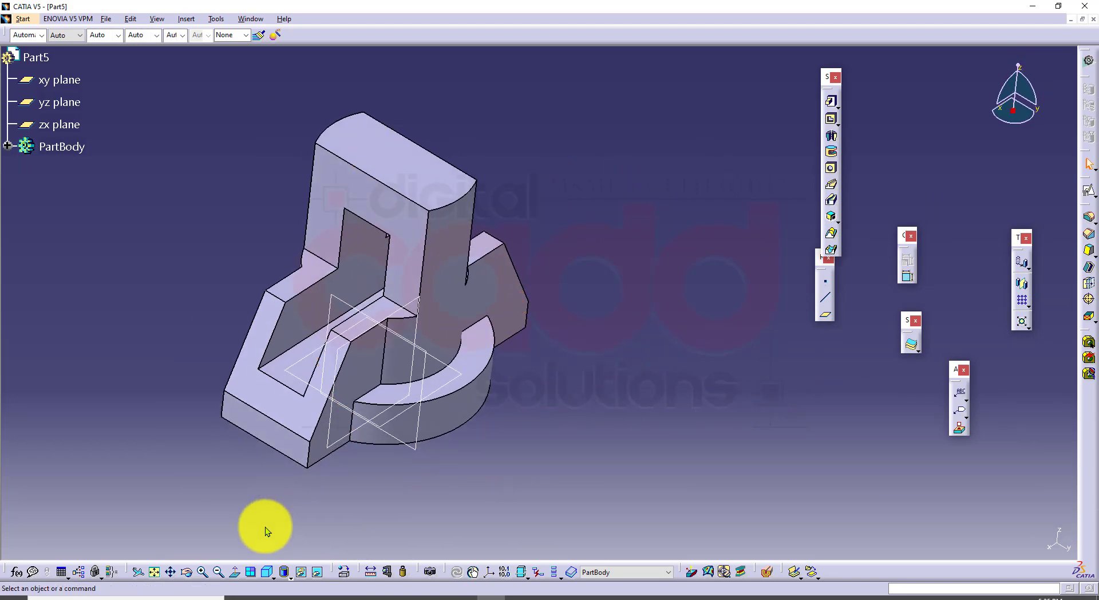
Return to the isometric view and colour the whole PartBody blue
left_click(270, 571)
left_click(47, 140)
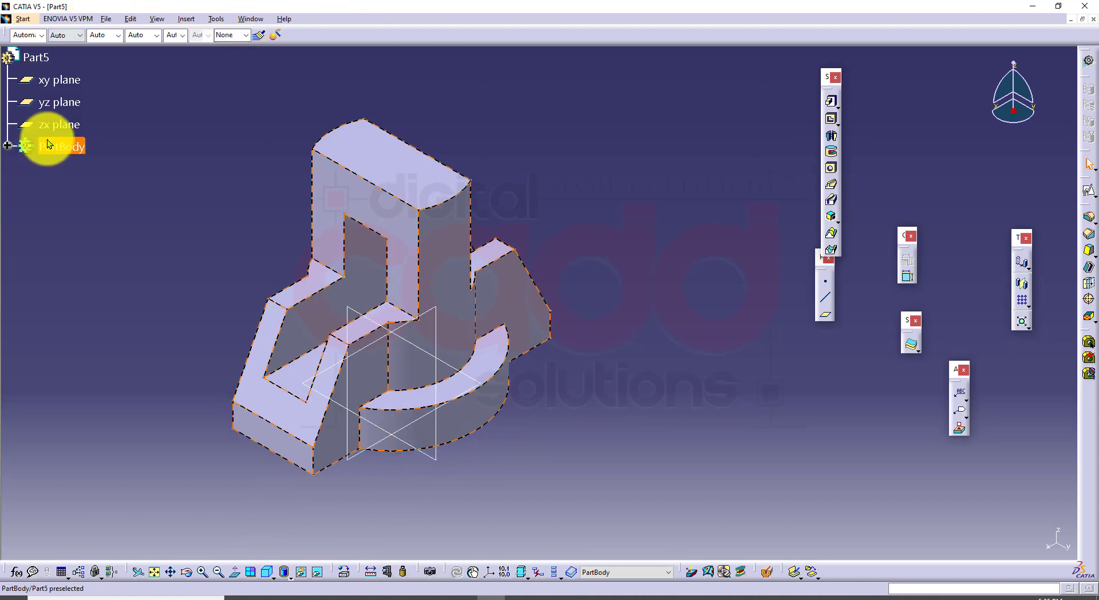
left_click(41, 35)
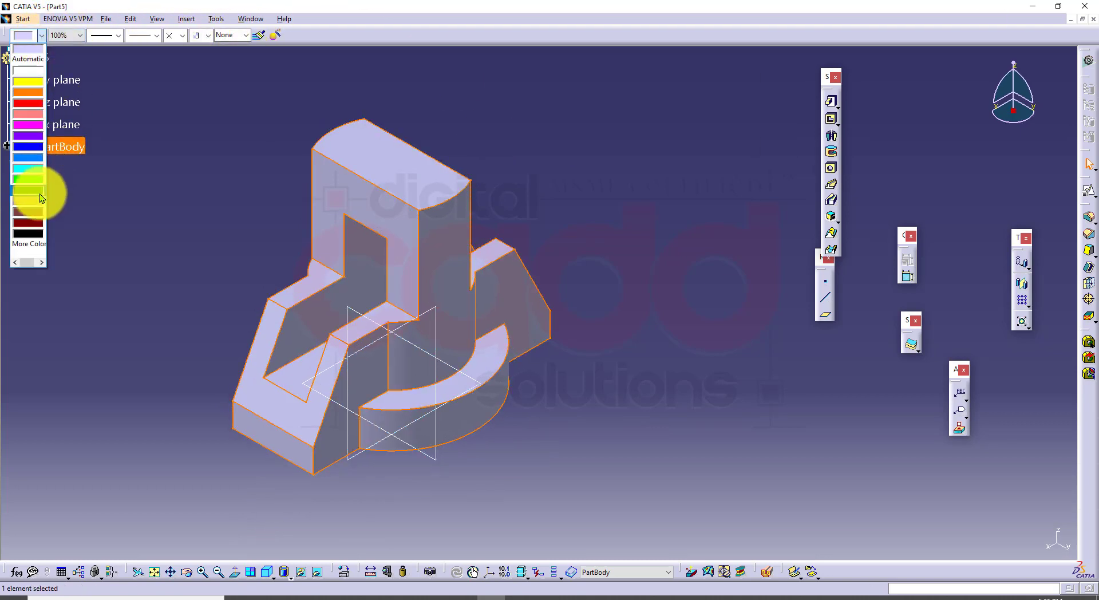
left_click(39, 162)
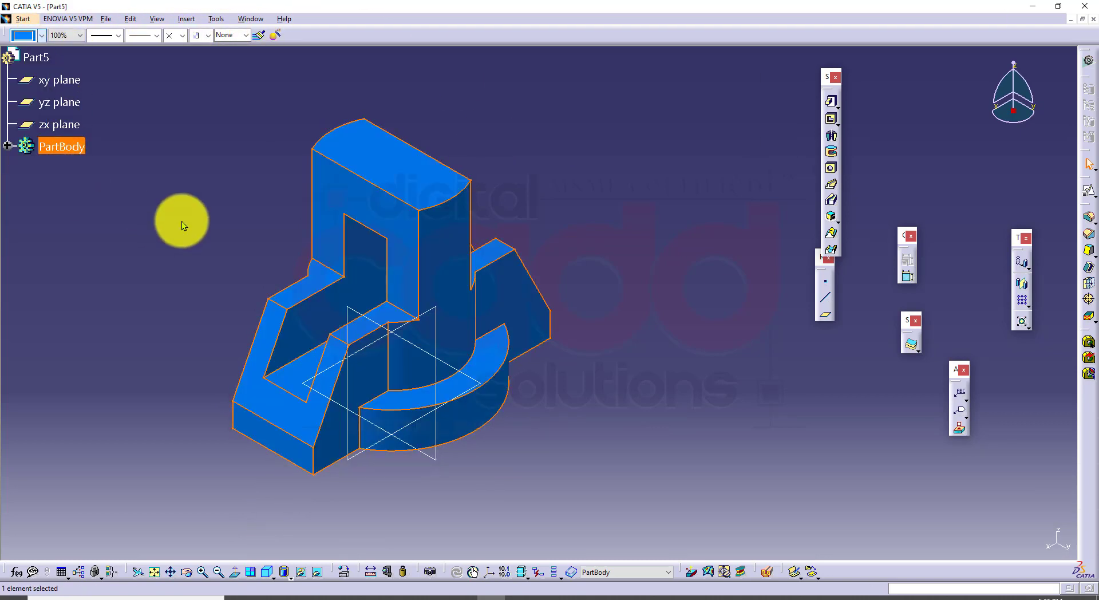
left_click(183, 223)
Hide the xy, yz and zx reference planes of Part5
middle_click_drag(222, 256, 249, 258)
left_click_drag(272, 239, 532, 519)
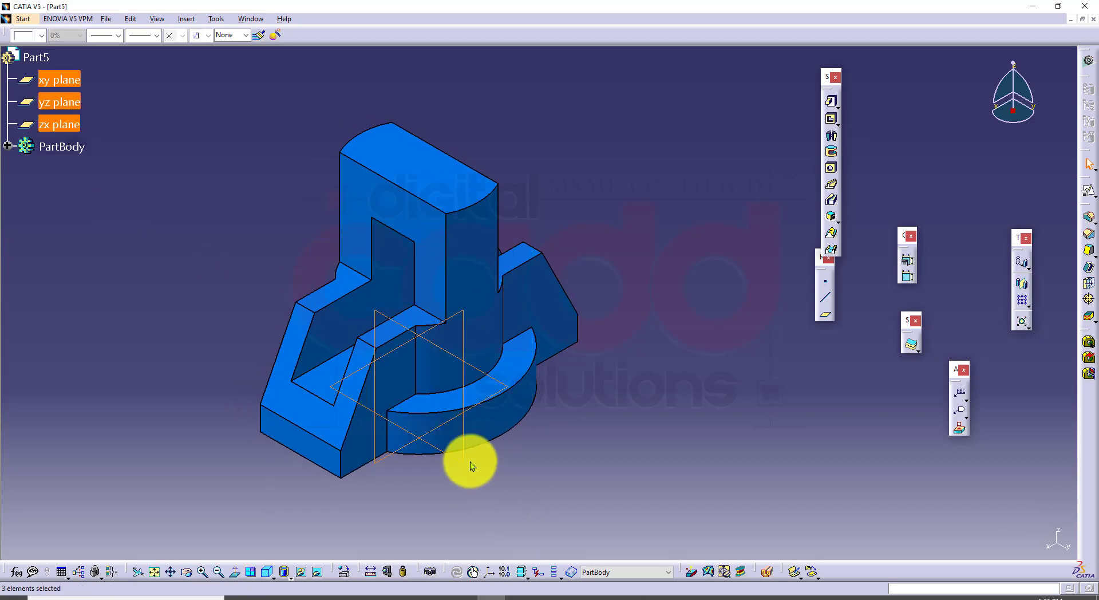
right_click(464, 461)
left_click(512, 268)
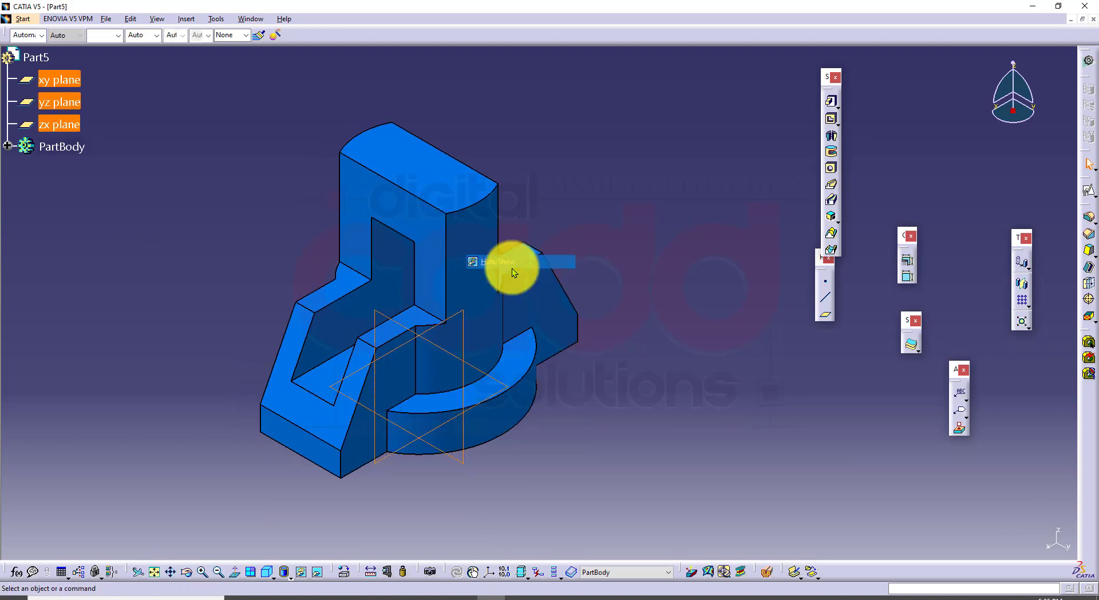
Tile all open part windows vertically and hide the three reference planes of Part4
left_click(259, 19)
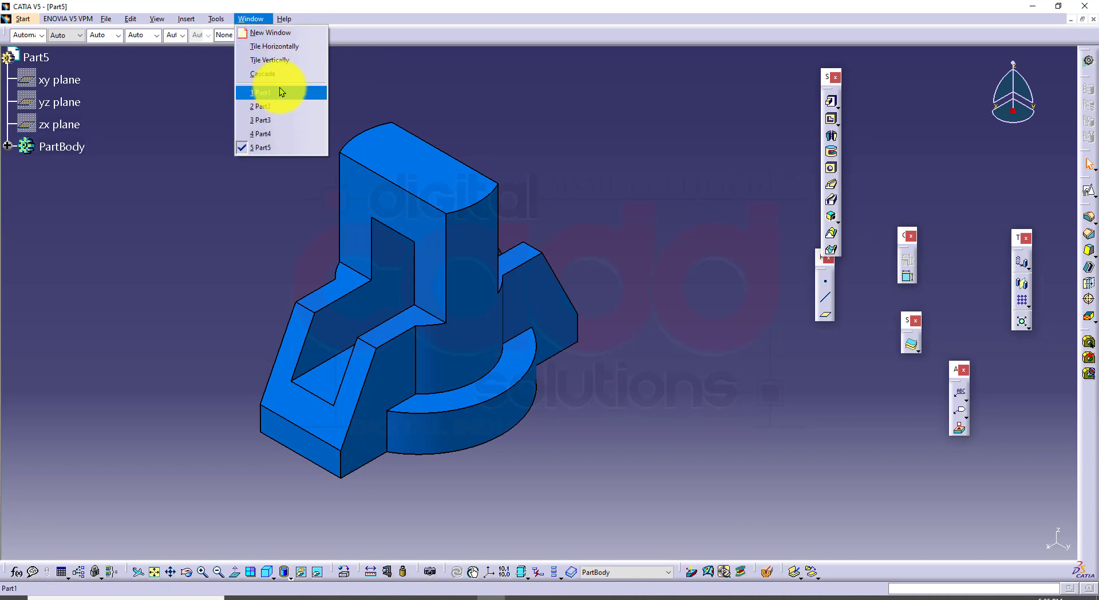
left_click(284, 57)
left_click(139, 338)
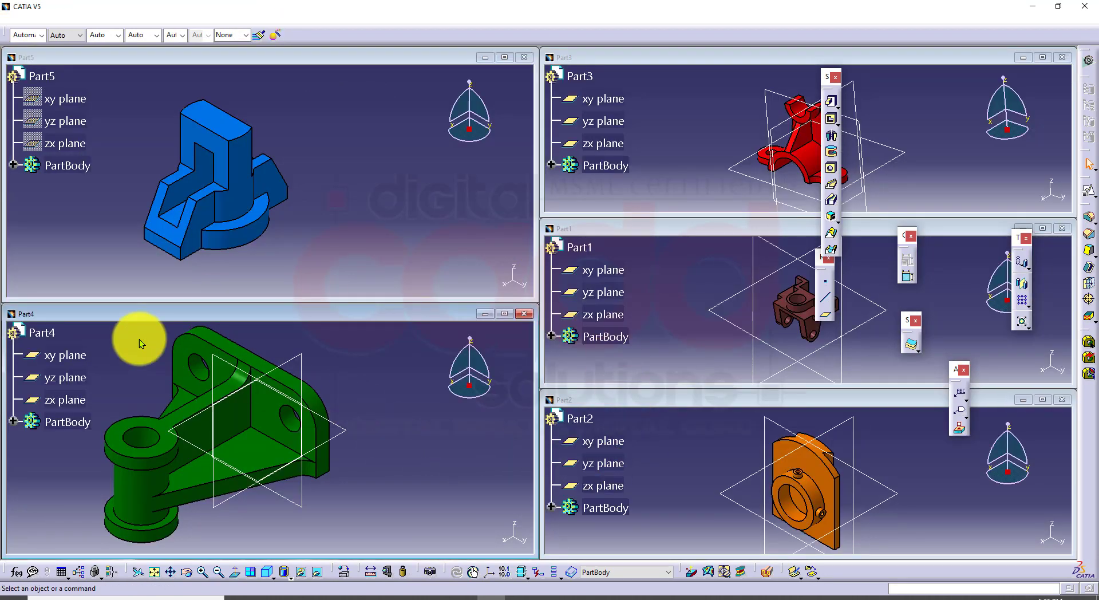
left_click_drag(143, 330, 393, 524)
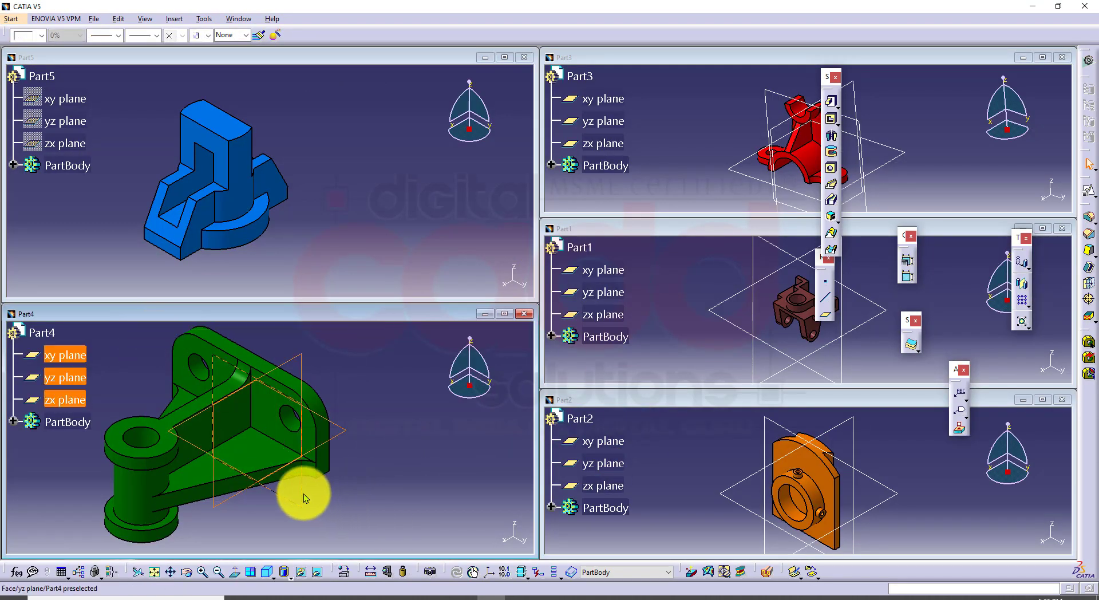
right_click(304, 493)
left_click(342, 294)
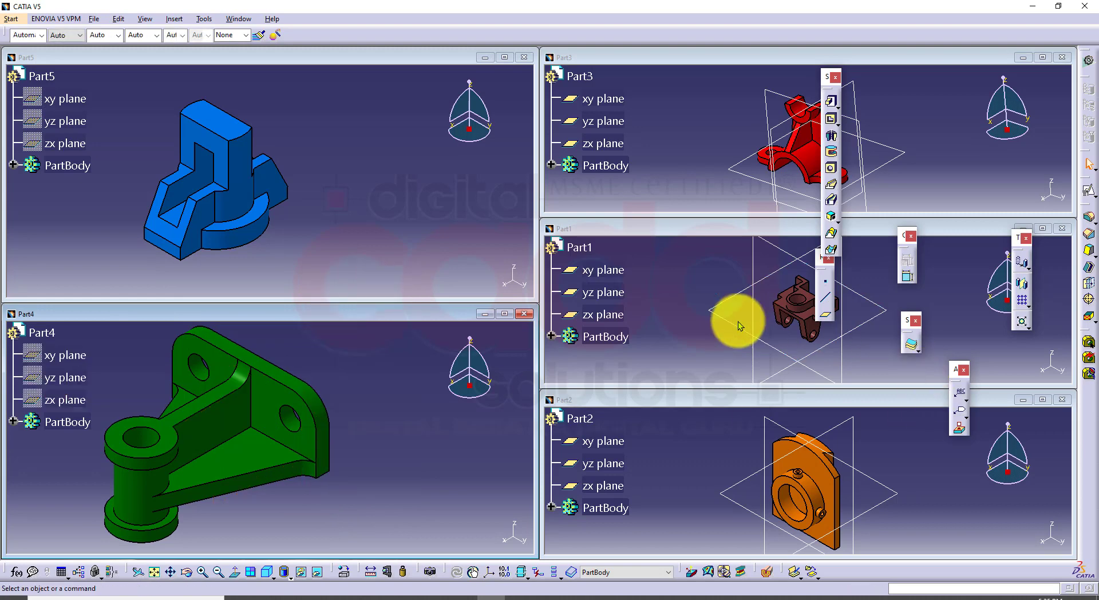
Restore the default contents and positions of all toolbars and close the ENOVIA V5 VPM Navigator toolbar
left_click(664, 307)
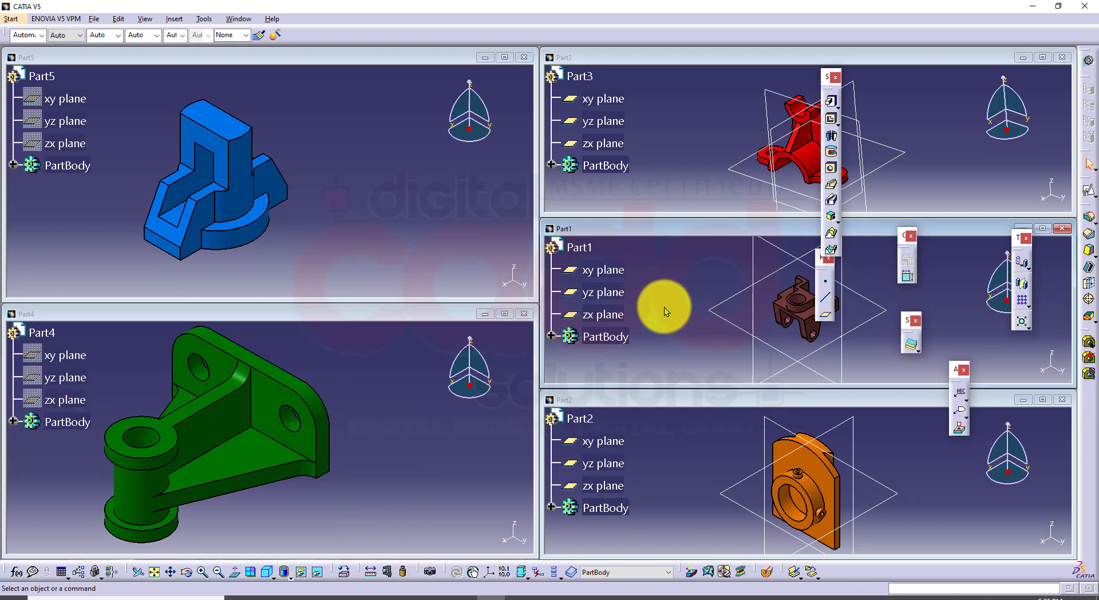
left_click(206, 20)
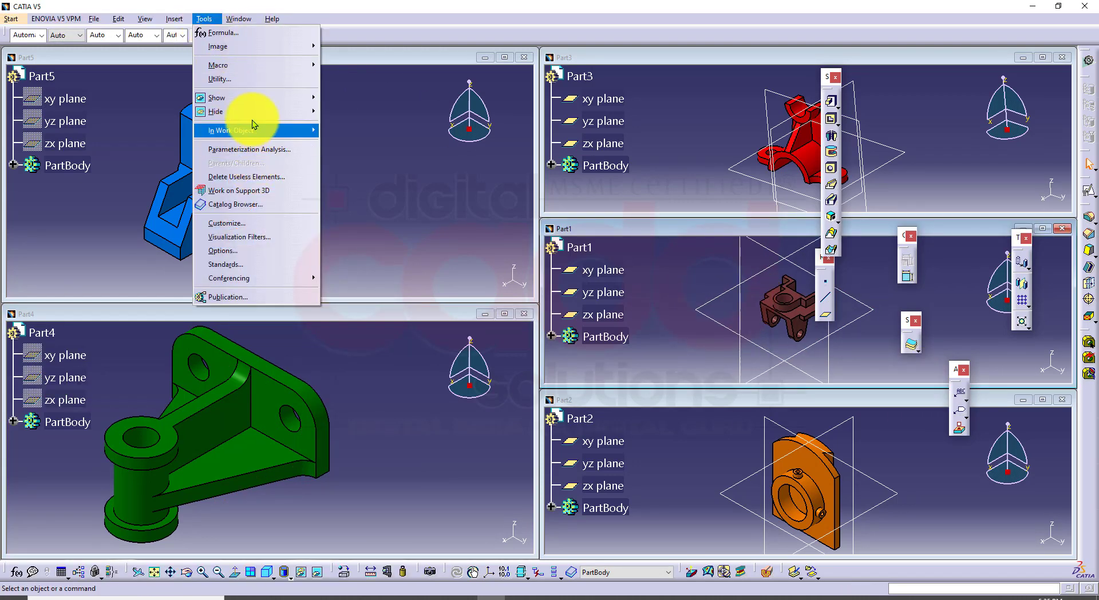
left_click(260, 224)
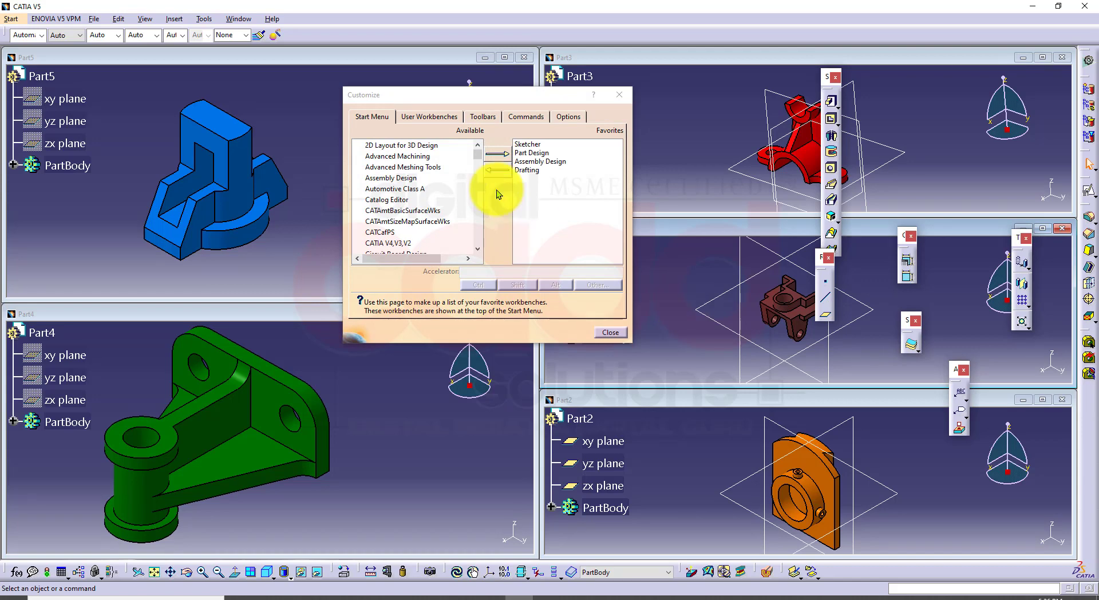
left_click(481, 116)
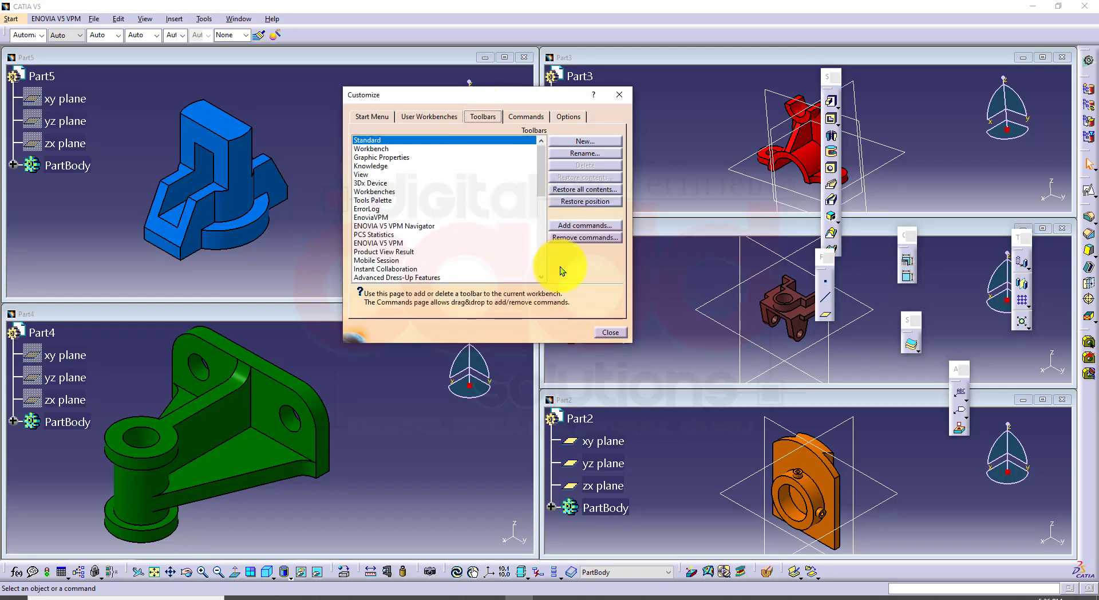
left_click(572, 188)
left_click(538, 328)
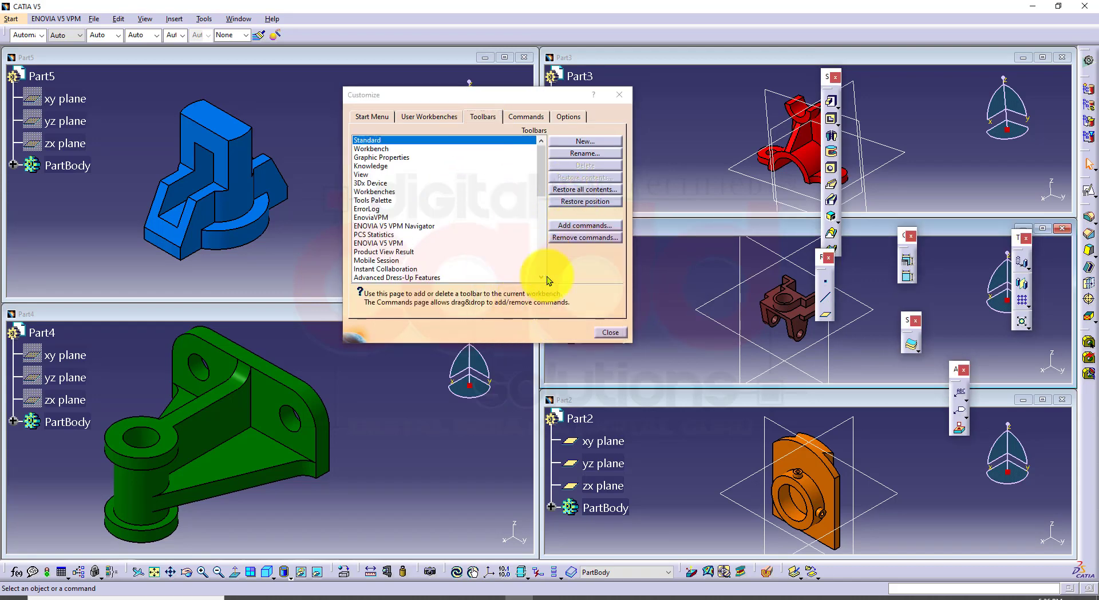
left_click(570, 203)
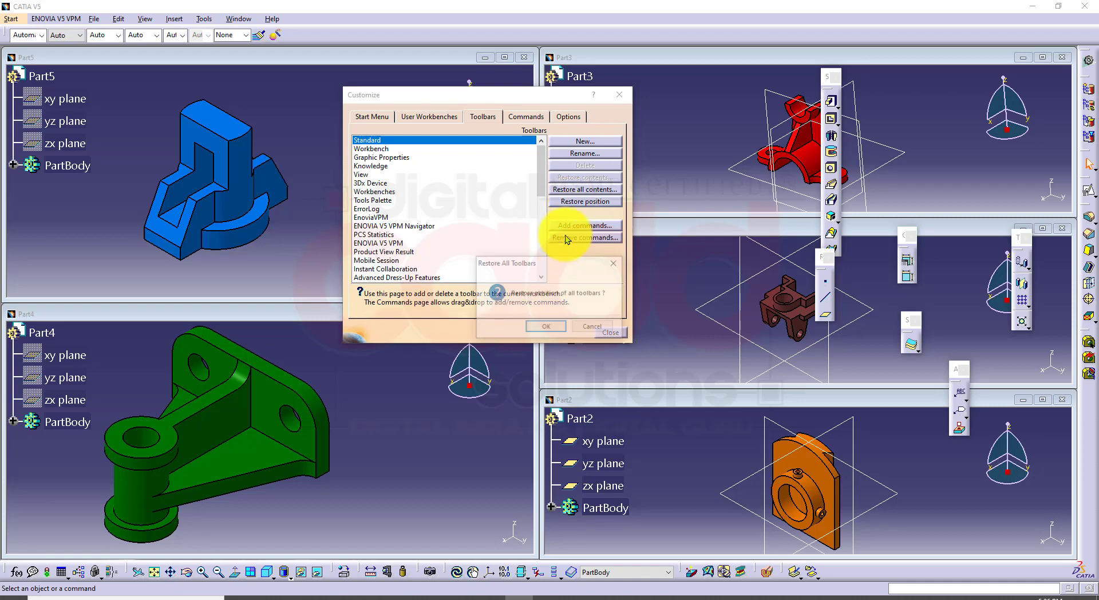
left_click(548, 326)
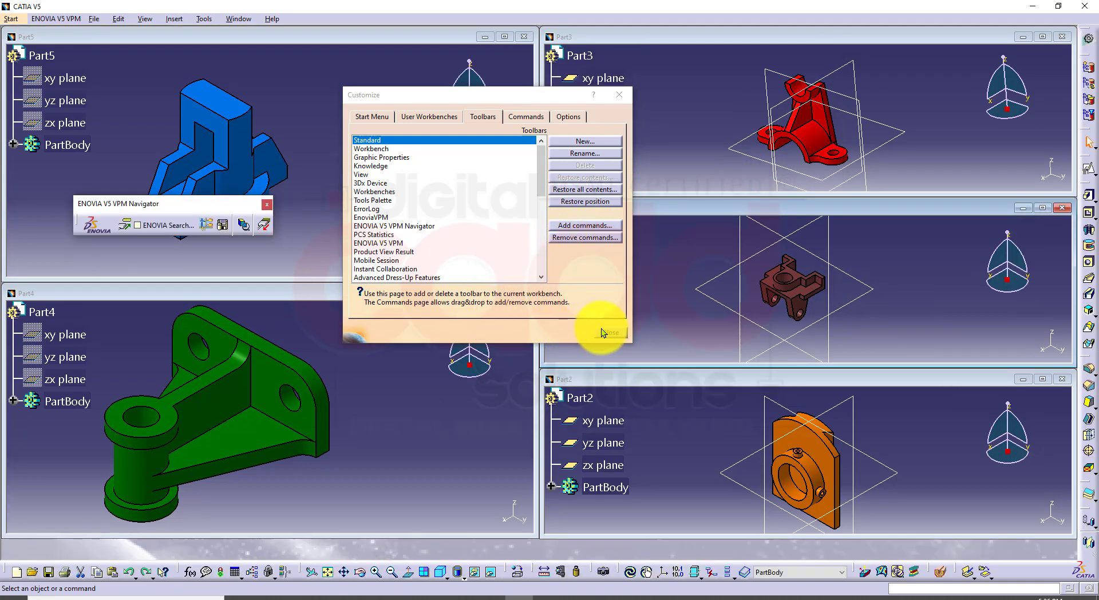
left_click(267, 204)
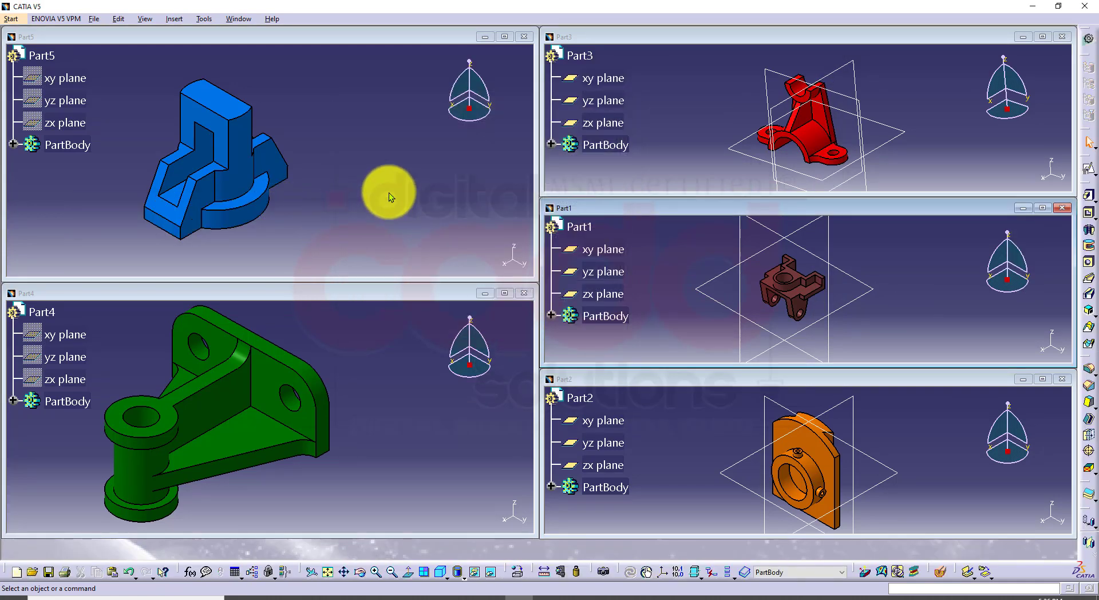
Hide the specification tree in each of the five tiled part windows
key("F3")
left_click(407, 194)
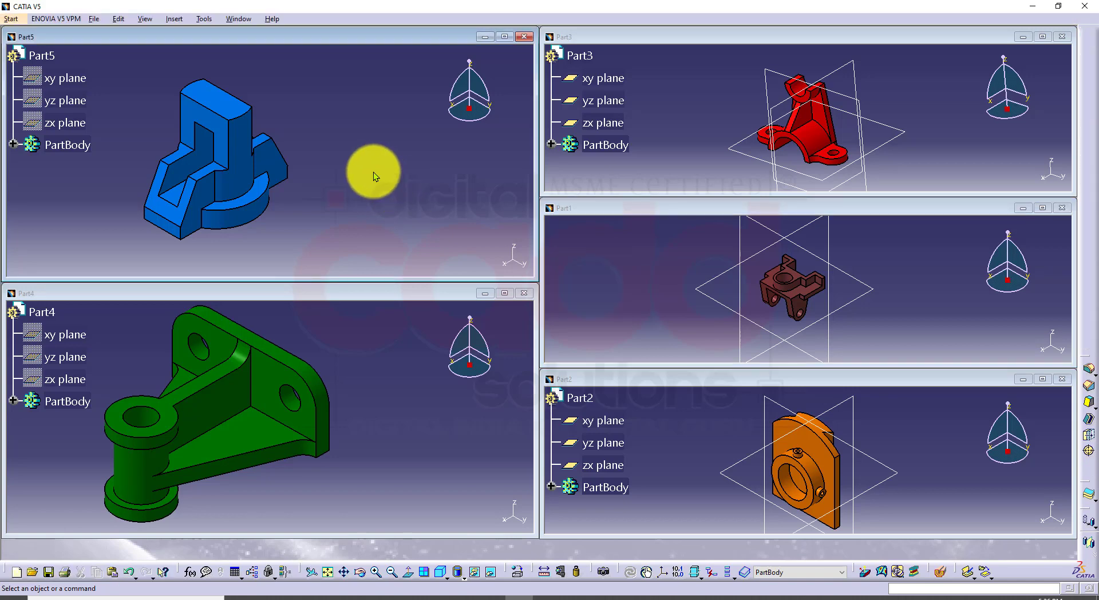
key("F3")
left_click(410, 377)
left_click(674, 125)
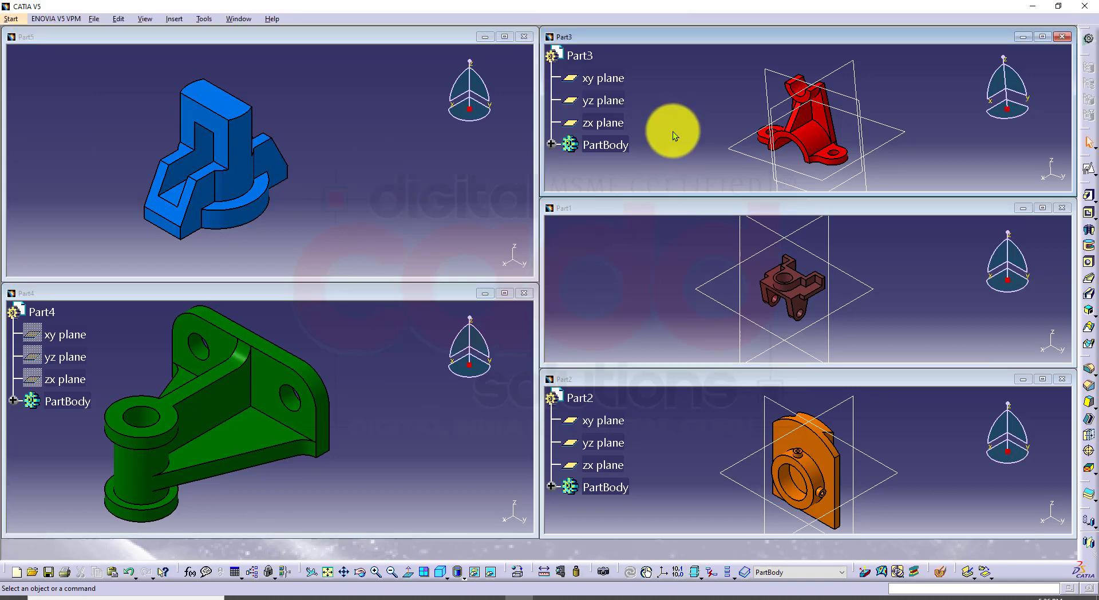
key("F3")
left_click(662, 291)
left_click(391, 389)
key("F3")
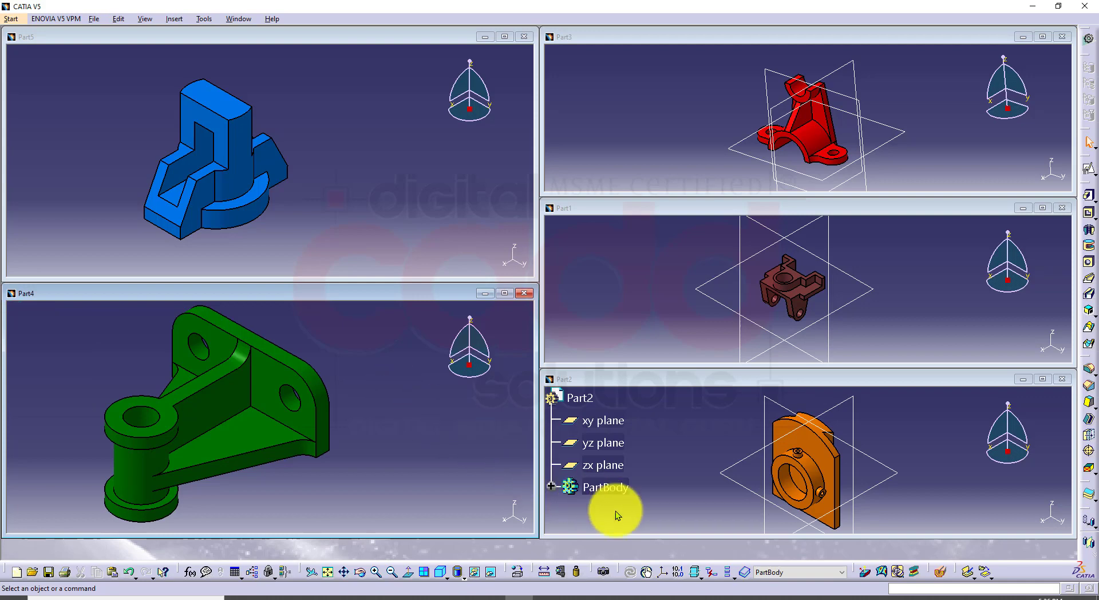
left_click(646, 447)
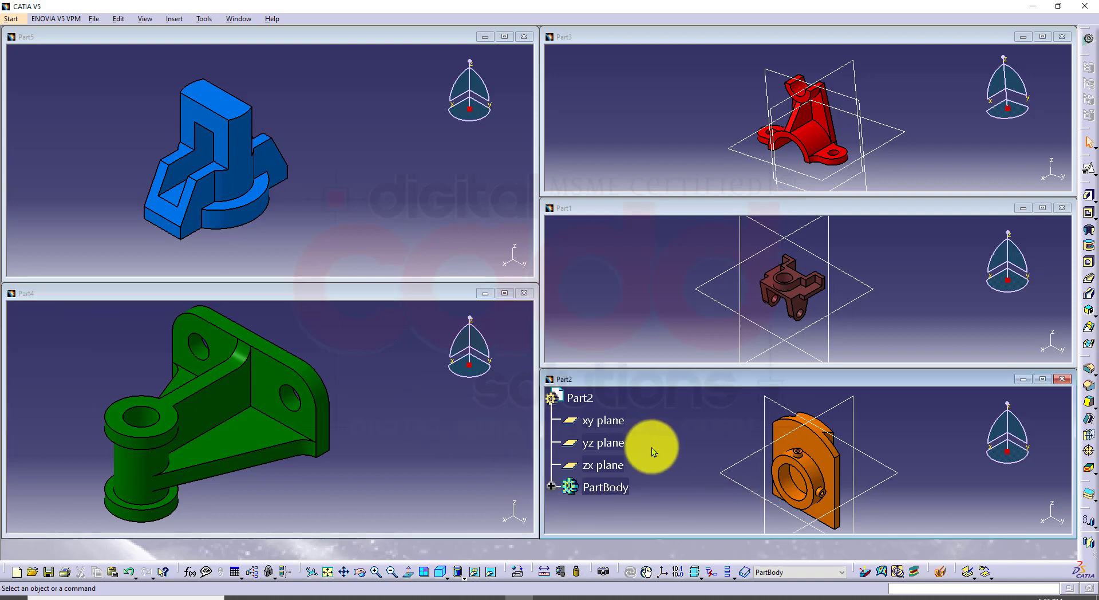
key("F3")
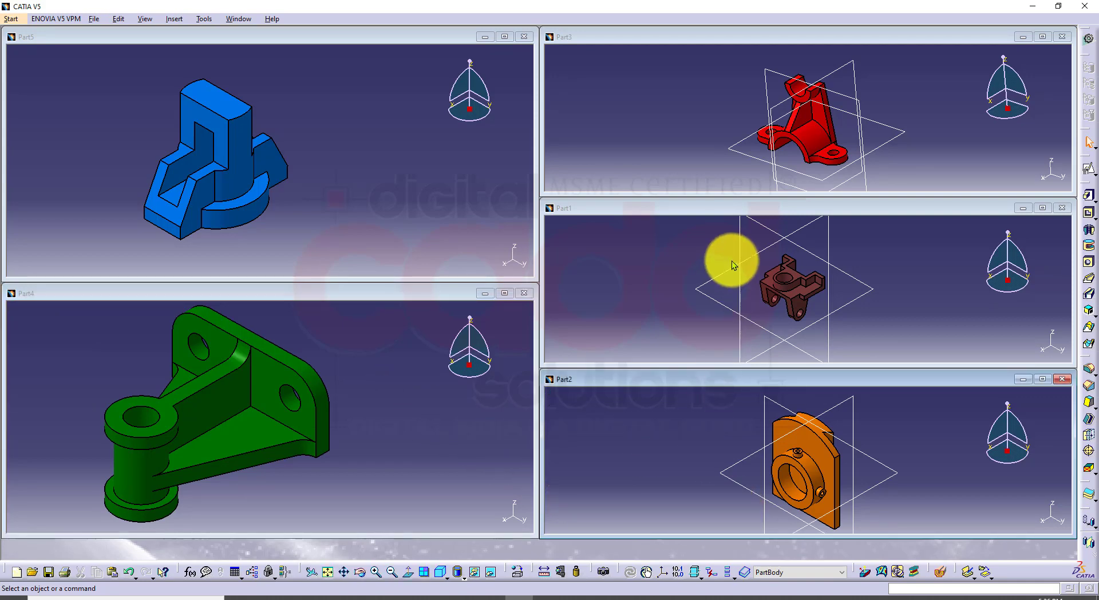
Enlarge the brown bracket in the Part1 window and hide its three reference planes
middle_click_drag(727, 255, 701, 116)
middle_click_drag(715, 286, 654, 305)
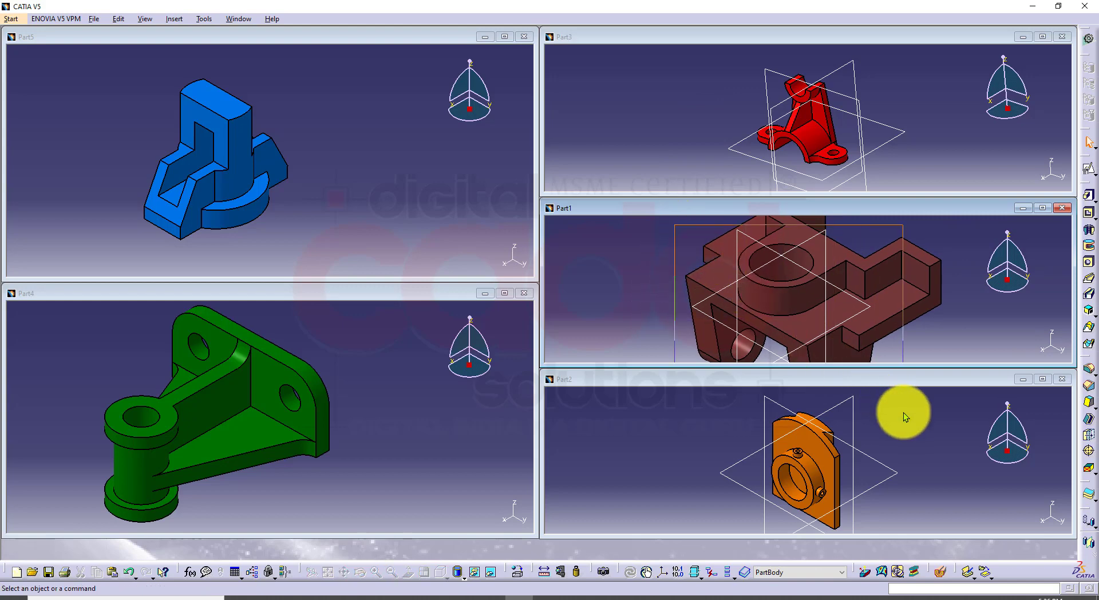
right_click(833, 325)
left_click(862, 360)
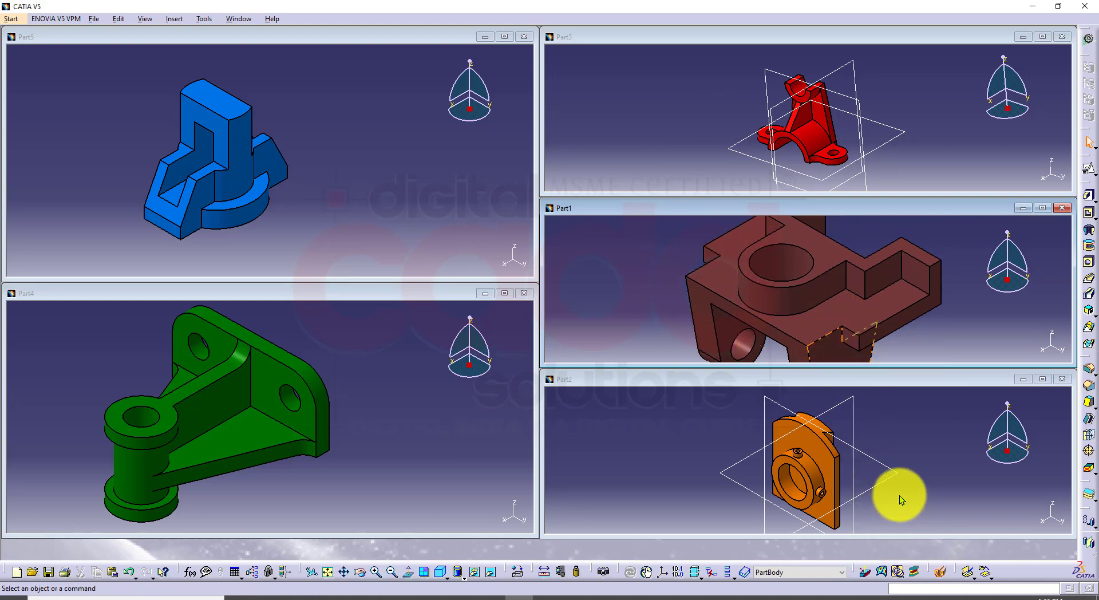
Enlarge the orange flanged plate in the Part2 window and hide its three reference planes
middle_click_drag(899, 496, 875, 411)
left_click(646, 326)
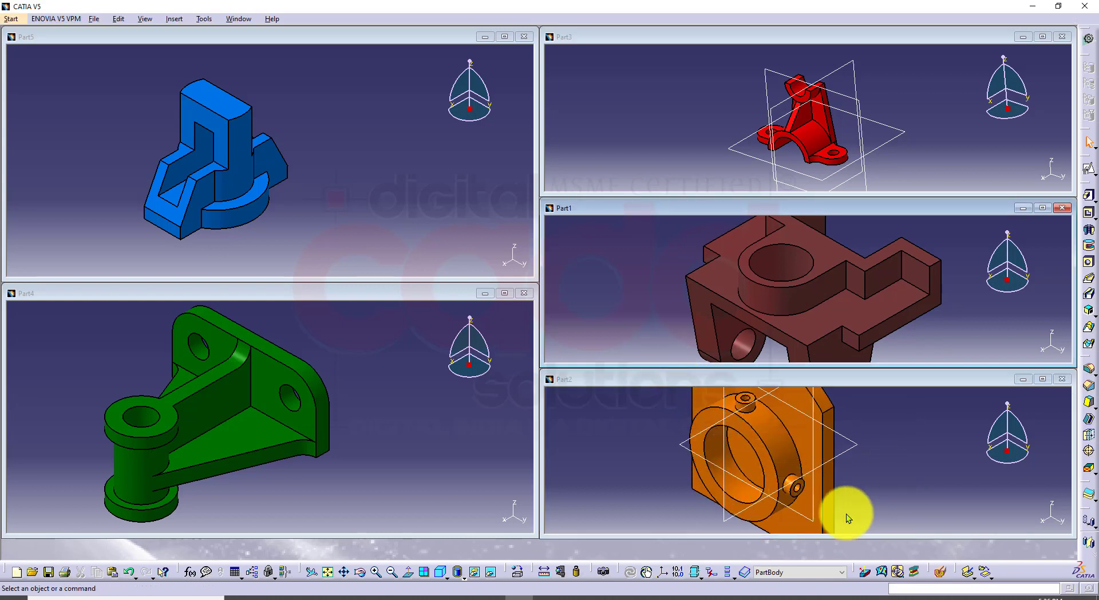
left_click(846, 458)
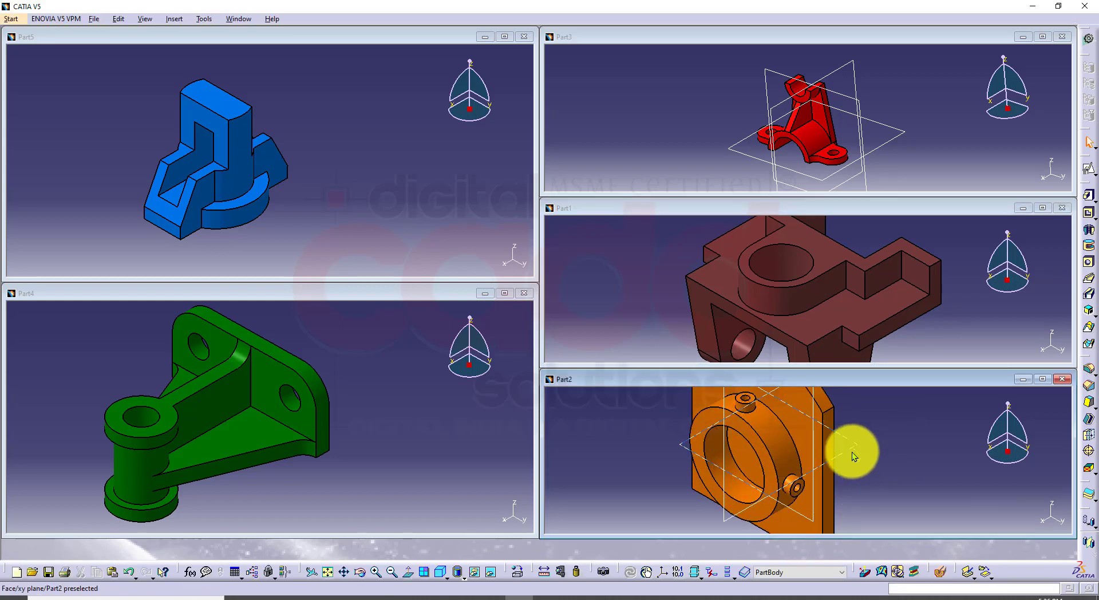
left_click(851, 448)
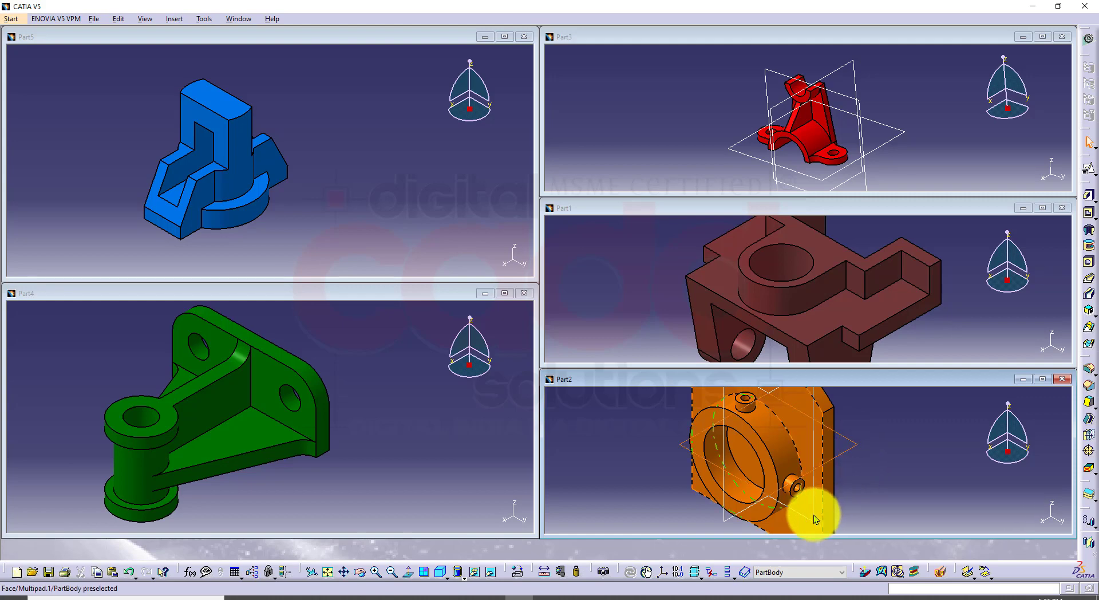
right_click(727, 519)
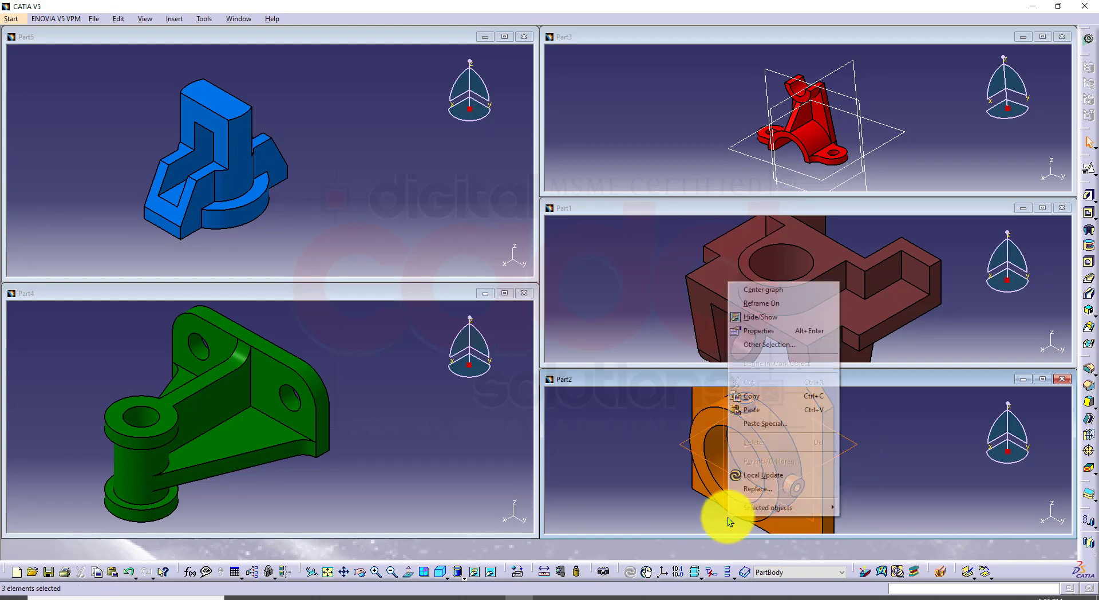
left_click(737, 316)
Hide the three reference planes of the red bracket in the Part3 window and fit the whole part in view
middle_click_drag(901, 167, 857, 123)
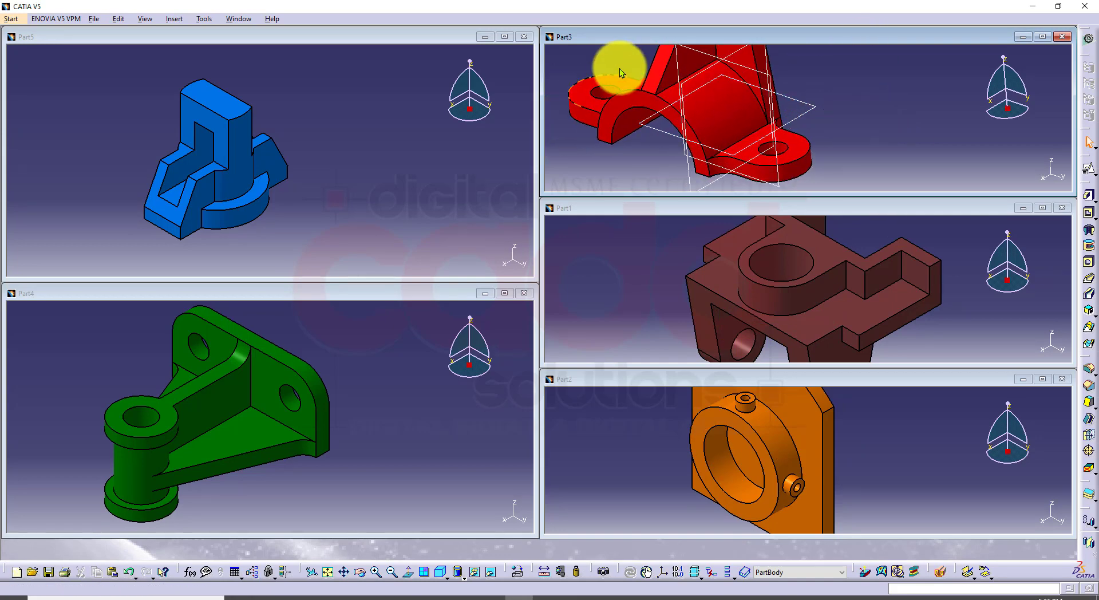
left_click_drag(624, 51, 857, 181)
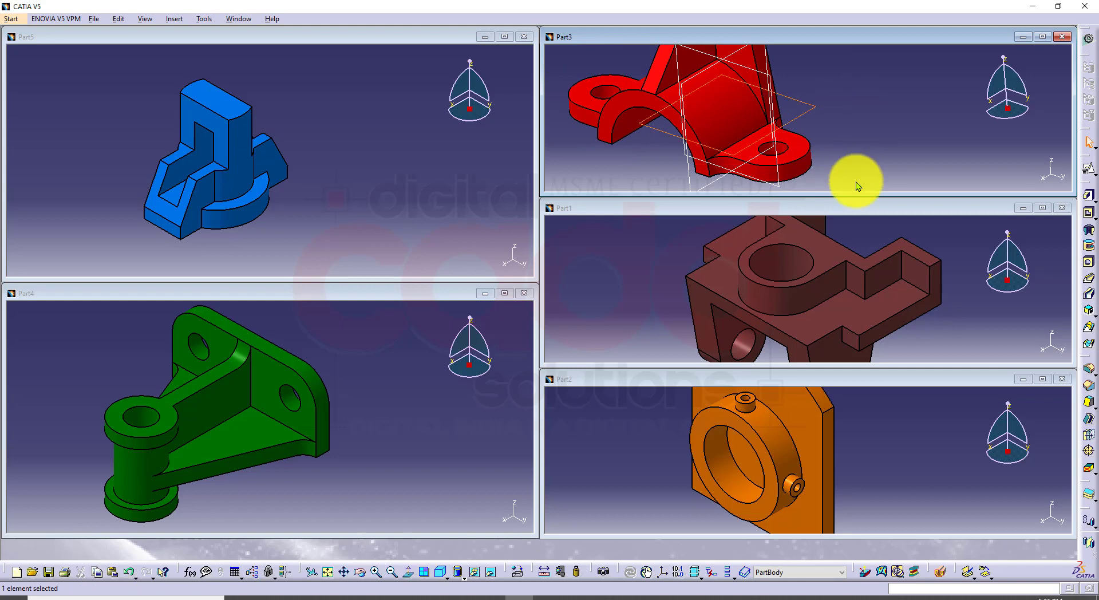
left_click(778, 185, "ctrl")
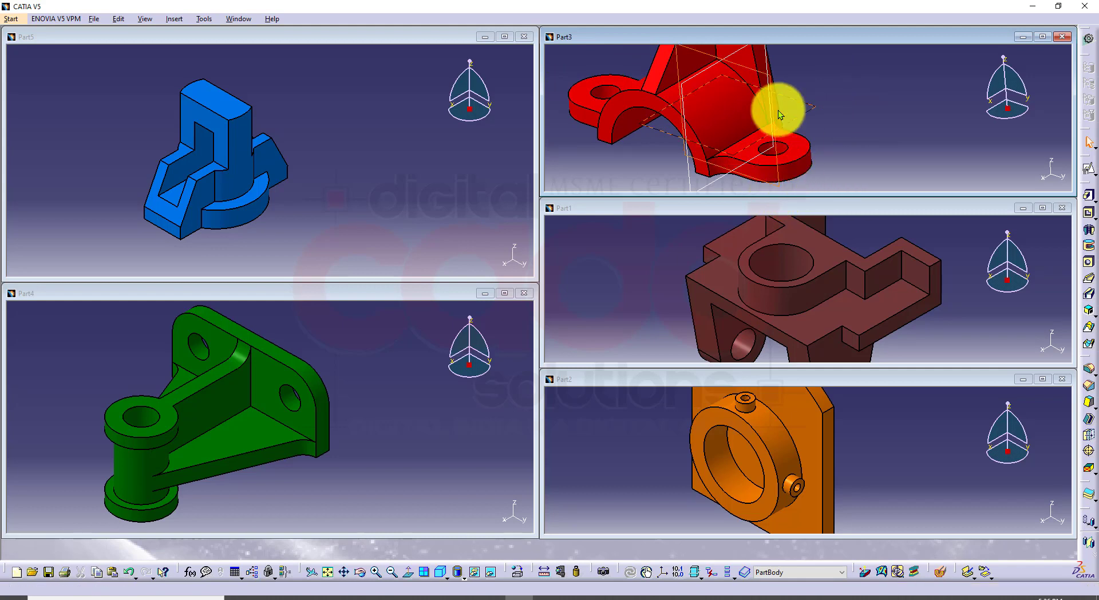
left_click(765, 59, "ctrl")
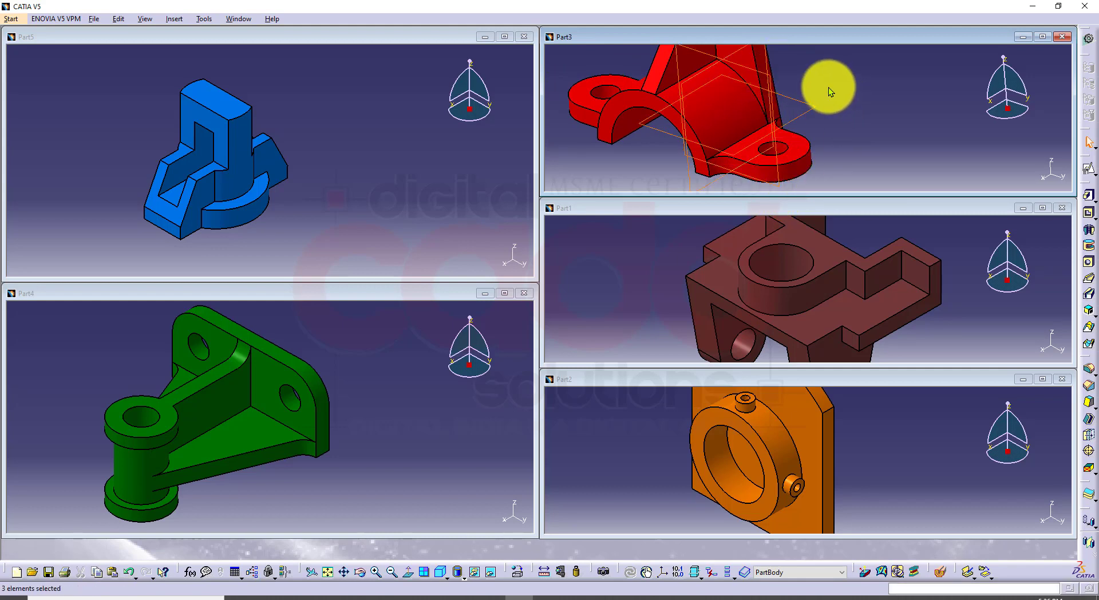
left_click(490, 572)
left_click(489, 570)
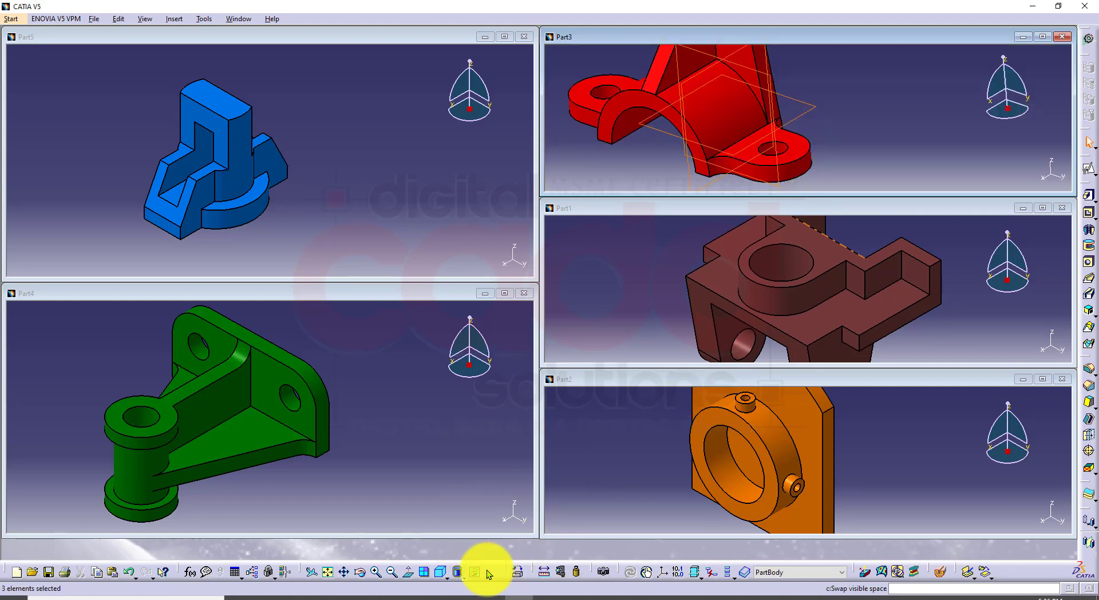
left_click(477, 571)
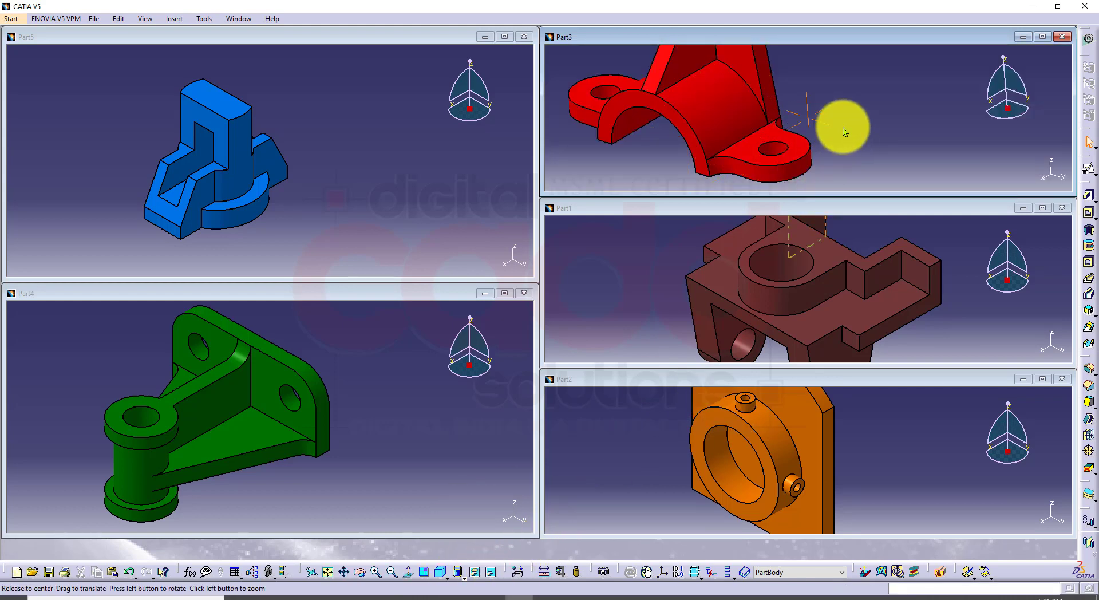
middle_click_drag(849, 146, 912, 131)
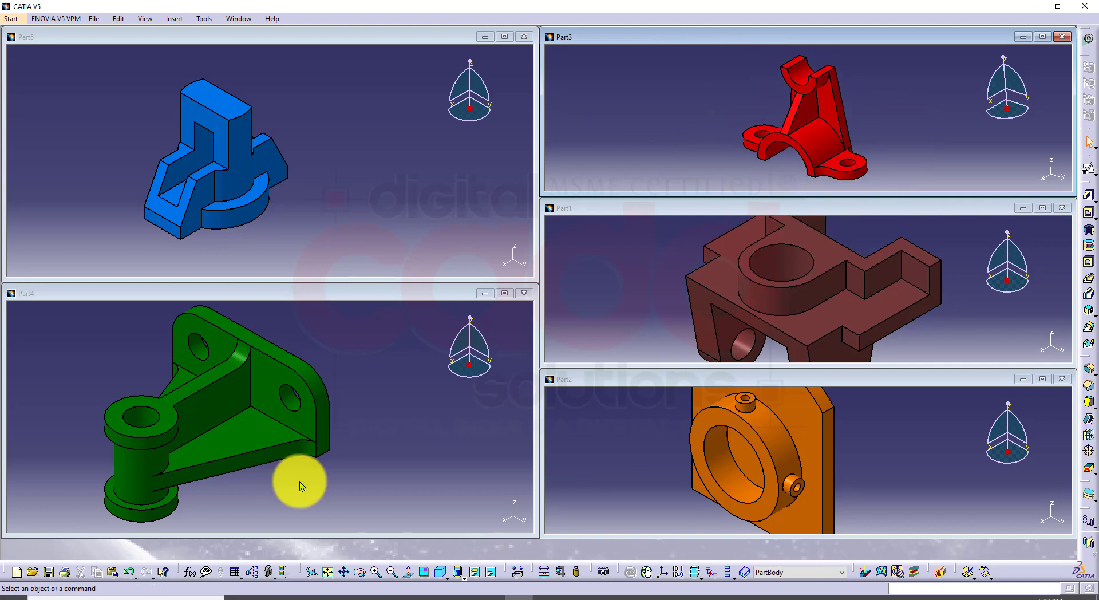
left_click(397, 496)
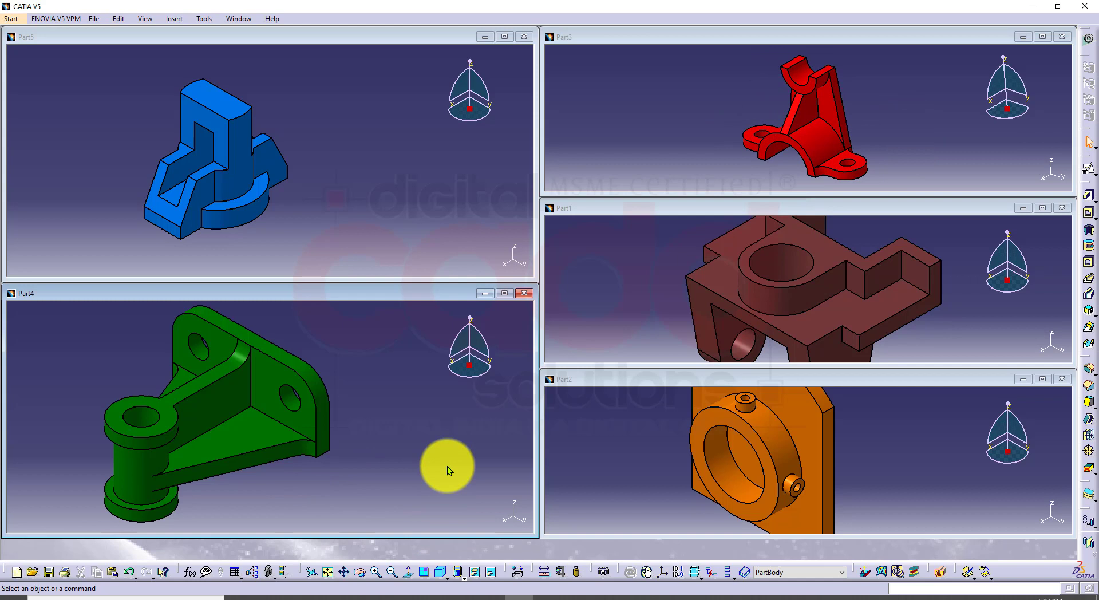